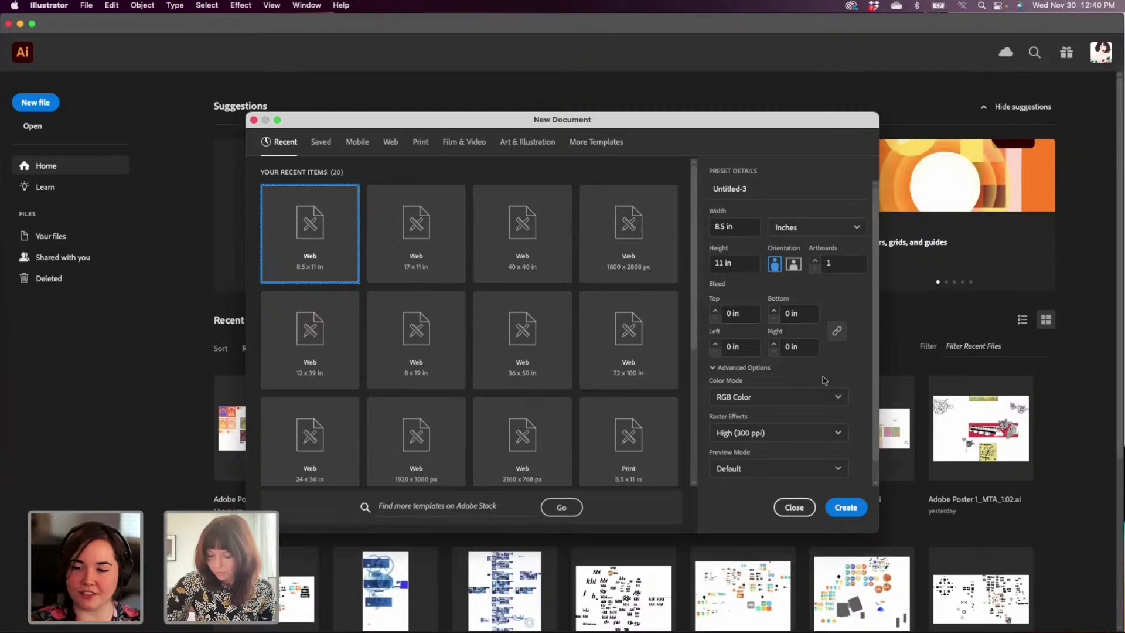
# Create an 8.5 × 11 in portrait RGB document at 300 ppi and review the options of Artboard 1.
pyautogui.click(845, 507)
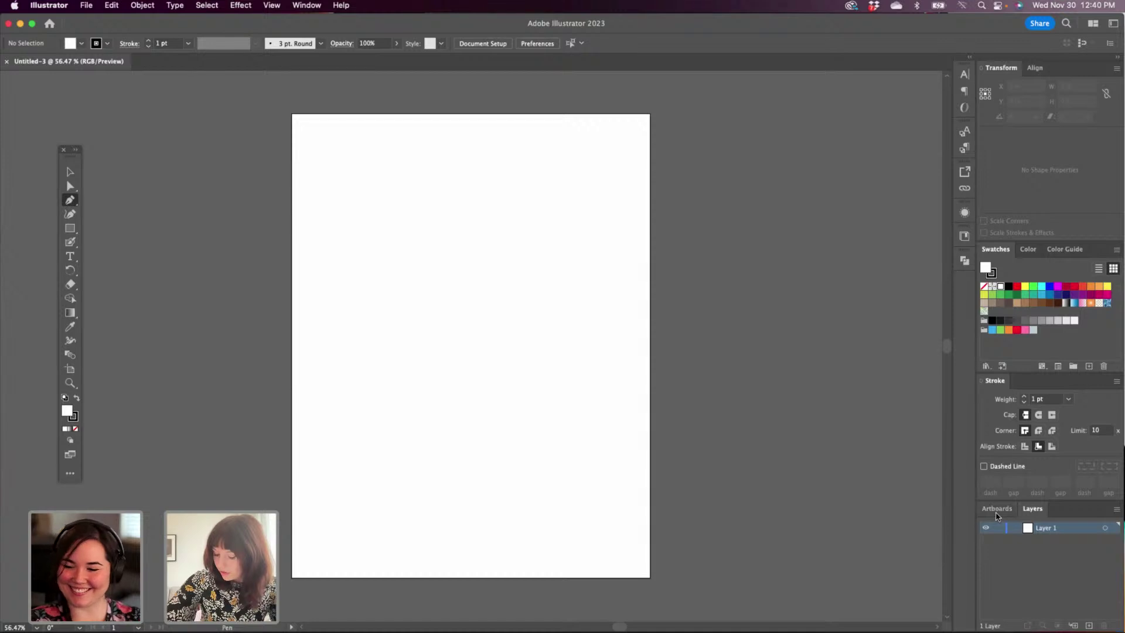
pyautogui.click(997, 514)
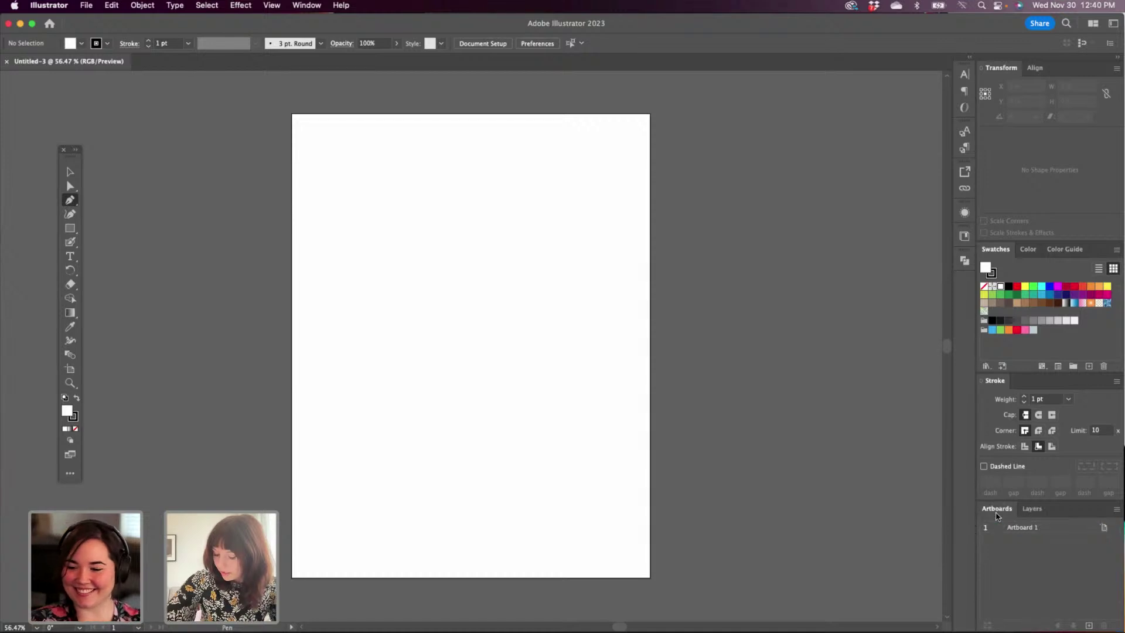
pyautogui.doubleClick(1100, 529)
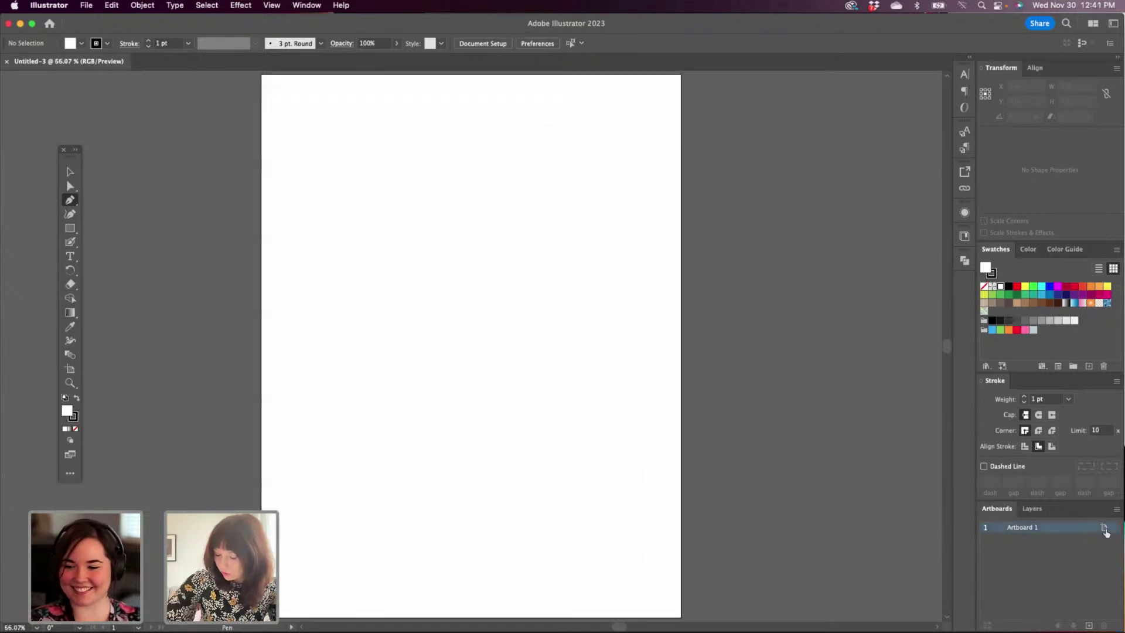
pyautogui.click(1104, 528)
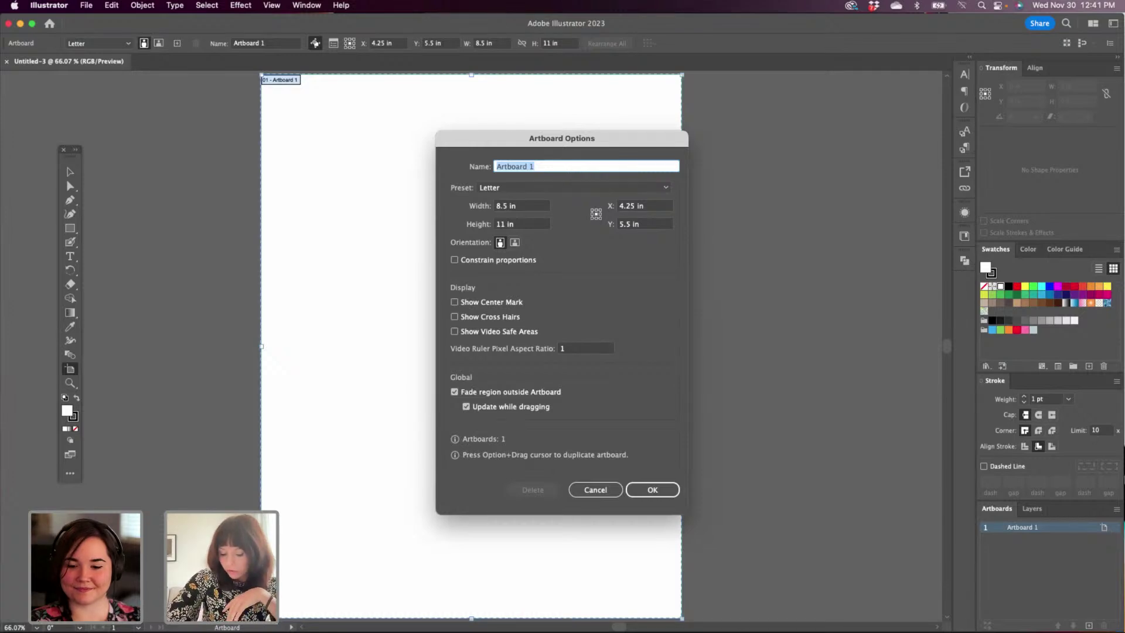
pyautogui.click(652, 490)
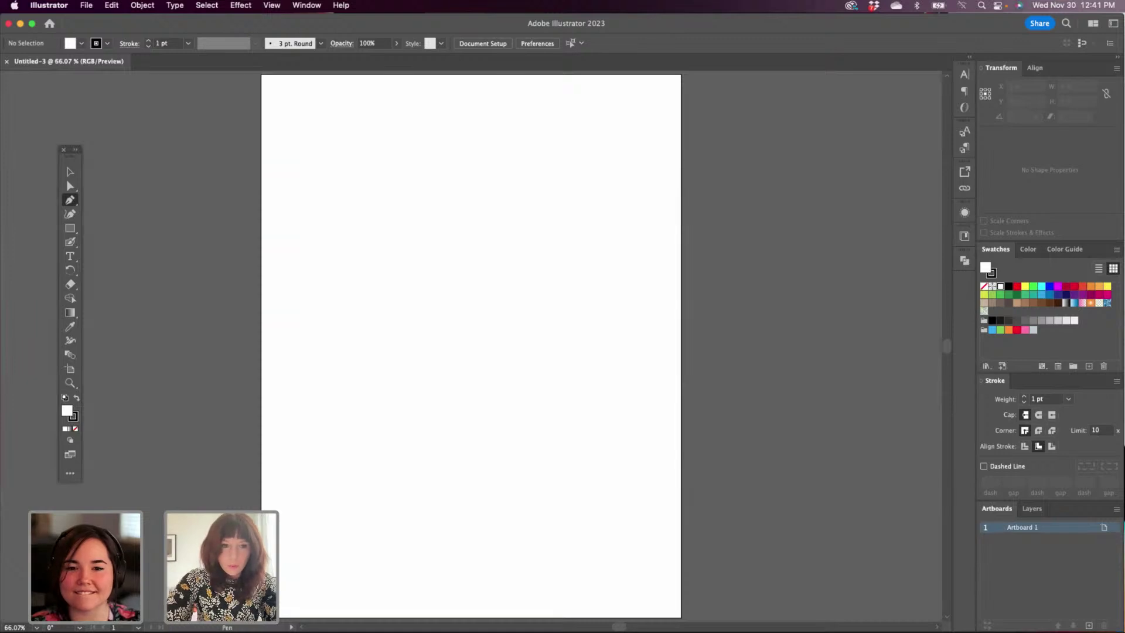
# Switch to Finder and place Mister sunday 1.png from the Sketches folder into the Illustrator document.
pyautogui.press('super+Tab')
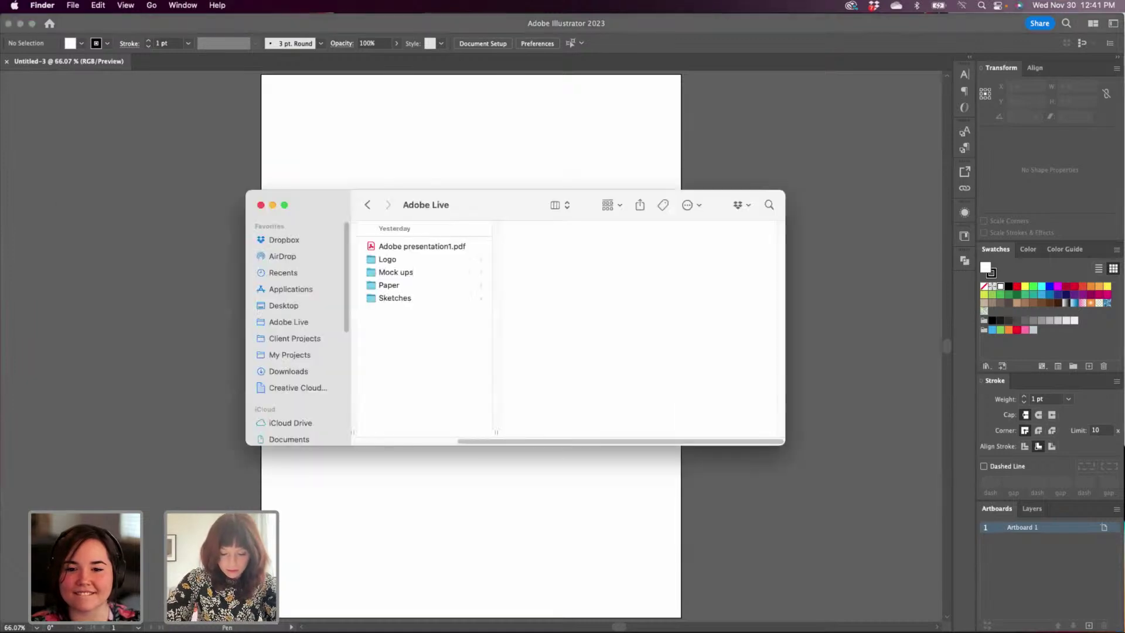
pyautogui.click(407, 300)
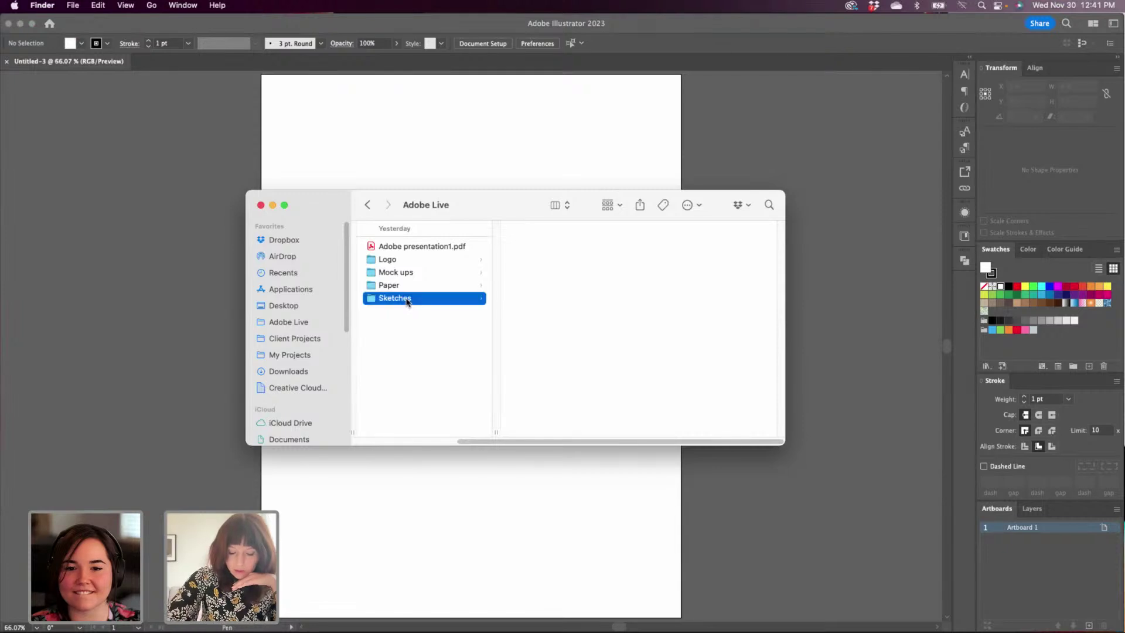
pyautogui.click(534, 248)
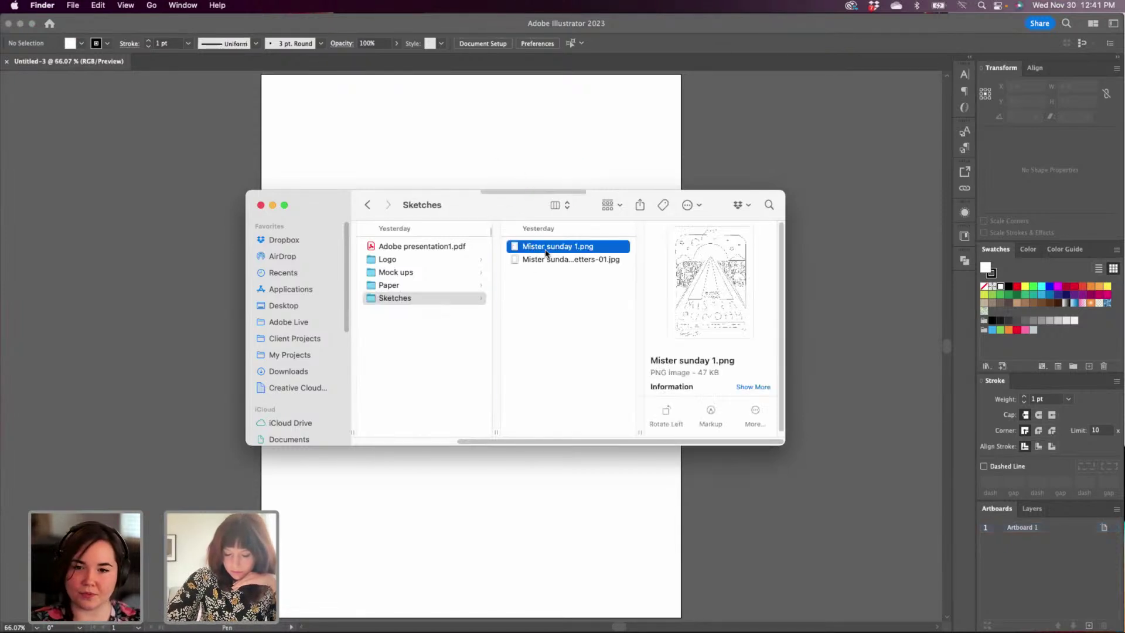
pyautogui.moveTo(545, 253); pyautogui.dragTo(526, 180)
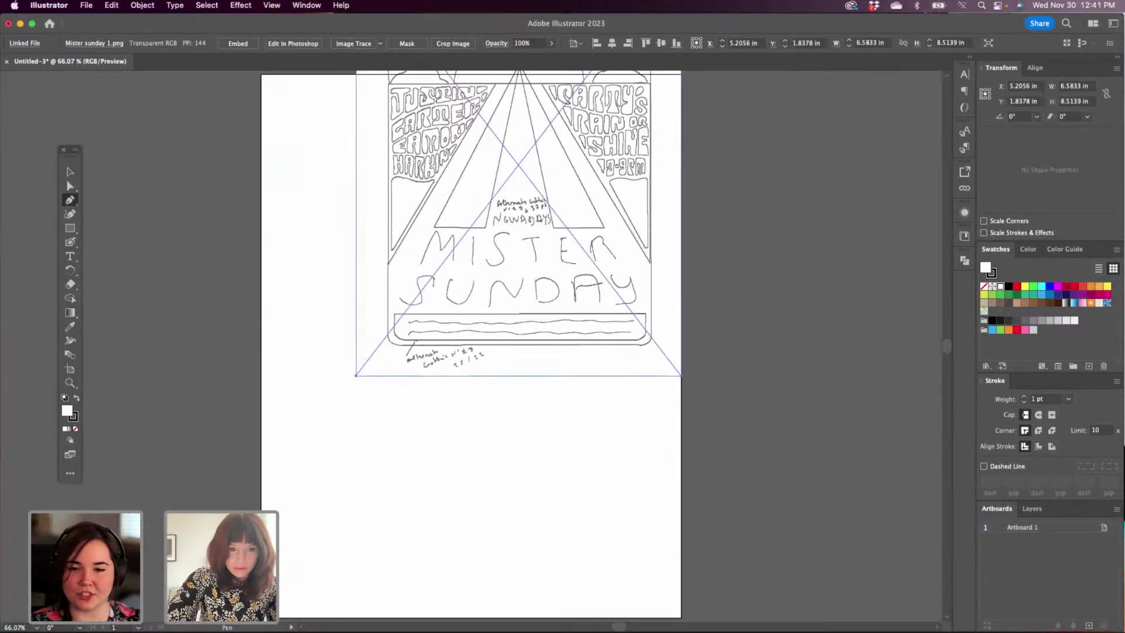
# Place Mister sunday letters-01.jpg from the Sketches folder in Finder and move it beside the artboard, clear of the poster sketch.
pyautogui.press('super+Tab')
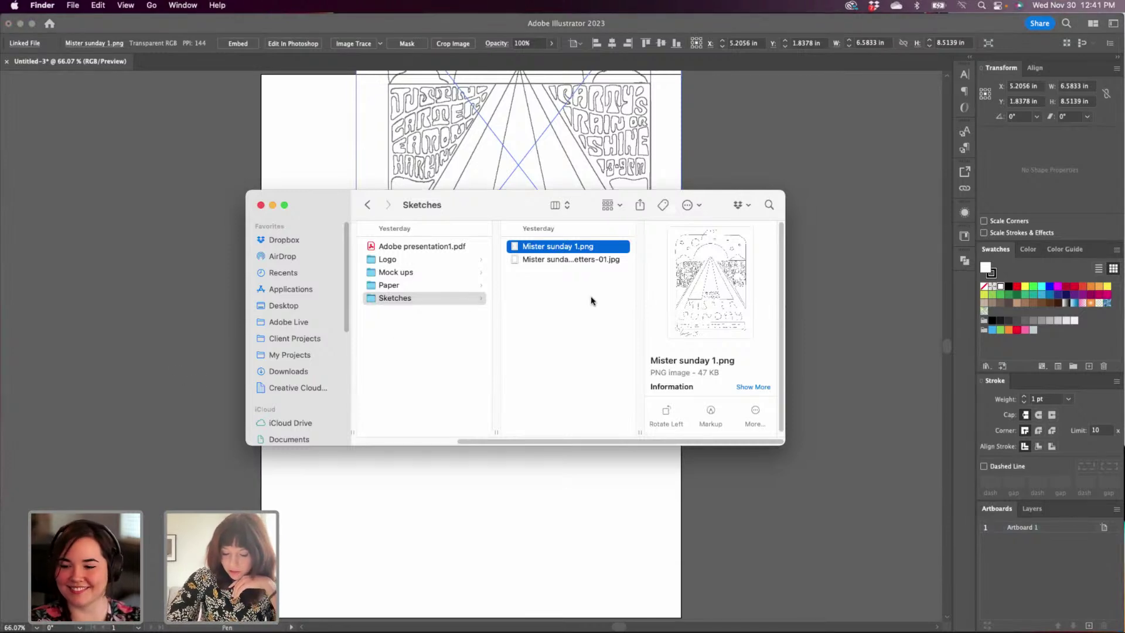
pyautogui.click(559, 259)
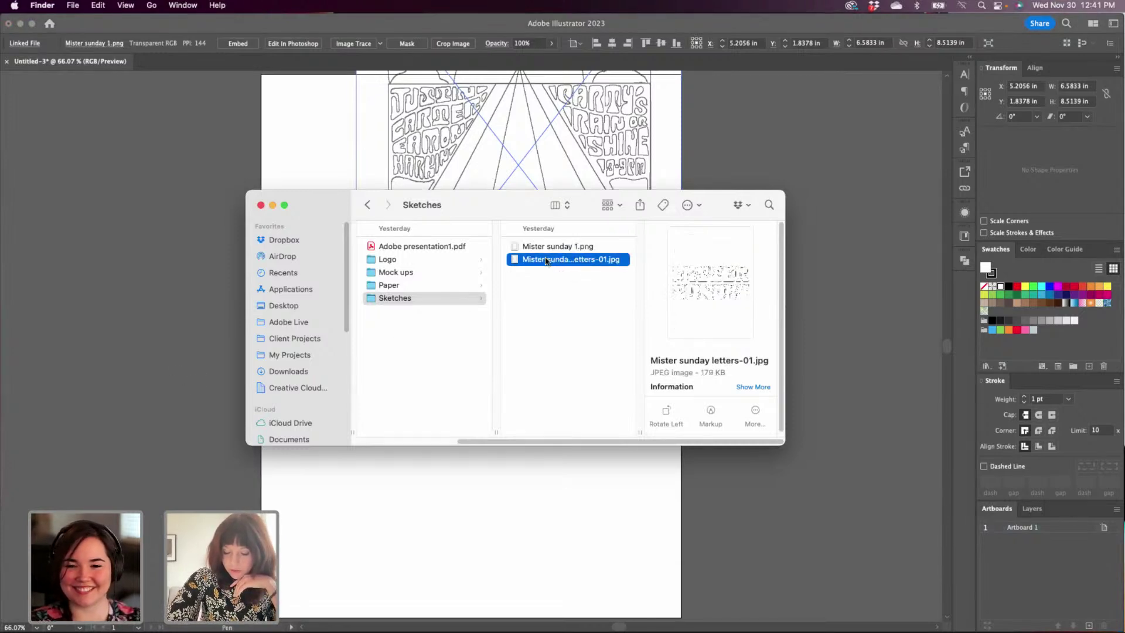
pyautogui.moveTo(559, 260); pyautogui.dragTo(848, 164)
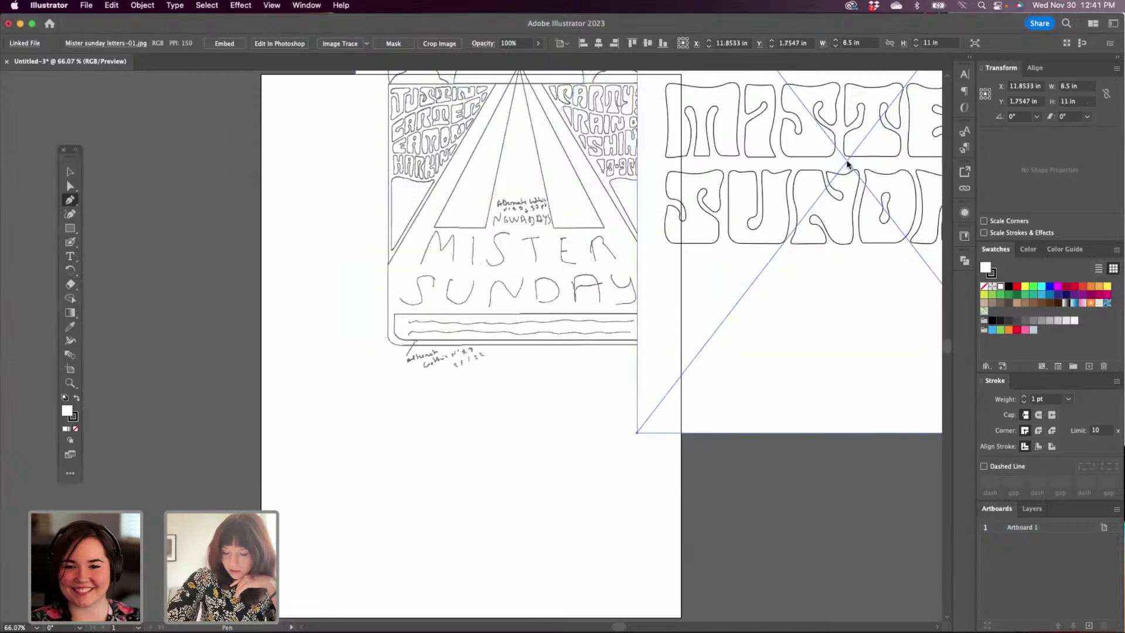
pyautogui.press('super+2')
pyautogui.click(842, 221)
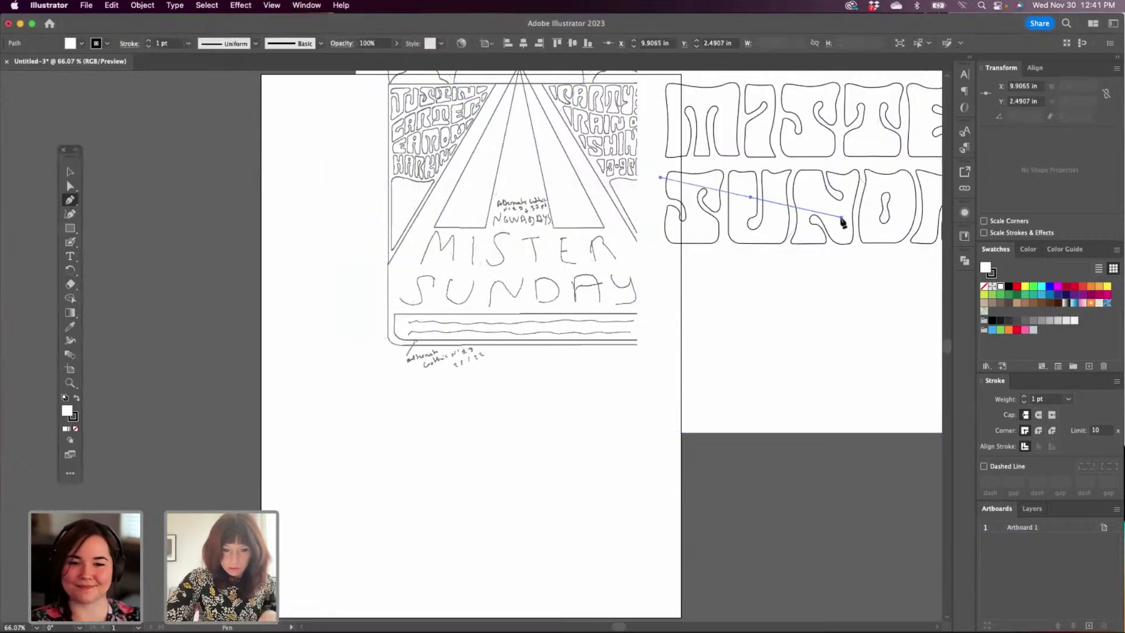
pyautogui.press('super+z')
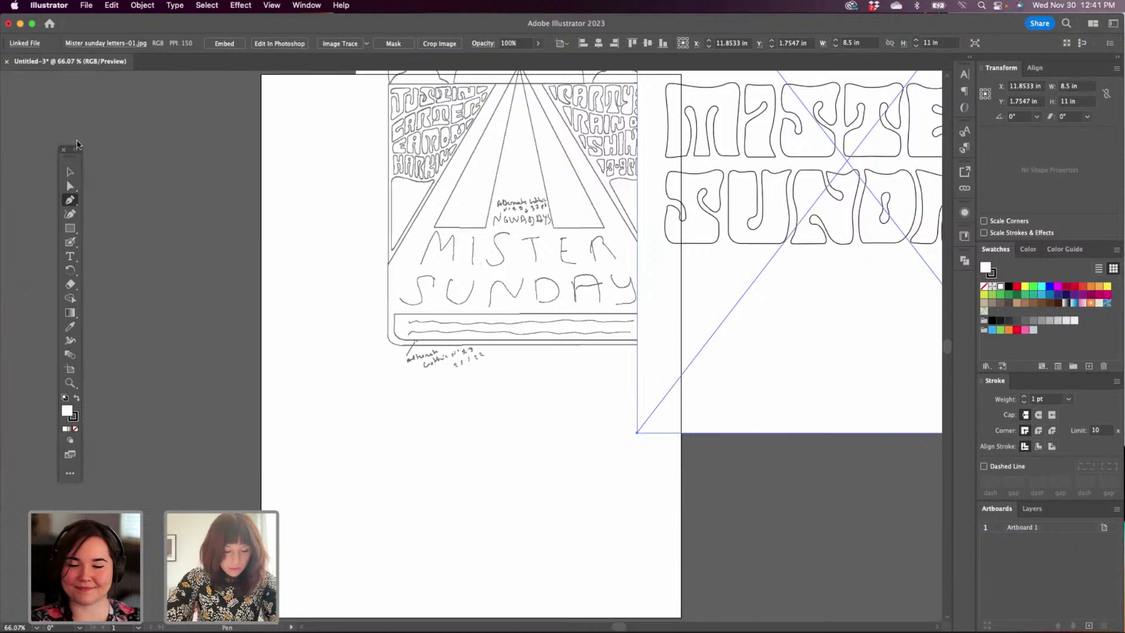
pyautogui.click(69, 173)
pyautogui.moveTo(706, 247); pyautogui.dragTo(799, 321)
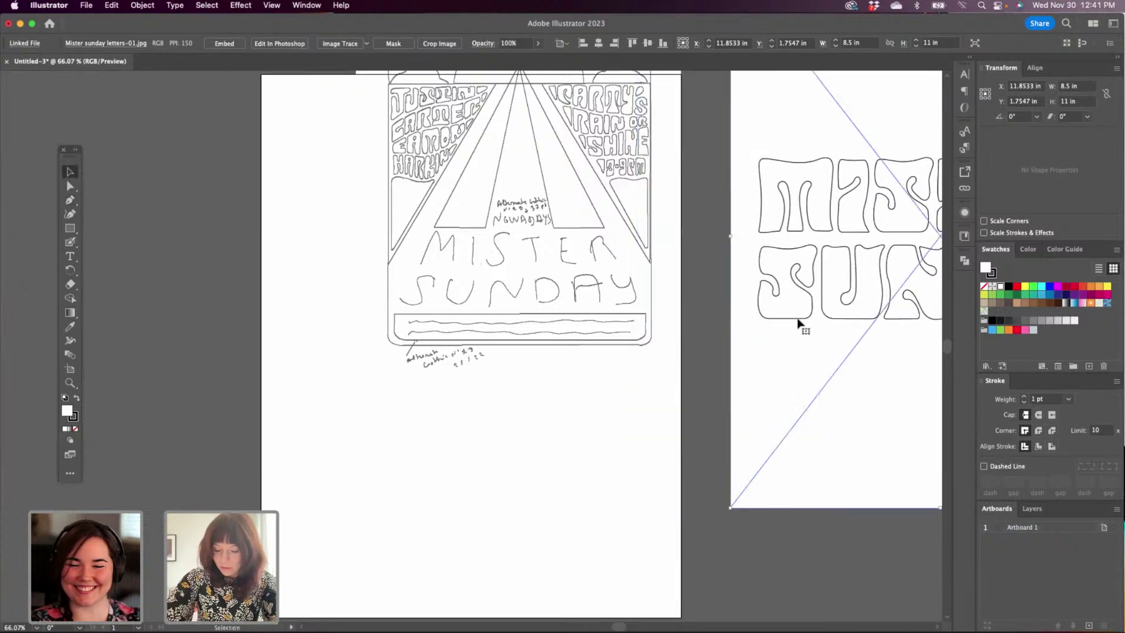
# Position the poster sketch on Artboard 1 and scale it up to about 8.5 × 11 in so it fills the artboard.
pyautogui.moveTo(558, 265)
pyautogui.mouseDown()
pyautogui.moveTo(502, 334)
pyautogui.moveTo(499, 370)
pyautogui.mouseUp()
pyautogui.moveTo(514, 279); pyautogui.dragTo(507, 303)
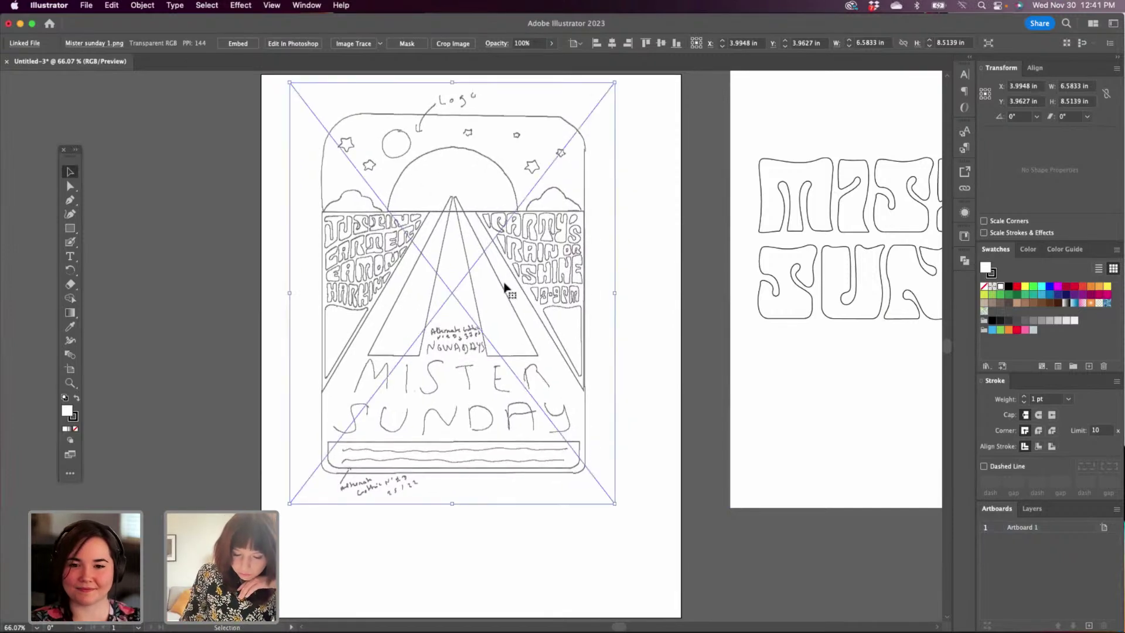
pyautogui.moveTo(522, 243); pyautogui.dragTo(467, 229)
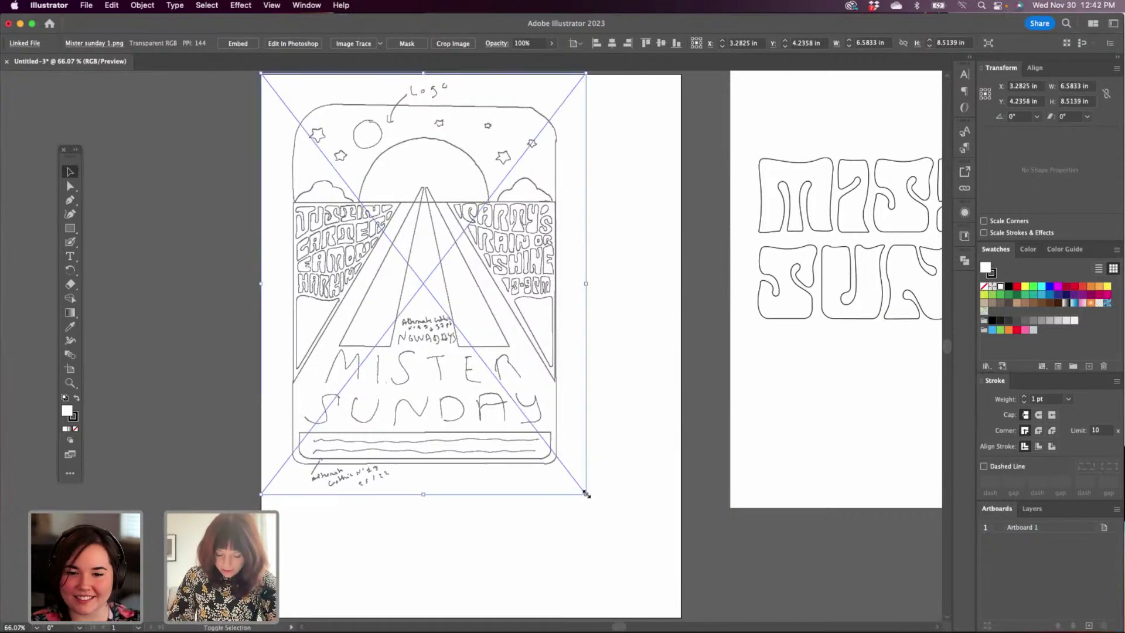
pyautogui.moveTo(585, 494); pyautogui.dragTo(682, 616)
pyautogui.moveTo(817, 412); pyautogui.dragTo(559, 441)
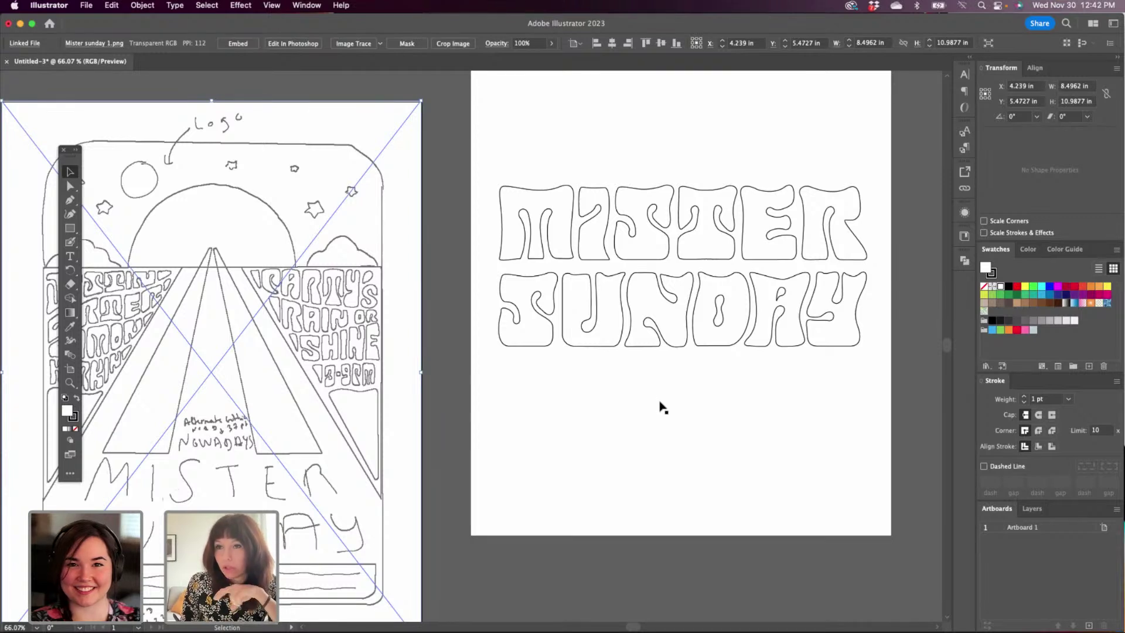
pyautogui.moveTo(335, 452); pyautogui.dragTo(336, 456)
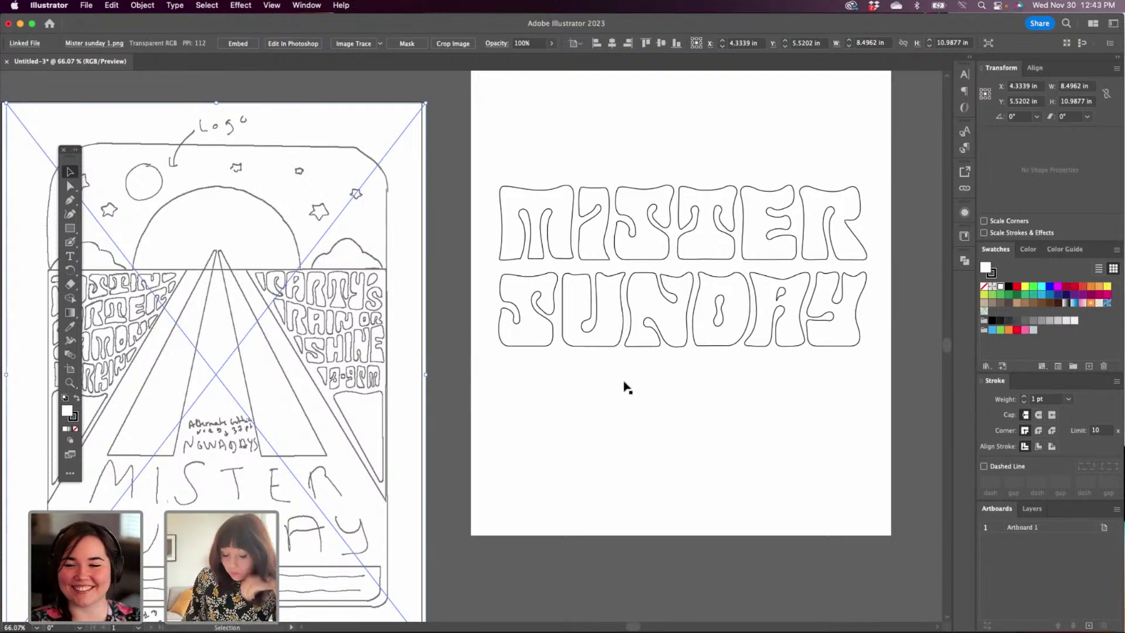
pyautogui.moveTo(389, 414); pyautogui.dragTo(385, 415)
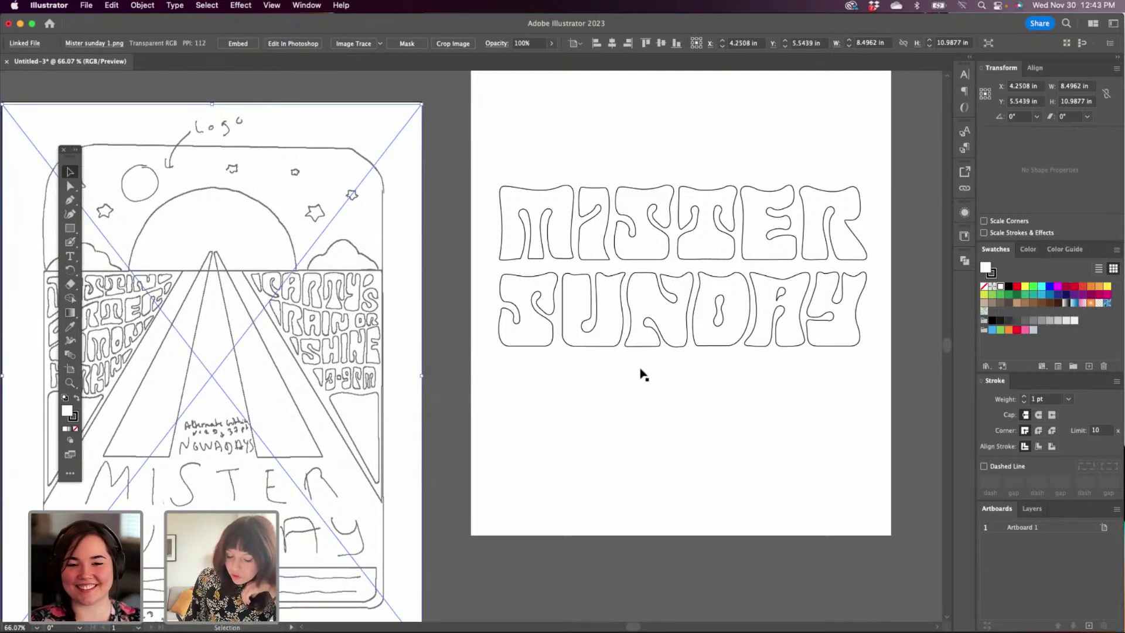
# Add a second artboard beside the first and align the MISTER SUNDAY lettering image with it.
pyautogui.moveTo(643, 375); pyautogui.dragTo(619, 436)
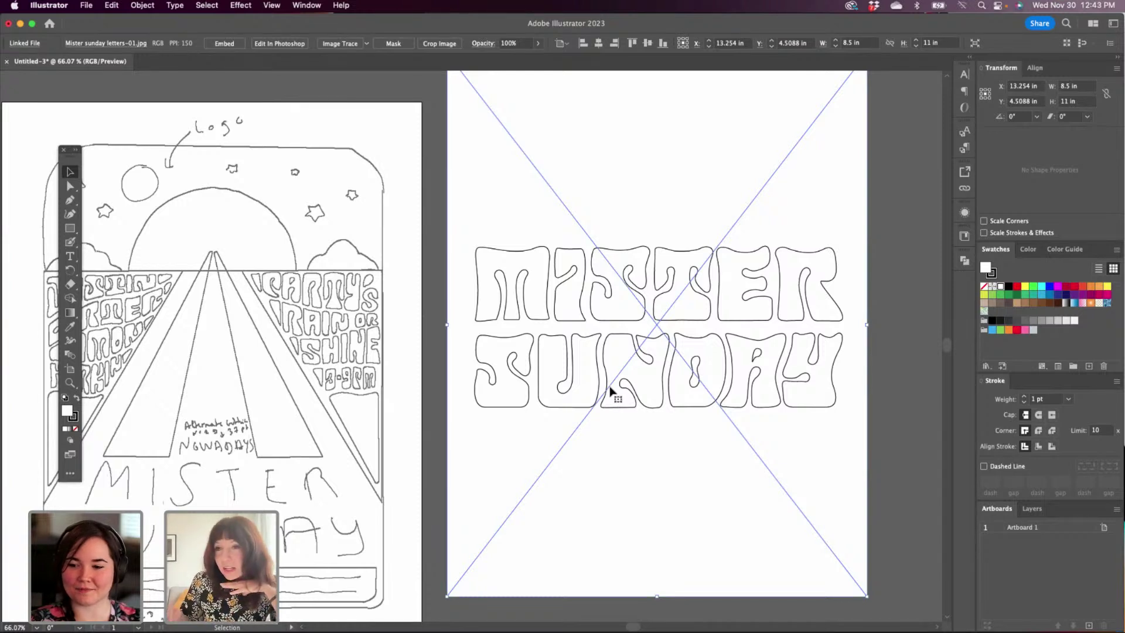
pyautogui.click(1088, 625)
pyautogui.moveTo(522, 417); pyautogui.dragTo(510, 467)
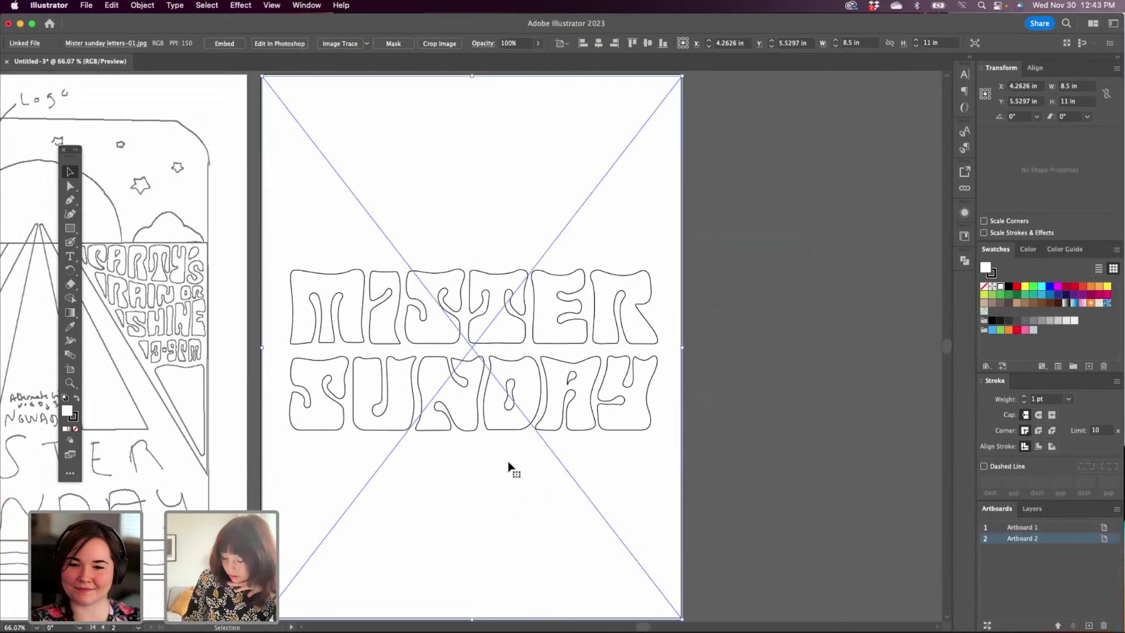
# Lock Layer 1 holding the sketches and add a new layer above it for tracing.
pyautogui.click(1032, 508)
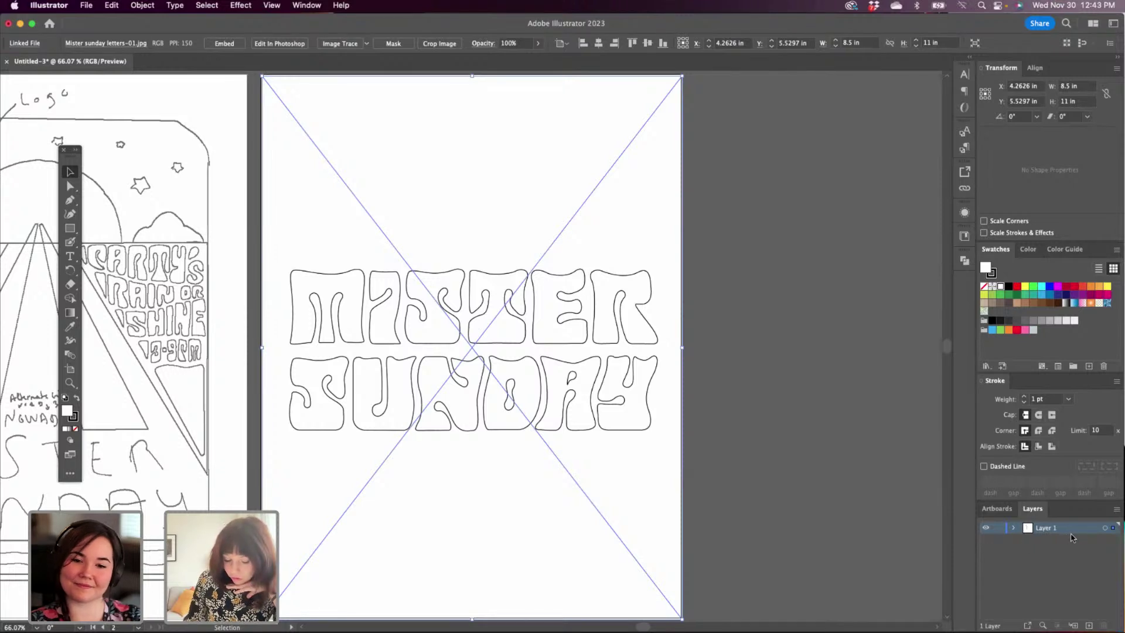
pyautogui.click(998, 528)
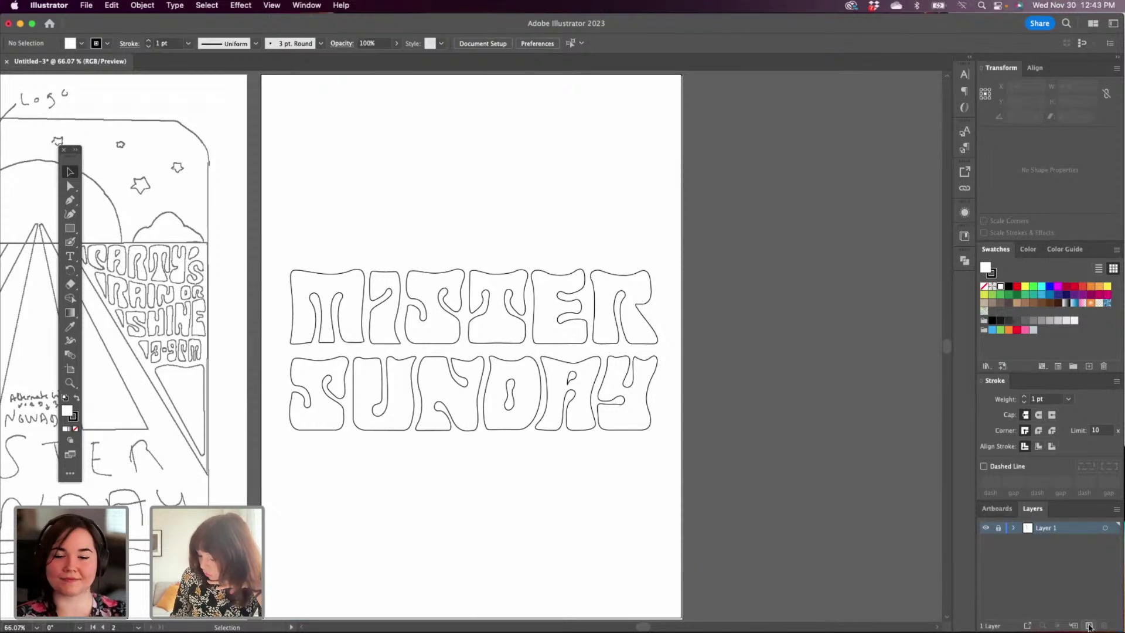
pyautogui.click(1088, 625)
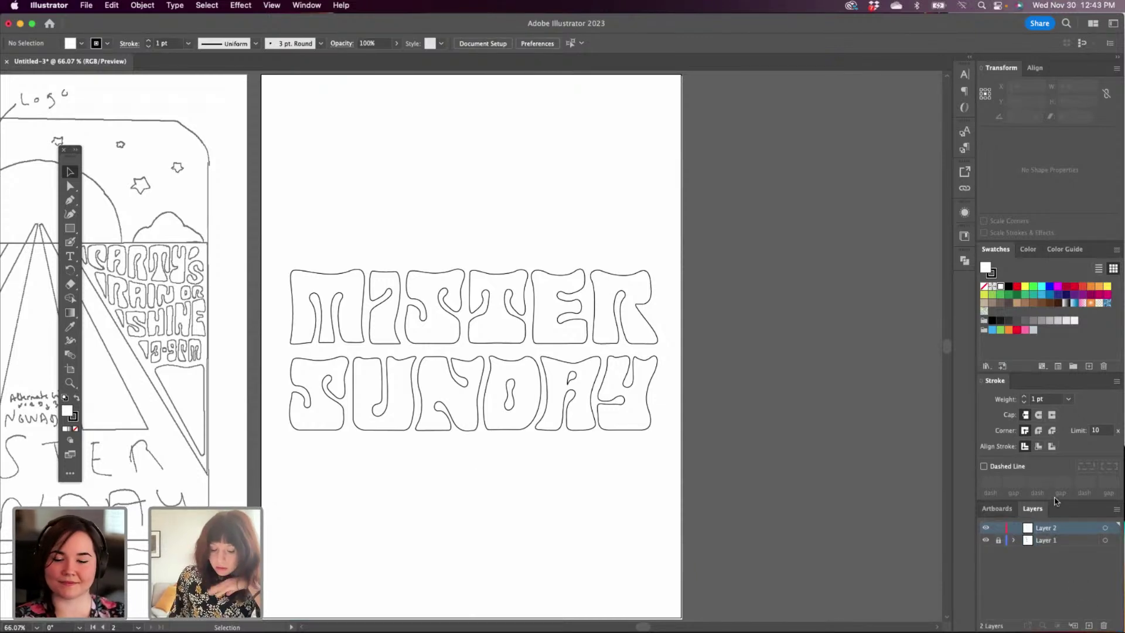
# Trace the left side and wavy top edge of the M in MISTER with the Pen tool on Layer 2.
pyautogui.press('space')
pyautogui.moveTo(445, 444); pyautogui.dragTo(579, 414)
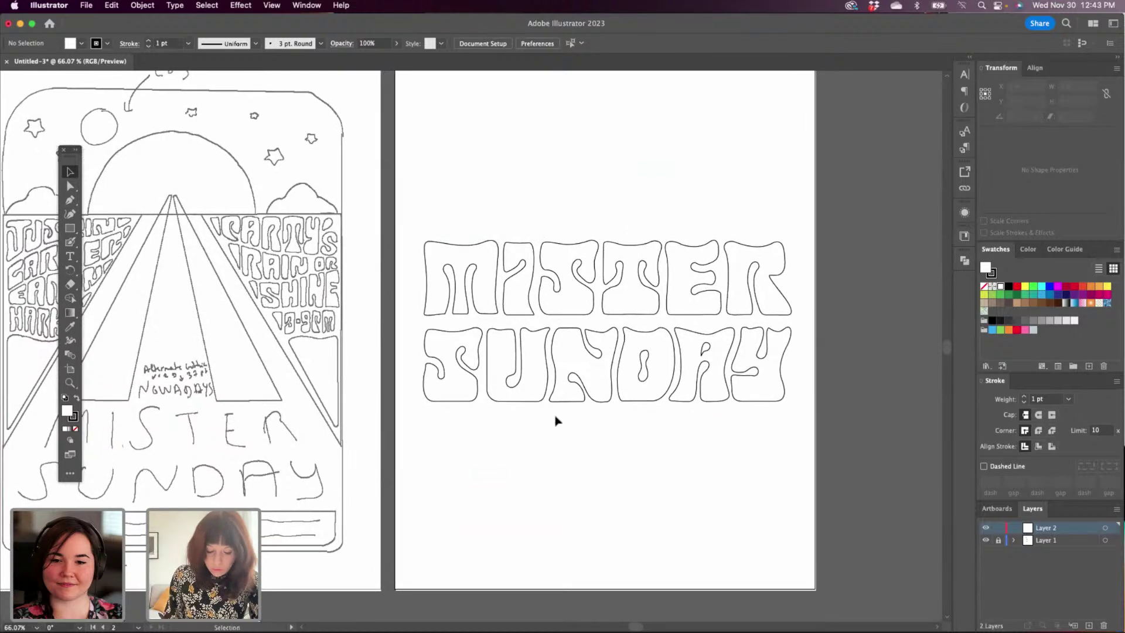
pyautogui.press('p')
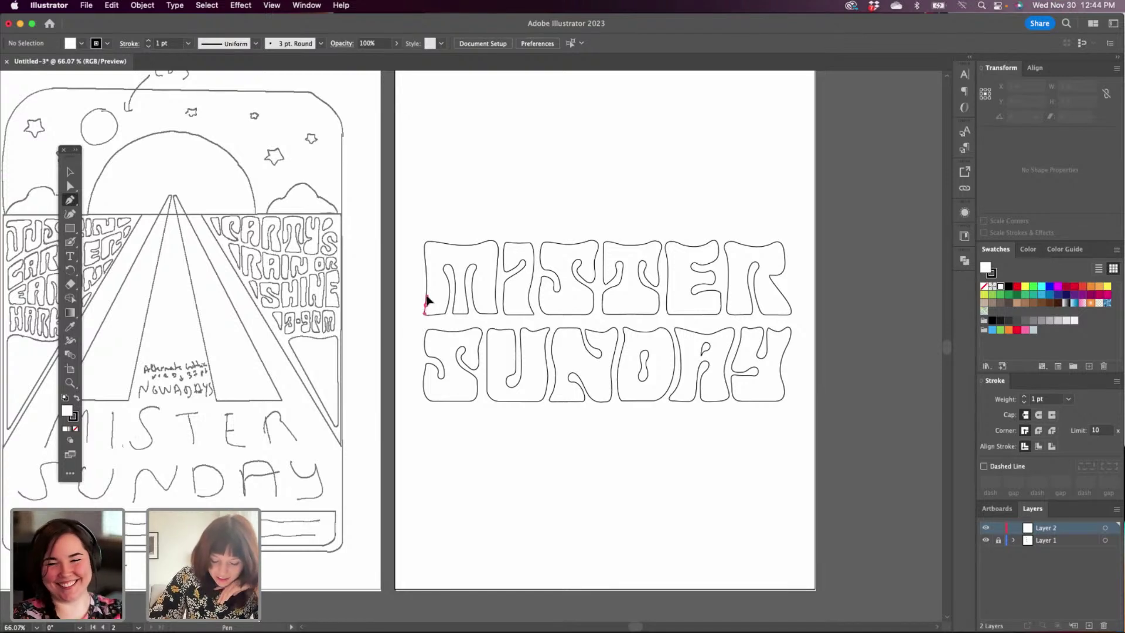
pyautogui.click(424, 295)
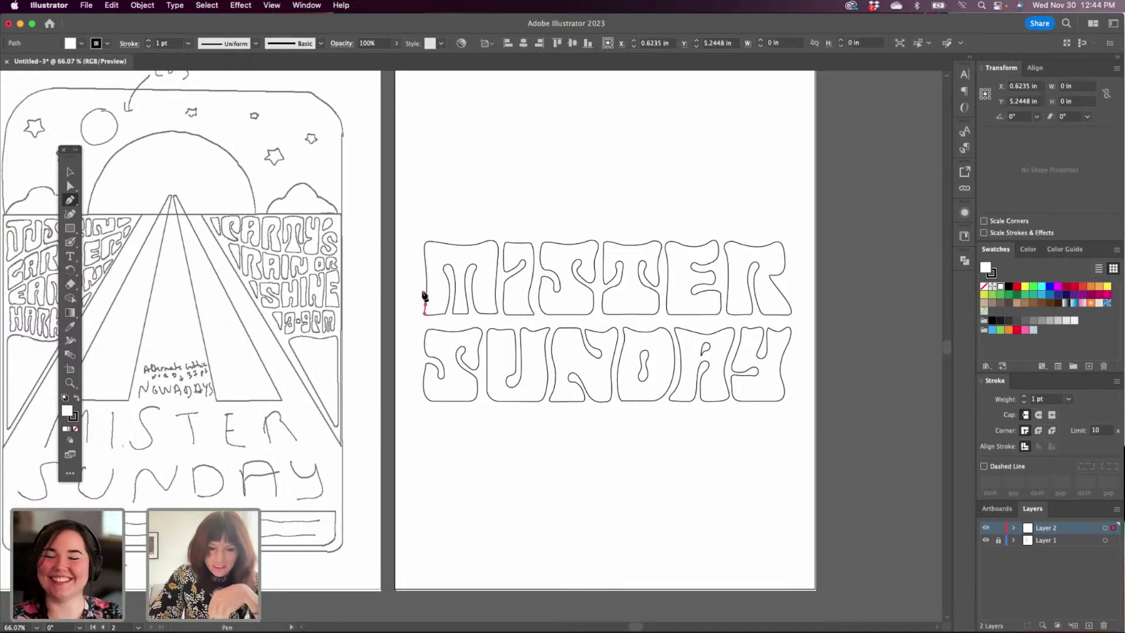
pyautogui.click(425, 253)
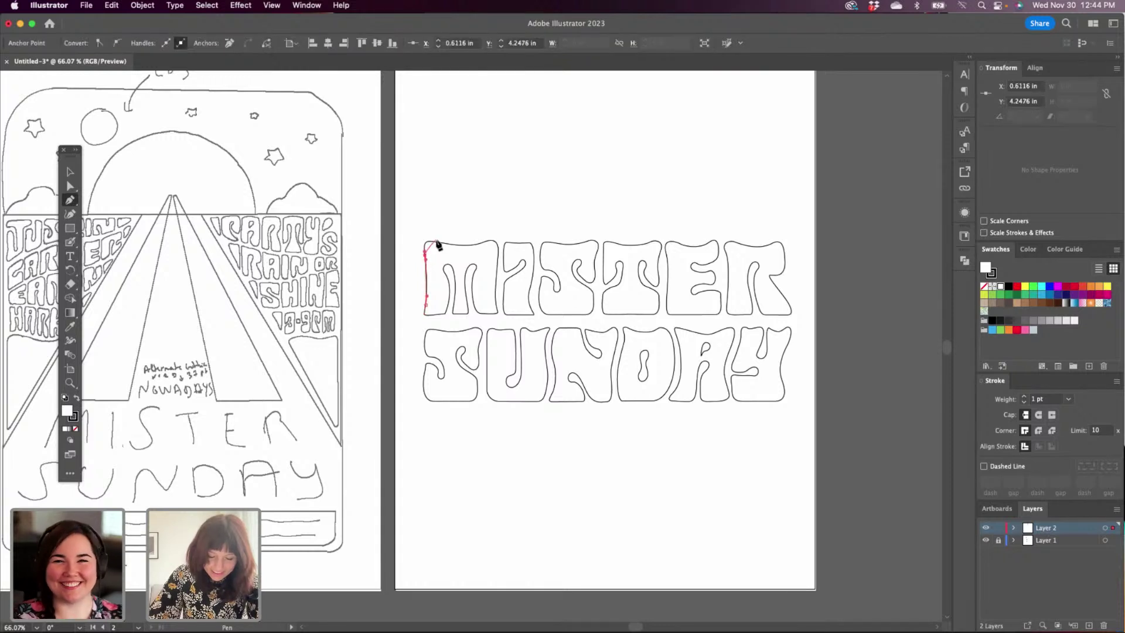
pyautogui.moveTo(434, 240); pyautogui.dragTo(500, 239)
pyautogui.press('super+z')
pyautogui.press('super+z')
pyautogui.press('super+z')
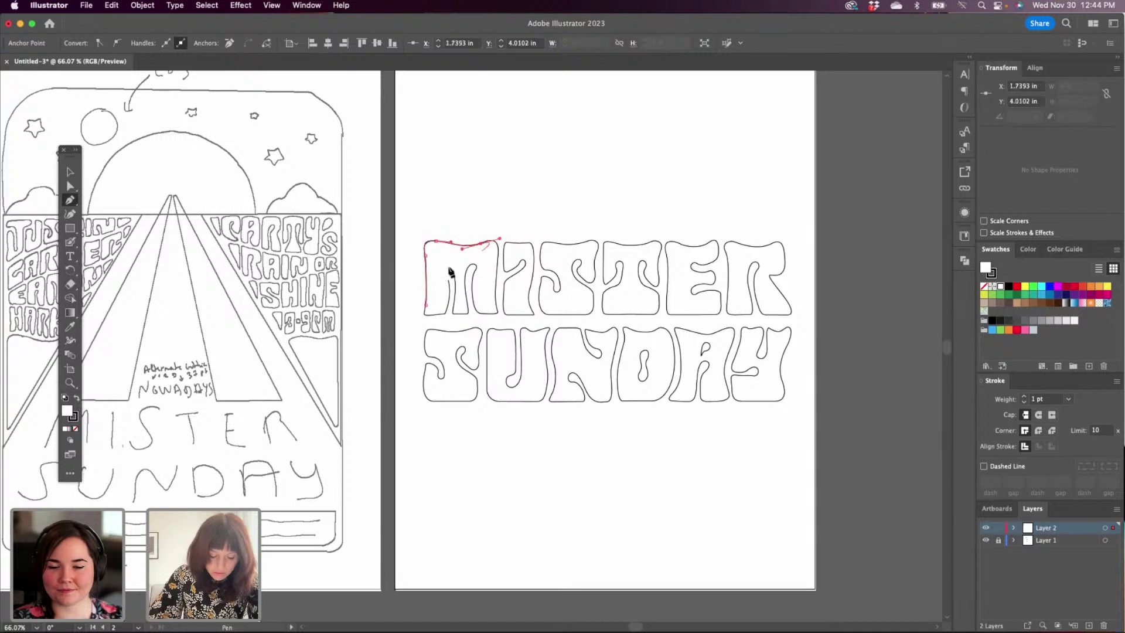
# Remove the path's fill and trace the M's upper-right corner and right side down to its base with the Pen tool.
pyautogui.click(75, 428)
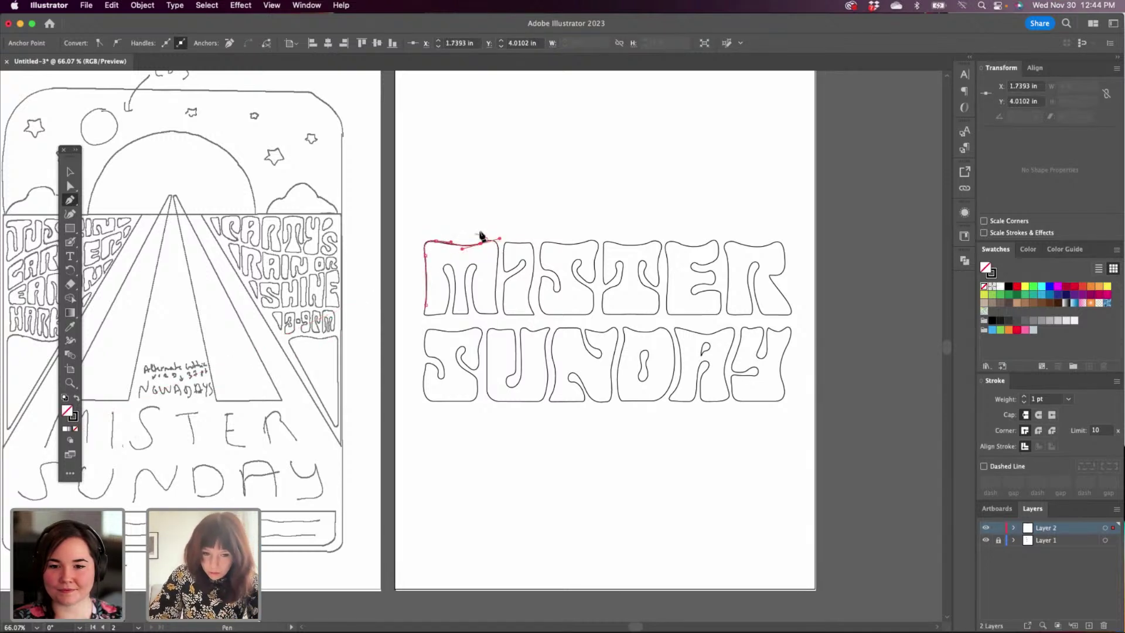
pyautogui.click(499, 251)
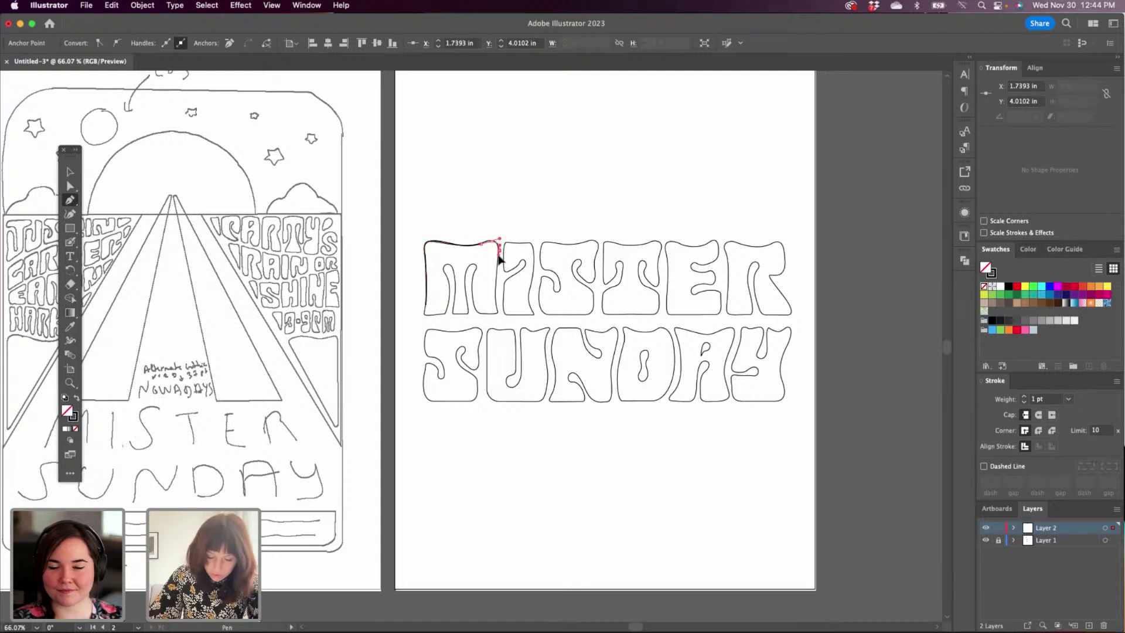
pyautogui.moveTo(499, 255); pyautogui.dragTo(499, 254)
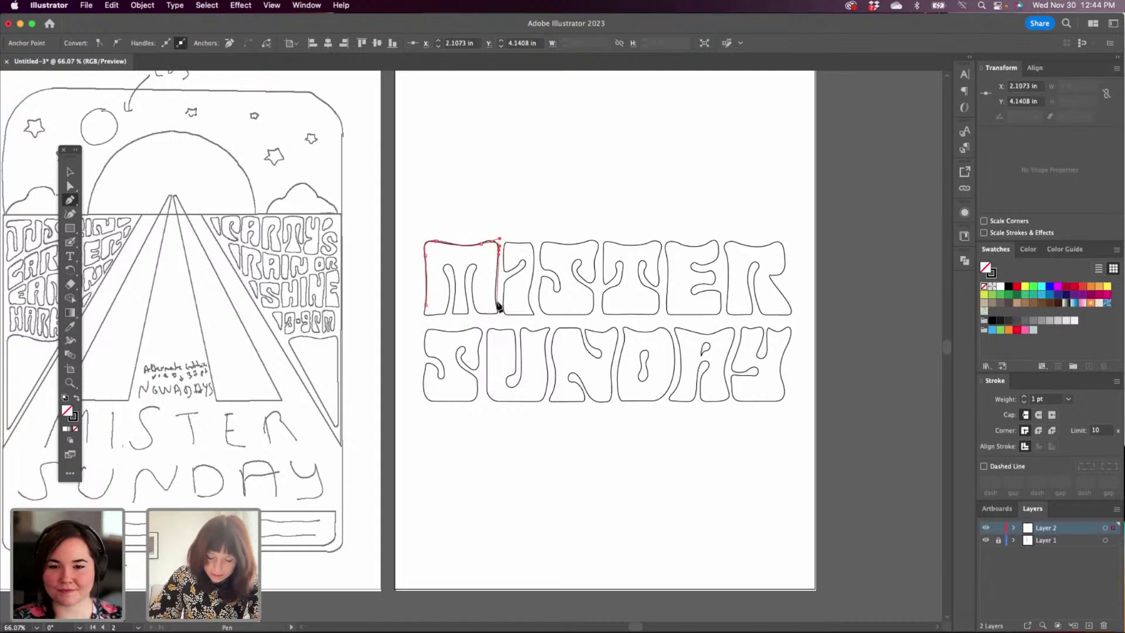
pyautogui.moveTo(495, 301); pyautogui.dragTo(497, 306)
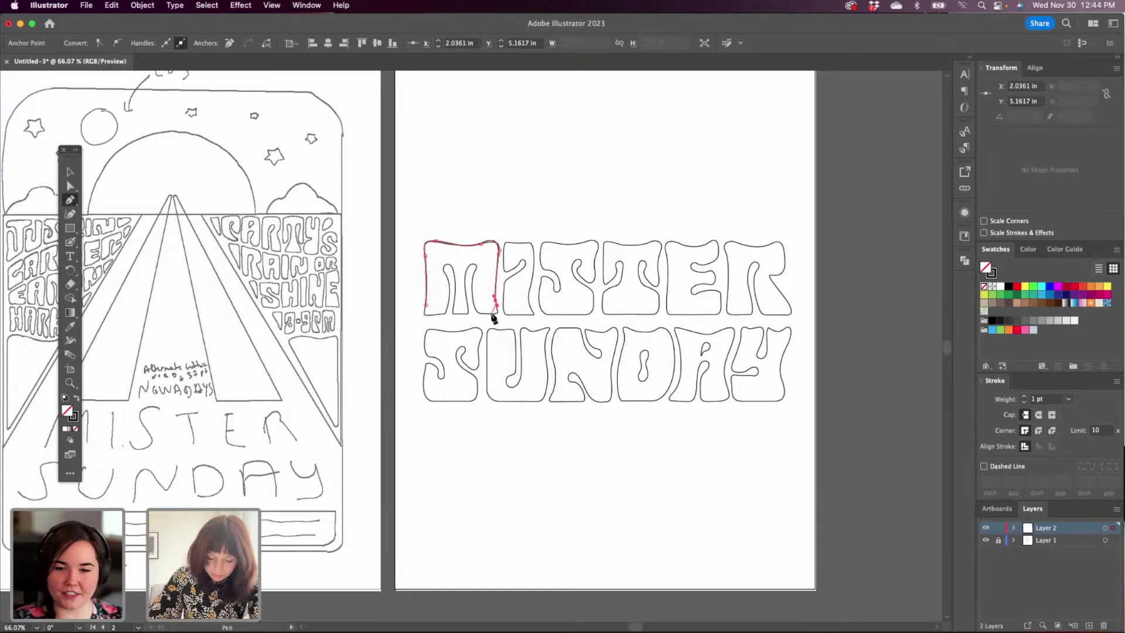
pyautogui.click(493, 312)
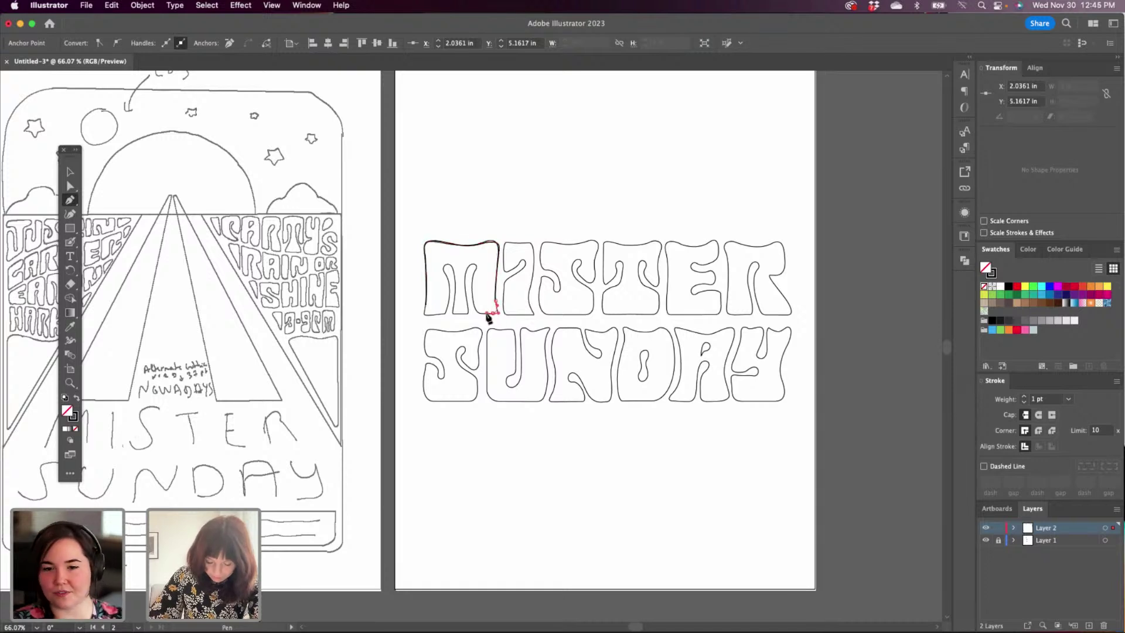
# Trace the bottom of the M's right leg and continue up and around the top of the right inner opening.
pyautogui.click(475, 310)
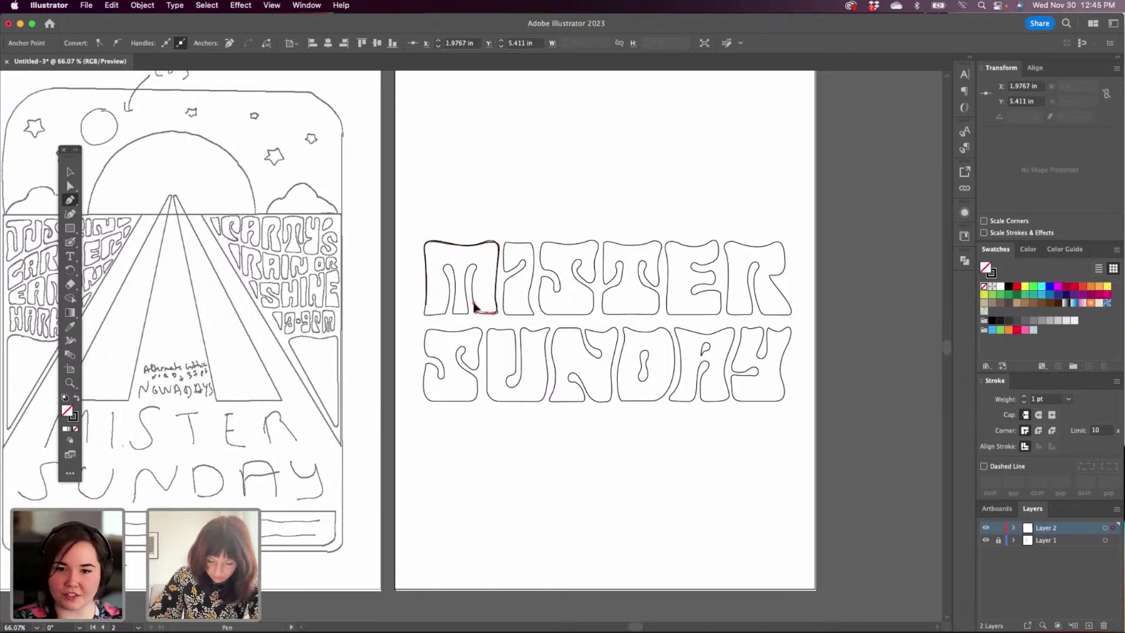
pyautogui.click(474, 301)
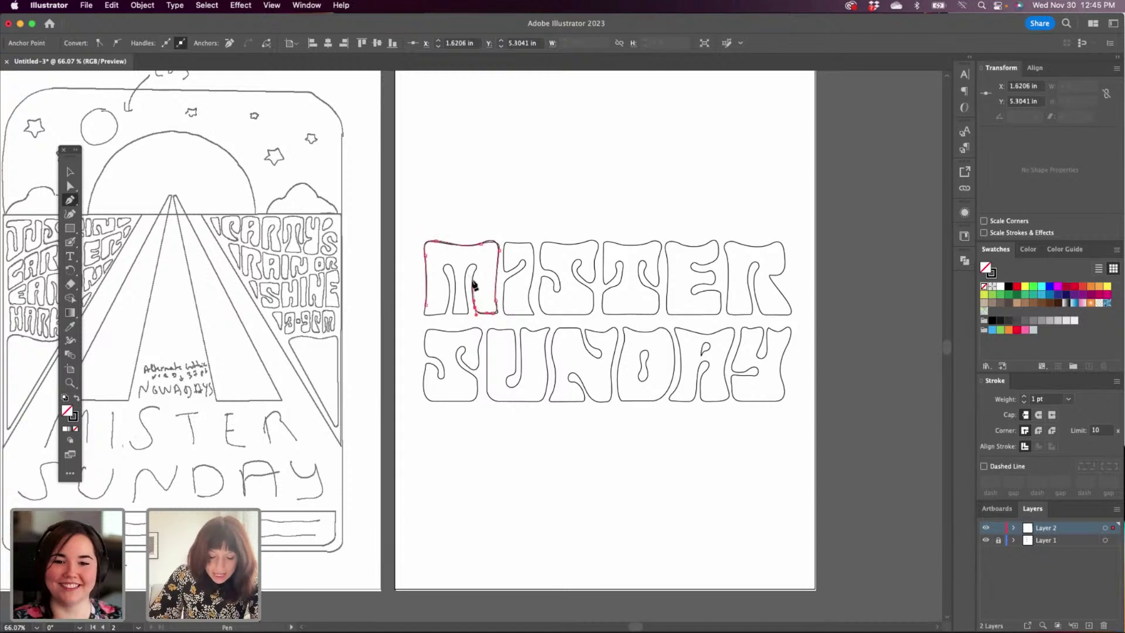
pyautogui.click(475, 284)
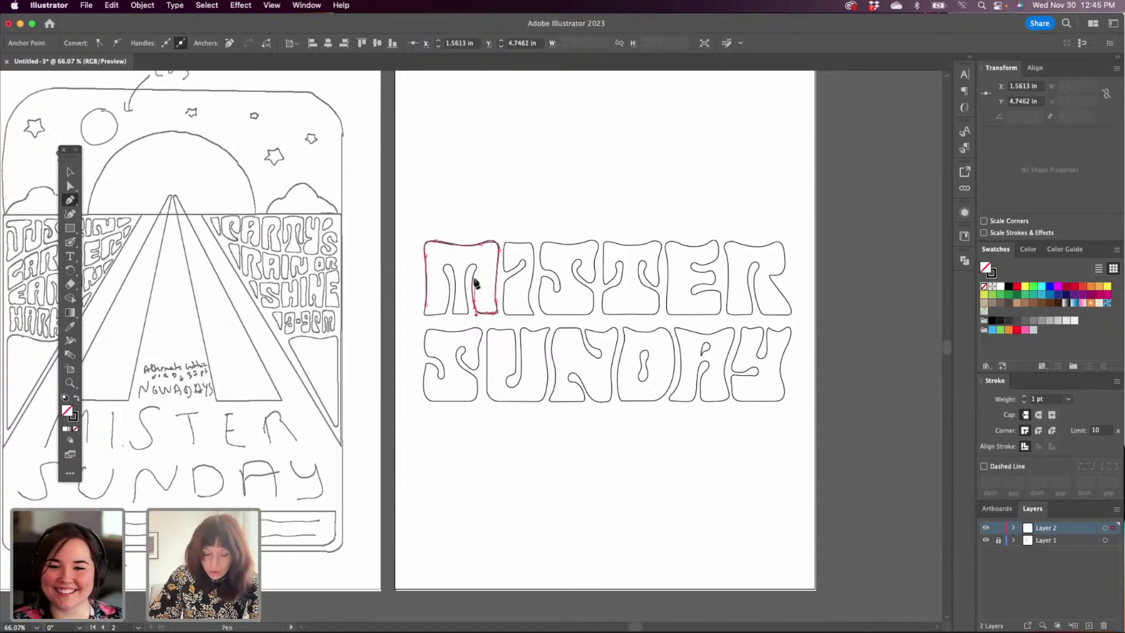
pyautogui.click(473, 270)
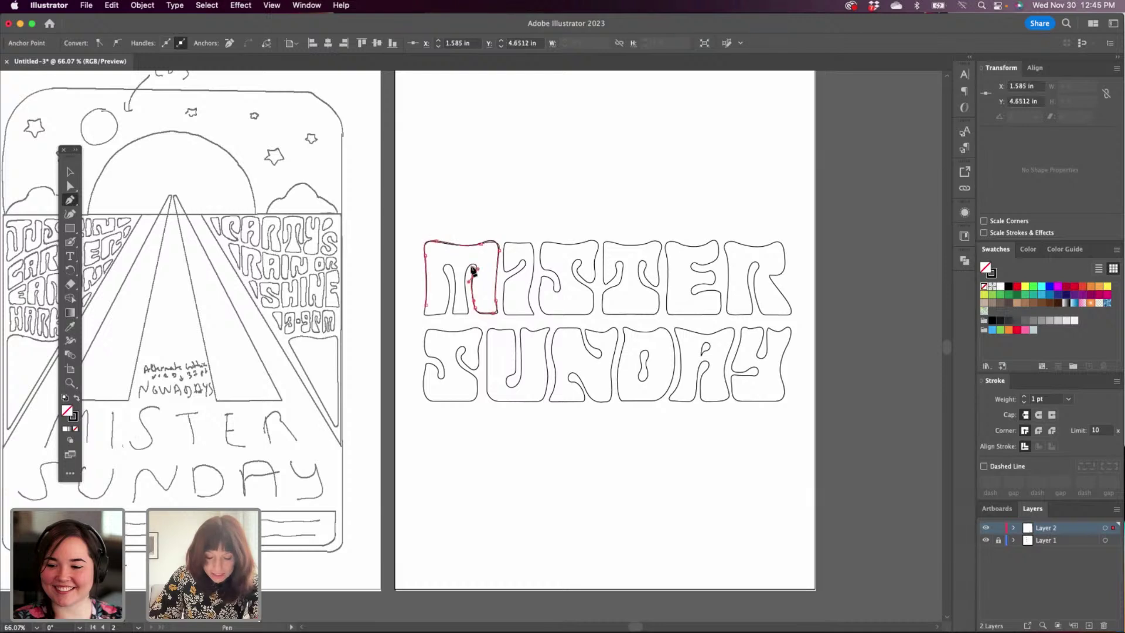
pyautogui.moveTo(468, 266); pyautogui.dragTo(465, 275)
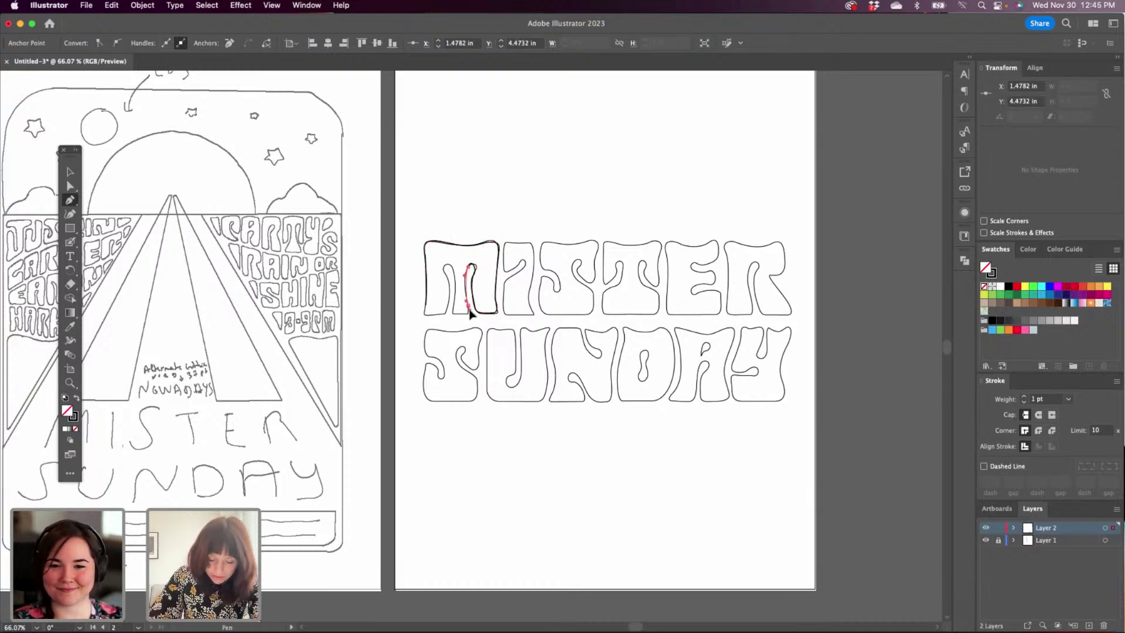
# Trace the bottom edge of the M's middle leg and turn the path upward at its lower-left corner.
pyautogui.click(467, 319)
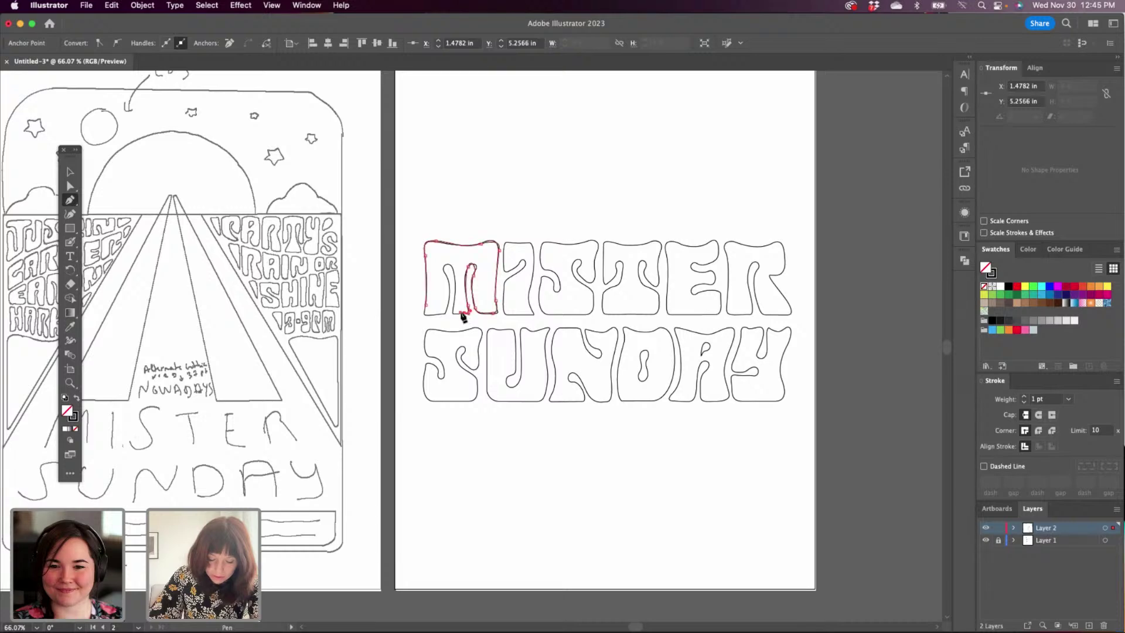
pyautogui.click(466, 319)
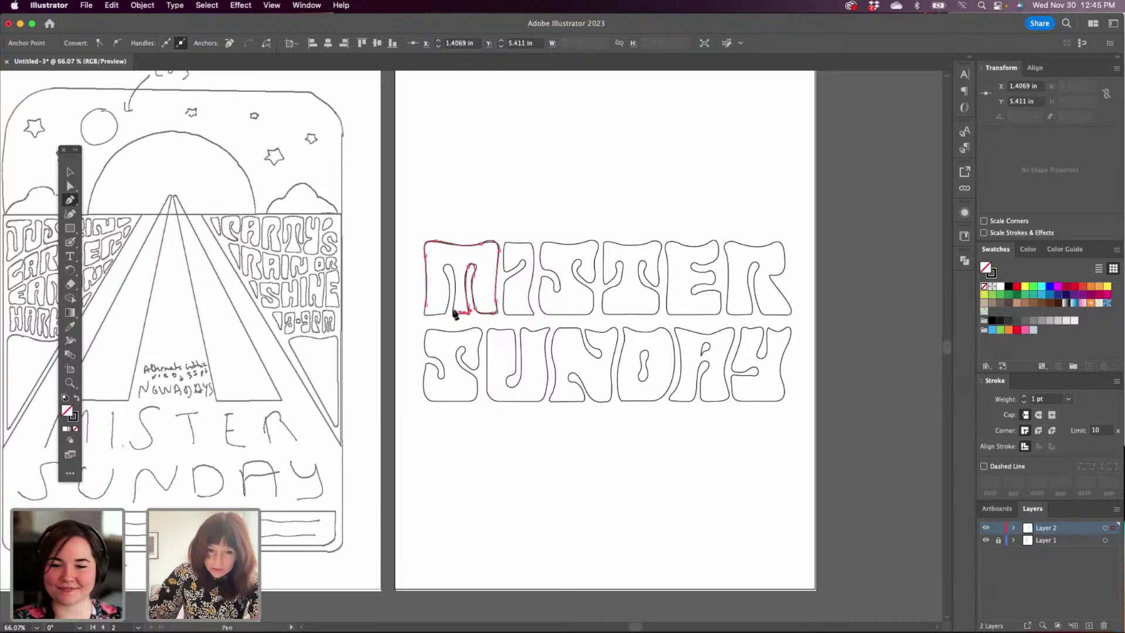
pyautogui.scroll(3, 454, 314)
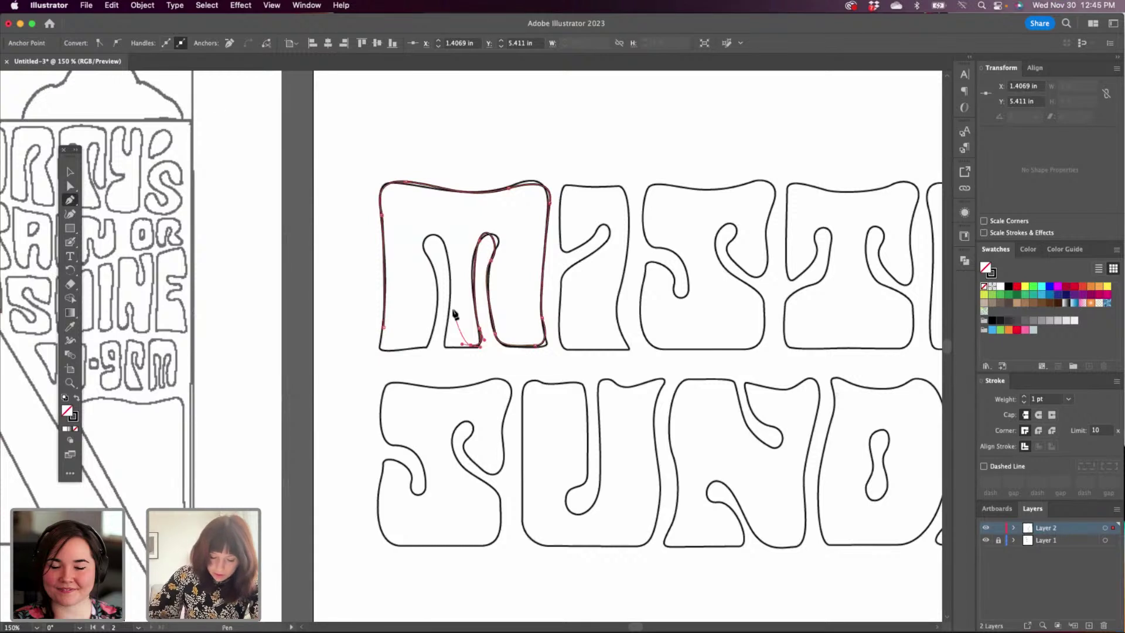
pyautogui.click(446, 346)
pyautogui.moveTo(446, 346); pyautogui.dragTo(446, 335)
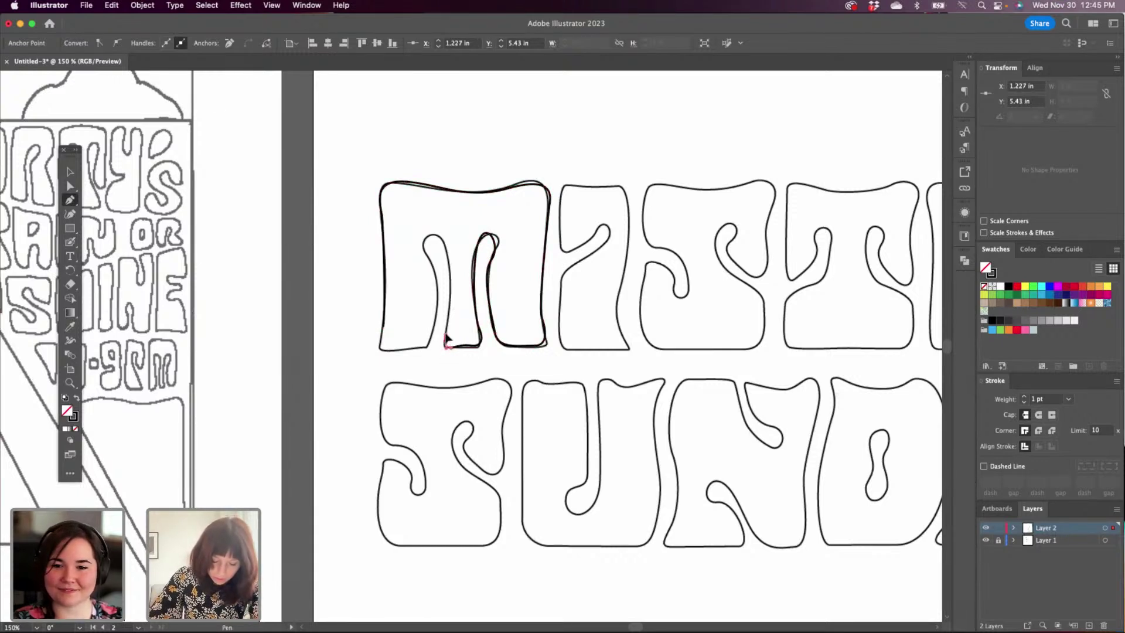
pyautogui.click(446, 344)
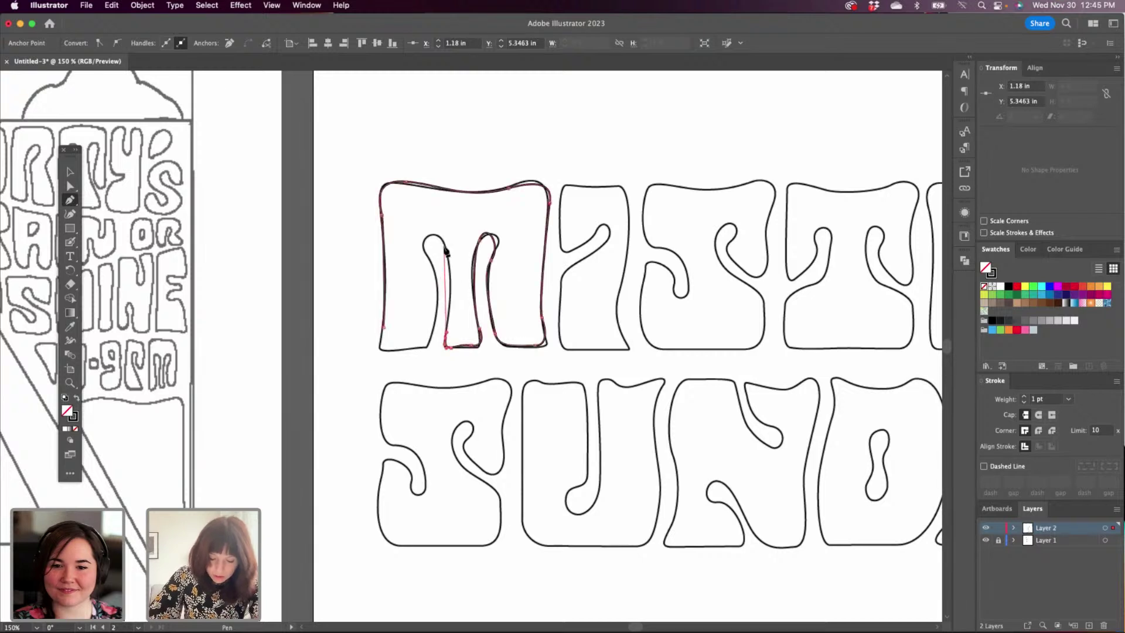
# Trace the M's left inner opening up from the middle leg, around its rounded top and down to the base.
pyautogui.click(453, 274)
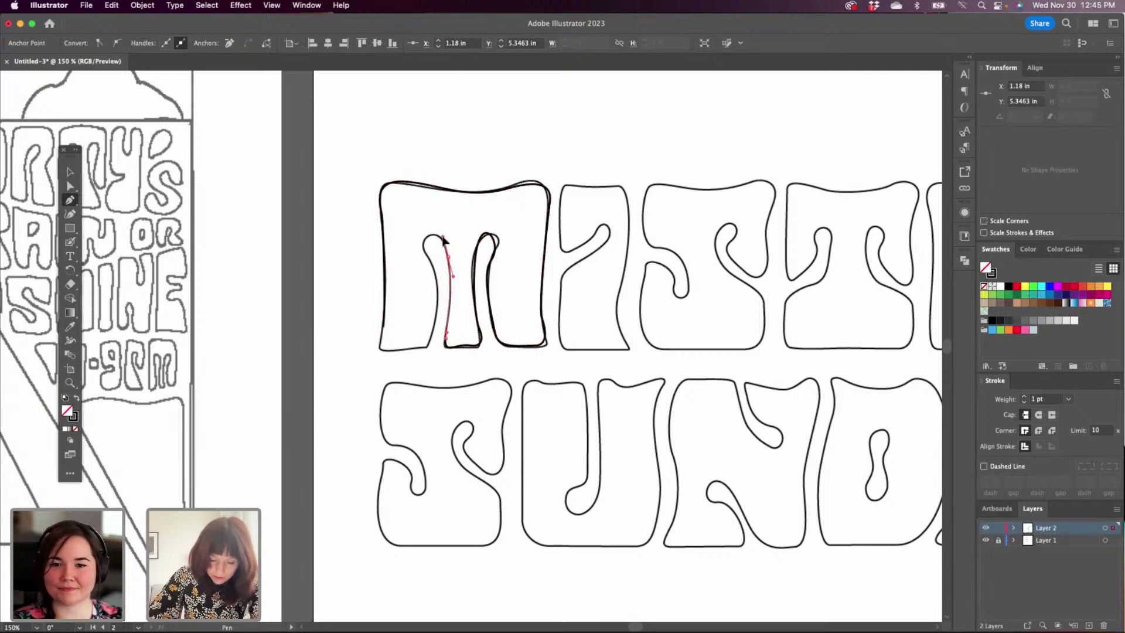
pyautogui.press('super+z')
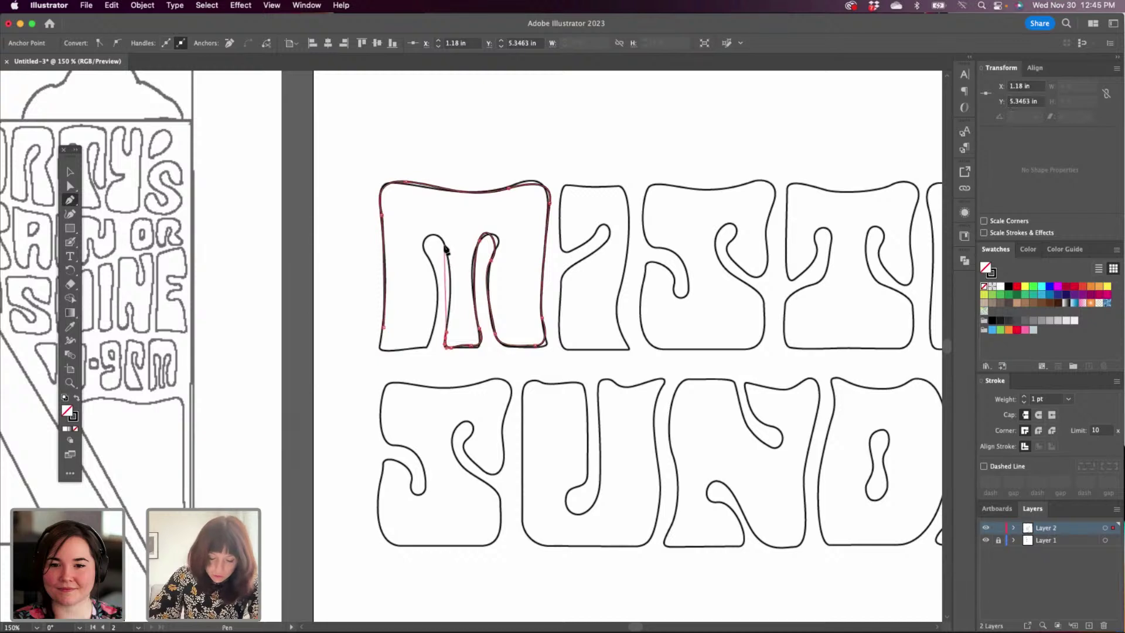
pyautogui.moveTo(445, 249); pyautogui.dragTo(436, 225)
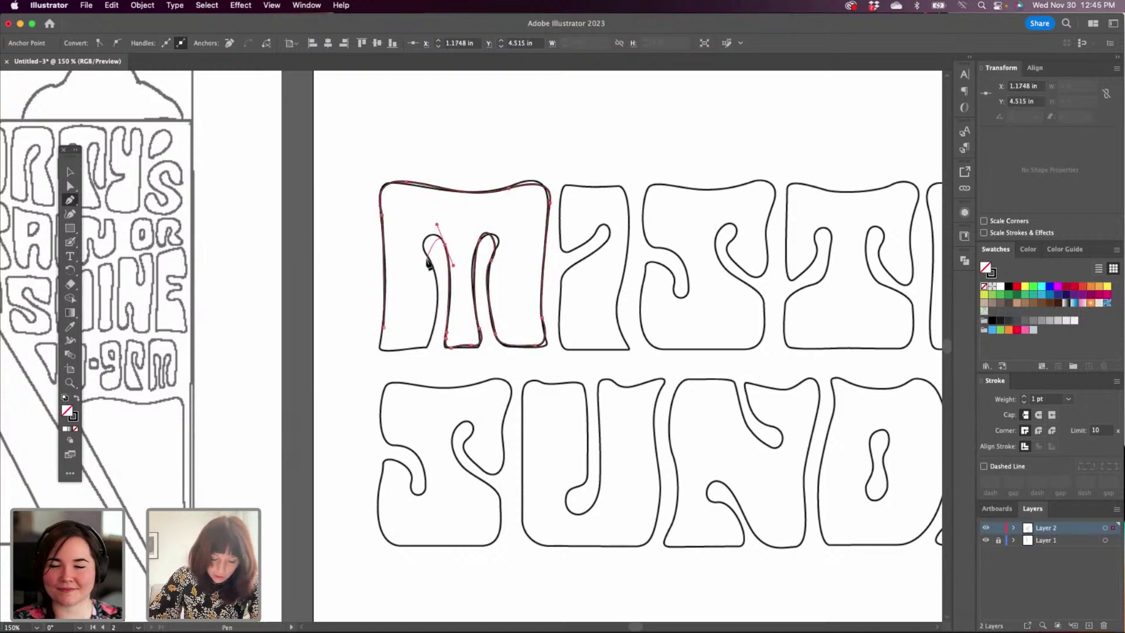
pyautogui.click(420, 239)
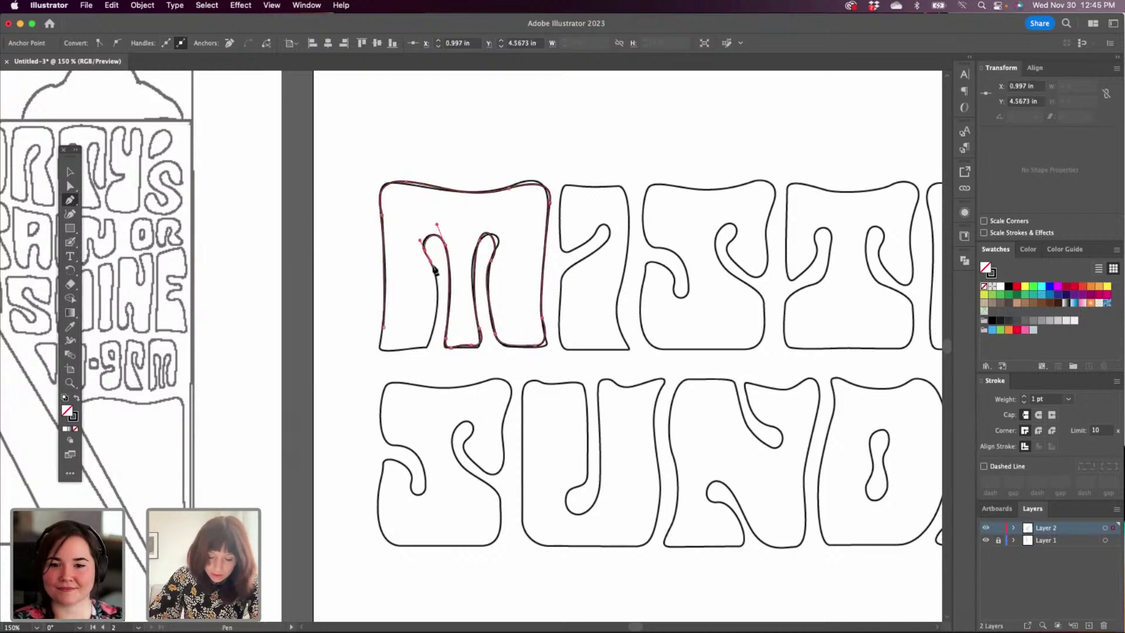
pyautogui.click(438, 301)
pyautogui.click(439, 319)
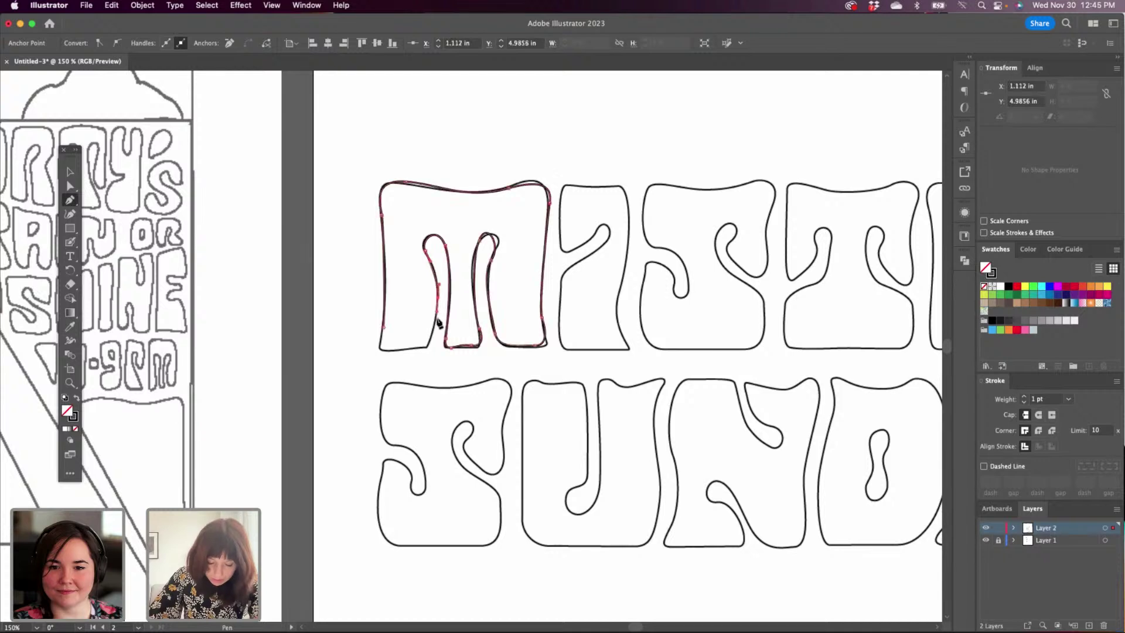
pyautogui.click(431, 342)
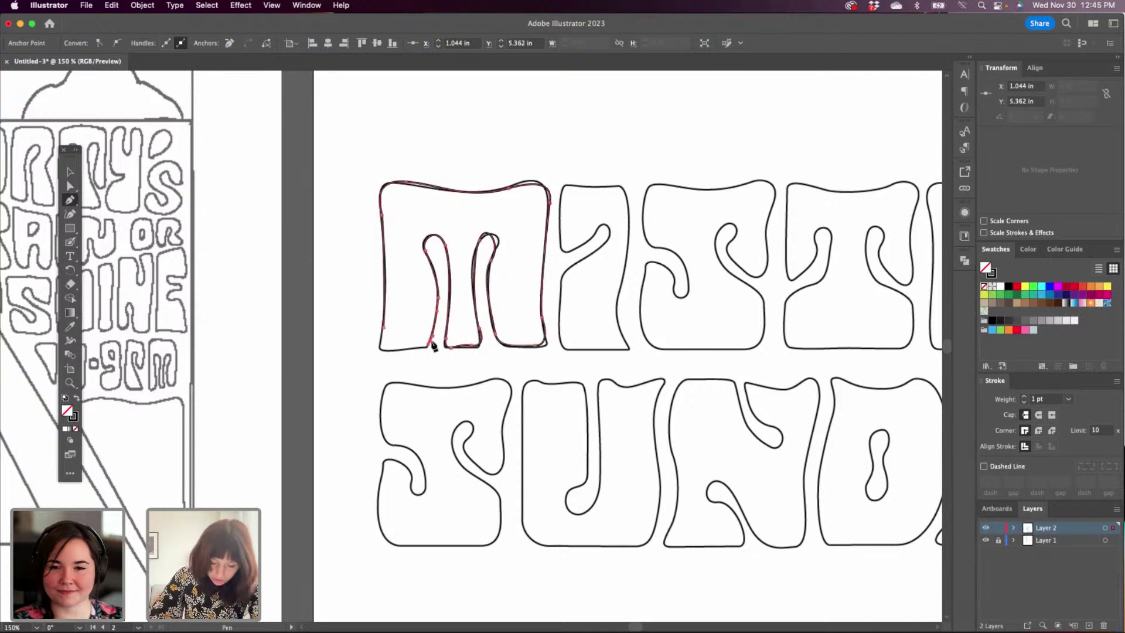
# Trace the base of the M's left leg back to the path's starting point and finish drawing the outline.
pyautogui.click(416, 349)
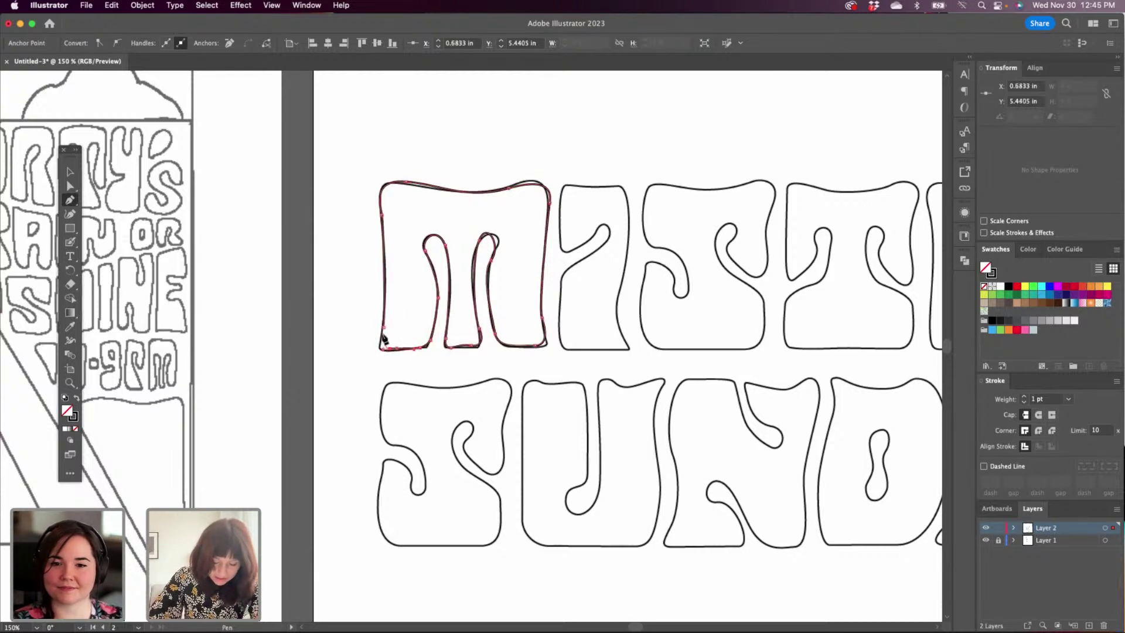
pyautogui.click(383, 348)
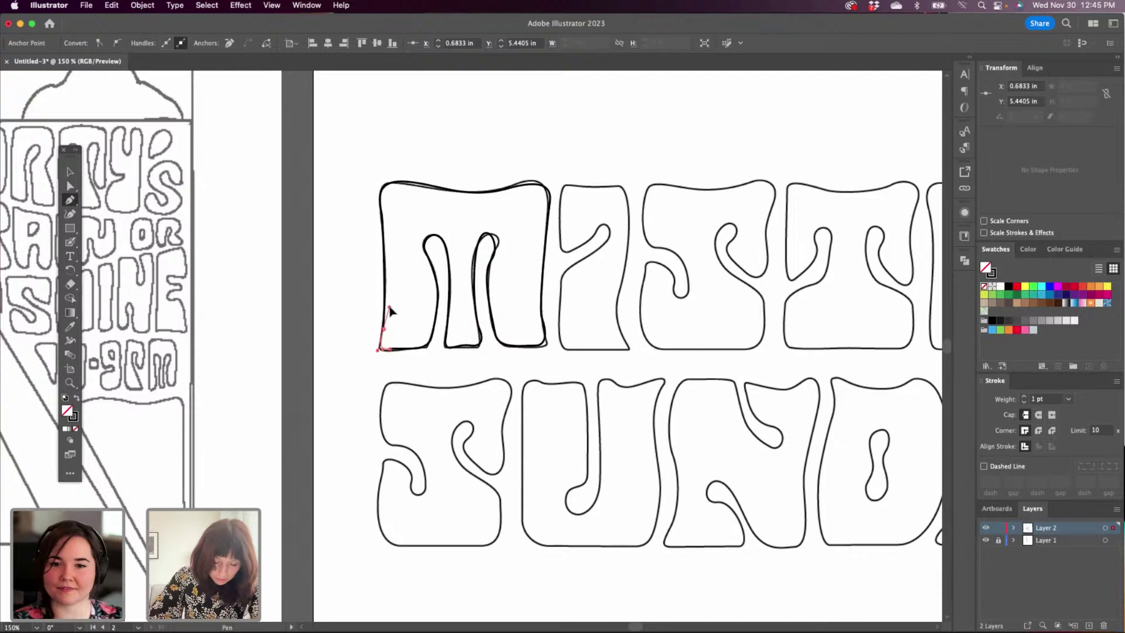
pyautogui.keyDown('super'); pyautogui.click(384, 314); pyautogui.keyUp('super')
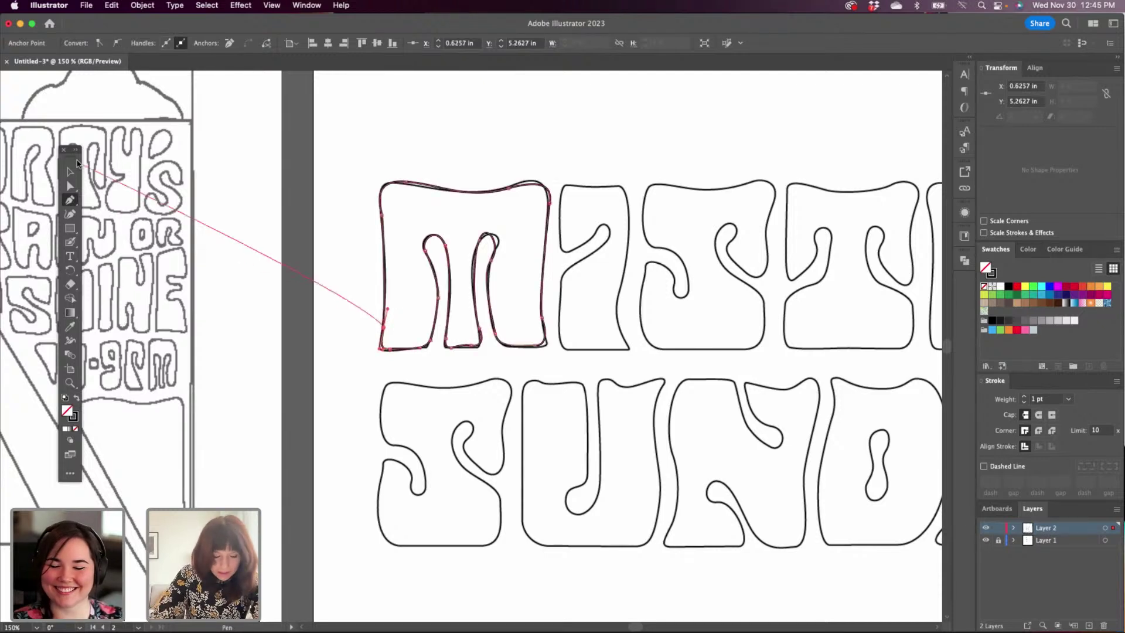
pyautogui.click(70, 173)
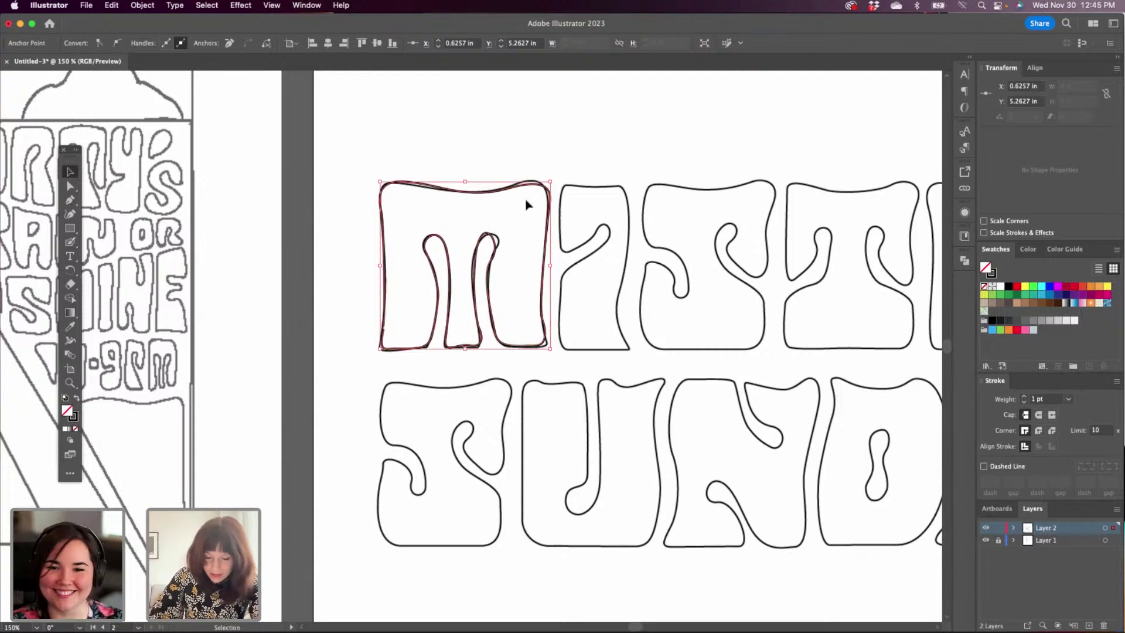
# Reshape the M's wavy top edge and upper-right corner with the Direct Selection tool to match the sketch.
pyautogui.click(70, 186)
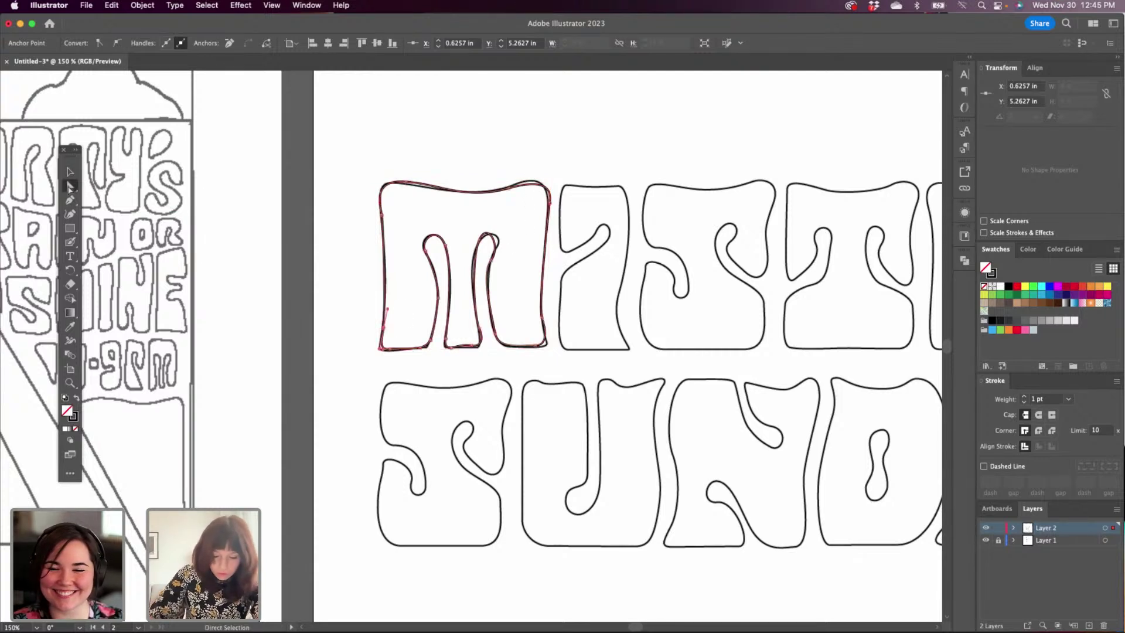
pyautogui.click(409, 183)
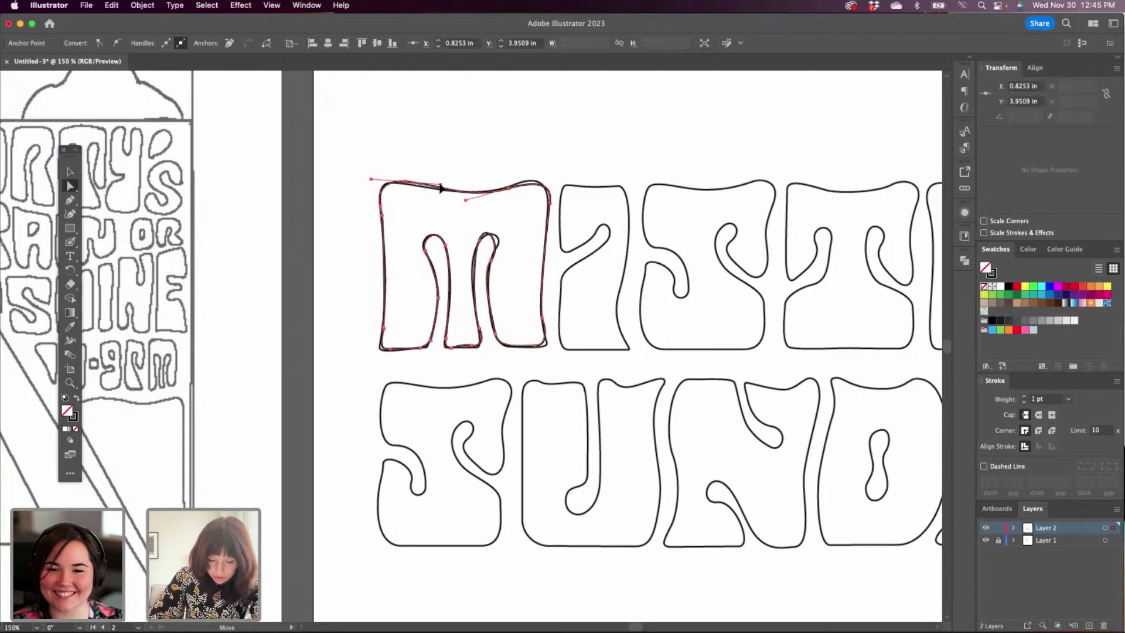
pyautogui.moveTo(440, 187); pyautogui.dragTo(440, 187)
pyautogui.moveTo(548, 189); pyautogui.dragTo(508, 188)
# Refine the anchor points and corner shape at the M's lower-left corner with the Direct Selection and Pen tools.
pyautogui.click(381, 349)
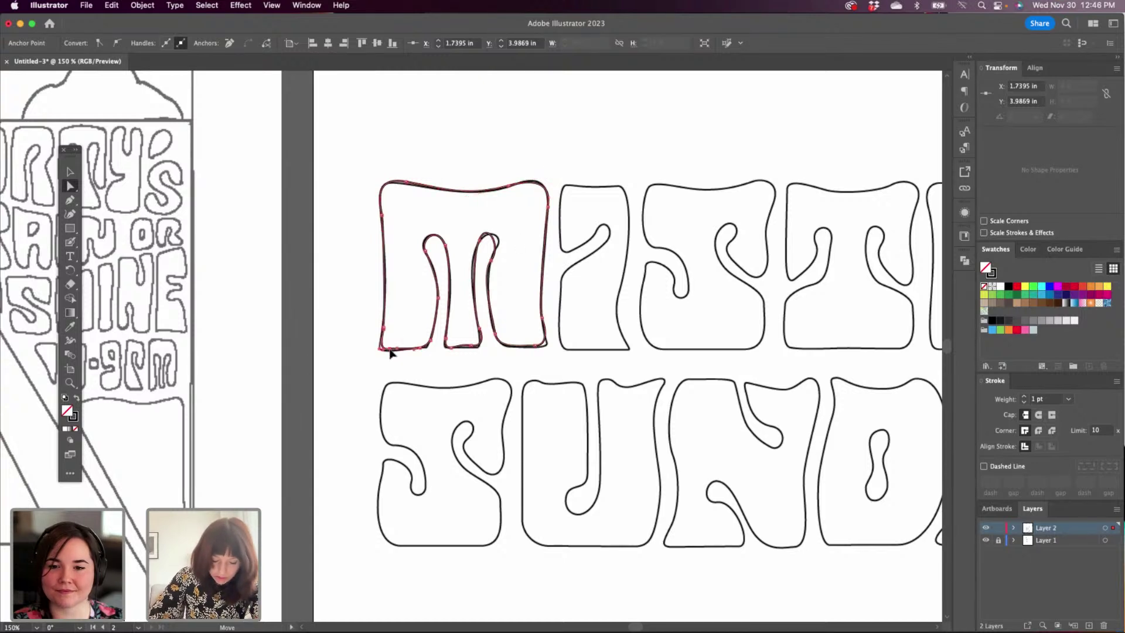
pyautogui.click(70, 200)
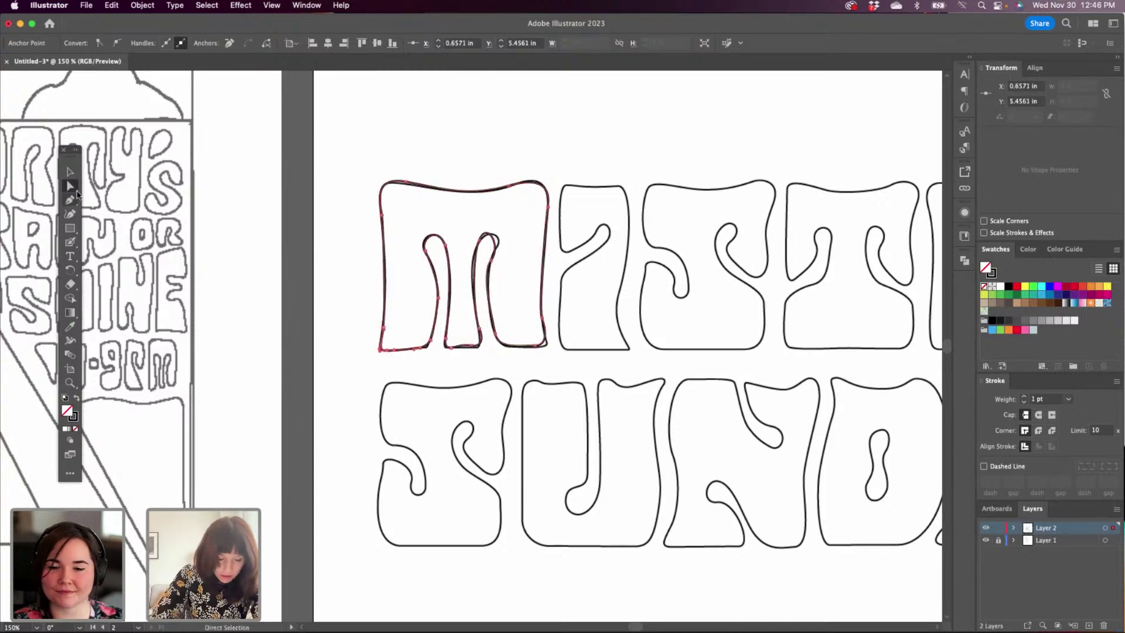
pyautogui.click(385, 338)
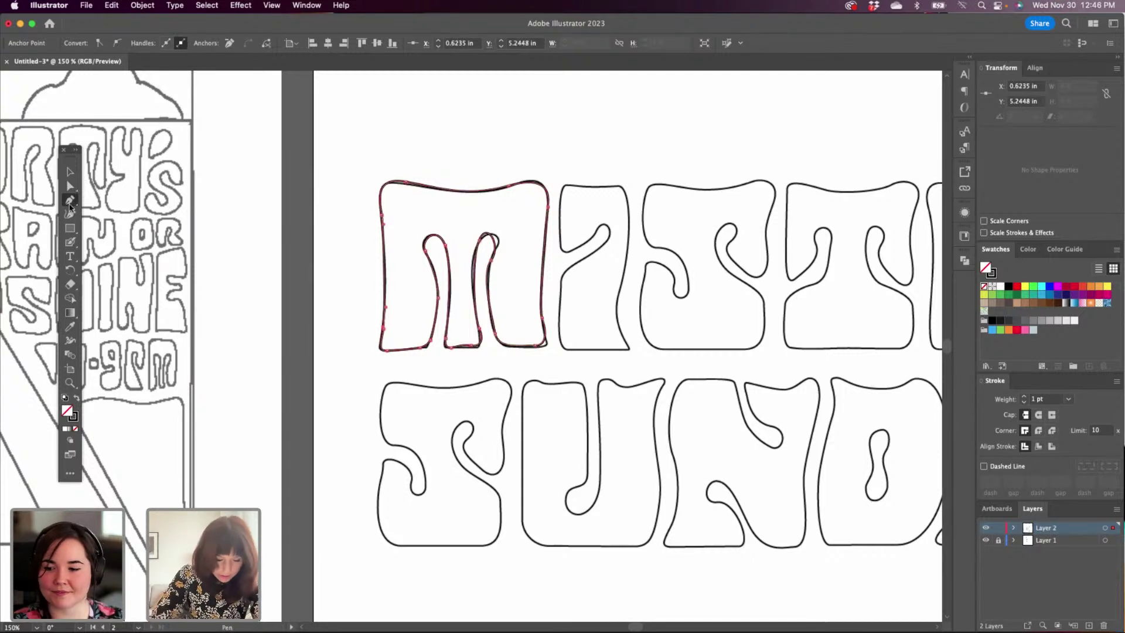
pyautogui.click(385, 339)
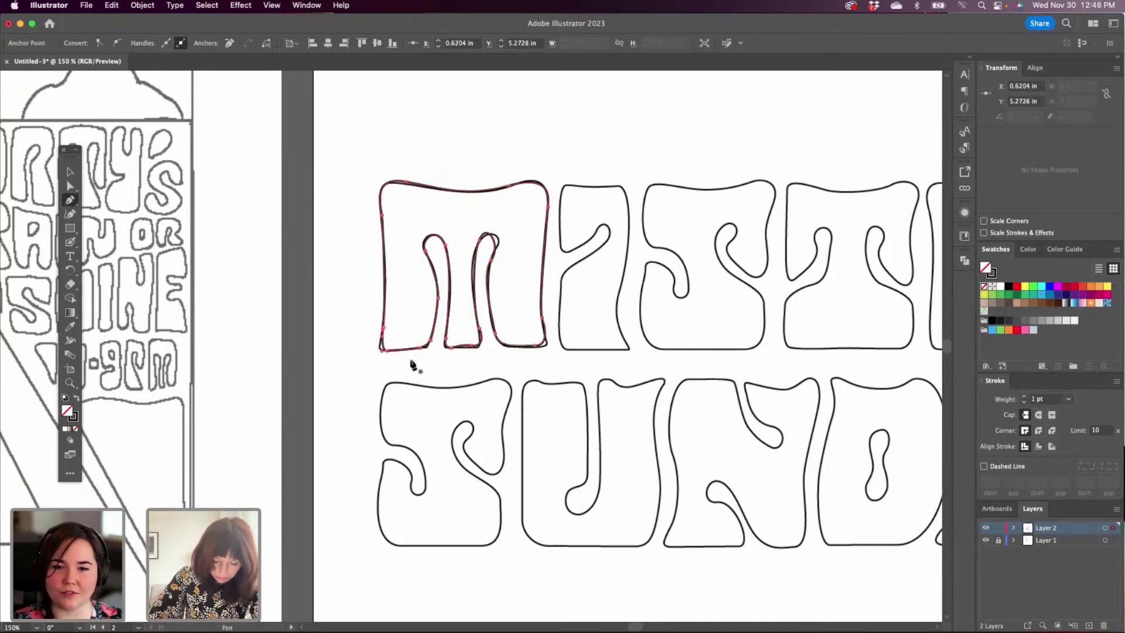
pyautogui.click(69, 187)
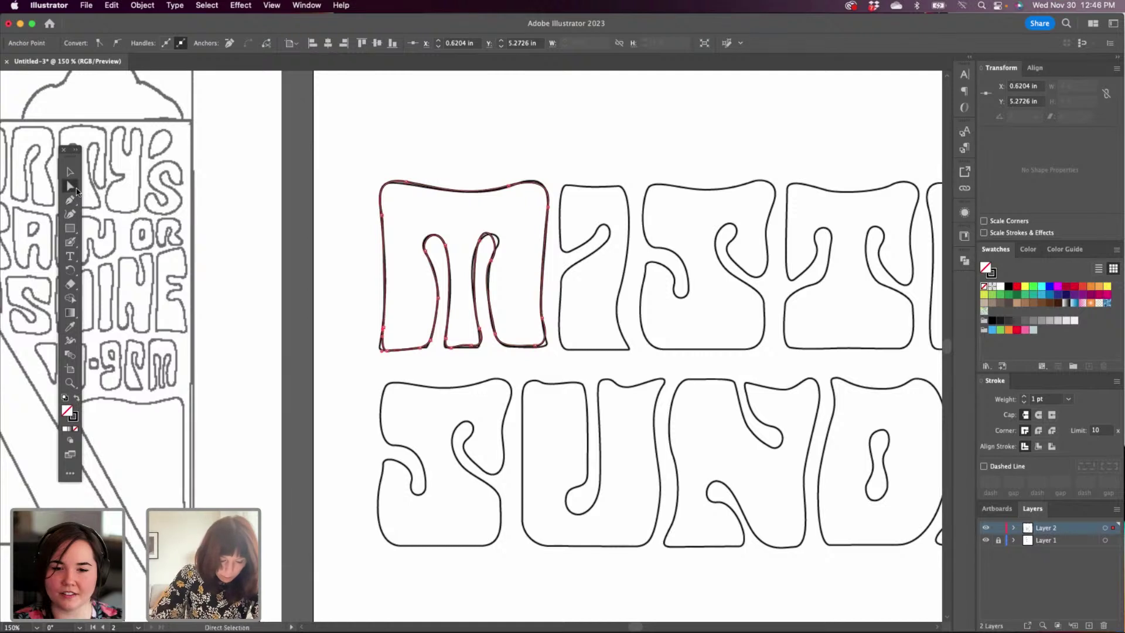
pyautogui.click(382, 349)
pyautogui.moveTo(383, 349); pyautogui.dragTo(382, 332)
pyautogui.press('p')
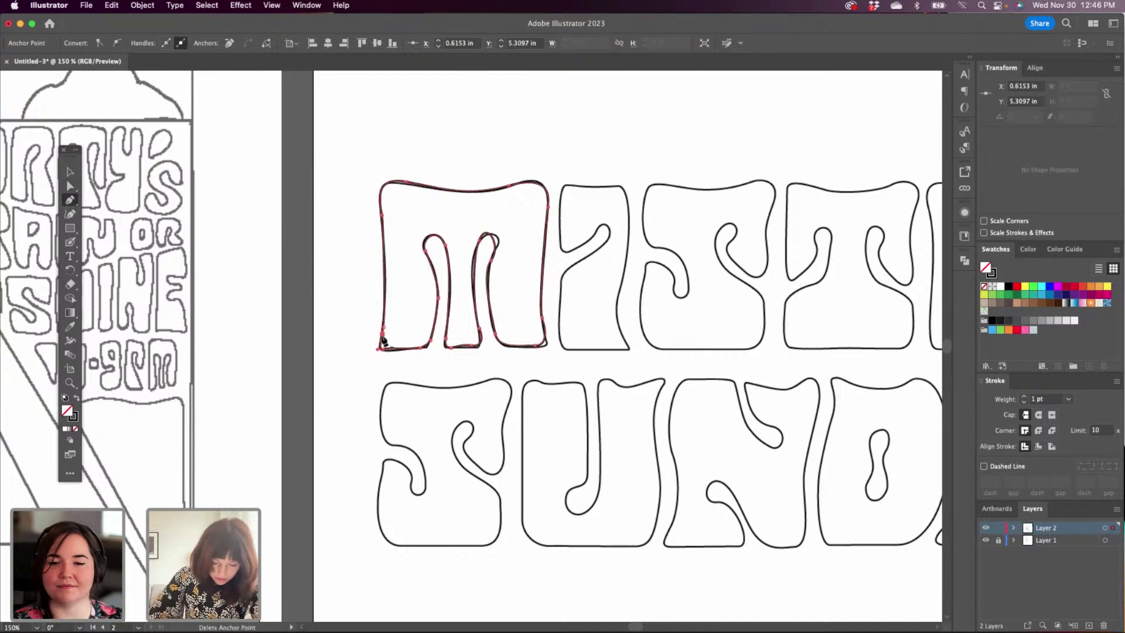
pyautogui.press('super+z')
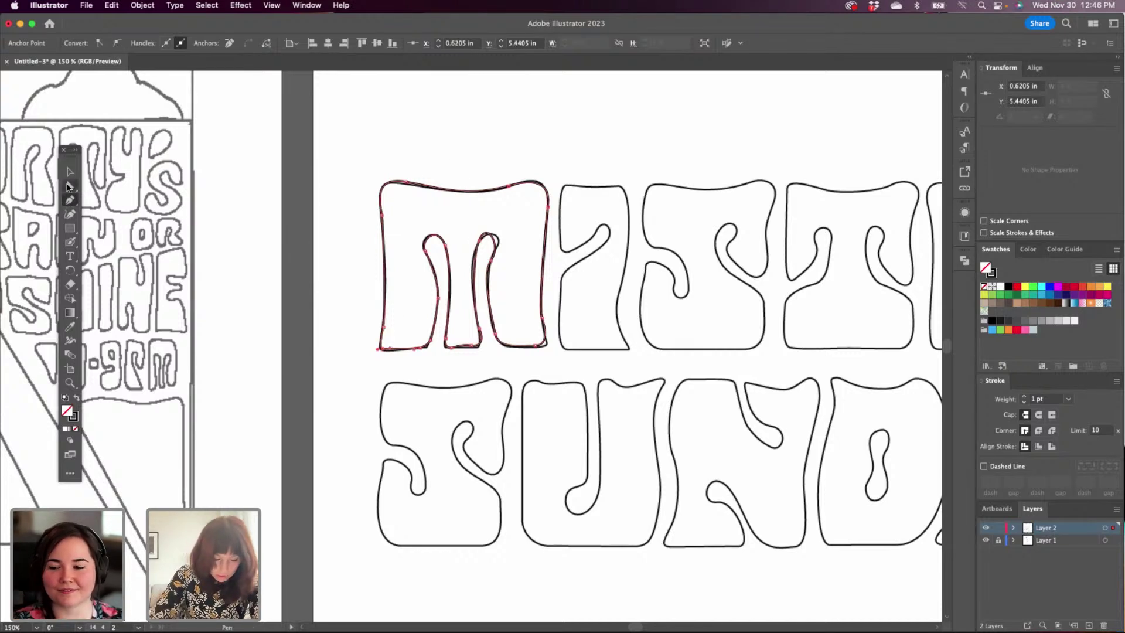
# Adjust the curve handles of the M's right inner opening and the base of its right leg with the Direct Selection tool.
pyautogui.click(70, 186)
pyautogui.click(490, 258)
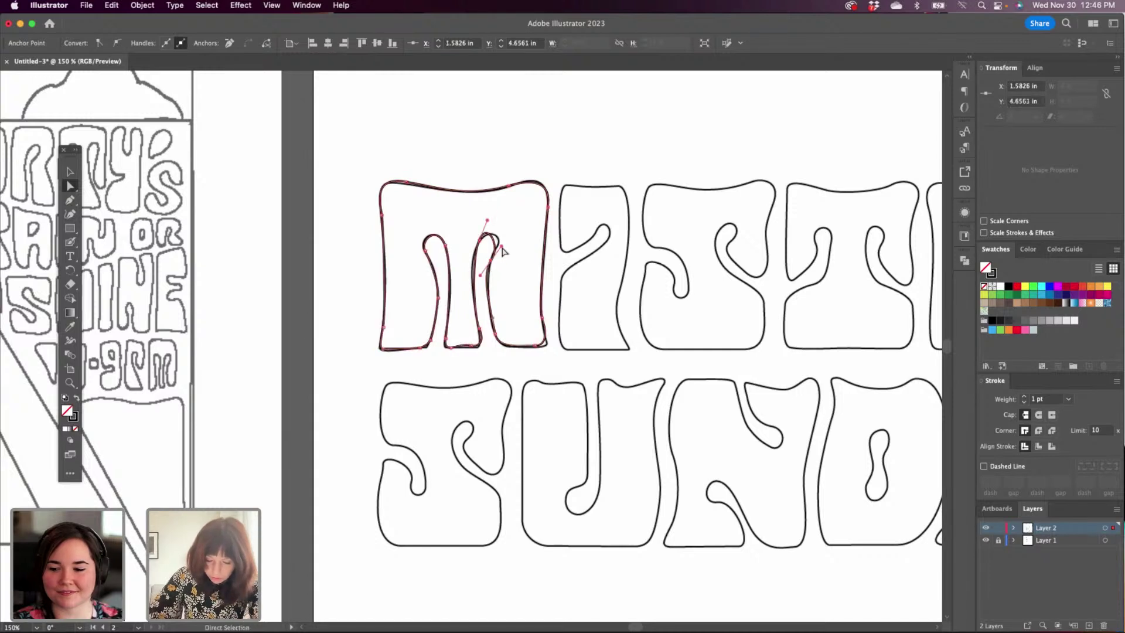
pyautogui.moveTo(500, 245)
pyautogui.mouseDown()
pyautogui.moveTo(506, 235)
pyautogui.moveTo(490, 224)
pyautogui.mouseUp()
pyautogui.moveTo(541, 317); pyautogui.dragTo(539, 349)
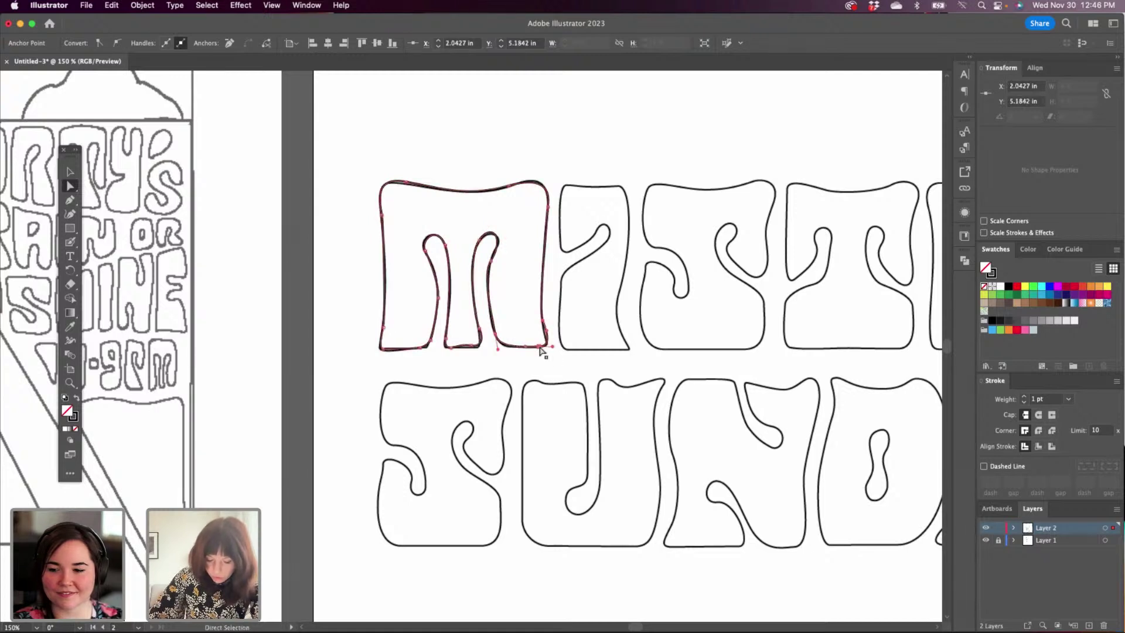
# Start the I's outline with the Pen tool, tracing up its lower-left side and around the hooked notch.
pyautogui.press('p')
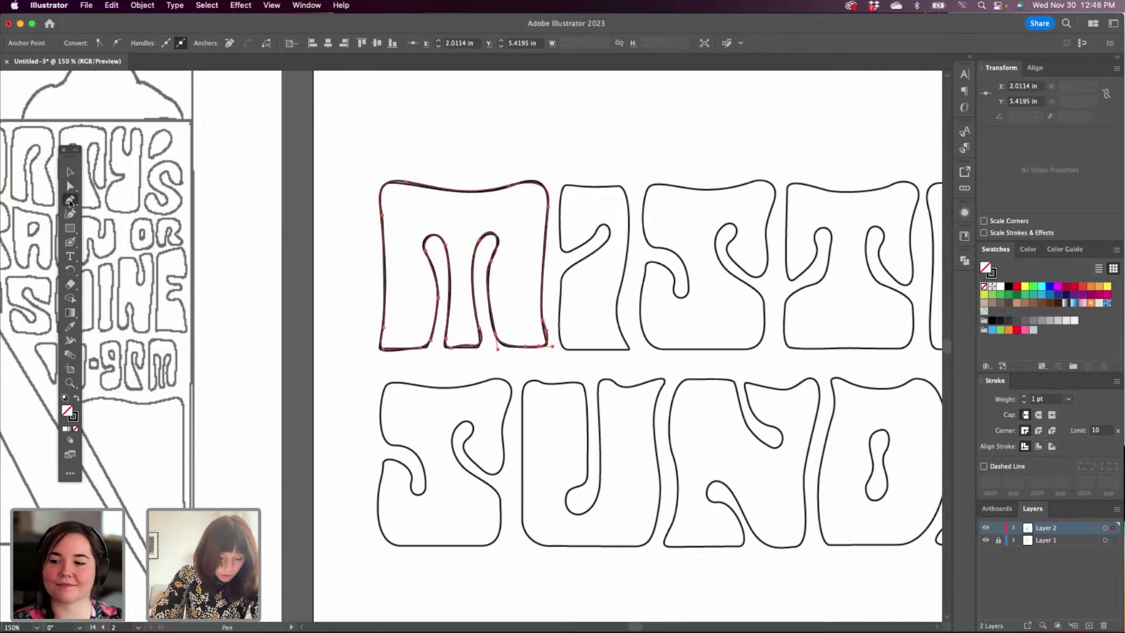
pyautogui.click(558, 346)
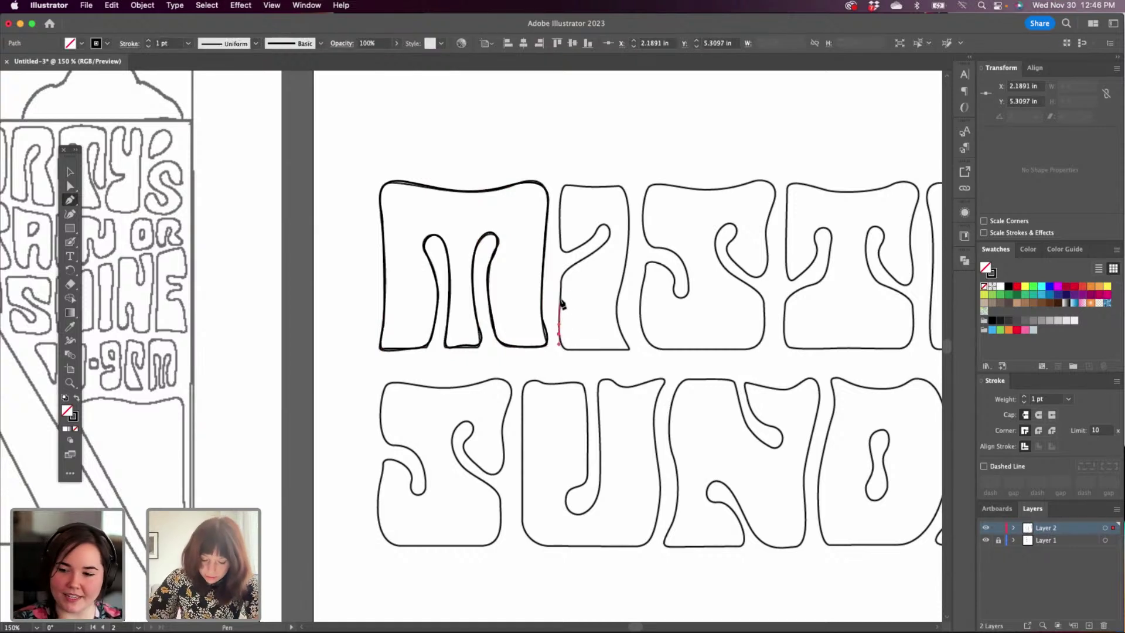
pyautogui.moveTo(574, 263)
pyautogui.mouseDown()
pyautogui.moveTo(610, 229)
pyautogui.moveTo(570, 250)
pyautogui.moveTo(560, 242)
pyautogui.mouseUp()
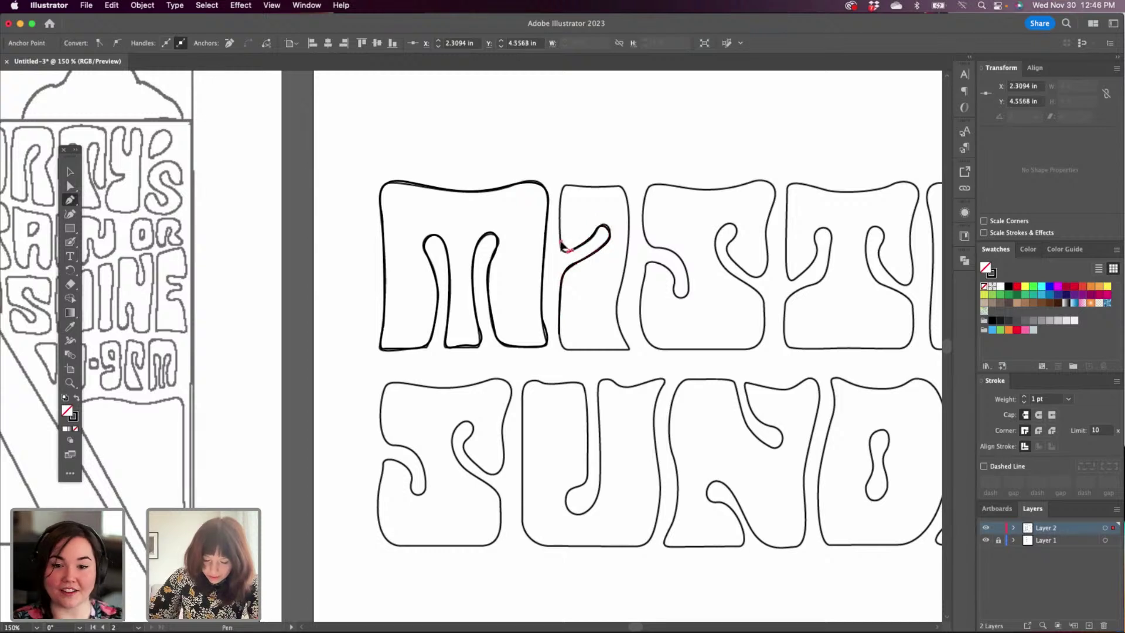
pyautogui.click(561, 243)
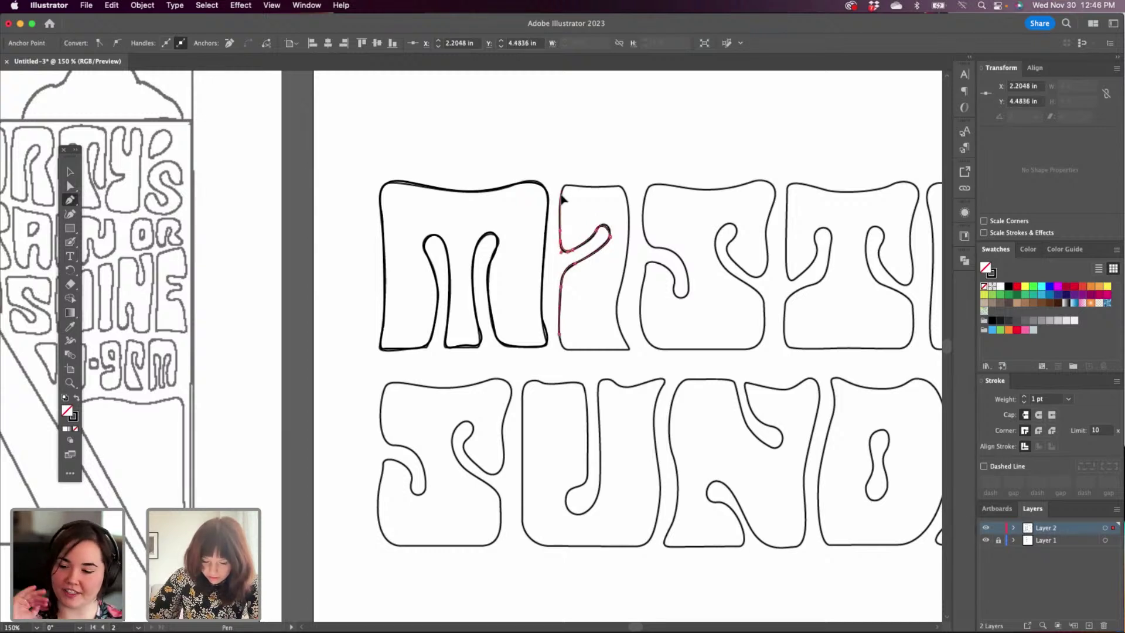
# Trace the I's top edge, upper-right corner and curved right side down to the lower stem.
pyautogui.moveTo(561, 191); pyautogui.dragTo(617, 187)
pyautogui.moveTo(617, 186); pyautogui.dragTo(626, 206)
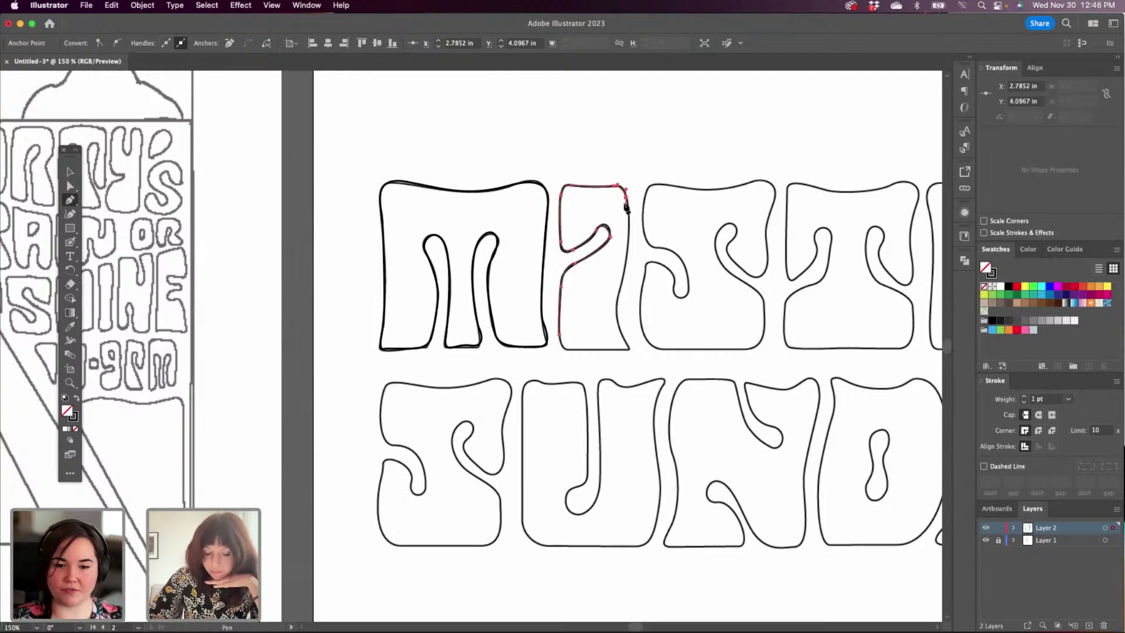
pyautogui.moveTo(630, 245); pyautogui.dragTo(630, 242)
pyautogui.keyDown('super'); pyautogui.click(630, 240); pyautogui.keyUp('super')
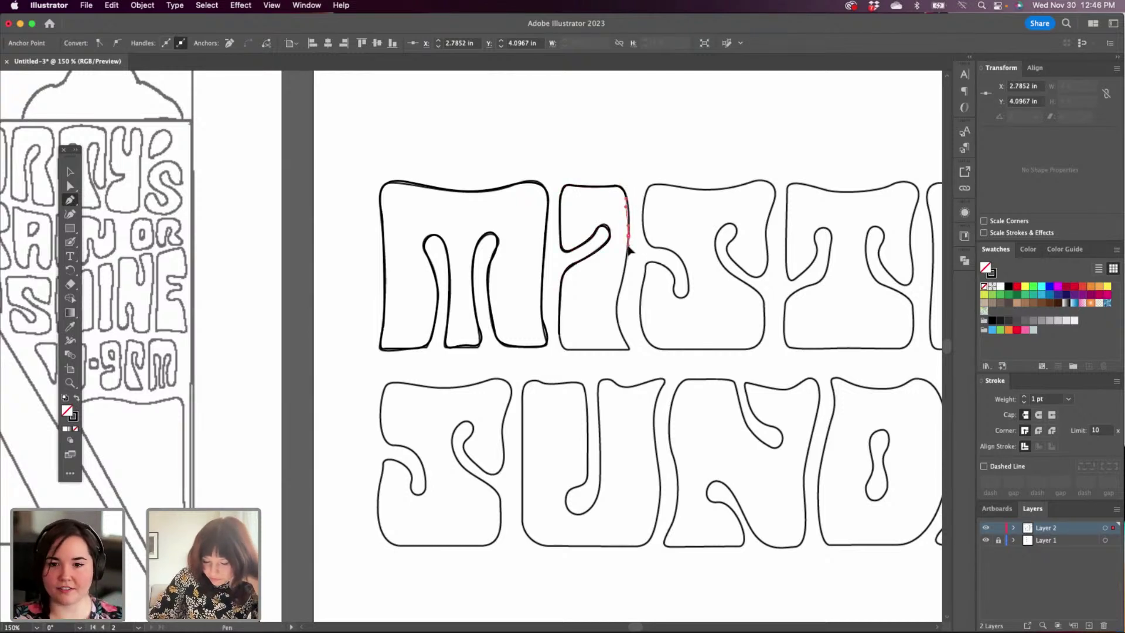
pyautogui.click(629, 258)
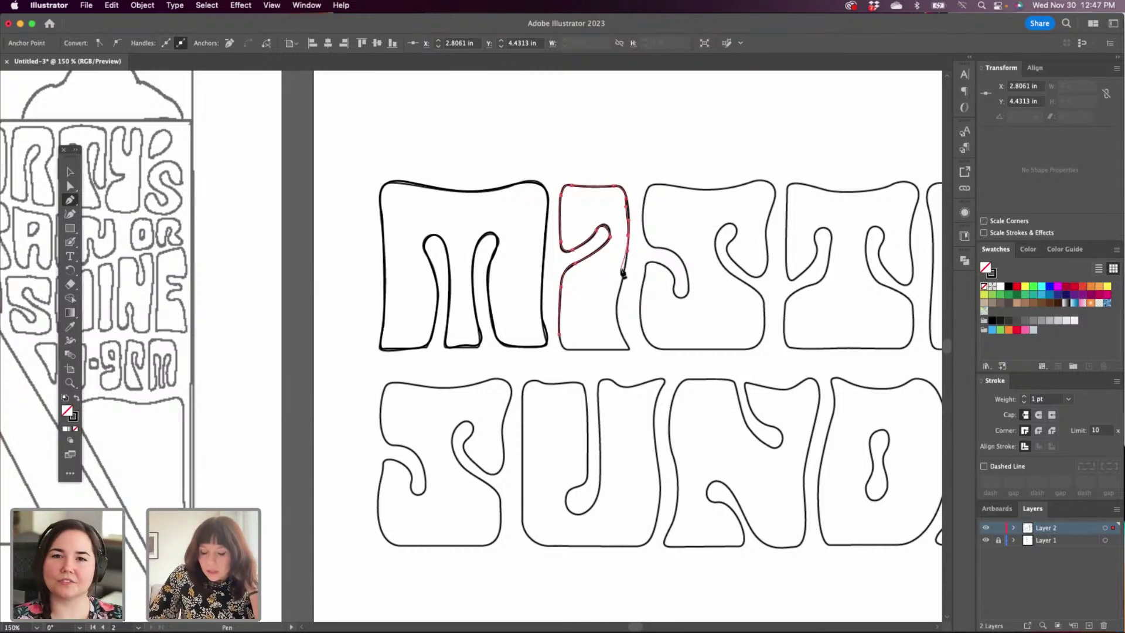
pyautogui.moveTo(621, 287); pyautogui.dragTo(619, 296)
# Trace the I's pointed lower-right corner and flat base, closing the path at its starting point.
pyautogui.click(628, 347)
pyautogui.moveTo(630, 350)
pyautogui.mouseDown()
pyautogui.moveTo(638, 372)
pyautogui.moveTo(626, 342)
pyautogui.moveTo(635, 356)
pyautogui.mouseUp()
pyautogui.press('super+z')
pyautogui.click(618, 350)
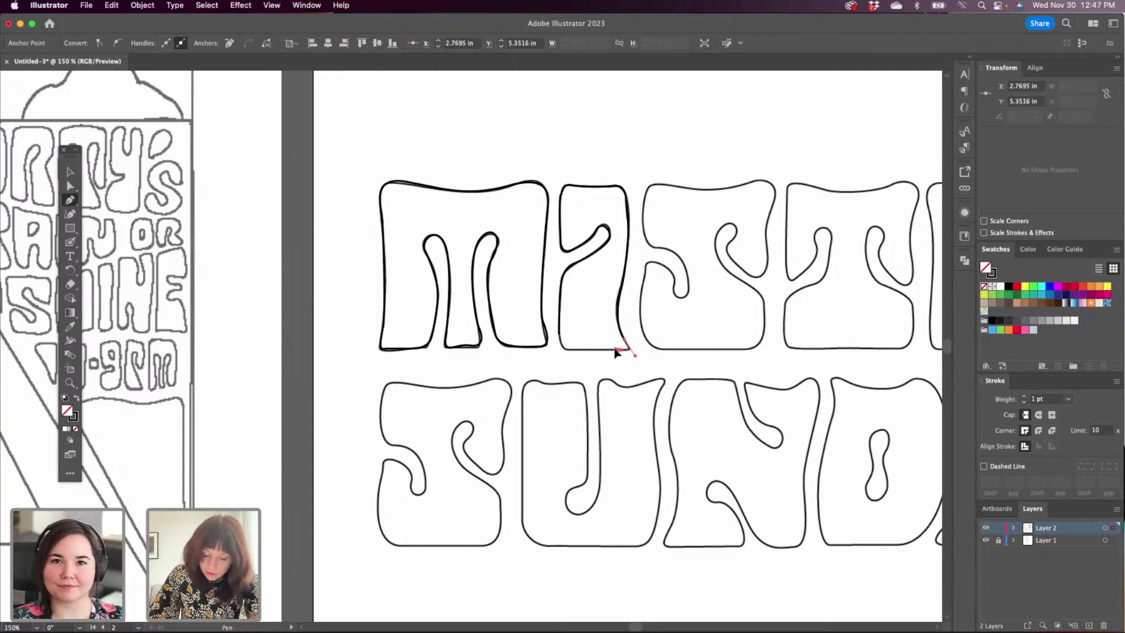
pyautogui.click(571, 351)
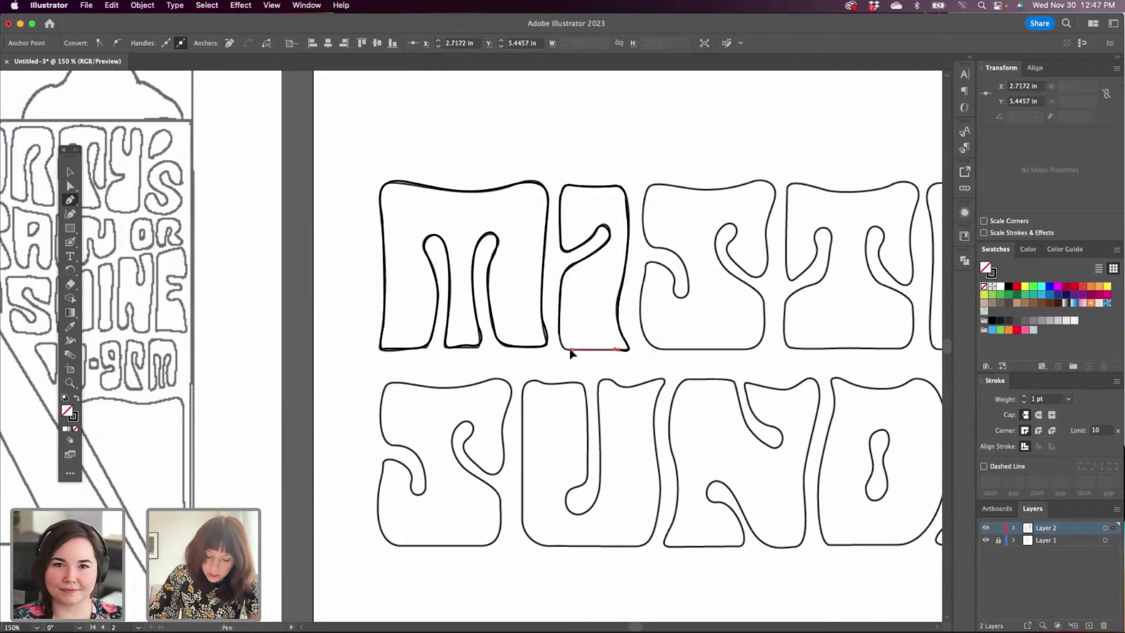
pyautogui.click(557, 326)
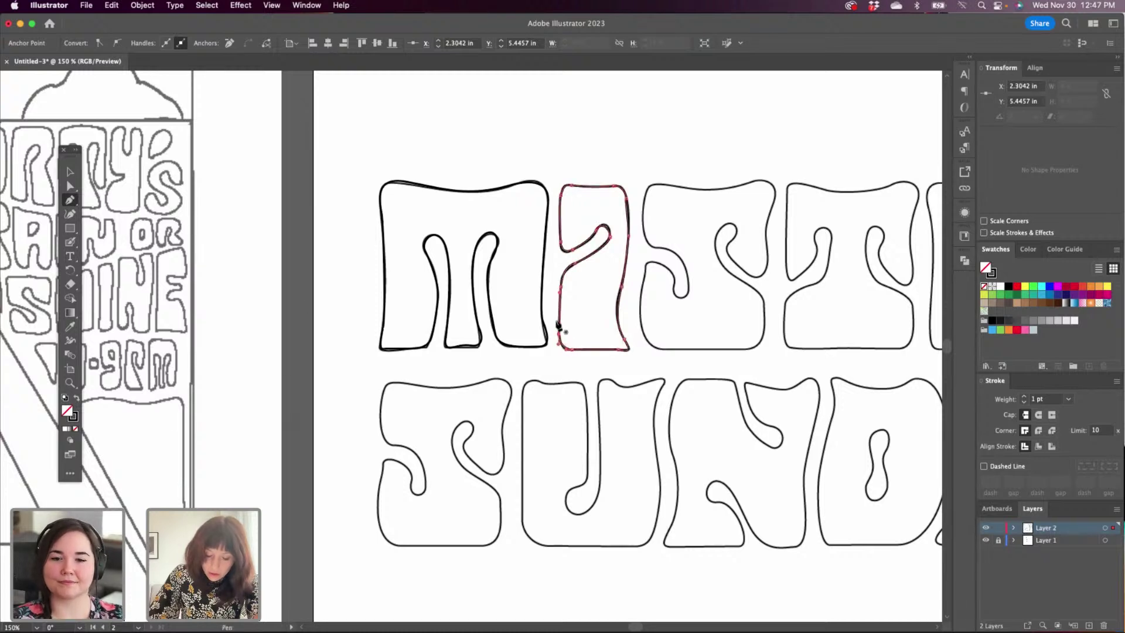
pyautogui.click(556, 323)
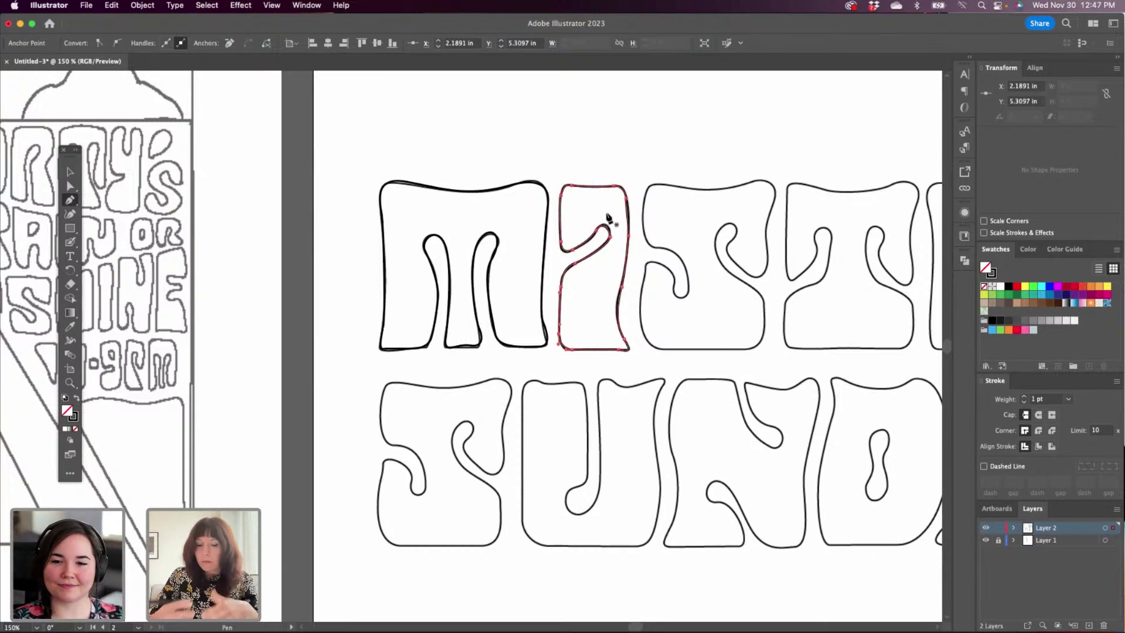
# Start the outline of the S in MISTER, tracing its lower-left side, left inner notch and upper-left side.
pyautogui.hscroll(4, 709, 308)
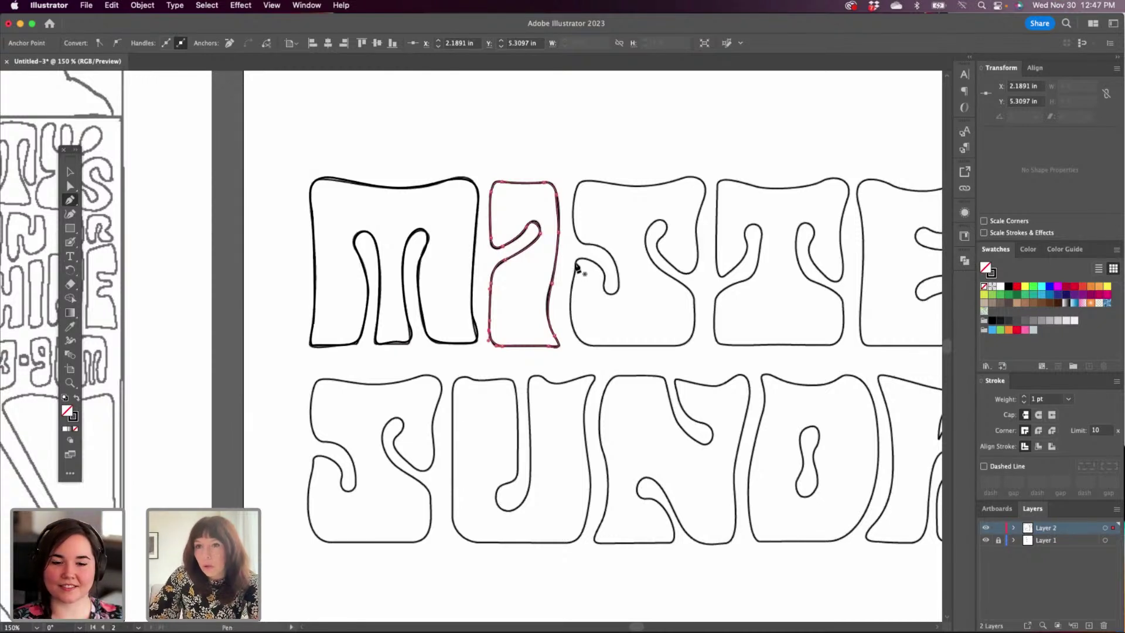
pyautogui.moveTo(570, 295); pyautogui.dragTo(571, 281)
pyautogui.click(574, 326)
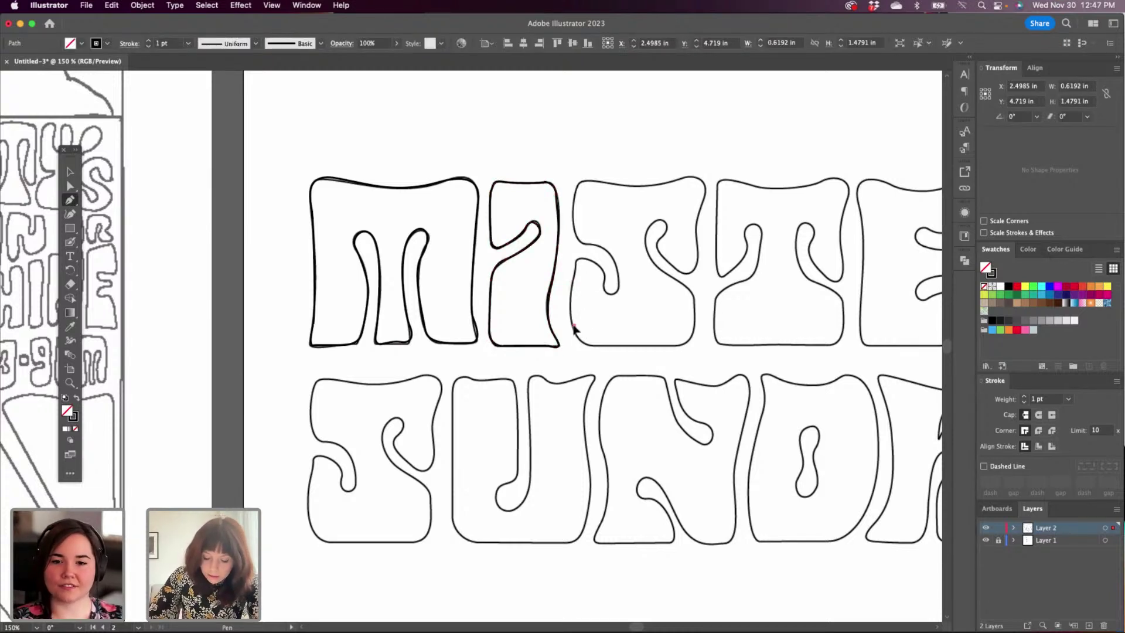
pyautogui.click(575, 284)
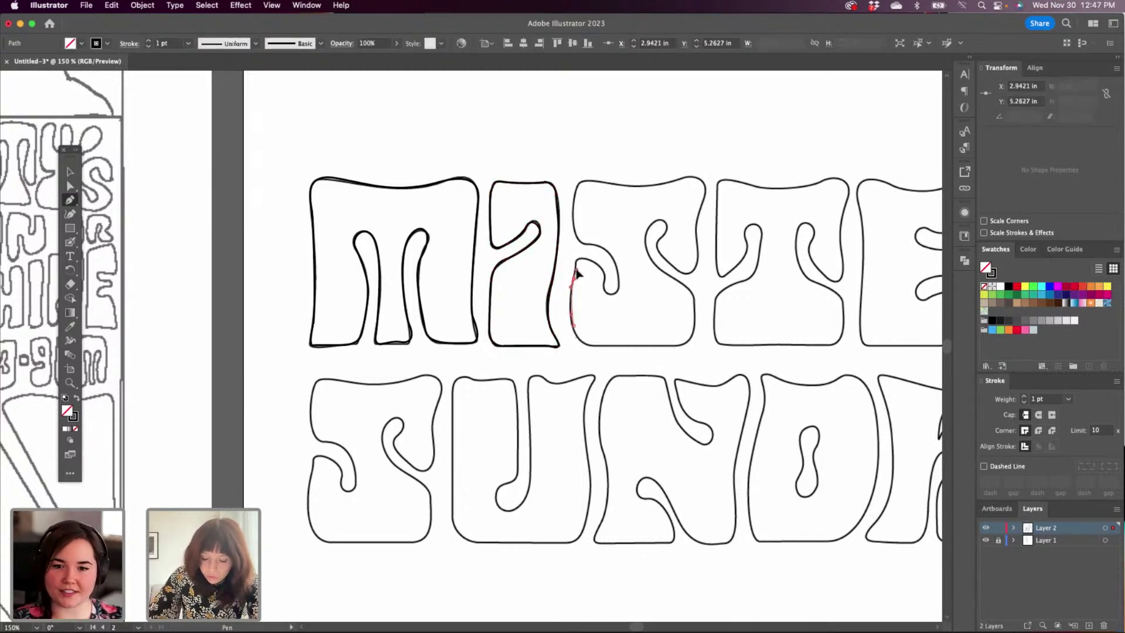
pyautogui.moveTo(583, 258); pyautogui.dragTo(619, 273)
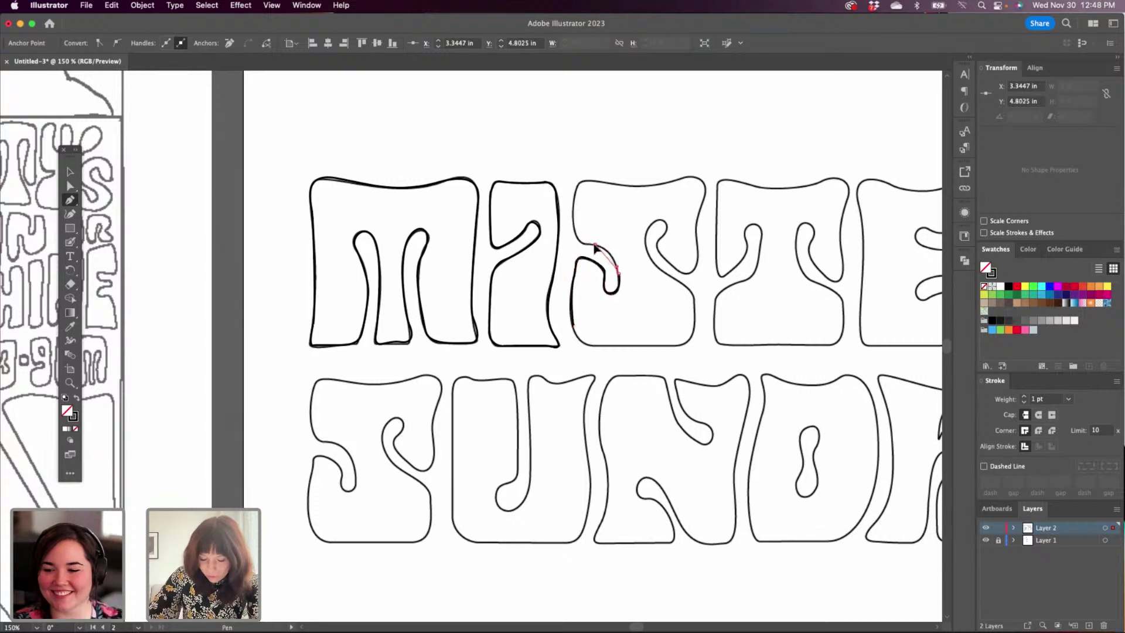
pyautogui.moveTo(583, 241); pyautogui.dragTo(573, 210)
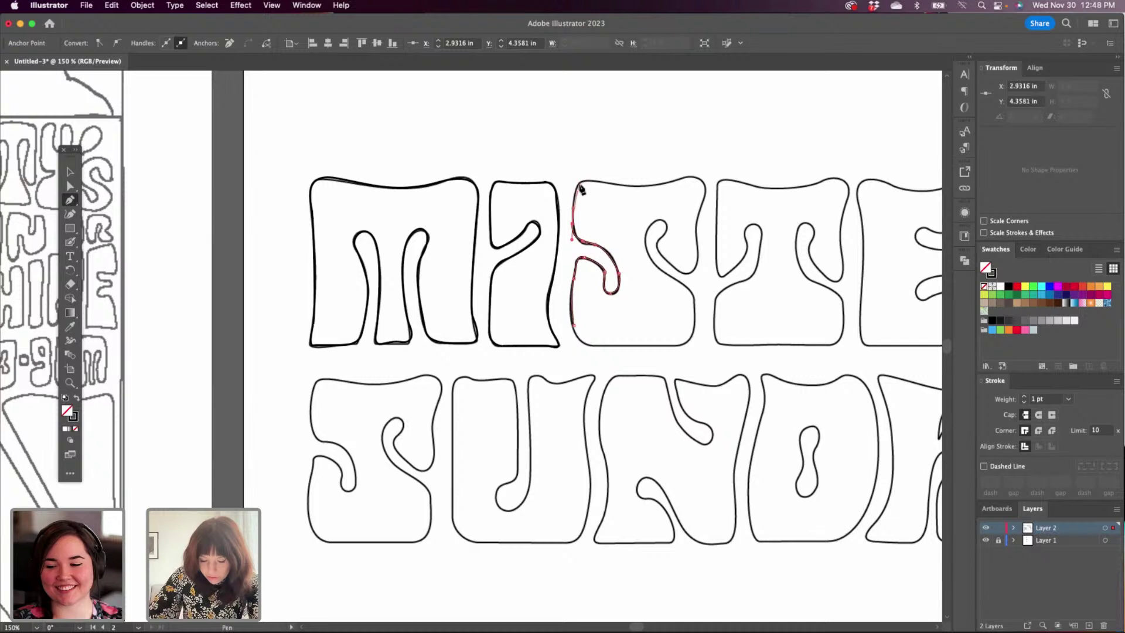
# Trace the S's wavy top edge, upper-right corner and right side down to the right notch.
pyautogui.click(577, 186)
pyautogui.click(591, 180)
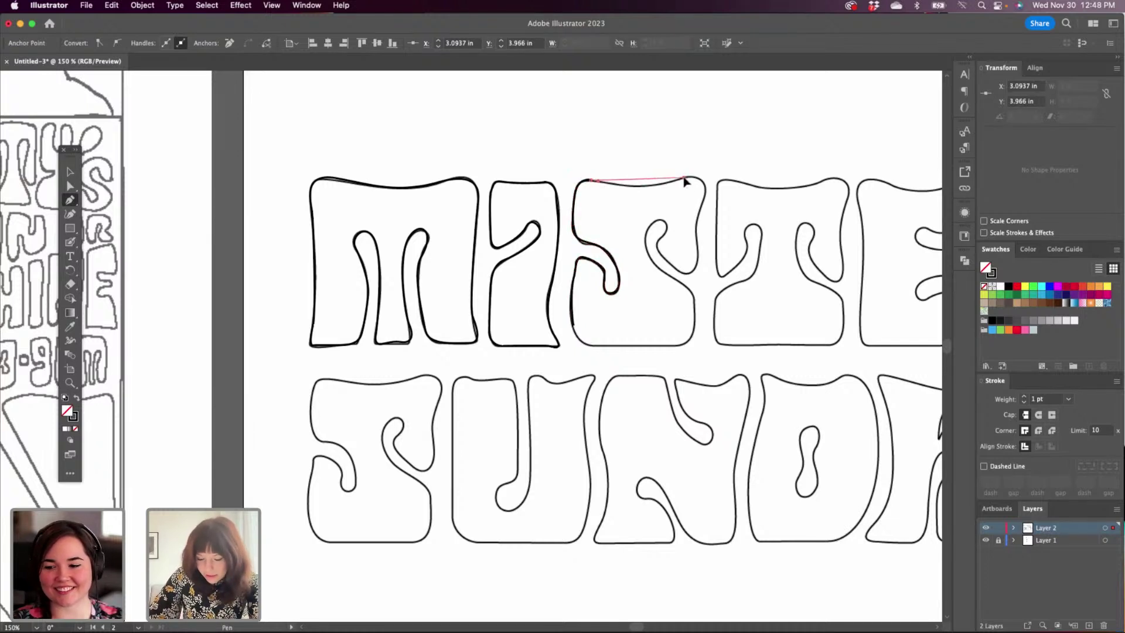
pyautogui.moveTo(684, 178); pyautogui.dragTo(705, 161)
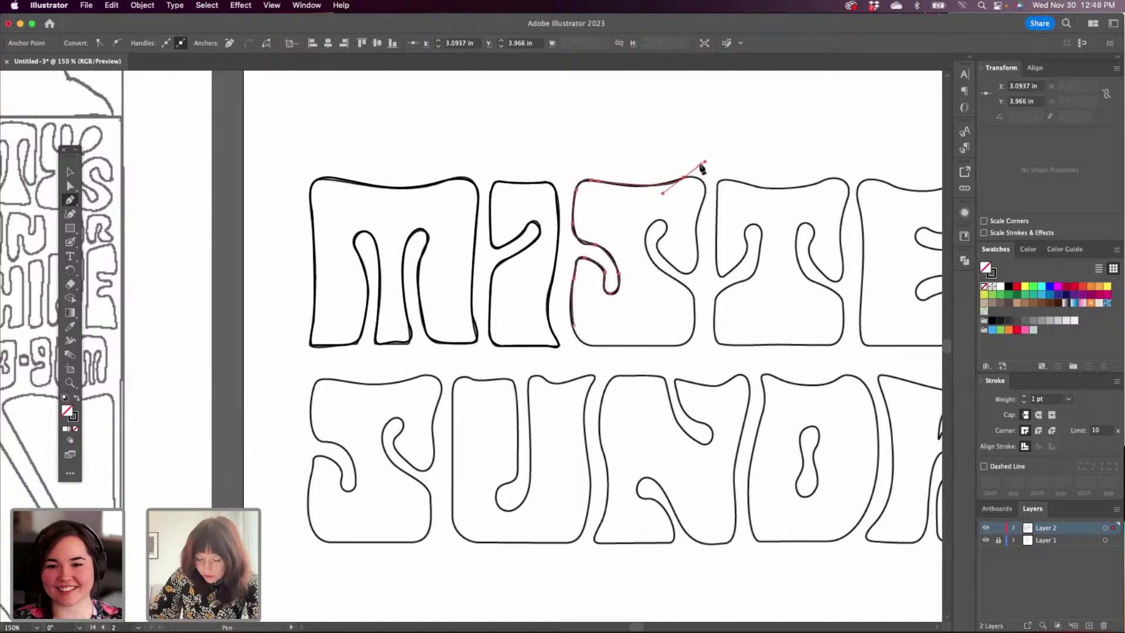
pyautogui.click(702, 205)
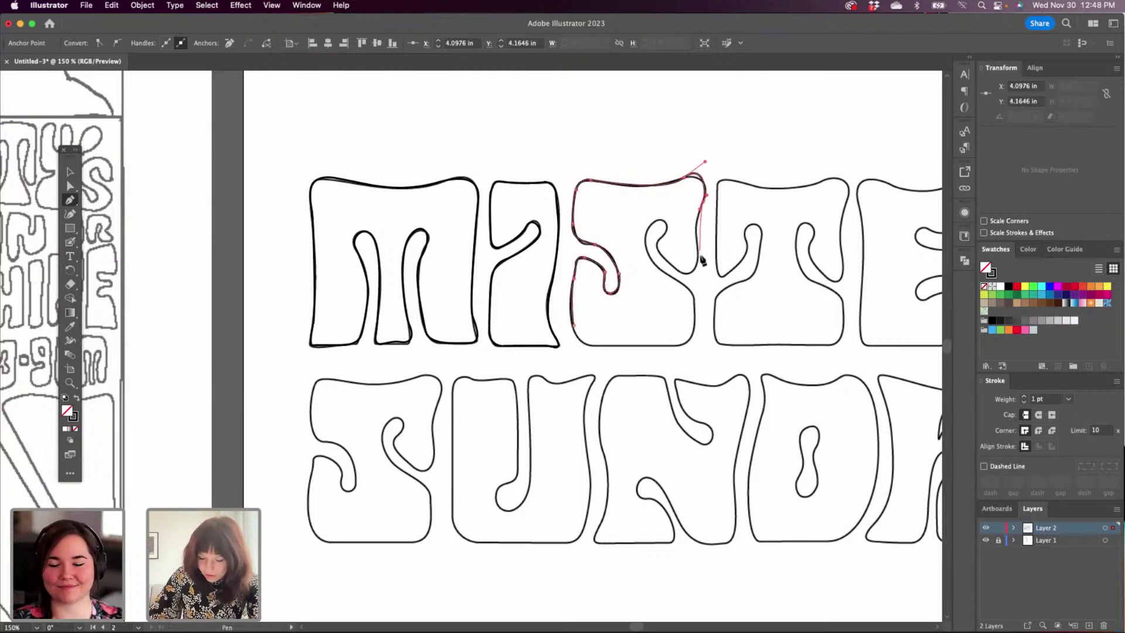
pyautogui.moveTo(697, 258); pyautogui.dragTo(703, 277)
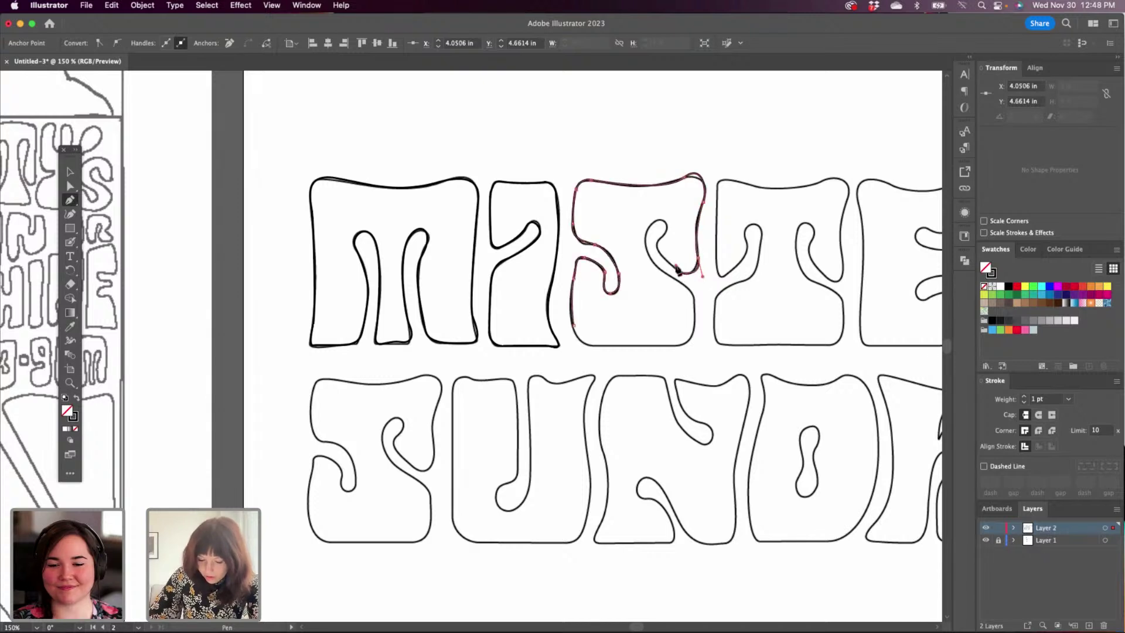
# Trace the S's right inner notch, lower-right side and base, closing the path at its starting point.
pyautogui.click(663, 258)
pyautogui.moveTo(659, 252); pyautogui.dragTo(652, 227)
pyautogui.click(647, 230)
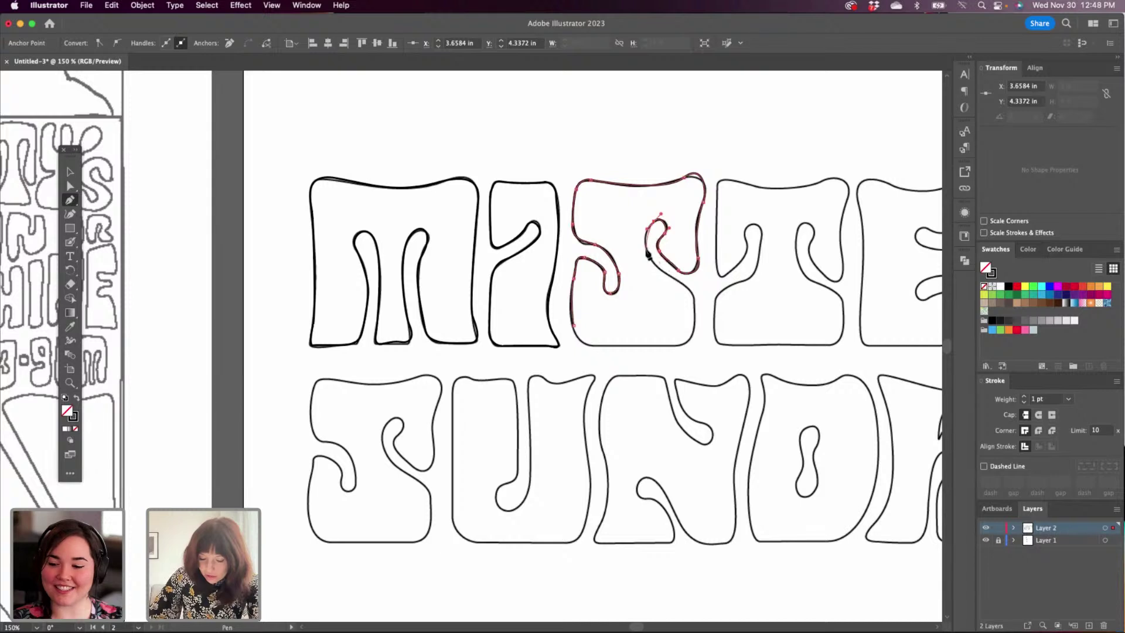
pyautogui.click(643, 244)
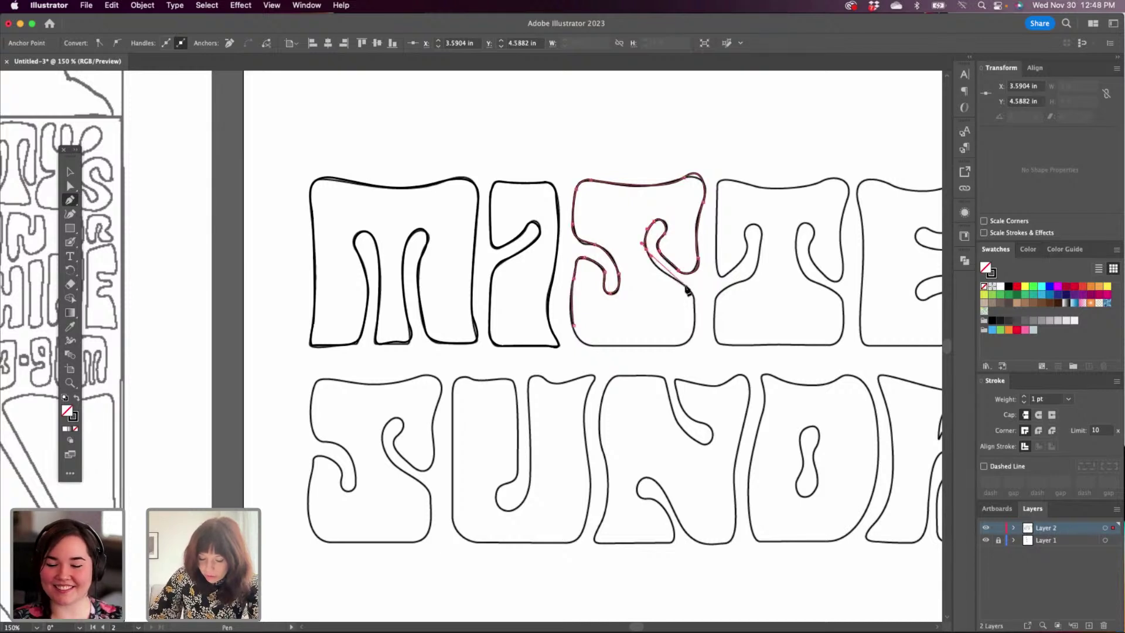
pyautogui.press('super+z')
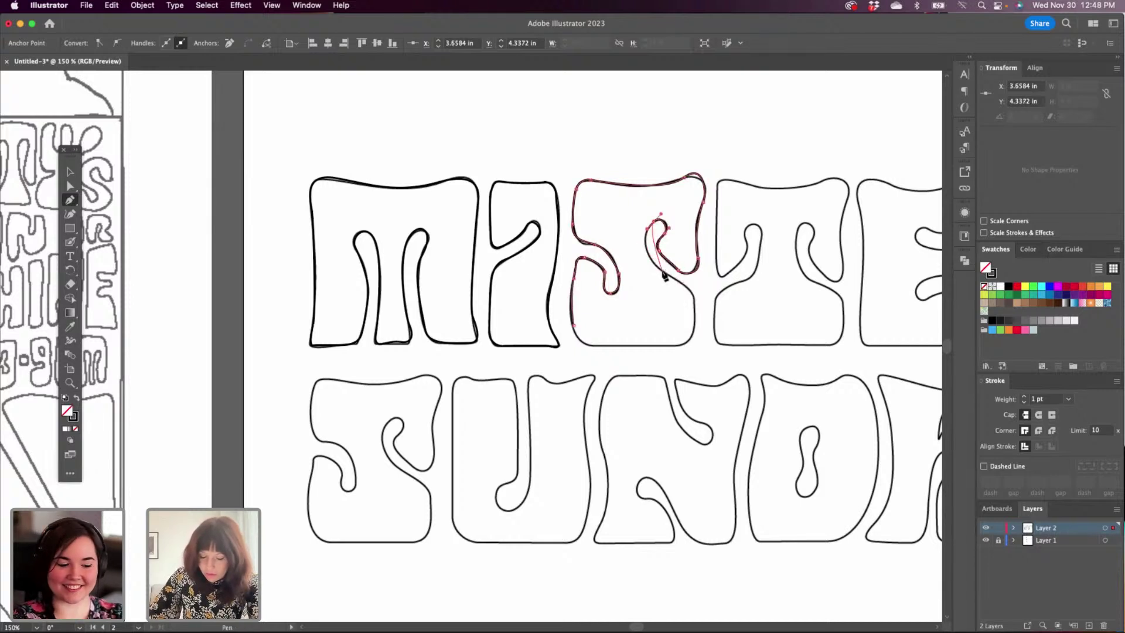
pyautogui.moveTo(662, 270); pyautogui.dragTo(695, 310)
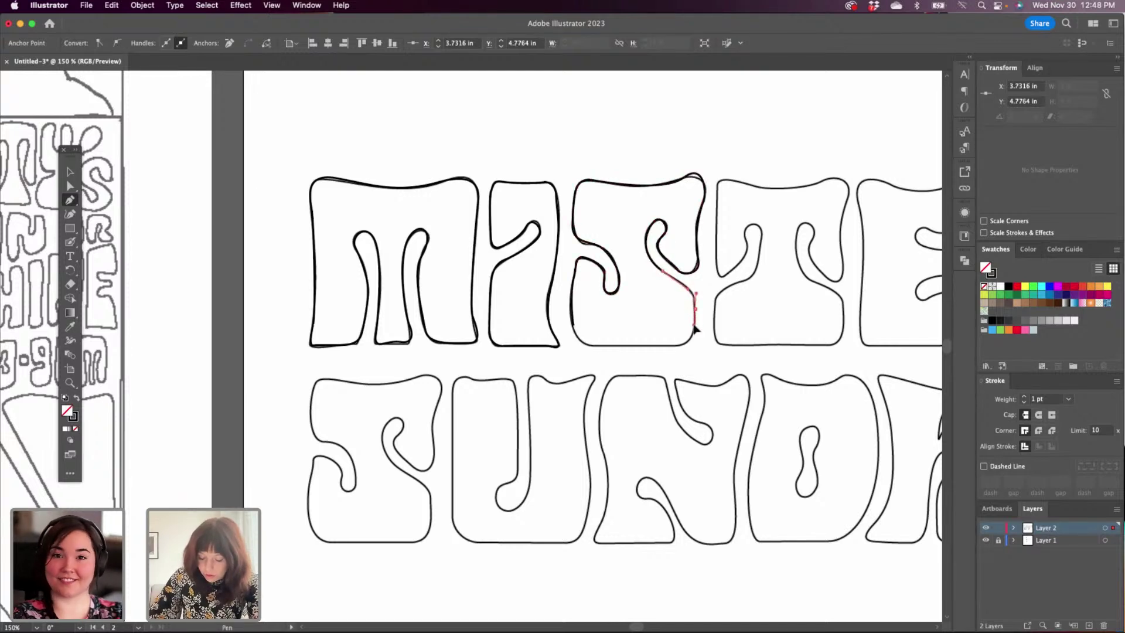
pyautogui.click(695, 292)
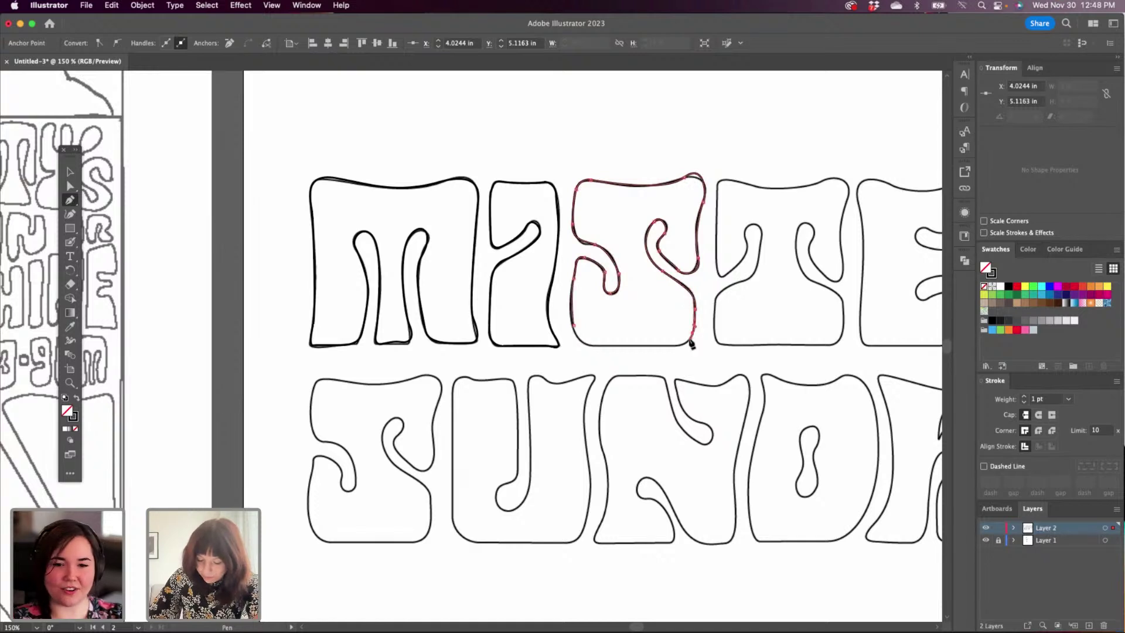
pyautogui.moveTo(690, 340); pyautogui.dragTo(570, 308)
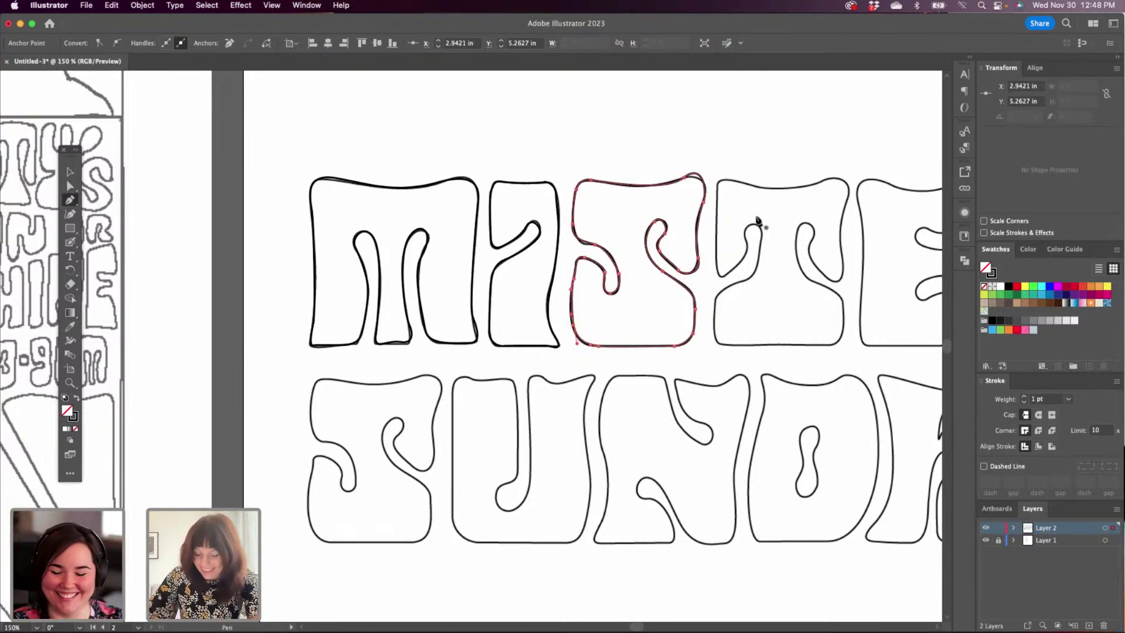
# Start the T's outline, tracing its upper-left side, wavy top edge and right side around to the right inner notch.
pyautogui.moveTo(752, 288); pyautogui.dragTo(611, 266)
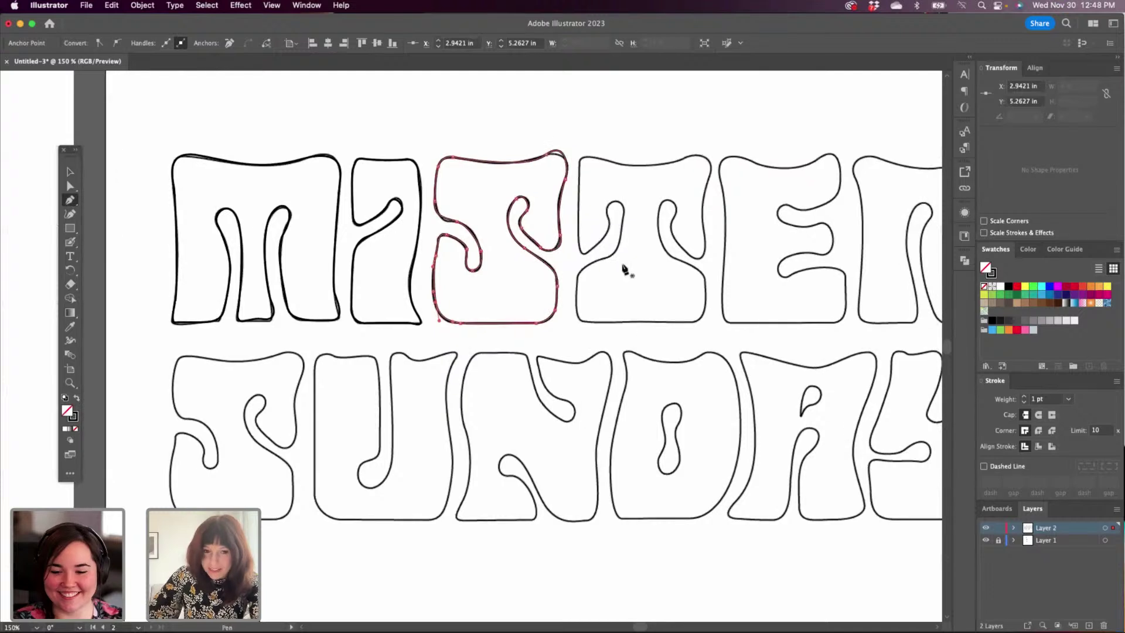
pyautogui.moveTo(580, 203); pyautogui.dragTo(578, 192)
pyautogui.press('super+z')
pyautogui.click(579, 250)
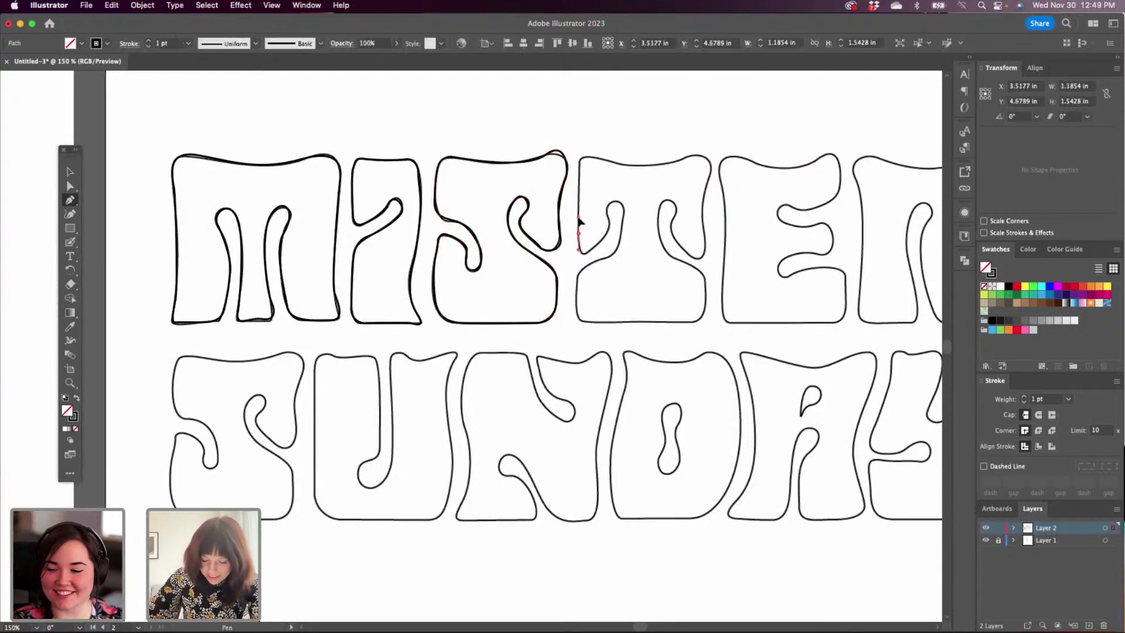
pyautogui.moveTo(580, 156); pyautogui.dragTo(605, 163)
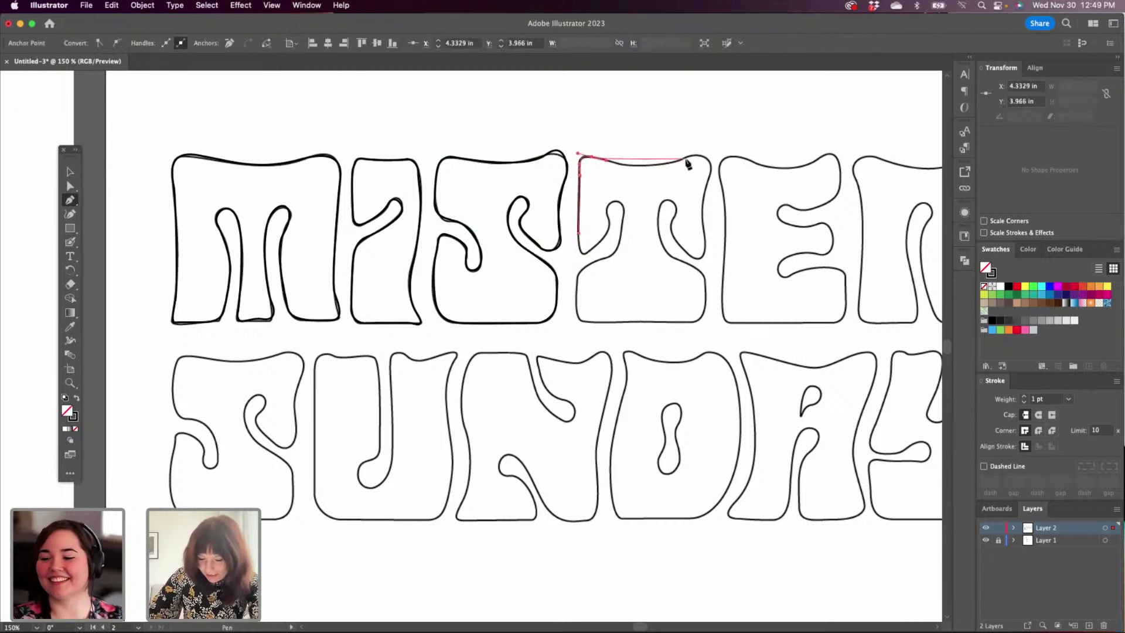
pyautogui.moveTo(681, 159); pyautogui.dragTo(643, 208)
# Redo the rounded top of the T's right inner notch and trace the lower-right side down to the base.
pyautogui.press('super+z')
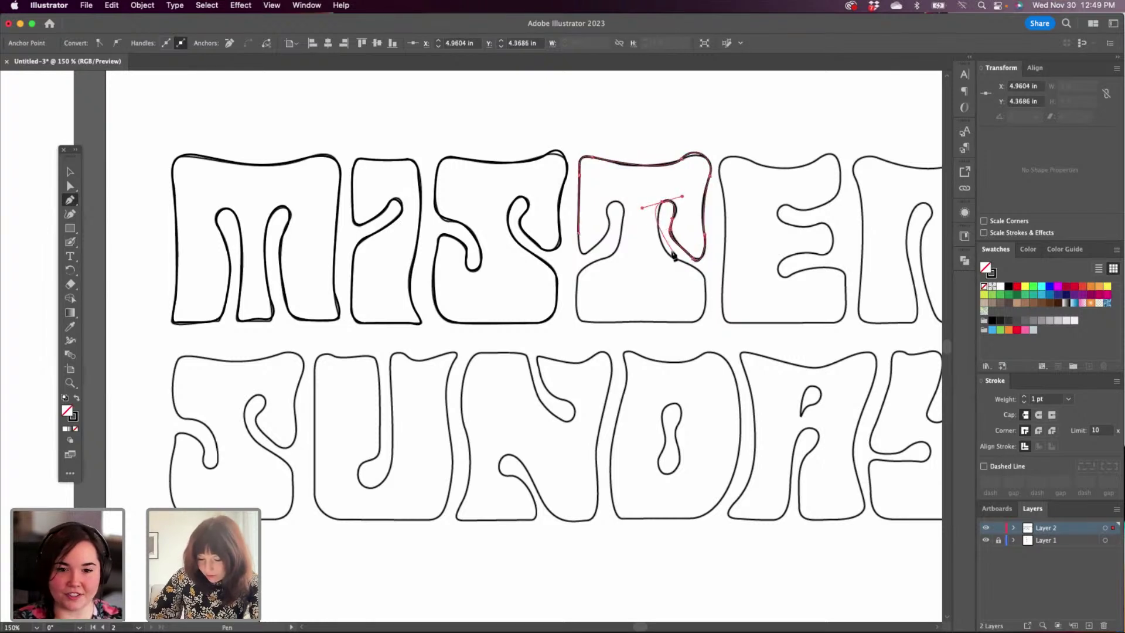
pyautogui.press('super+z')
pyautogui.moveTo(668, 201); pyautogui.dragTo(678, 323)
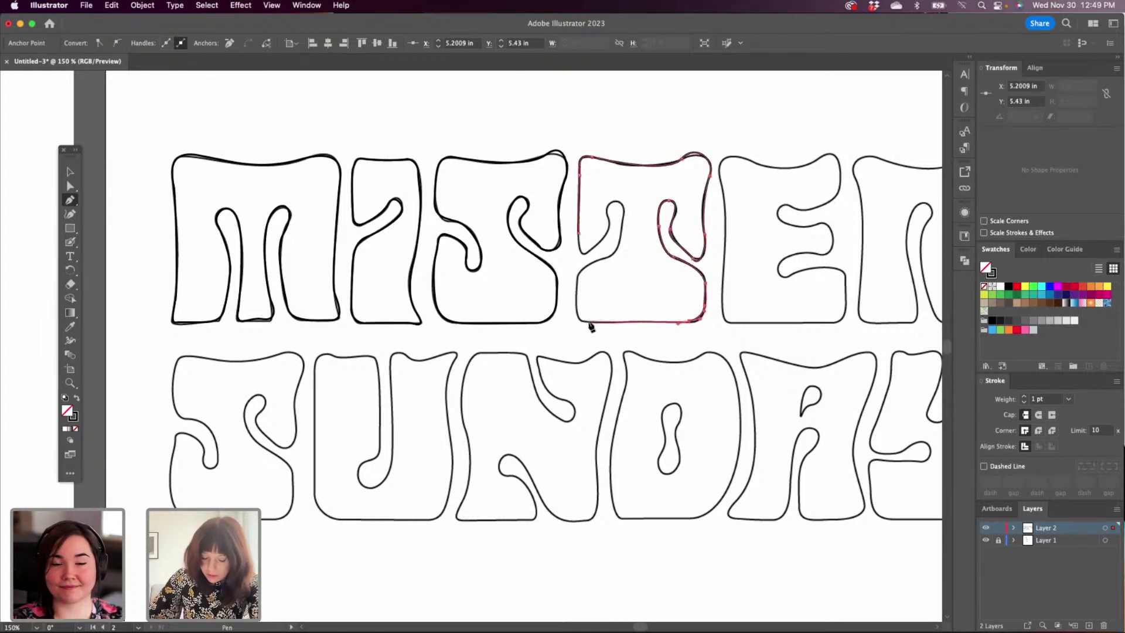
# Trace the T's base, lower-left side and left inner notch, closing the path at its starting point.
pyautogui.moveTo(589, 322); pyautogui.dragTo(578, 242)
pyautogui.click(582, 268)
pyautogui.press('super+z')
pyautogui.press('super+z')
pyautogui.press('super+z')
pyautogui.click(610, 216)
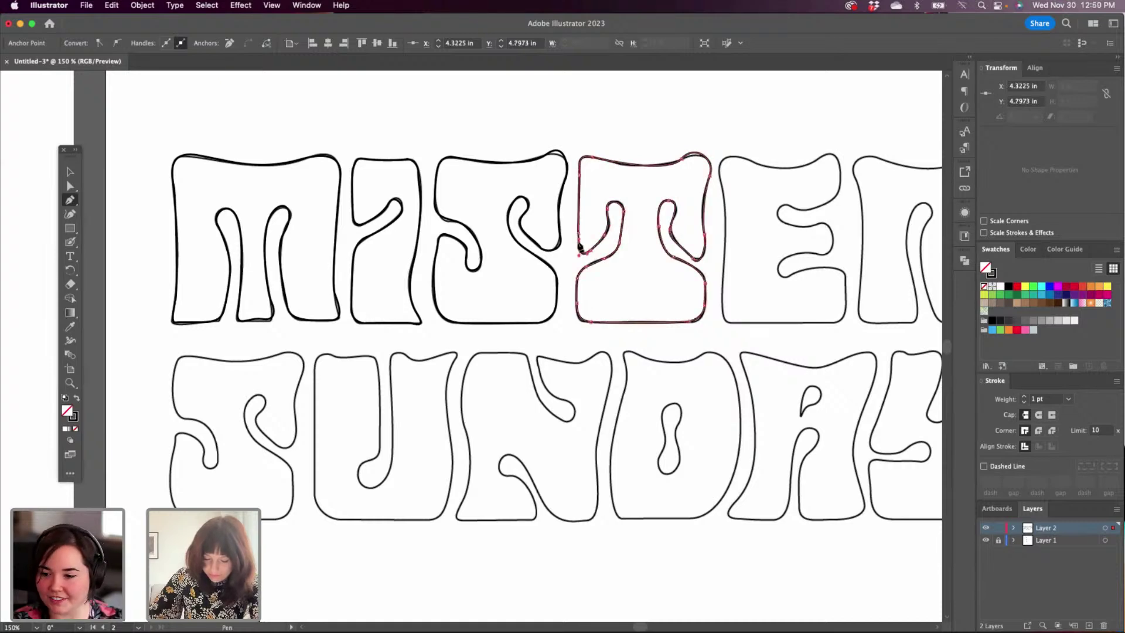
pyautogui.click(578, 233)
pyautogui.moveTo(777, 271); pyautogui.dragTo(625, 219)
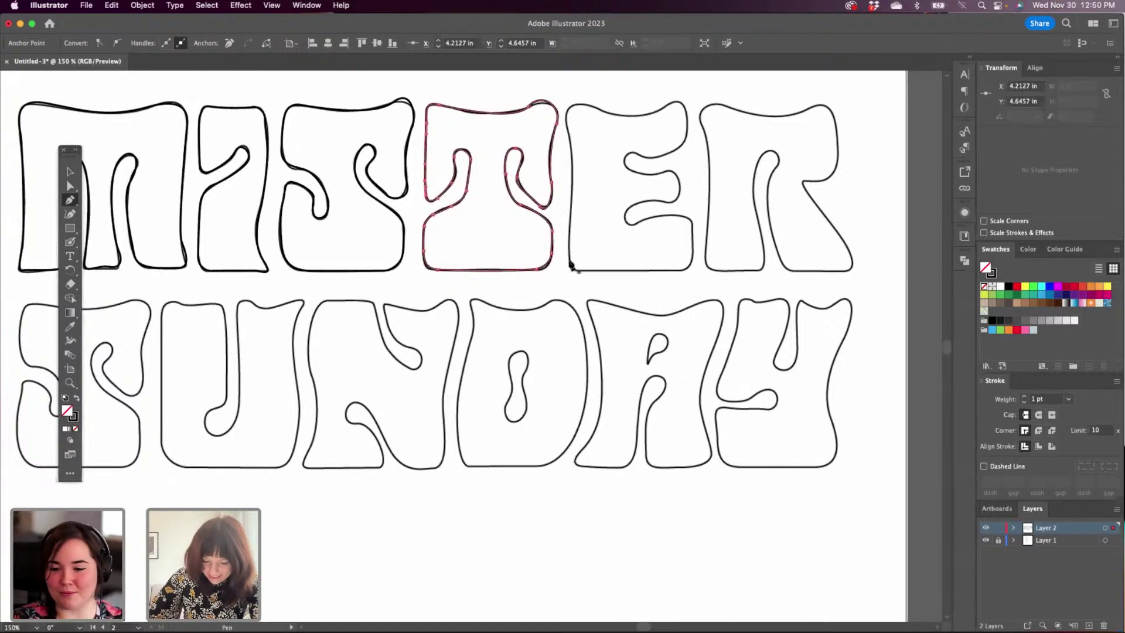
# Start the E's outline with the Pen tool, tracing its left side, rounded upper-left corner and wavy top edge to about midway.
pyautogui.click(571, 265)
pyautogui.click(571, 211)
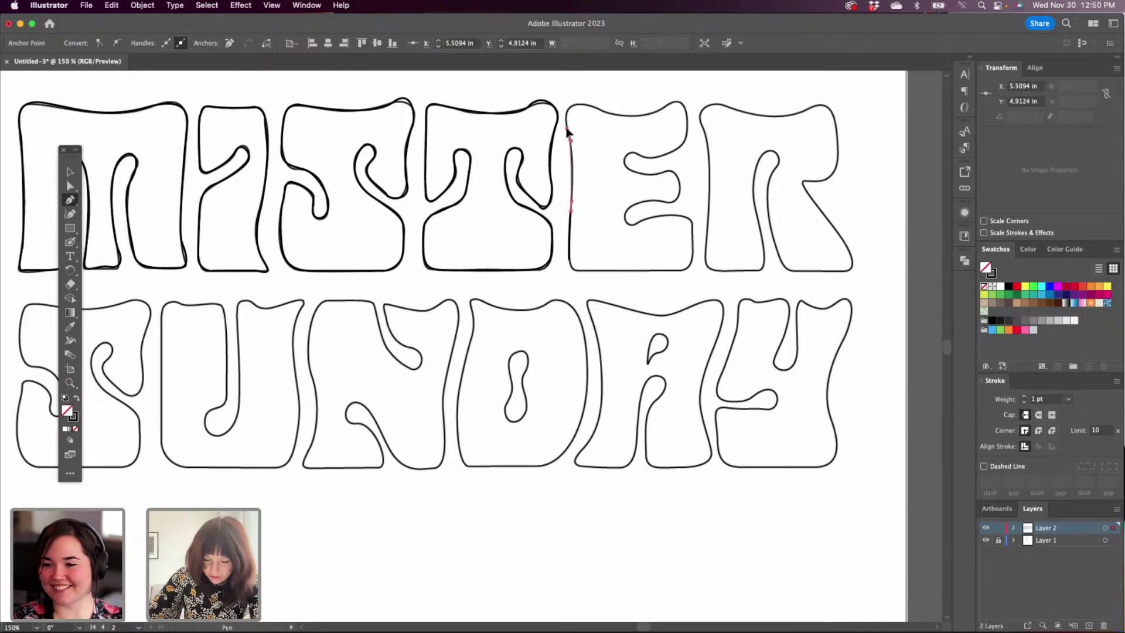
pyautogui.moveTo(567, 131); pyautogui.dragTo(692, 94)
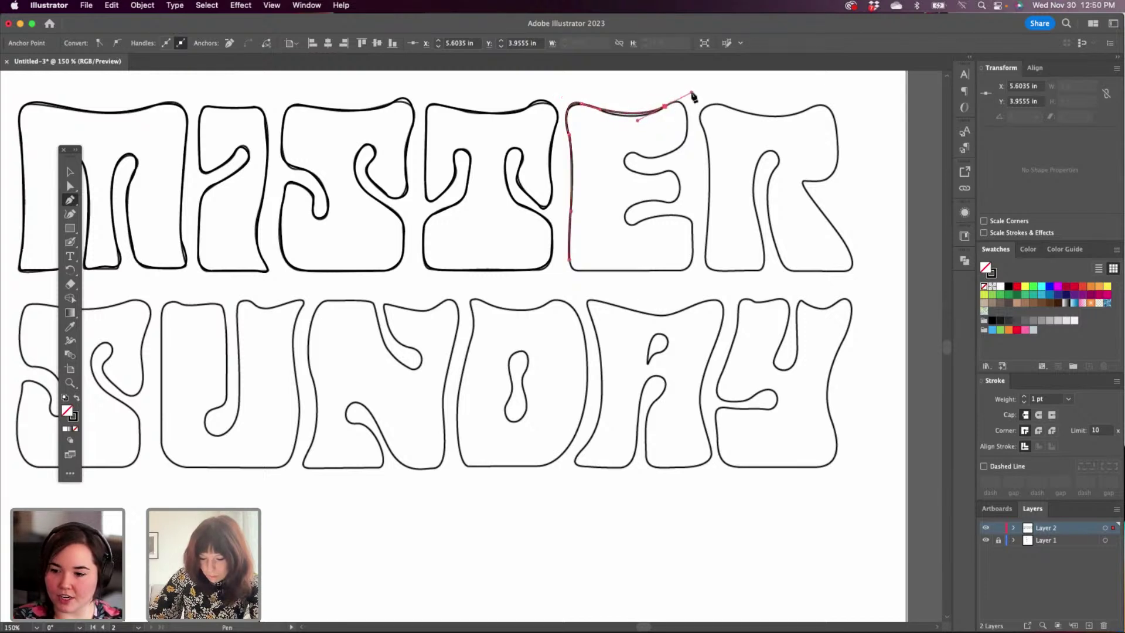
pyautogui.press('super+z')
pyautogui.moveTo(644, 112); pyautogui.dragTo(686, 94)
pyautogui.press('super+z')
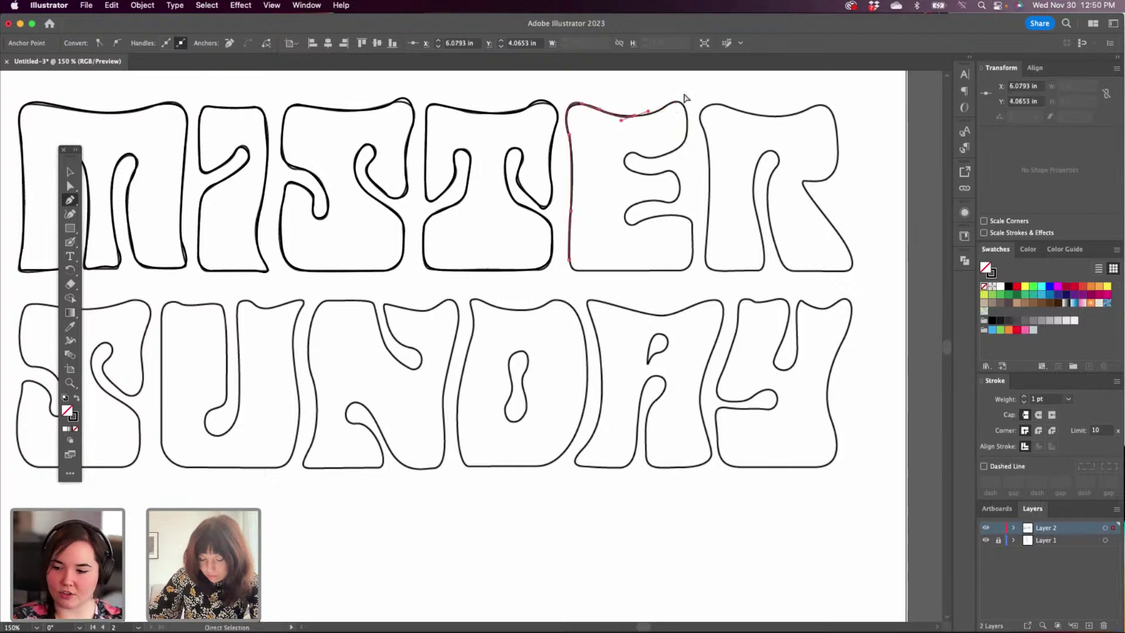
pyautogui.press('cmd+z')
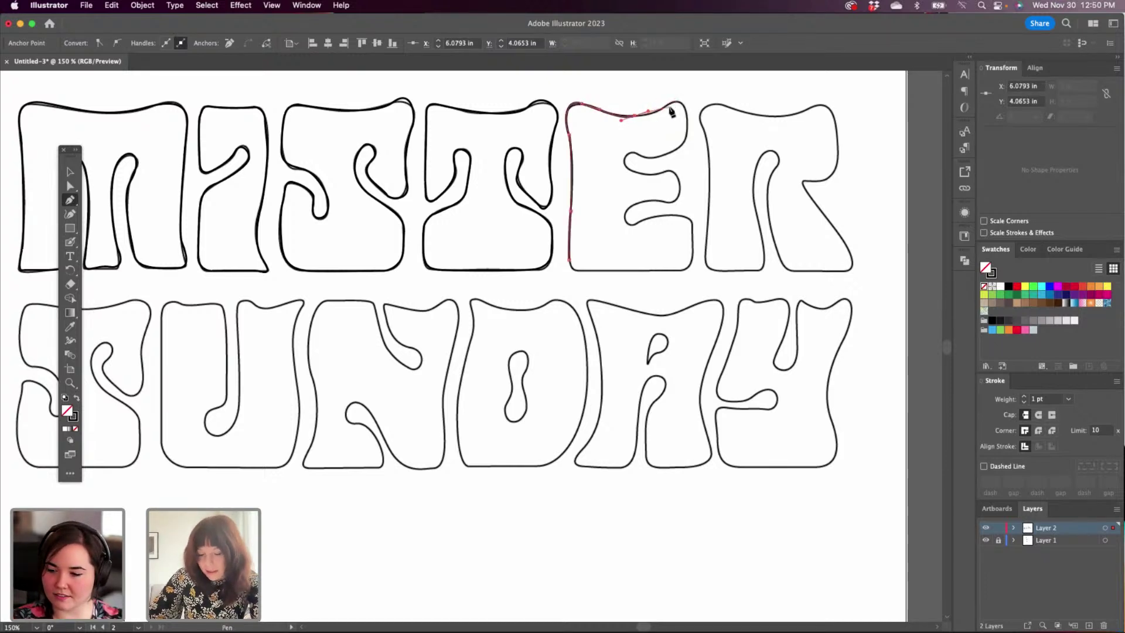
pyautogui.click(663, 110)
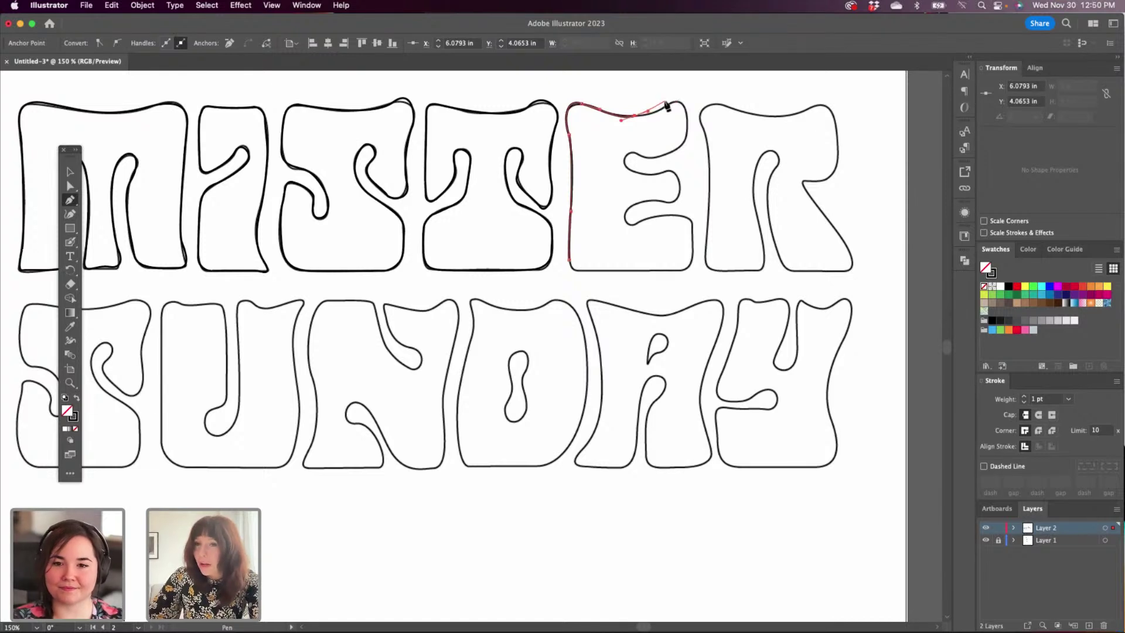
pyautogui.press('cmd+z')
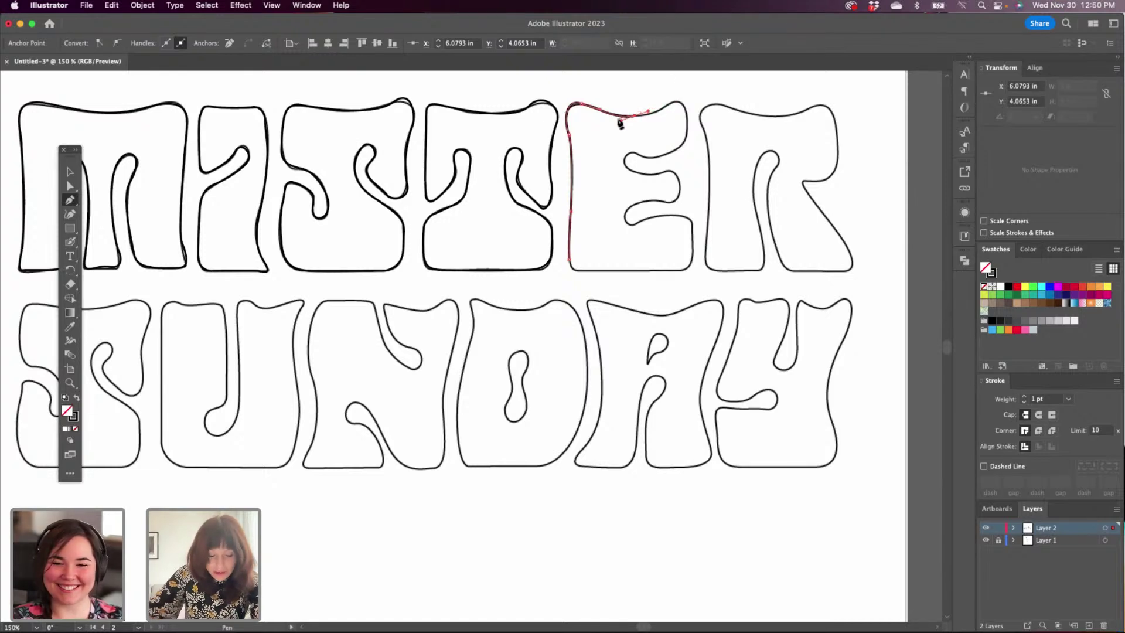
# Unlock Layer 1 and lower the opacity of the linked Mister sunday letters-01.jpg sketch to 48%.
pyautogui.click(70, 174)
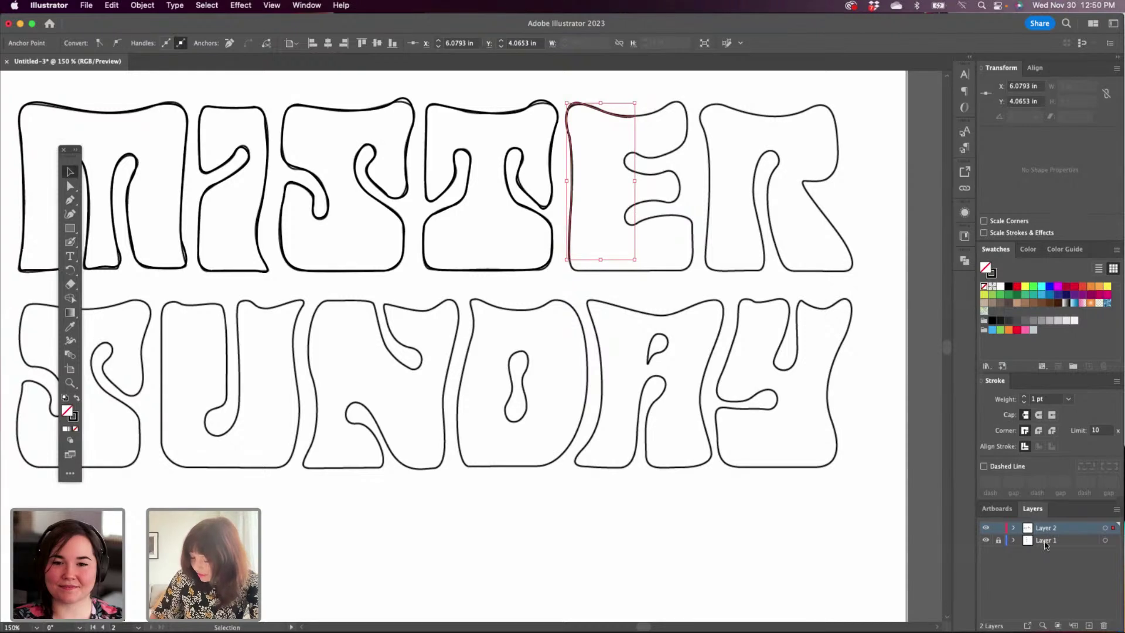
pyautogui.click(1044, 541)
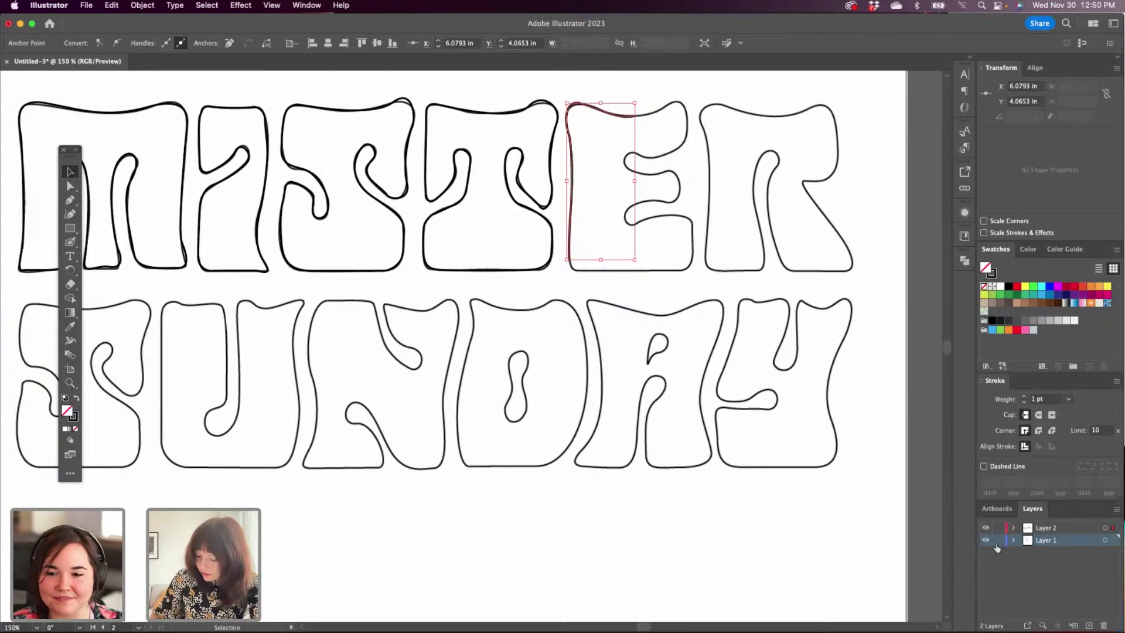
pyautogui.click(1014, 541)
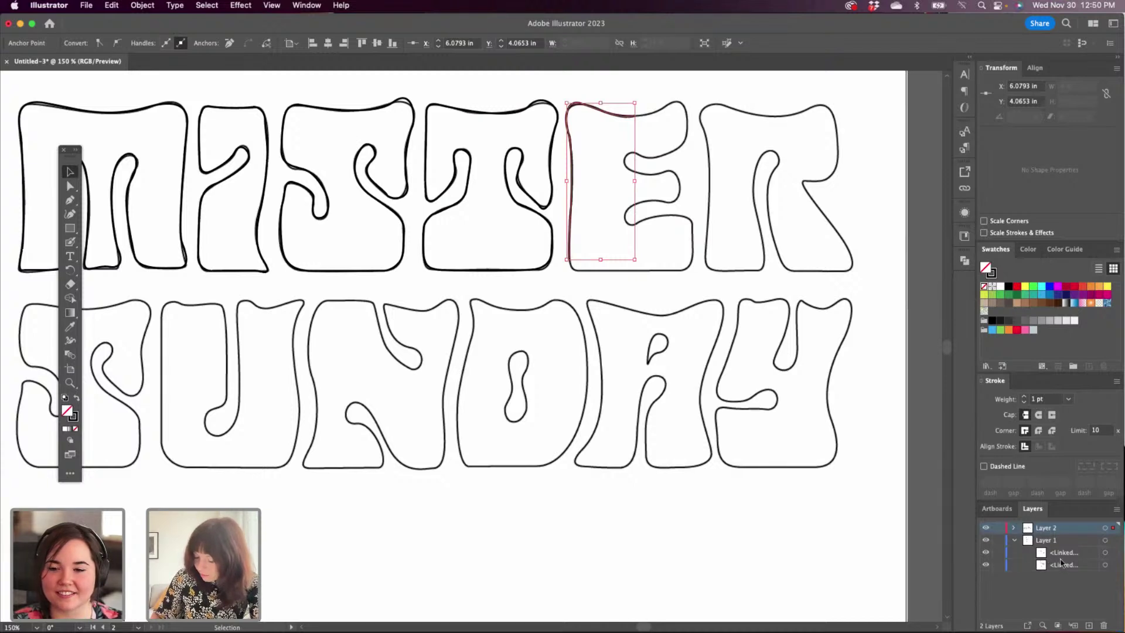
pyautogui.click(1060, 565)
pyautogui.click(648, 408)
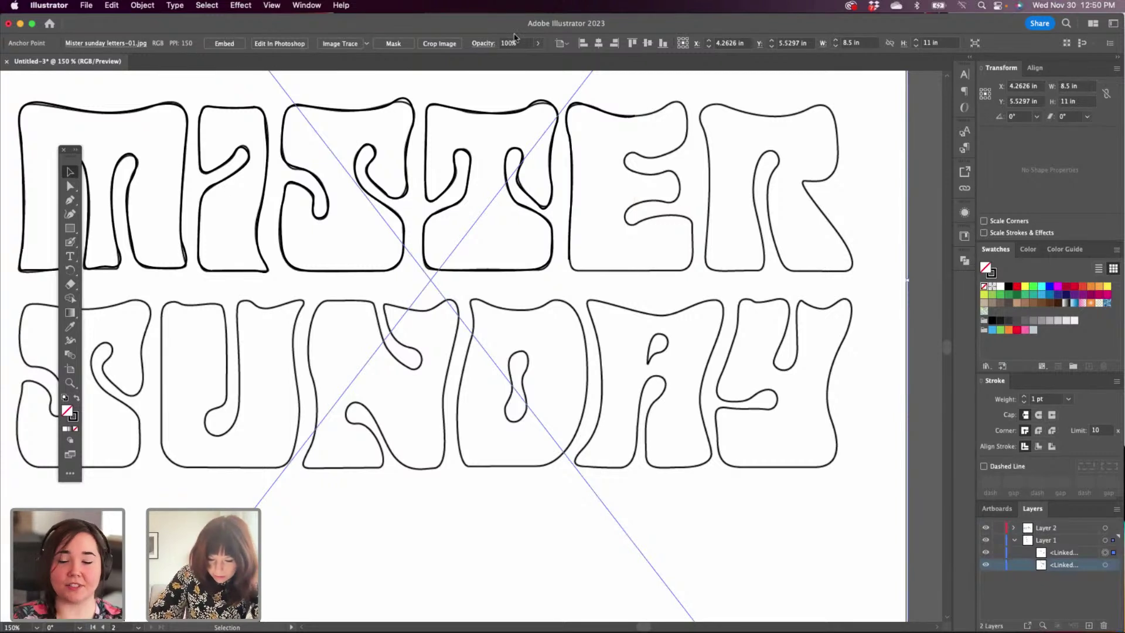
pyautogui.click(539, 43)
pyautogui.moveTo(541, 57); pyautogui.dragTo(513, 61)
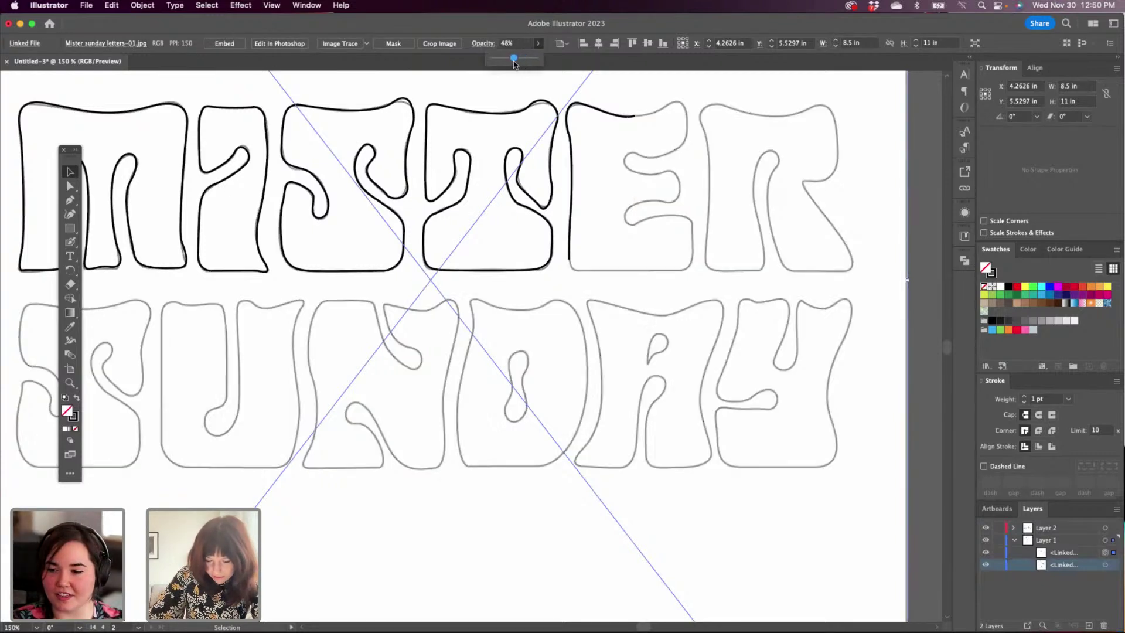
# Collapse and lock Layer 1 again, and make Layer 2 the active layer.
pyautogui.click(1014, 540)
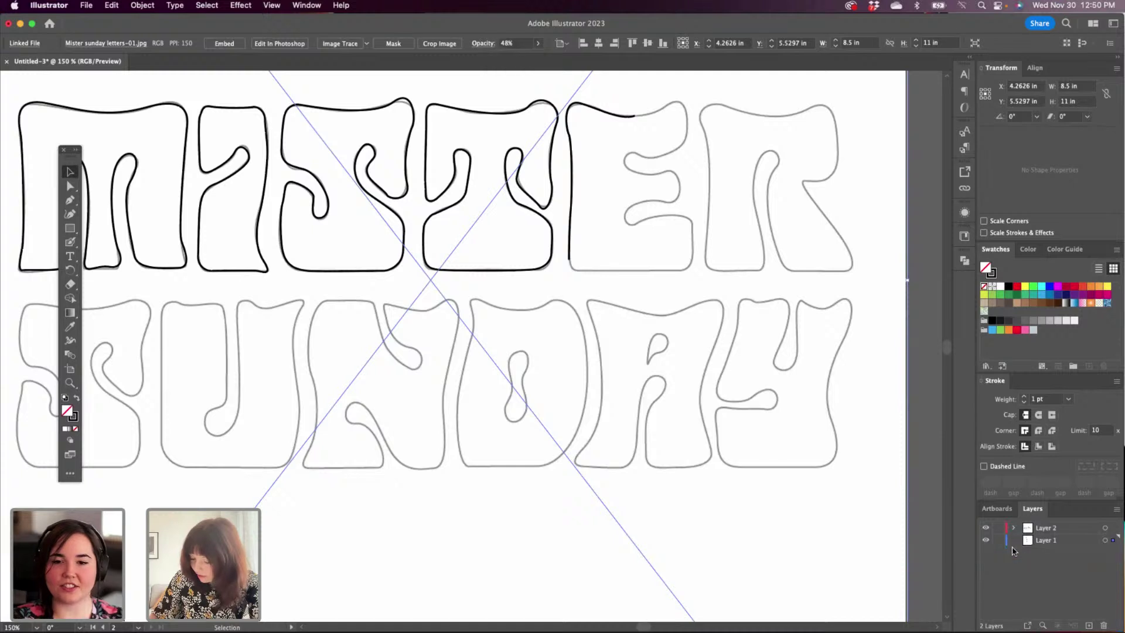
pyautogui.click(997, 539)
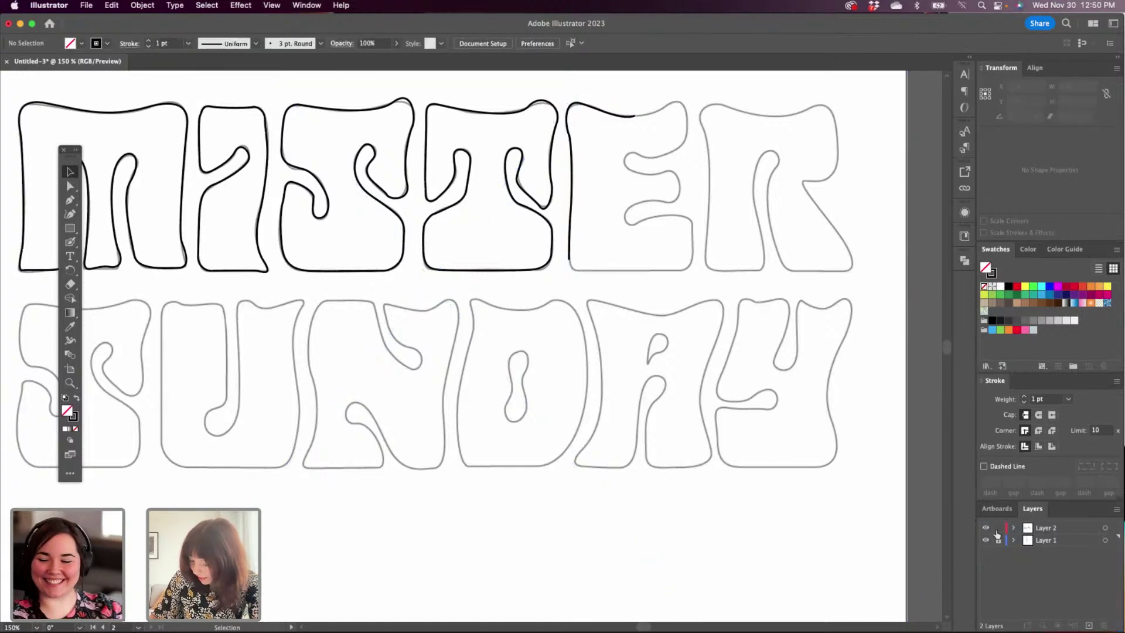
pyautogui.click(1042, 526)
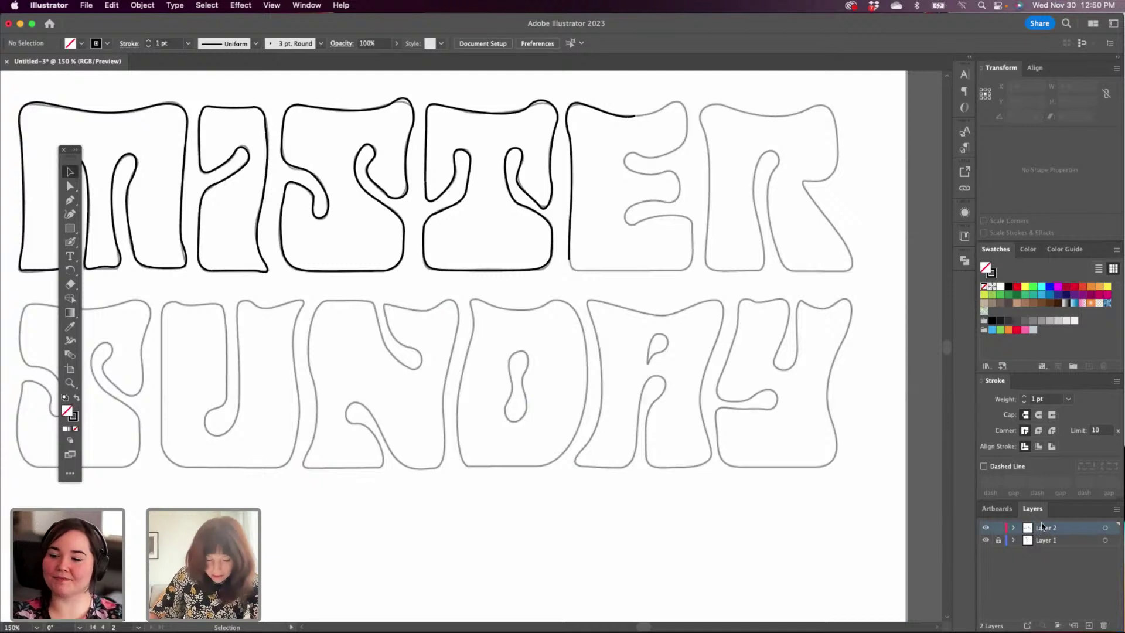
# Resume the E's path from its open end on the top edge, tracing the upper arm and the rounded upper notch.
pyautogui.click(71, 200)
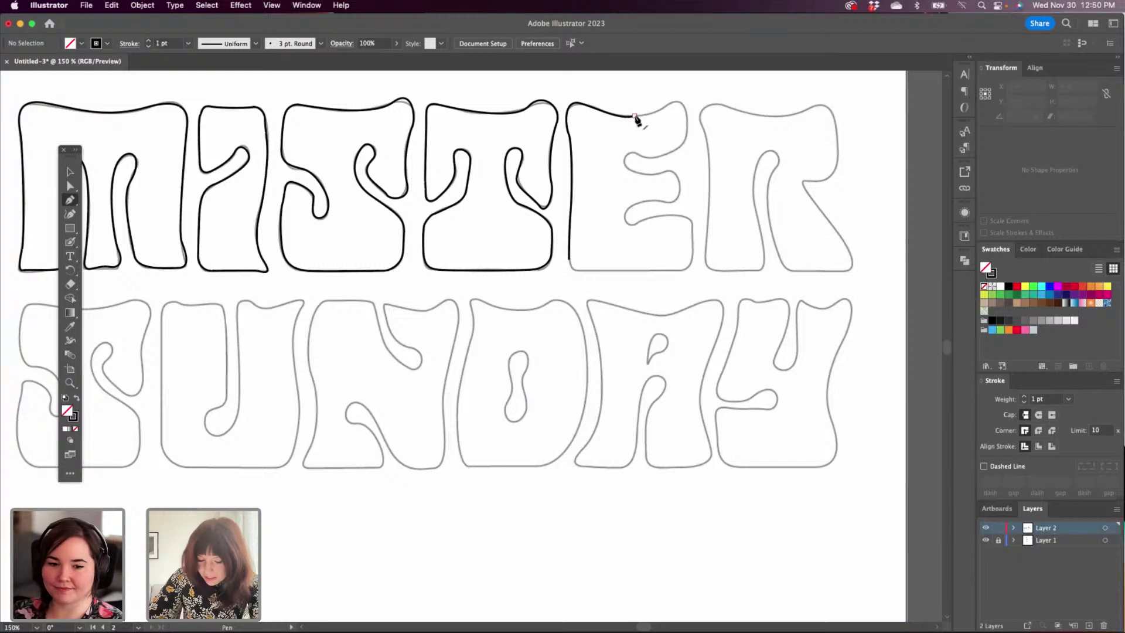
pyautogui.click(71, 169)
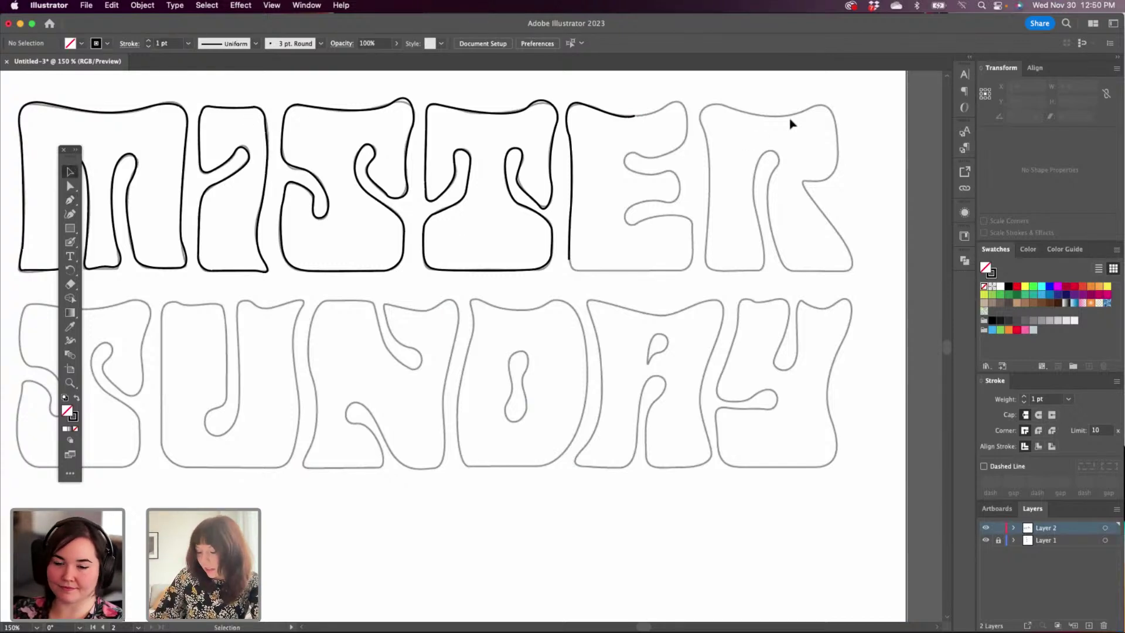
pyautogui.click(70, 200)
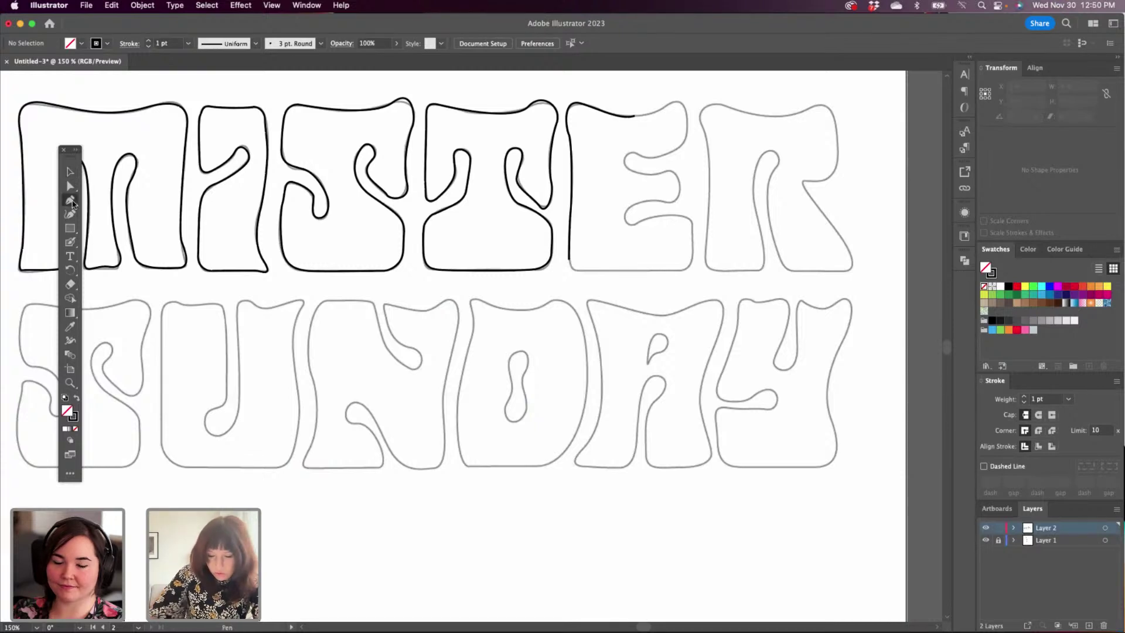
pyautogui.moveTo(635, 116); pyautogui.dragTo(637, 189)
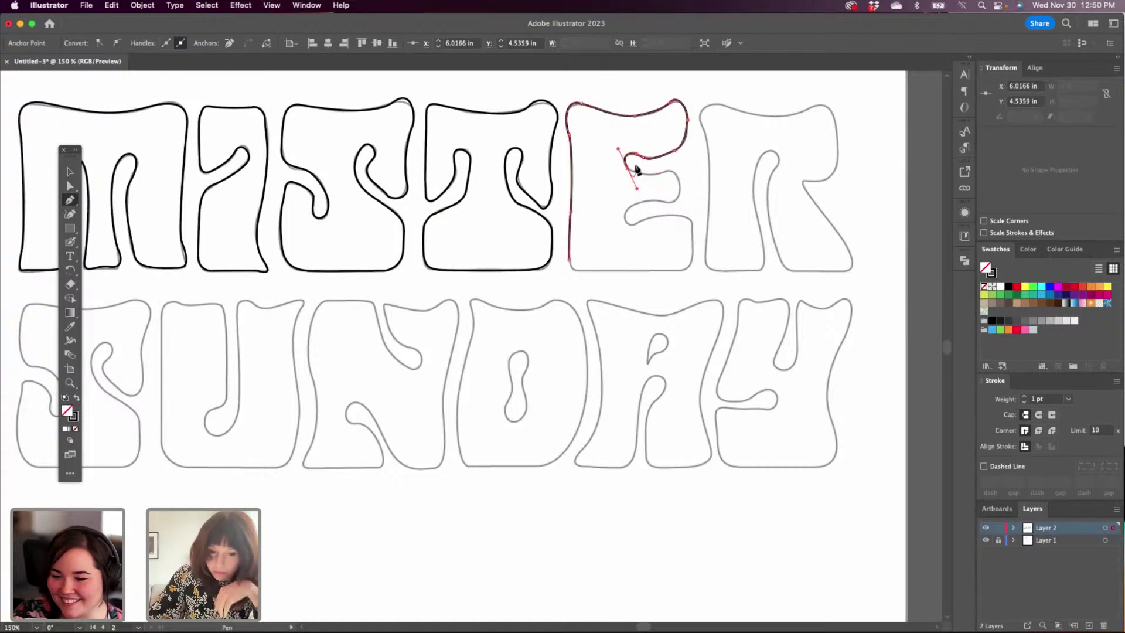
pyautogui.press('super+z')
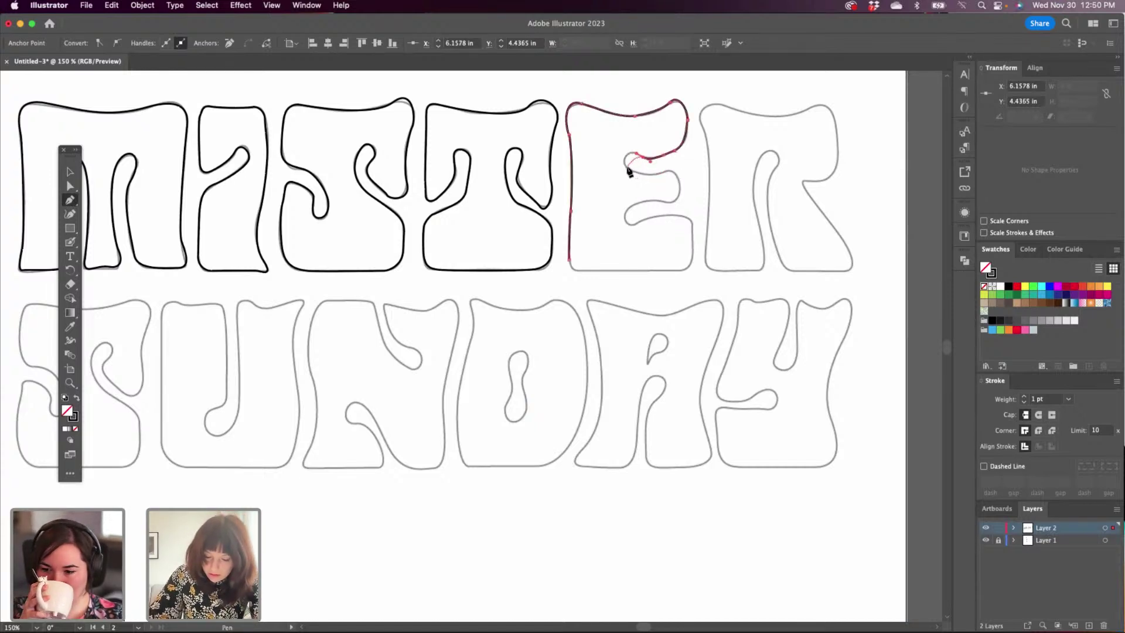
pyautogui.moveTo(627, 168); pyautogui.dragTo(635, 185)
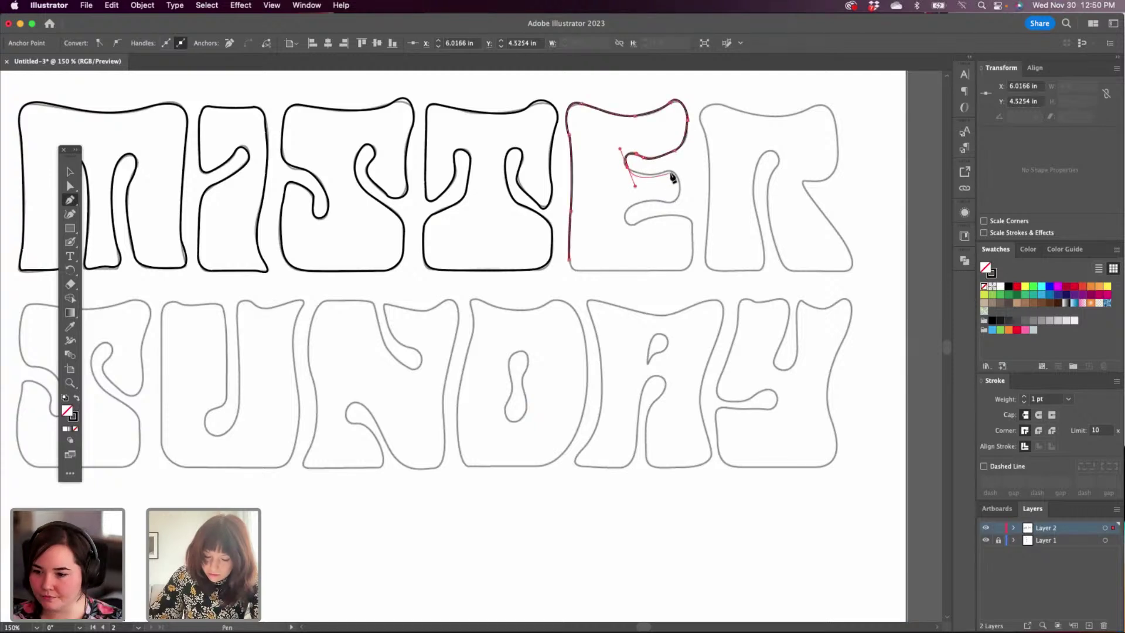
# Trace the E's middle arm, lower notch, lower arm and base, closing the path at its starting point.
pyautogui.click(671, 171)
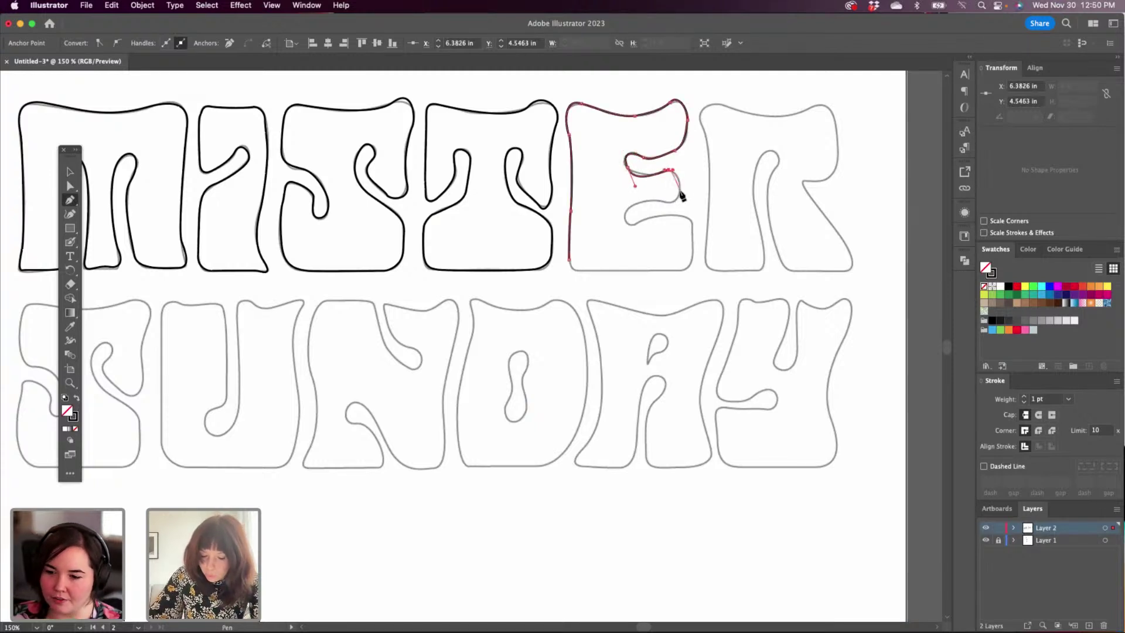
pyautogui.moveTo(685, 202); pyautogui.dragTo(652, 199)
pyautogui.press('super+z')
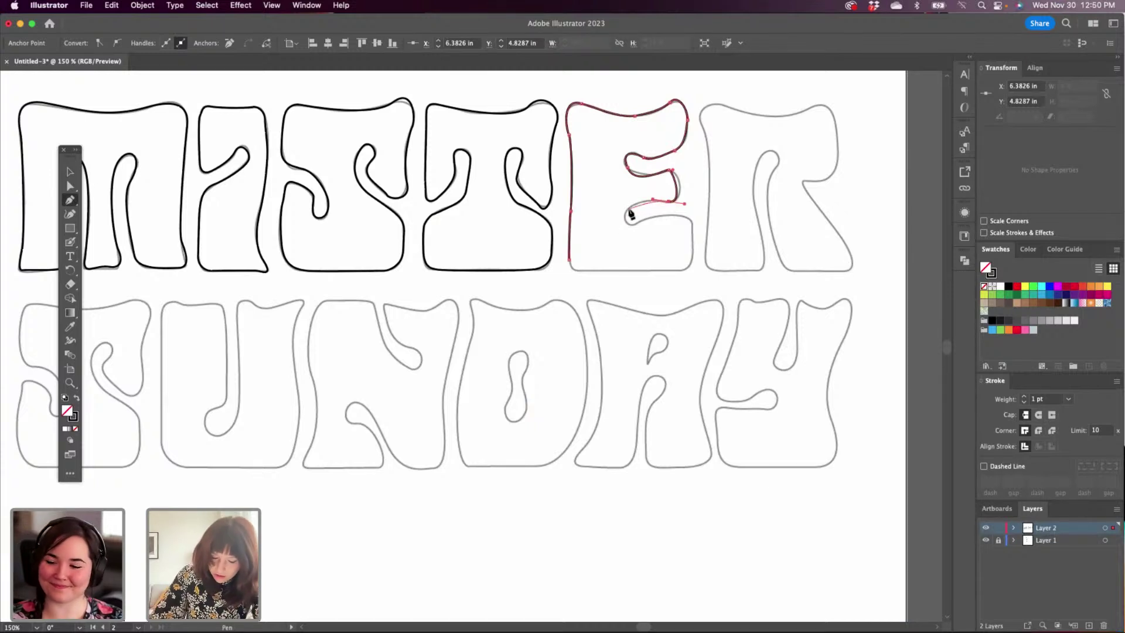
pyautogui.moveTo(627, 208)
pyautogui.mouseDown()
pyautogui.moveTo(621, 218)
pyautogui.moveTo(687, 218)
pyautogui.moveTo(670, 213)
pyautogui.moveTo(694, 245)
pyautogui.moveTo(672, 275)
pyautogui.mouseUp()
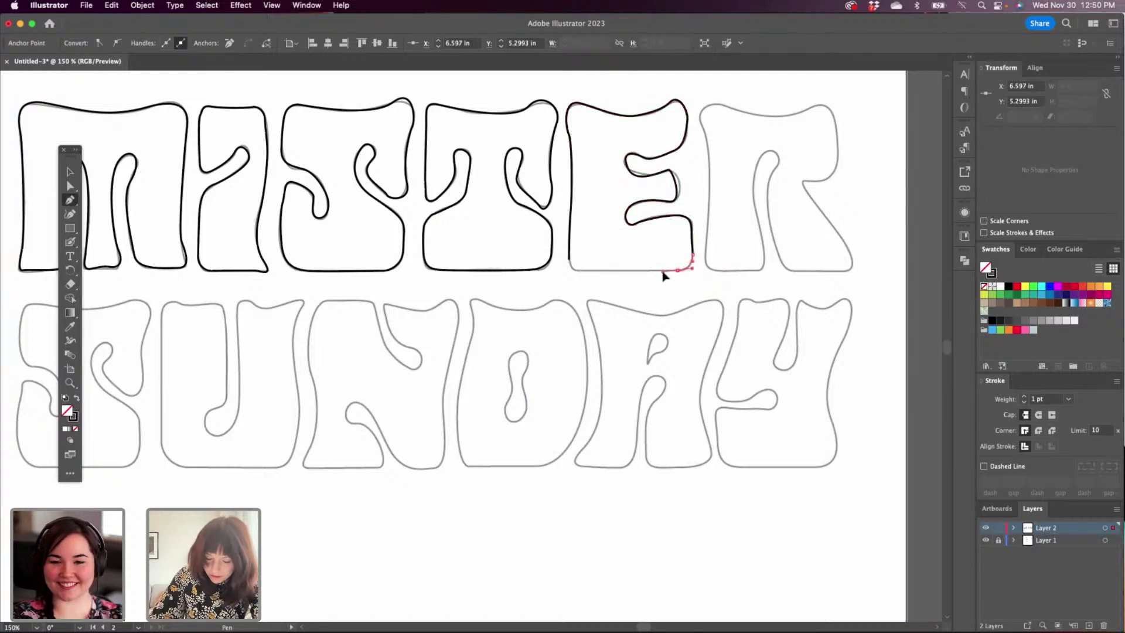
pyautogui.moveTo(572, 269); pyautogui.dragTo(574, 270)
pyautogui.moveTo(568, 260); pyautogui.dragTo(569, 250)
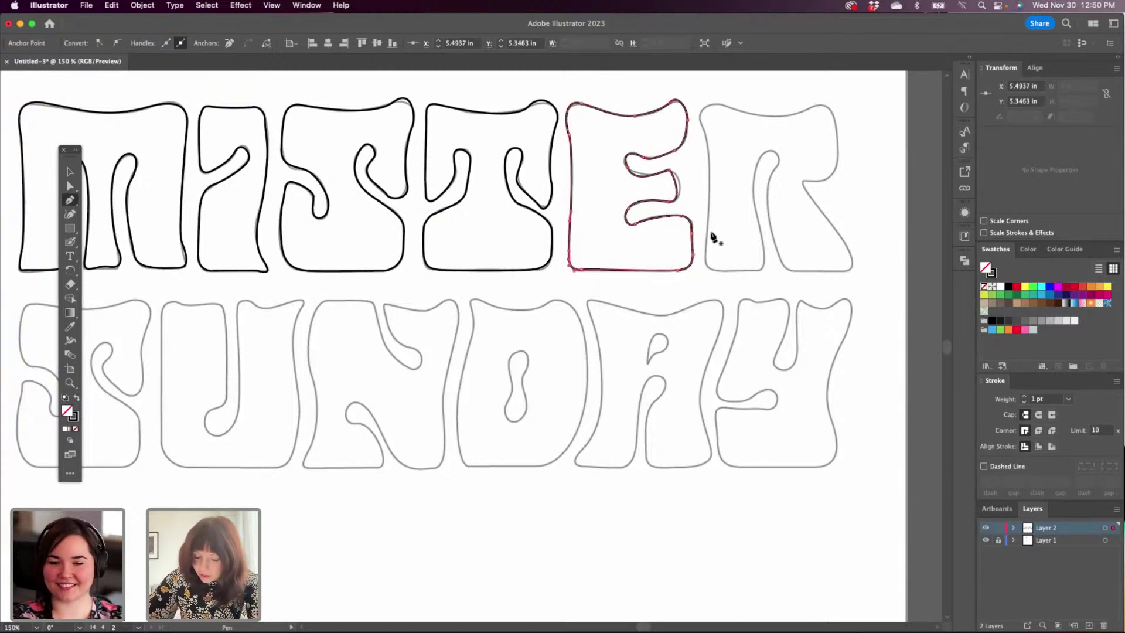
# Start the R's outline, tracing its left side, wavy top edge and bowl around to the notch above the right leg.
pyautogui.click(705, 252)
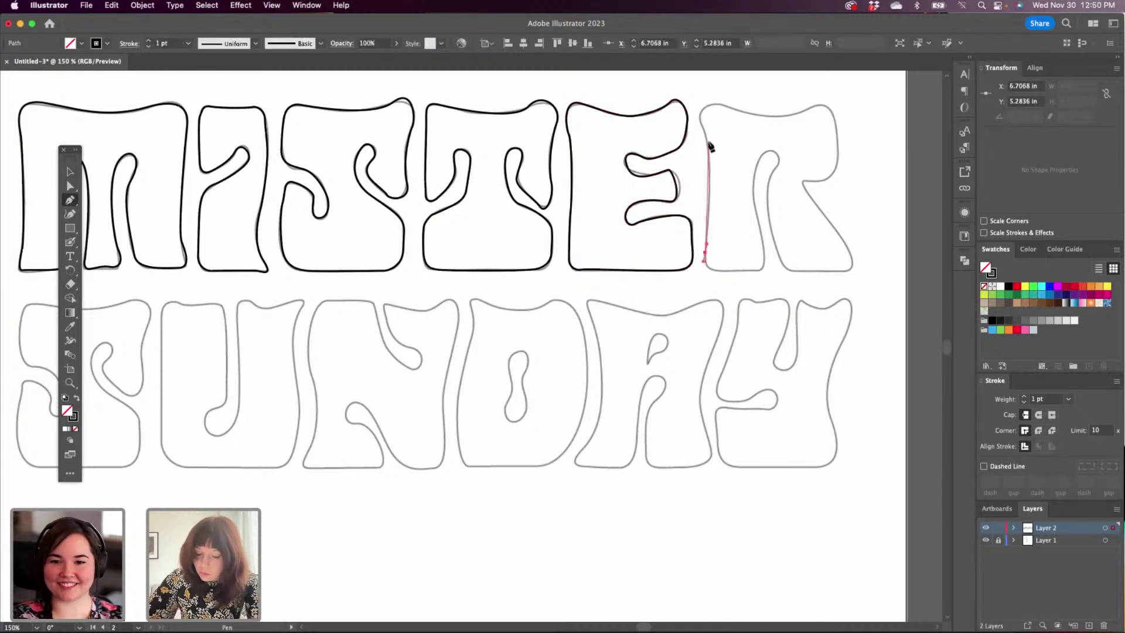
pyautogui.click(698, 107)
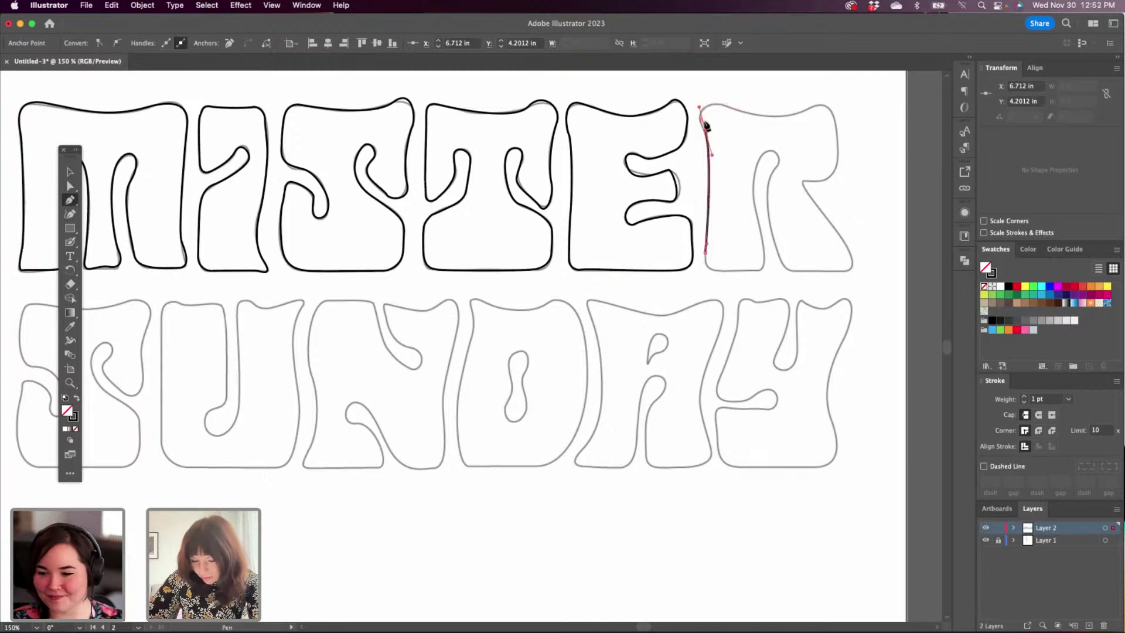
pyautogui.press('super+z')
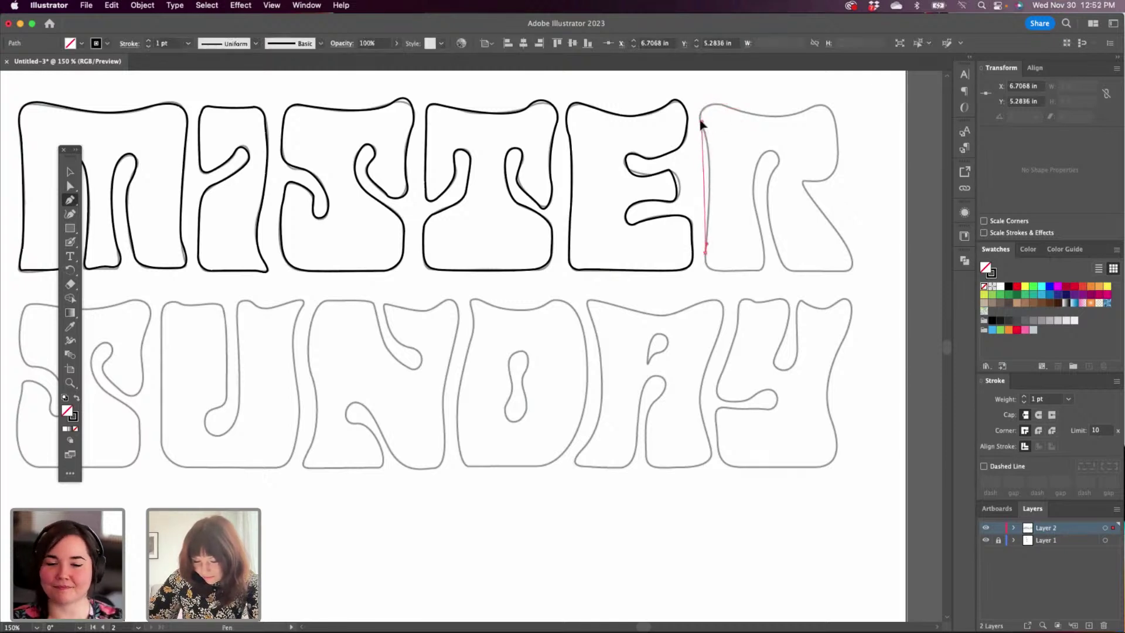
pyautogui.moveTo(701, 123); pyautogui.dragTo(738, 114)
pyautogui.moveTo(811, 108); pyautogui.dragTo(827, 237)
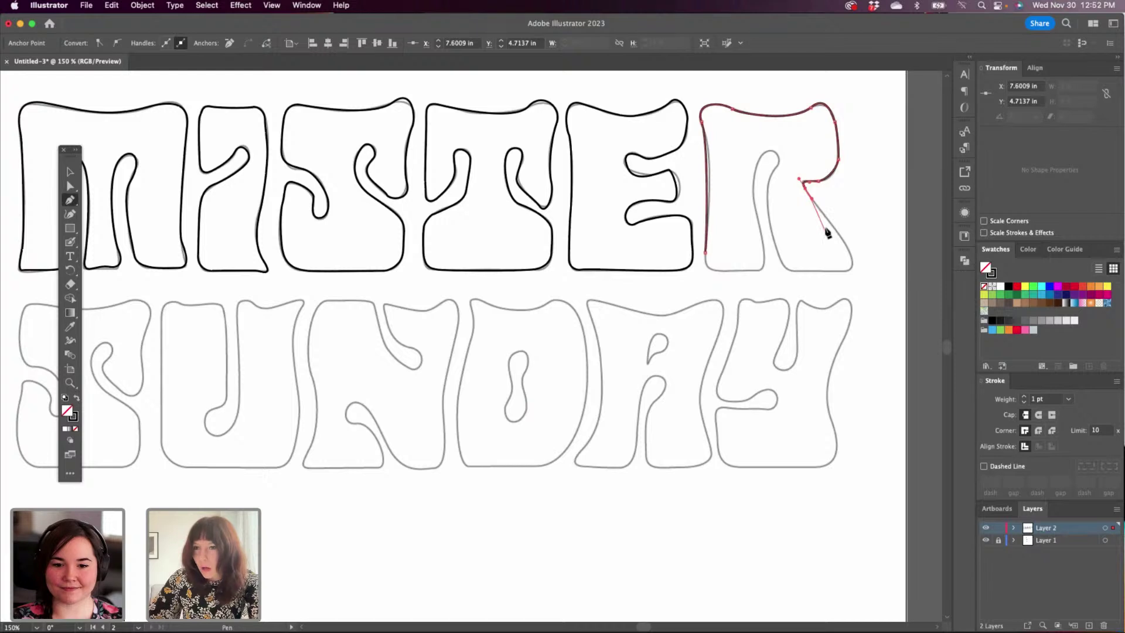
# Trace the R's diagonal right leg and base, curving up into the right side of the inner notch.
pyautogui.click(849, 253)
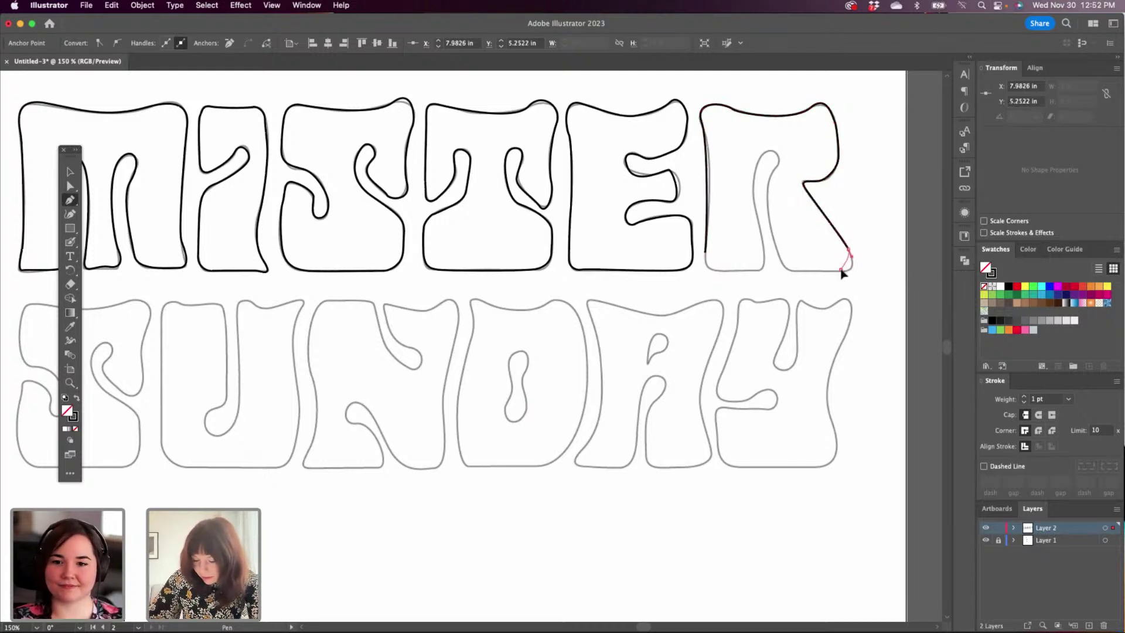
pyautogui.moveTo(841, 271); pyautogui.dragTo(776, 241)
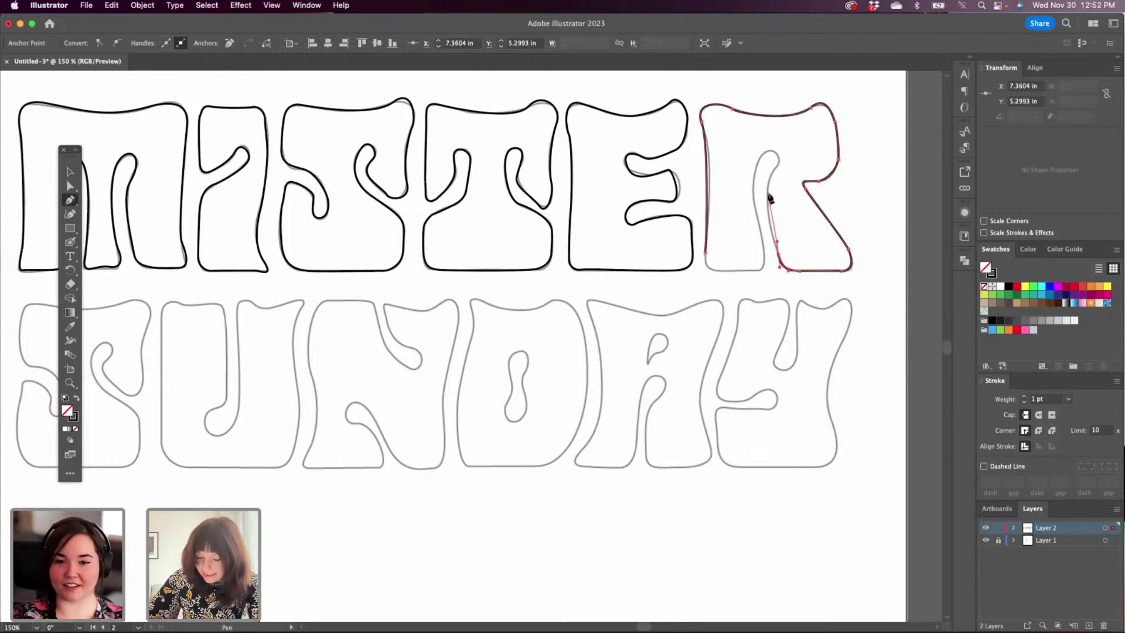
pyautogui.press('super+z')
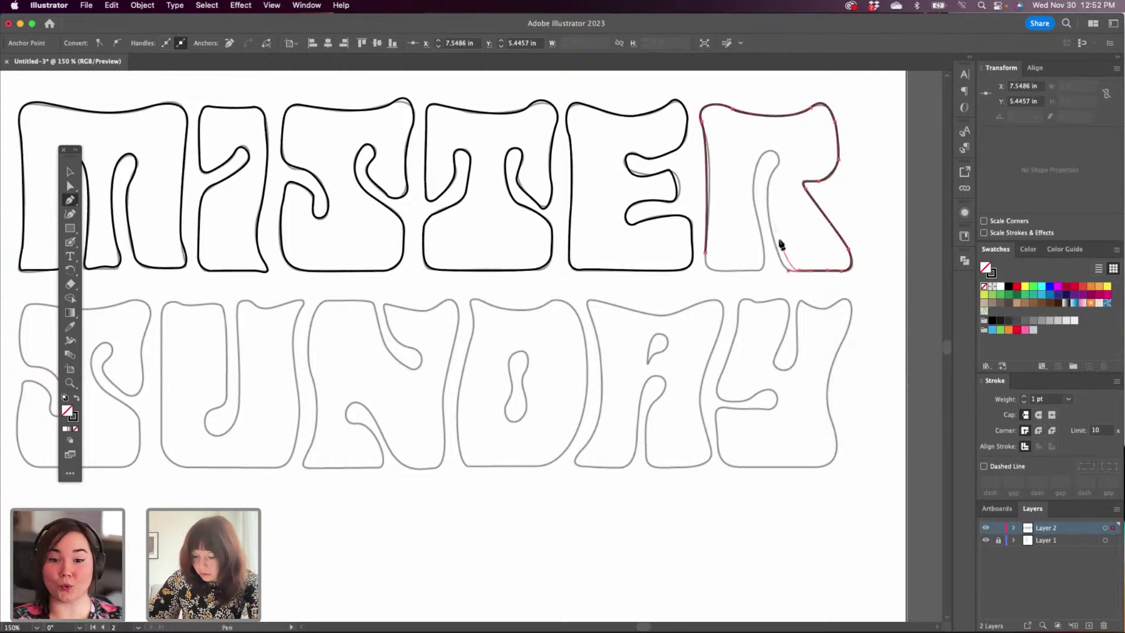
pyautogui.moveTo(779, 258); pyautogui.dragTo(774, 230)
pyautogui.press('super+z')
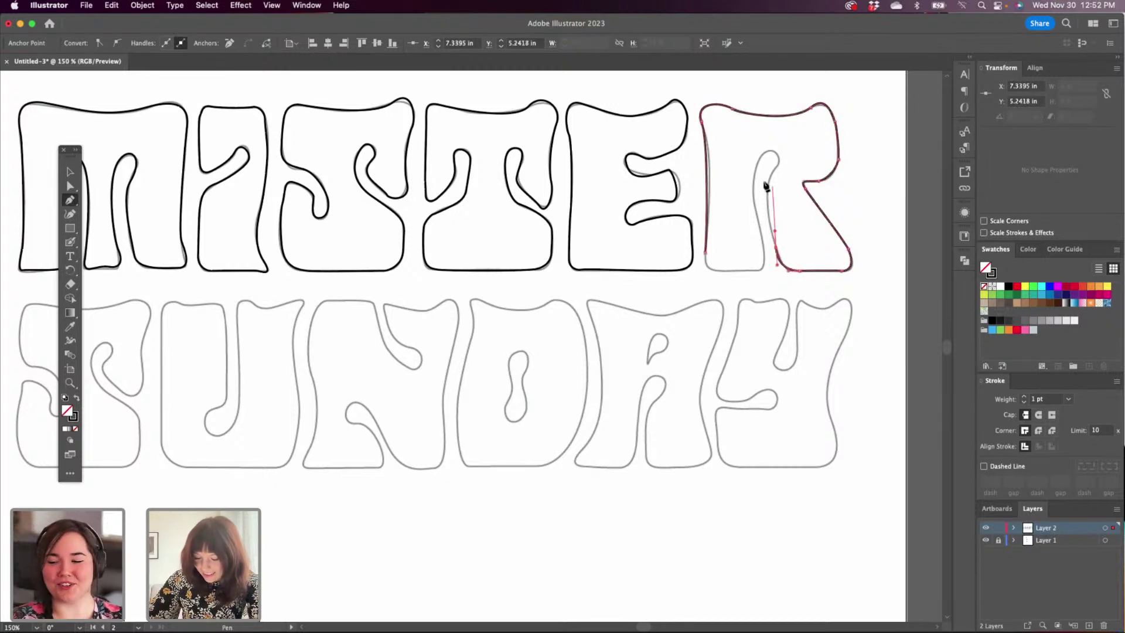
# Redo the lower right side of the R's inner notch and trace up and around its rounded top.
pyautogui.moveTo(767, 181); pyautogui.dragTo(774, 168)
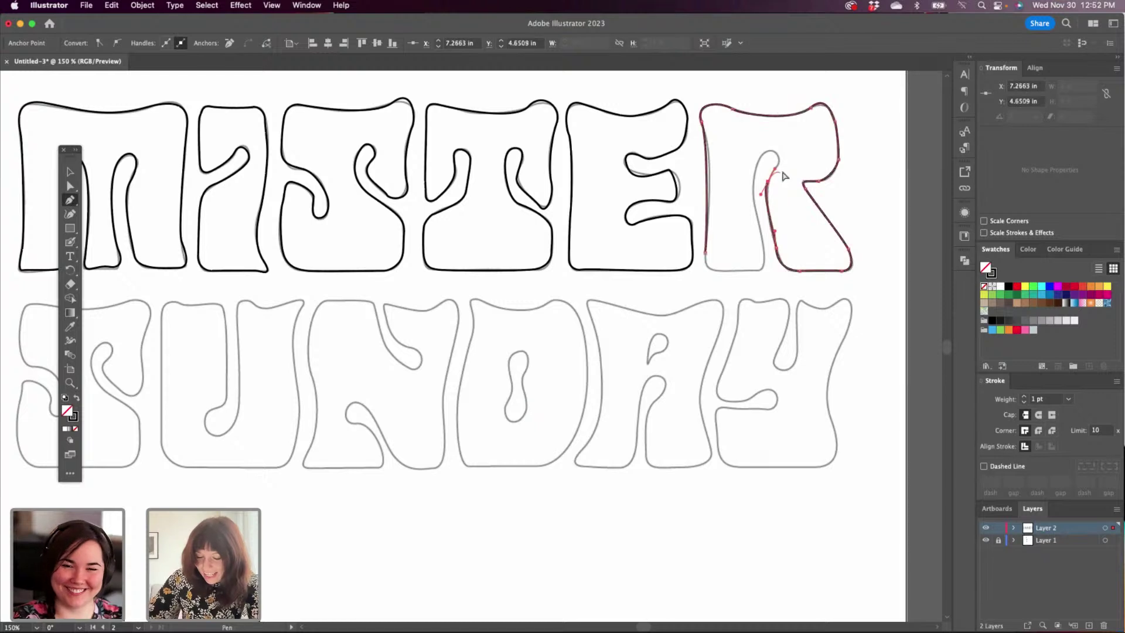
pyautogui.press('super+z')
pyautogui.press('super+z')
pyautogui.moveTo(771, 235)
pyautogui.mouseDown()
pyautogui.moveTo(771, 209)
pyautogui.moveTo(775, 237)
pyautogui.moveTo(772, 223)
pyautogui.mouseUp()
pyautogui.press('super+z')
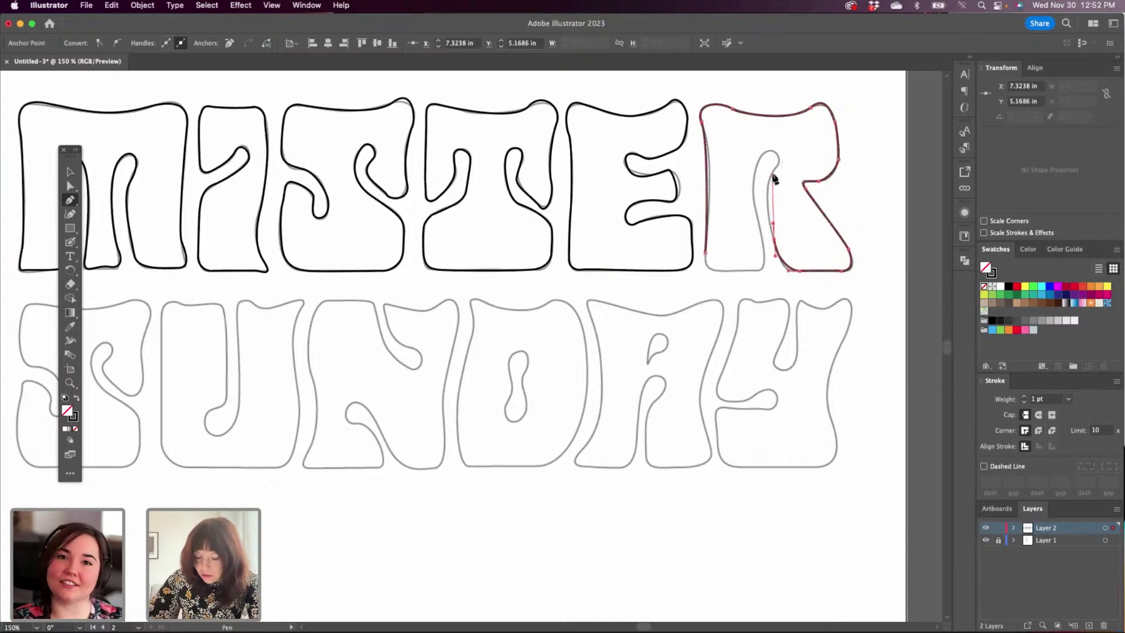
pyautogui.moveTo(772, 175)
pyautogui.mouseDown()
pyautogui.moveTo(783, 157)
pyautogui.moveTo(755, 167)
pyautogui.mouseUp()
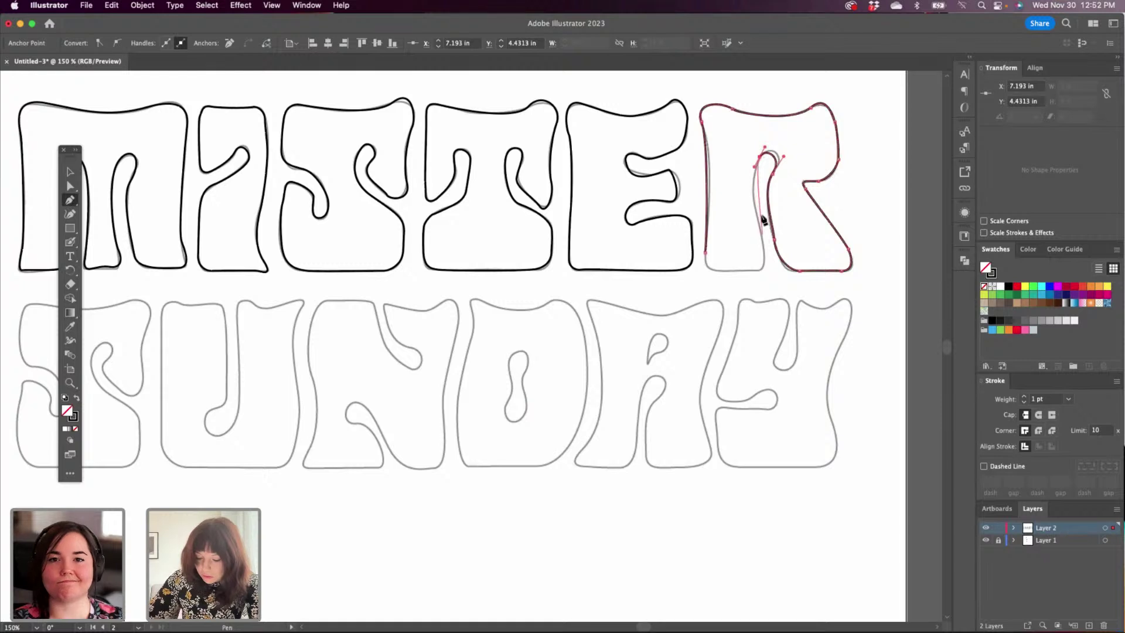
# Trace the left side of the R's inner notch and the left leg's base, closing the path at its starting point.
pyautogui.moveTo(754, 207); pyautogui.dragTo(758, 217)
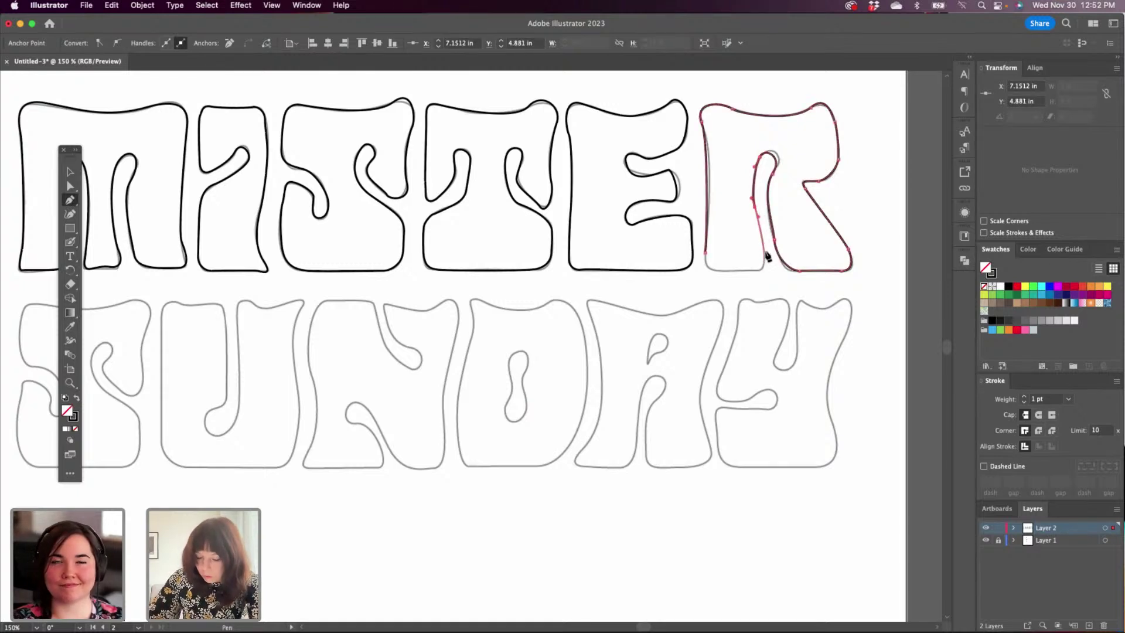
pyautogui.moveTo(764, 257); pyautogui.dragTo(747, 287)
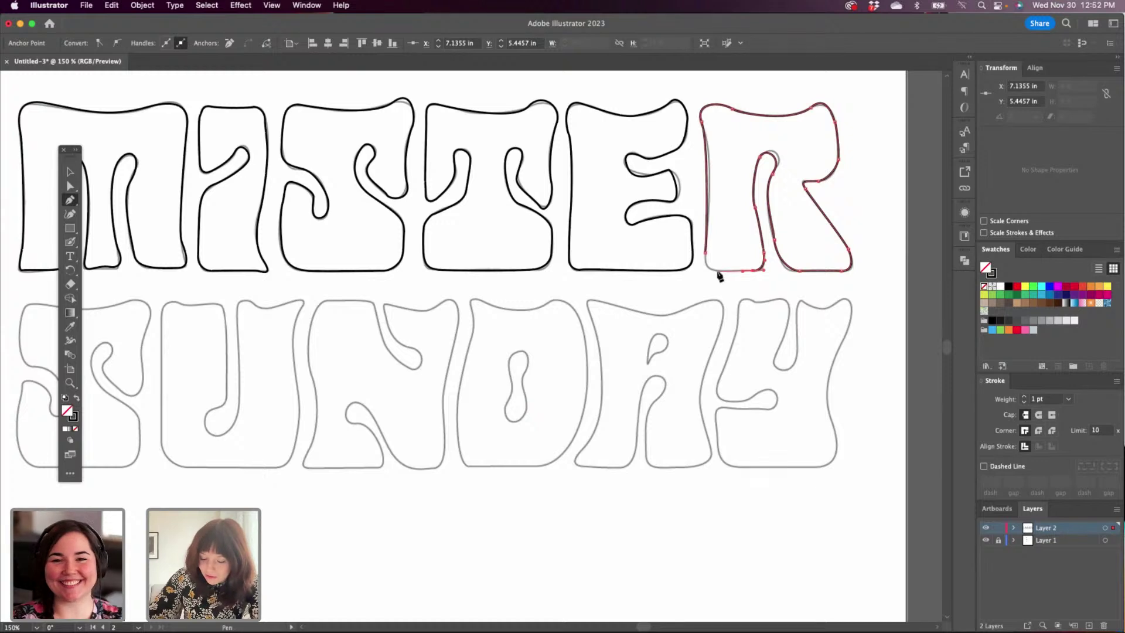
pyautogui.moveTo(718, 271); pyautogui.dragTo(704, 248)
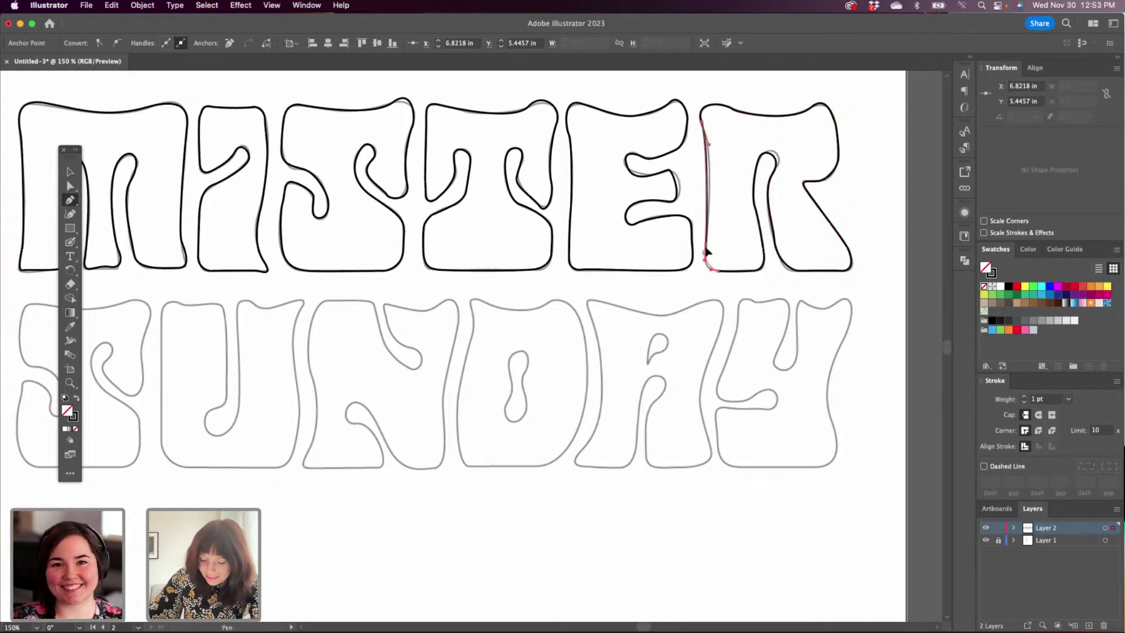
pyautogui.keyDown('super'); pyautogui.click(706, 244); pyautogui.keyUp('super')
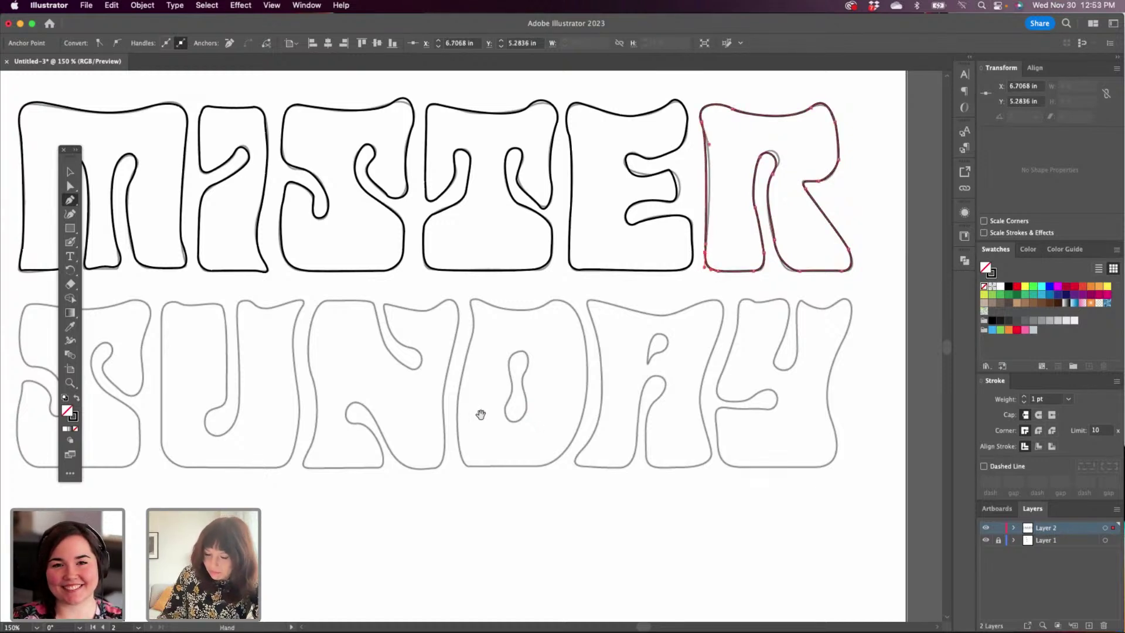
# Start the outline of SUNDAY's S, tracing its upper left corner, wavy top edge and right side down to the upper notch.
pyautogui.moveTo(459, 417); pyautogui.dragTo(740, 374)
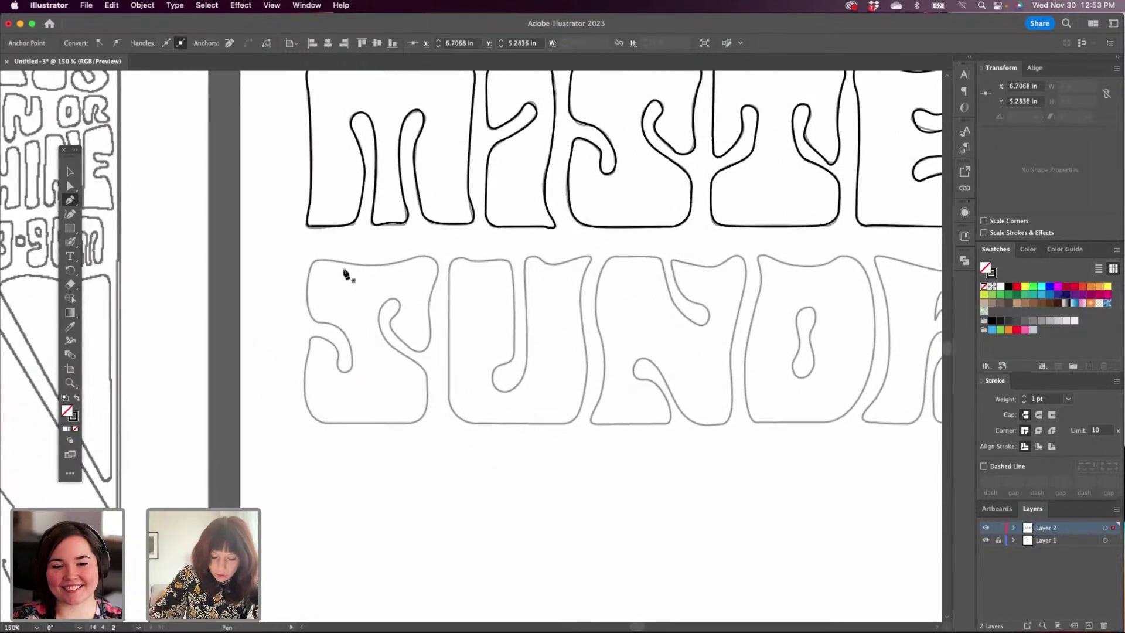
pyautogui.press('space')
pyautogui.moveTo(446, 340); pyautogui.dragTo(573, 344)
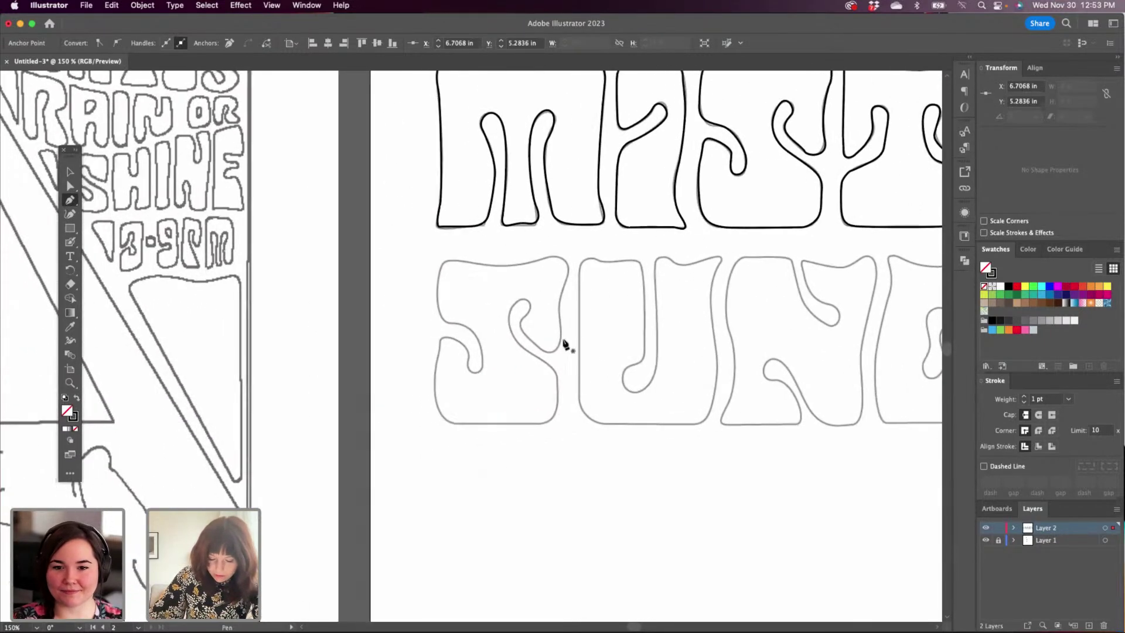
pyautogui.moveTo(453, 260); pyautogui.dragTo(470, 262)
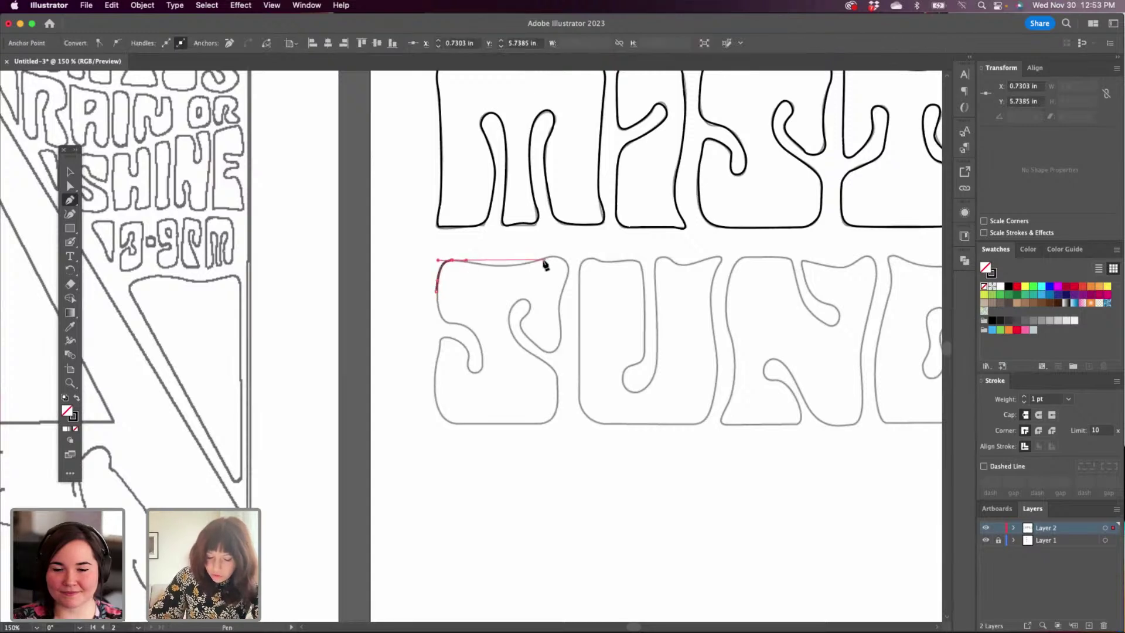
pyautogui.moveTo(537, 260); pyautogui.dragTo(552, 249)
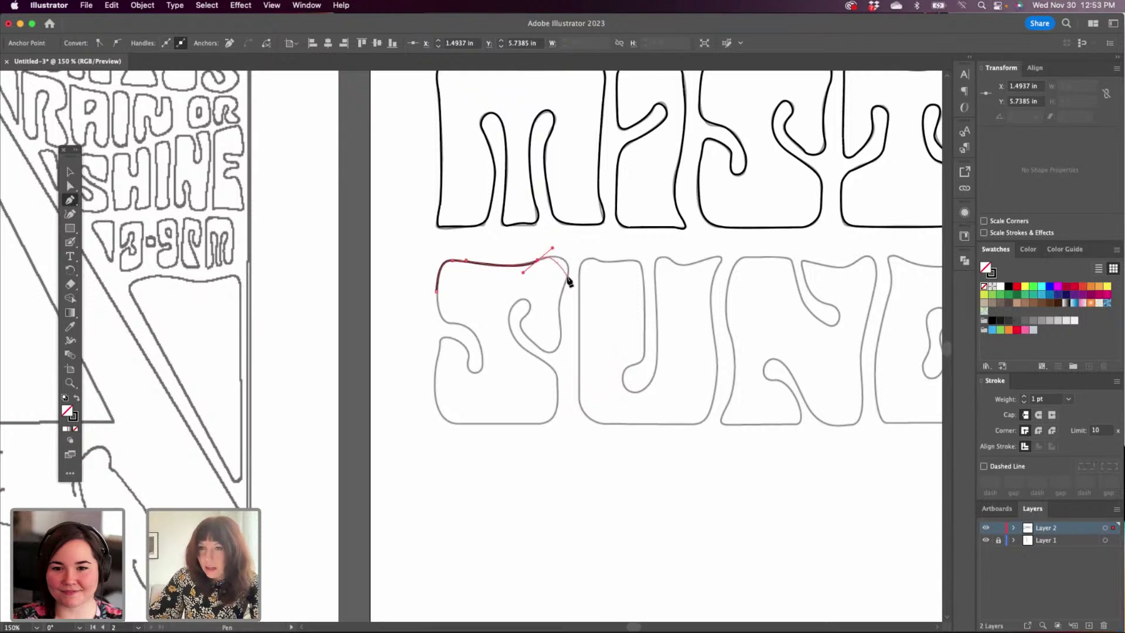
pyautogui.moveTo(566, 275); pyautogui.dragTo(566, 297)
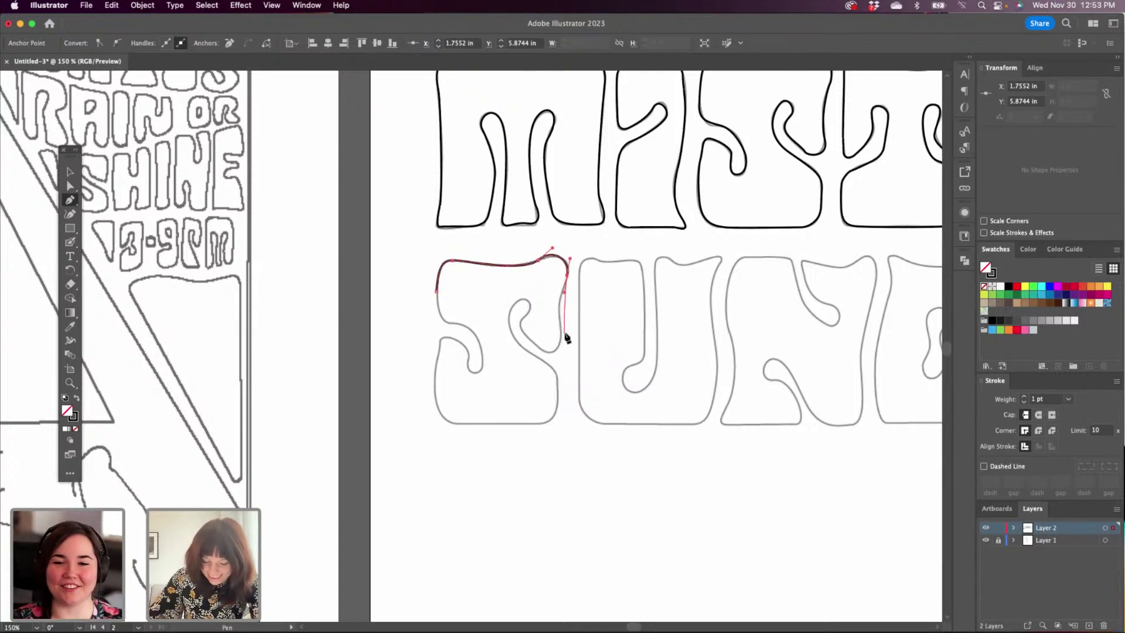
pyautogui.moveTo(561, 343); pyautogui.dragTo(565, 371)
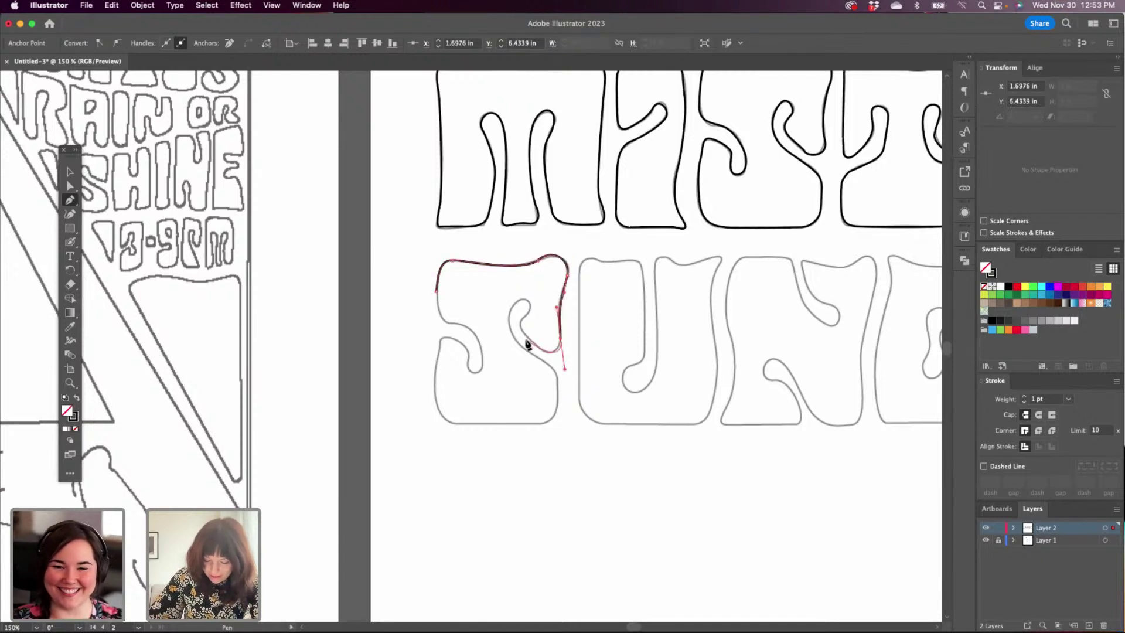
# Trace the S's upper notch, lower right side, base and left notch, closing the path at its starting point.
pyautogui.moveTo(526, 331); pyautogui.dragTo(558, 410)
pyautogui.moveTo(558, 385); pyautogui.dragTo(438, 301)
pyautogui.click(441, 340)
pyautogui.press('super+z')
pyautogui.press('super+z')
pyautogui.press('super+z')
pyautogui.press('super+z')
pyautogui.click(436, 291)
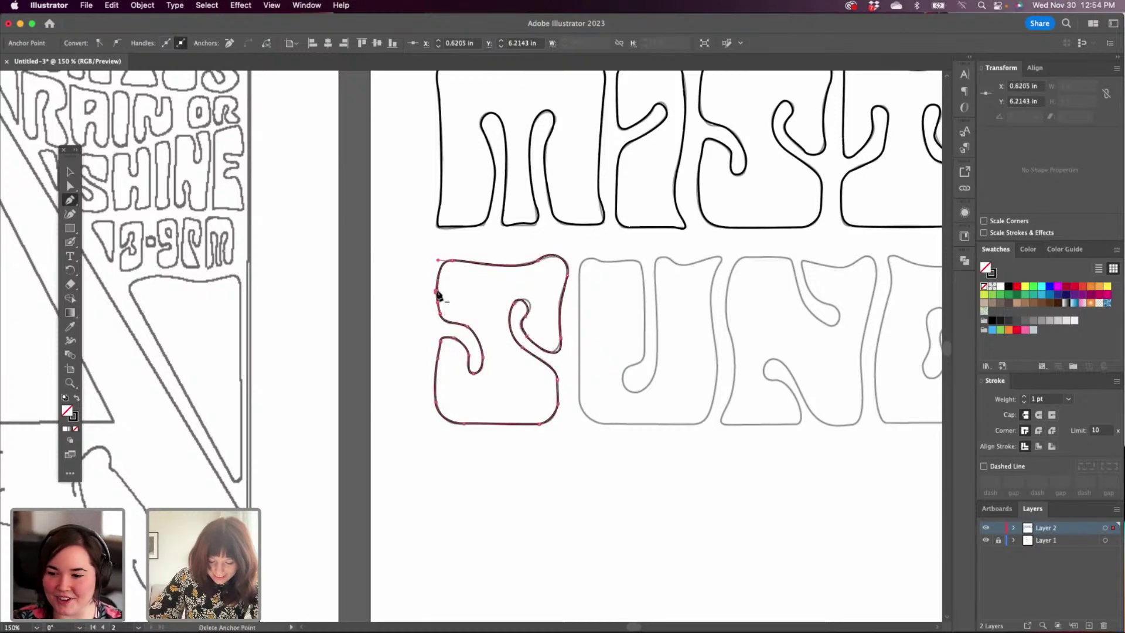
# Start the U's outline, tracing its left side, the left arm's top and the inner edge down to the rounded curl.
pyautogui.hscroll(5, 434, 293)
pyautogui.scroll(-1, 434, 293)
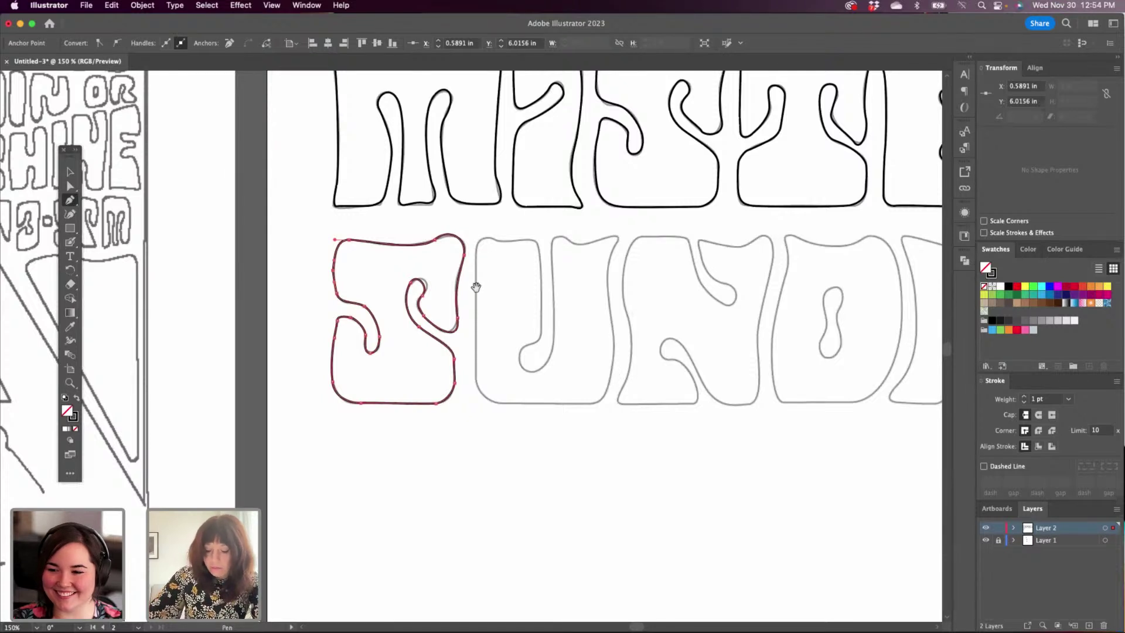
pyautogui.click(475, 366)
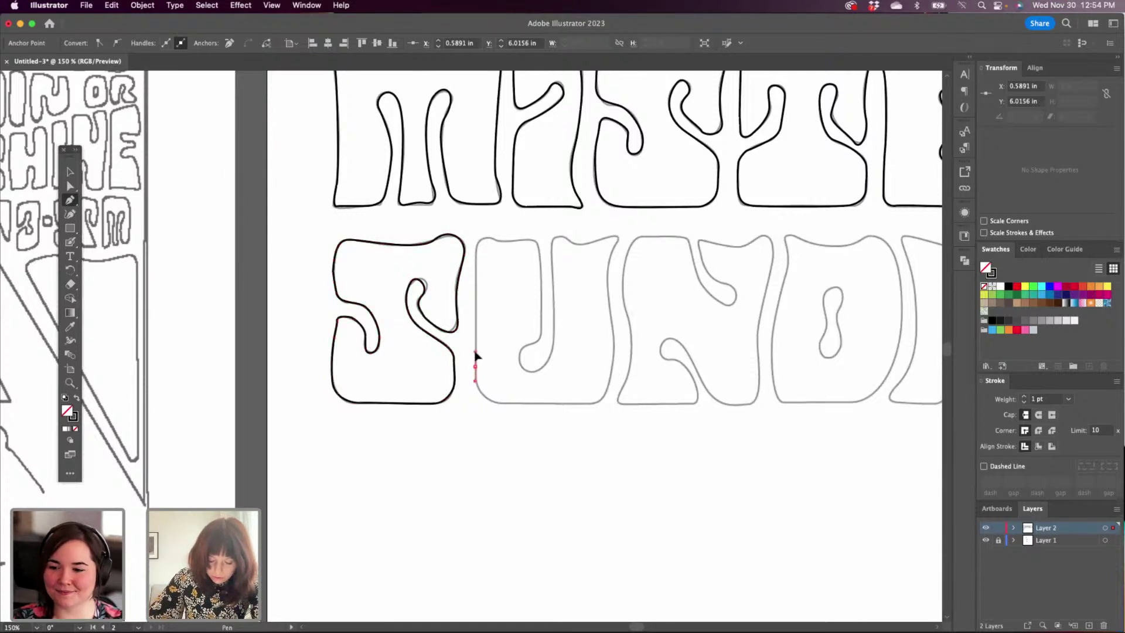
pyautogui.moveTo(475, 354); pyautogui.dragTo(543, 238)
pyautogui.click(529, 239)
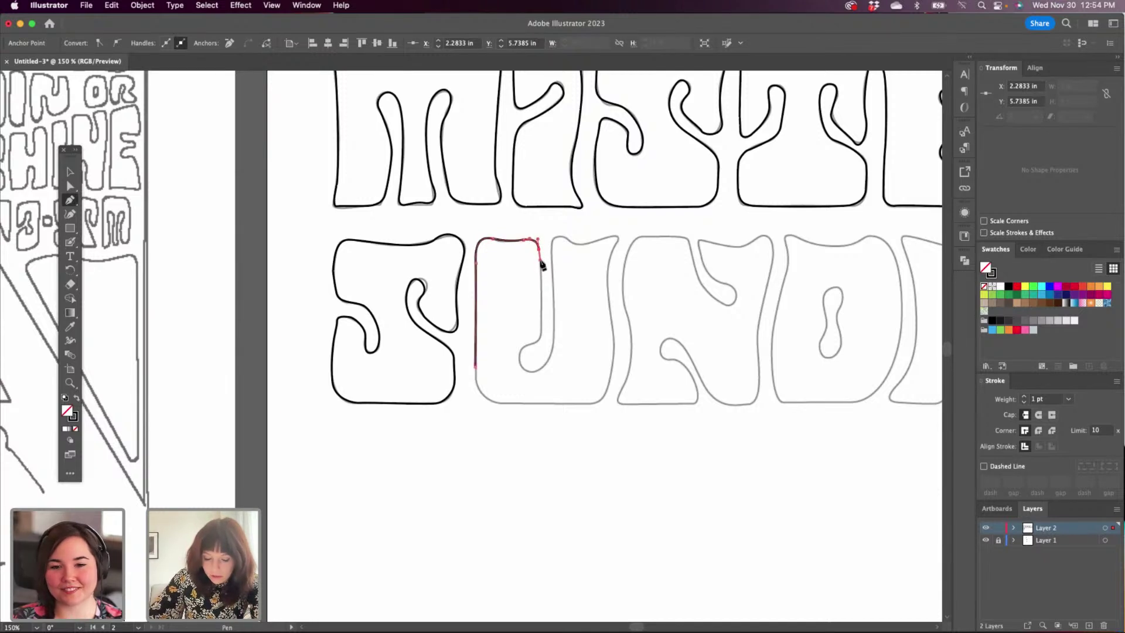
pyautogui.click(539, 252)
pyautogui.click(543, 321)
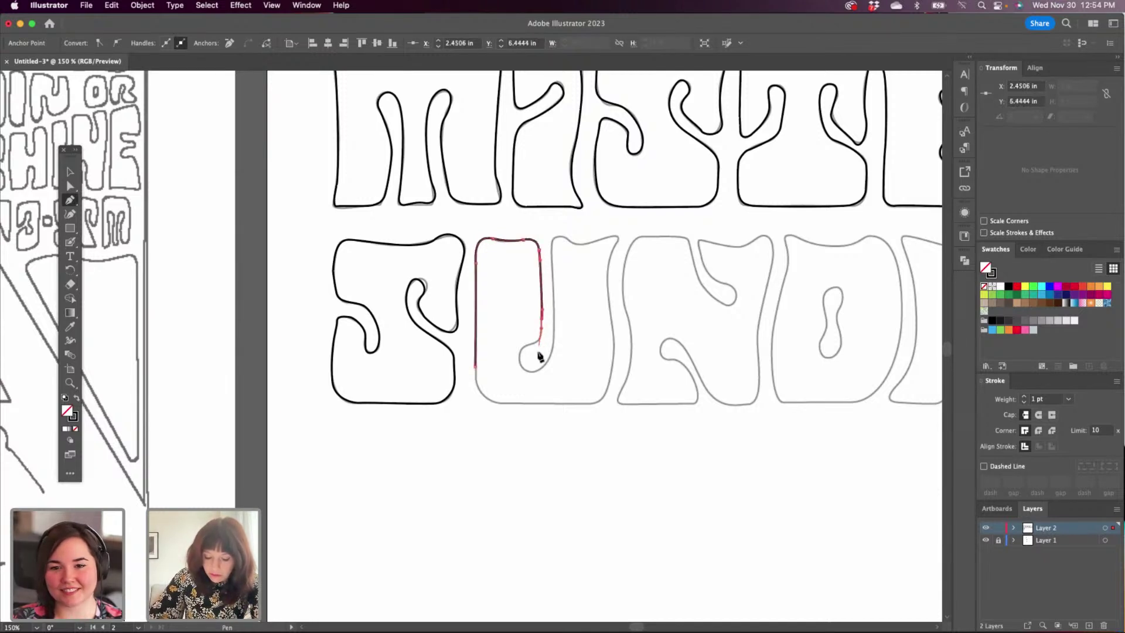
# Trace the U's inner curl, the wavy top of its right arm and the upper part of its outer right side.
pyautogui.moveTo(523, 345); pyautogui.dragTo(553, 294)
pyautogui.moveTo(551, 255); pyautogui.dragTo(603, 238)
pyautogui.click(584, 247)
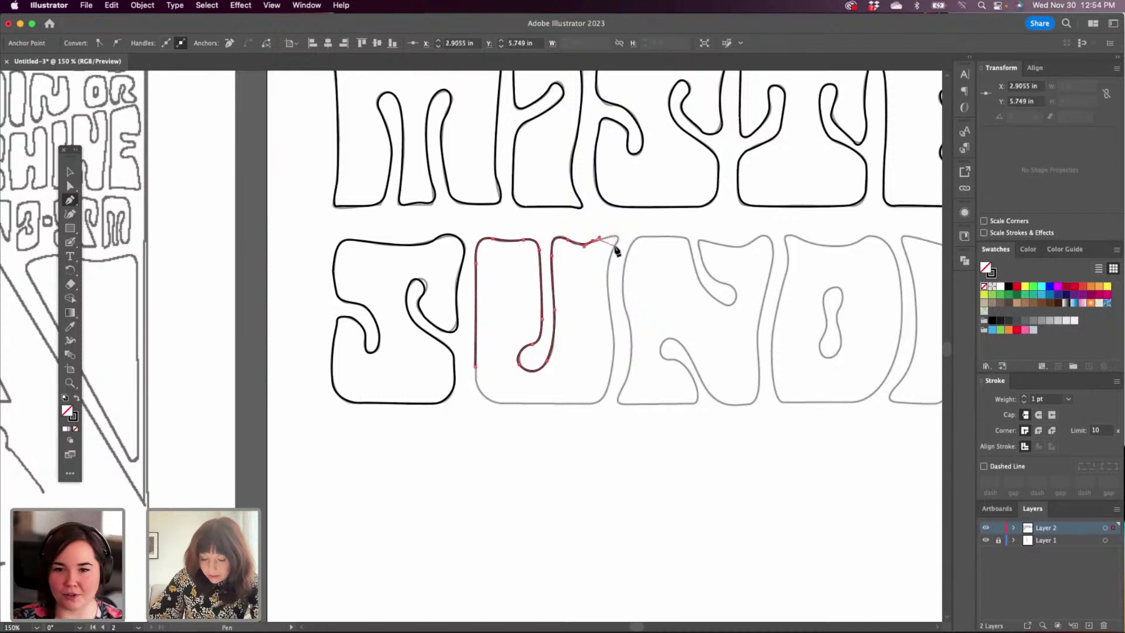
pyautogui.moveTo(614, 238); pyautogui.dragTo(609, 294)
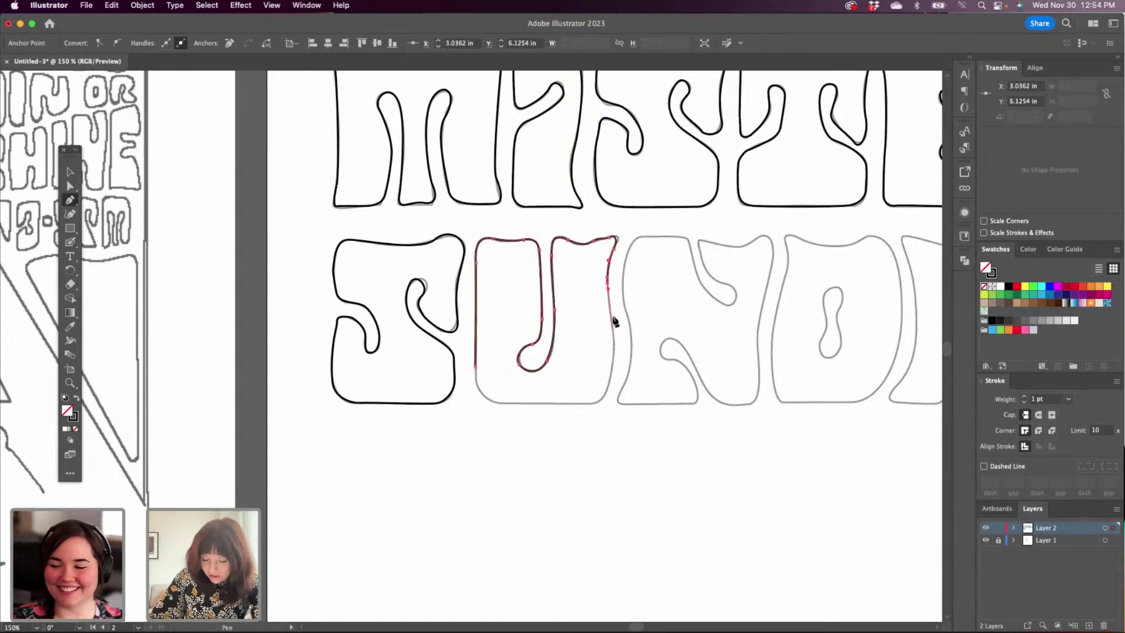
pyautogui.press('super')
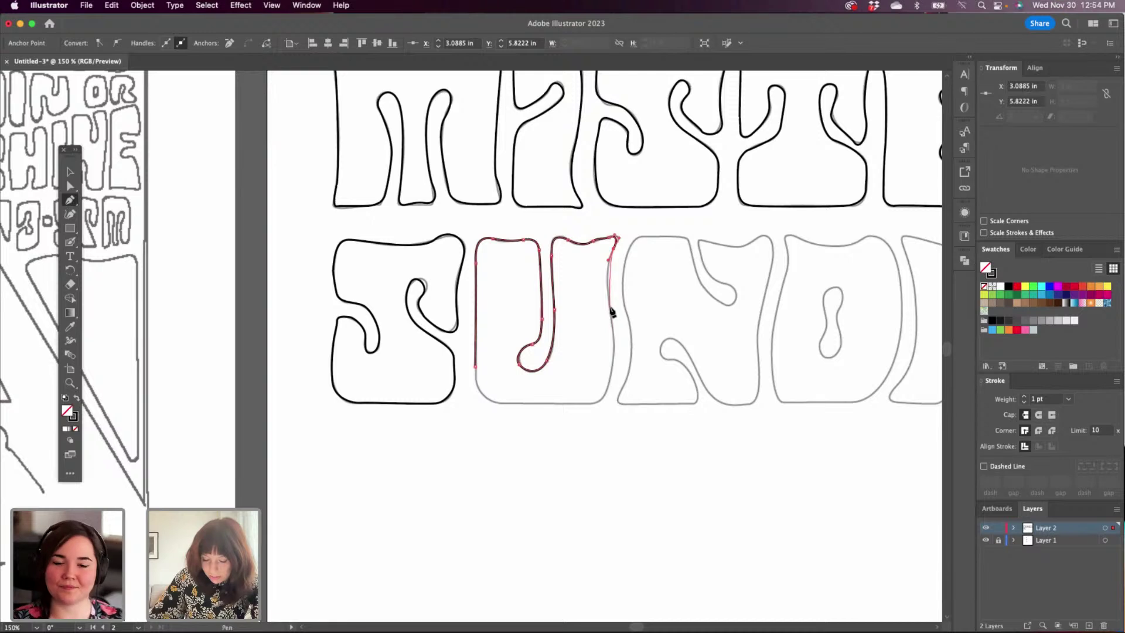
pyautogui.moveTo(610, 307); pyautogui.dragTo(614, 323)
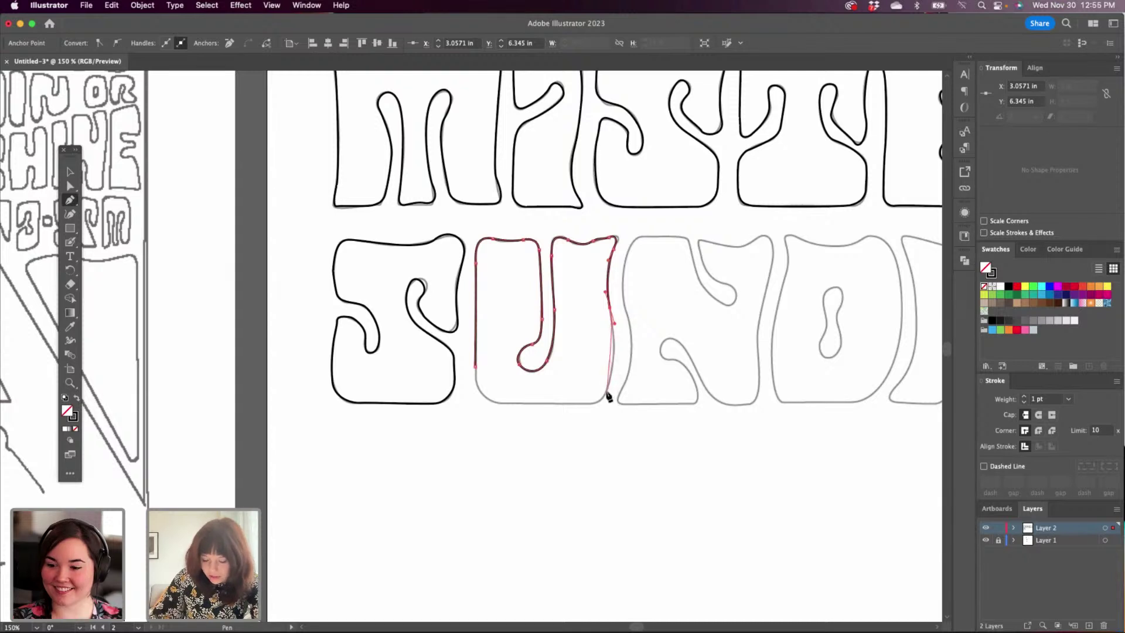
# Trace the U's rounded lower right corner, base and lower left corner, closing the path at its starting point.
pyautogui.click(605, 392)
pyautogui.press('super+z')
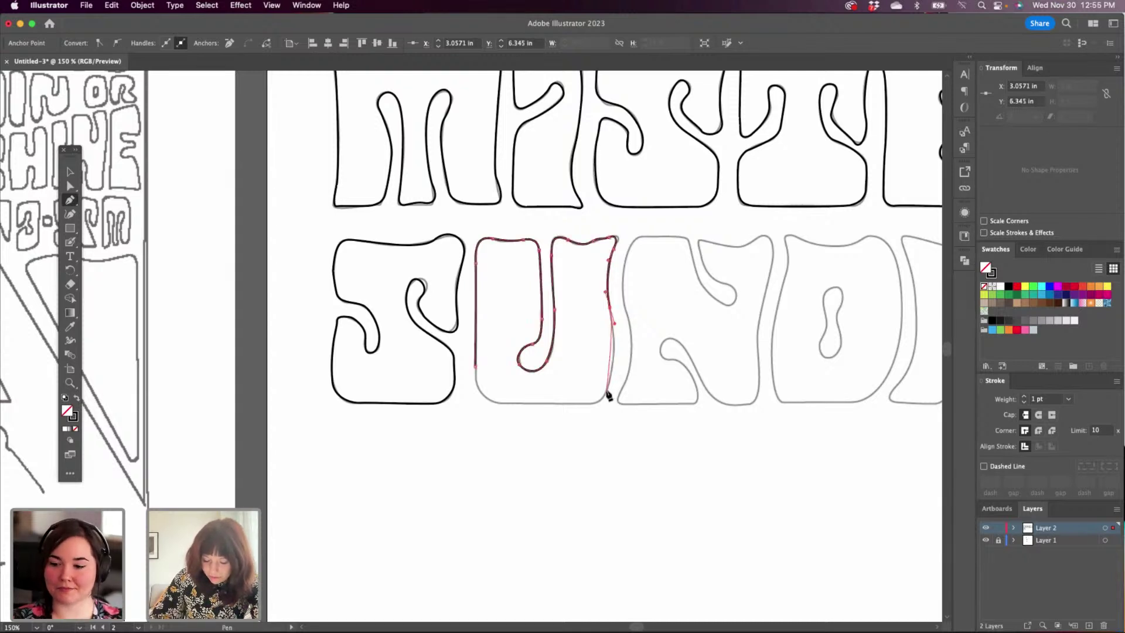
pyautogui.moveTo(608, 389); pyautogui.dragTo(582, 407)
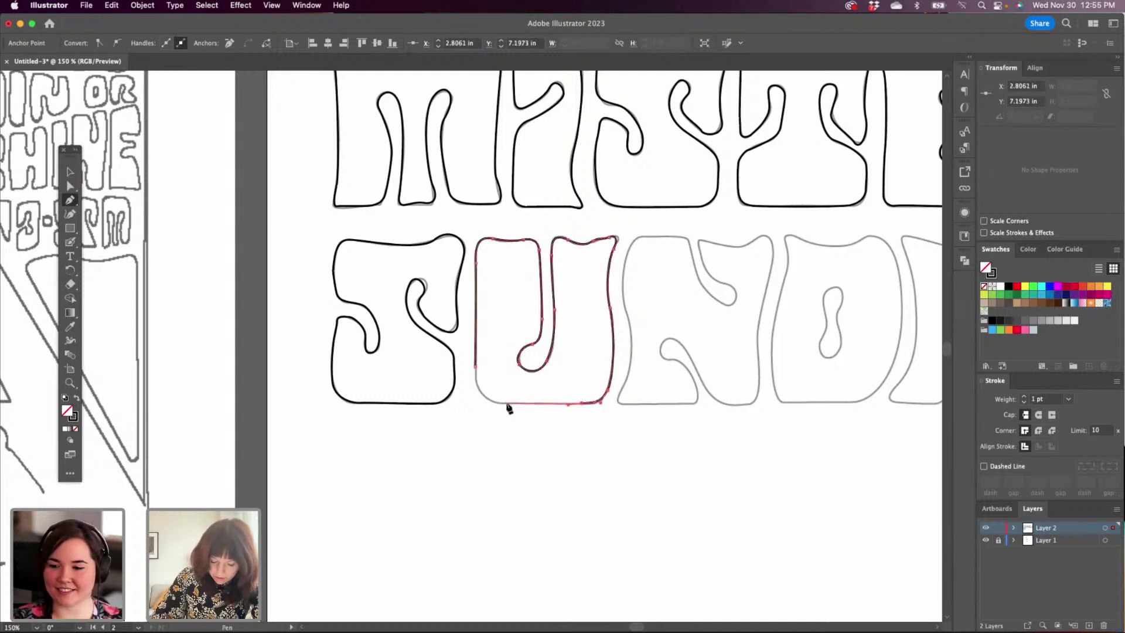
pyautogui.moveTo(507, 403); pyautogui.dragTo(474, 332)
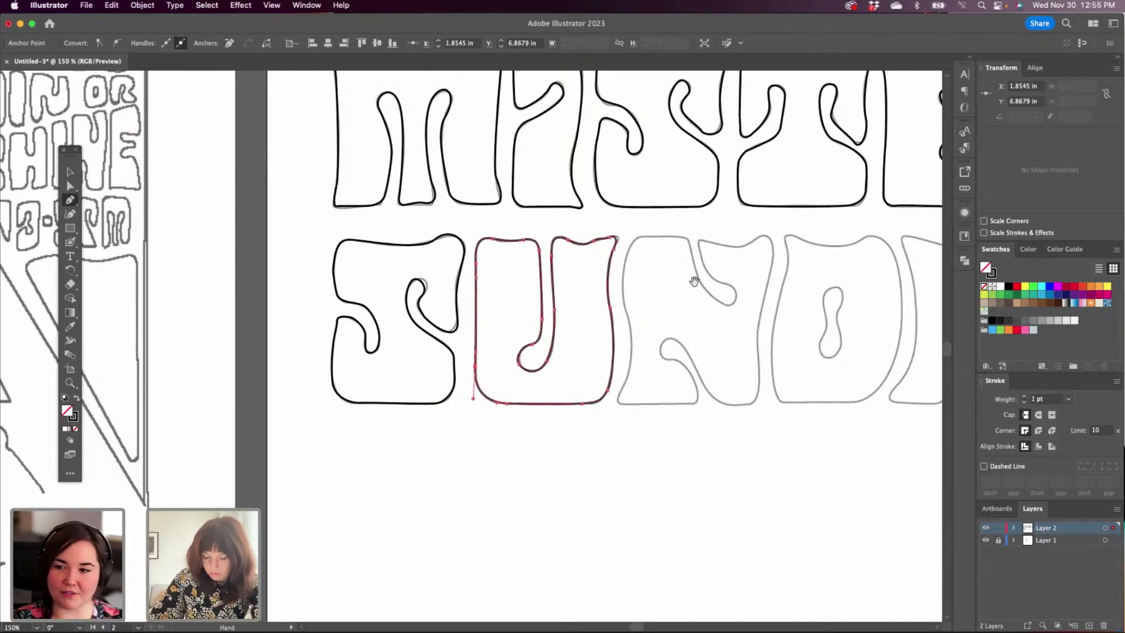
# Start the N's outline, tracing its left side, top edge, upper notch and the wavy top of its right arm.
pyautogui.moveTo(719, 343); pyautogui.dragTo(585, 332)
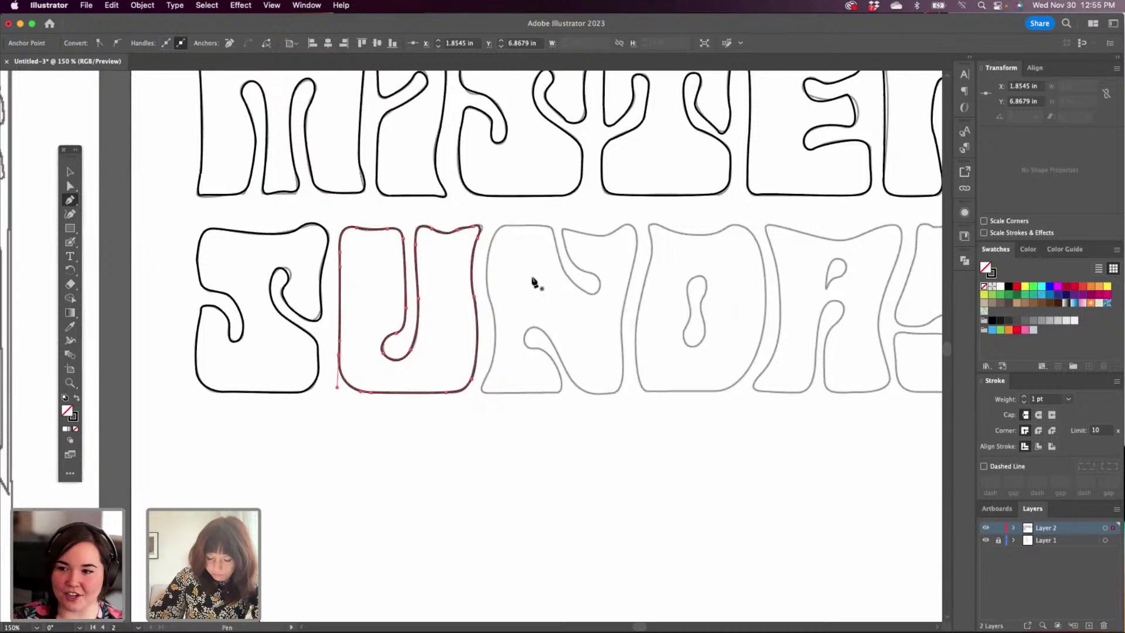
pyautogui.moveTo(486, 380); pyautogui.dragTo(487, 372)
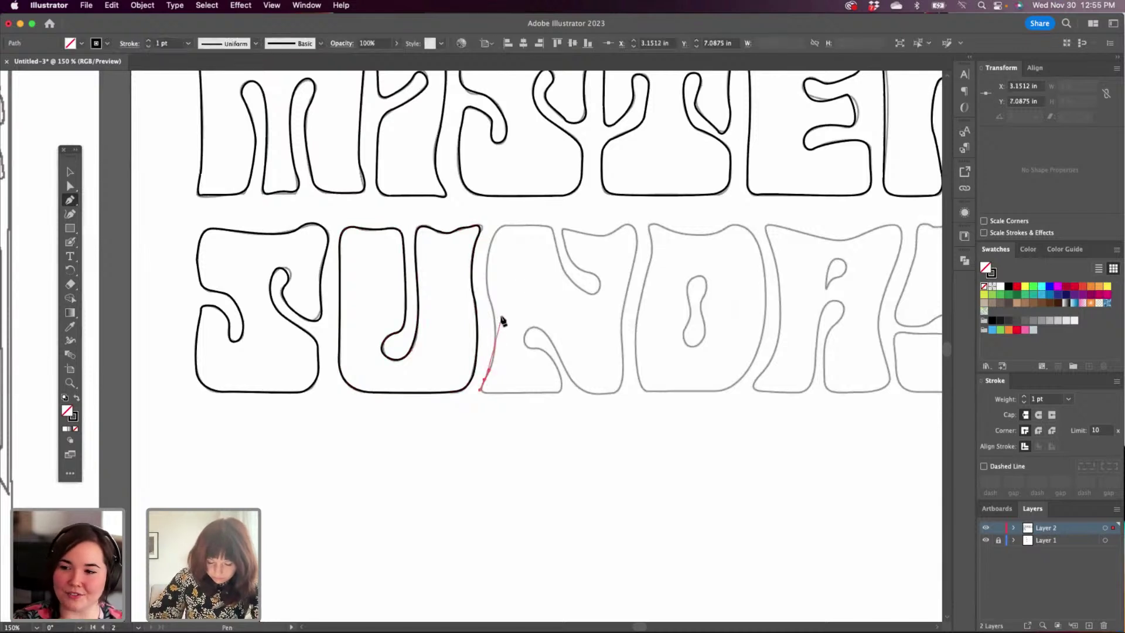
pyautogui.moveTo(492, 304); pyautogui.dragTo(543, 224)
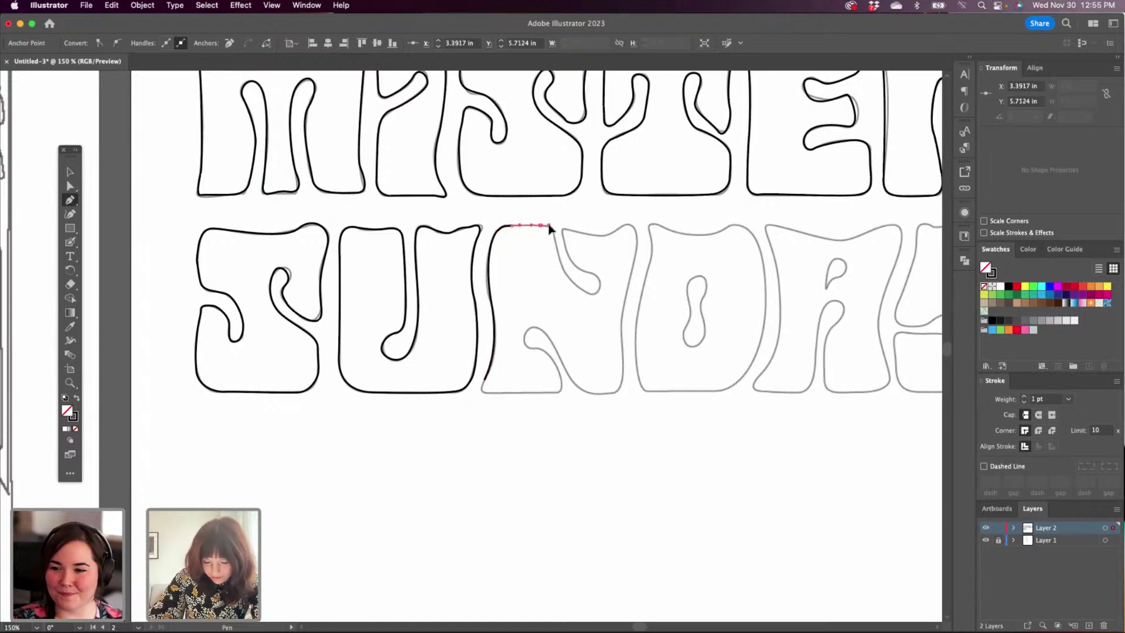
pyautogui.click(554, 237)
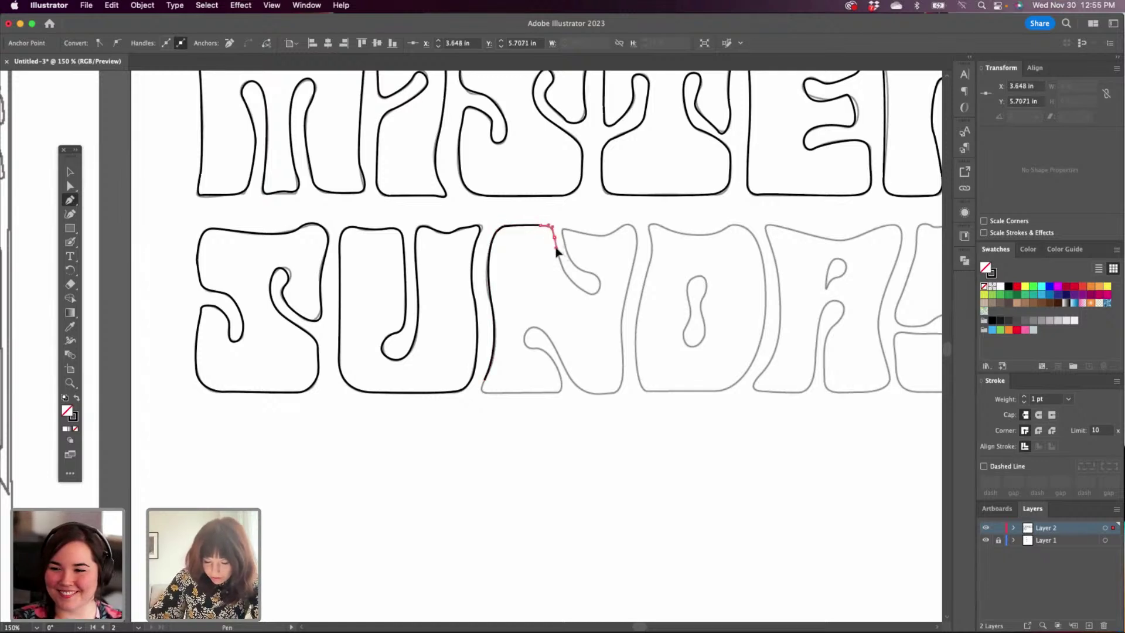
pyautogui.click(556, 248)
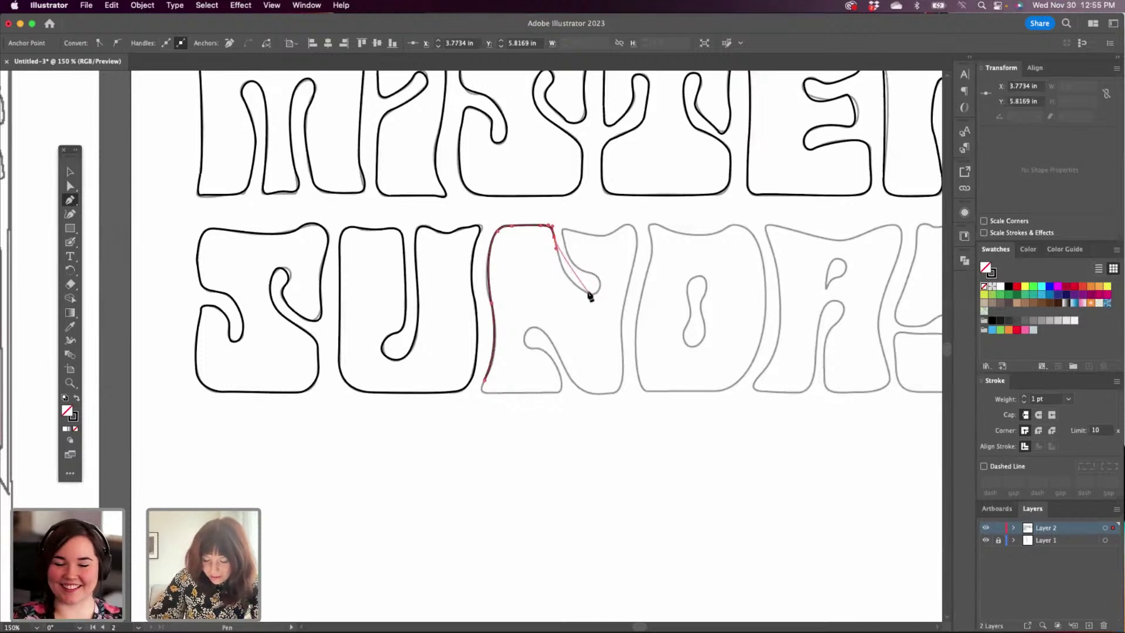
pyautogui.moveTo(588, 291); pyautogui.dragTo(638, 251)
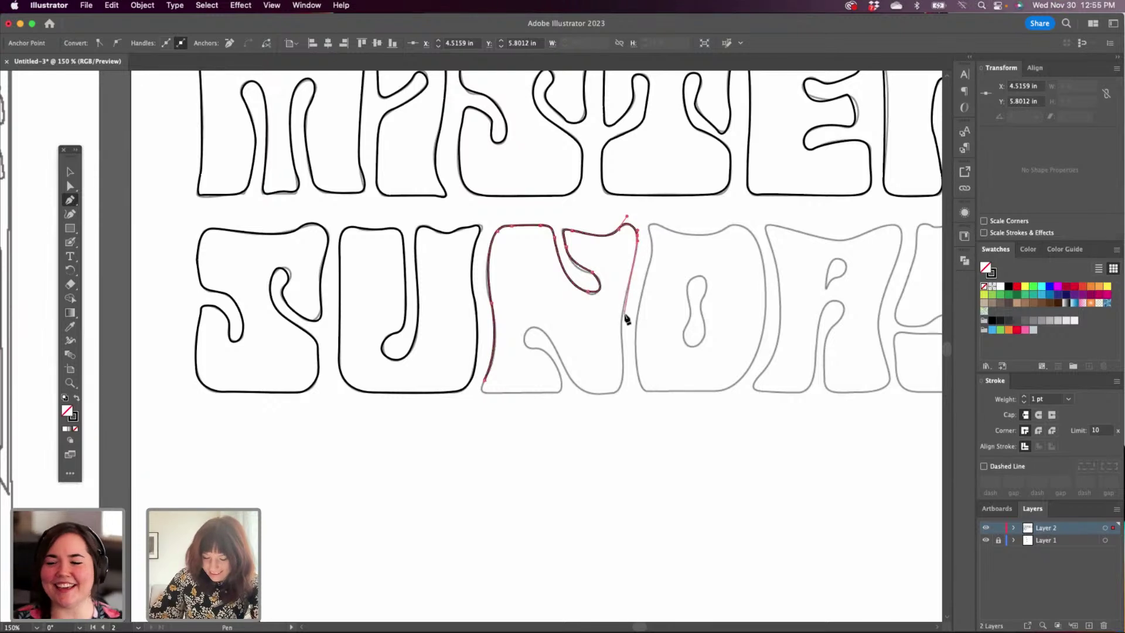
# Trace the N's right side, rounded lower right base and diagonal edge up to the top of the lower notch.
pyautogui.moveTo(622, 309); pyautogui.dragTo(620, 323)
pyautogui.press('super+z')
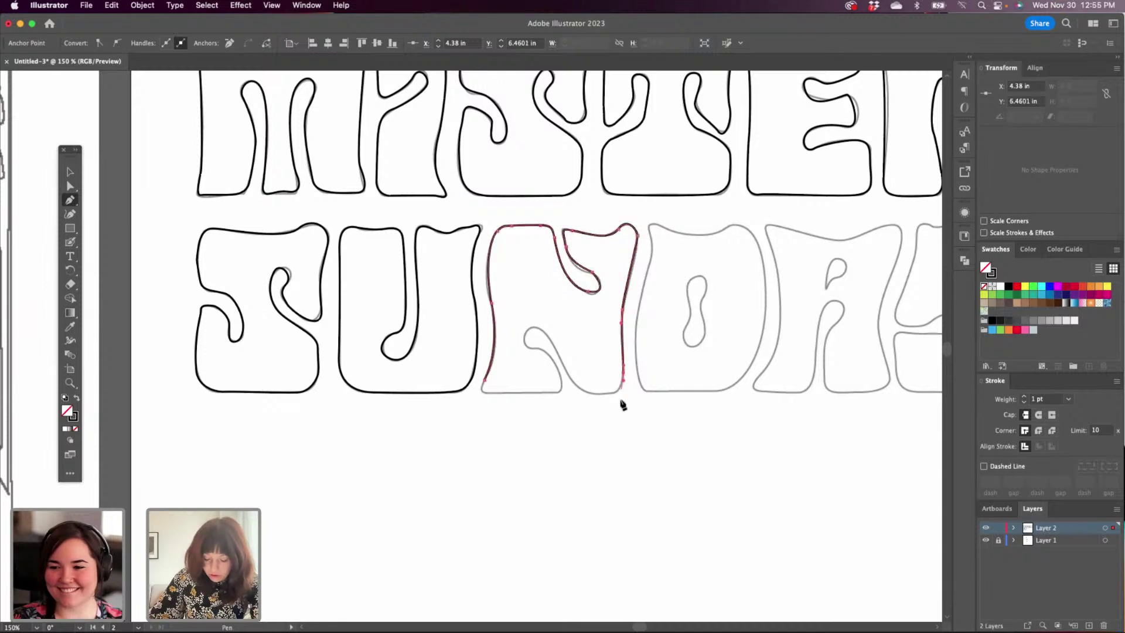
pyautogui.moveTo(622, 376); pyautogui.dragTo(594, 393)
pyautogui.moveTo(560, 357); pyautogui.dragTo(546, 326)
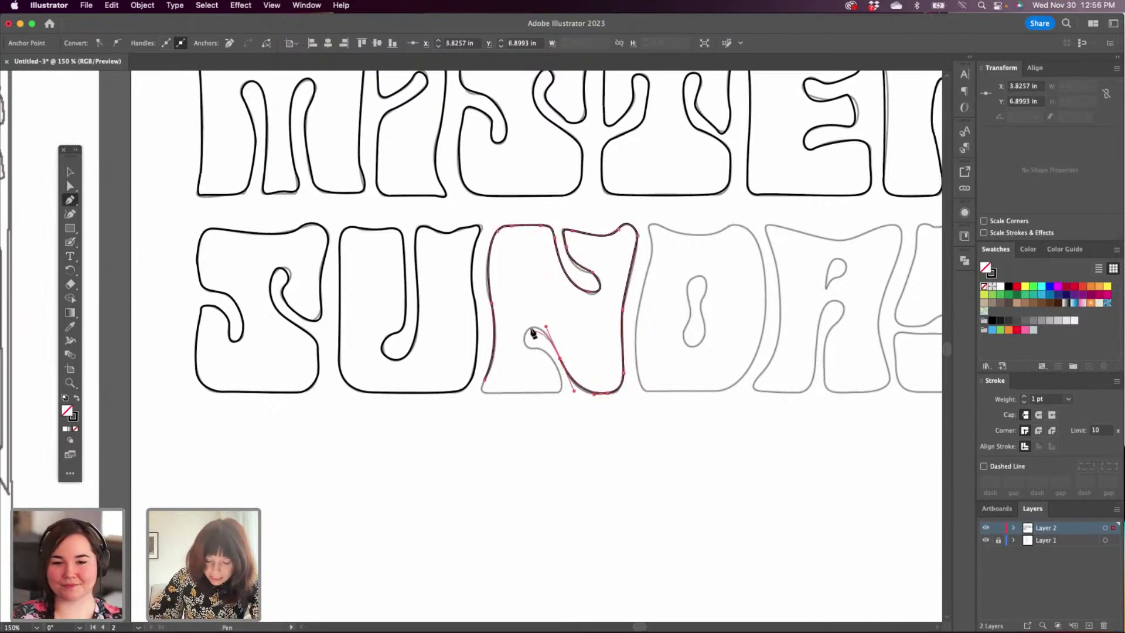
pyautogui.click(534, 329)
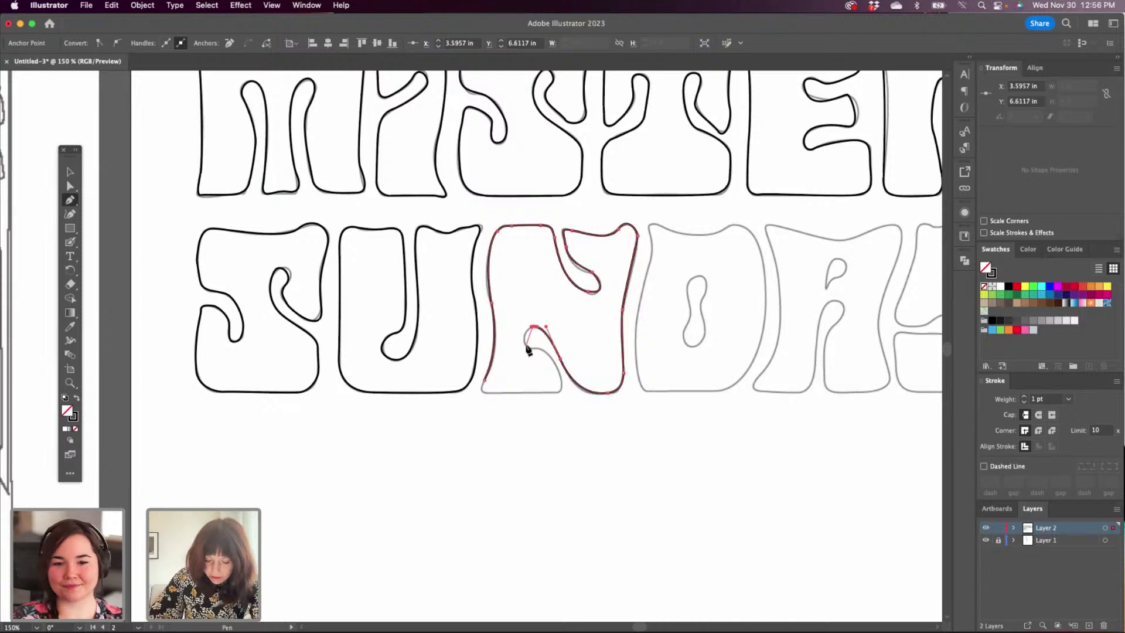
pyautogui.click(532, 348)
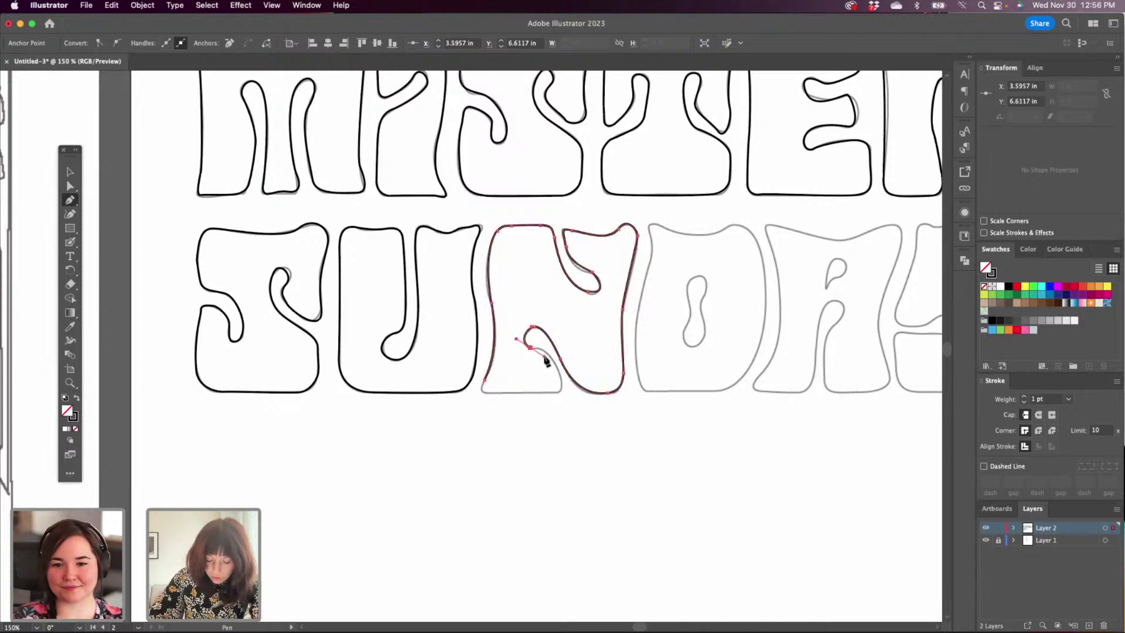
pyautogui.click(549, 356)
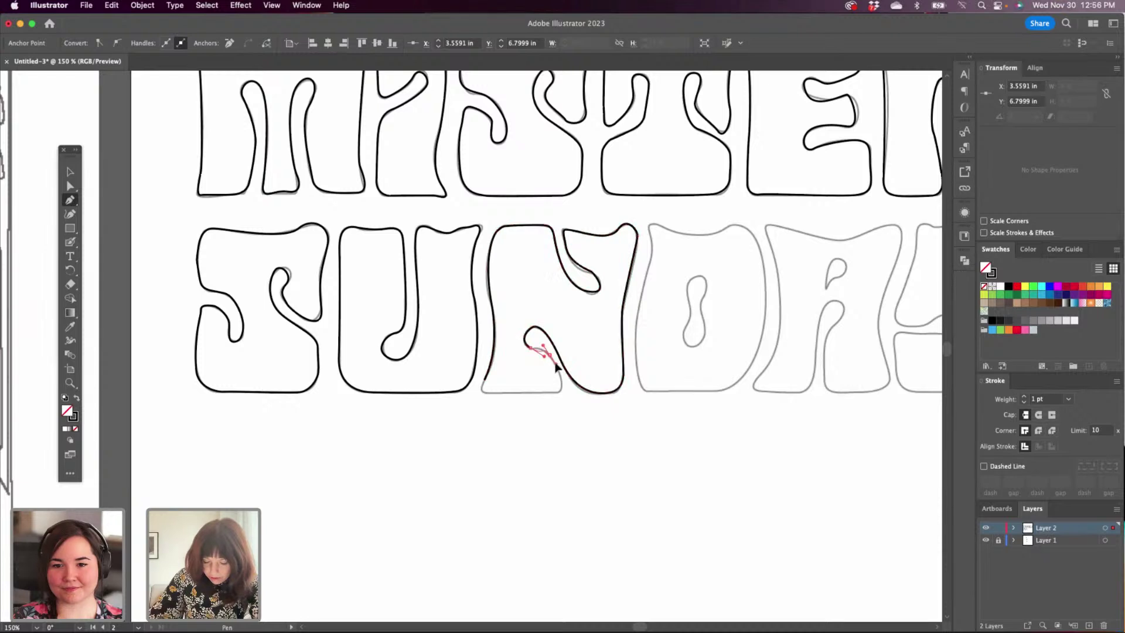
pyautogui.press('super+z')
pyautogui.press('super+z')
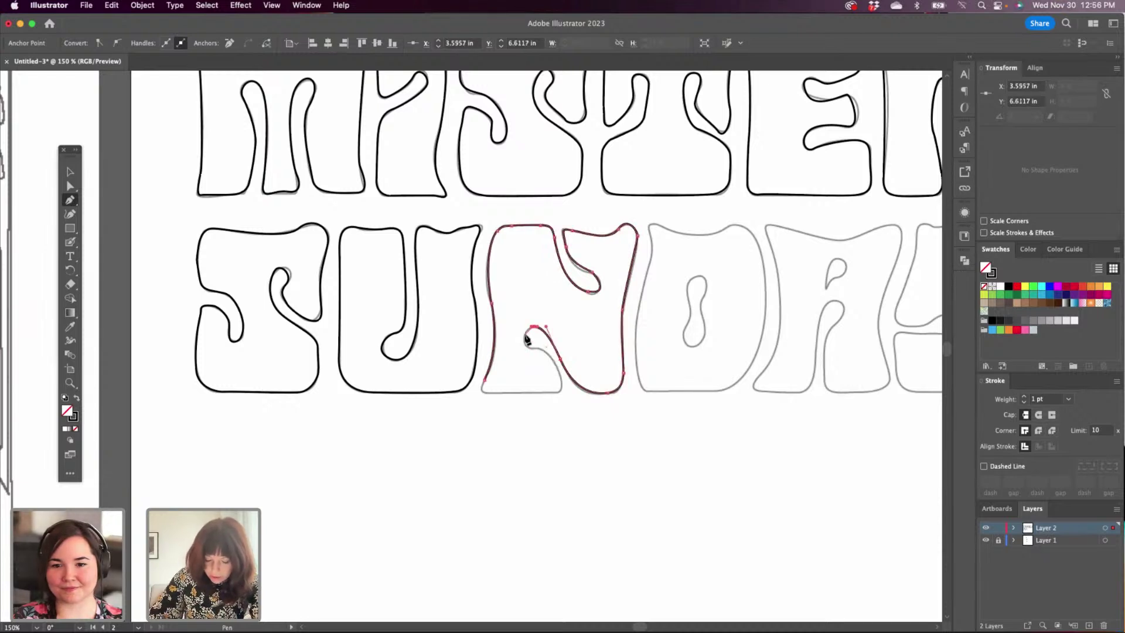
# Trace the N's lower notch, inner leg edge and flat lower left foot, closing the path at its starting point.
pyautogui.moveTo(524, 335); pyautogui.dragTo(539, 394)
pyautogui.press('super+z')
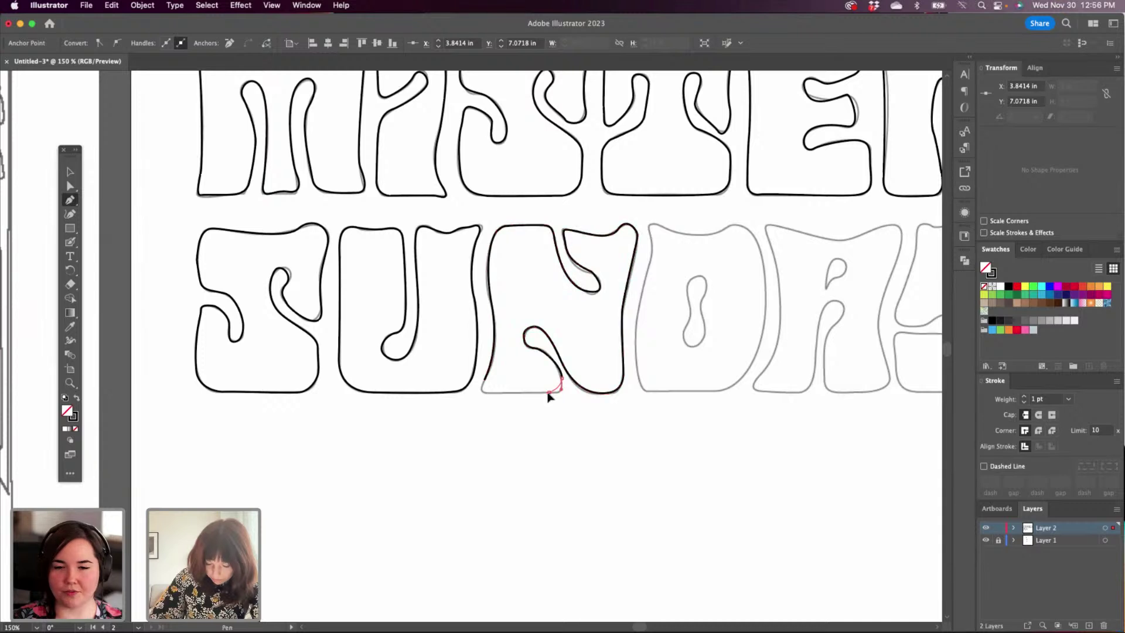
pyautogui.click(493, 391)
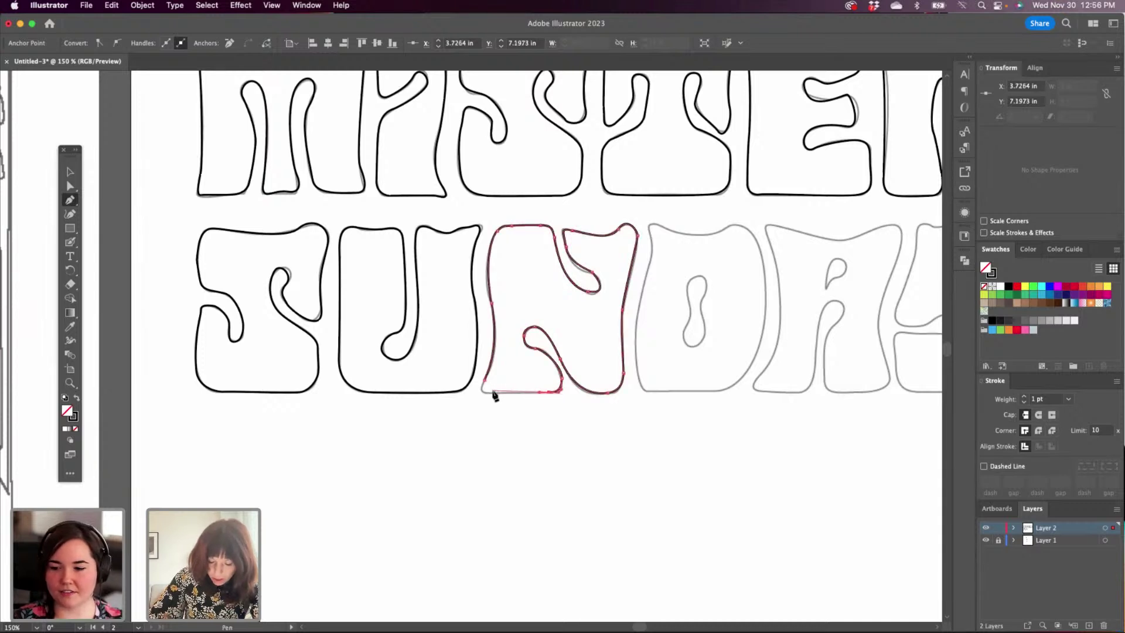
pyautogui.click(485, 385)
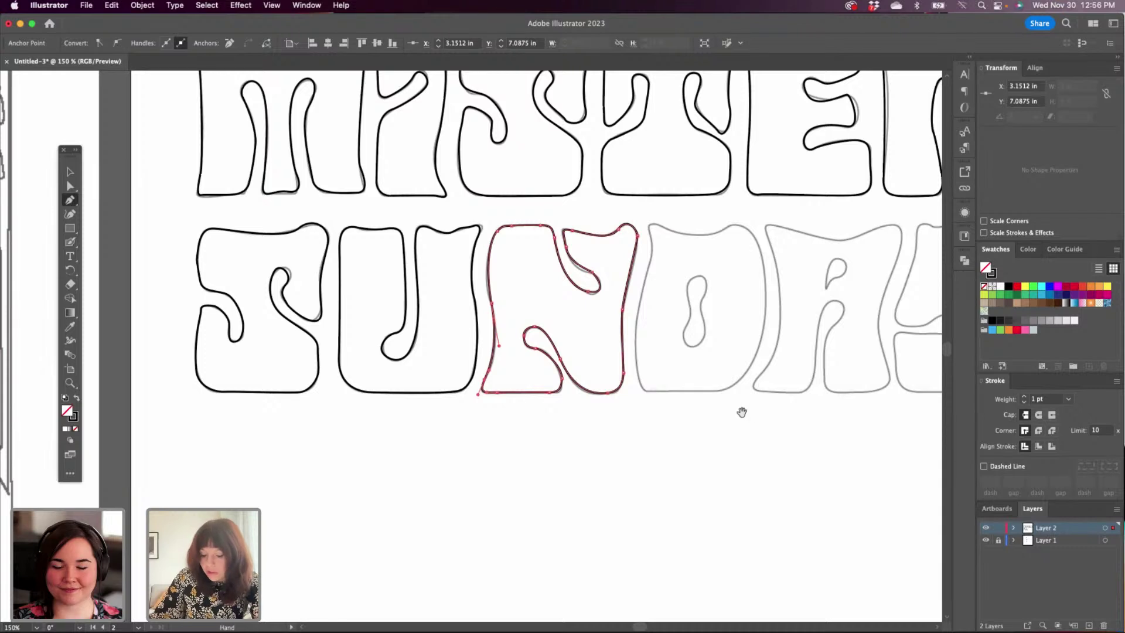
# Start the D's outer outline with the Pen tool, tracing its left side, wavy top edge and upper right shoulder.
pyautogui.moveTo(741, 409); pyautogui.dragTo(573, 457)
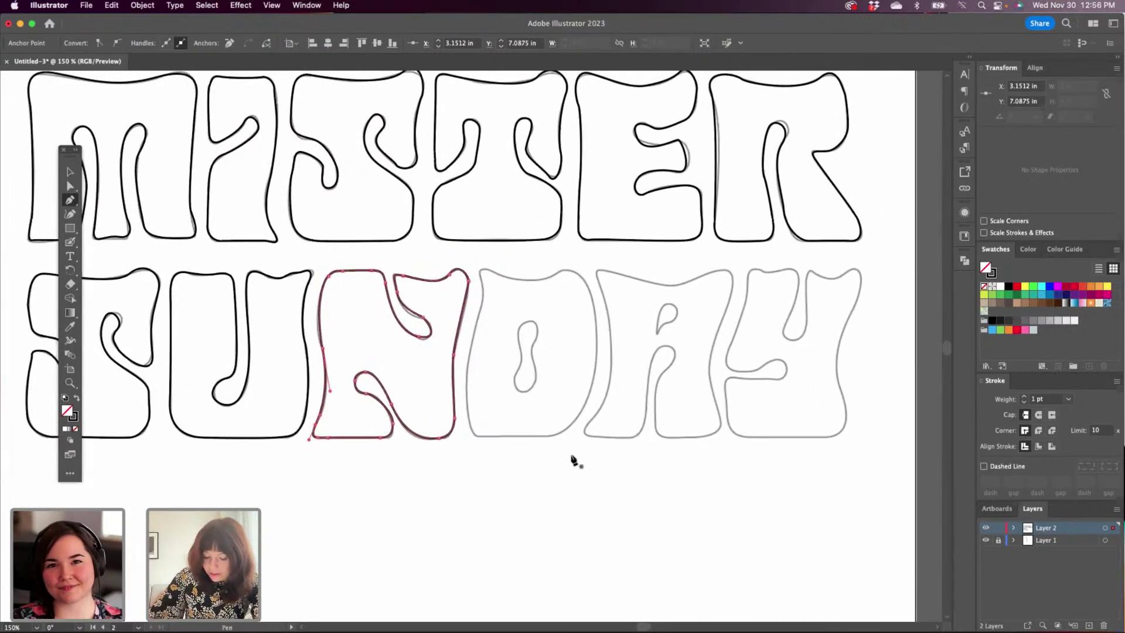
pyautogui.keyDown('super'); pyautogui.click(468, 419); pyautogui.keyUp('super')
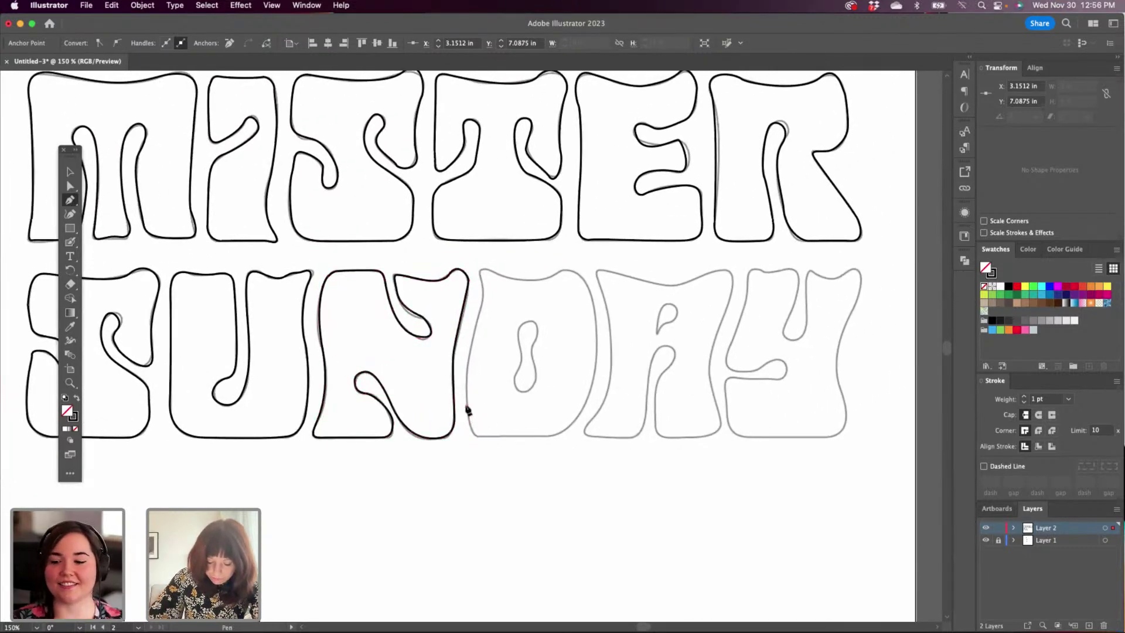
pyautogui.moveTo(469, 423); pyautogui.dragTo(466, 404)
pyautogui.moveTo(475, 330); pyautogui.dragTo(574, 257)
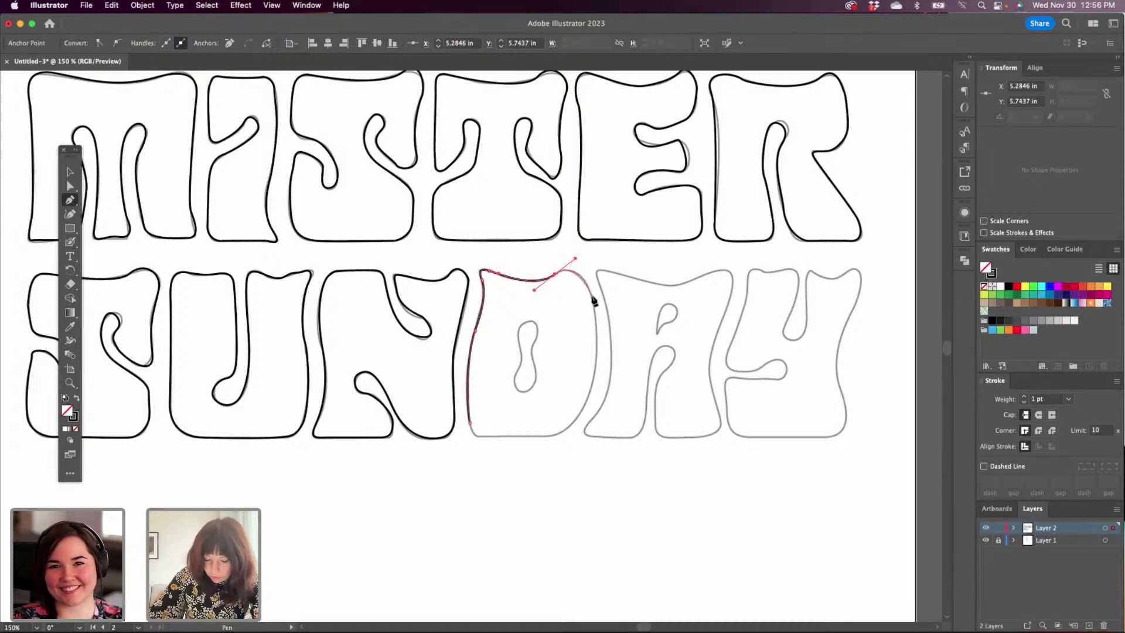
pyautogui.click(590, 295)
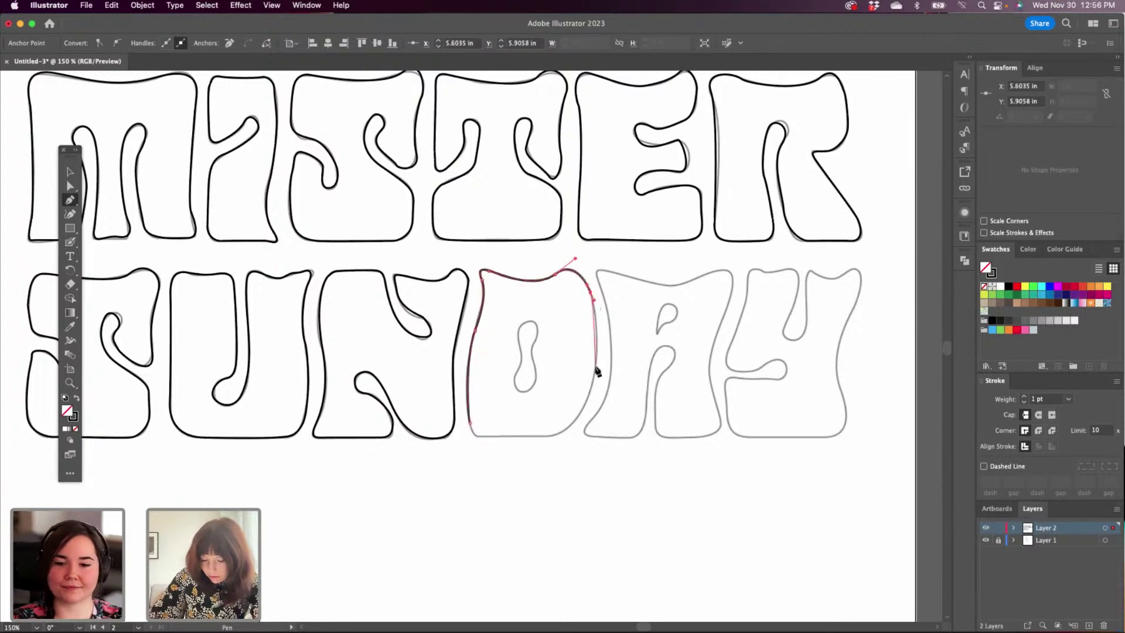
# Trace the D's lower right curve, base and lower left corner, closing the outer path at its starting point.
pyautogui.moveTo(589, 391); pyautogui.dragTo(530, 440)
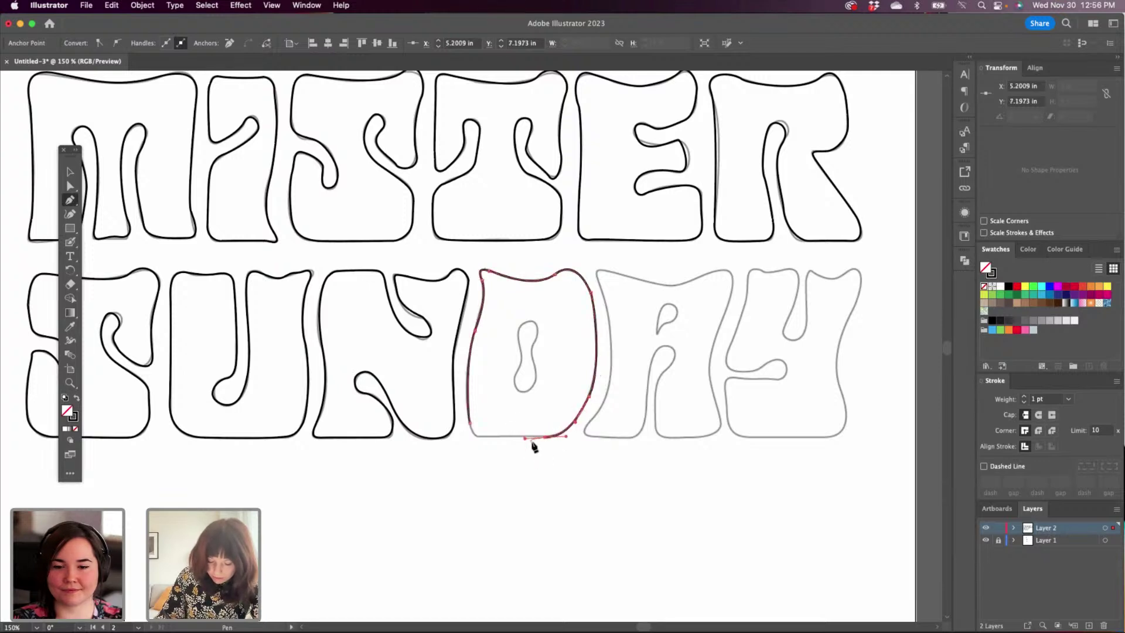
pyautogui.click(484, 437)
pyautogui.moveTo(476, 436); pyautogui.dragTo(467, 409)
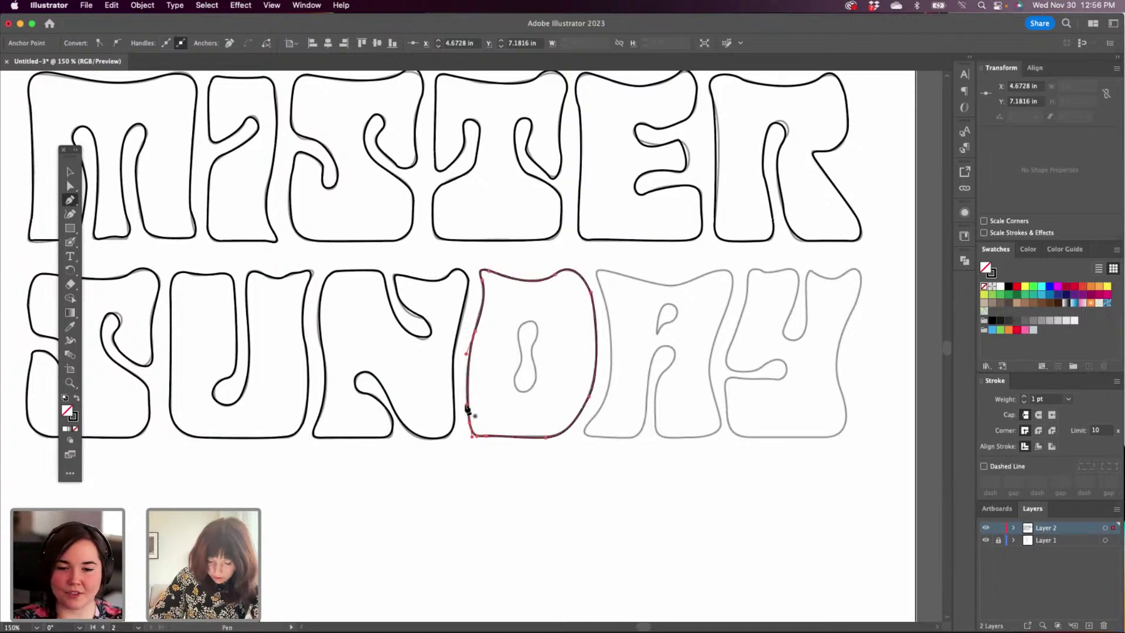
# Trace the narrow-waisted counter inside the D as a separate closed path.
pyautogui.moveTo(521, 353)
pyautogui.mouseDown()
pyautogui.moveTo(525, 321)
pyautogui.moveTo(537, 331)
pyautogui.moveTo(536, 369)
pyautogui.moveTo(524, 391)
pyautogui.moveTo(515, 374)
pyautogui.mouseUp()
pyautogui.press('super+z')
pyautogui.click(521, 361)
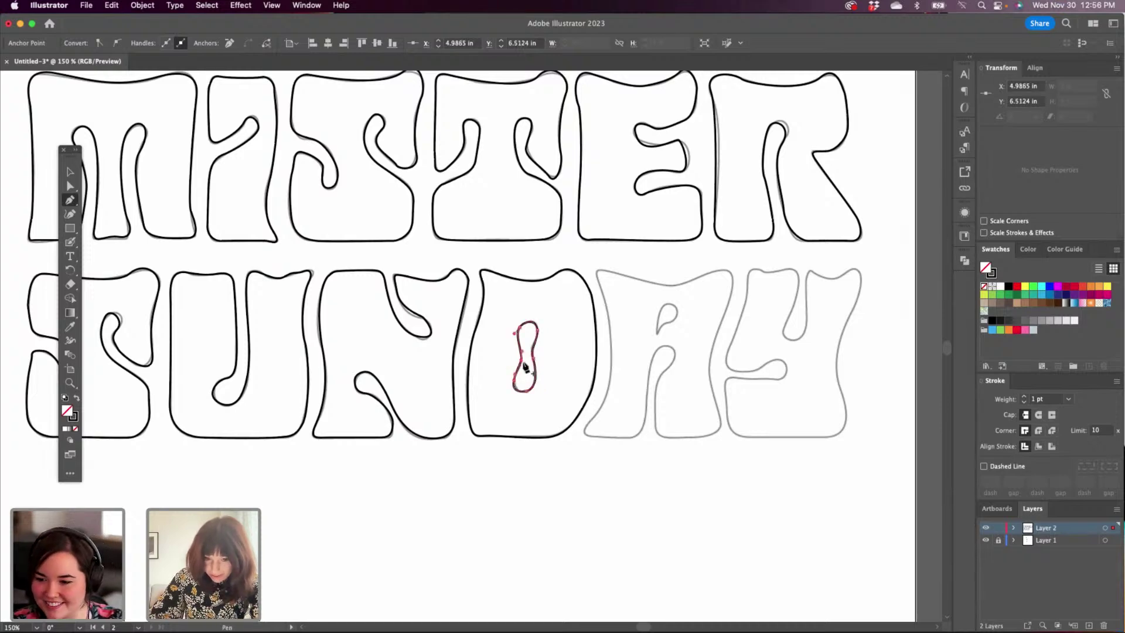
# Start the A's outline, tracing its left side, upper left corner, dipped top edge and upper right corner.
pyautogui.press('space')
pyautogui.moveTo(668, 406); pyautogui.dragTo(555, 377)
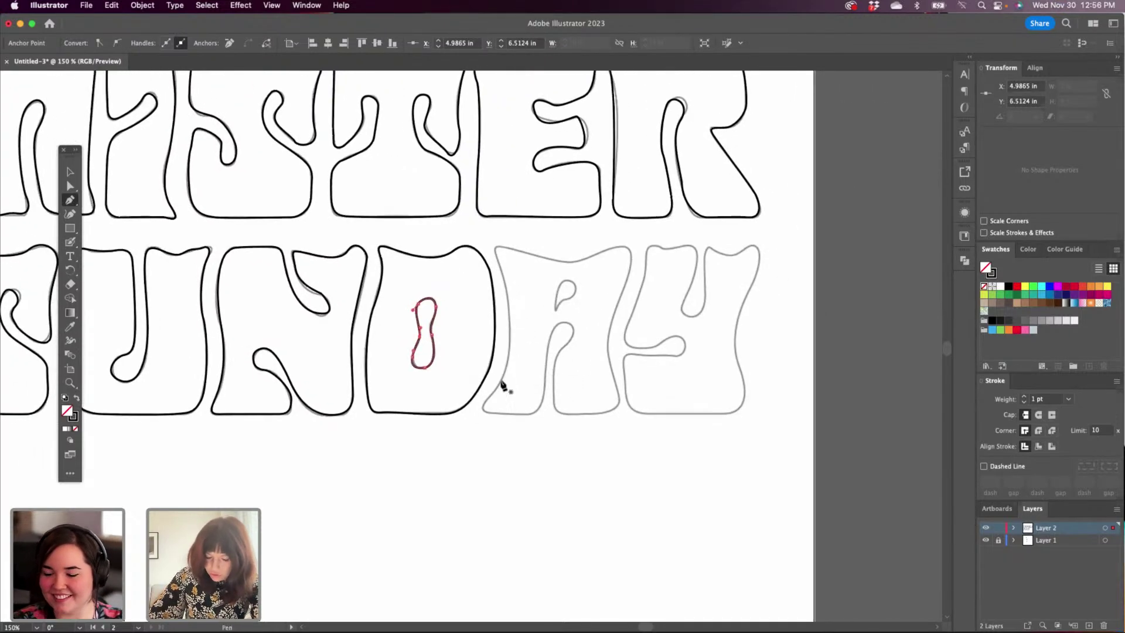
pyautogui.moveTo(488, 399); pyautogui.dragTo(496, 389)
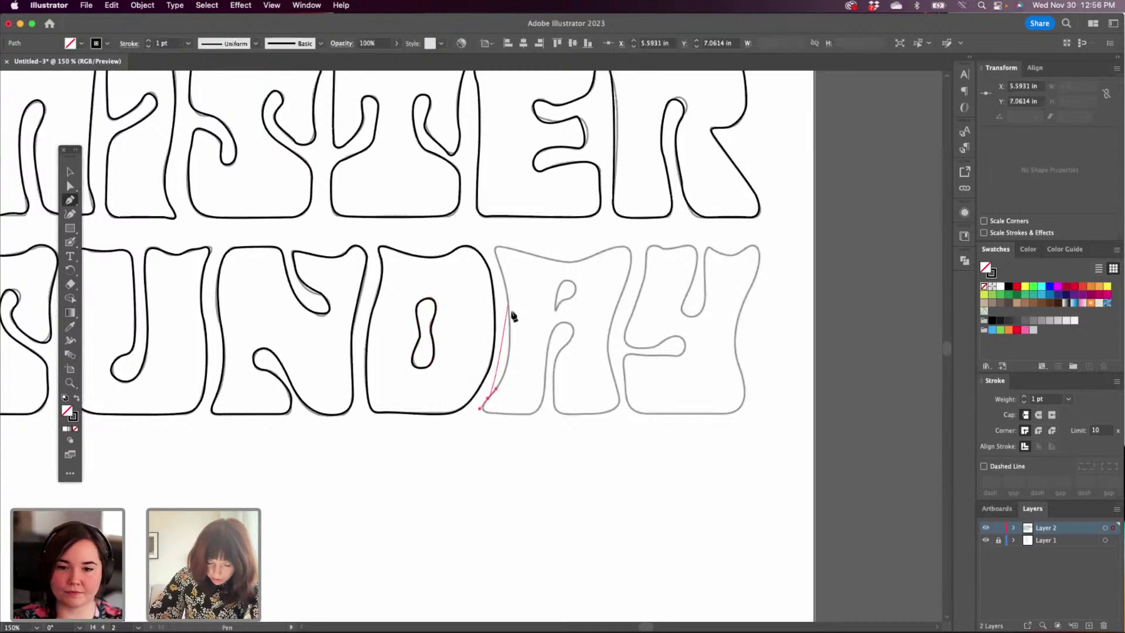
pyautogui.moveTo(510, 331); pyautogui.dragTo(508, 296)
pyautogui.moveTo(495, 250); pyautogui.dragTo(632, 249)
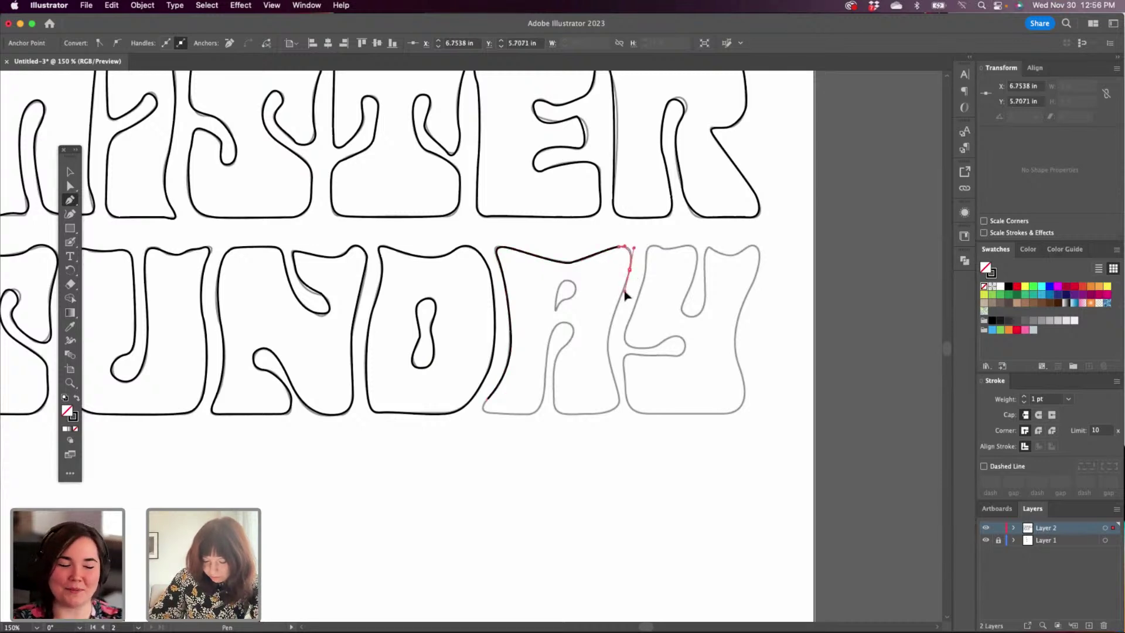
# Trace the A's right side down to the foot, its rounded lower right corner and the right leg's base.
pyautogui.moveTo(624, 291); pyautogui.dragTo(624, 291)
pyautogui.moveTo(608, 336); pyautogui.dragTo(609, 347)
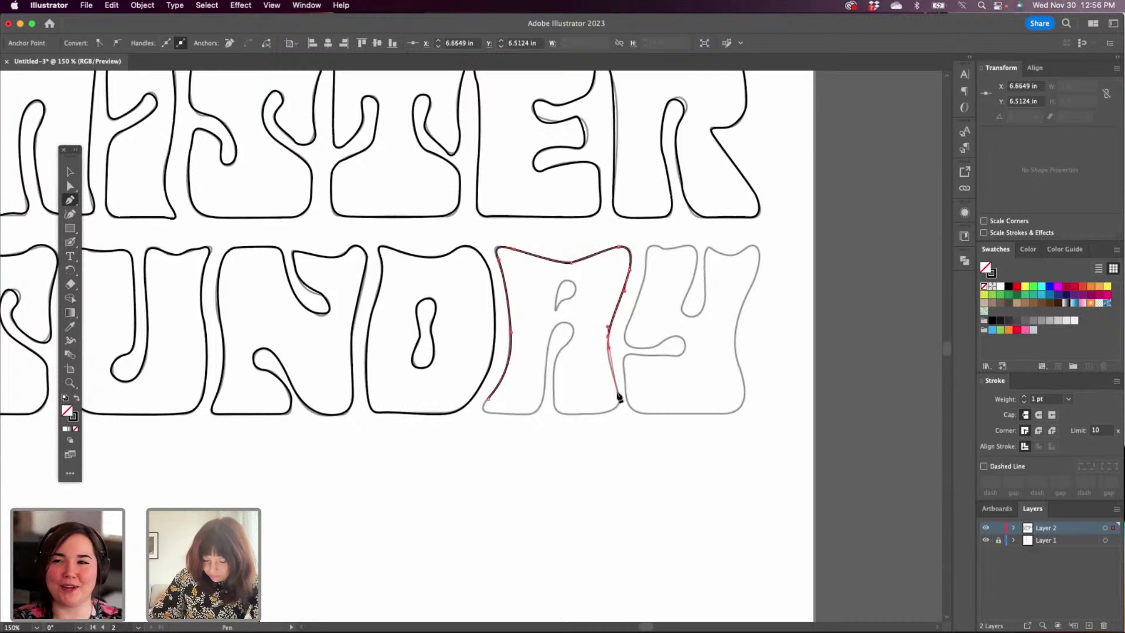
pyautogui.click(618, 398)
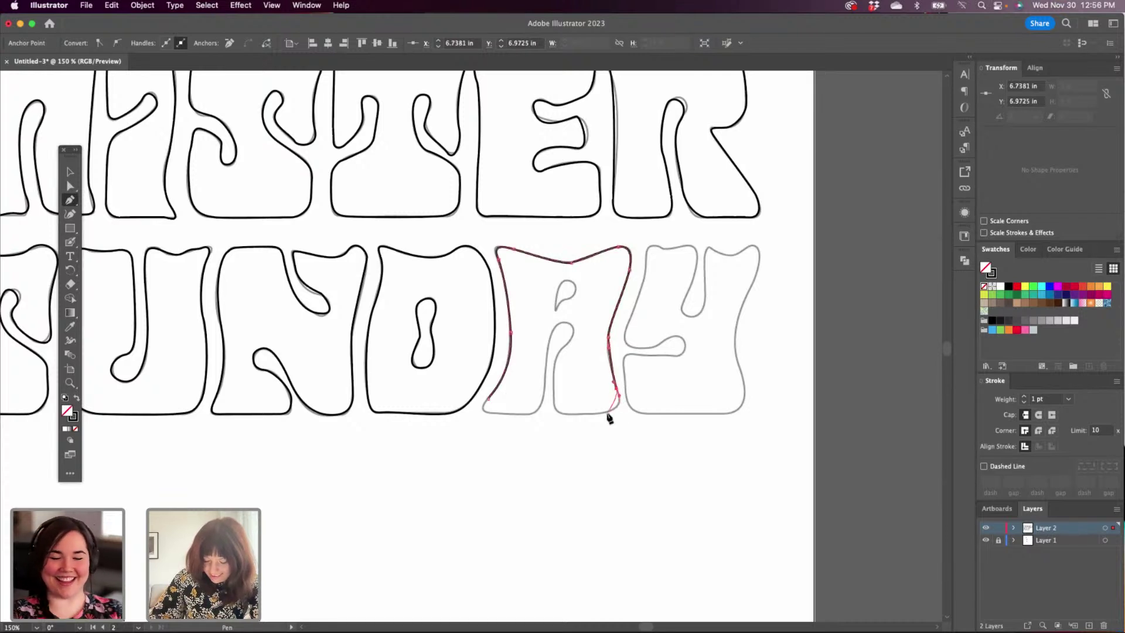
pyautogui.moveTo(608, 413); pyautogui.dragTo(560, 413)
pyautogui.press('super+z')
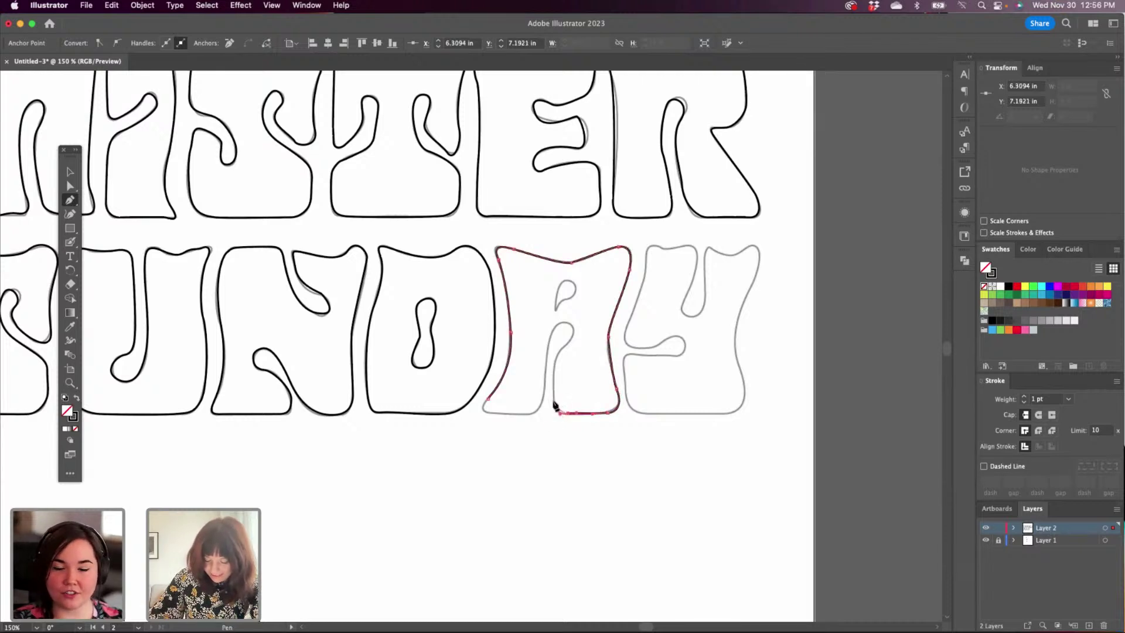
# Trace the right leg's inner edge and the rounded top of the opening between the A's legs.
pyautogui.click(554, 391)
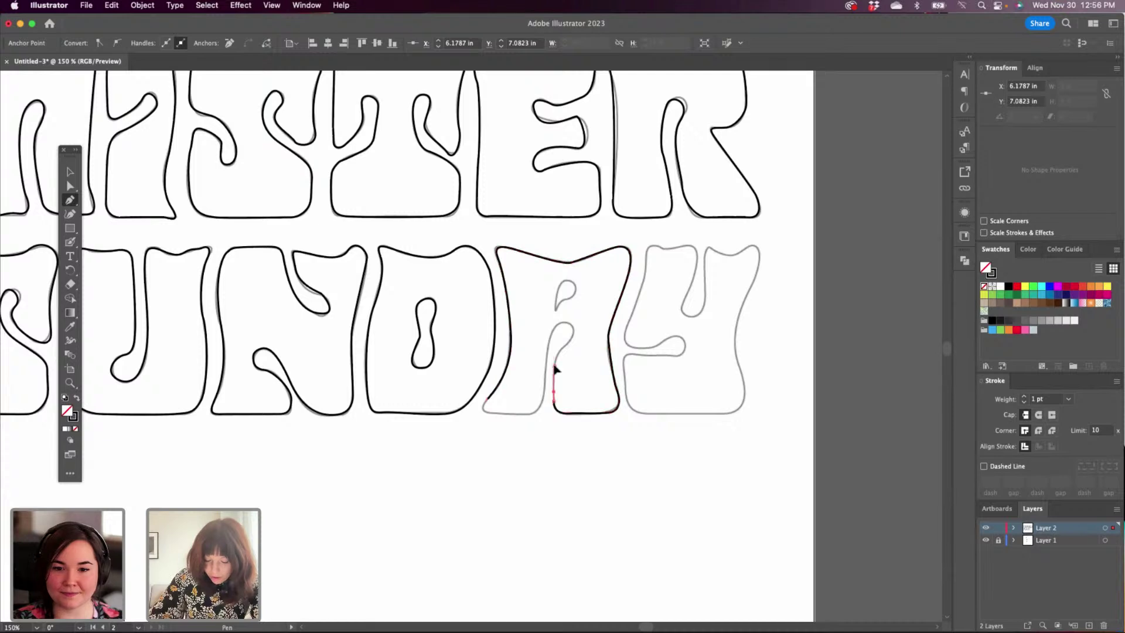
pyautogui.click(554, 366)
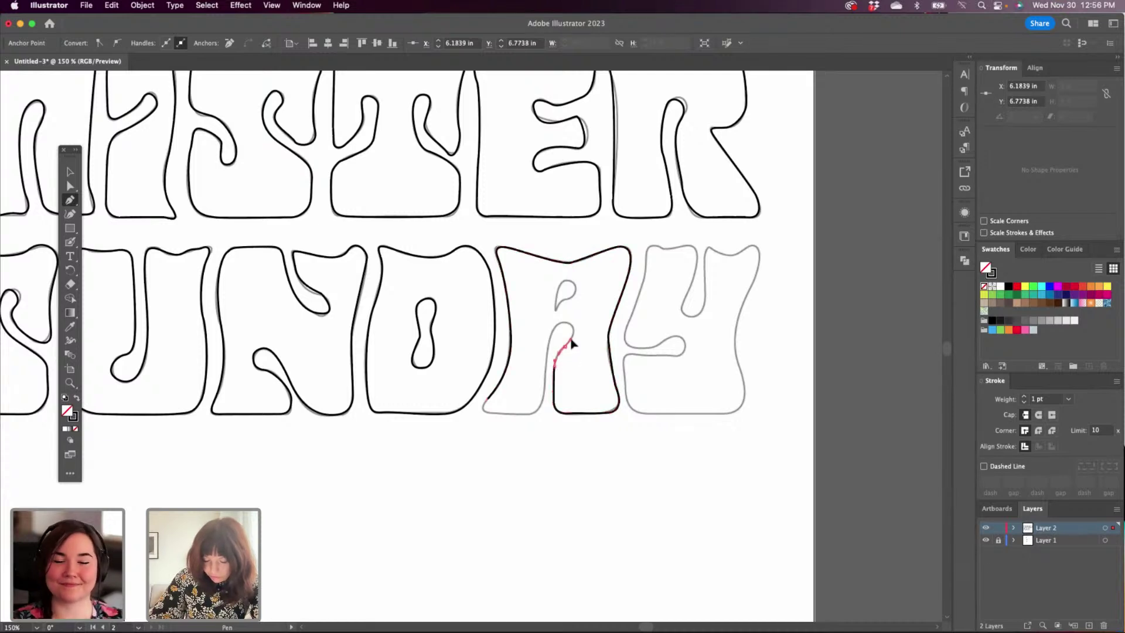
pyautogui.click(572, 325)
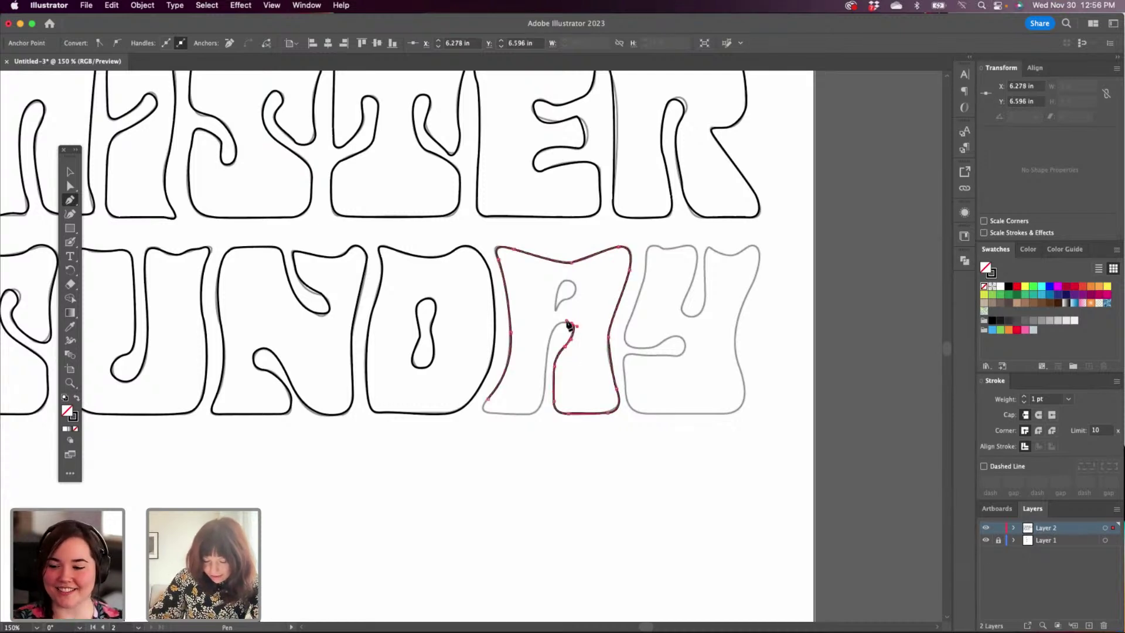
pyautogui.moveTo(553, 331); pyautogui.dragTo(549, 342)
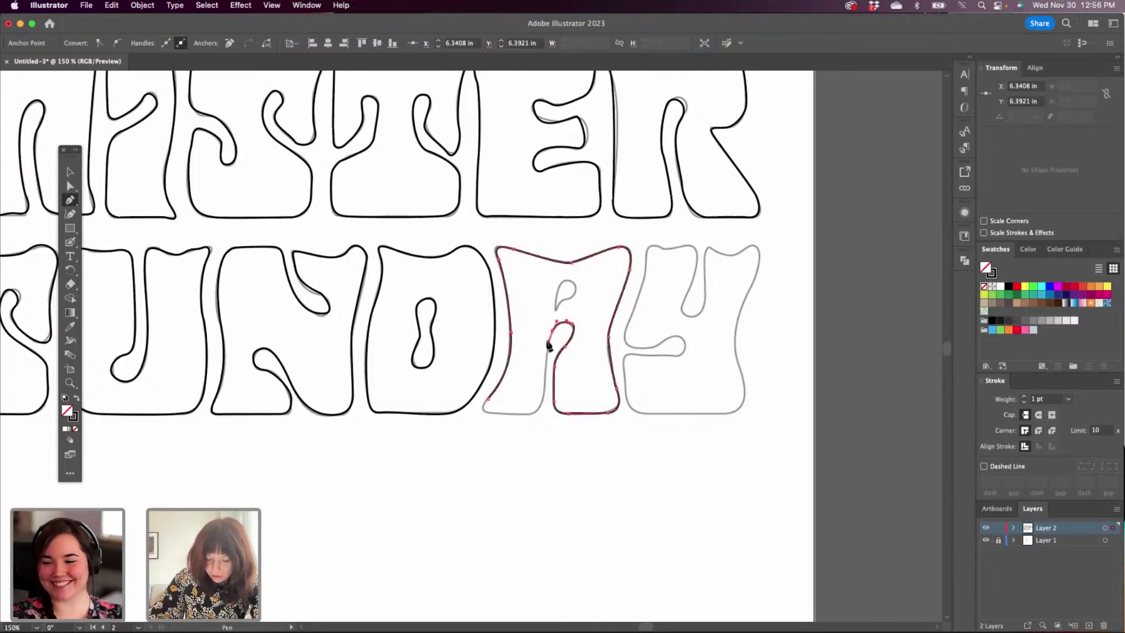
# Trace the A's left leg along its inner edge, base and lower left corner, closing the path at its starting point.
pyautogui.moveTo(544, 381); pyautogui.dragTo(511, 416)
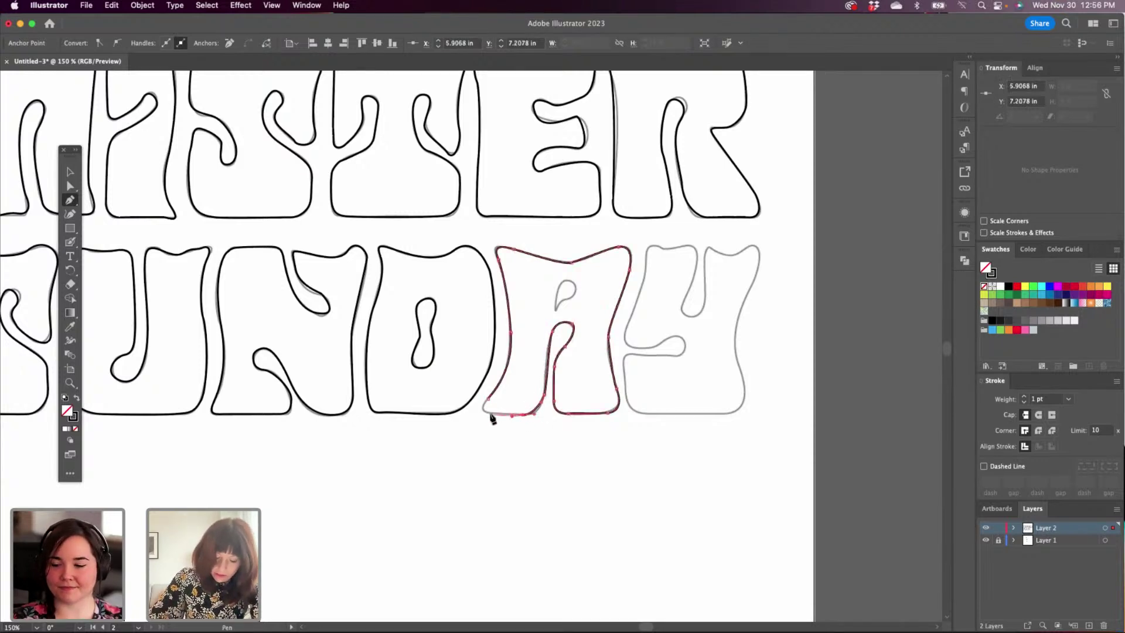
pyautogui.click(492, 417)
pyautogui.moveTo(487, 399); pyautogui.dragTo(495, 393)
pyautogui.click(497, 392)
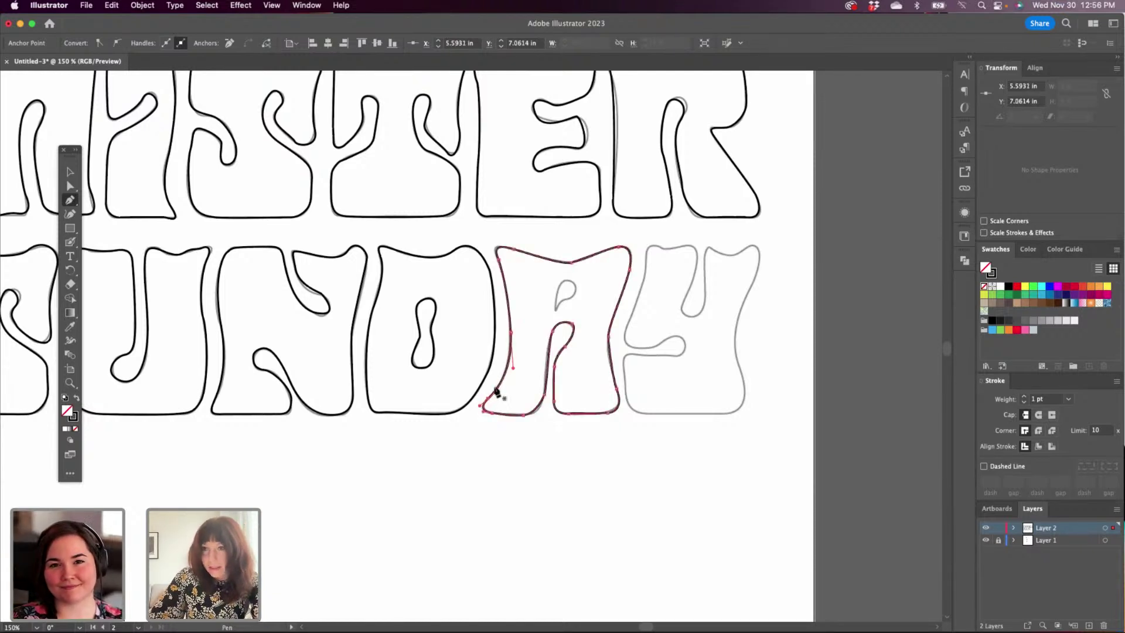
# Start the Y's outline, tracing its lower left side, the rounded notch on the left and the edge above it.
pyautogui.hscroll(4, 688, 434)
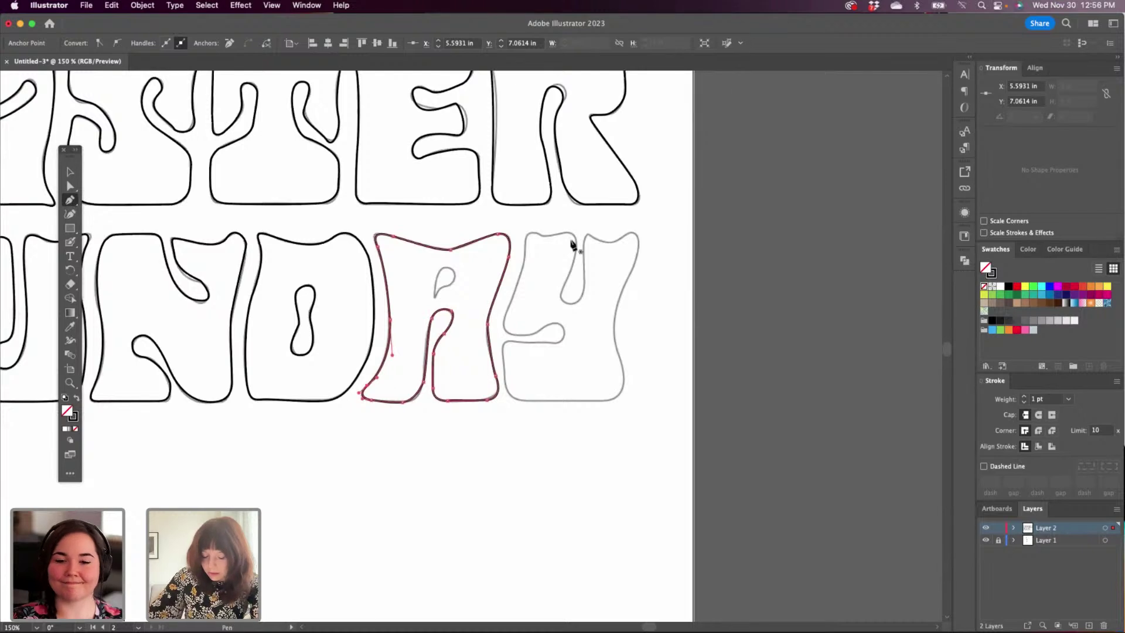
pyautogui.moveTo(504, 381); pyautogui.dragTo(515, 297)
pyautogui.press('super+z')
pyautogui.press('super+z')
pyautogui.press('super+z')
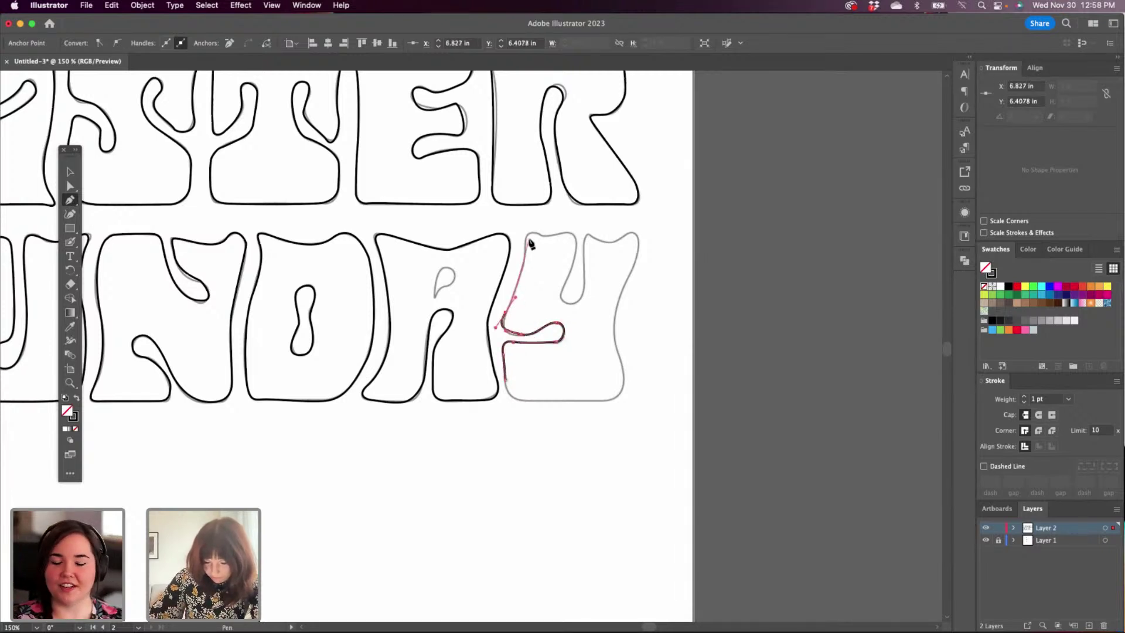
# Trace the top of the Y's left arm, the deep upper notch and the dip atop the right arm.
pyautogui.moveTo(525, 248)
pyautogui.mouseDown()
pyautogui.moveTo(539, 233)
pyautogui.moveTo(571, 232)
pyautogui.moveTo(558, 294)
pyautogui.moveTo(575, 303)
pyautogui.moveTo(584, 238)
pyautogui.moveTo(613, 241)
pyautogui.mouseUp()
pyautogui.press('super+z')
pyautogui.press('super+z')
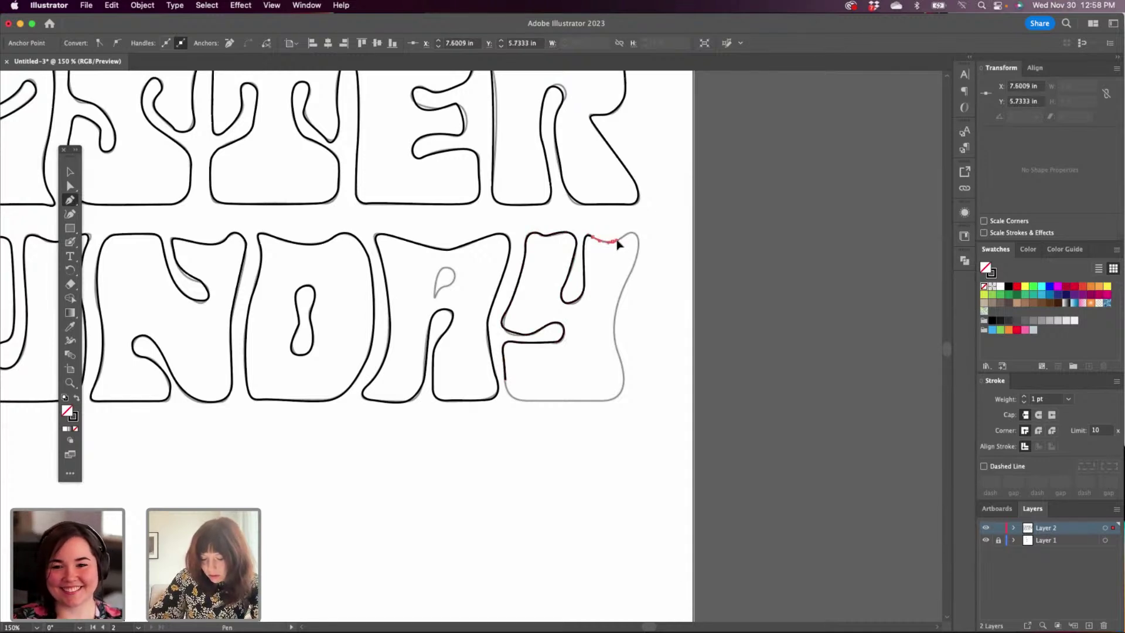
# Trace the Y's rounded upper right corner and its right side down to the waist.
pyautogui.click(633, 234)
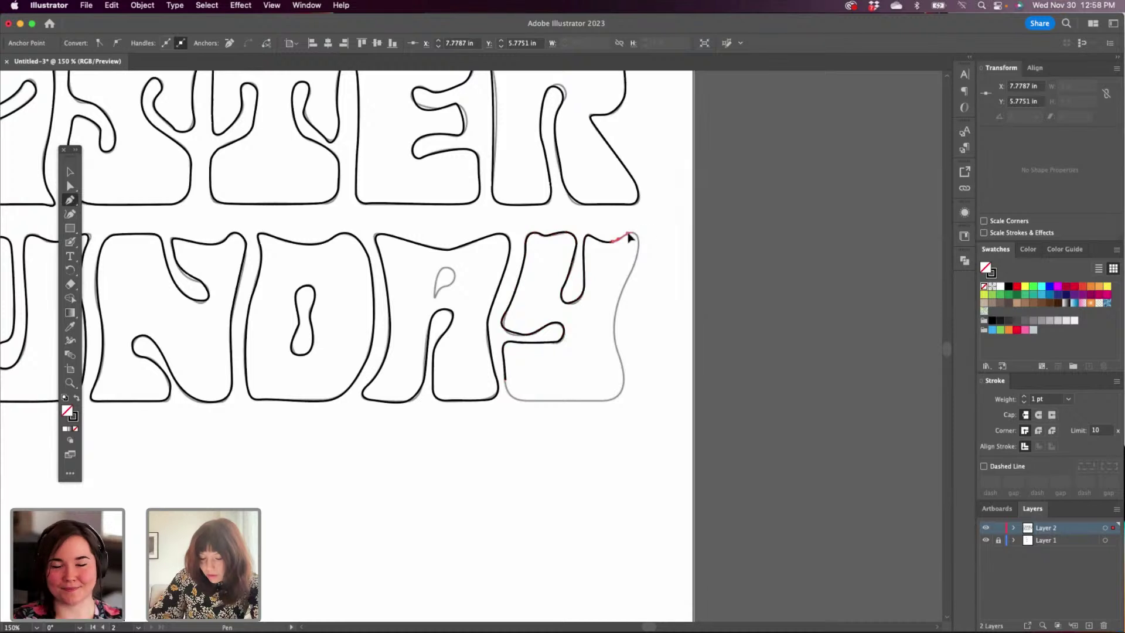
pyautogui.moveTo(630, 233); pyautogui.dragTo(639, 245)
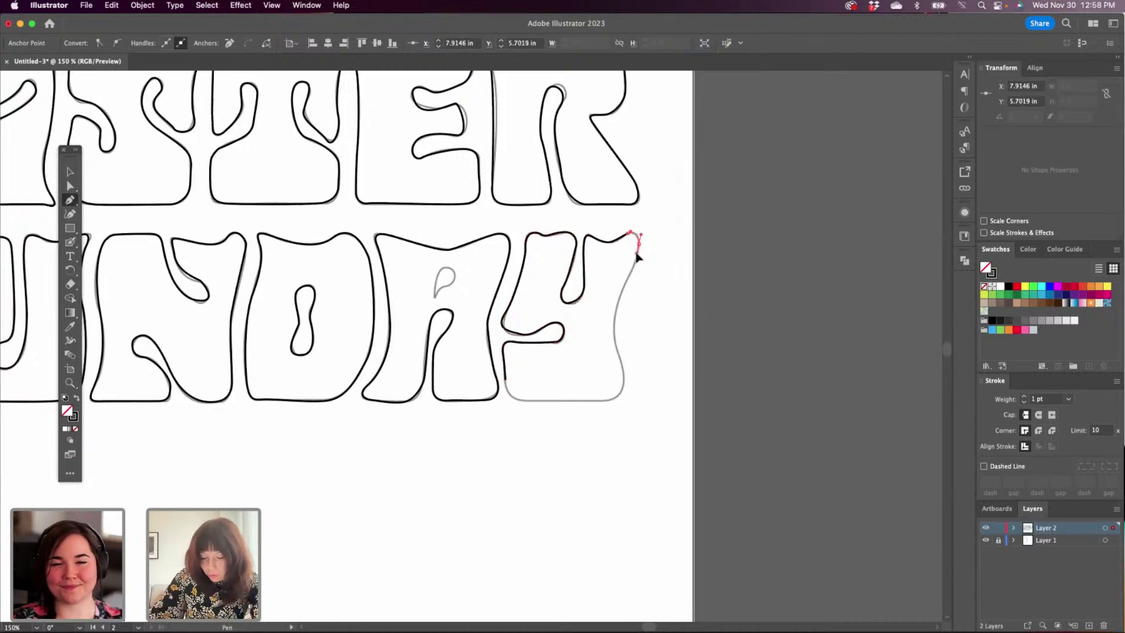
pyautogui.click(640, 235)
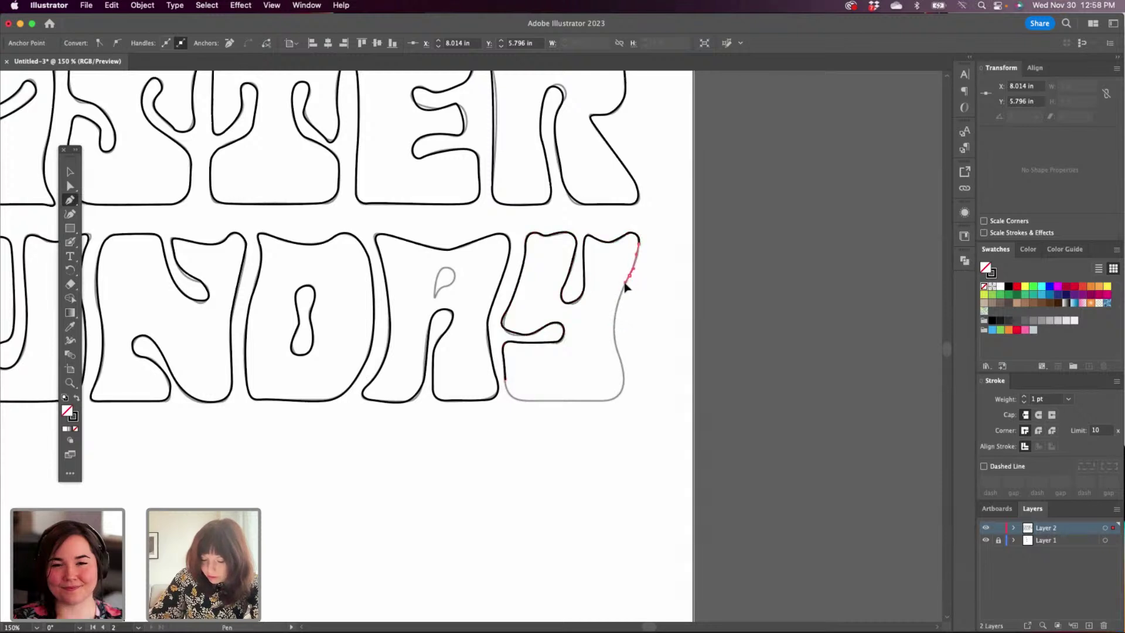
pyautogui.click(628, 276)
pyautogui.click(615, 328)
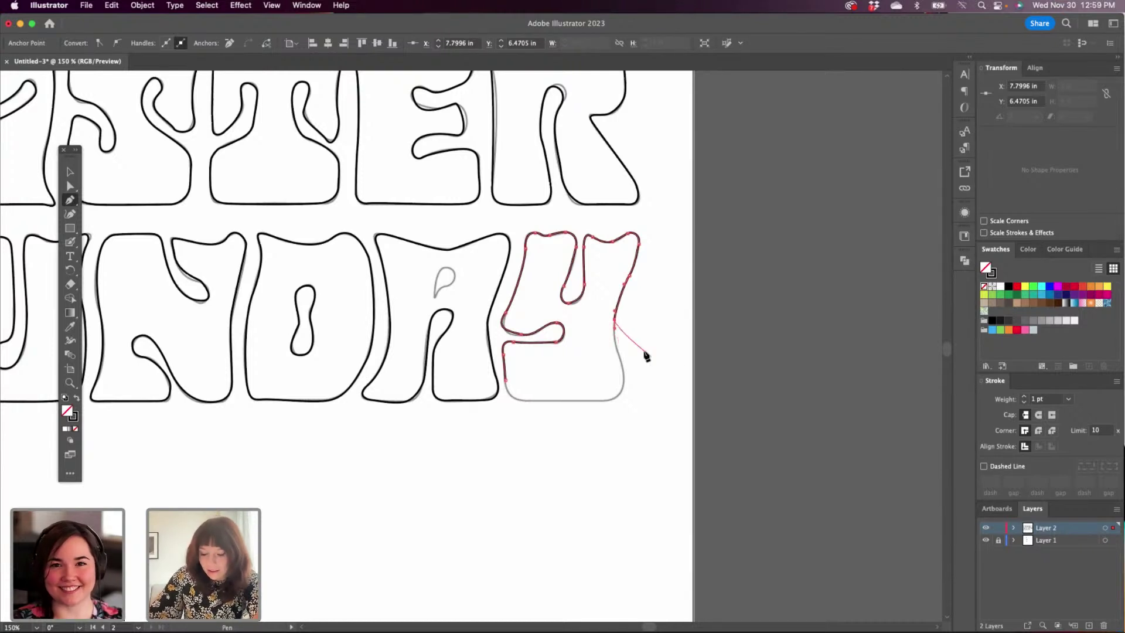
# Trace the Y's lower right side, base and rounded lower left corner, closing the path at its starting point.
pyautogui.moveTo(620, 359); pyautogui.dragTo(606, 408)
pyautogui.press('super+z')
pyautogui.press('super+z')
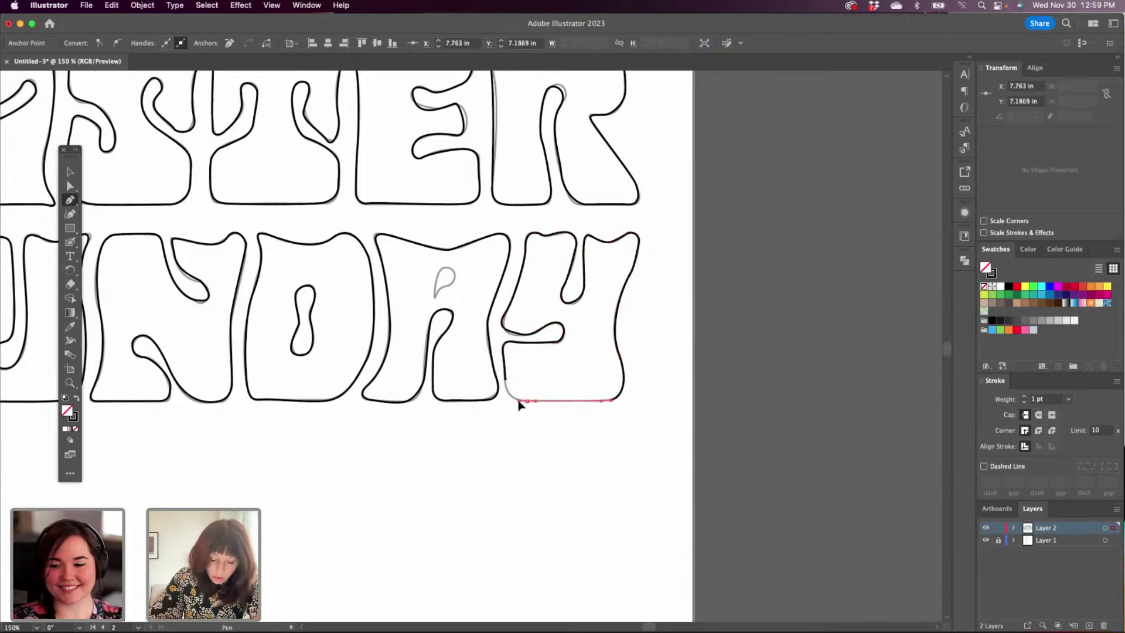
pyautogui.moveTo(519, 401); pyautogui.dragTo(505, 368)
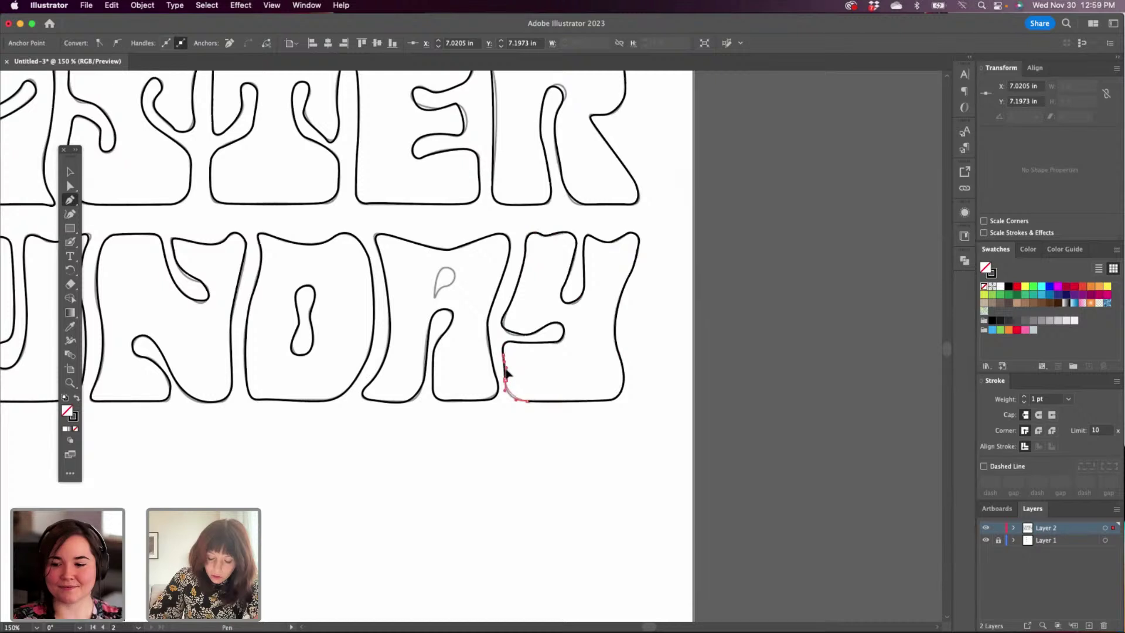
pyautogui.click(507, 366)
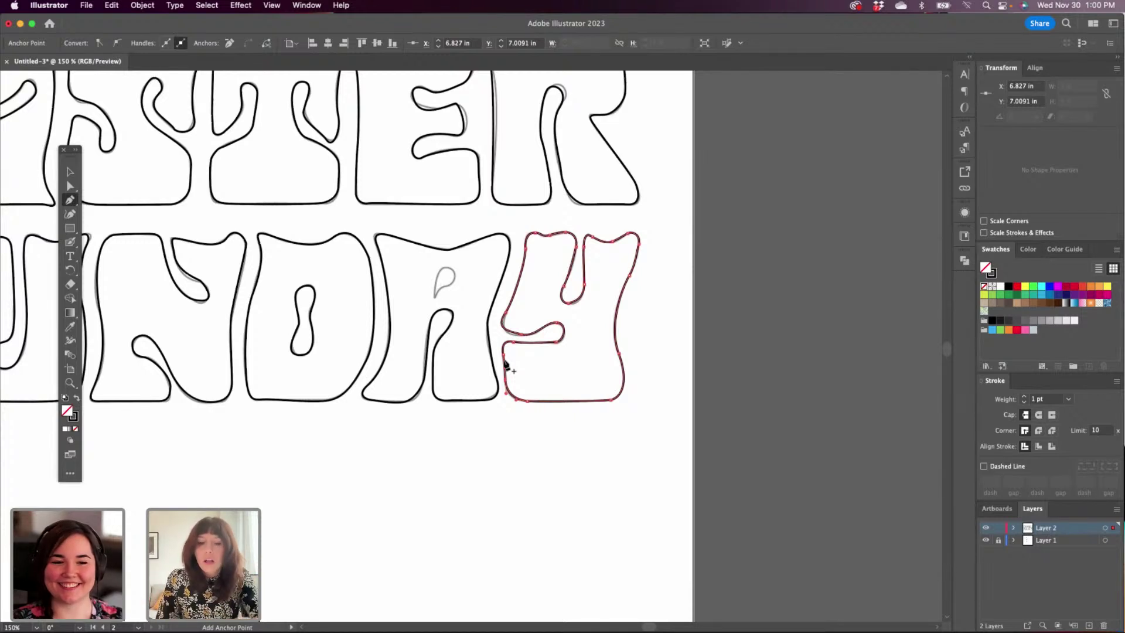
# Trace the teardrop-shaped counter inside the A as a separate closed path.
pyautogui.press('space')
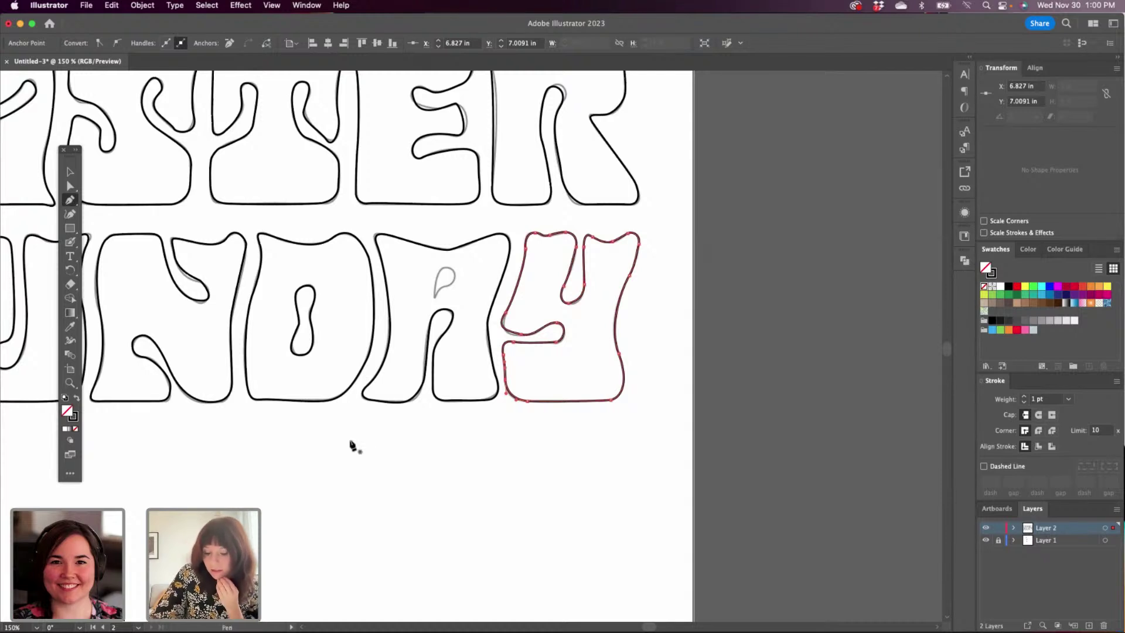
pyautogui.click(431, 302)
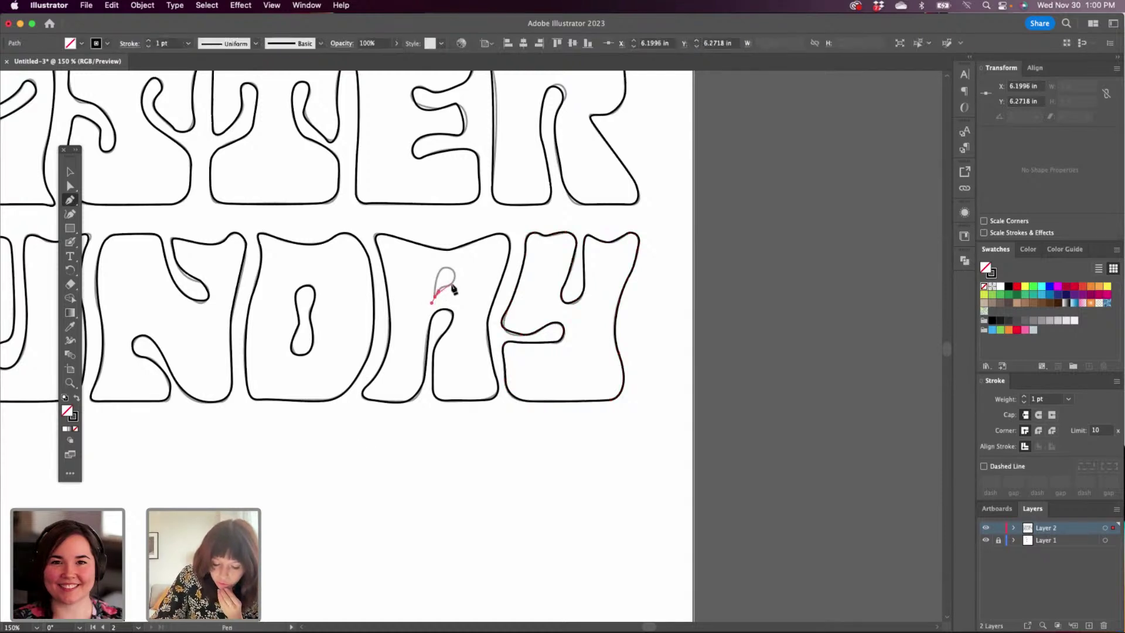
pyautogui.moveTo(449, 285); pyautogui.dragTo(454, 283)
pyautogui.moveTo(459, 285); pyautogui.dragTo(442, 267)
pyautogui.moveTo(435, 297); pyautogui.dragTo(437, 316)
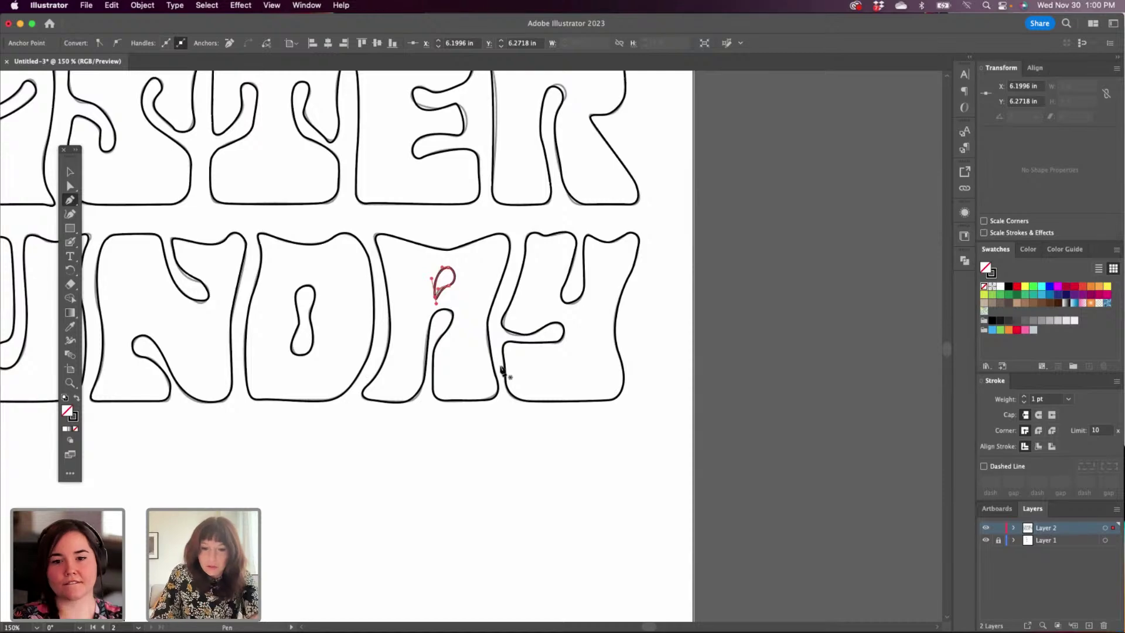
# Adjust the direction handles along the M's top edge with the Direct Selection tool to follow the sketch.
pyautogui.moveTo(366, 367); pyautogui.dragTo(651, 427)
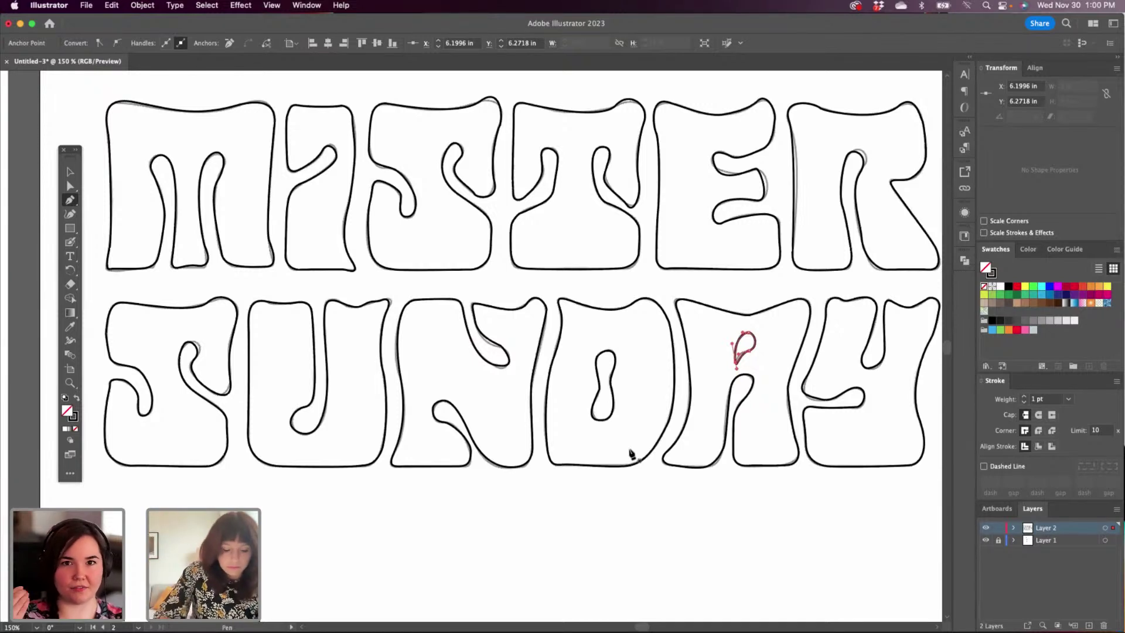
pyautogui.click(71, 187)
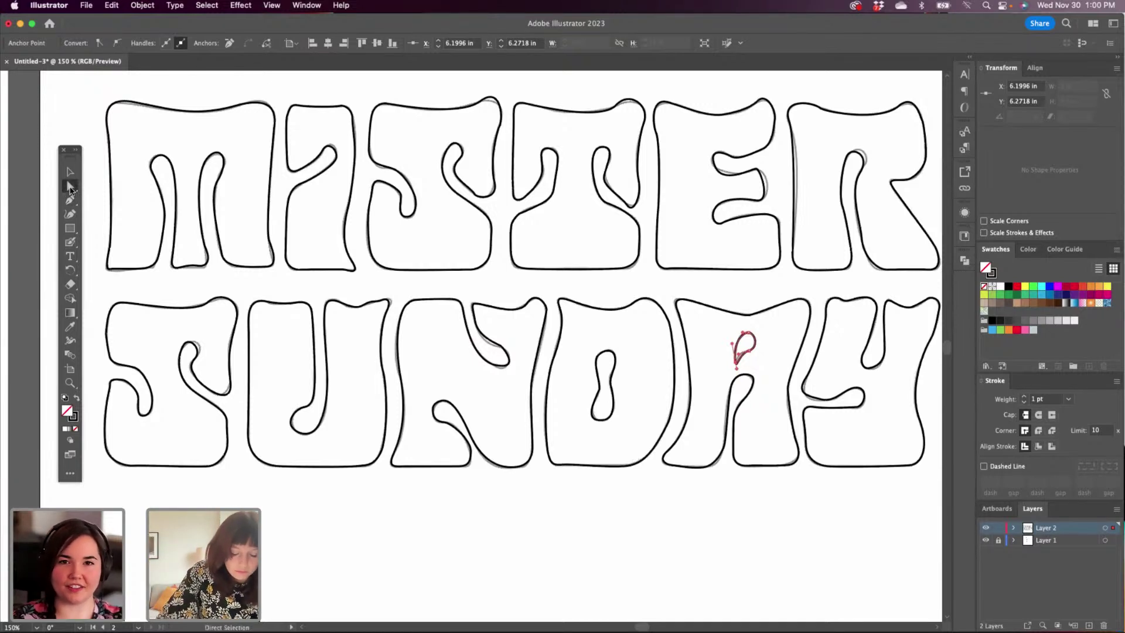
pyautogui.click(133, 105)
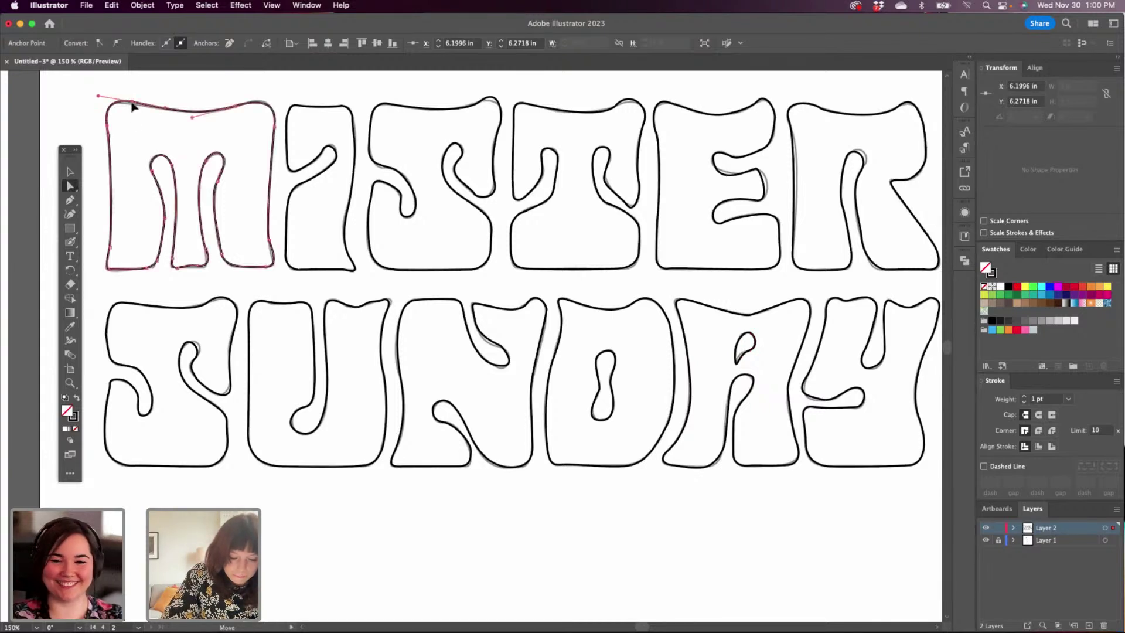
pyautogui.click(236, 107)
pyautogui.moveTo(279, 92); pyautogui.dragTo(274, 91)
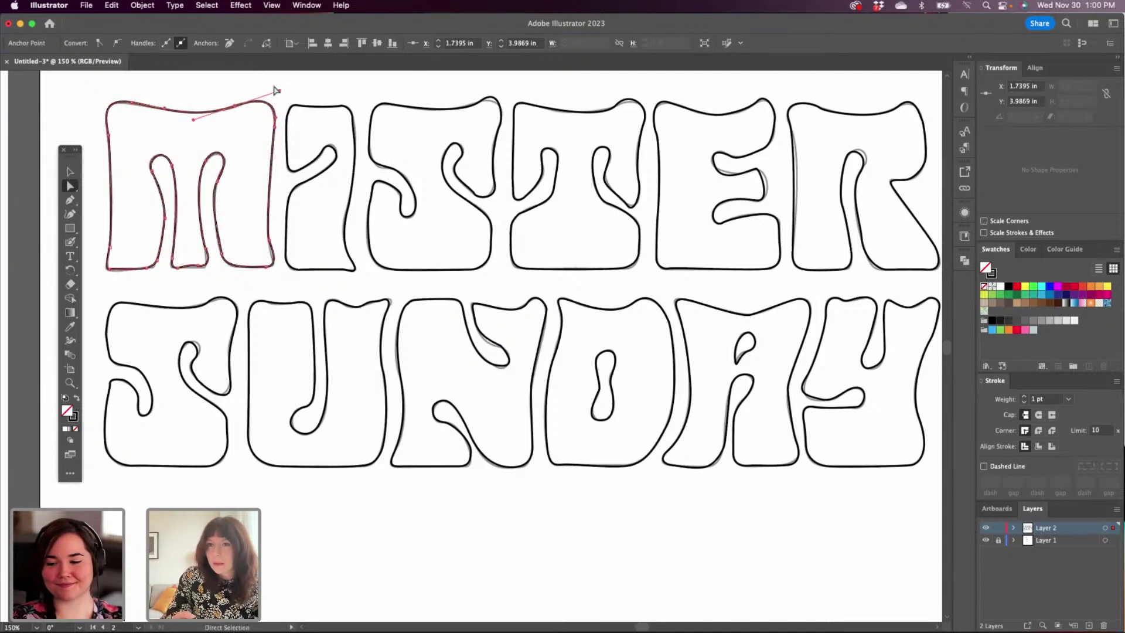
# Refine the base of the M's middle leg and the curve of its right side.
pyautogui.click(205, 253)
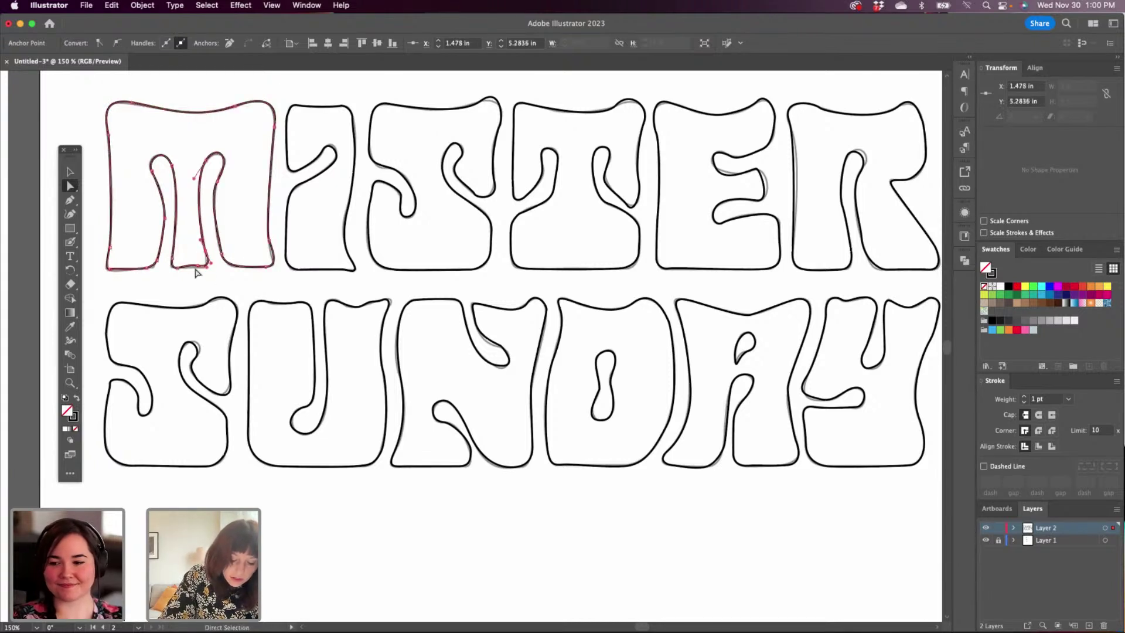
pyautogui.click(196, 266)
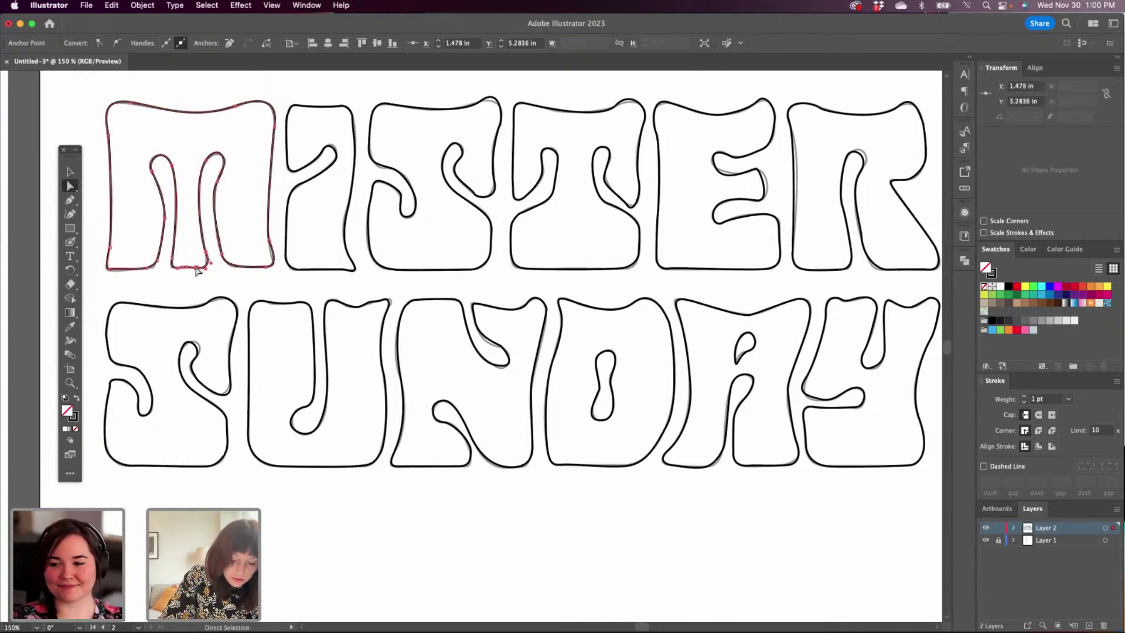
pyautogui.click(271, 240)
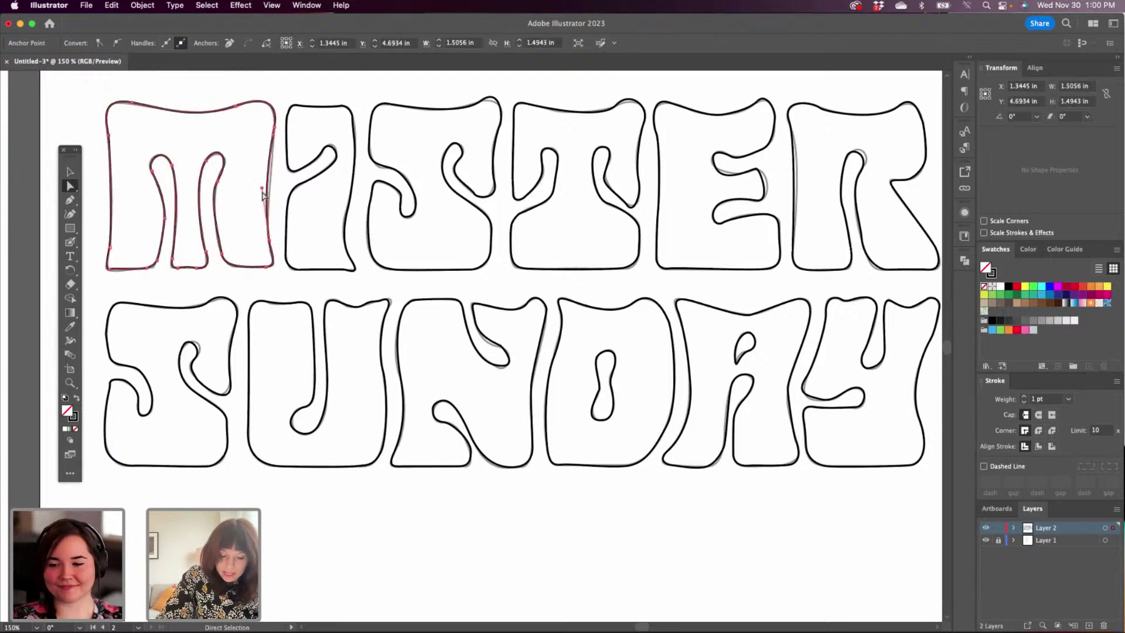
pyautogui.moveTo(262, 188); pyautogui.dragTo(268, 186)
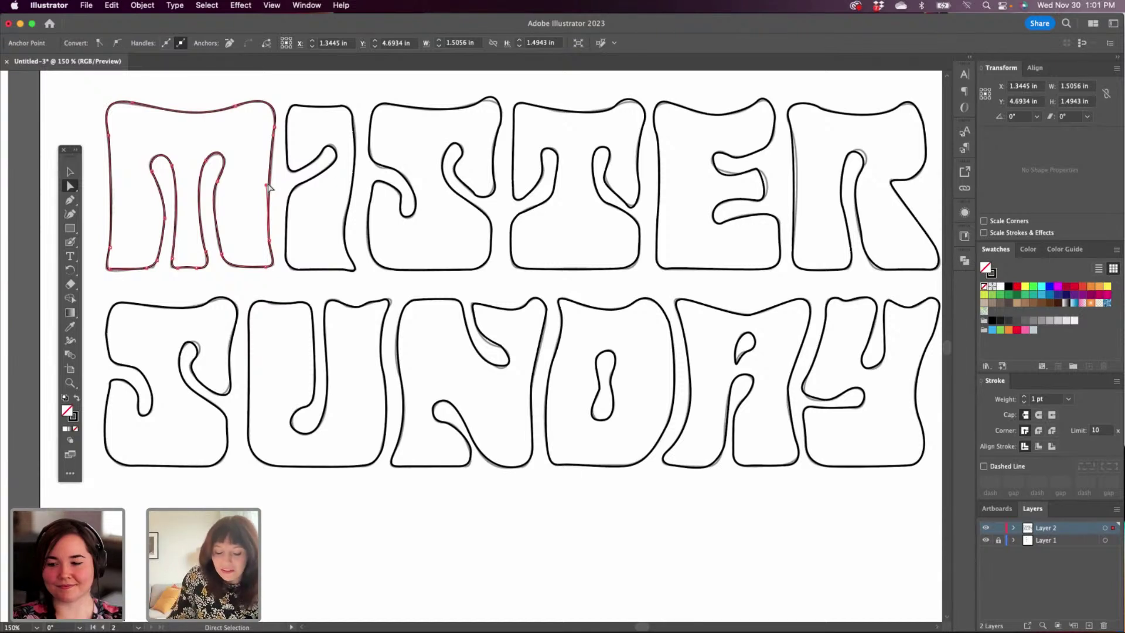
# Reshape the first S's upper right corner, right side and left waist curve to match the sketch.
pyautogui.moveTo(493, 100); pyautogui.dragTo(451, 115)
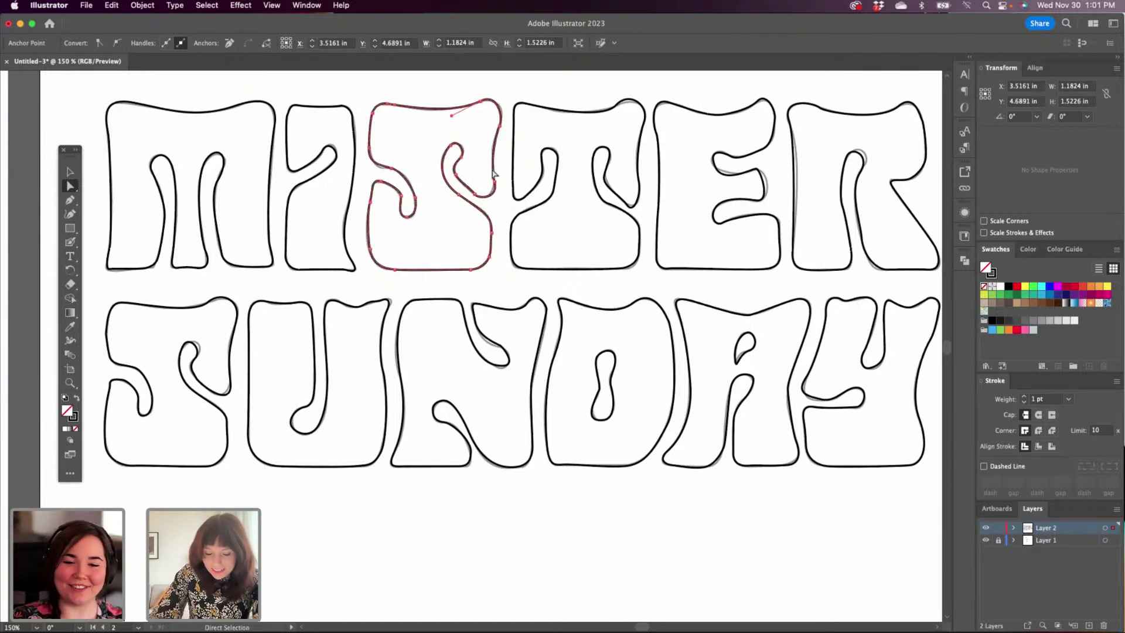
pyautogui.moveTo(494, 177); pyautogui.dragTo(496, 182)
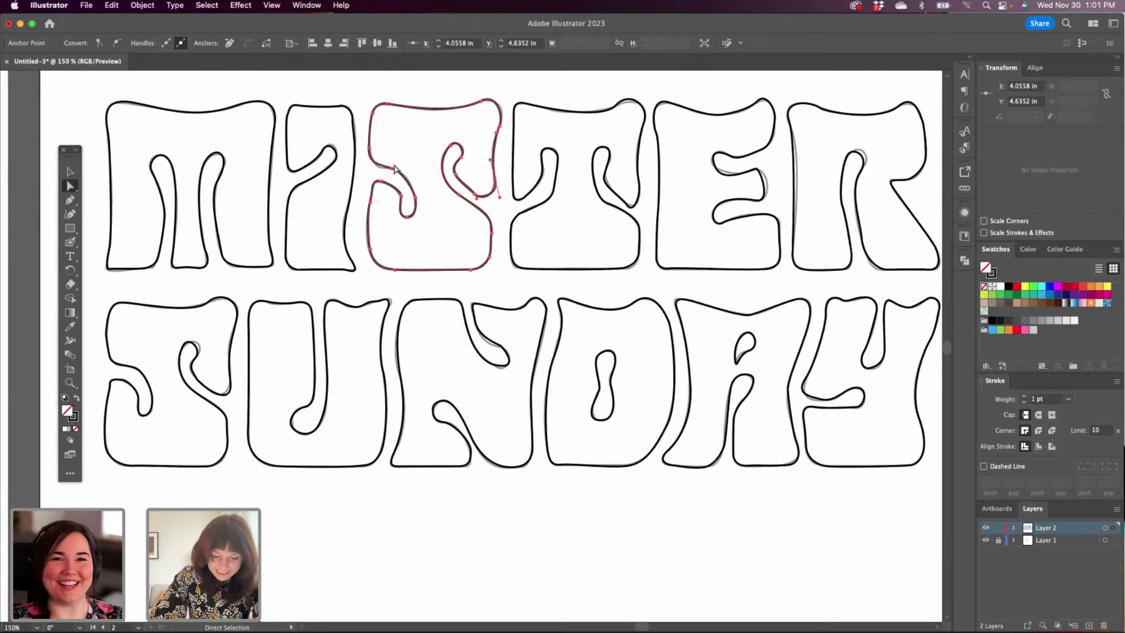
pyautogui.moveTo(392, 170); pyautogui.dragTo(396, 173)
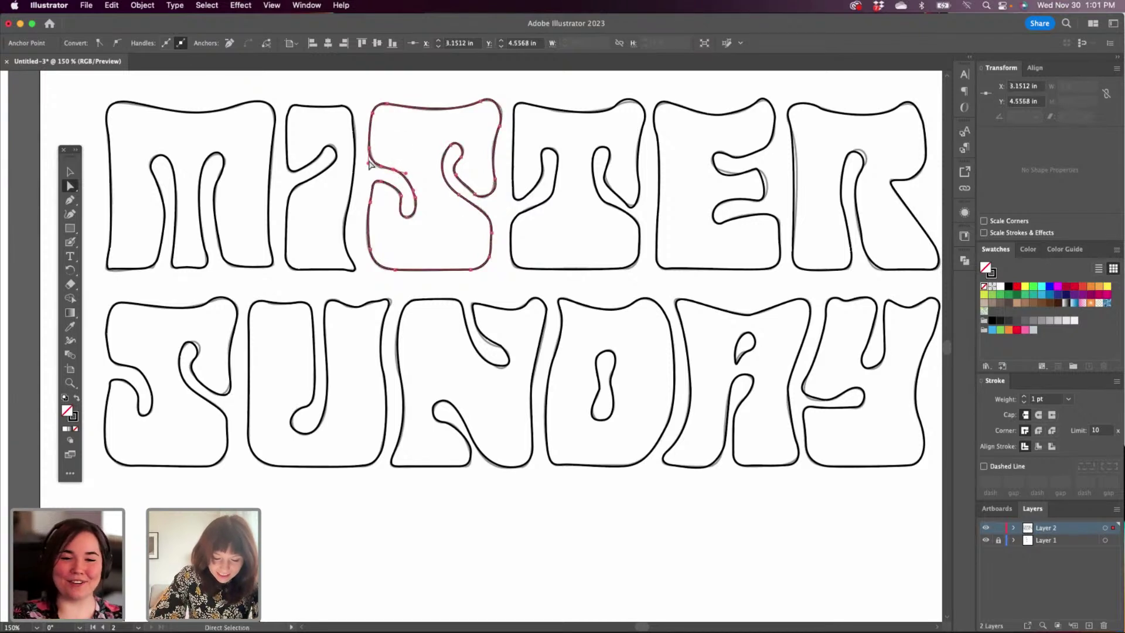
pyautogui.click(370, 163)
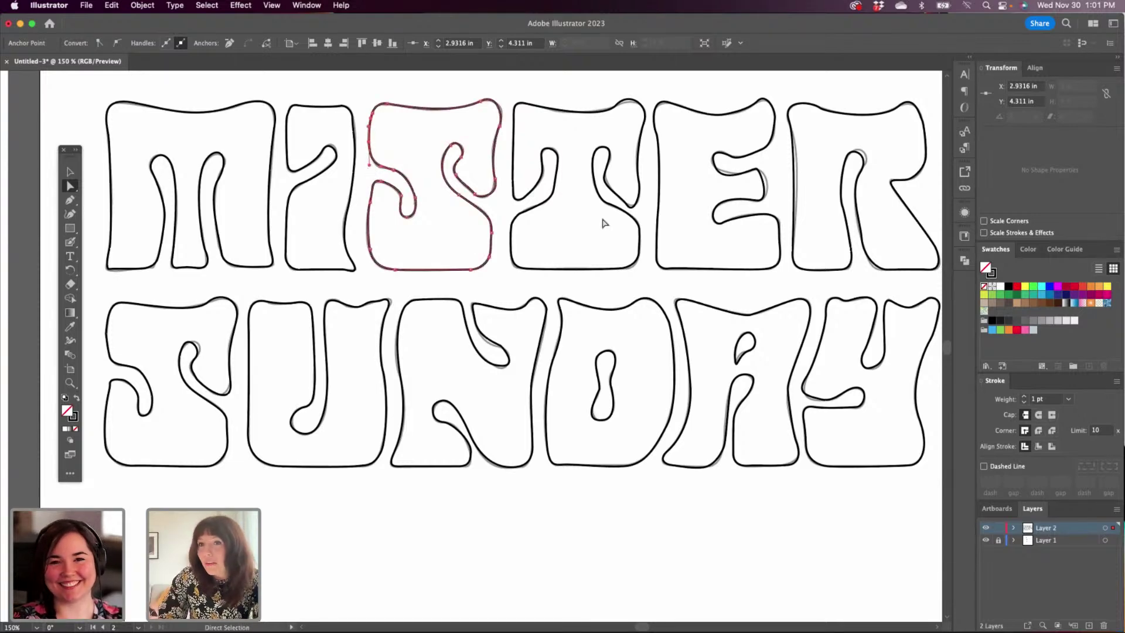
pyautogui.hscroll(5, 665, 305)
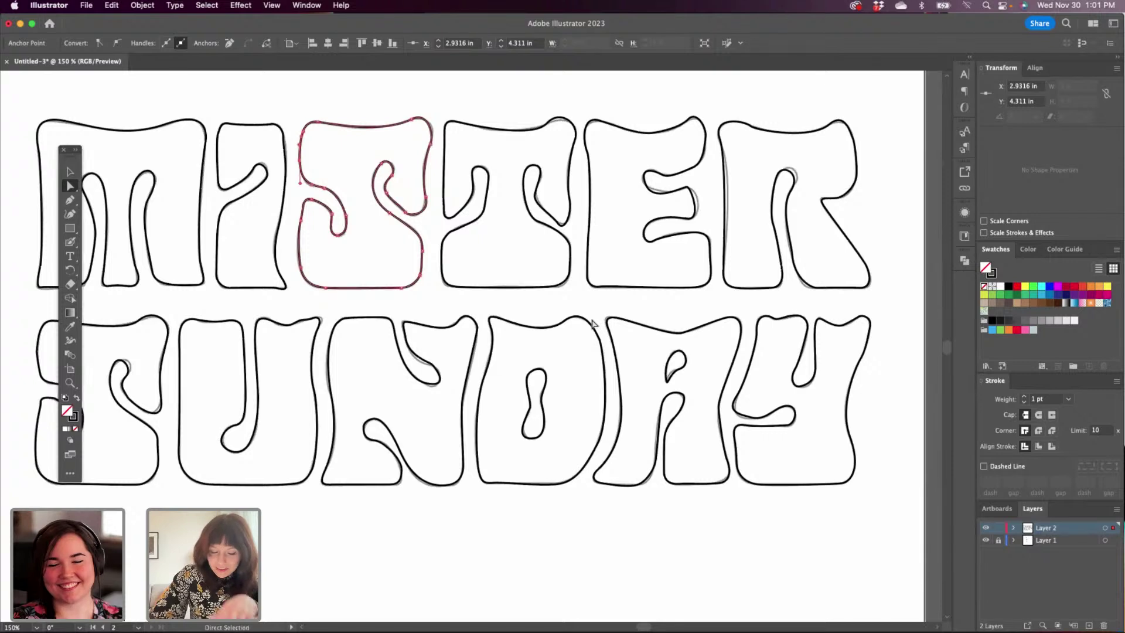
pyautogui.click(432, 144)
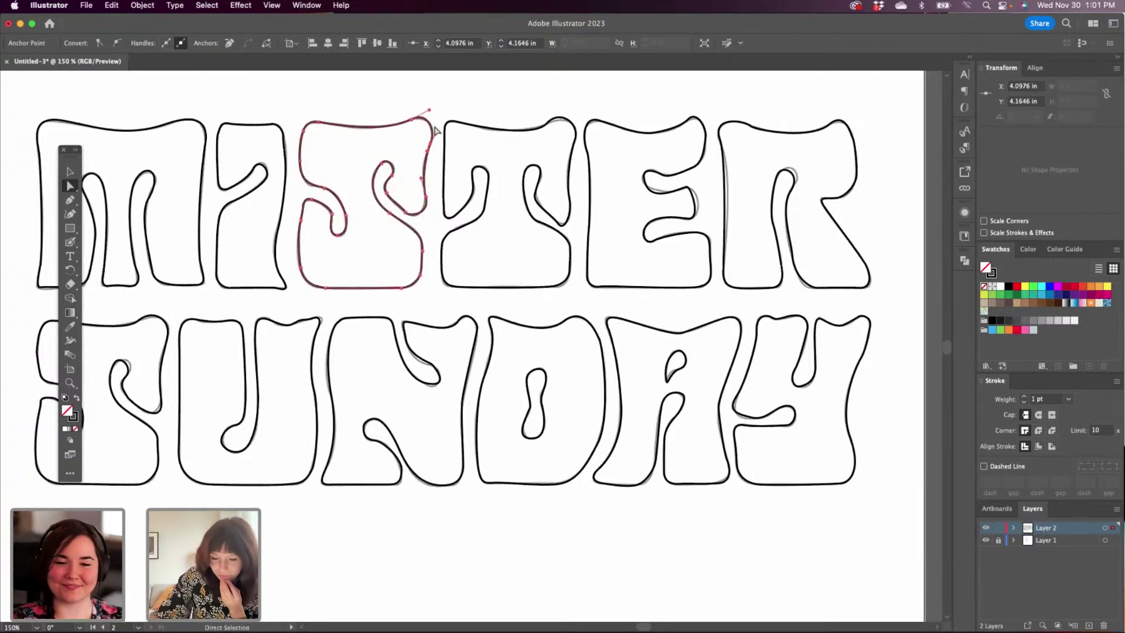
# Adjust the handles at the T's upper right corner and the curve of the notch beneath its right arm.
pyautogui.click(547, 124)
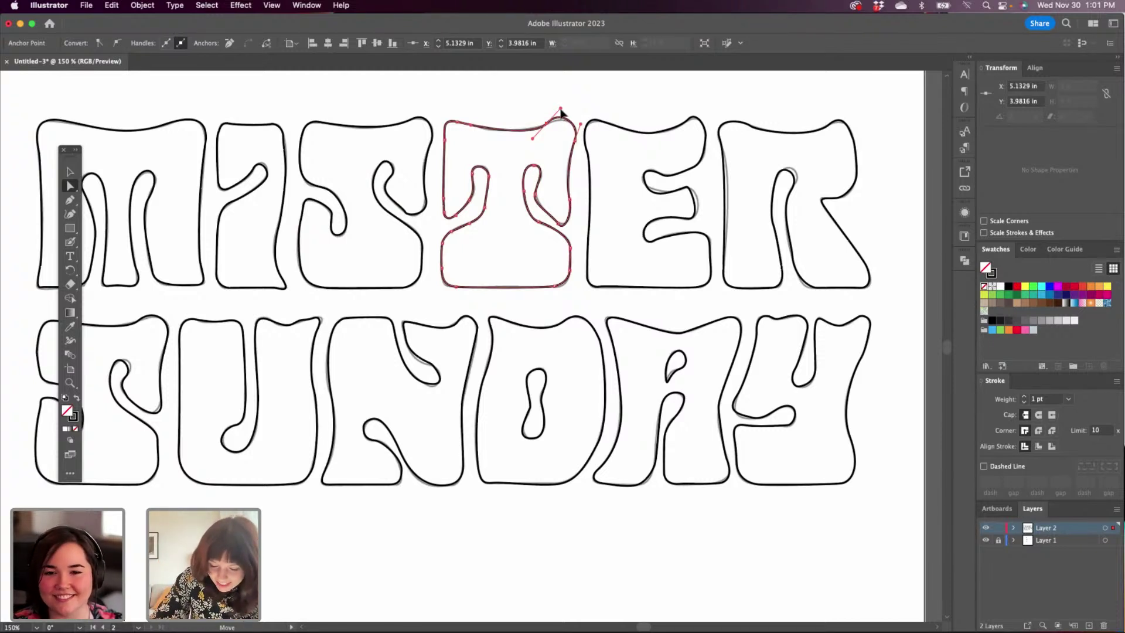
pyautogui.moveTo(560, 109); pyautogui.dragTo(528, 140)
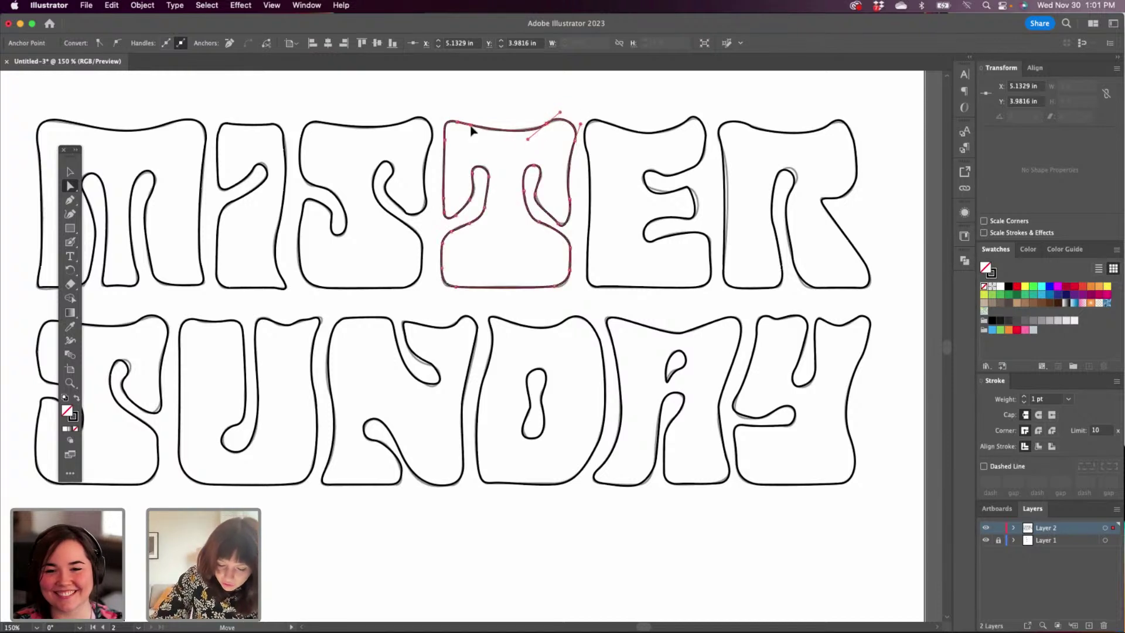
pyautogui.click(535, 193)
pyautogui.moveTo(535, 194); pyautogui.dragTo(564, 235)
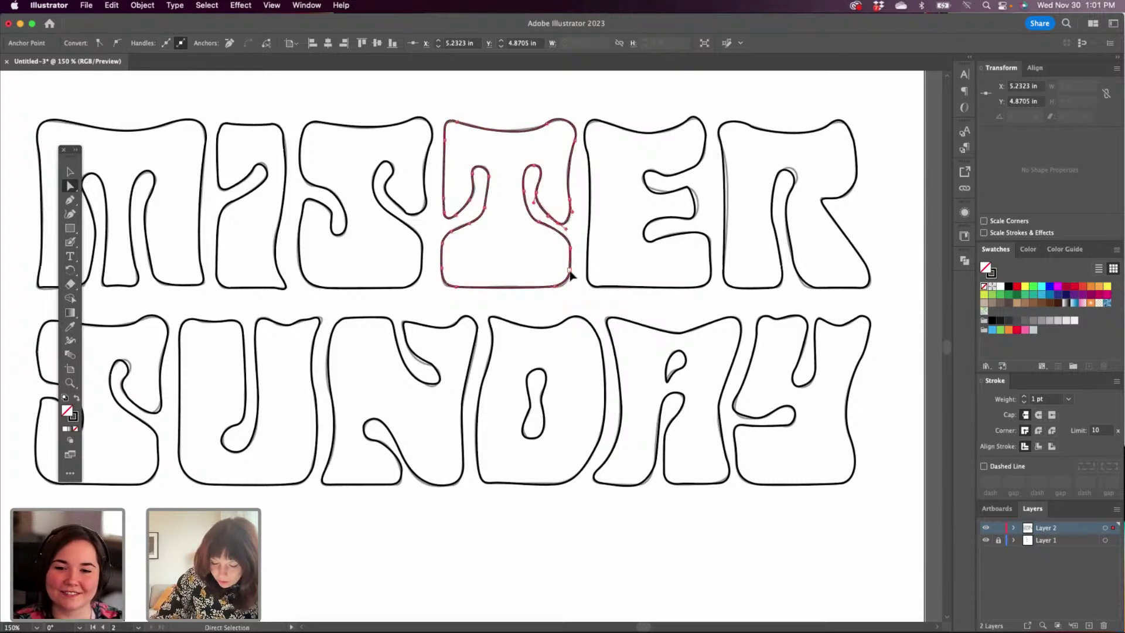
# Refine the T's lower corners and the handle shaping the right half of its top edge.
pyautogui.moveTo(569, 269); pyautogui.dragTo(569, 273)
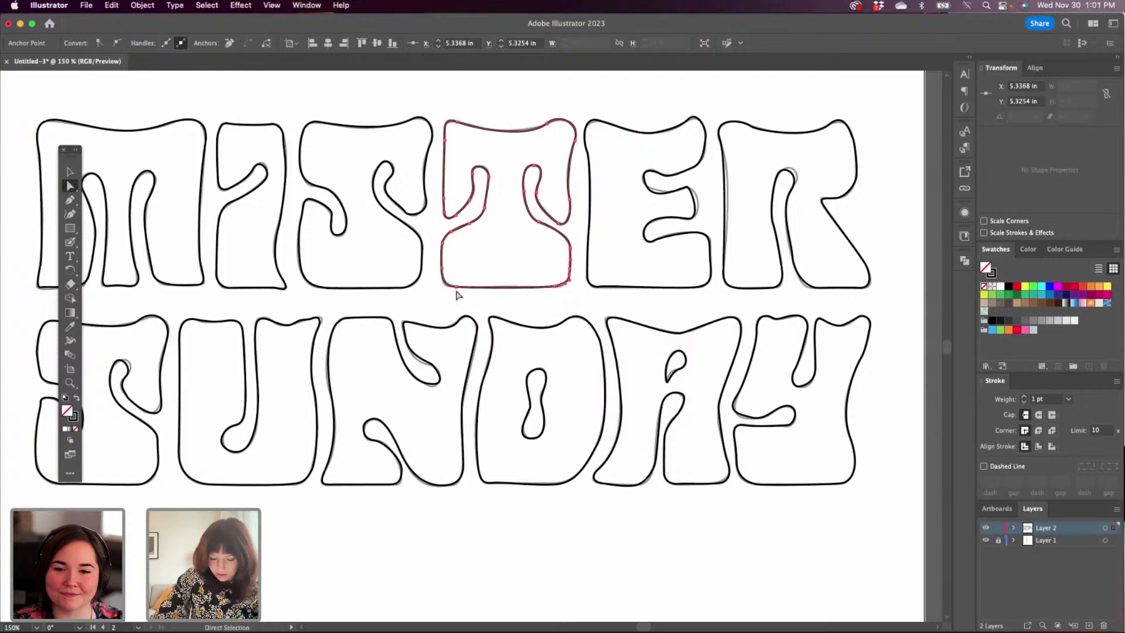
pyautogui.click(453, 287)
pyautogui.click(451, 287)
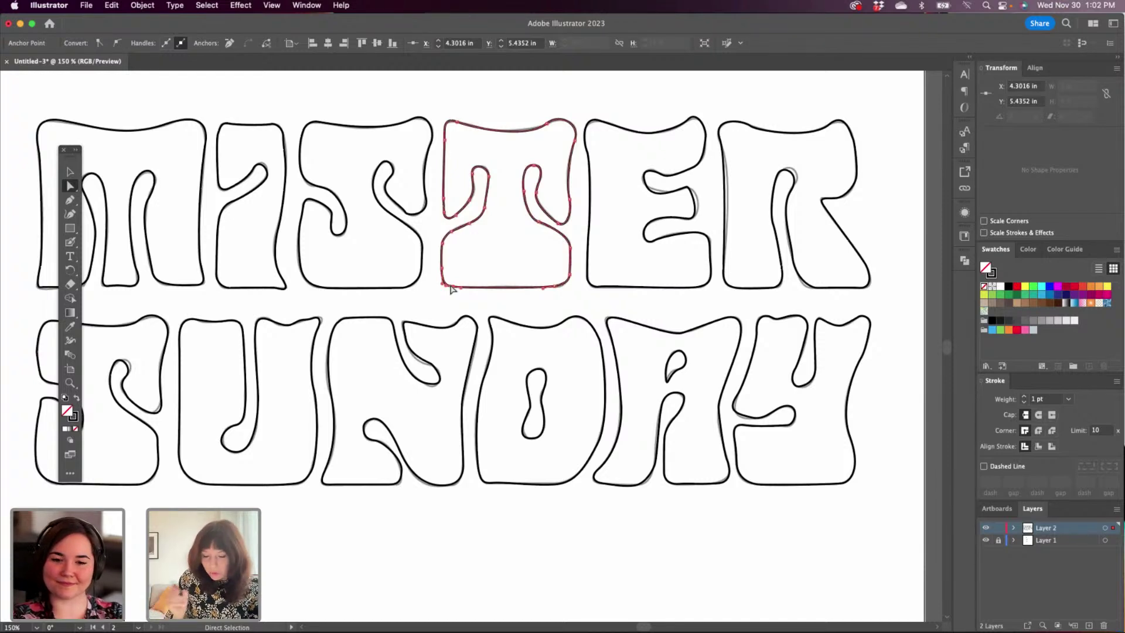
pyautogui.click(546, 123)
pyautogui.moveTo(527, 139); pyautogui.dragTo(526, 137)
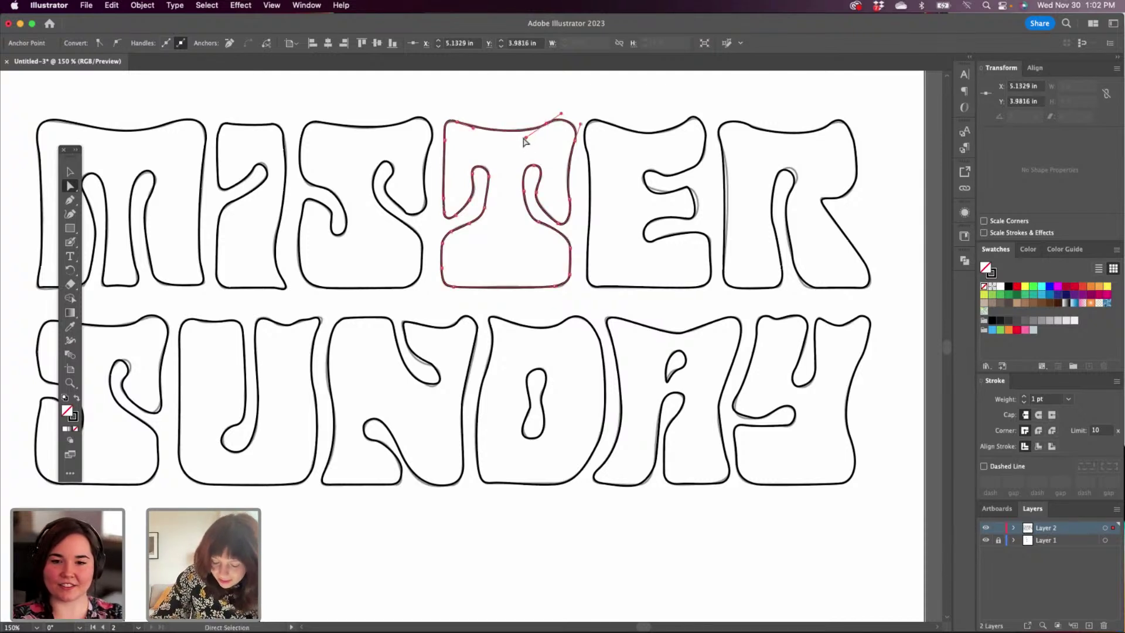
# Adjust the direction handle at the E's upper left corner to fit the sketched curve.
pyautogui.click(597, 121)
pyautogui.click(597, 122)
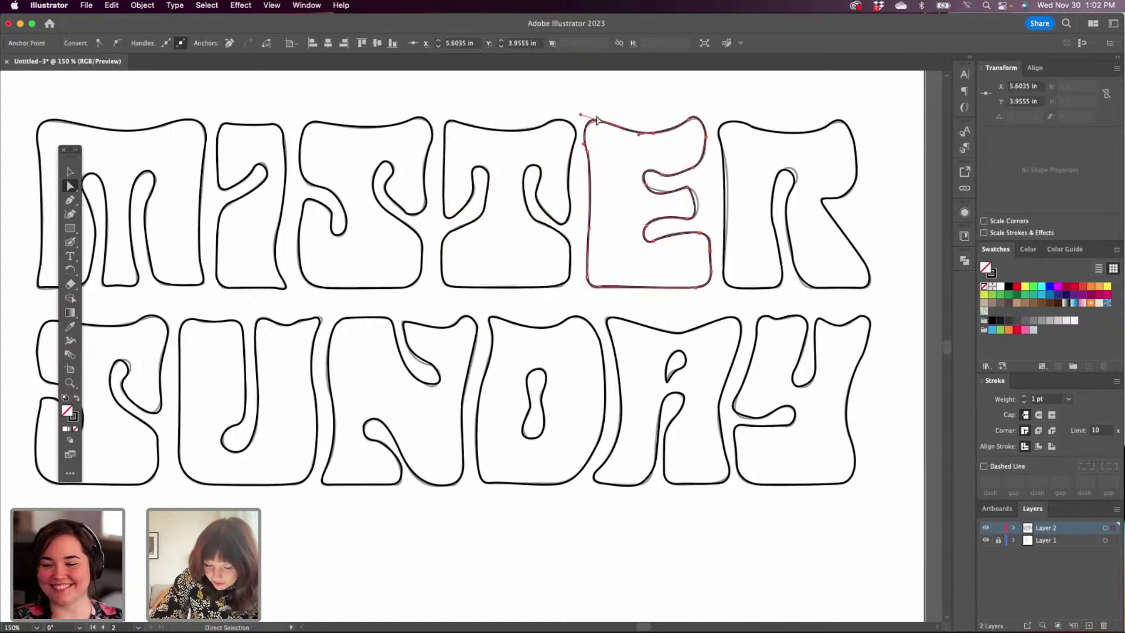
pyautogui.click(583, 118)
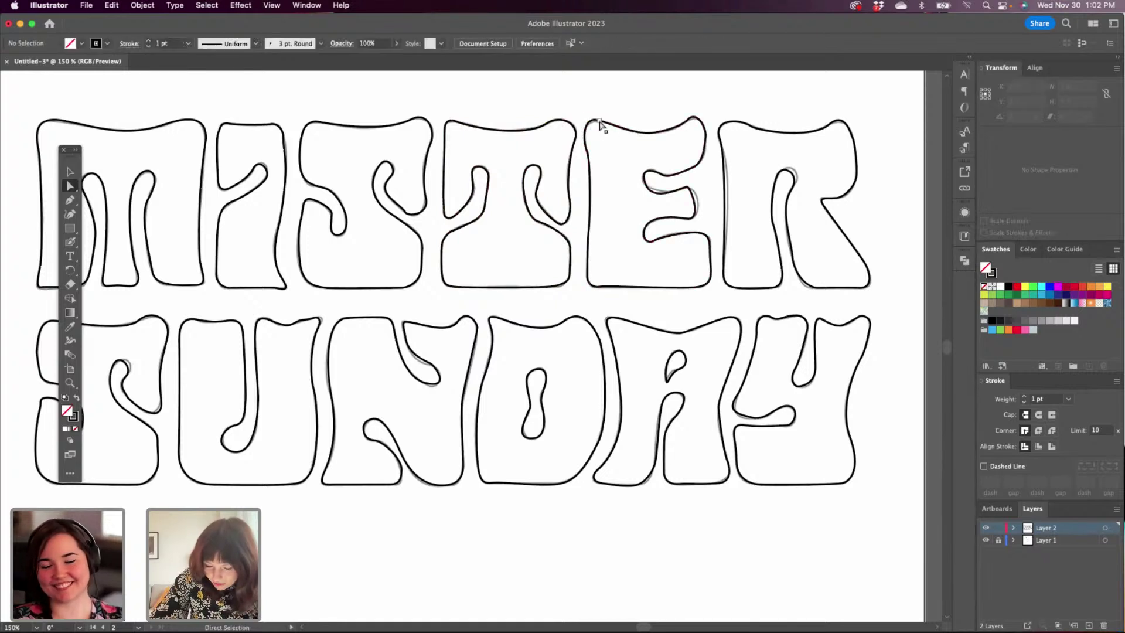
pyautogui.click(601, 124)
pyautogui.click(585, 119)
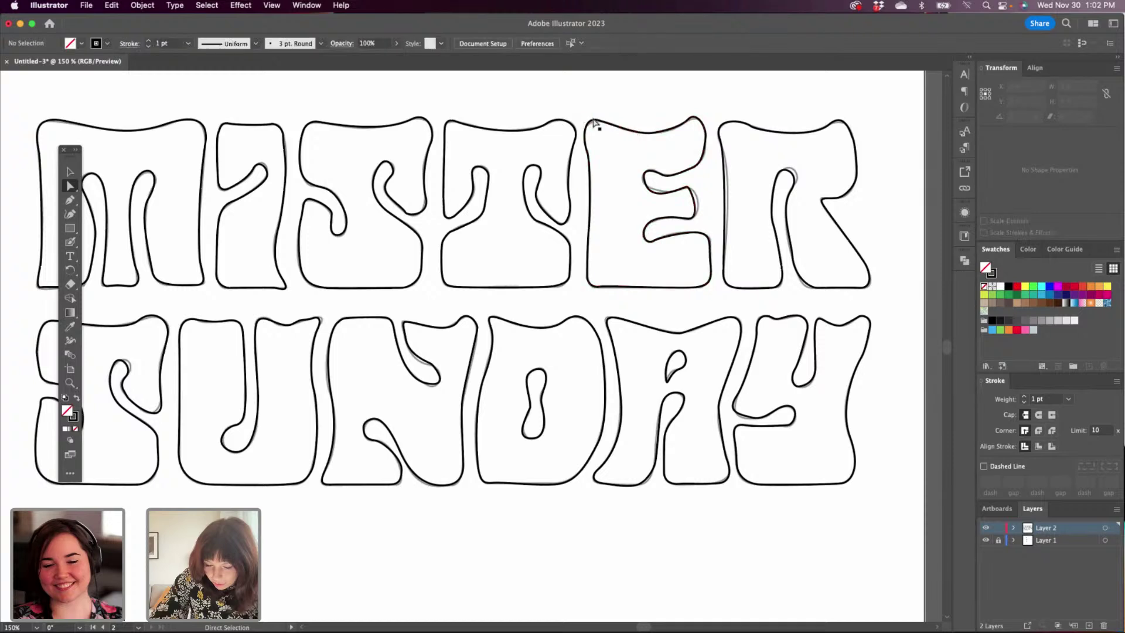
pyautogui.click(598, 124)
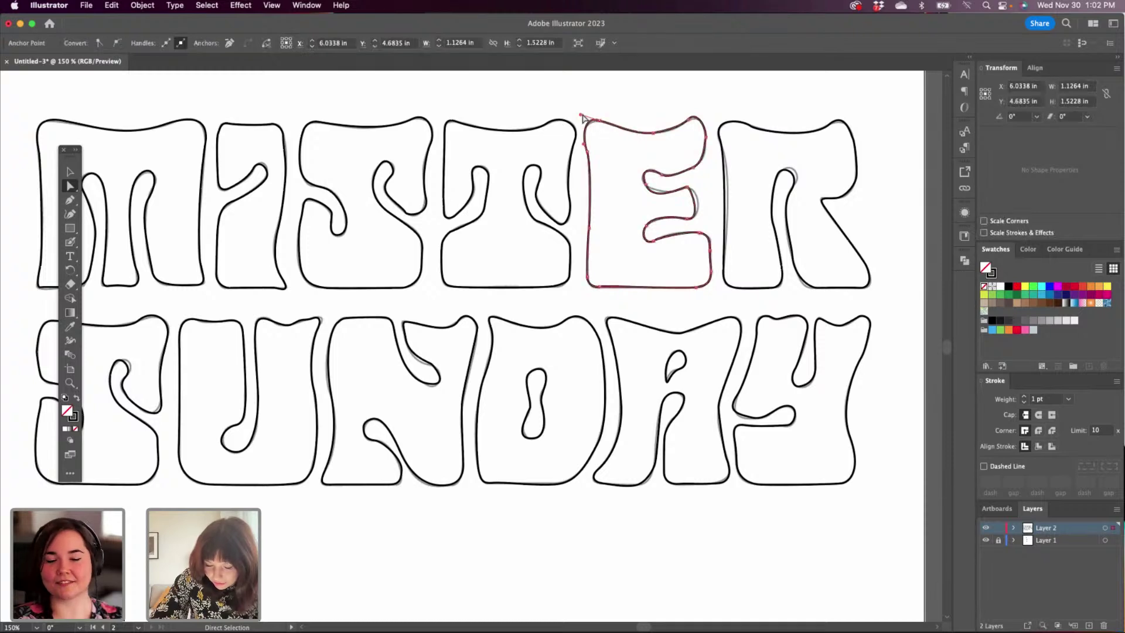
pyautogui.click(583, 118)
pyautogui.moveTo(583, 118); pyautogui.dragTo(583, 120)
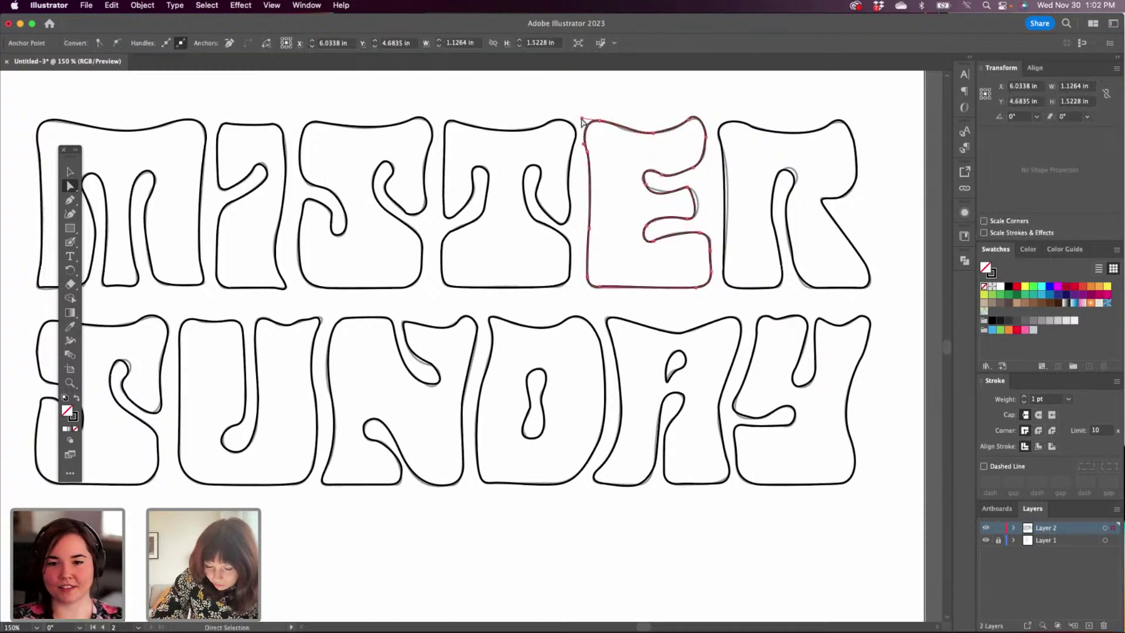
# Reposition the anchor in the E's top dip and reshape its upper right corner.
pyautogui.moveTo(653, 133); pyautogui.dragTo(650, 133)
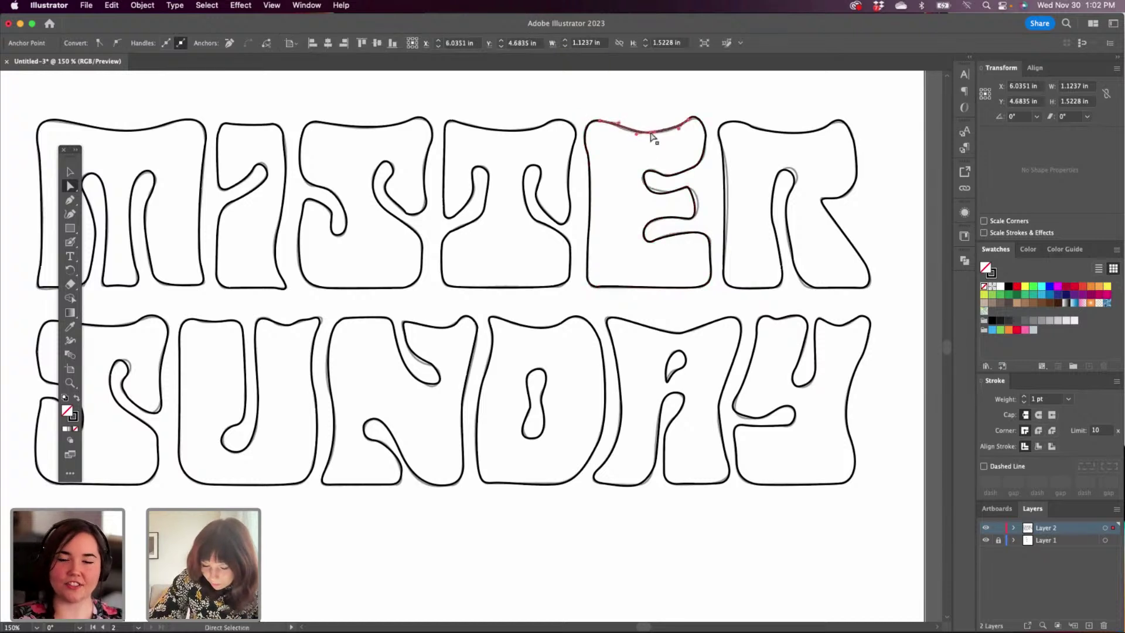
pyautogui.click(688, 123)
pyautogui.click(690, 119)
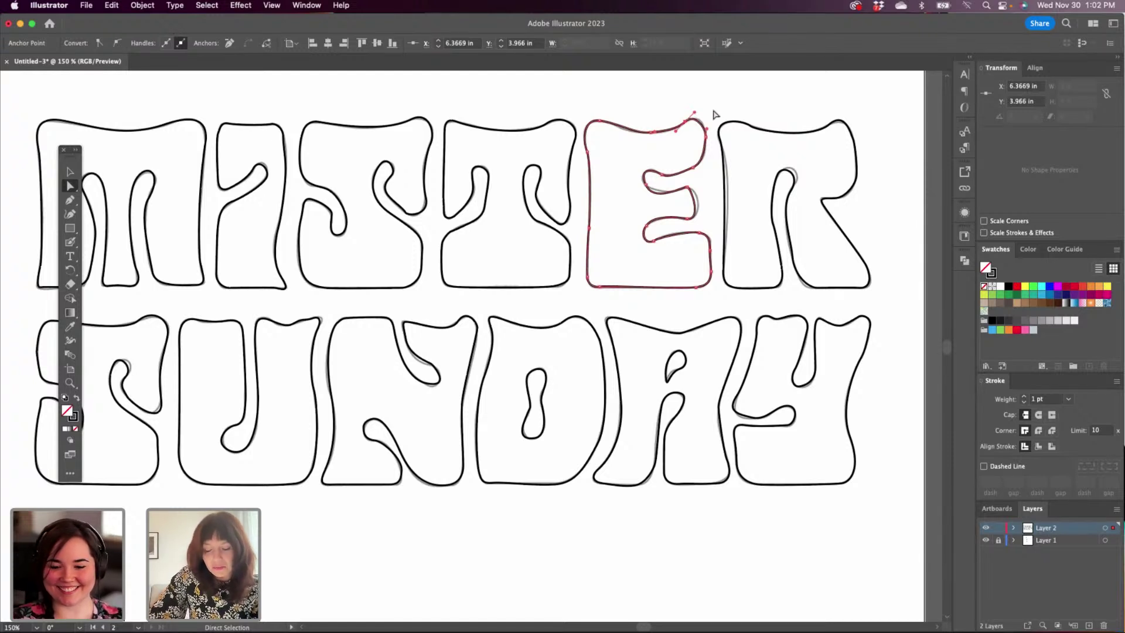
pyautogui.click(710, 134)
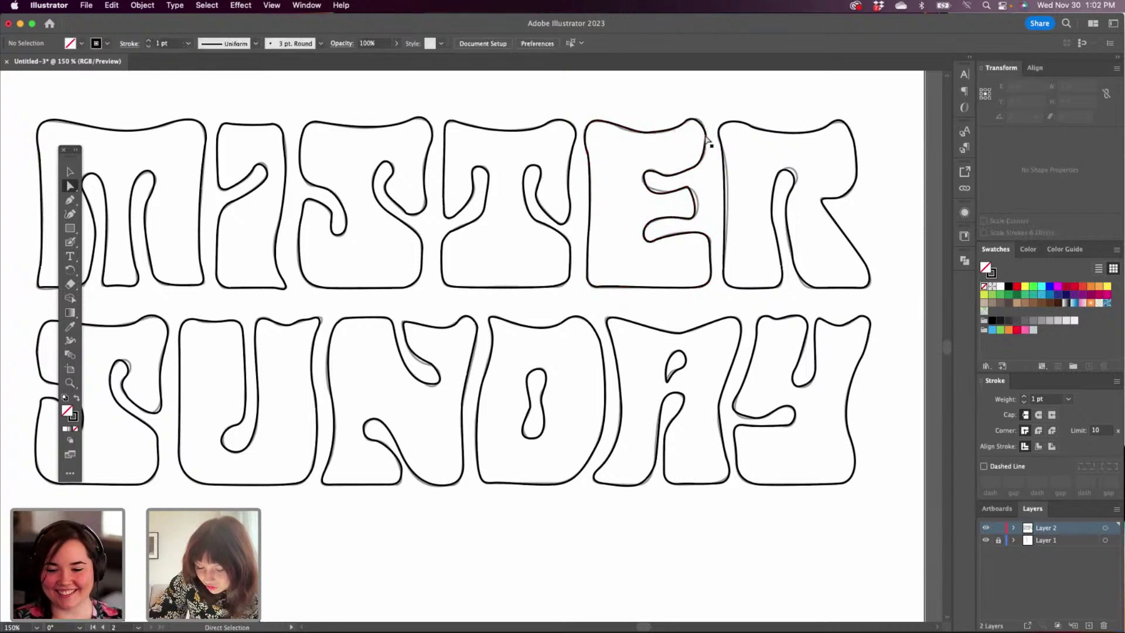
pyautogui.click(709, 132)
pyautogui.moveTo(707, 128); pyautogui.dragTo(709, 124)
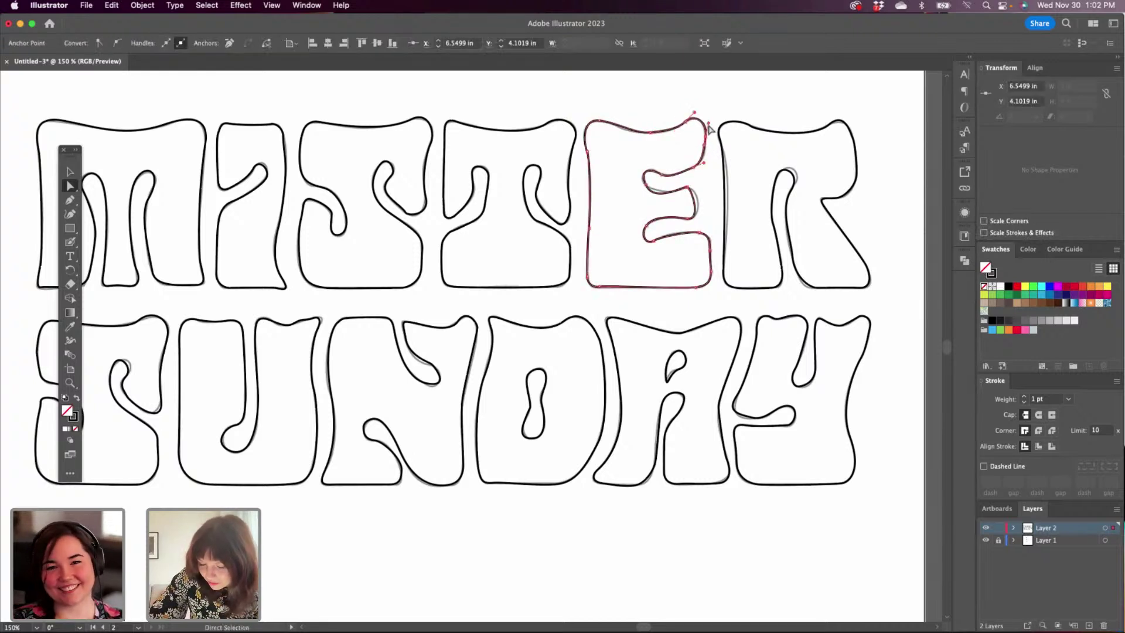
# Reshape the E's upper notch and the rounded end of its middle arm to match the sketch.
pyautogui.click(694, 167)
pyautogui.click(695, 169)
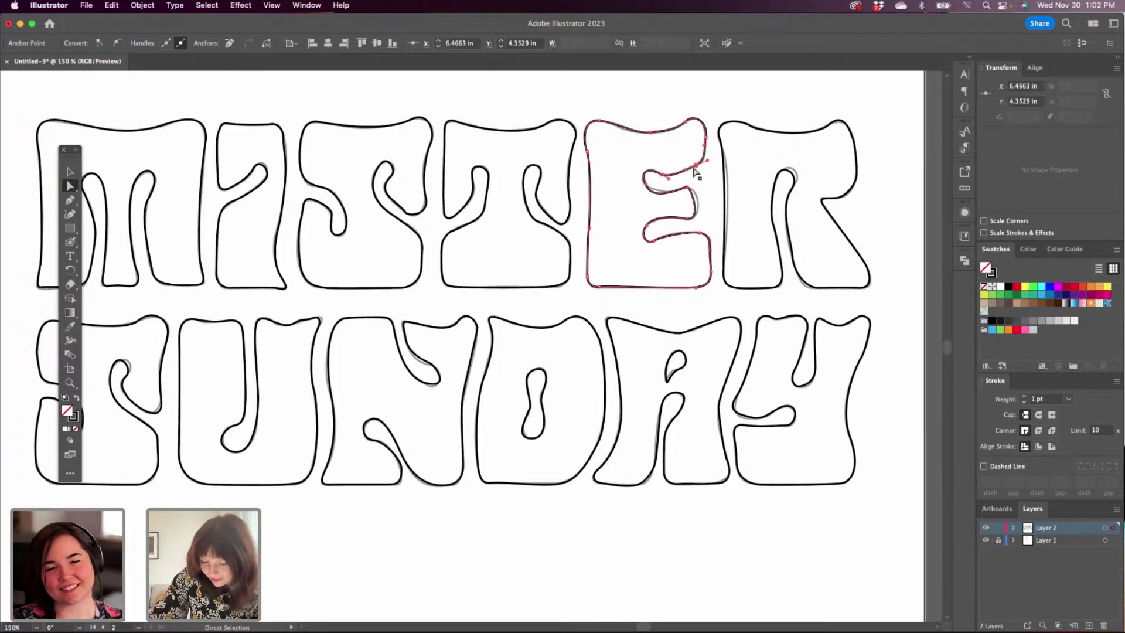
pyautogui.click(646, 184)
pyautogui.click(653, 203)
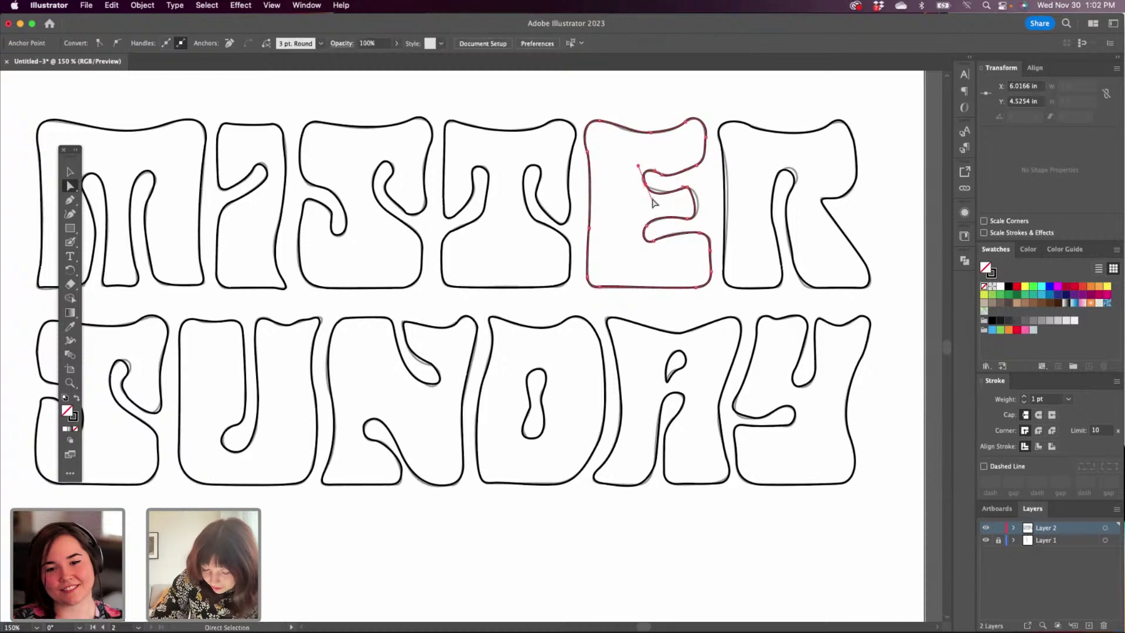
pyautogui.click(646, 185)
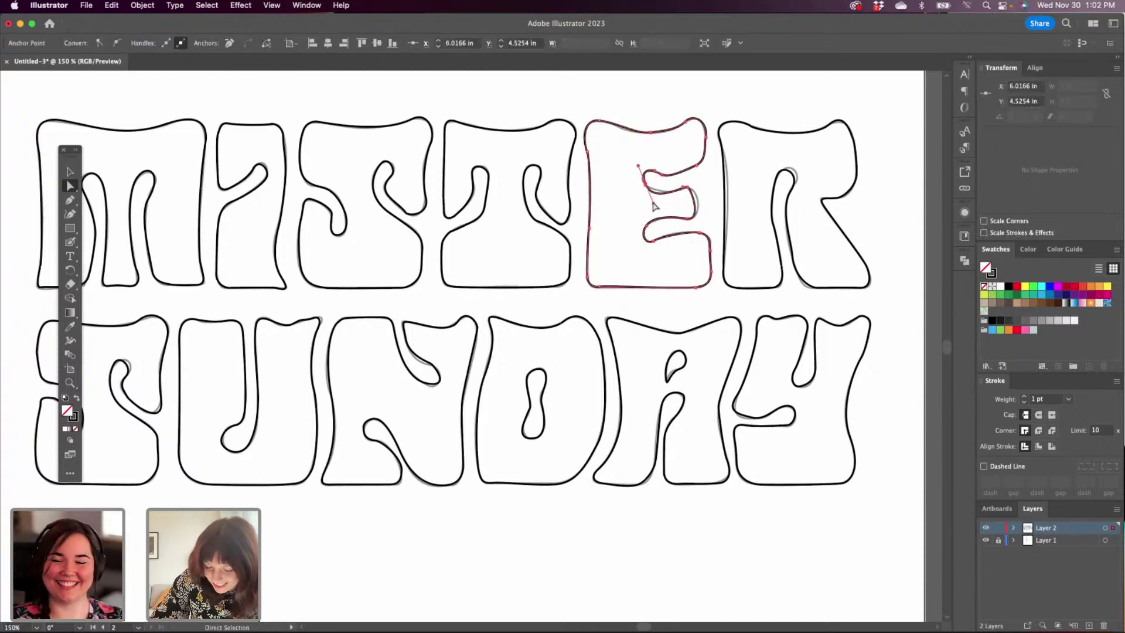
pyautogui.moveTo(652, 200); pyautogui.dragTo(698, 187)
pyautogui.click(687, 186)
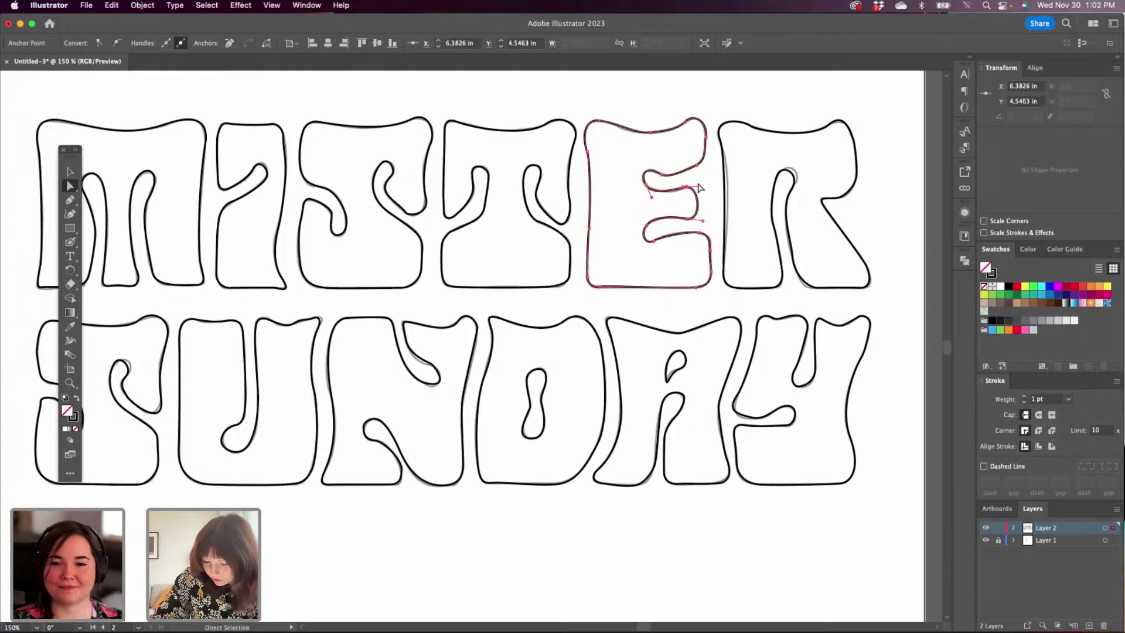
# Reposition the anchor on the R's left edge and reshape the rounded top of its inner gap to match the sketch.
pyautogui.click(725, 201)
pyautogui.click(726, 205)
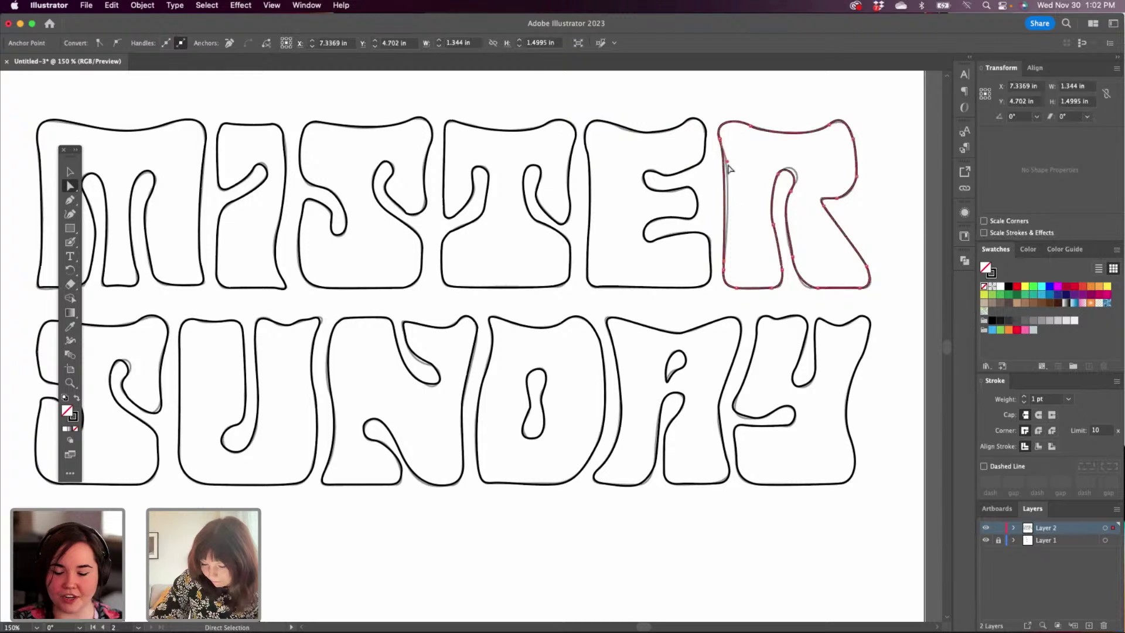
pyautogui.moveTo(727, 162); pyautogui.dragTo(792, 188)
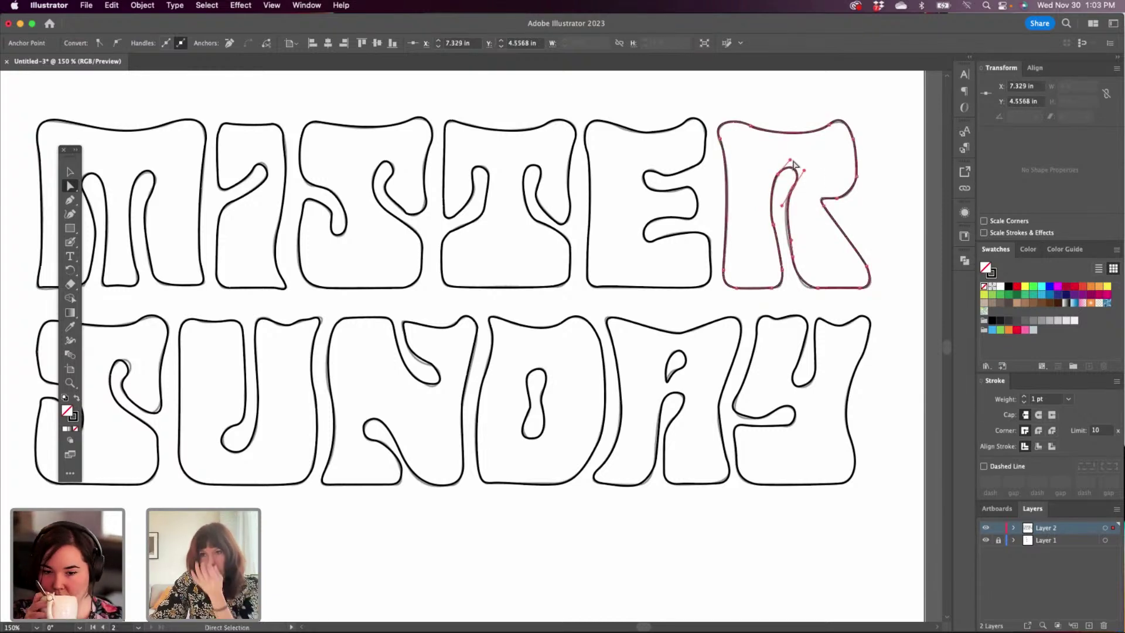
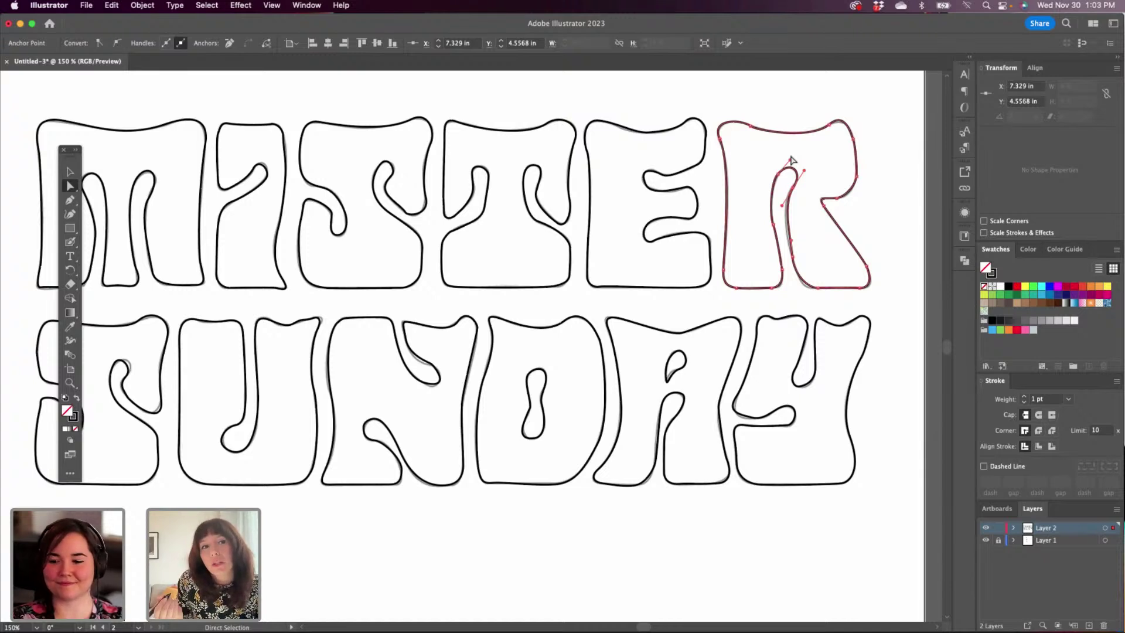
pyautogui.click(791, 159)
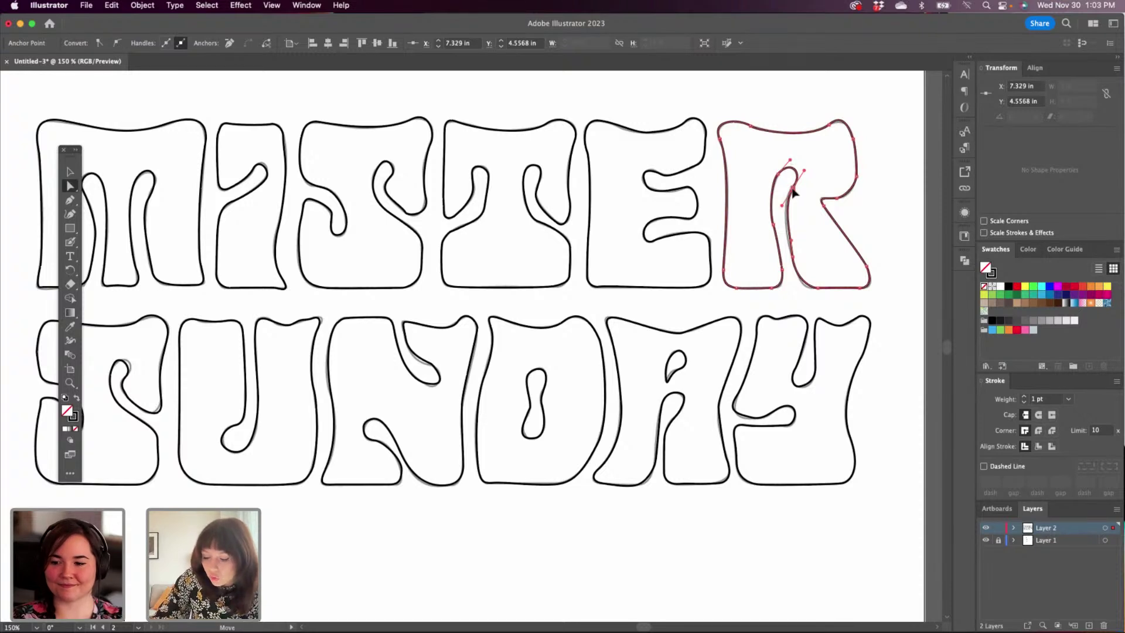
pyautogui.moveTo(792, 189); pyautogui.dragTo(789, 189)
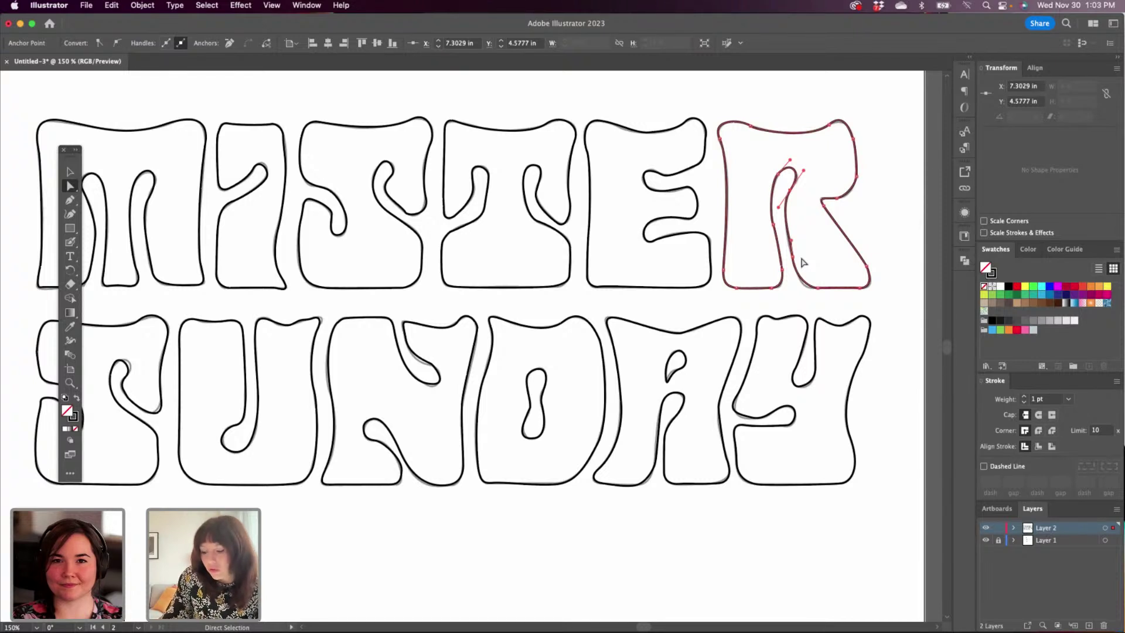
# Refine the inner lower corner of the R's right leg and the handle shaping its upper right corner.
pyautogui.click(817, 293)
pyautogui.click(815, 287)
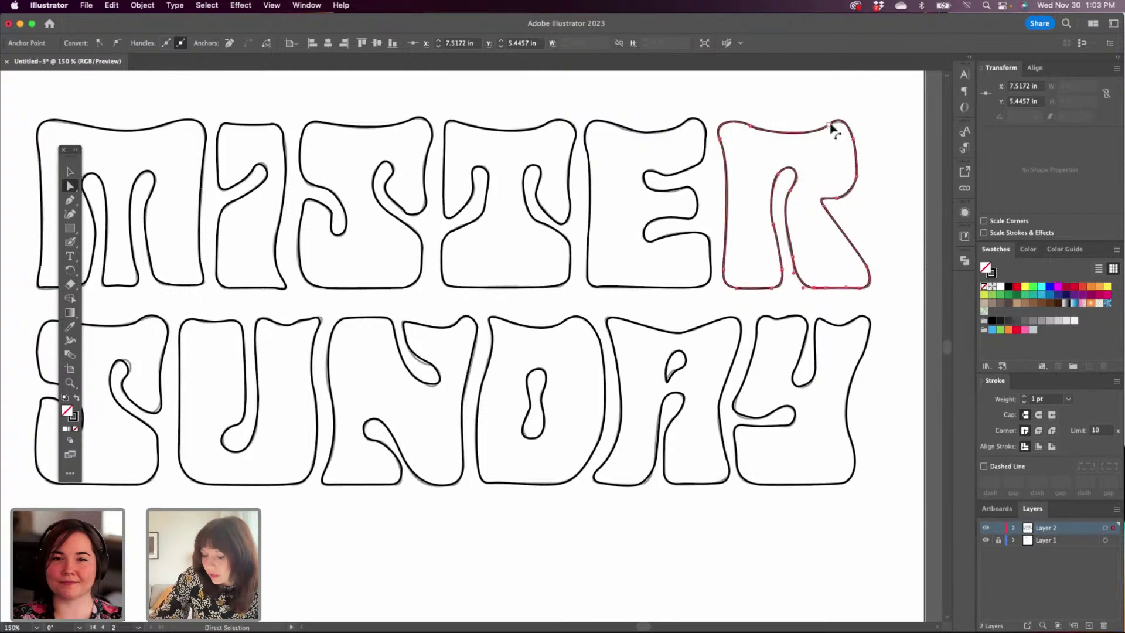
pyautogui.click(832, 123)
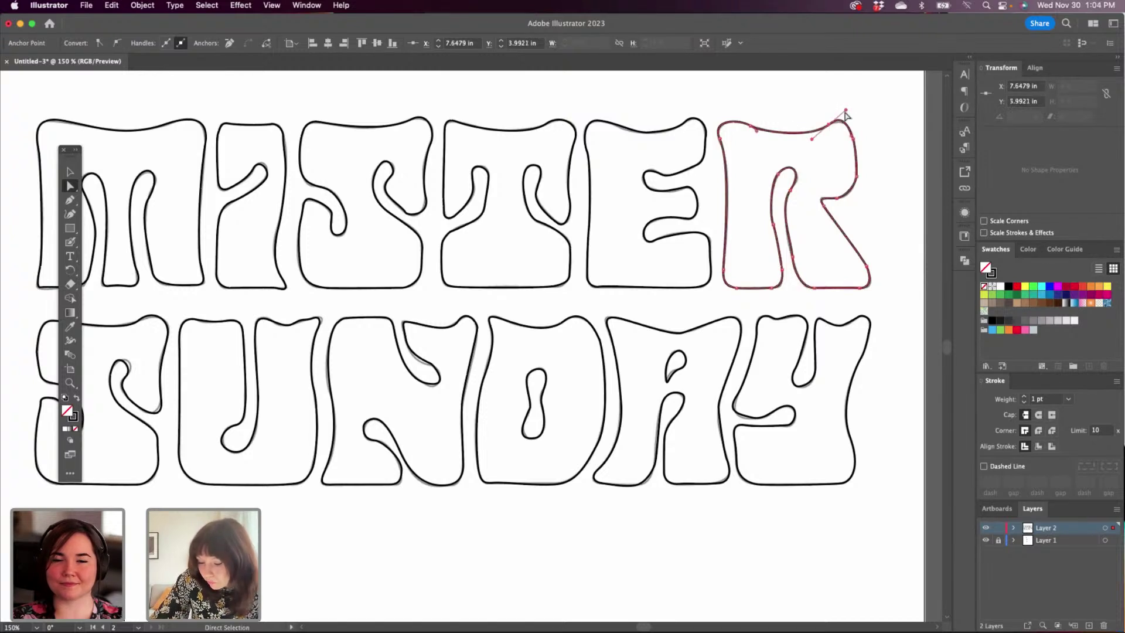
pyautogui.click(845, 112)
pyautogui.click(831, 123)
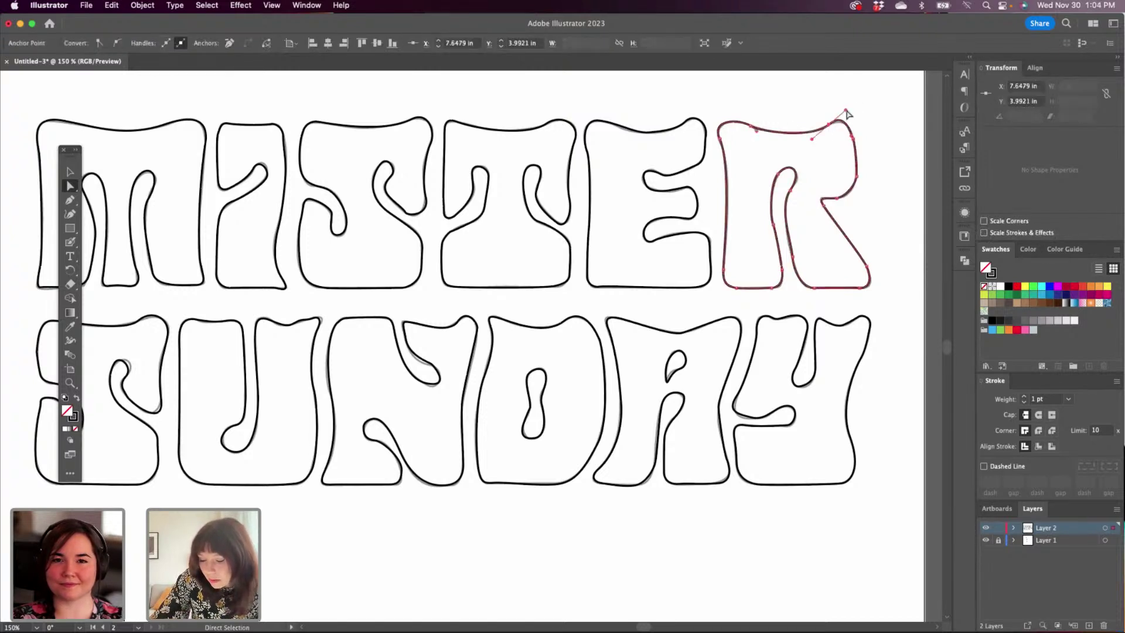
pyautogui.moveTo(845, 111); pyautogui.dragTo(843, 115)
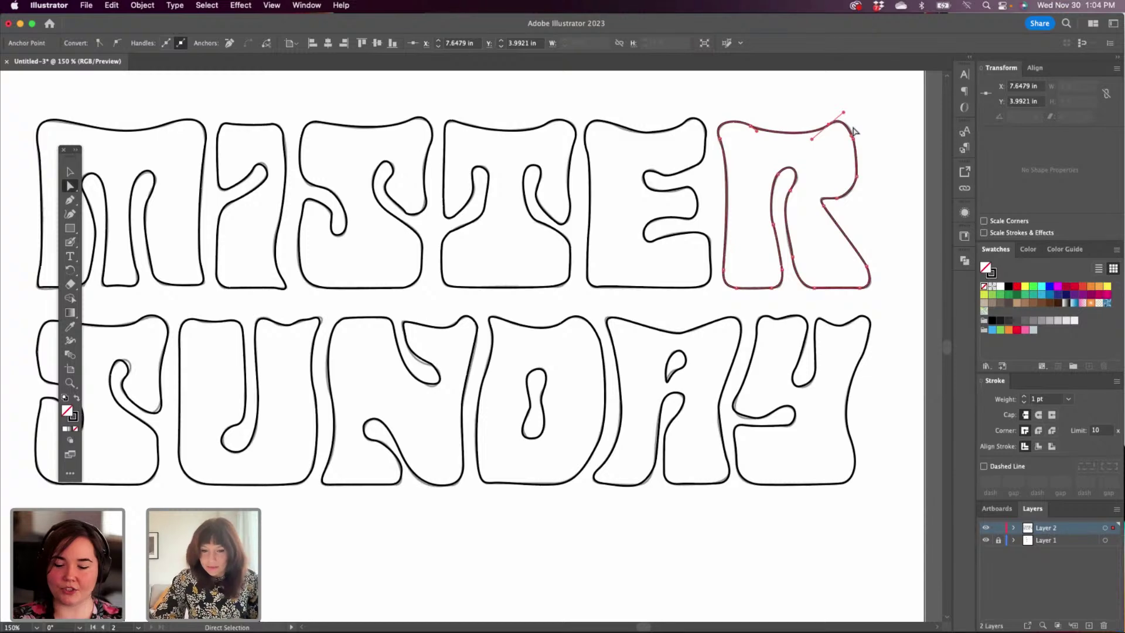
# Adjust the anchors and handles around the rounded top of the inner notch in SUNDAY's S.
pyautogui.hscroll(-5, 475, 402)
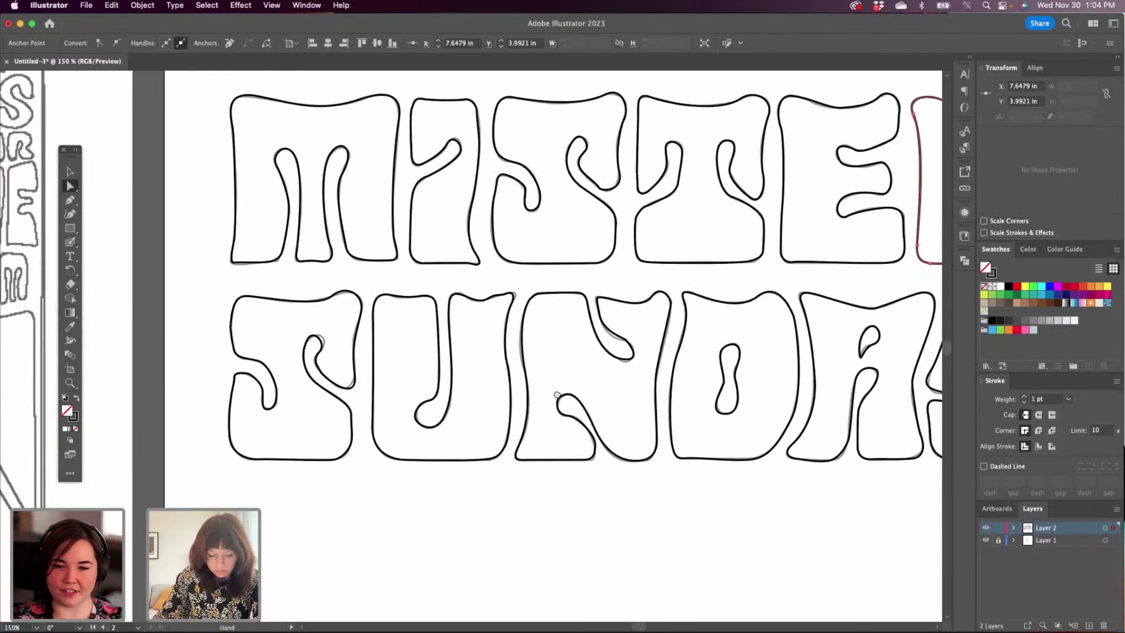
pyautogui.click(331, 353)
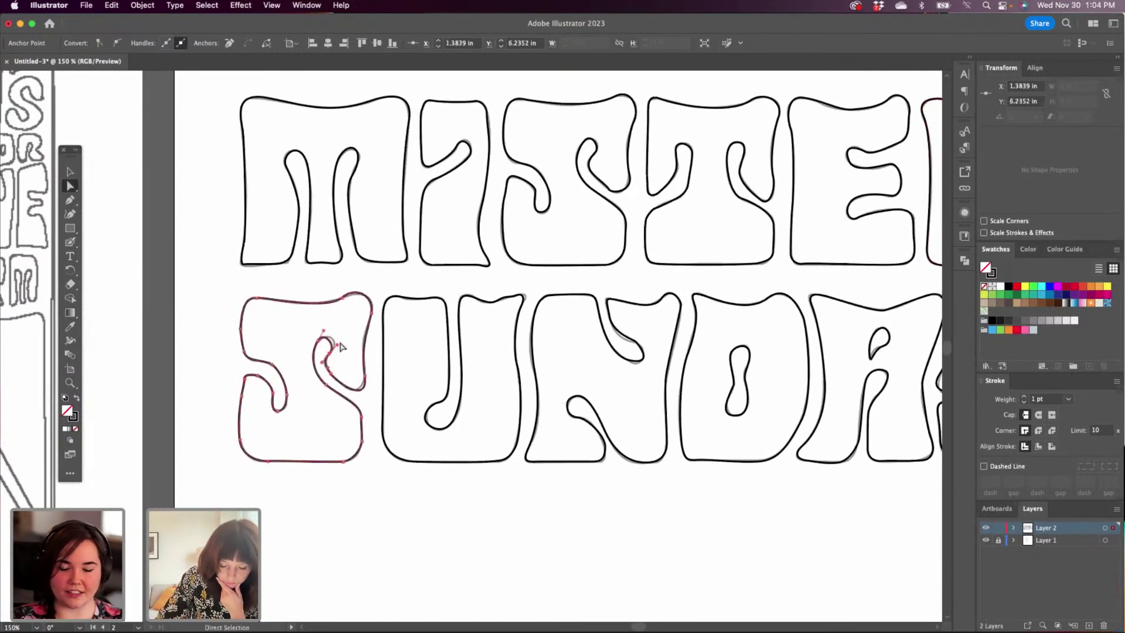
pyautogui.moveTo(337, 343); pyautogui.dragTo(322, 343)
pyautogui.click(319, 339)
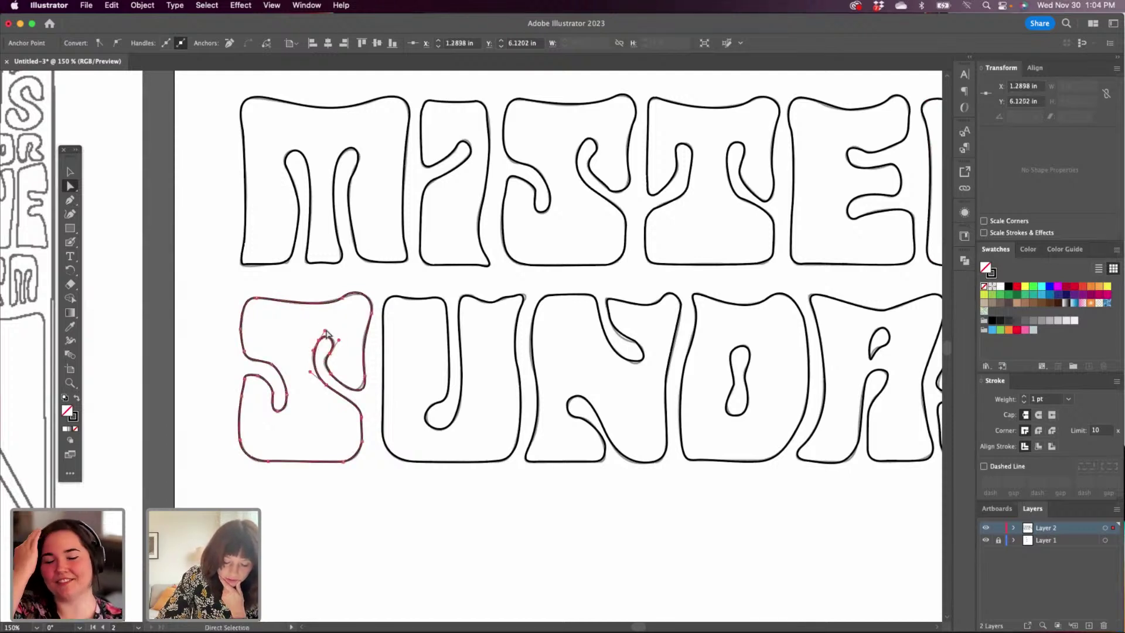
# Move the anchor at the lower end of the S's upper right arm and adjust its direction handles to the sketch.
pyautogui.click(365, 375)
pyautogui.moveTo(365, 370); pyautogui.dragTo(364, 371)
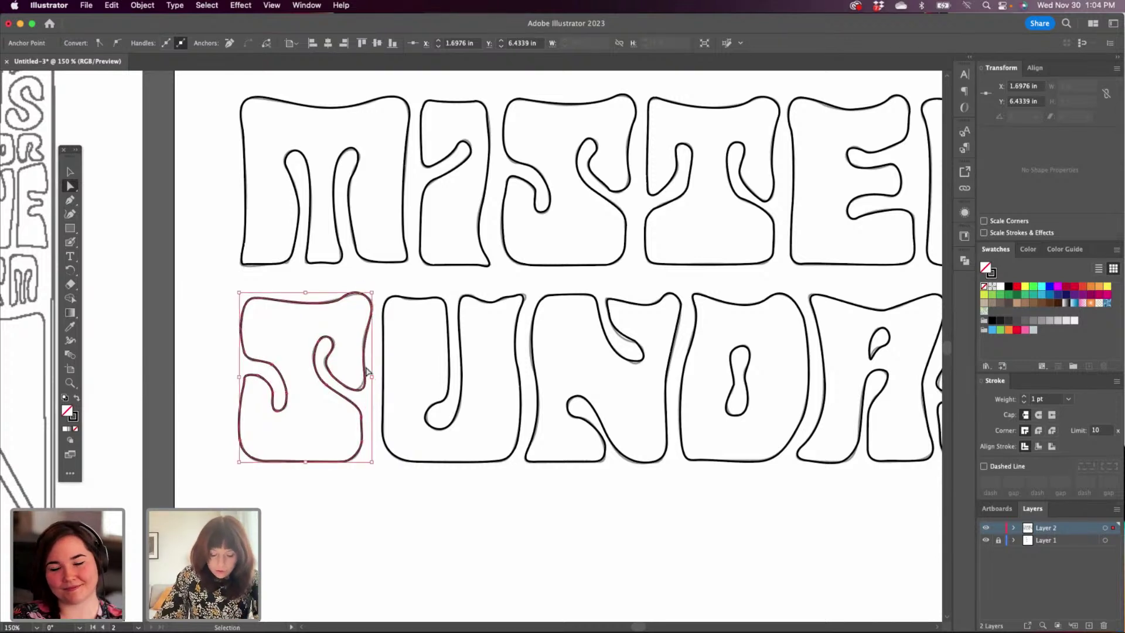
pyautogui.press('super+z')
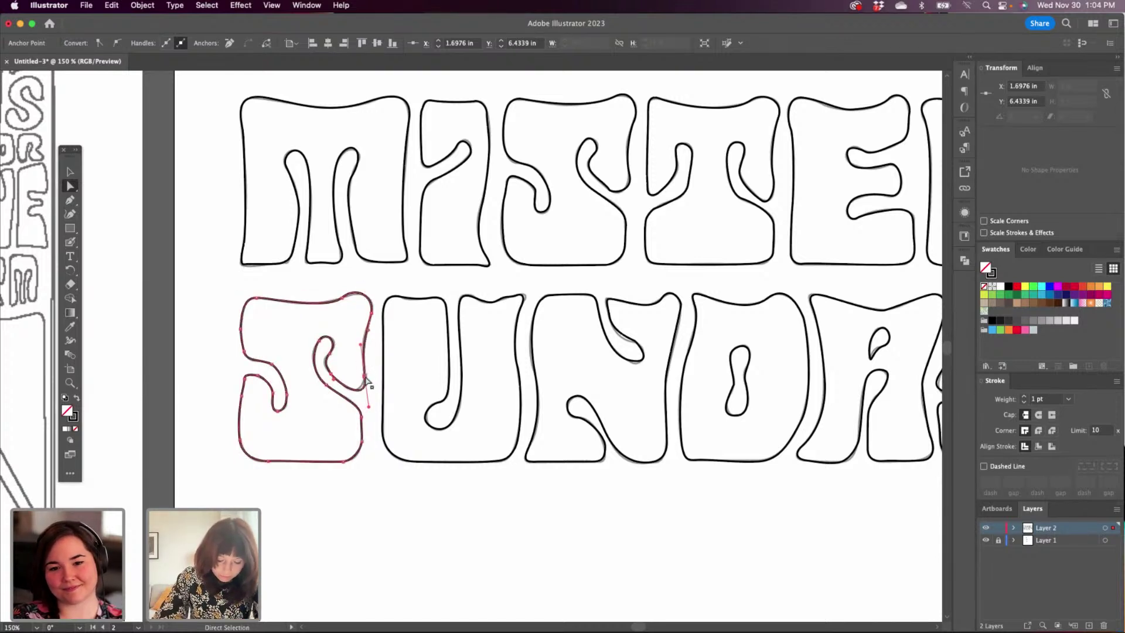
pyautogui.click(365, 346)
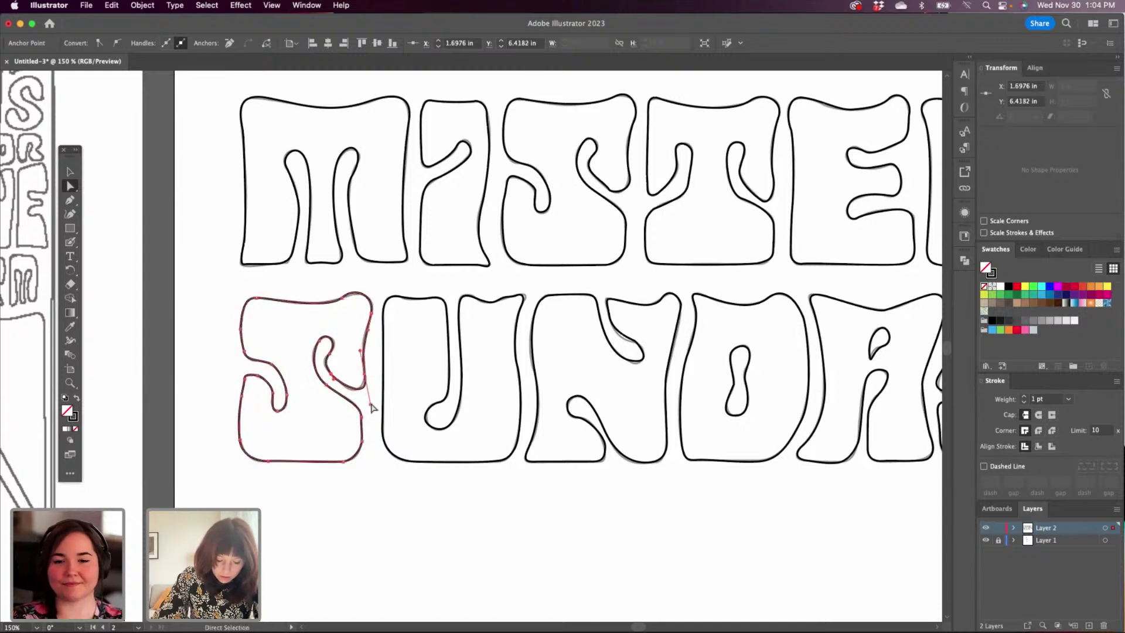
pyautogui.moveTo(370, 404); pyautogui.dragTo(333, 391)
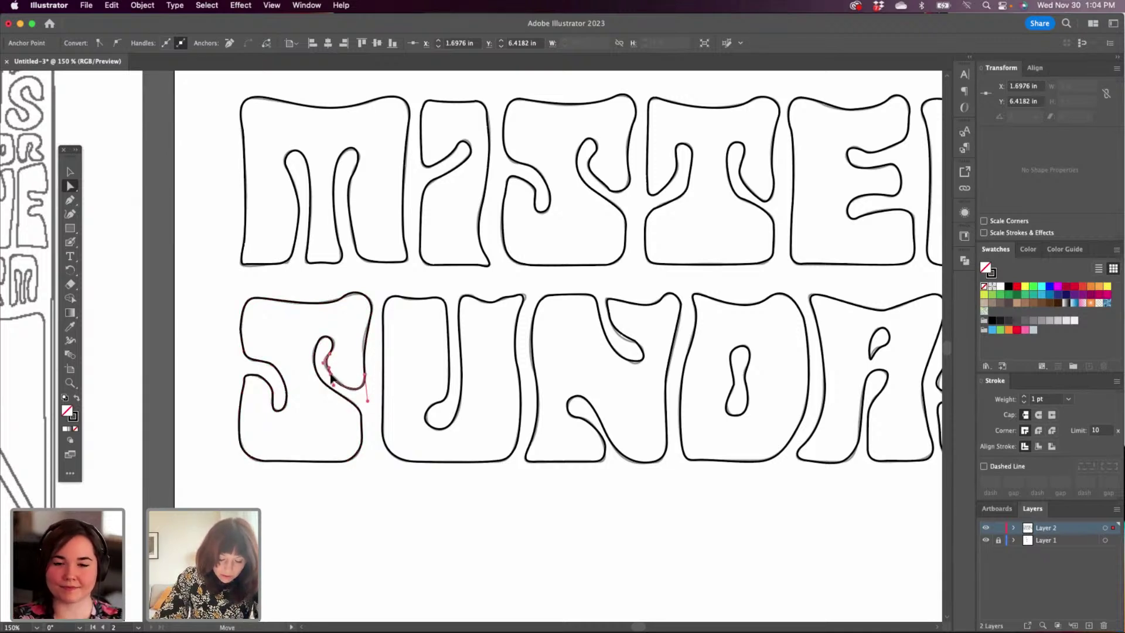
# Reshape the right-hand curve of the S's inner notch by repositioning its anchors and handles.
pyautogui.click(325, 365)
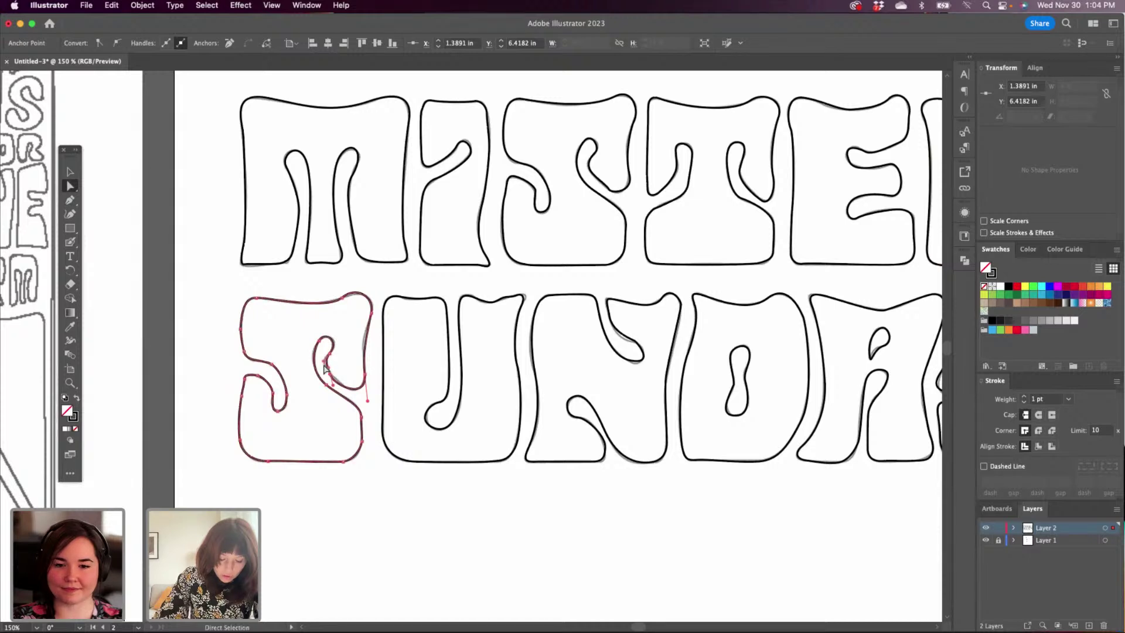
pyautogui.click(328, 360)
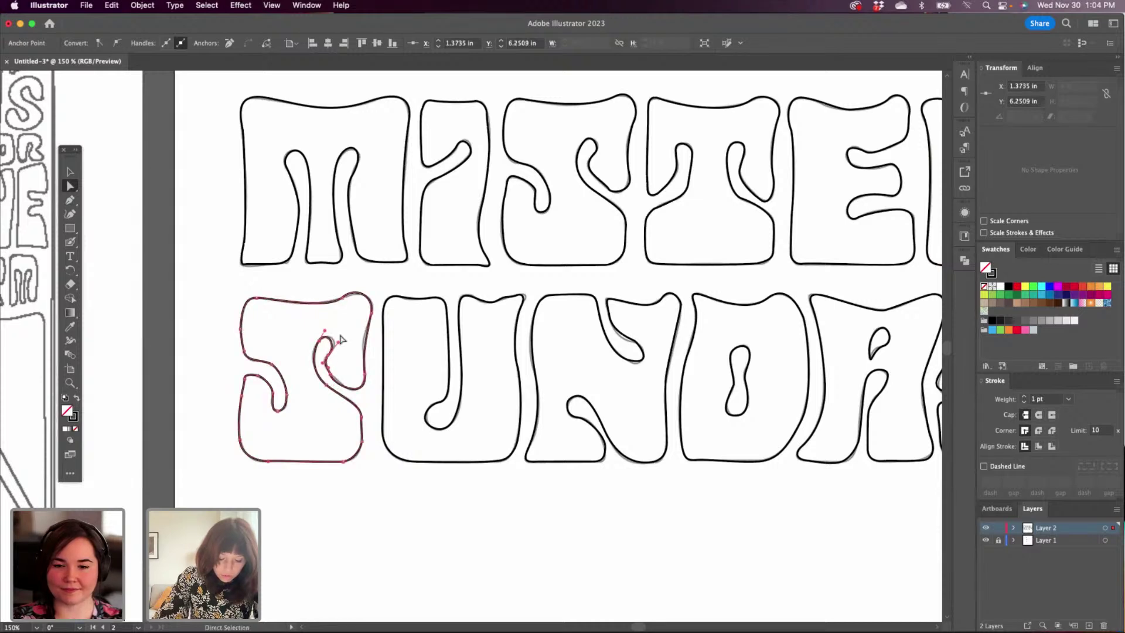
pyautogui.moveTo(338, 342); pyautogui.dragTo(338, 334)
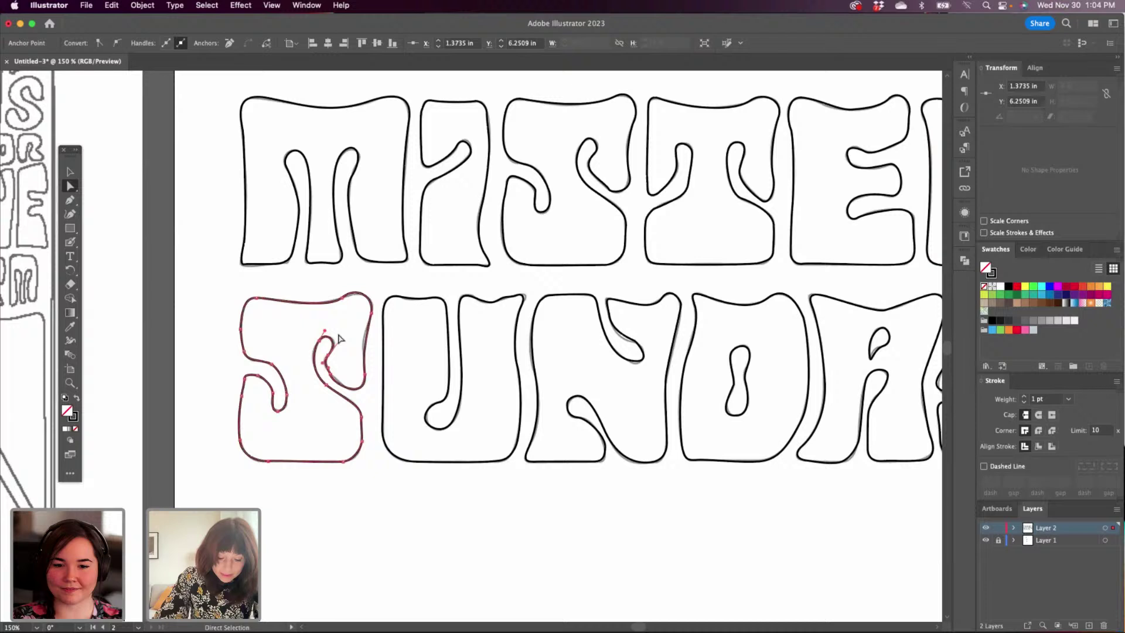
pyautogui.click(332, 379)
pyautogui.click(329, 369)
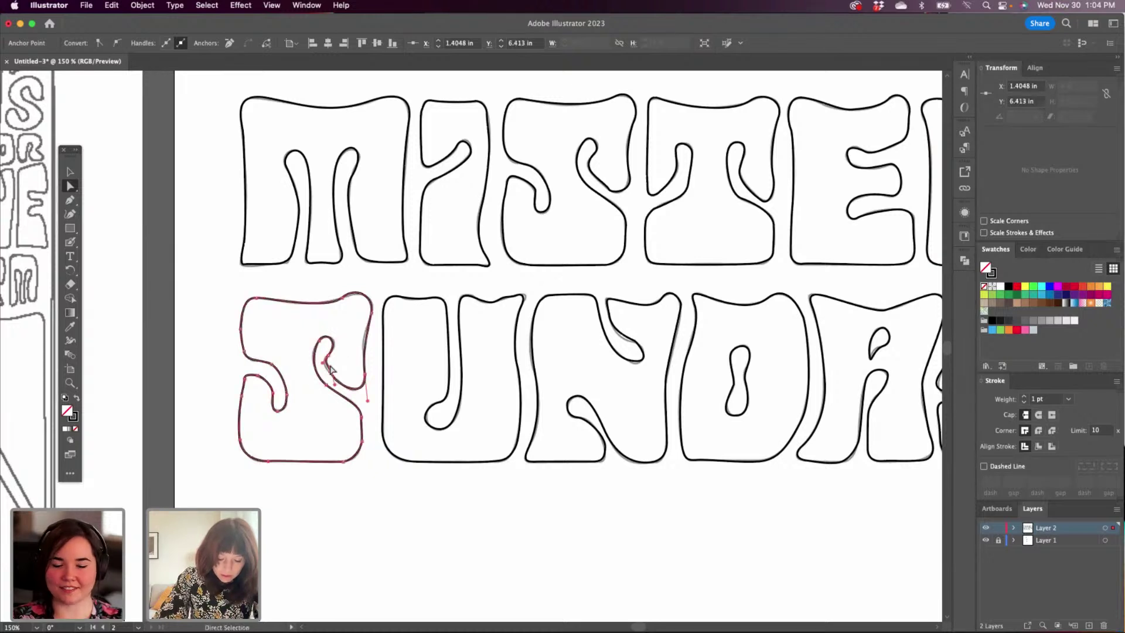
pyautogui.moveTo(329, 364); pyautogui.dragTo(363, 372)
# Fine-tune the anchor low on the S's upper right arm and lower the curve of its upper right corner.
pyautogui.click(365, 376)
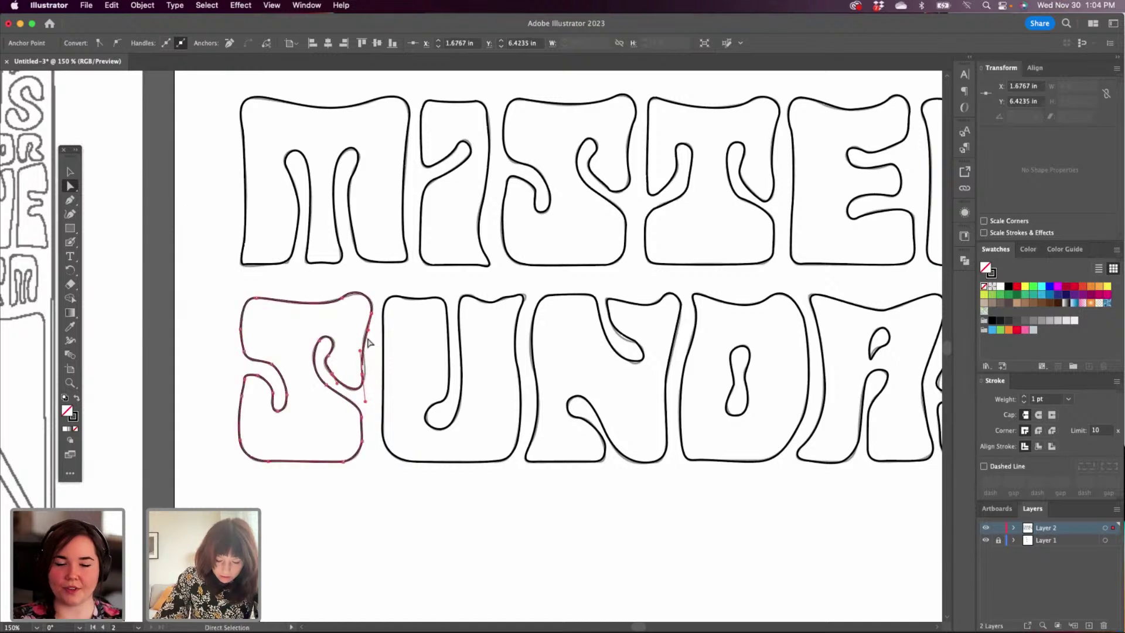
pyautogui.moveTo(362, 374); pyautogui.dragTo(364, 374)
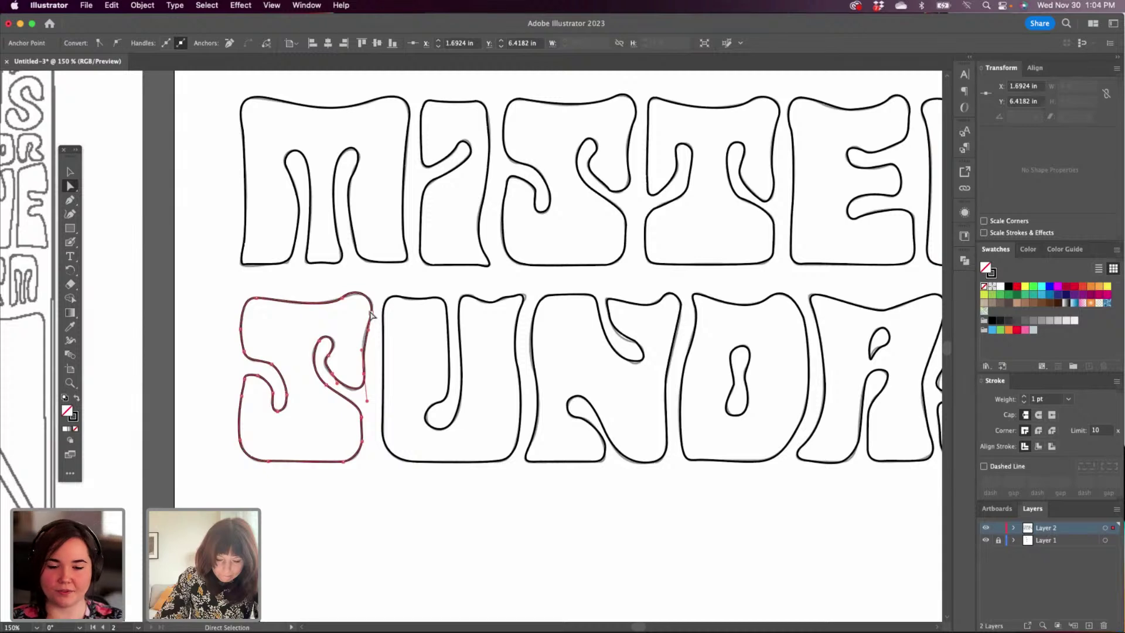
pyautogui.click(345, 298)
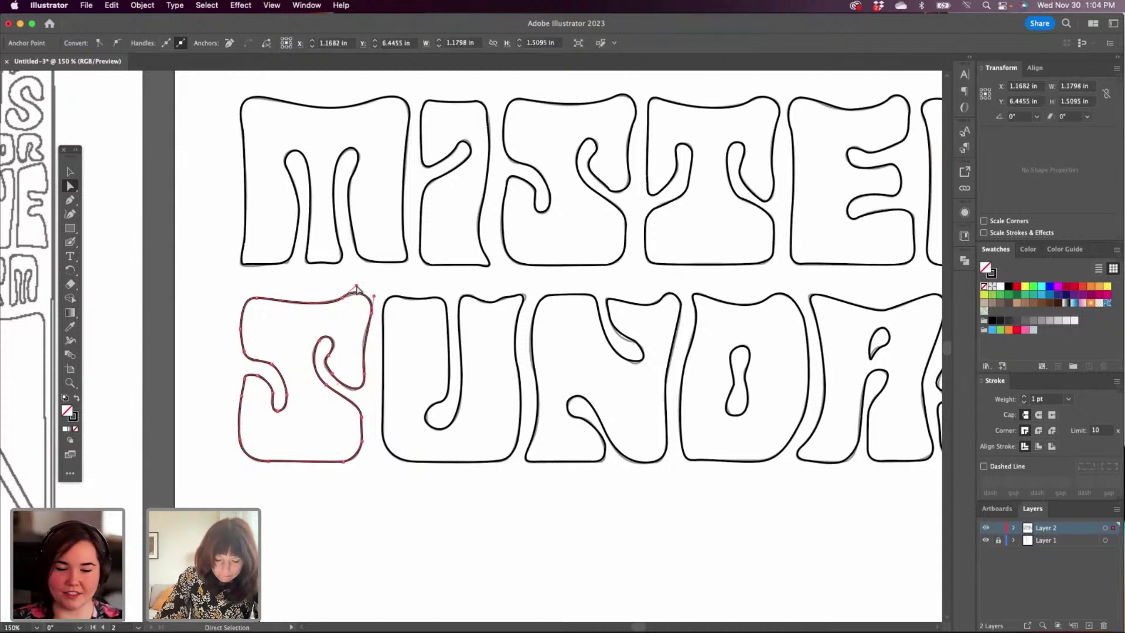
pyautogui.moveTo(356, 288); pyautogui.dragTo(358, 294)
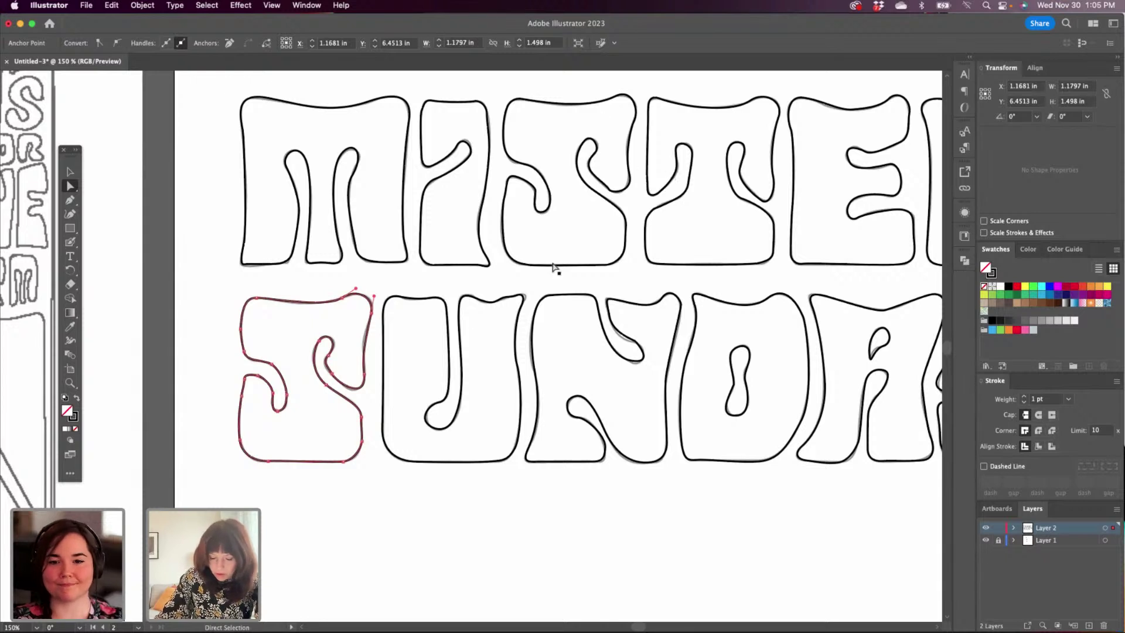
# Delete the extra anchor at the U's upper right corner with the Pen tool and reshape the corner's remaining anchors and handles.
pyautogui.click(519, 298)
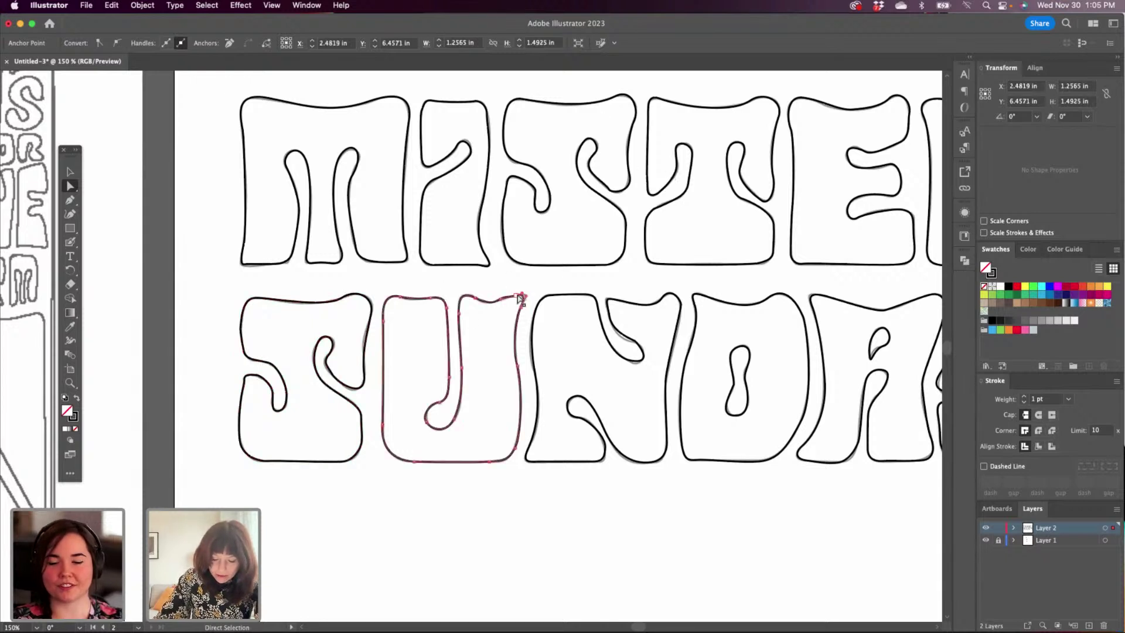
pyautogui.click(521, 296)
pyautogui.click(70, 200)
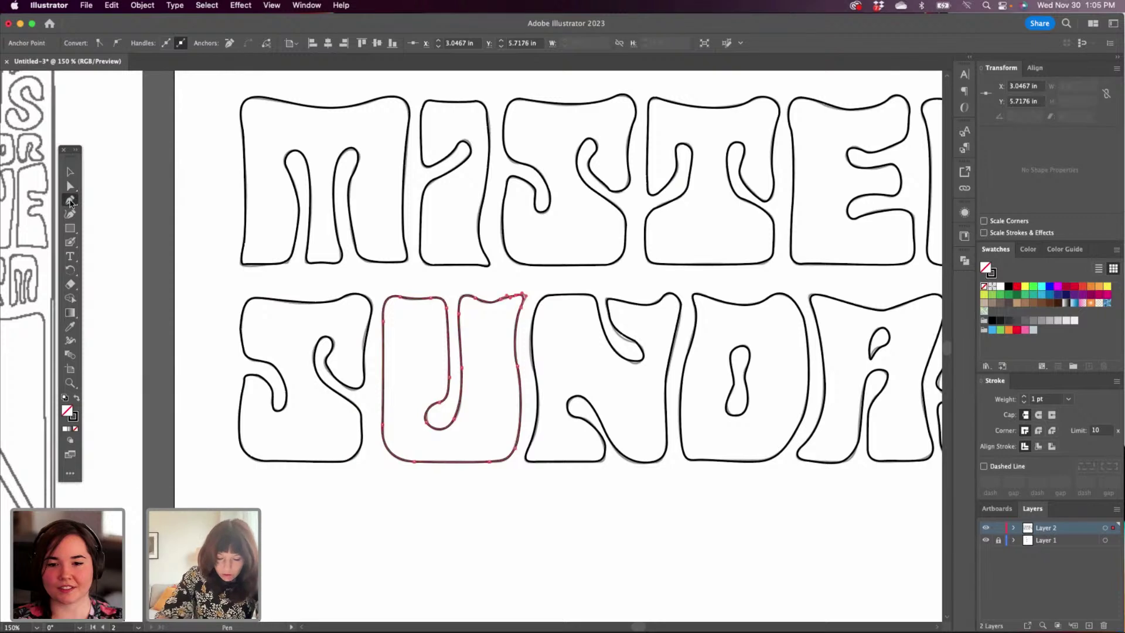
pyautogui.click(517, 295)
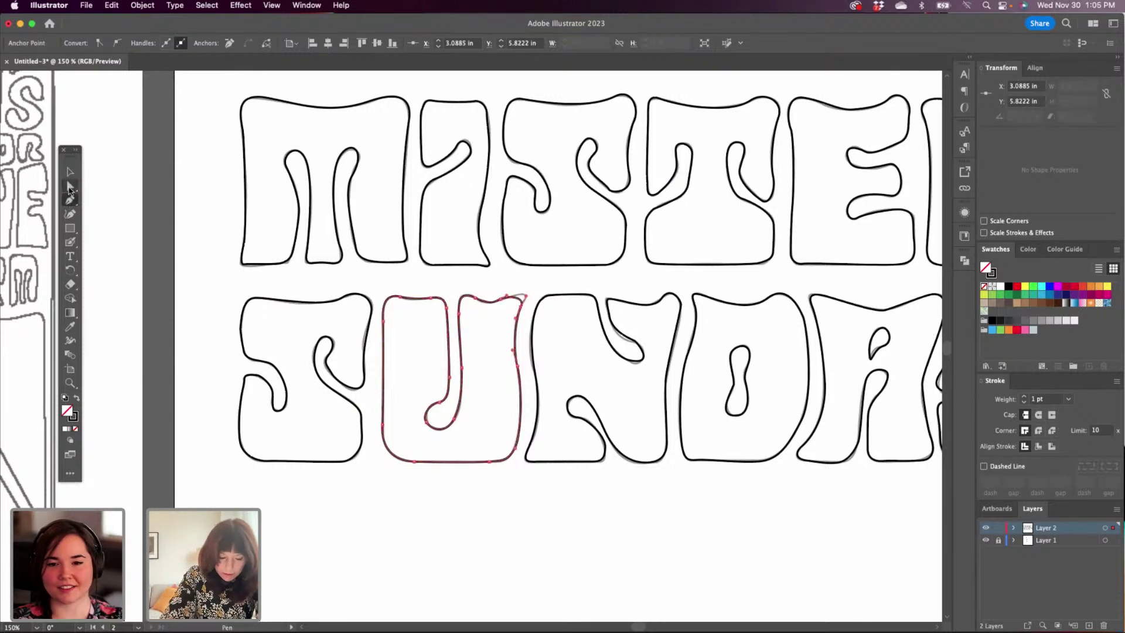
pyautogui.click(70, 186)
pyautogui.click(511, 299)
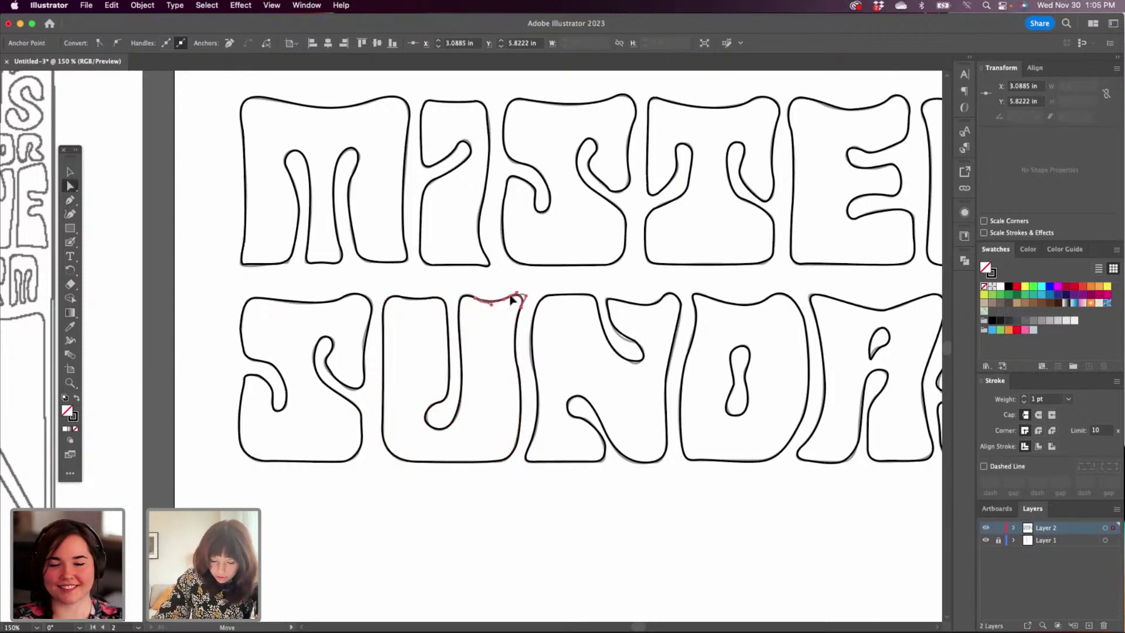
pyautogui.click(511, 298)
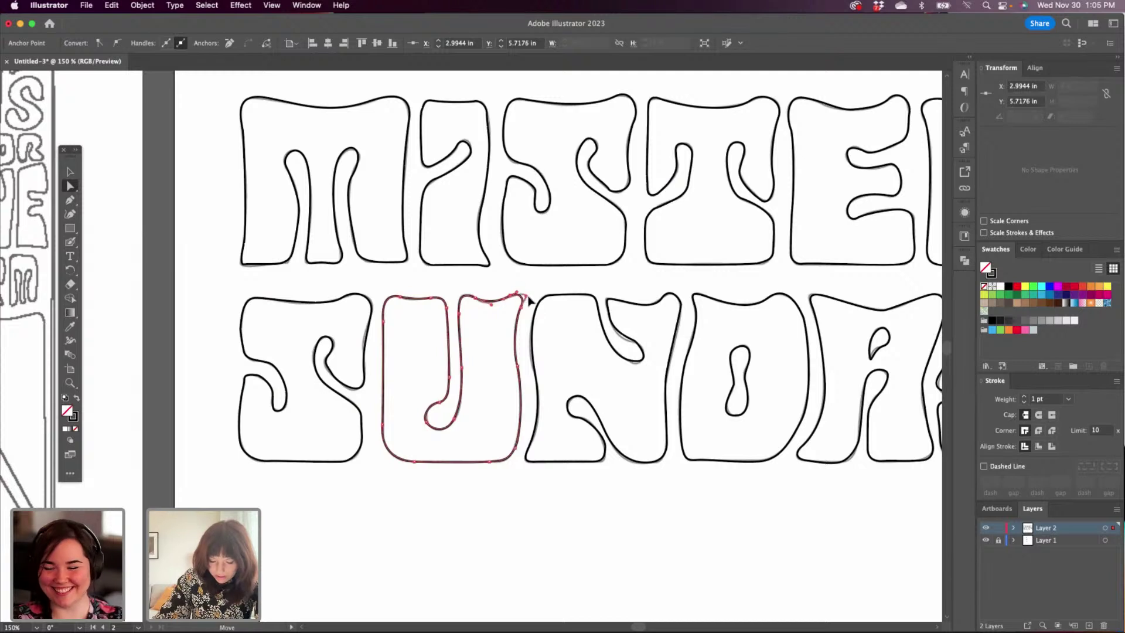
pyautogui.moveTo(527, 296); pyautogui.dragTo(525, 288)
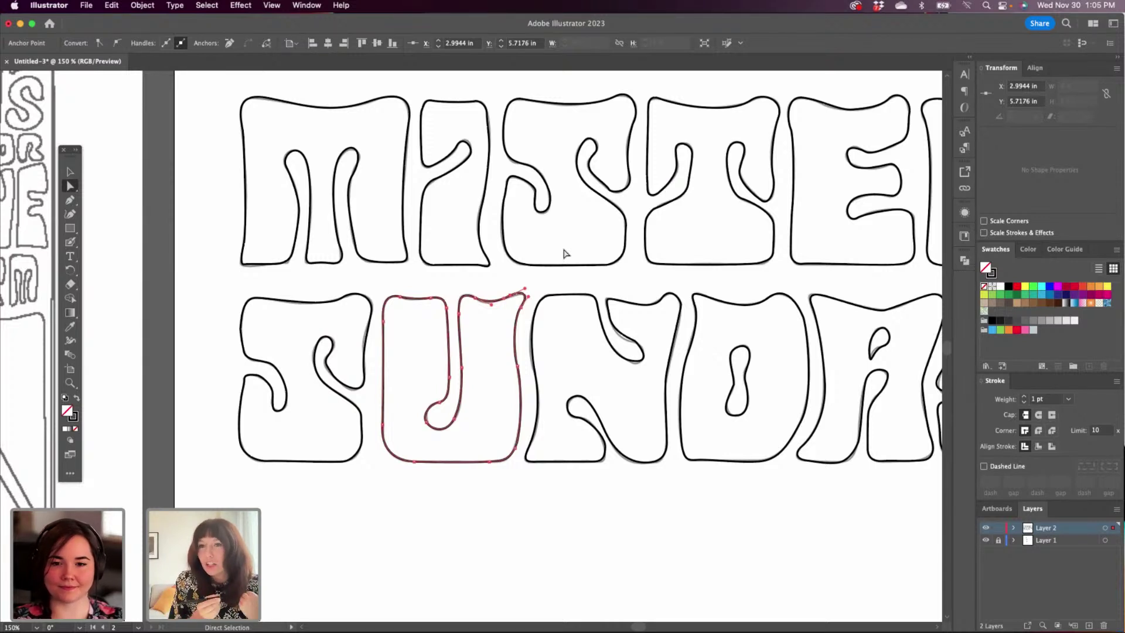
# Reshape the rounded end of the N's upper notch by adjusting its anchor and direction handles to the sketch.
pyautogui.moveTo(621, 399); pyautogui.dragTo(537, 386)
pyautogui.click(548, 331)
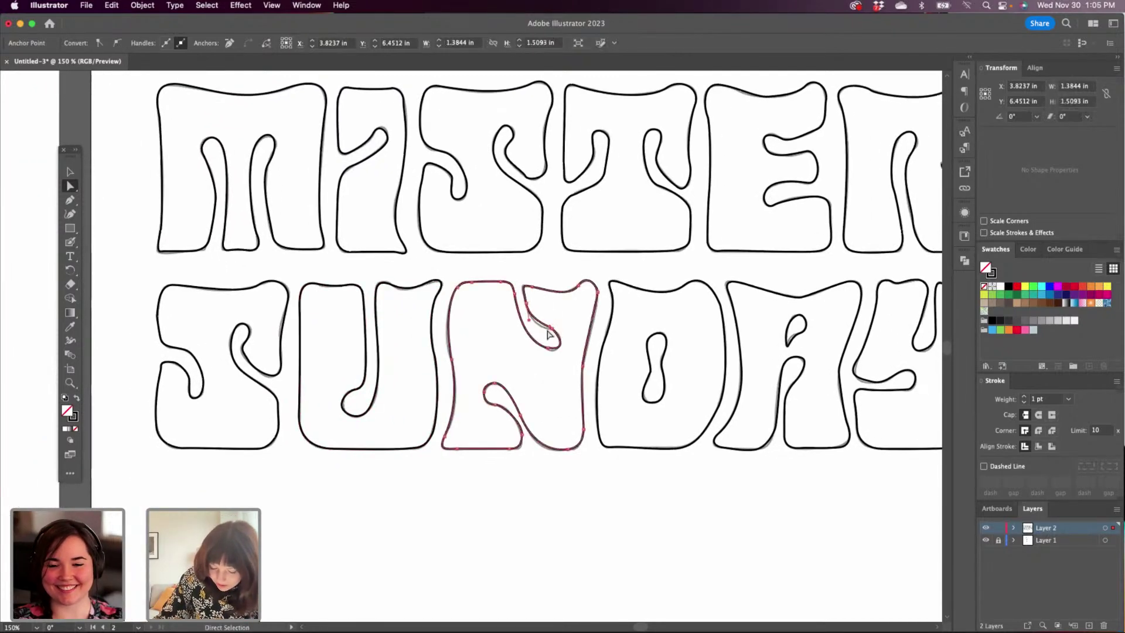
pyautogui.click(549, 332)
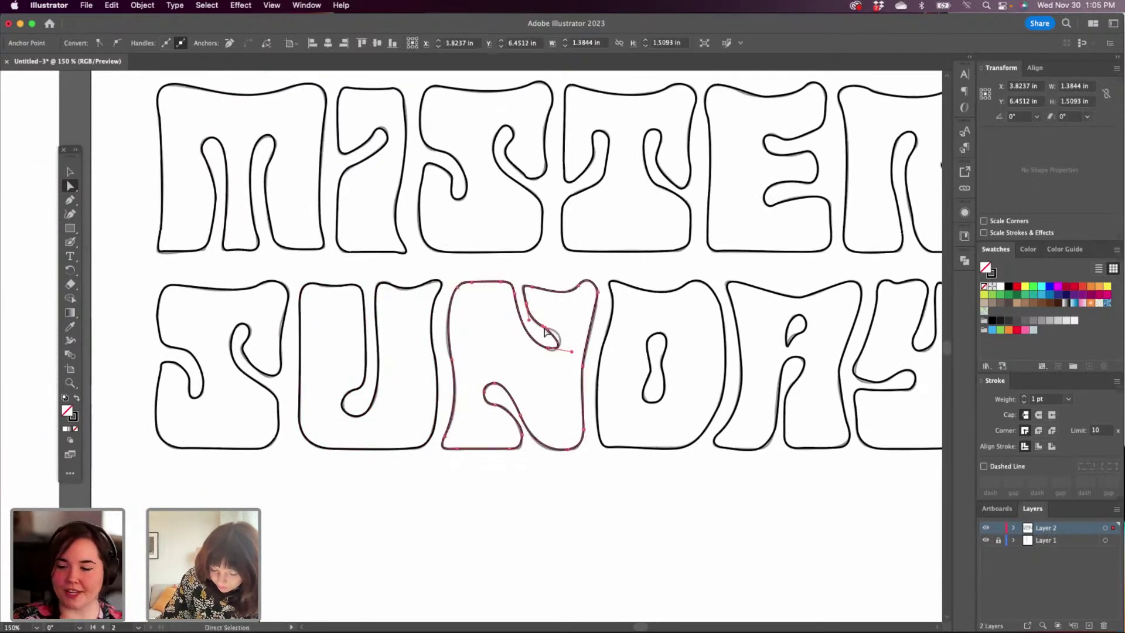
pyautogui.moveTo(549, 332); pyautogui.dragTo(565, 355)
pyautogui.click(565, 332)
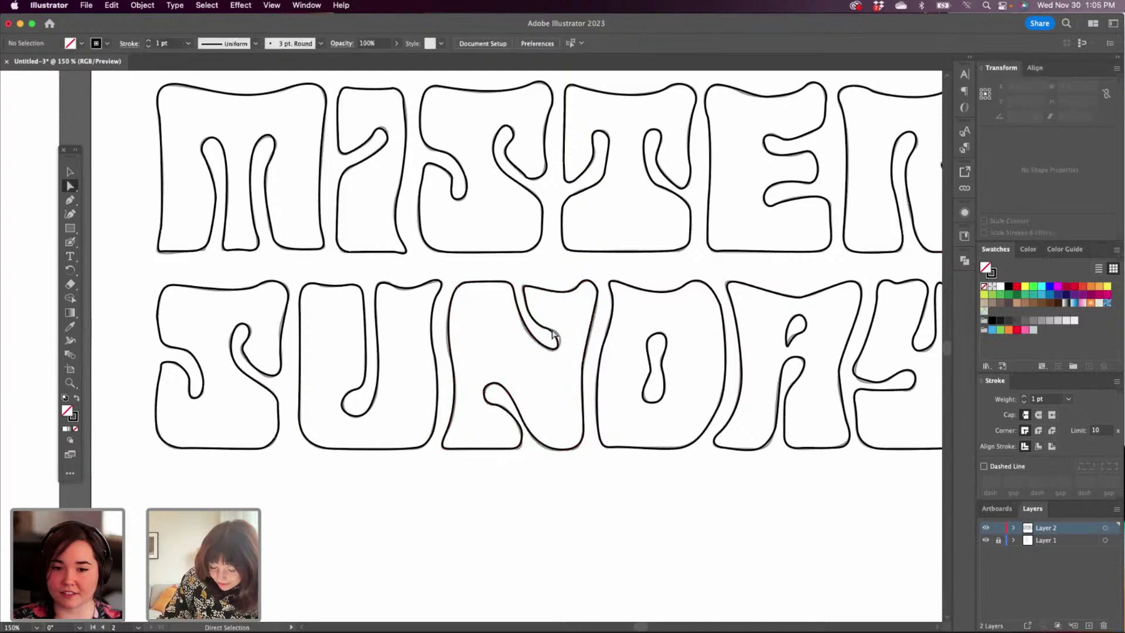
pyautogui.click(551, 332)
pyautogui.moveTo(556, 330); pyautogui.dragTo(562, 328)
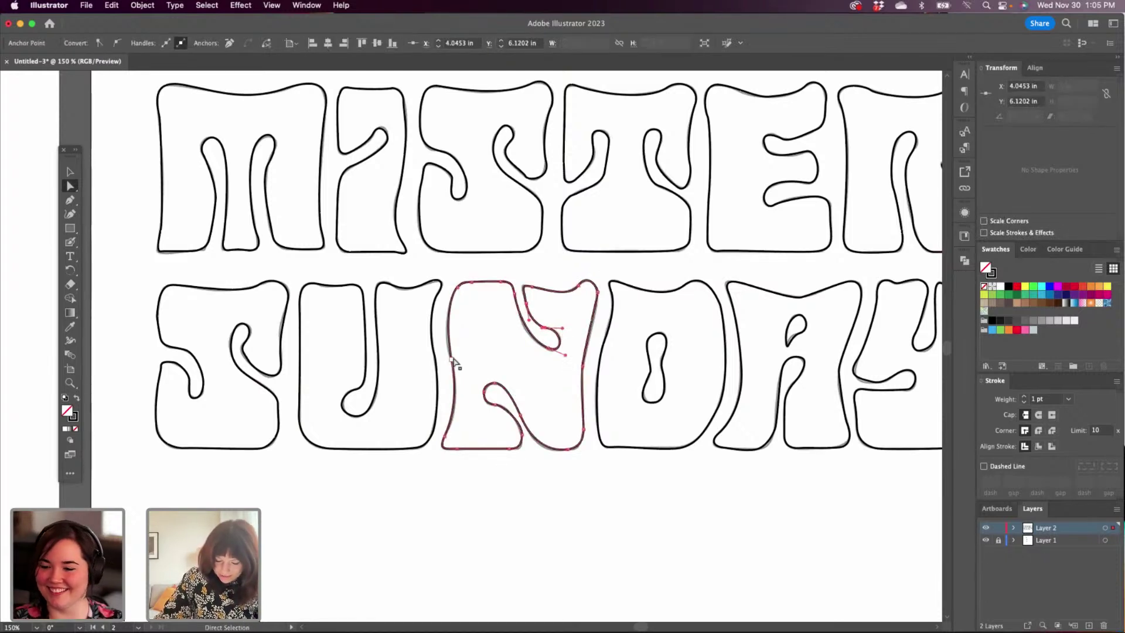
# Nudge the anchor midway down the N's left side and fine-tune the anchor at the base of its right stem.
pyautogui.click(445, 318)
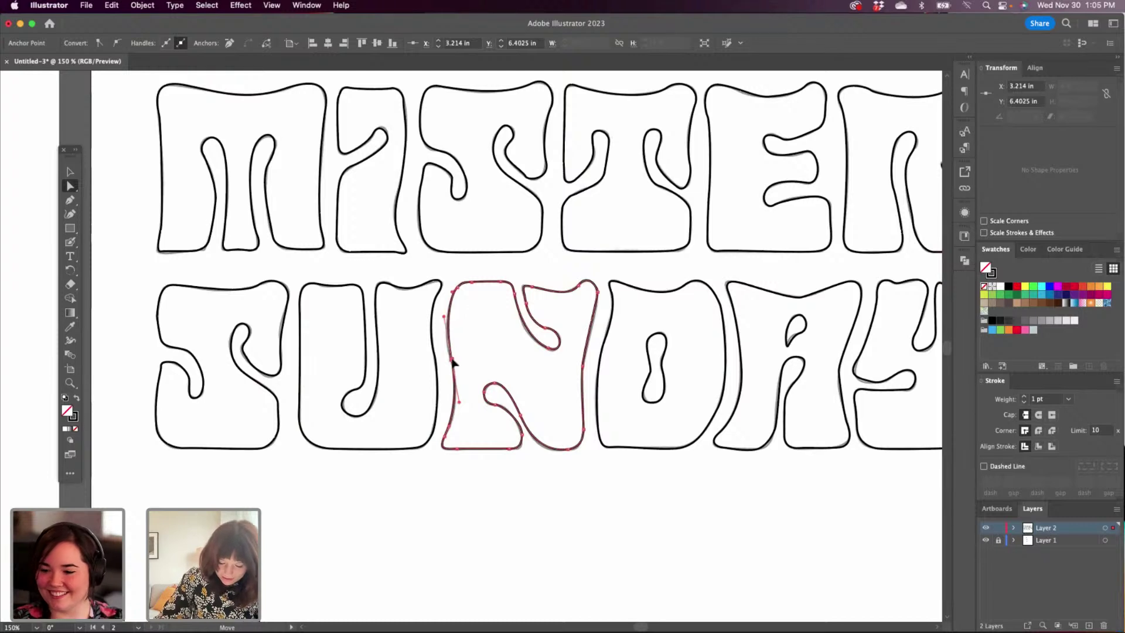
pyautogui.moveTo(451, 359); pyautogui.dragTo(449, 358)
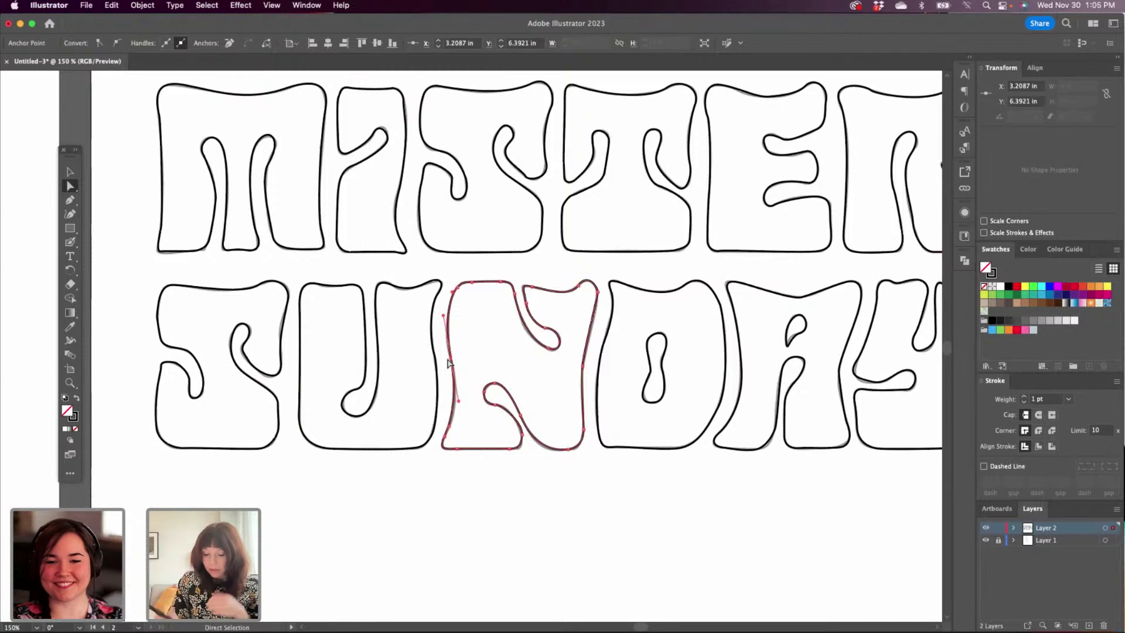
pyautogui.click(566, 452)
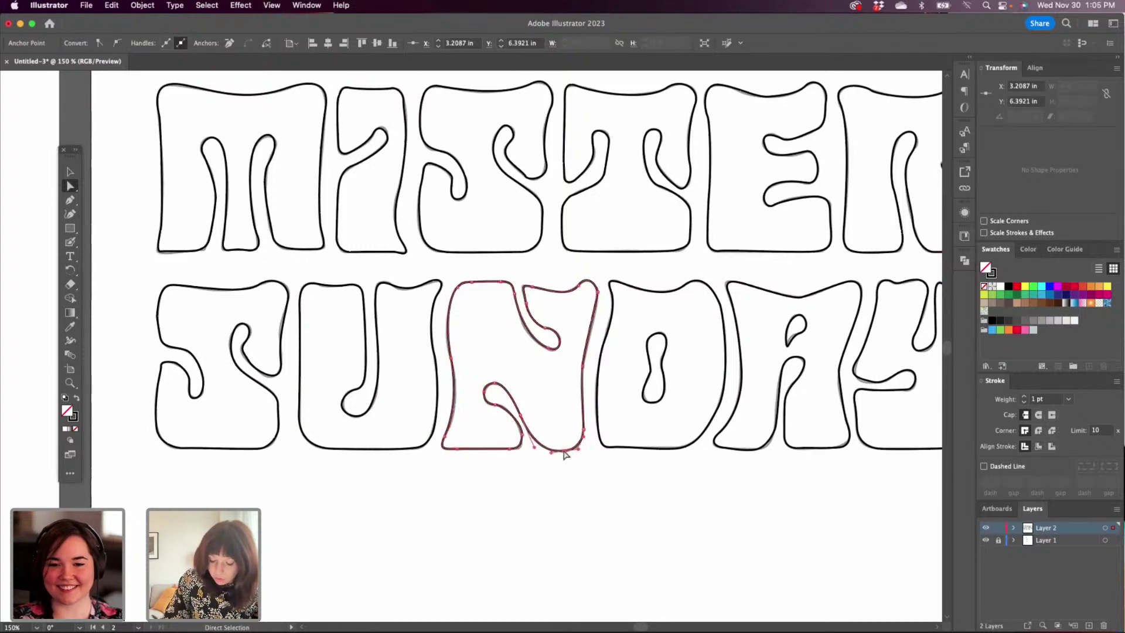
pyautogui.click(564, 451)
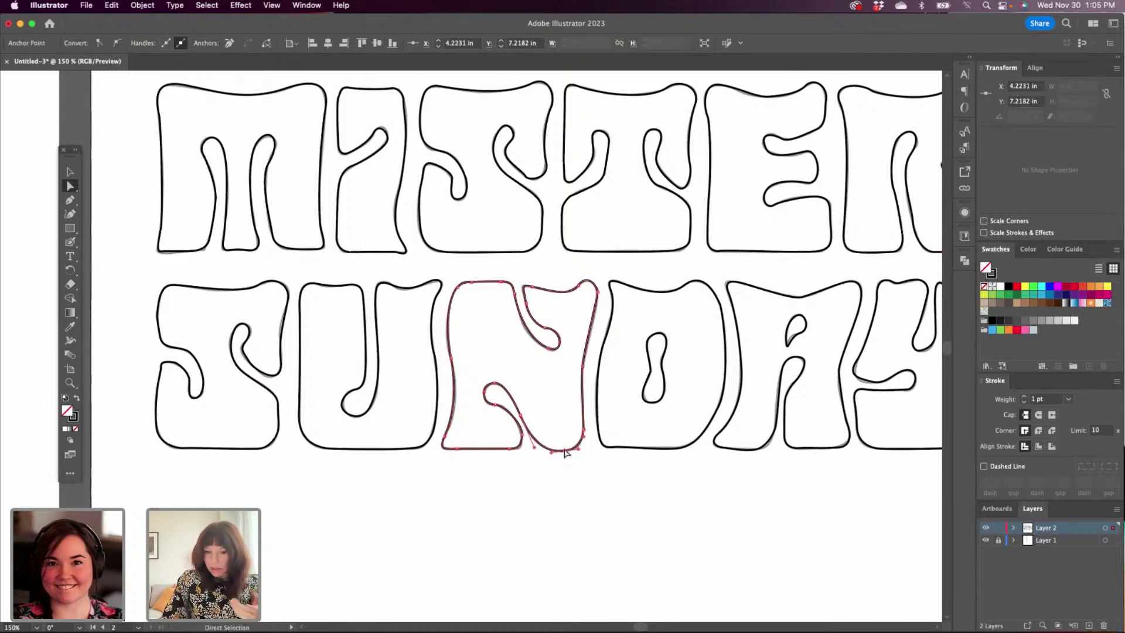
# Round the corner anchor on the left side of the D's inner counter to a radius of about 0.15 in.
pyautogui.hscroll(3, 626, 396)
pyautogui.scroll(-1, 626, 396)
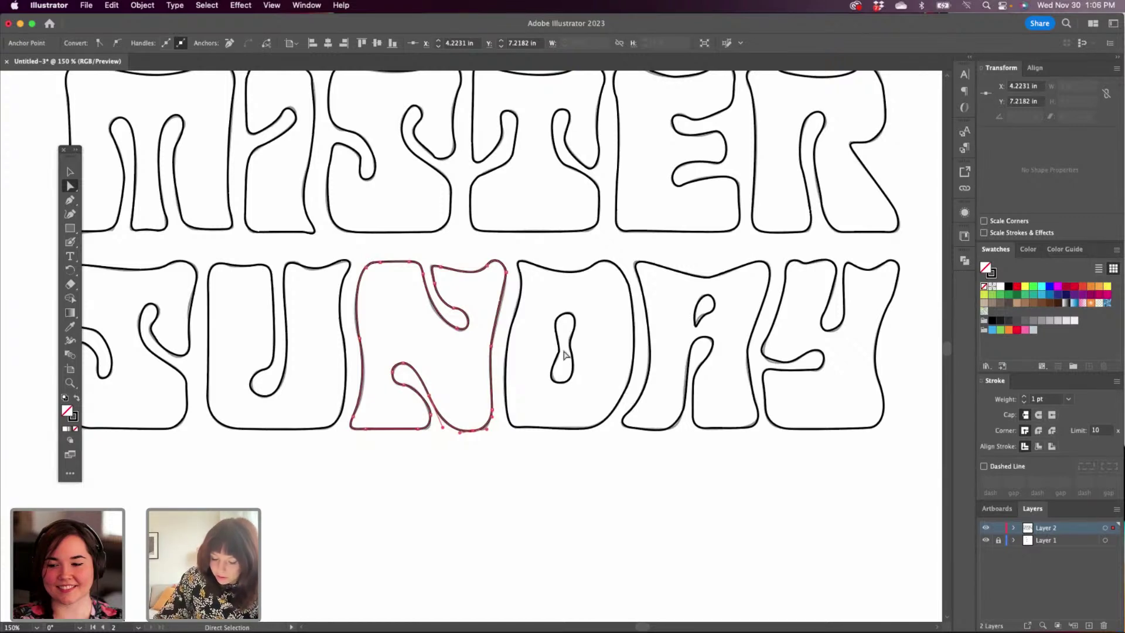
pyautogui.click(564, 354)
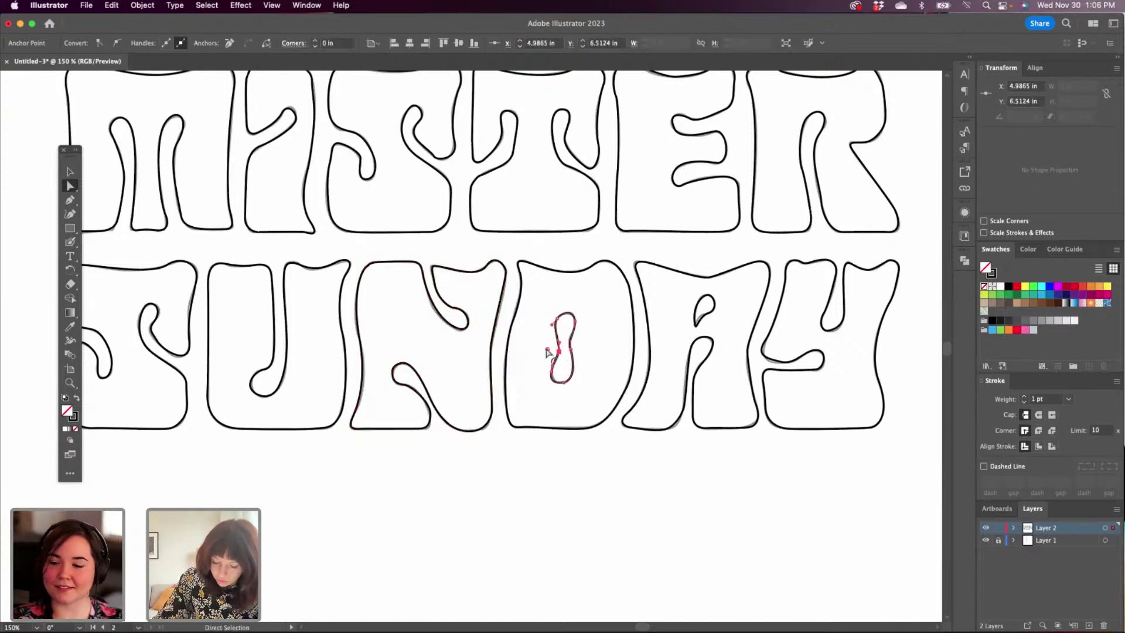
pyautogui.moveTo(547, 349); pyautogui.dragTo(542, 348)
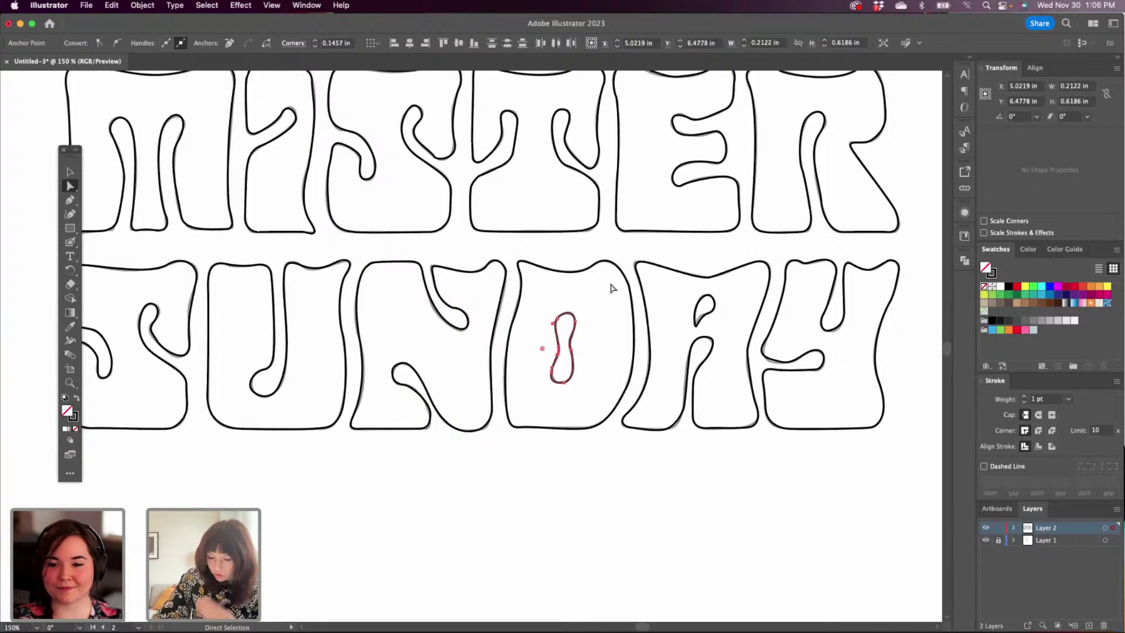
# Refine the curve of the A's teardrop counter and adjust the anchors around the rounded foot of its left leg.
pyautogui.hscroll(5, 720, 345)
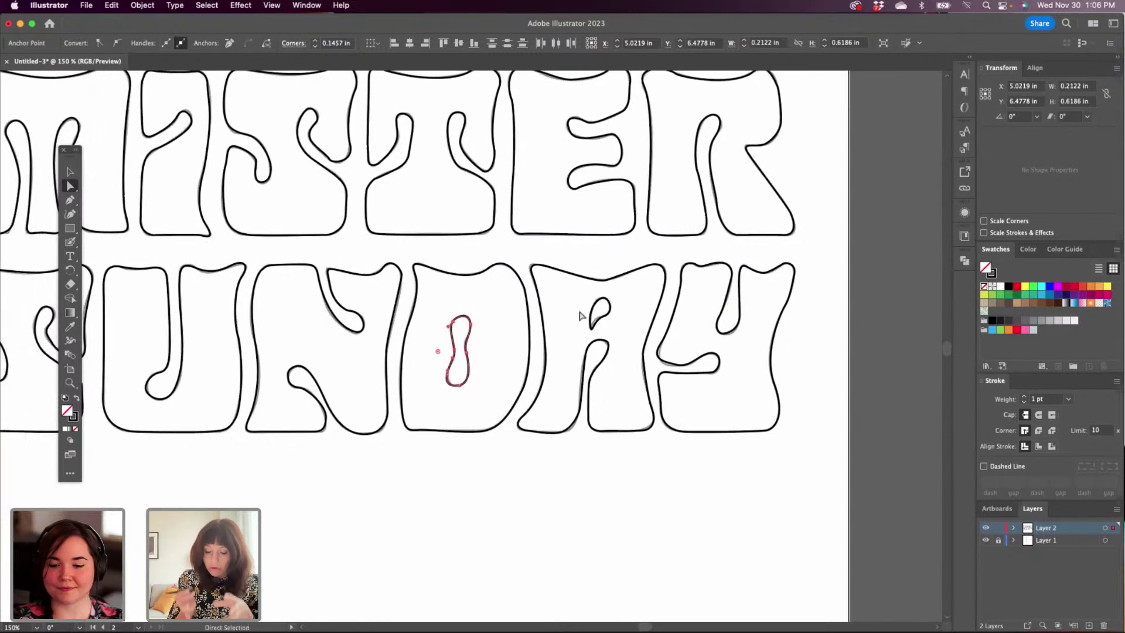
pyautogui.click(592, 332)
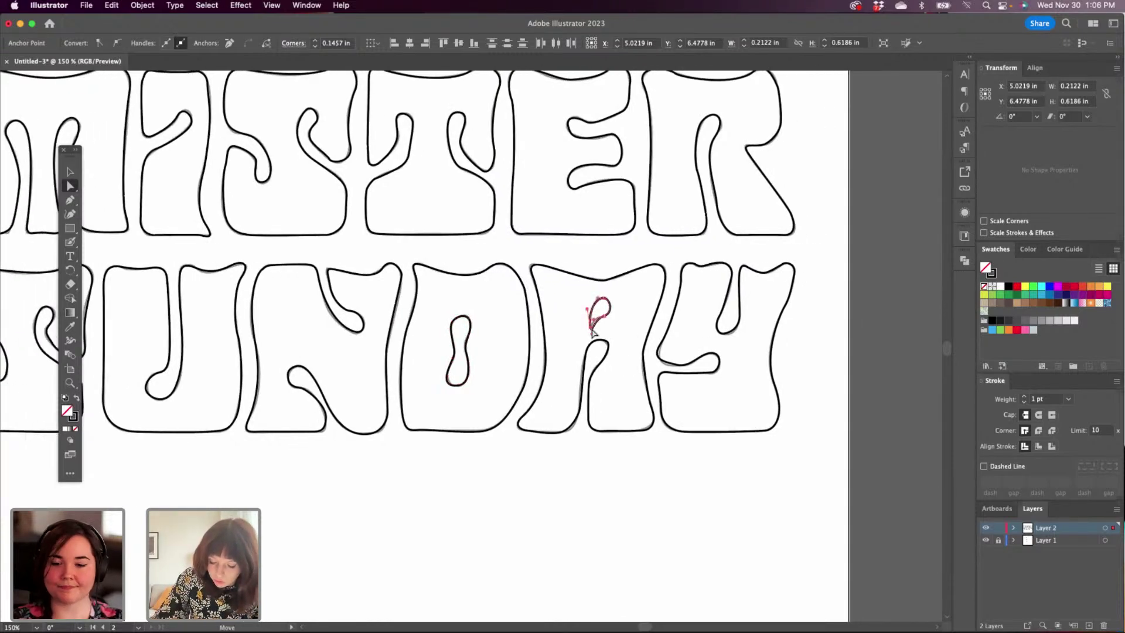
pyautogui.moveTo(604, 316); pyautogui.dragTo(601, 316)
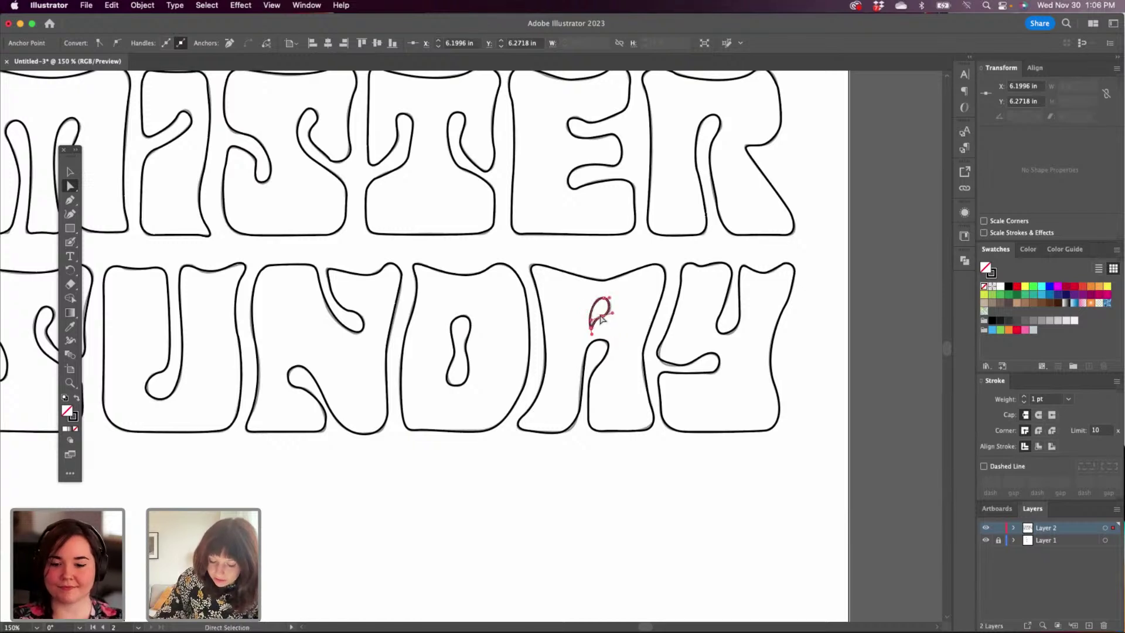
pyautogui.click(572, 432)
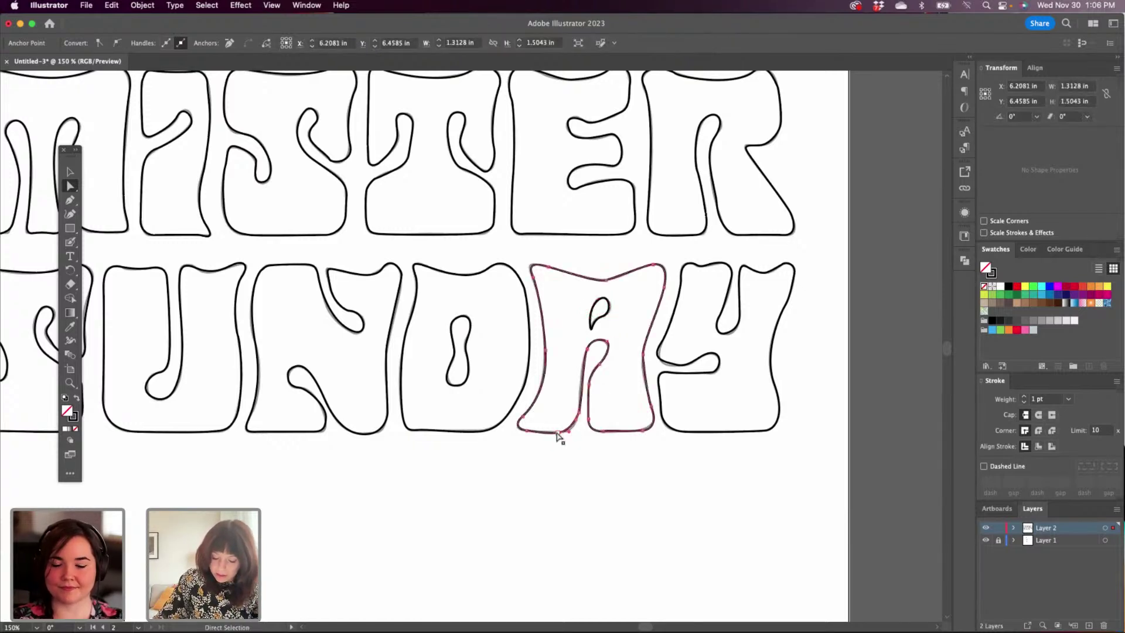
pyautogui.click(562, 433)
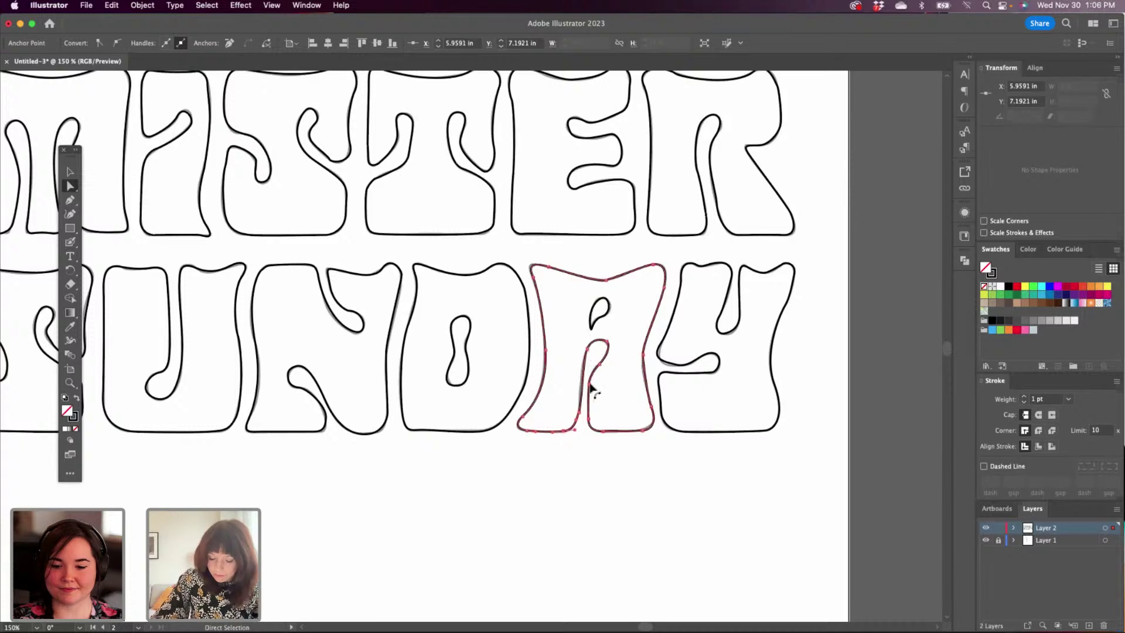
pyautogui.click(580, 411)
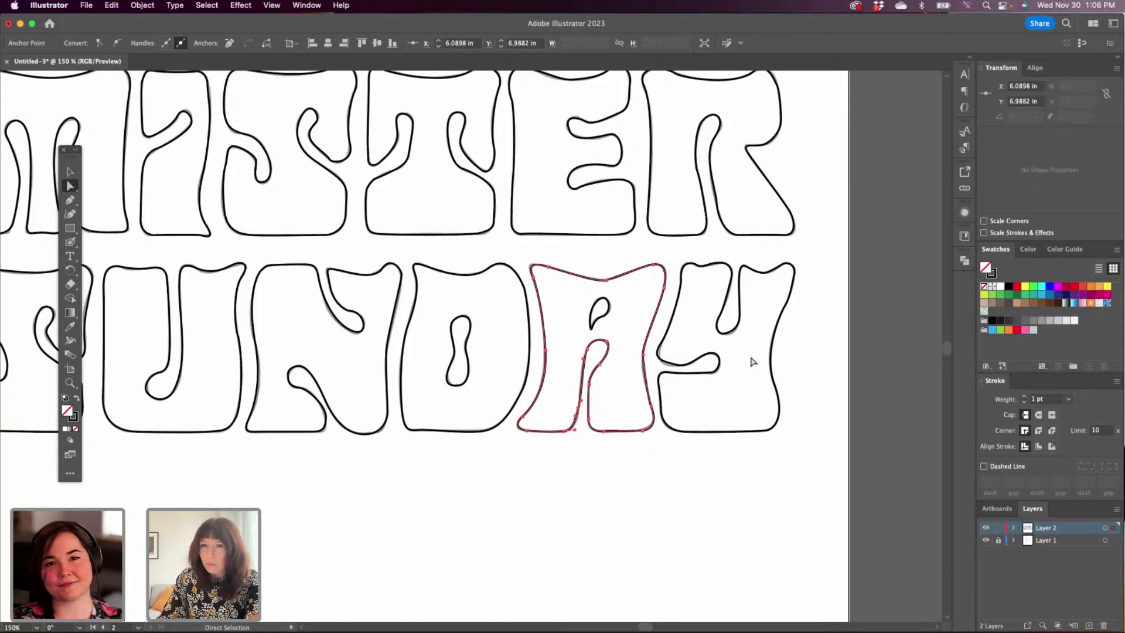
# Reshape the Y's left notch with its anchors and handles, and nudge the anchor at the base of its upper notch.
pyautogui.moveTo(740, 359); pyautogui.dragTo(673, 354)
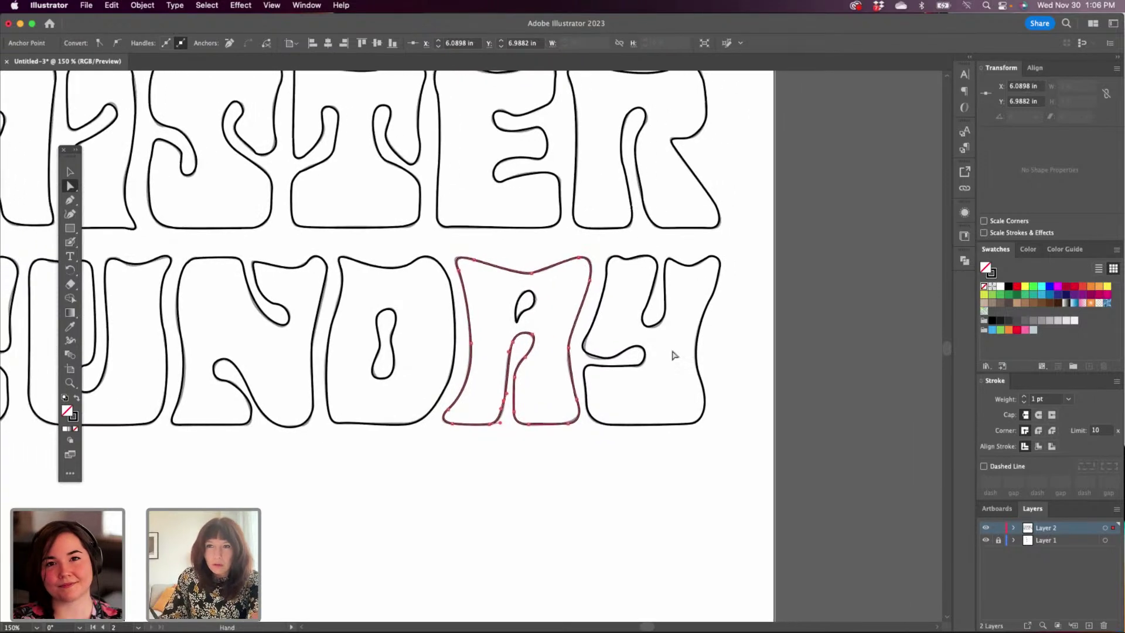
pyautogui.click(586, 339)
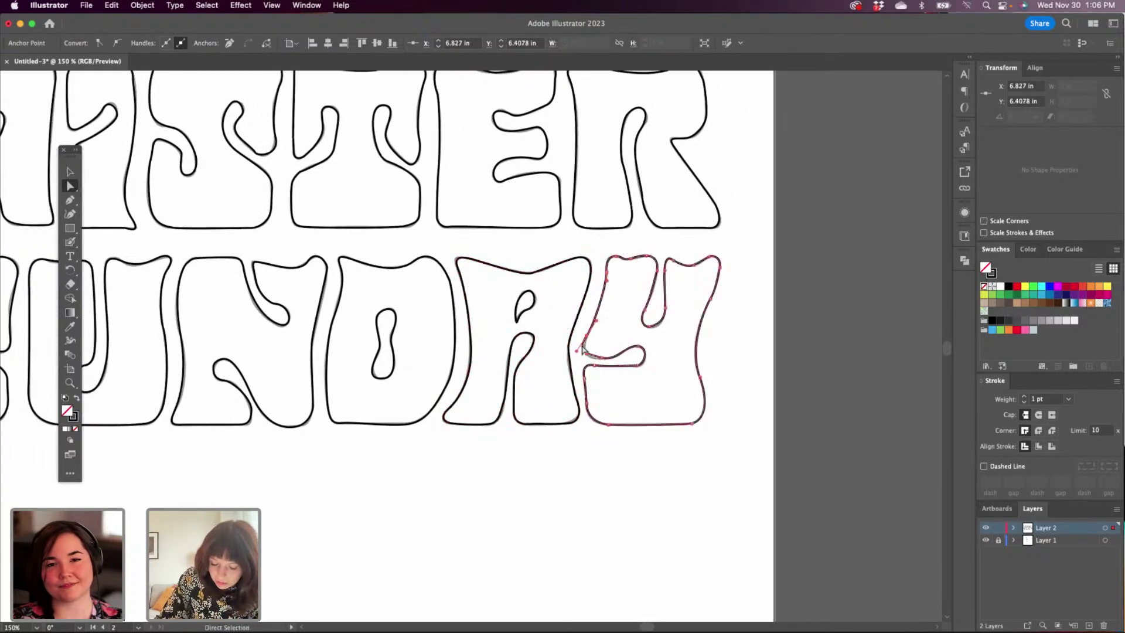
pyautogui.moveTo(576, 351); pyautogui.dragTo(599, 360)
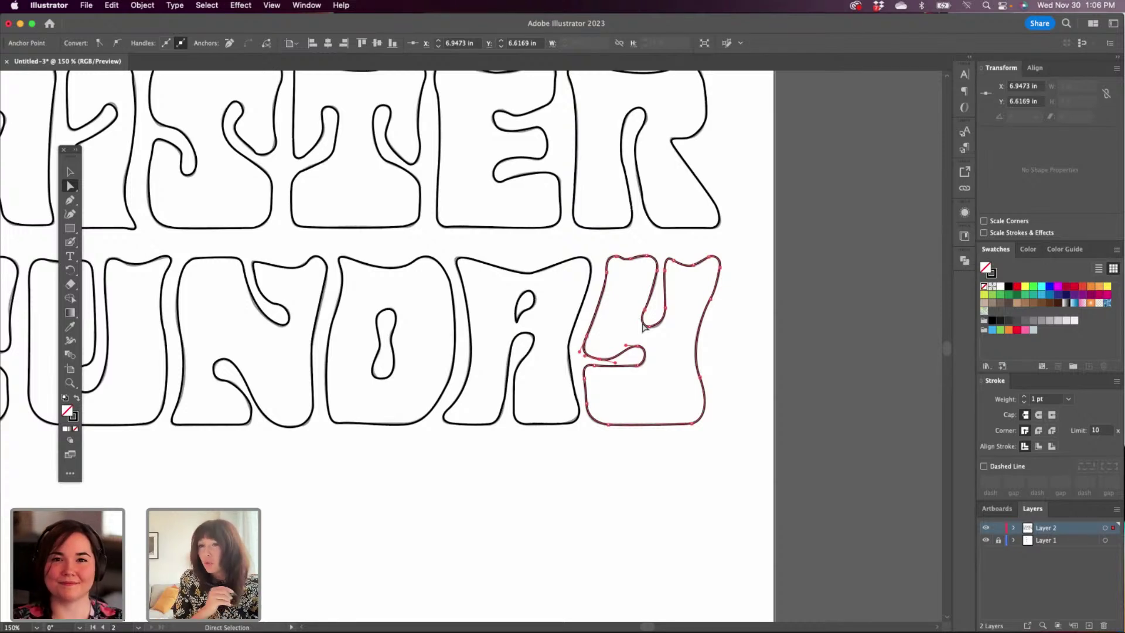
pyautogui.moveTo(649, 327); pyautogui.dragTo(652, 326)
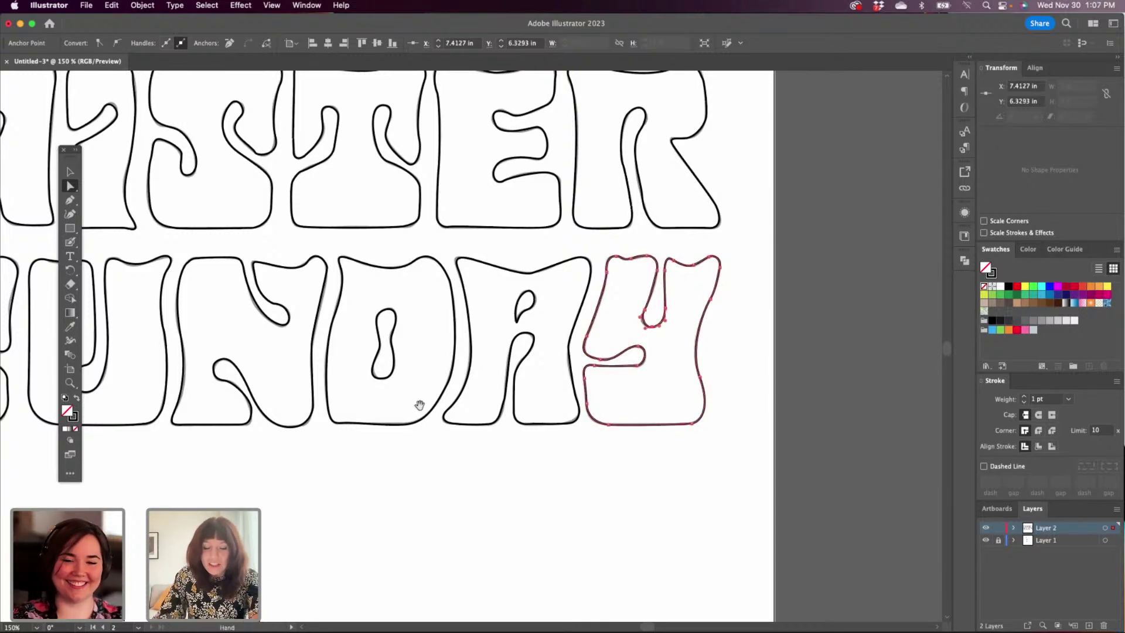
# Select all the MISTER SUNDAY letter outlines and group them.
pyautogui.hscroll(-5, 497, 492)
pyautogui.scroll(-1, 498, 492)
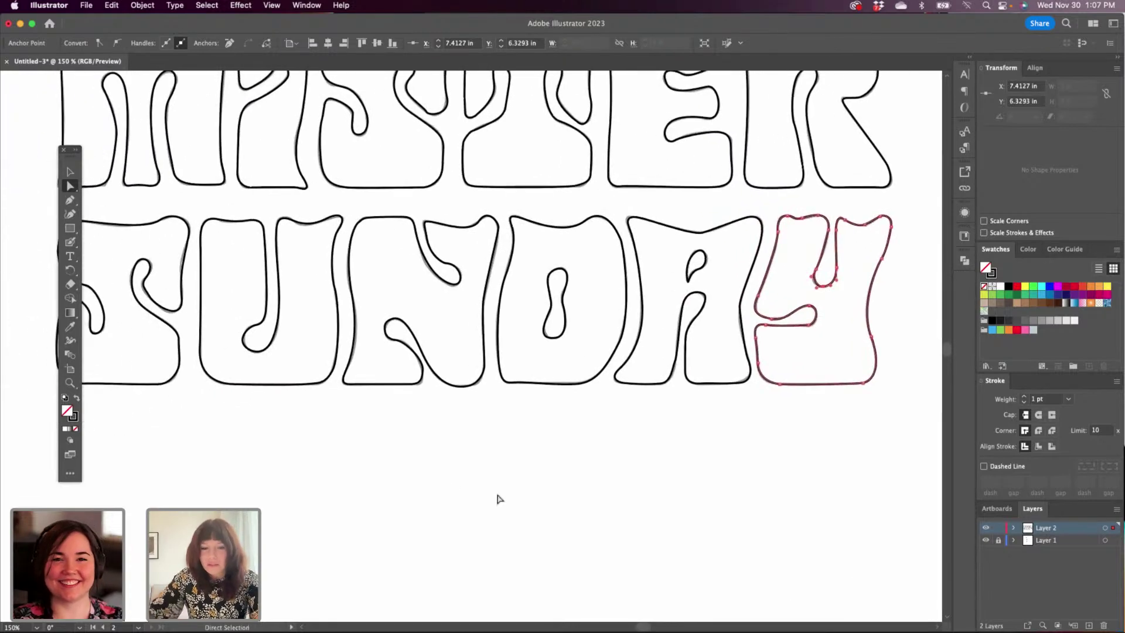
pyautogui.press('v')
pyautogui.press('super+minus')
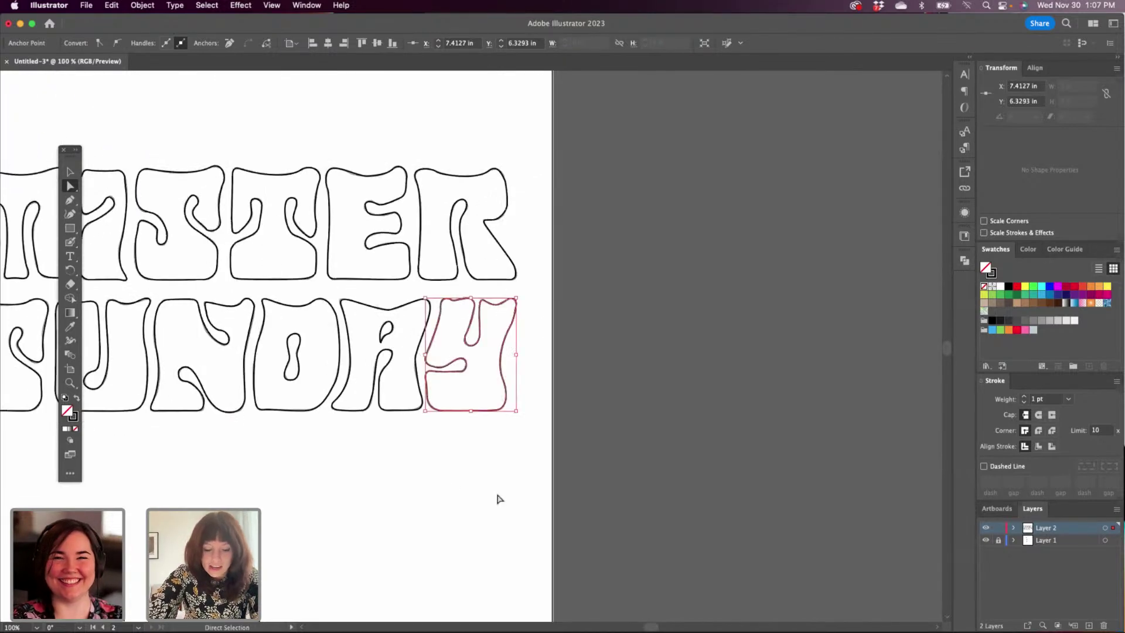
pyautogui.moveTo(316, 525); pyautogui.dragTo(456, 514)
pyautogui.click(71, 173)
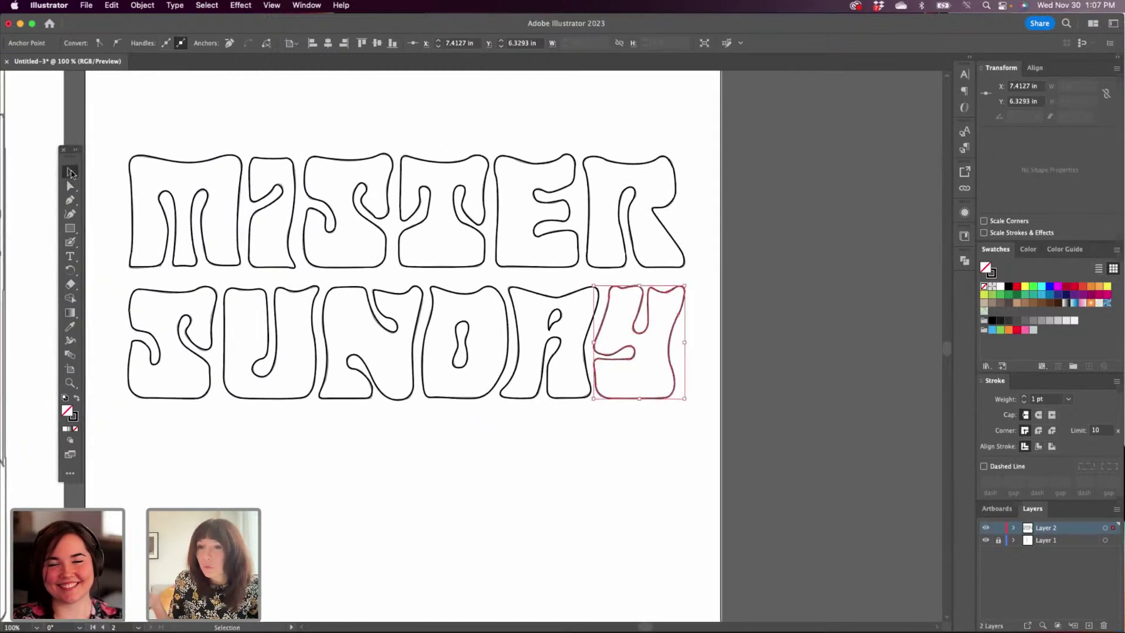
pyautogui.moveTo(110, 152); pyautogui.dragTo(725, 404)
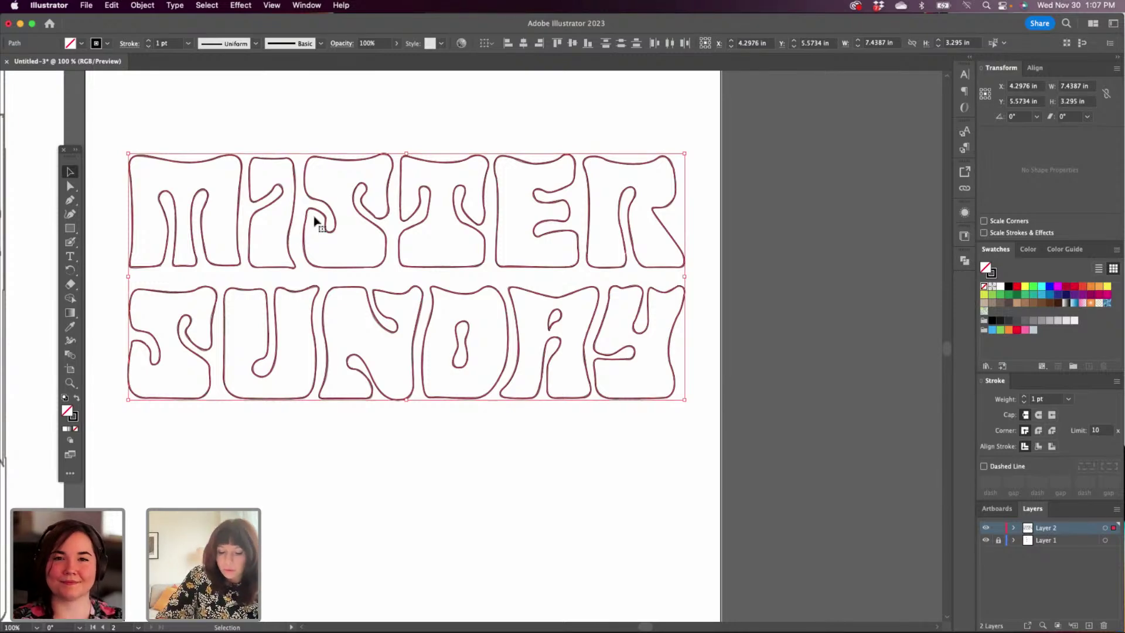
pyautogui.moveTo(304, 243); pyautogui.dragTo(861, 220)
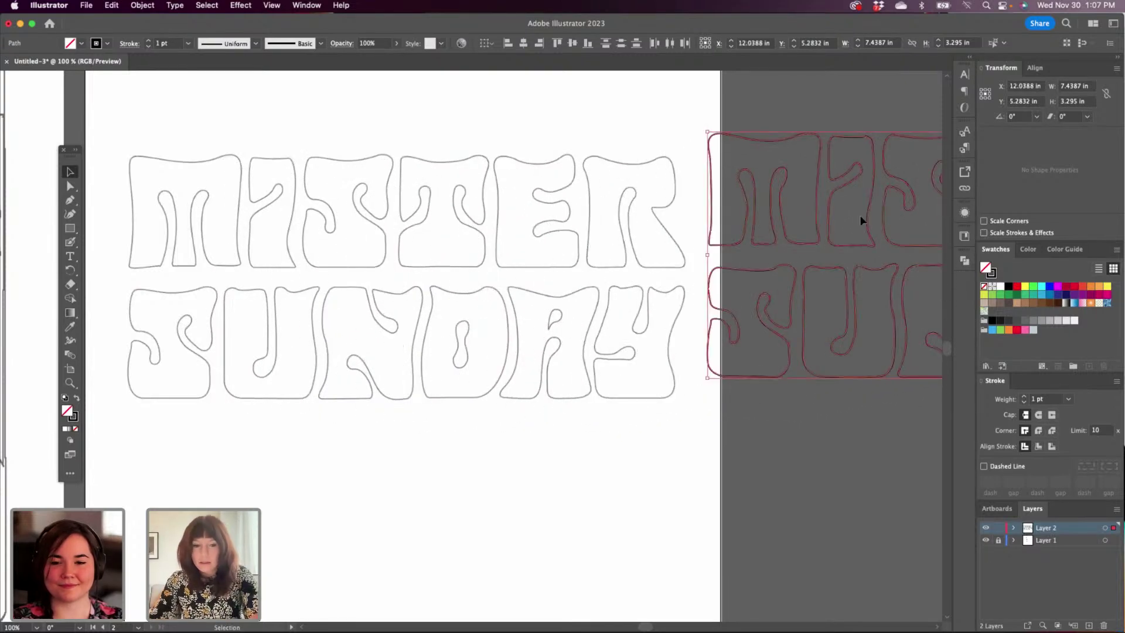
pyautogui.press('super+z')
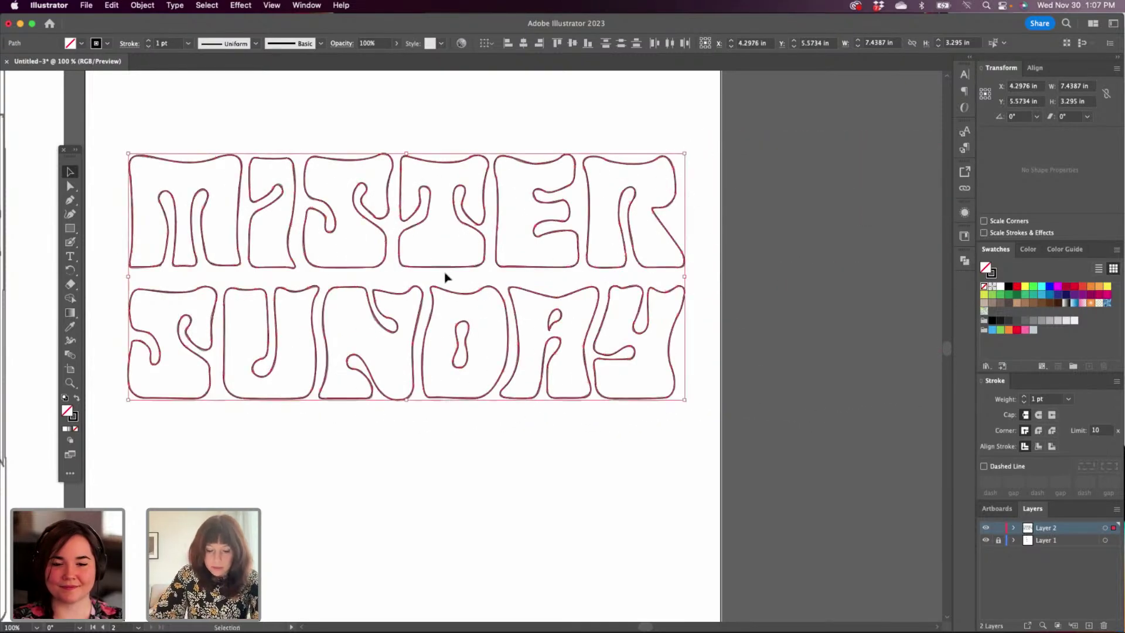
pyautogui.press('a')
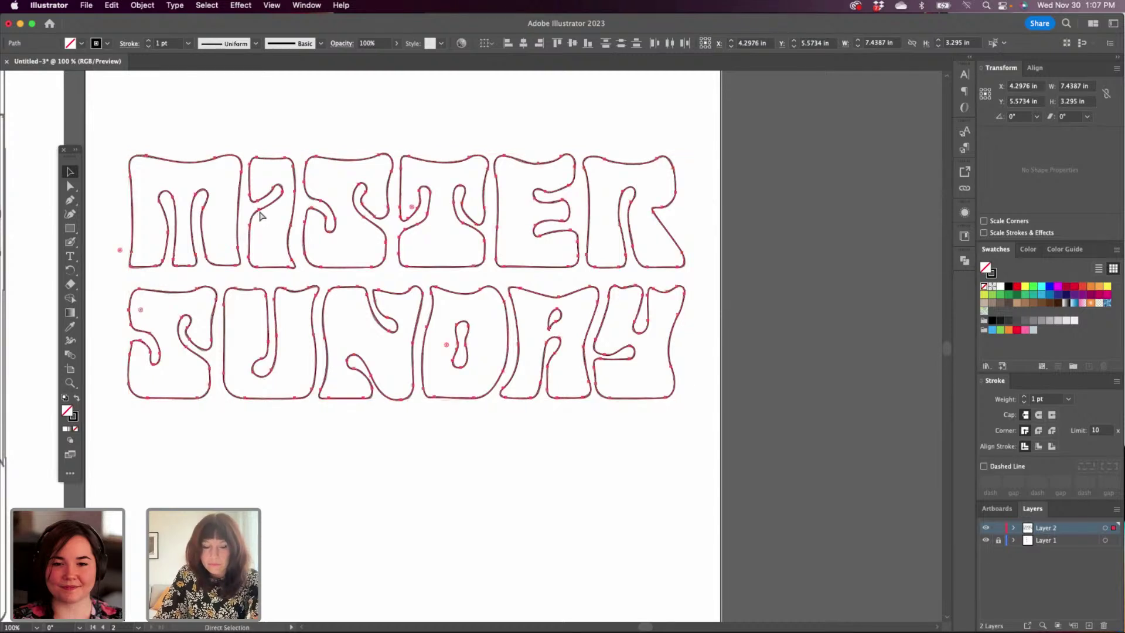
pyautogui.press('v')
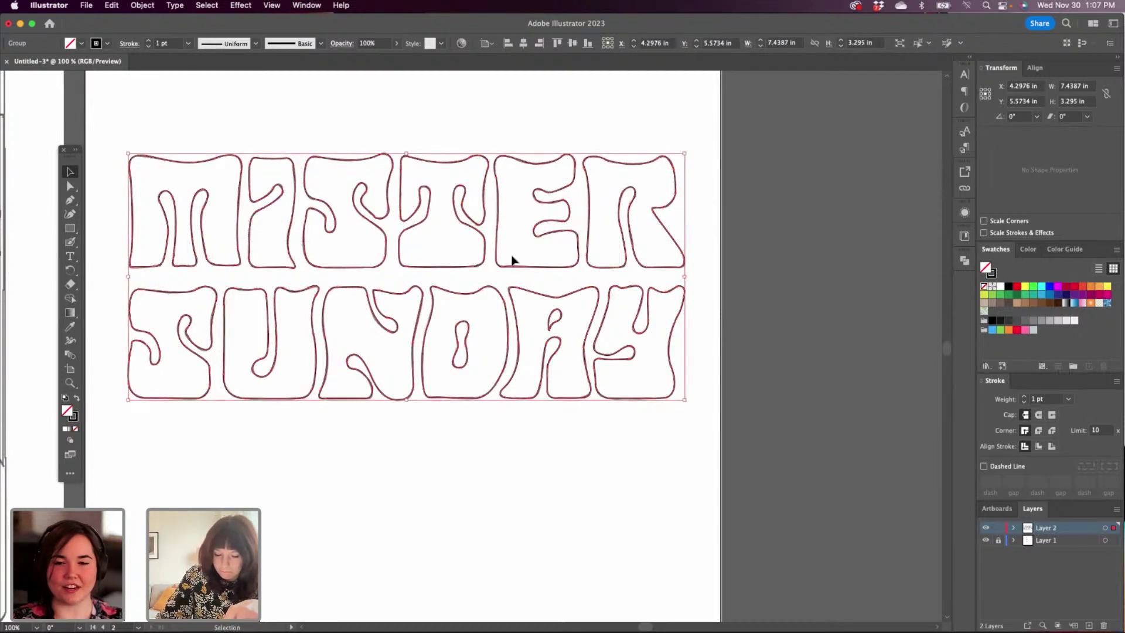
# Move the grouped lettering off the sketch onto the empty canvas right of the artboard and deselect it.
pyautogui.click(226, 155)
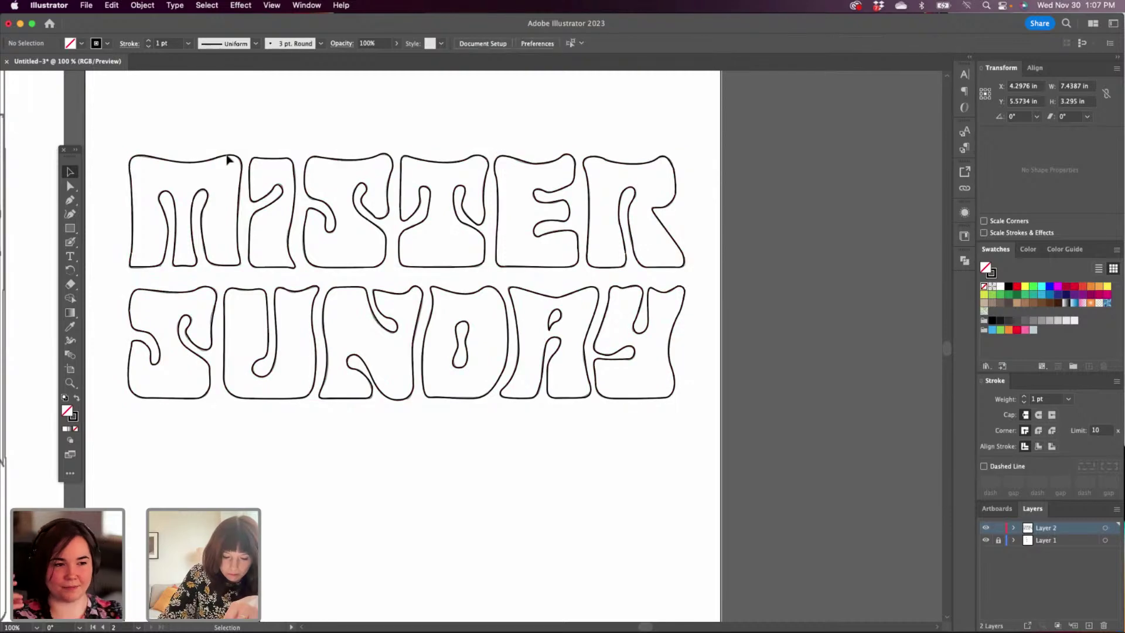
pyautogui.click(227, 156)
pyautogui.moveTo(216, 164); pyautogui.dragTo(844, 146)
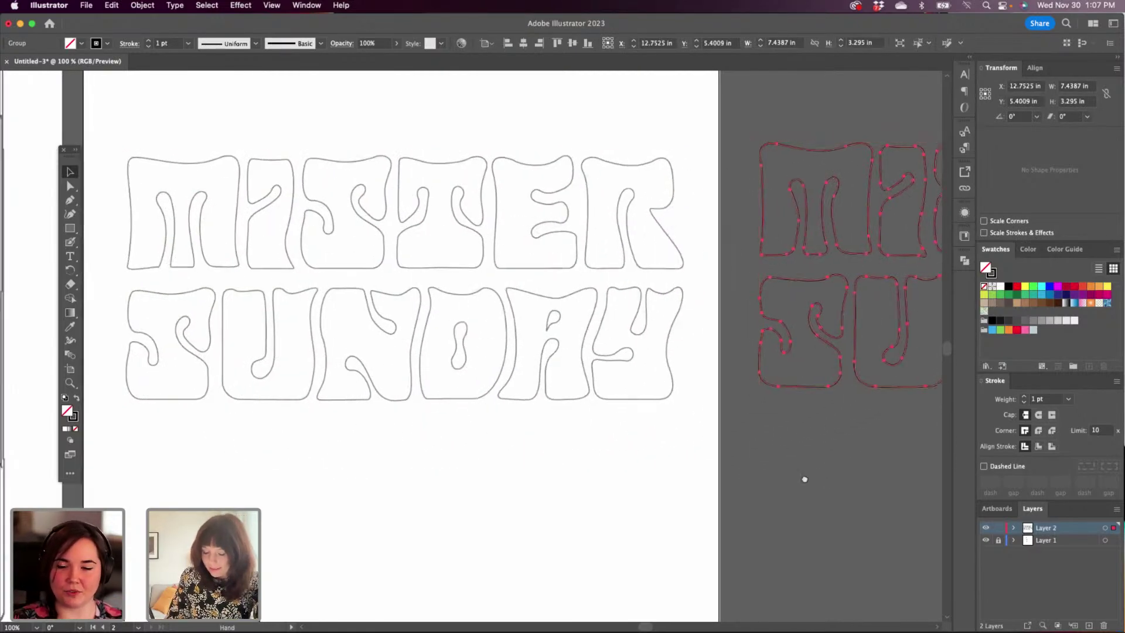
pyautogui.moveTo(804, 479); pyautogui.dragTo(339, 513)
pyautogui.click(618, 495)
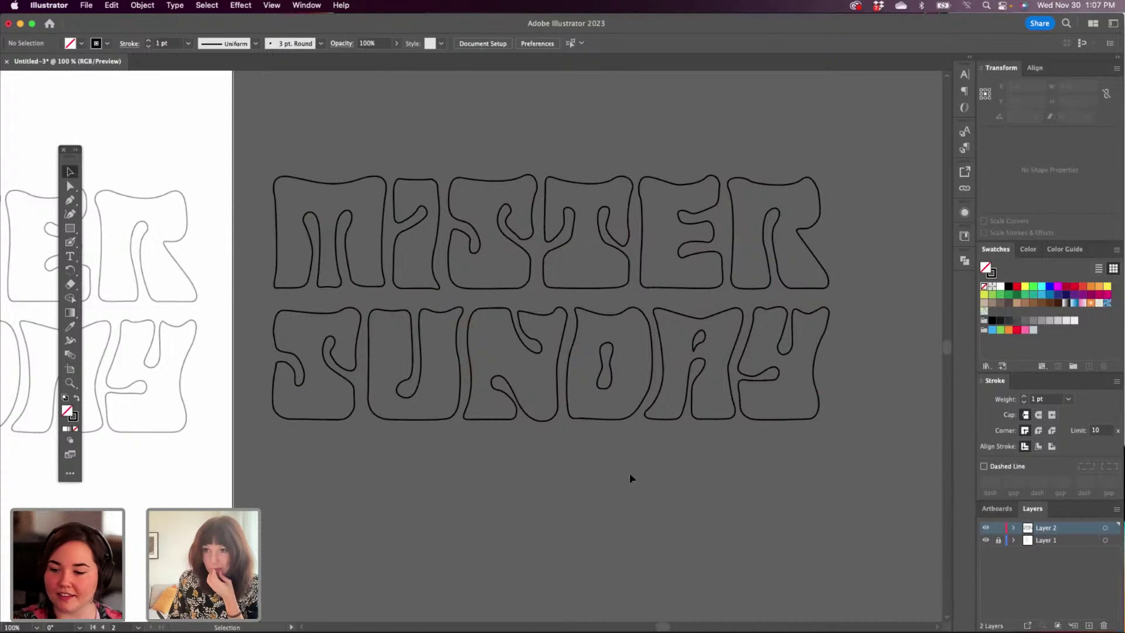
# Swap fill and stroke on the grouped lettering so the letters have a solid black fill and no stroke.
pyautogui.click(647, 404)
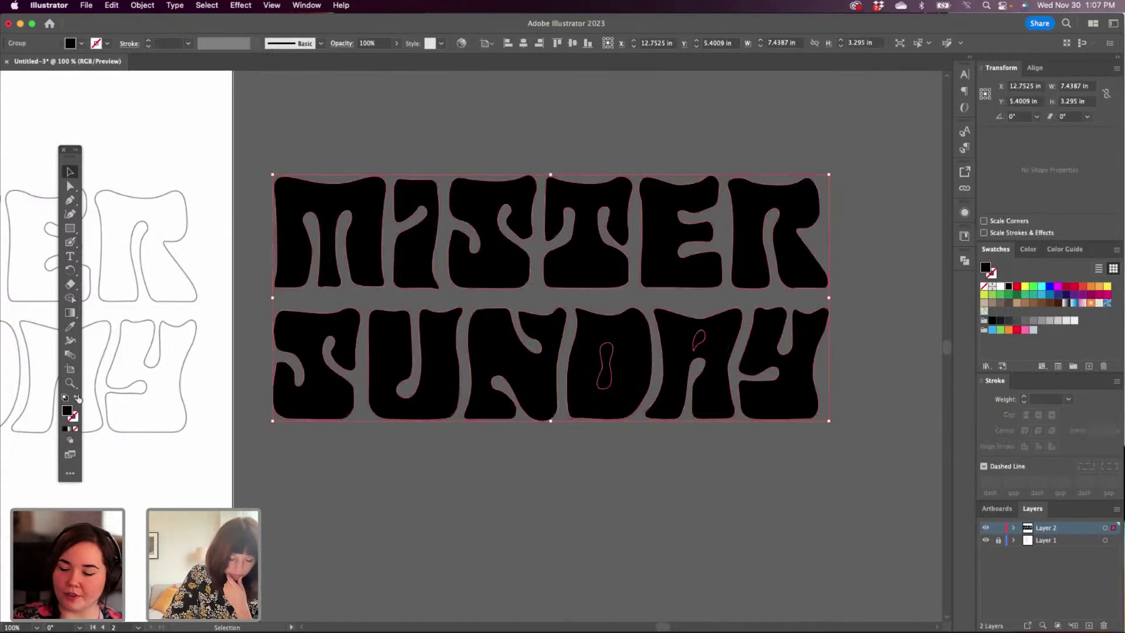
pyautogui.click(76, 397)
pyautogui.click(610, 493)
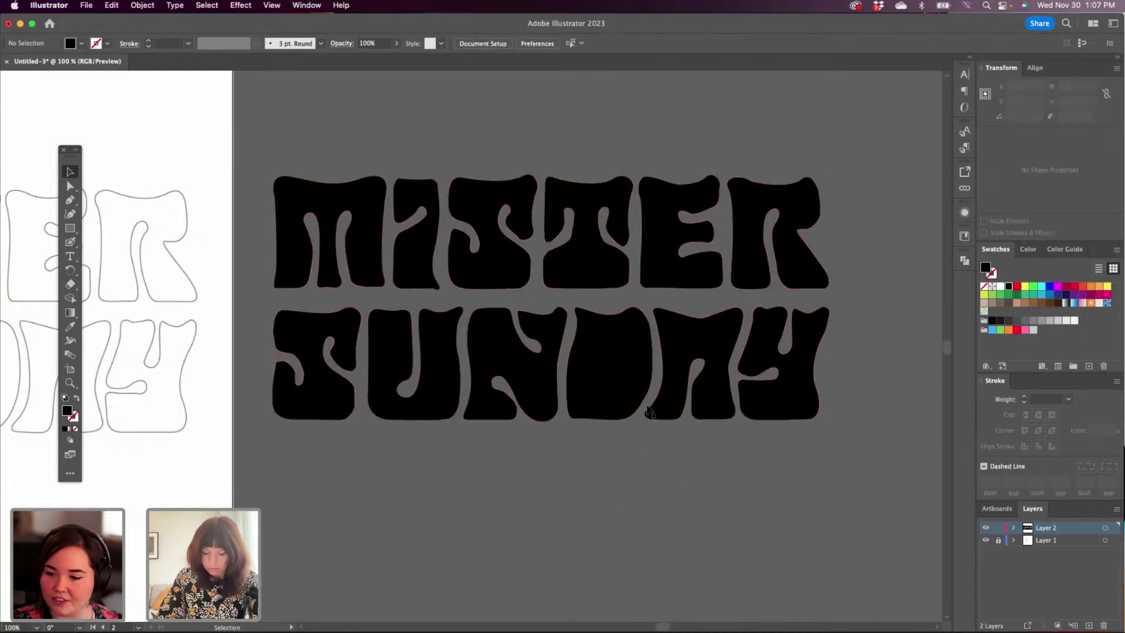
# Ungroup the black lettering into separate letter shapes and check the selection of the D with its inner counter.
pyautogui.moveTo(649, 411); pyautogui.dragTo(650, 413)
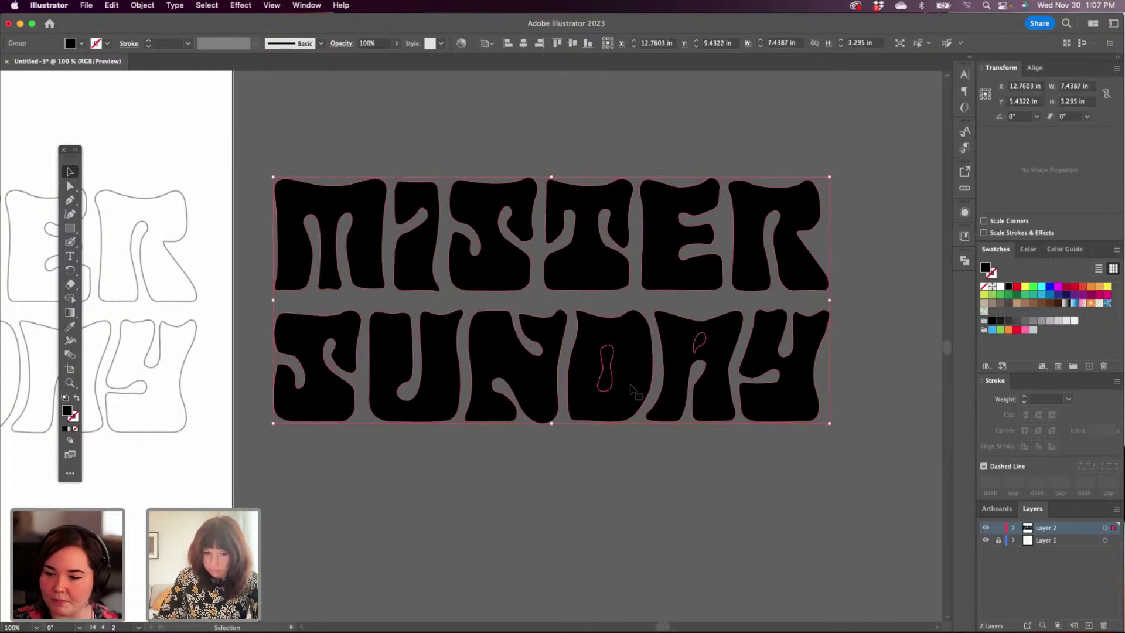
pyautogui.rightClick(634, 389)
pyautogui.click(679, 516)
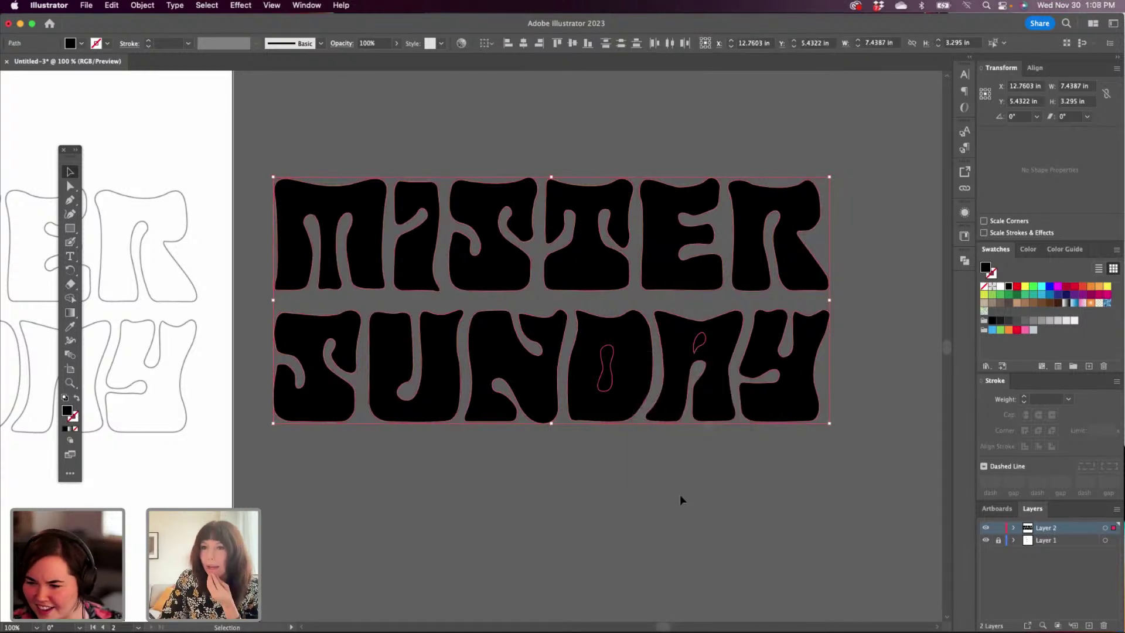
pyautogui.click(618, 460)
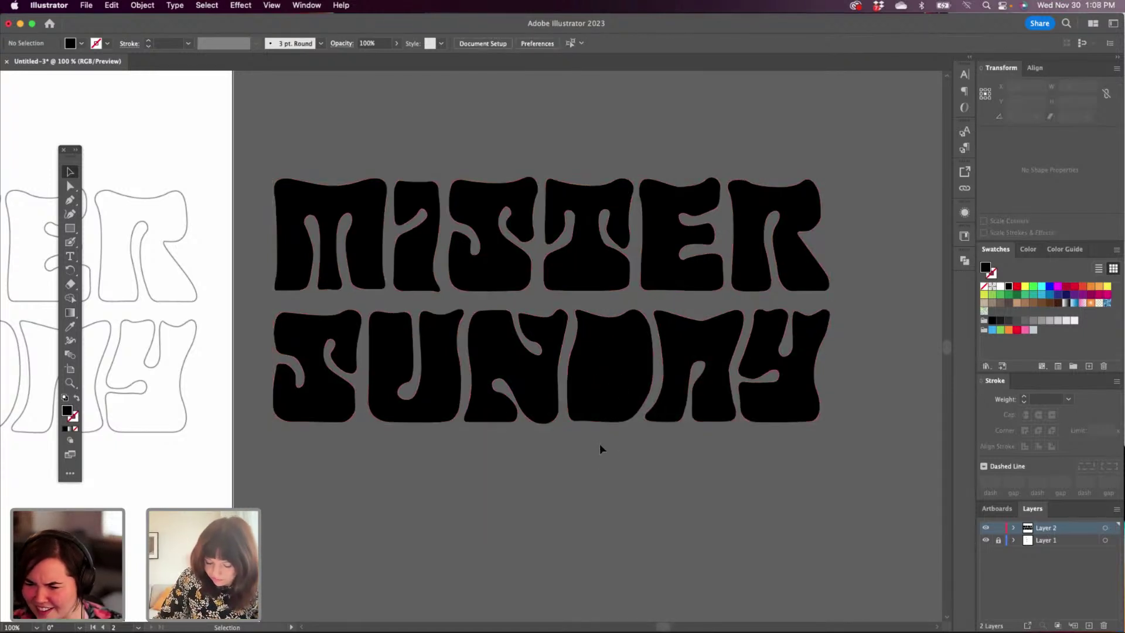
pyautogui.click(608, 355)
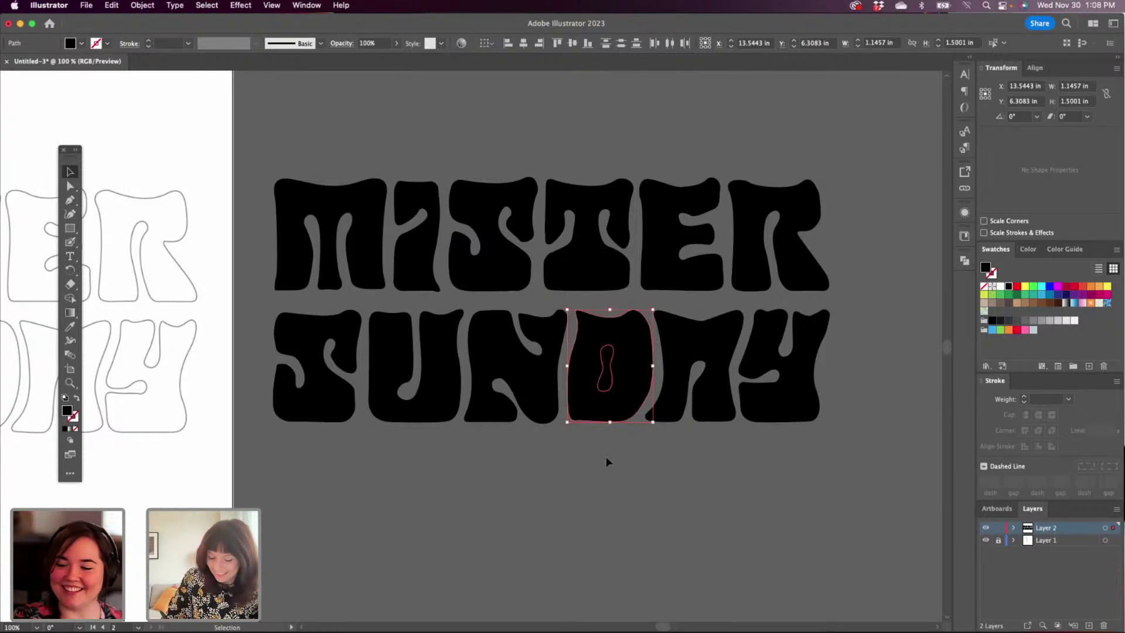
pyautogui.click(607, 470)
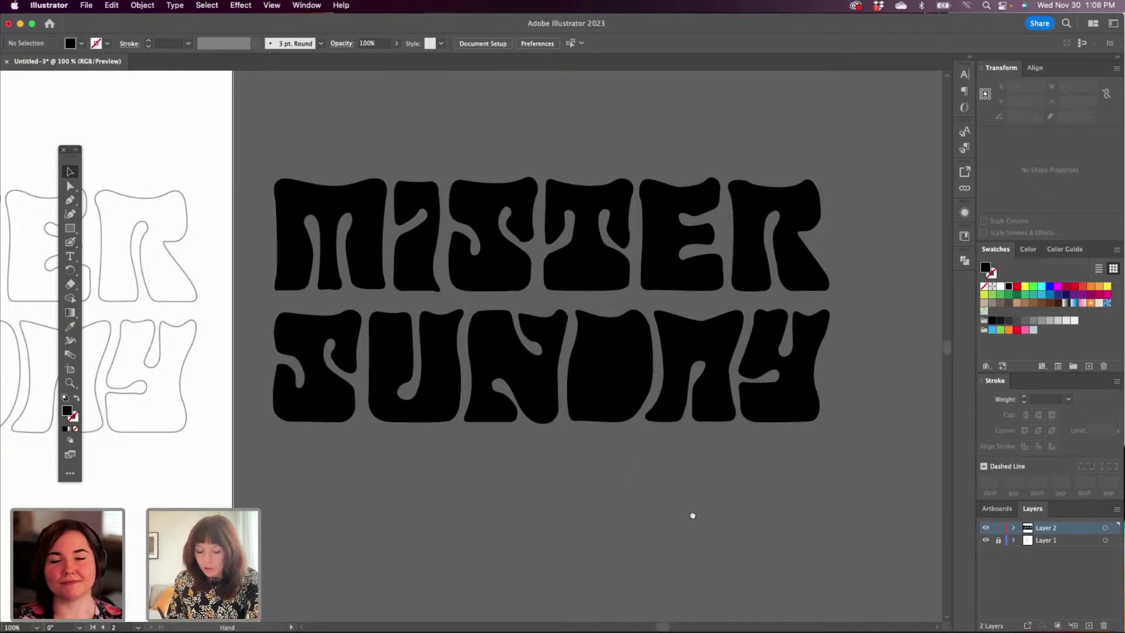
# Adjust the anchor points at the rounded end of the U's inner gap in SUNDAY with Direct Selection, and deselect.
pyautogui.moveTo(690, 518); pyautogui.dragTo(578, 497)
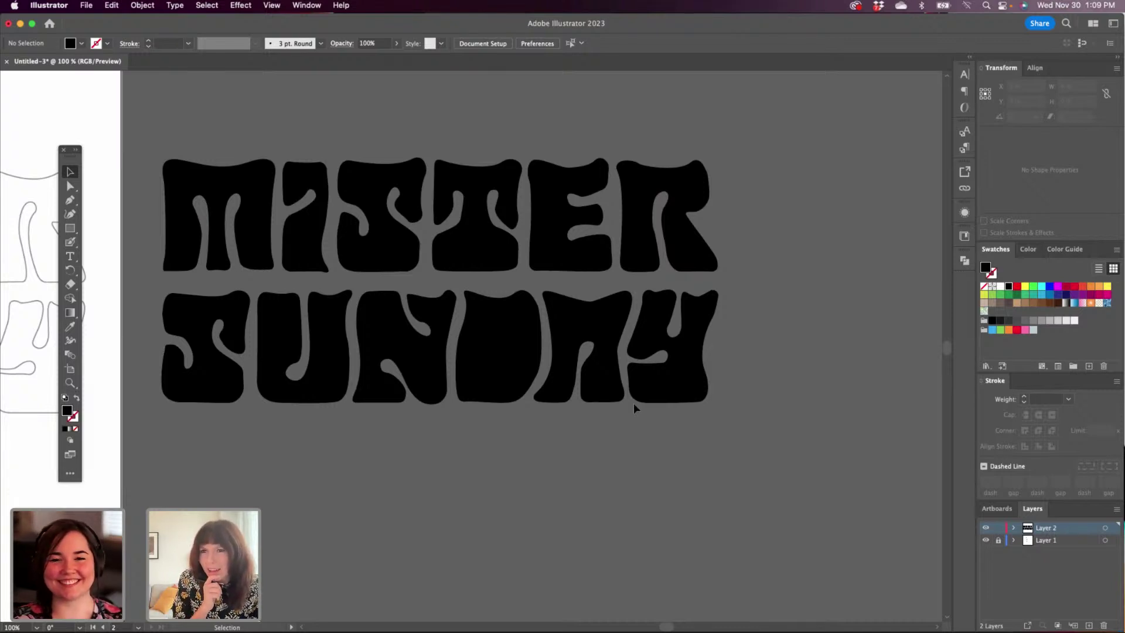
pyautogui.click(70, 185)
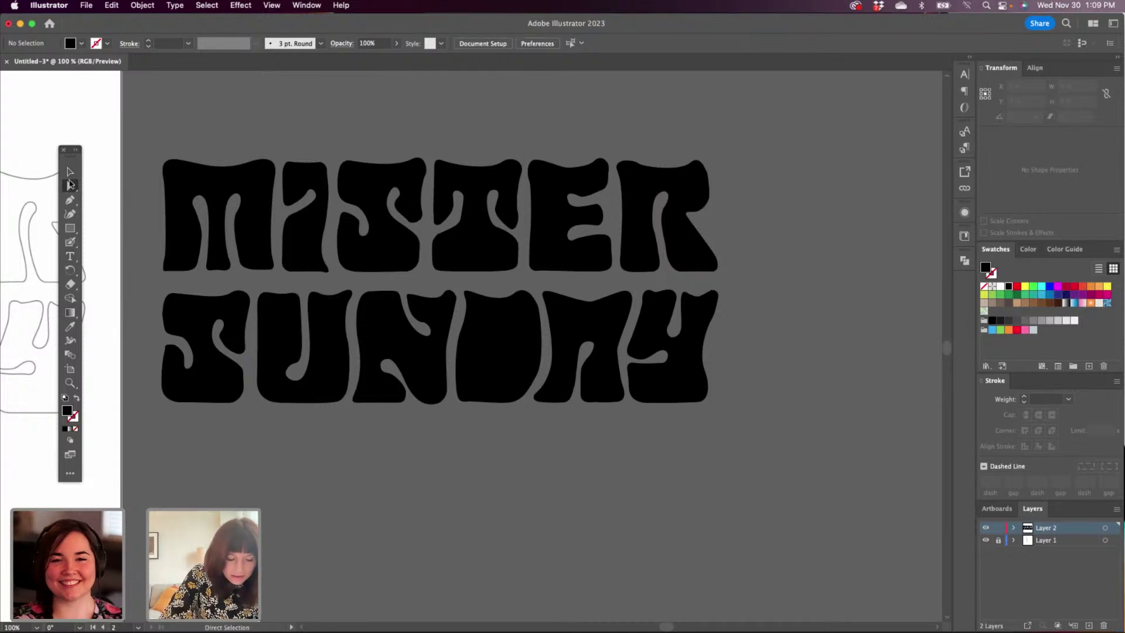
pyautogui.click(293, 372)
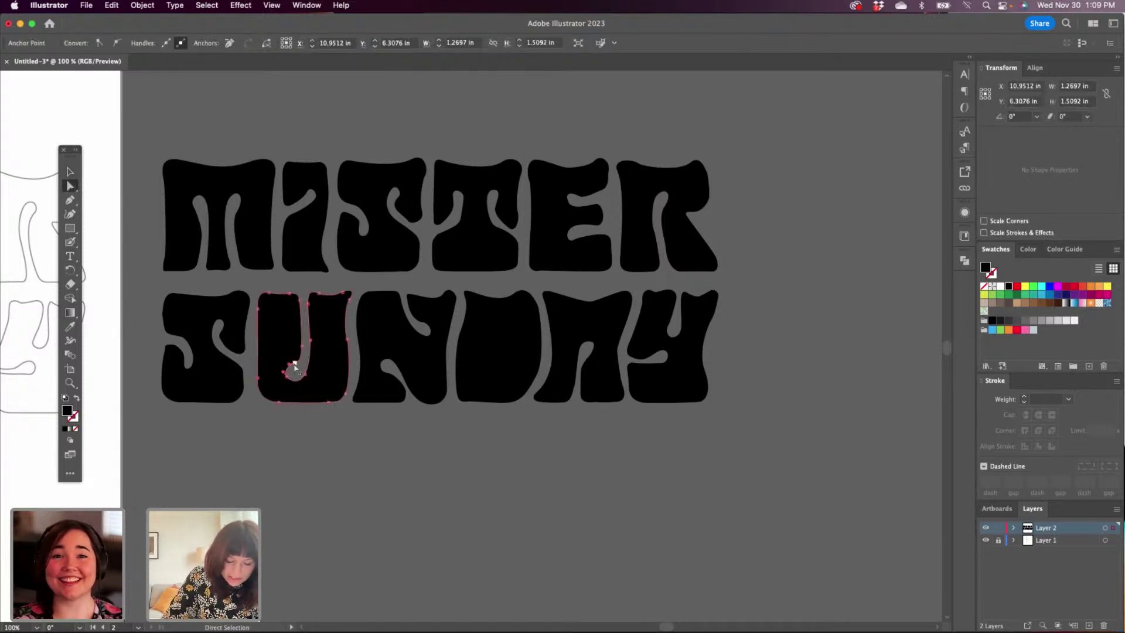
pyautogui.click(293, 369)
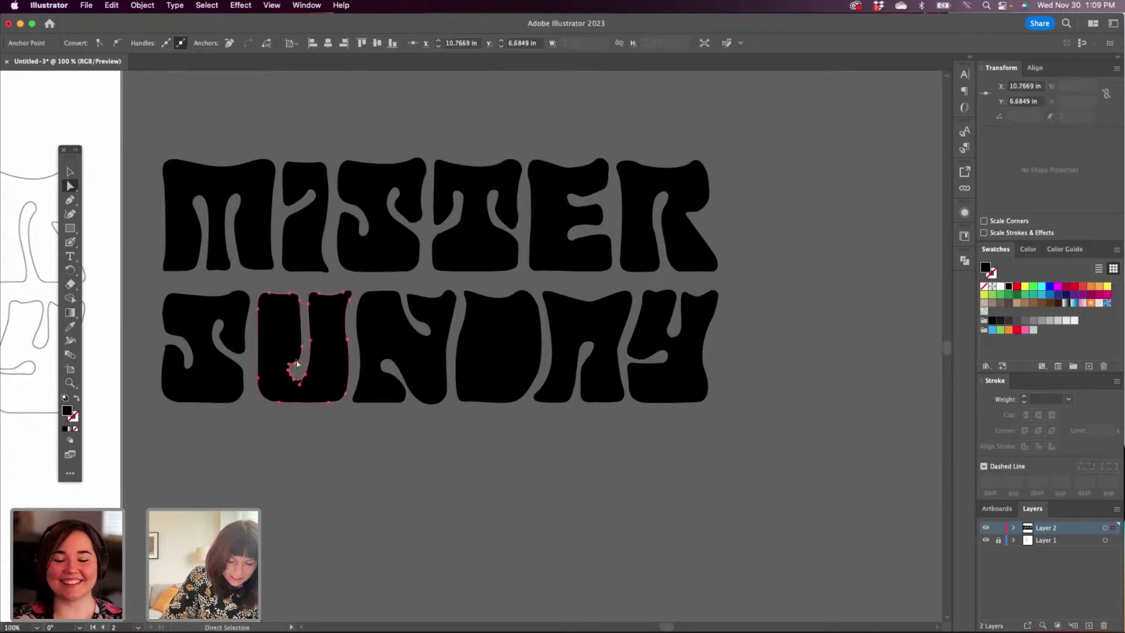
pyautogui.moveTo(295, 365)
pyautogui.mouseDown()
pyautogui.moveTo(310, 378)
pyautogui.moveTo(290, 382)
pyautogui.mouseUp()
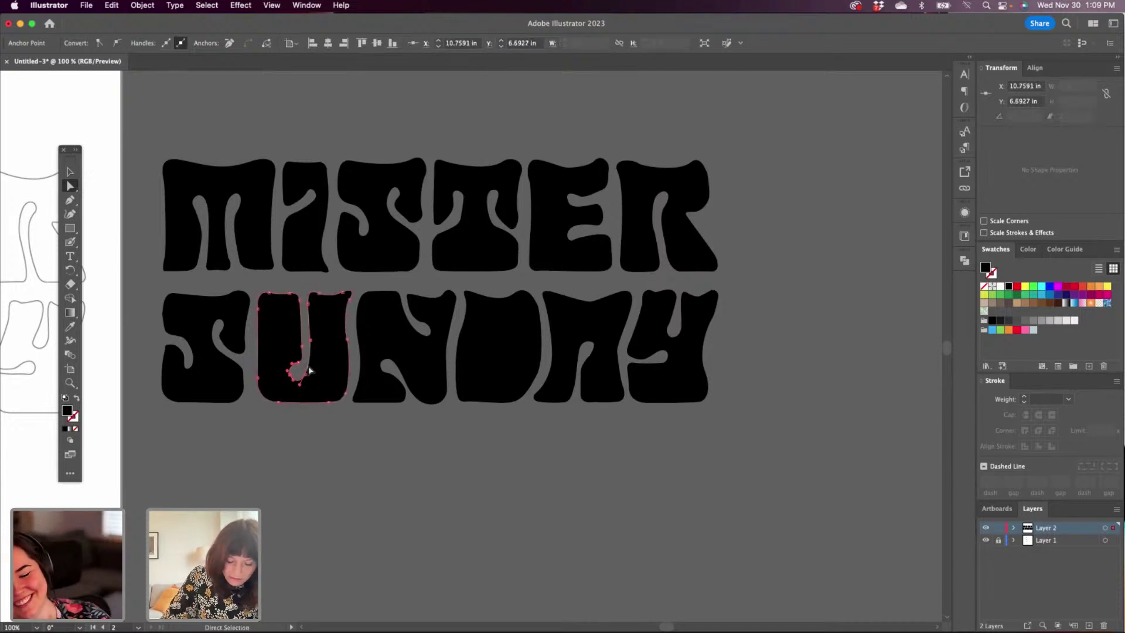
pyautogui.click(69, 171)
pyautogui.click(518, 497)
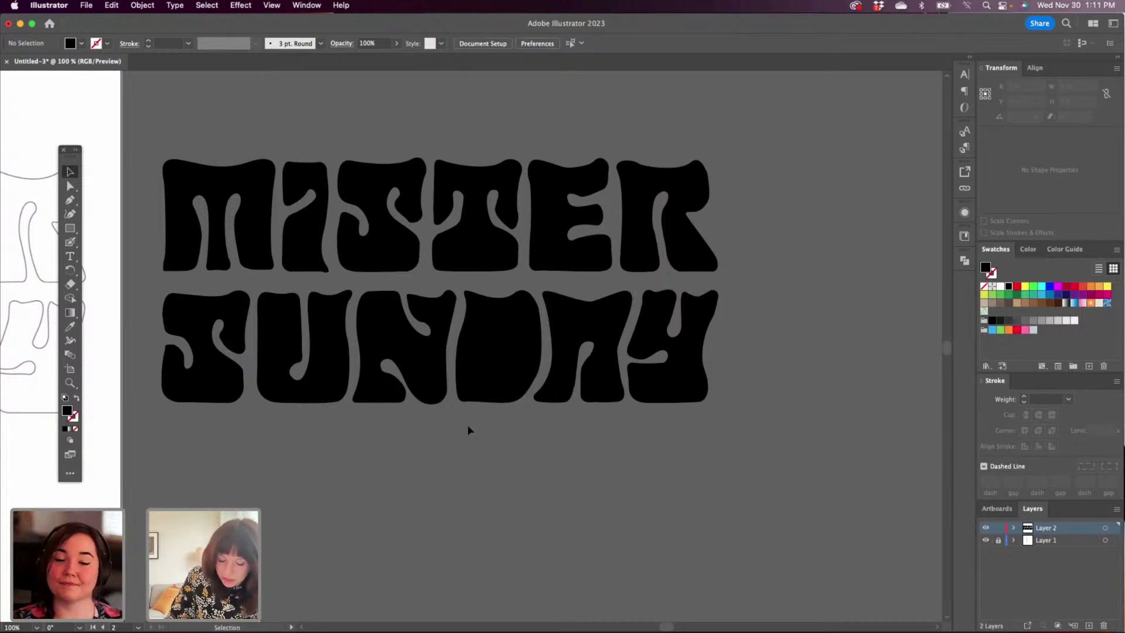
# Cut the inner counters out of the D and the A in SUNDAY with the Pathfinder's Minus Front.
pyautogui.click(507, 328)
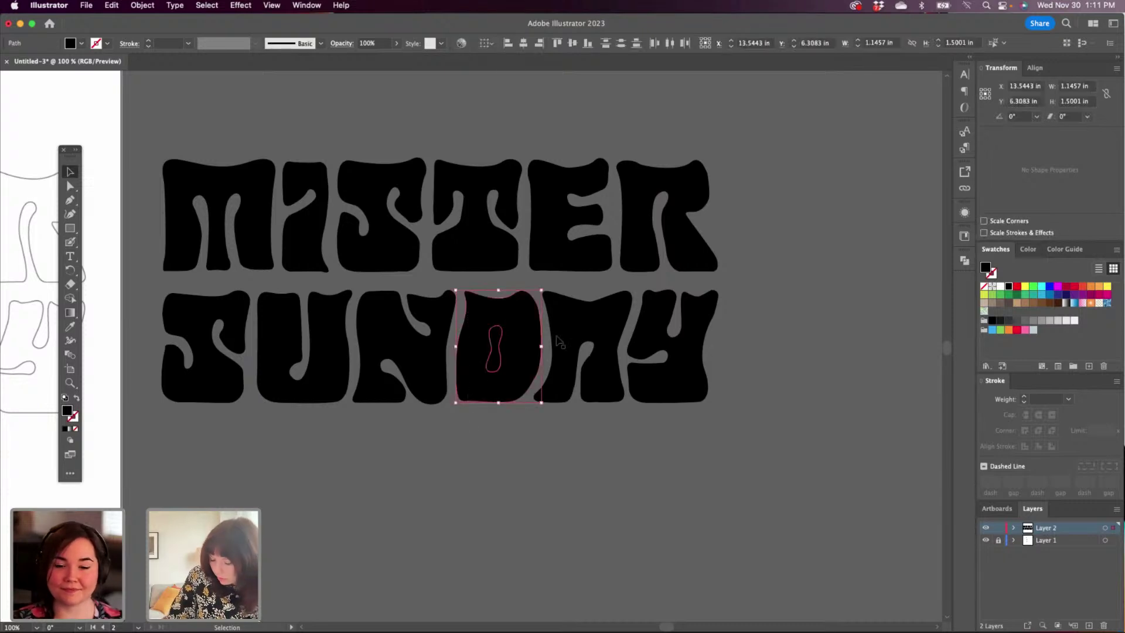
pyautogui.click(964, 263)
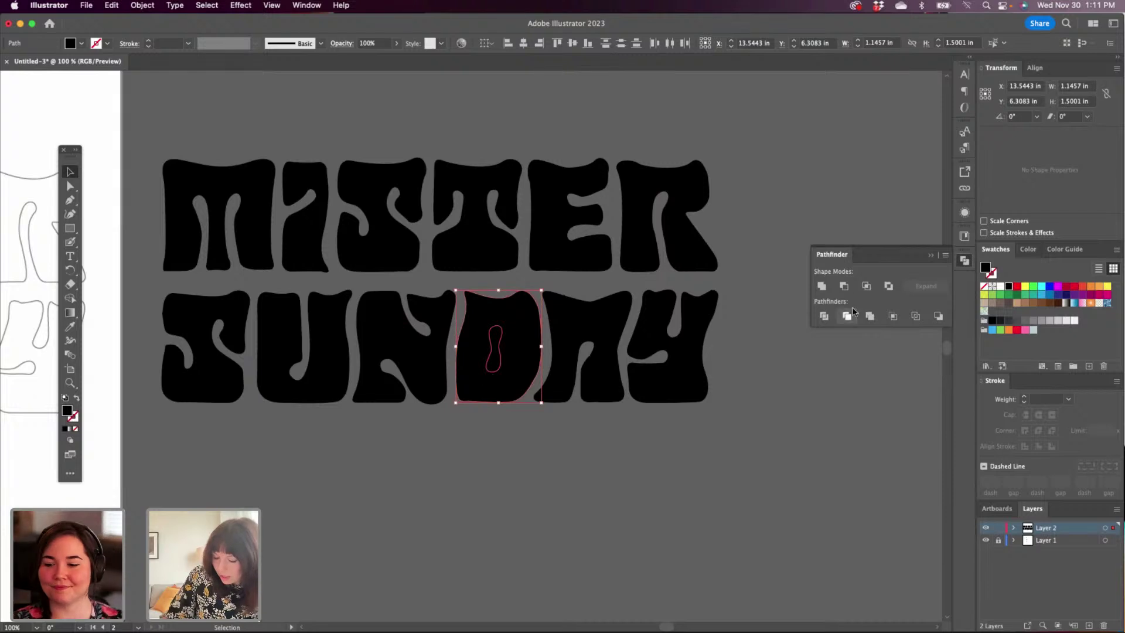
pyautogui.click(842, 287)
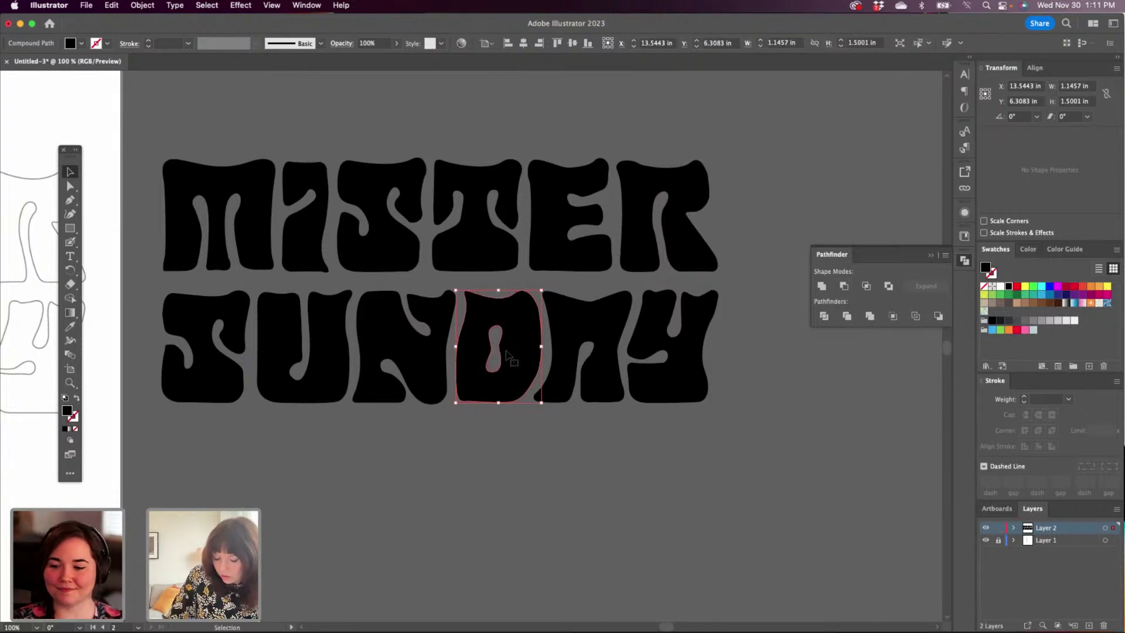
pyautogui.moveTo(566, 296); pyautogui.dragTo(600, 346)
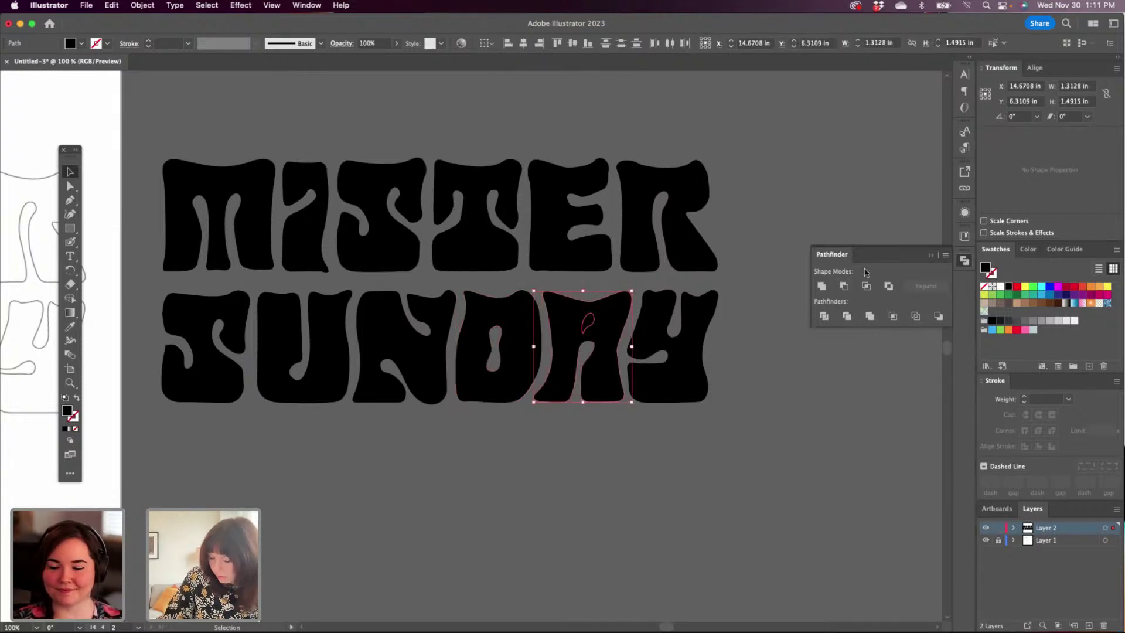
pyautogui.click(621, 472)
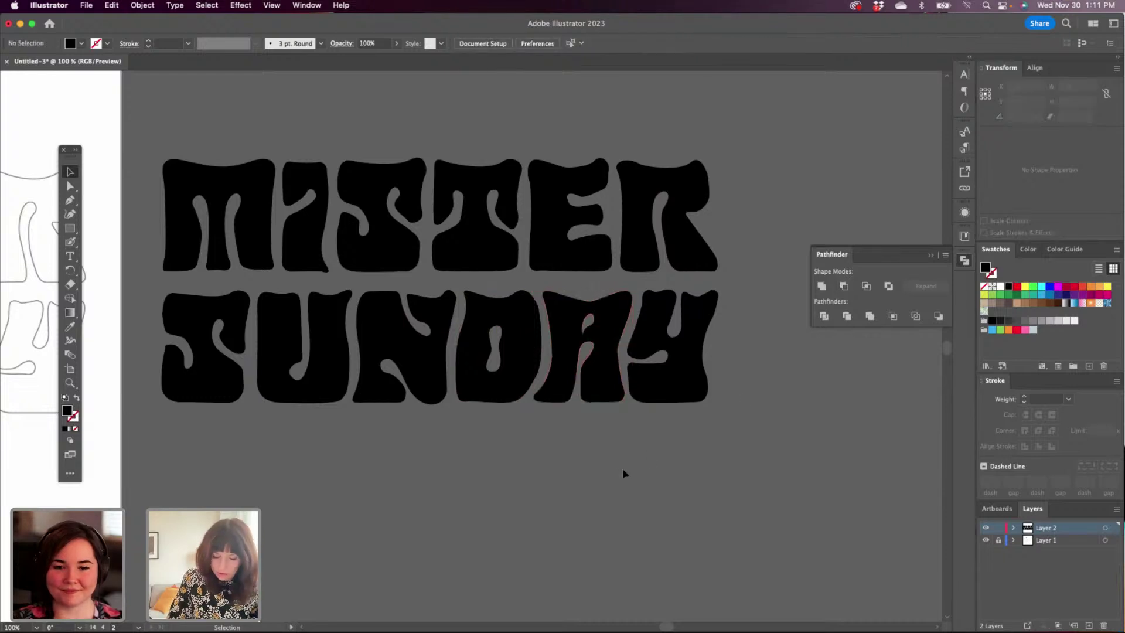
pyautogui.click(930, 257)
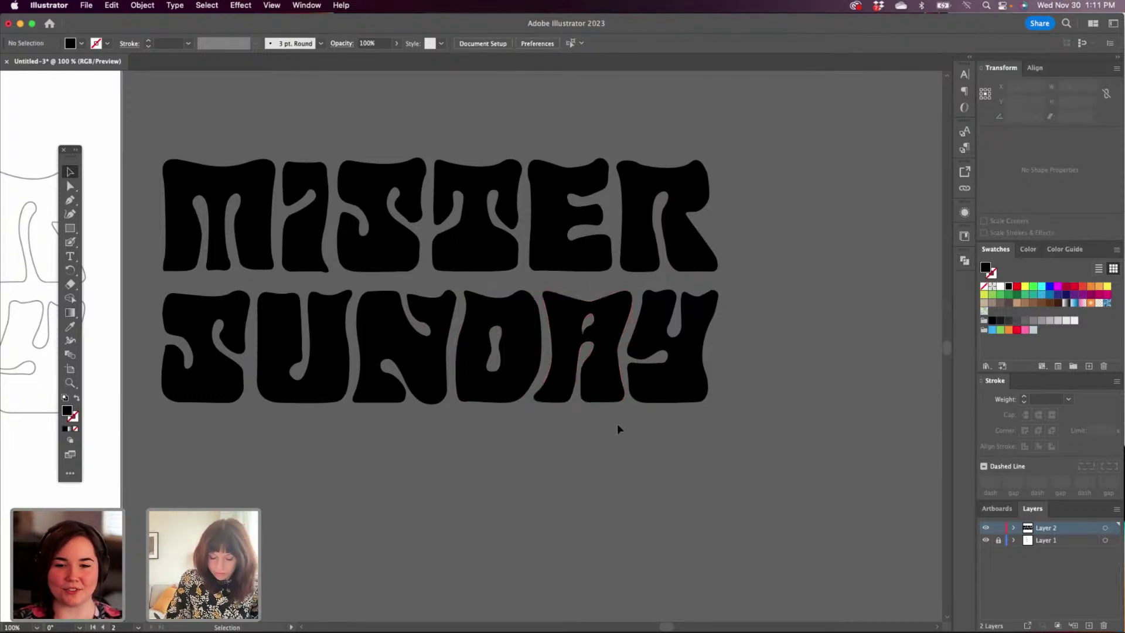
# Start a Pen outline over the hook of the J in the poster sketch's left lettering block, and swap fill and stroke to an unfilled black stroke.
pyautogui.press('space')
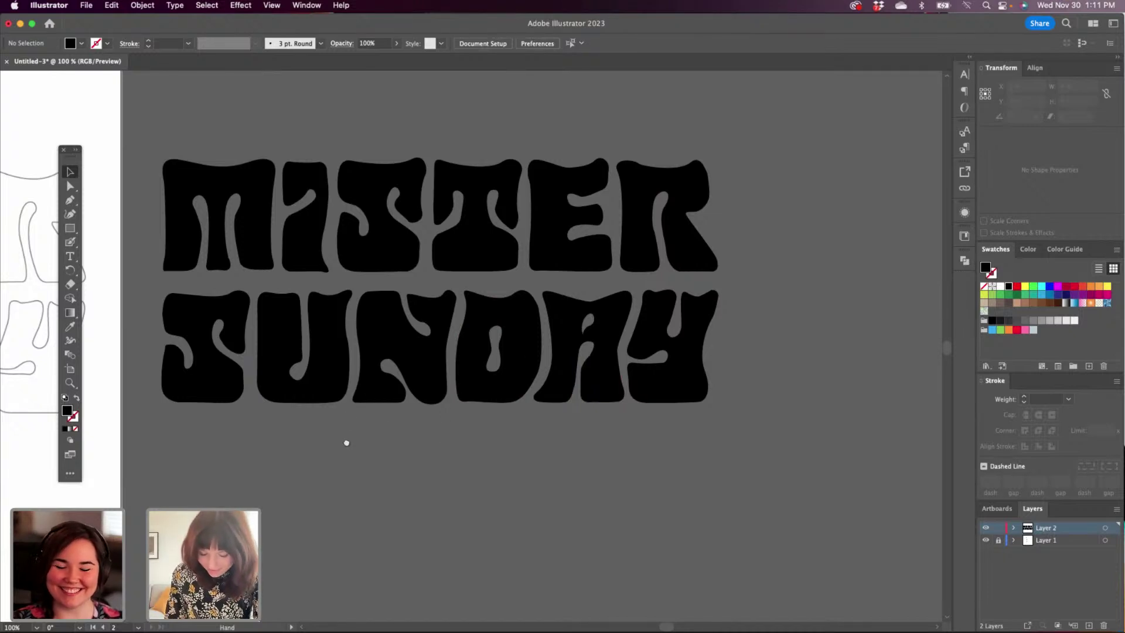
pyautogui.moveTo(346, 443); pyautogui.dragTo(691, 399)
pyautogui.moveTo(294, 422)
pyautogui.mouseDown()
pyautogui.moveTo(683, 429)
pyautogui.moveTo(695, 405)
pyautogui.moveTo(426, 404)
pyautogui.mouseUp()
pyautogui.moveTo(246, 405); pyautogui.dragTo(435, 413)
pyautogui.moveTo(404, 317); pyautogui.dragTo(442, 467)
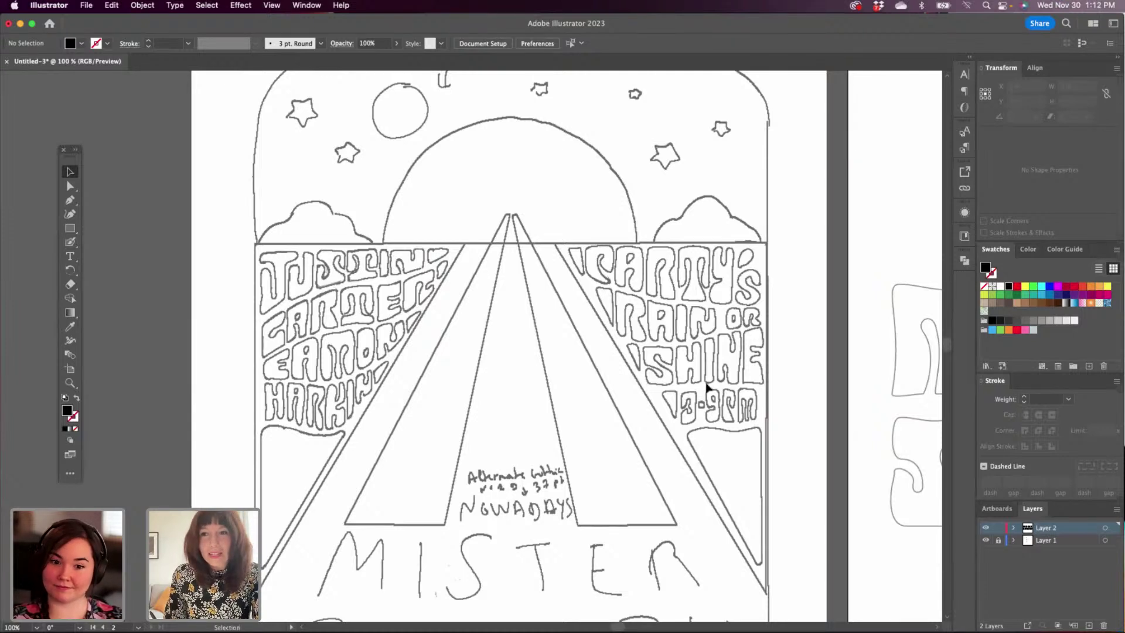
pyautogui.moveTo(325, 431); pyautogui.dragTo(372, 409)
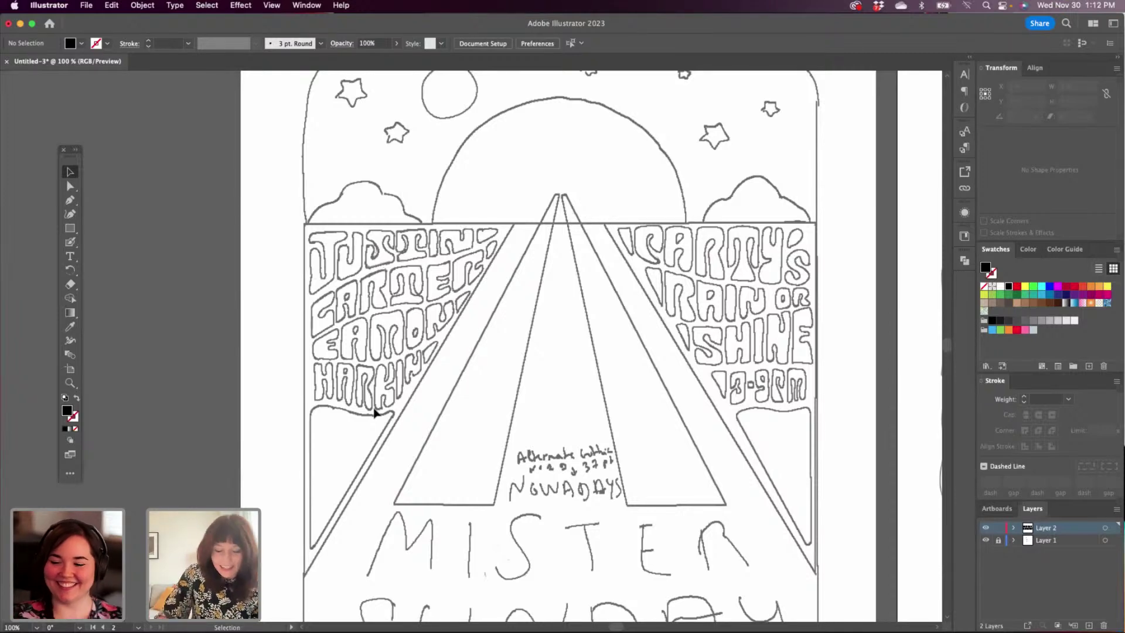
pyautogui.click(70, 200)
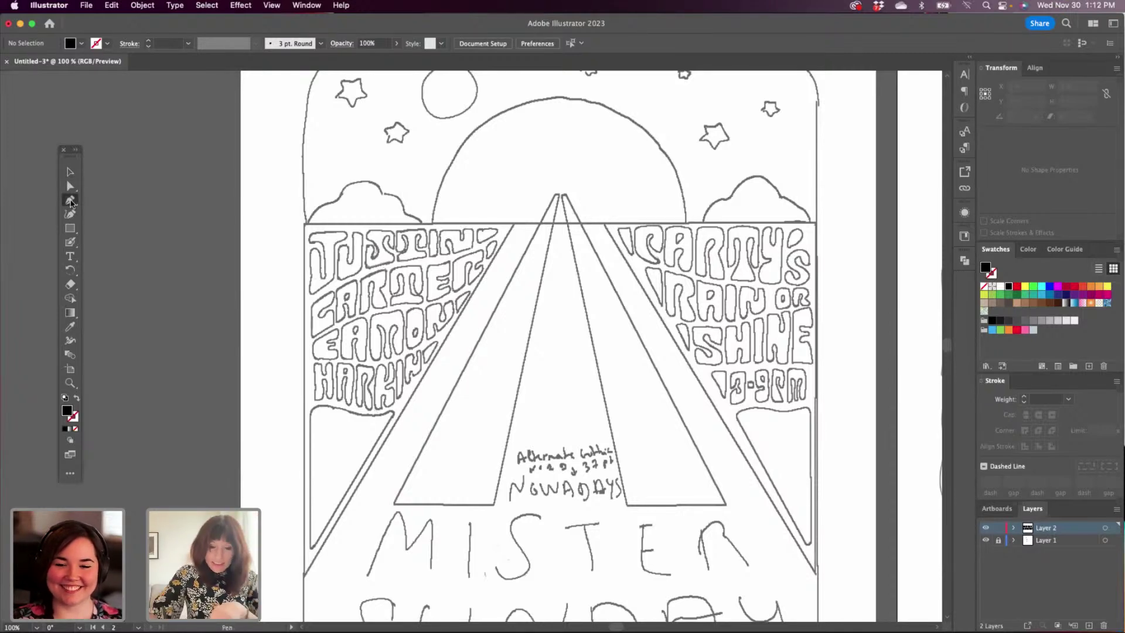
pyautogui.press('super+equal')
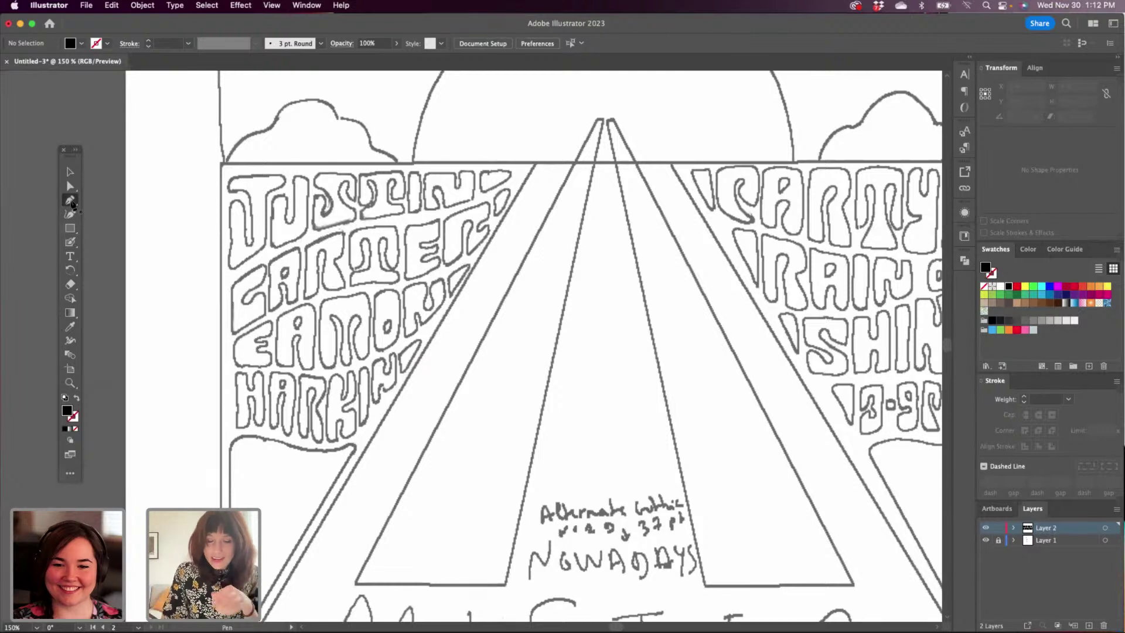
pyautogui.moveTo(334, 305); pyautogui.dragTo(381, 303)
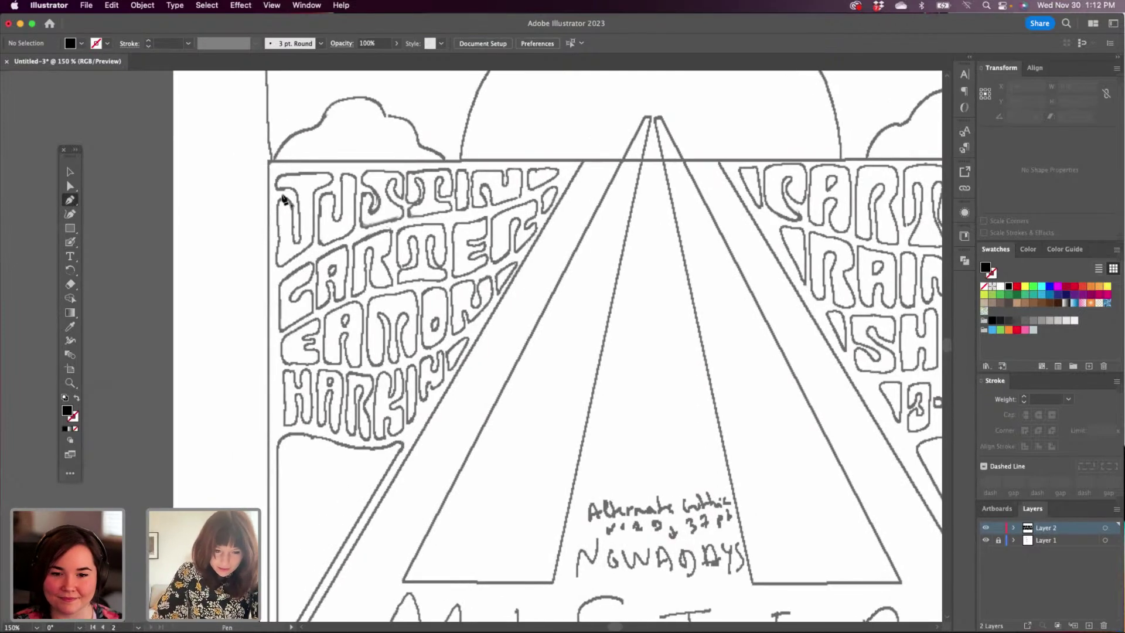
pyautogui.click(277, 253)
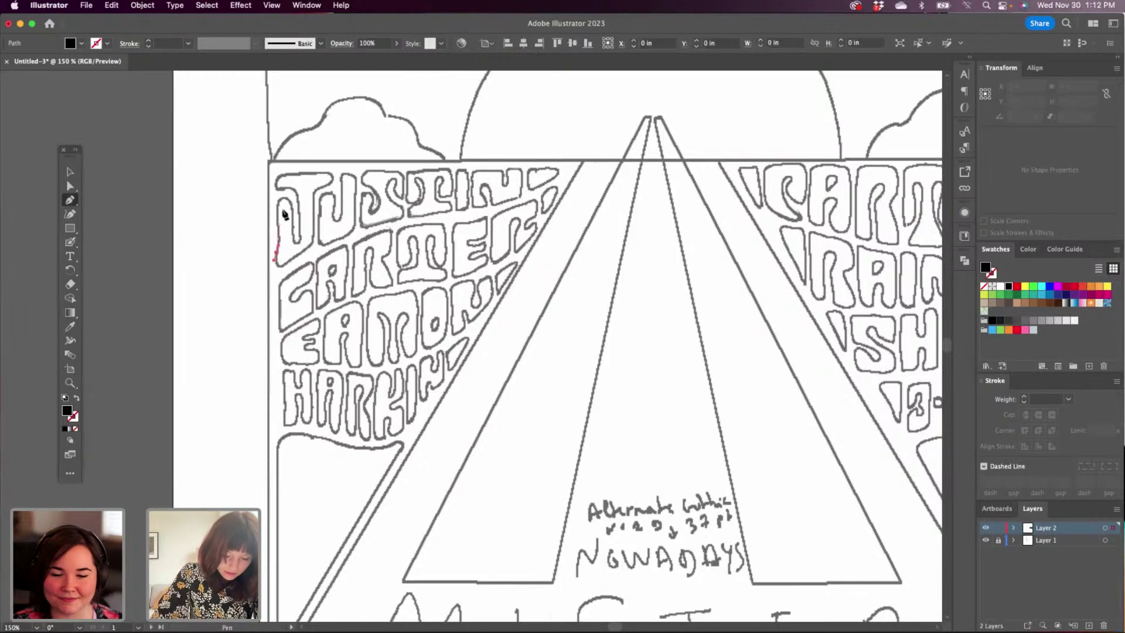
pyautogui.moveTo(277, 205)
pyautogui.mouseDown()
pyautogui.moveTo(293, 210)
pyautogui.moveTo(278, 204)
pyautogui.mouseUp()
pyautogui.press('super+z')
pyautogui.press('super+z')
pyautogui.click(279, 204)
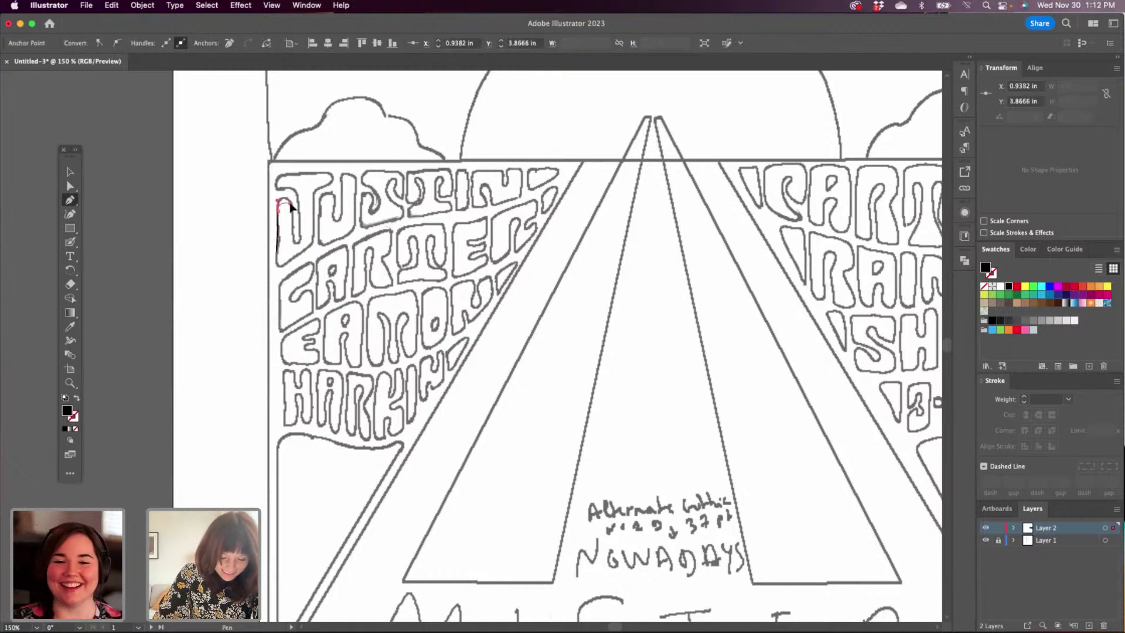
pyautogui.click(293, 214)
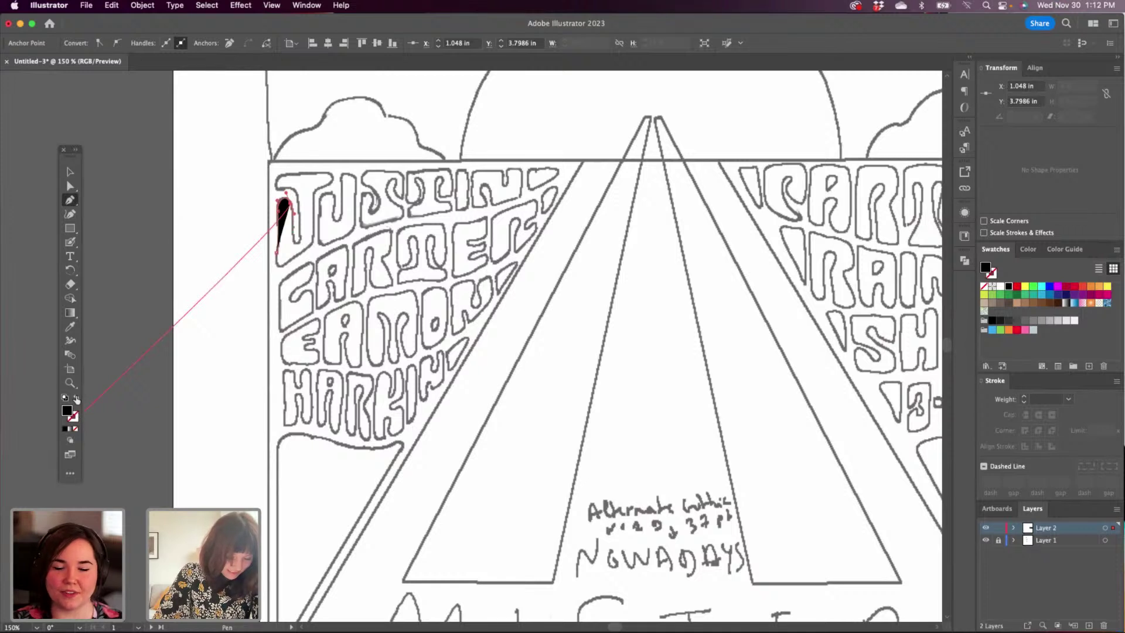
pyautogui.click(77, 398)
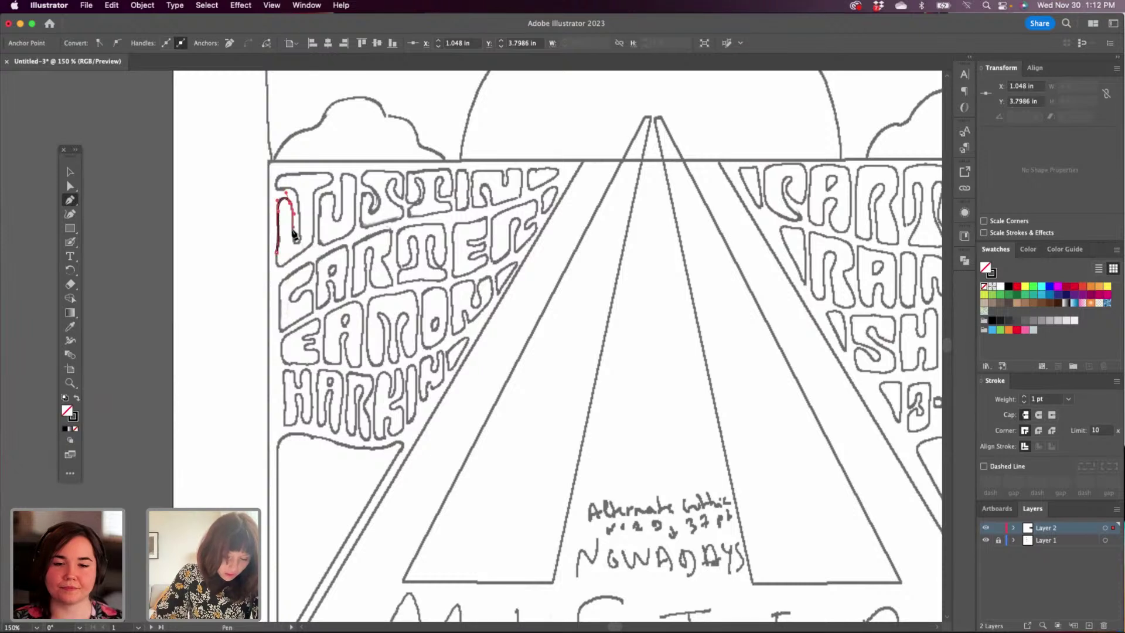
# Trace the J's inner hook, crossbar, stem and slanted base with the Pen tool and close the outline at its starting point.
pyautogui.moveTo(292, 227); pyautogui.dragTo(294, 236)
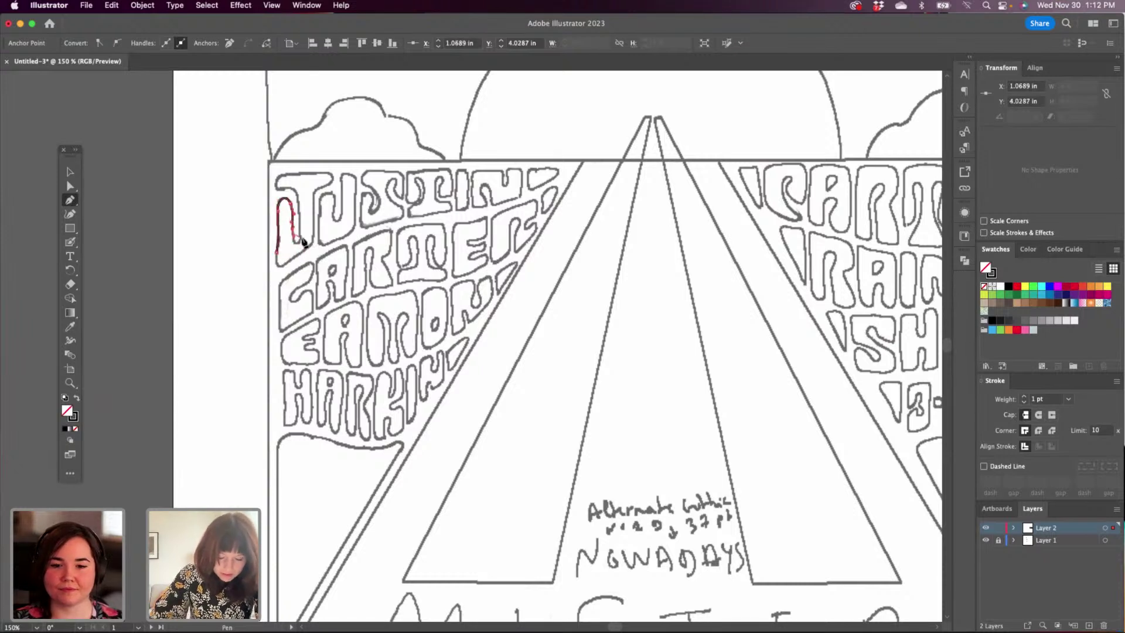
pyautogui.moveTo(294, 241); pyautogui.dragTo(300, 221)
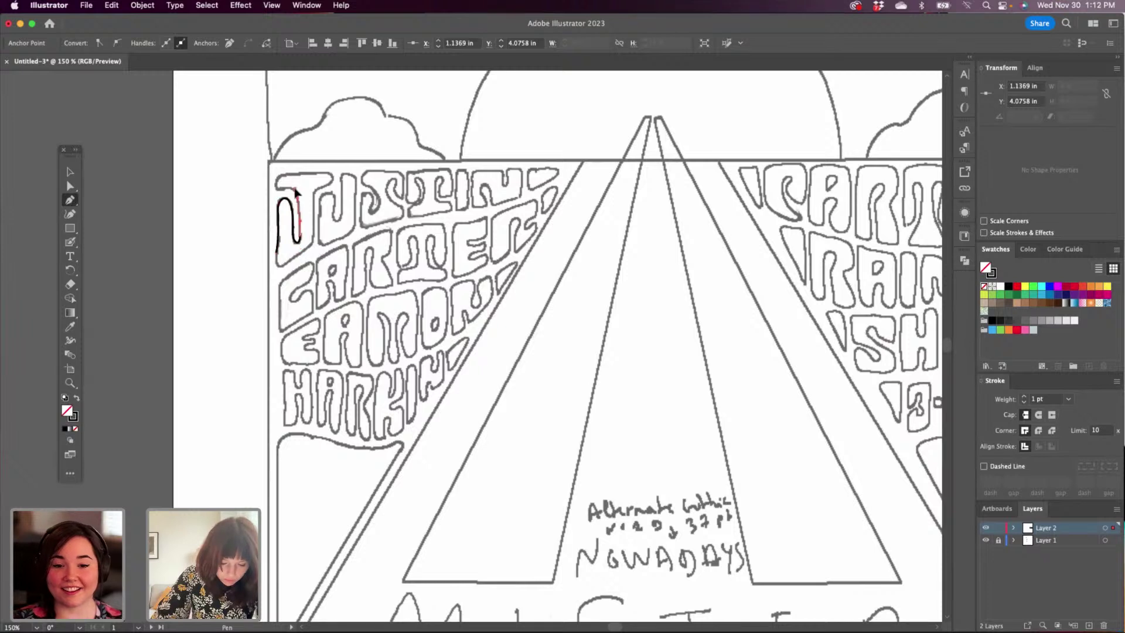
pyautogui.moveTo(294, 187); pyautogui.dragTo(281, 190)
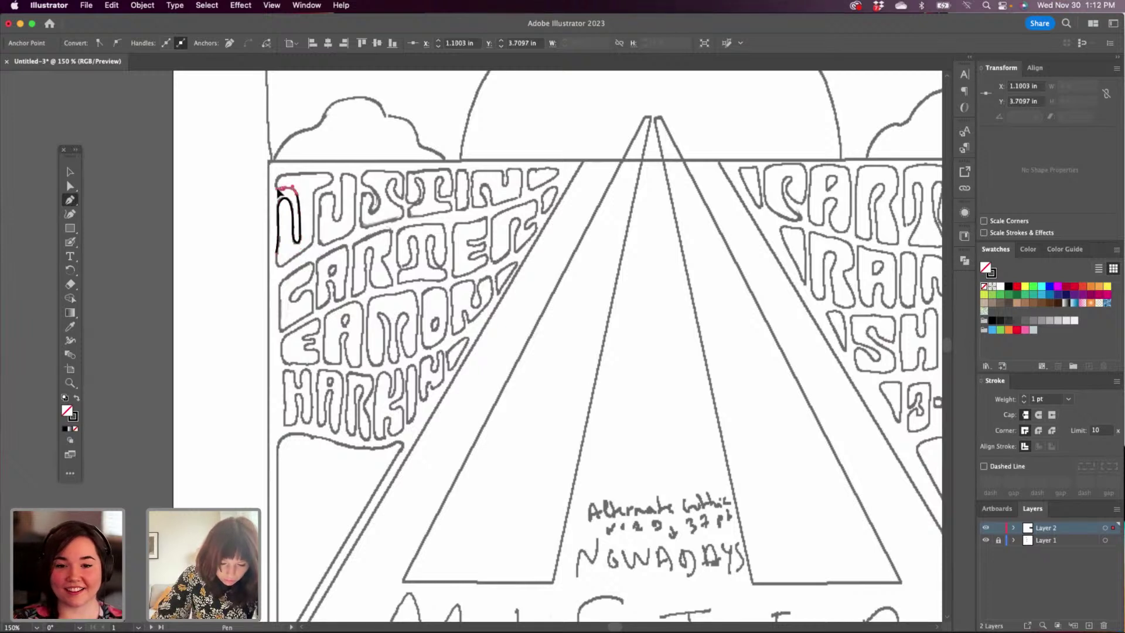
pyautogui.click(281, 183)
pyautogui.click(280, 173)
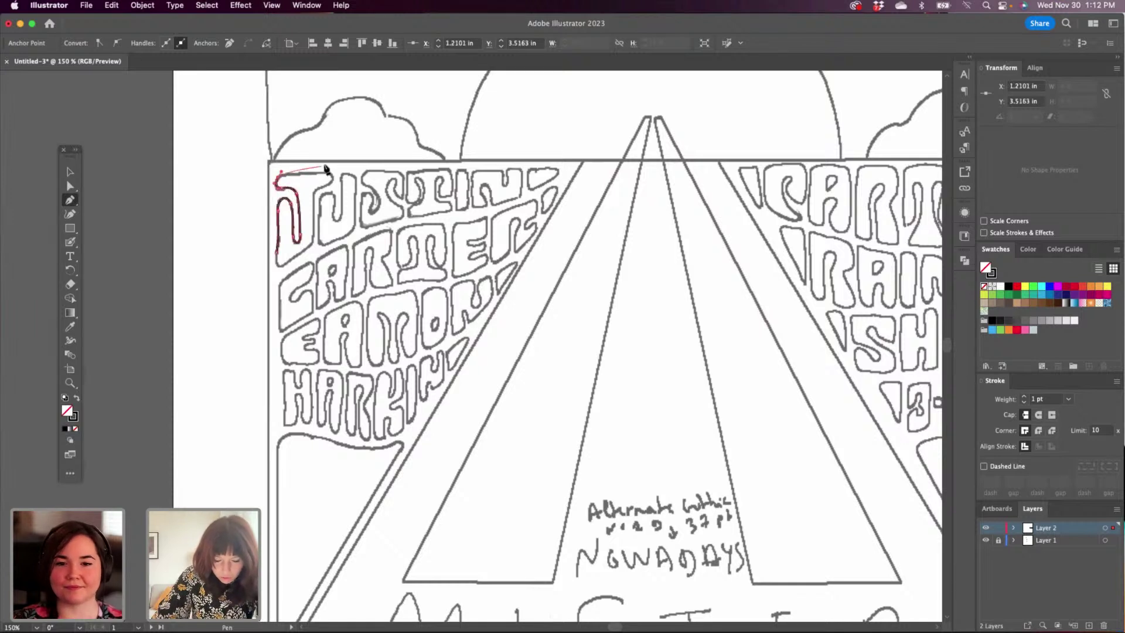
pyautogui.click(328, 173)
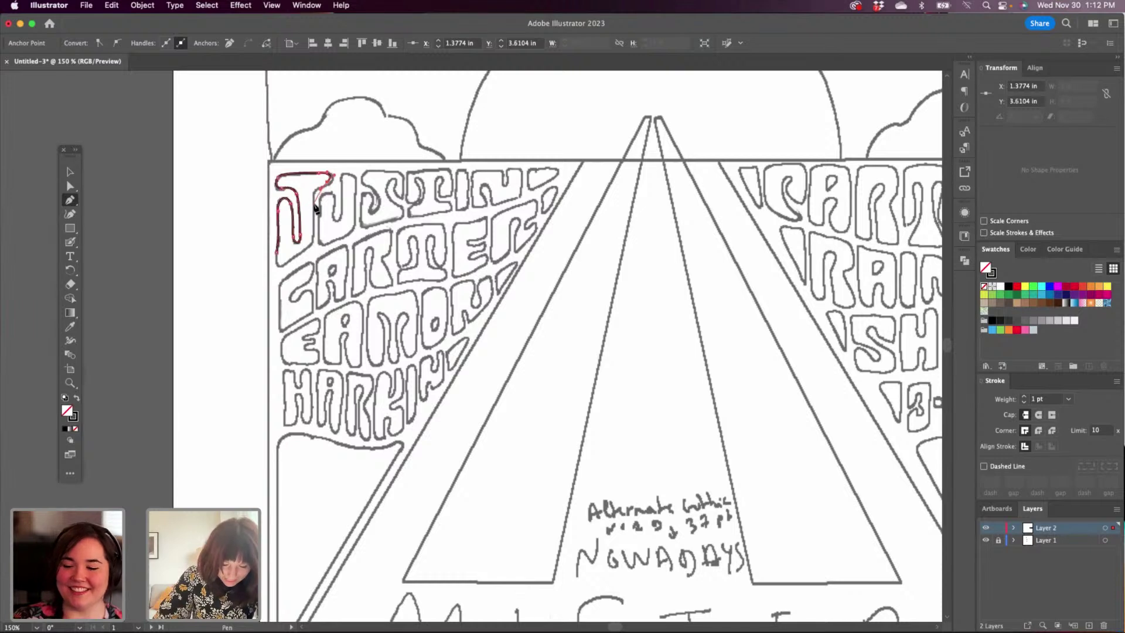
pyautogui.moveTo(314, 204); pyautogui.dragTo(315, 216)
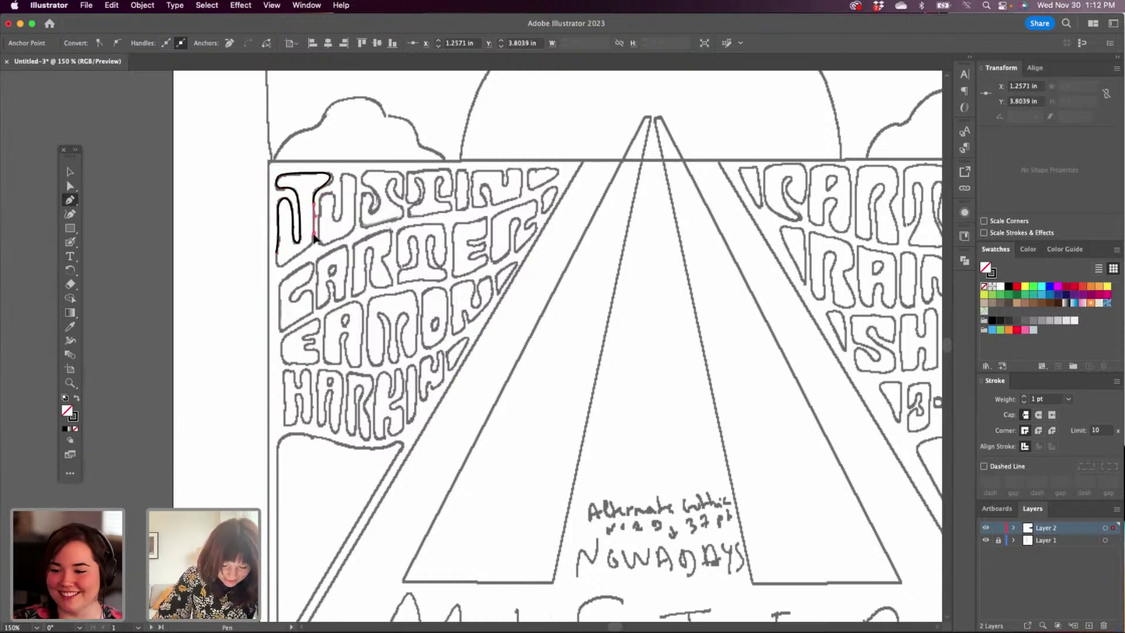
pyautogui.click(309, 251)
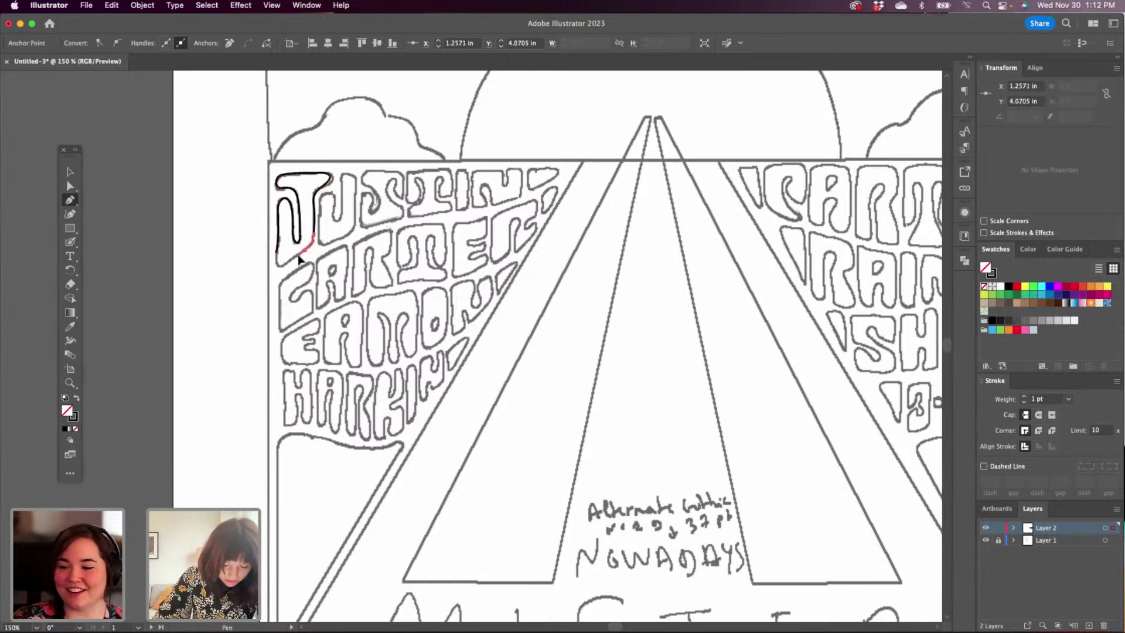
pyautogui.click(282, 265)
pyautogui.click(275, 269)
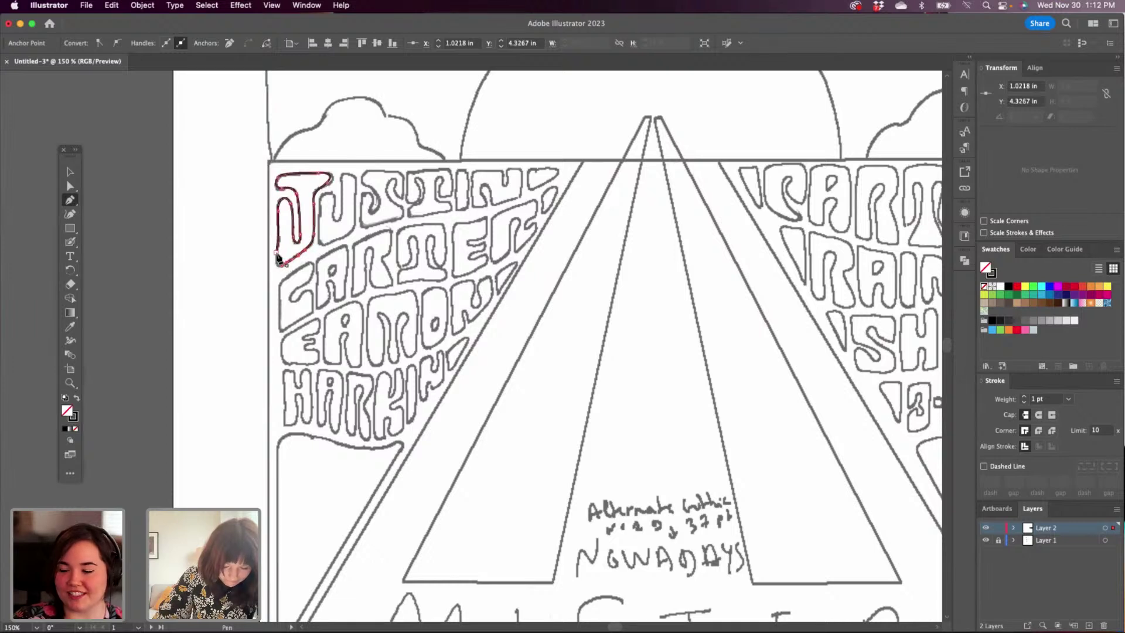
pyautogui.click(275, 249)
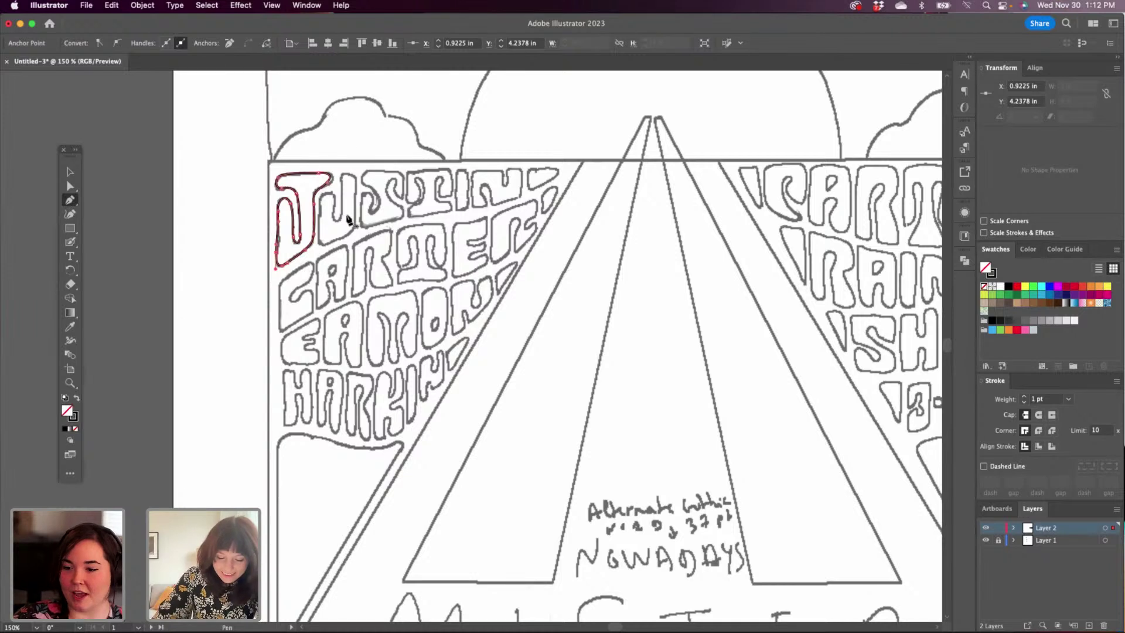
# Trace the U beside the J in the left lettering block's first line with the Pen tool and close its outline.
pyautogui.click(321, 233)
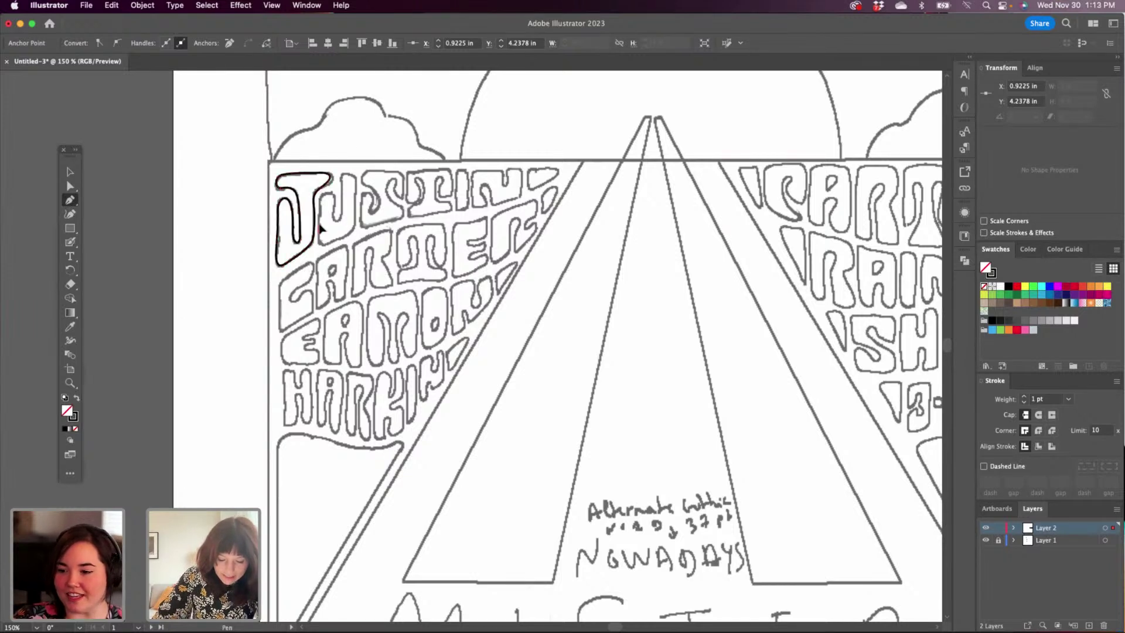
pyautogui.click(321, 234)
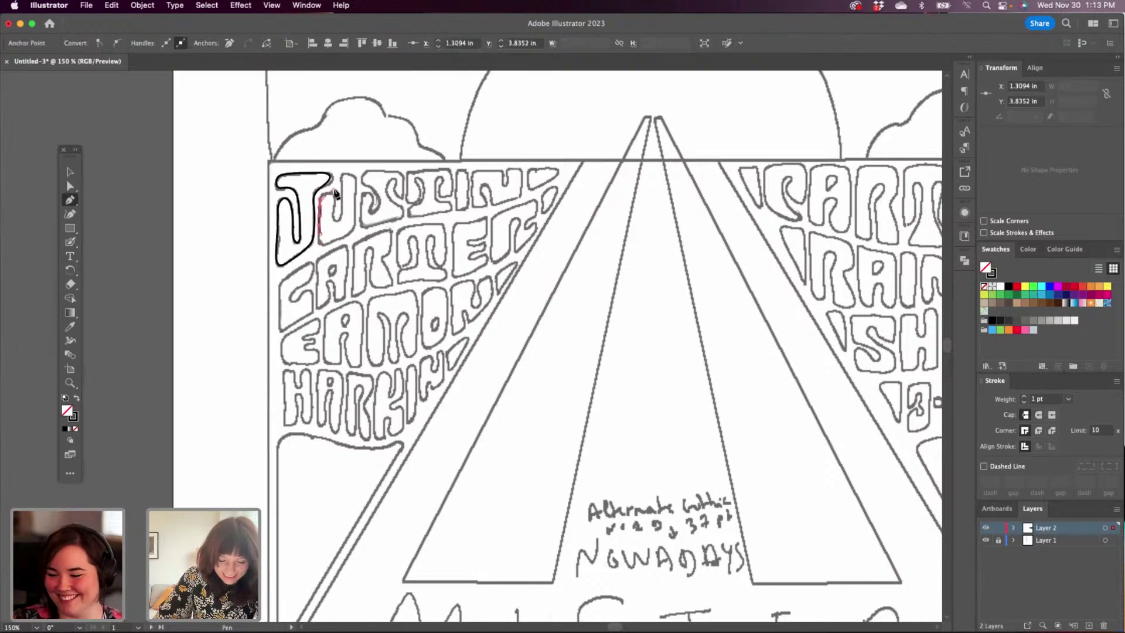
pyautogui.moveTo(320, 199)
pyautogui.mouseDown()
pyautogui.moveTo(334, 203)
pyautogui.moveTo(333, 218)
pyautogui.moveTo(341, 211)
pyautogui.moveTo(341, 177)
pyautogui.mouseUp()
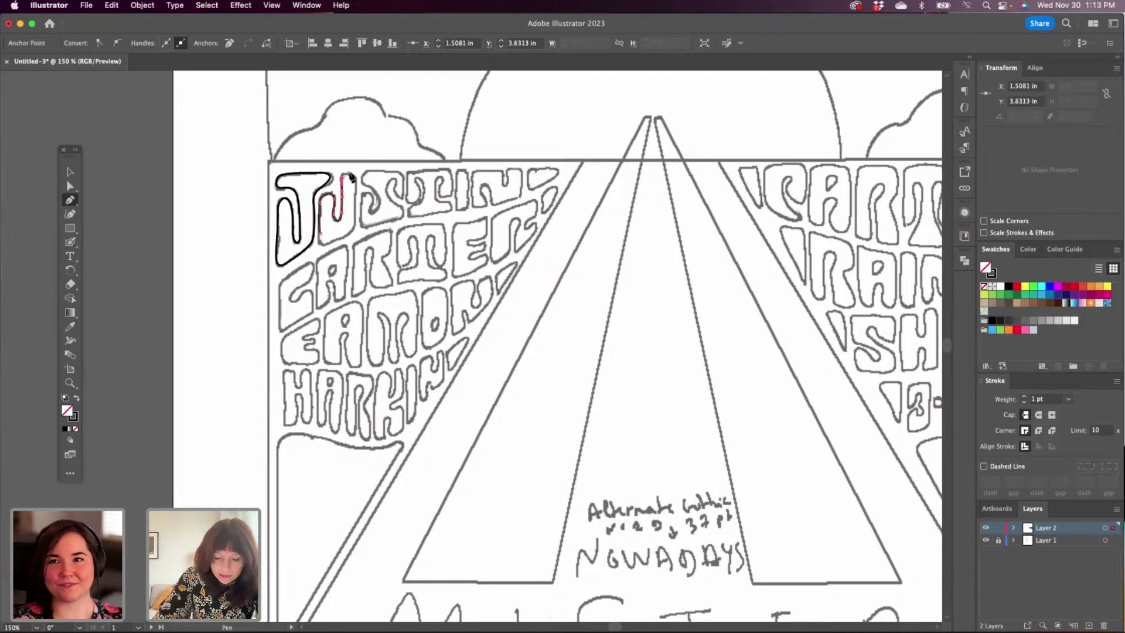
pyautogui.click(354, 183)
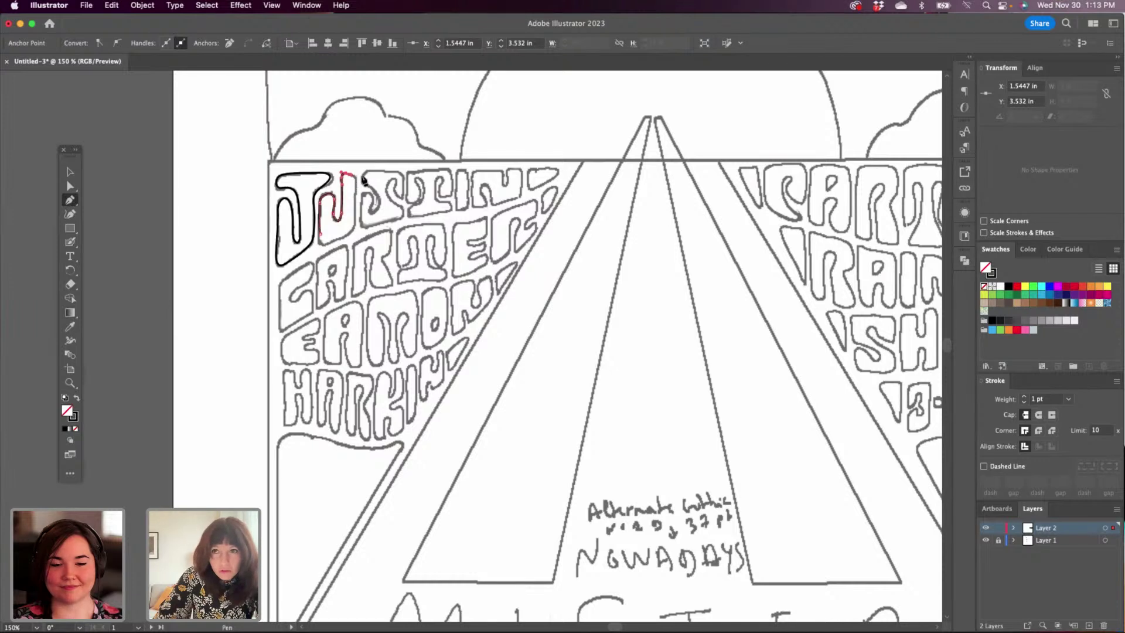
pyautogui.click(356, 192)
pyautogui.moveTo(355, 191); pyautogui.dragTo(355, 195)
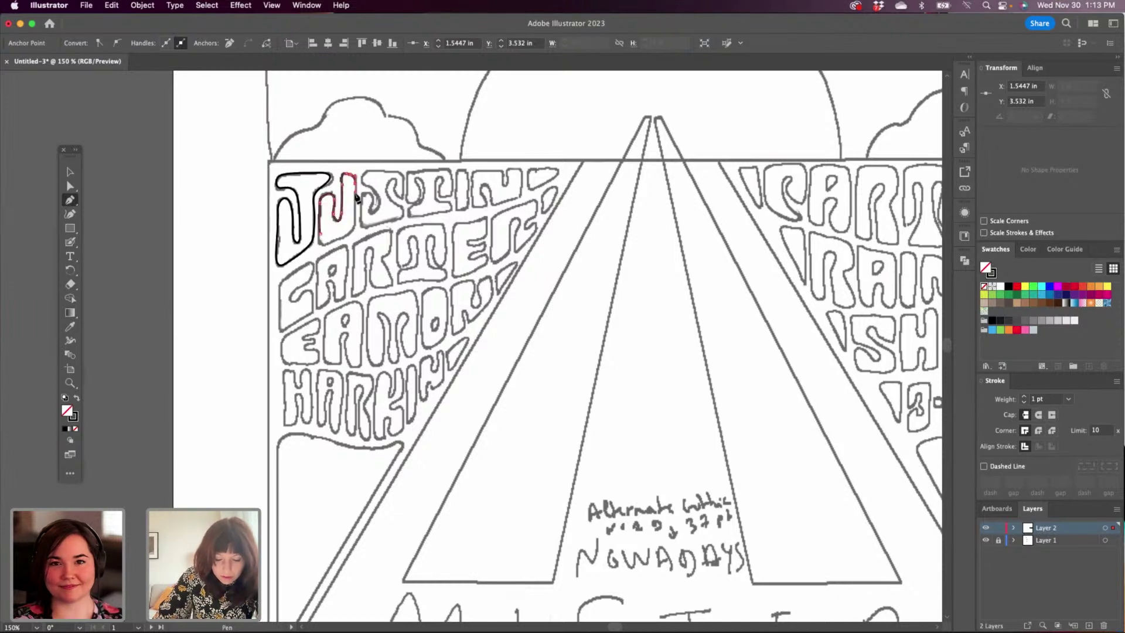
pyautogui.click(350, 237)
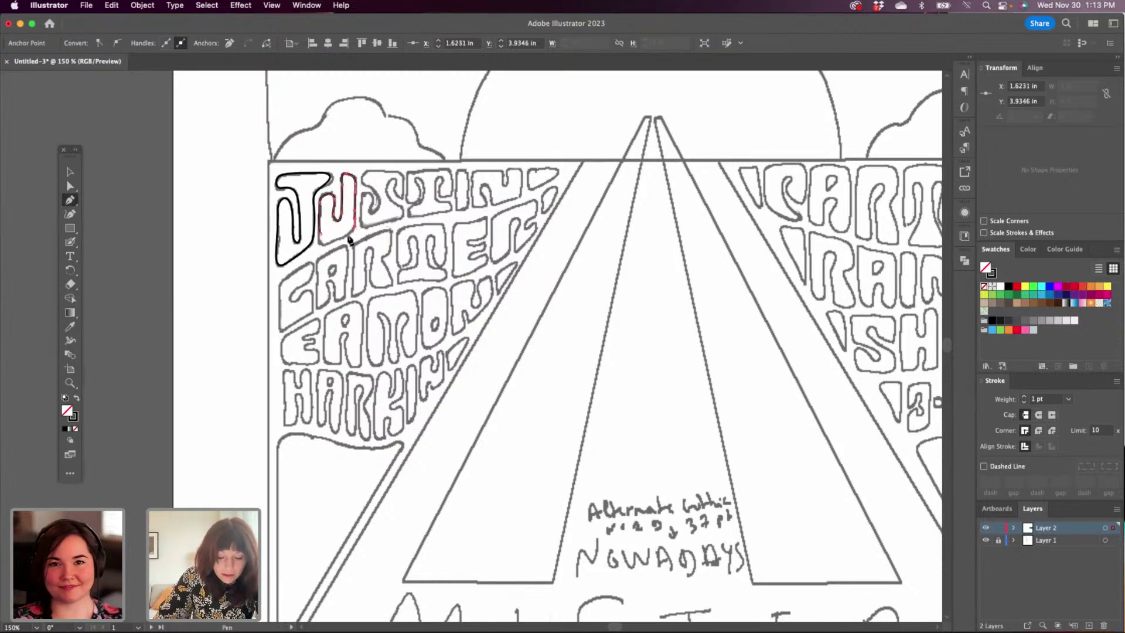
pyautogui.click(323, 249)
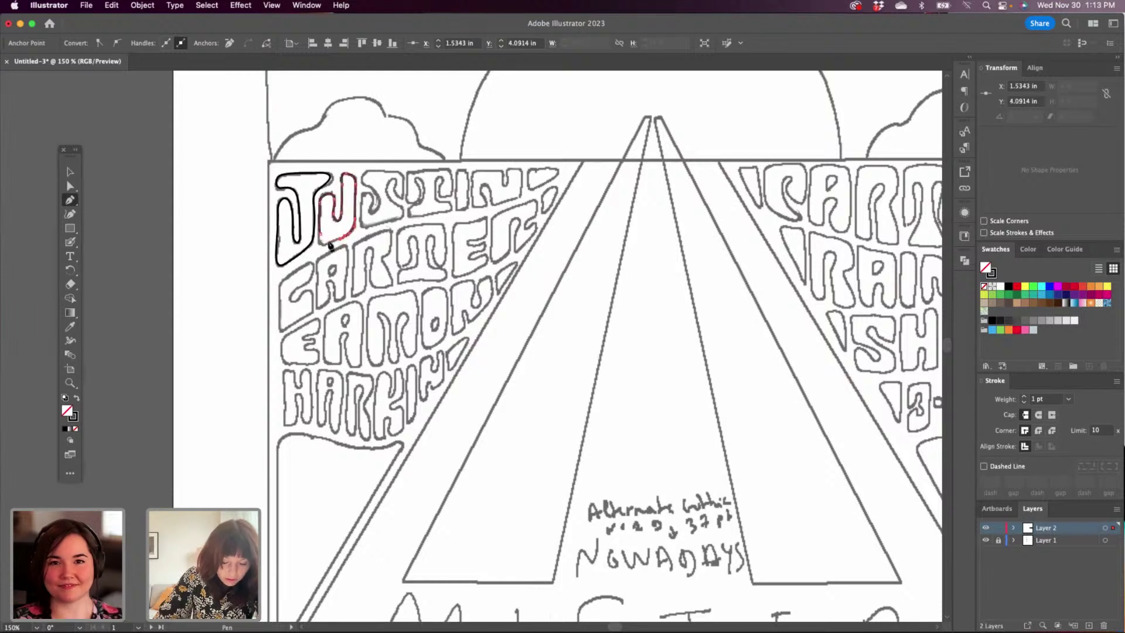
pyautogui.click(321, 232)
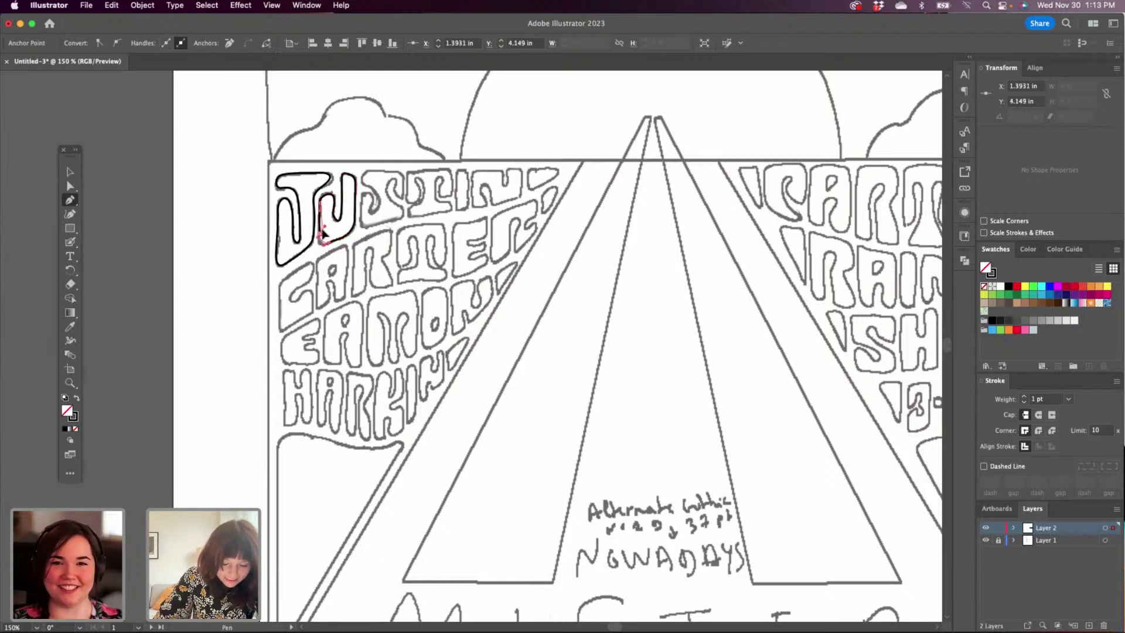
pyautogui.moveTo(320, 221); pyautogui.dragTo(362, 206)
# Start the S outline after the U with the Pen tool, tracing its left edge, lower inner hook and upper-left curve.
pyautogui.press('super+z')
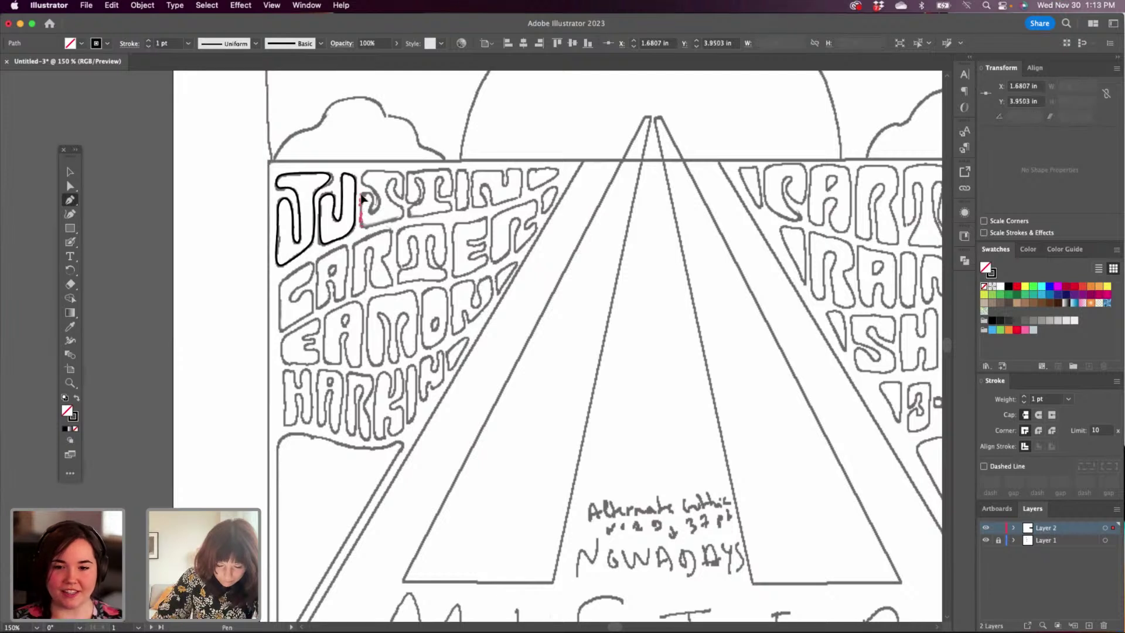
pyautogui.click(364, 197)
pyautogui.moveTo(367, 193); pyautogui.dragTo(369, 206)
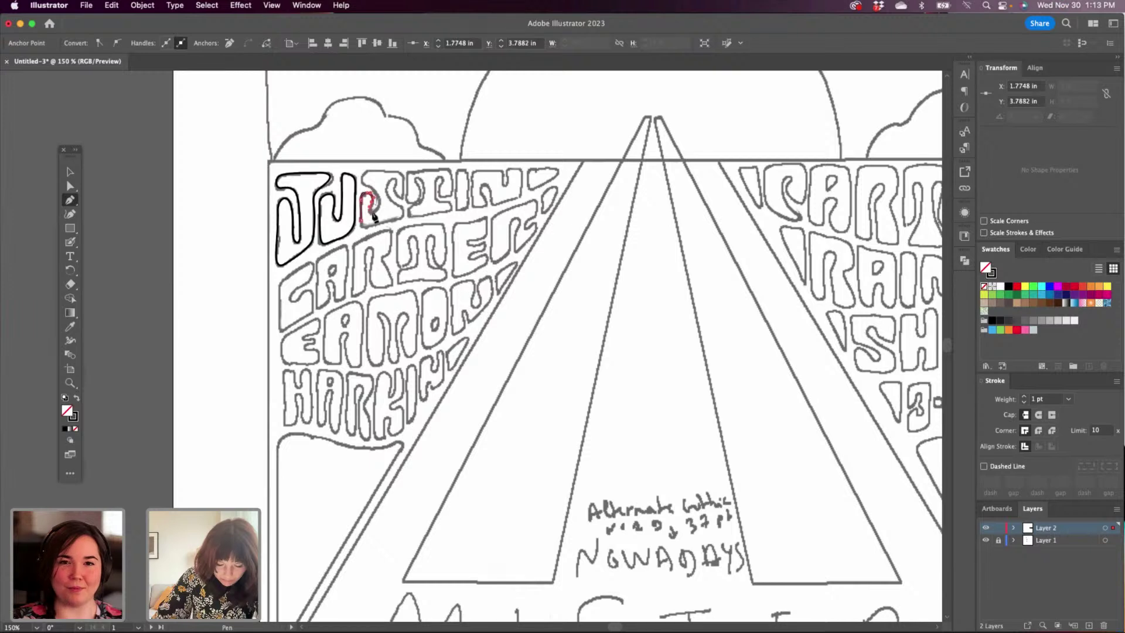
pyautogui.click(373, 216)
pyautogui.moveTo(382, 205); pyautogui.dragTo(373, 171)
pyautogui.click(371, 187)
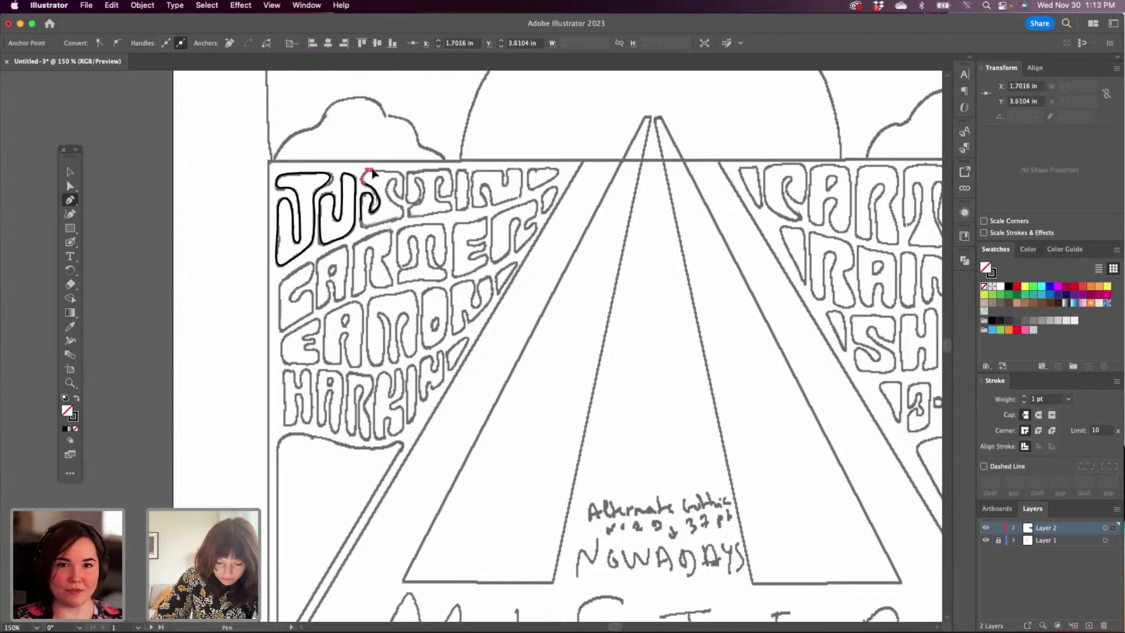
# Trace the S's top, upper inner hook, right side and slanted base, and close the outline at its starting point.
pyautogui.click(402, 174)
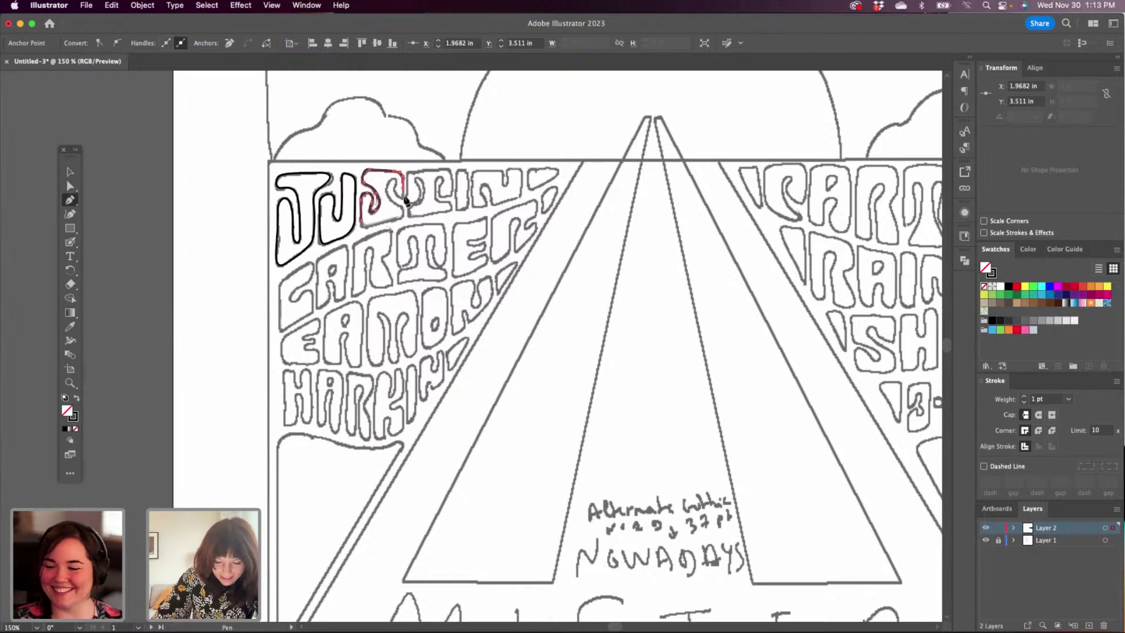
pyautogui.click(404, 198)
pyautogui.moveTo(403, 194)
pyautogui.mouseDown()
pyautogui.moveTo(399, 178)
pyautogui.moveTo(391, 200)
pyautogui.mouseUp()
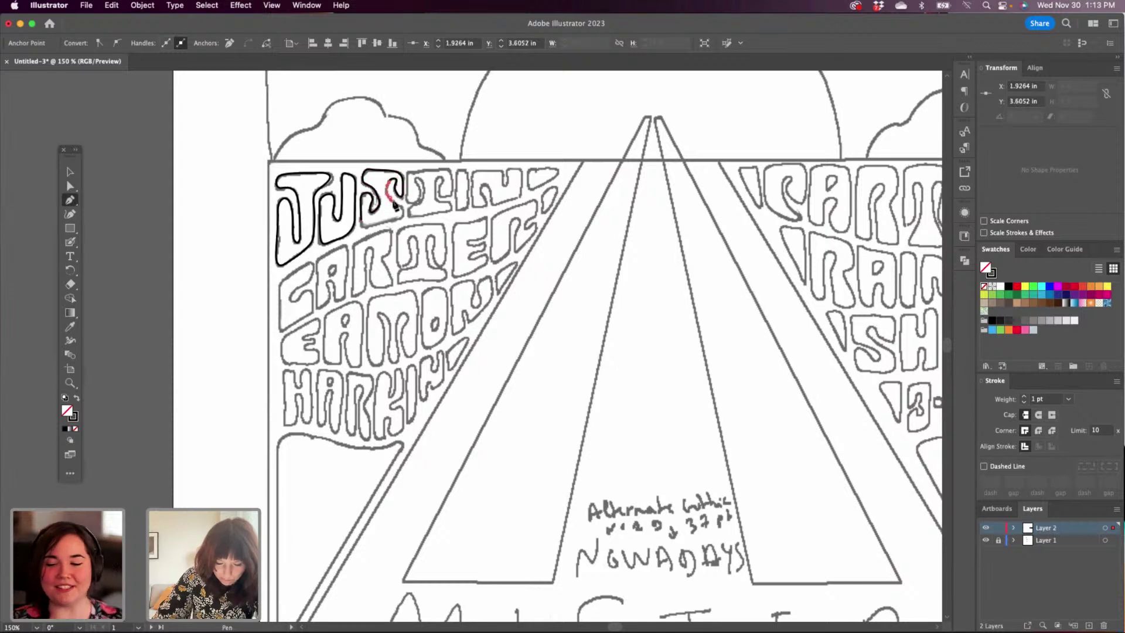
pyautogui.click(403, 219)
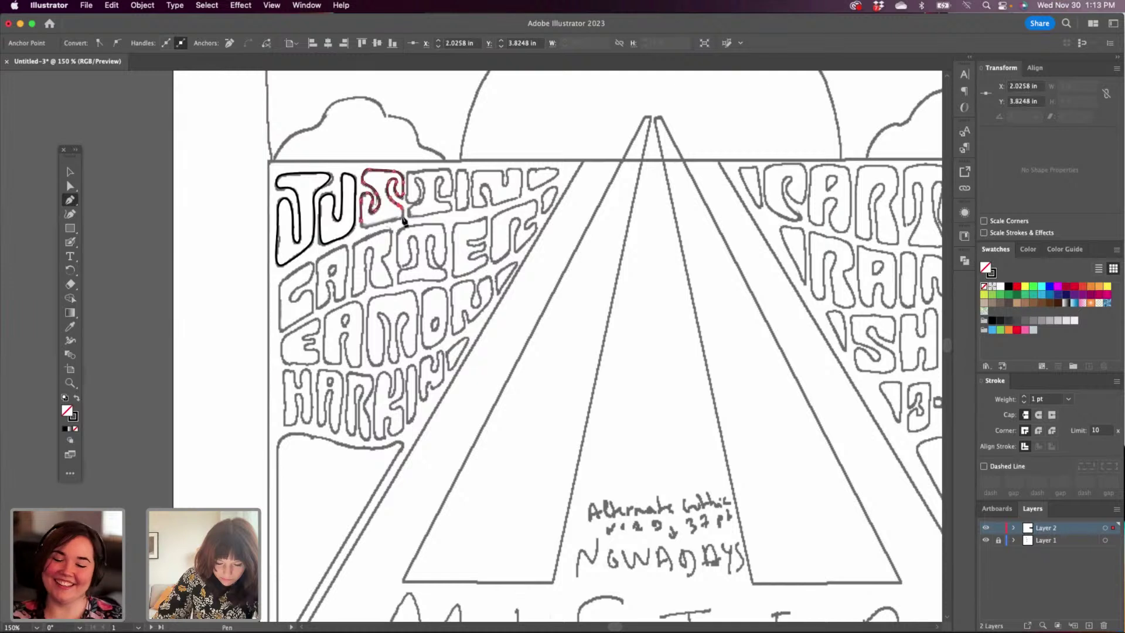
pyautogui.moveTo(403, 217); pyautogui.dragTo(400, 222)
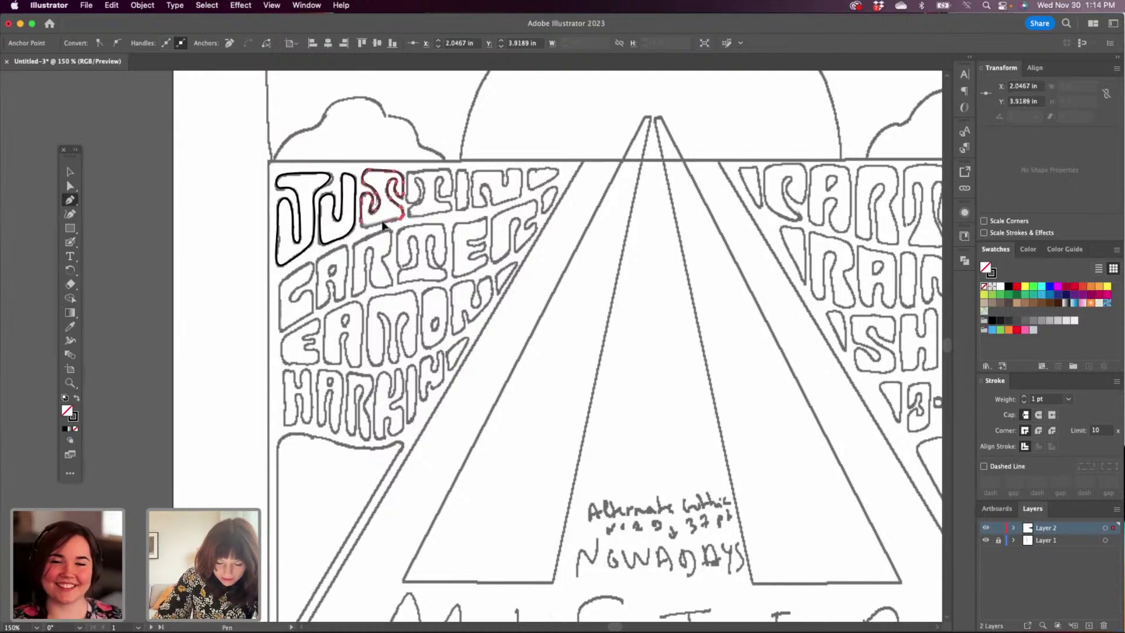
pyautogui.click(363, 232)
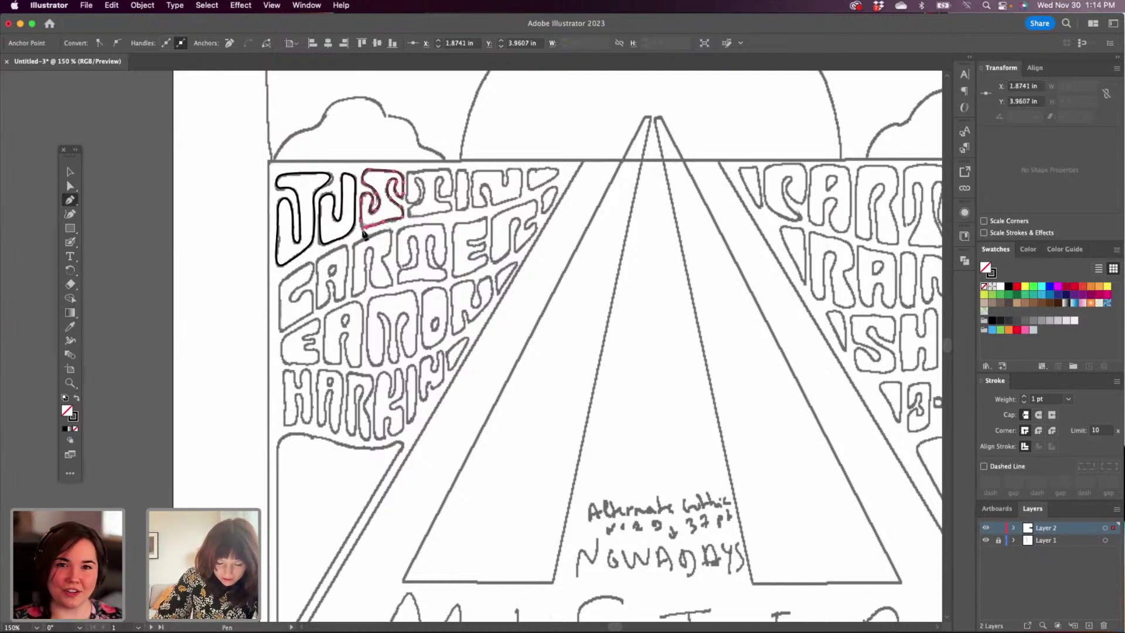
pyautogui.click(363, 227)
pyautogui.moveTo(362, 222); pyautogui.dragTo(364, 218)
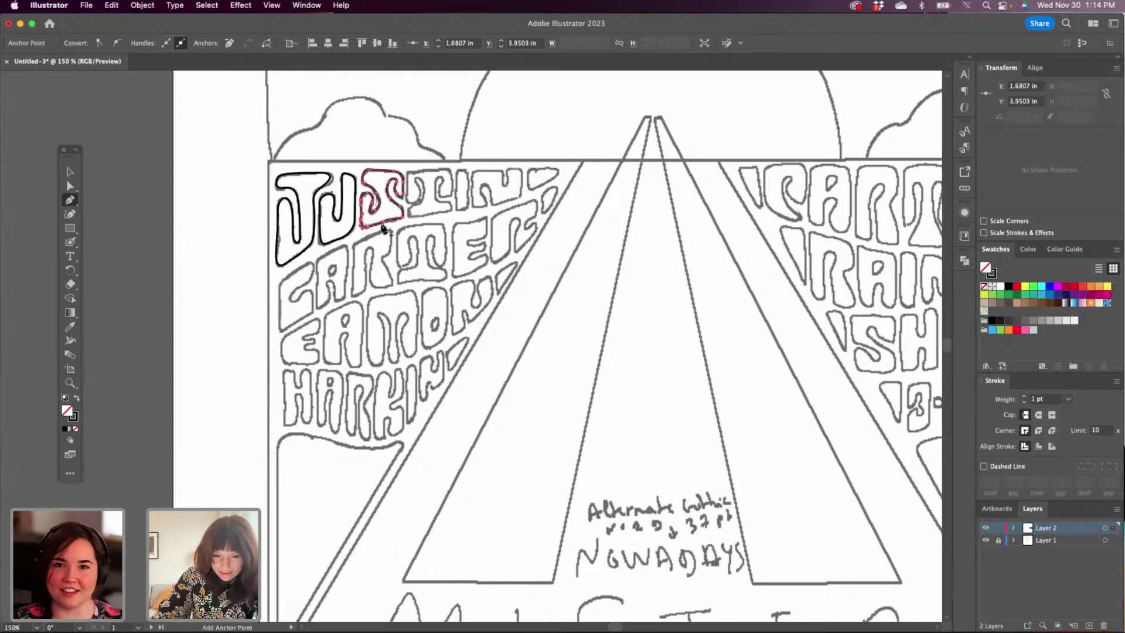
# Start a Pen outline on the T after the S, running up its left edge to the upper-left corner.
pyautogui.scroll(3, 469, 208)
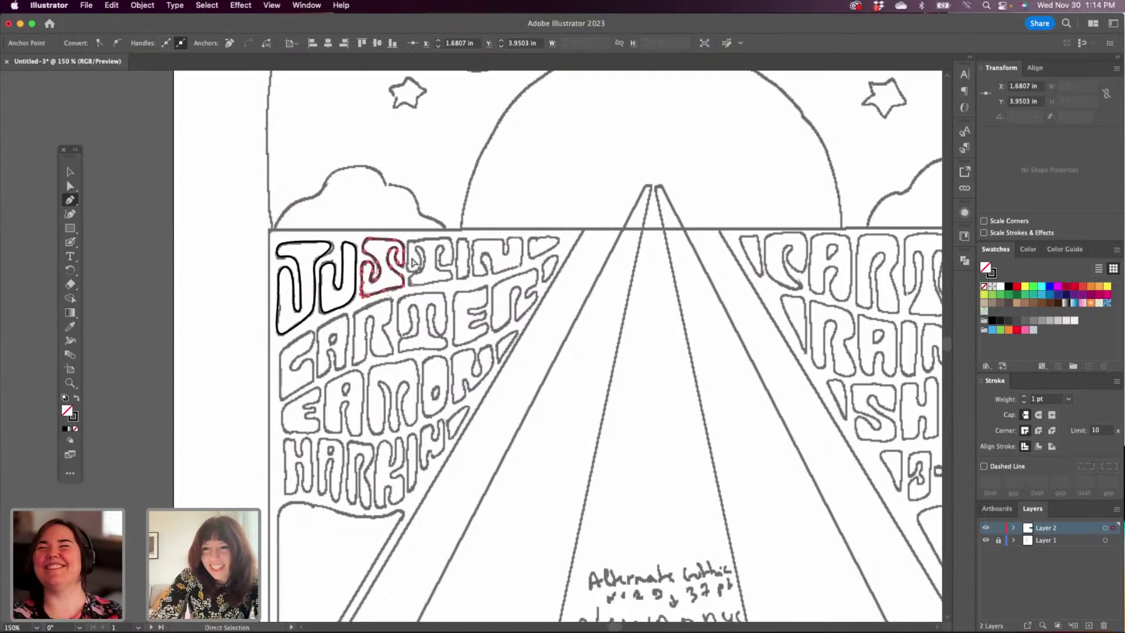
pyautogui.press('super+equal')
pyautogui.press('super+equal')
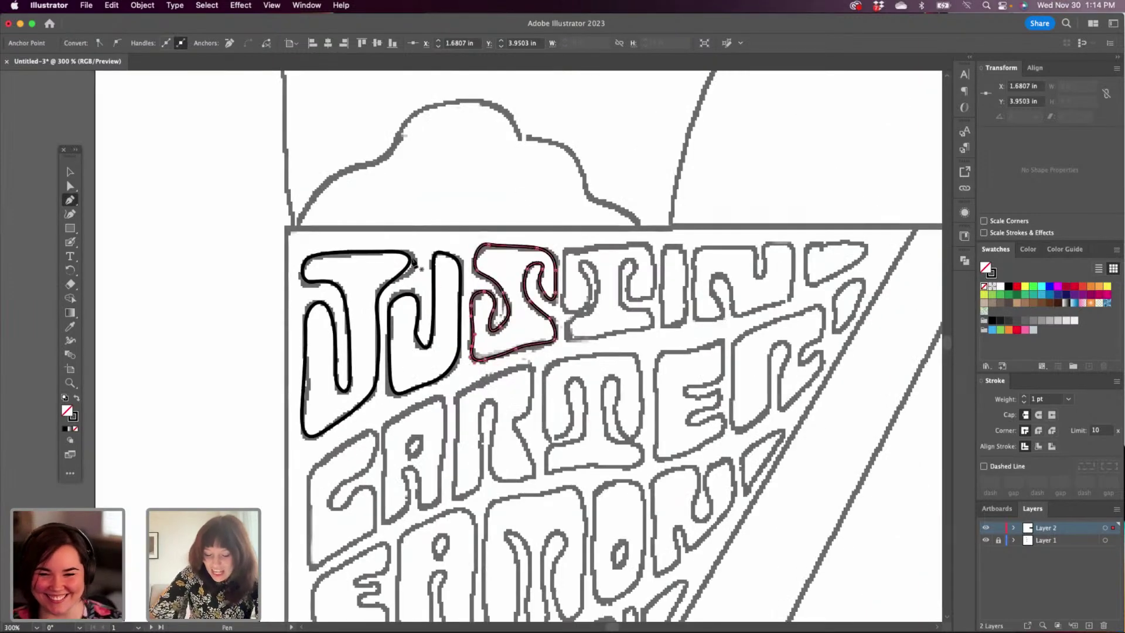
pyautogui.moveTo(645, 386); pyautogui.dragTo(548, 372)
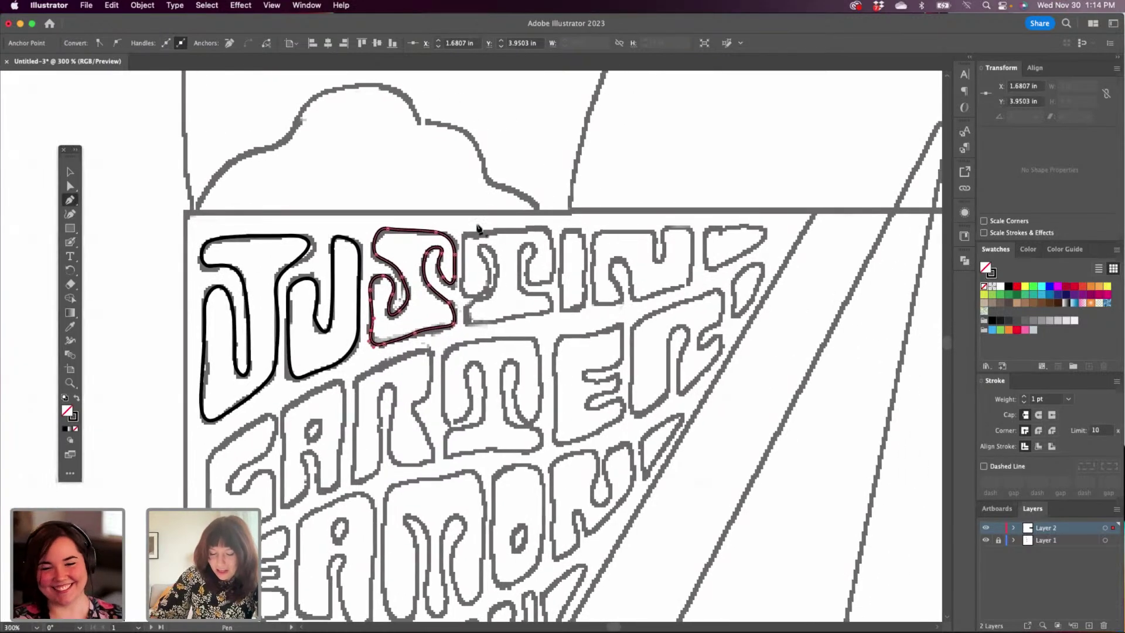
pyautogui.click(463, 281)
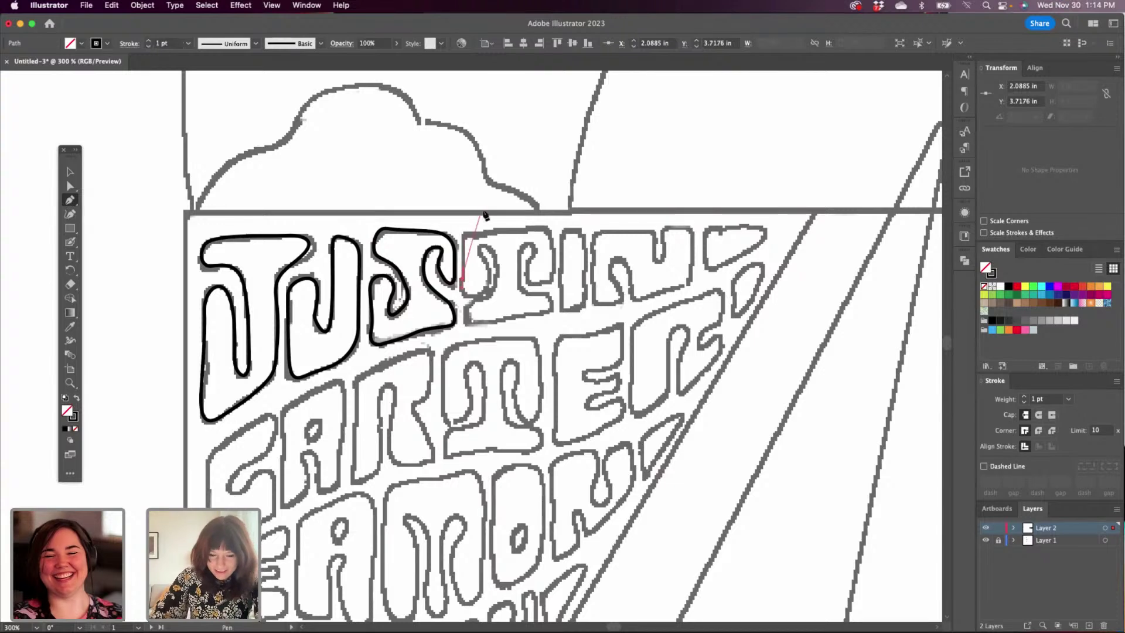
pyautogui.click(464, 253)
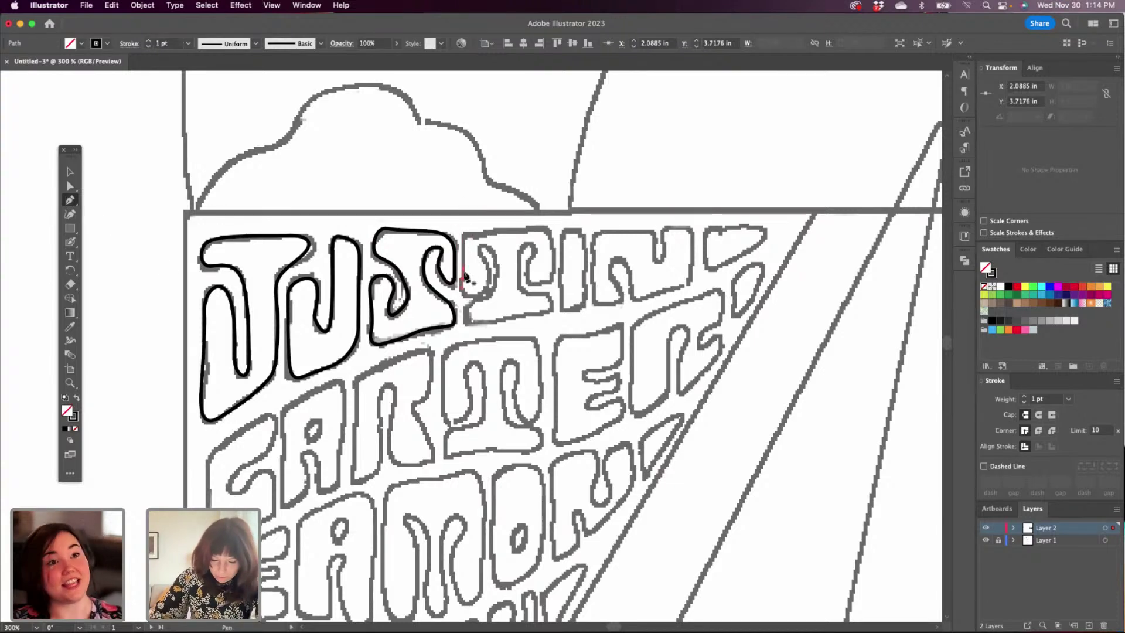
pyautogui.press('super+z')
pyautogui.click(462, 281)
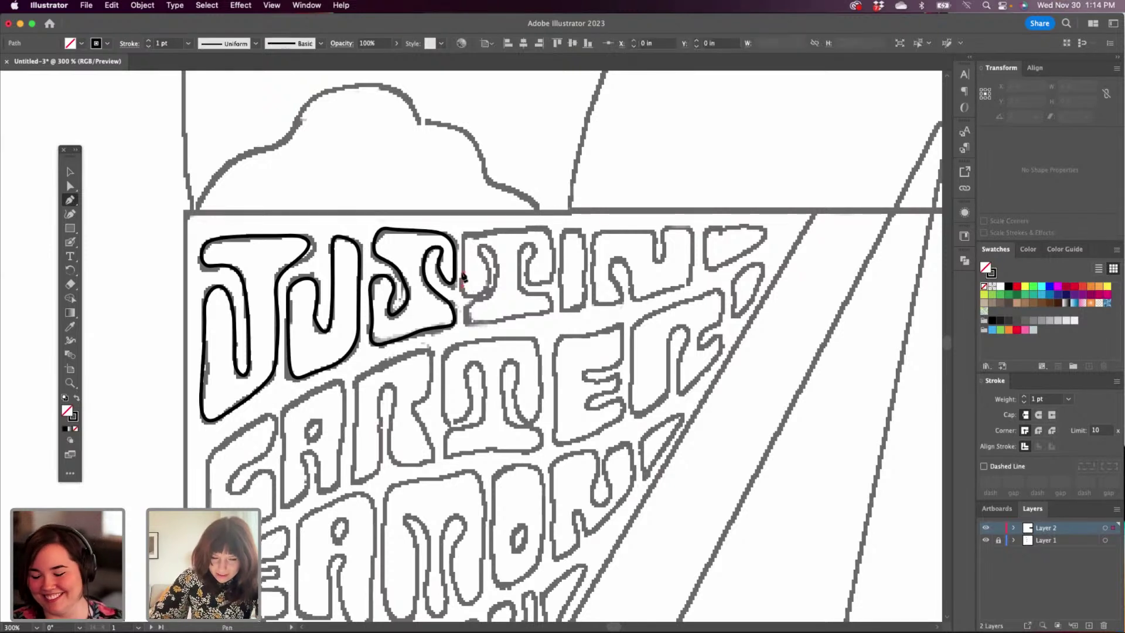
pyautogui.click(462, 233)
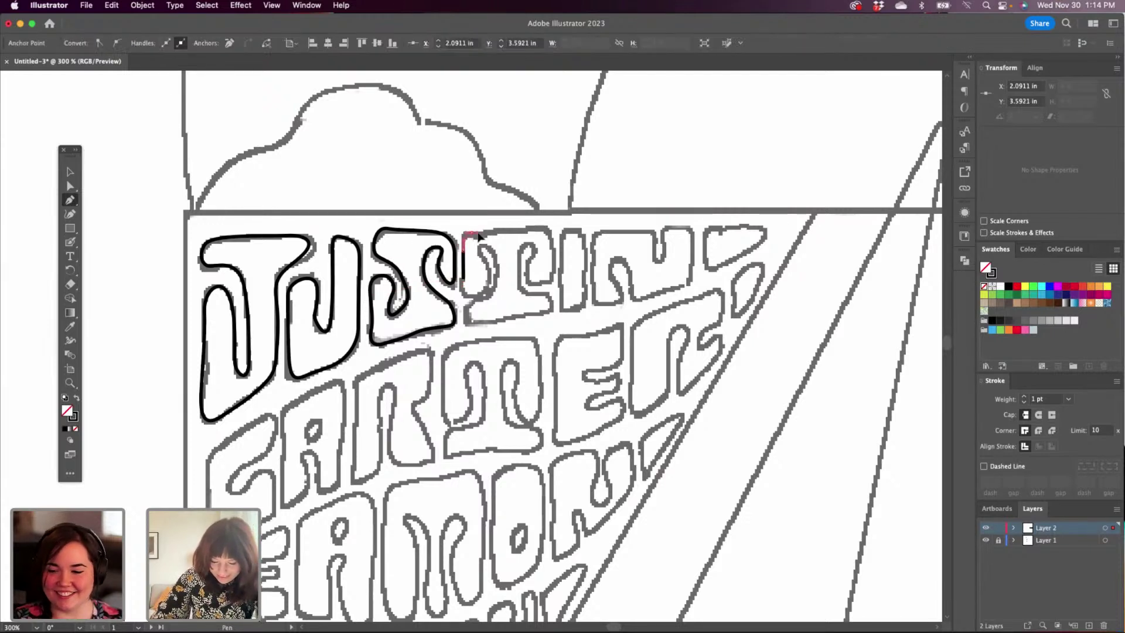
# Trace the T's top edge, rounded right corner and outer right side into the start of the right inner hook.
pyautogui.click(542, 229)
pyautogui.moveTo(554, 253); pyautogui.dragTo(554, 281)
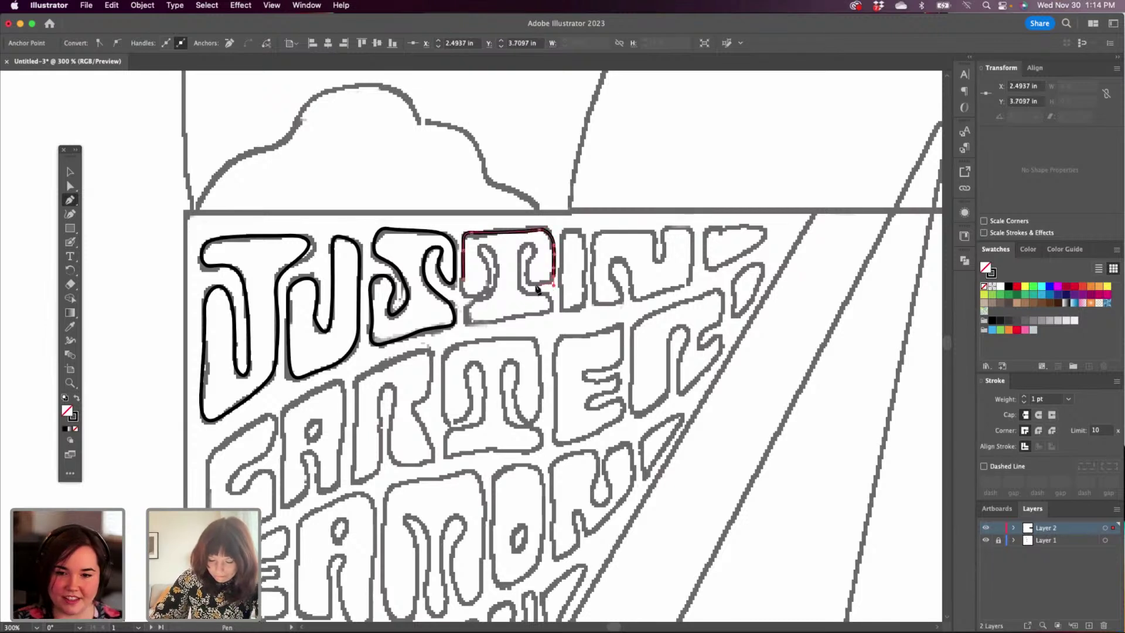
pyautogui.click(538, 285)
pyautogui.click(528, 272)
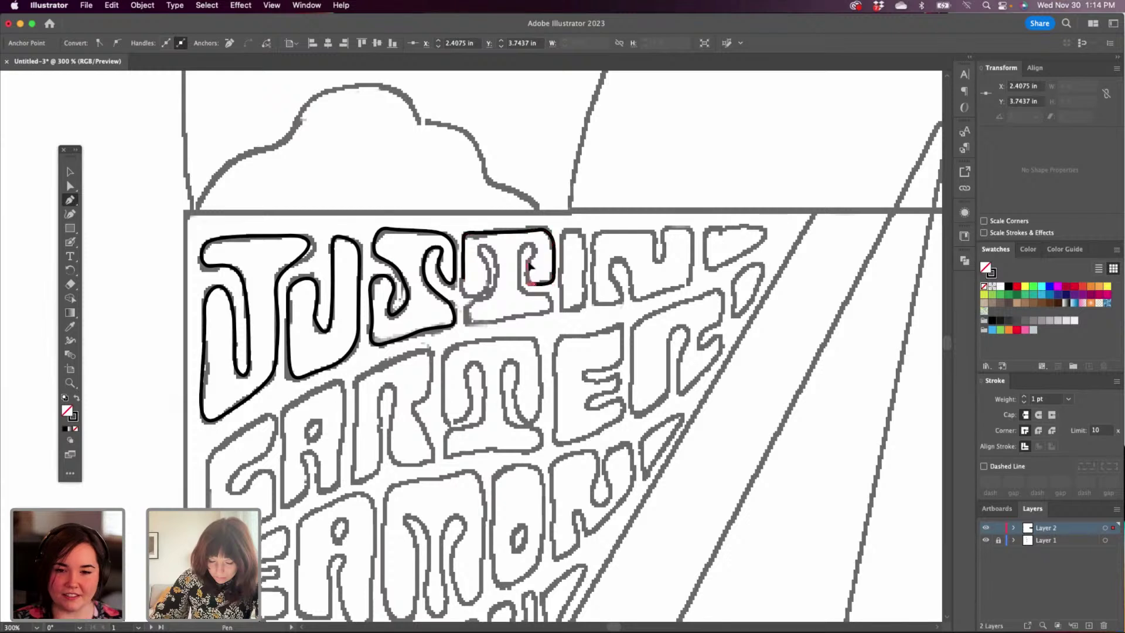
pyautogui.moveTo(529, 247); pyautogui.dragTo(510, 239)
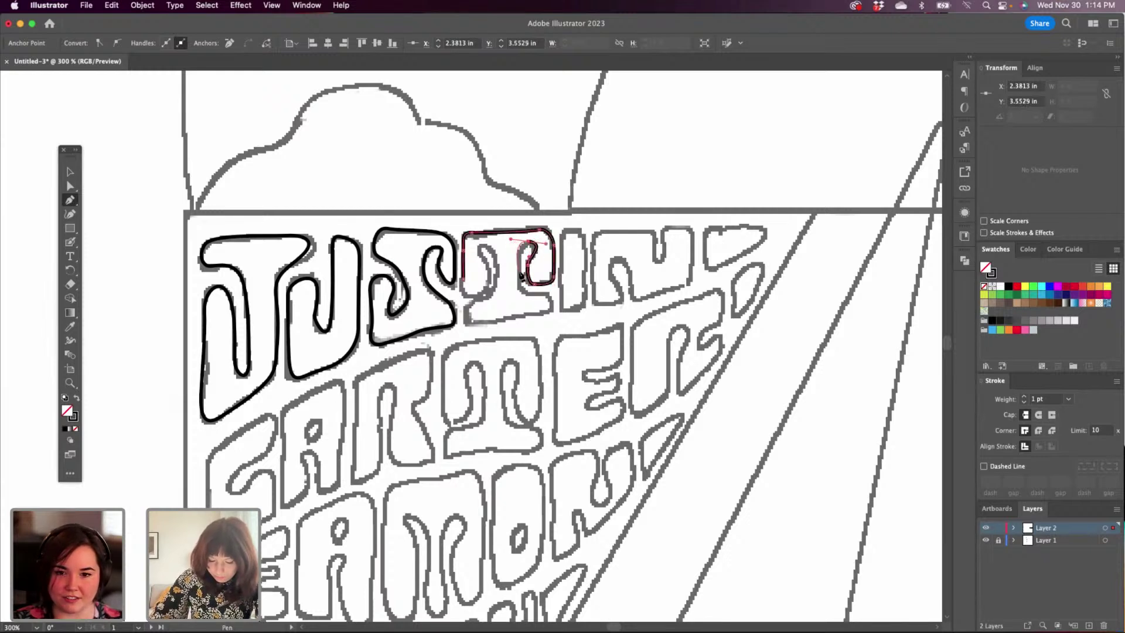
pyautogui.press('super+z')
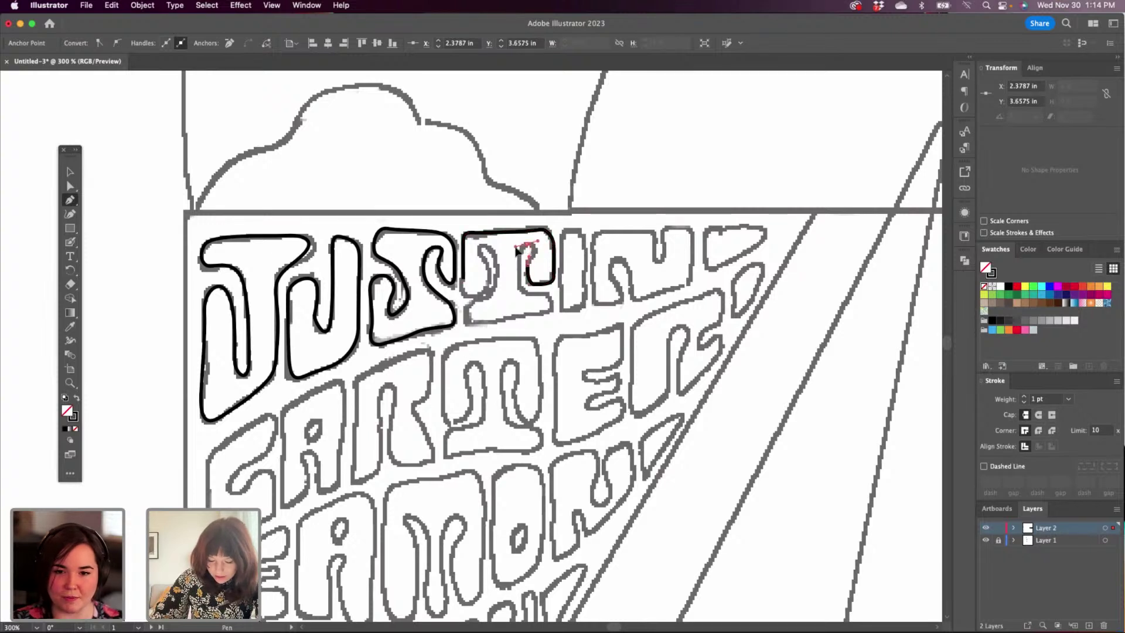
pyautogui.press('super+z')
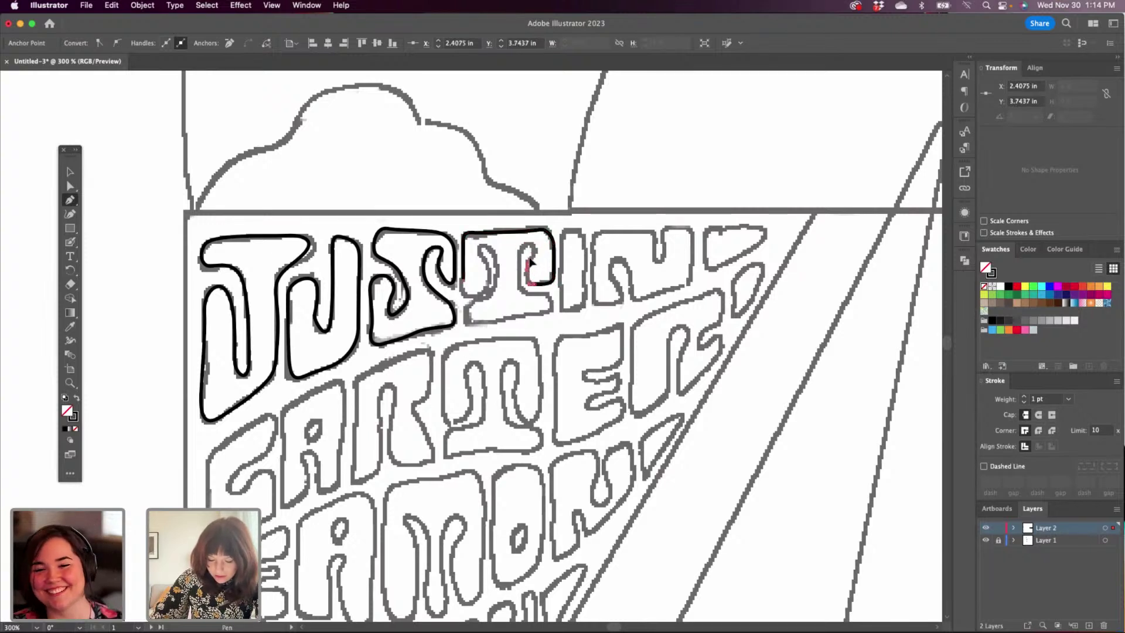
# Trace the T's right inner hook, the lower right side of its stem and the rounded right end of its foot.
pyautogui.moveTo(527, 264)
pyautogui.mouseDown()
pyautogui.moveTo(532, 245)
pyautogui.moveTo(518, 243)
pyautogui.moveTo(519, 272)
pyautogui.mouseUp()
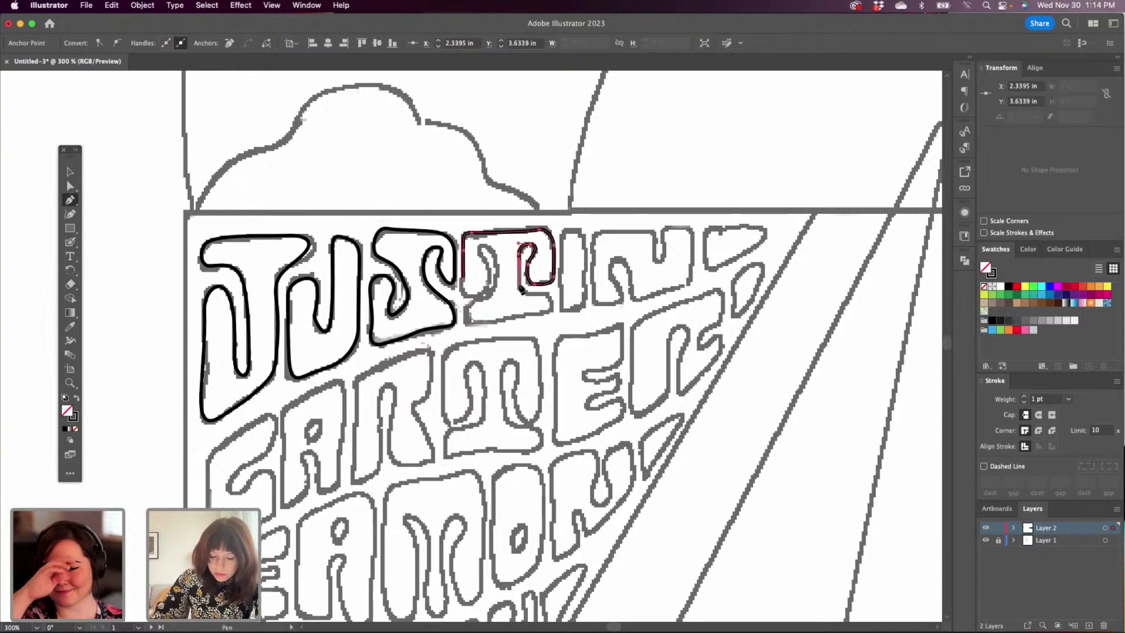
pyautogui.click(520, 287)
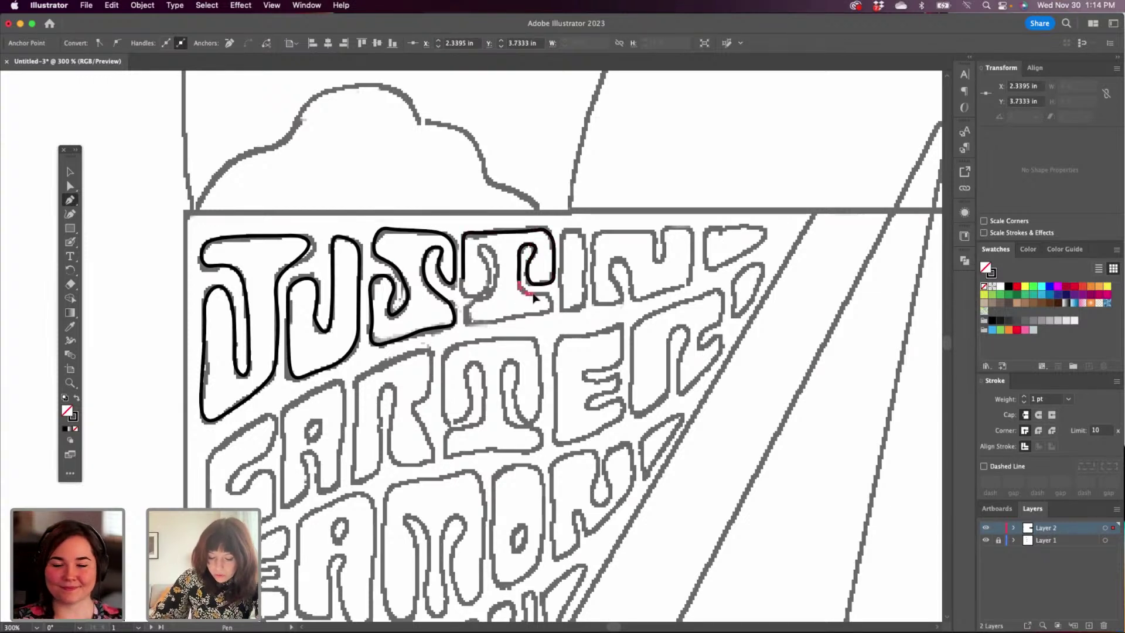
pyautogui.click(549, 295)
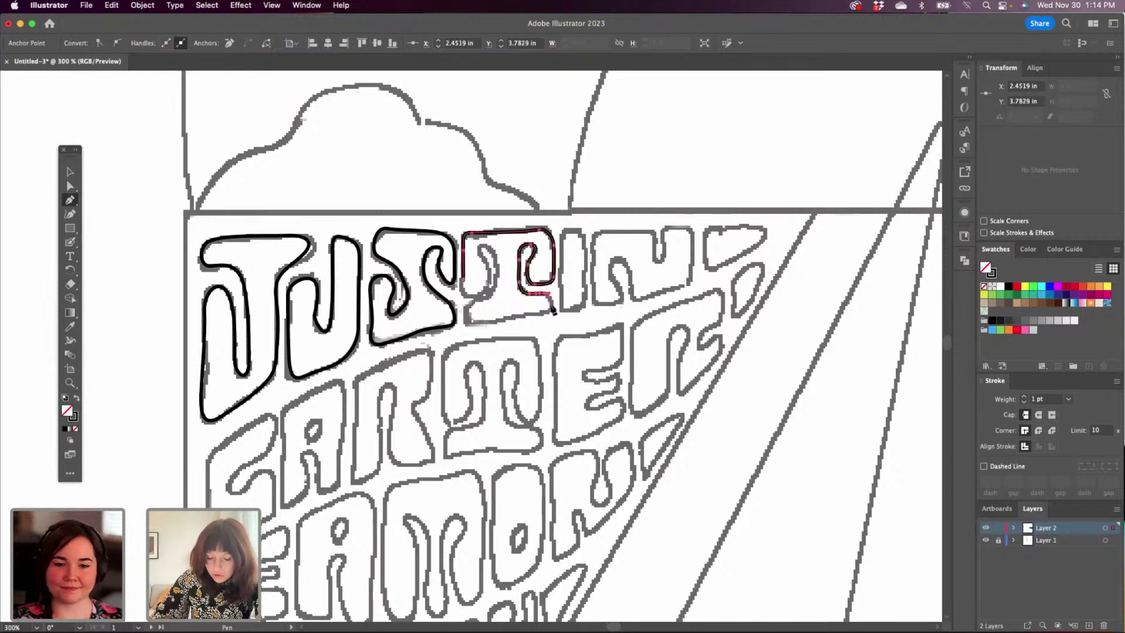
pyautogui.click(551, 307)
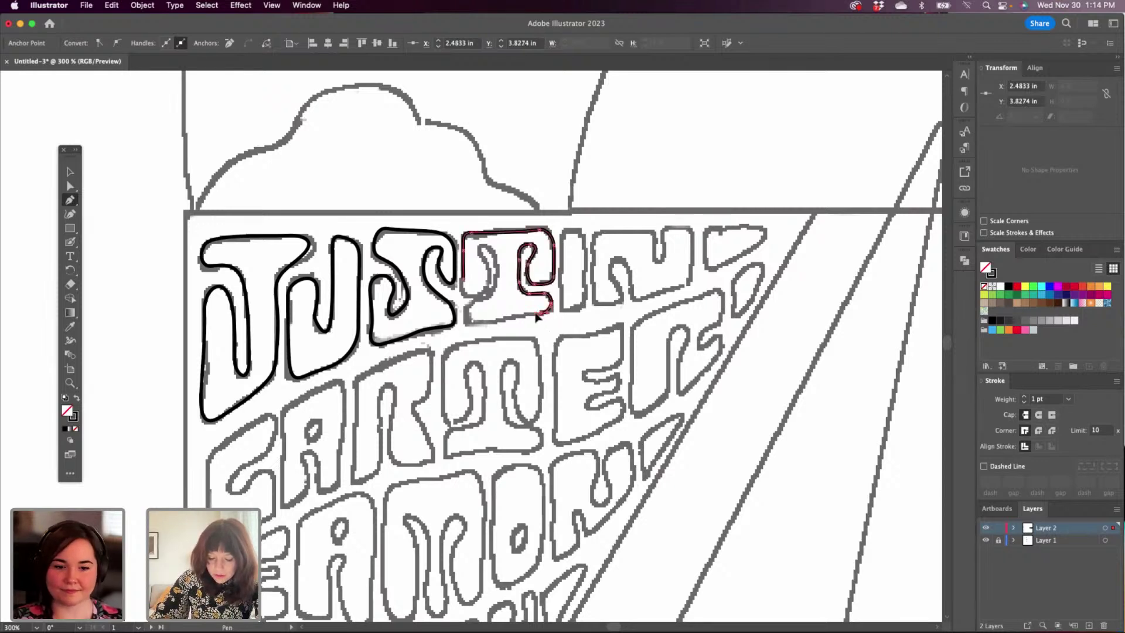
pyautogui.click(540, 316)
# Trace the T's slanted bottom edge and the rounded left end of its foot.
pyautogui.click(472, 324)
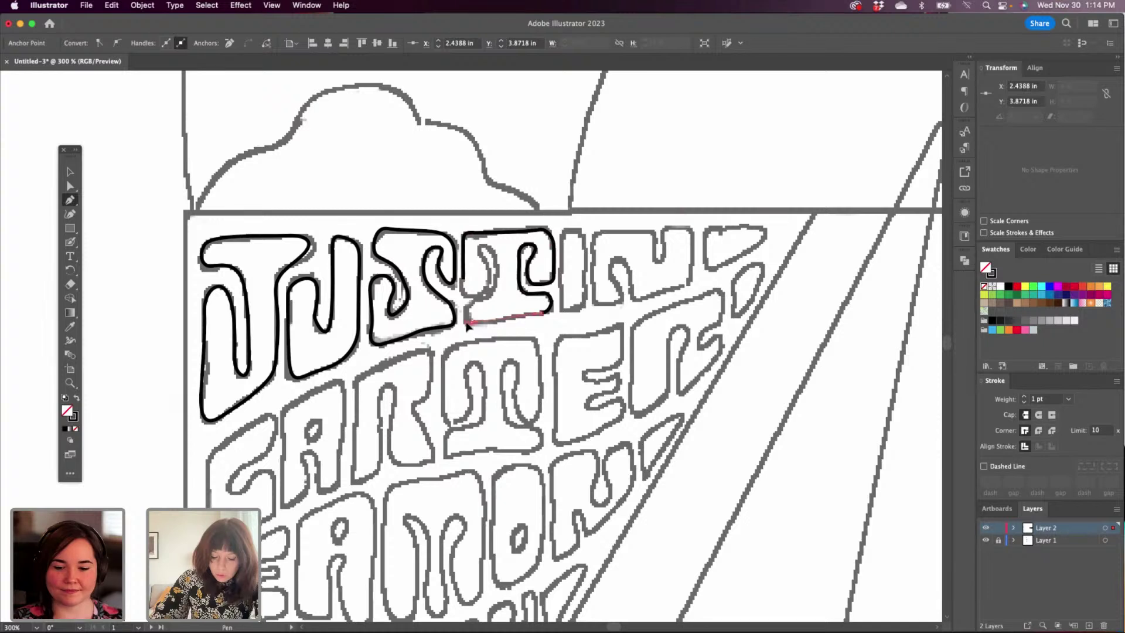
pyautogui.click(468, 321)
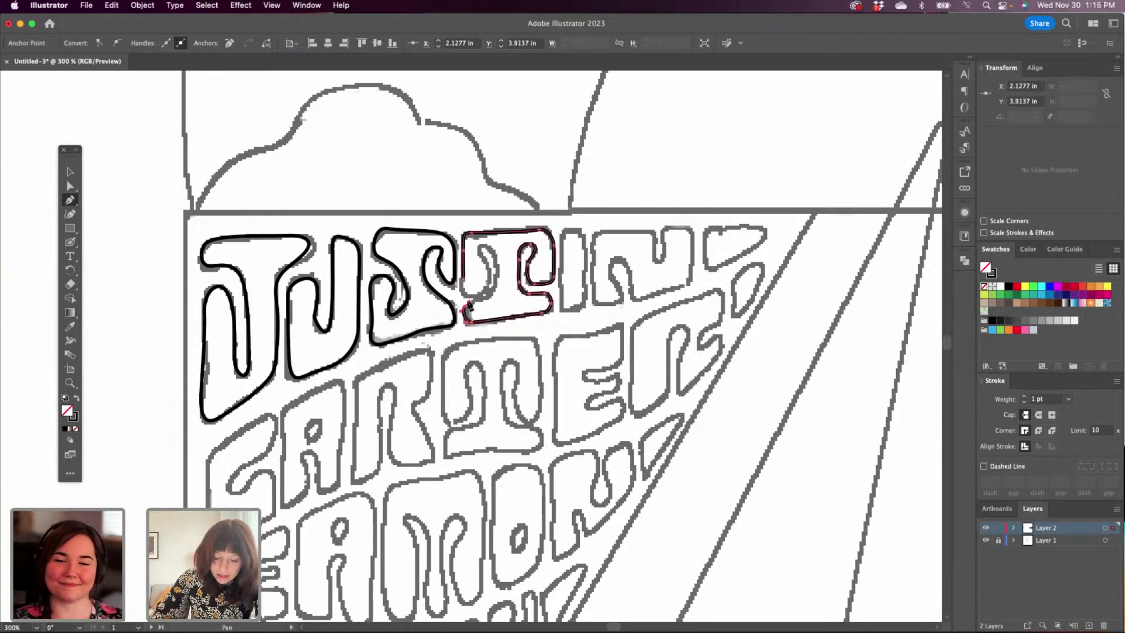
pyautogui.click(464, 306)
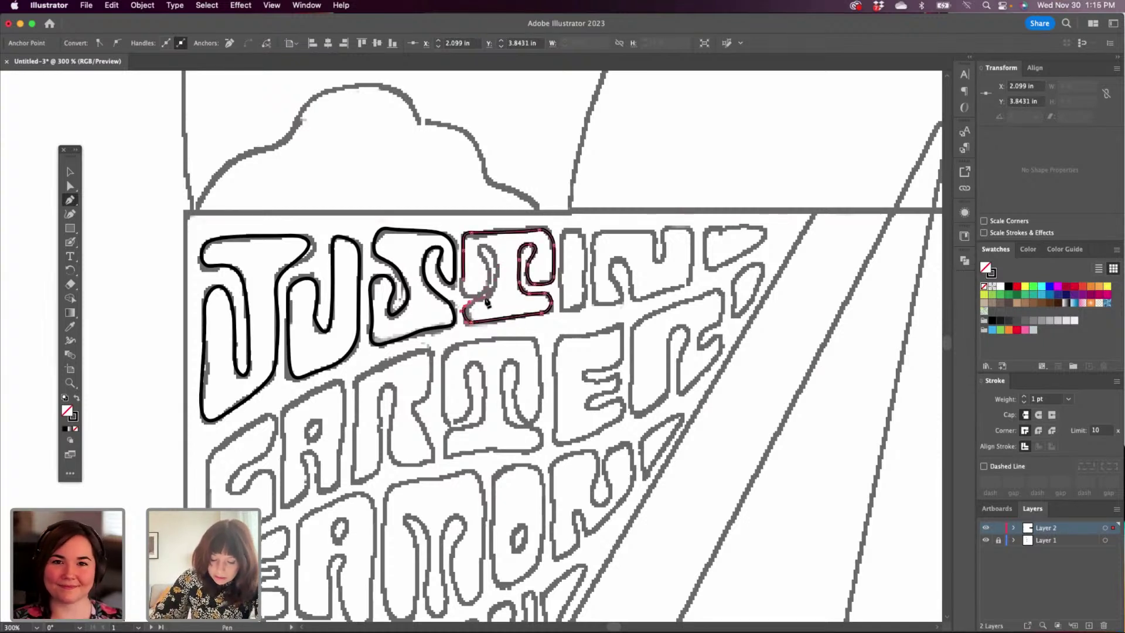
# Trace the left side of the T's stem and its left inner hook, and close the outline at its starting point.
pyautogui.click(499, 264)
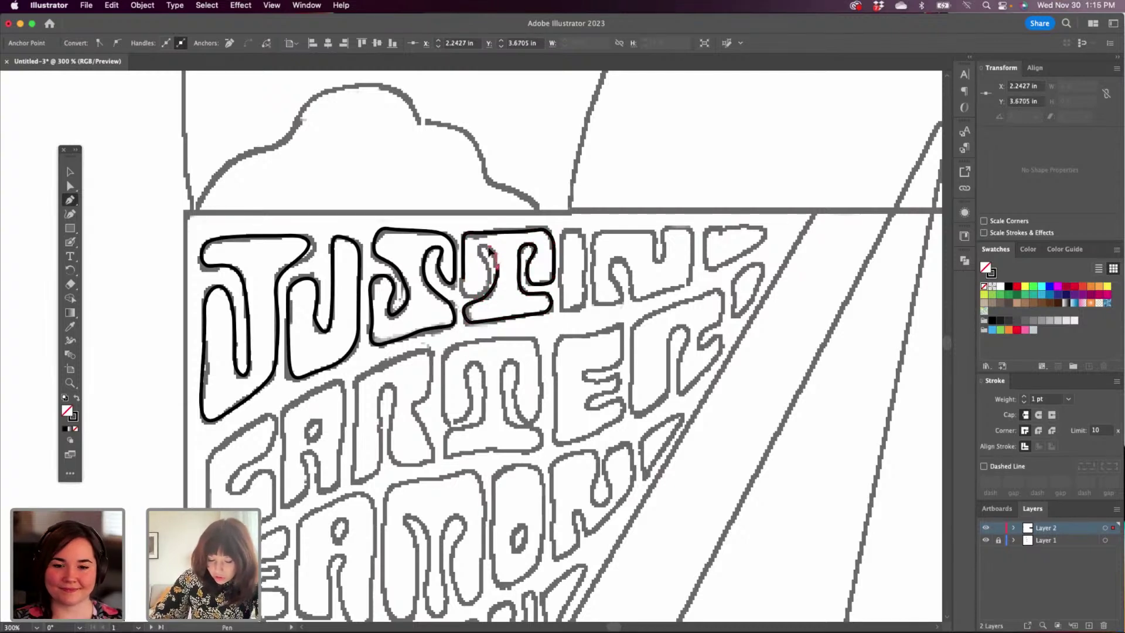
pyautogui.click(482, 256)
pyautogui.moveTo(481, 255); pyautogui.dragTo(489, 280)
pyautogui.click(486, 291)
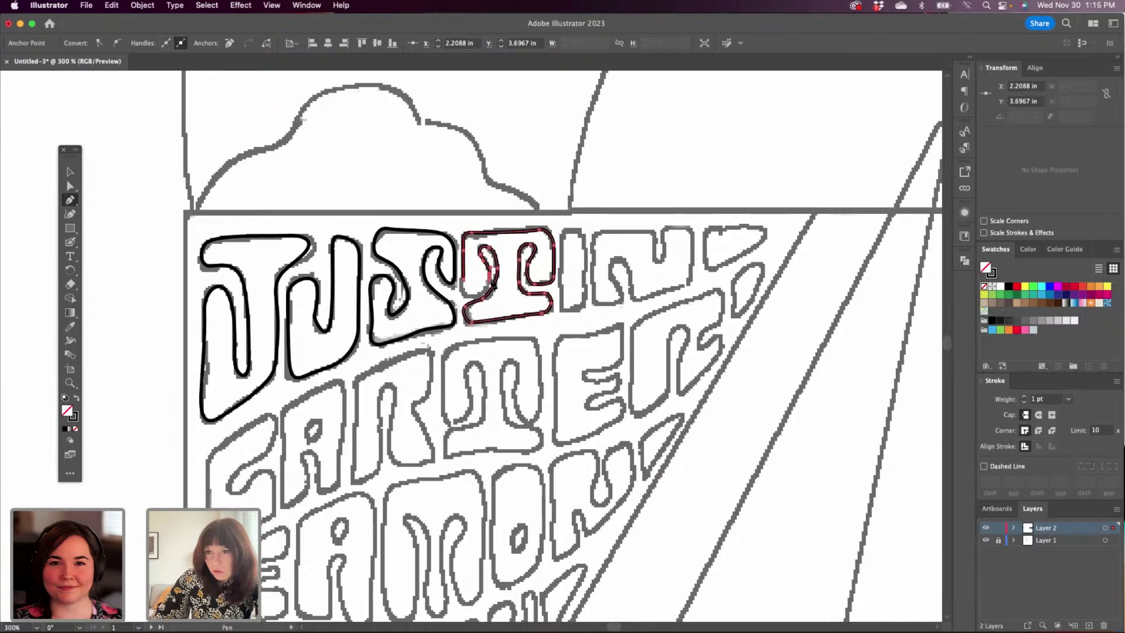
pyautogui.moveTo(480, 299); pyautogui.dragTo(467, 273)
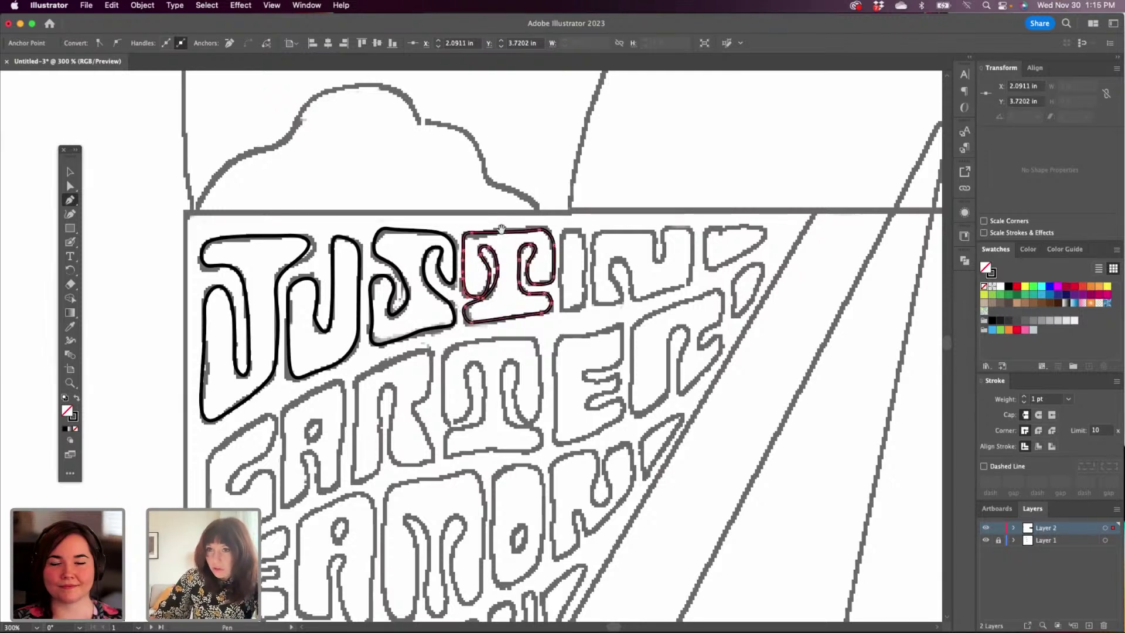
# Start a new Pen outline on the I after the T, running up its left edge to the upper-left corner.
pyautogui.moveTo(629, 325); pyautogui.dragTo(518, 386)
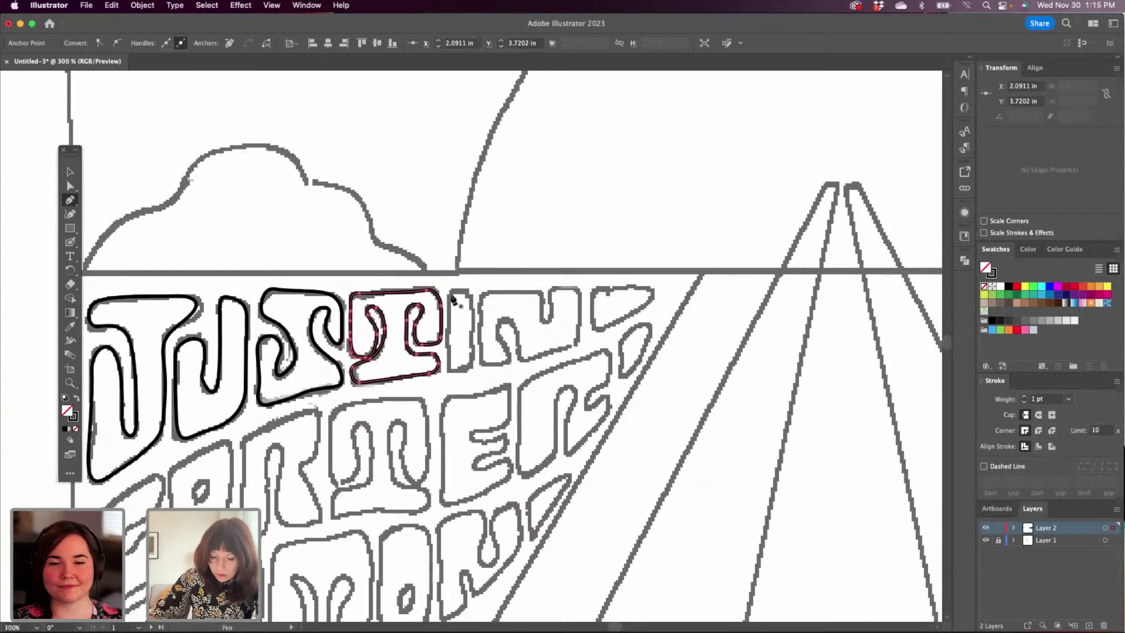
pyautogui.keyDown('super'); pyautogui.click(449, 340); pyautogui.keyUp('super')
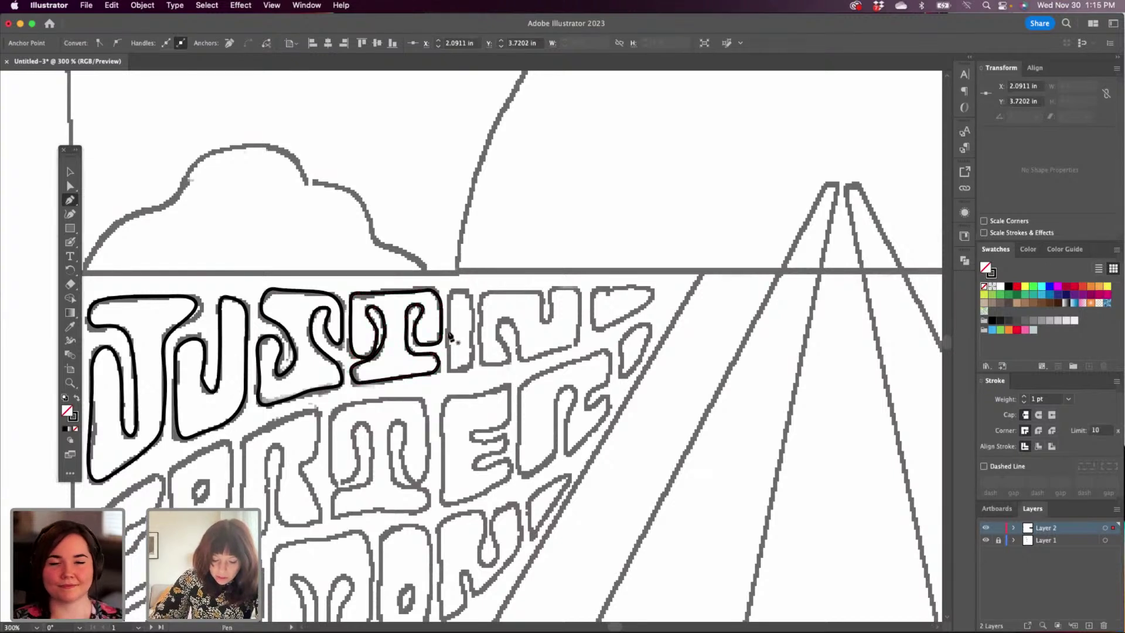
pyautogui.click(450, 346)
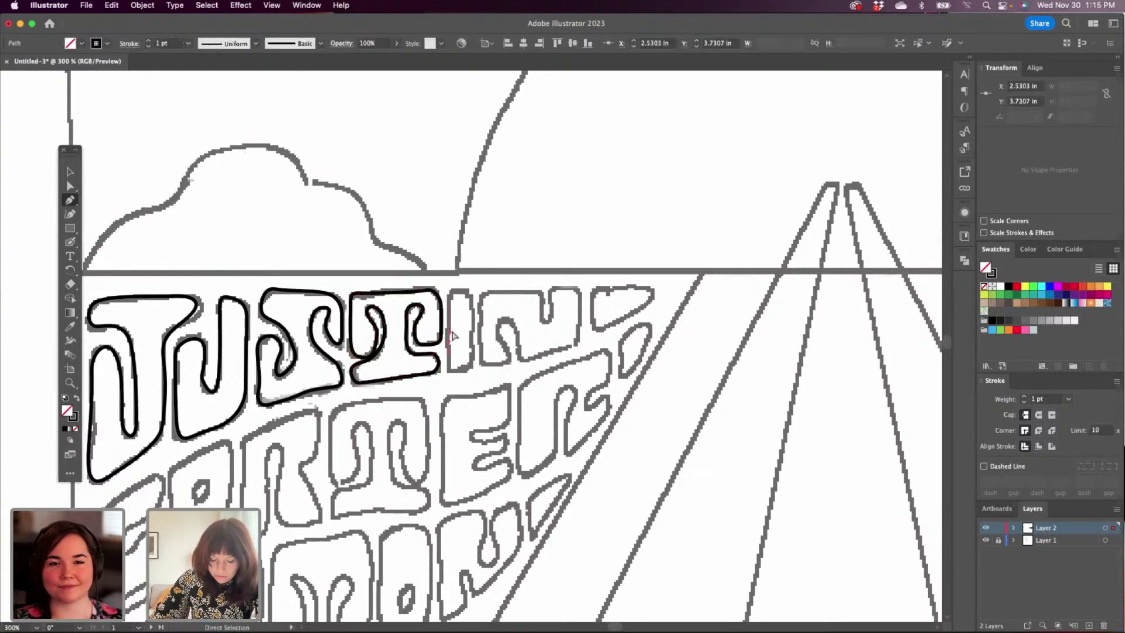
pyautogui.press('super+z')
pyautogui.moveTo(450, 357); pyautogui.dragTo(450, 345)
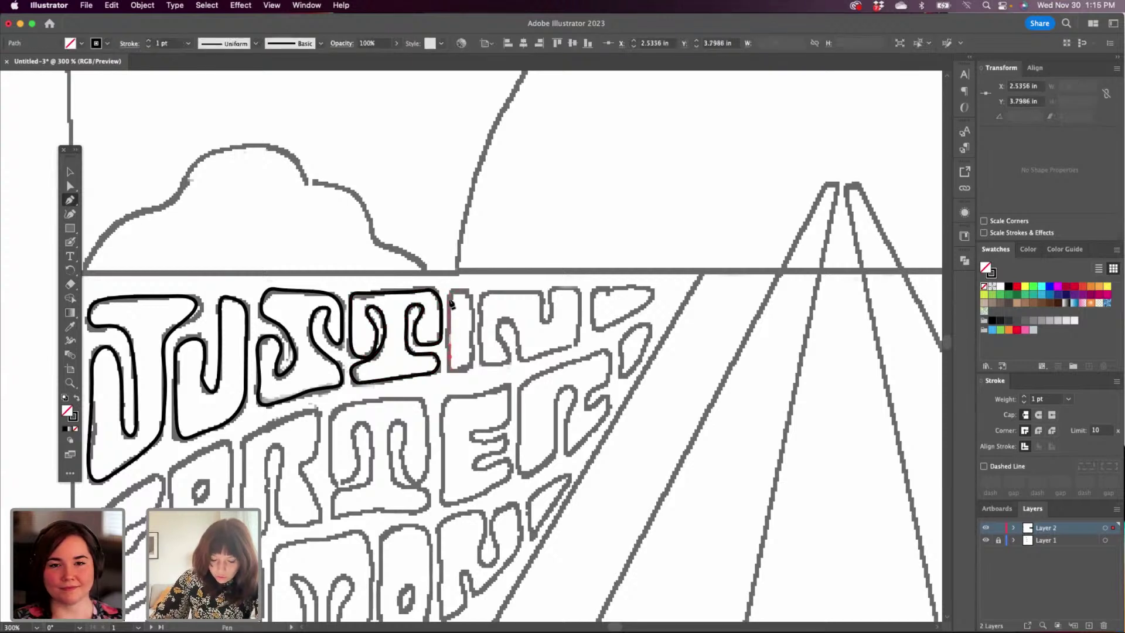
pyautogui.click(449, 294)
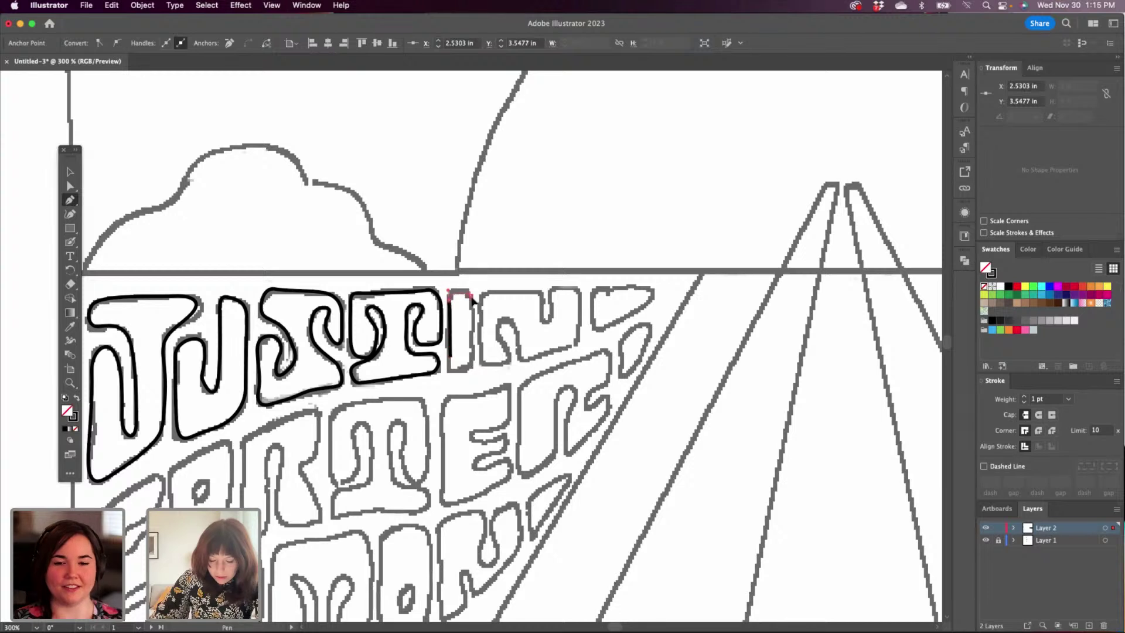
# Trace the I's rounded top, right side and base, and close the outline at its starting point.
pyautogui.moveTo(475, 305); pyautogui.dragTo(474, 305)
pyautogui.moveTo(473, 354); pyautogui.dragTo(473, 364)
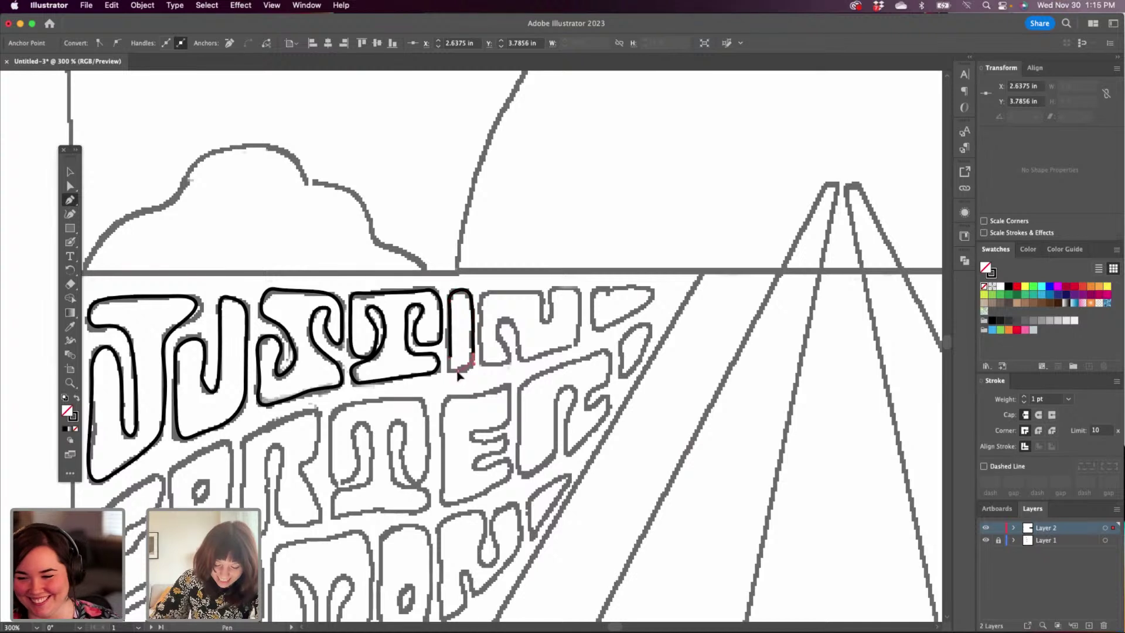
pyautogui.click(452, 360)
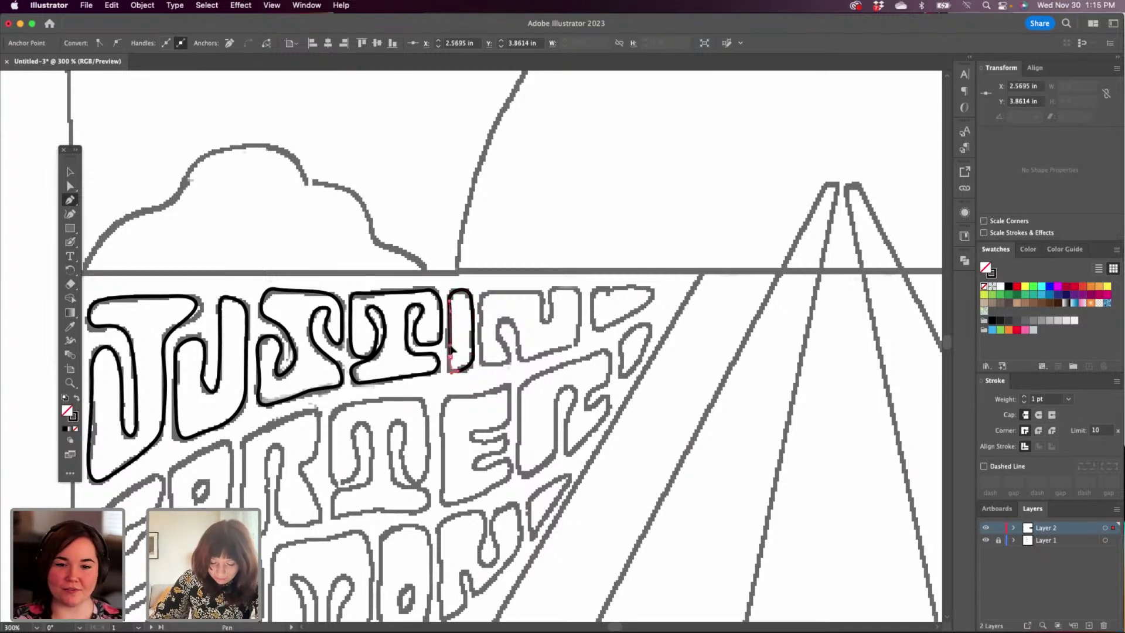
pyautogui.moveTo(450, 346); pyautogui.dragTo(450, 345)
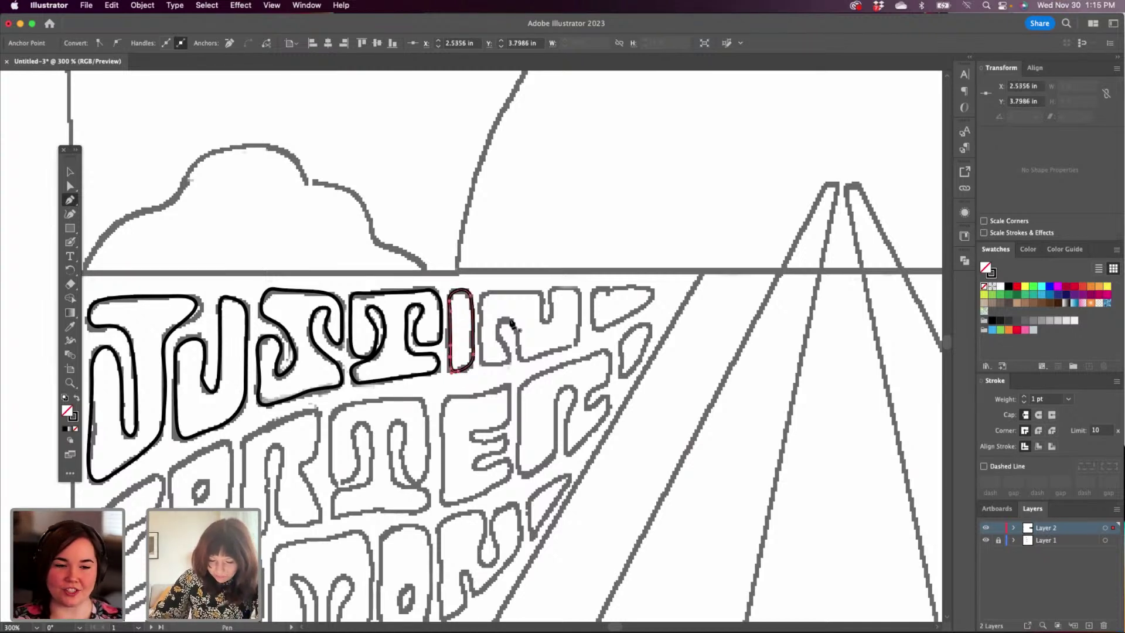
# Start a Pen outline on the N after the I, tracing its left edge and top edge into the upper inner notch.
pyautogui.keyDown('super'); pyautogui.click(482, 336); pyautogui.keyUp('super')
pyautogui.keyDown('super'); pyautogui.click(481, 344); pyautogui.keyUp('super')
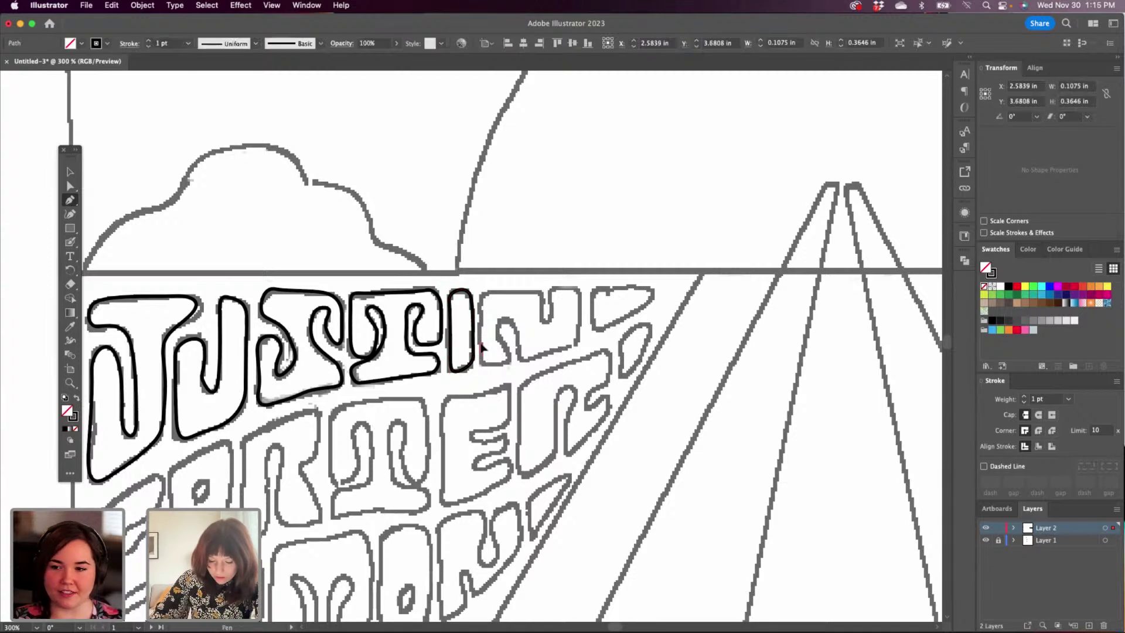
pyautogui.click(481, 349)
pyautogui.moveTo(479, 304); pyautogui.dragTo(543, 313)
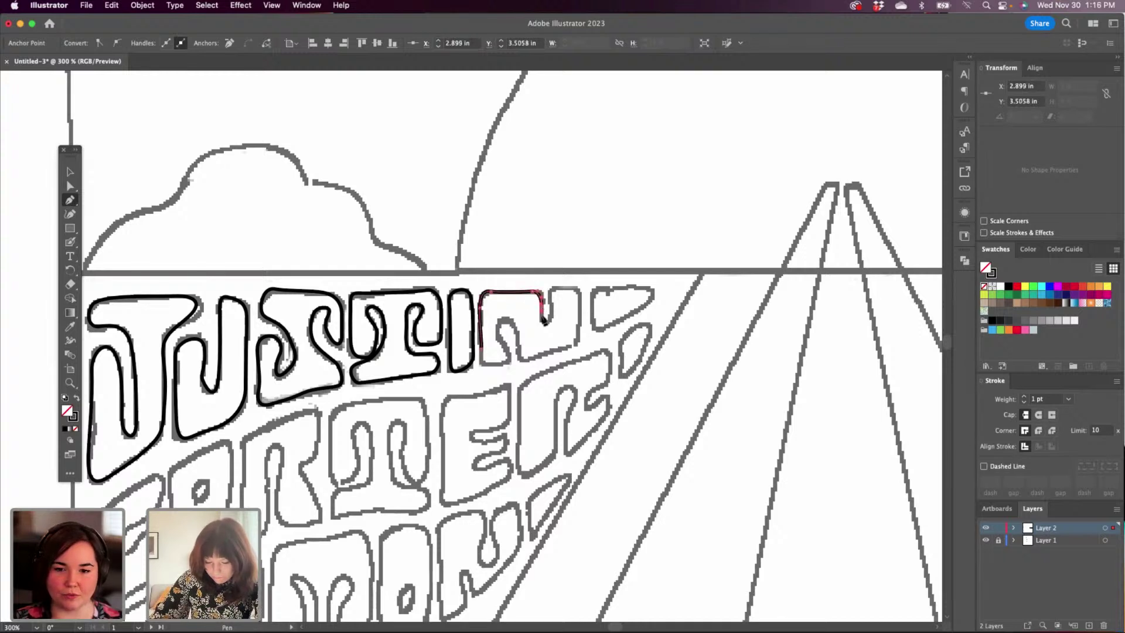
pyautogui.press('super+z')
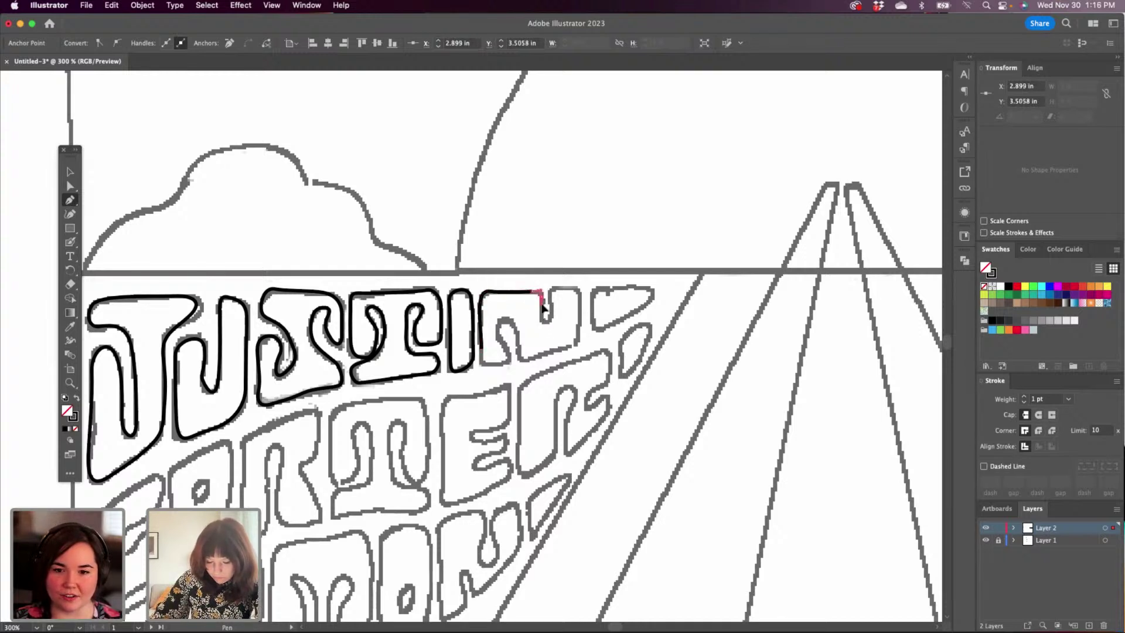
# Continue the Pen tool path around the N in the first lettering row, tracing its upper notch, right side and lower-right edge.
pyautogui.click(546, 320)
pyautogui.click(550, 321)
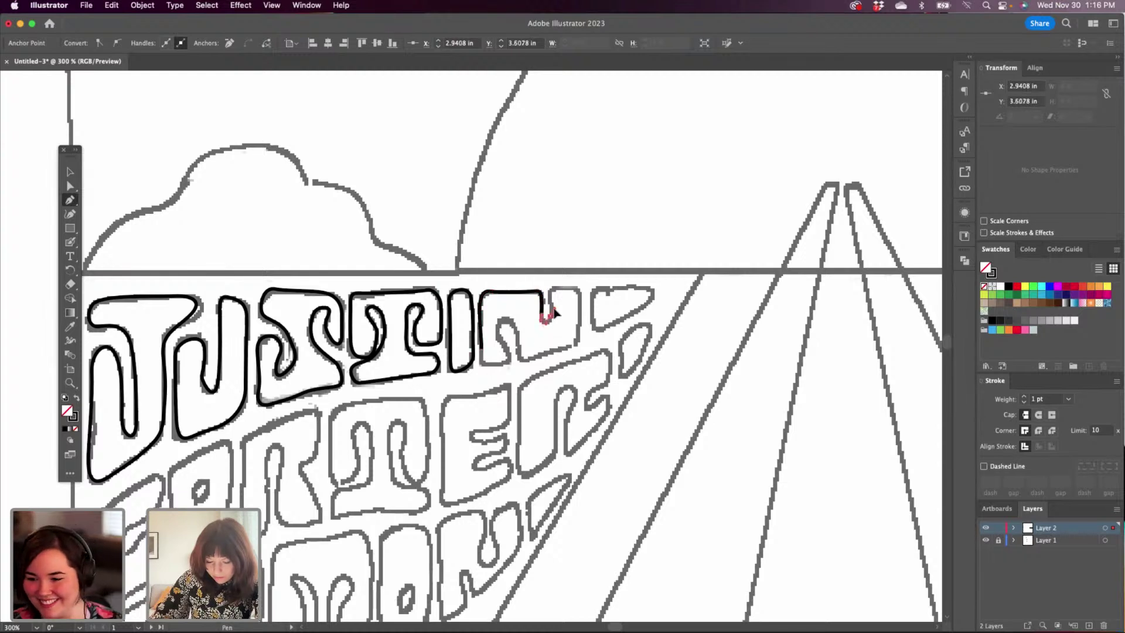
pyautogui.click(551, 304)
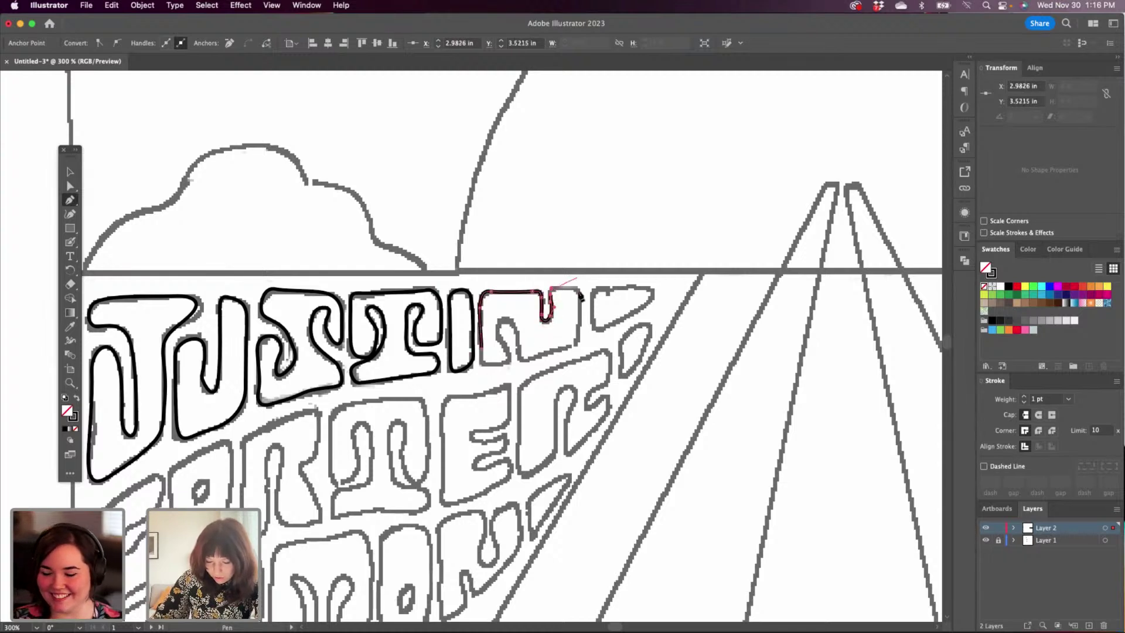
pyautogui.moveTo(579, 292); pyautogui.dragTo(578, 312)
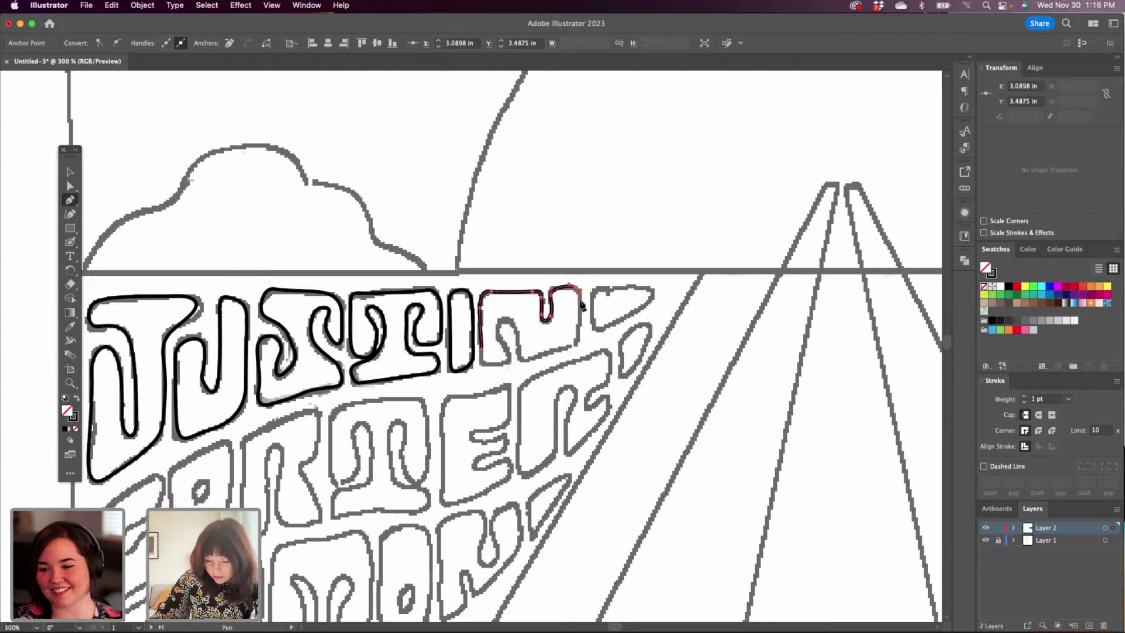
pyautogui.click(579, 339)
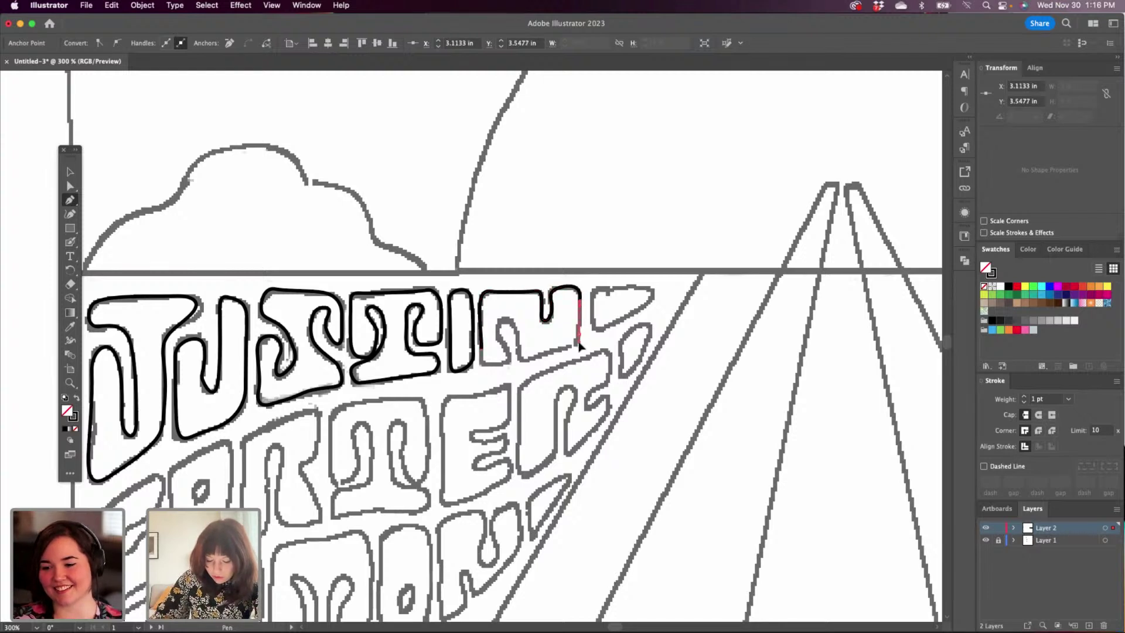
pyautogui.click(535, 358)
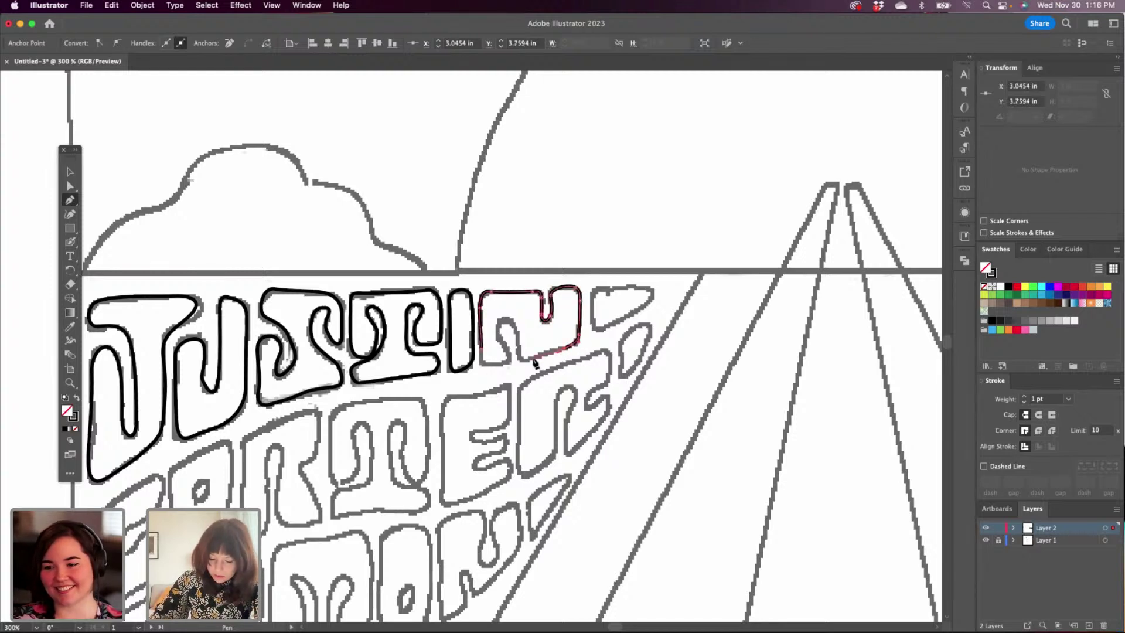
# Trace the N's bottom corner, inner arch and left foot, and close its outline.
pyautogui.keyDown('super'); pyautogui.click(531, 365); pyautogui.keyUp('super')
pyautogui.click(526, 360)
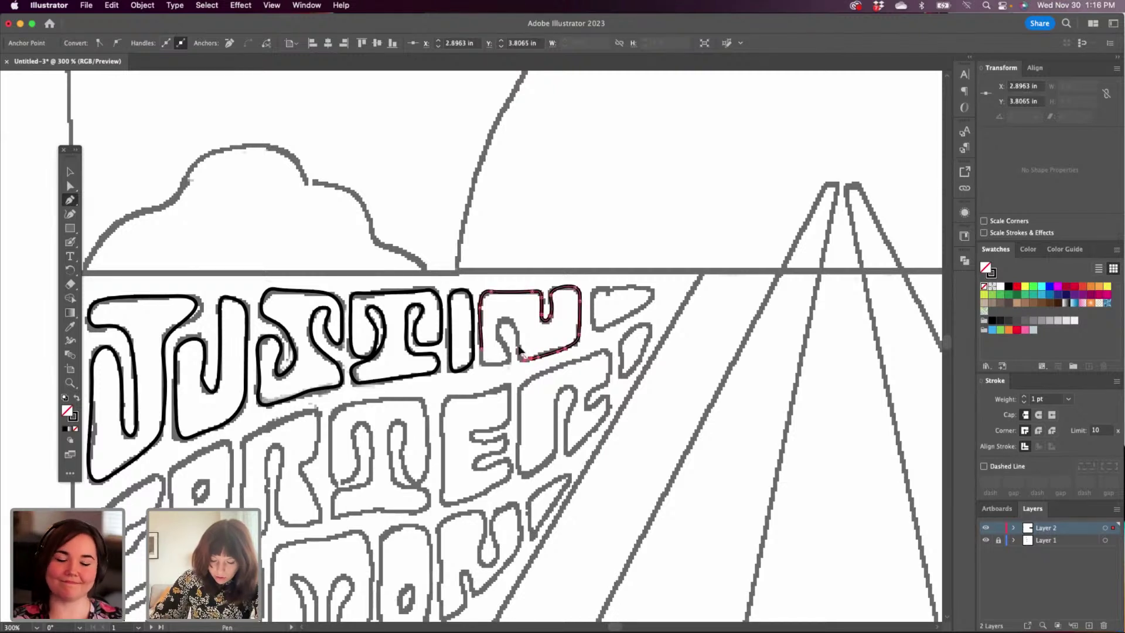
pyautogui.click(505, 327)
pyautogui.moveTo(505, 322); pyautogui.dragTo(500, 321)
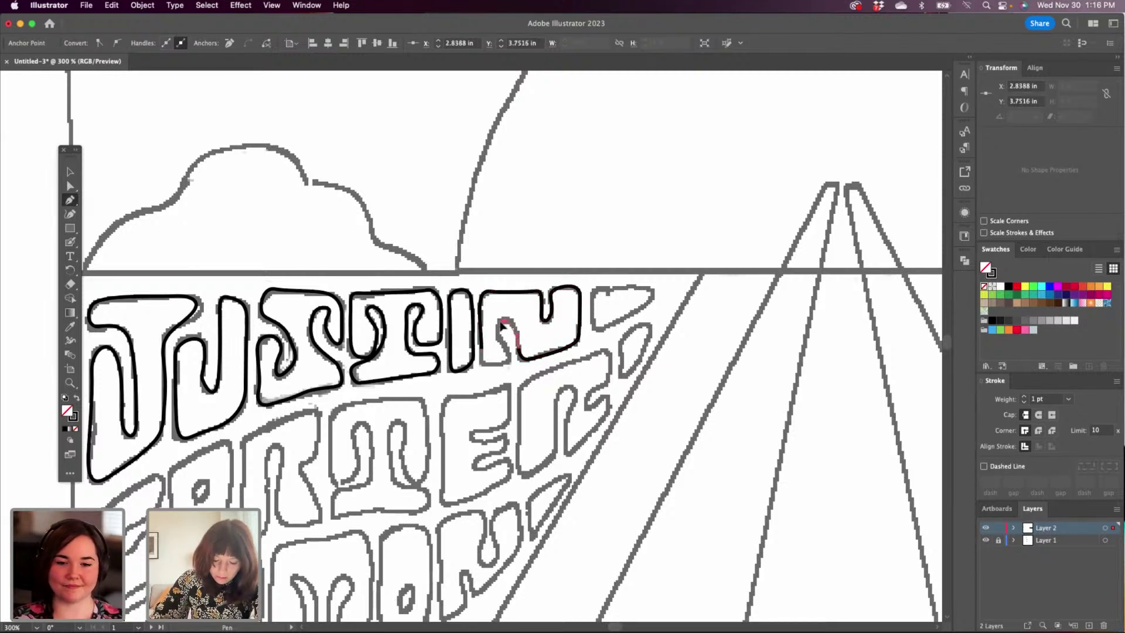
pyautogui.click(505, 347)
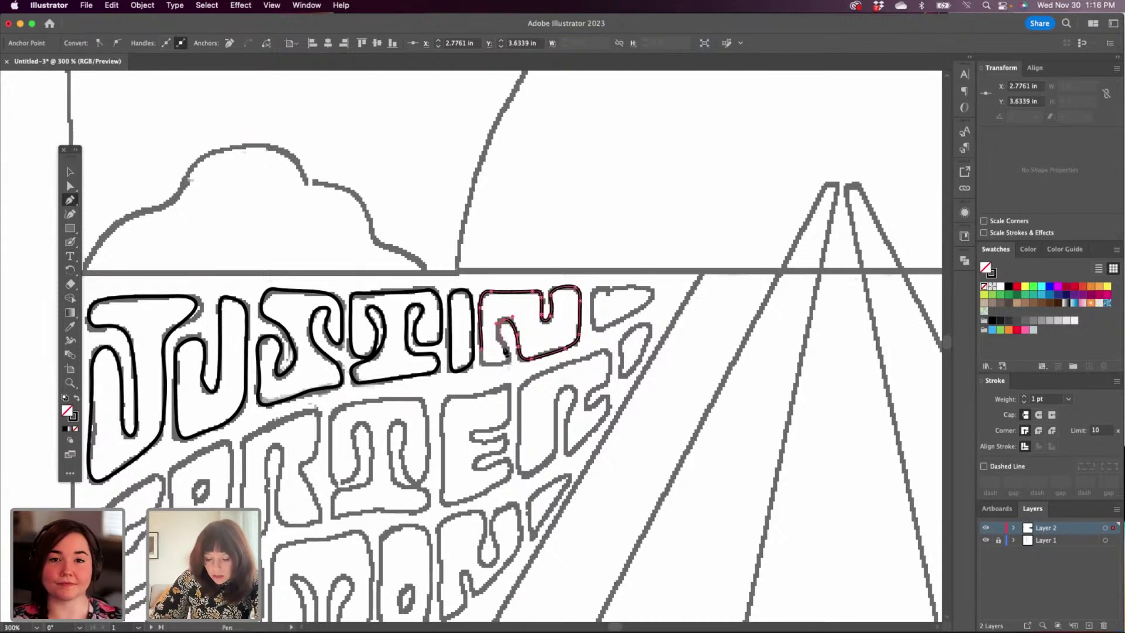
pyautogui.keyDown('super'); pyautogui.click(501, 341); pyautogui.keyUp('super')
pyautogui.moveTo(508, 359); pyautogui.dragTo(495, 366)
pyautogui.click(481, 366)
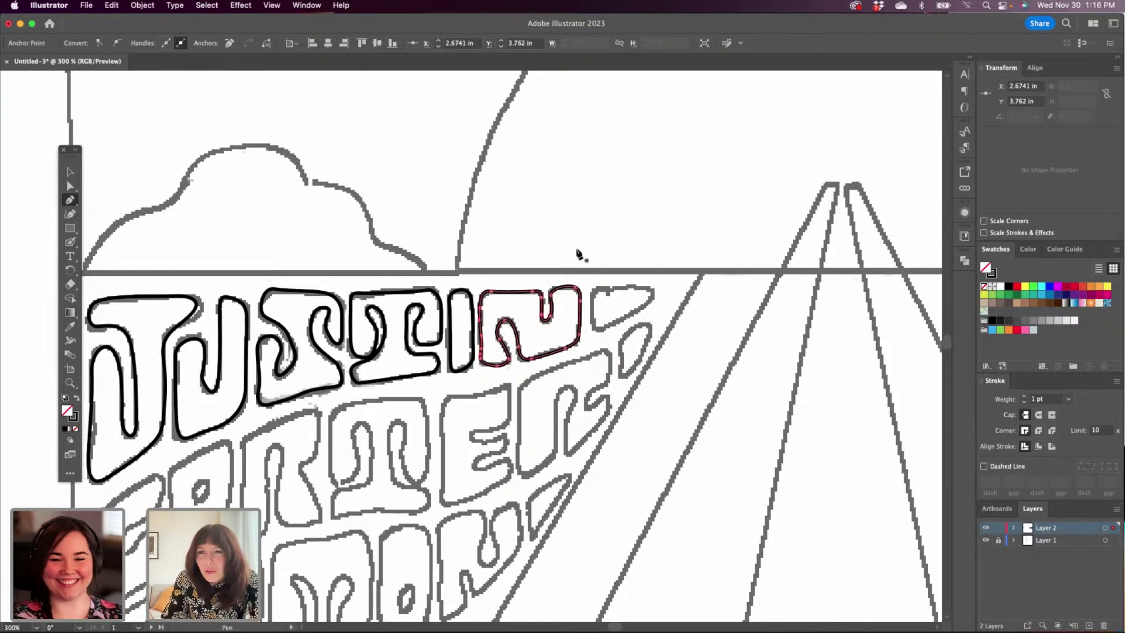
# Start the C outline in the second lettering row, tracing its left side, slanted top edge and rounded upper tip with the Pen tool.
pyautogui.scroll(-5, 267, 418)
pyautogui.hscroll(-4, 266, 418)
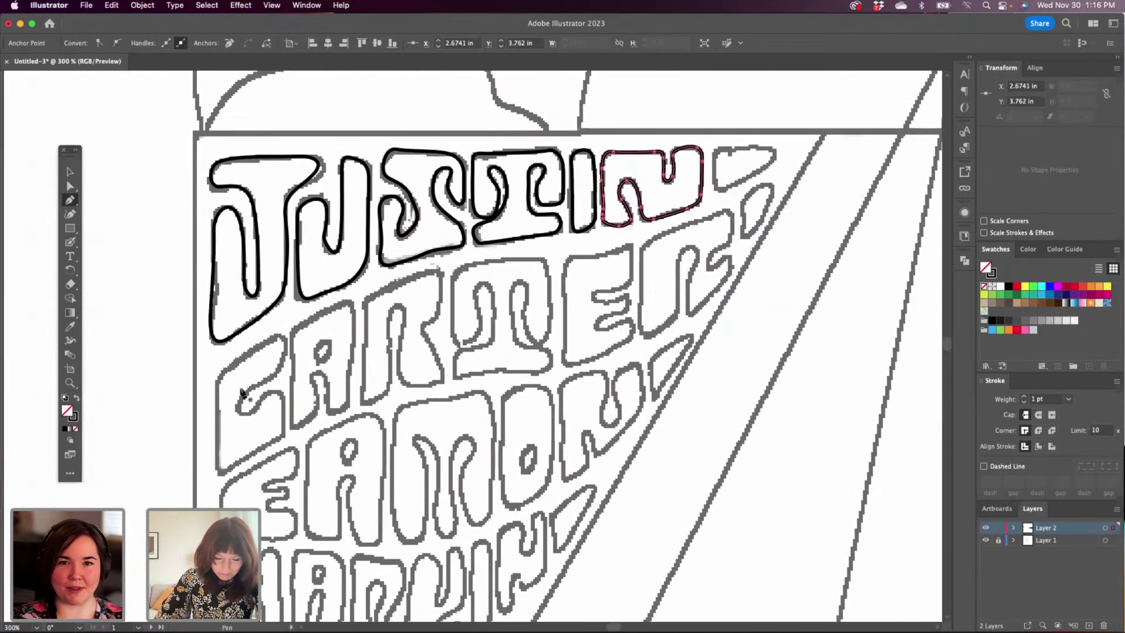
pyautogui.click(217, 450)
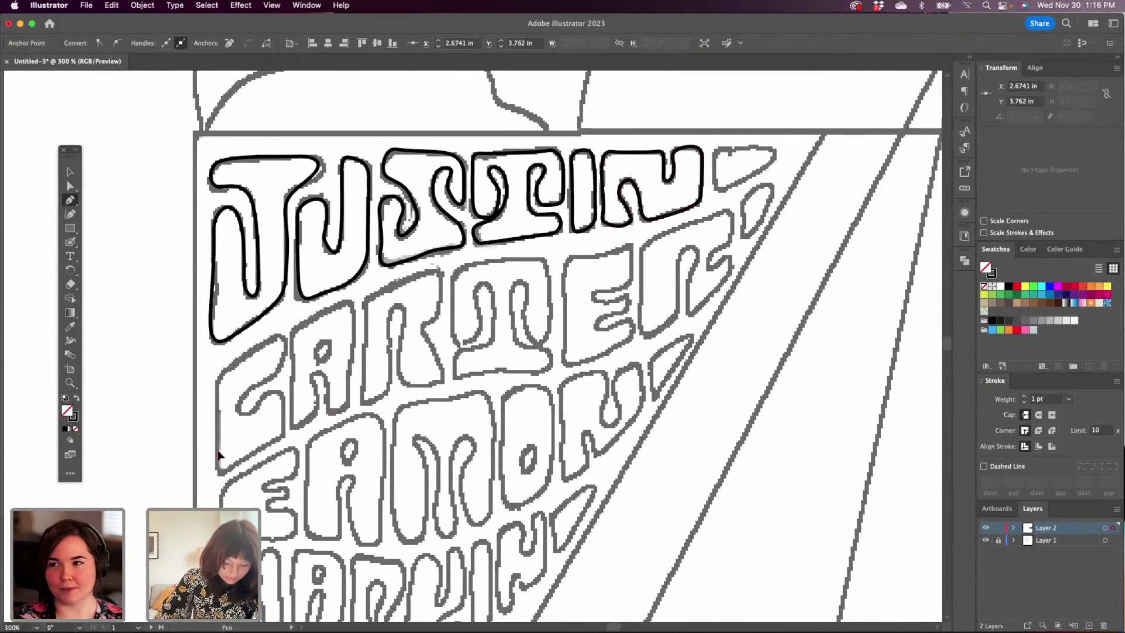
pyautogui.click(217, 384)
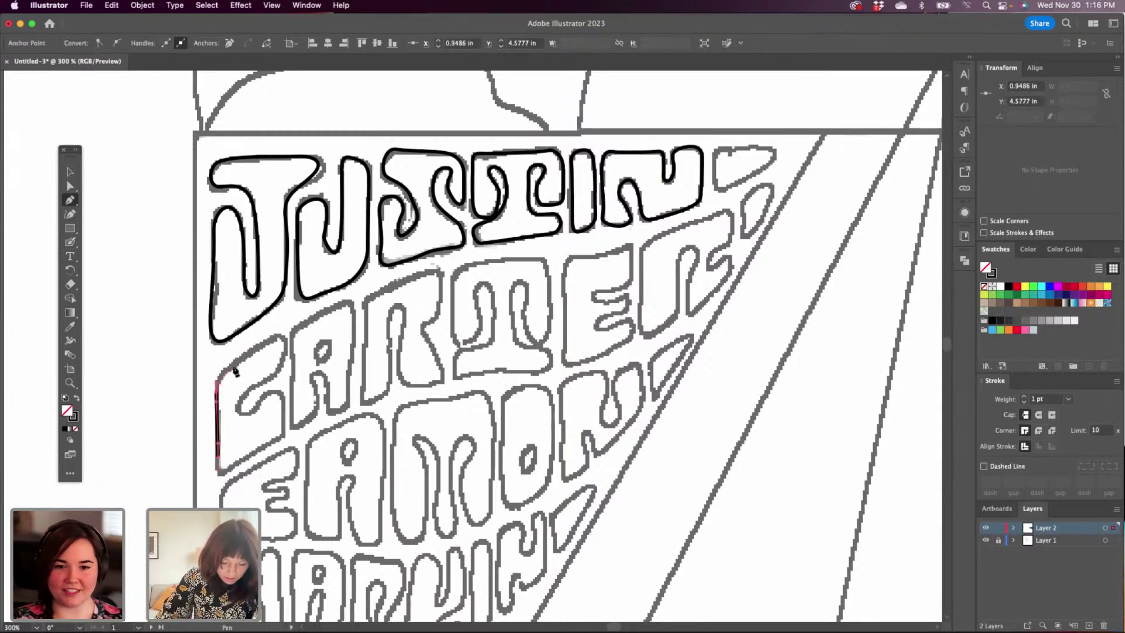
pyautogui.click(243, 357)
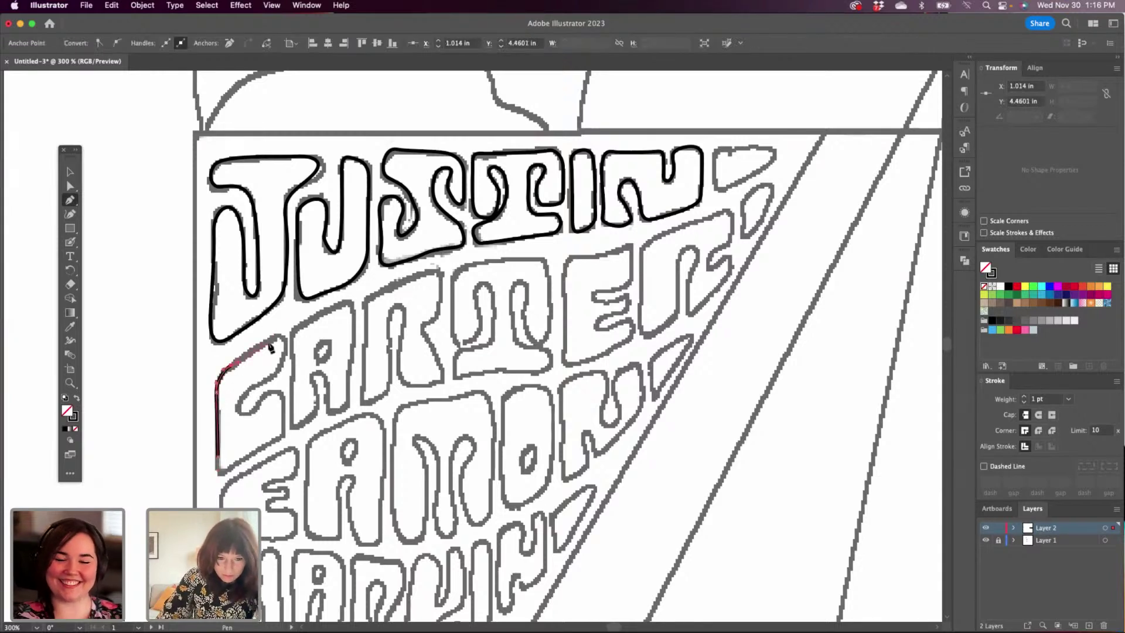
pyautogui.press('super+z')
pyautogui.moveTo(232, 362); pyautogui.dragTo(242, 358)
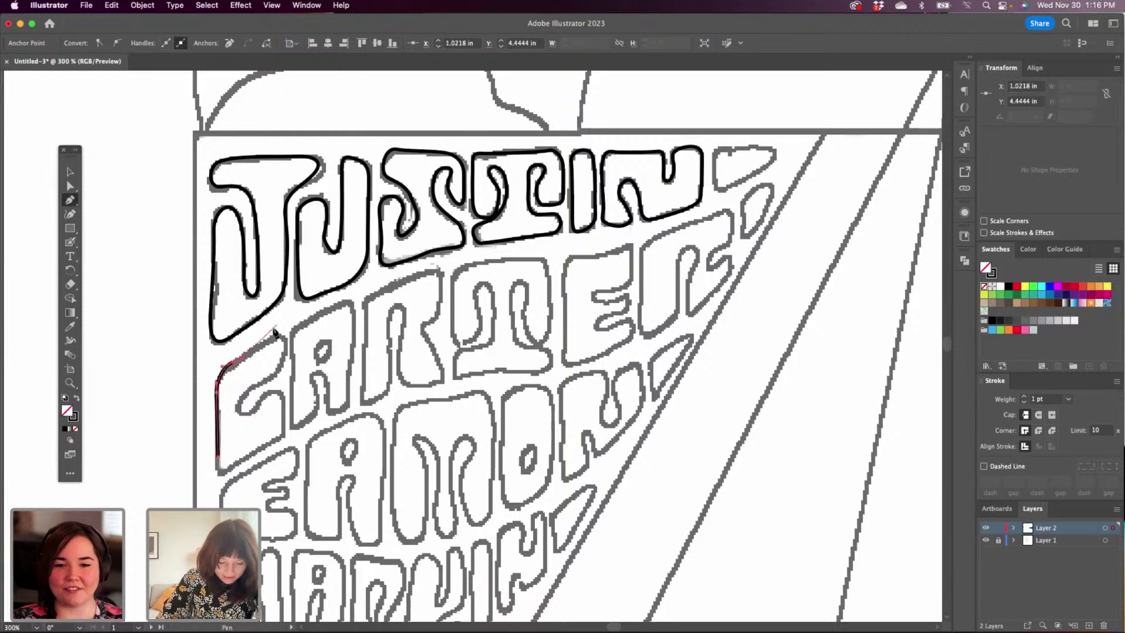
pyautogui.click(277, 336)
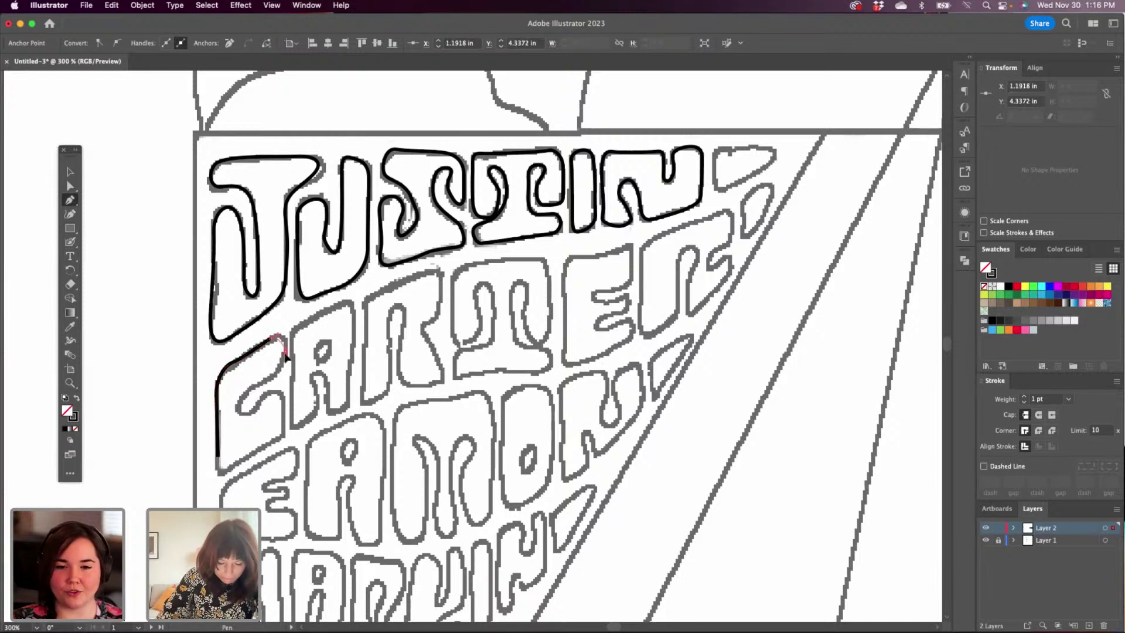
pyautogui.click(285, 356)
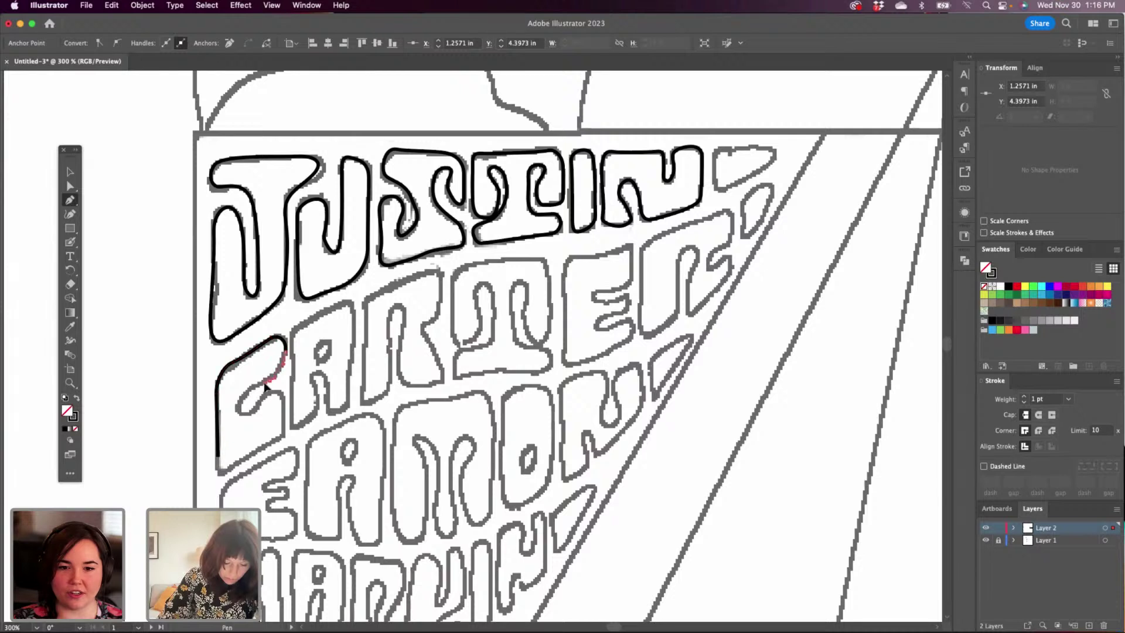
# Trace the C's inner curve, lower terminal and bottom edge, and close the outline at its lower-left corner.
pyautogui.moveTo(270, 381); pyautogui.dragTo(262, 413)
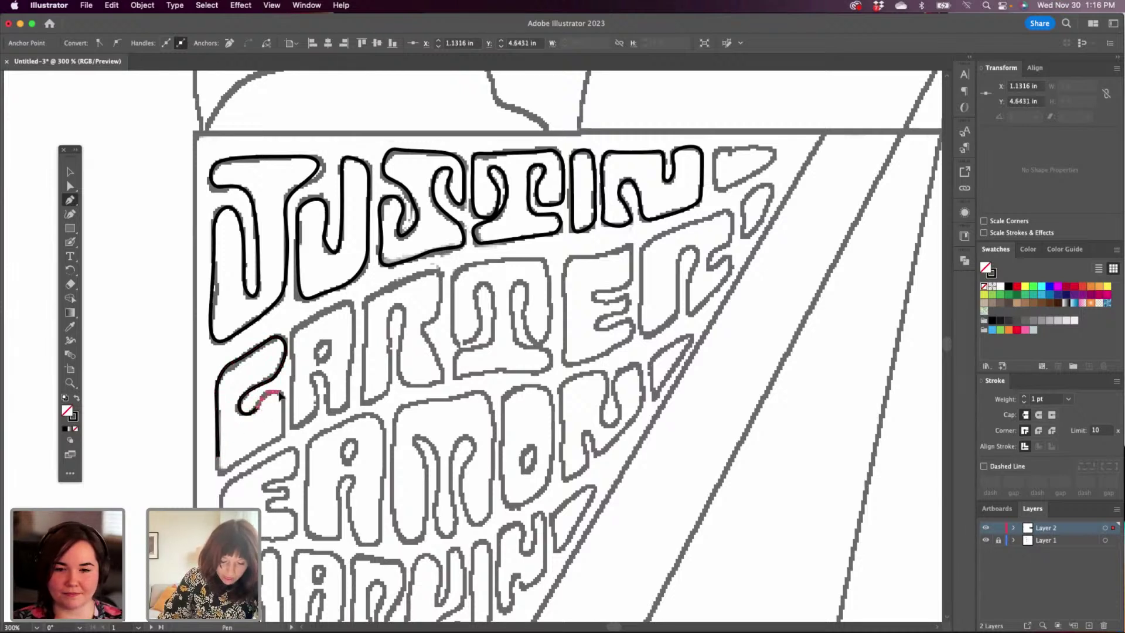
pyautogui.click(273, 391)
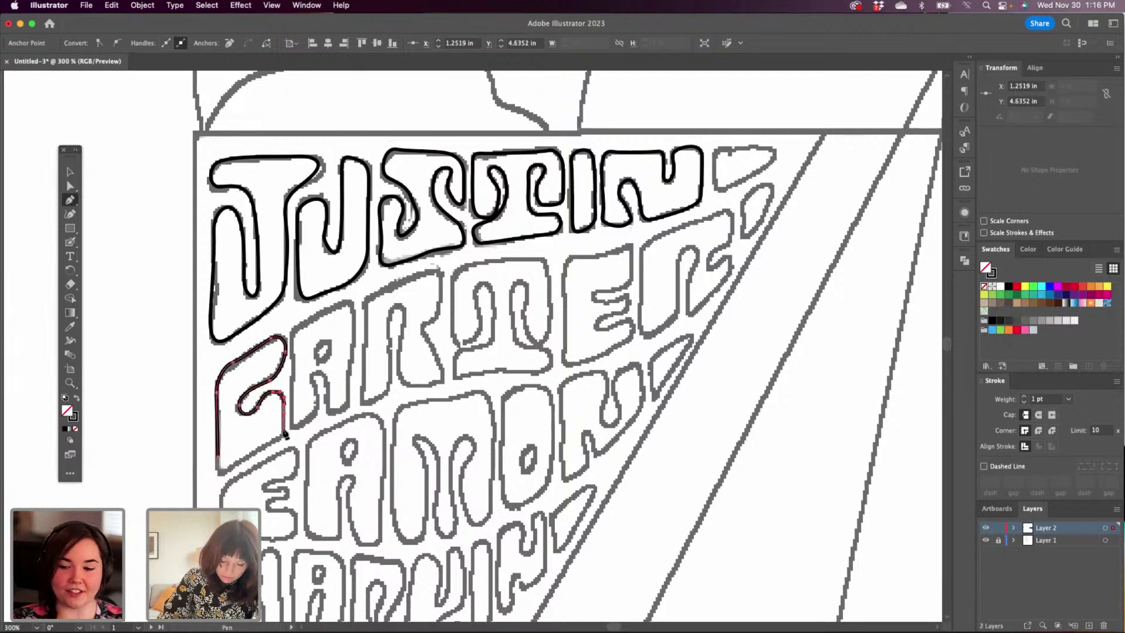
pyautogui.click(284, 433)
pyautogui.moveTo(227, 472); pyautogui.dragTo(219, 458)
pyautogui.click(218, 472)
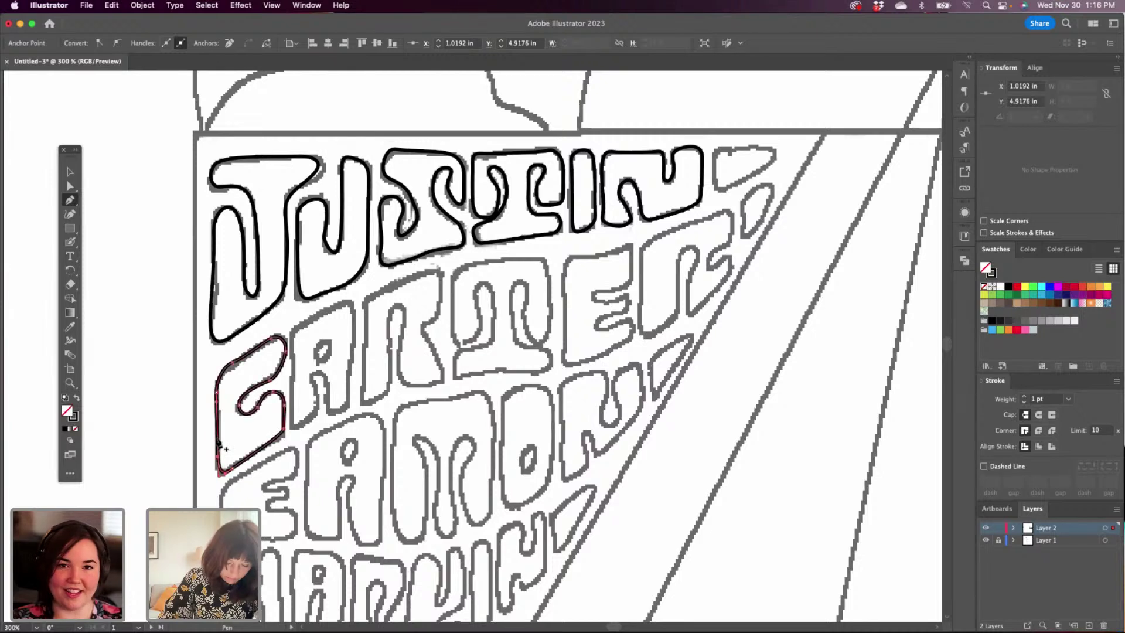
# Trace the outer outline of the A in the second lettering row with the Pen tool.
pyautogui.moveTo(361, 338); pyautogui.dragTo(374, 361)
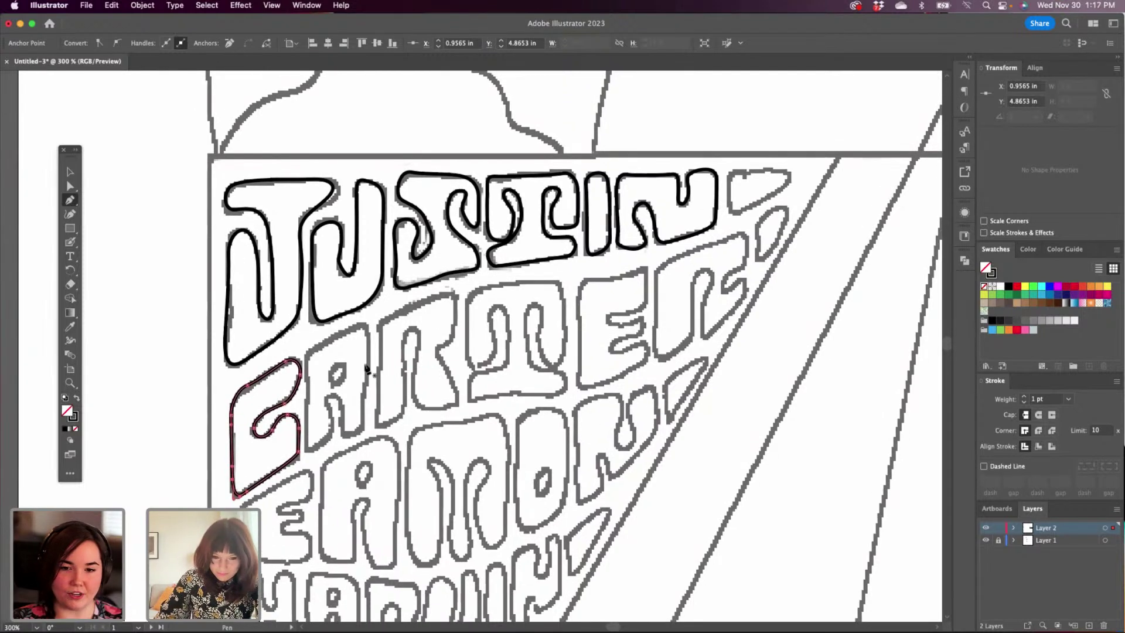
pyautogui.click(305, 448)
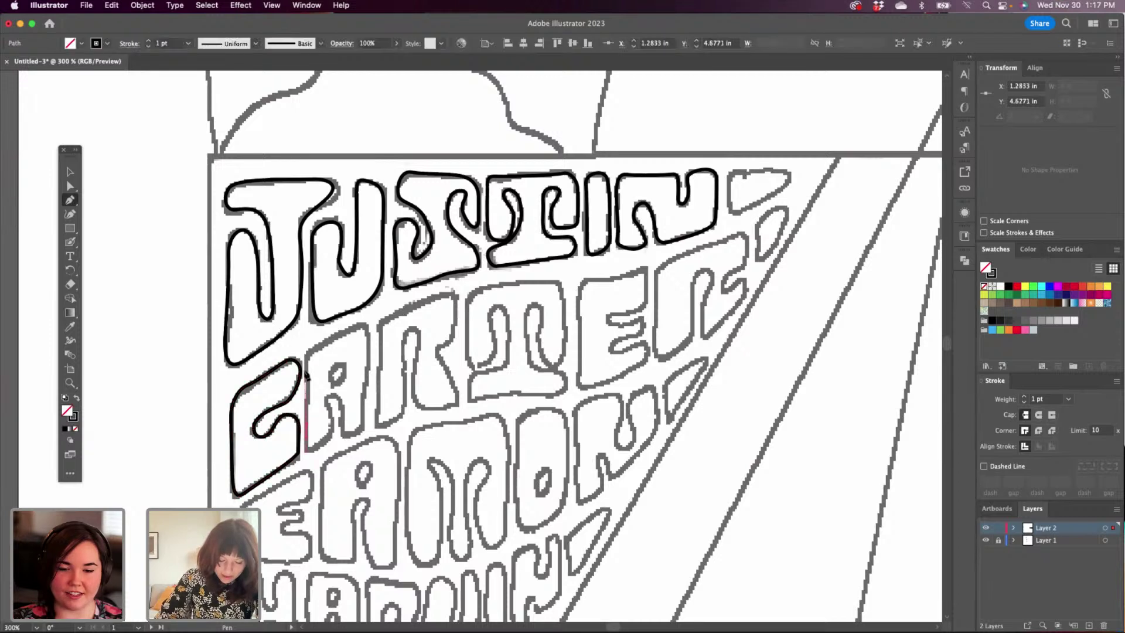
pyautogui.moveTo(308, 350)
pyautogui.mouseDown()
pyautogui.moveTo(325, 350)
pyautogui.moveTo(347, 325)
pyautogui.moveTo(357, 332)
pyautogui.mouseUp()
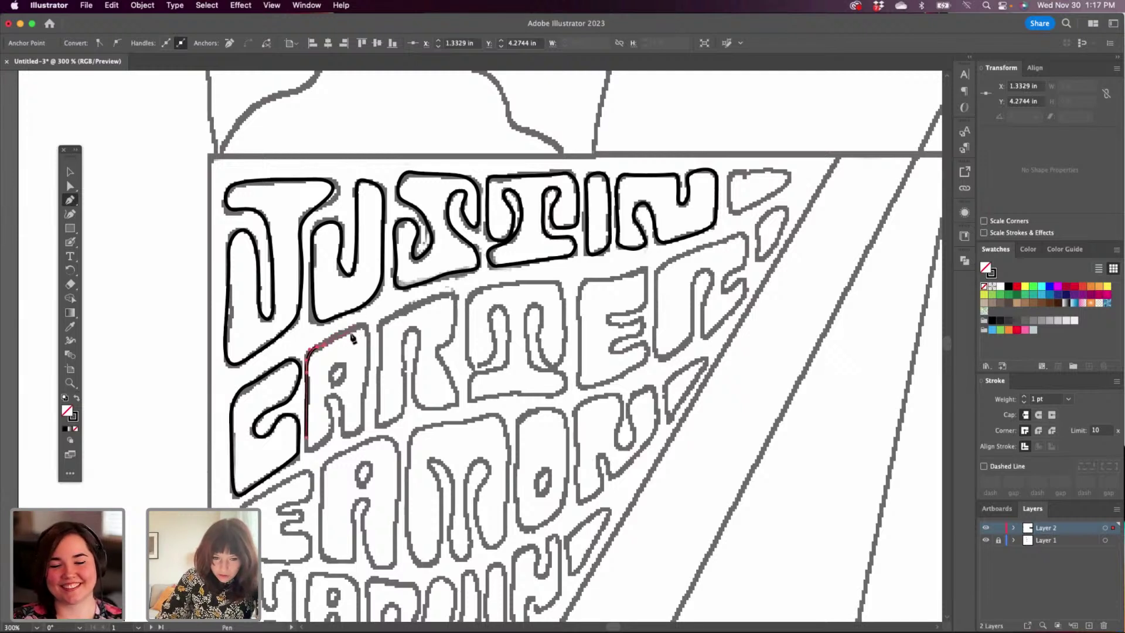
pyautogui.moveTo(342, 340); pyautogui.dragTo(368, 348)
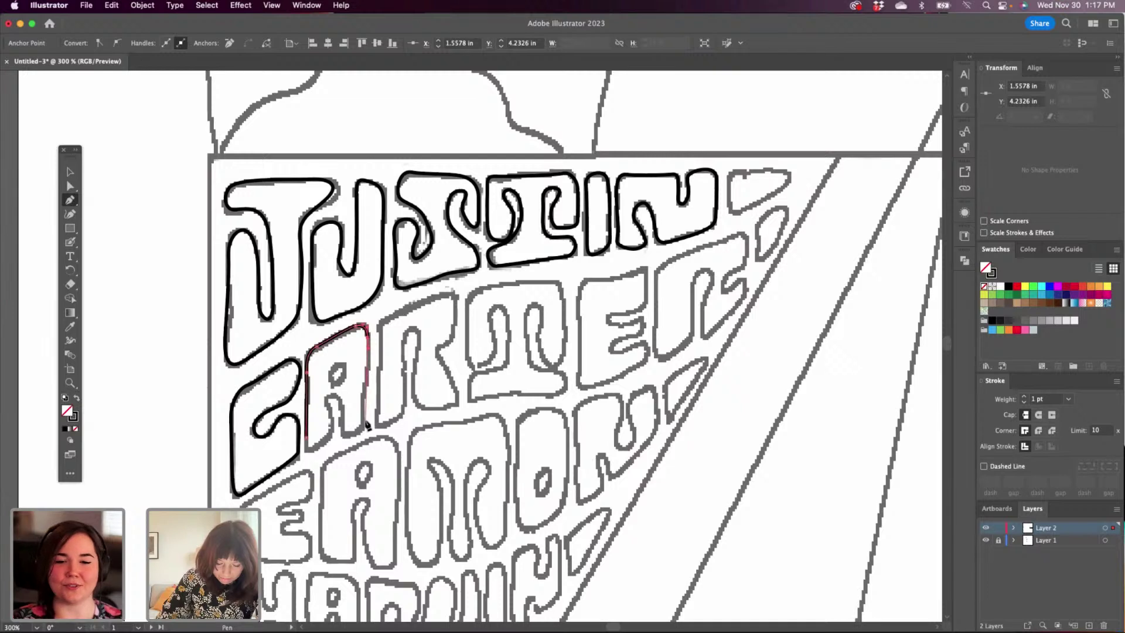
pyautogui.moveTo(367, 416); pyautogui.dragTo(307, 426)
# Start the outline of the first R in the second row, tracing its left stem, top edge, bowl and diagonal leg.
pyautogui.moveTo(499, 388); pyautogui.dragTo(426, 425)
pyautogui.click(305, 452)
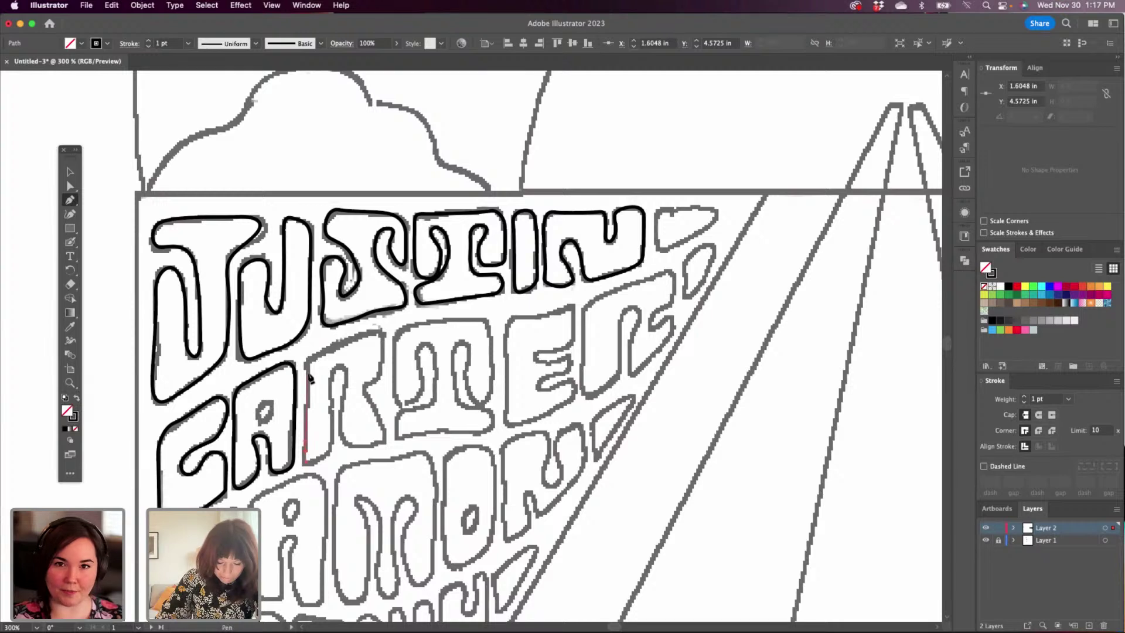
pyautogui.click(305, 369)
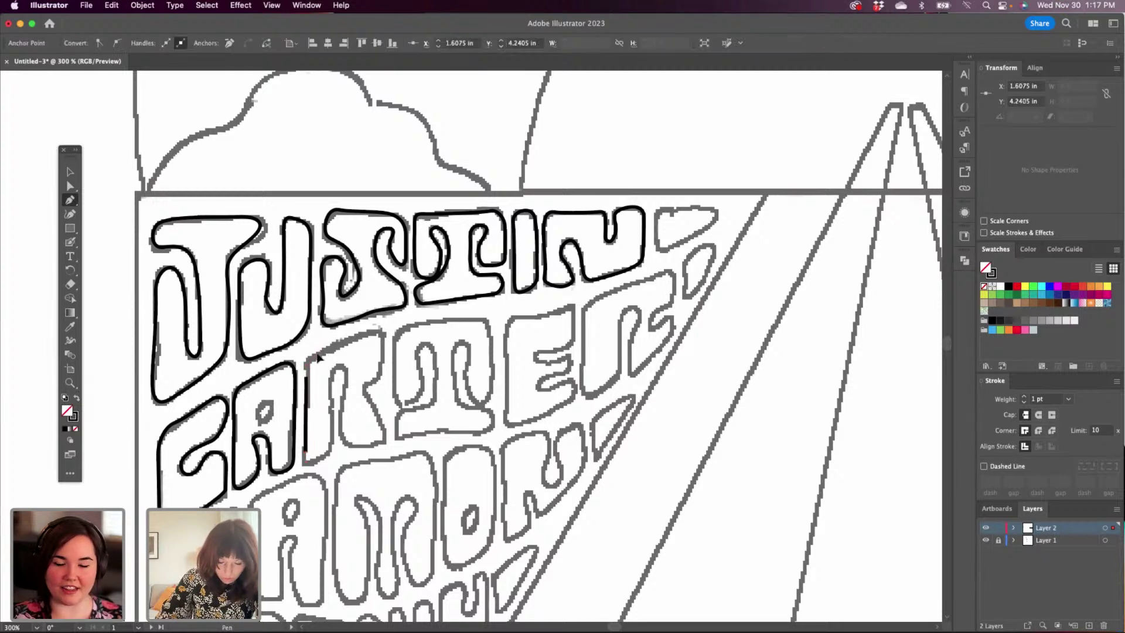
pyautogui.click(378, 331)
pyautogui.moveTo(381, 341); pyautogui.dragTo(383, 353)
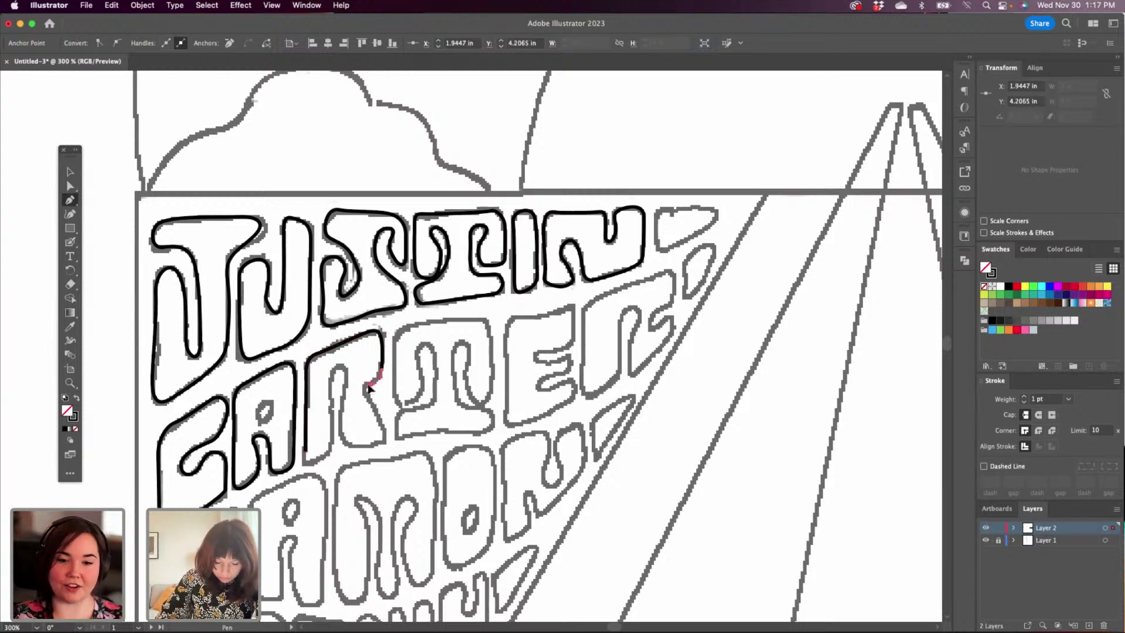
pyautogui.click(370, 384)
pyautogui.click(365, 396)
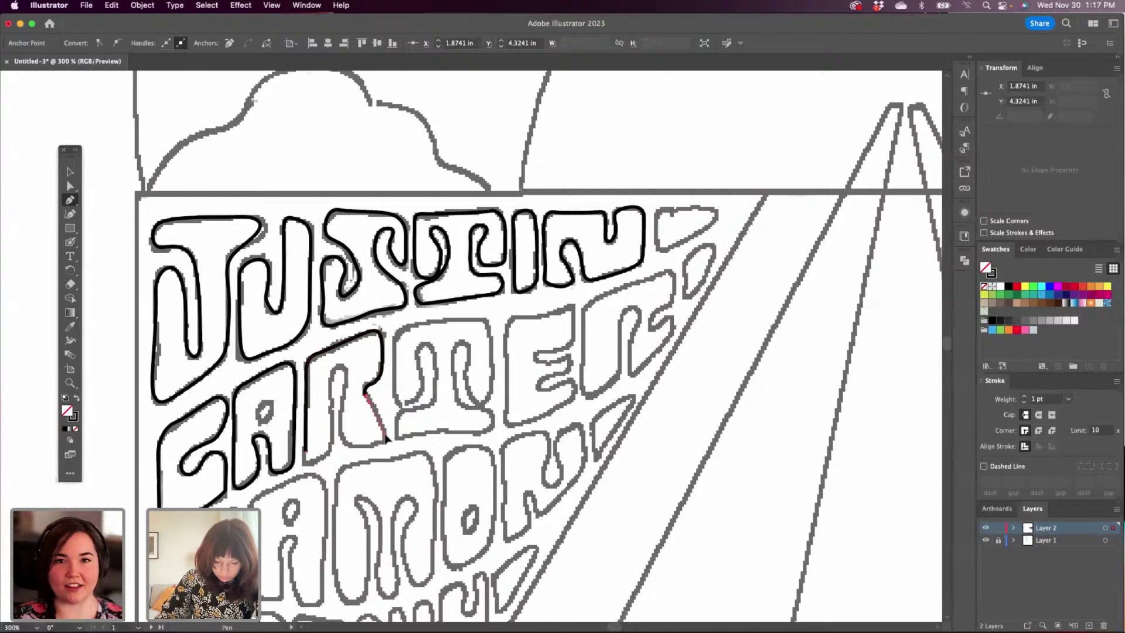
pyautogui.click(386, 442)
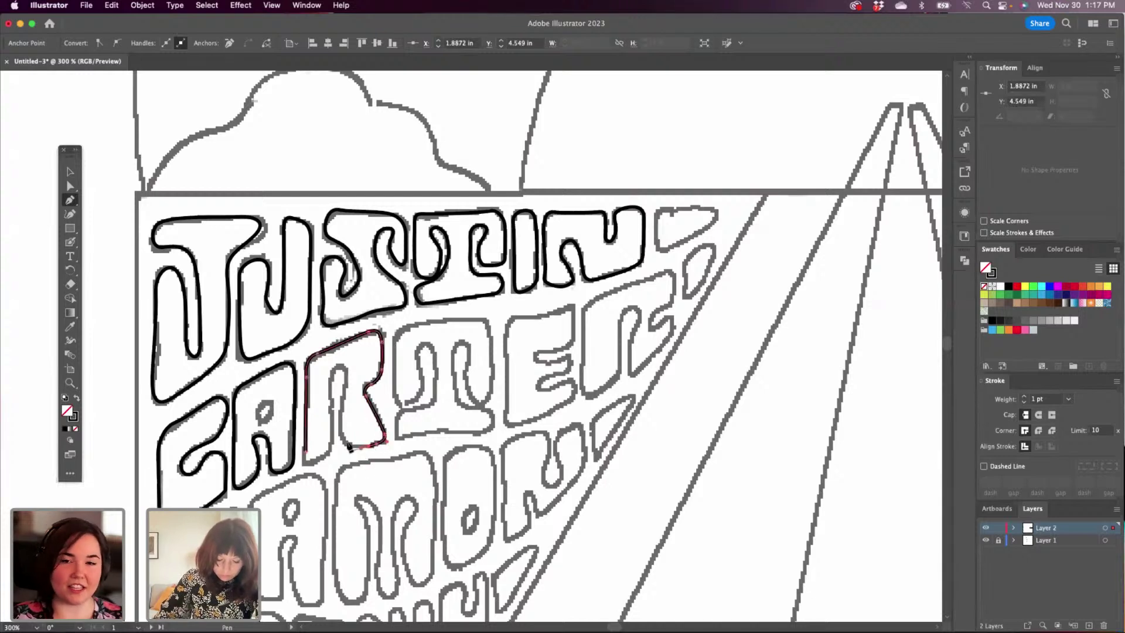
# Trace the bottom of the R's leg, its inner arch and left foot, and close the outline.
pyautogui.click(352, 445)
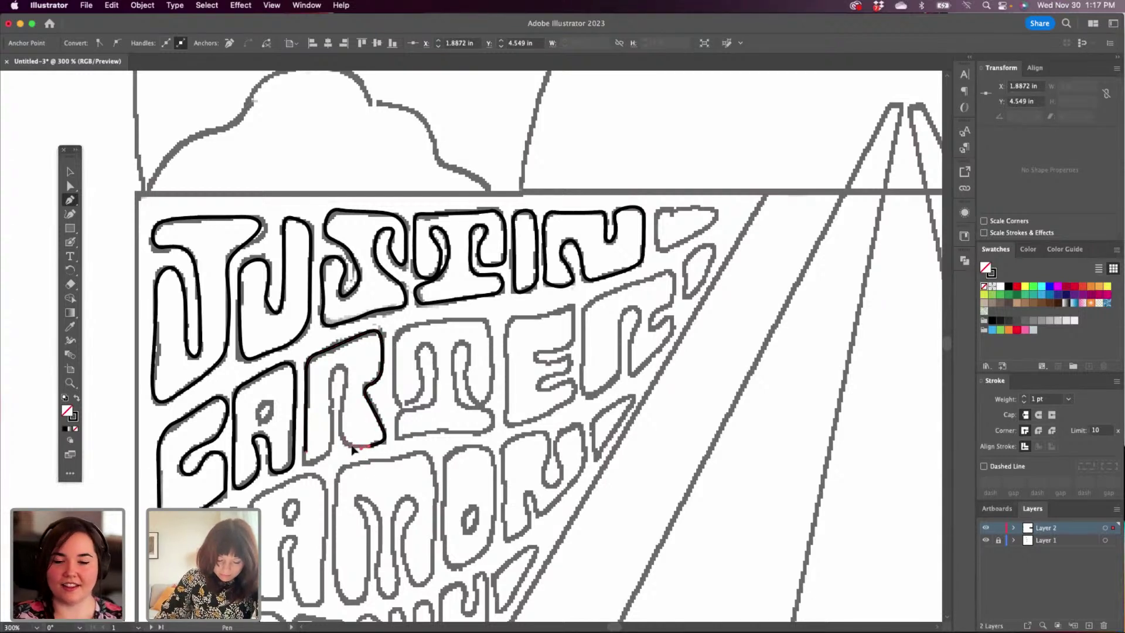
pyautogui.click(340, 429)
pyautogui.click(343, 433)
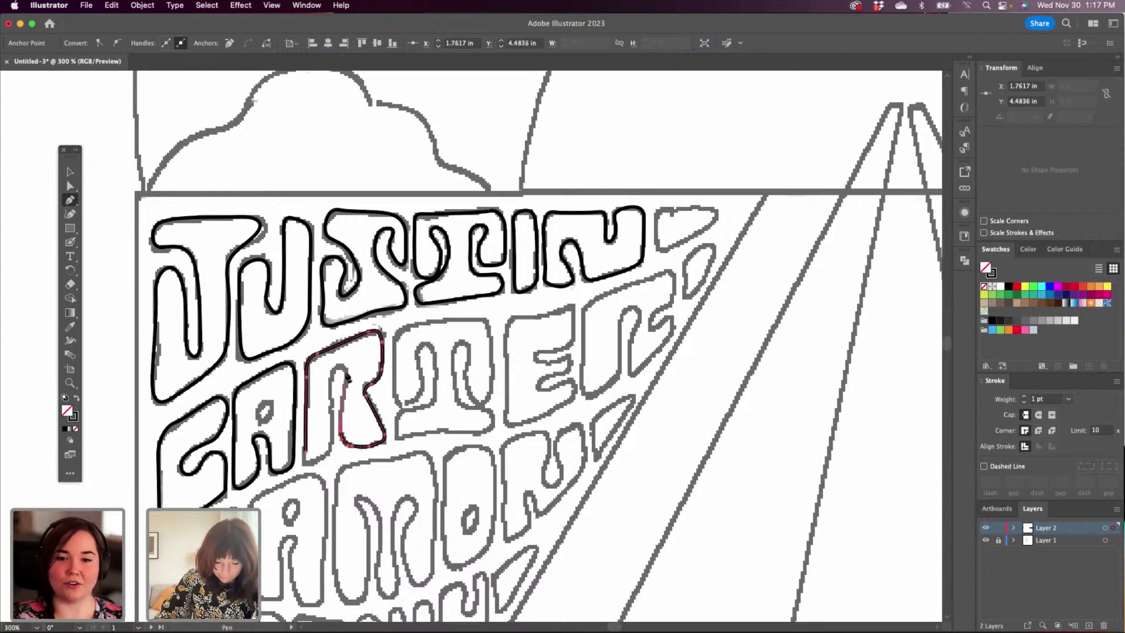
pyautogui.click(336, 365)
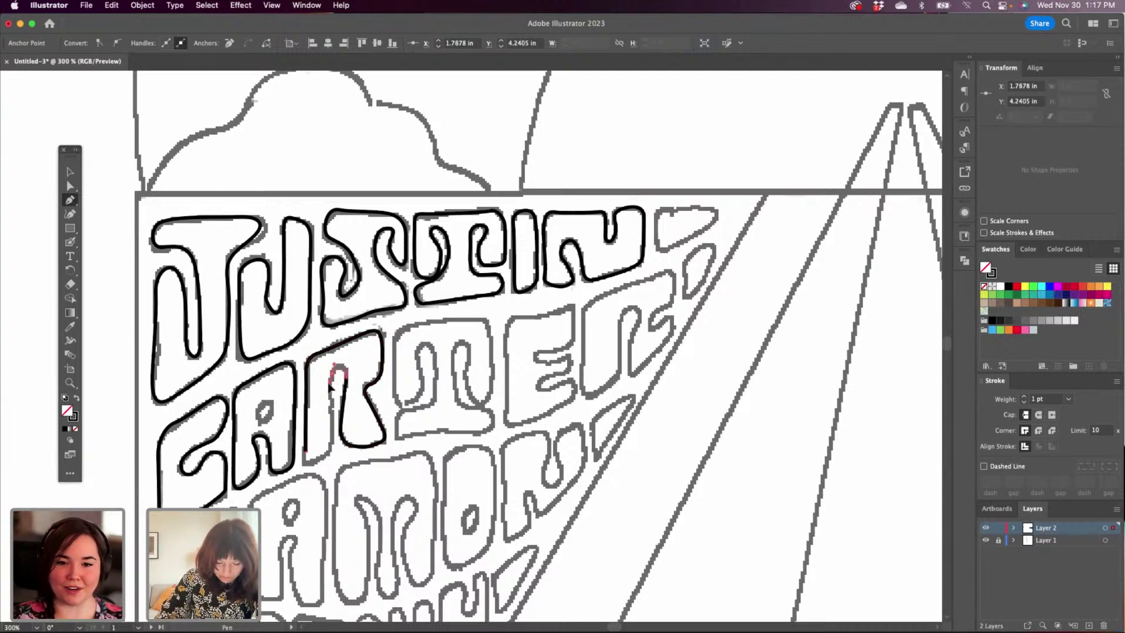
pyautogui.click(336, 436)
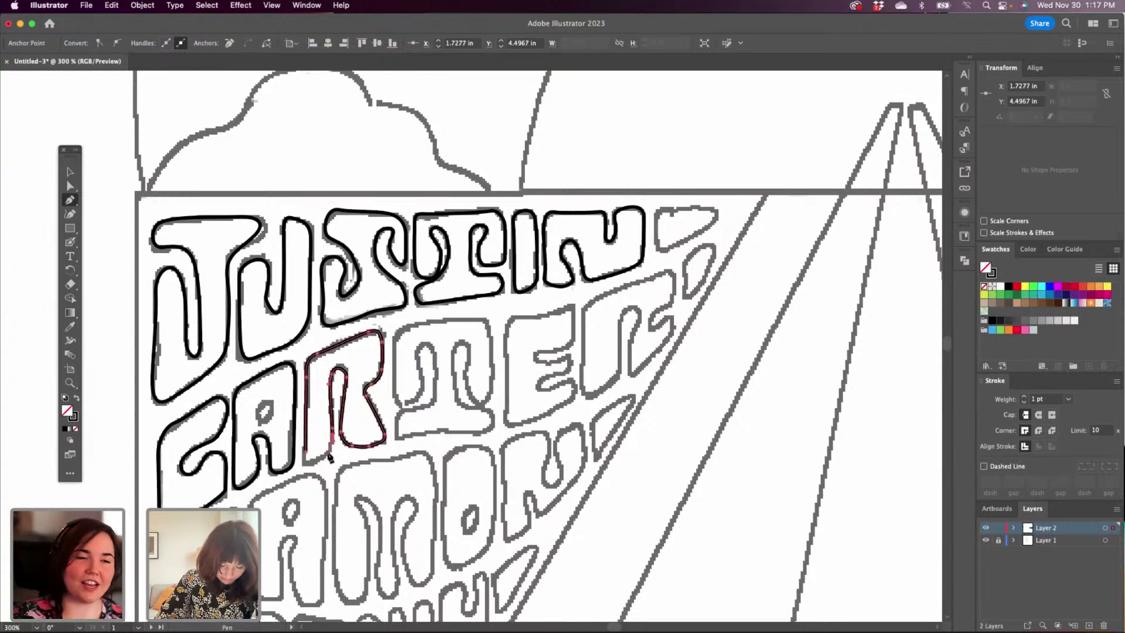
pyautogui.click(306, 466)
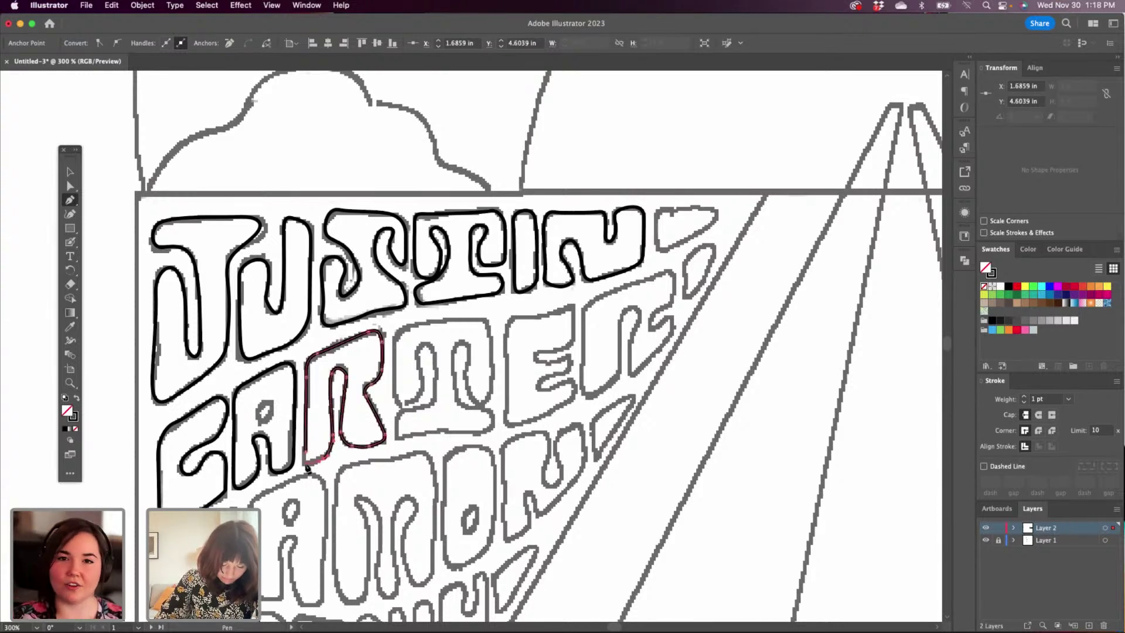
pyautogui.click(303, 435)
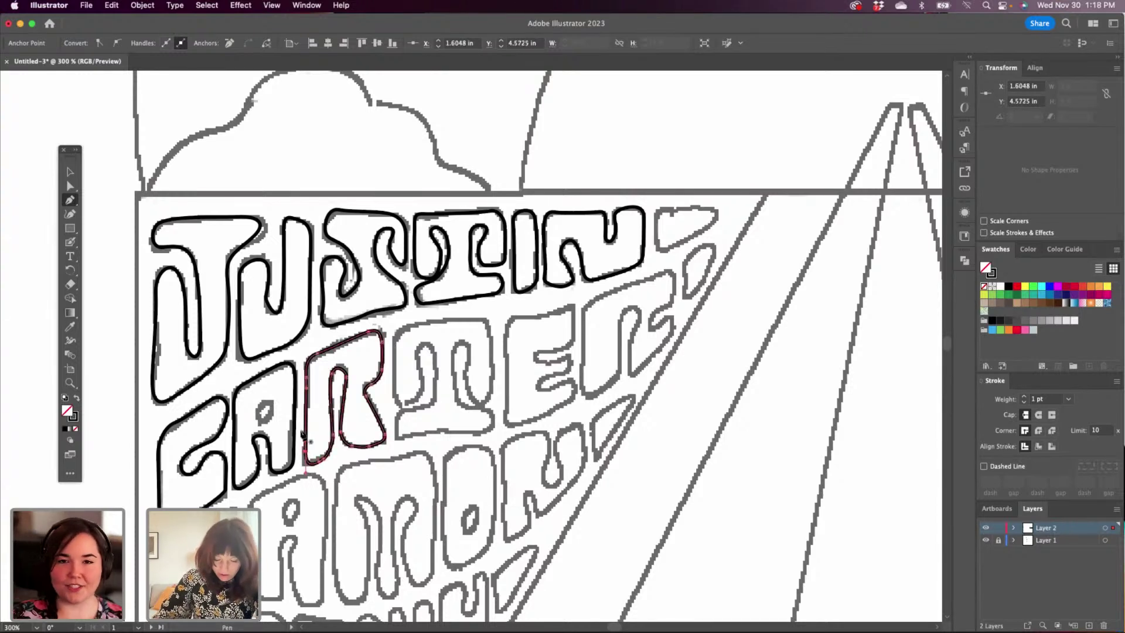
pyautogui.moveTo(486, 436); pyautogui.dragTo(420, 452)
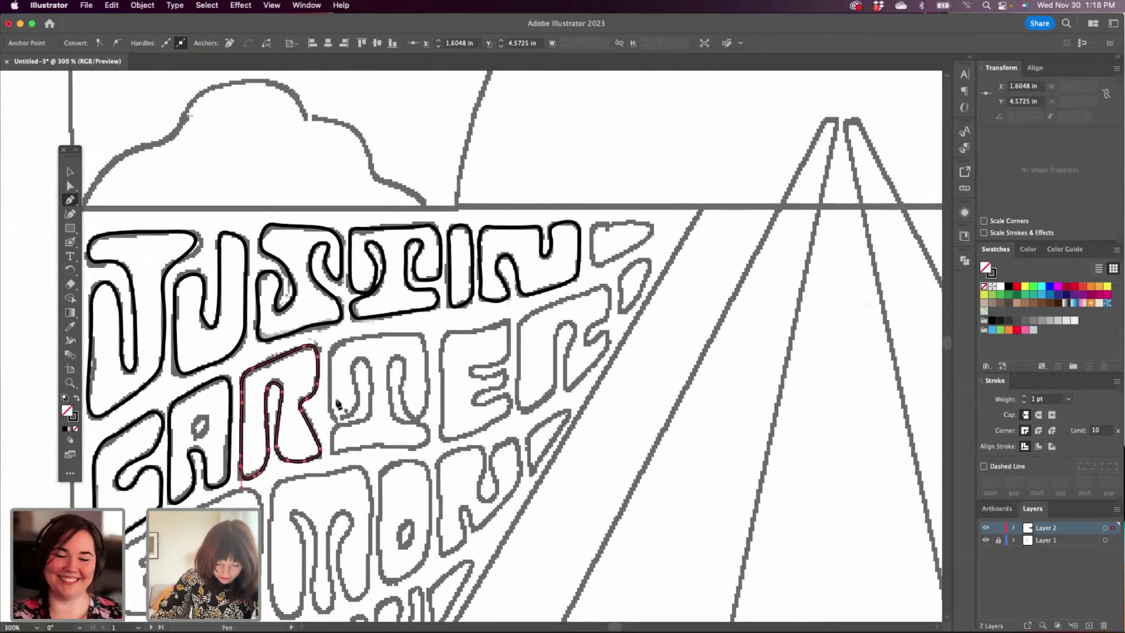
# Start the outline of the T in the second lettering row, tracing its left side, top edge, right arm and right inner notch.
pyautogui.moveTo(330, 409); pyautogui.dragTo(331, 394)
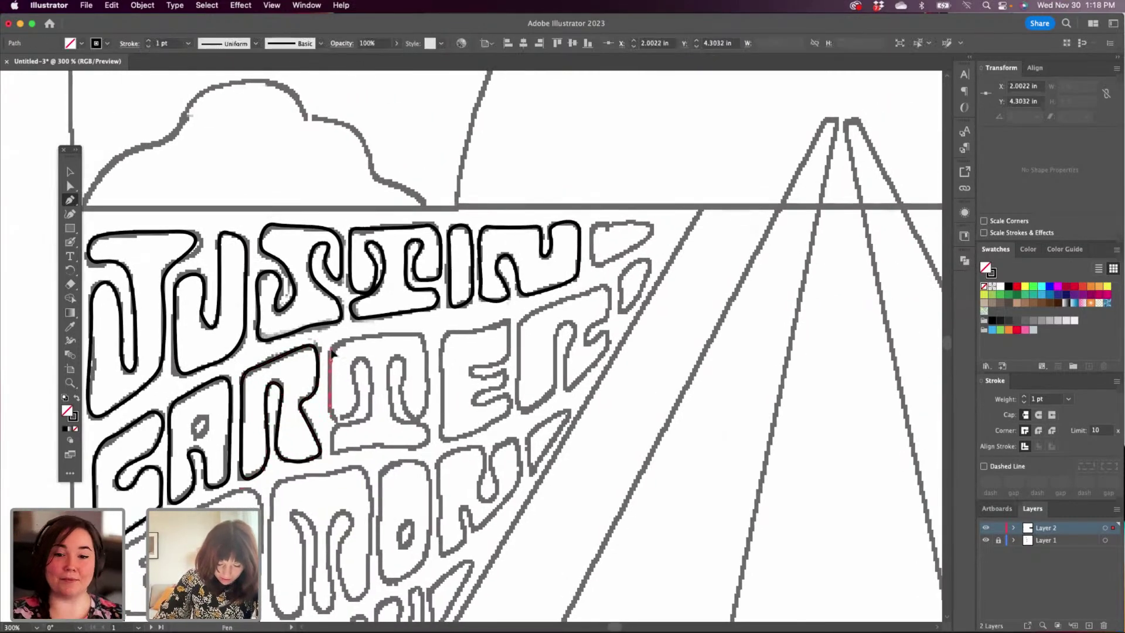
pyautogui.moveTo(331, 350); pyautogui.dragTo(359, 338)
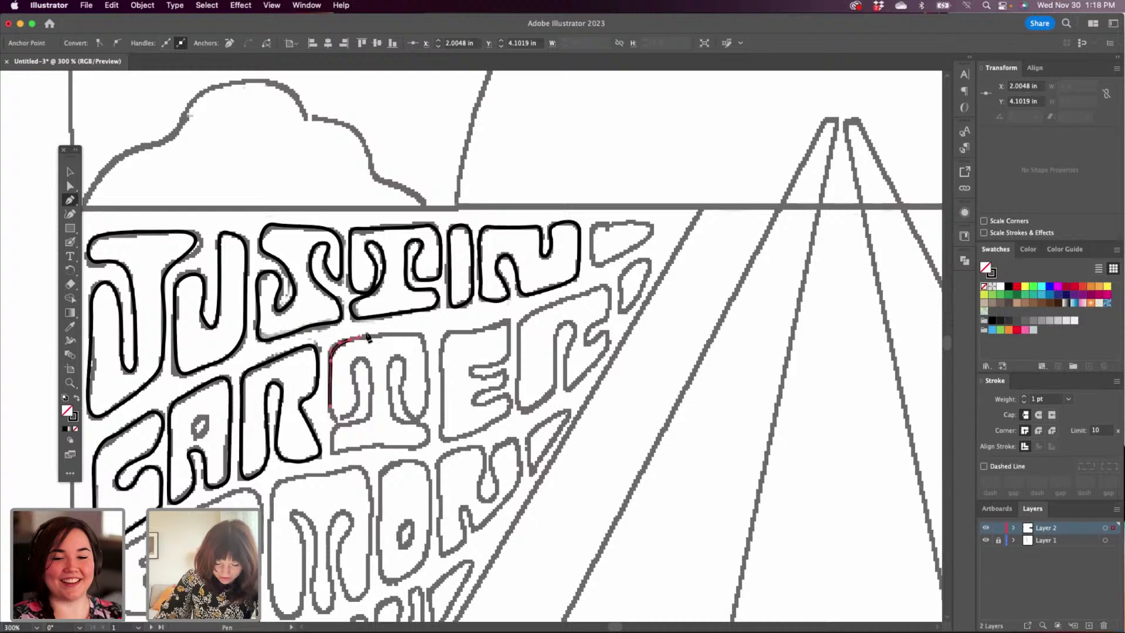
pyautogui.click(413, 335)
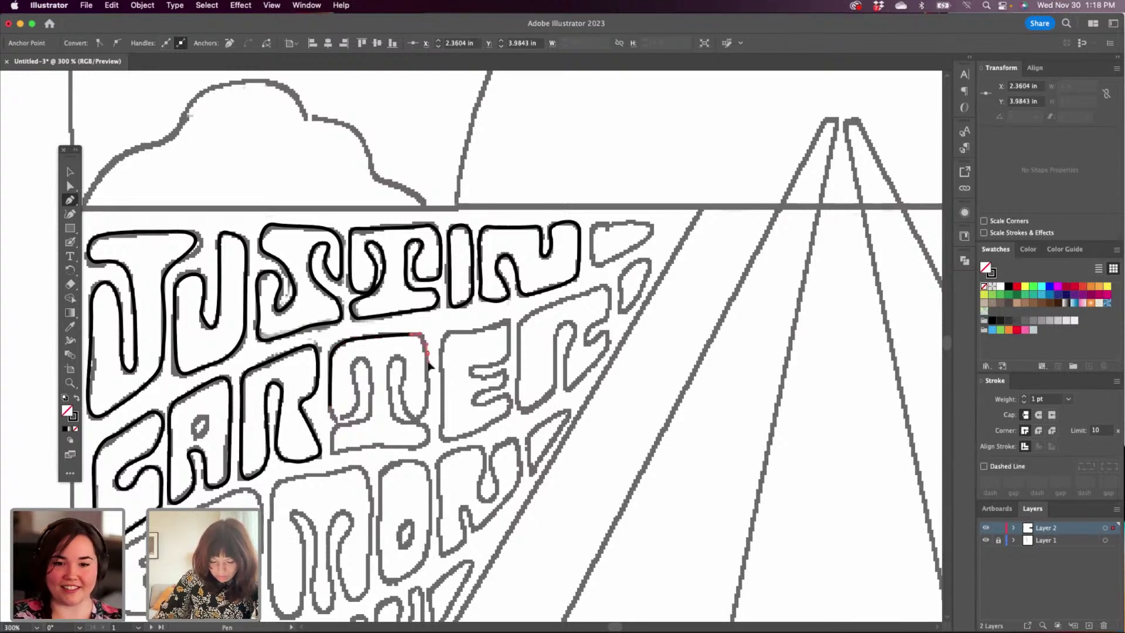
pyautogui.click(427, 412)
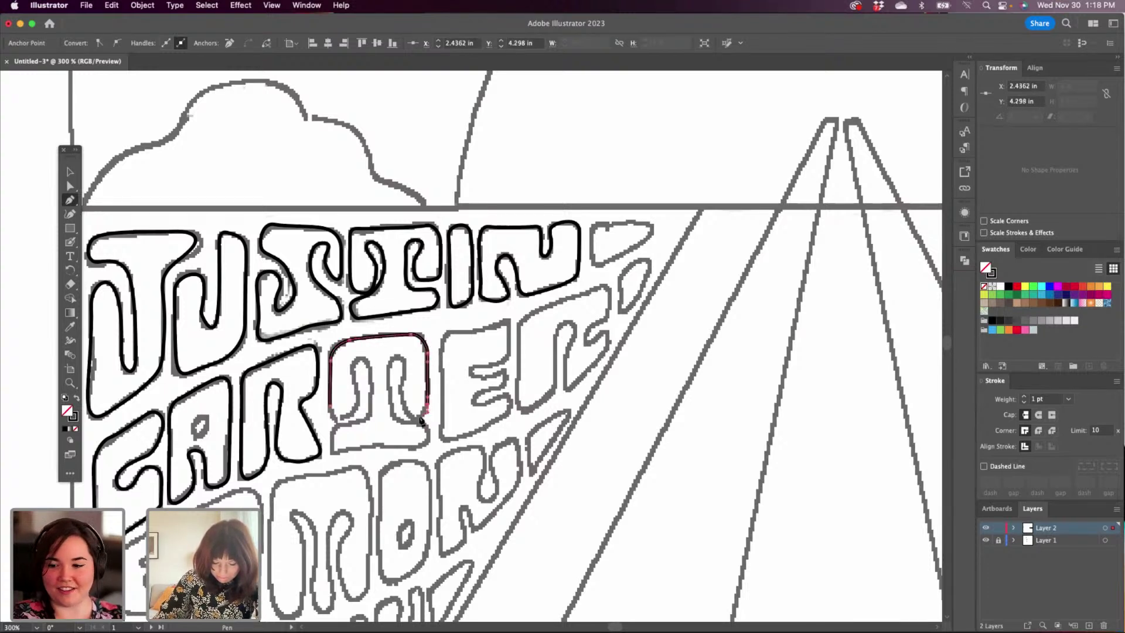
pyautogui.click(420, 419)
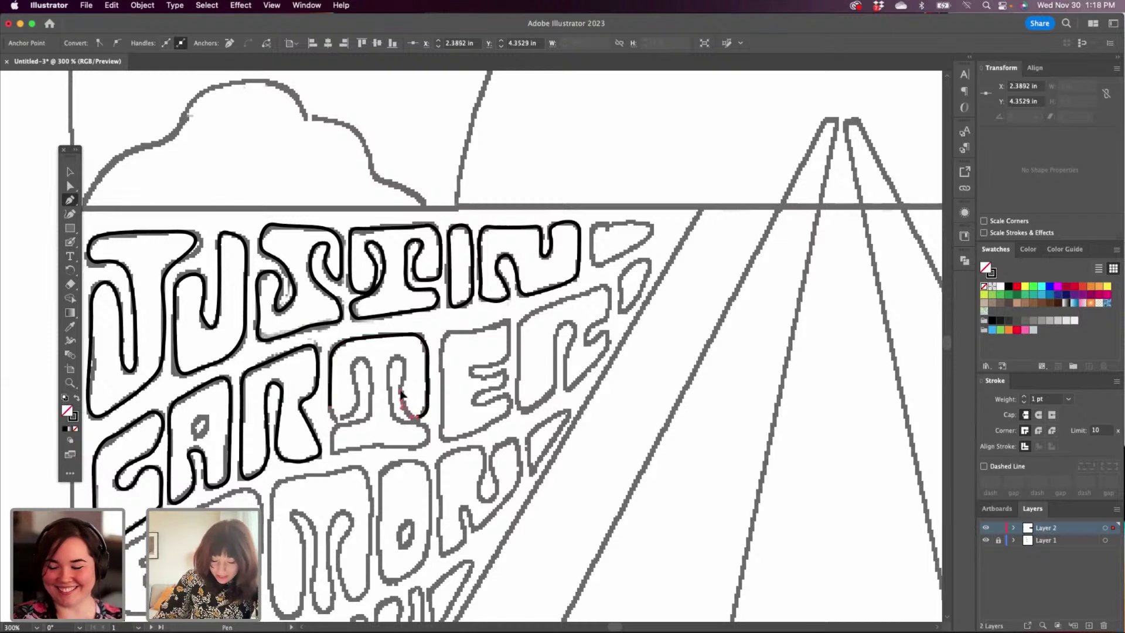
pyautogui.click(405, 356)
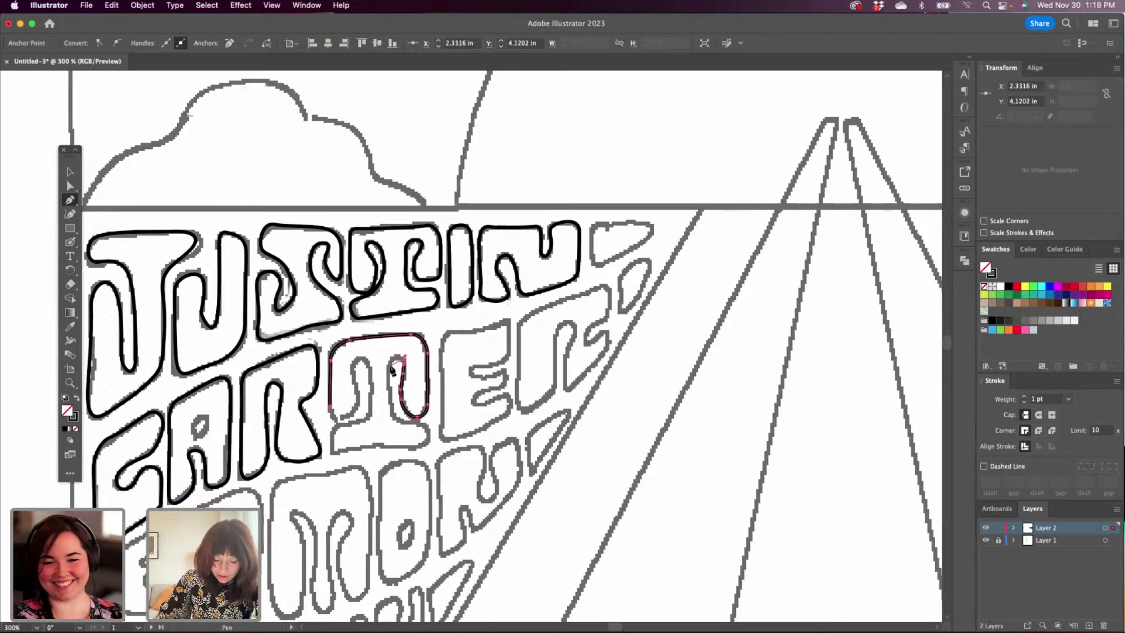
pyautogui.click(389, 357)
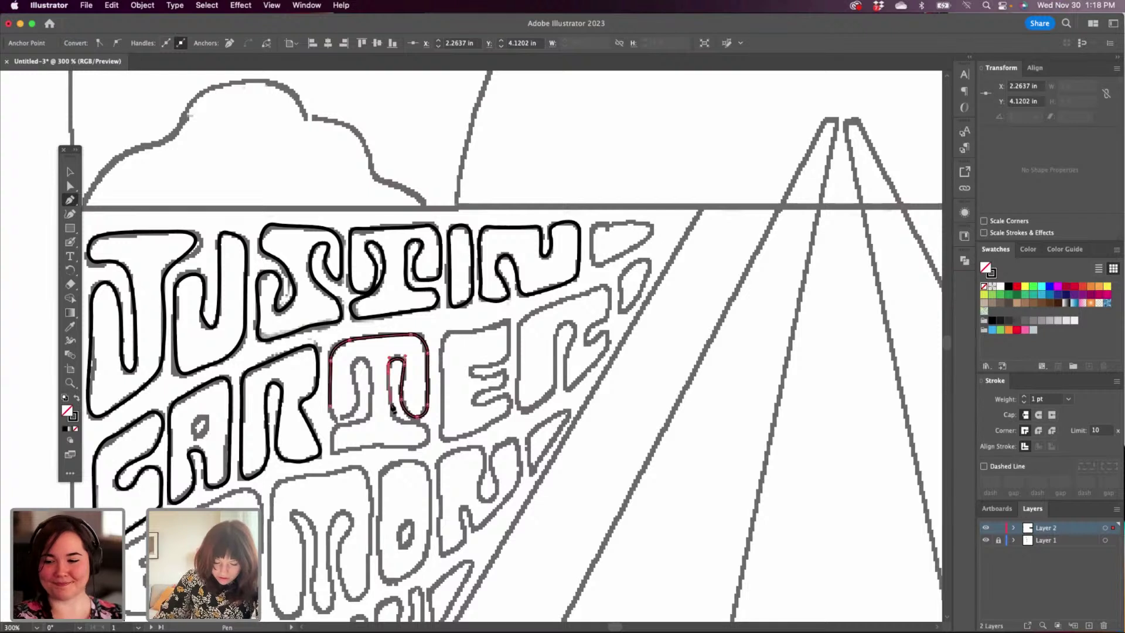
pyautogui.click(392, 406)
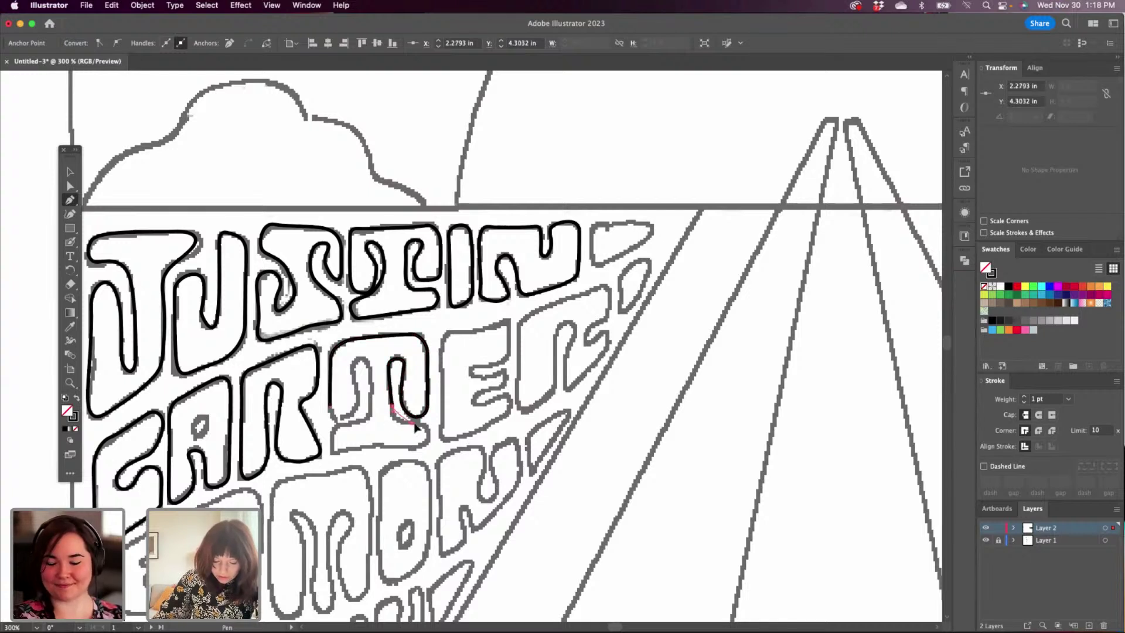
# Trace the T's foot, bottom edge and left inner notch, and close the outline.
pyautogui.click(416, 424)
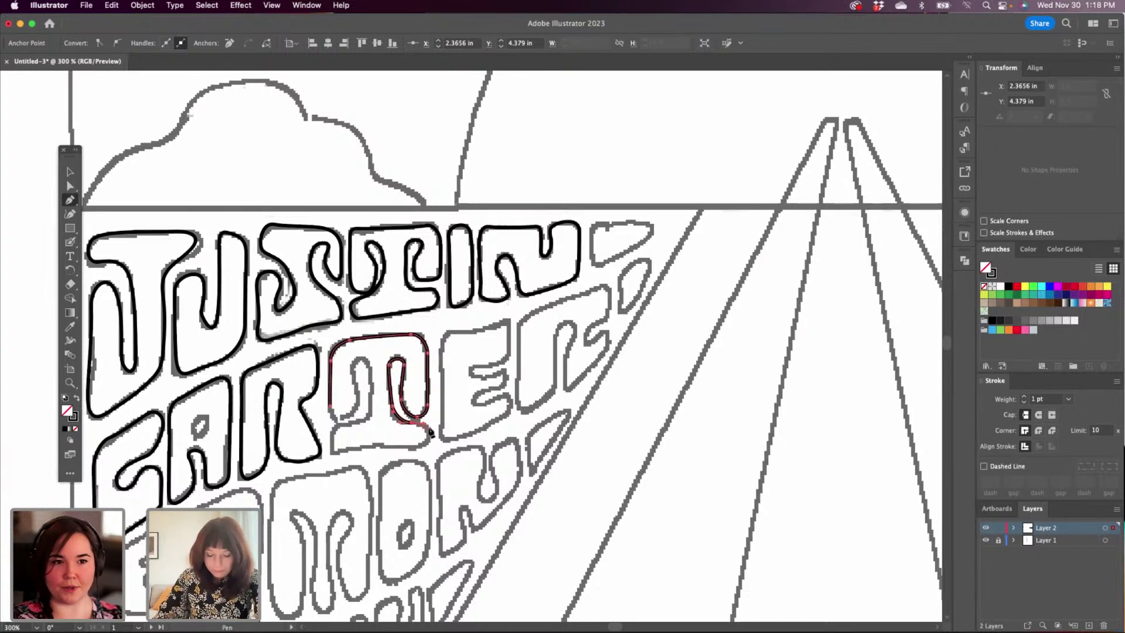
pyautogui.moveTo(430, 432); pyautogui.dragTo(323, 398)
pyautogui.click(334, 450)
pyautogui.press('super+z')
pyautogui.press('super+z')
pyautogui.keyDown('super'); pyautogui.click(355, 417); pyautogui.keyUp('super')
# Start the outline of the E in the second row with the Pen tool, tracing its left stem, top edge and top arm's end.
pyautogui.moveTo(508, 421); pyautogui.dragTo(415, 452)
pyautogui.click(349, 468)
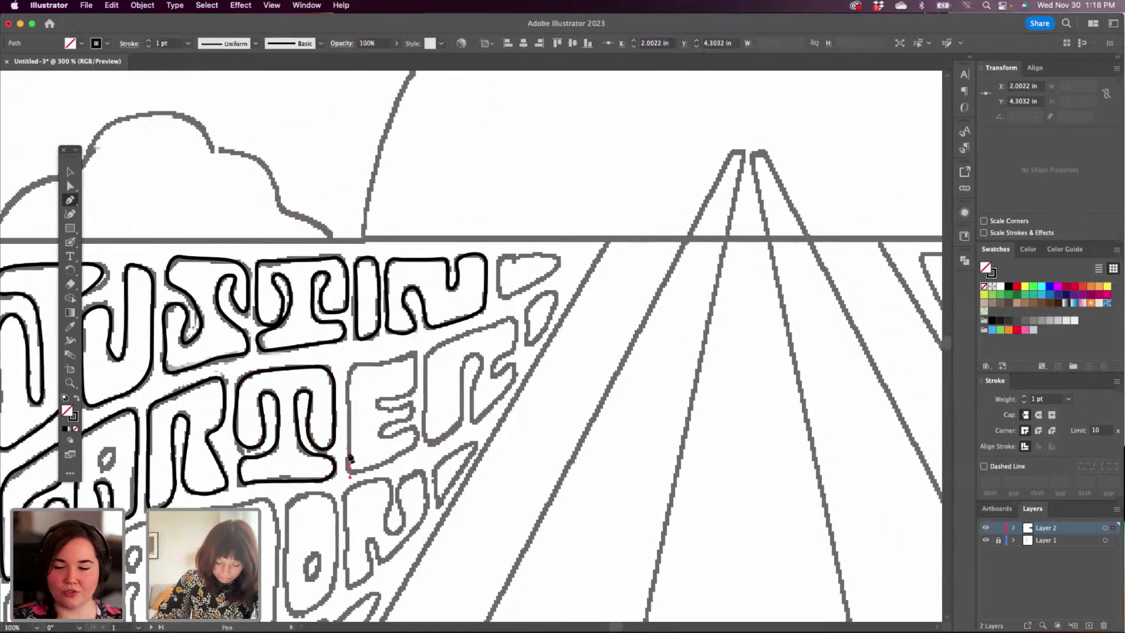
pyautogui.click(351, 368)
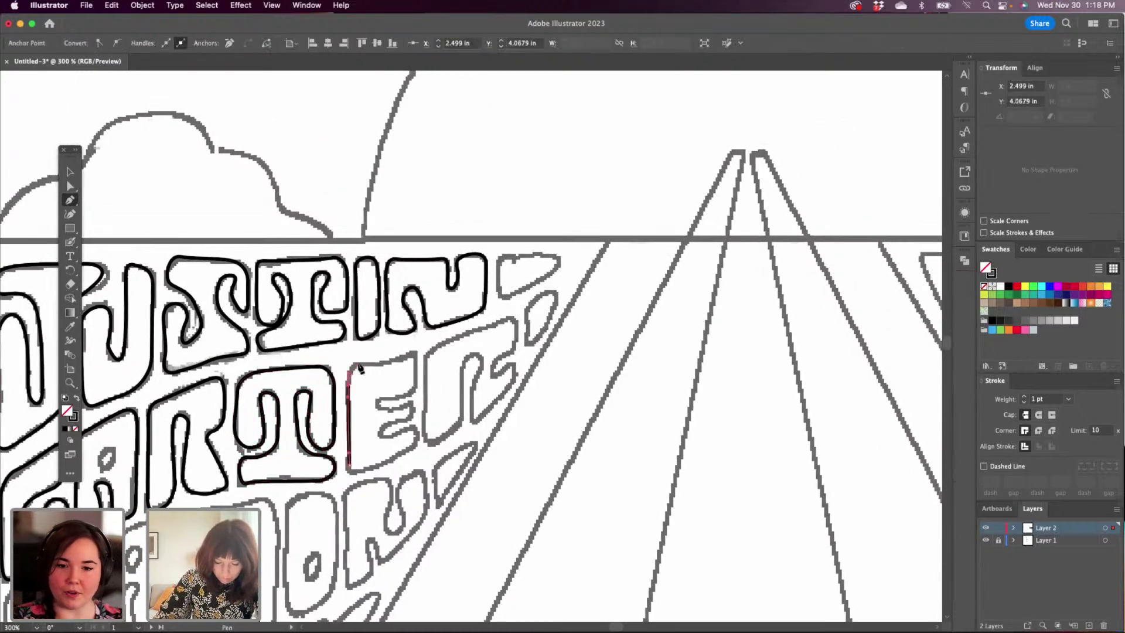
pyautogui.moveTo(358, 363); pyautogui.dragTo(419, 349)
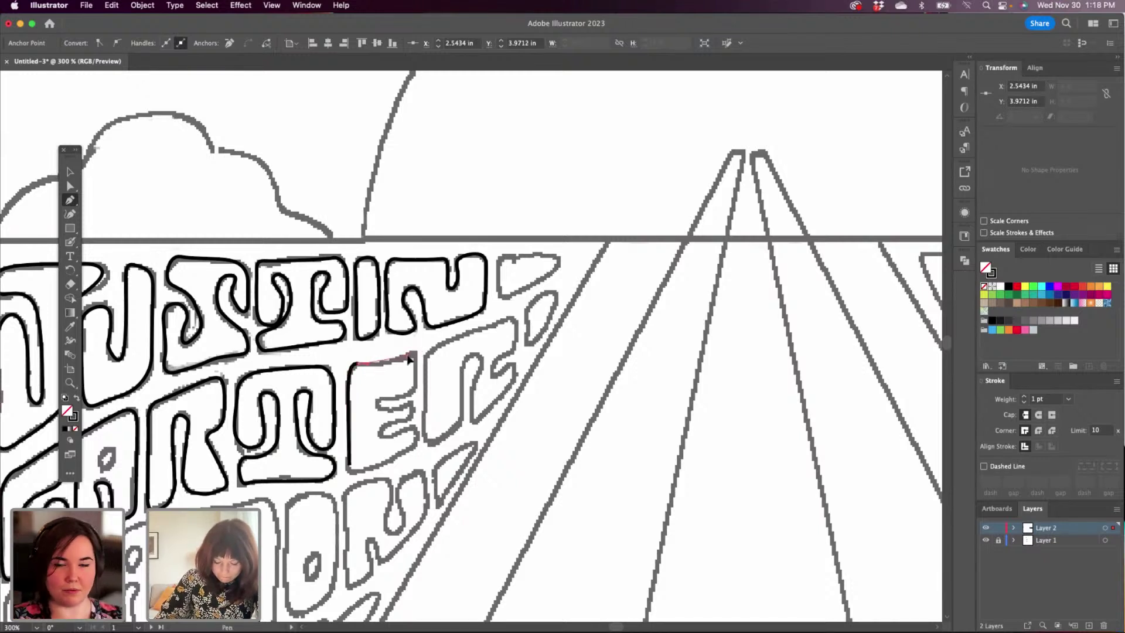
pyautogui.moveTo(416, 364); pyautogui.dragTo(416, 365)
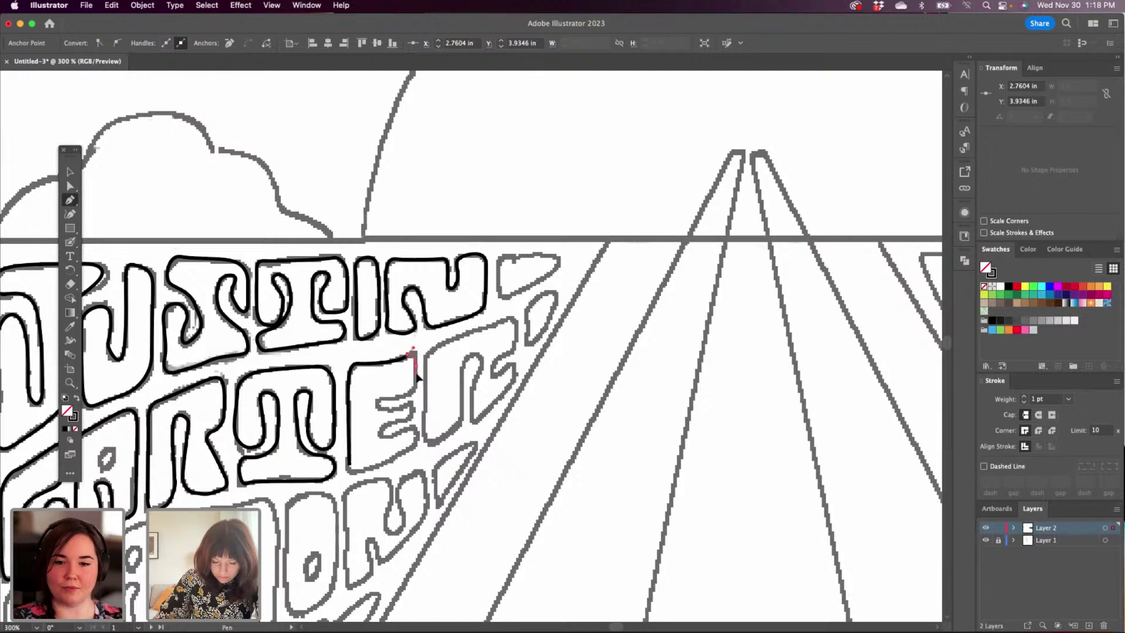
pyautogui.click(417, 376)
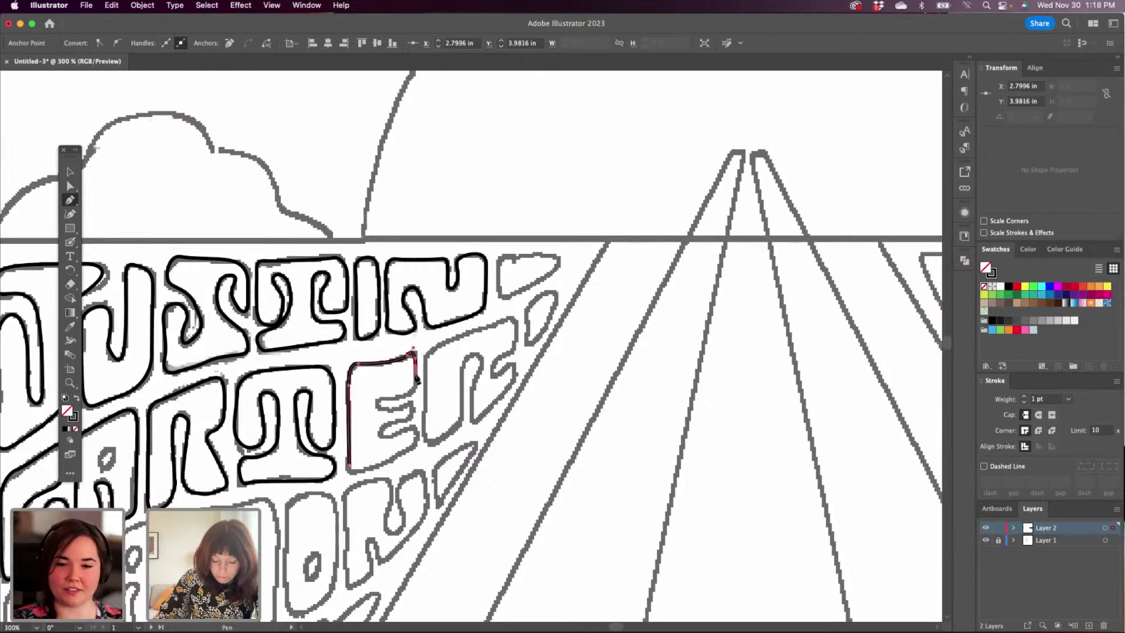
pyautogui.click(417, 389)
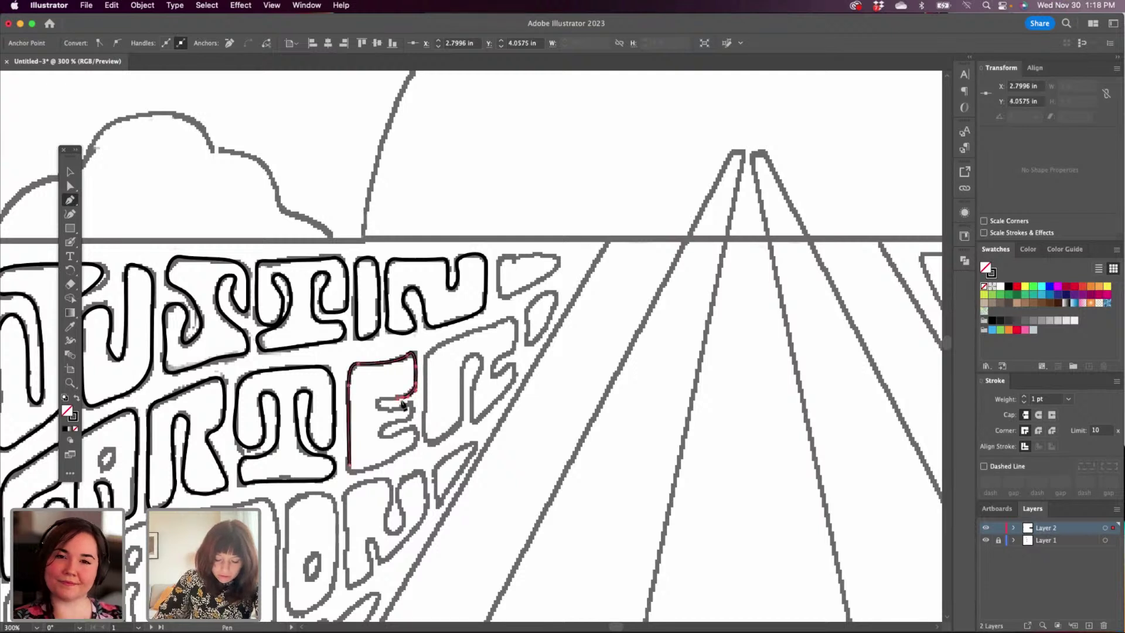
# Trace the E's upper notch, middle arm, lower notch and the end of its bottom arm.
pyautogui.click(380, 405)
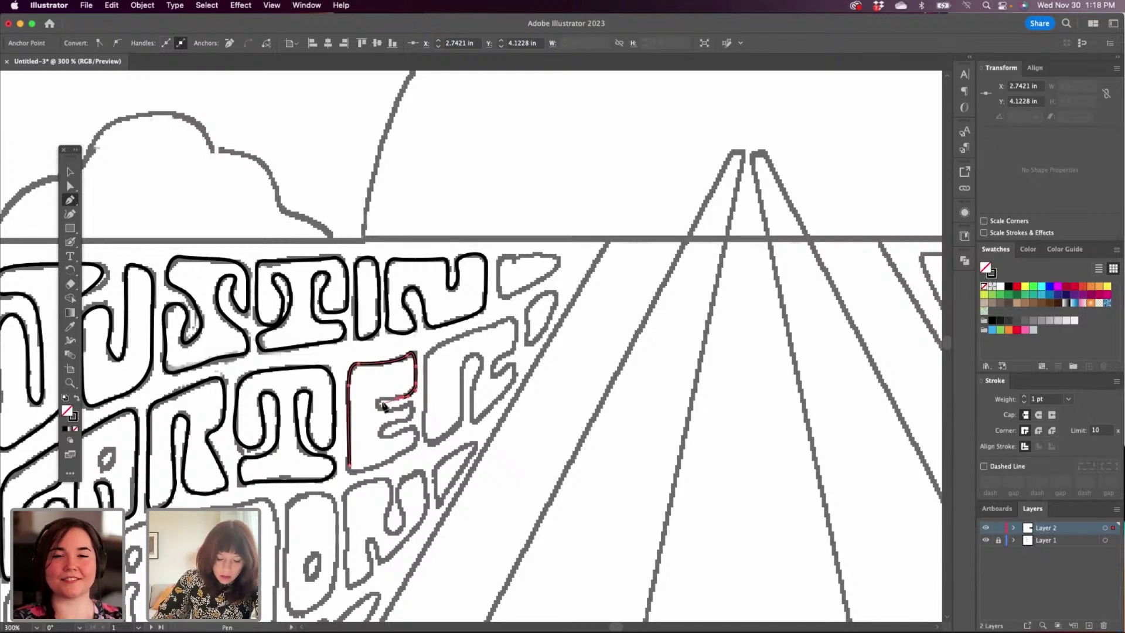
pyautogui.moveTo(381, 401); pyautogui.dragTo(410, 403)
pyautogui.click(414, 405)
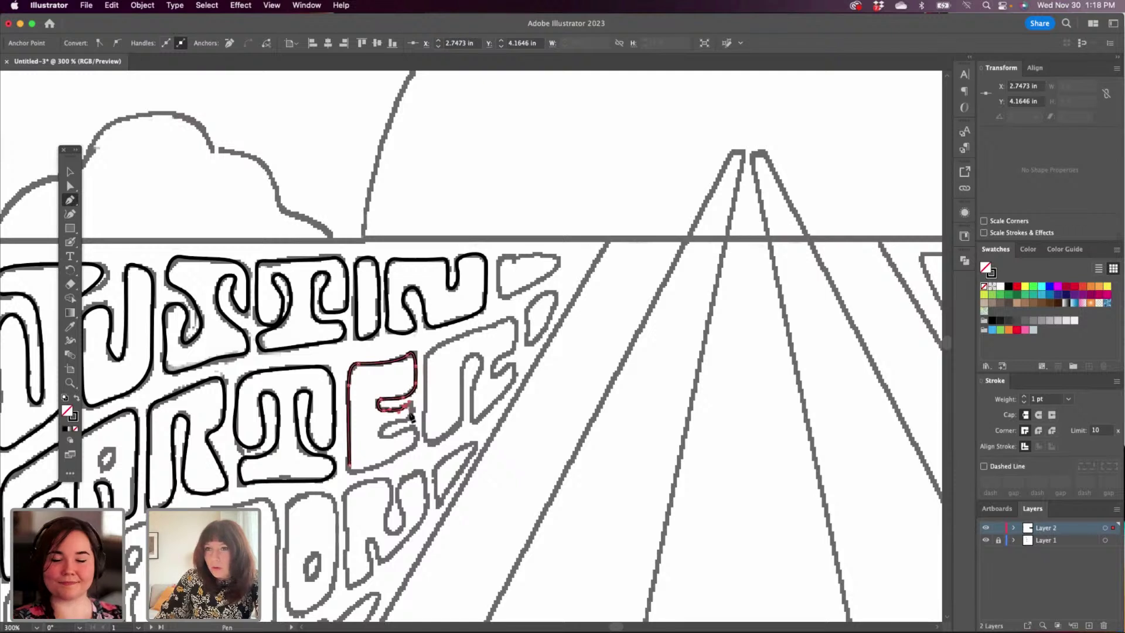
pyautogui.moveTo(413, 411); pyautogui.dragTo(400, 434)
pyautogui.click(381, 434)
pyautogui.click(409, 429)
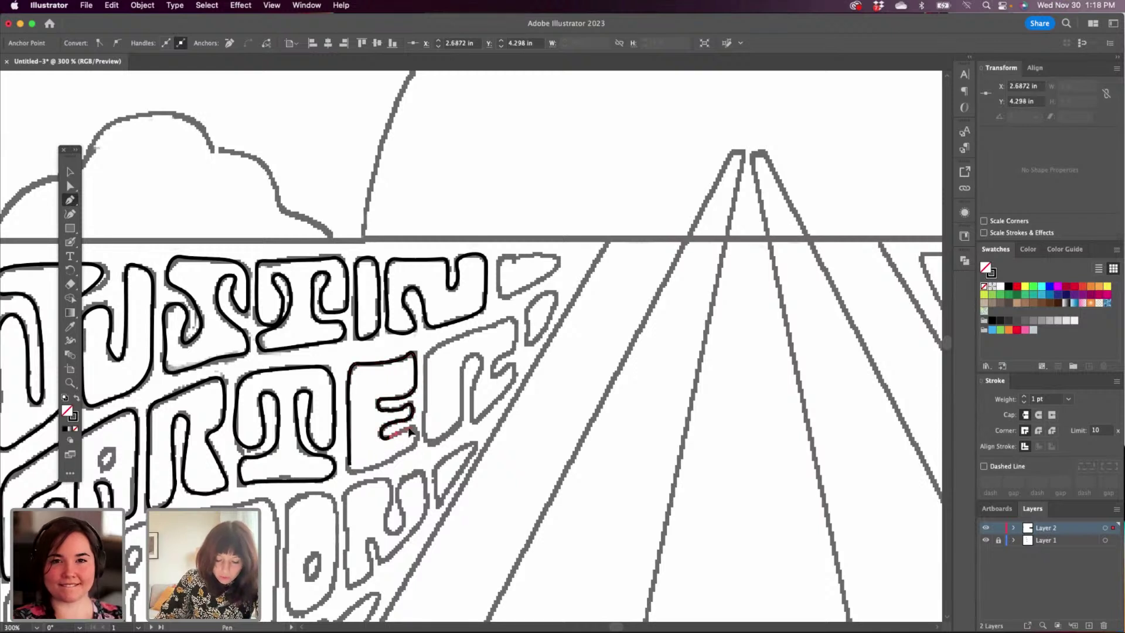
pyautogui.click(418, 443)
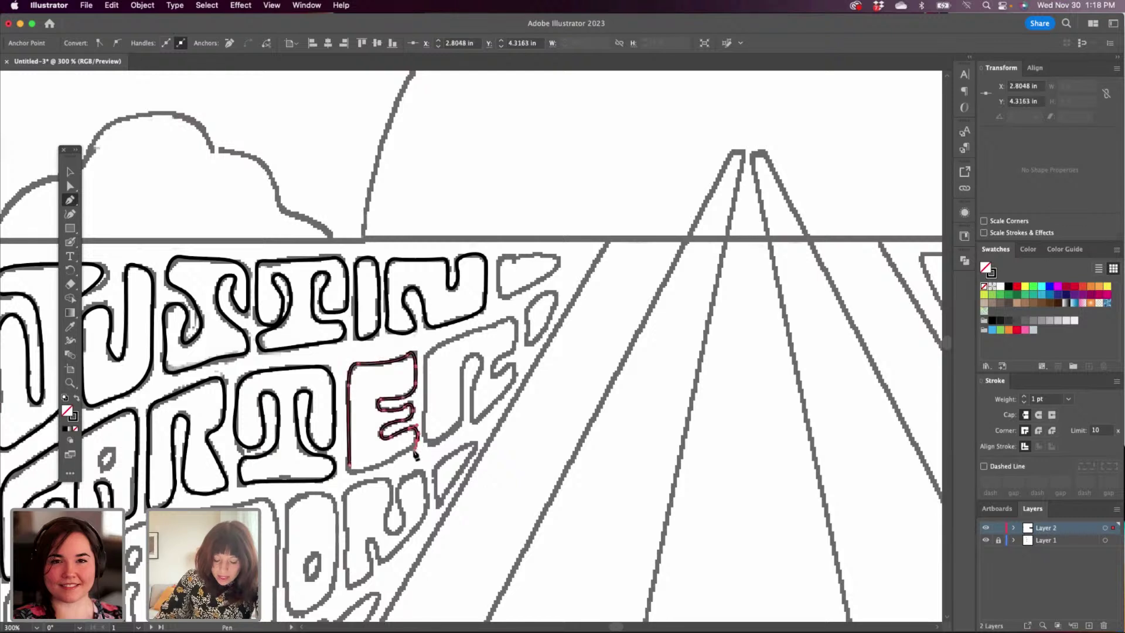
# Trace the E's slanted bottom edge and close the outline at its lower-left corner.
pyautogui.moveTo(385, 465); pyautogui.dragTo(370, 469)
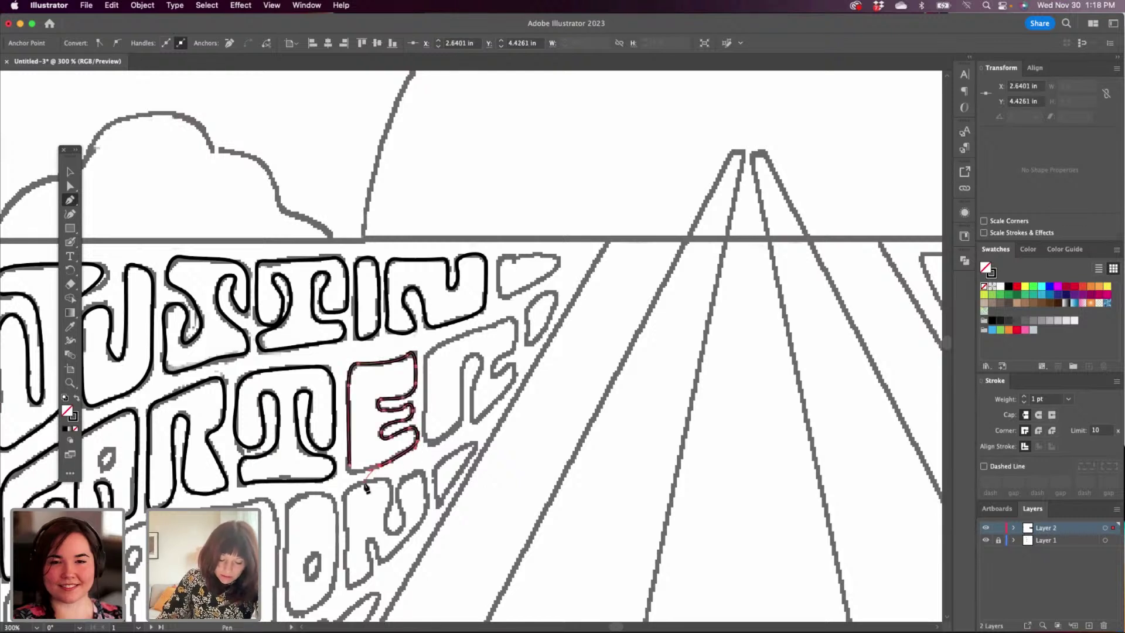
pyautogui.press('super+z')
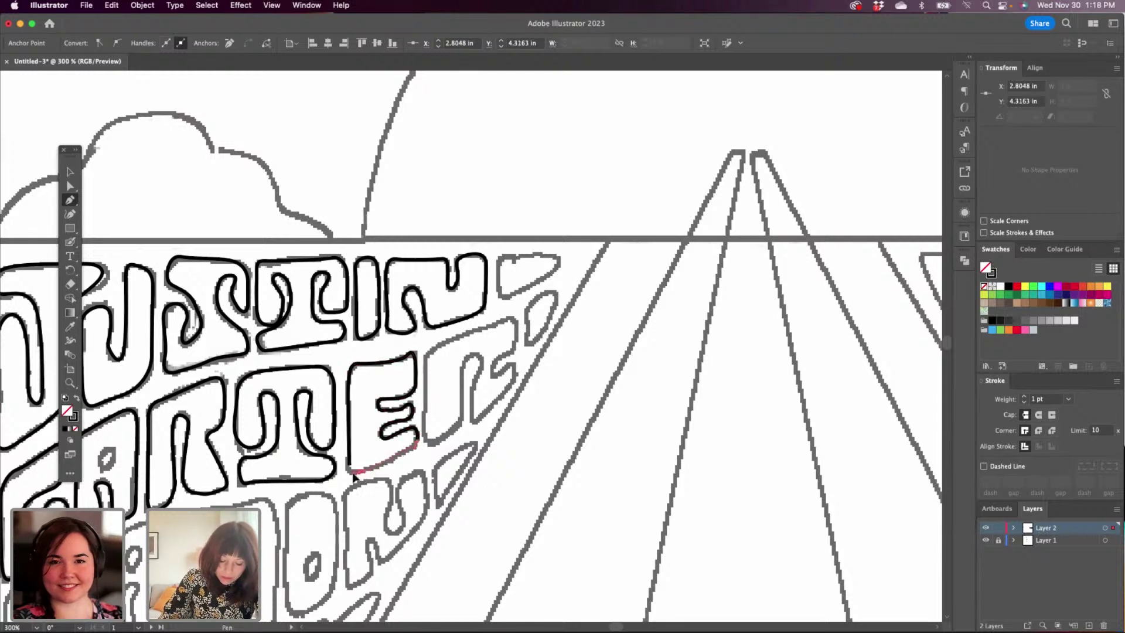
pyautogui.click(353, 467)
pyautogui.click(351, 462)
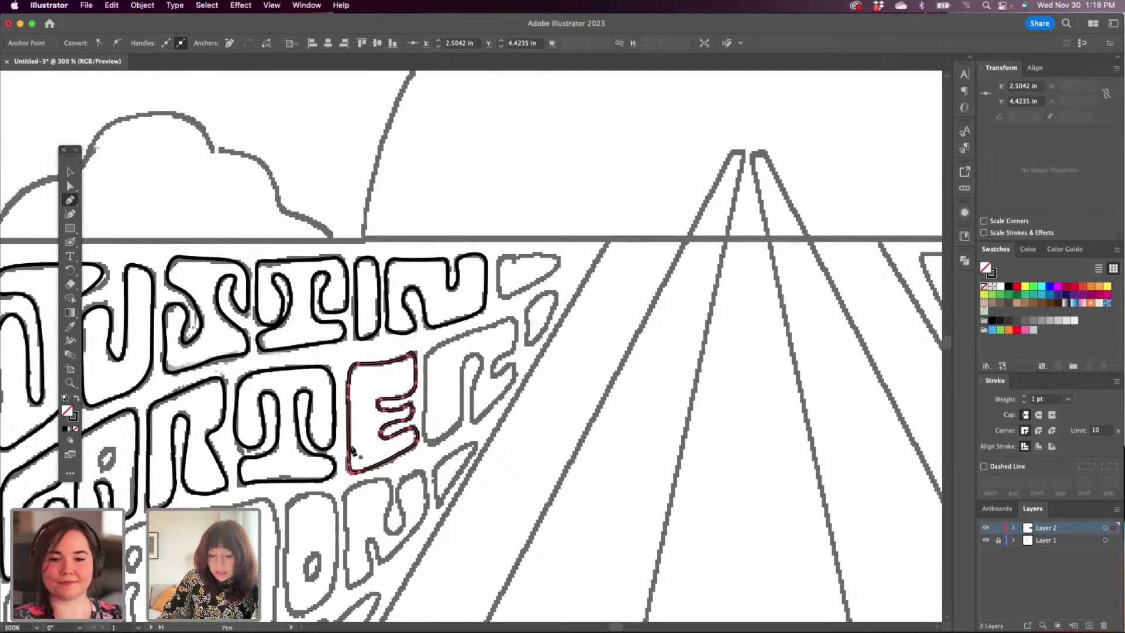
# Start the outline of the last R in the second row, tracing its left stem, slanted top edge and bowl's right side.
pyautogui.moveTo(482, 430); pyautogui.dragTo(372, 465)
pyautogui.moveTo(373, 415); pyautogui.dragTo(373, 413)
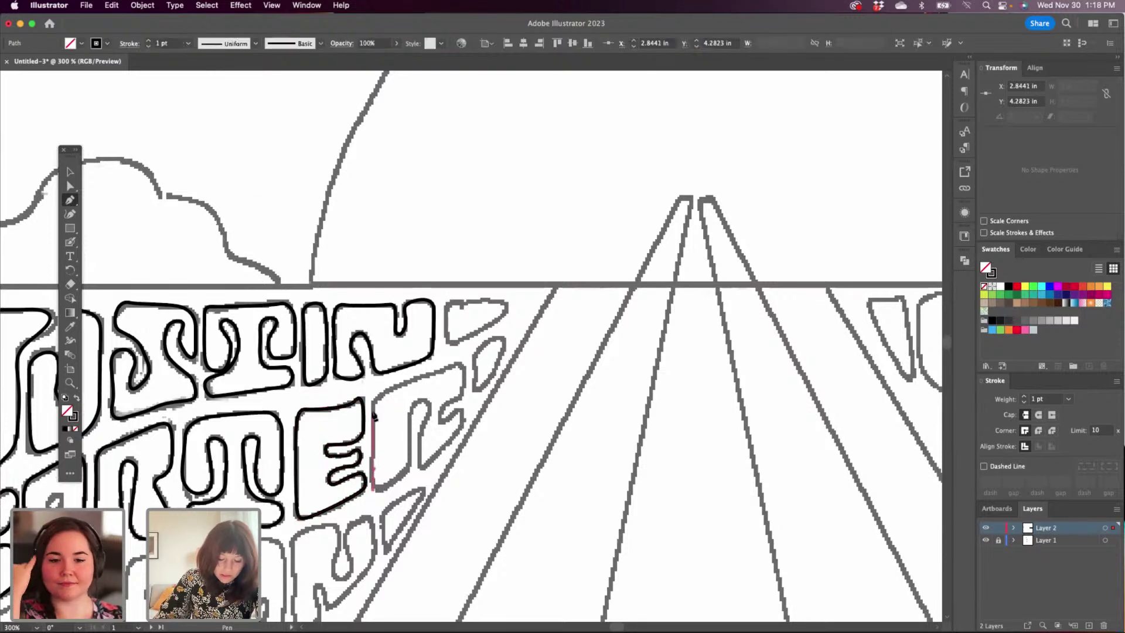
pyautogui.click(373, 405)
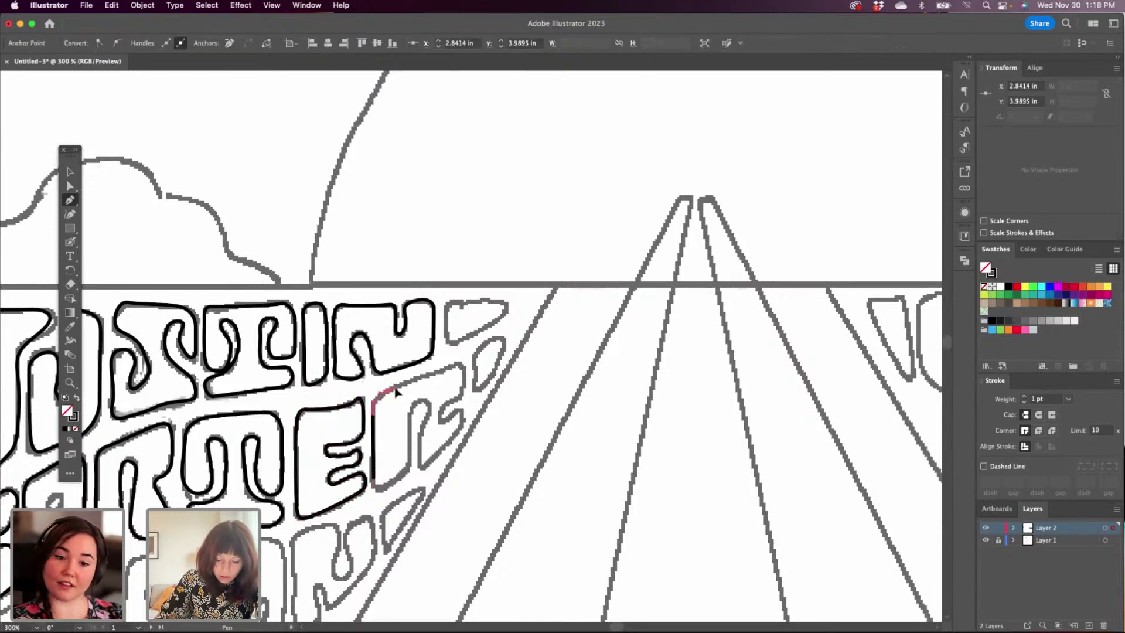
pyautogui.click(388, 389)
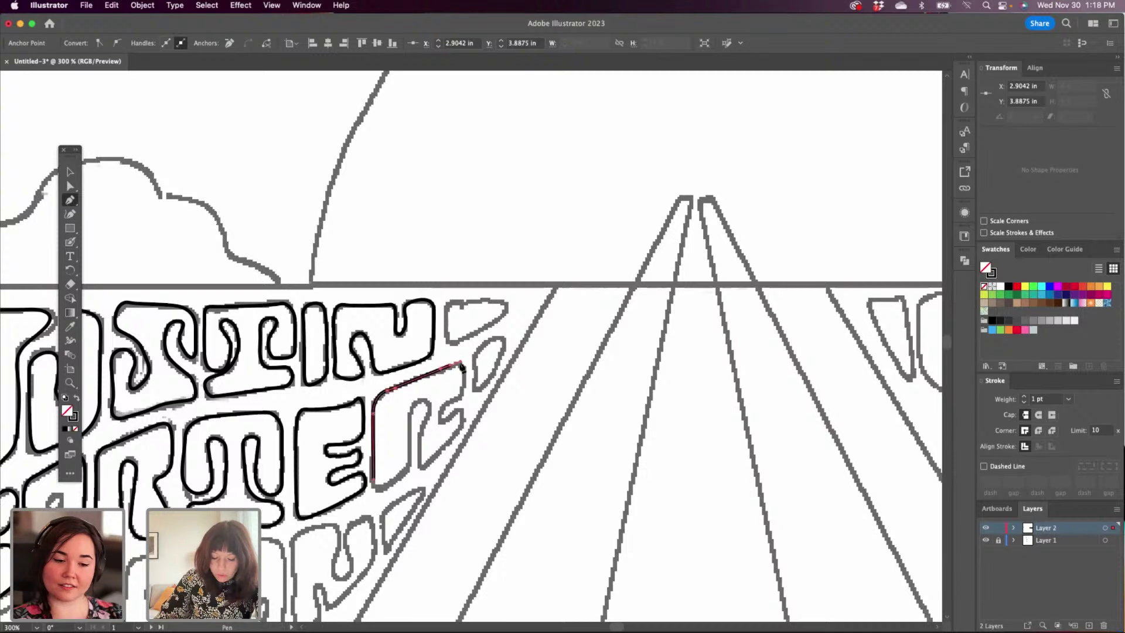
pyautogui.click(461, 364)
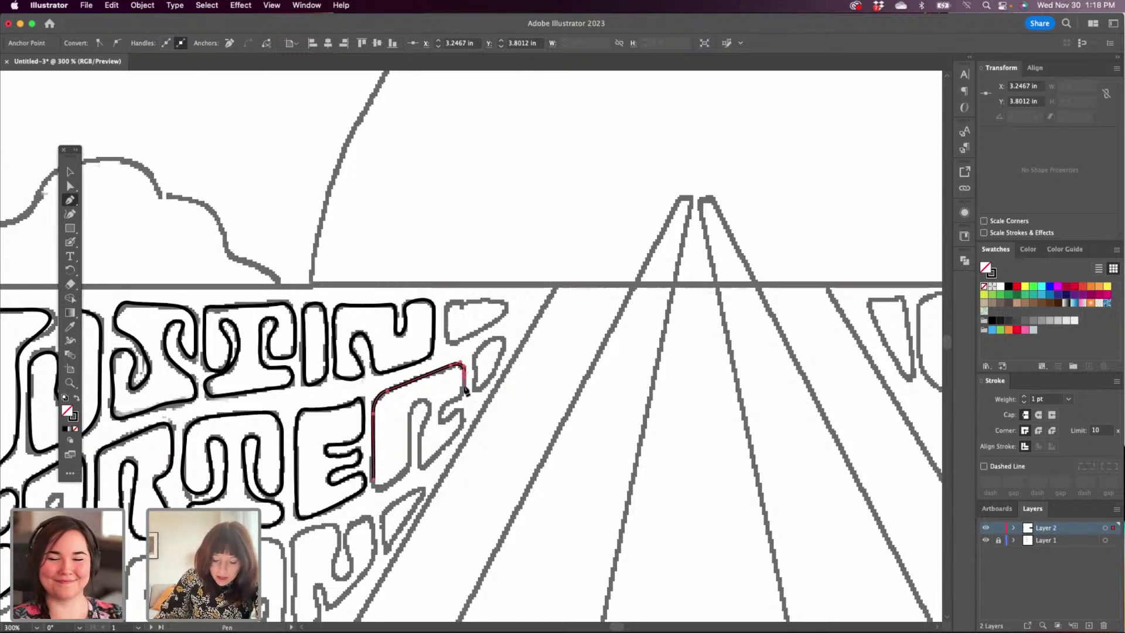
pyautogui.click(464, 387)
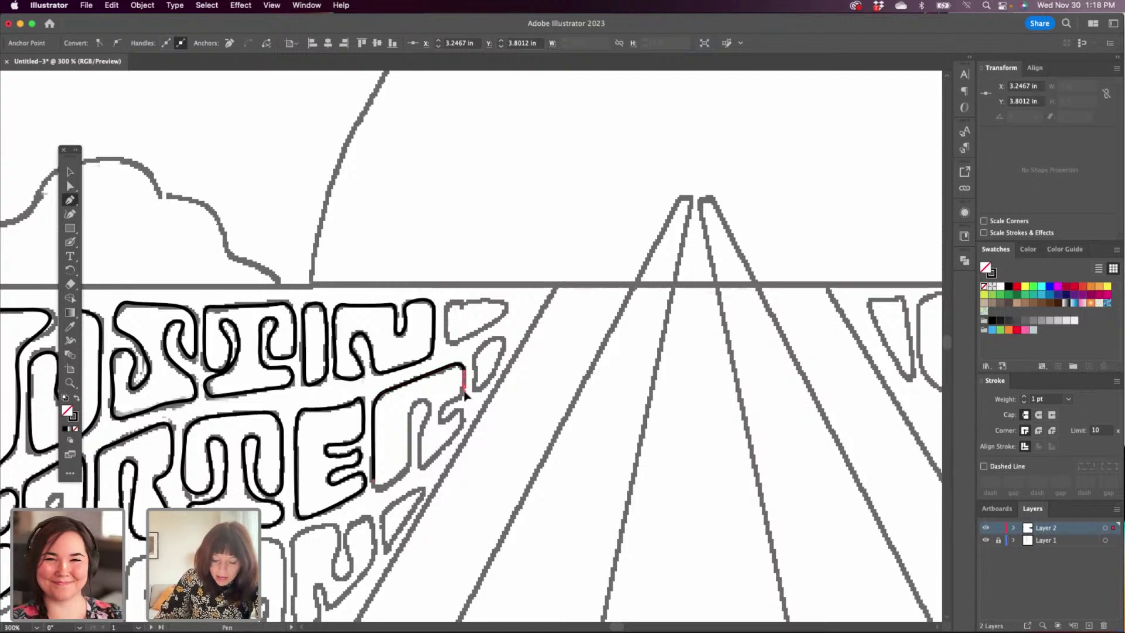
# Trace the notch between the R's bowl and leg, the leg's right side and its diagonal bottom edge.
pyautogui.click(441, 420)
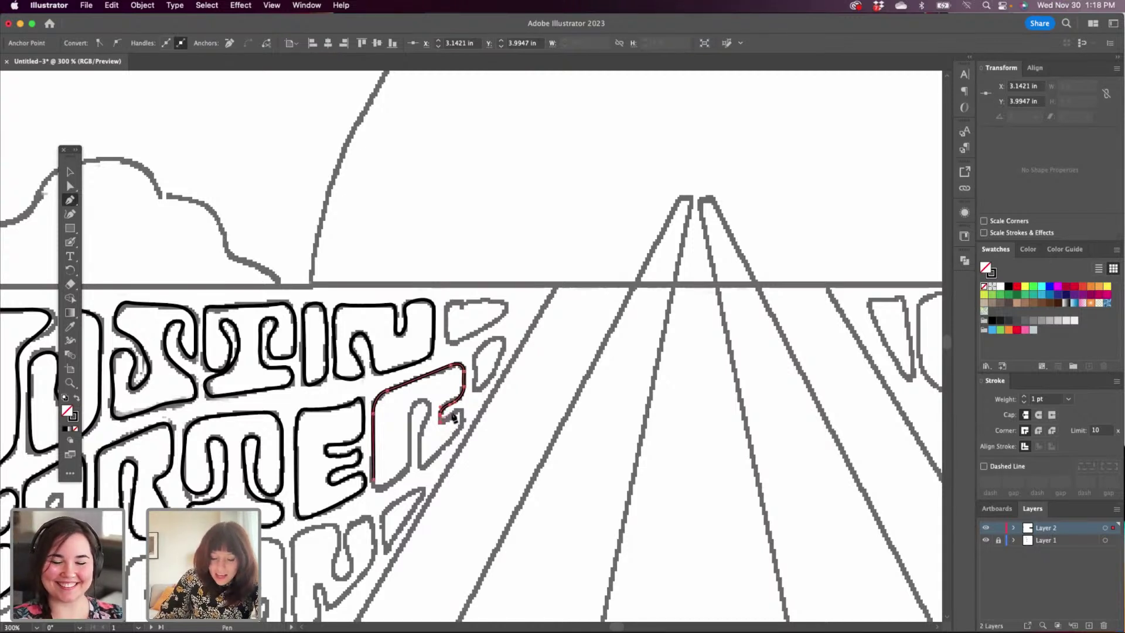
pyautogui.click(461, 417)
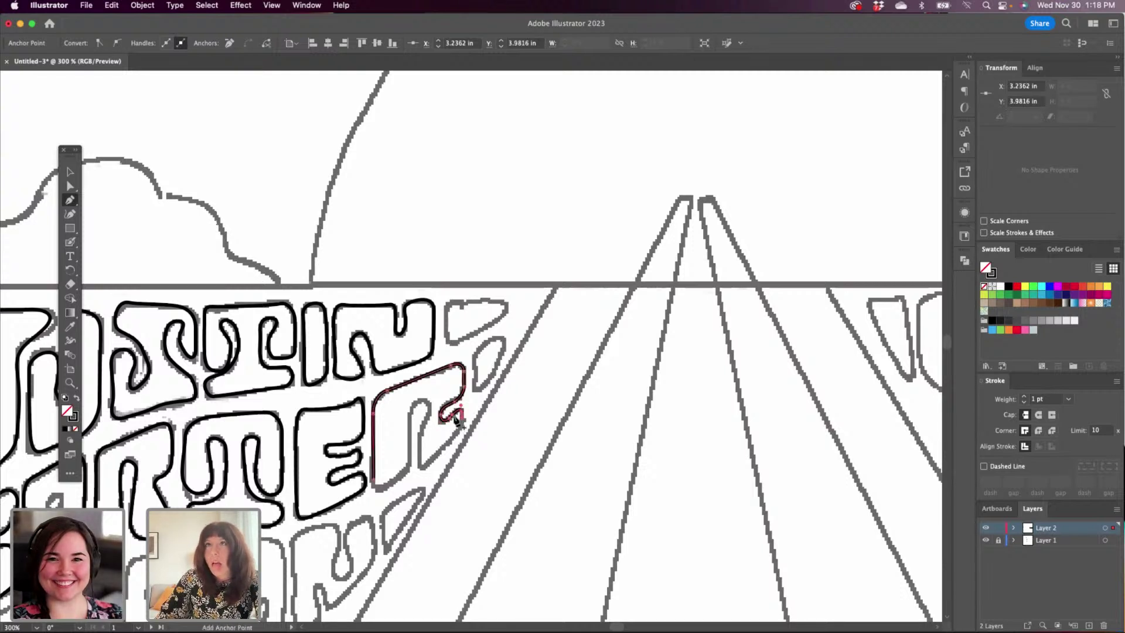
pyautogui.click(461, 428)
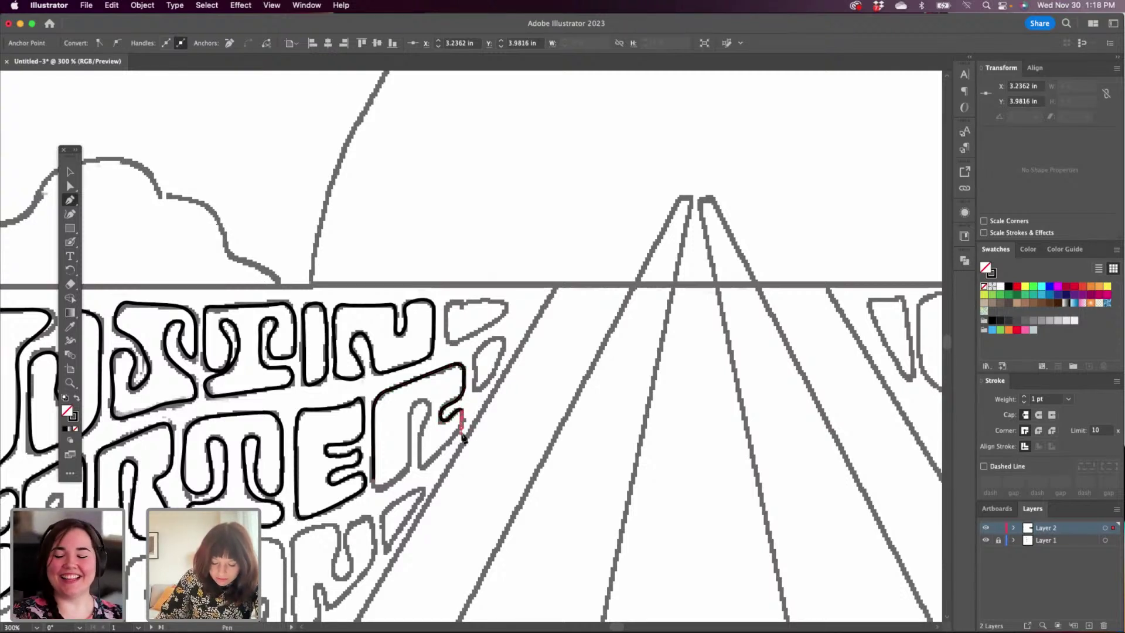
pyautogui.click(461, 446)
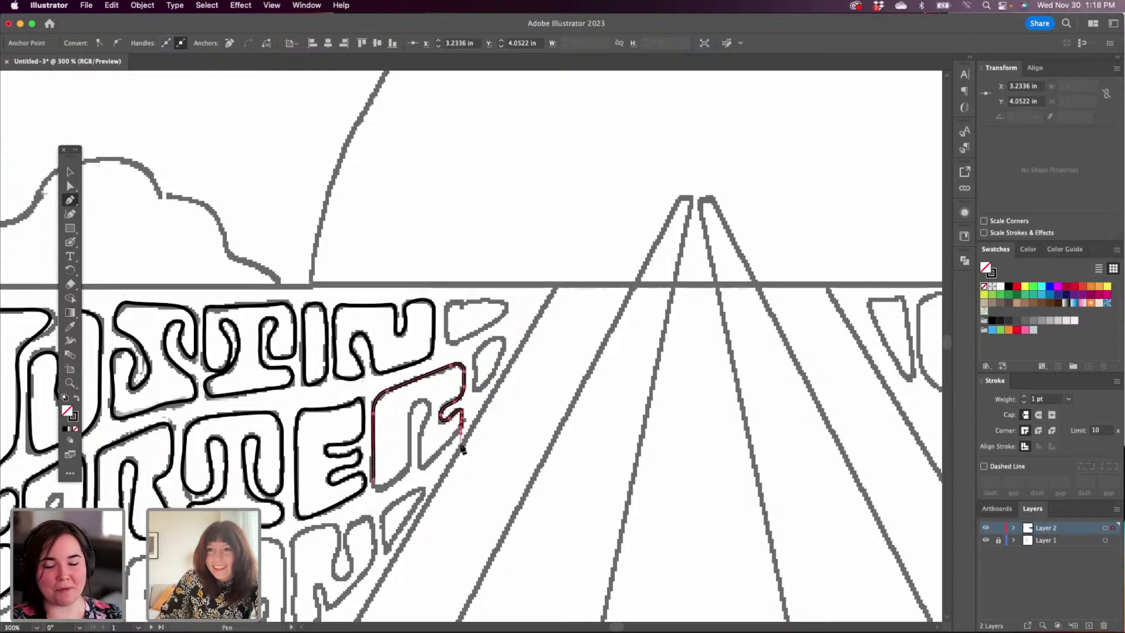
pyautogui.click(427, 465)
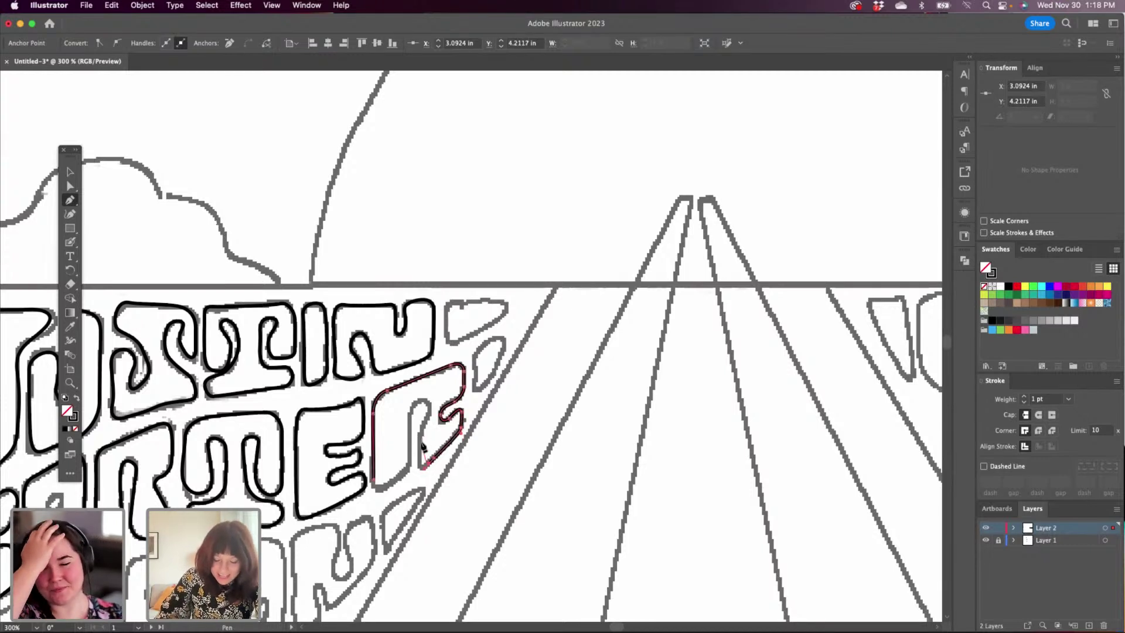
pyautogui.press('Escape')
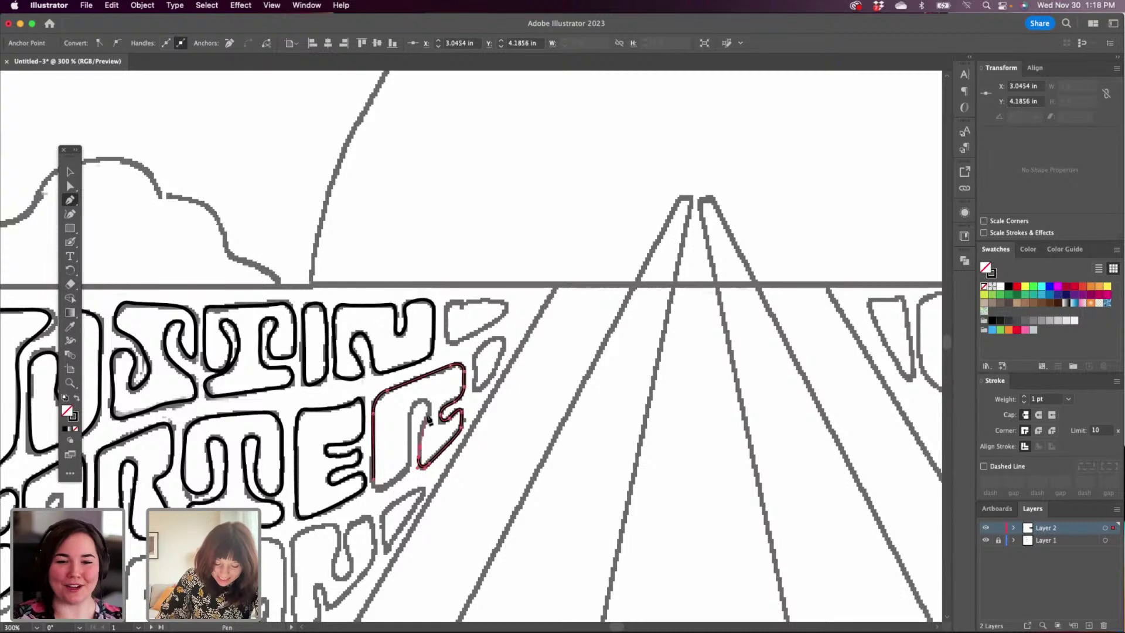
# Trace the R's inner notch, the right side of its stem and the slanted stem base, closing the outline at the lower-left corner.
pyautogui.click(427, 418)
pyautogui.click(422, 402)
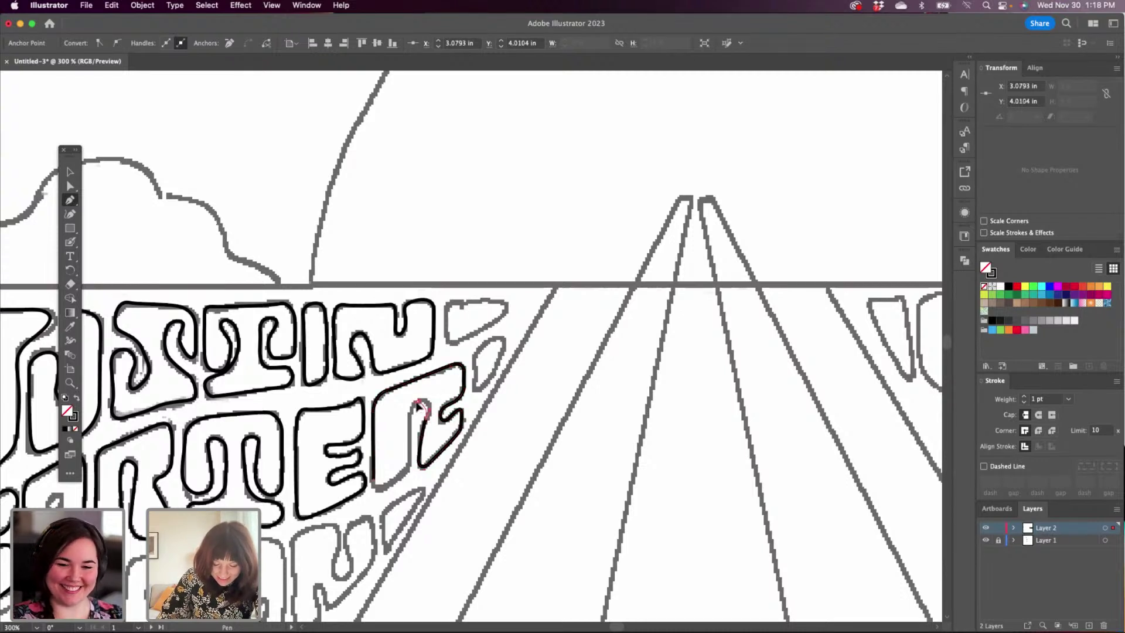
pyautogui.click(410, 469)
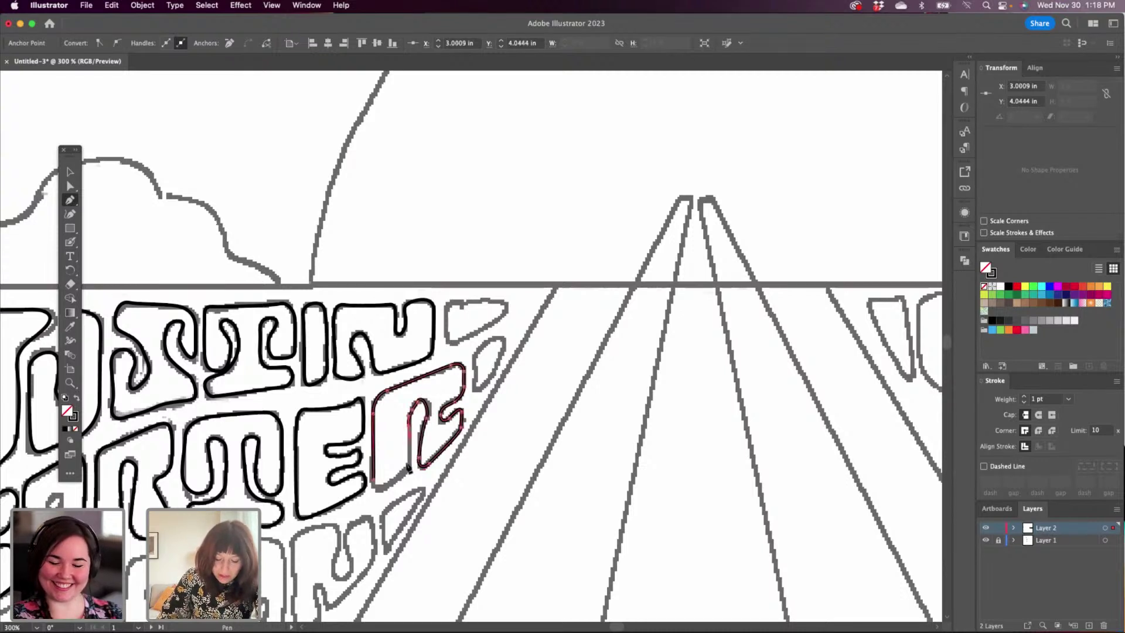
pyautogui.click(406, 479)
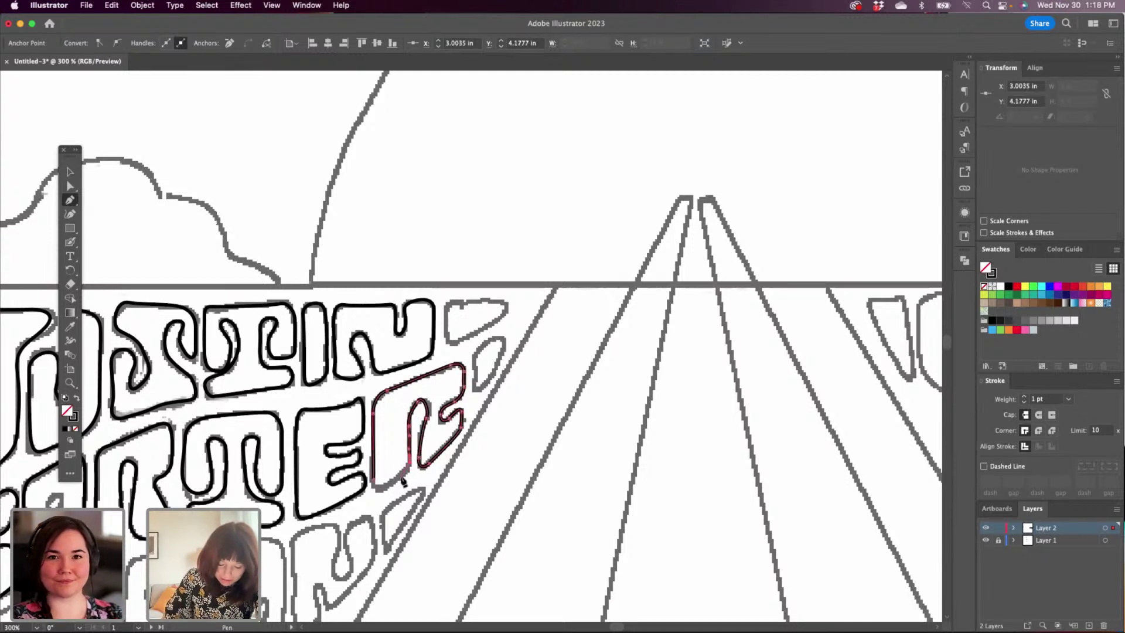
pyautogui.click(393, 486)
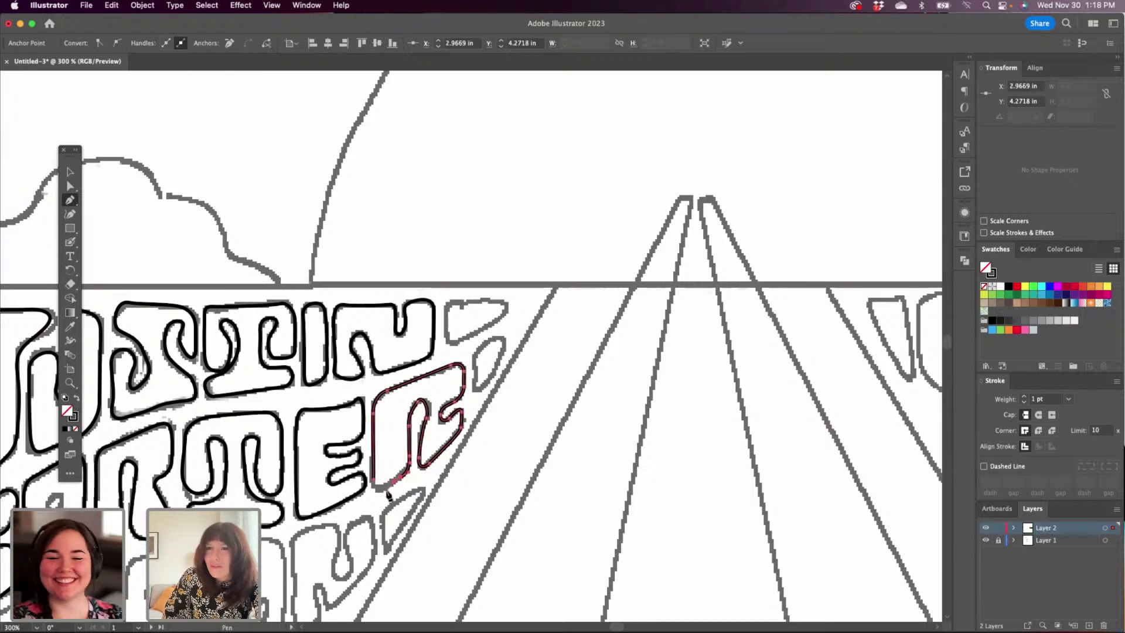
pyautogui.click(373, 478)
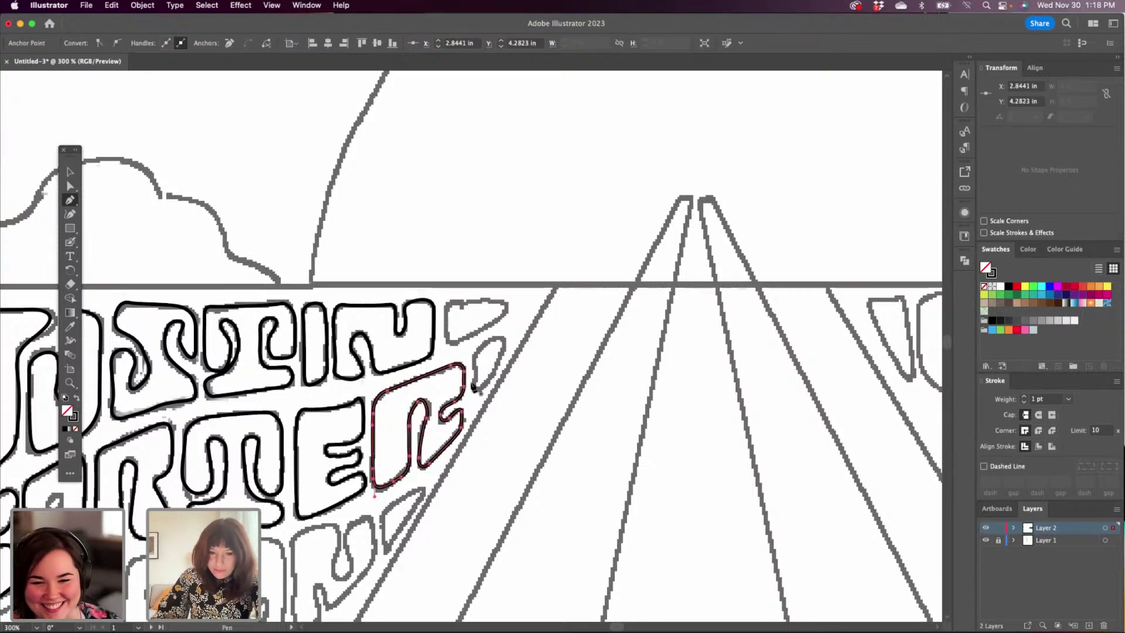
# Start the outline of the E that begins the third row, tracing its left side, slanted top edge and the top arm's end.
pyautogui.moveTo(473, 435); pyautogui.dragTo(734, 140)
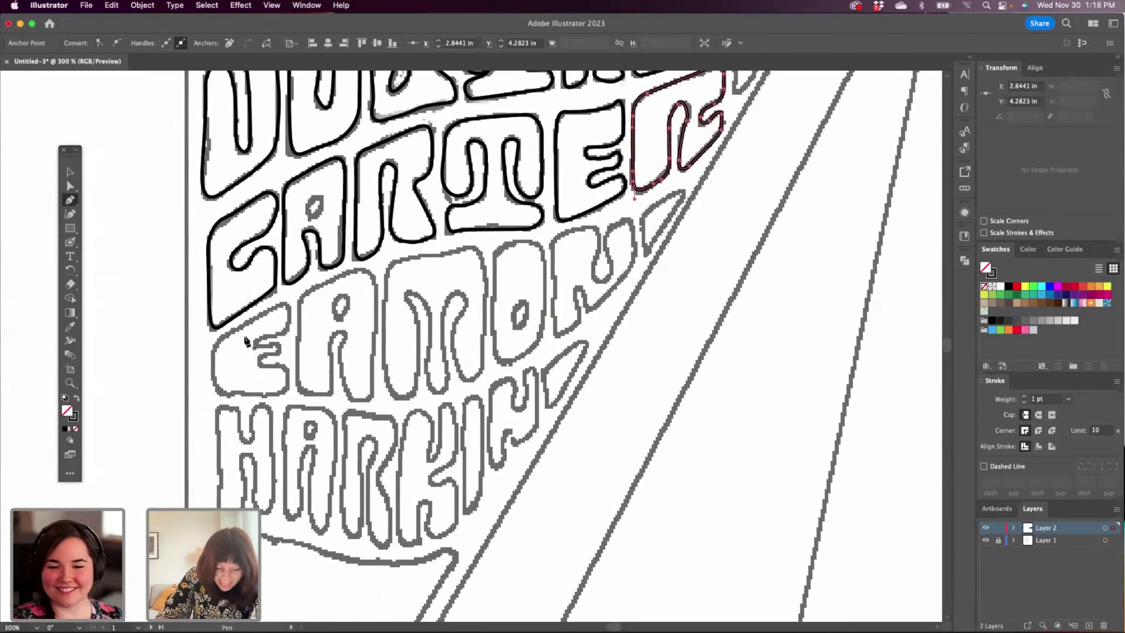
pyautogui.click(213, 393)
pyautogui.click(212, 342)
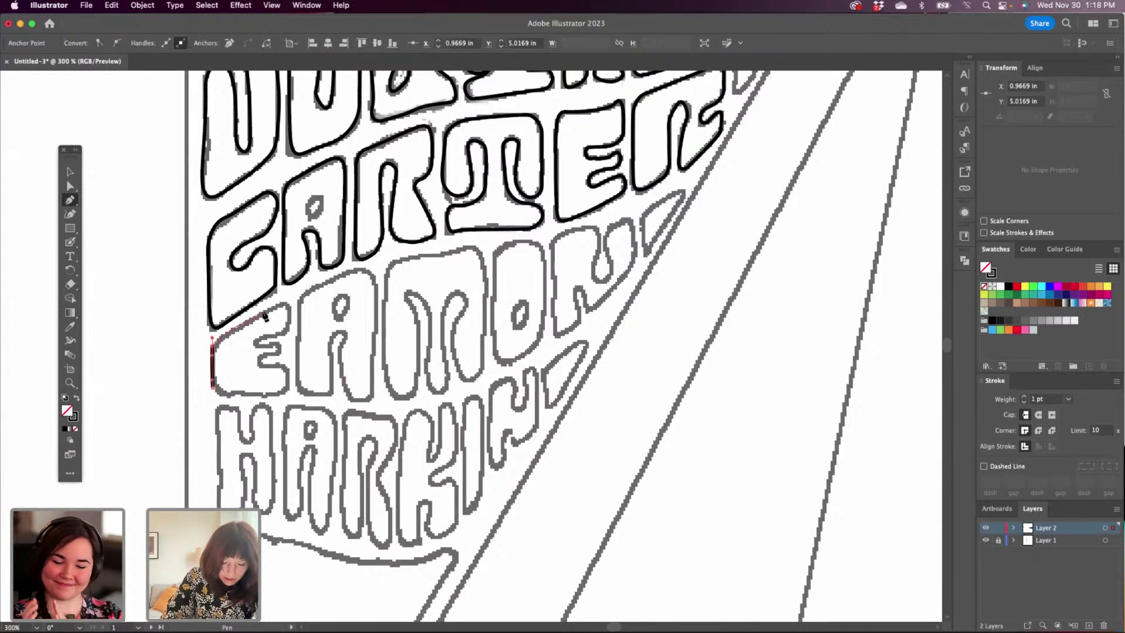
pyautogui.click(283, 302)
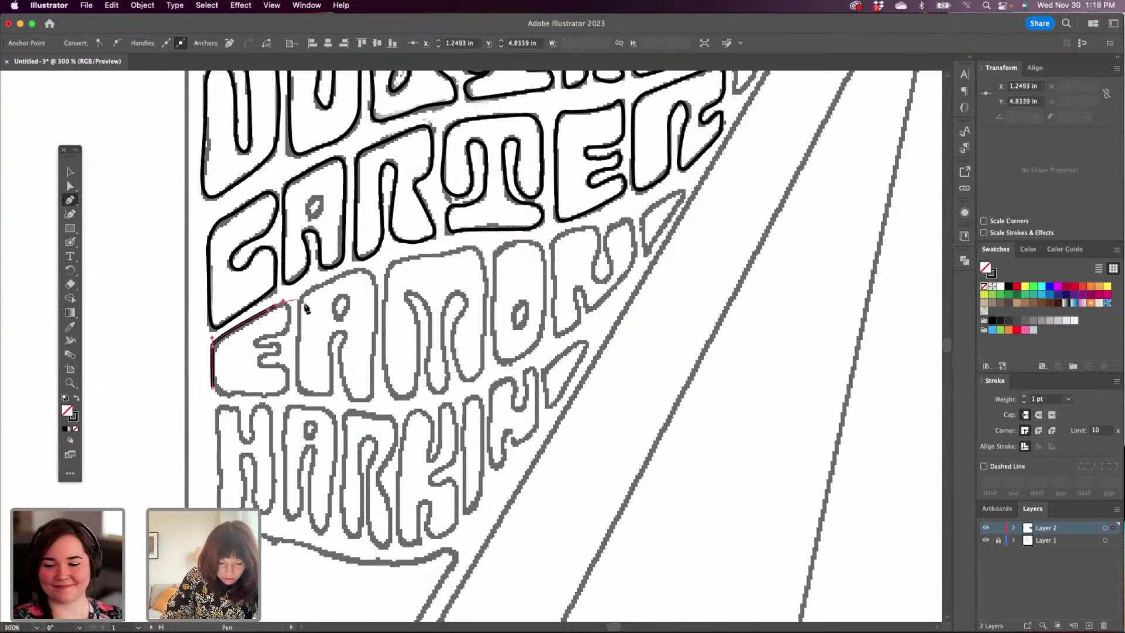
pyautogui.click(290, 307)
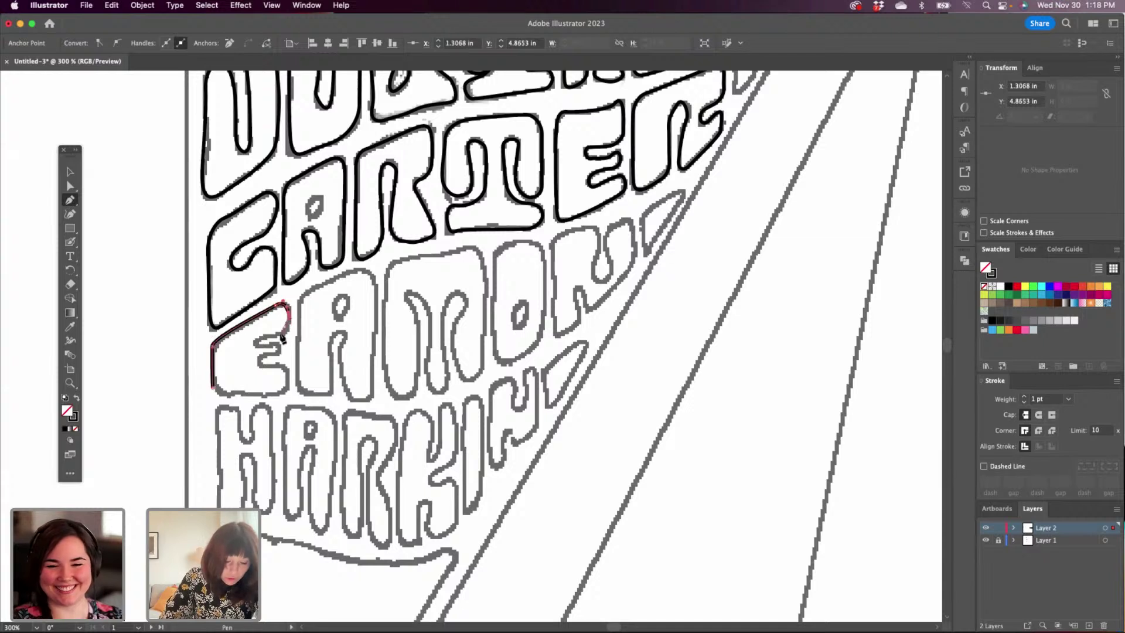
# Trace the E's notches, middle arm and bottom arm, and close the outline at its lower-left corner.
pyautogui.click(282, 332)
pyautogui.click(259, 343)
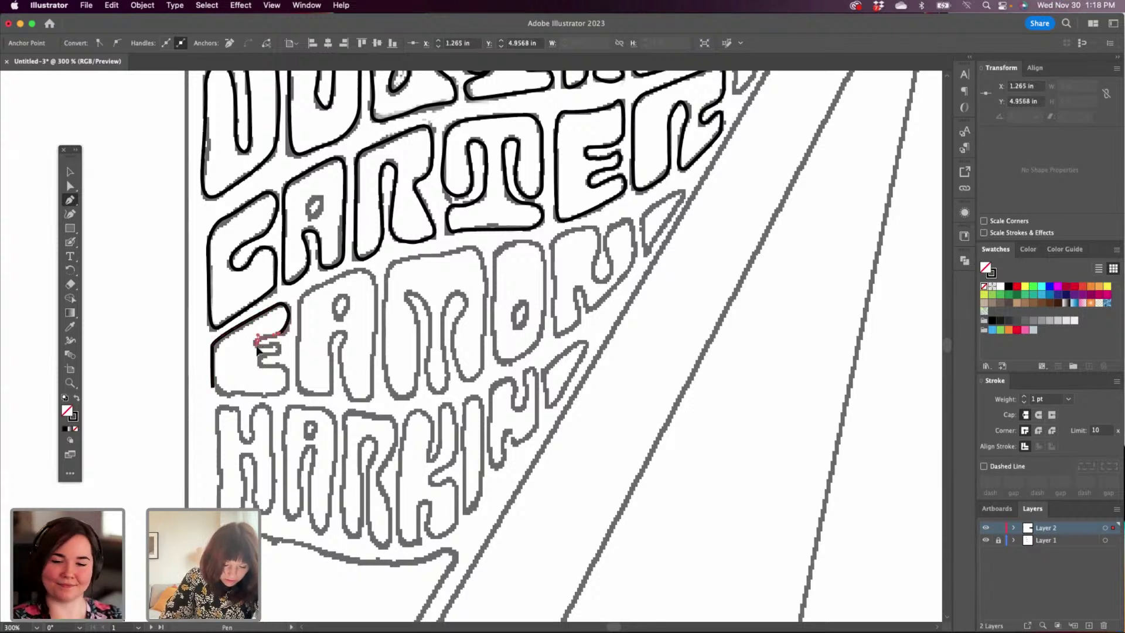
pyautogui.click(275, 345)
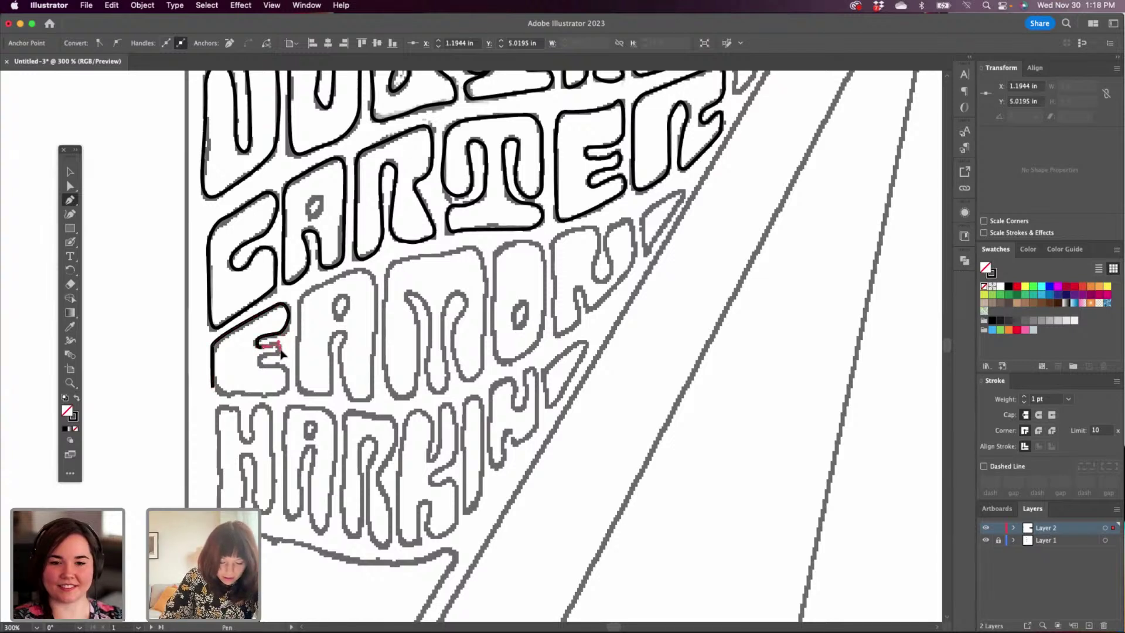
pyautogui.click(280, 347)
pyautogui.moveTo(260, 366); pyautogui.dragTo(282, 366)
pyautogui.click(282, 368)
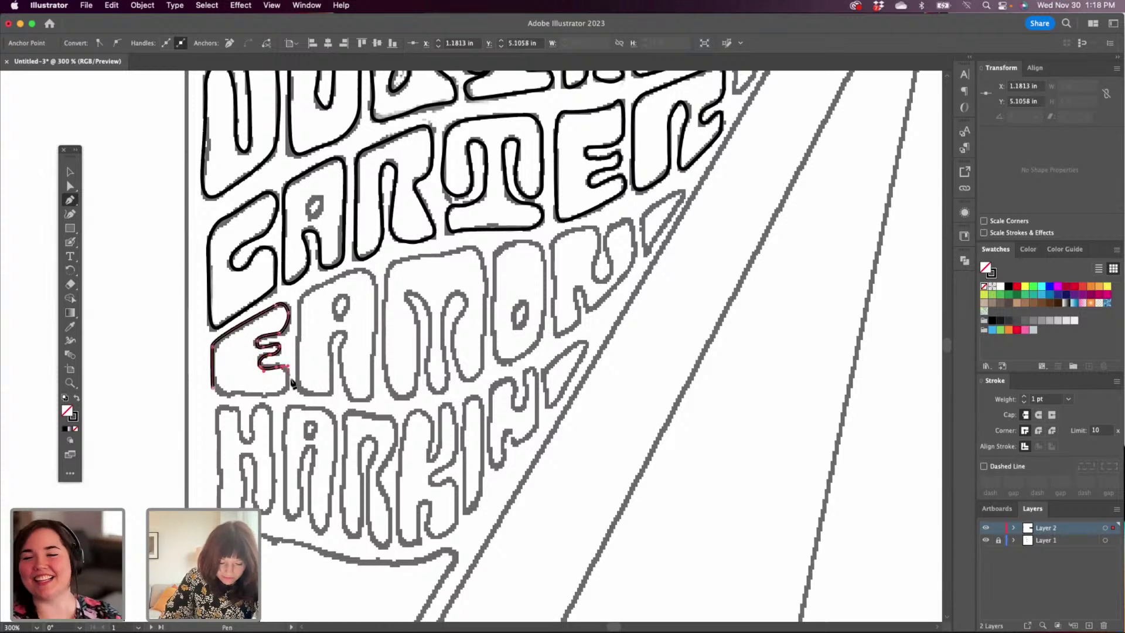
pyautogui.click(283, 390)
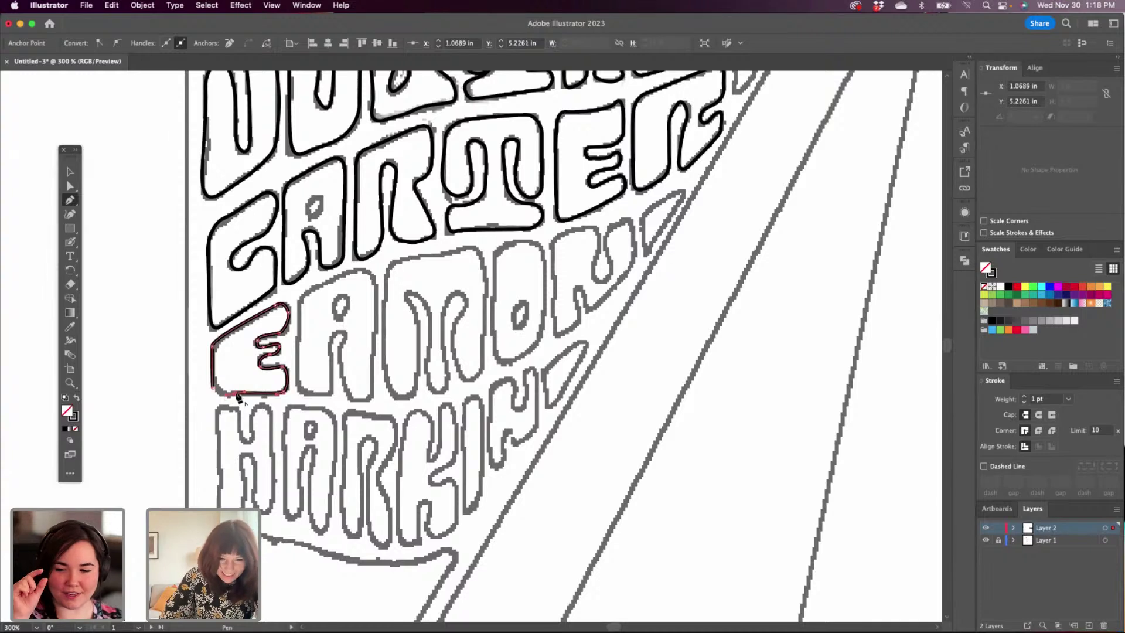
pyautogui.click(216, 389)
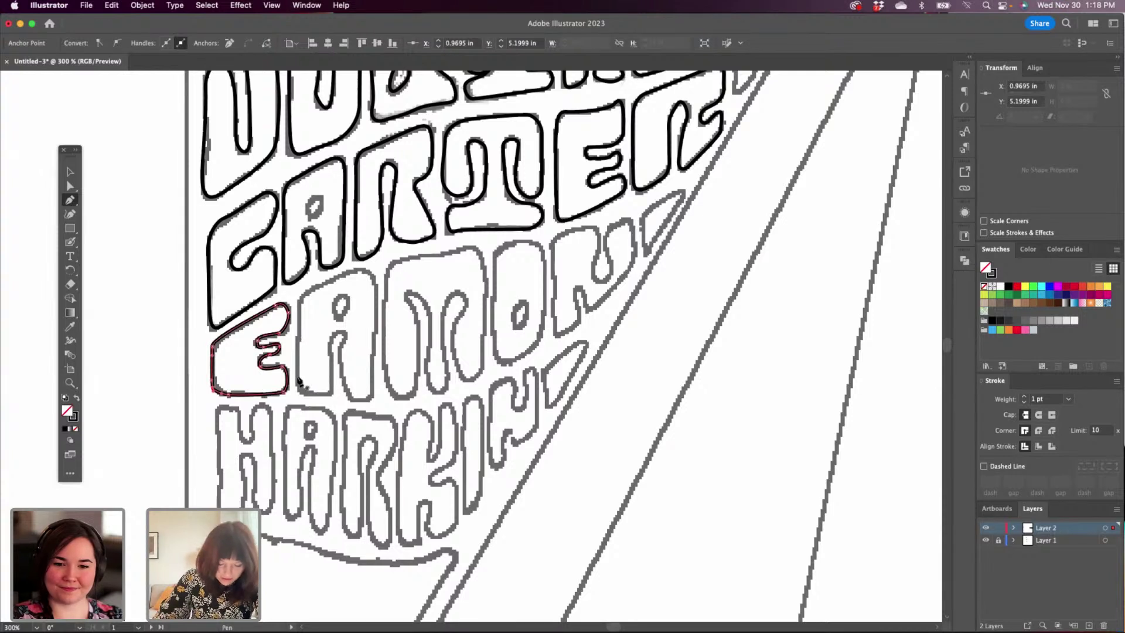
# Start the outline of the third row's A, tracing its left side, arched top, right side and the right leg's rounded bottom.
pyautogui.click(297, 389)
pyautogui.click(298, 319)
pyautogui.moveTo(300, 311); pyautogui.dragTo(378, 307)
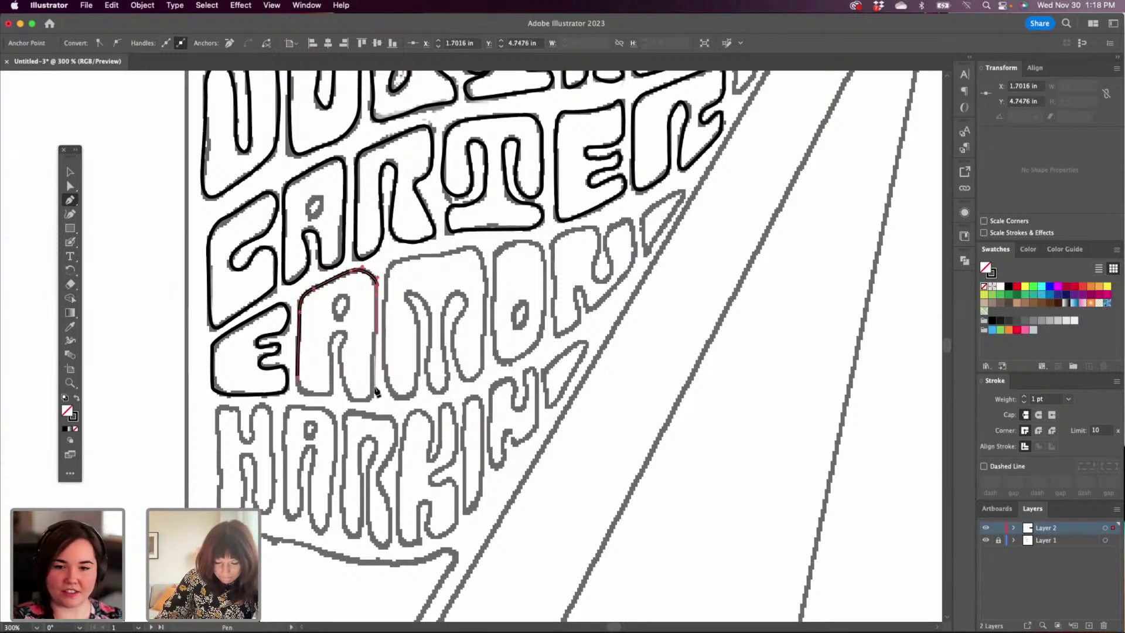
pyautogui.press('alt')
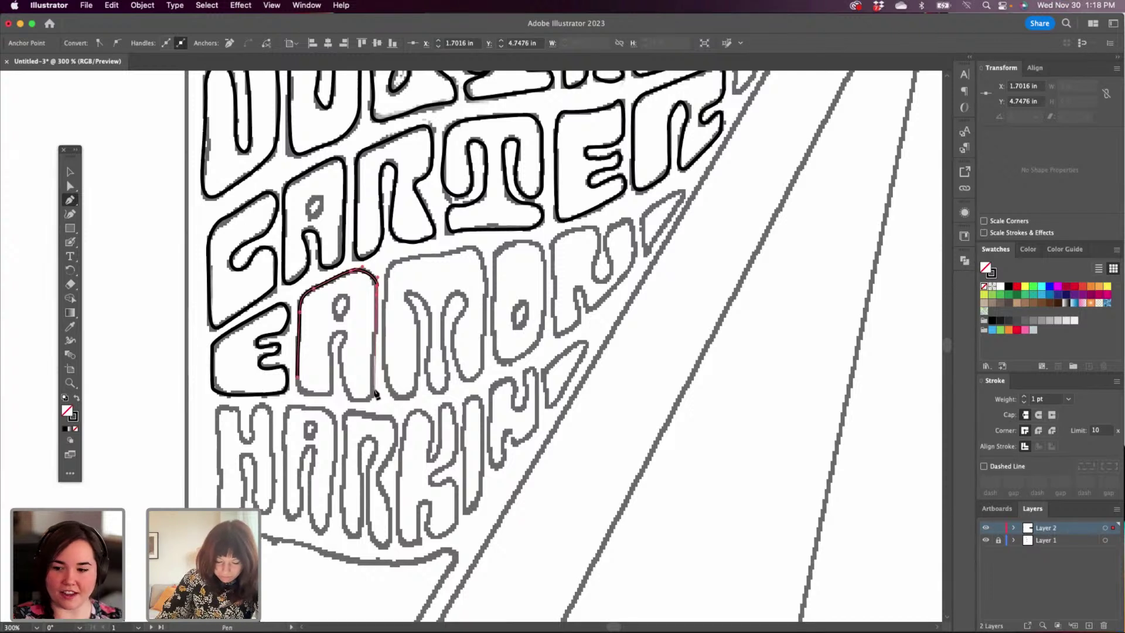
pyautogui.moveTo(375, 383); pyautogui.dragTo(359, 401)
pyautogui.click(355, 405)
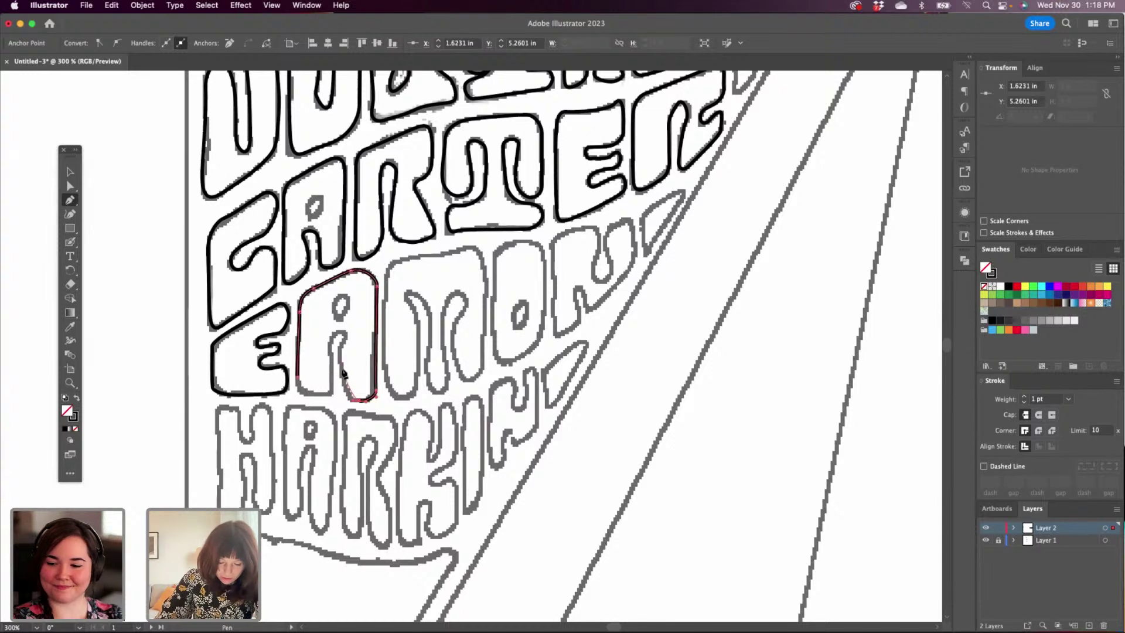
# Trace the gap between the A's legs and the left leg's bottom, and close the outline on the left side.
pyautogui.click(343, 347)
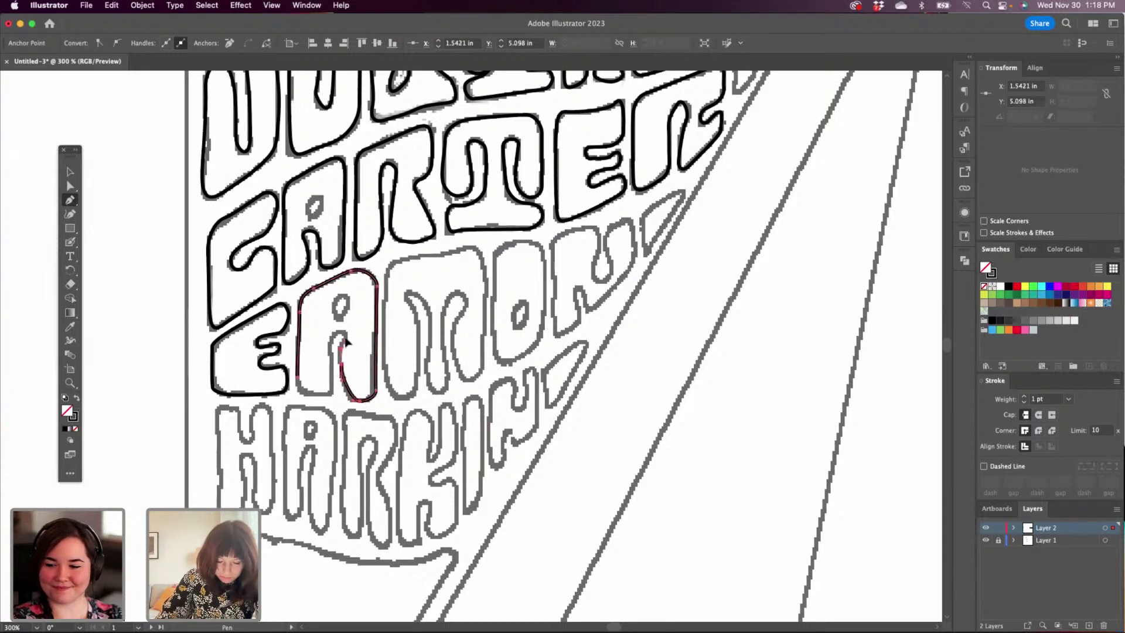
pyautogui.moveTo(345, 337); pyautogui.dragTo(332, 340)
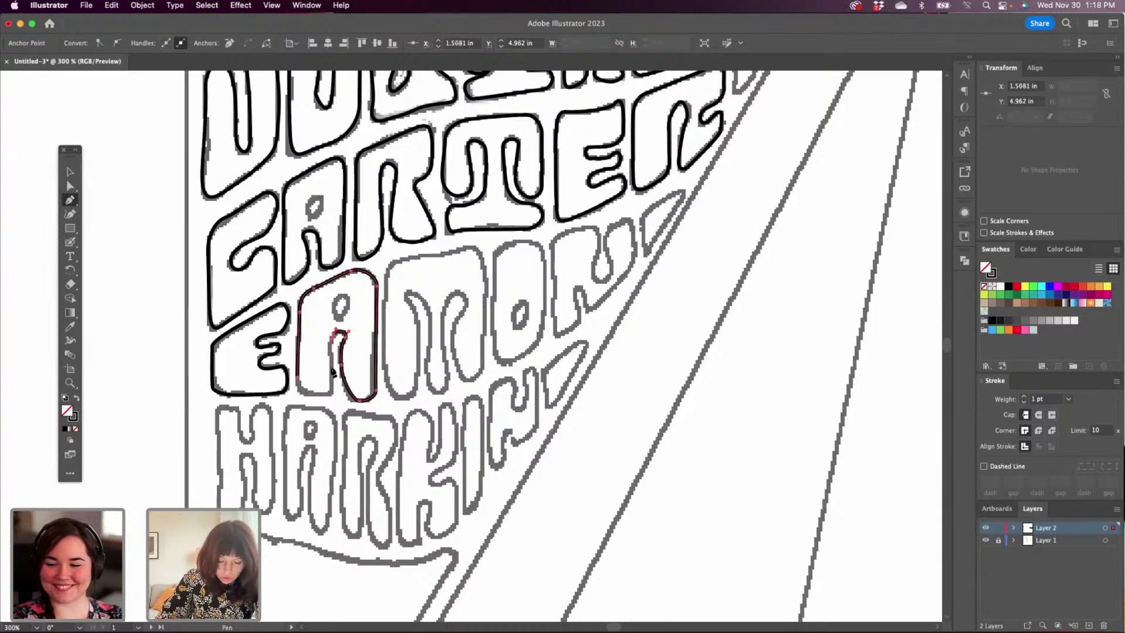
pyautogui.click(332, 384)
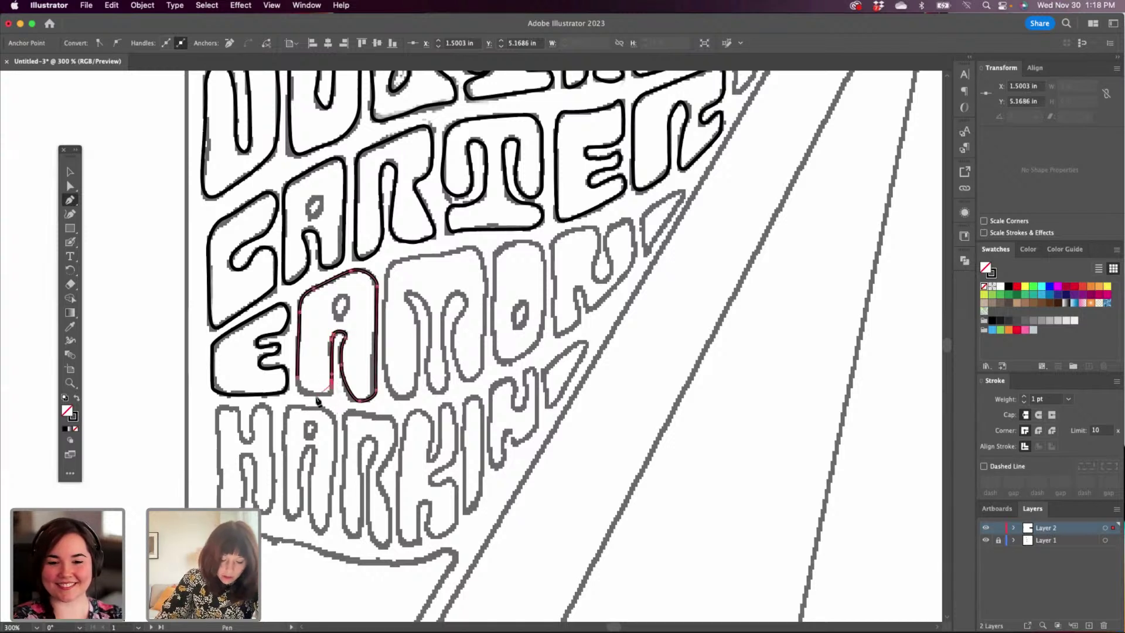
pyautogui.click(324, 393)
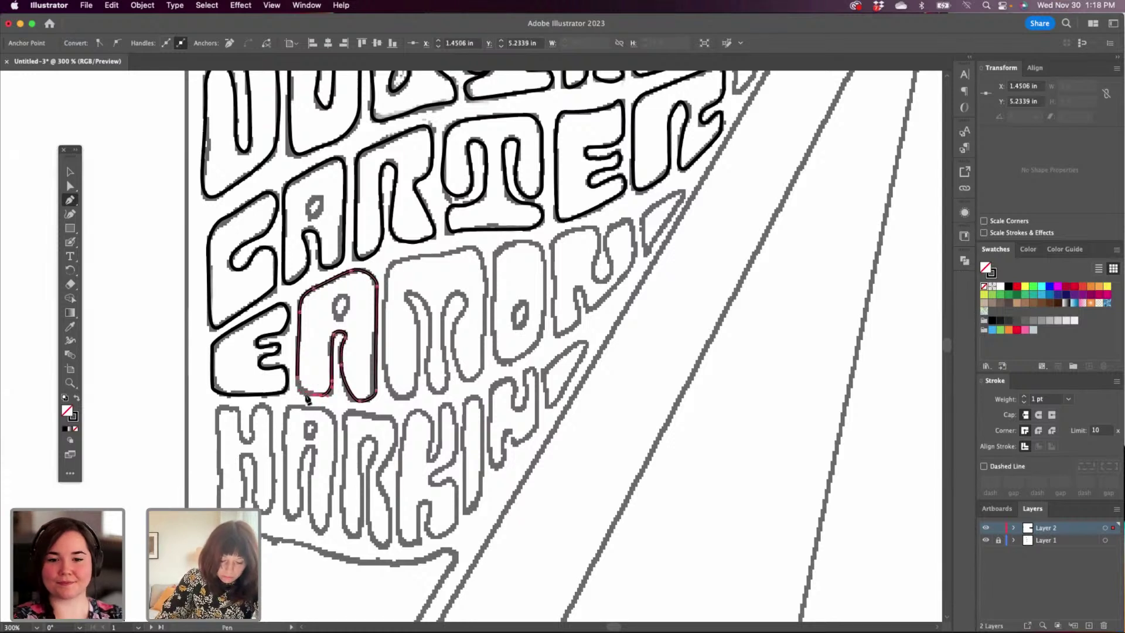
pyautogui.moveTo(298, 377); pyautogui.dragTo(297, 362)
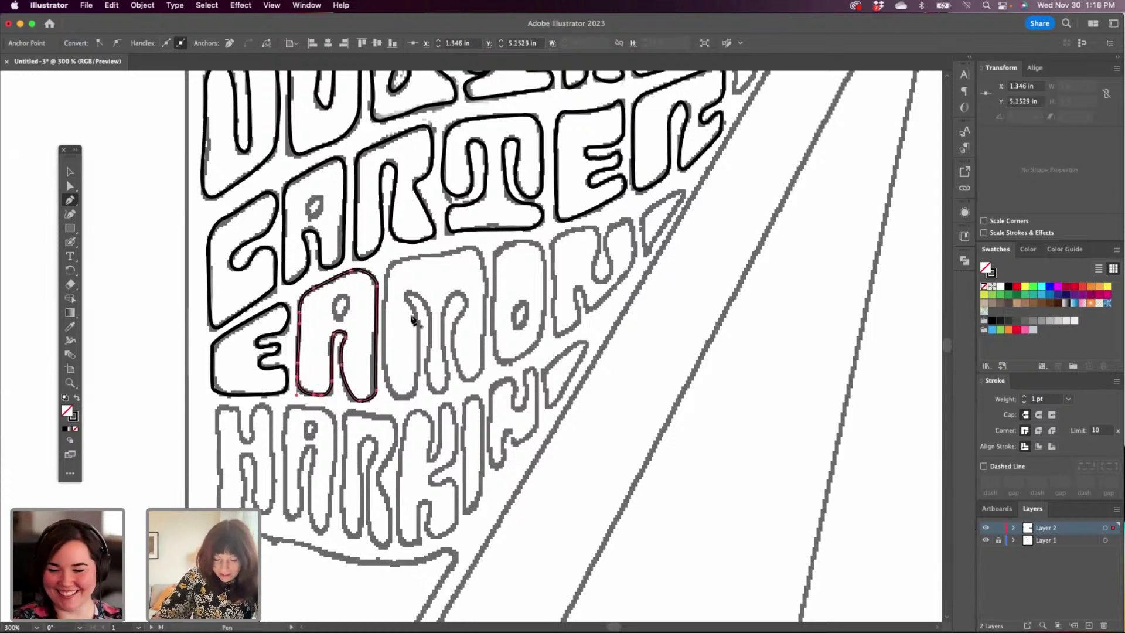
# Trace the A's small oval counter as a closed path, undoing and redrawing its closing curve.
pyautogui.click(338, 321)
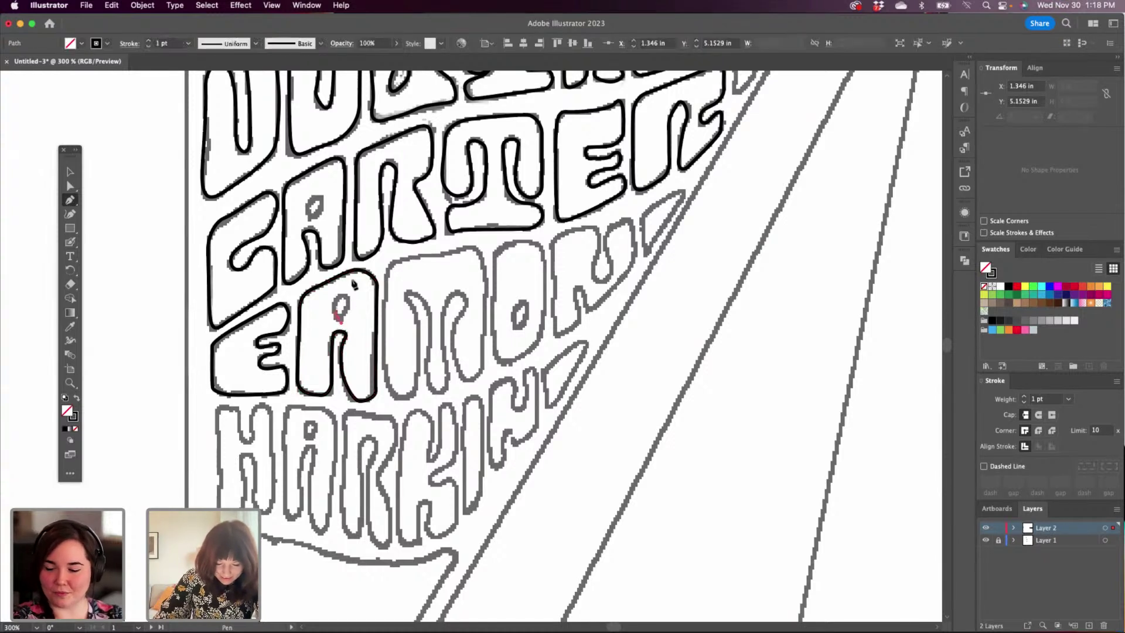
pyautogui.moveTo(349, 293); pyautogui.dragTo(331, 326)
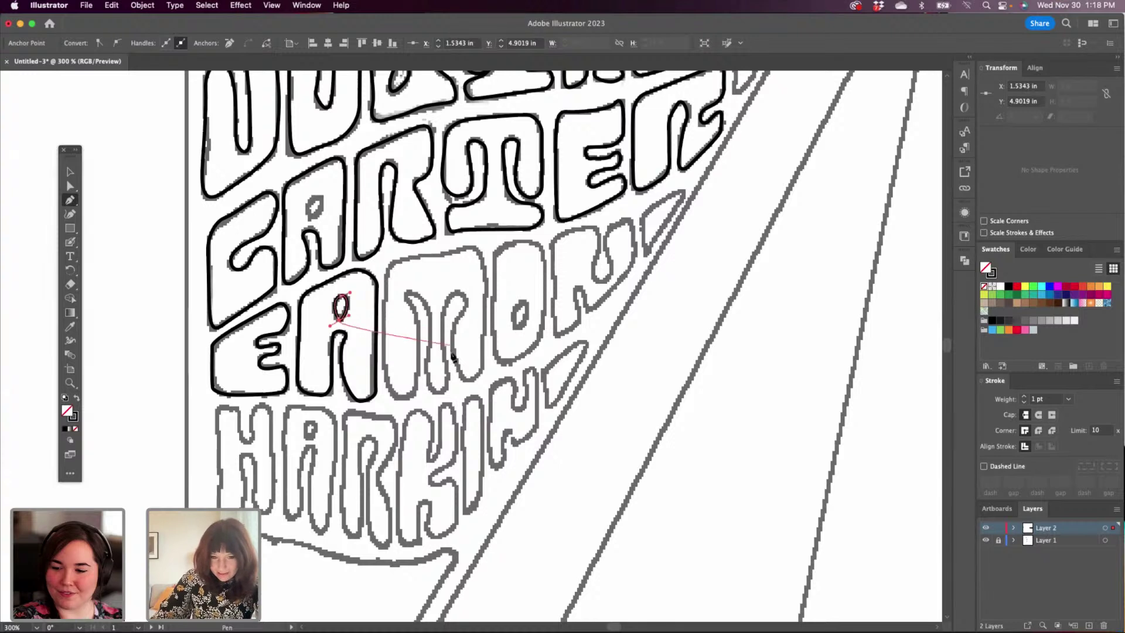
pyautogui.press('super+z')
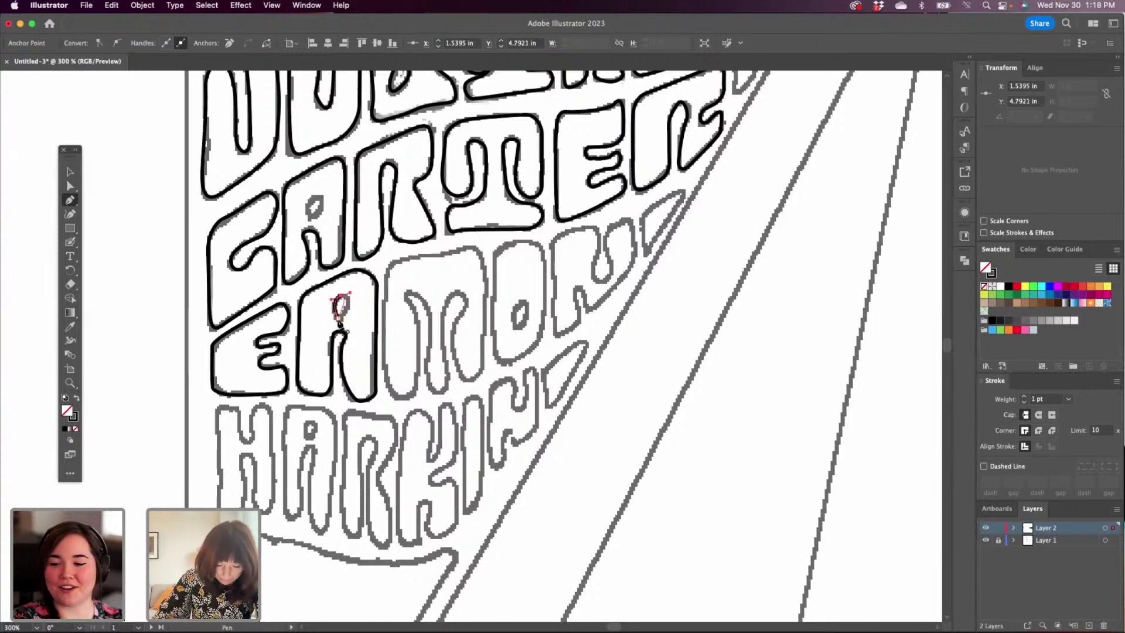
pyautogui.moveTo(338, 319); pyautogui.dragTo(335, 323)
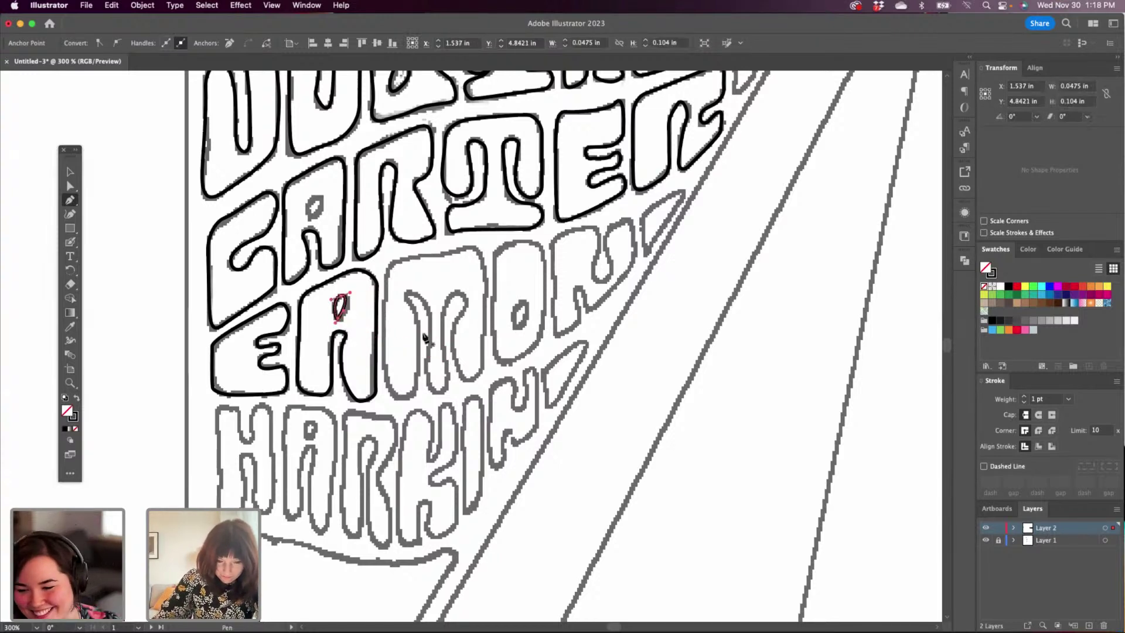
# Start the third row's M outline, tracing its left side, slanted top, right side, right leg and the top of the right notch.
pyautogui.press('space')
pyautogui.moveTo(449, 346); pyautogui.dragTo(349, 366)
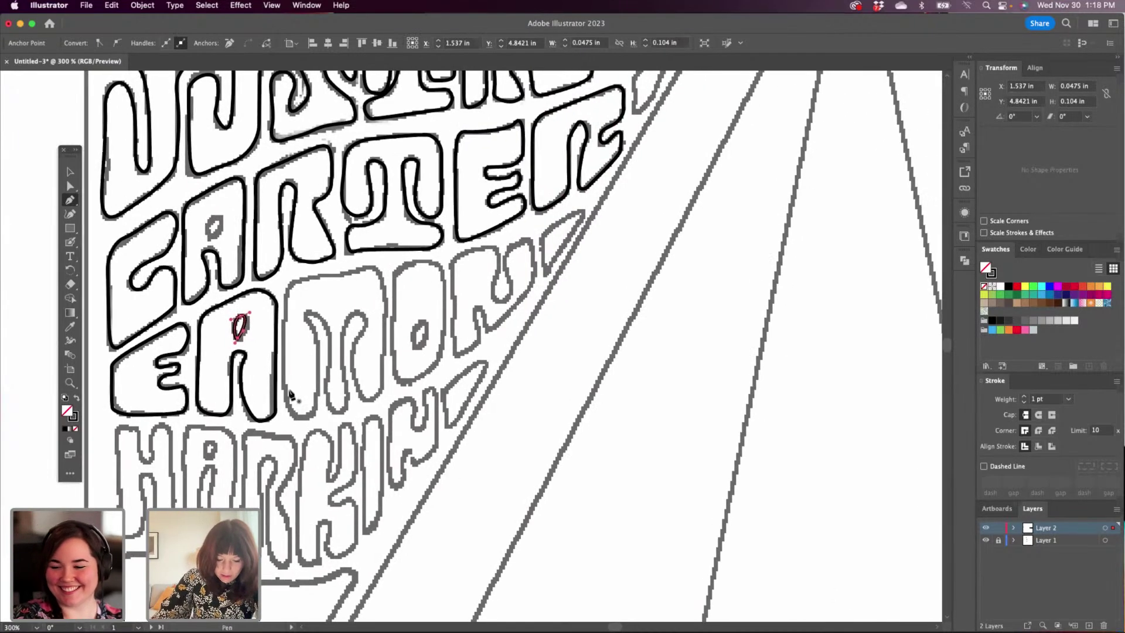
pyautogui.click(283, 412)
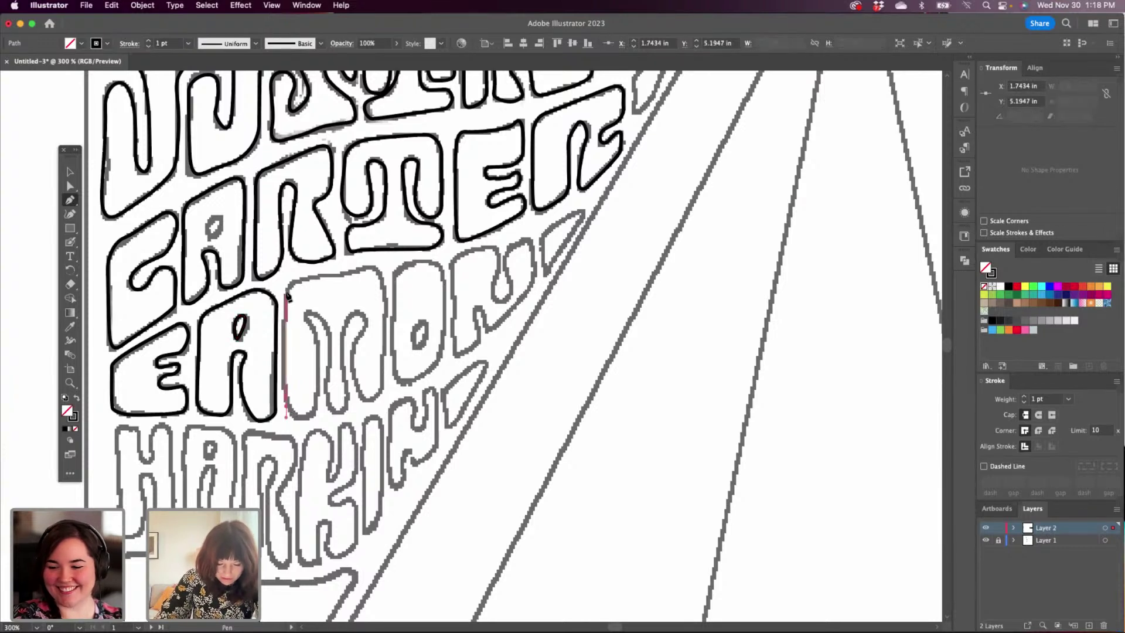
pyautogui.moveTo(287, 282); pyautogui.dragTo(384, 288)
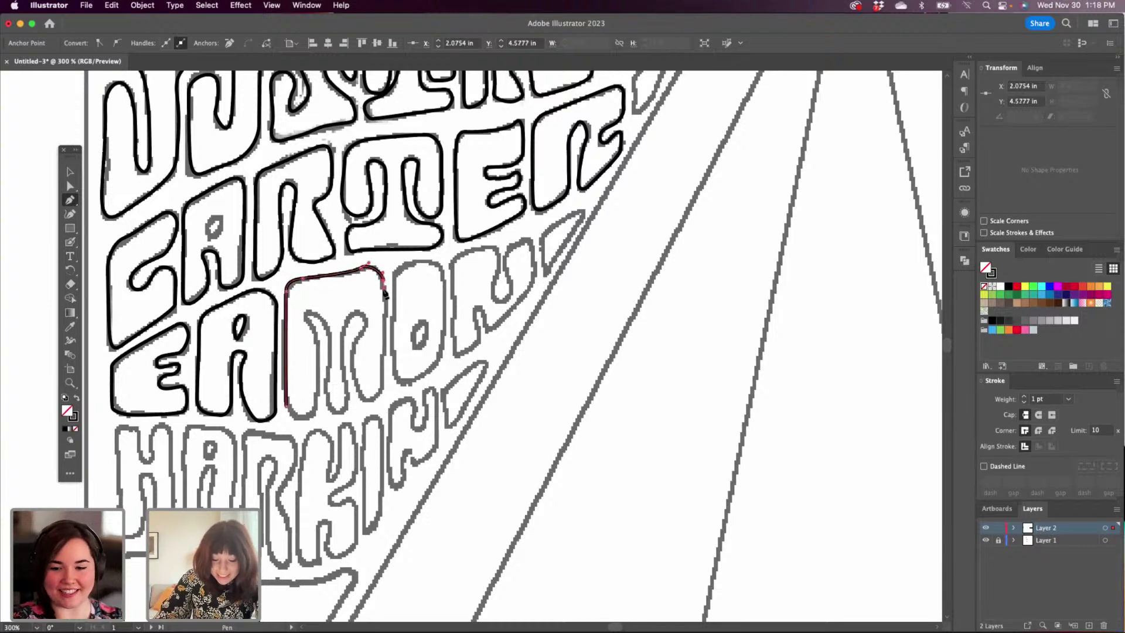
pyautogui.moveTo(385, 382); pyautogui.dragTo(339, 330)
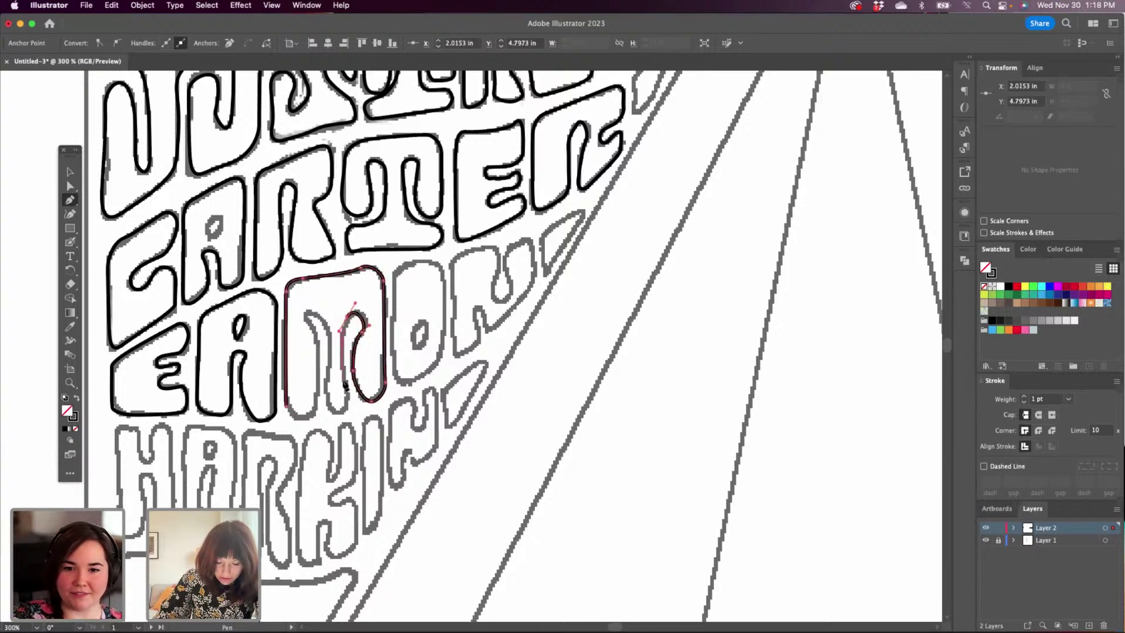
# Trace down the right side of the M's middle leg and around its rounded bottom.
pyautogui.click(348, 397)
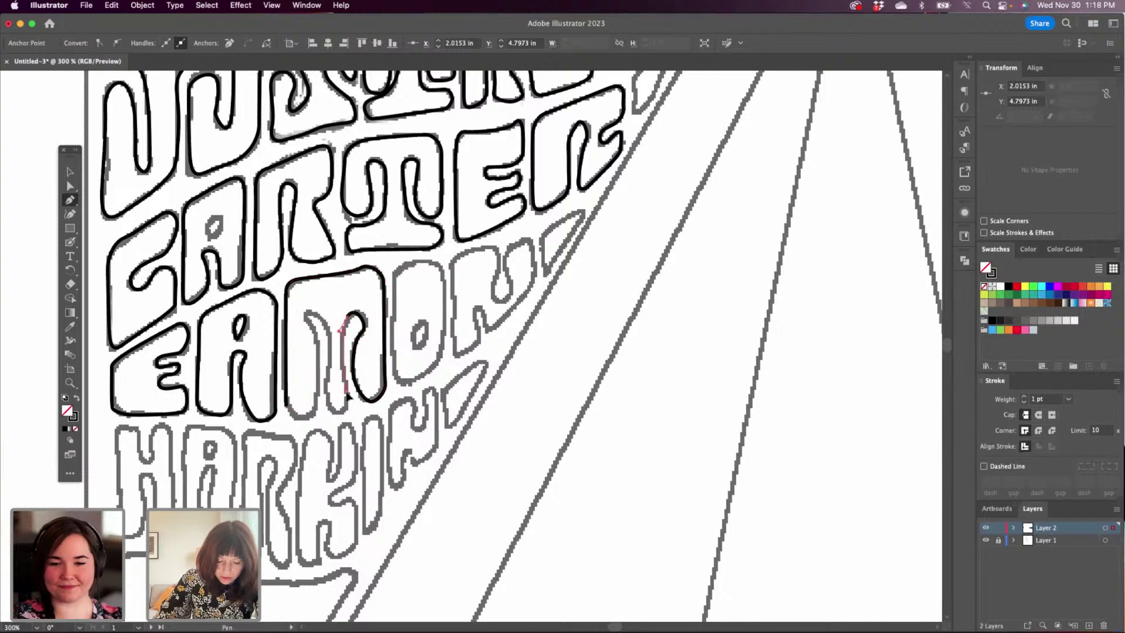
pyautogui.click(347, 403)
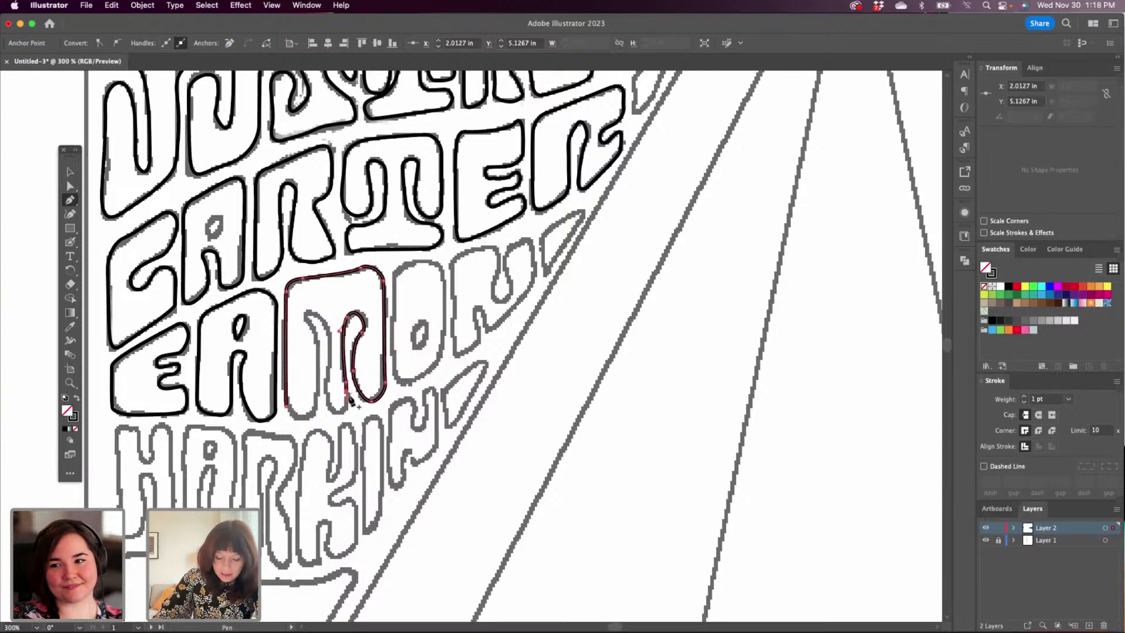
pyautogui.moveTo(339, 414); pyautogui.dragTo(334, 412)
pyautogui.press('super+z')
pyautogui.click(331, 380)
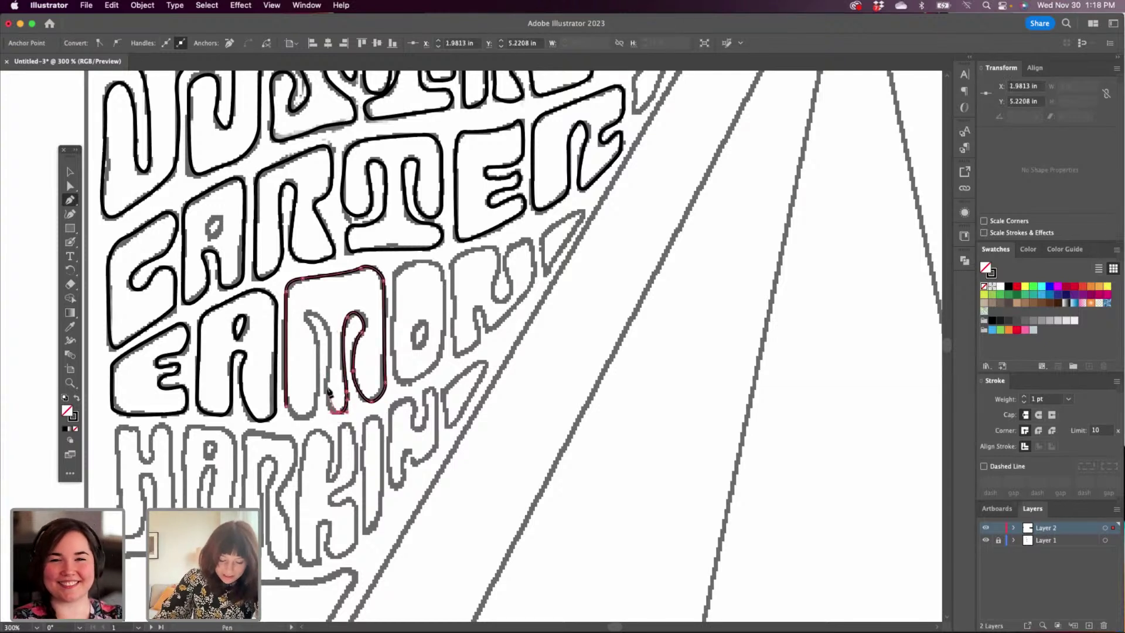
# Trace up the left side of the M's middle leg and over the rounded top of the left notch.
pyautogui.click(330, 336)
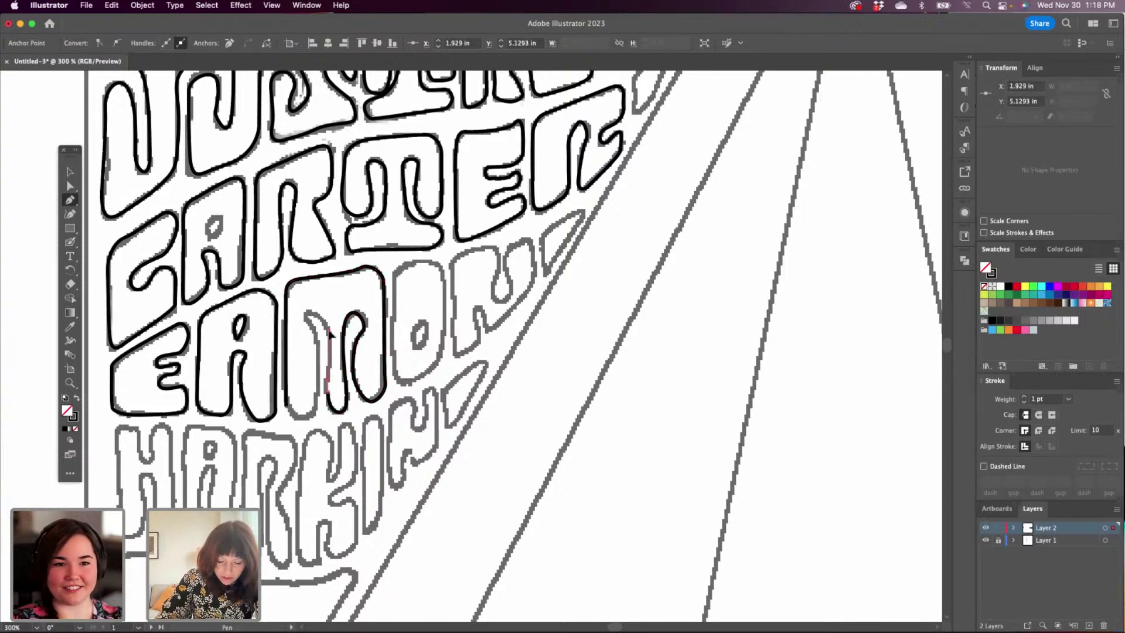
pyautogui.click(319, 311)
pyautogui.moveTo(317, 316); pyautogui.dragTo(315, 340)
pyautogui.click(316, 342)
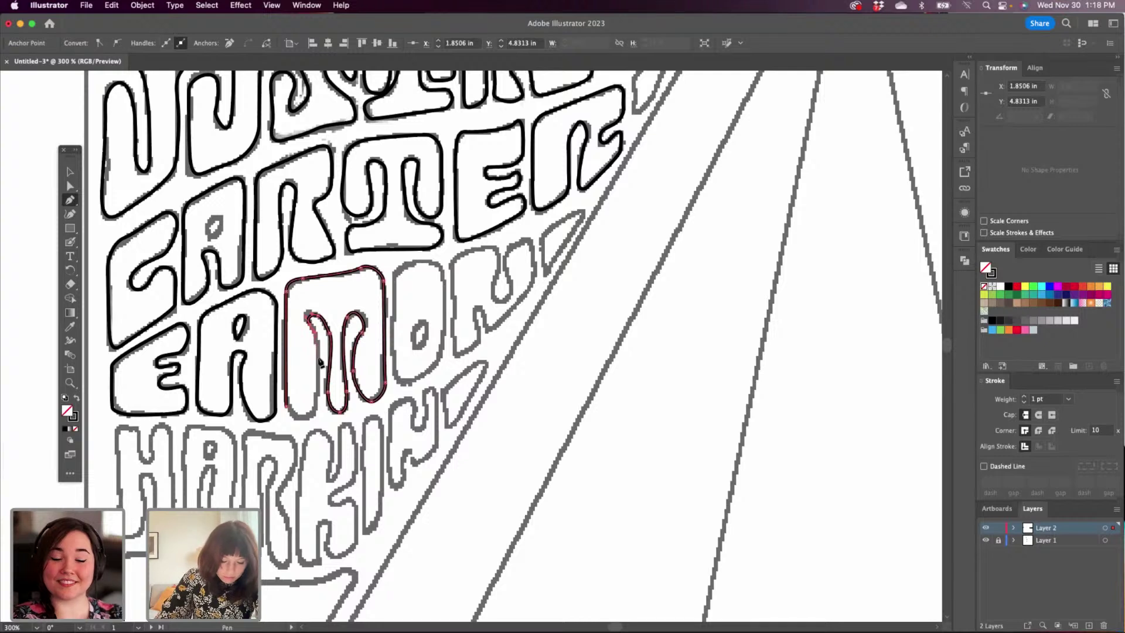
# Trace down the inner side of the M's left leg and around its rounded bottom, closing the outline.
pyautogui.moveTo(318, 355); pyautogui.dragTo(318, 365)
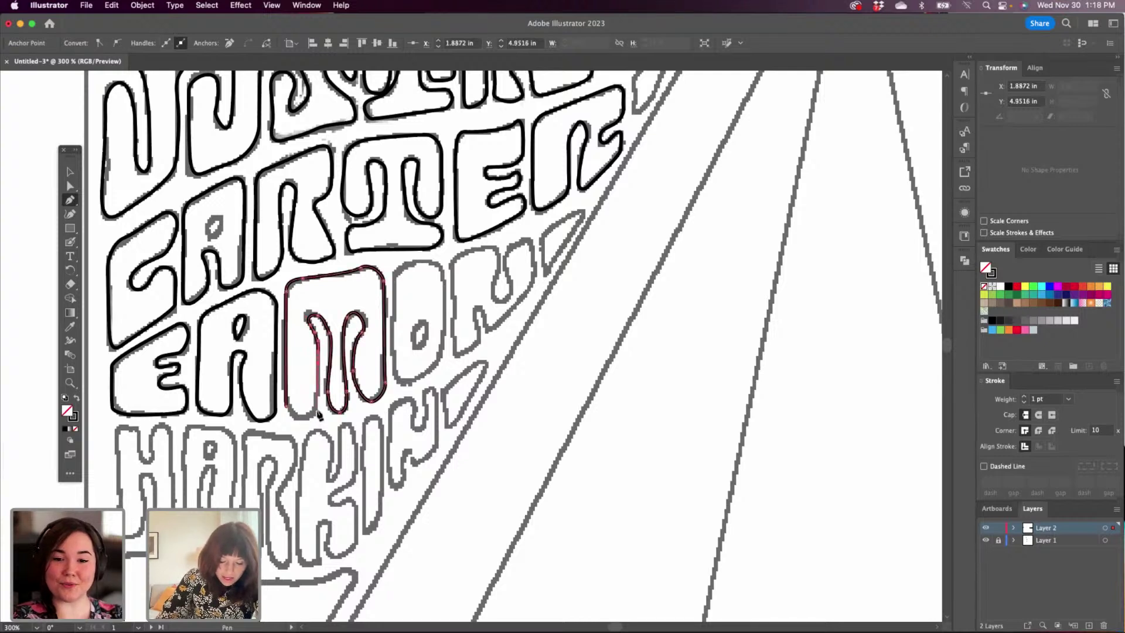
pyautogui.click(318, 416)
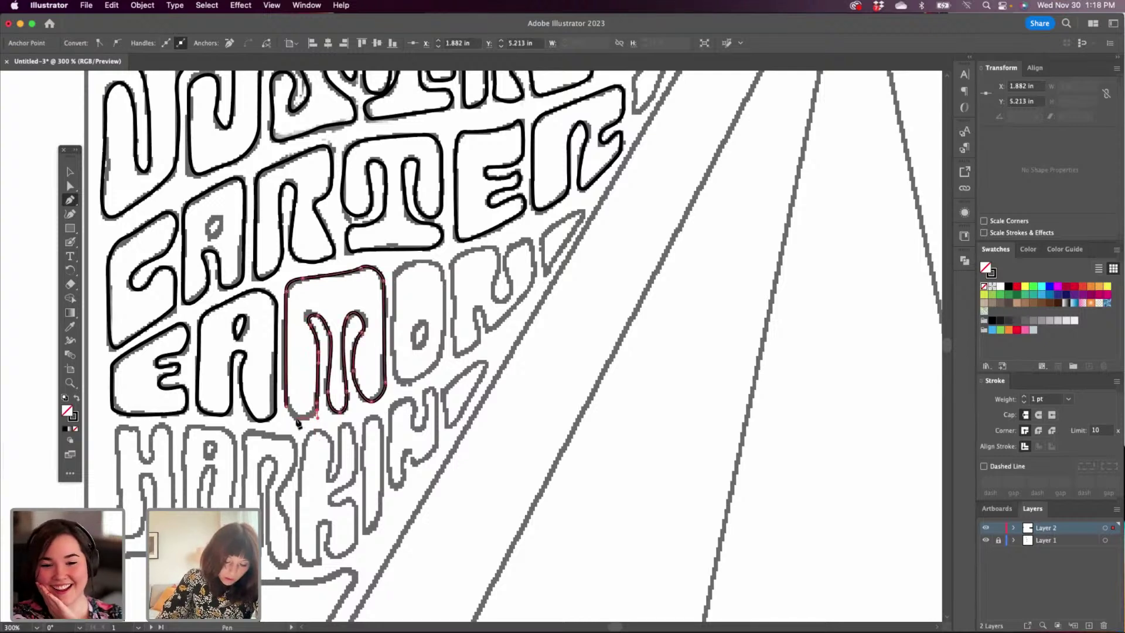
pyautogui.click(299, 422)
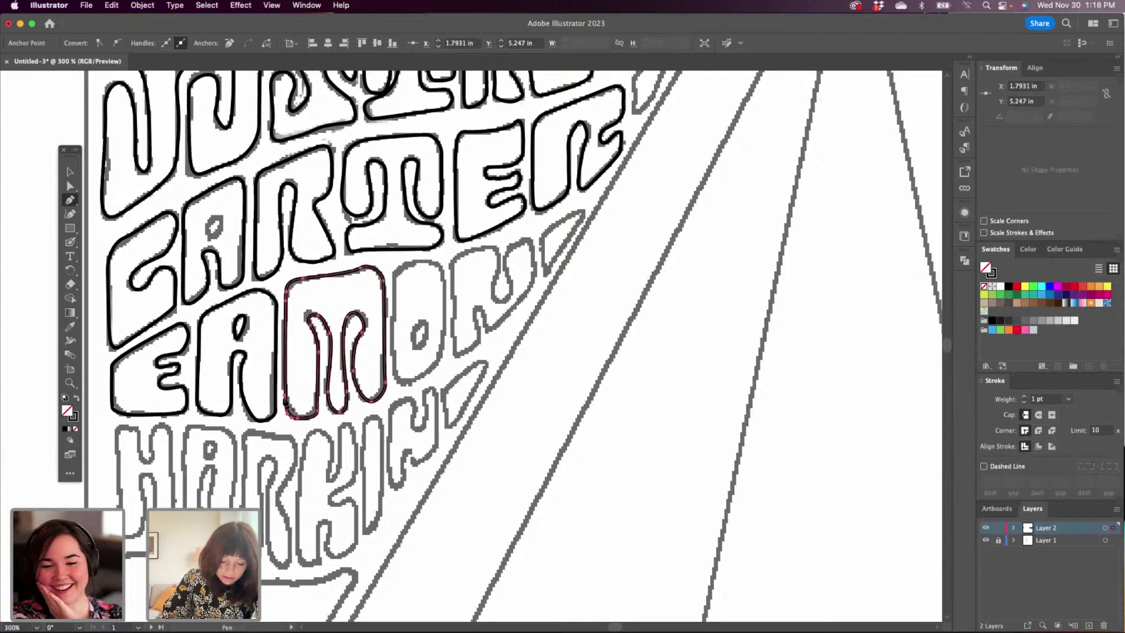
pyautogui.click(290, 410)
# Trace the third row's O as a closed rounded outline and add its small oval counter as a separate closed path.
pyautogui.moveTo(453, 346); pyautogui.dragTo(435, 375)
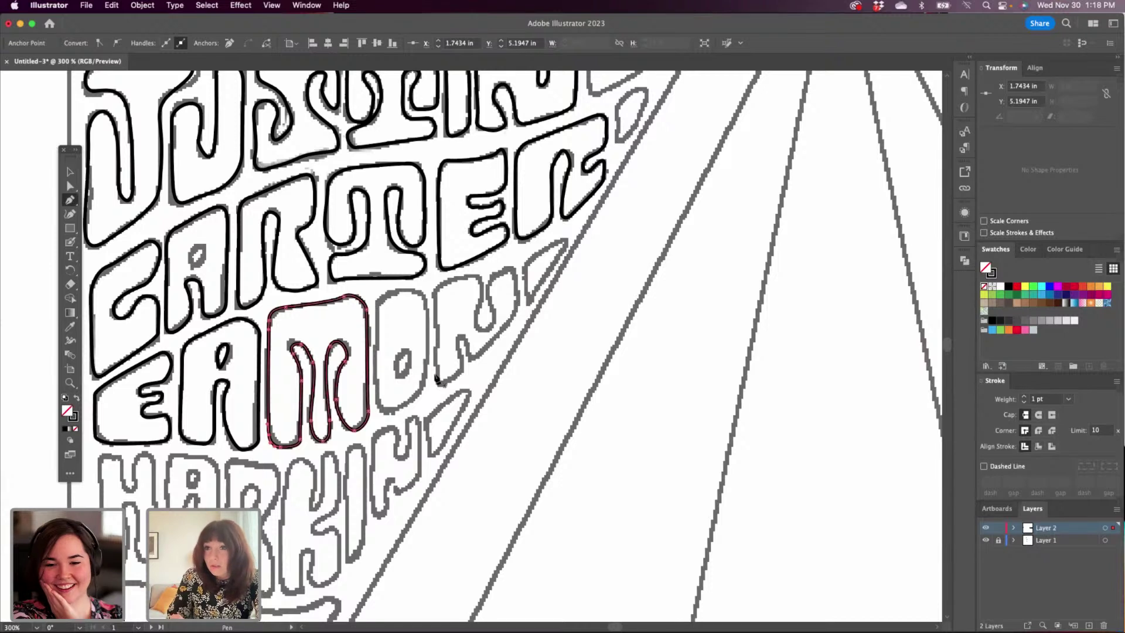
pyautogui.click(379, 368)
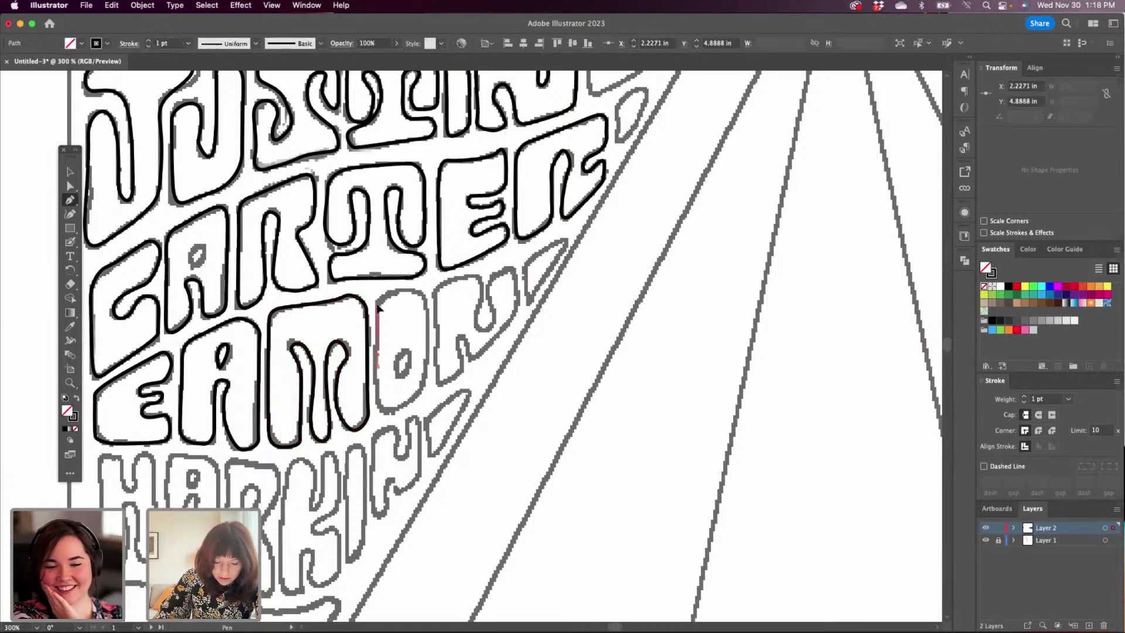
pyautogui.moveTo(377, 304); pyautogui.dragTo(413, 289)
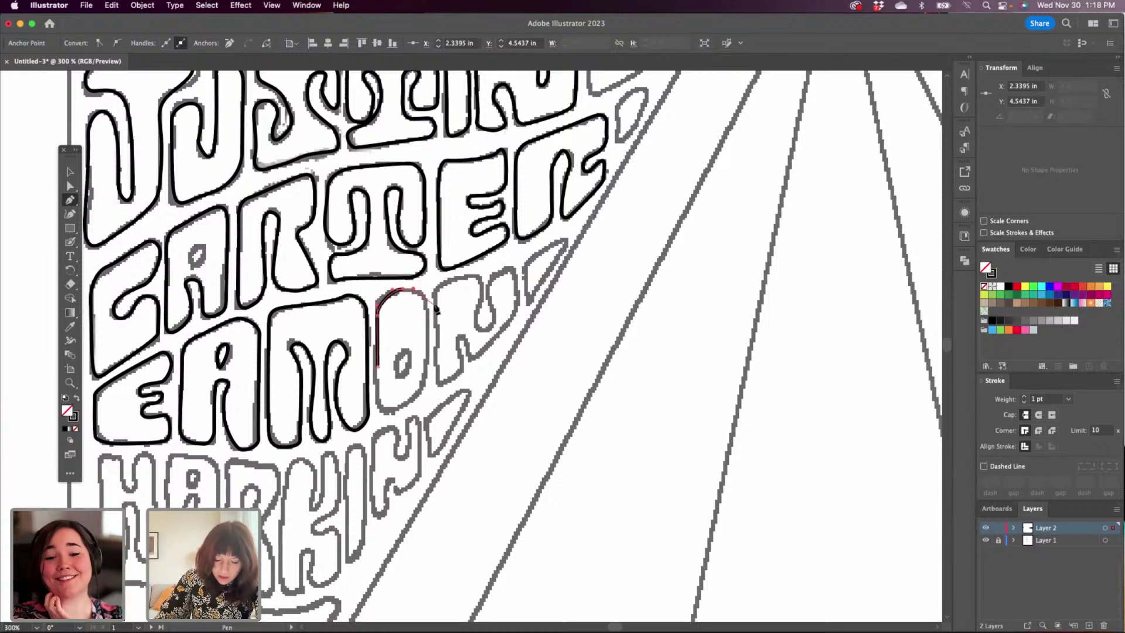
pyautogui.click(428, 328)
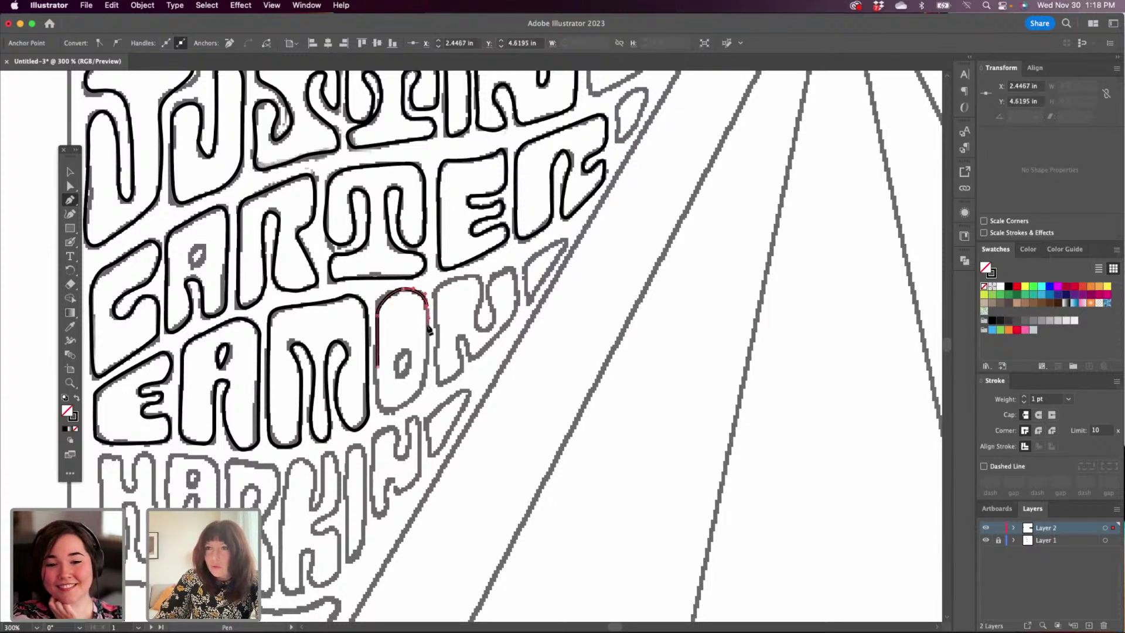
pyautogui.click(428, 382)
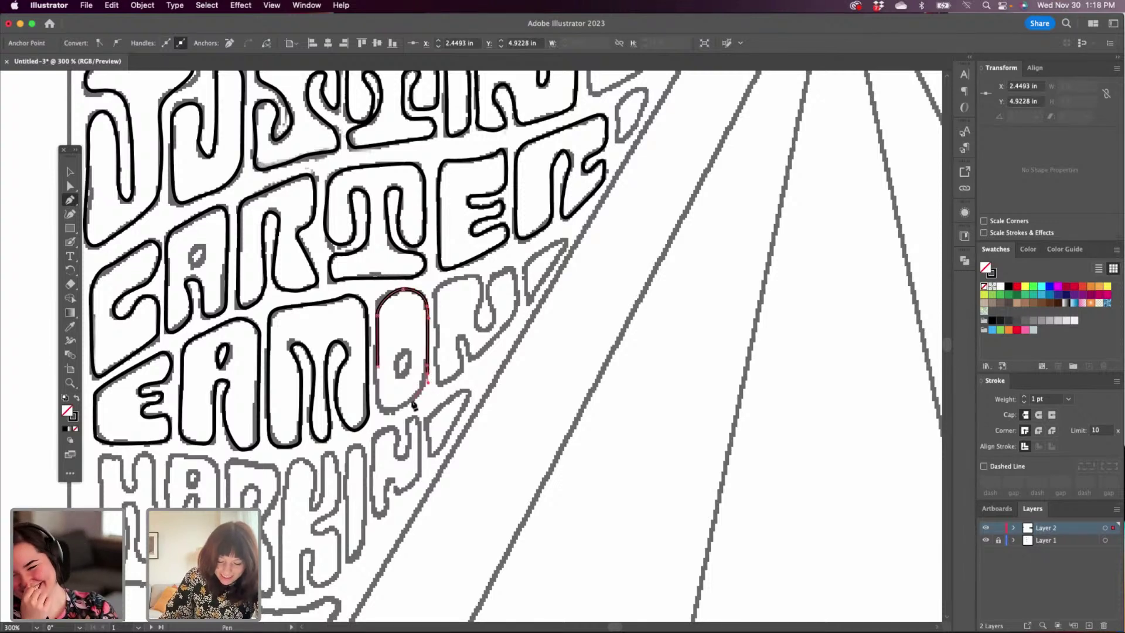
pyautogui.moveTo(413, 405); pyautogui.dragTo(378, 398)
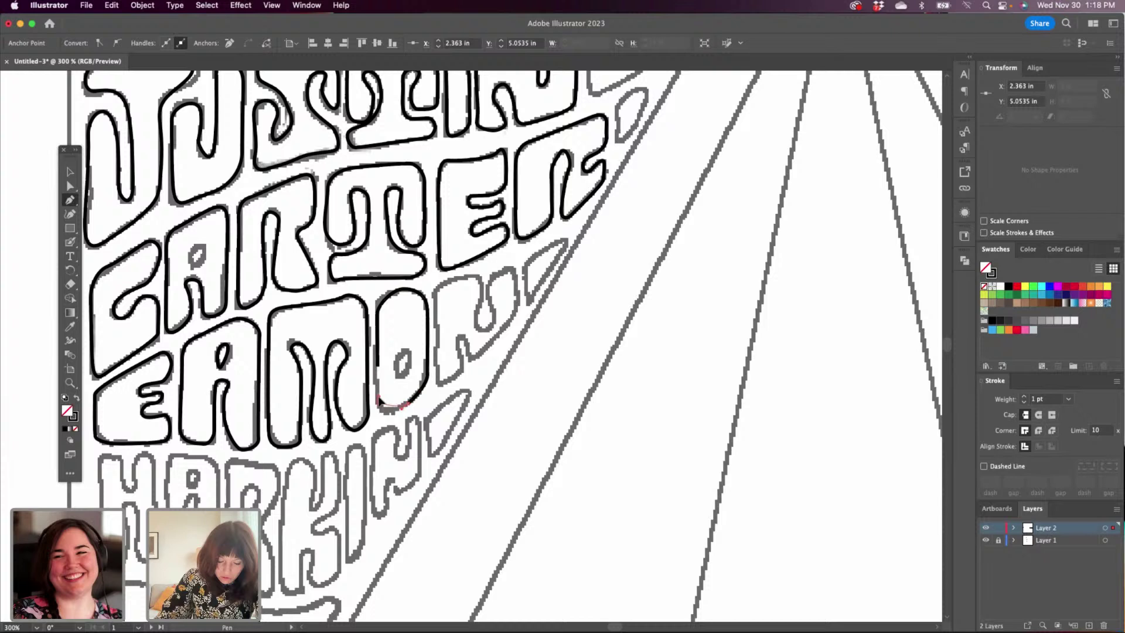
pyautogui.click(381, 372)
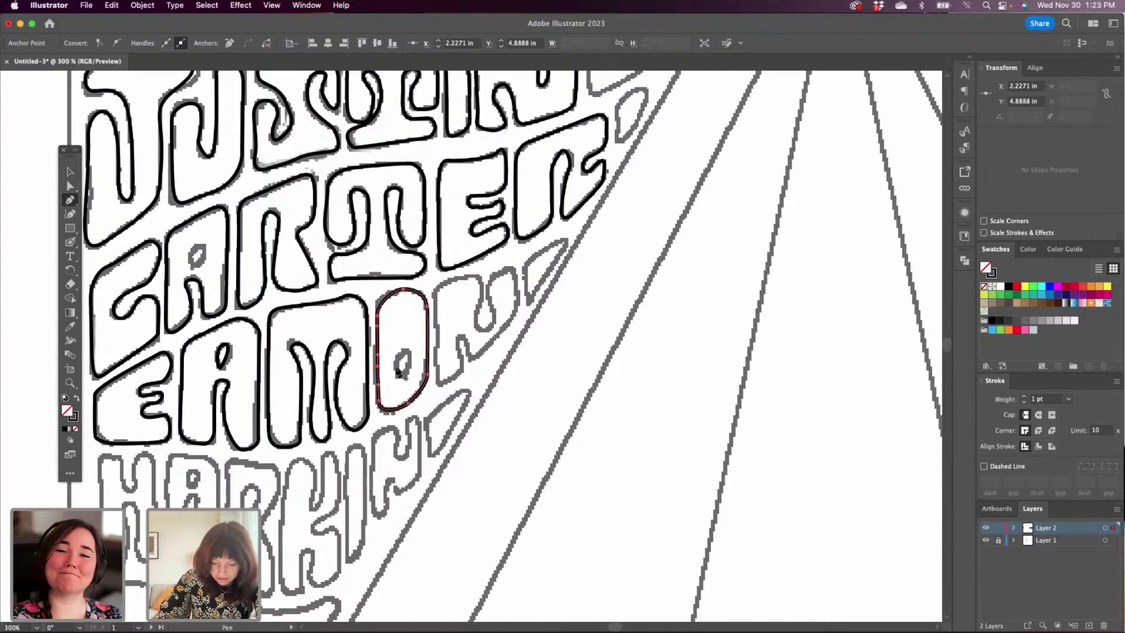
pyautogui.moveTo(396, 367)
pyautogui.mouseDown()
pyautogui.moveTo(395, 357)
pyautogui.moveTo(400, 379)
pyautogui.mouseUp()
pyautogui.click(396, 368)
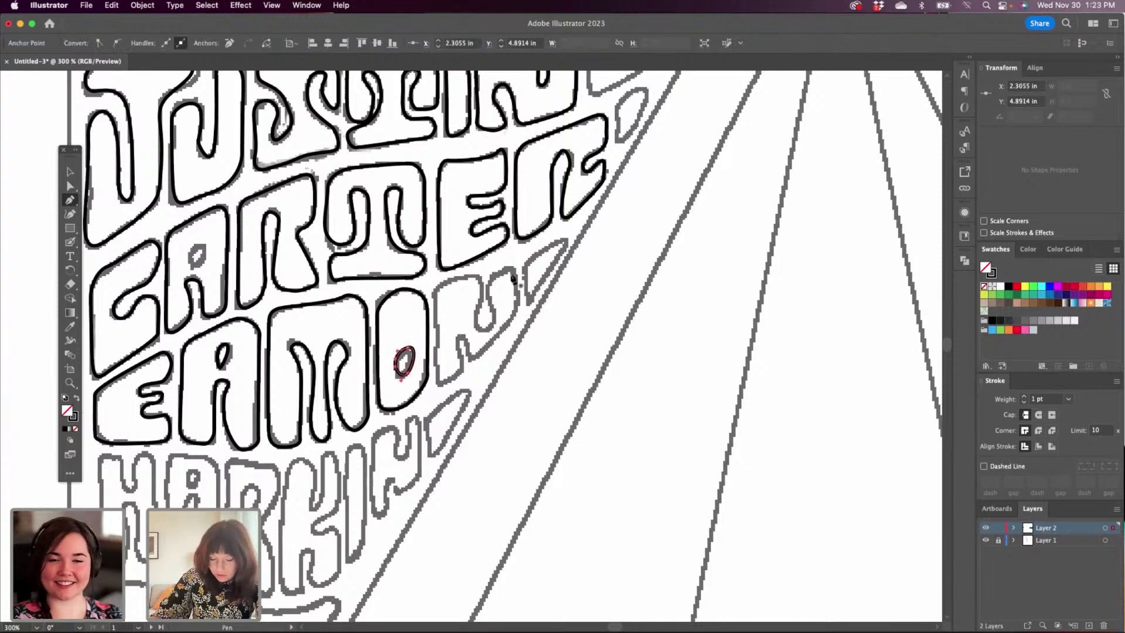
# Start the third row's N outline, tracing its left side, rounded top and the U-shaped notch up to the right stem.
pyautogui.click(437, 382)
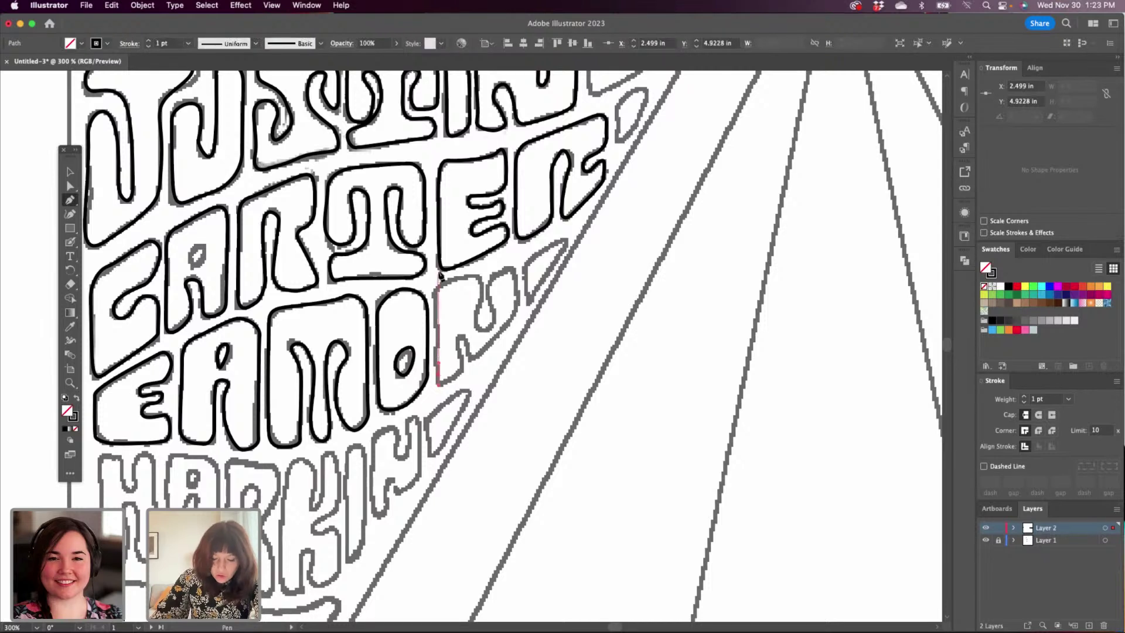
pyautogui.moveTo(437, 302); pyautogui.dragTo(455, 279)
pyautogui.click(469, 276)
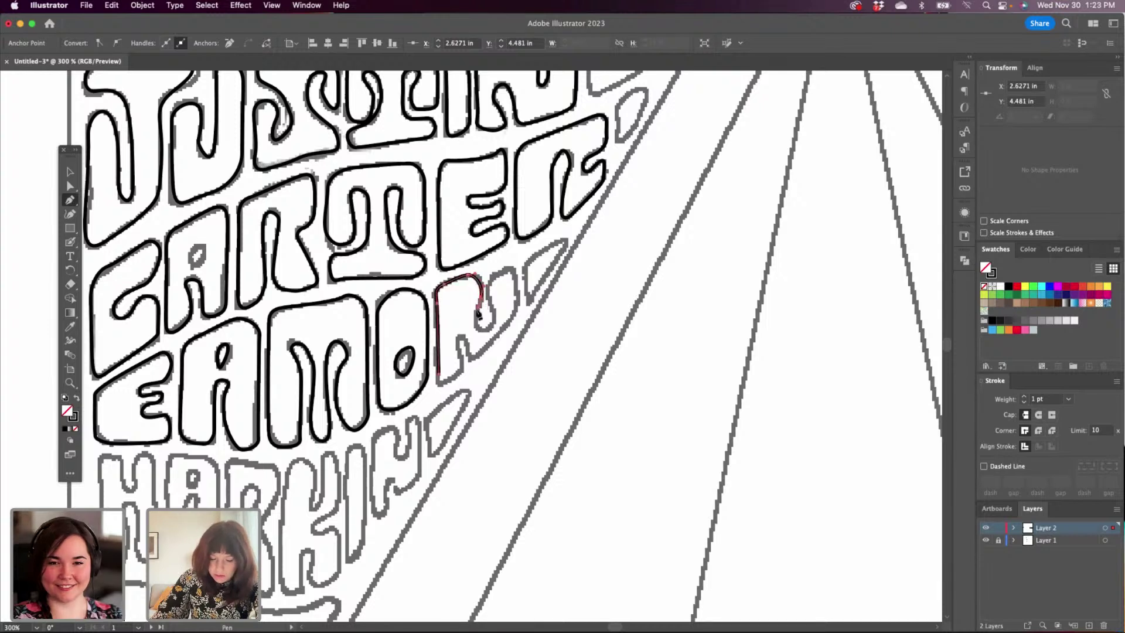
pyautogui.moveTo(483, 331); pyautogui.dragTo(492, 329)
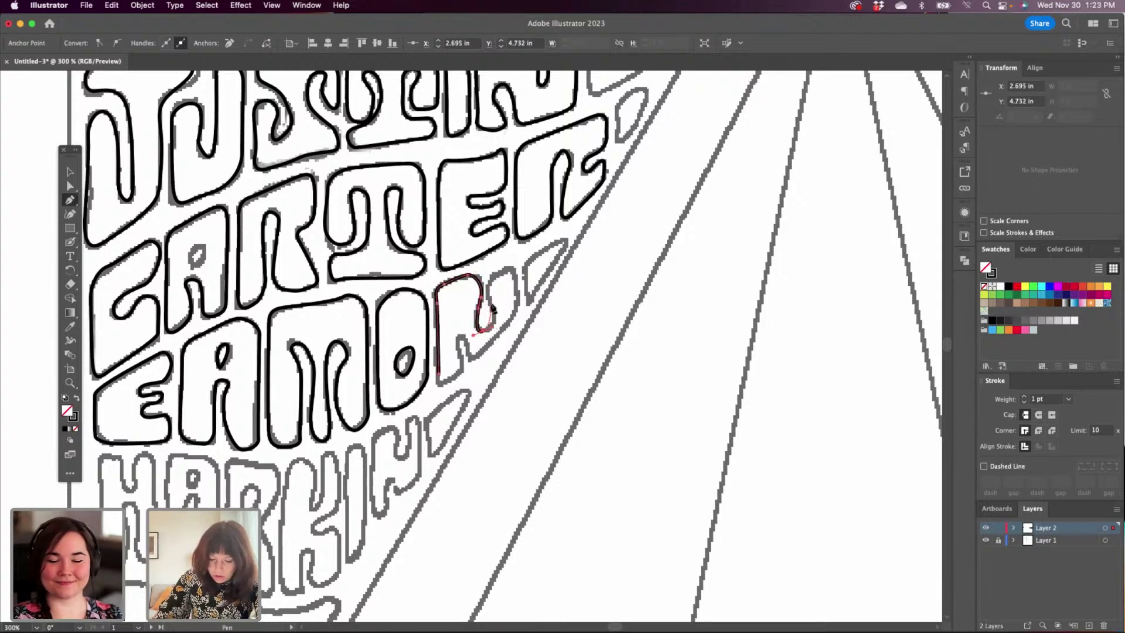
pyautogui.click(492, 314)
pyautogui.click(496, 280)
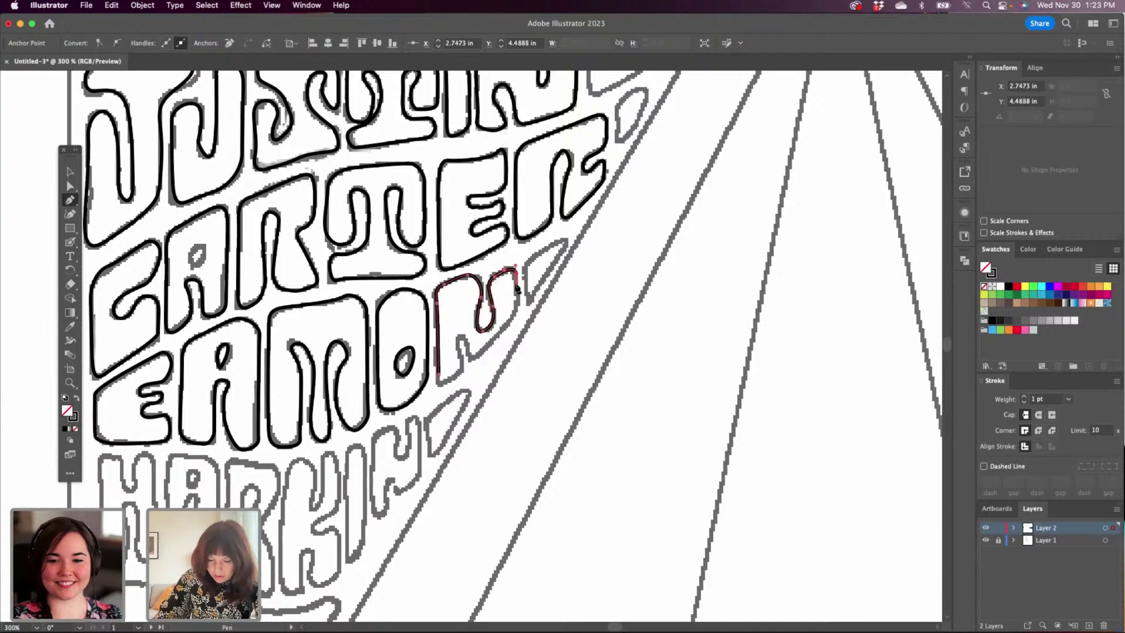
# Trace the N's right stem, slanted lower edge, small bottom notch and left foot, closing the outline.
pyautogui.click(516, 279)
pyautogui.click(518, 311)
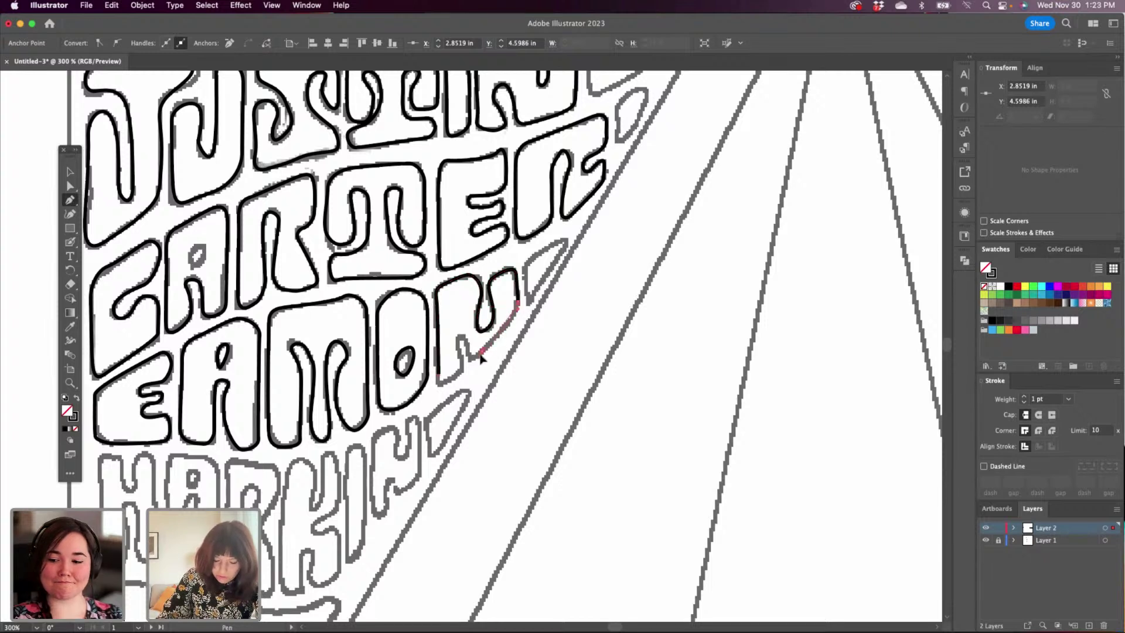
pyautogui.click(468, 352)
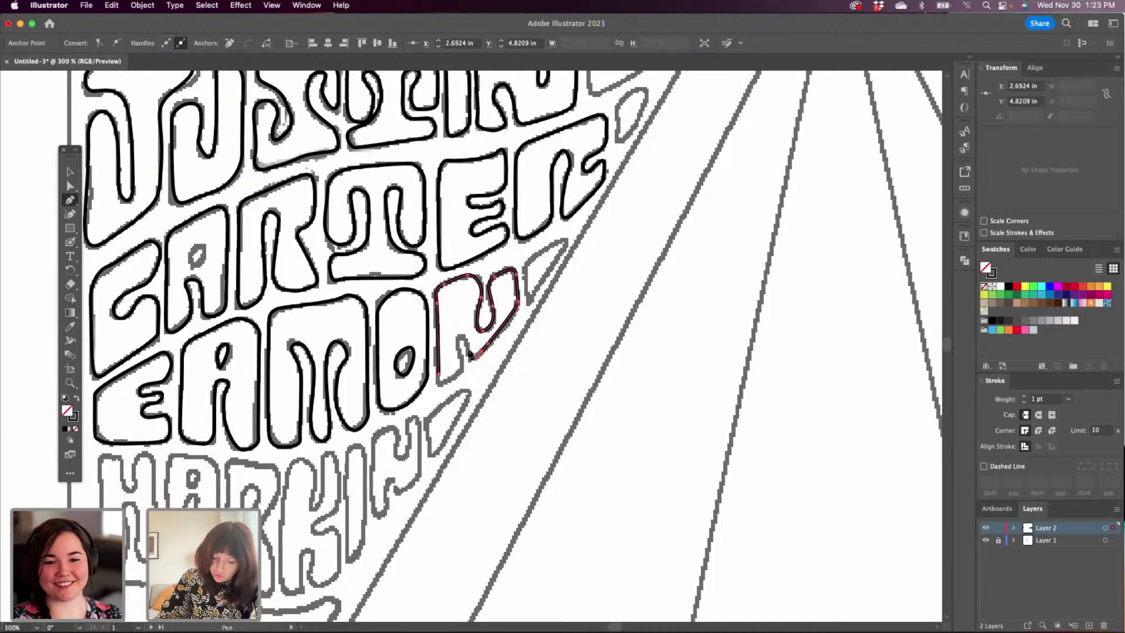
pyautogui.click(461, 351)
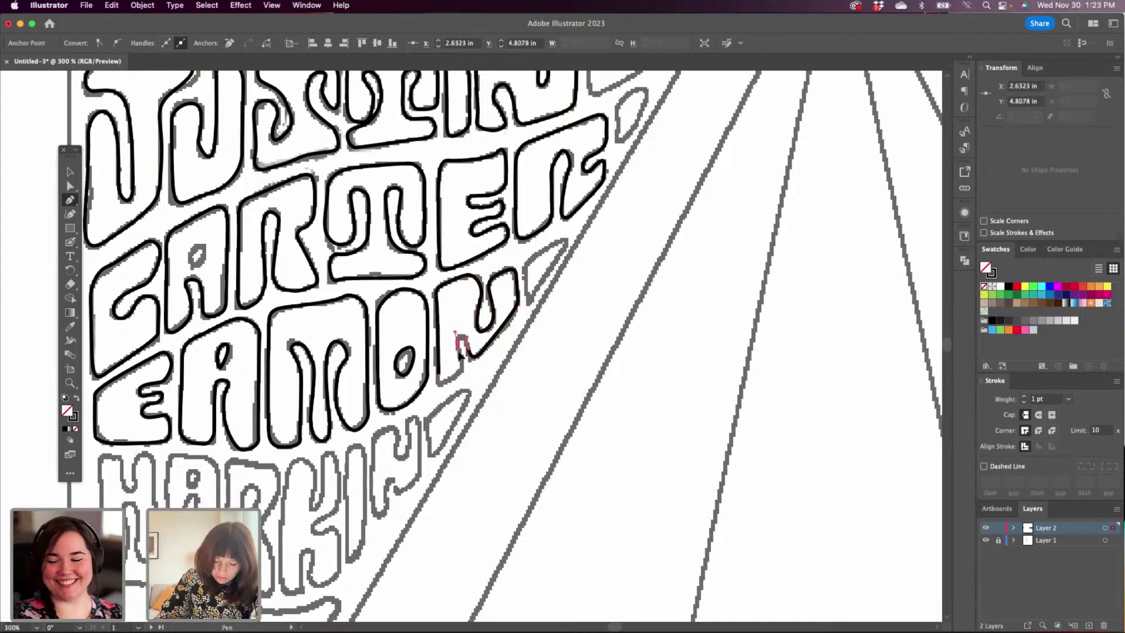
pyautogui.click(461, 347)
pyautogui.moveTo(462, 370)
pyautogui.mouseDown()
pyautogui.moveTo(440, 384)
pyautogui.moveTo(440, 367)
pyautogui.mouseUp()
pyautogui.click(437, 376)
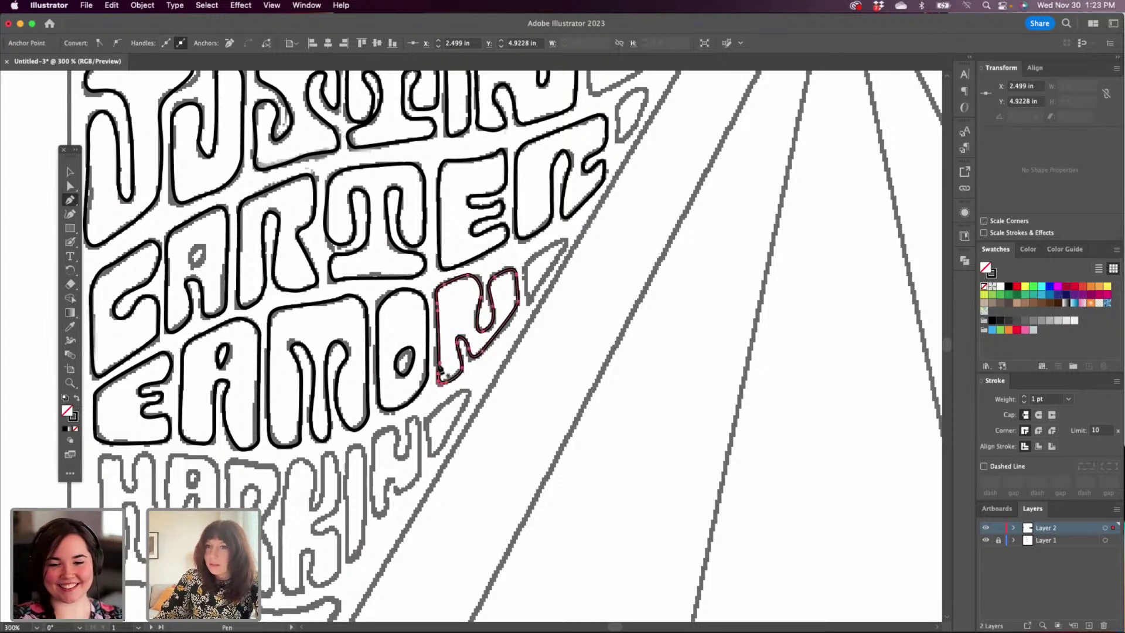
# Start the fourth row's H outline, tracing its left side, redrawn top-left corner, upper notch and rounded right stem top.
pyautogui.moveTo(313, 510); pyautogui.dragTo(542, 315)
pyautogui.click(331, 366)
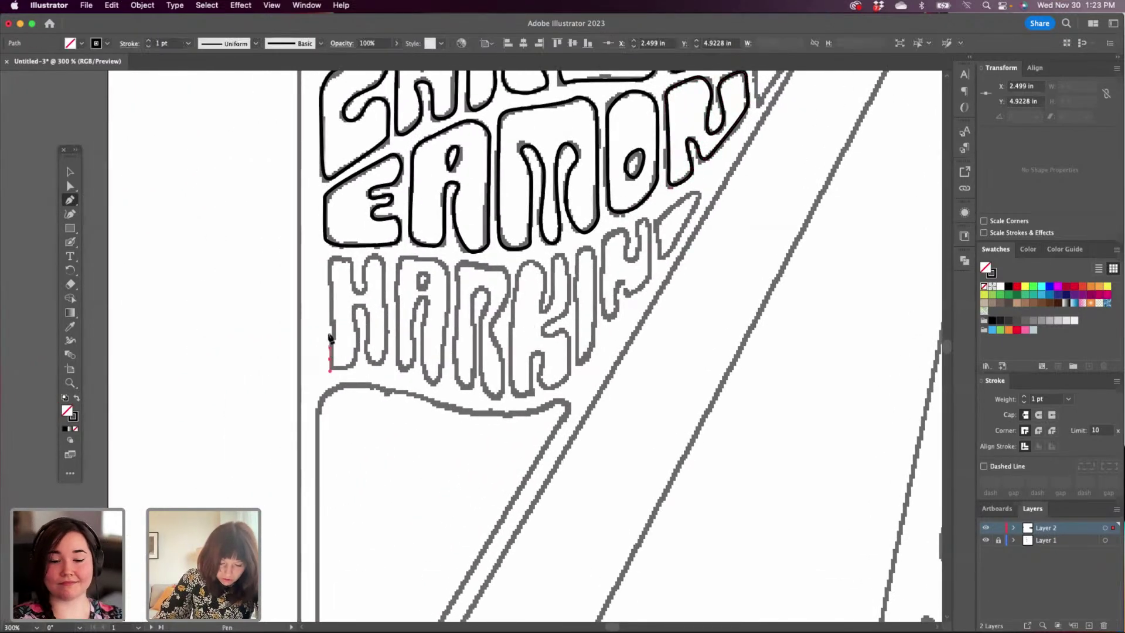
pyautogui.click(330, 257)
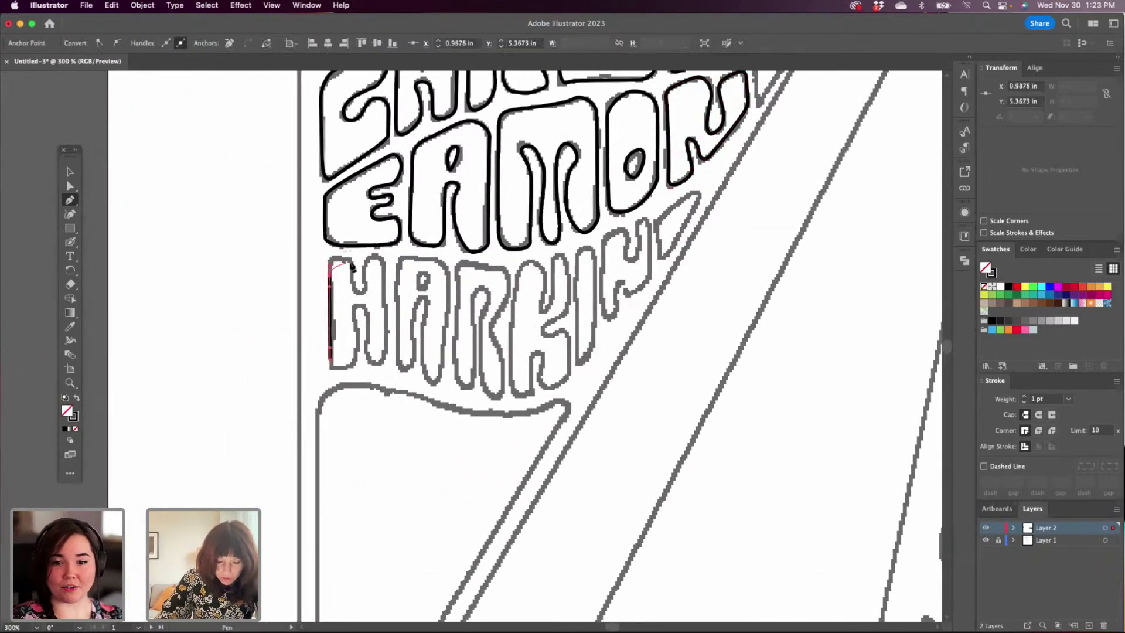
pyautogui.press('super+z')
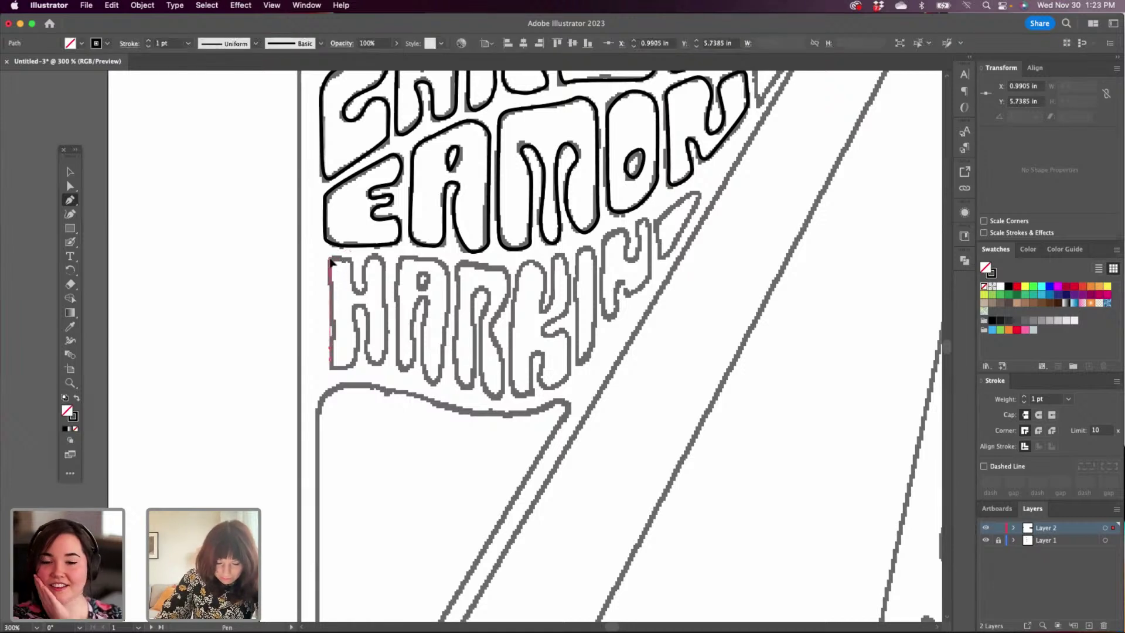
pyautogui.click(331, 259)
pyautogui.moveTo(353, 269); pyautogui.dragTo(388, 286)
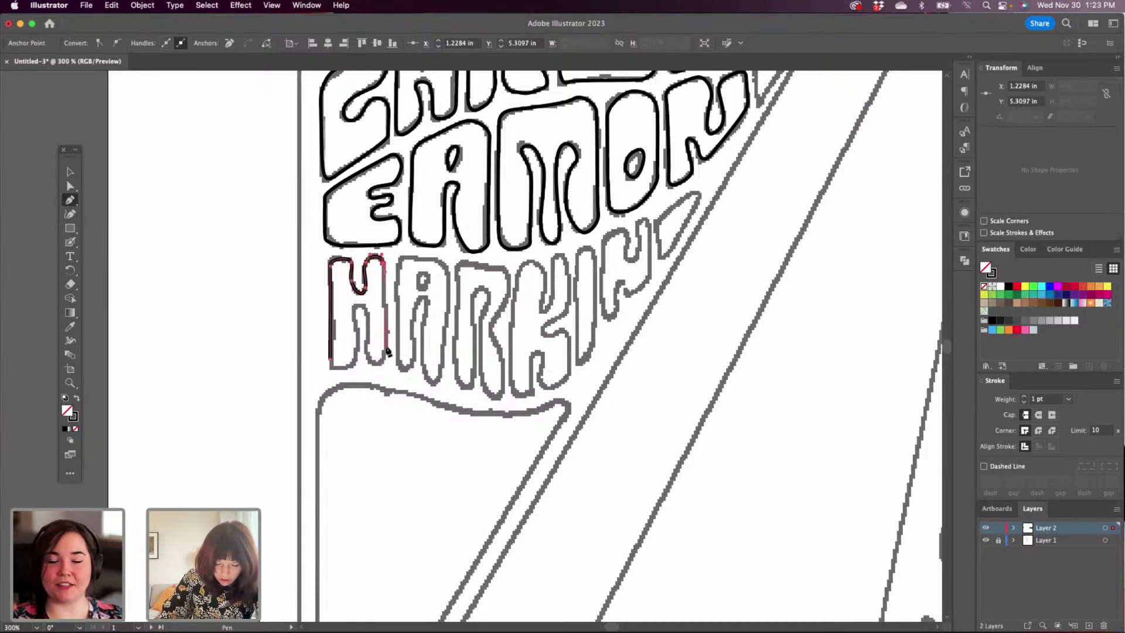
# Trace the H's right leg, lower notch and the bottom of its left leg, closing the outline.
pyautogui.click(387, 351)
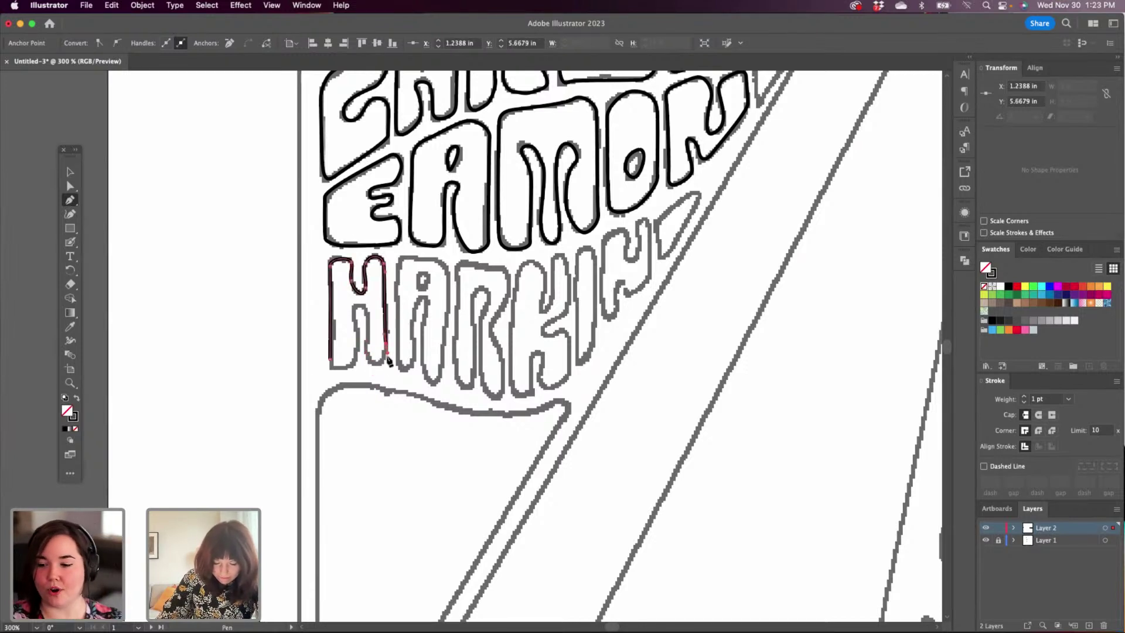
pyautogui.moveTo(386, 360); pyautogui.dragTo(367, 359)
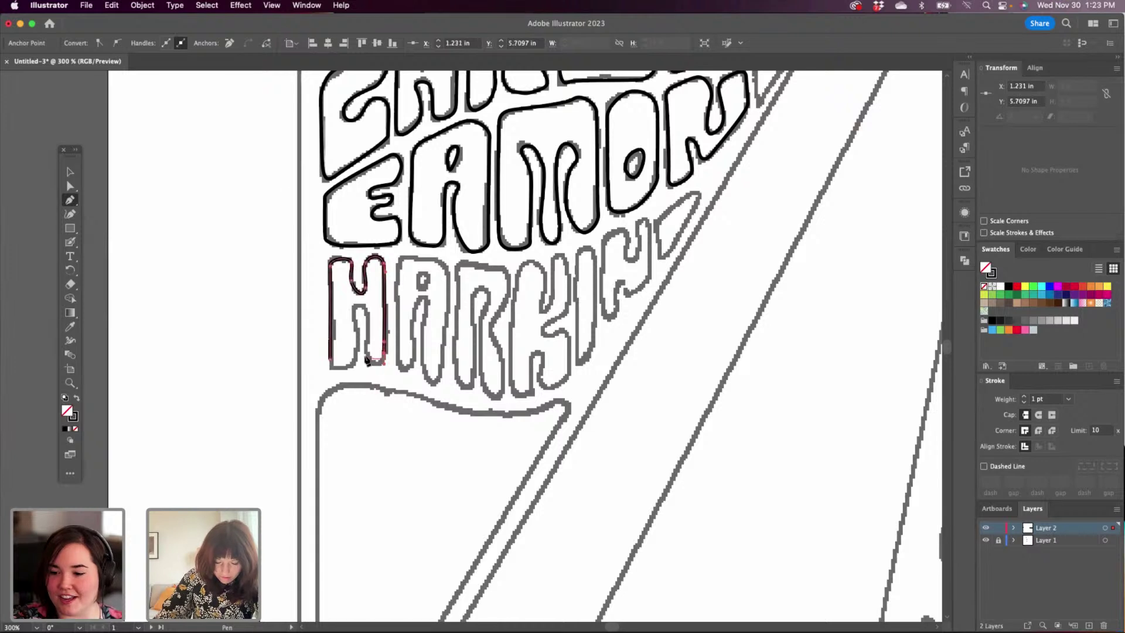
pyautogui.click(367, 360)
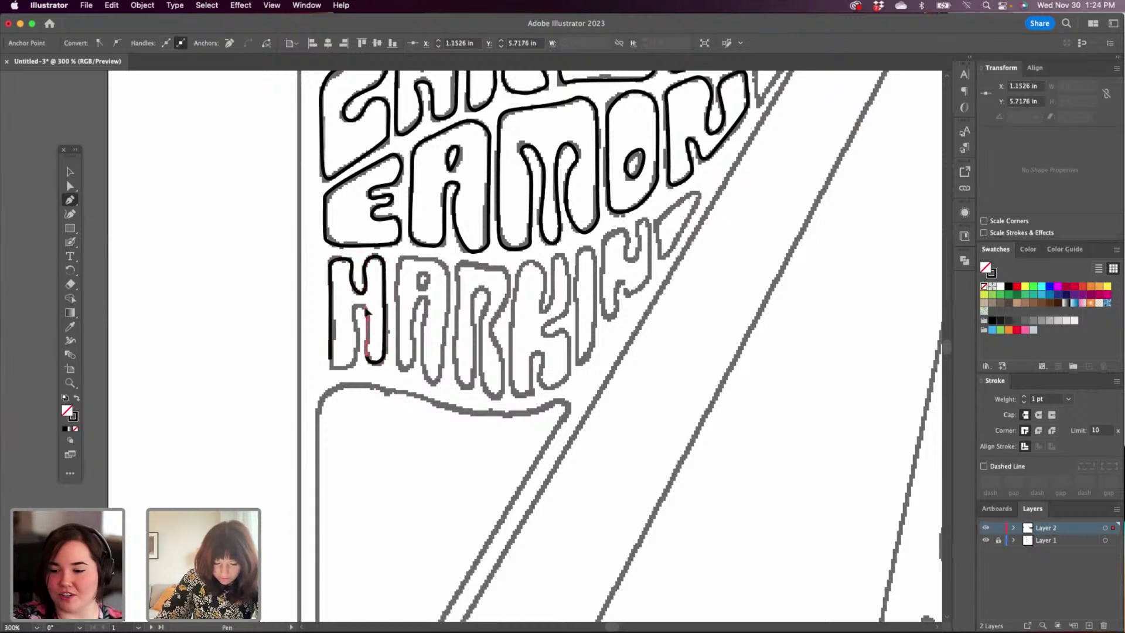
pyautogui.click(352, 304)
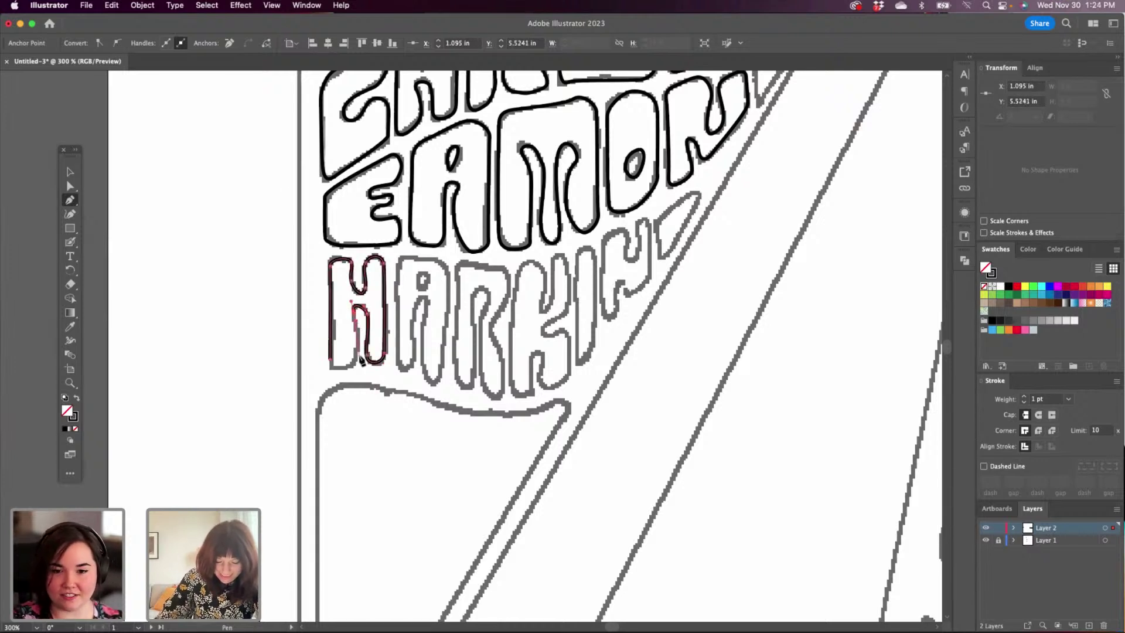
pyautogui.click(357, 363)
pyautogui.click(356, 362)
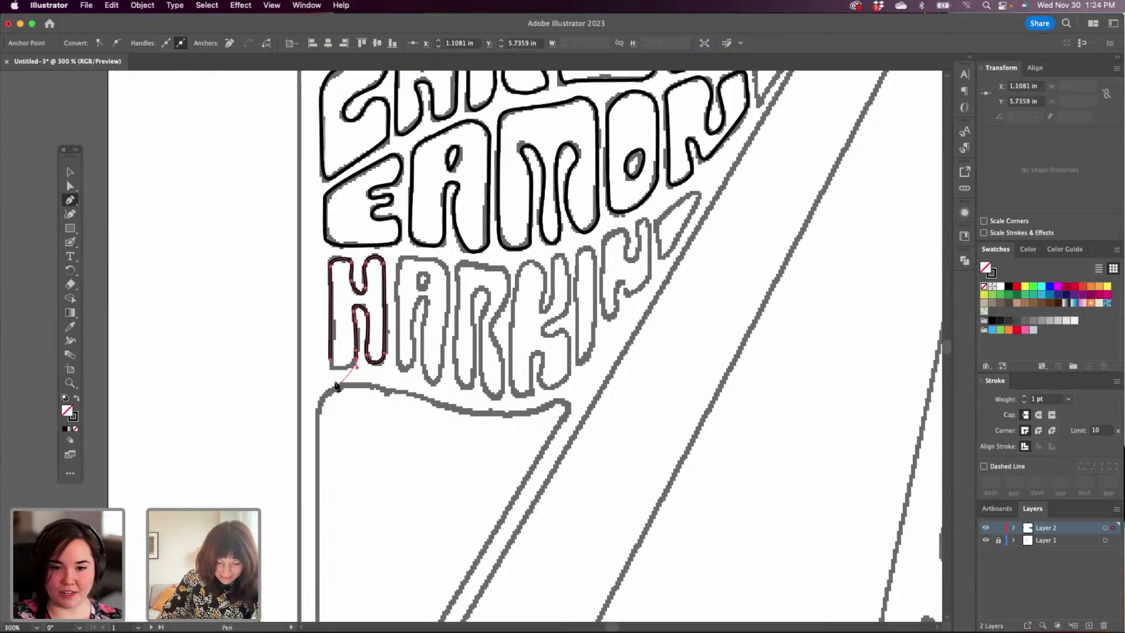
pyautogui.click(326, 363)
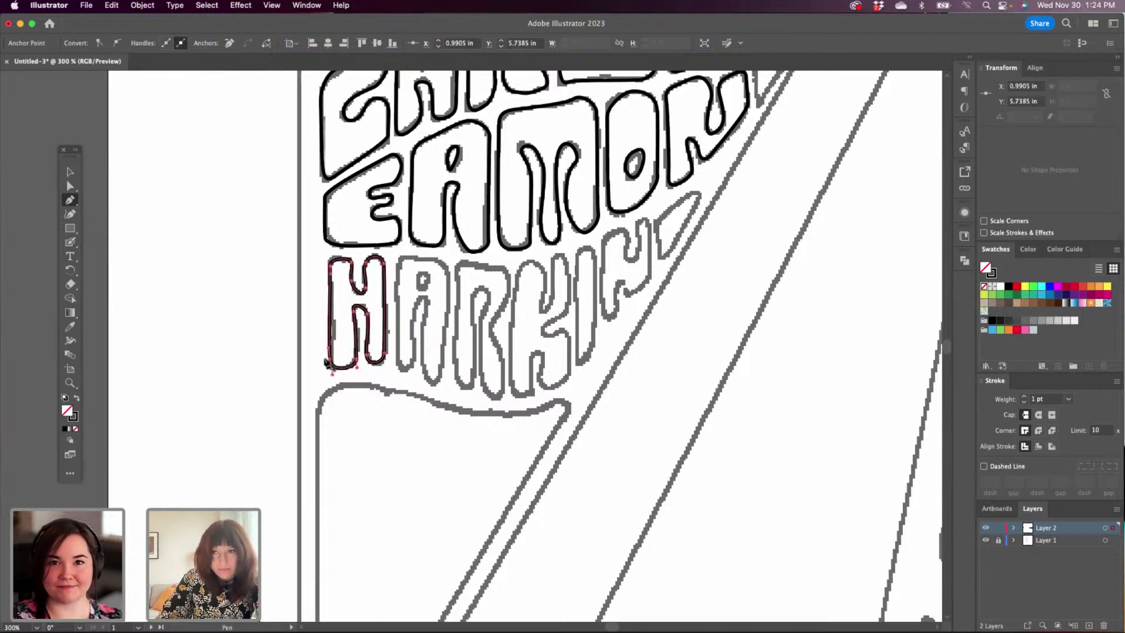
# Start the fourth row's A outline, tracing its left side and rounded top to the right side, undoing a misplaced point.
pyautogui.hscroll(3, 479, 362)
pyautogui.scroll(1, 479, 362)
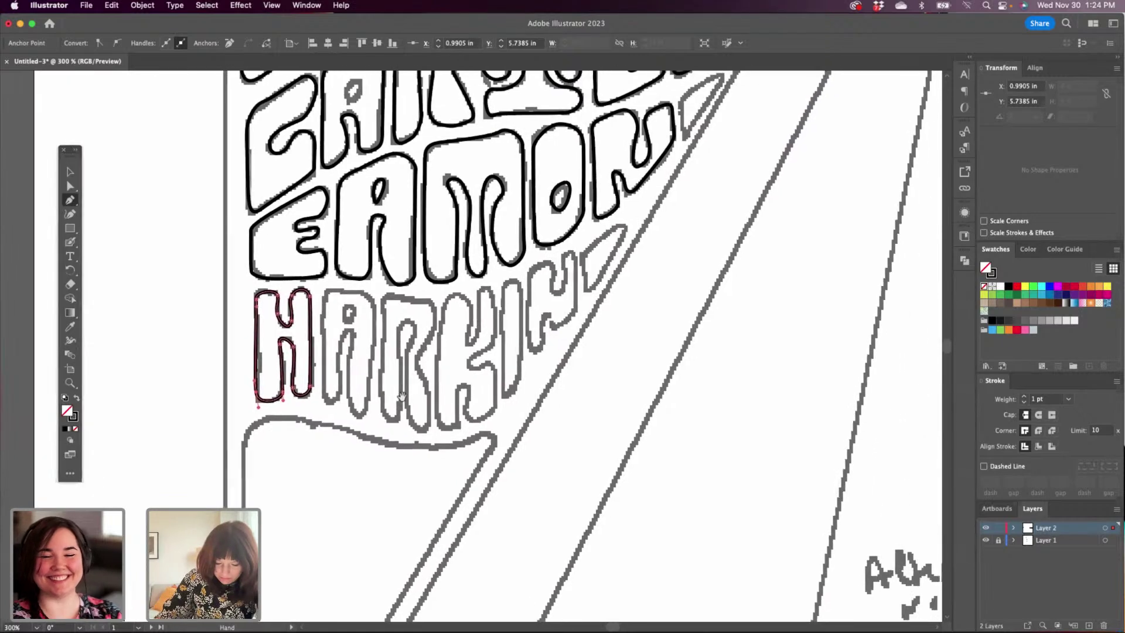
pyautogui.click(323, 397)
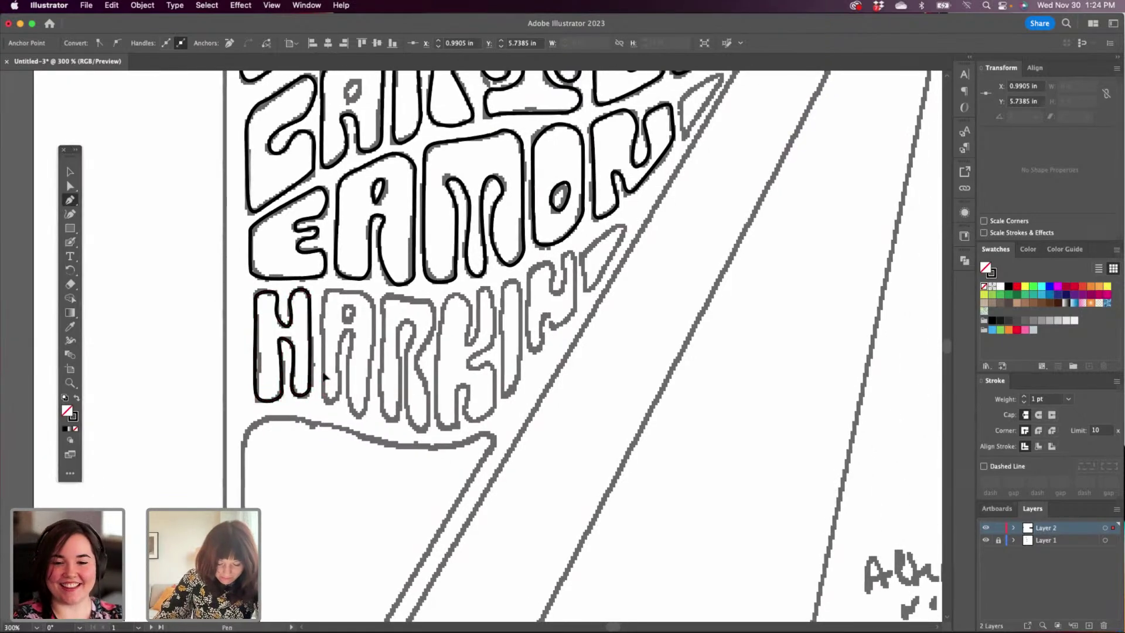
pyautogui.click(324, 288)
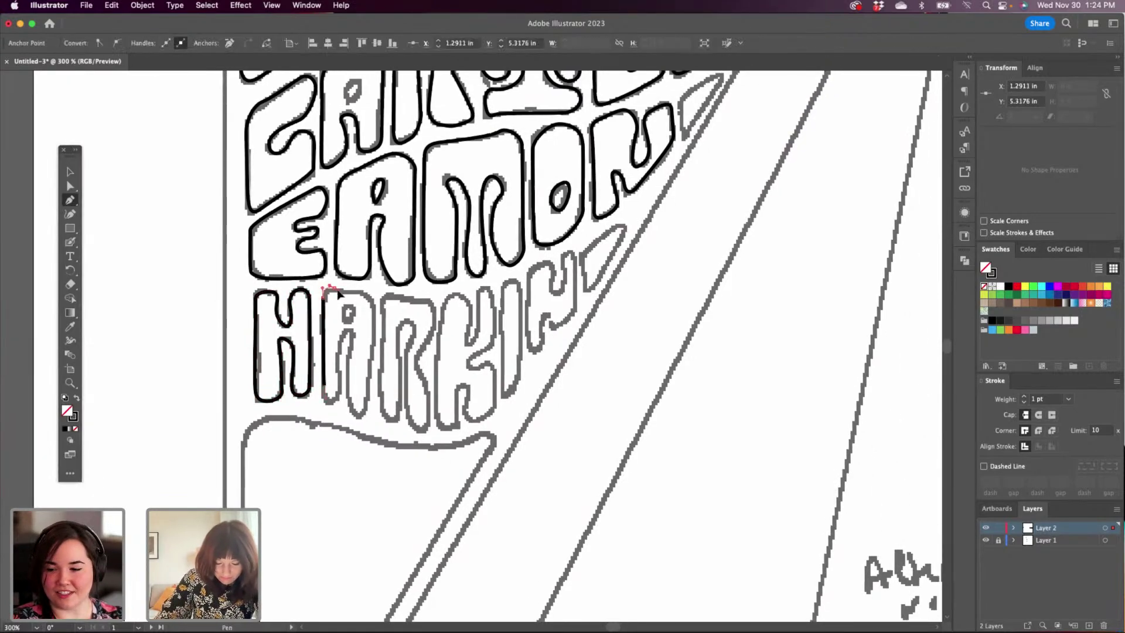
pyautogui.moveTo(340, 290); pyautogui.dragTo(376, 317)
pyautogui.press('super+z')
# Trace the A's right leg bottom, inner notch and left leg, undoing and redrawing the left leg's bottom to close the outline.
pyautogui.moveTo(370, 405); pyautogui.dragTo(346, 387)
pyautogui.moveTo(351, 341)
pyautogui.mouseDown()
pyautogui.moveTo(354, 328)
pyautogui.moveTo(341, 337)
pyautogui.moveTo(339, 395)
pyautogui.mouseUp()
pyautogui.press('super+z')
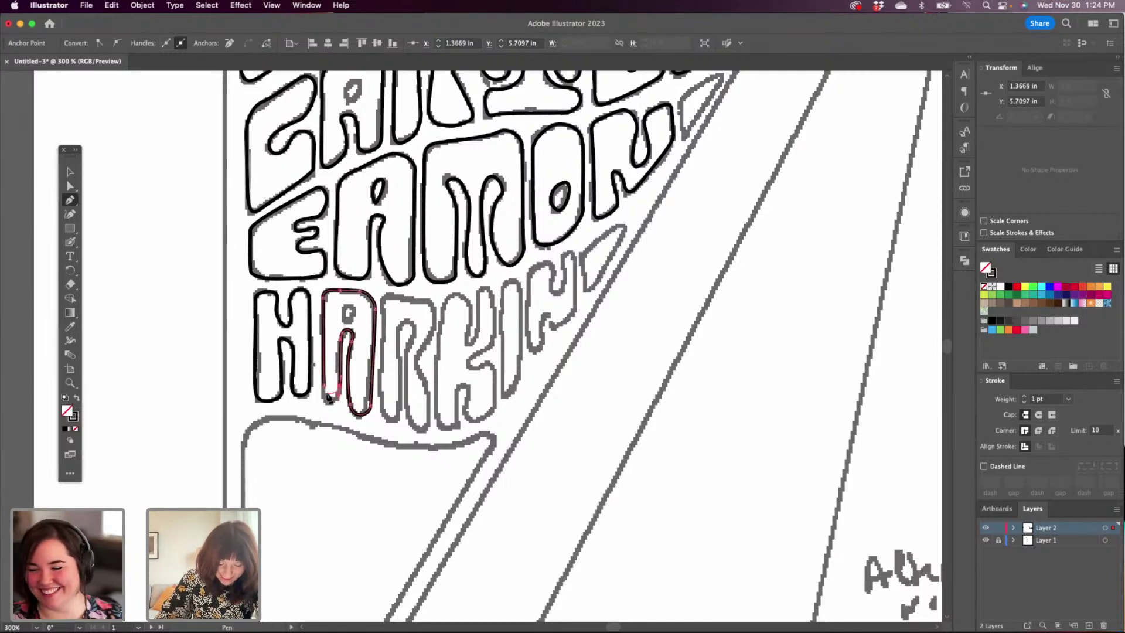
pyautogui.press('super+z')
pyautogui.press('super+z')
pyautogui.moveTo(341, 392); pyautogui.dragTo(325, 363)
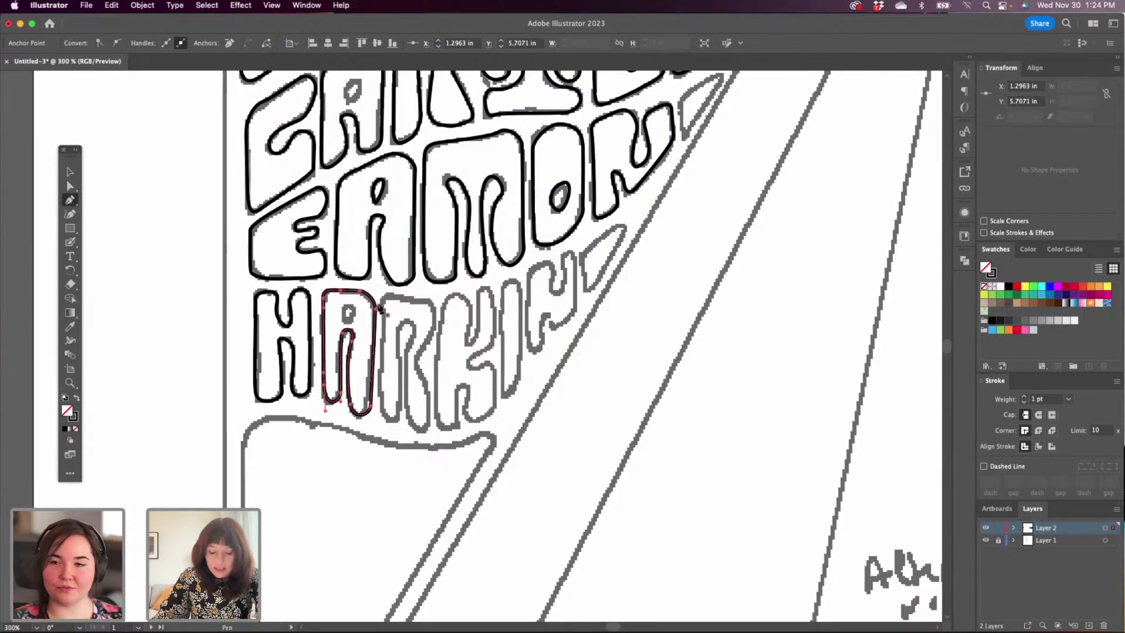
# Trace the small inner counter of the fourth row's A as a closed shape with the Pen tool.
pyautogui.click(346, 315)
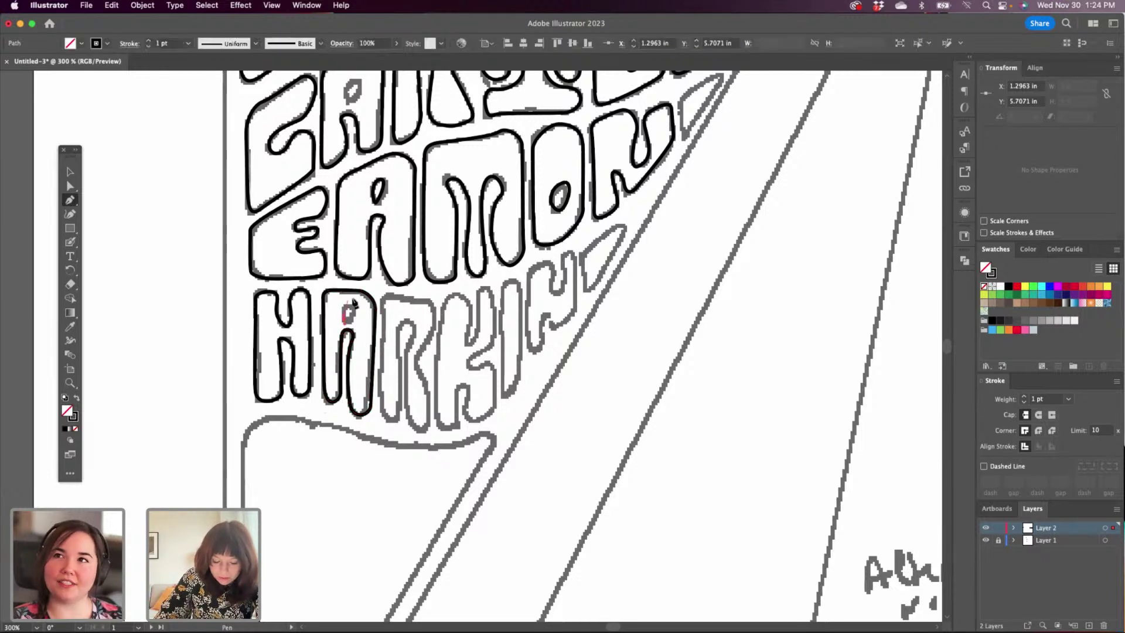
pyautogui.moveTo(353, 304)
pyautogui.mouseDown()
pyautogui.moveTo(361, 310)
pyautogui.moveTo(341, 322)
pyautogui.mouseUp()
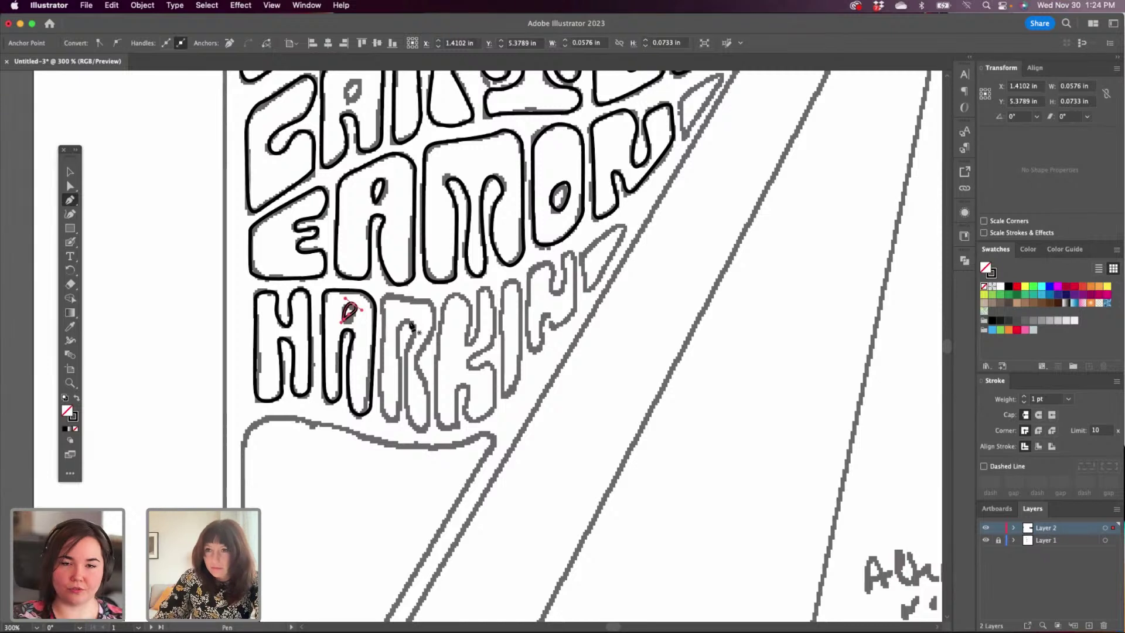
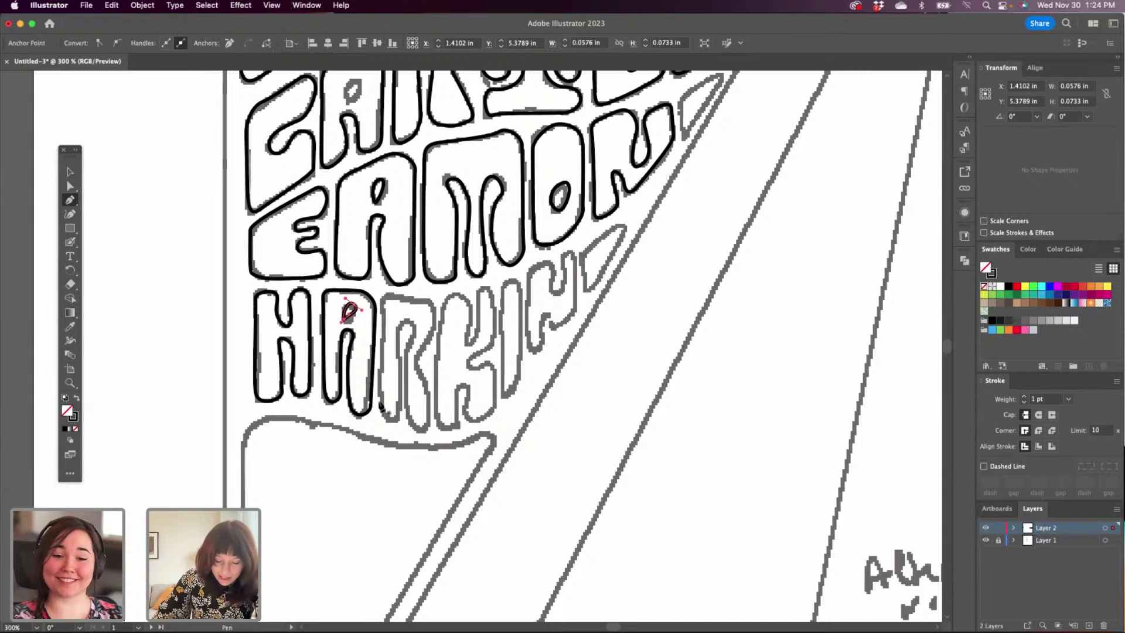
# Start the fourth row's R outline, tracing its left side, top edge and the bowl's right side down to the waist.
pyautogui.click(380, 417)
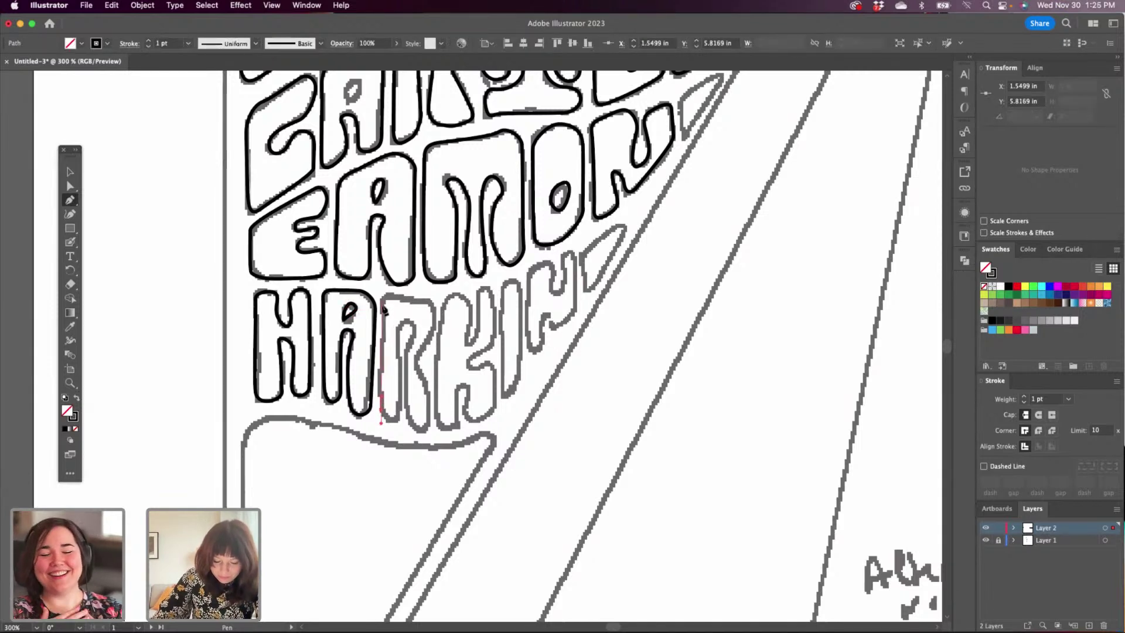
pyautogui.click(385, 295)
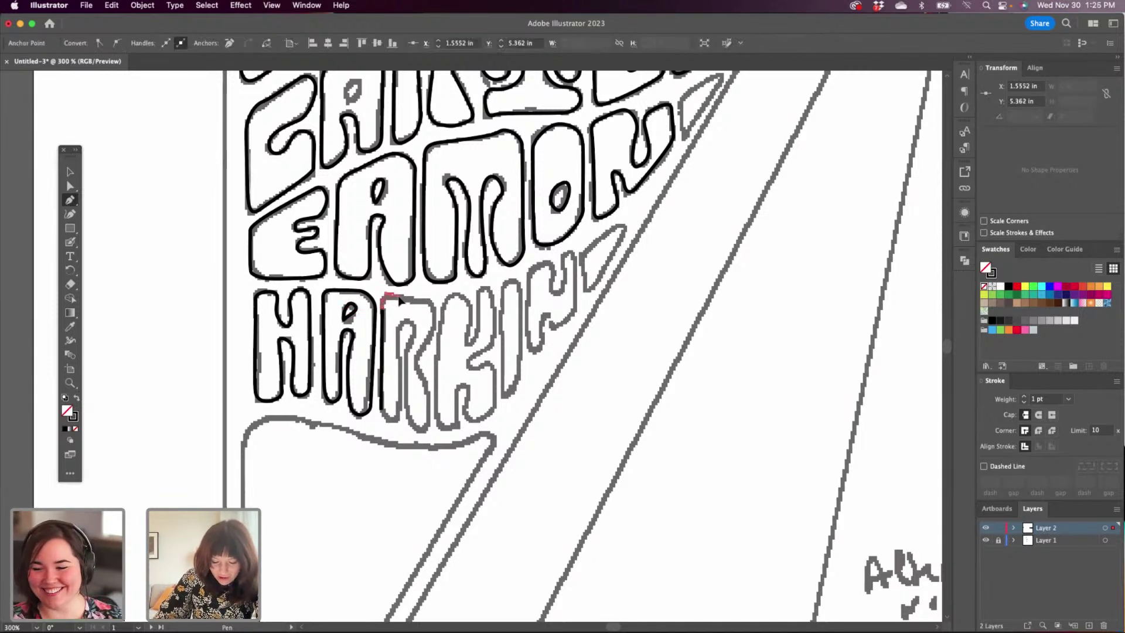
pyautogui.click(432, 300)
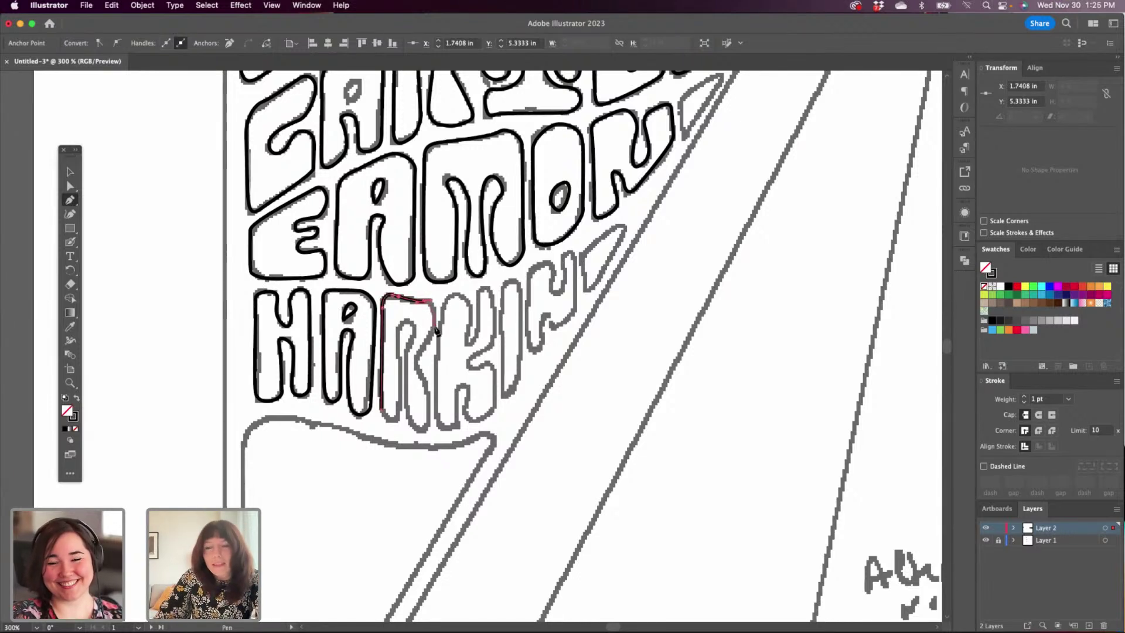
pyautogui.click(437, 319)
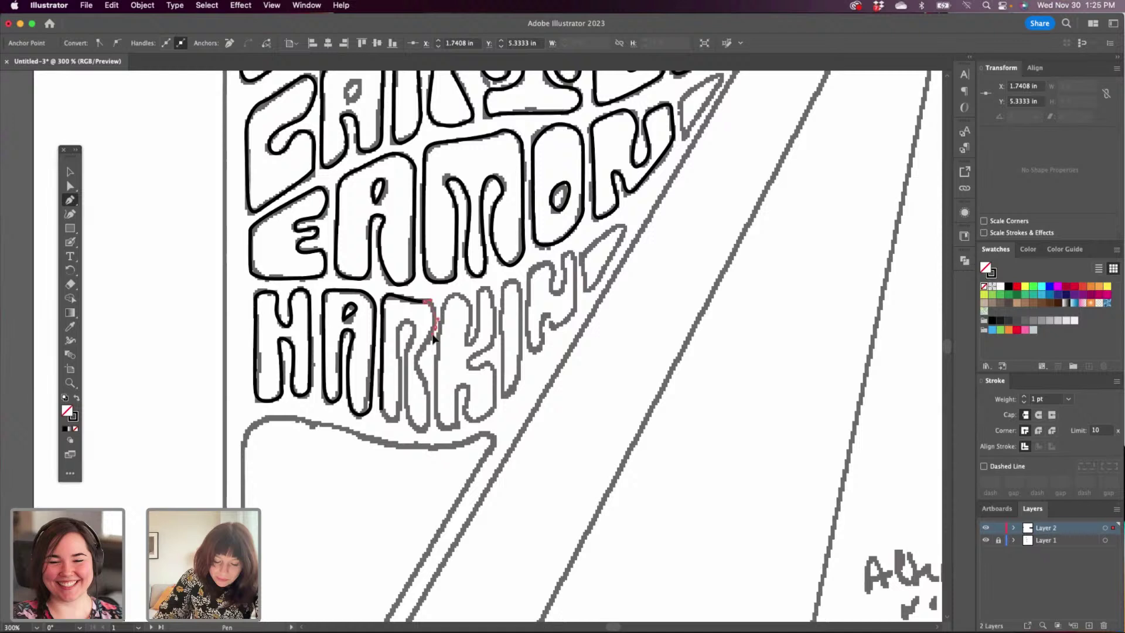
pyautogui.click(416, 361)
pyautogui.click(415, 369)
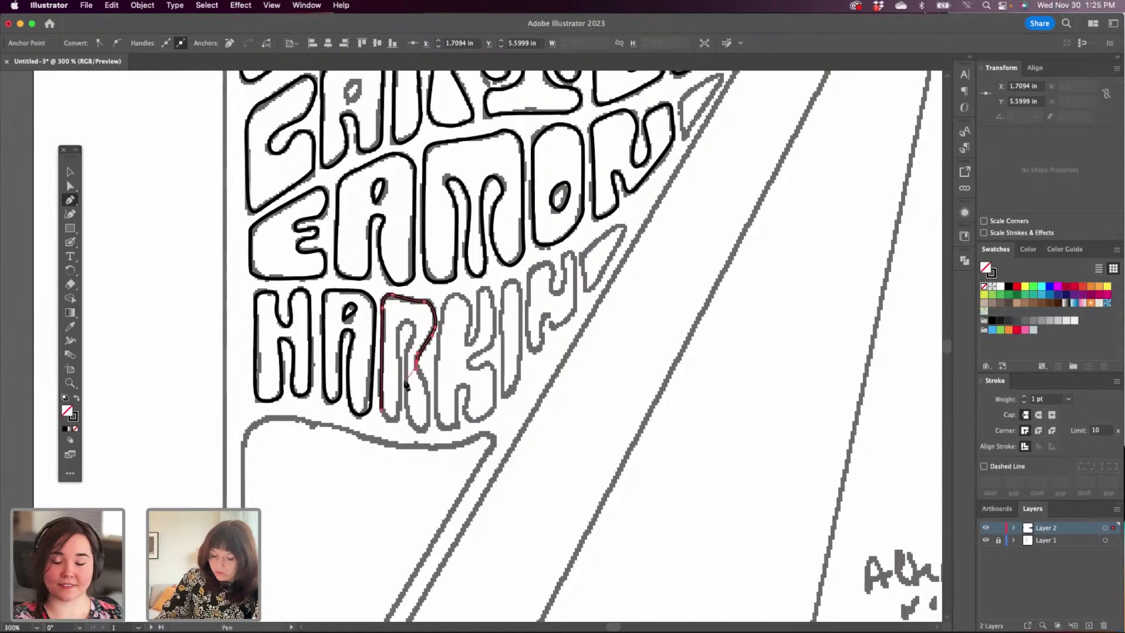
# Trace the R's right leg down its outer side, around the rounded bottom and back up the inner side.
pyautogui.click(427, 384)
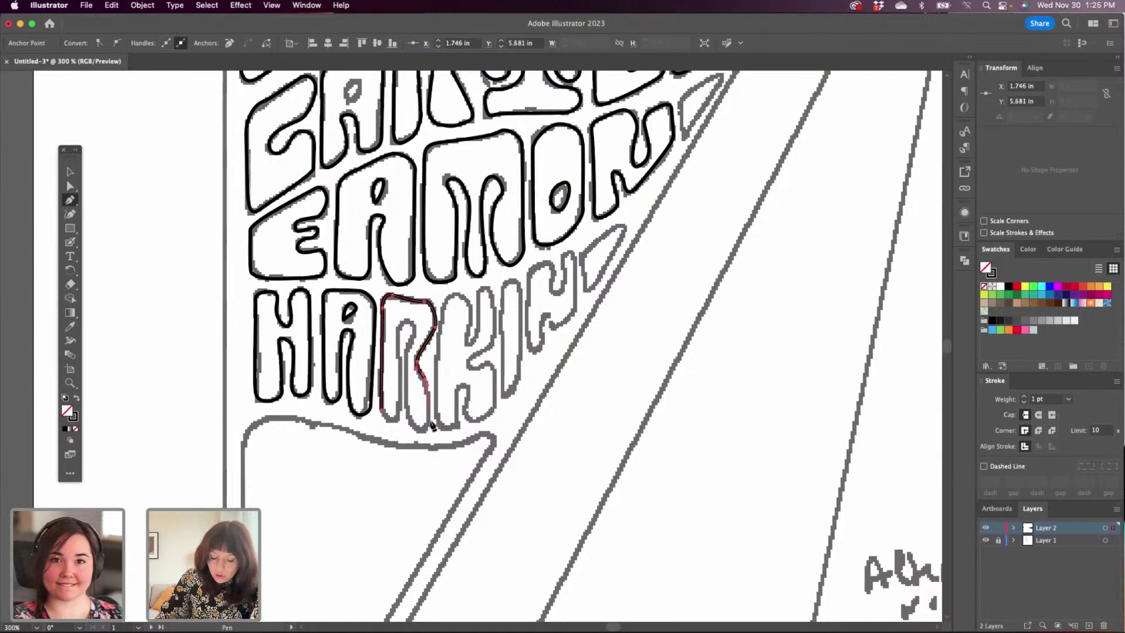
pyautogui.click(428, 429)
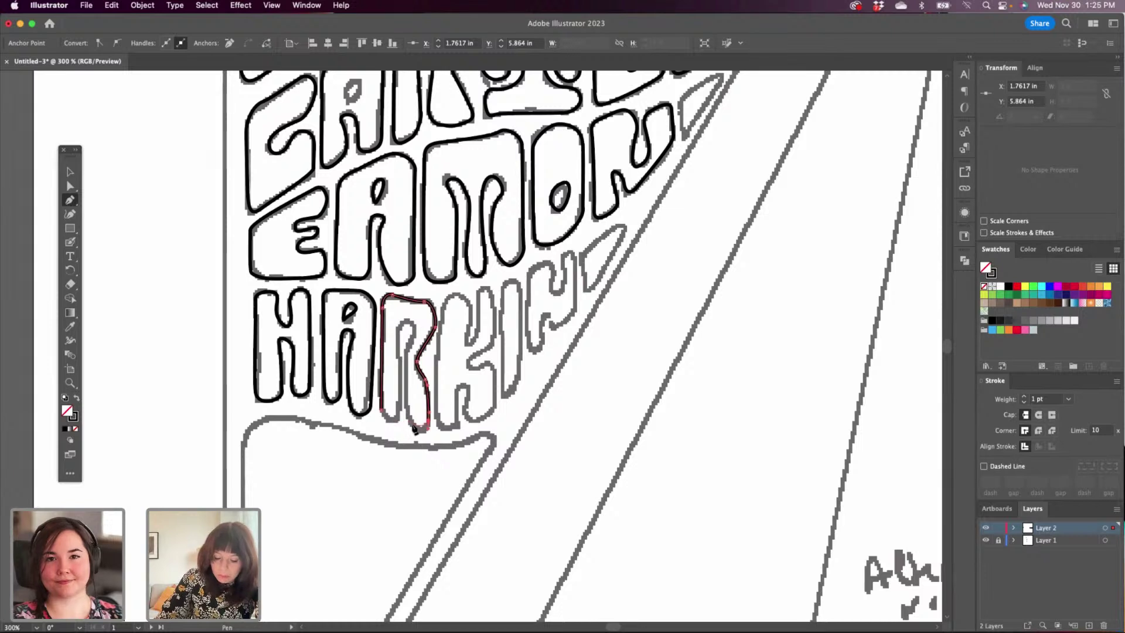
pyautogui.click(418, 433)
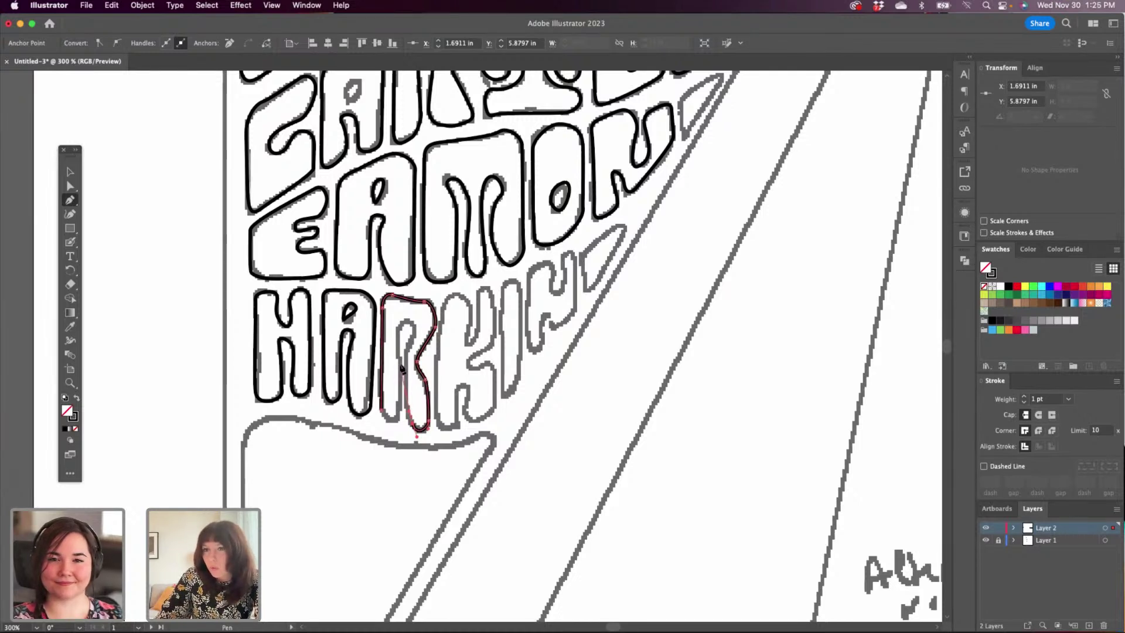
pyautogui.moveTo(407, 358); pyautogui.dragTo(415, 331)
# Trace the R's rounded inner notch and the inner side and bottom of its left leg, closing the outline.
pyautogui.click(416, 323)
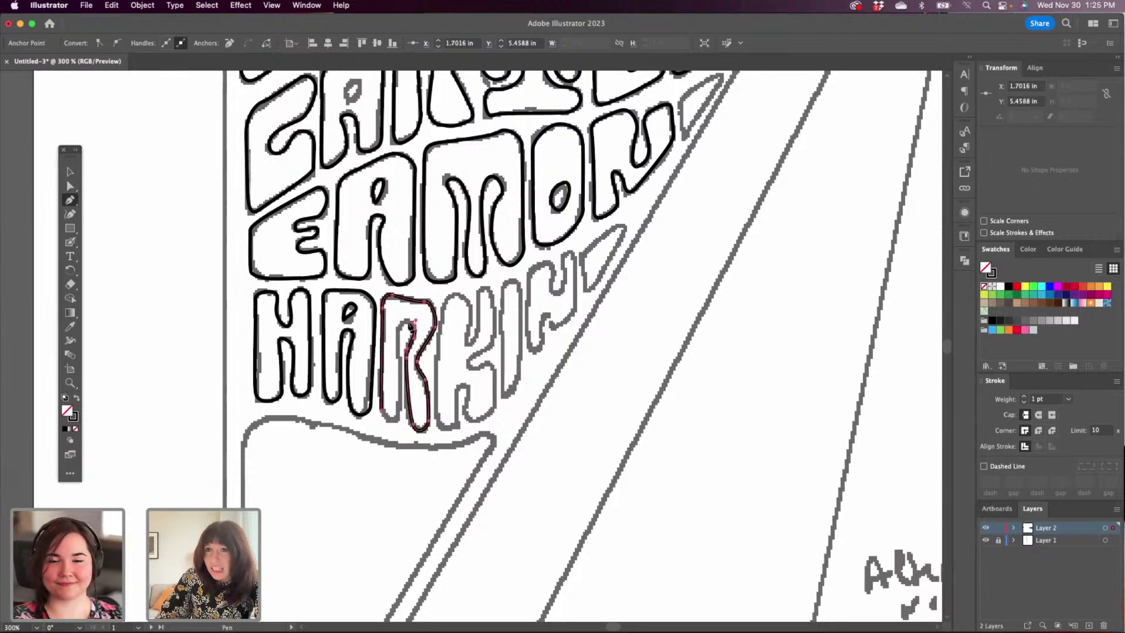
pyautogui.moveTo(400, 328); pyautogui.dragTo(398, 340)
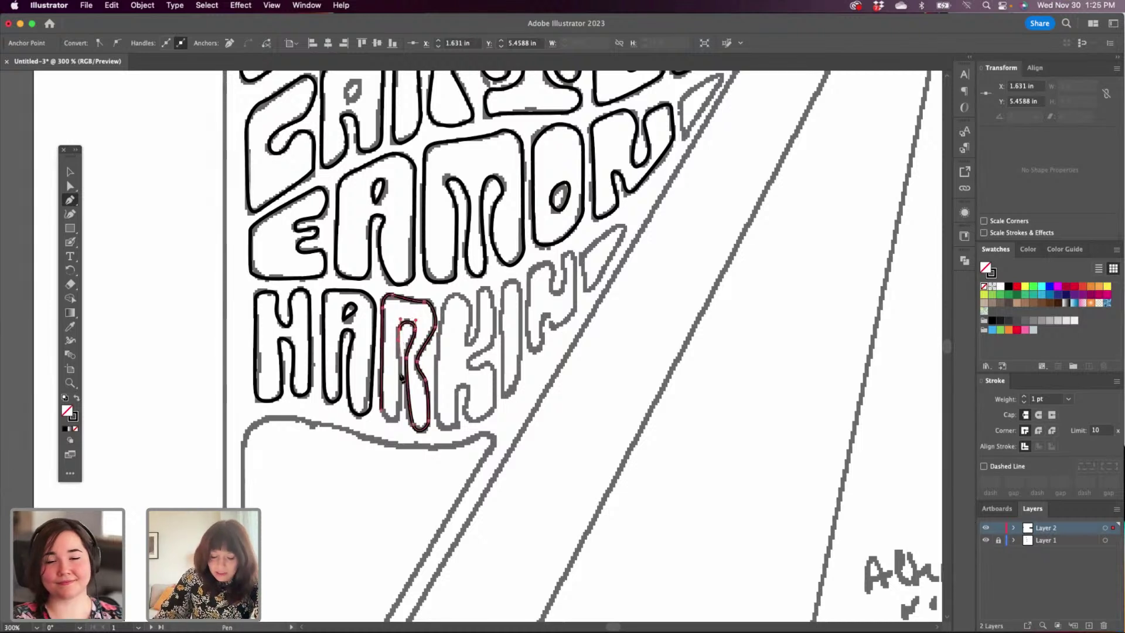
pyautogui.click(400, 424)
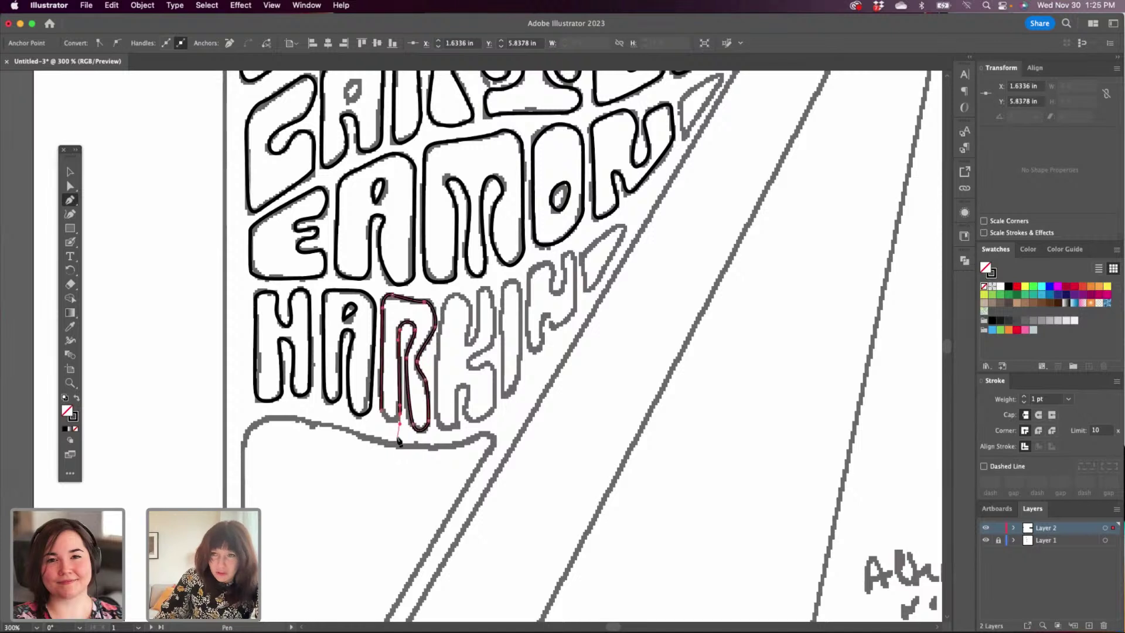
pyautogui.click(381, 426)
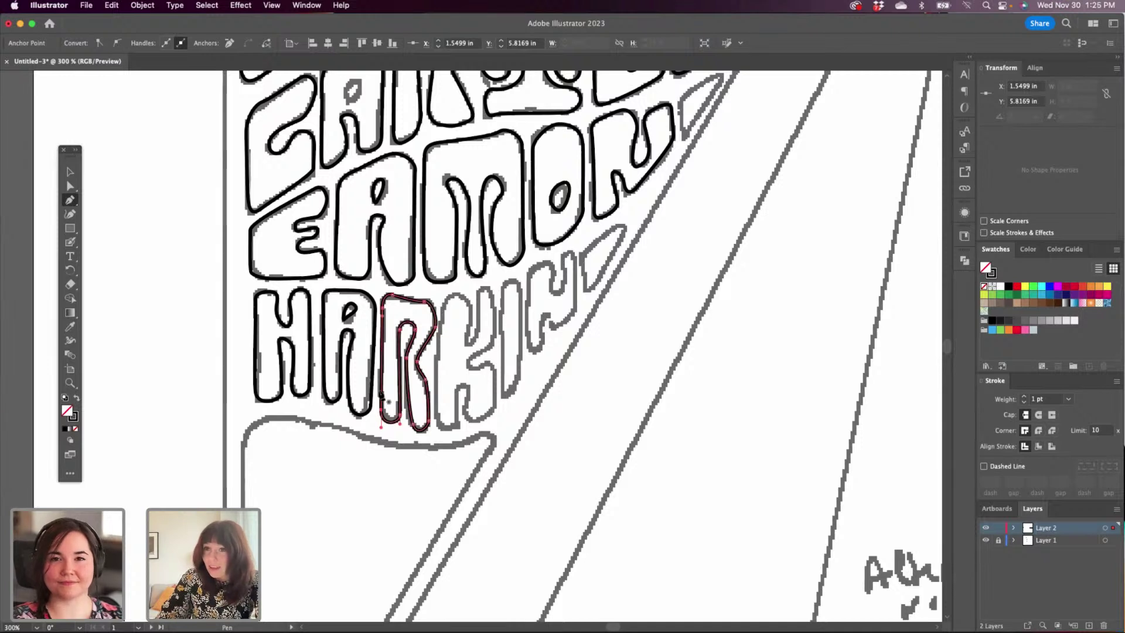
# Start the fourth row's K outline, tracing its left side, rounded stem top, upper notch and arm tip, undoing one misplaced point.
pyautogui.hscroll(2, 472, 387)
pyautogui.scroll(1, 472, 386)
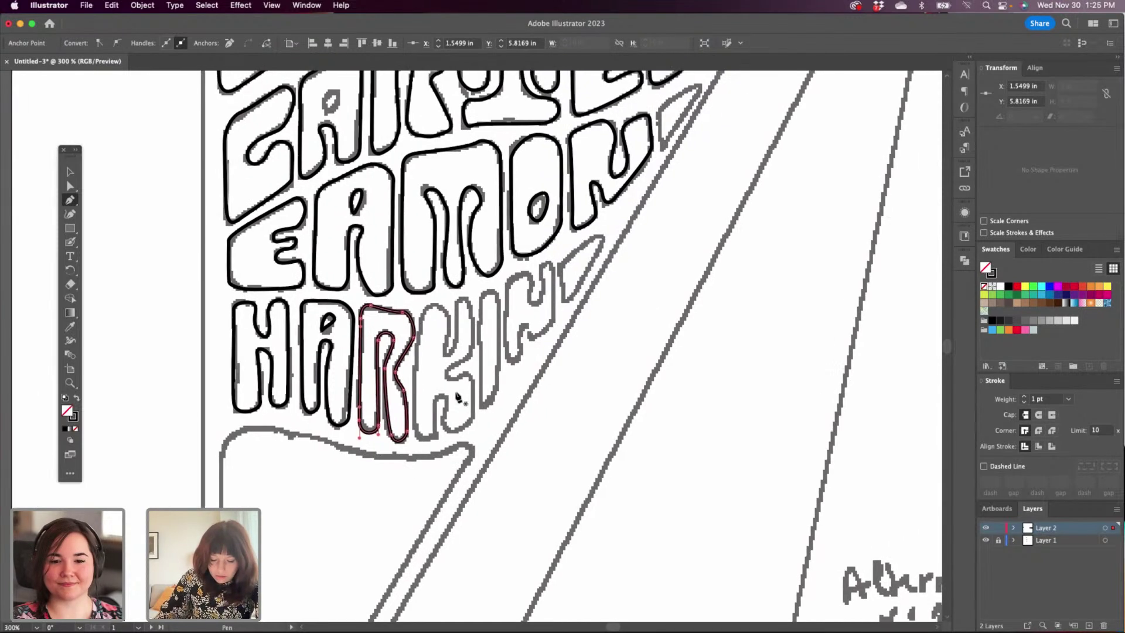
pyautogui.click(416, 441)
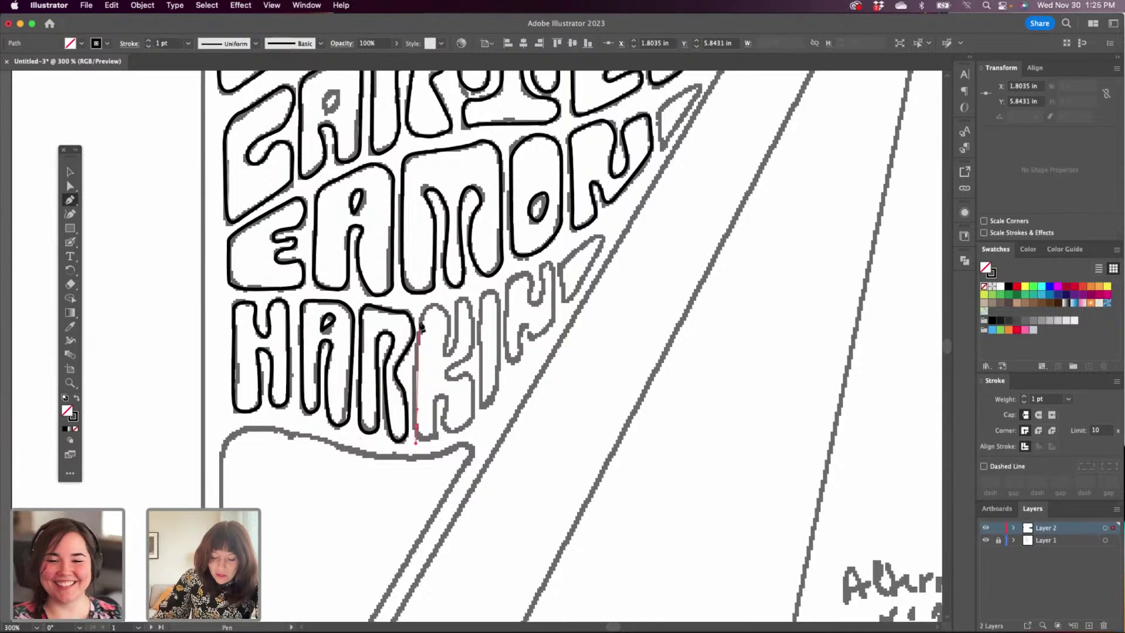
pyautogui.click(420, 312)
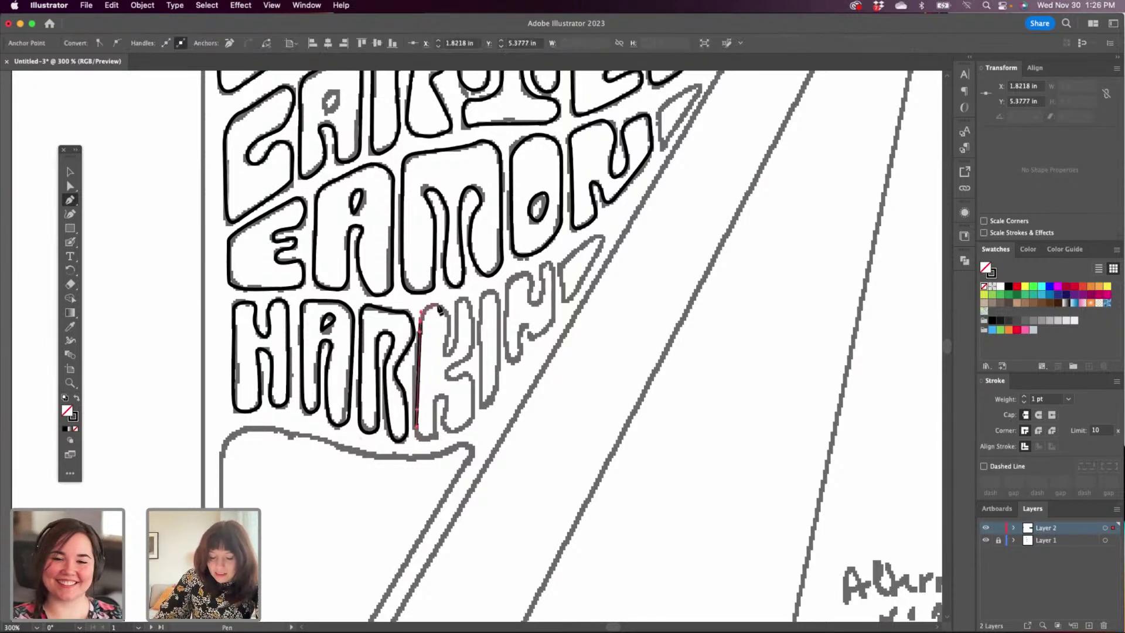
pyautogui.moveTo(438, 304); pyautogui.dragTo(445, 307)
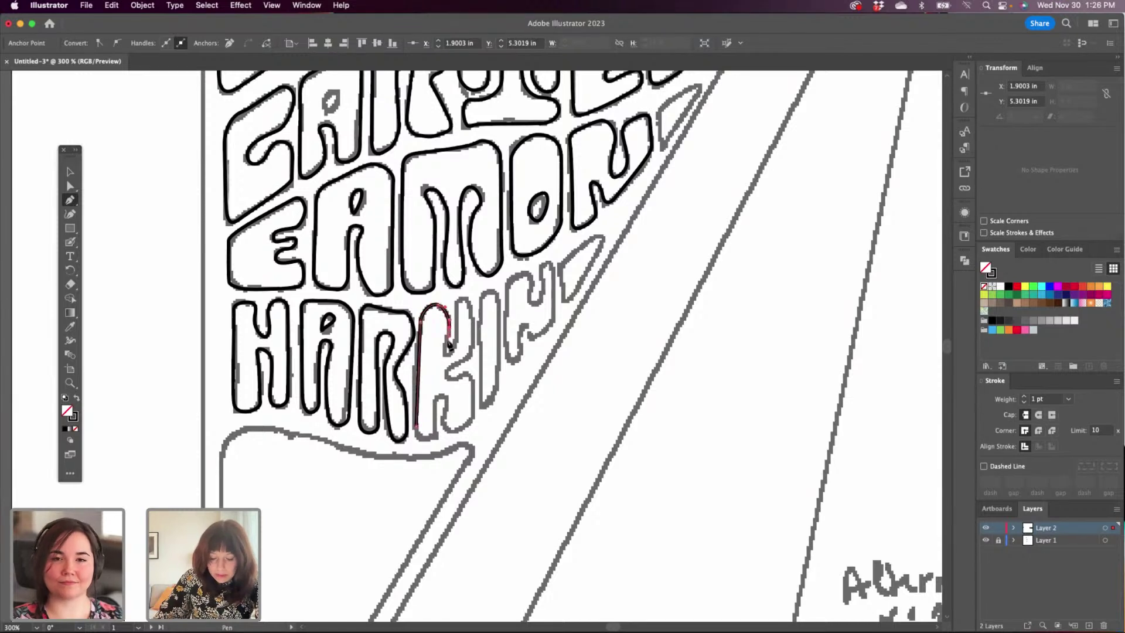
pyautogui.press('super+z')
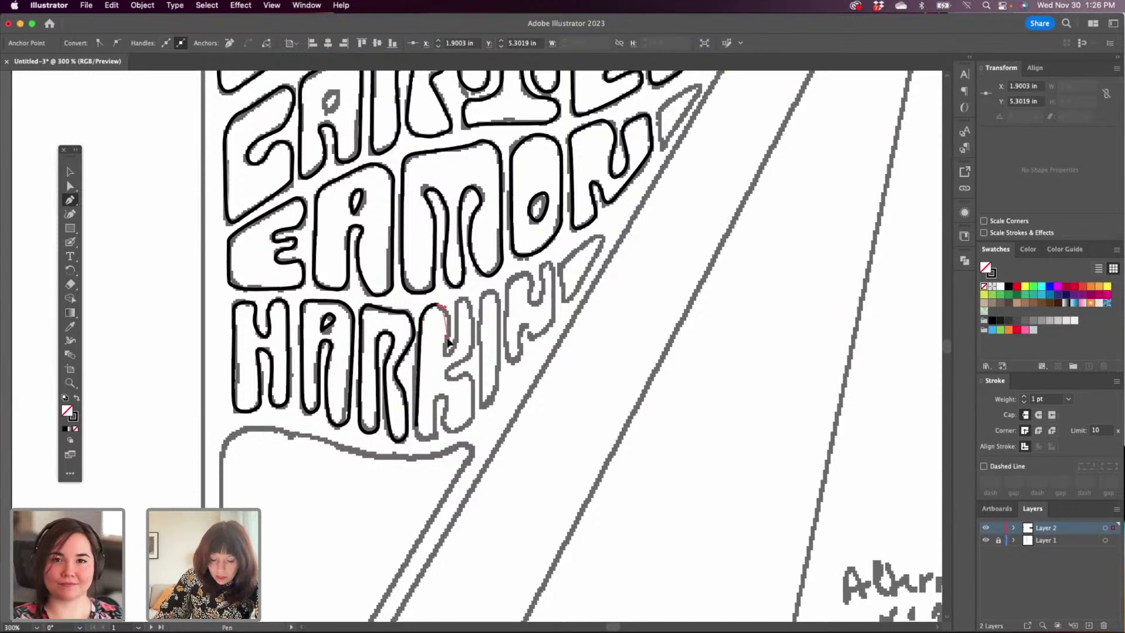
pyautogui.click(449, 348)
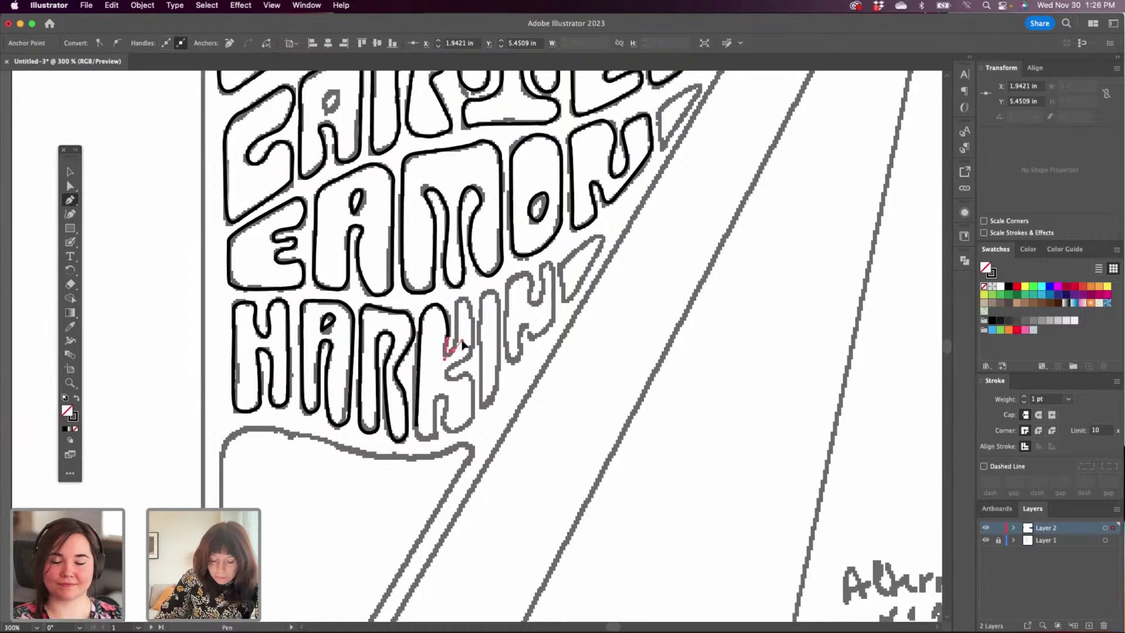
pyautogui.click(460, 340)
pyautogui.click(462, 302)
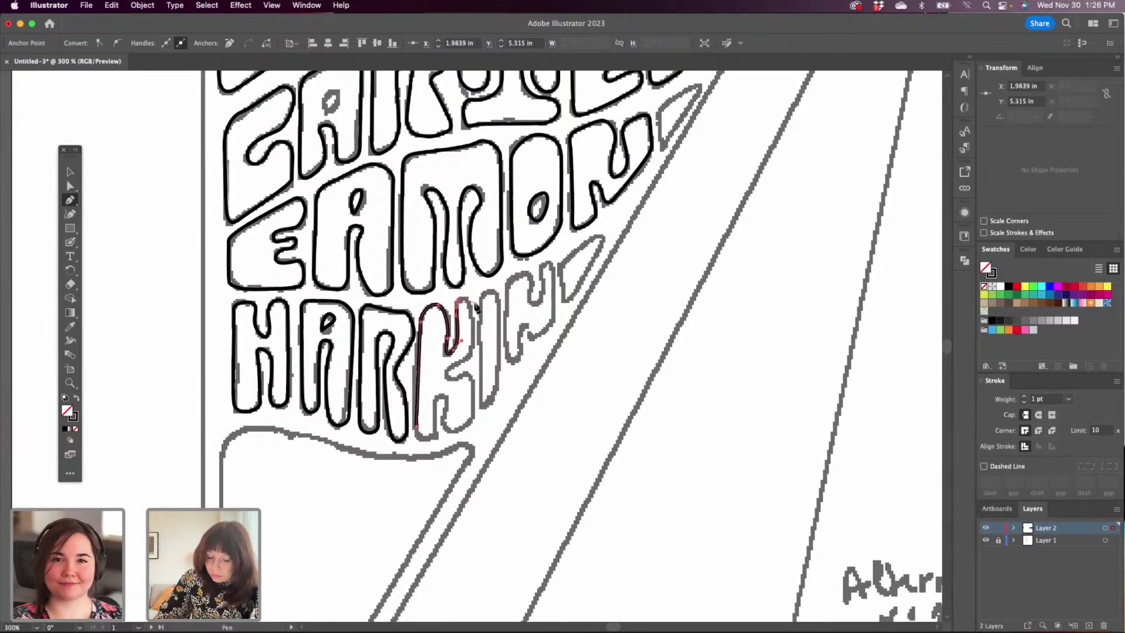
pyautogui.click(471, 301)
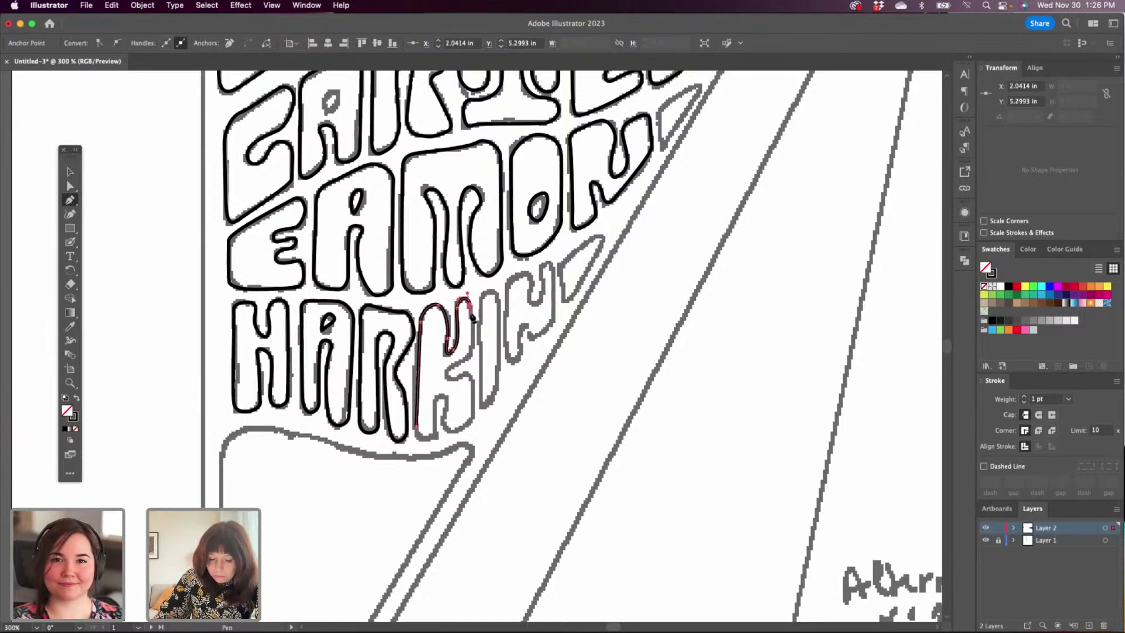
# Trace the outer side of the K's arm into the middle joint and around its lower right leg to the bottom.
pyautogui.click(472, 356)
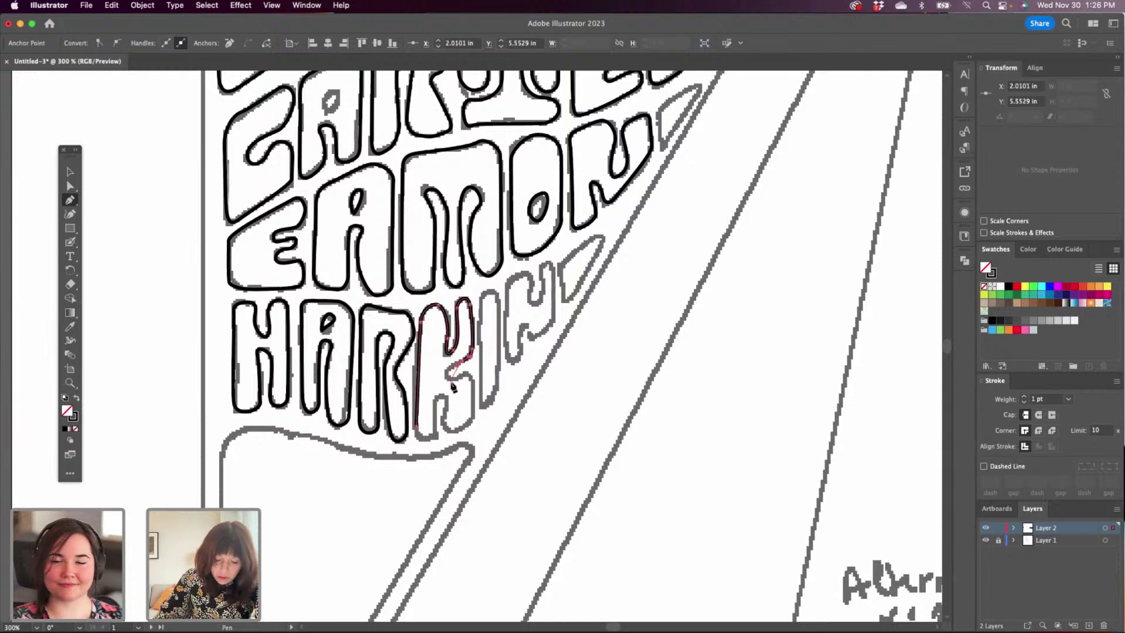
pyautogui.click(446, 376)
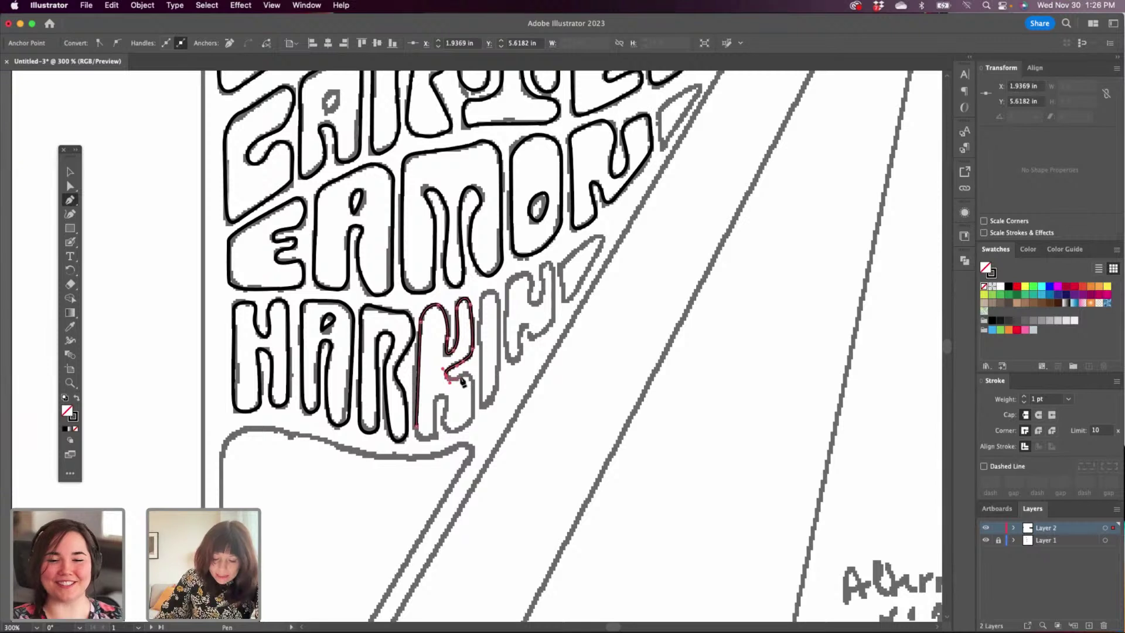
pyautogui.moveTo(458, 379); pyautogui.dragTo(466, 374)
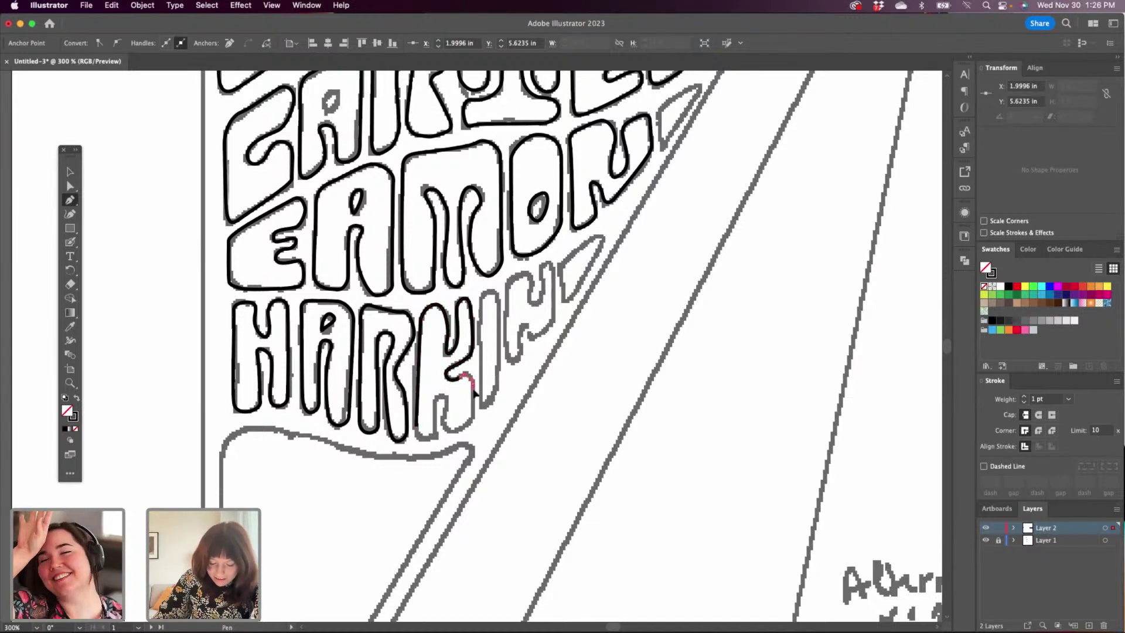
pyautogui.click(475, 399)
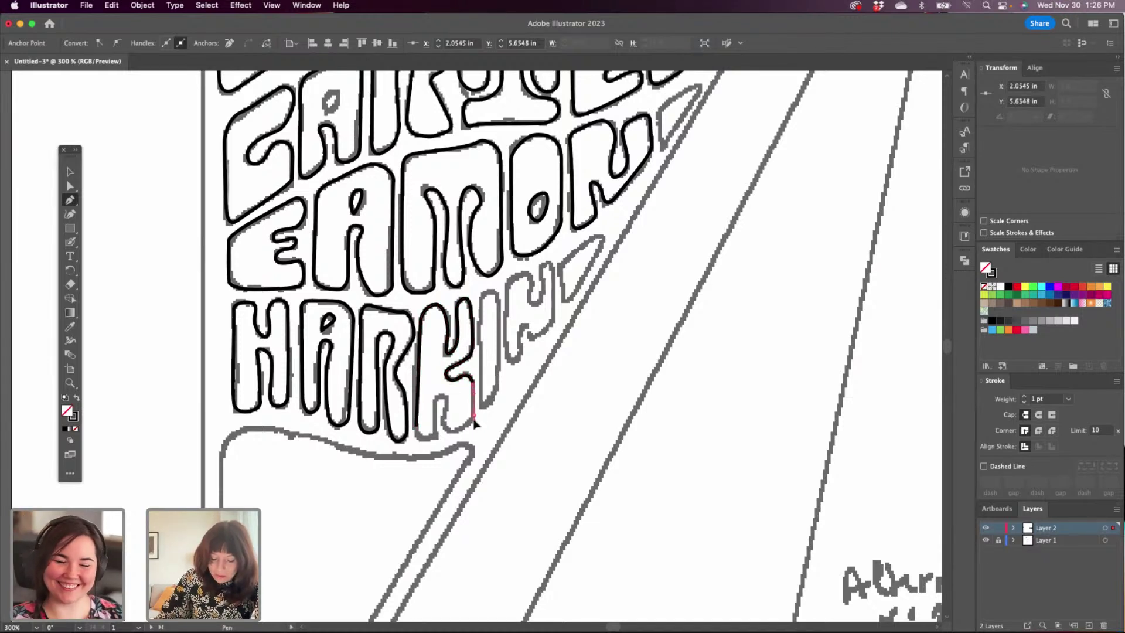
pyautogui.click(451, 434)
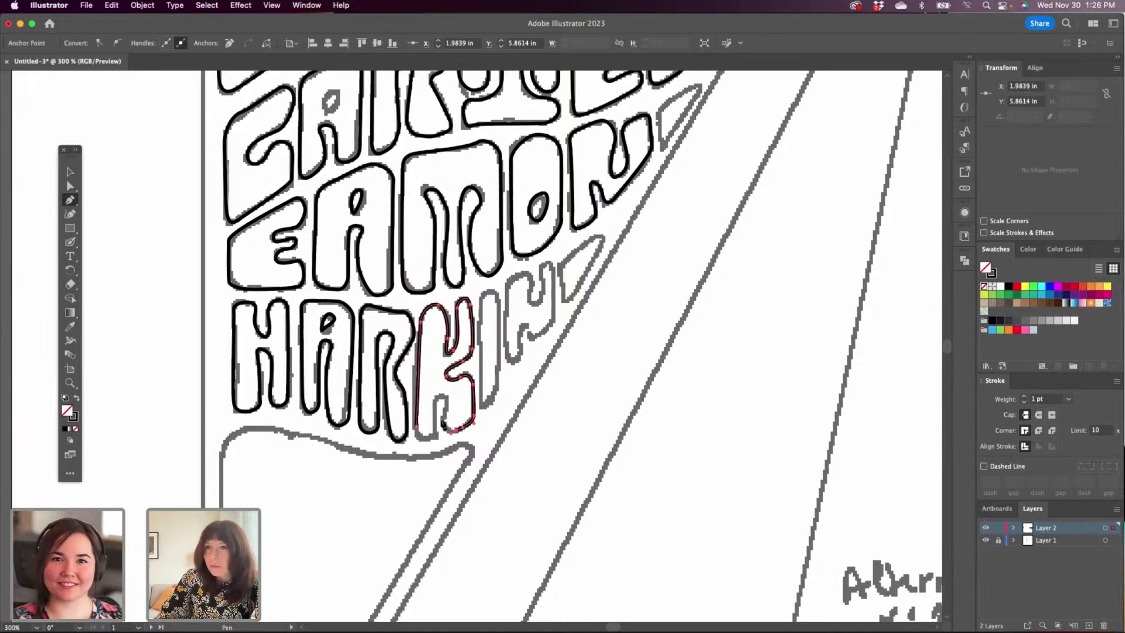
# Trace the inner side of the K's right leg, the lower notch and the left leg's bottom, closing the outline.
pyautogui.click(444, 424)
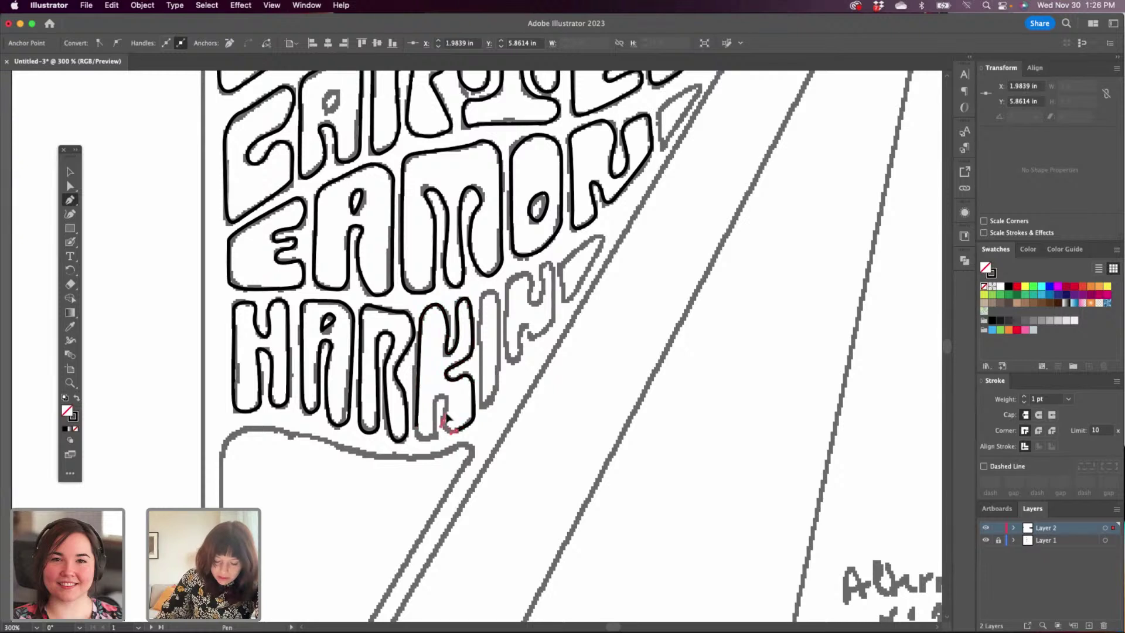
pyautogui.click(447, 399)
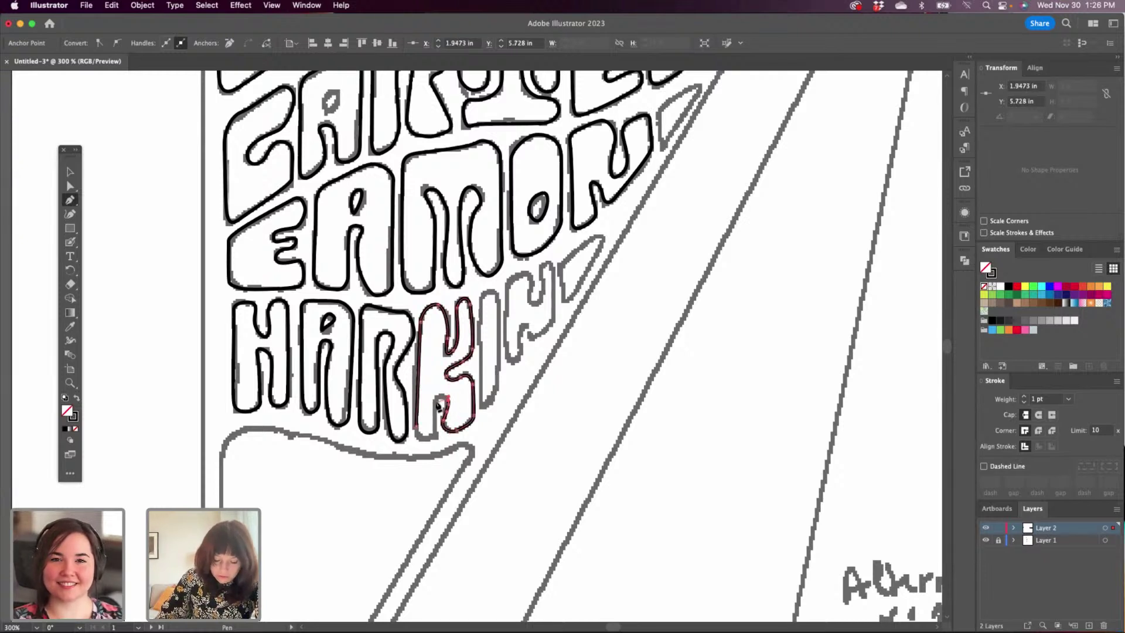
pyautogui.moveTo(435, 401); pyautogui.dragTo(435, 410)
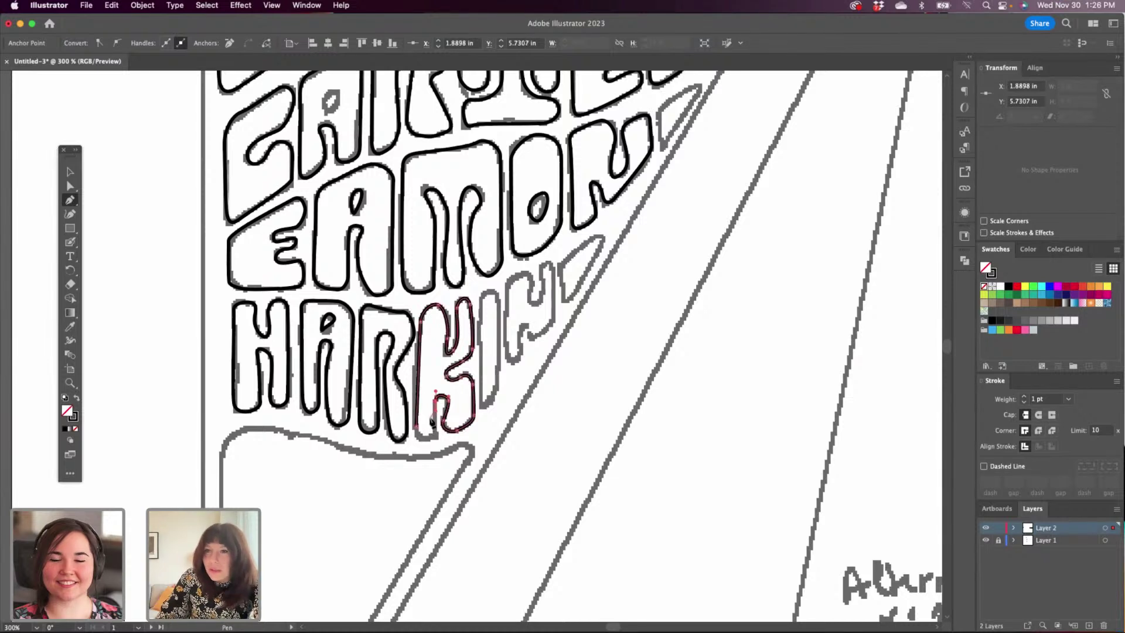
pyautogui.click(435, 432)
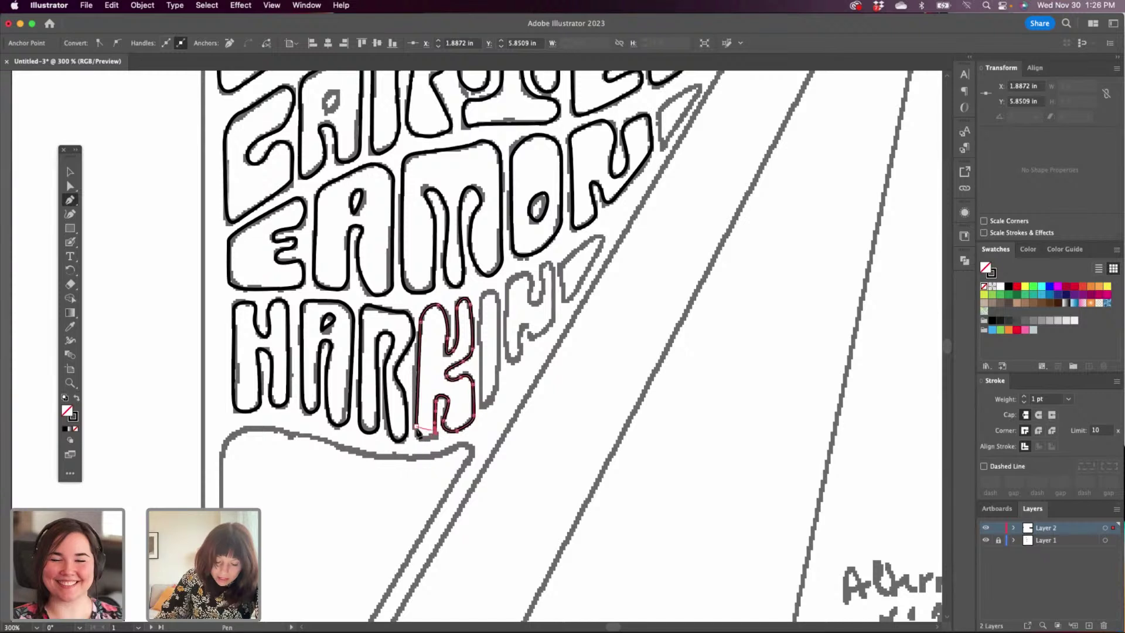
pyautogui.moveTo(416, 427); pyautogui.dragTo(417, 403)
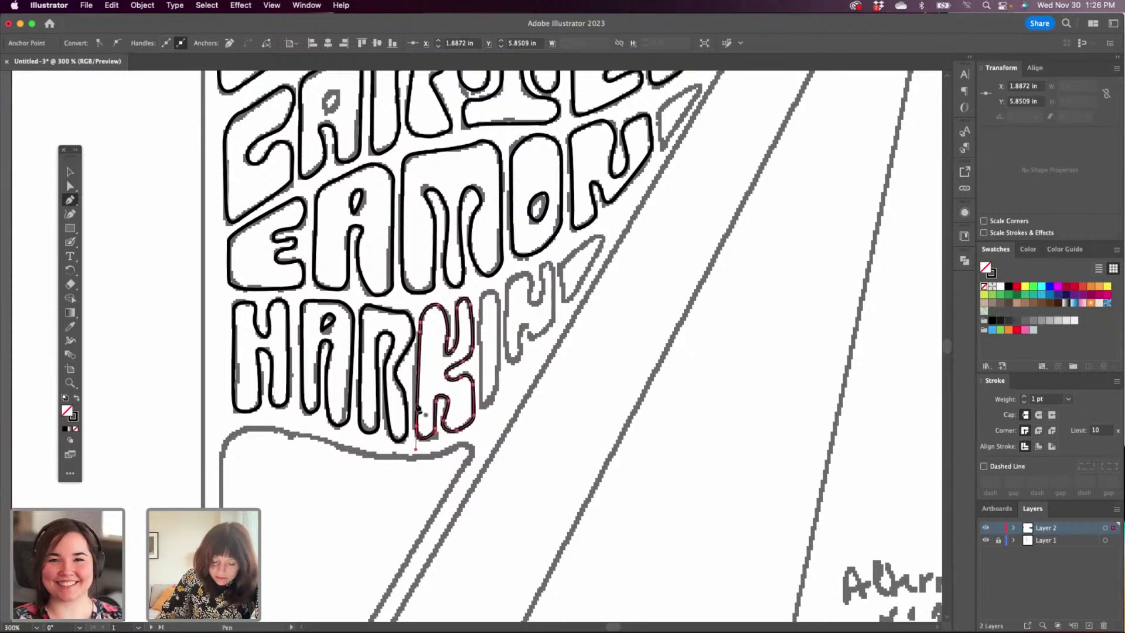
# Trace the fourth row's narrow I with the Pen tool, following both sides and the rounded top and bottom into a closed outline.
pyautogui.click(70, 188)
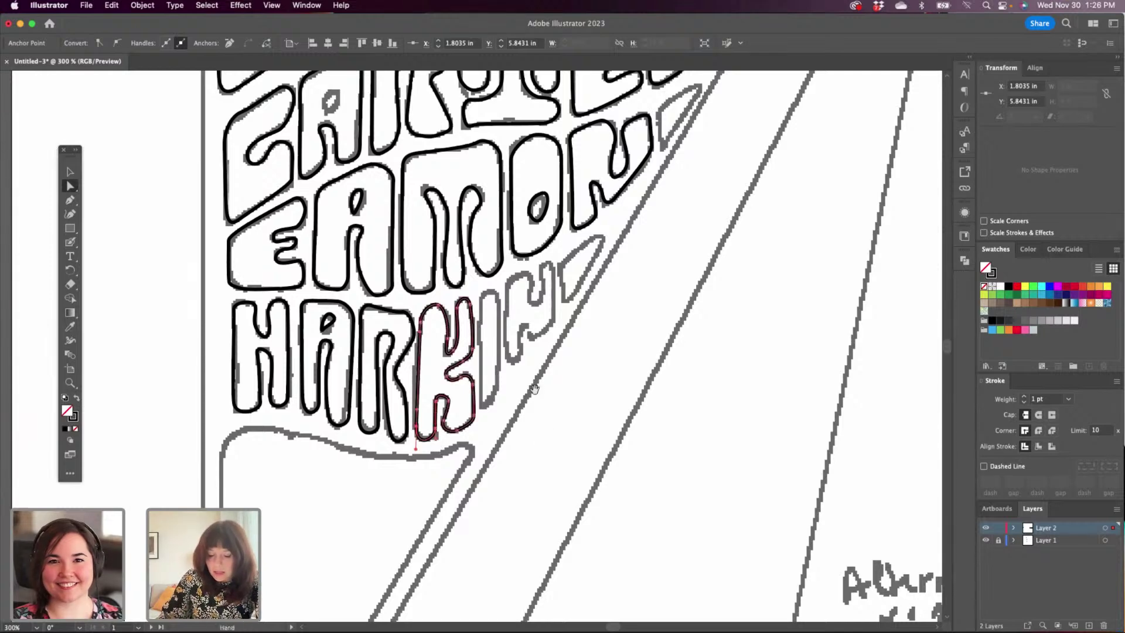
pyautogui.scroll(3, 534, 388)
pyautogui.hscroll(3, 534, 388)
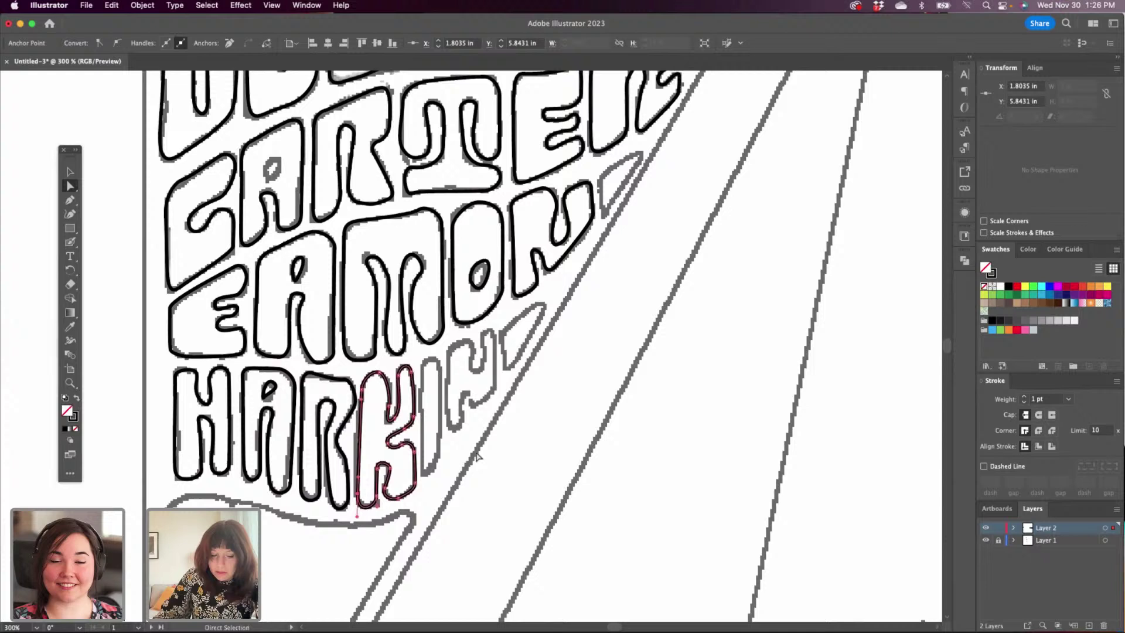
pyautogui.click(69, 200)
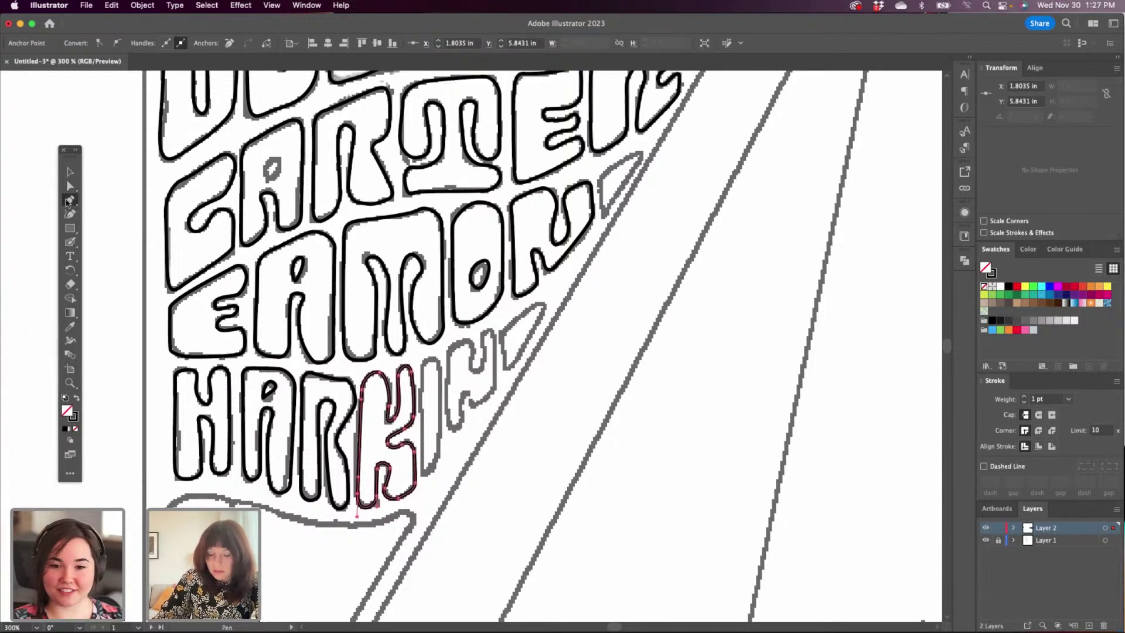
pyautogui.click(424, 463)
pyautogui.click(422, 368)
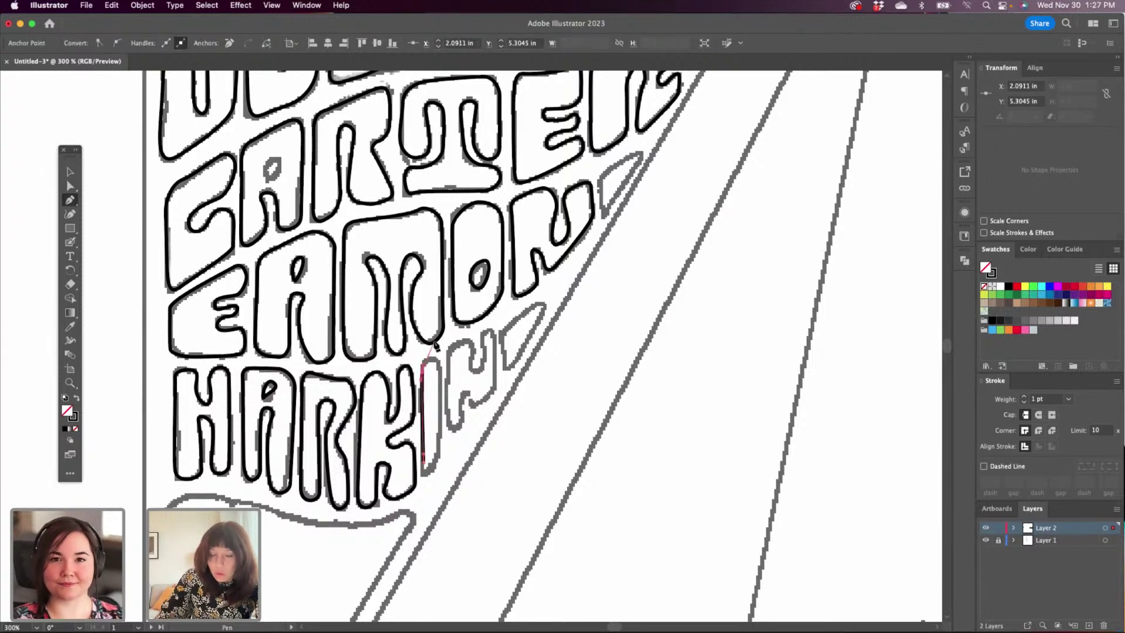
pyautogui.click(435, 362)
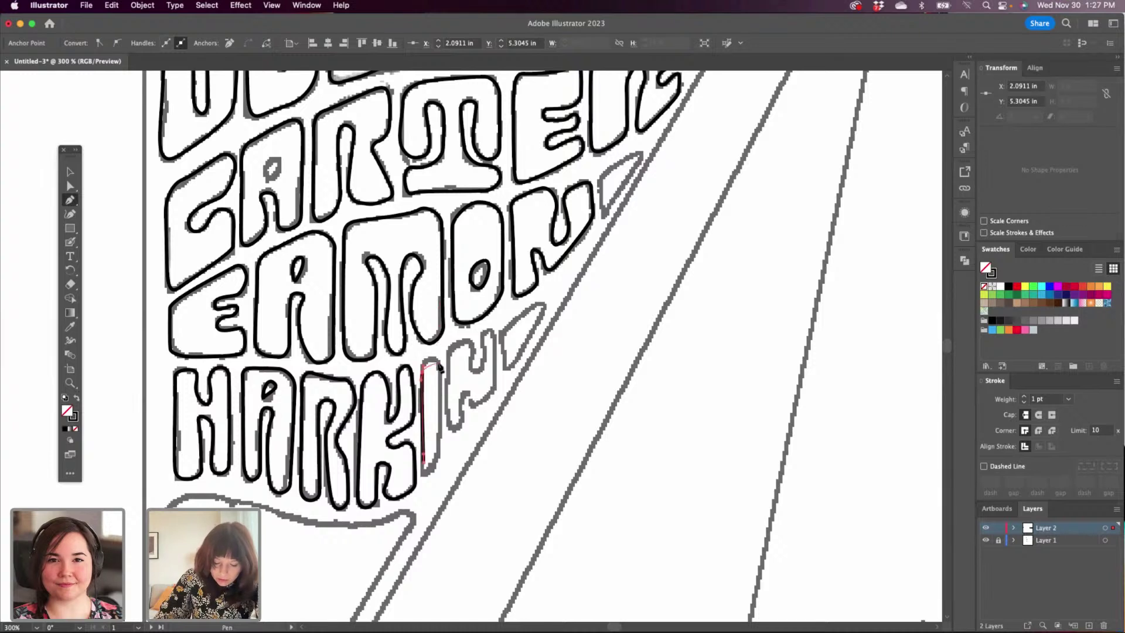
pyautogui.moveTo(437, 363); pyautogui.dragTo(439, 374)
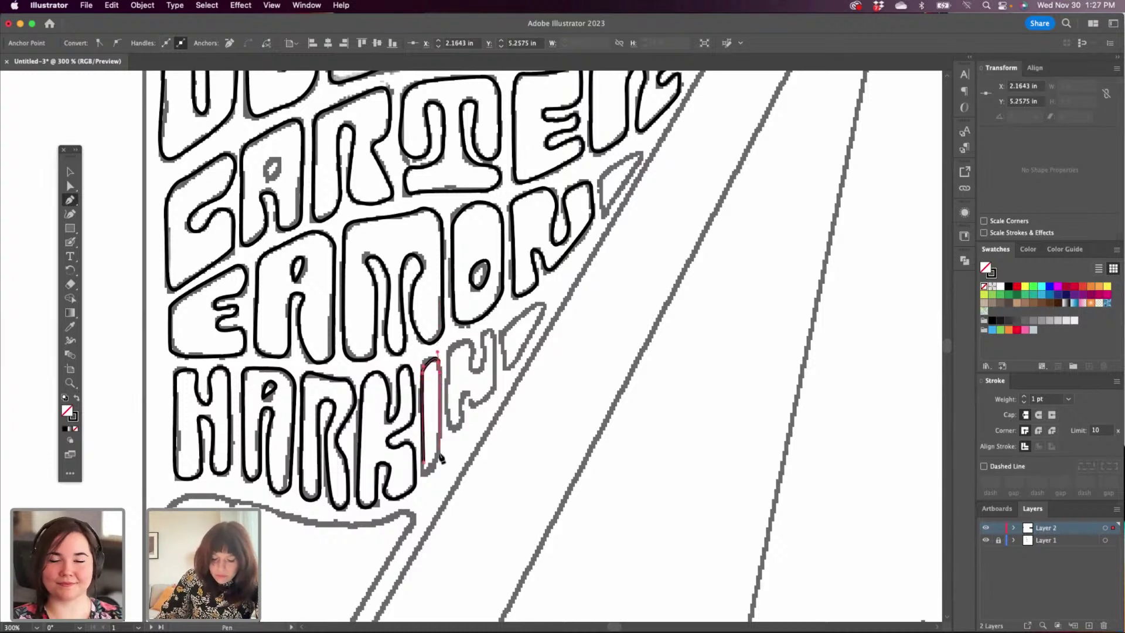
pyautogui.moveTo(440, 440); pyautogui.dragTo(440, 450)
pyautogui.click(438, 475)
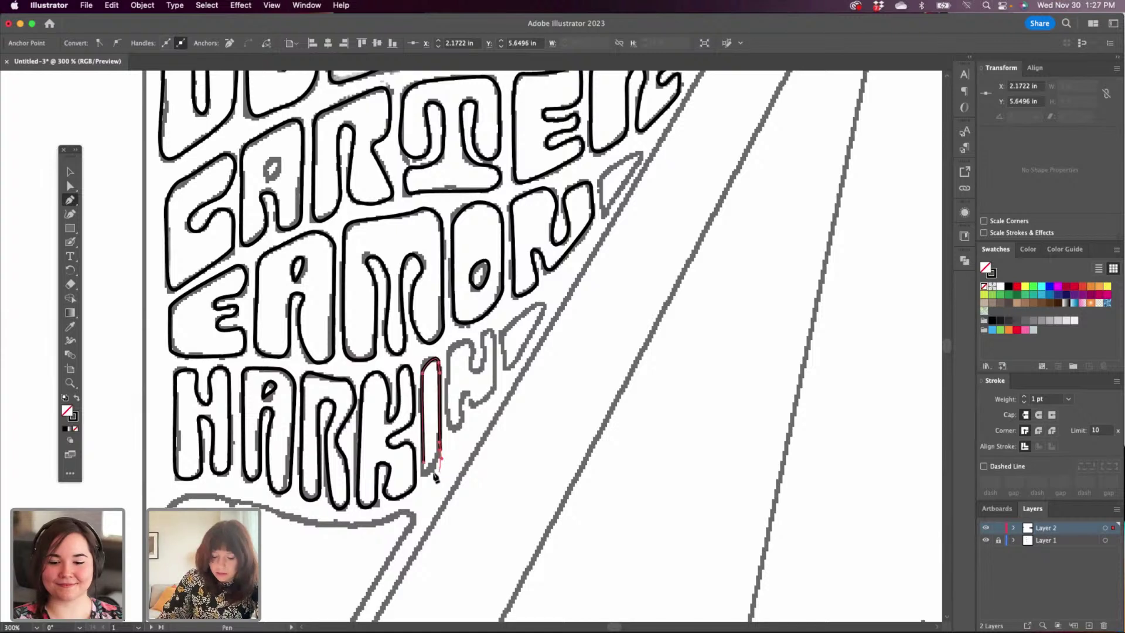
pyautogui.moveTo(432, 467)
pyautogui.mouseDown()
pyautogui.moveTo(424, 475)
pyautogui.moveTo(422, 454)
pyautogui.mouseUp()
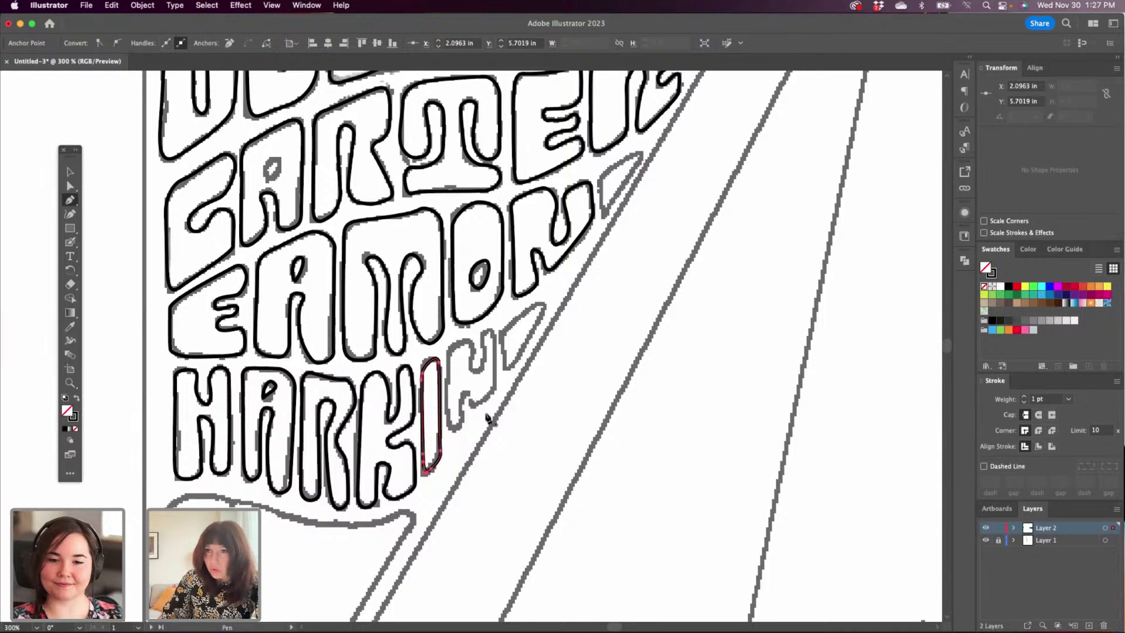
# Trace the small N that ends the fourth row as a closed outline.
pyautogui.moveTo(486, 431); pyautogui.dragTo(443, 471)
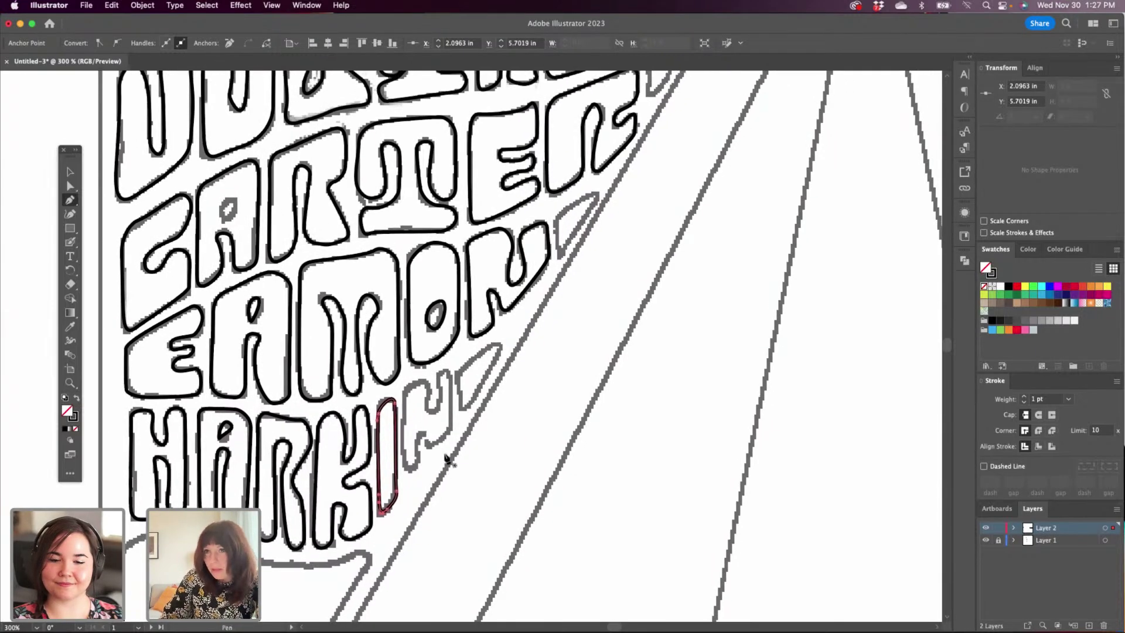
pyautogui.click(405, 461)
pyautogui.click(406, 404)
pyautogui.moveTo(406, 394)
pyautogui.mouseDown()
pyautogui.moveTo(425, 383)
pyautogui.moveTo(429, 422)
pyautogui.moveTo(439, 373)
pyautogui.moveTo(451, 380)
pyautogui.moveTo(451, 430)
pyautogui.moveTo(428, 447)
pyautogui.moveTo(420, 430)
pyautogui.moveTo(417, 463)
pyautogui.moveTo(403, 442)
pyautogui.mouseUp()
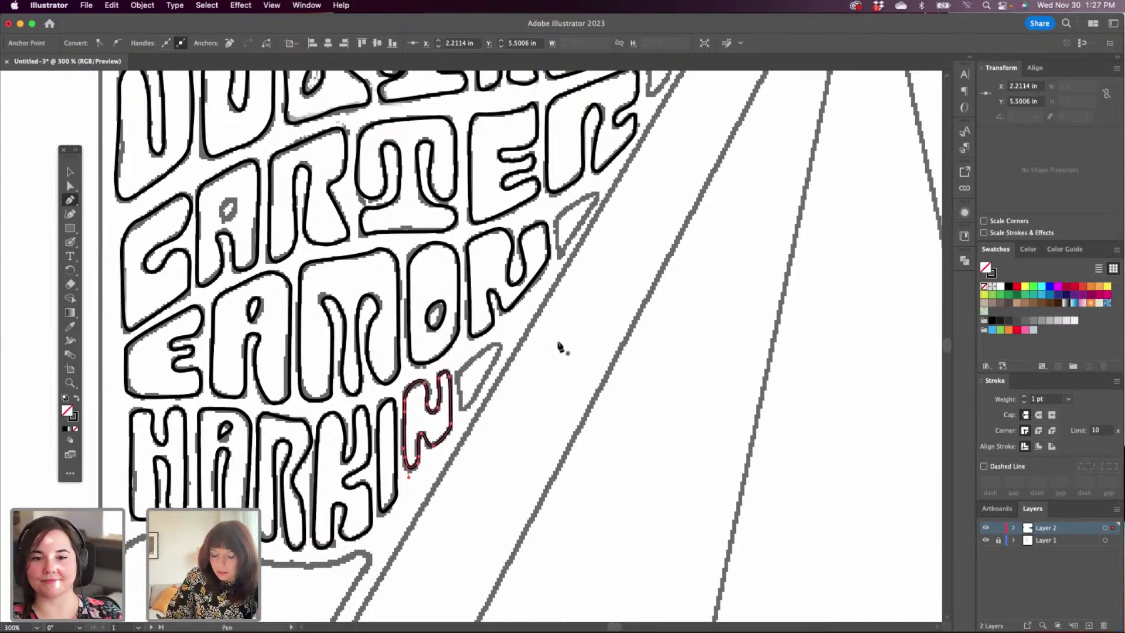
# Trace the pointed filler shape after the fourth row's N along its short side, curved top and slanted edge, closing the outline.
pyautogui.moveTo(562, 371); pyautogui.dragTo(483, 477)
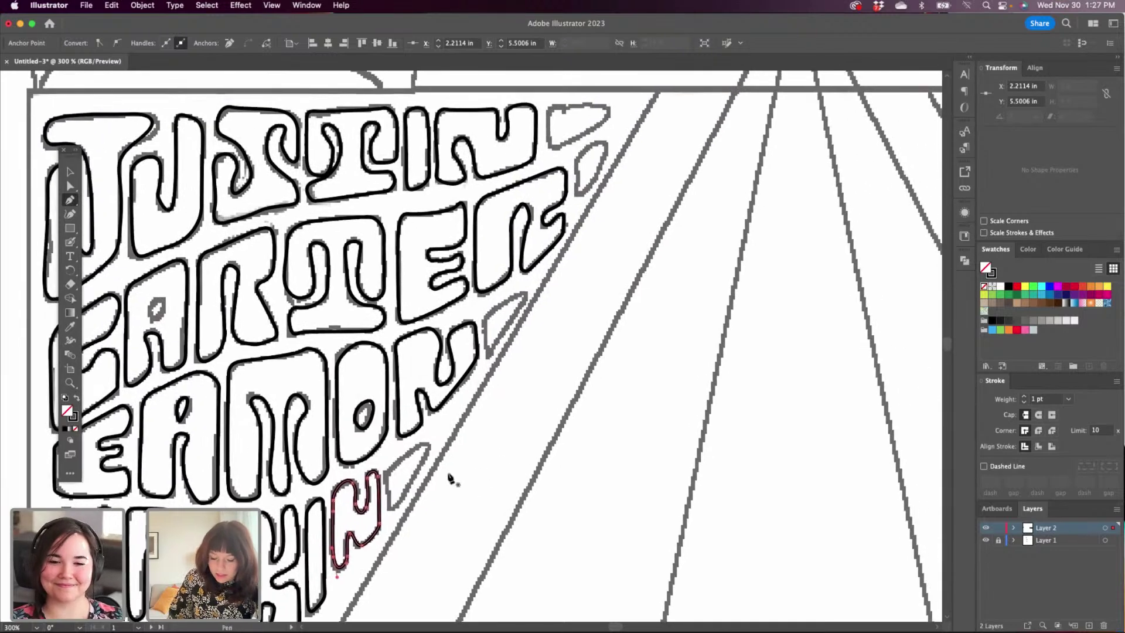
pyautogui.click(390, 507)
pyautogui.moveTo(388, 485)
pyautogui.mouseDown()
pyautogui.moveTo(384, 458)
pyautogui.moveTo(388, 472)
pyautogui.mouseUp()
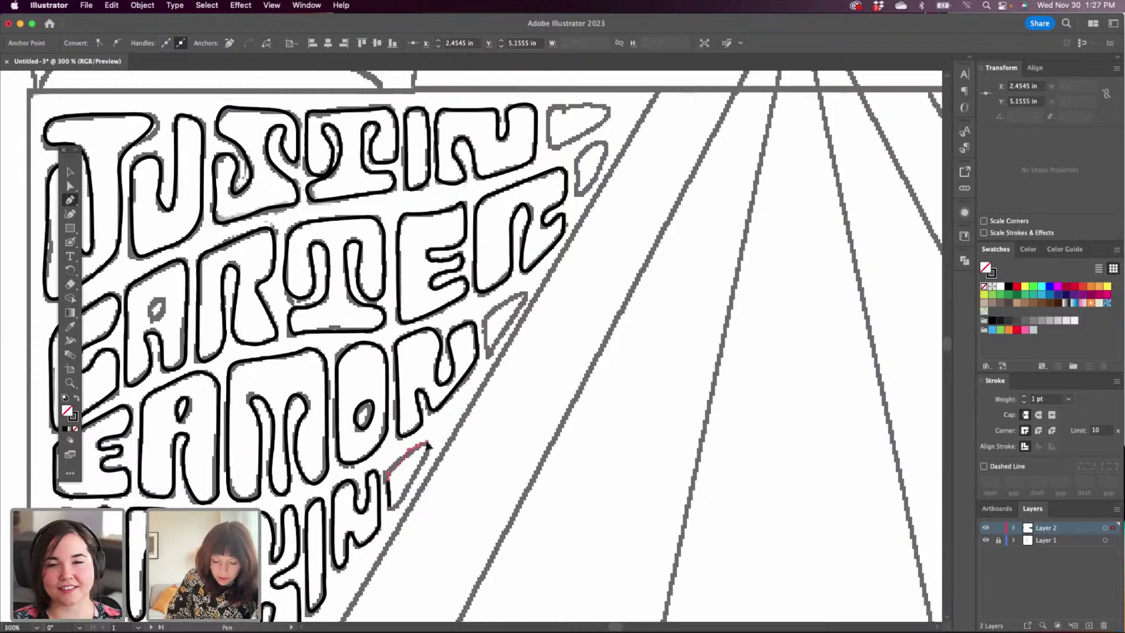
pyautogui.click(424, 443)
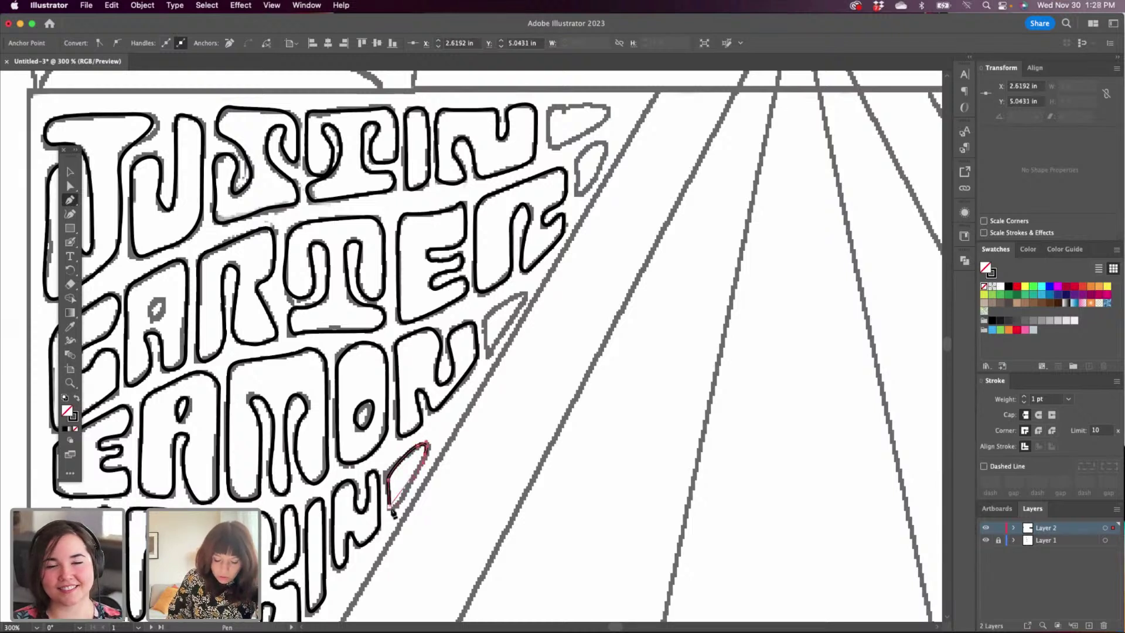
pyautogui.moveTo(390, 507); pyautogui.dragTo(384, 509)
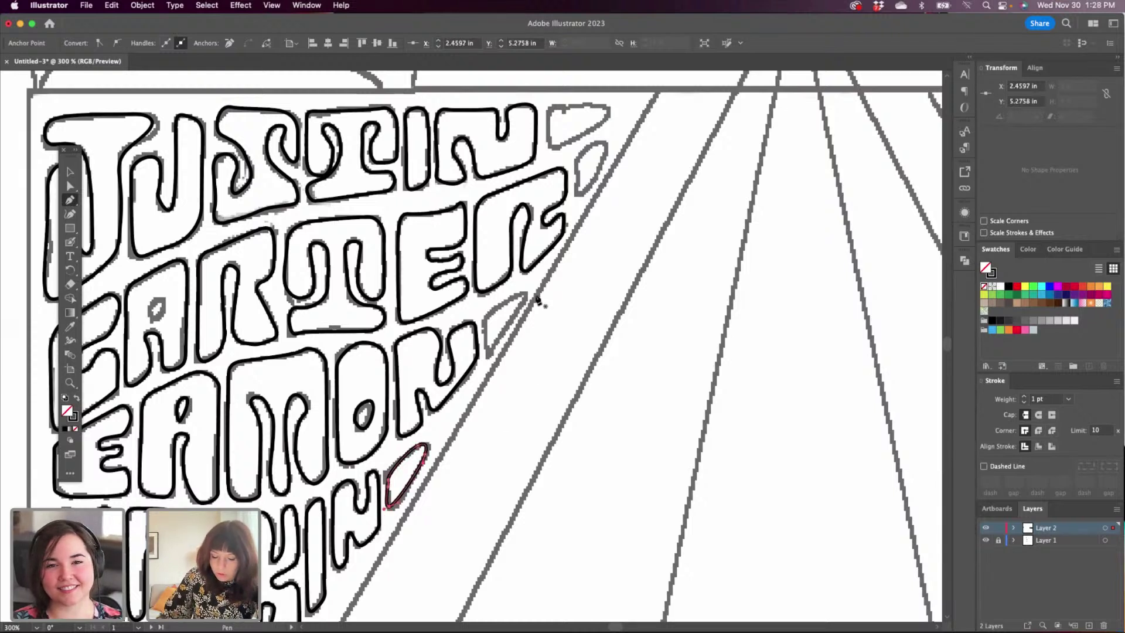
# Trace the triangular filler shape at the end of the third row as a closed outline, redoing its misplaced first point.
pyautogui.click(488, 349)
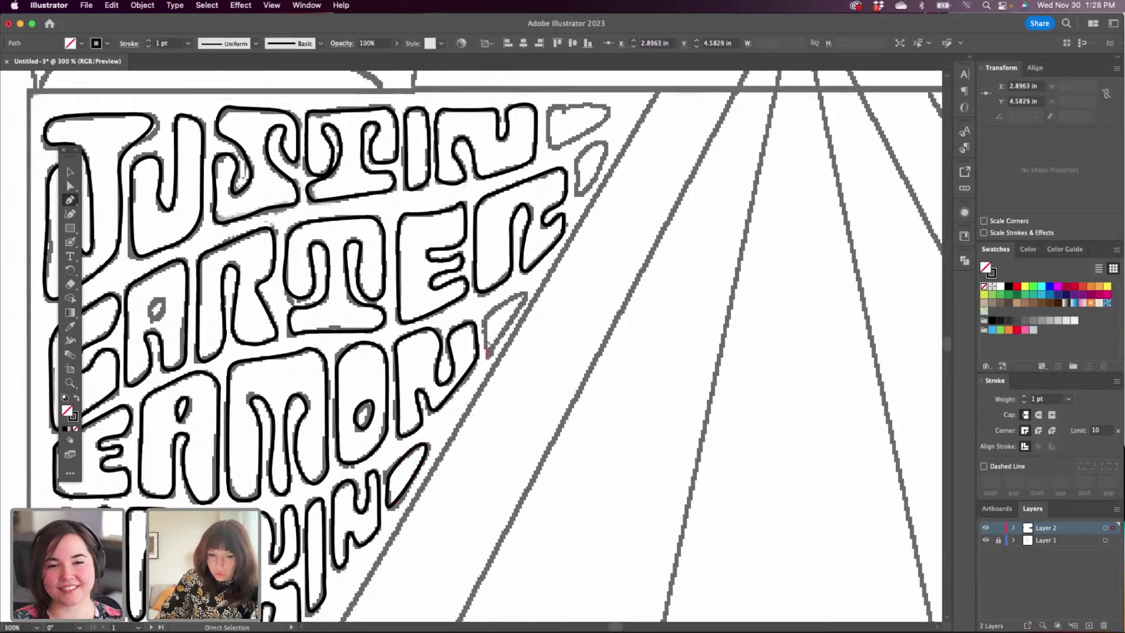
pyautogui.press('super+z')
pyautogui.moveTo(487, 355); pyautogui.dragTo(485, 338)
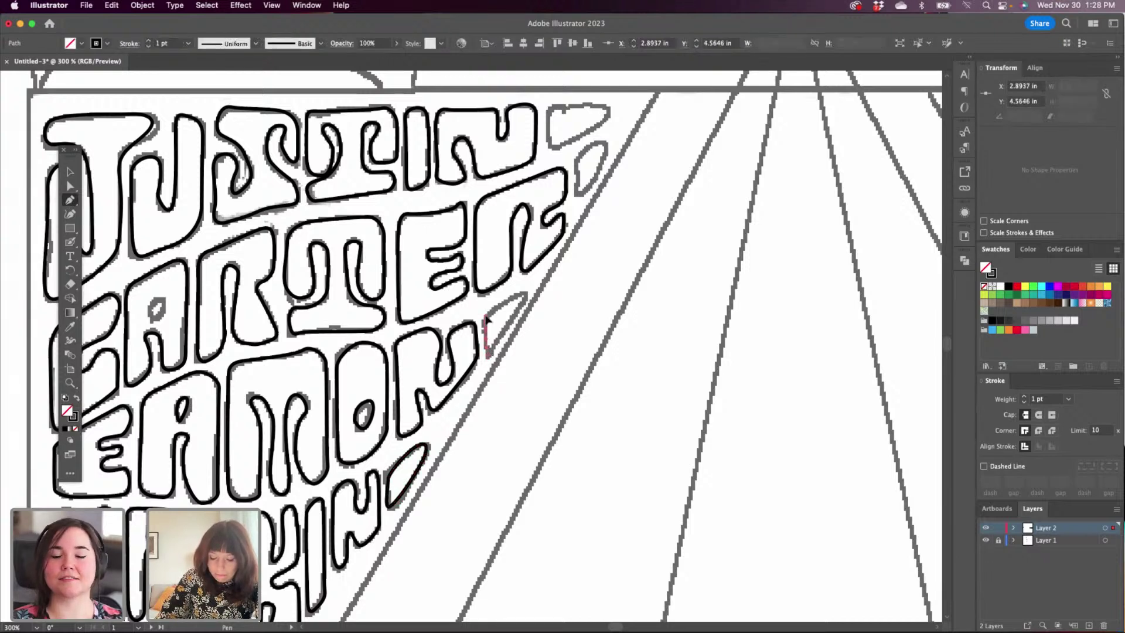
pyautogui.moveTo(520, 297); pyautogui.dragTo(523, 311)
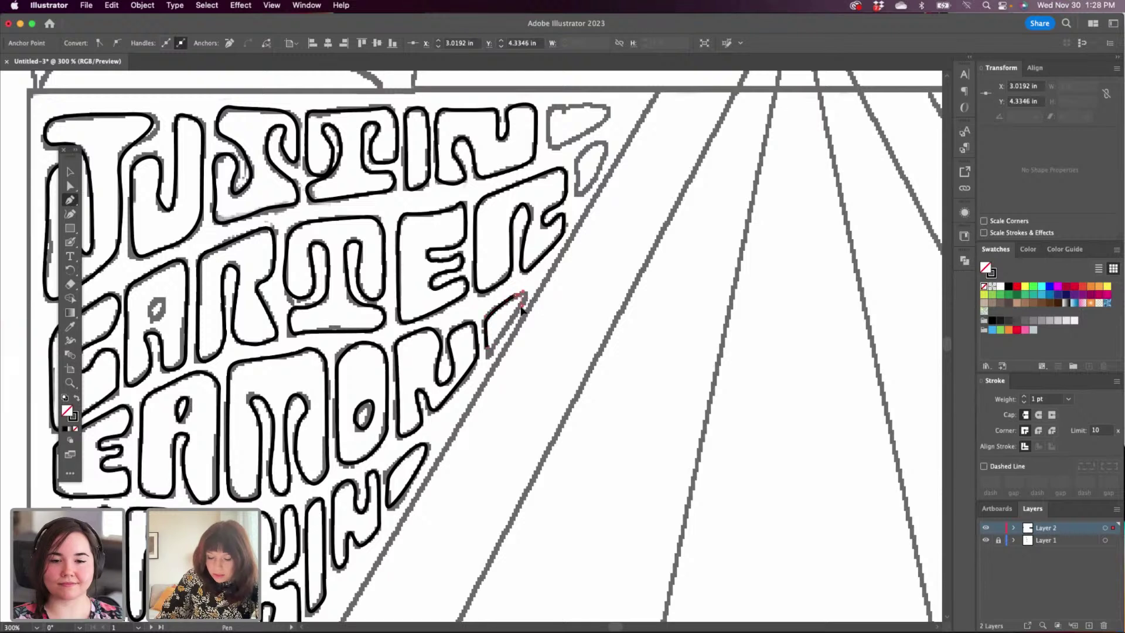
pyautogui.click(493, 358)
pyautogui.moveTo(487, 348); pyautogui.dragTo(486, 337)
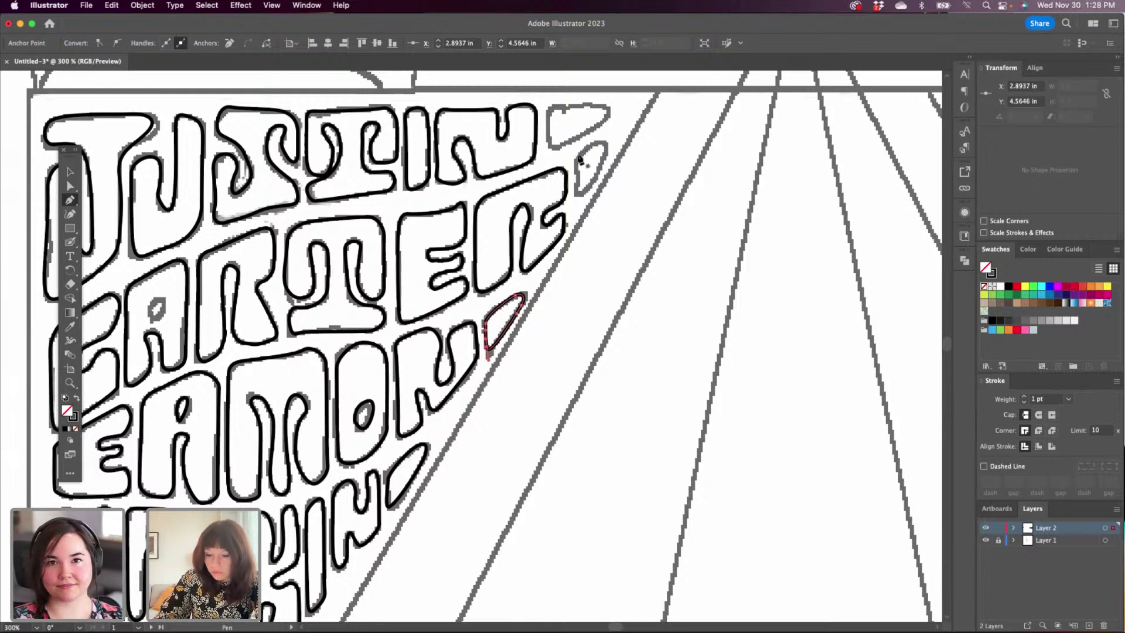
# Trace the small rounded filler shape at the end of the second row as a closed outline, undoing misplaced points.
pyautogui.click(578, 188)
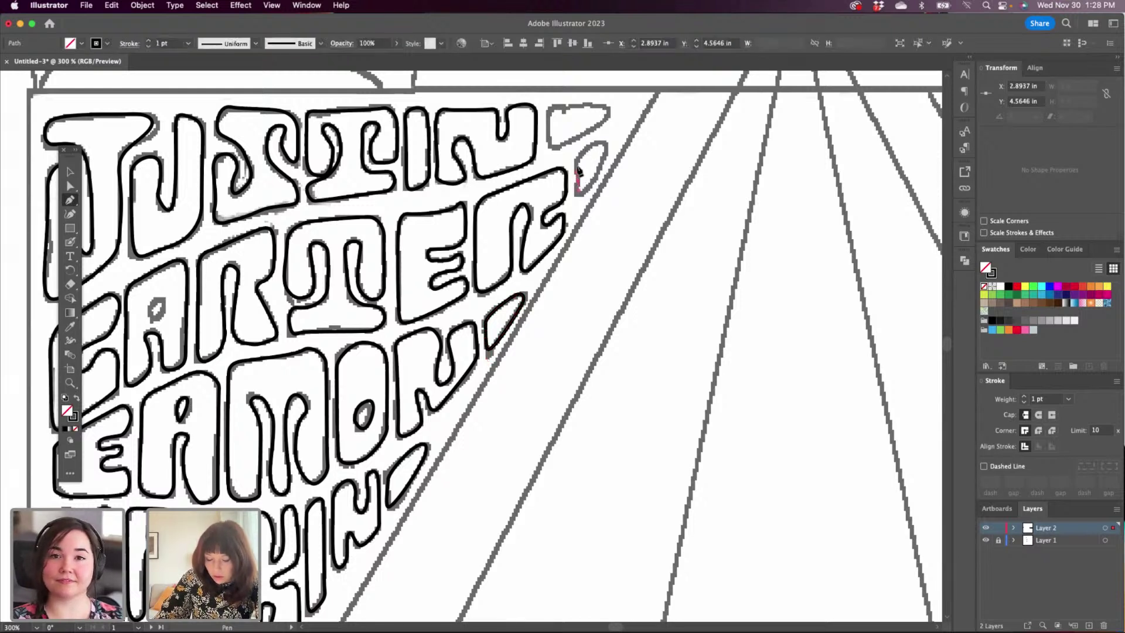
pyautogui.click(588, 151)
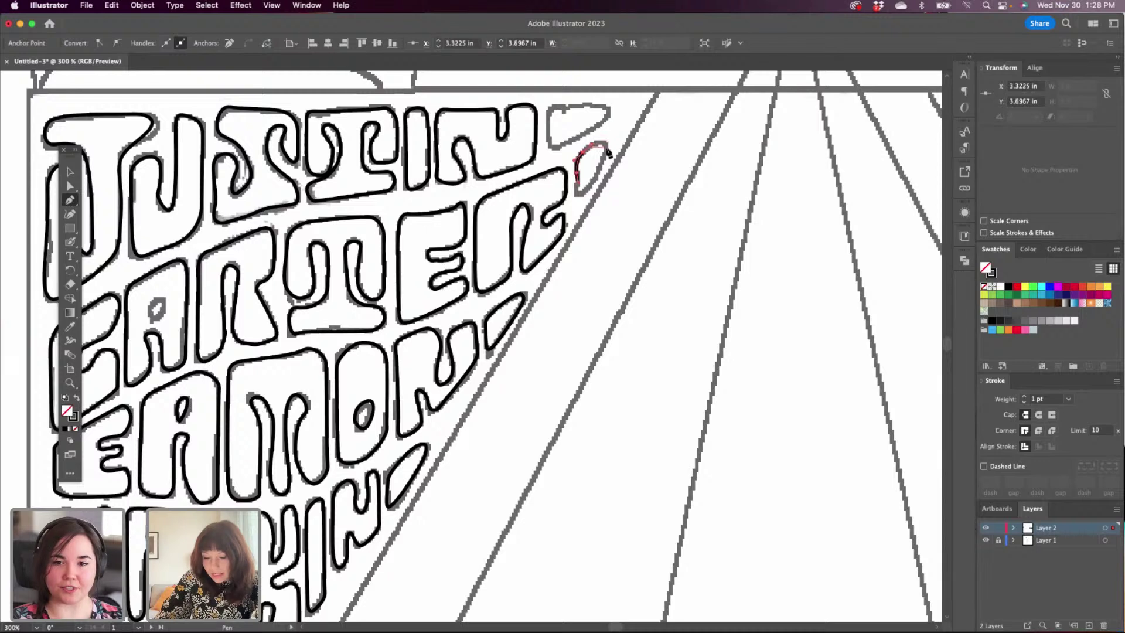
pyautogui.moveTo(603, 143); pyautogui.dragTo(577, 172)
pyautogui.press('super+z')
pyautogui.press('super+z')
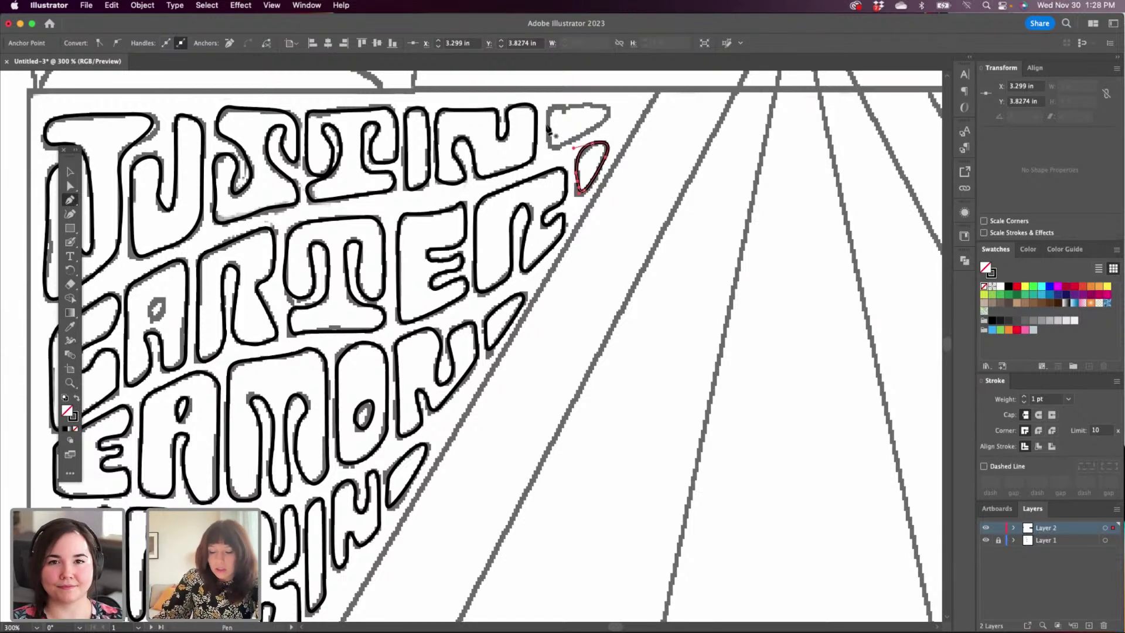
# Trace the wedge-shaped filler at the end of the first row around all its sides, closing the outline.
pyautogui.moveTo(548, 132); pyautogui.dragTo(550, 109)
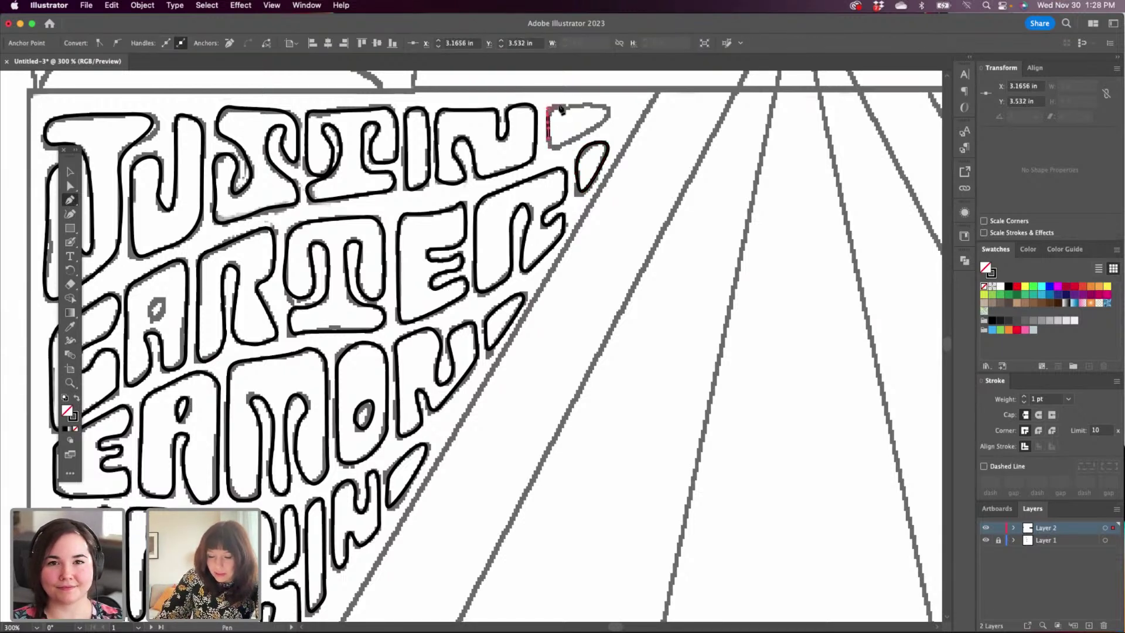
pyautogui.click(609, 110)
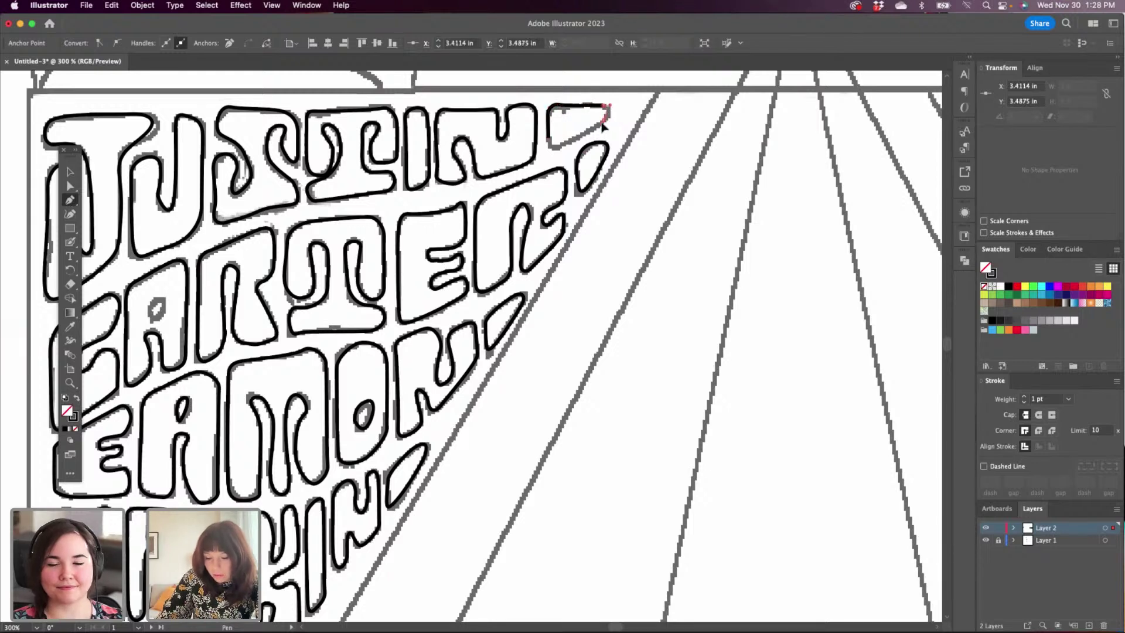
pyautogui.click(606, 119)
pyautogui.click(552, 148)
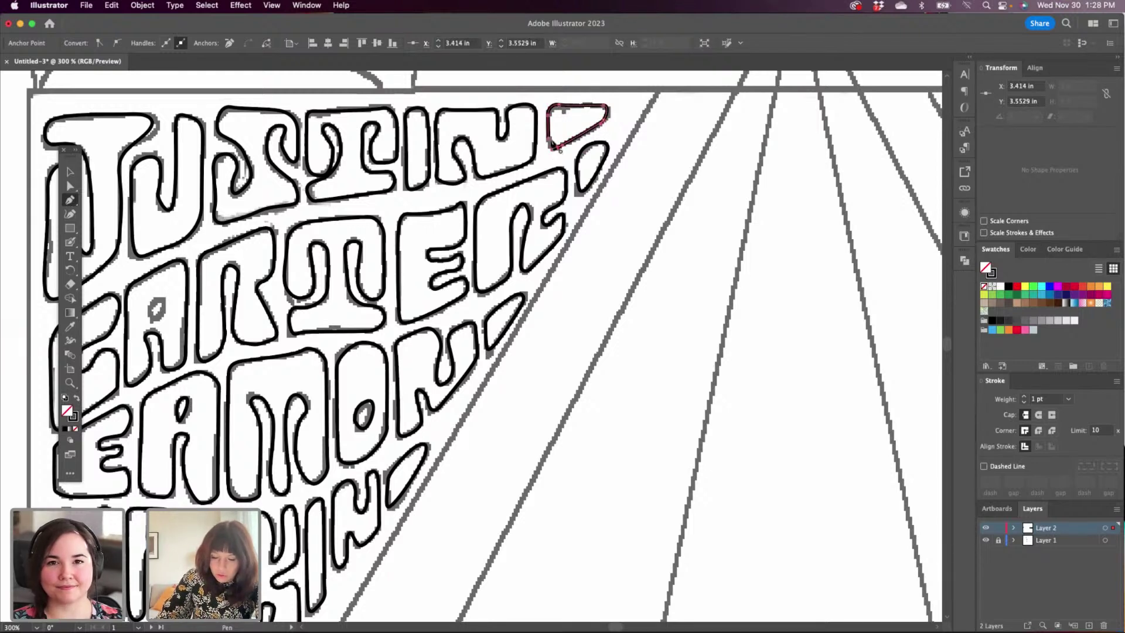
pyautogui.click(549, 142)
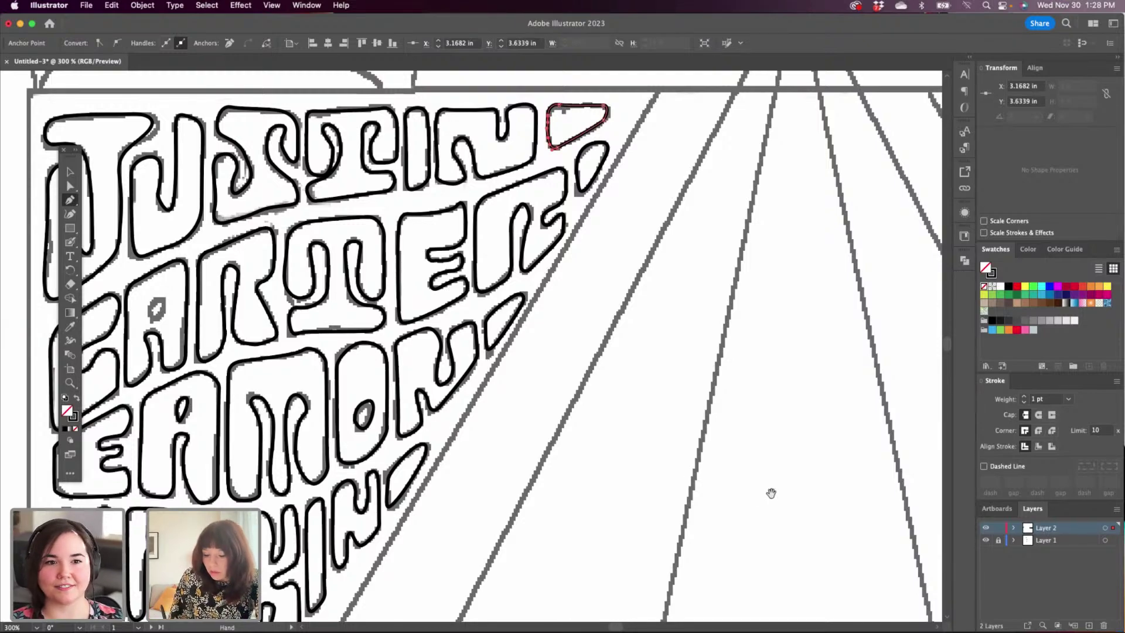
# Start the outline of the C in the opposite lettering block's first row, tracing its left side, rounded upper corner and top edge.
pyautogui.moveTo(771, 492); pyautogui.dragTo(484, 564)
pyautogui.moveTo(817, 456); pyautogui.dragTo(711, 440)
pyautogui.hscroll(10, 712, 440)
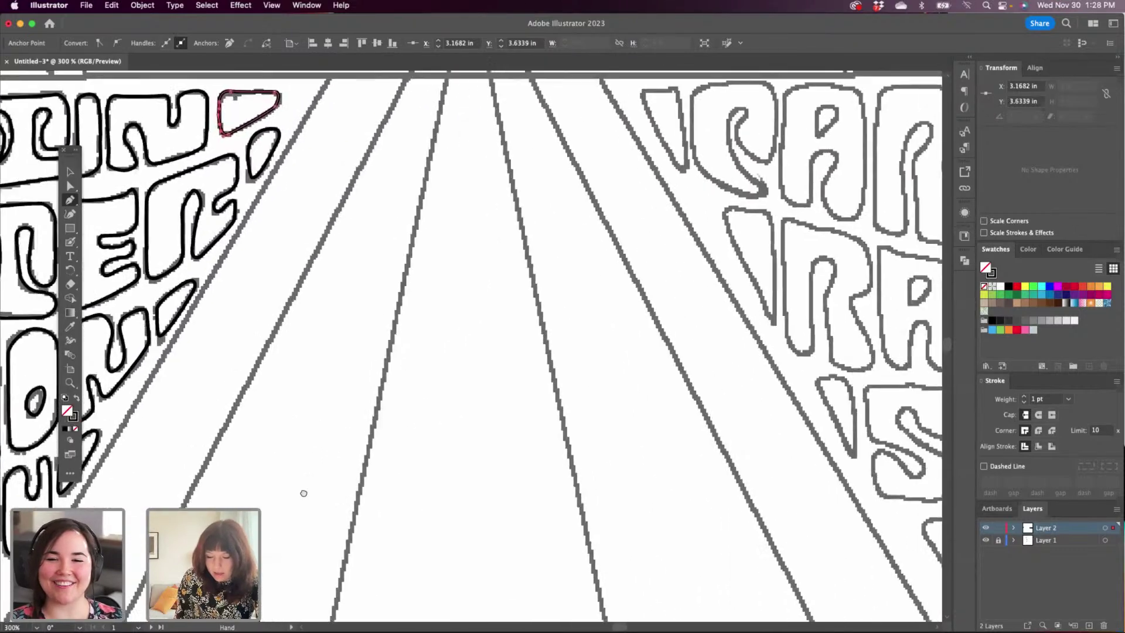
pyautogui.scroll(2, 301, 489)
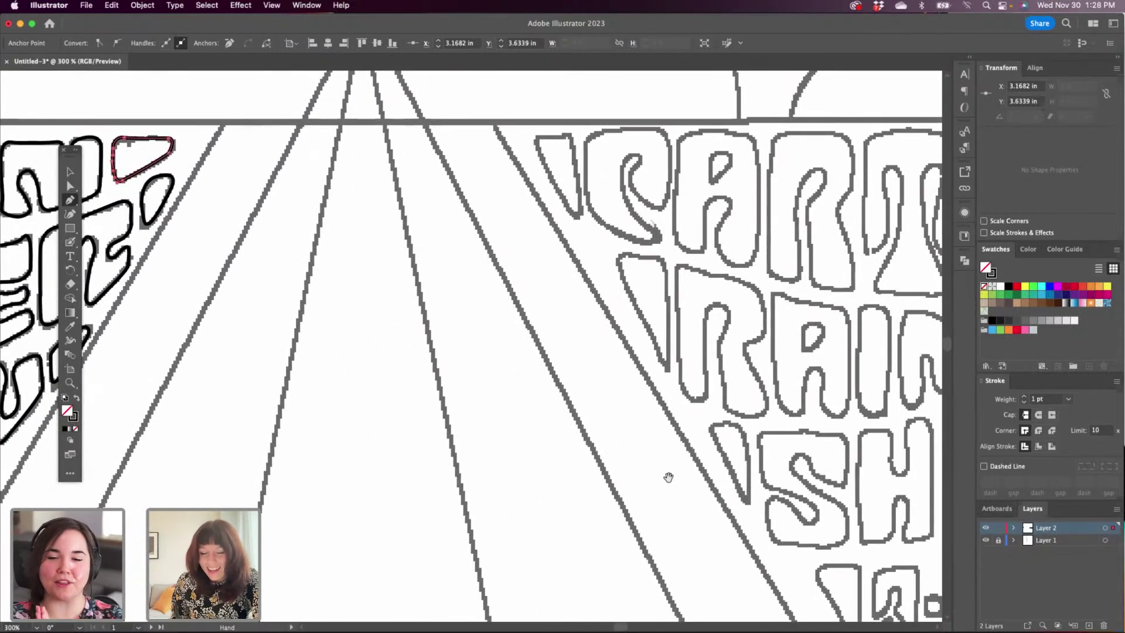
pyautogui.moveTo(665, 477); pyautogui.dragTo(347, 462)
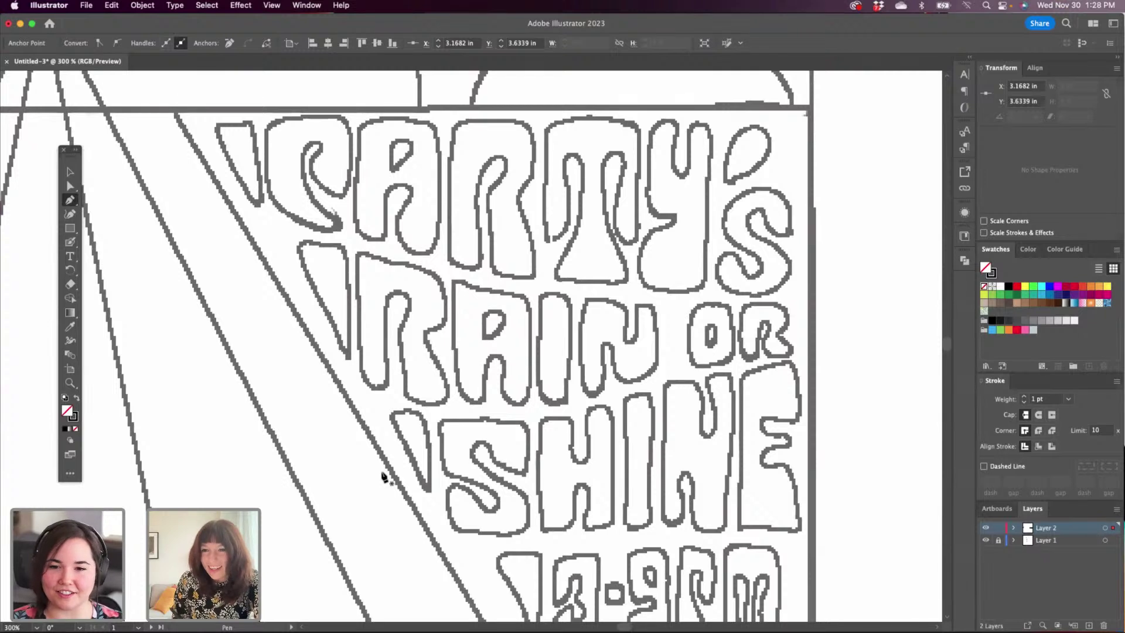
pyautogui.moveTo(413, 270); pyautogui.dragTo(478, 338)
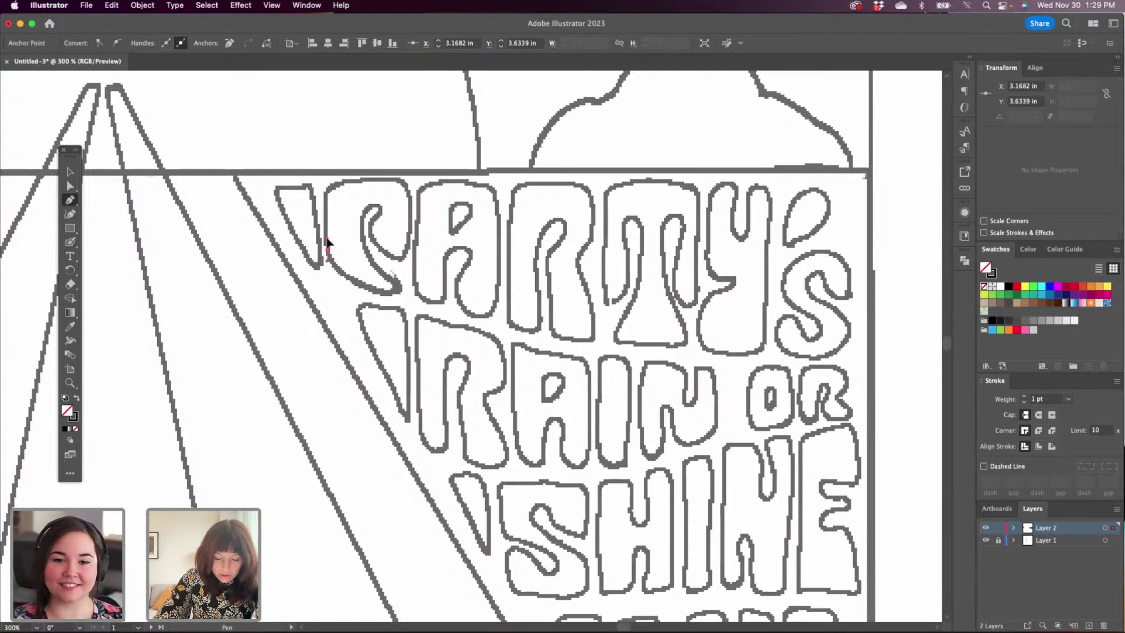
pyautogui.click(326, 208)
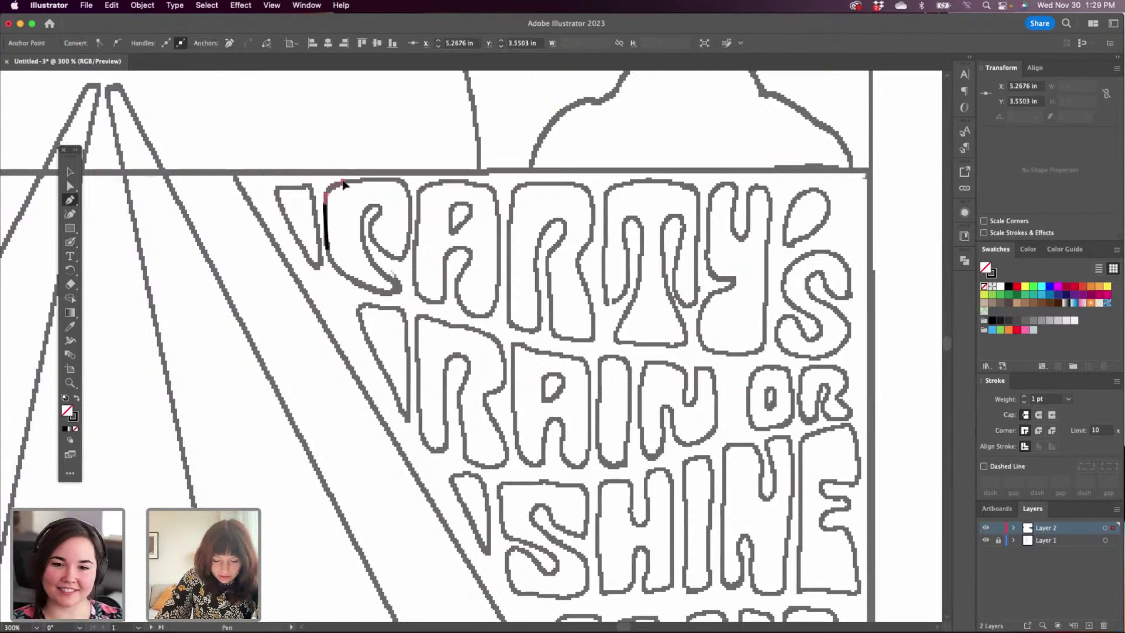
pyautogui.moveTo(343, 181); pyautogui.dragTo(364, 183)
pyautogui.click(395, 182)
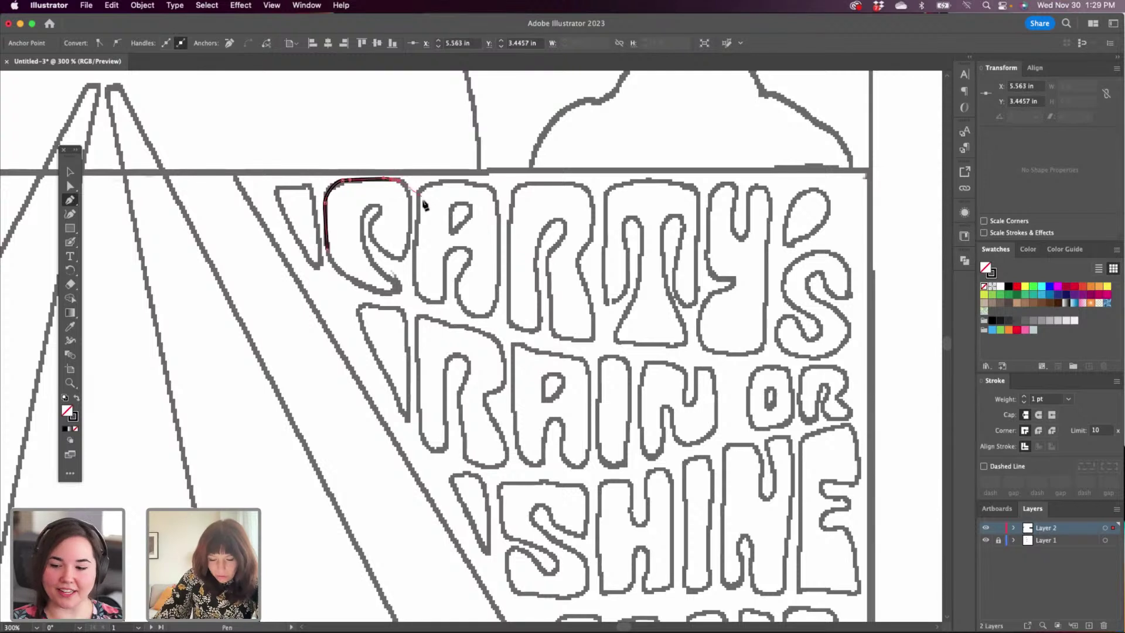
# Finish the C outline down its right side, around the inner hook and lower tail, and close it at the starting point.
pyautogui.click(412, 202)
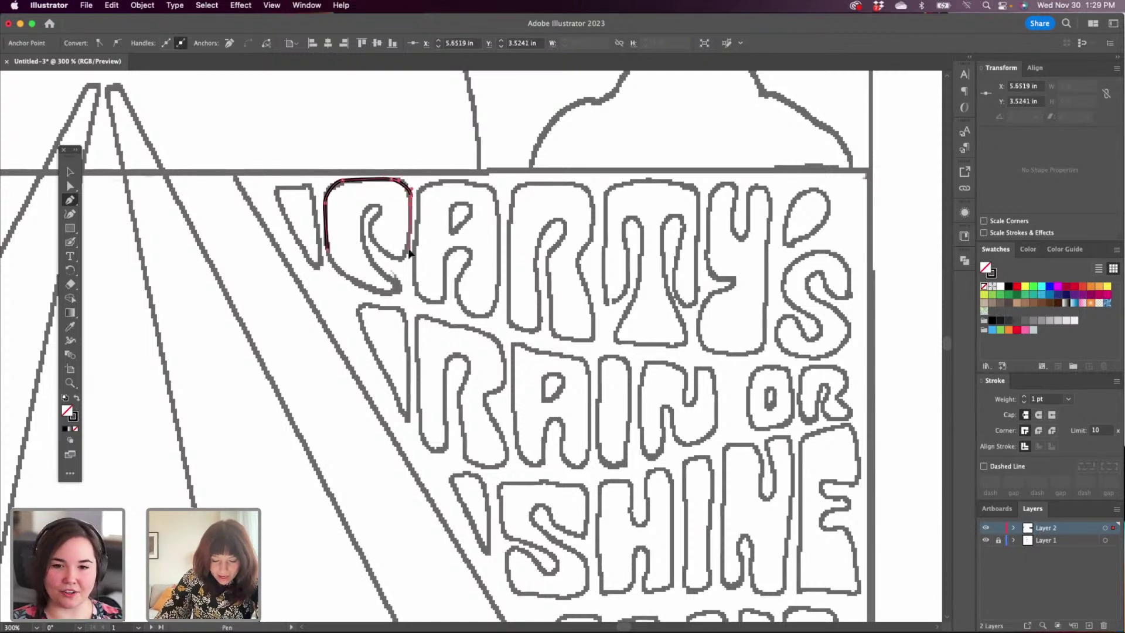
pyautogui.click(409, 253)
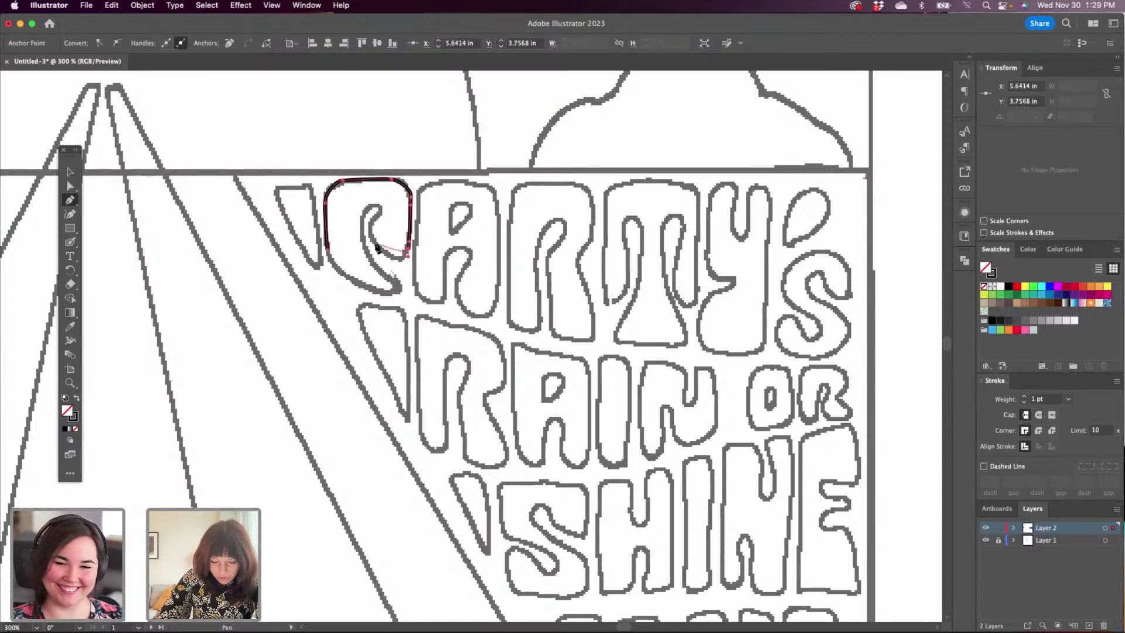
pyautogui.moveTo(376, 243); pyautogui.dragTo(369, 211)
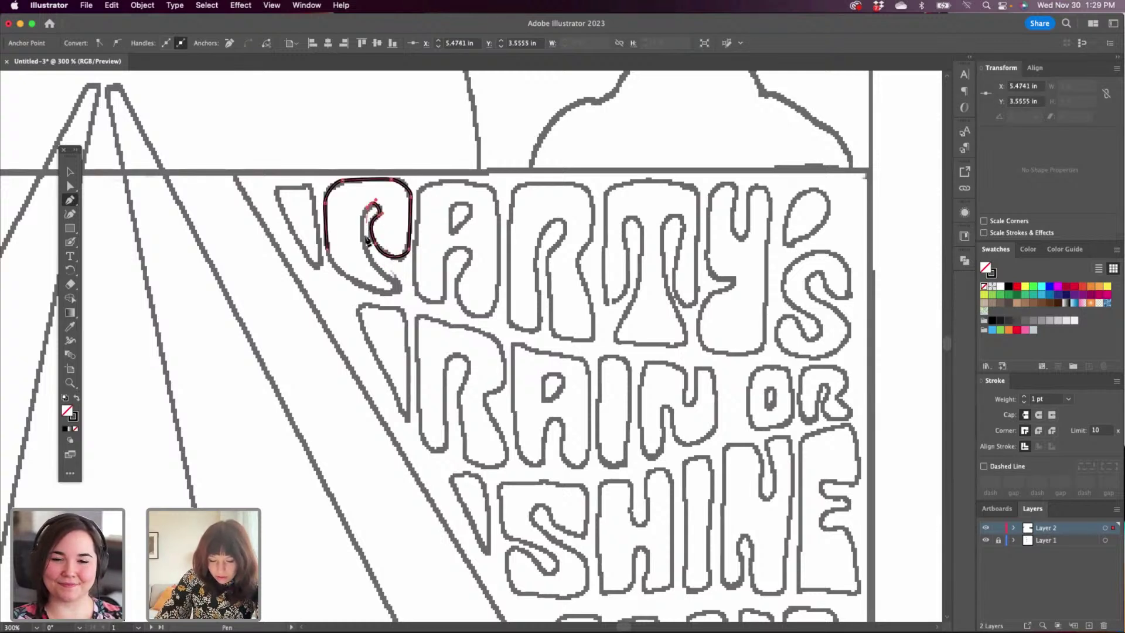
pyautogui.click(368, 253)
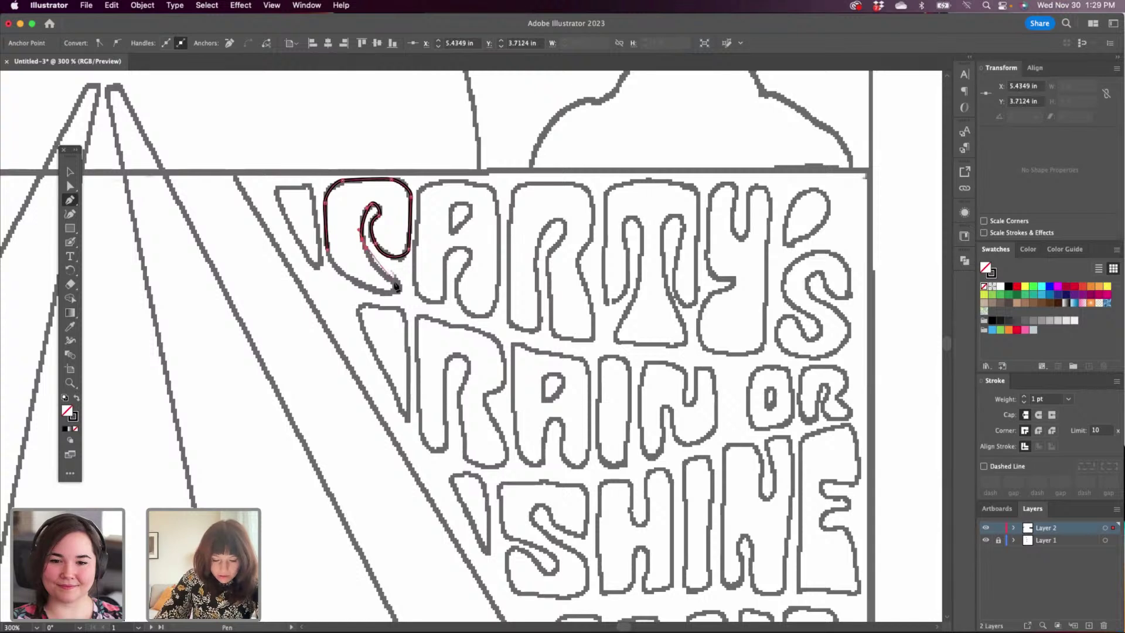
pyautogui.moveTo(395, 282)
pyautogui.mouseDown()
pyautogui.moveTo(389, 300)
pyautogui.moveTo(402, 288)
pyautogui.moveTo(376, 289)
pyautogui.mouseUp()
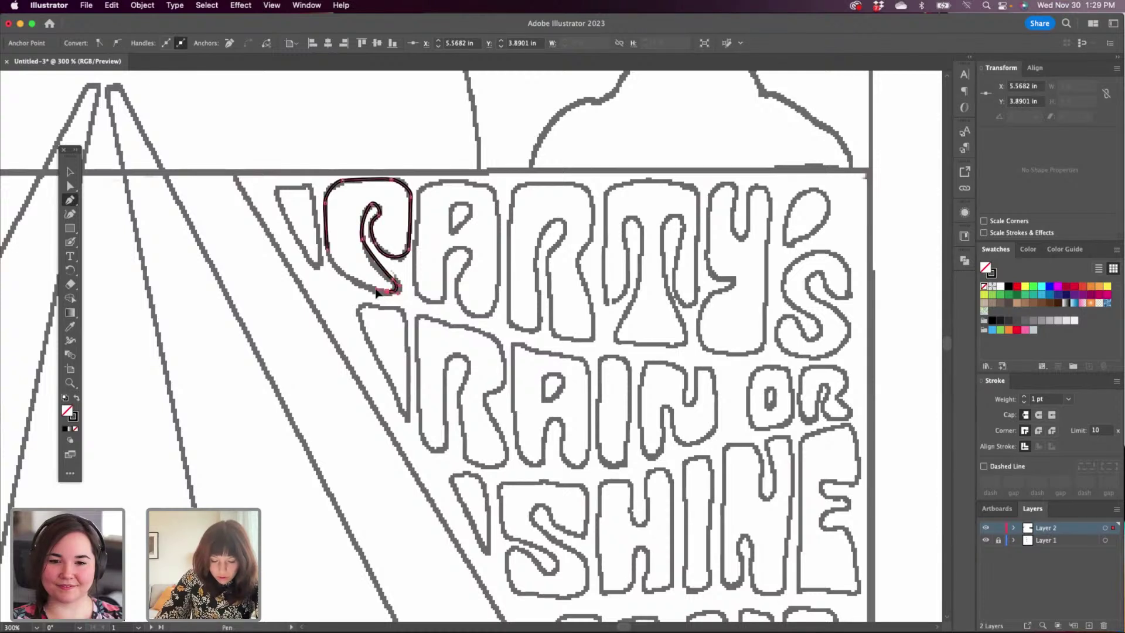
pyautogui.moveTo(325, 249); pyautogui.dragTo(329, 279)
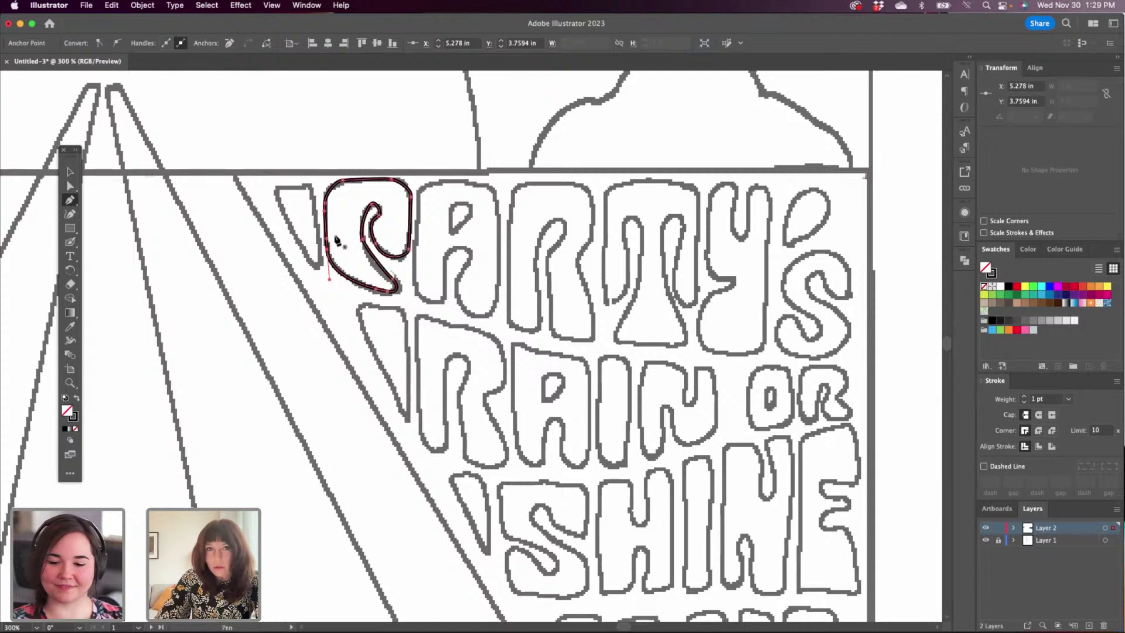
# Start the outline of the first-row A, tracing its left side, rounded top edge and right side.
pyautogui.scroll(2, 506, 290)
pyautogui.hscroll(2, 507, 290)
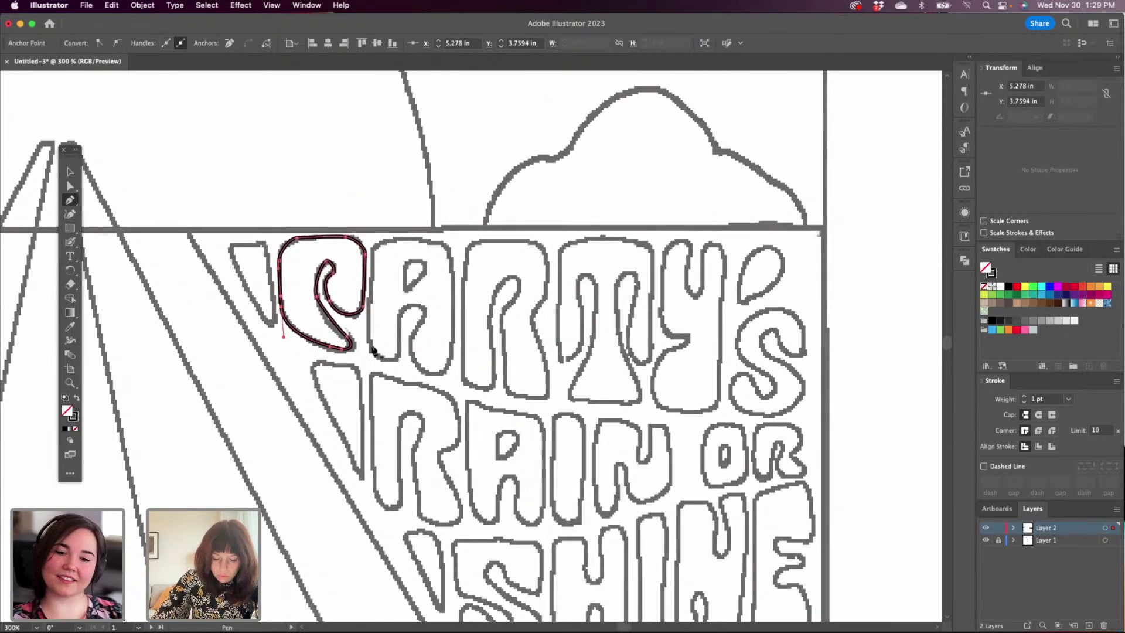
pyautogui.click(372, 346)
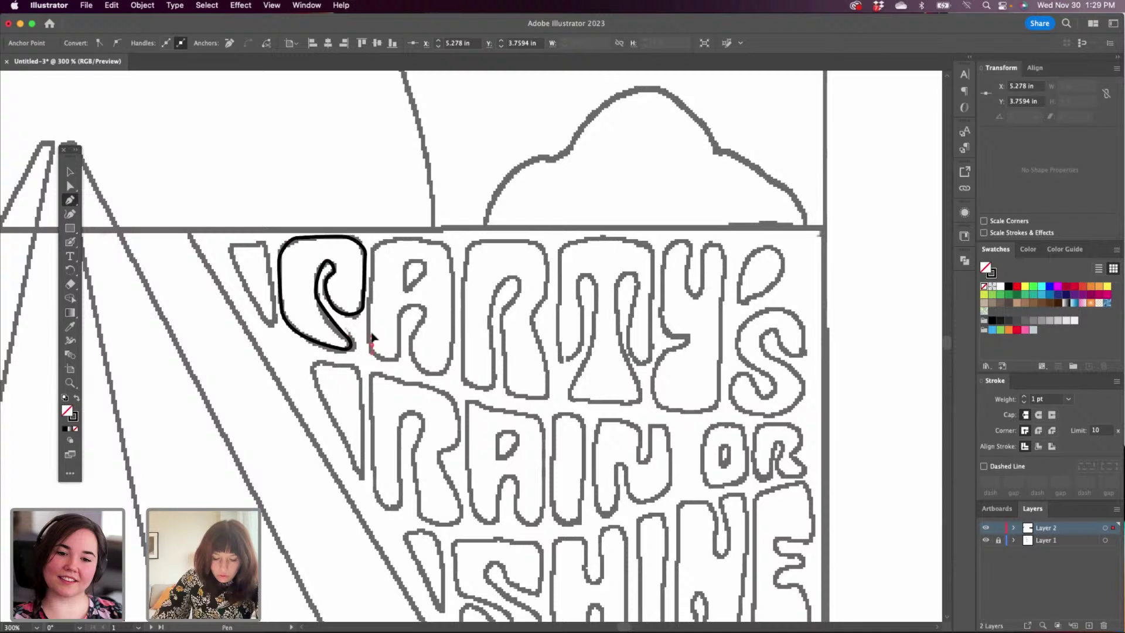
pyautogui.click(373, 242)
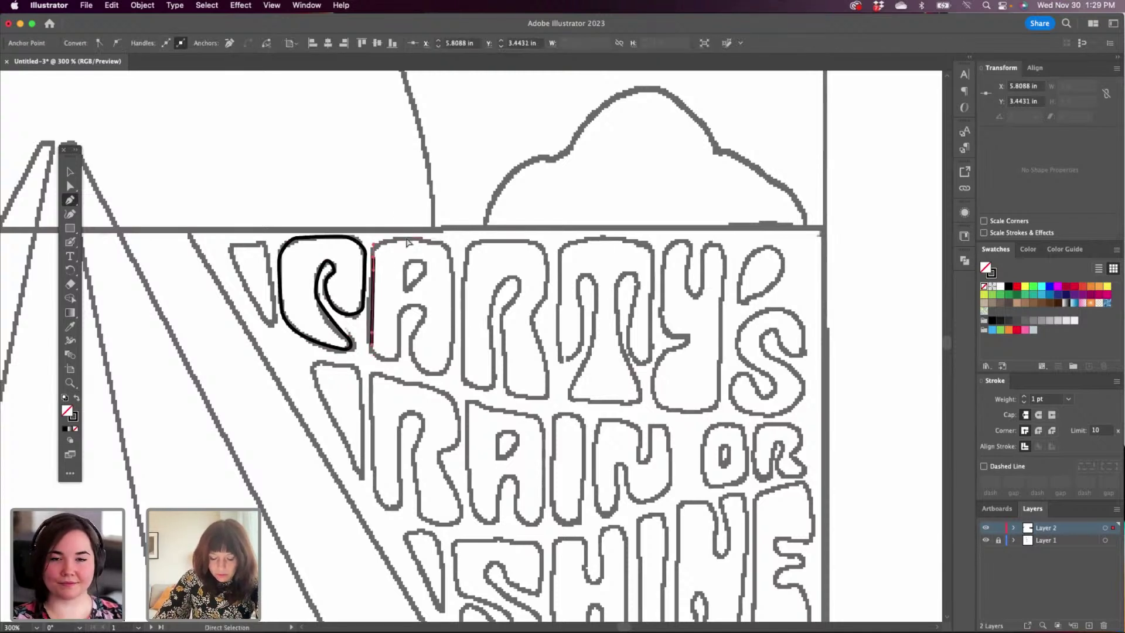
pyautogui.keyDown('super'); pyautogui.click(408, 242); pyautogui.keyUp('super')
pyautogui.moveTo(400, 238); pyautogui.dragTo(441, 241)
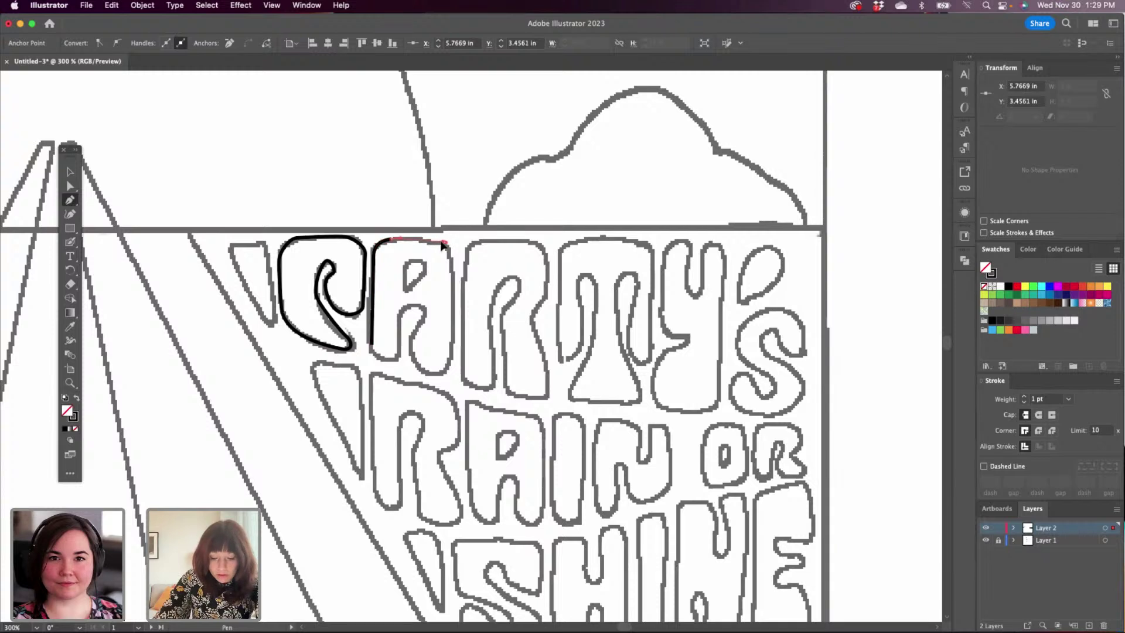
pyautogui.click(449, 244)
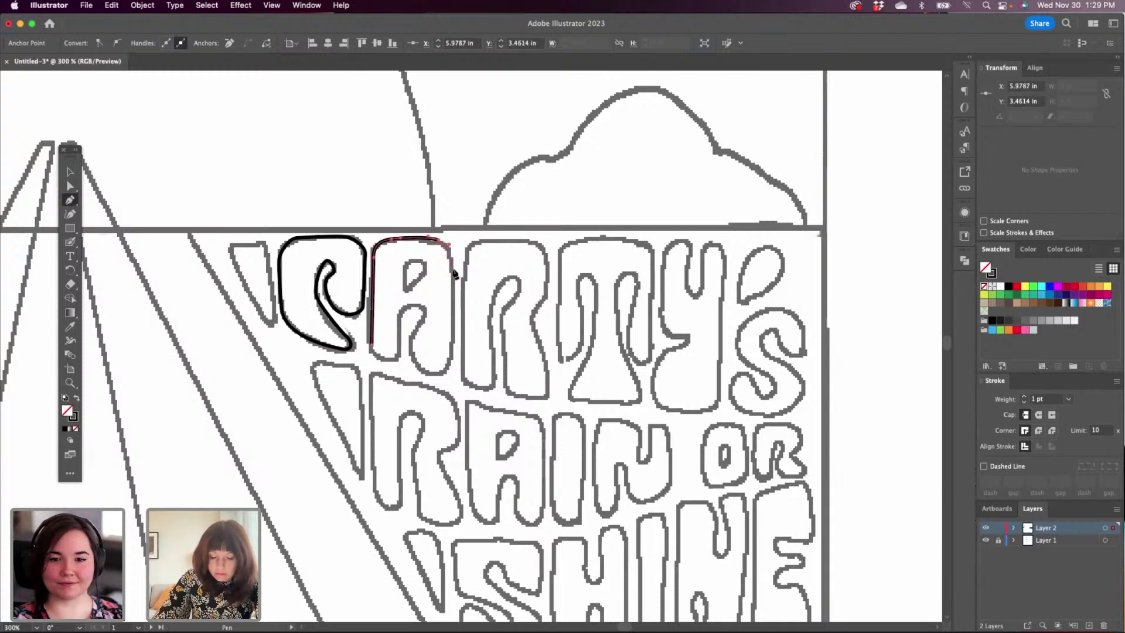
pyautogui.click(452, 347)
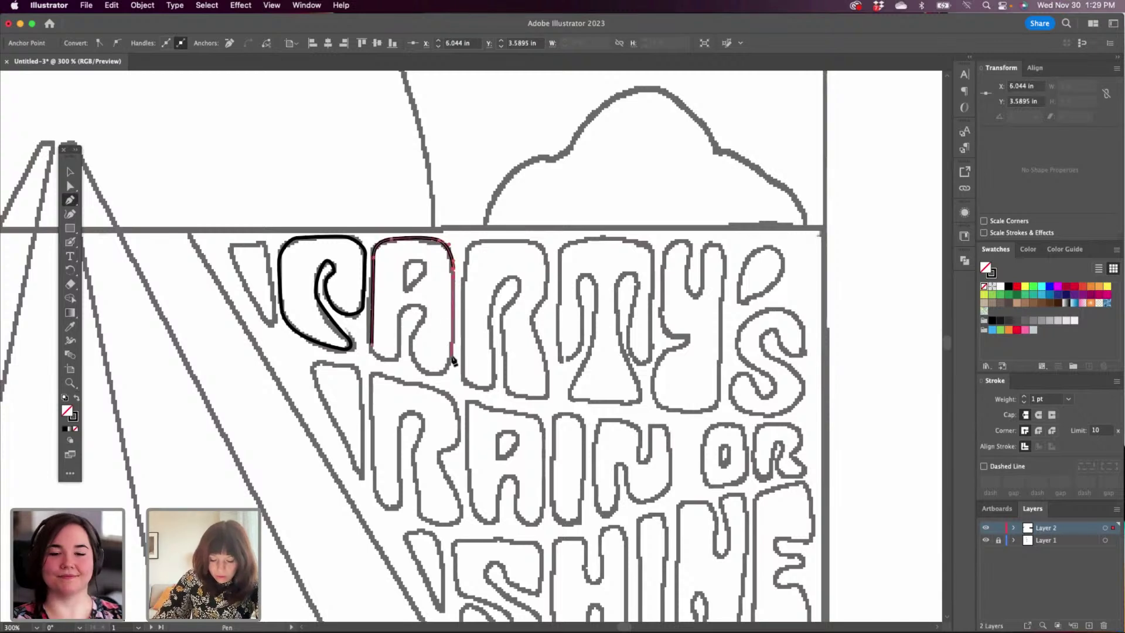
# Trace the A's rounded right foot, inner leg opening and left foot, redoing the misplaced foot point, and close the outline.
pyautogui.click(450, 367)
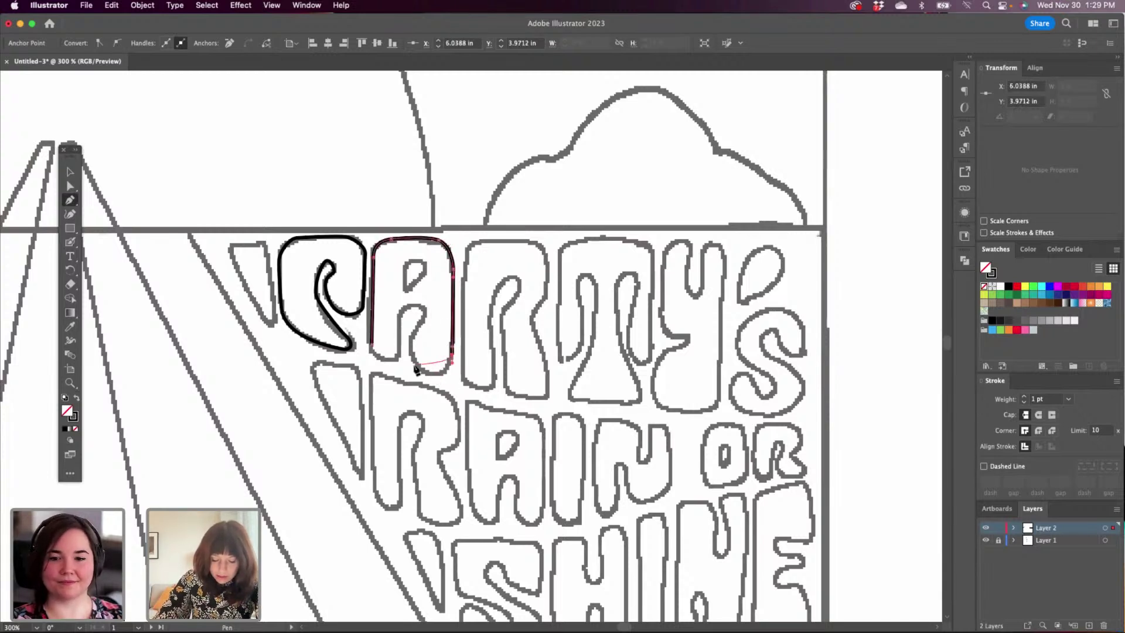
pyautogui.press('super+z')
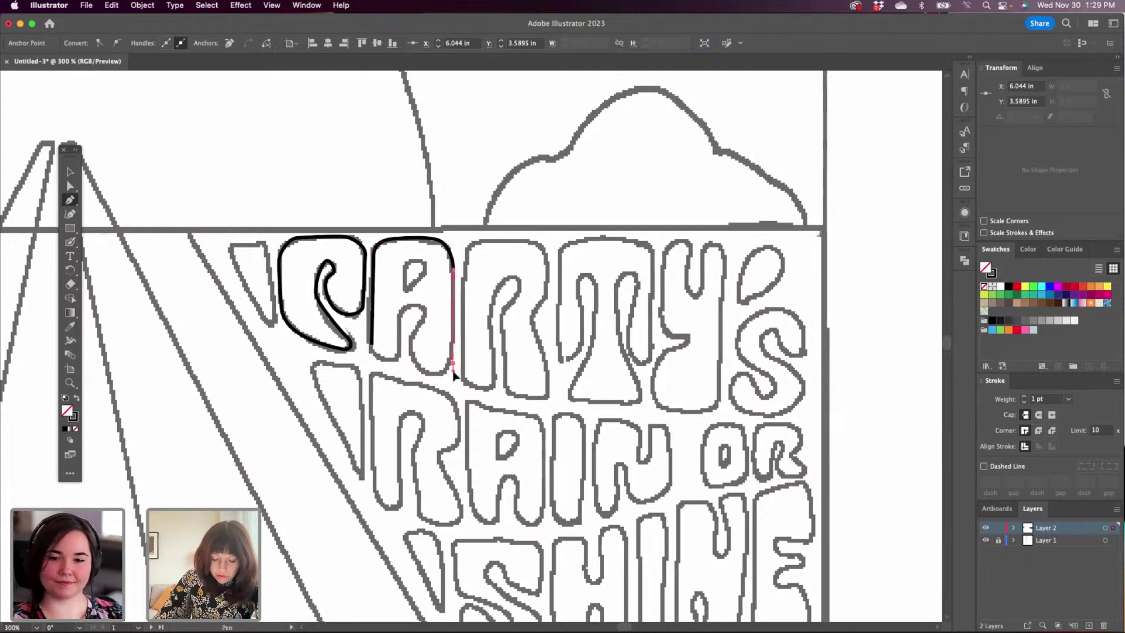
pyautogui.click(451, 370)
pyautogui.click(417, 370)
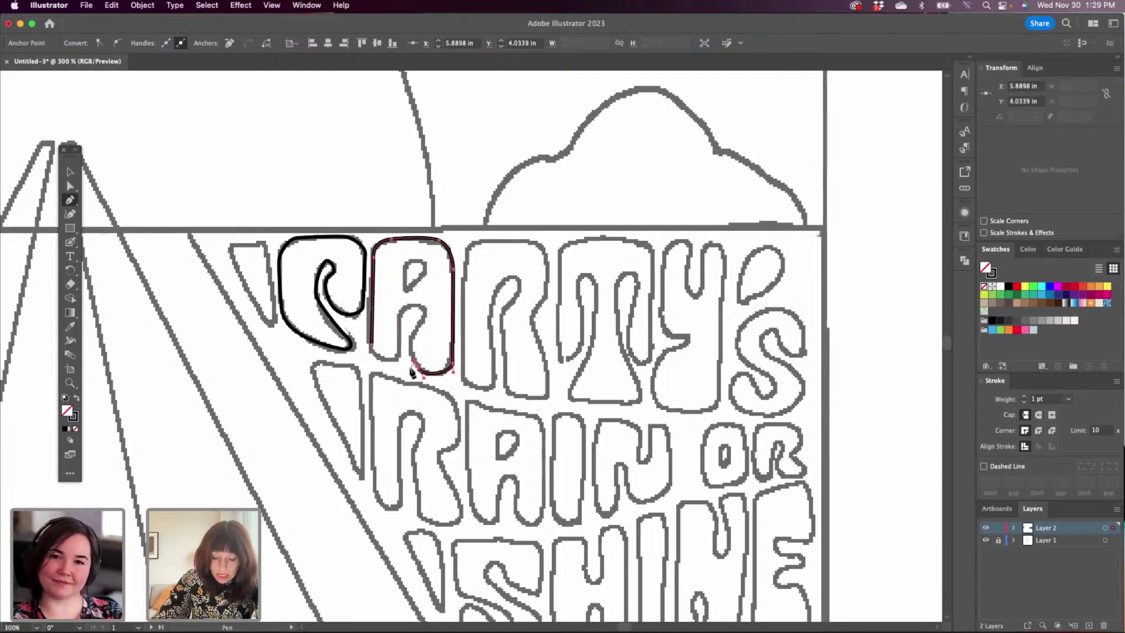
pyautogui.click(411, 339)
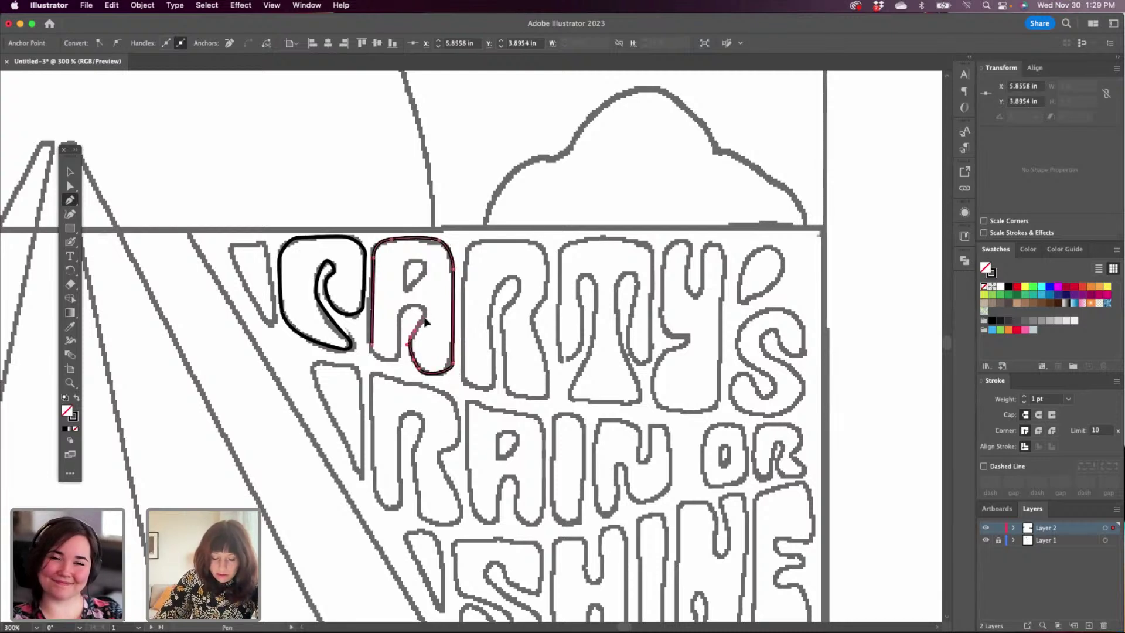
pyautogui.click(427, 316)
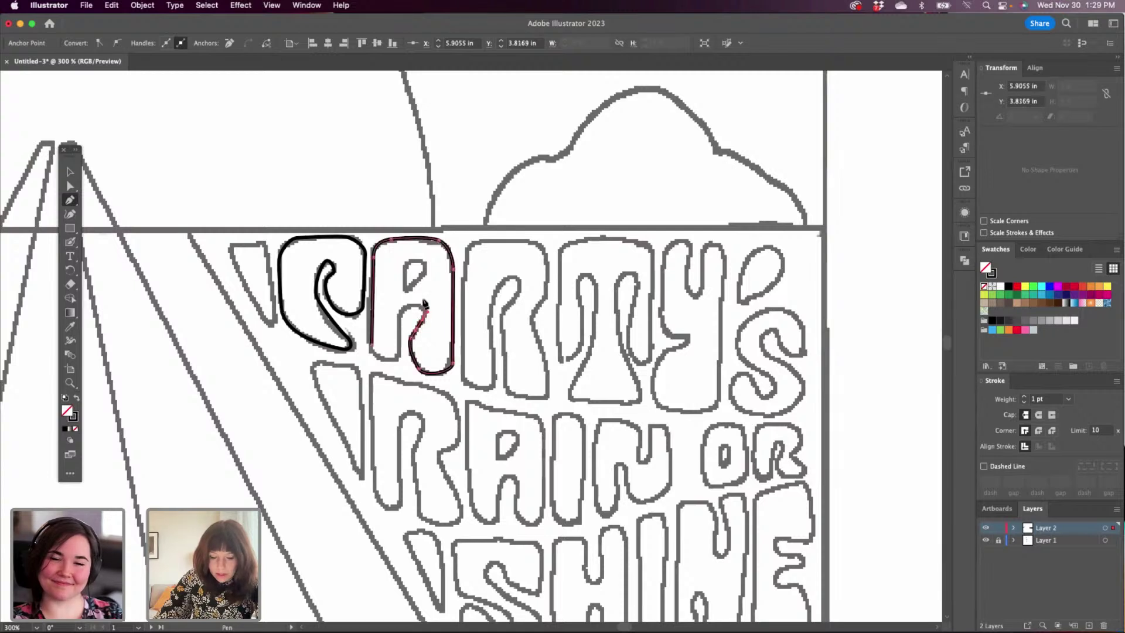
pyautogui.moveTo(412, 304); pyautogui.dragTo(400, 331)
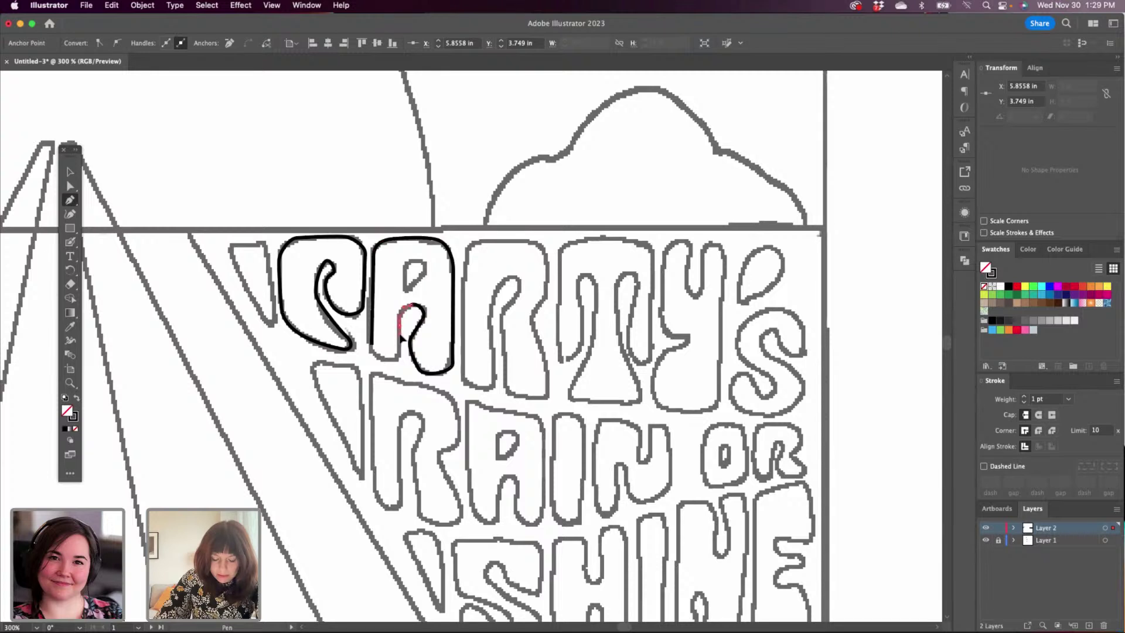
pyautogui.click(395, 360)
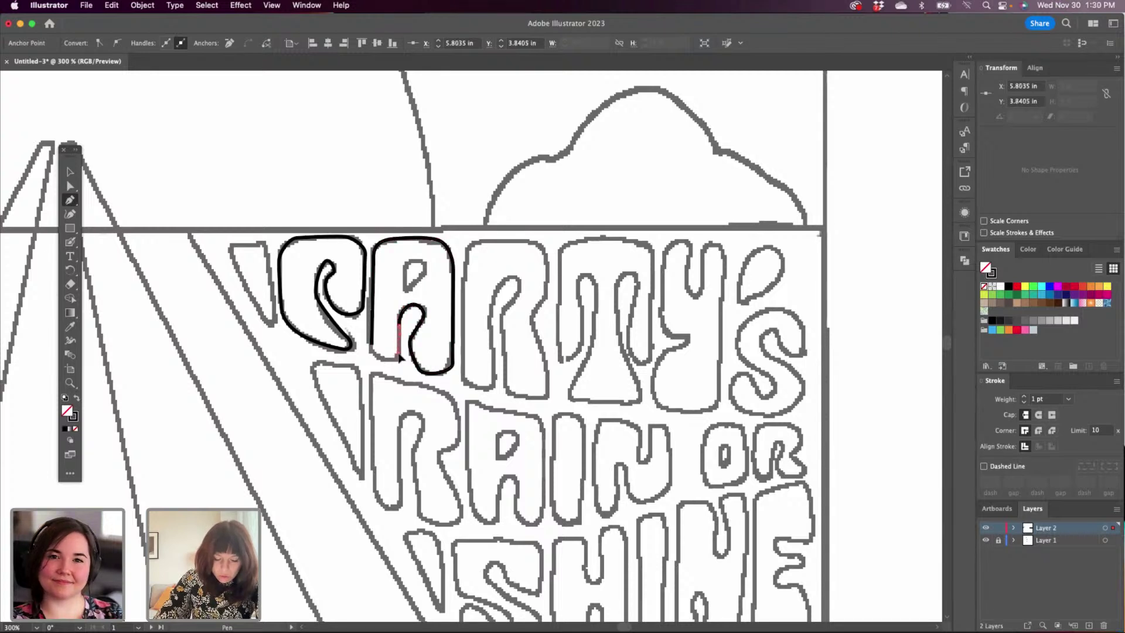
pyautogui.click(371, 347)
pyautogui.moveTo(372, 346); pyautogui.dragTo(369, 333)
# Trace the small teardrop-shaped counter inside the A as a closed outline.
pyautogui.click(405, 297)
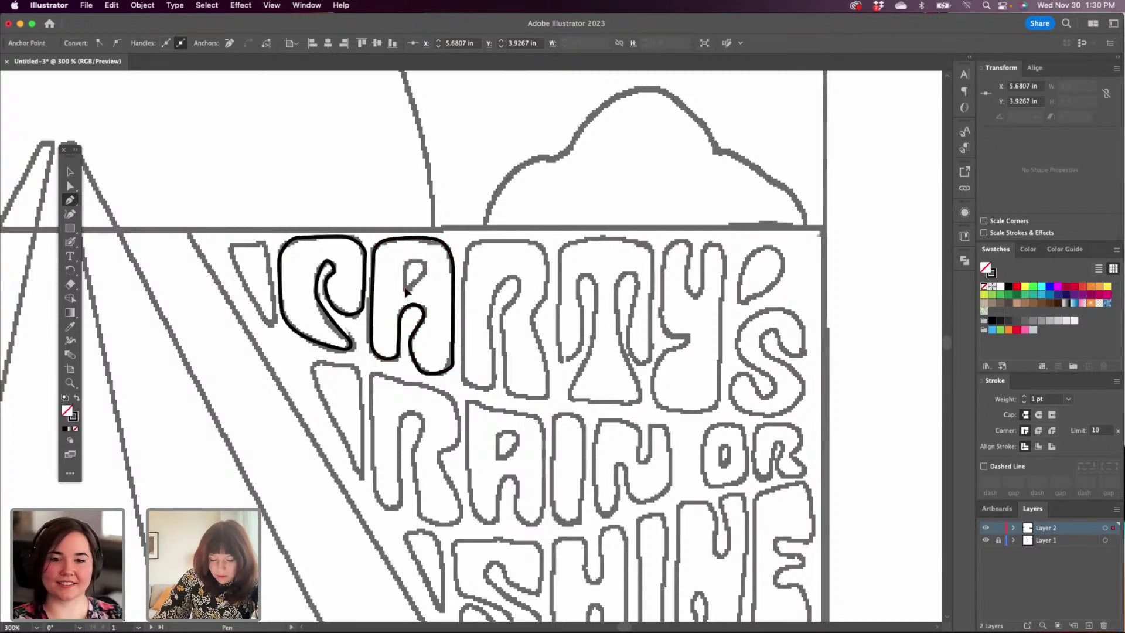
pyautogui.moveTo(411, 260); pyautogui.dragTo(426, 278)
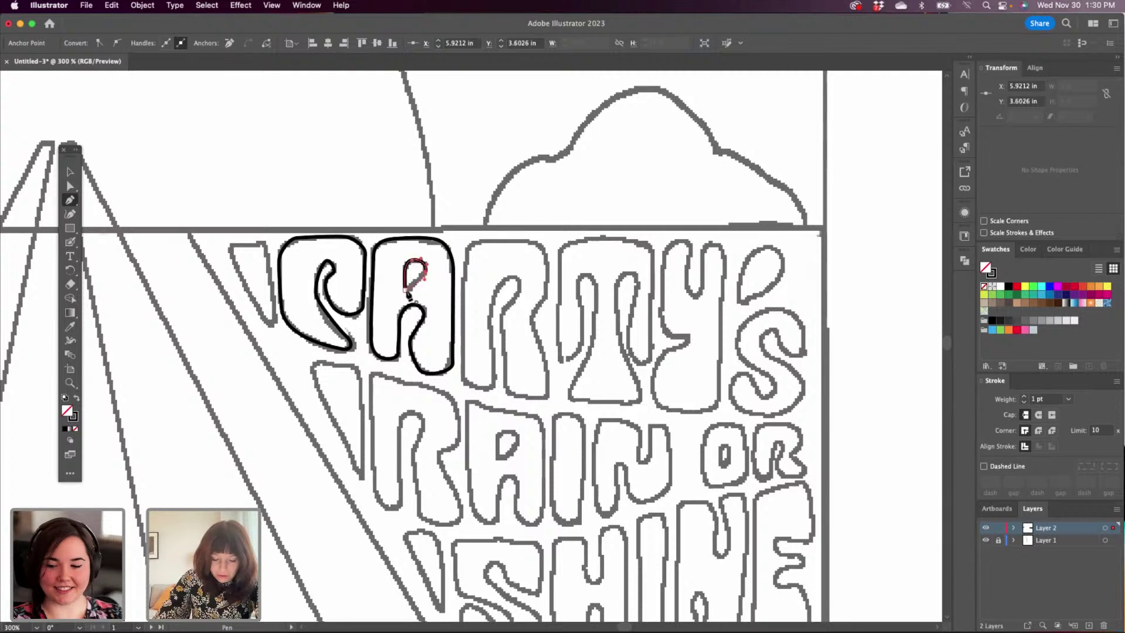
pyautogui.click(402, 296)
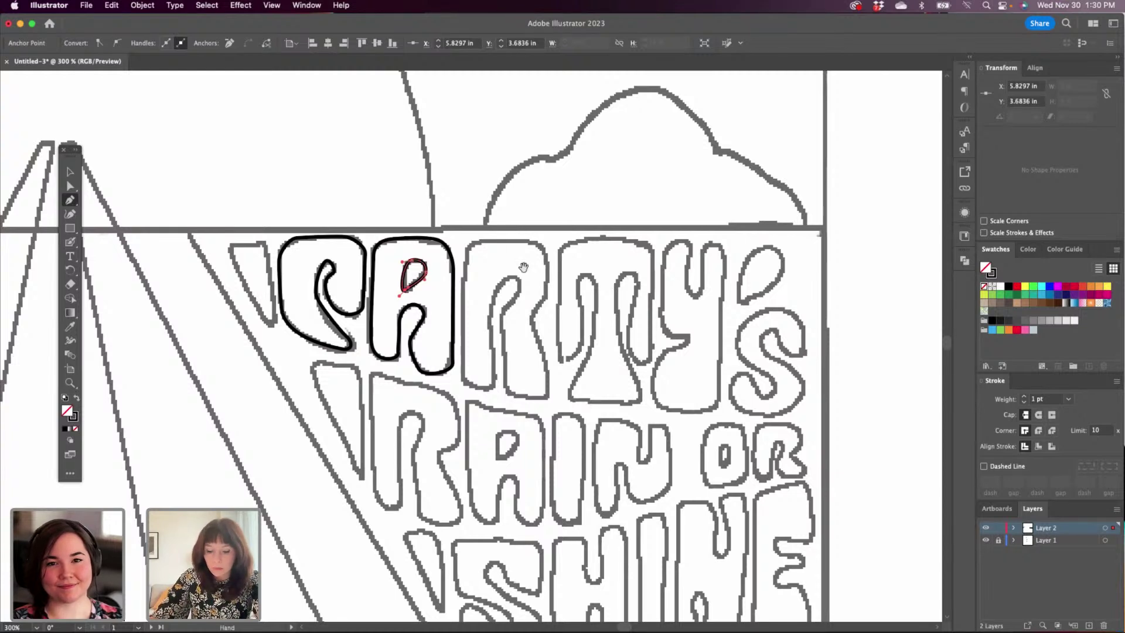
# Start the outline of the first-row R, tracing its left side, top edge, bowl, waist and right leg, undoing a misplaced point.
pyautogui.scroll(5, 521, 261)
pyautogui.hscroll(4, 521, 261)
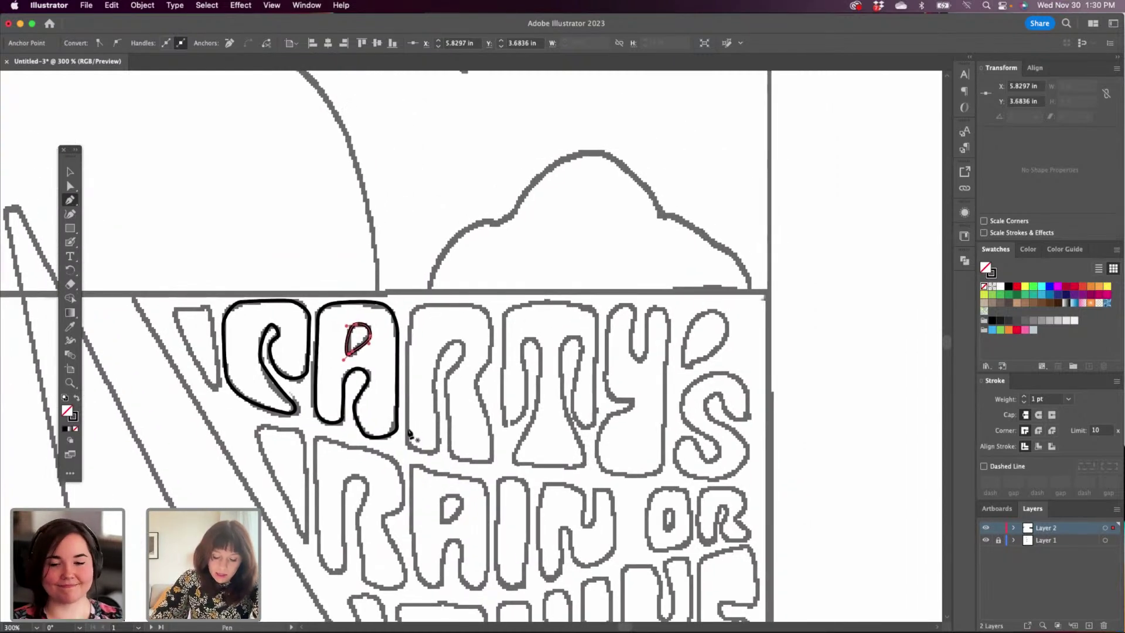
pyautogui.click(407, 434)
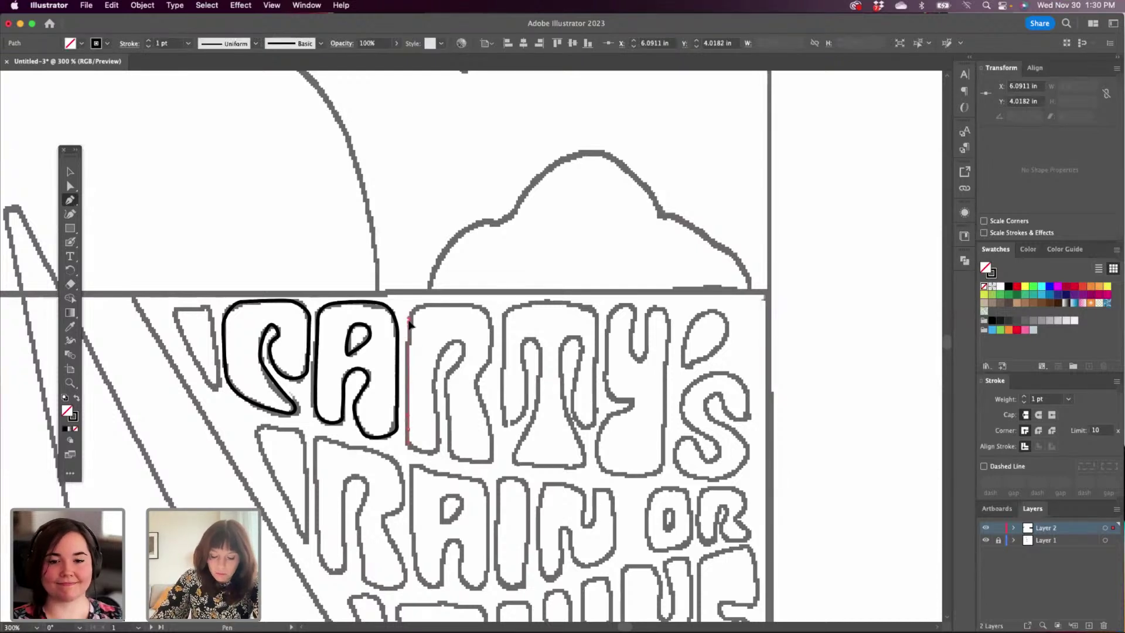
pyautogui.moveTo(408, 320); pyautogui.dragTo(479, 305)
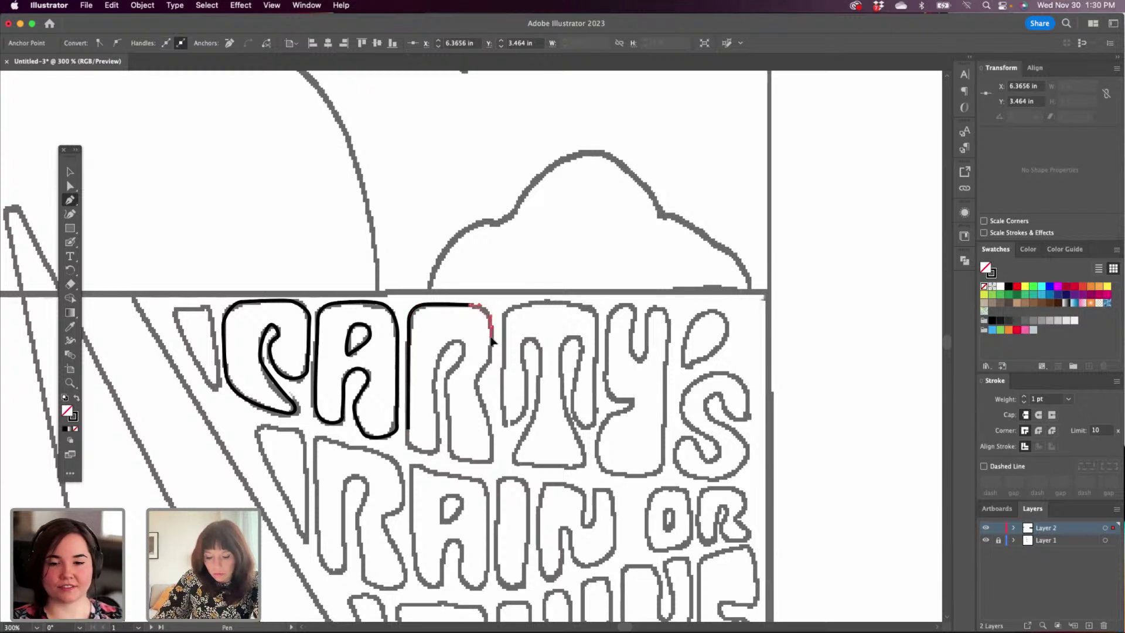
pyautogui.moveTo(492, 340); pyautogui.dragTo(479, 396)
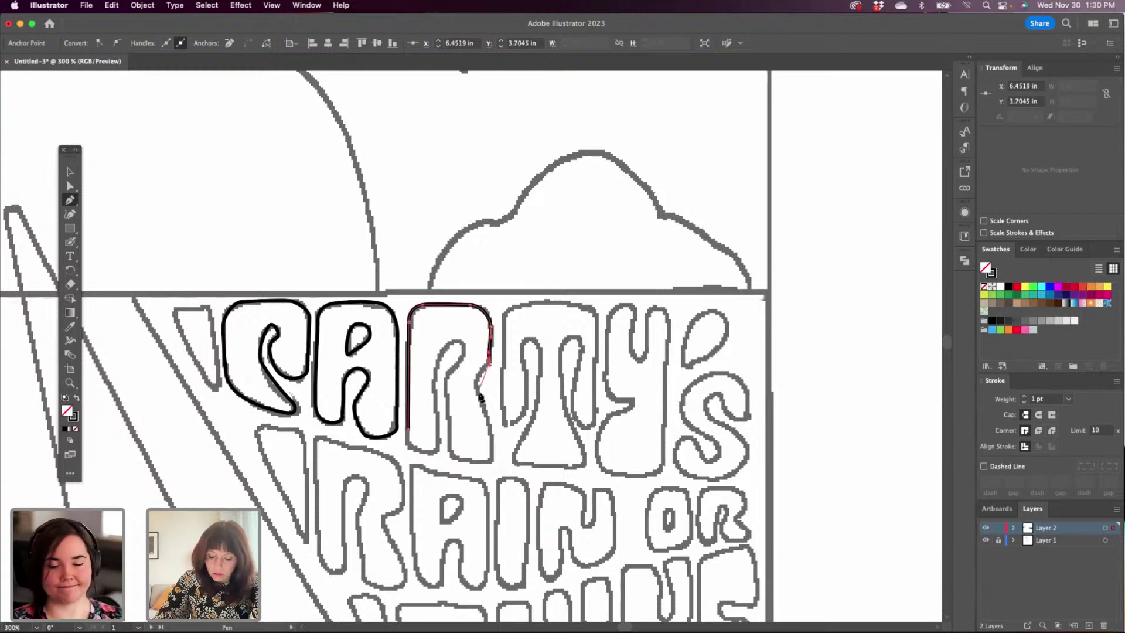
pyautogui.moveTo(492, 456); pyautogui.dragTo(450, 430)
pyautogui.hotkey('ctrl', 'z')
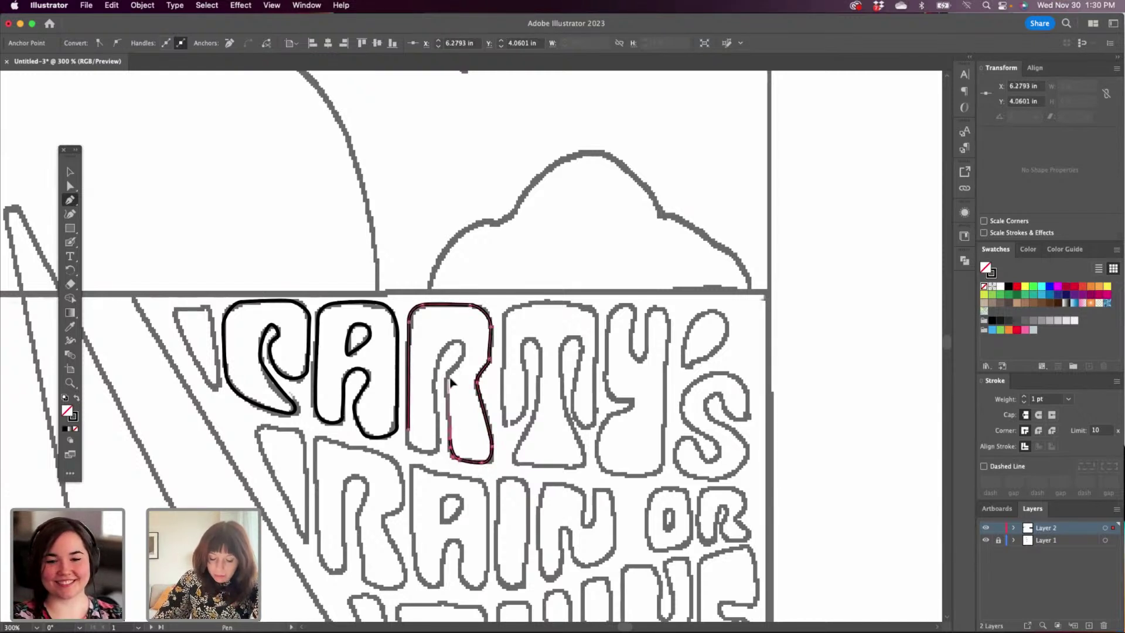
# Trace the R's curved inner opening and left foot, redoing the misplaced bottom point, and close the outline.
pyautogui.moveTo(447, 384); pyautogui.dragTo(459, 371)
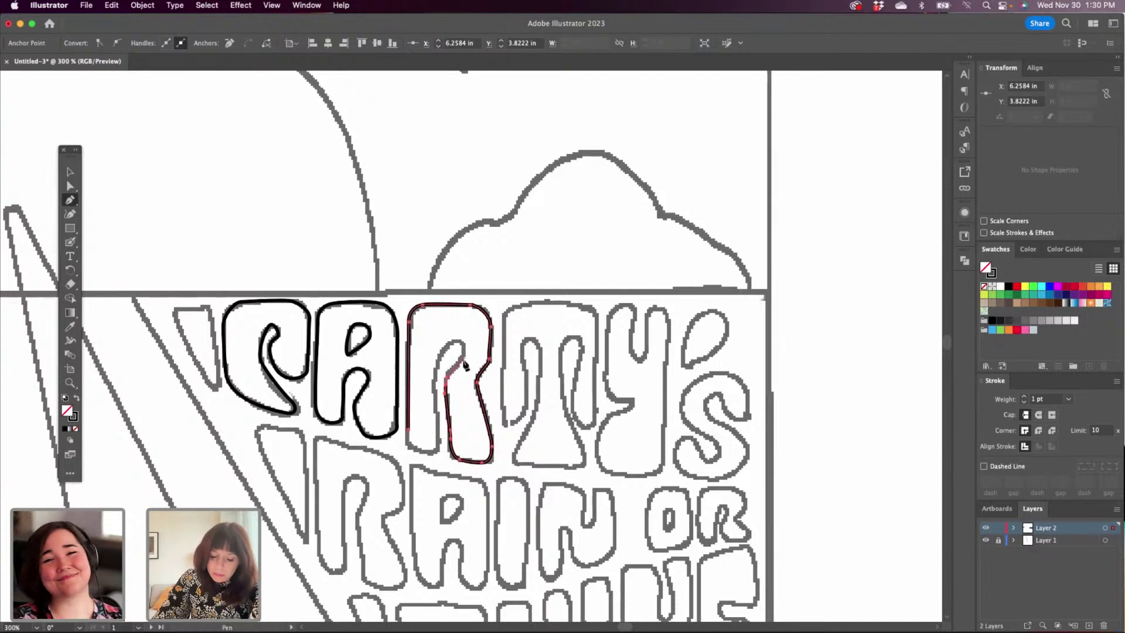
pyautogui.moveTo(463, 356); pyautogui.dragTo(434, 386)
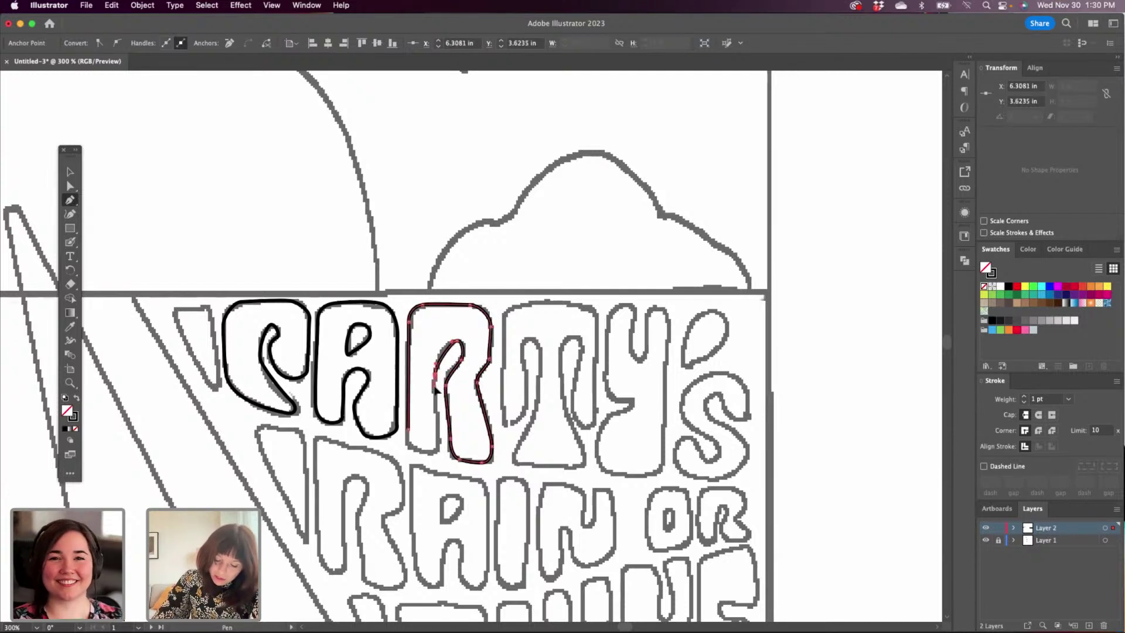
pyautogui.click(435, 380)
pyautogui.click(439, 454)
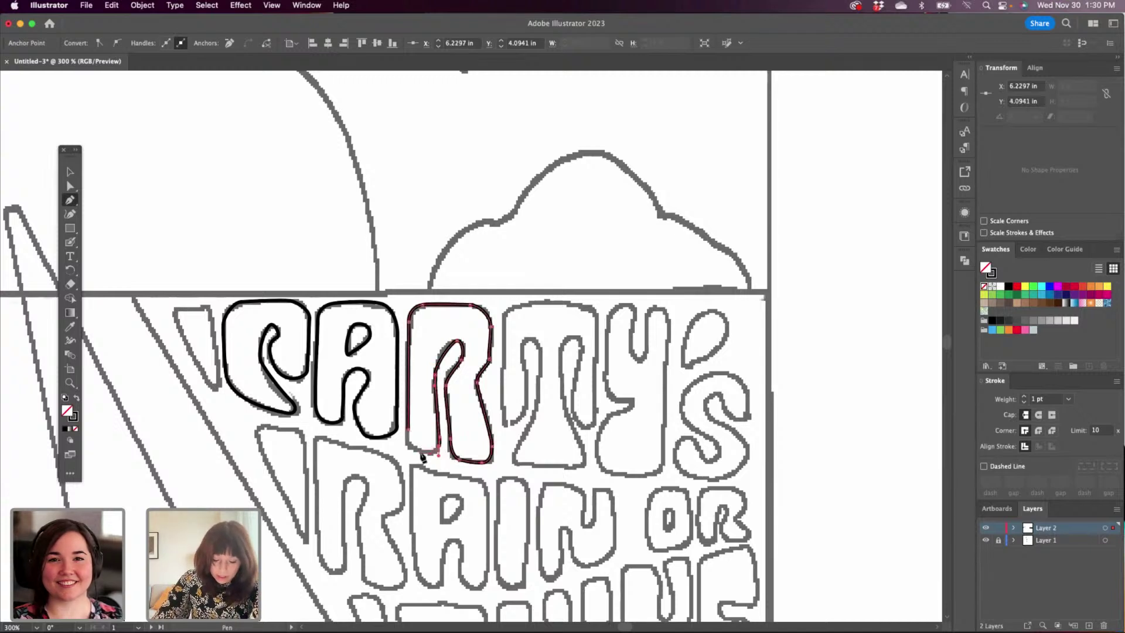
pyautogui.click(418, 458)
pyautogui.press('super+z')
pyautogui.moveTo(420, 448); pyautogui.dragTo(409, 422)
pyautogui.click(410, 431)
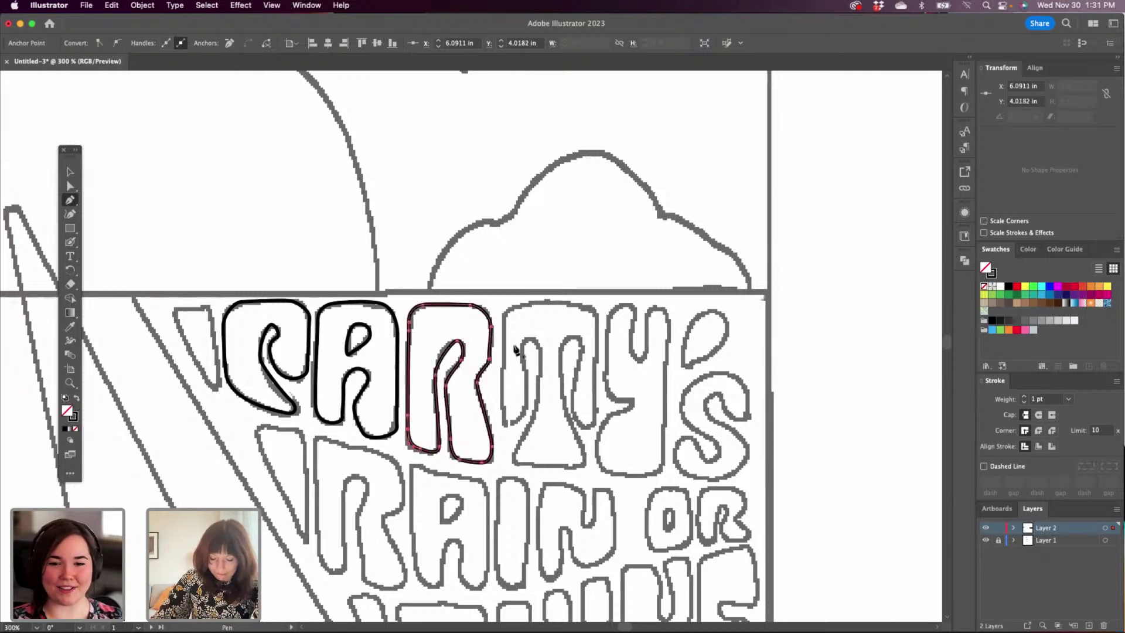
# Start the outline of the first-row T, tracing its left side, curved top edge and right side, redoing the upper-right corner.
pyautogui.moveTo(609, 395); pyautogui.dragTo(459, 369)
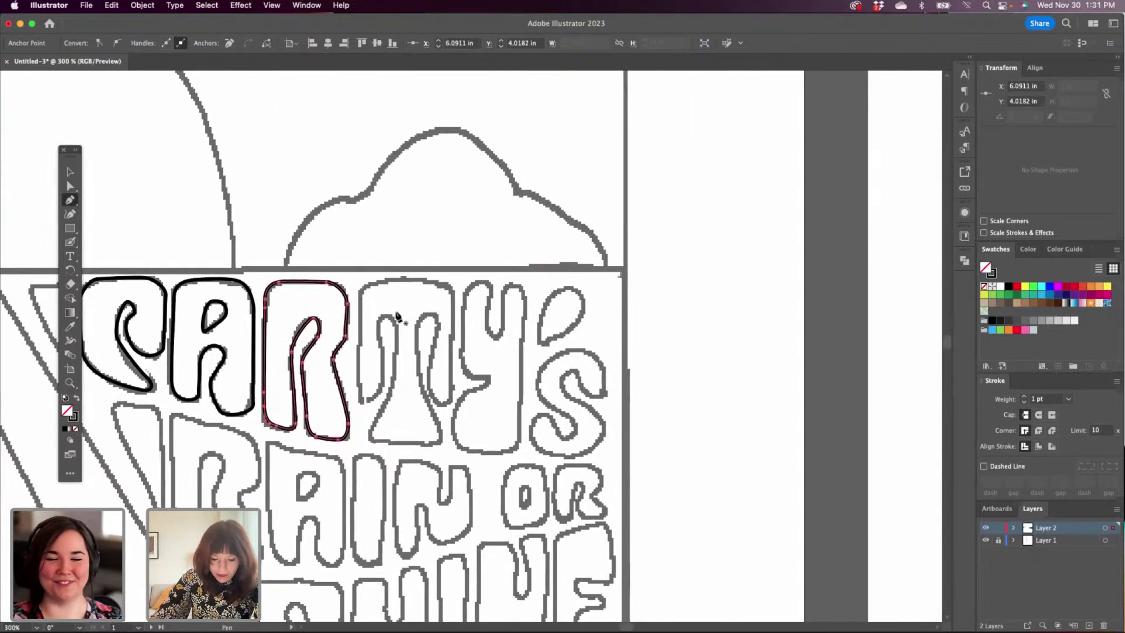
pyautogui.click(359, 398)
pyautogui.click(361, 295)
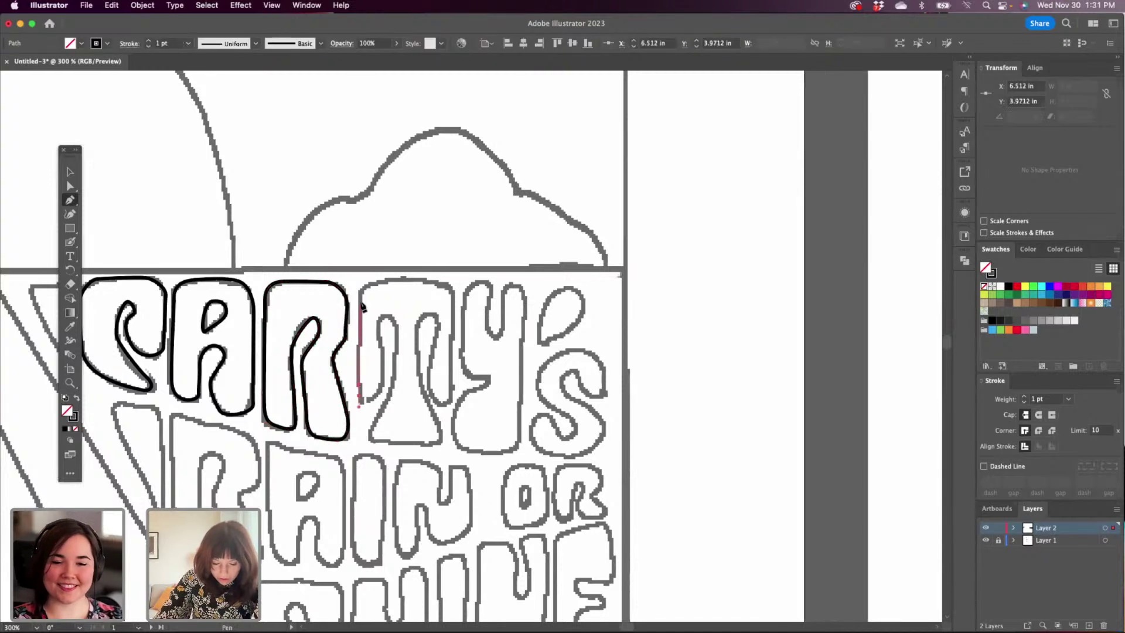
pyautogui.moveTo(388, 279)
pyautogui.mouseDown()
pyautogui.moveTo(455, 286)
pyautogui.moveTo(453, 306)
pyautogui.mouseUp()
pyautogui.press('super+z')
pyautogui.click(449, 287)
pyautogui.moveTo(452, 398); pyautogui.dragTo(453, 402)
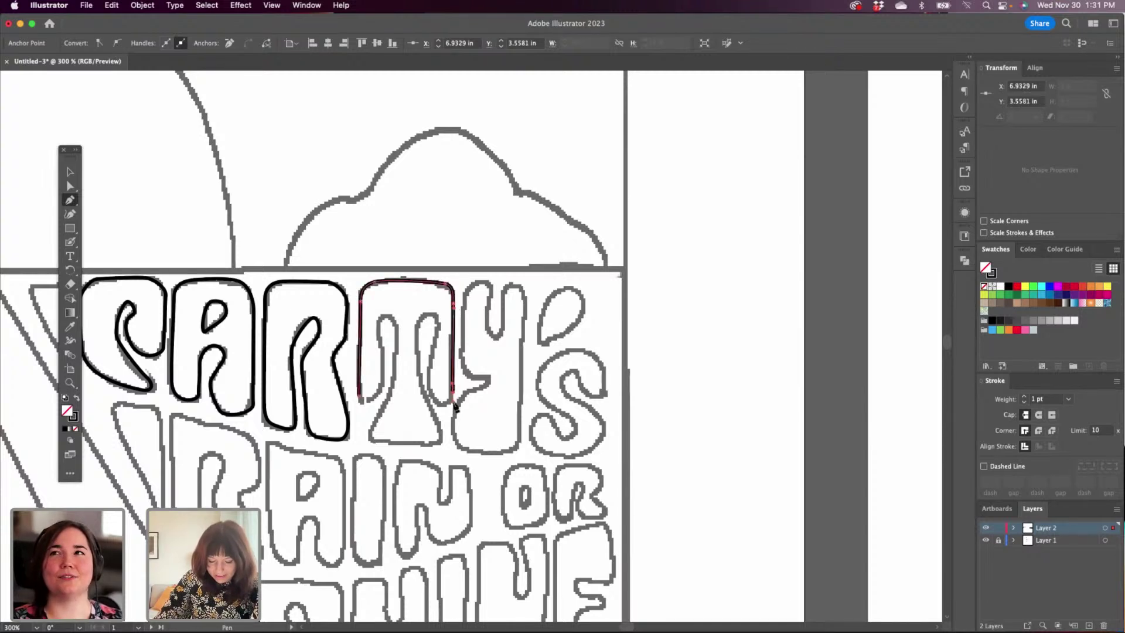
# Trace the T's right inner opening and the right side of its flared stem, undoing a misplaced point.
pyautogui.moveTo(436, 399)
pyautogui.mouseDown()
pyautogui.moveTo(440, 319)
pyautogui.moveTo(418, 347)
pyautogui.moveTo(424, 387)
pyautogui.mouseUp()
pyautogui.click(434, 393)
pyautogui.press('super+z')
pyautogui.click(444, 435)
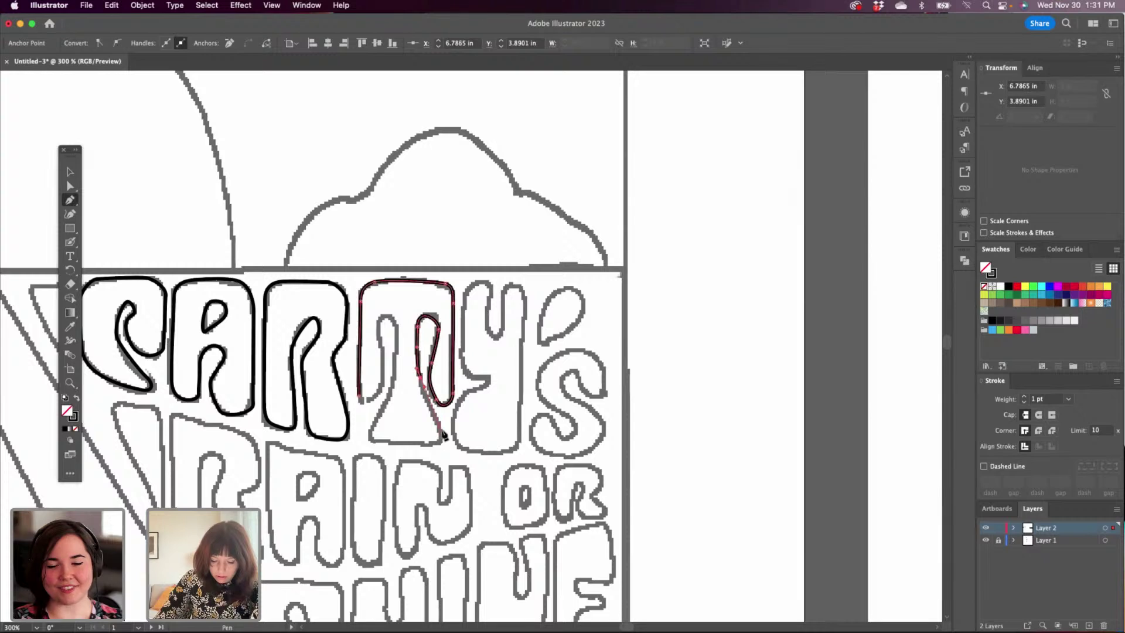
pyautogui.moveTo(442, 434); pyautogui.dragTo(423, 445)
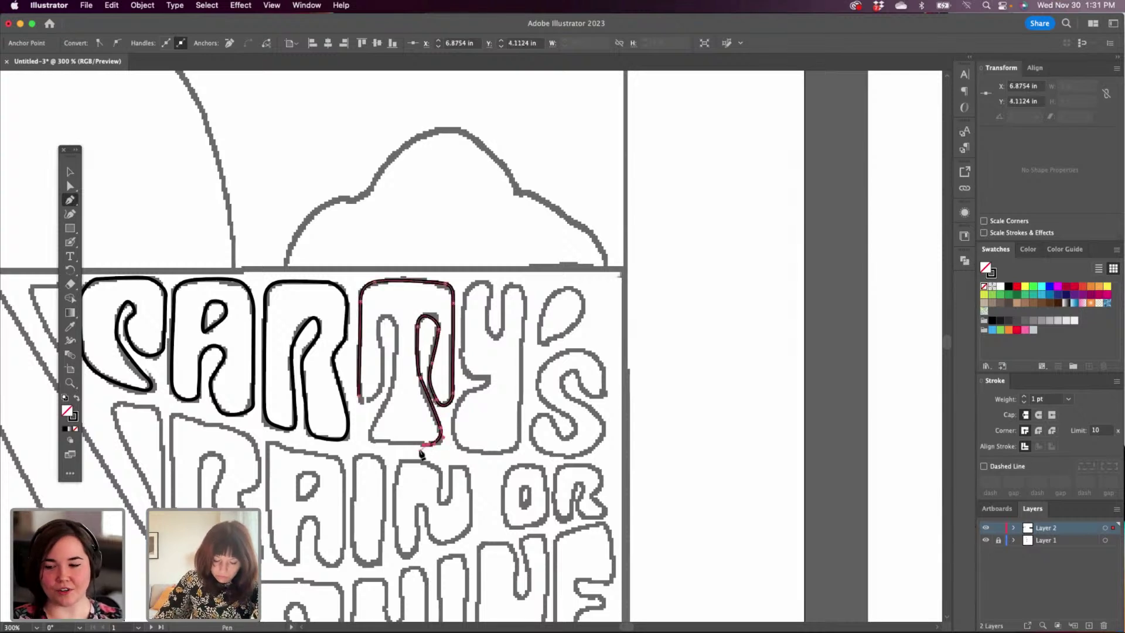
# Trace the T's base, the left side of its stem and its left inner opening, and close the outline.
pyautogui.click(373, 436)
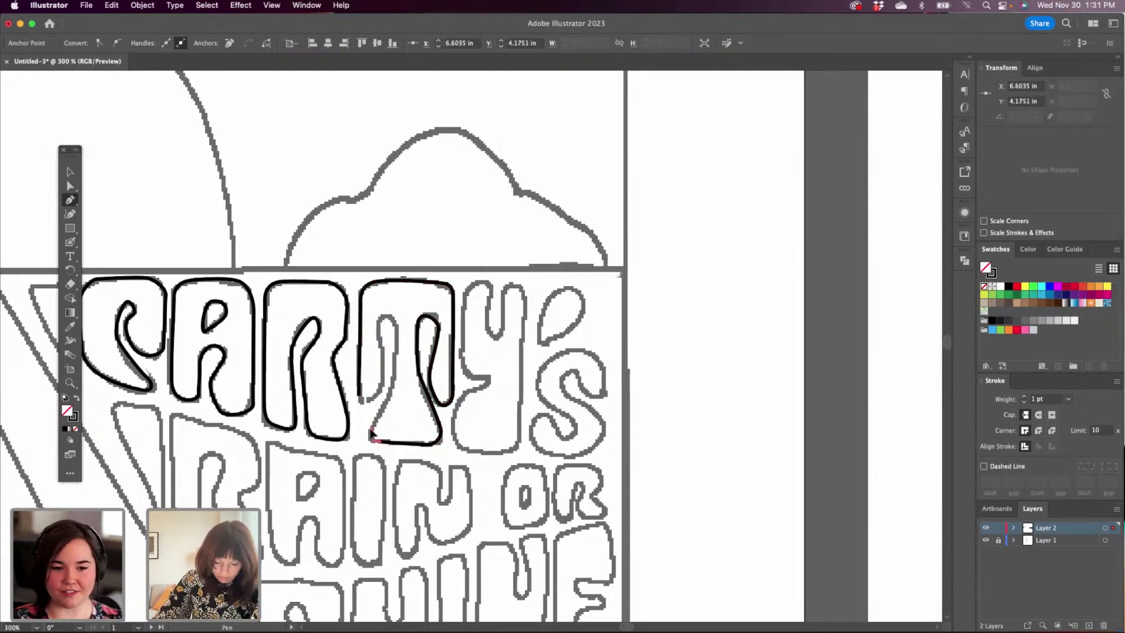
pyautogui.click(400, 384)
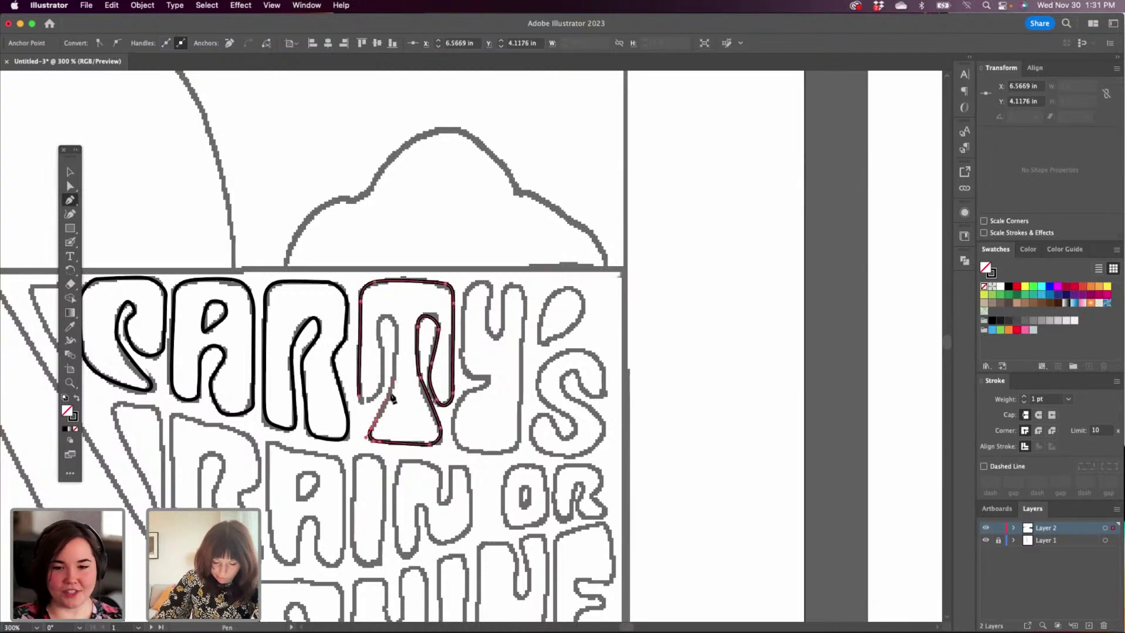
pyautogui.moveTo(390, 394); pyautogui.dragTo(357, 391)
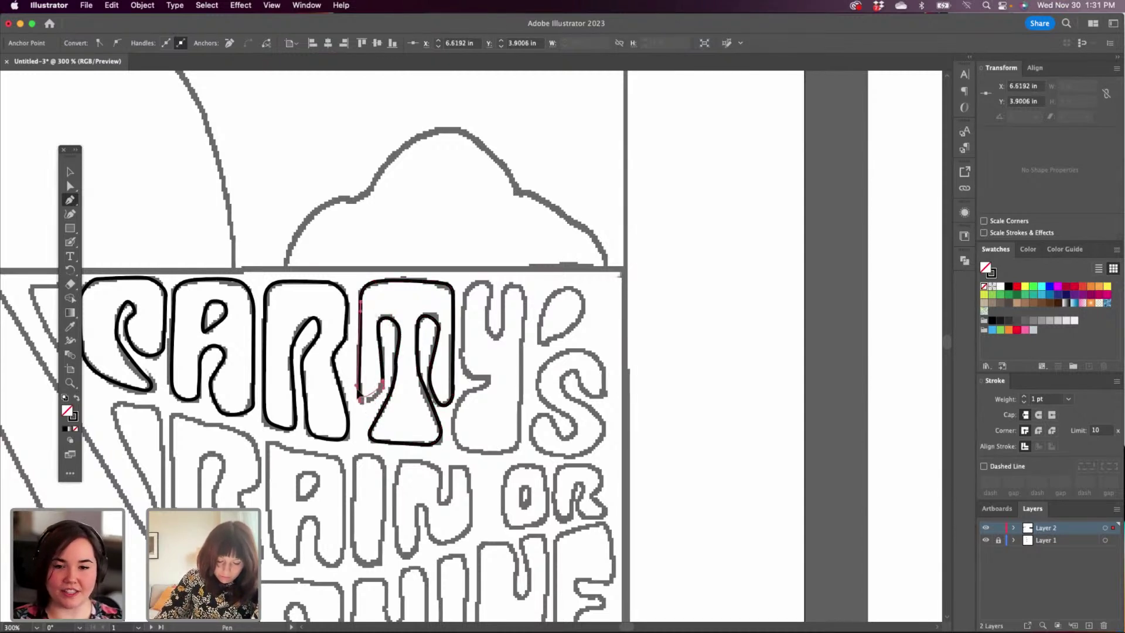
pyautogui.click(359, 414)
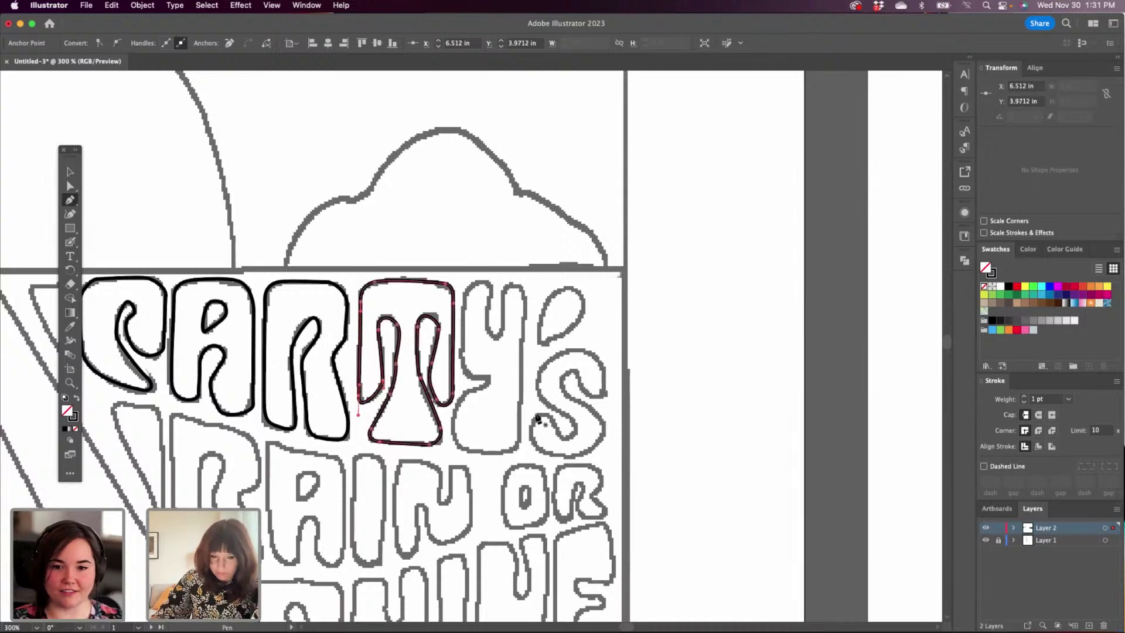
# Trace the first-row Y as a closed outline, including its left notch and upper opening, undoing a misplaced point along the top.
pyautogui.moveTo(553, 417); pyautogui.dragTo(458, 407)
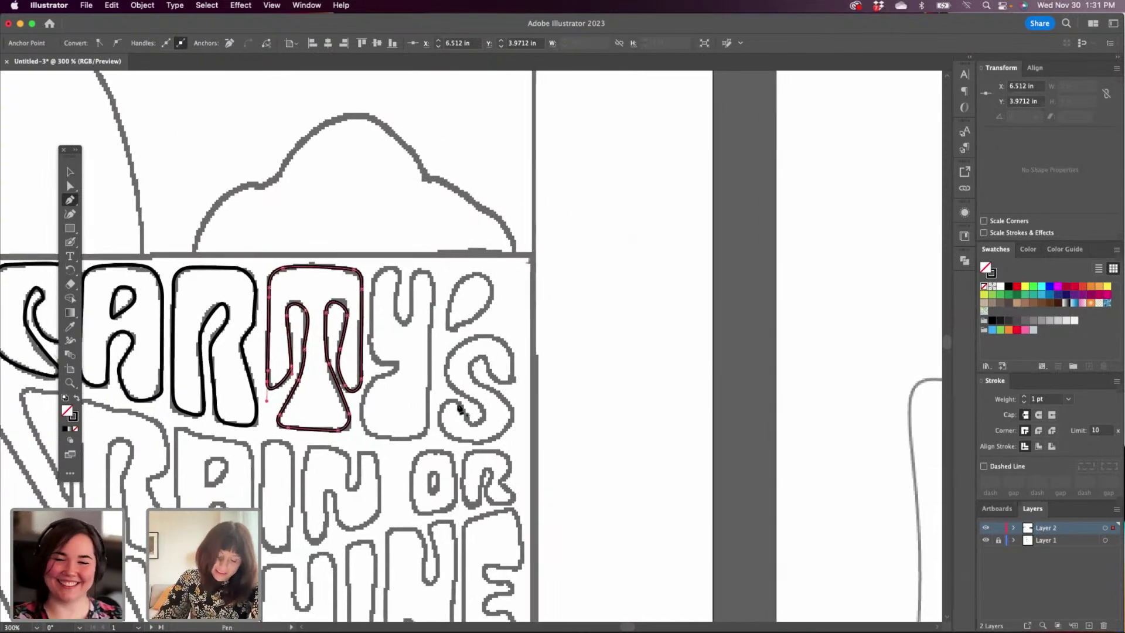
pyautogui.moveTo(360, 421); pyautogui.dragTo(372, 342)
pyautogui.click(371, 350)
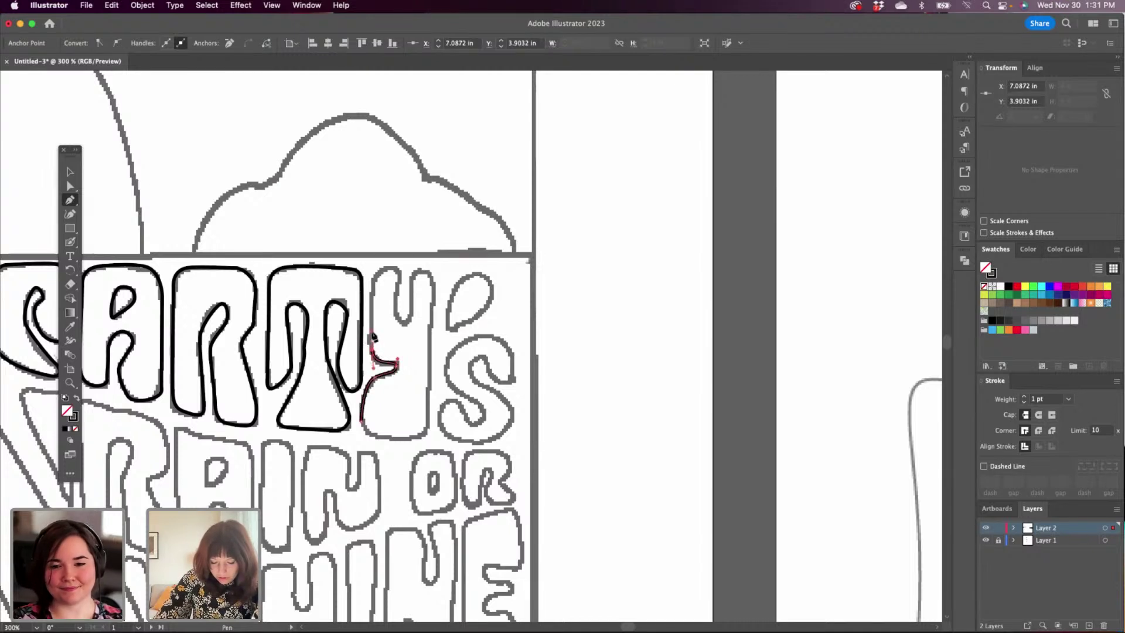
pyautogui.moveTo(373, 275); pyautogui.dragTo(434, 286)
pyautogui.press('super+z')
pyautogui.click(414, 271)
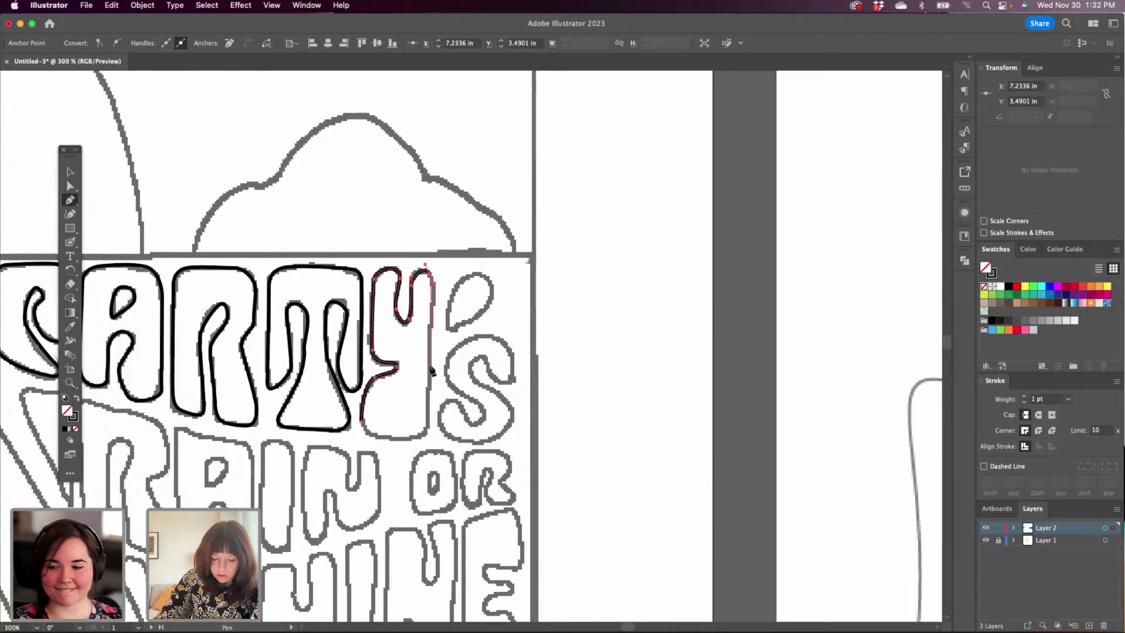
pyautogui.moveTo(429, 417); pyautogui.dragTo(390, 440)
pyautogui.click(362, 426)
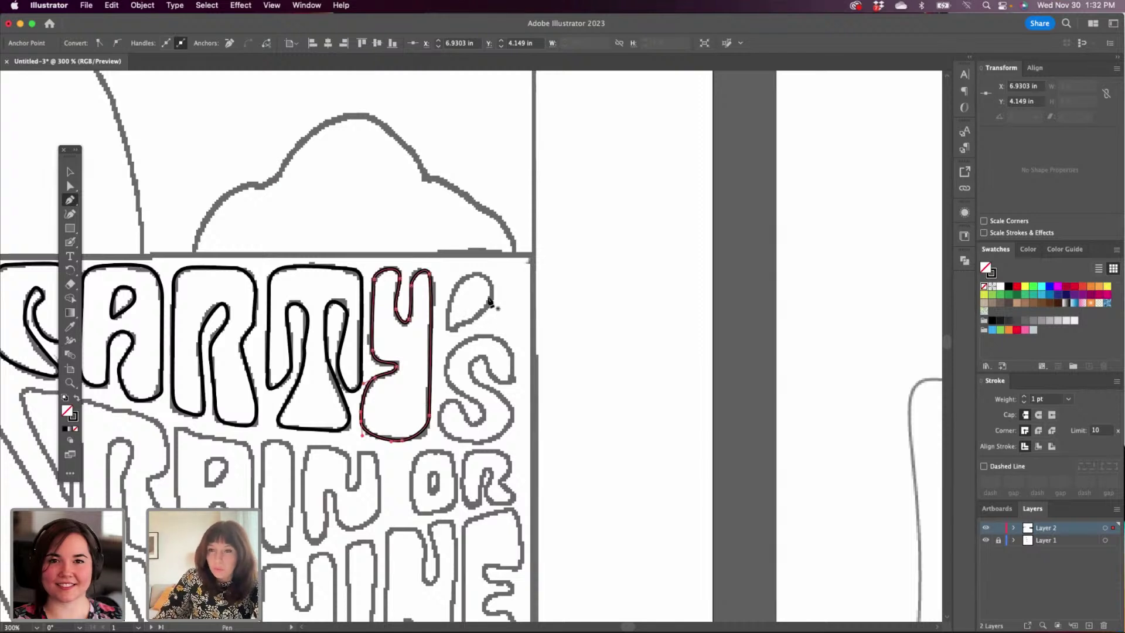
# Trace the teardrop-shaped apostrophe after the Y as a closed outline.
pyautogui.click(446, 334)
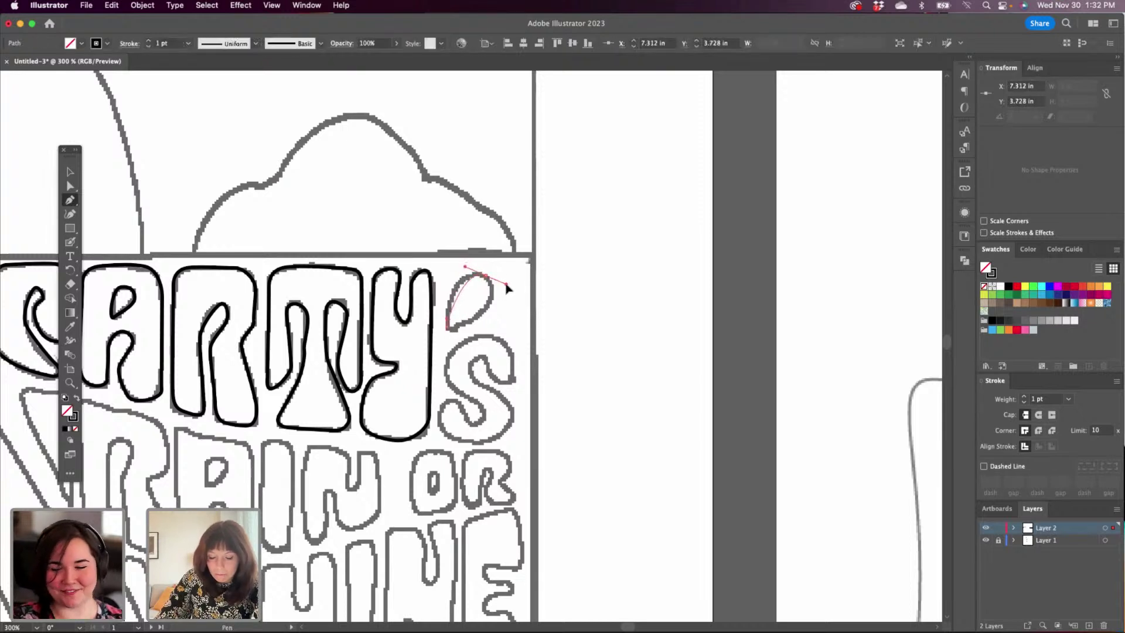
pyautogui.moveTo(473, 273); pyautogui.dragTo(493, 273)
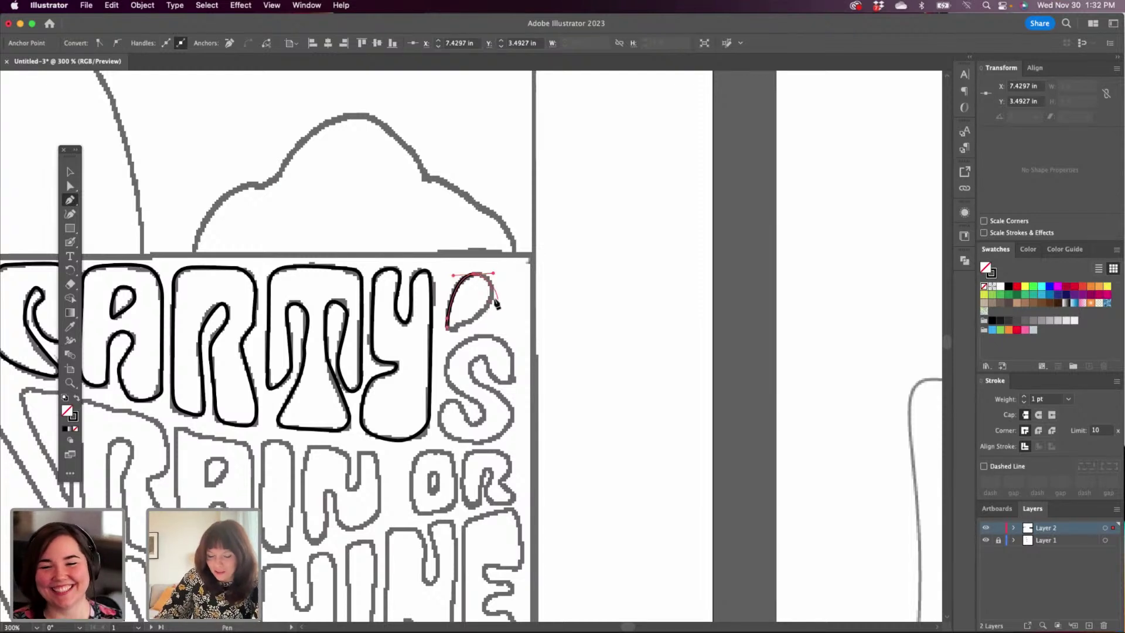
pyautogui.moveTo(487, 306); pyautogui.dragTo(481, 314)
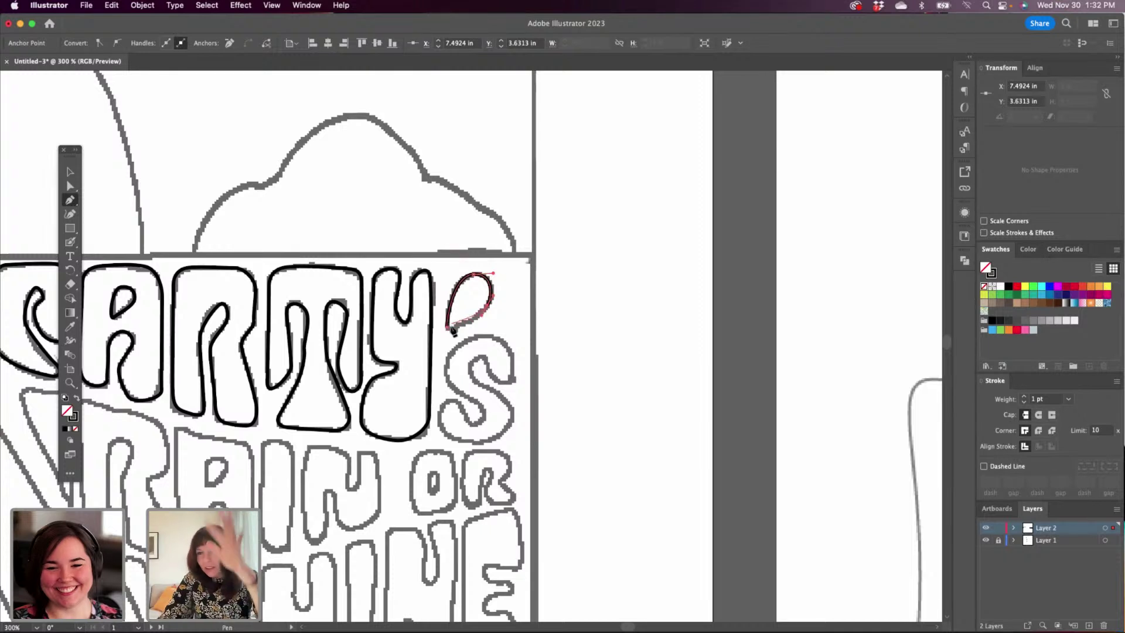
pyautogui.moveTo(447, 328); pyautogui.dragTo(456, 331)
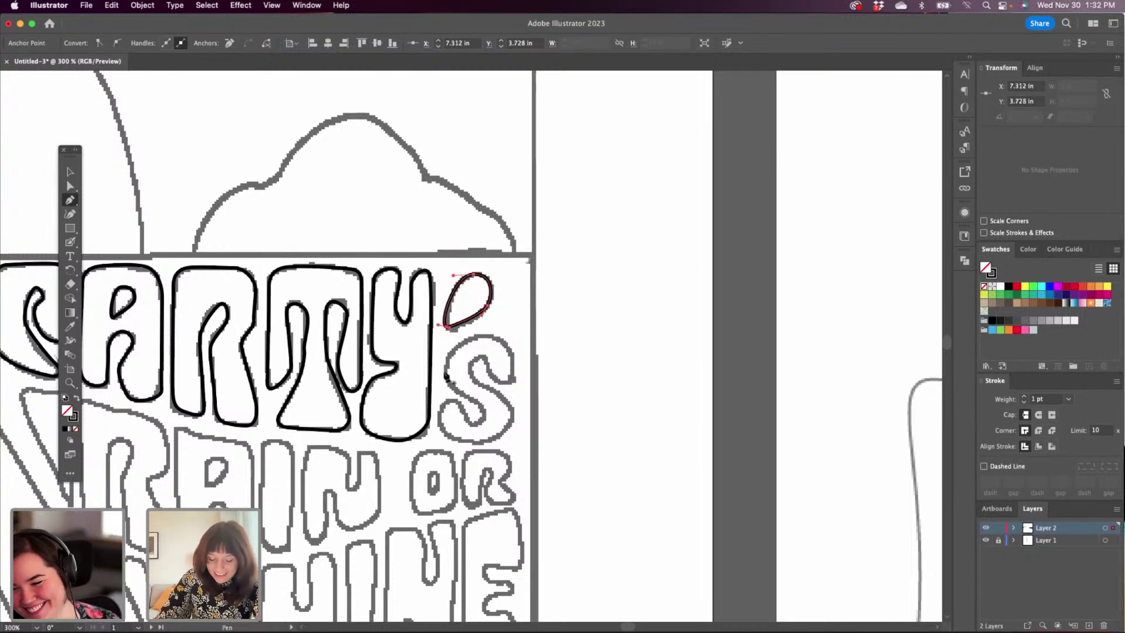
# Start the outline of the first-row S, tracing its upper curve, upper inner hook, right side and rounded bottom.
pyautogui.moveTo(446, 372); pyautogui.dragTo(501, 334)
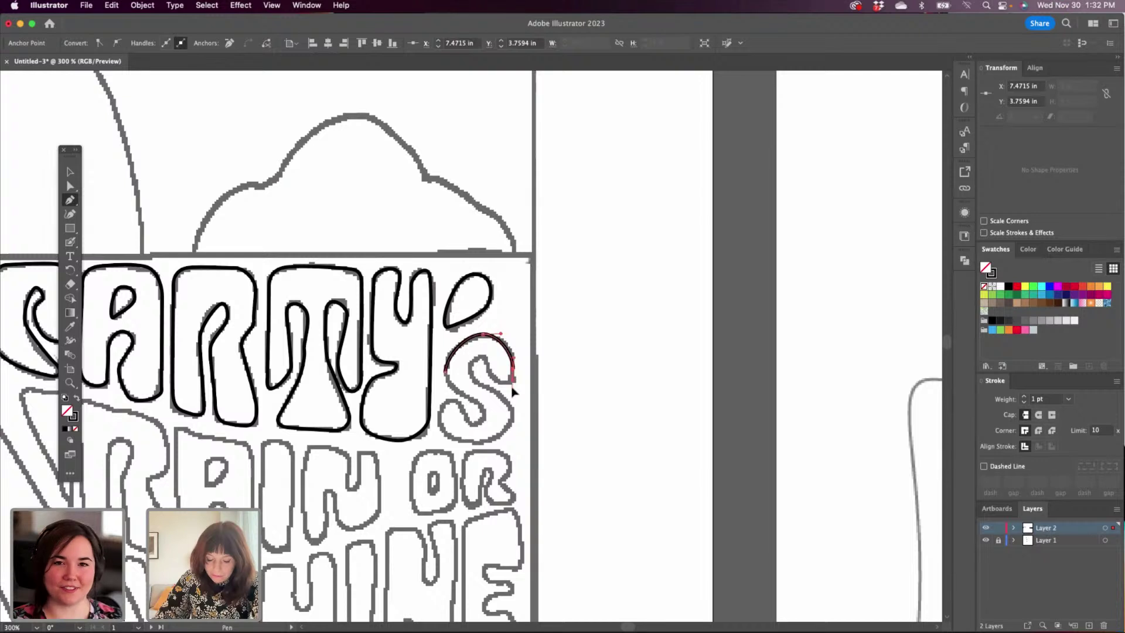
pyautogui.moveTo(514, 377); pyautogui.dragTo(491, 389)
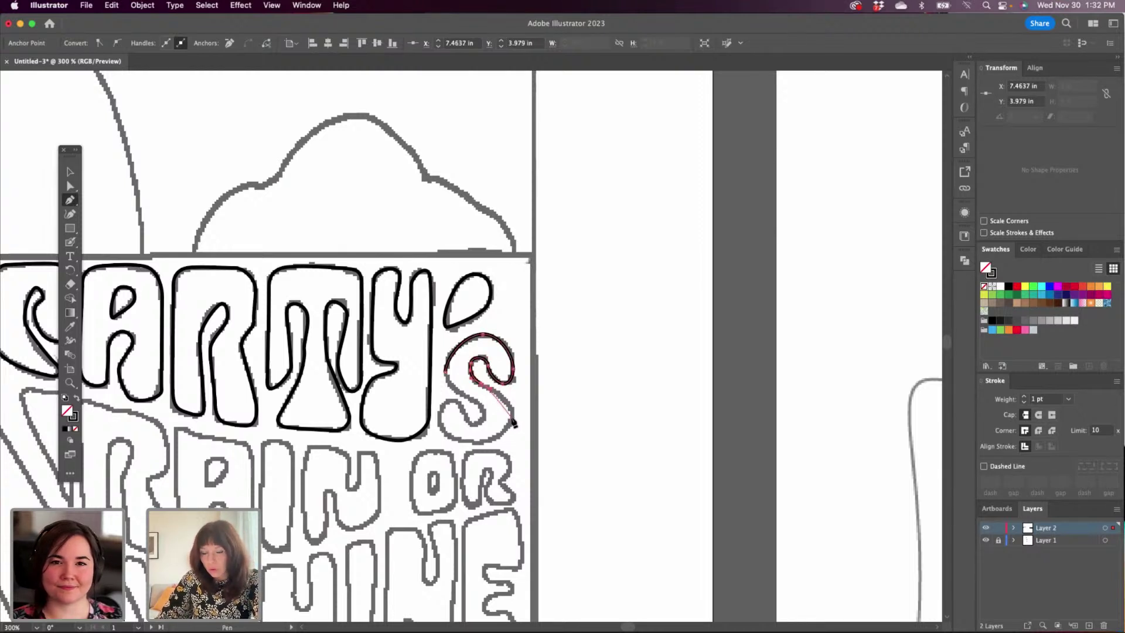
pyautogui.moveTo(512, 416); pyautogui.dragTo(441, 418)
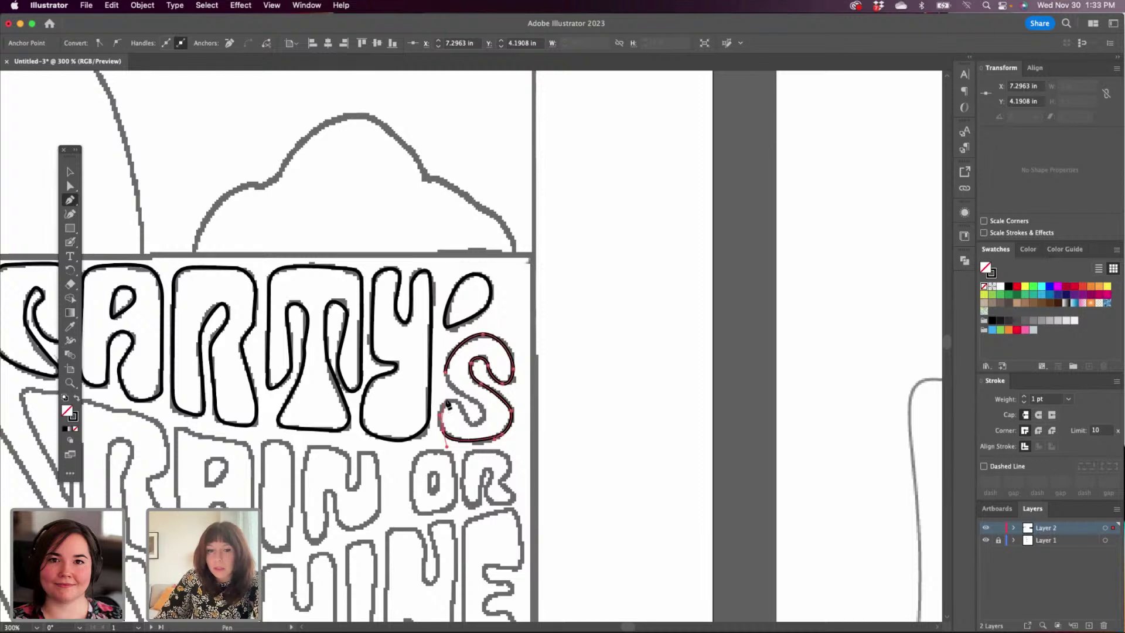
# Trace the S's lower-left tip, lower inner hook and left side, and close the outline.
pyautogui.click(447, 404)
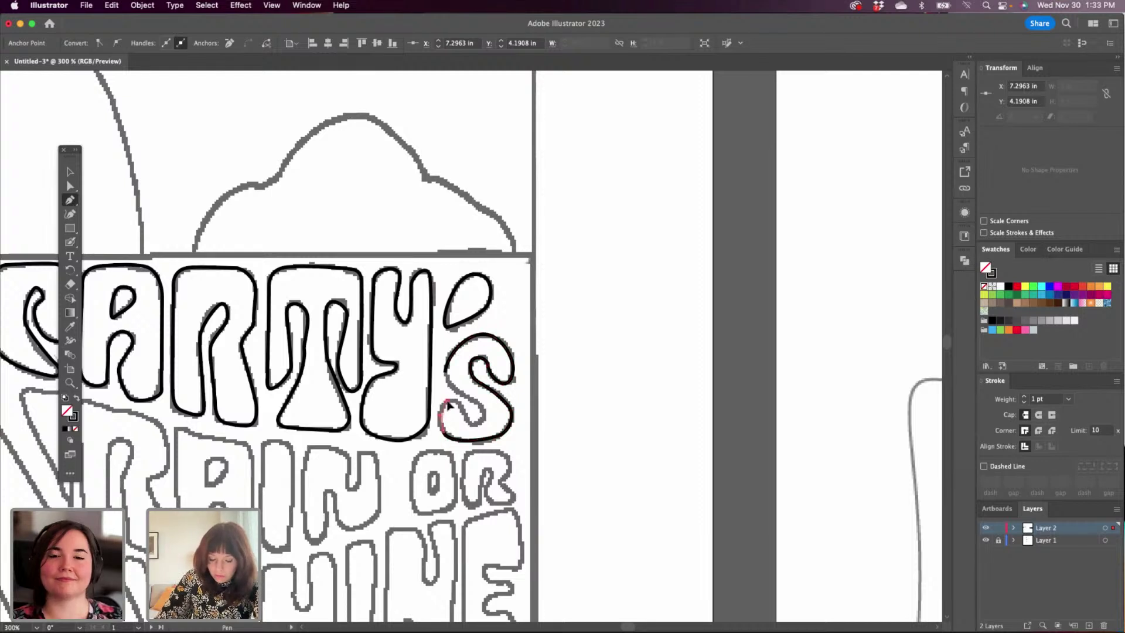
pyautogui.click(454, 401)
pyautogui.moveTo(465, 413); pyautogui.dragTo(478, 440)
pyautogui.click(485, 417)
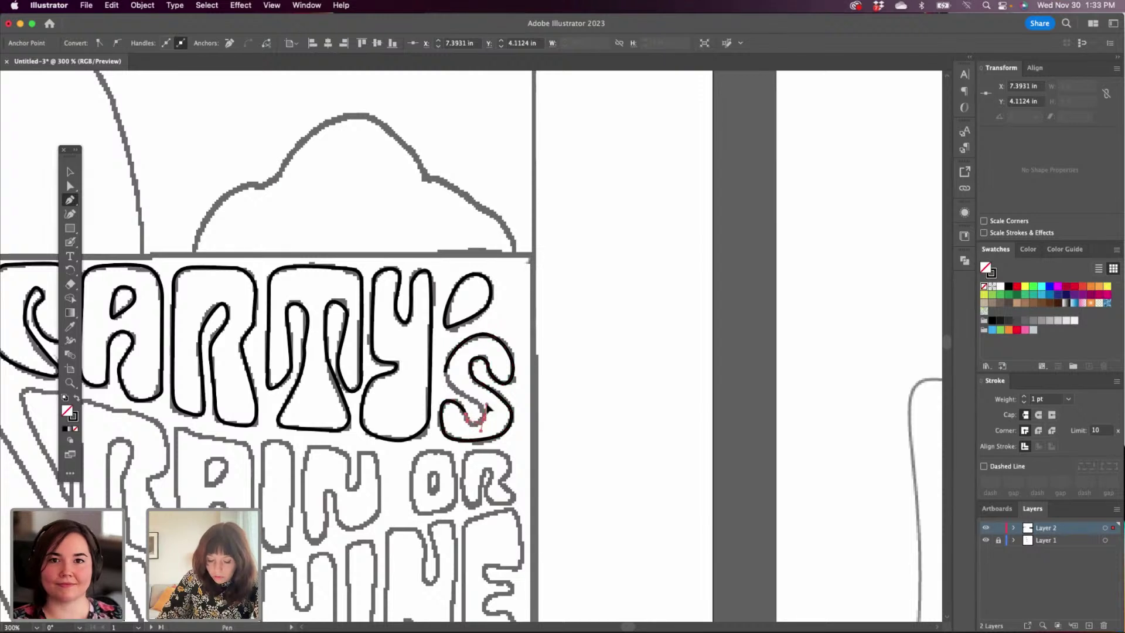
pyautogui.click(480, 418)
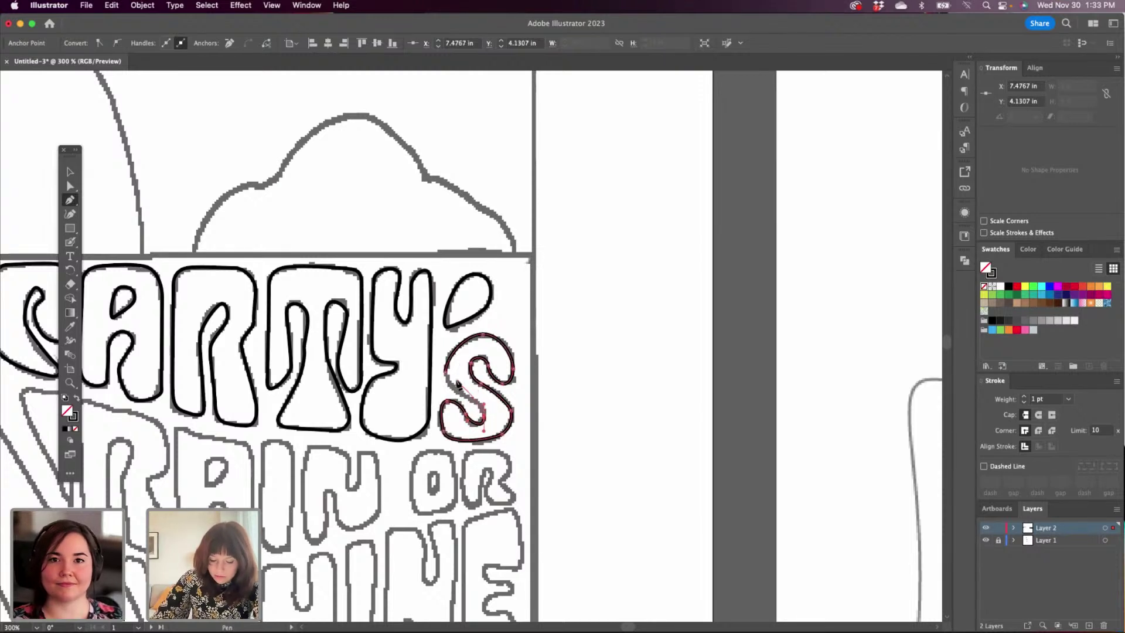
pyautogui.moveTo(445, 371); pyautogui.dragTo(444, 355)
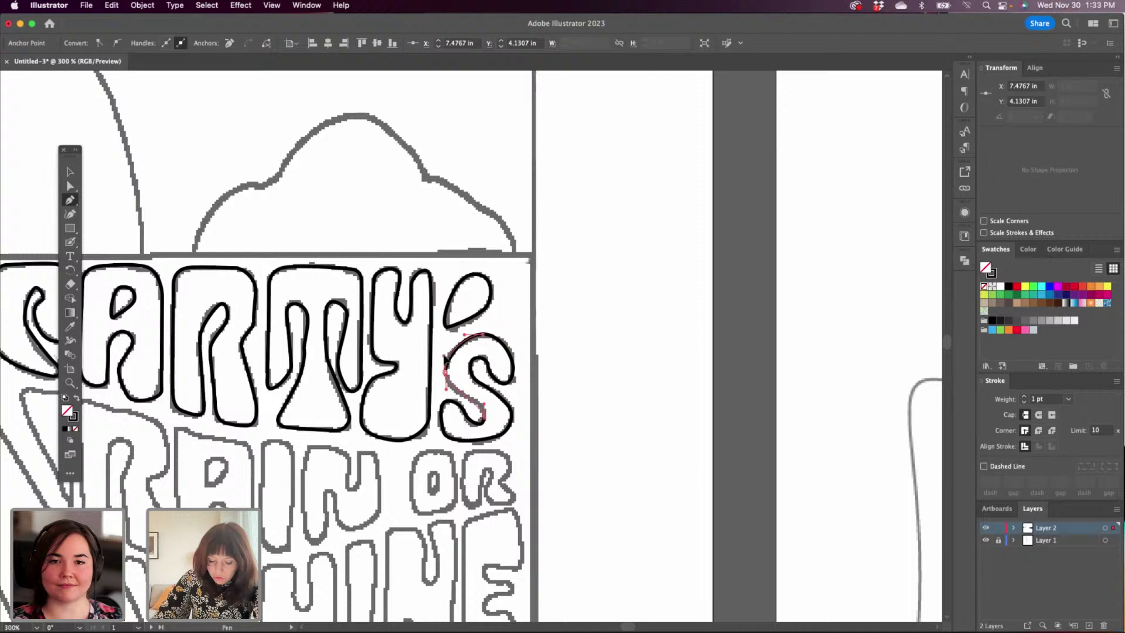
pyautogui.click(445, 355)
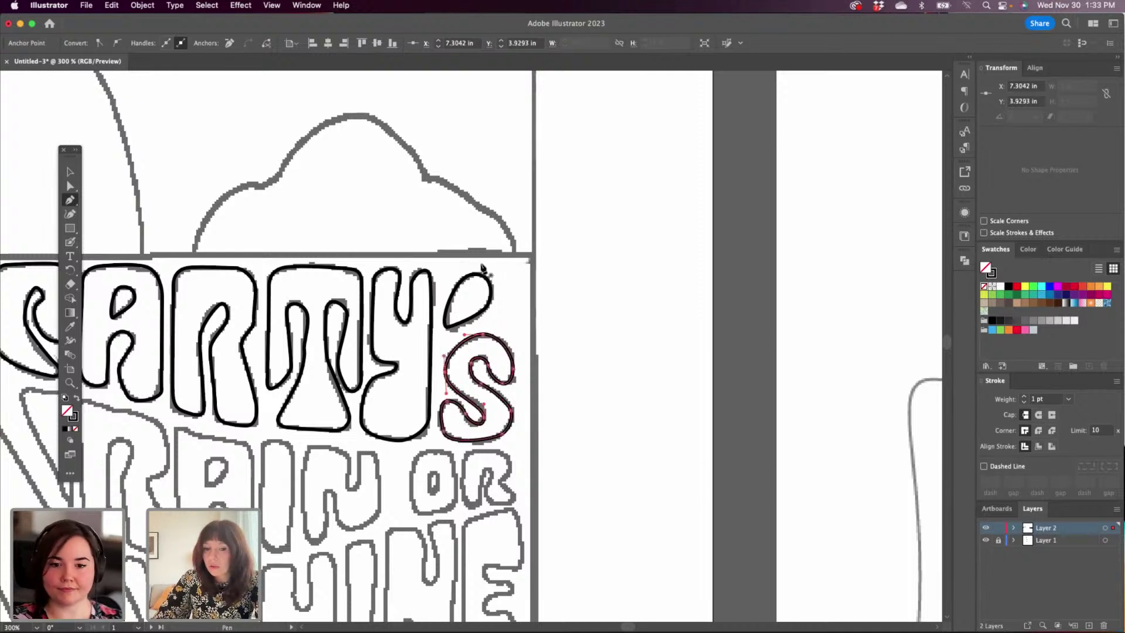
# Start the outline of the R in RAIN, tracing its left side, slanted top edge, bowl, waist and right leg.
pyautogui.hscroll(-5, 481, 268)
pyautogui.scroll(-5, 515, 287)
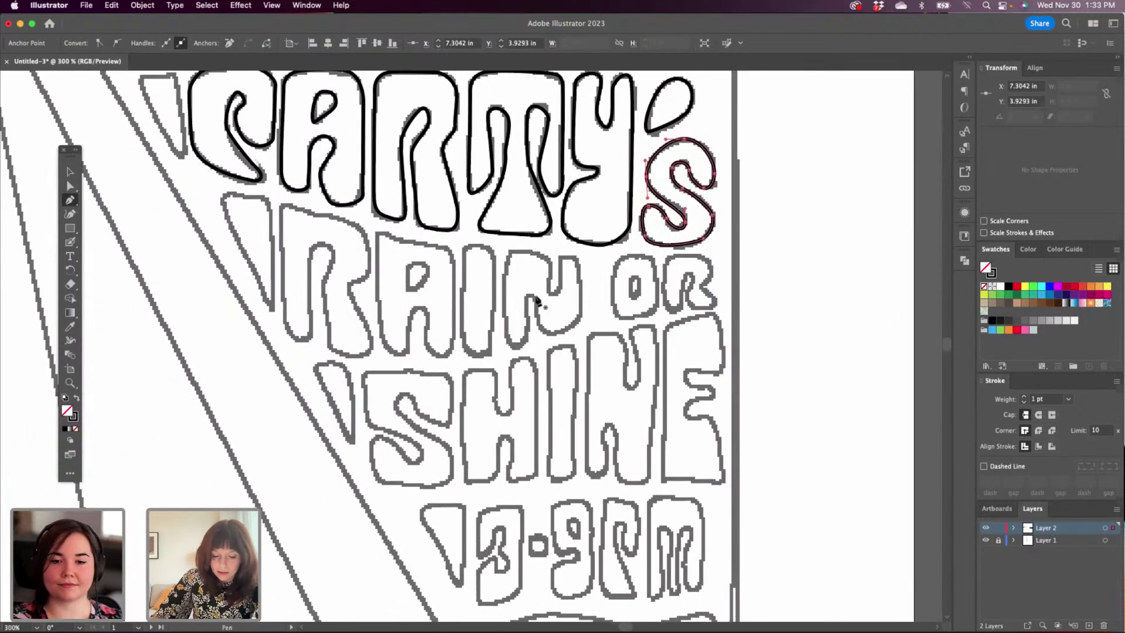
pyautogui.click(283, 335)
pyautogui.click(279, 205)
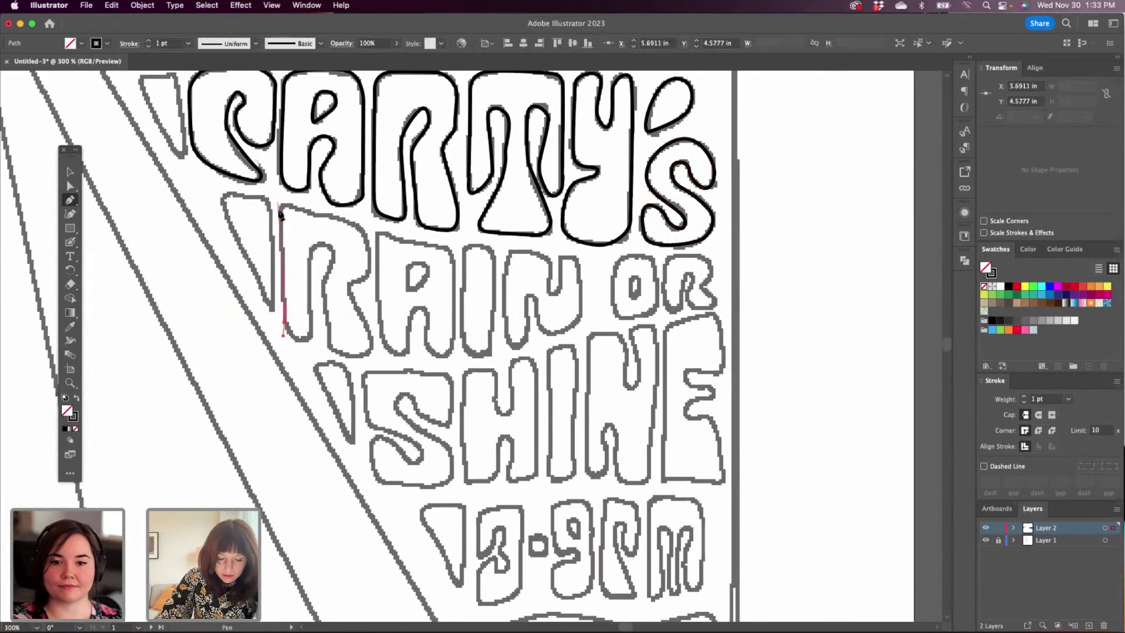
pyautogui.click(281, 206)
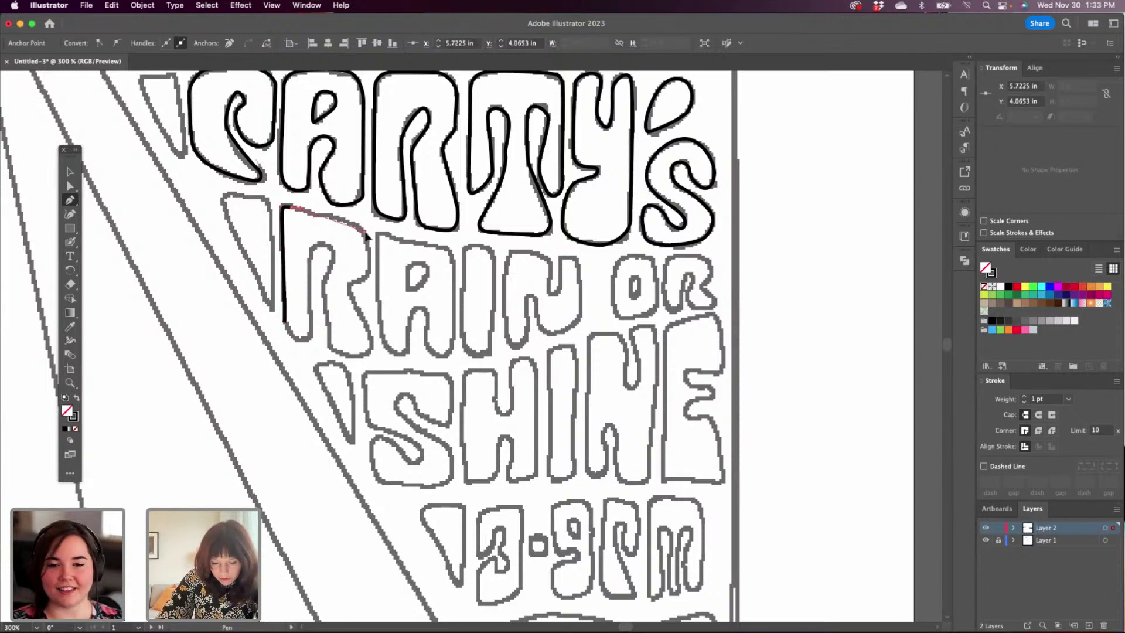
pyautogui.click(366, 235)
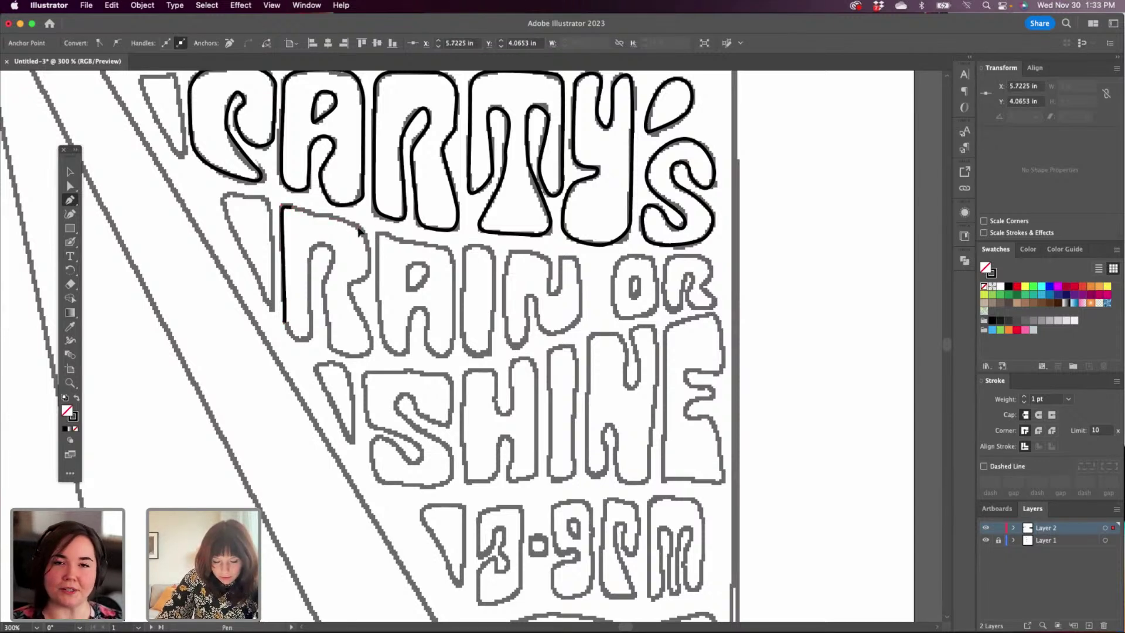
pyautogui.click(370, 277)
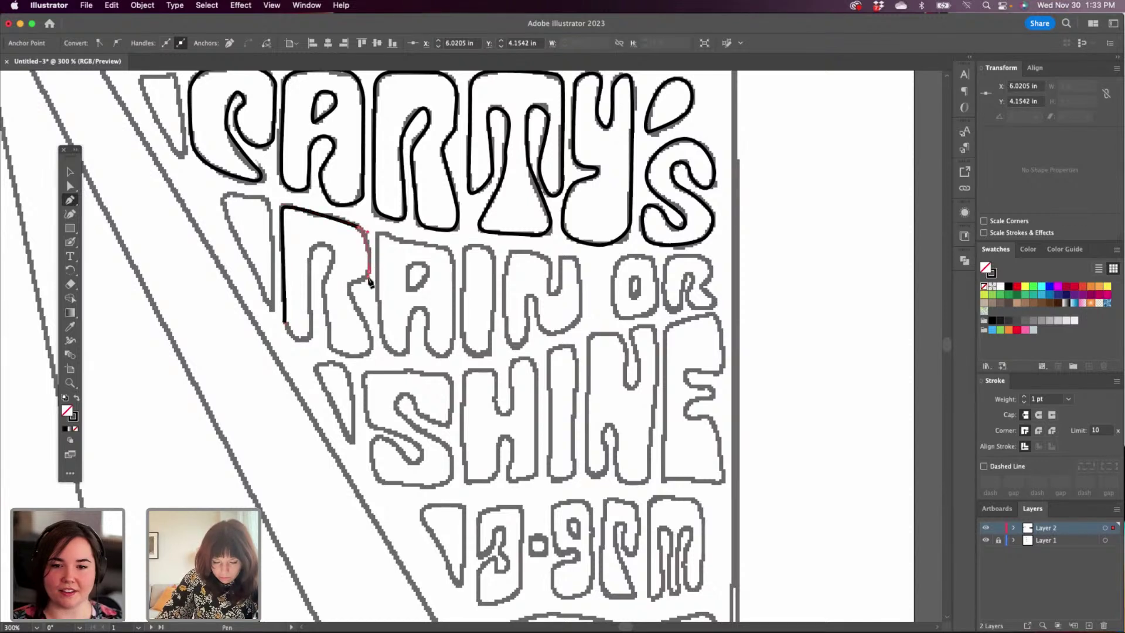
pyautogui.click(349, 285)
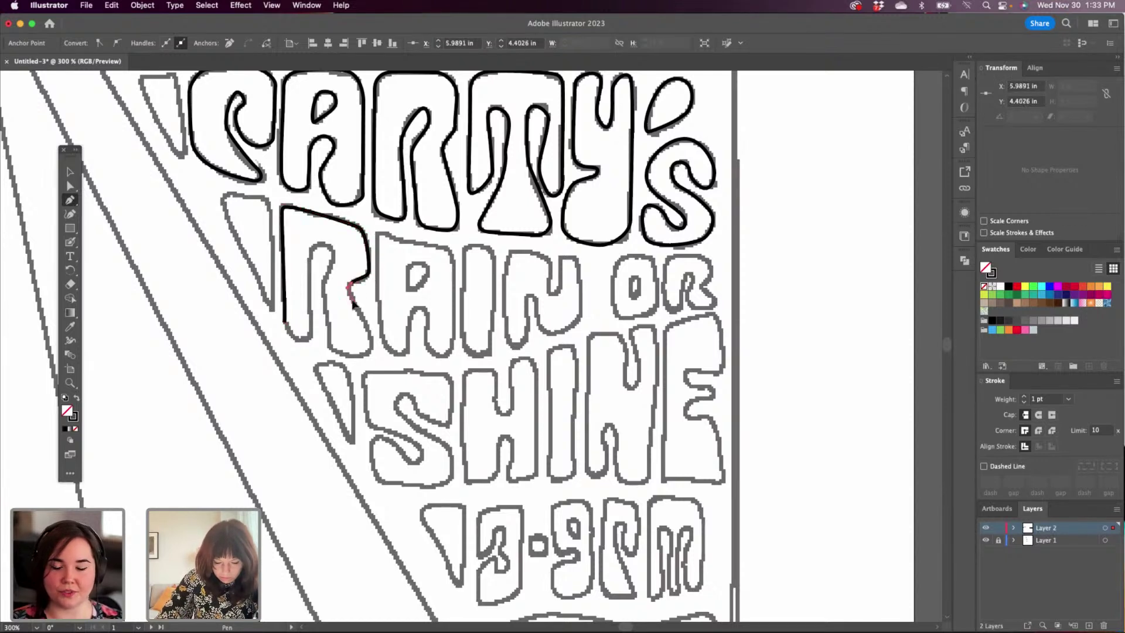
pyautogui.click(371, 344)
pyautogui.click(373, 351)
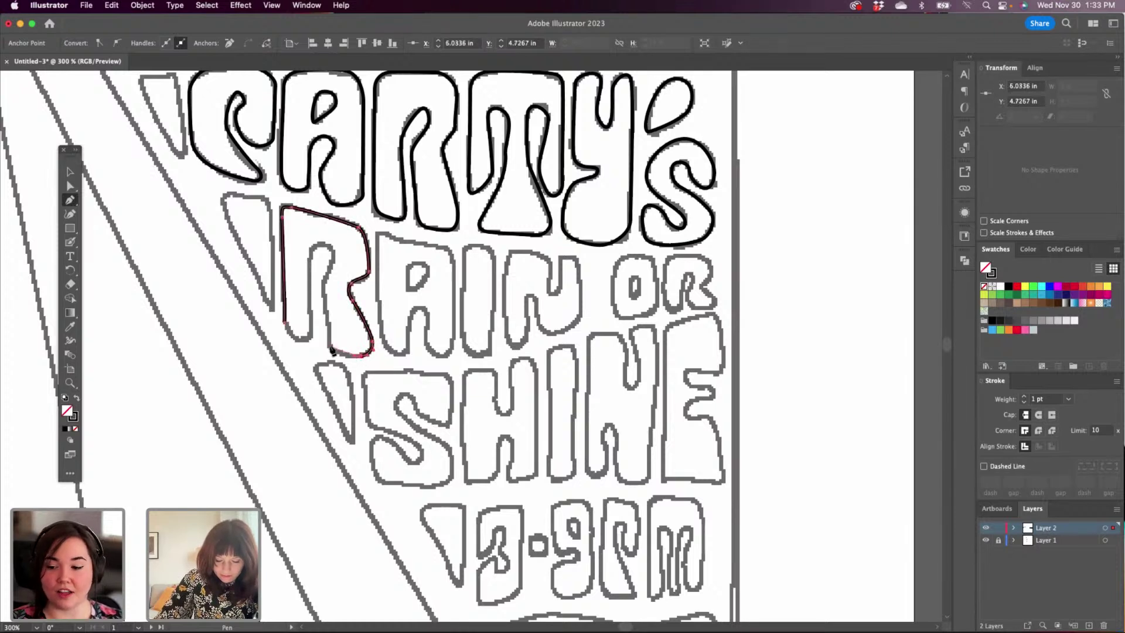
# Trace the underside of the R's right leg, its arched inner opening and rounded left foot, and close the outline.
pyautogui.click(332, 350)
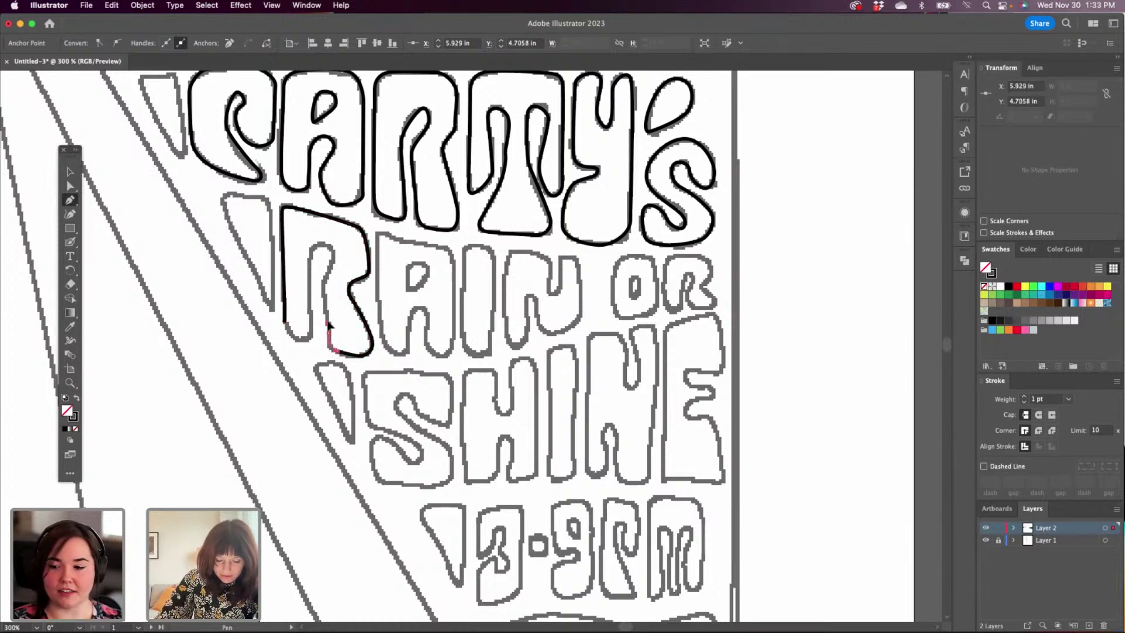
pyautogui.click(328, 300)
pyautogui.moveTo(324, 287); pyautogui.dragTo(327, 280)
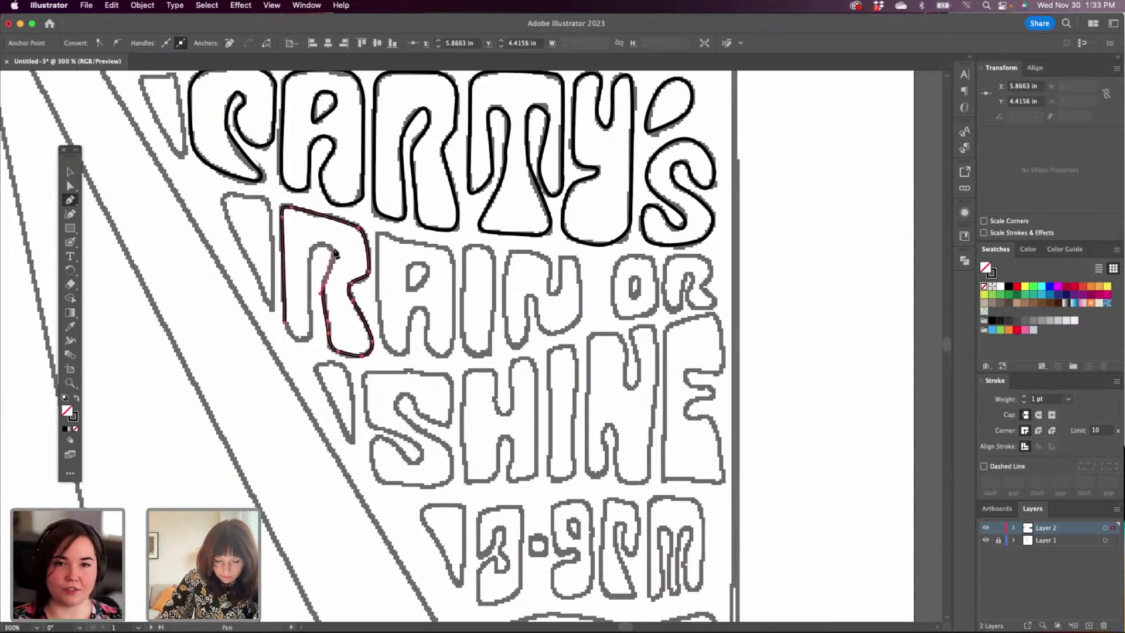
pyautogui.moveTo(333, 261); pyautogui.dragTo(307, 262)
pyautogui.click(313, 327)
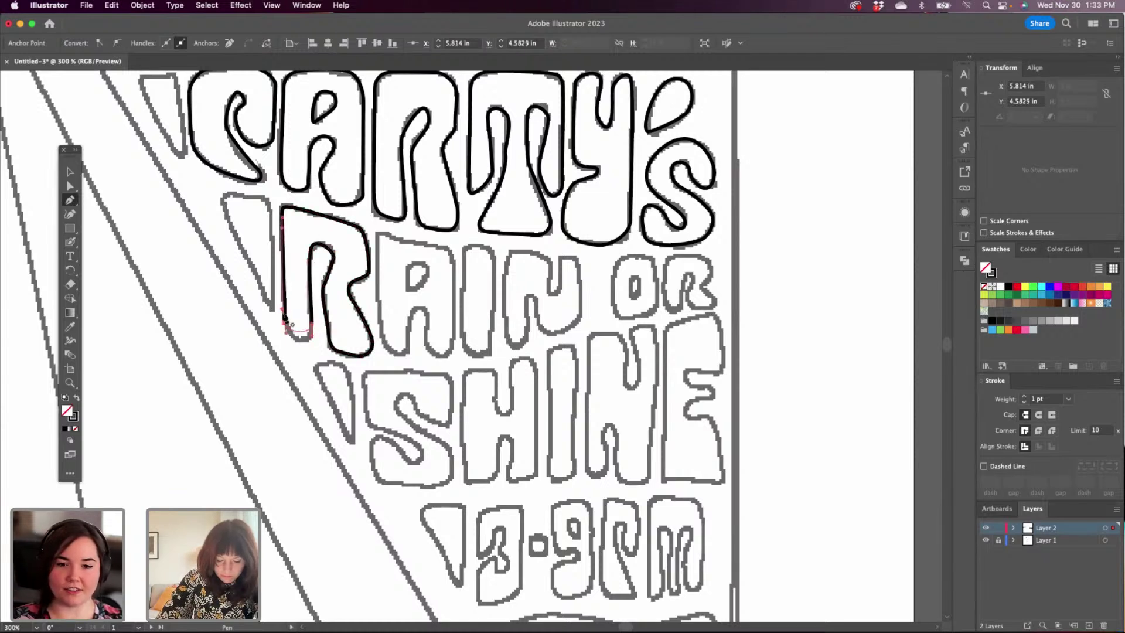
pyautogui.moveTo(284, 322); pyautogui.dragTo(276, 292)
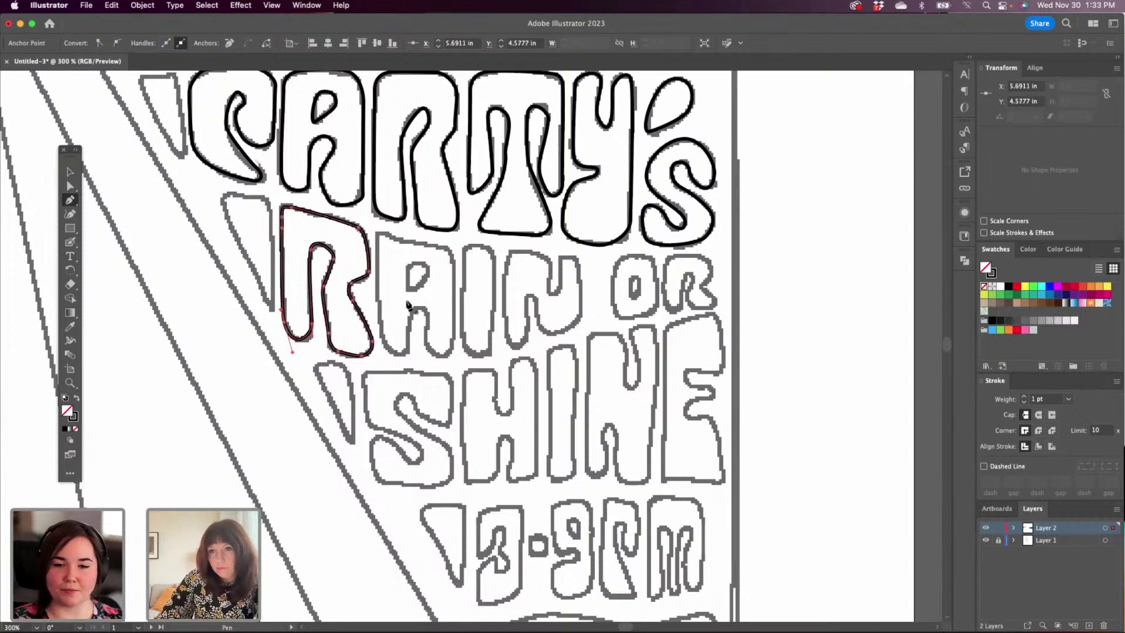
# Start the outline of the A in RAIN, tracing its left side, slanted top edge, rounded upper-right corner and right side.
pyautogui.click(382, 351)
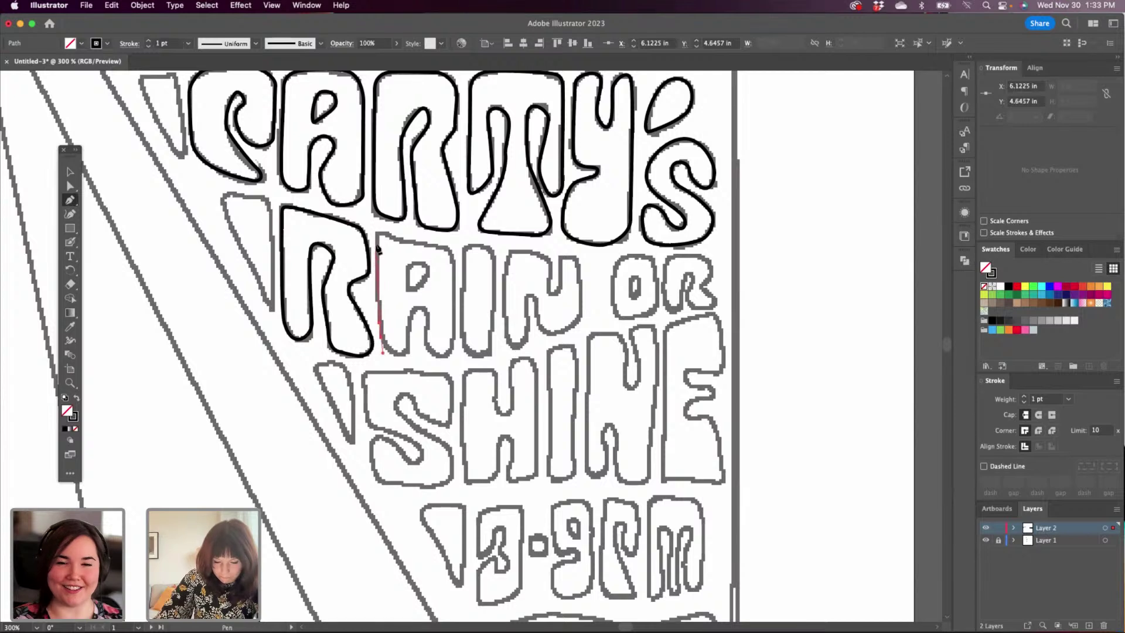
pyautogui.click(377, 234)
pyautogui.moveTo(390, 236); pyautogui.dragTo(402, 241)
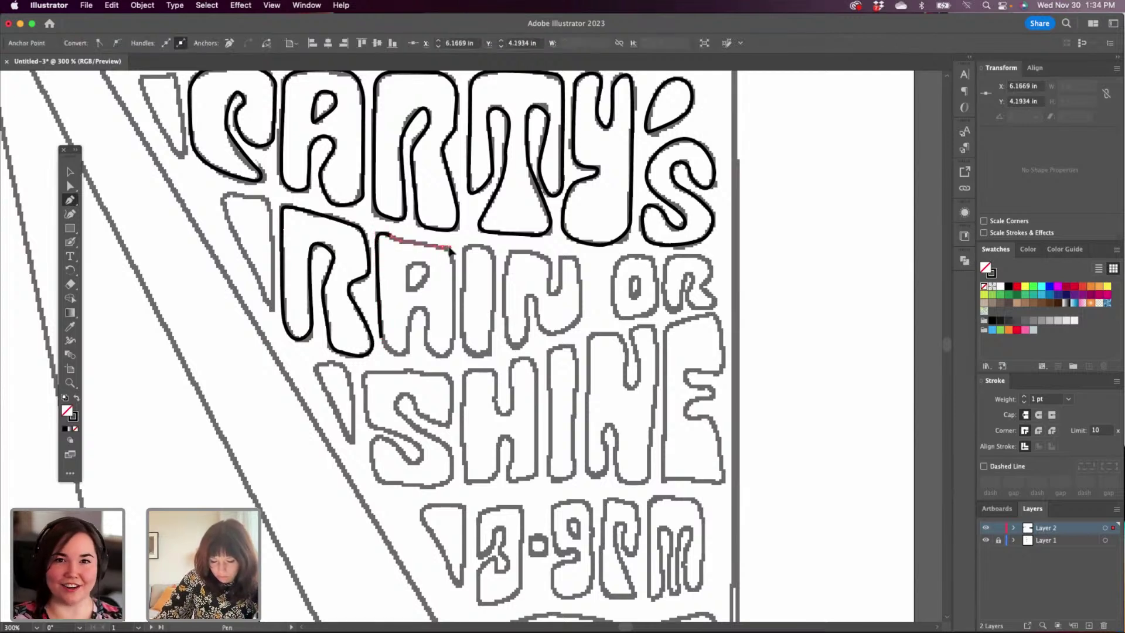
pyautogui.click(451, 249)
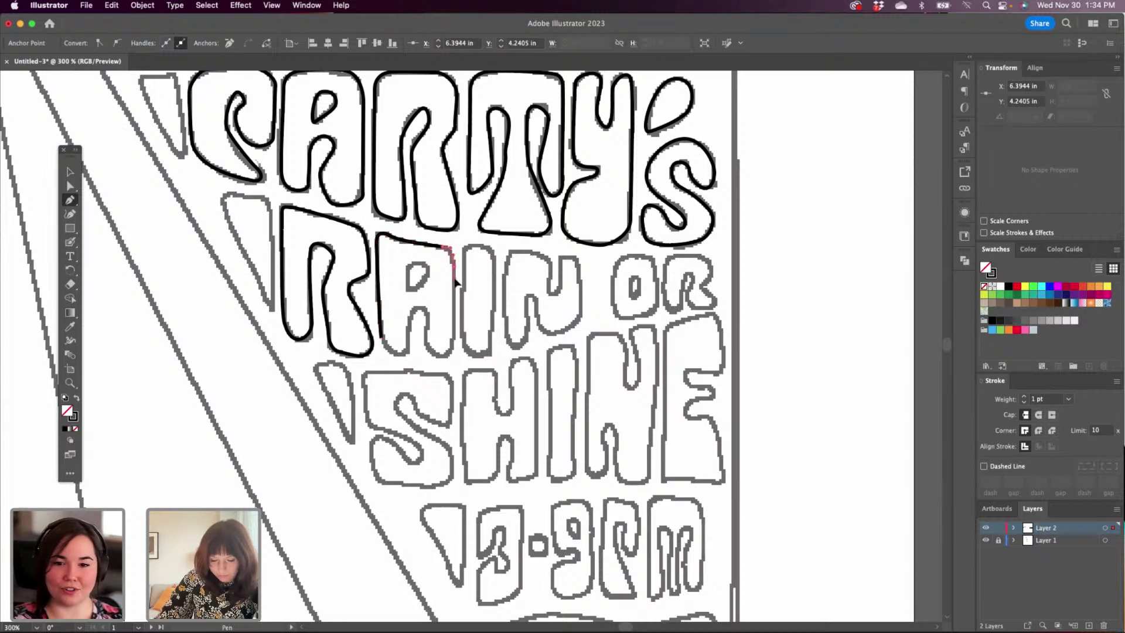
pyautogui.click(454, 349)
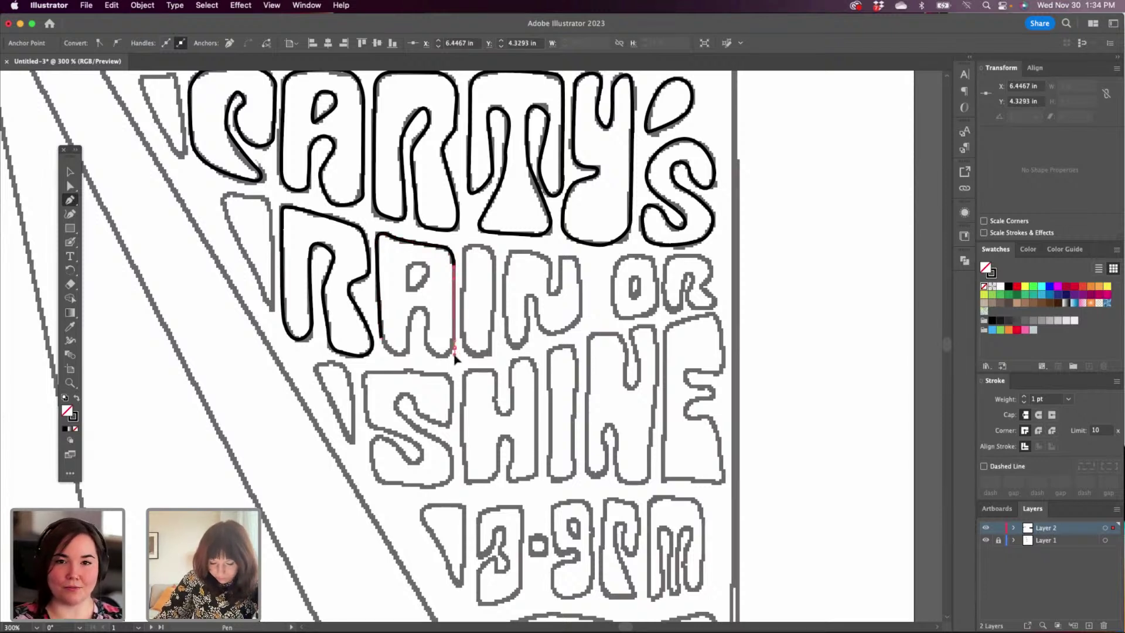
pyautogui.click(454, 353)
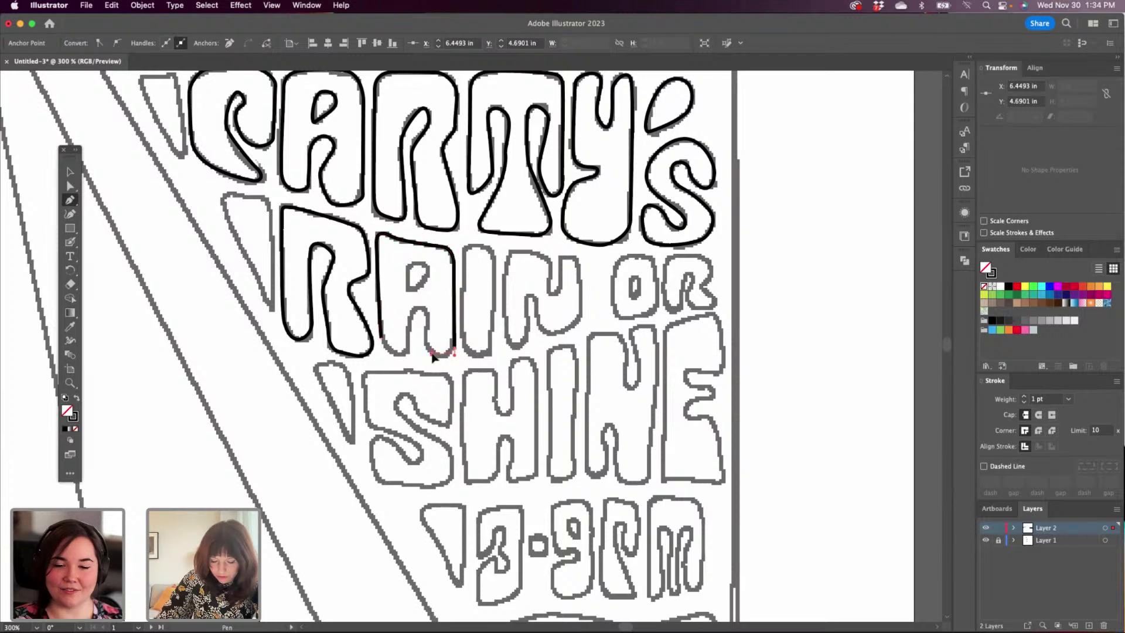
# Trace the A's arched opening between the legs and its rounded left foot, and close the outline.
pyautogui.moveTo(428, 345); pyautogui.dragTo(426, 318)
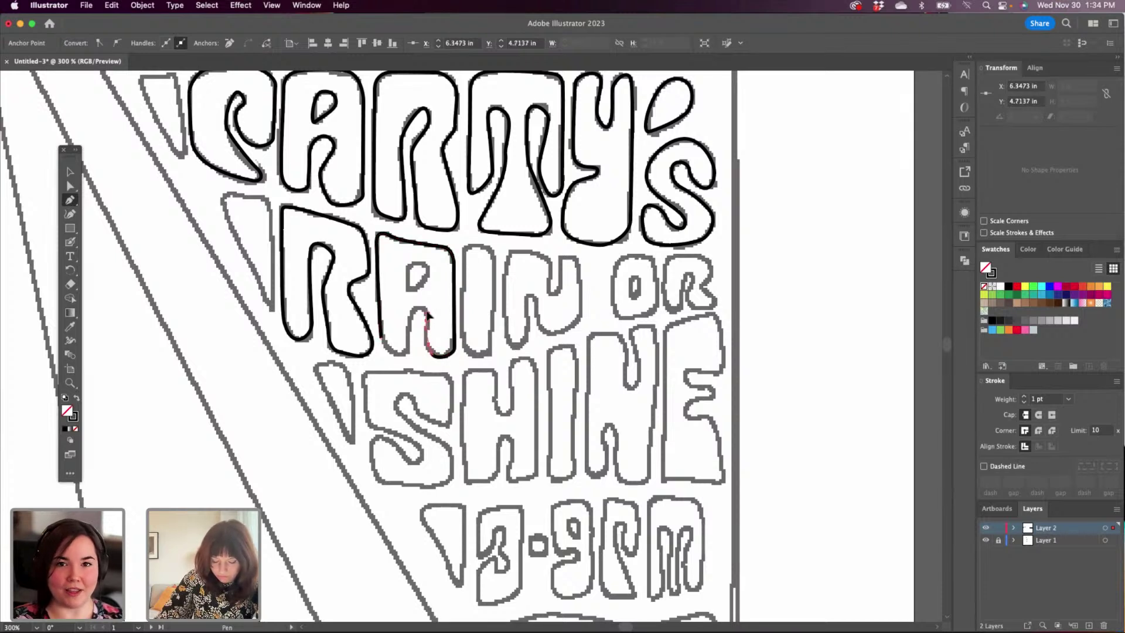
pyautogui.click(417, 314)
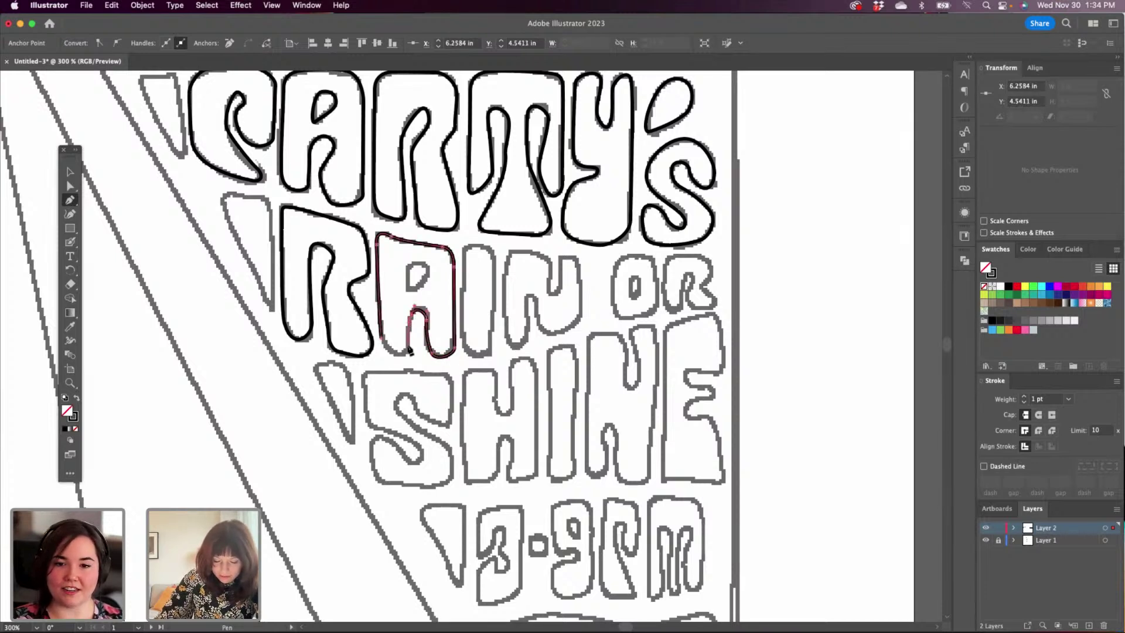
pyautogui.moveTo(410, 354); pyautogui.dragTo(407, 377)
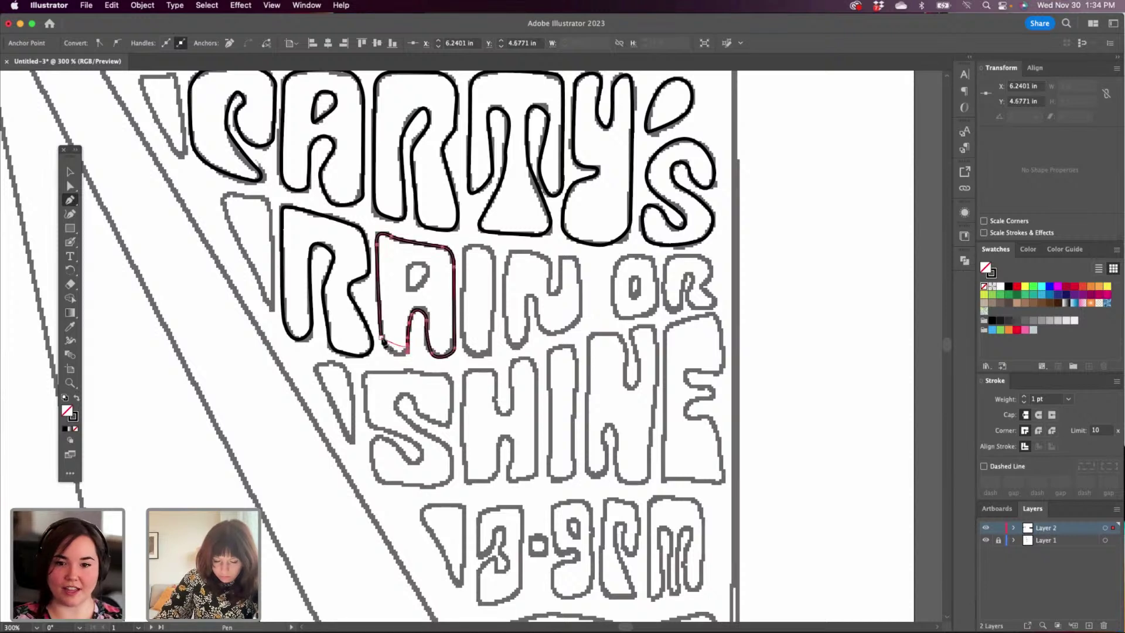
pyautogui.moveTo(381, 337); pyautogui.dragTo(375, 310)
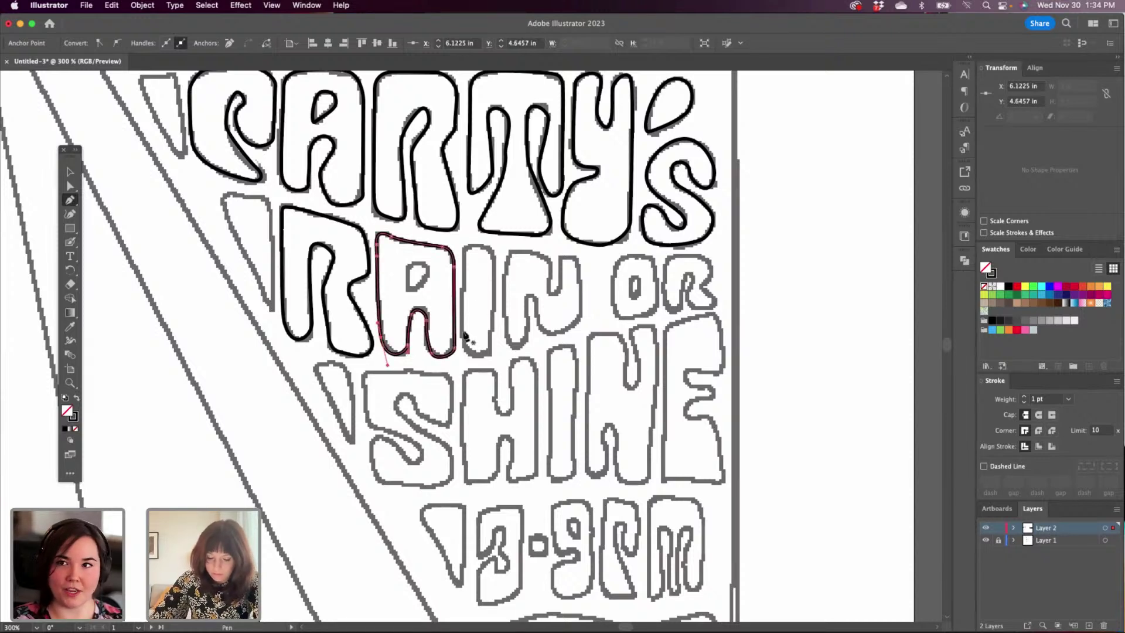
# Trace the I in RAIN as a closed outline with straight sides and rounded top and bottom ends.
pyautogui.moveTo(463, 337); pyautogui.dragTo(463, 322)
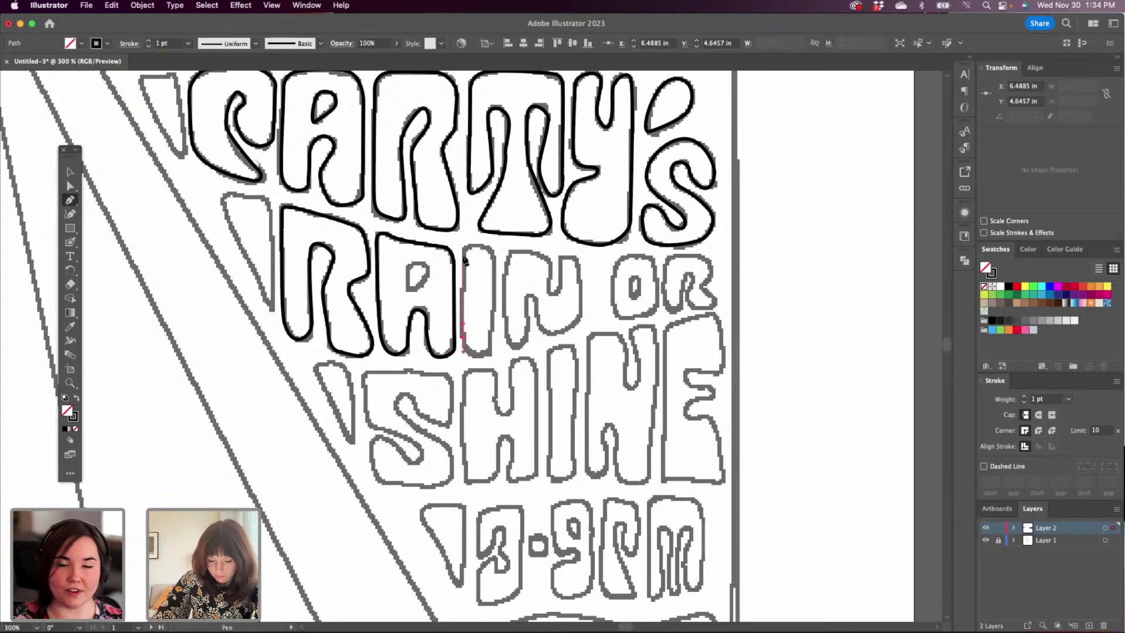
pyautogui.moveTo(493, 257); pyautogui.dragTo(497, 275)
pyautogui.click(493, 332)
pyautogui.moveTo(493, 337); pyautogui.dragTo(493, 345)
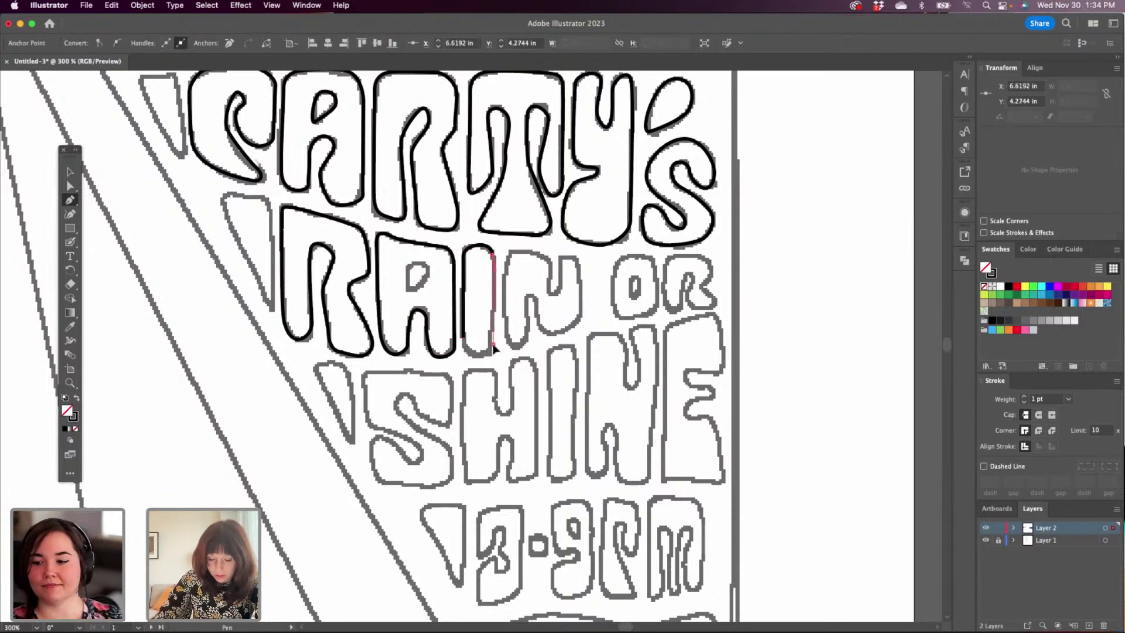
pyautogui.click(493, 350)
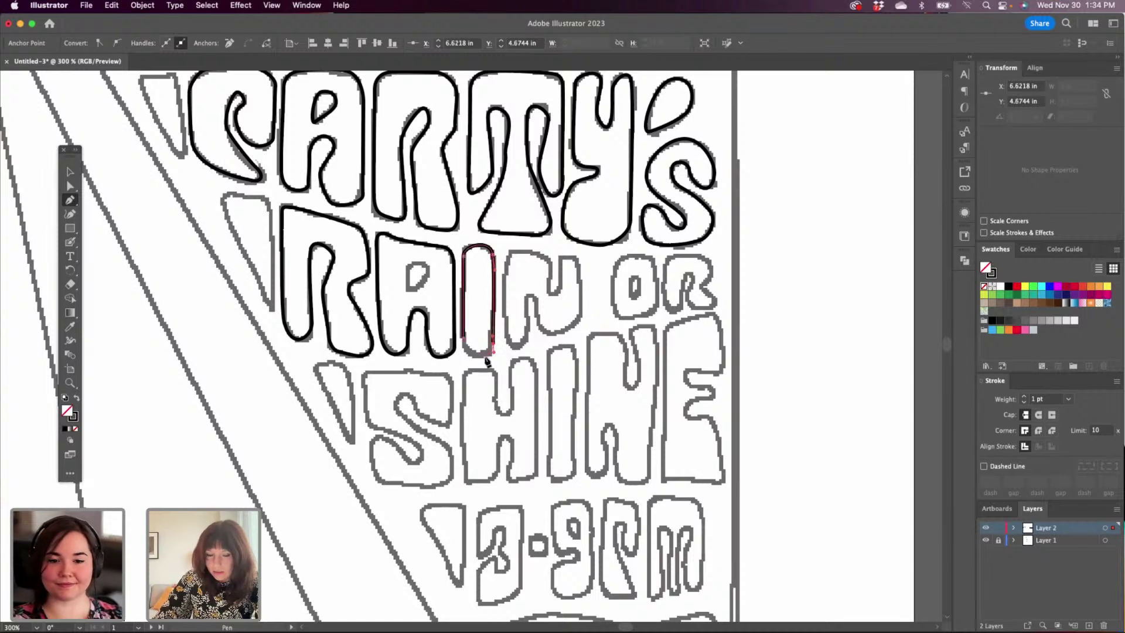
pyautogui.moveTo(478, 356); pyautogui.dragTo(462, 323)
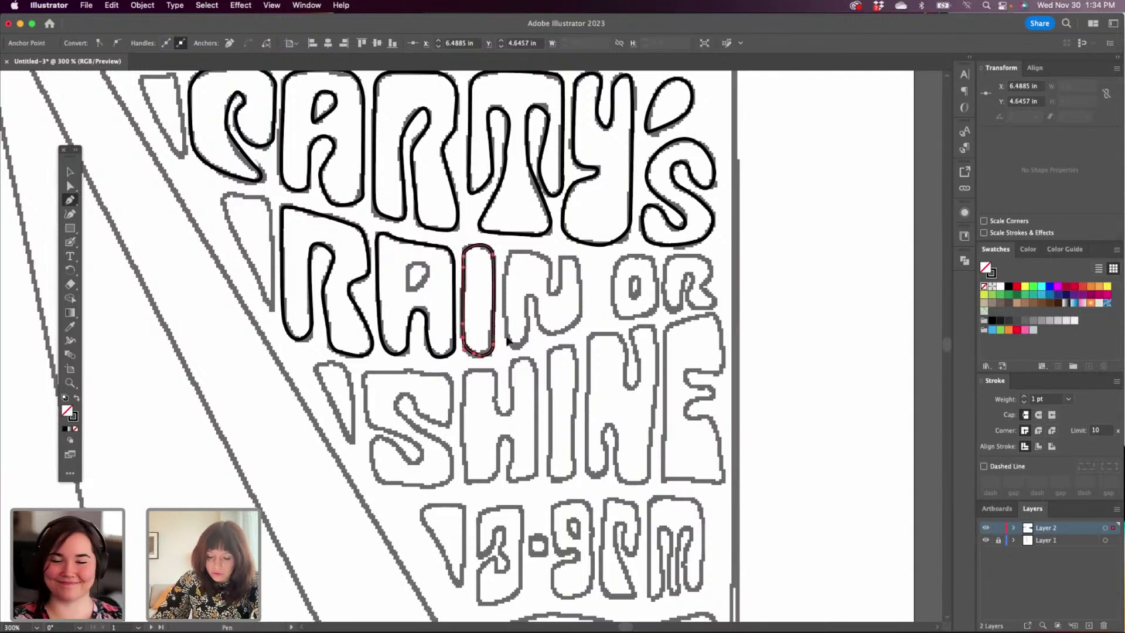
# Start the outline of the N in RAIN, tracing its left side, upper-left top edge and the narrow notch cut into the top.
pyautogui.moveTo(507, 337); pyautogui.dragTo(506, 325)
pyautogui.moveTo(505, 269); pyautogui.dragTo(504, 258)
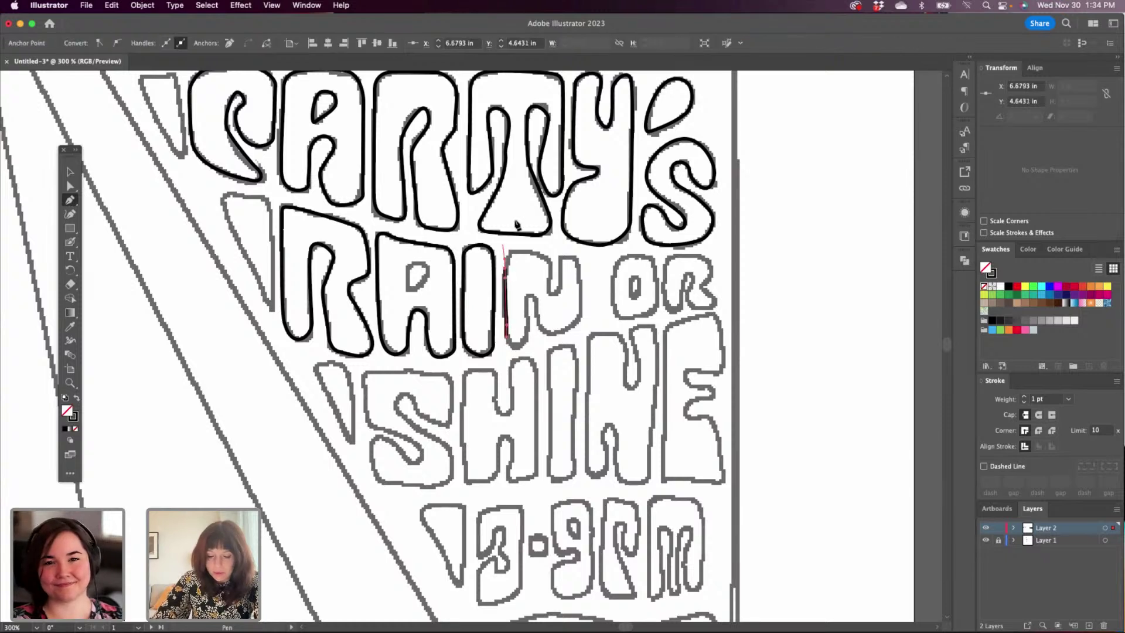
pyautogui.click(518, 253)
pyautogui.click(527, 256)
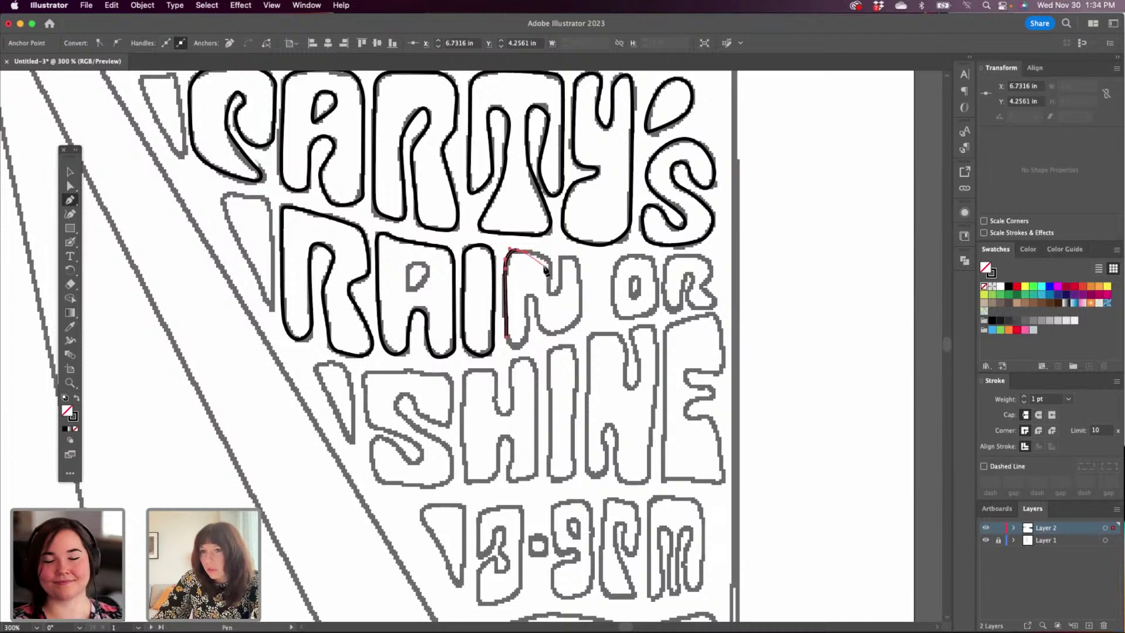
pyautogui.click(545, 261)
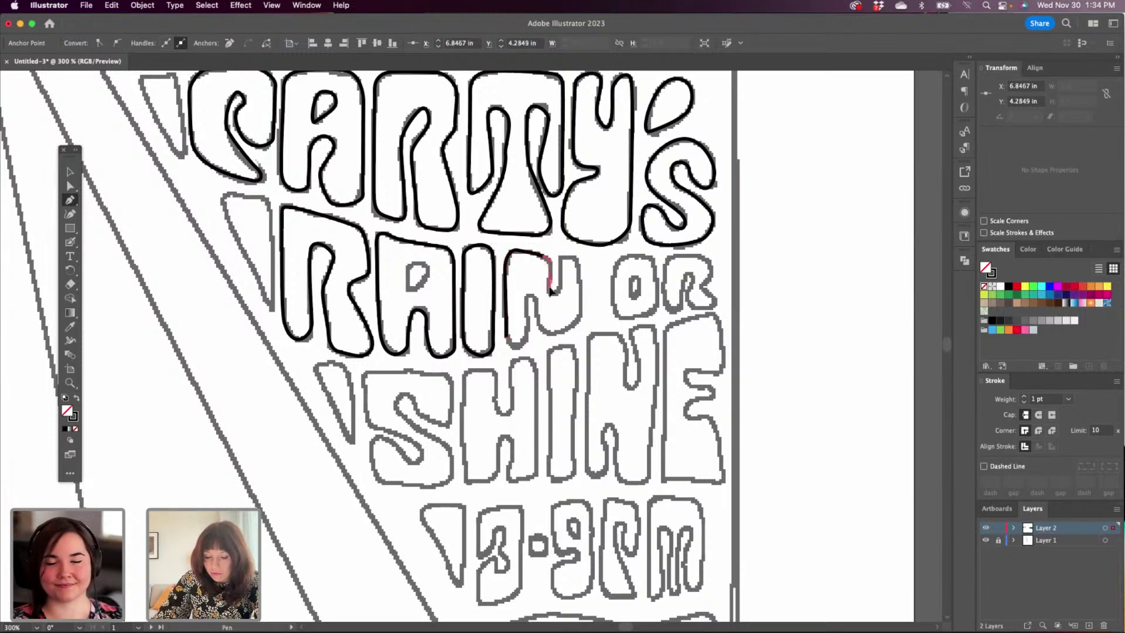
pyautogui.click(553, 287)
pyautogui.moveTo(564, 273); pyautogui.dragTo(561, 250)
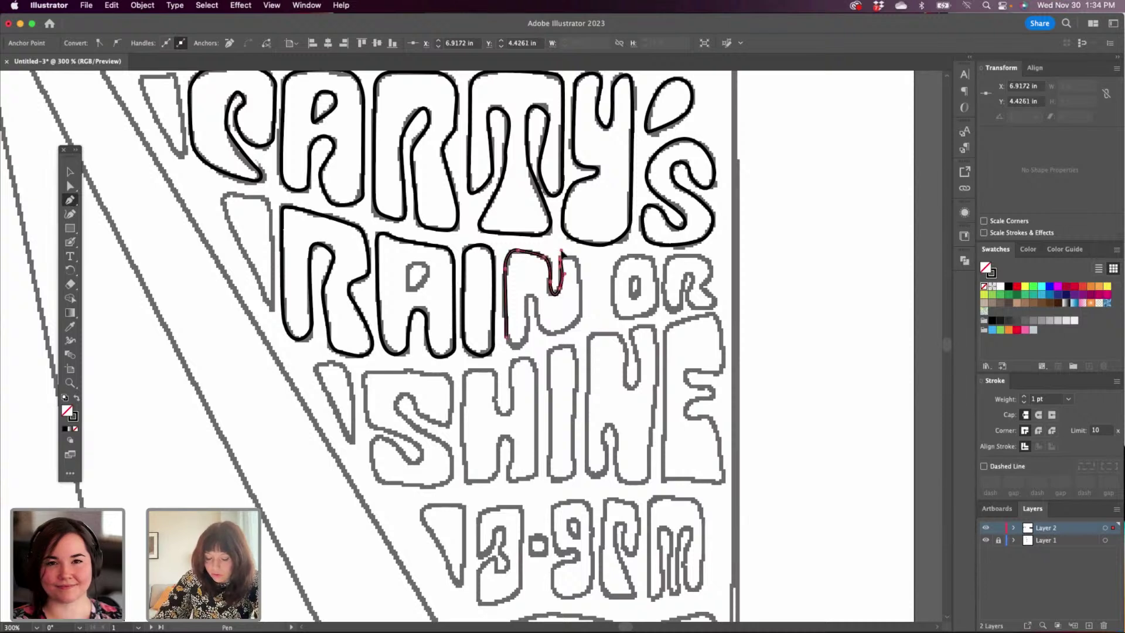
# Trace the N's right side, rounded lower-right bottom, lower inner opening and left foot, and close the outline.
pyautogui.click(579, 264)
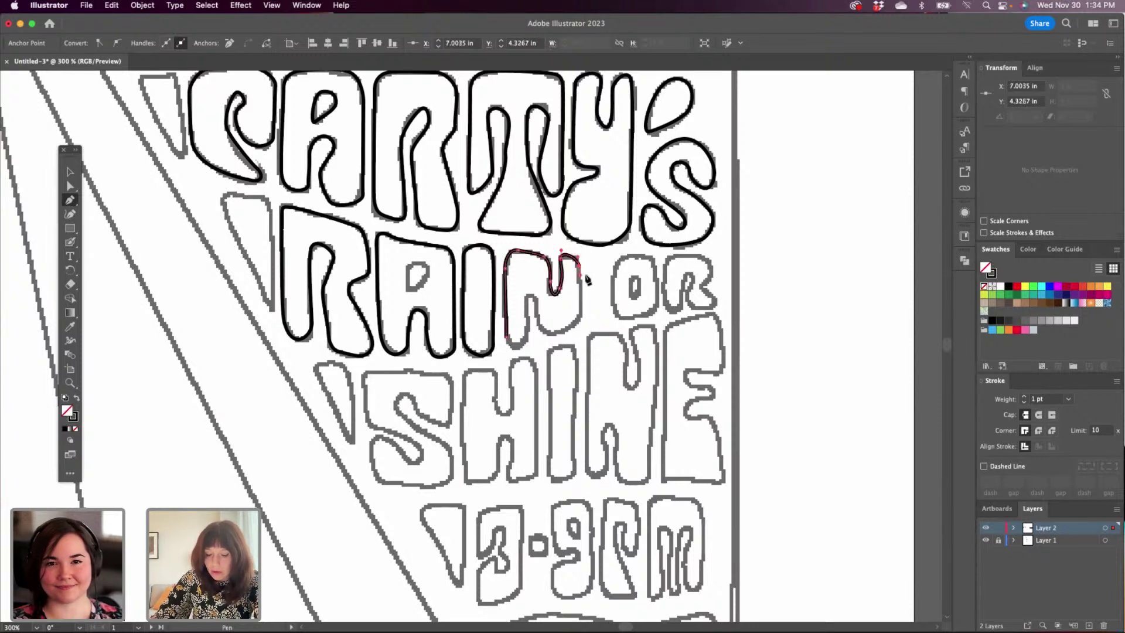
pyautogui.click(581, 321)
pyautogui.moveTo(558, 335); pyautogui.dragTo(539, 324)
pyautogui.click(536, 306)
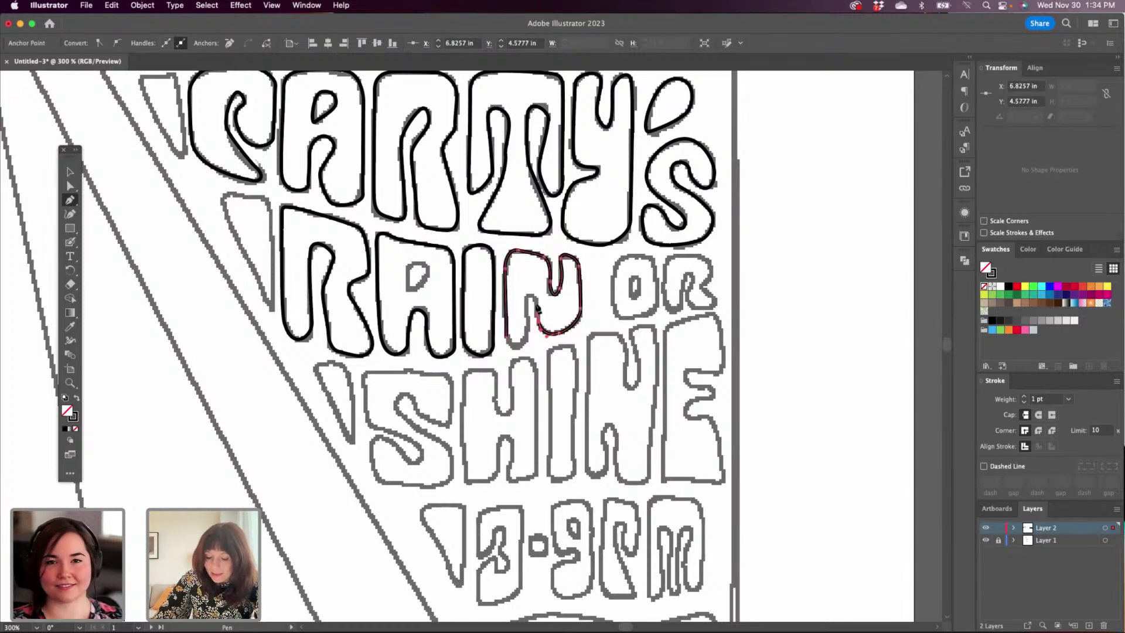
pyautogui.click(528, 303)
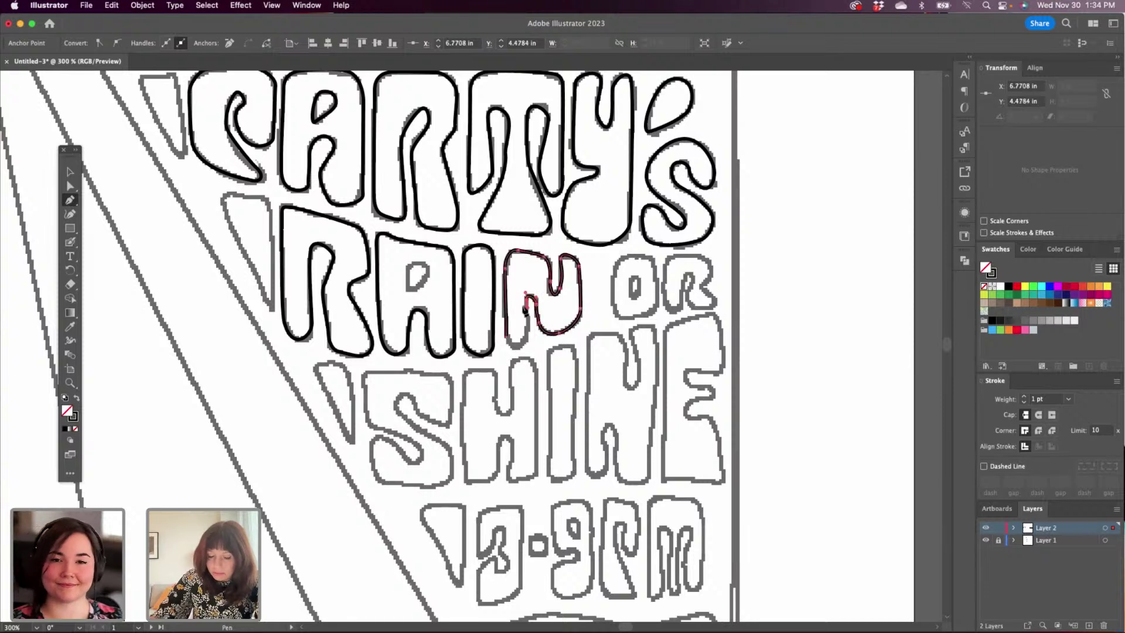
pyautogui.click(525, 345)
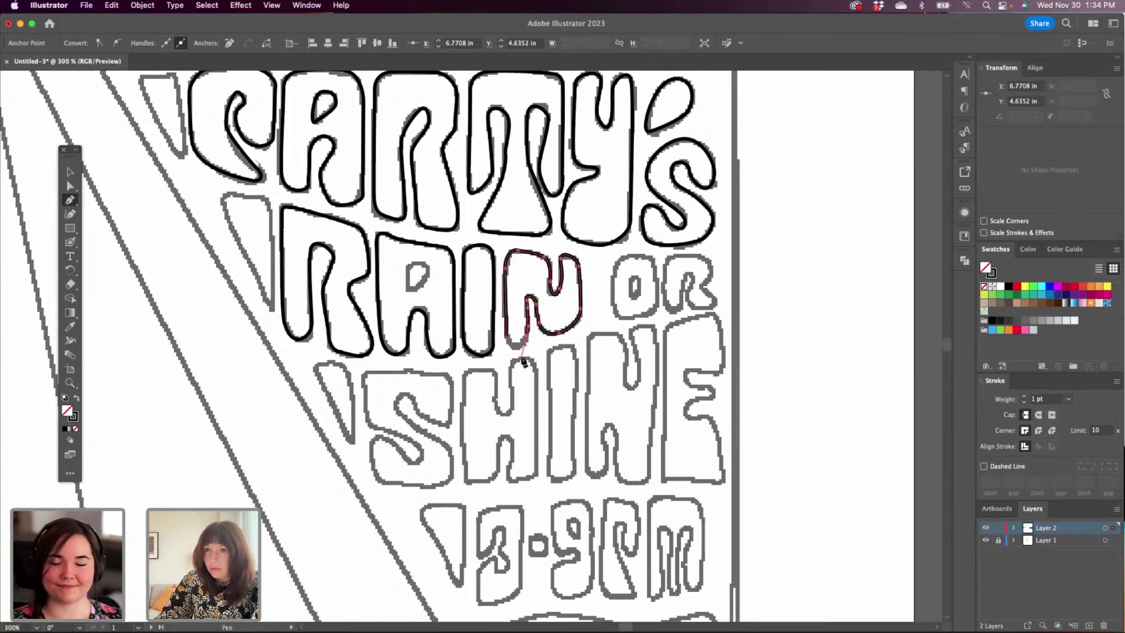
pyautogui.moveTo(506, 338)
pyautogui.mouseDown()
pyautogui.moveTo(505, 322)
pyautogui.moveTo(501, 334)
pyautogui.mouseUp()
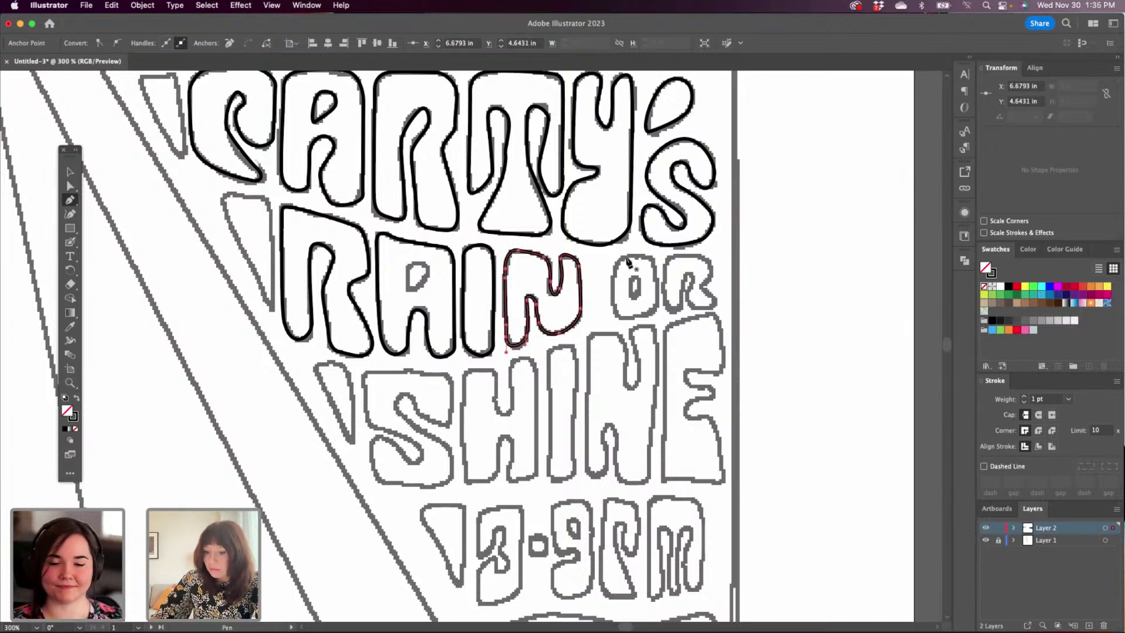
# Trace the outer contour of the O in OR as a closed rounded outline.
pyautogui.press('Escape')
pyautogui.press('super+z')
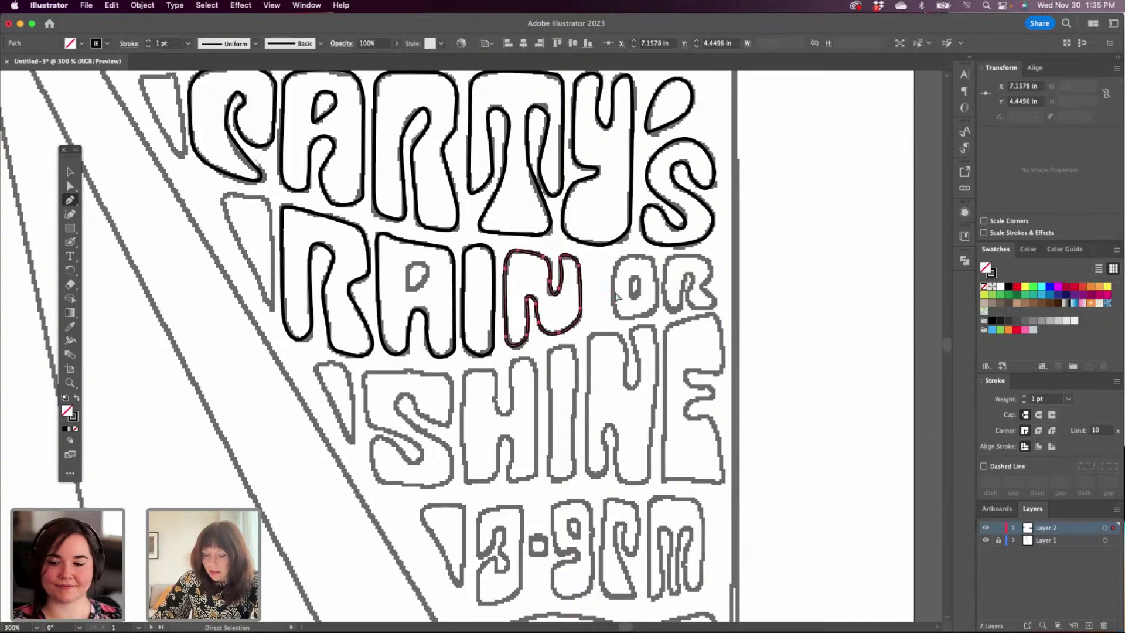
pyautogui.moveTo(613, 303)
pyautogui.mouseDown()
pyautogui.moveTo(628, 255)
pyautogui.moveTo(658, 289)
pyautogui.mouseUp()
pyautogui.click(659, 310)
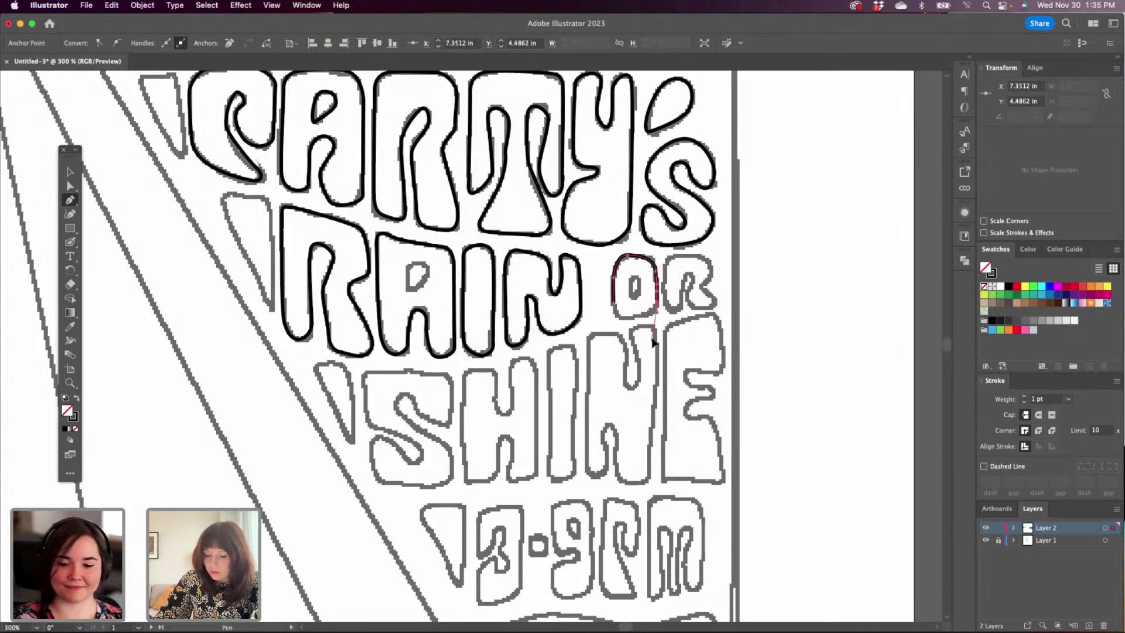
pyautogui.click(641, 323)
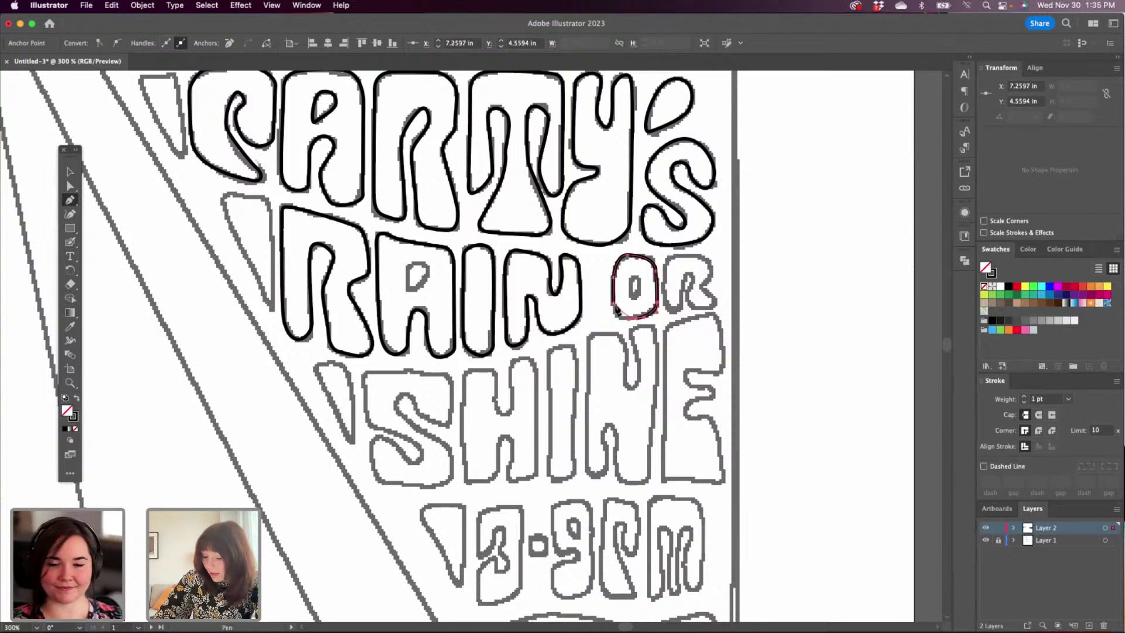
pyautogui.click(611, 293)
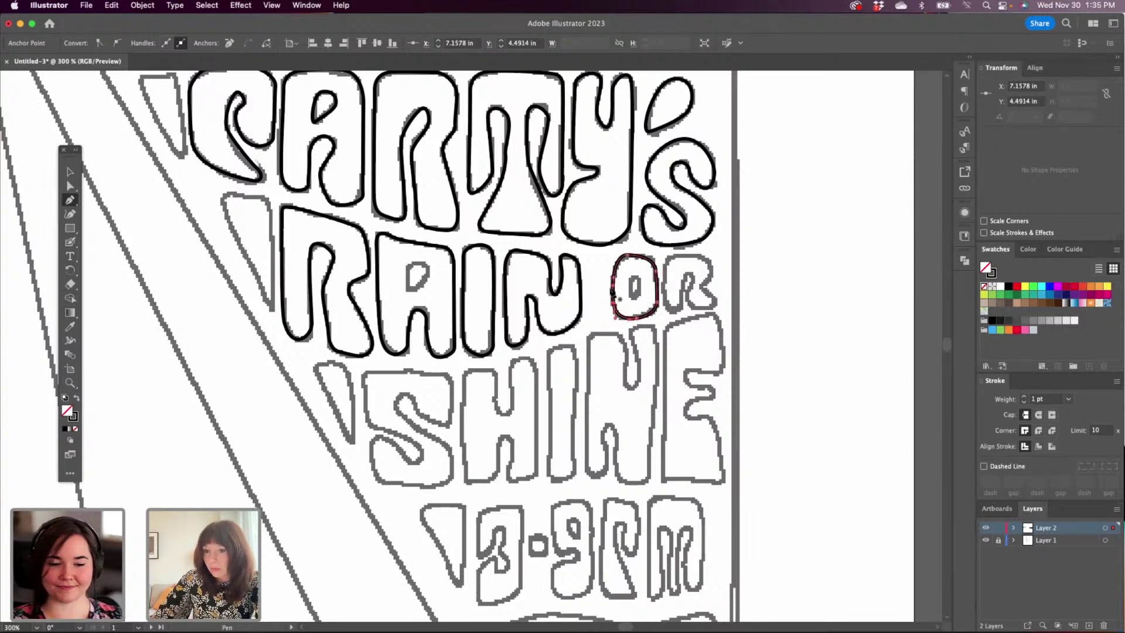
# Trace the small oval counter inside the O as a closed path.
pyautogui.click(630, 293)
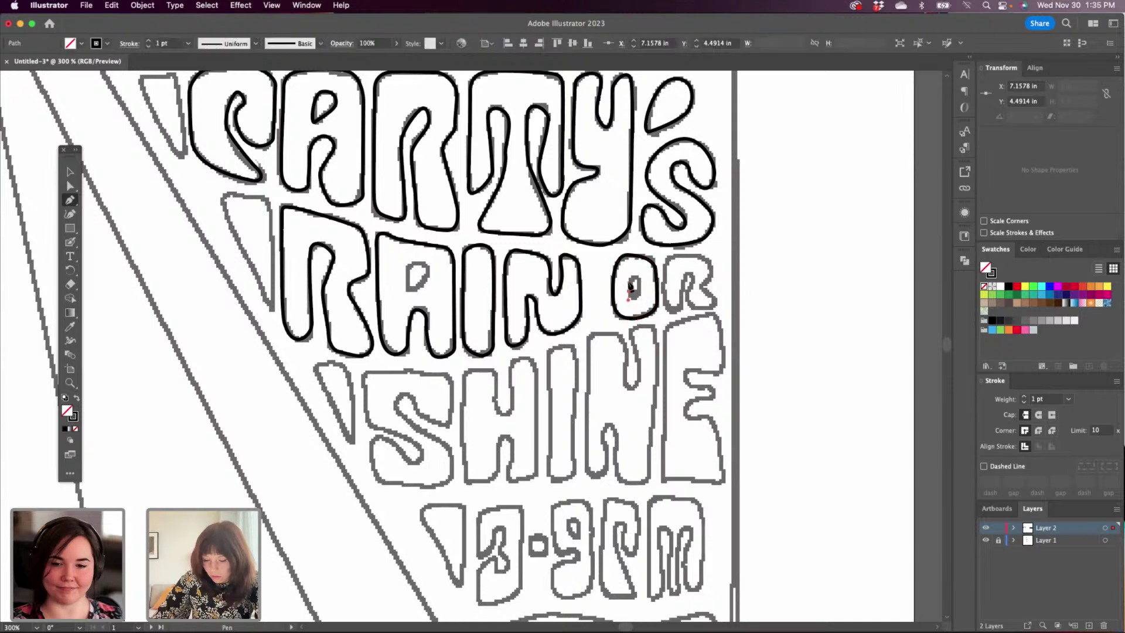
pyautogui.click(633, 279)
pyautogui.moveTo(640, 282); pyautogui.dragTo(637, 298)
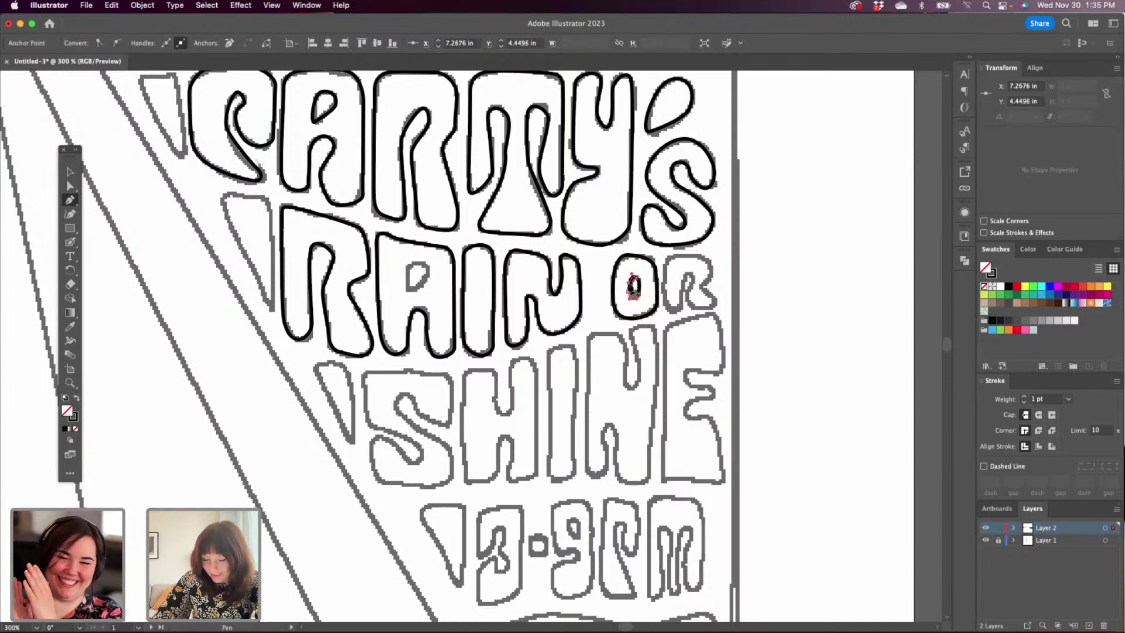
pyautogui.click(631, 281)
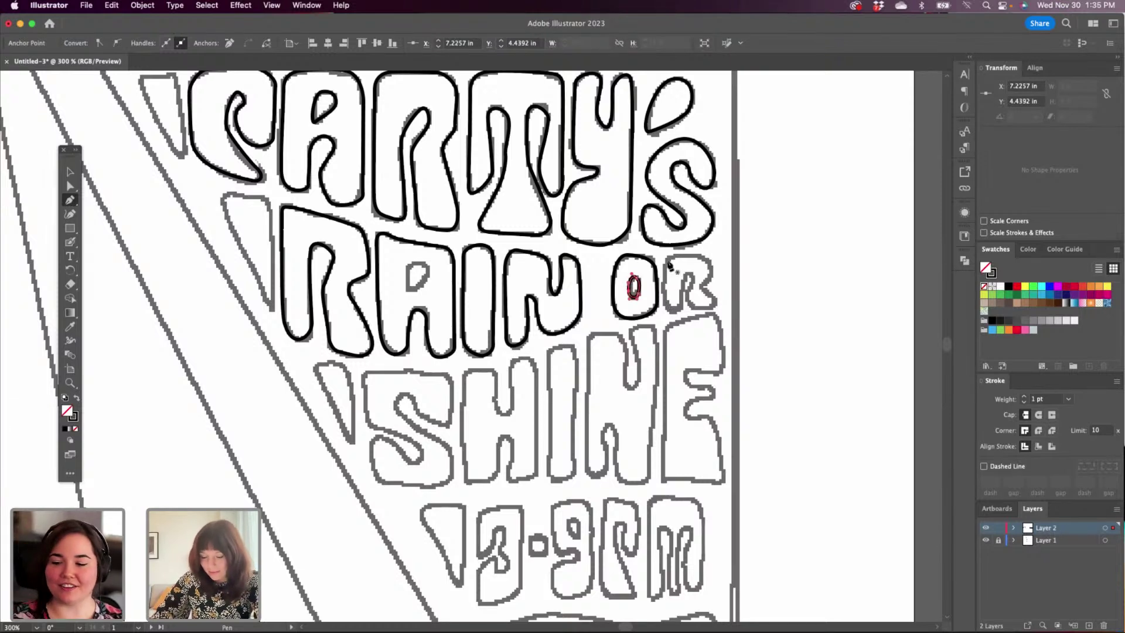
# Start the outline of the R in OR, tracing its left side, flat top, bowl, right leg and inner opening.
pyautogui.click(665, 313)
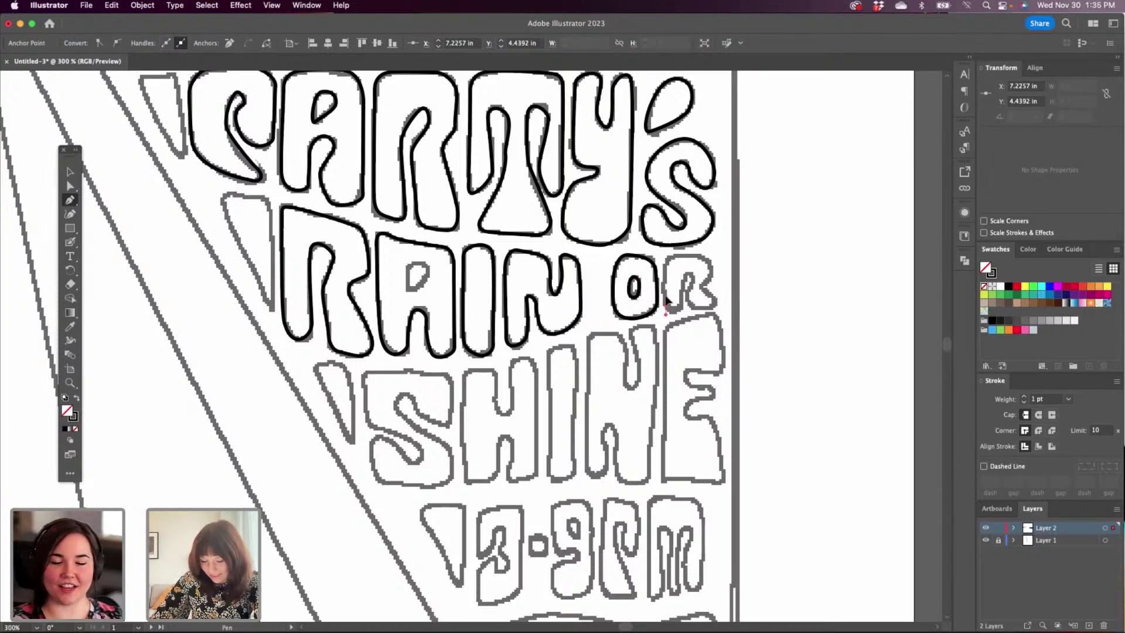
pyautogui.click(666, 257)
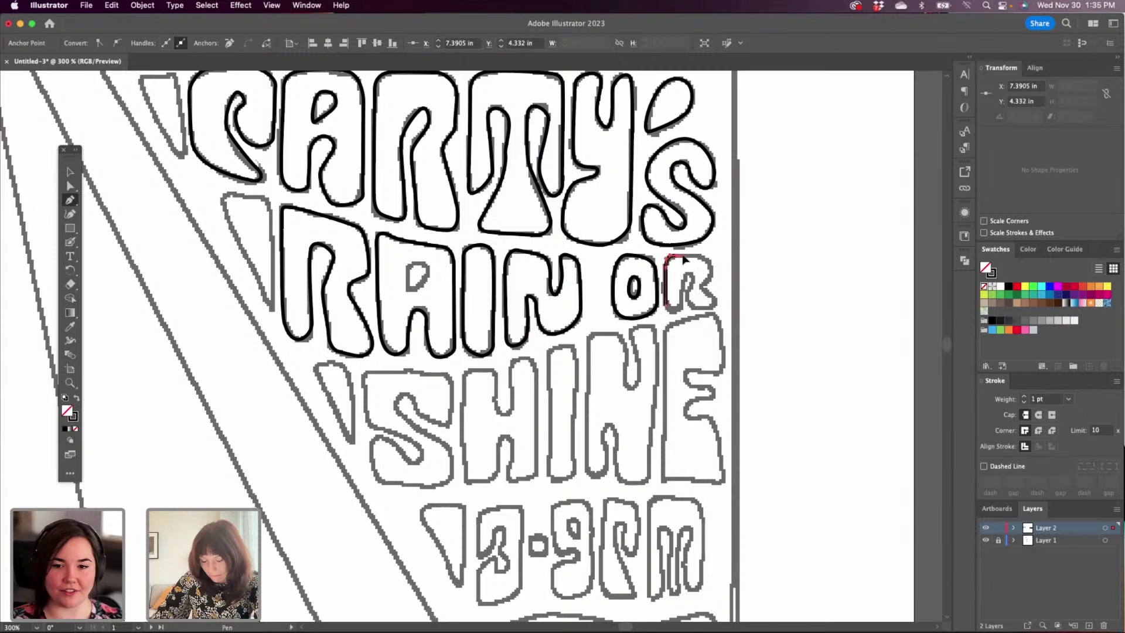
pyautogui.click(707, 259)
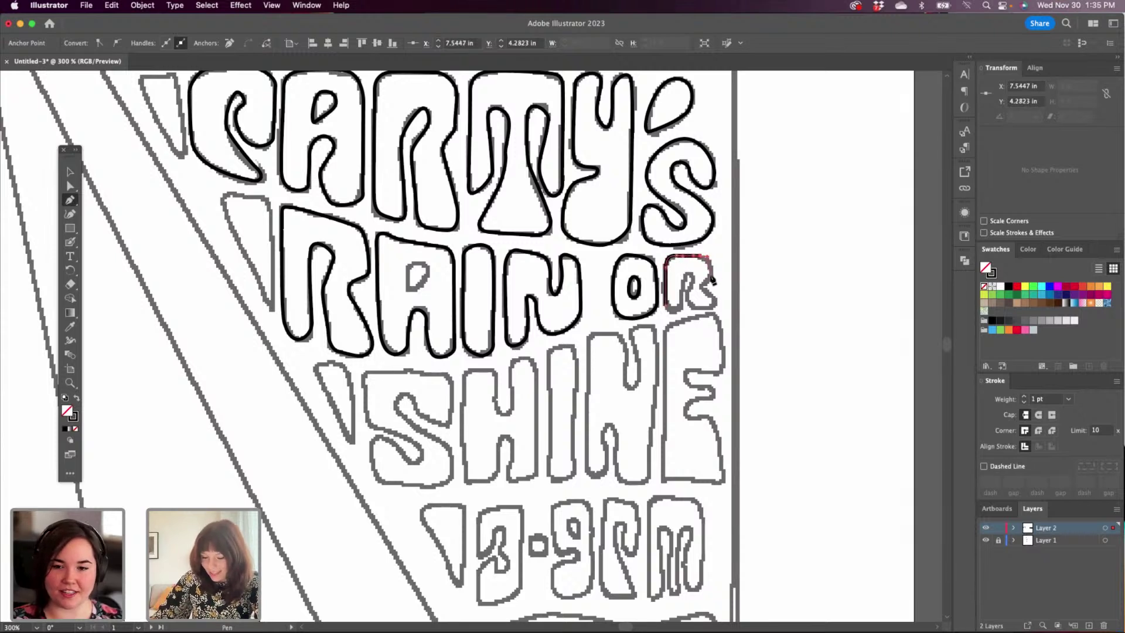
pyautogui.moveTo(712, 271); pyautogui.dragTo(681, 285)
pyautogui.press('Escape')
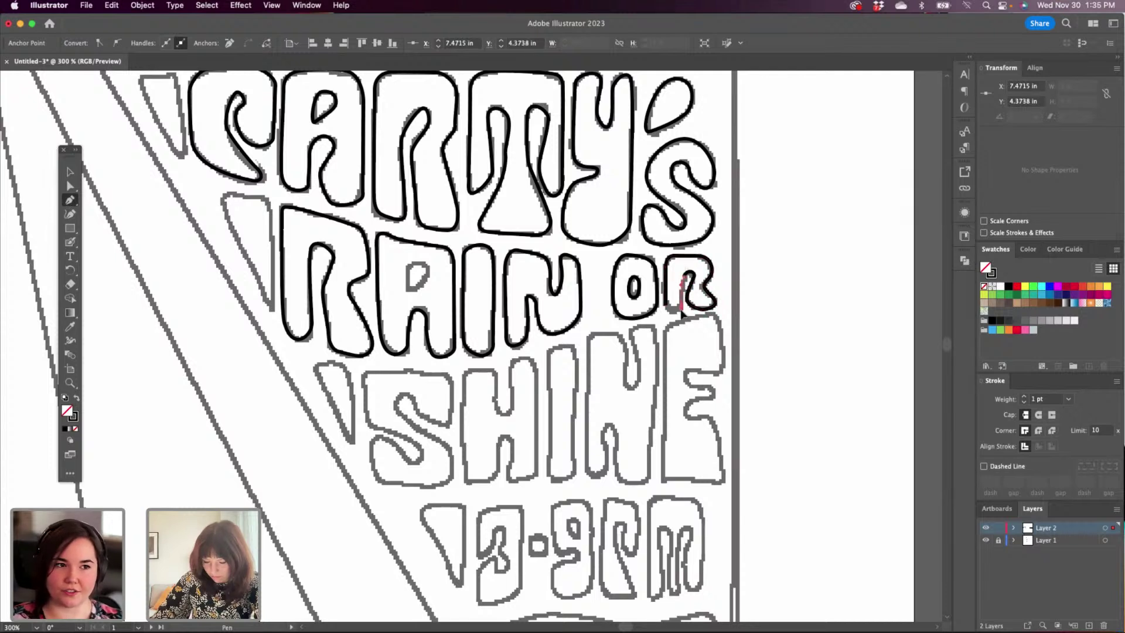
# Try to close the outline of the R in OR around its left foot, and undo the closing segment.
pyautogui.click(667, 309)
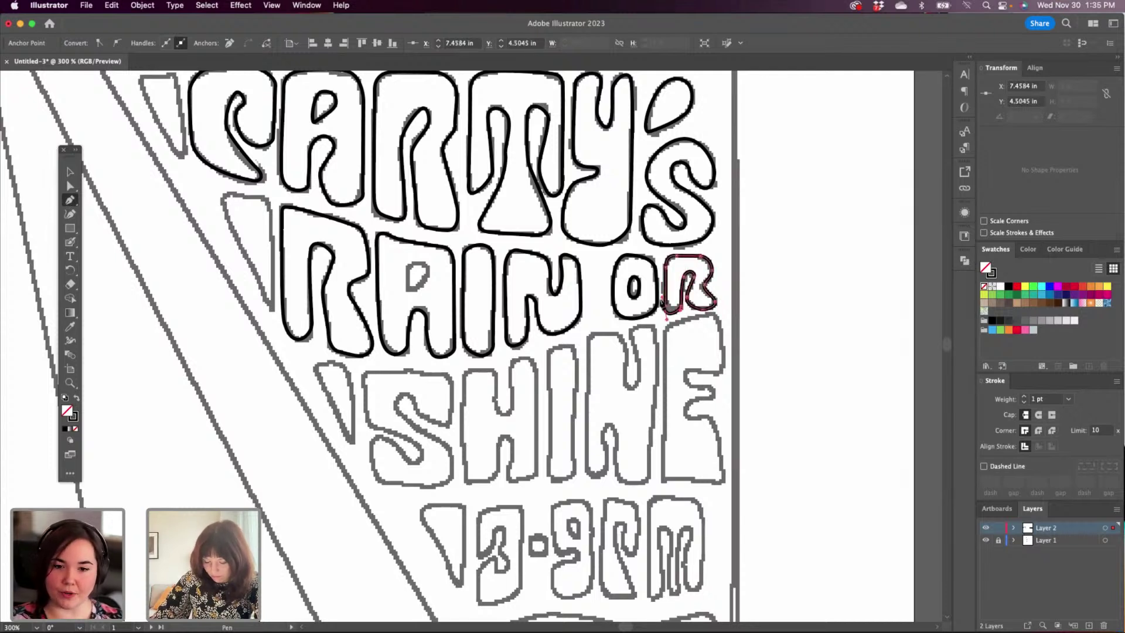
pyautogui.click(664, 310)
pyautogui.press('super+z')
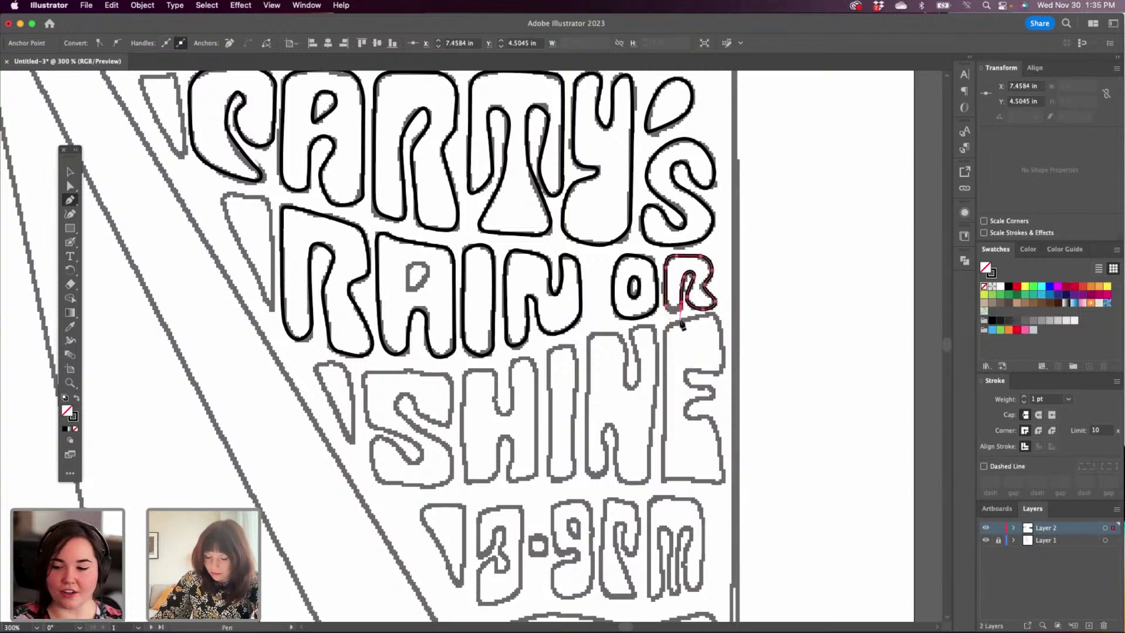
# Close the outline of the R in OR around its left foot.
pyautogui.click(666, 309)
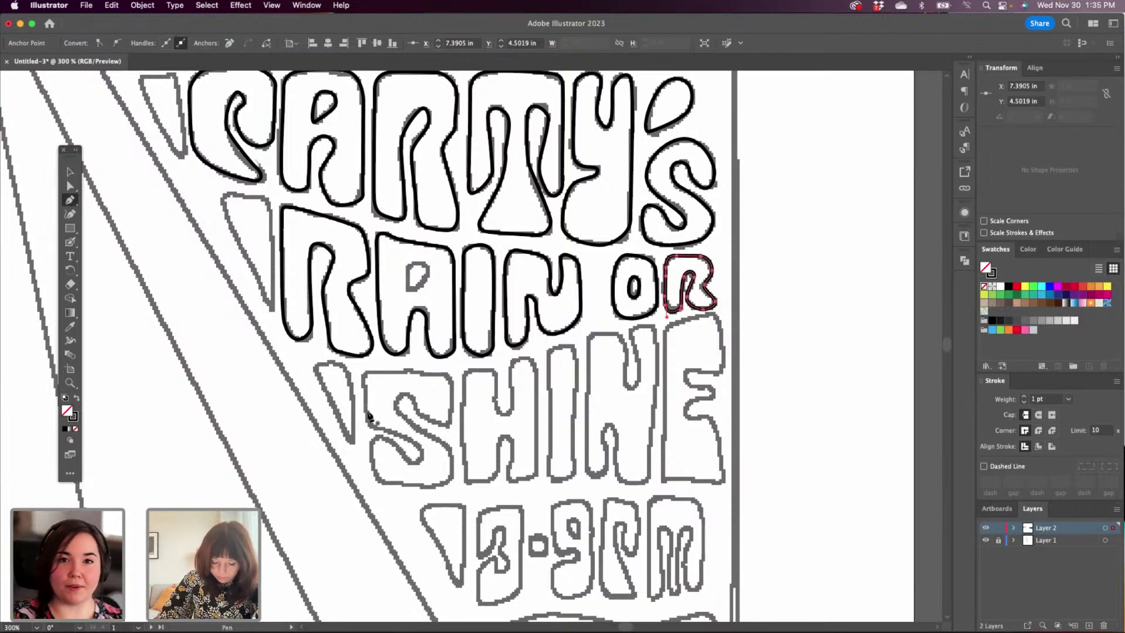
# Trace the S of SHINE as a closed outline, following its flat top, inner curves and rounded base.
pyautogui.click(367, 427)
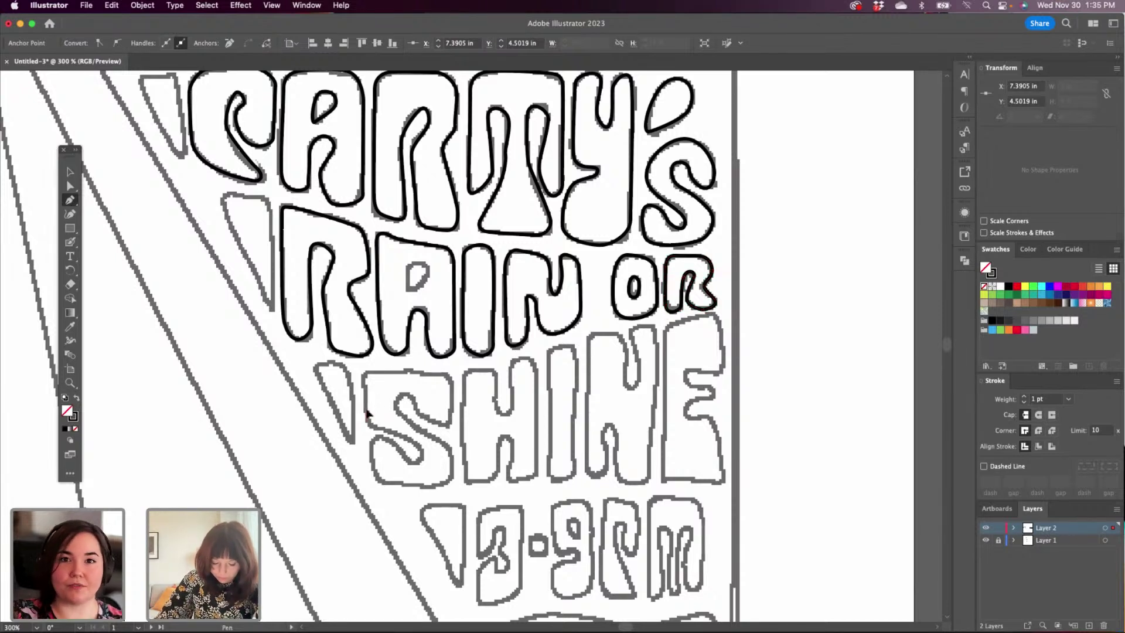
pyautogui.click(367, 378)
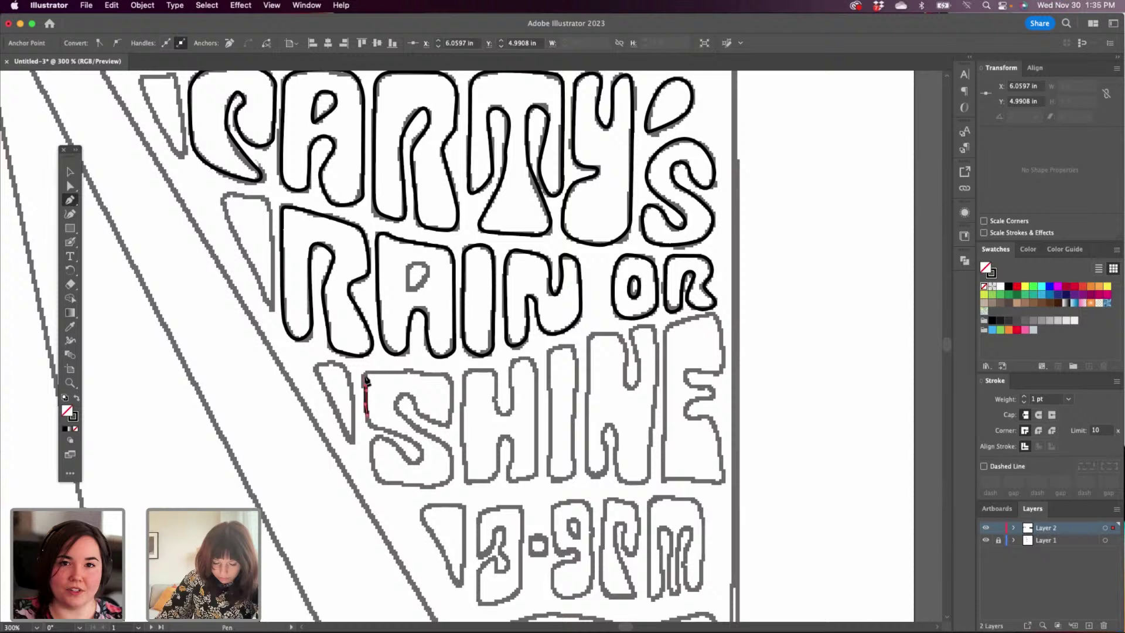
pyautogui.moveTo(437, 373); pyautogui.dragTo(447, 369)
pyautogui.click(454, 379)
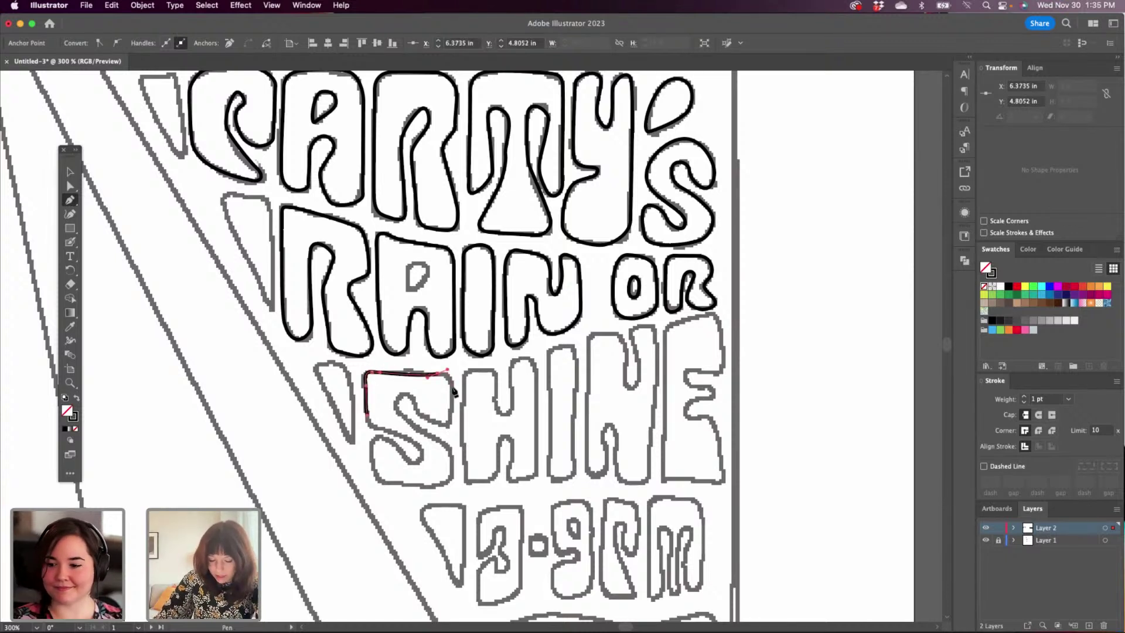
pyautogui.click(452, 423)
pyautogui.click(434, 422)
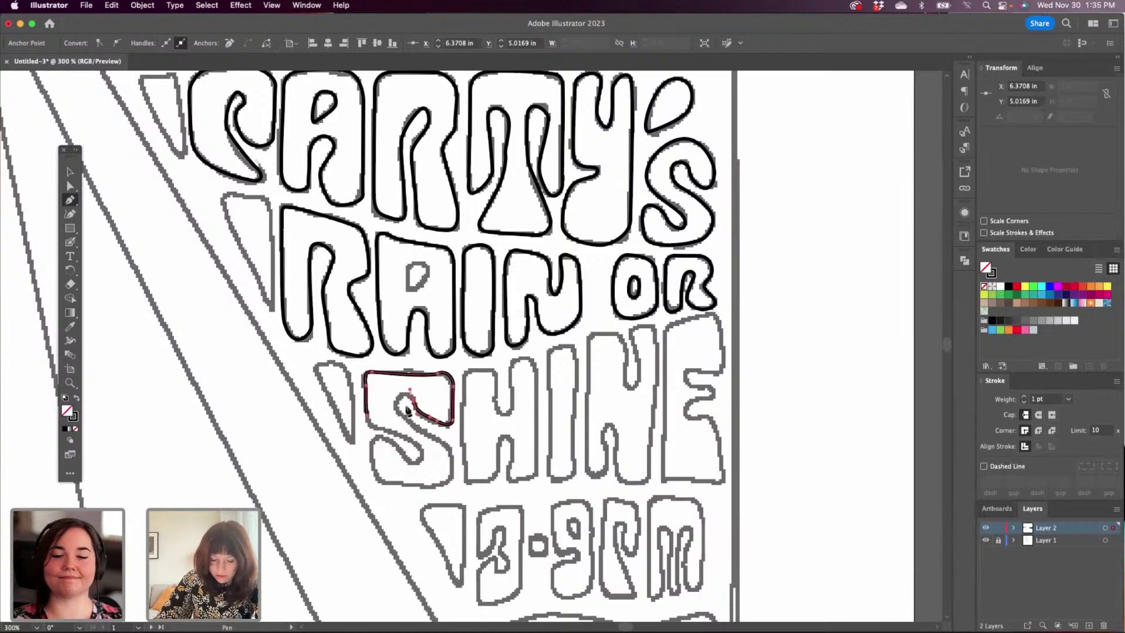
pyautogui.moveTo(408, 398); pyautogui.dragTo(404, 425)
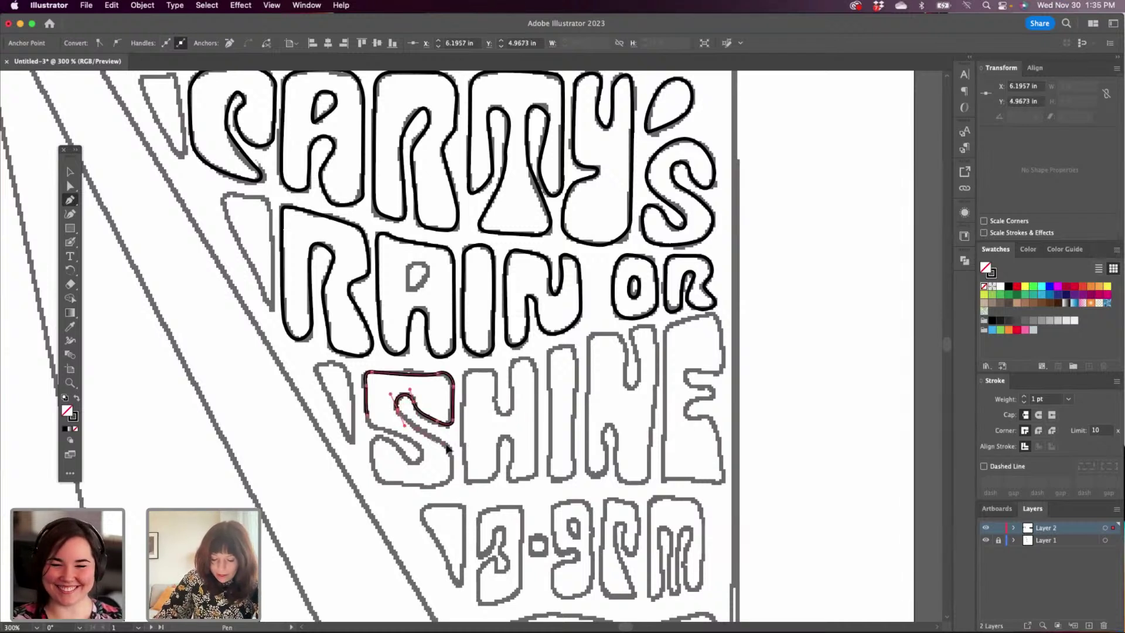
pyautogui.moveTo(452, 453); pyautogui.dragTo(365, 403)
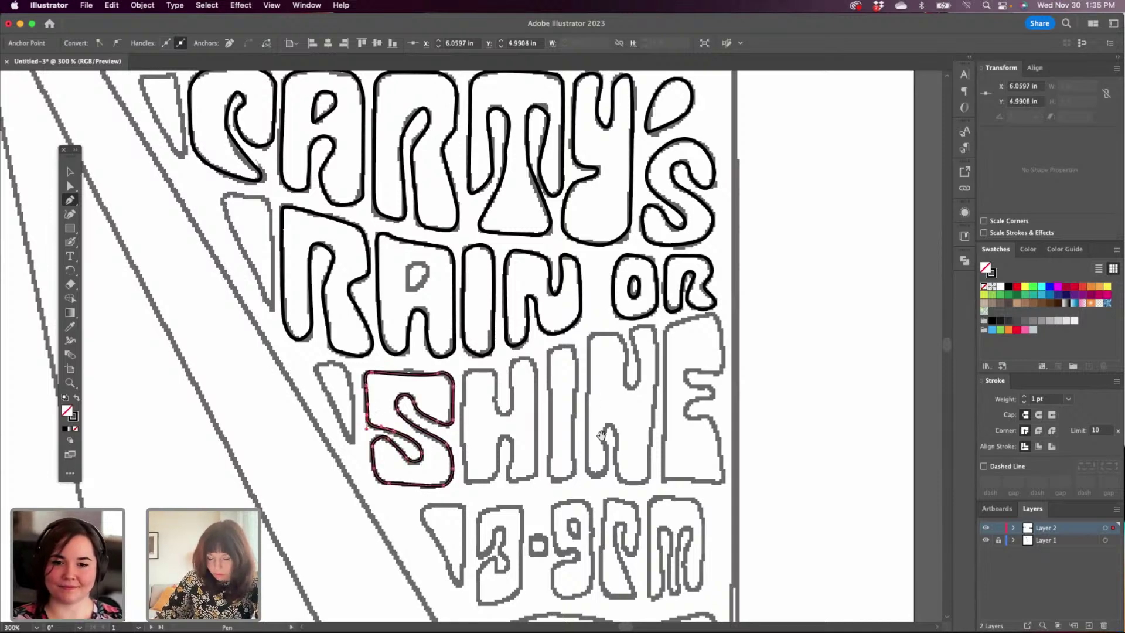
# Trace the H of SHINE as a closed outline, including the rounded notches above and below its crossbar.
pyautogui.moveTo(601, 435); pyautogui.dragTo(472, 406)
pyautogui.moveTo(336, 443); pyautogui.dragTo(334, 434)
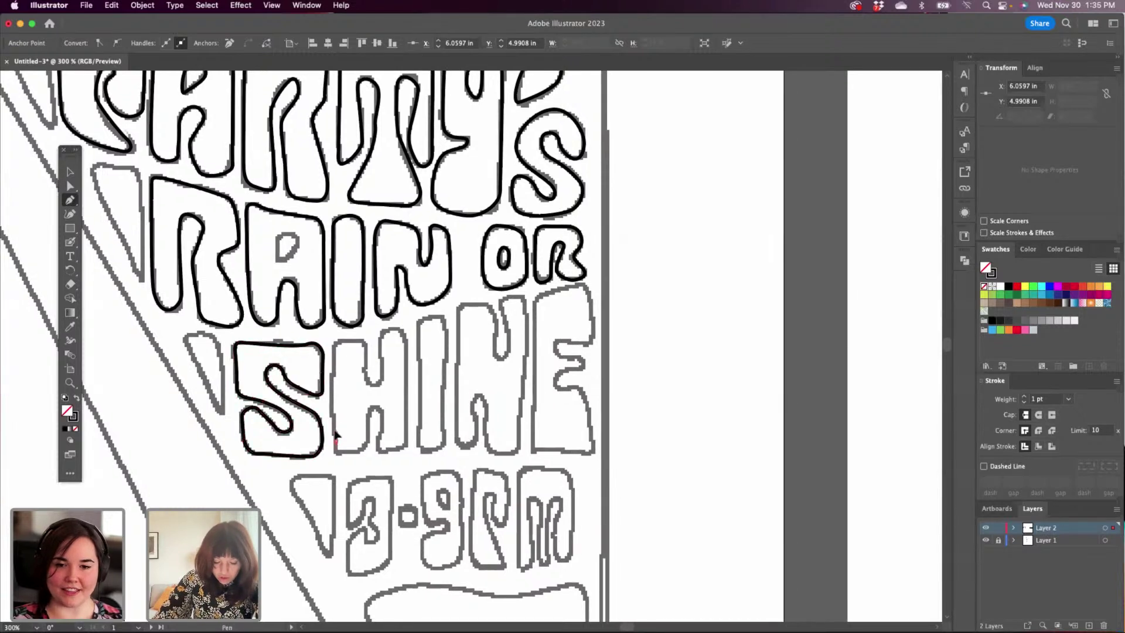
pyautogui.click(335, 346)
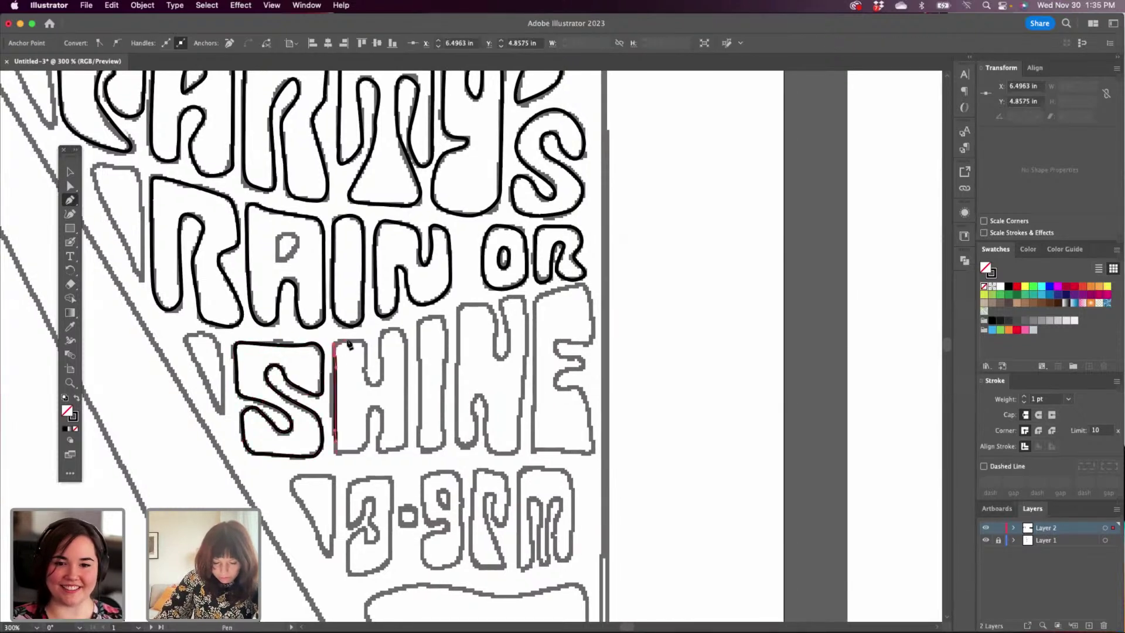
pyautogui.click(340, 338)
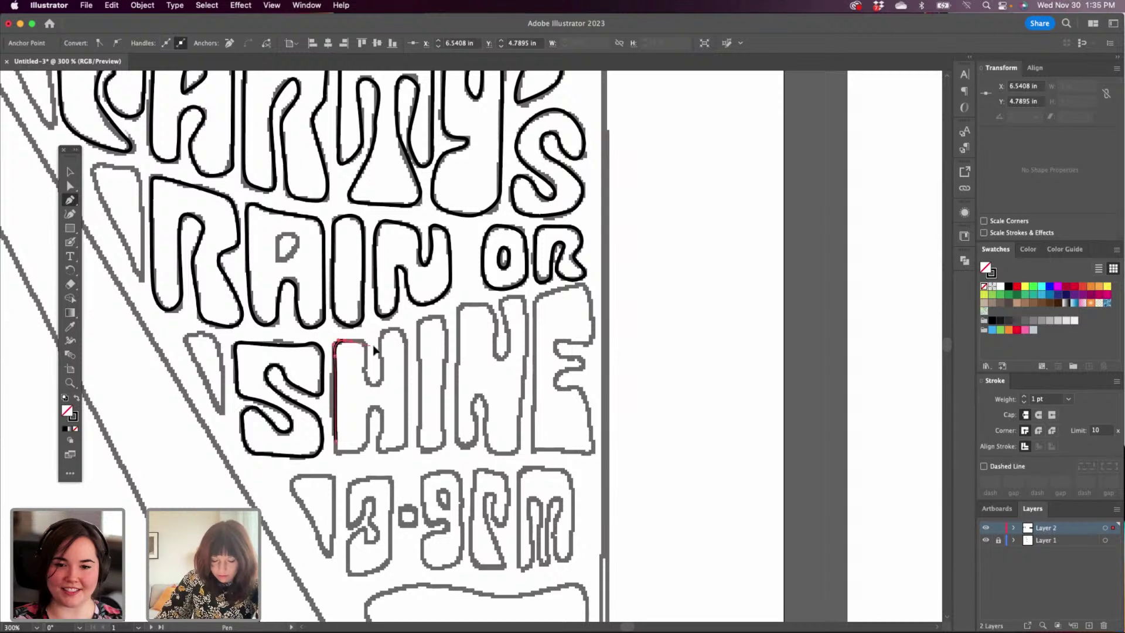
pyautogui.moveTo(368, 347); pyautogui.dragTo(406, 349)
pyautogui.press('super+z')
pyautogui.press('super+z')
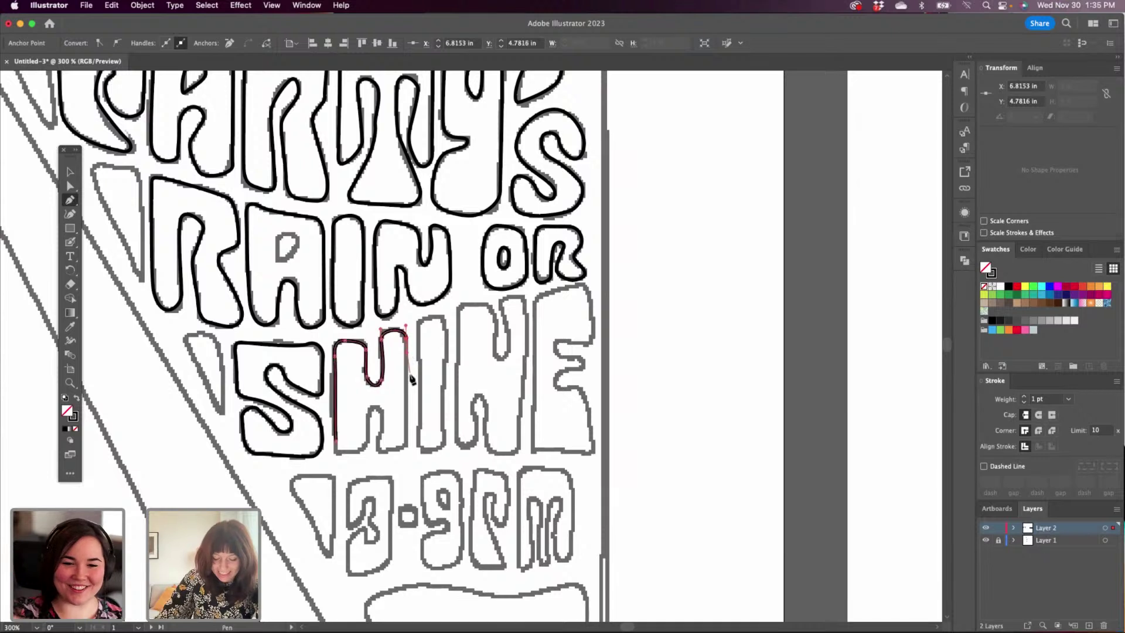
pyautogui.click(407, 434)
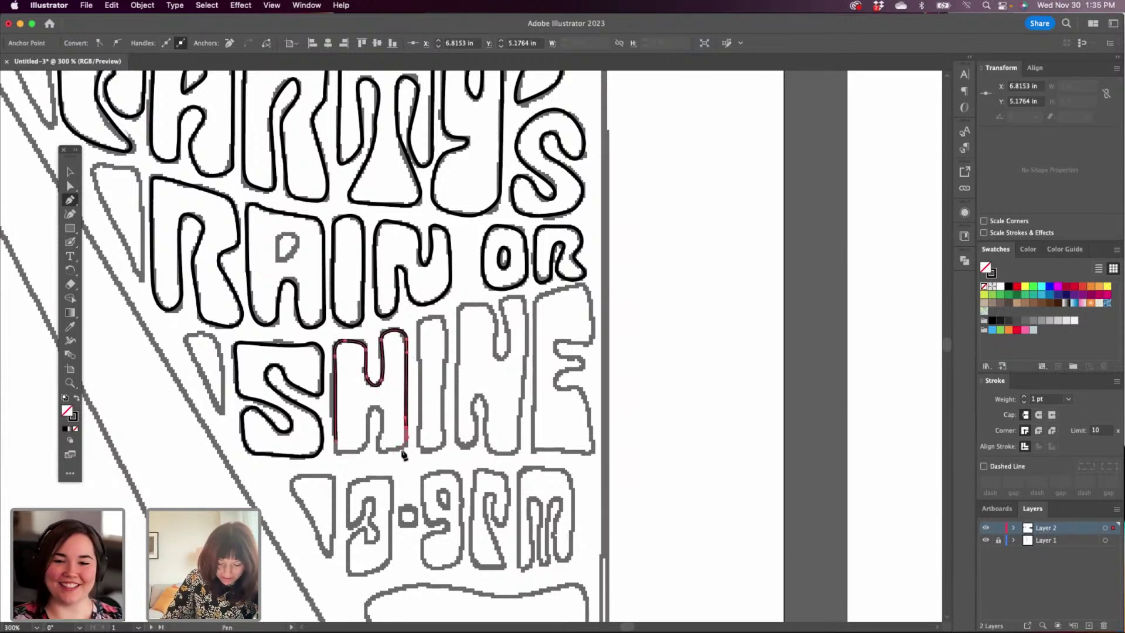
pyautogui.moveTo(396, 450); pyautogui.dragTo(367, 424)
pyautogui.click(382, 430)
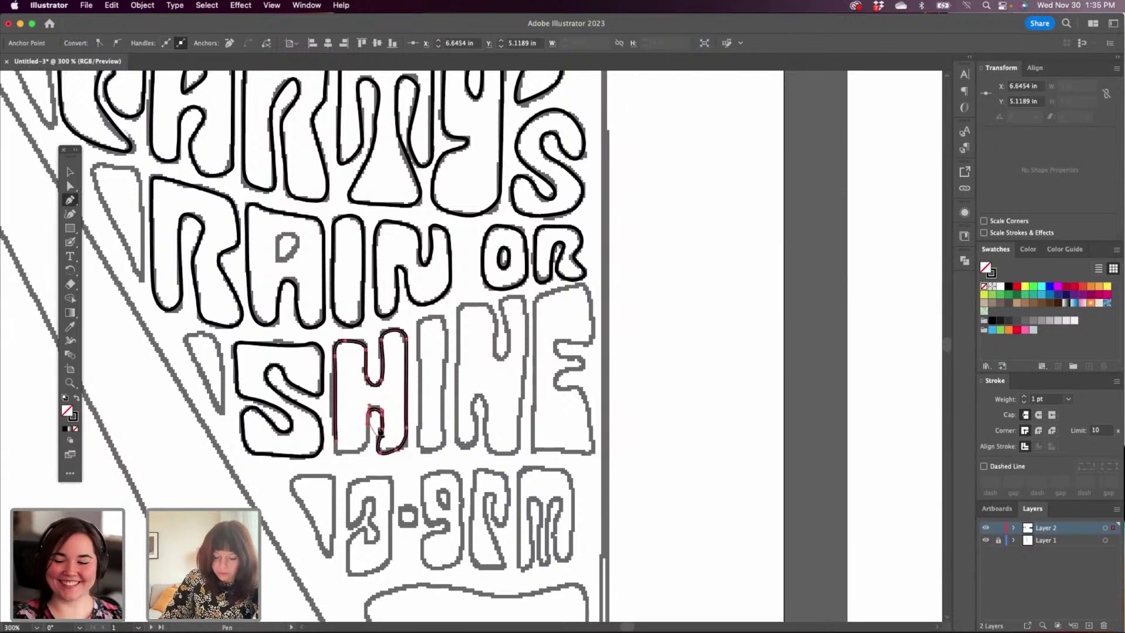
pyautogui.moveTo(367, 437); pyautogui.dragTo(334, 428)
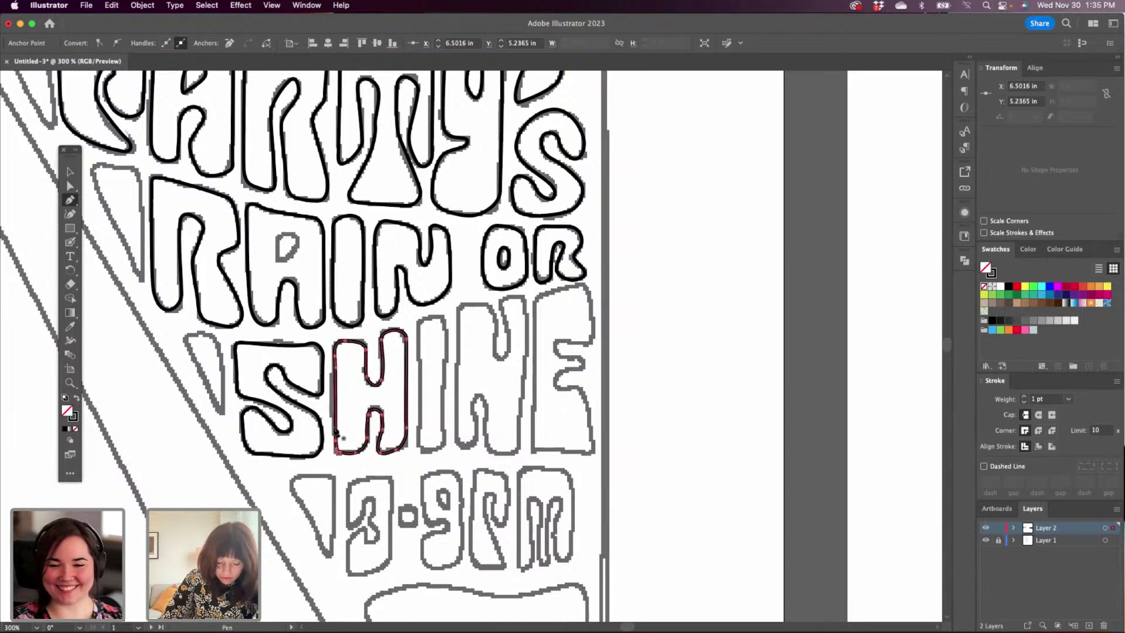
# Trace the I of SHINE as a closed narrow outline with rounded ends.
pyautogui.click(418, 425)
pyautogui.click(418, 324)
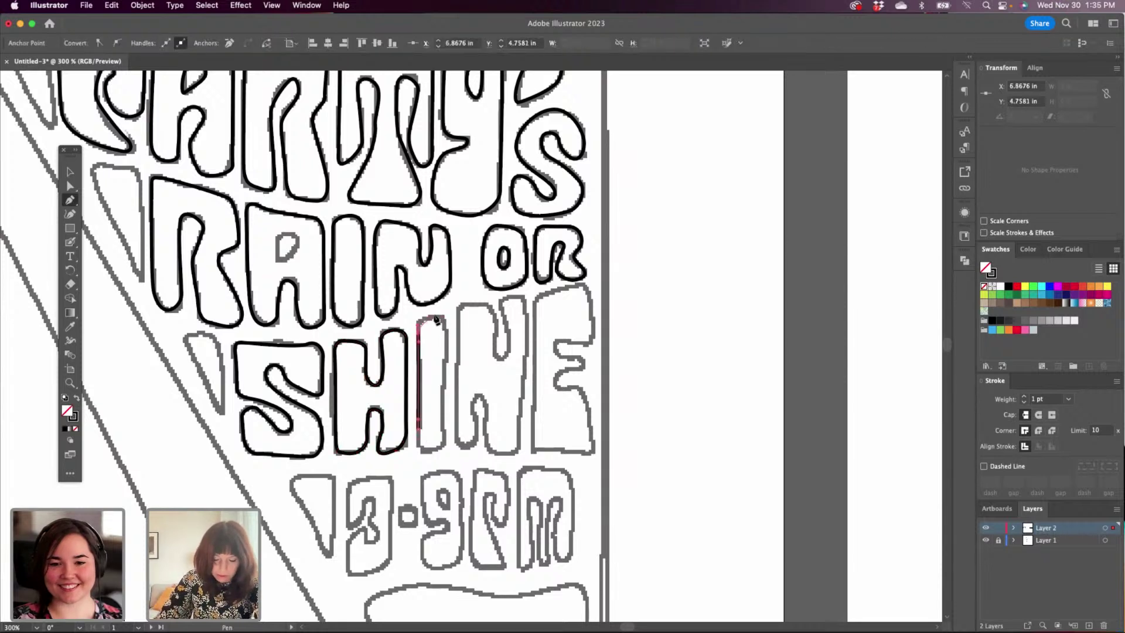
pyautogui.moveTo(433, 315); pyautogui.dragTo(447, 346)
pyautogui.moveTo(445, 412); pyautogui.dragTo(420, 444)
pyautogui.press('super+z')
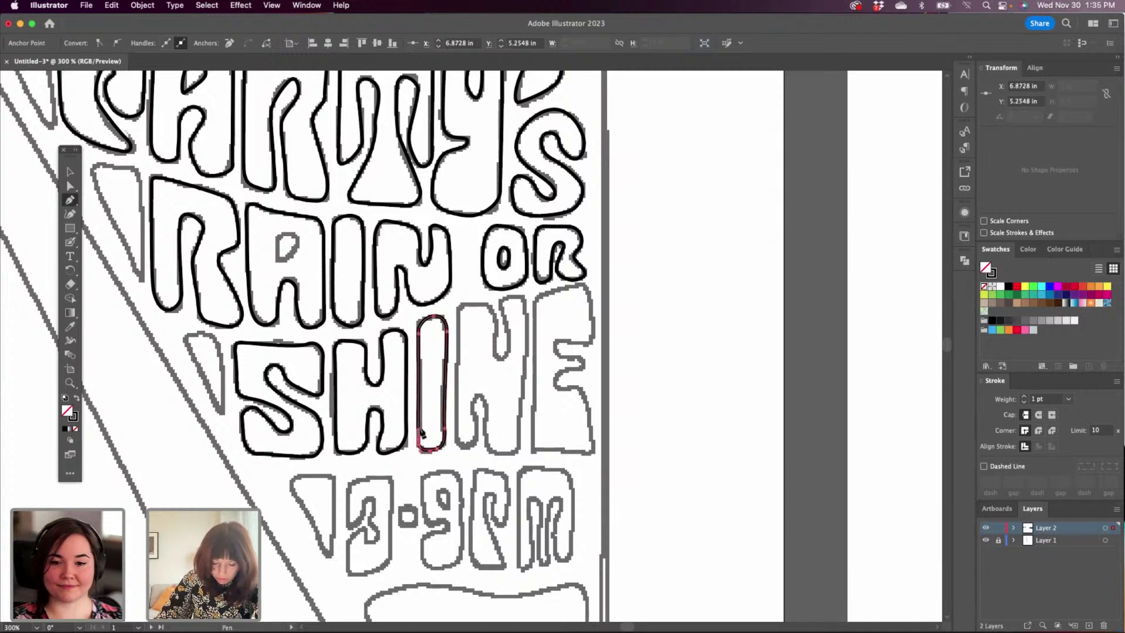
pyautogui.click(420, 436)
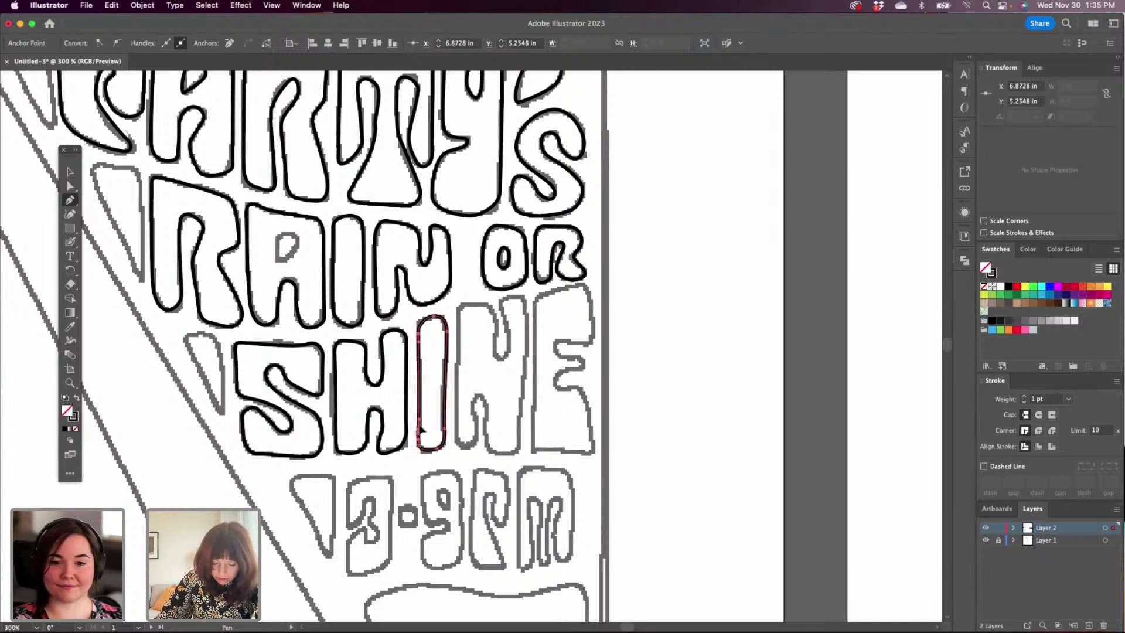
# Start the outline of the N in SHINE, tracing its left side, flat top, upper notch and the top of the right stem.
pyautogui.click(458, 436)
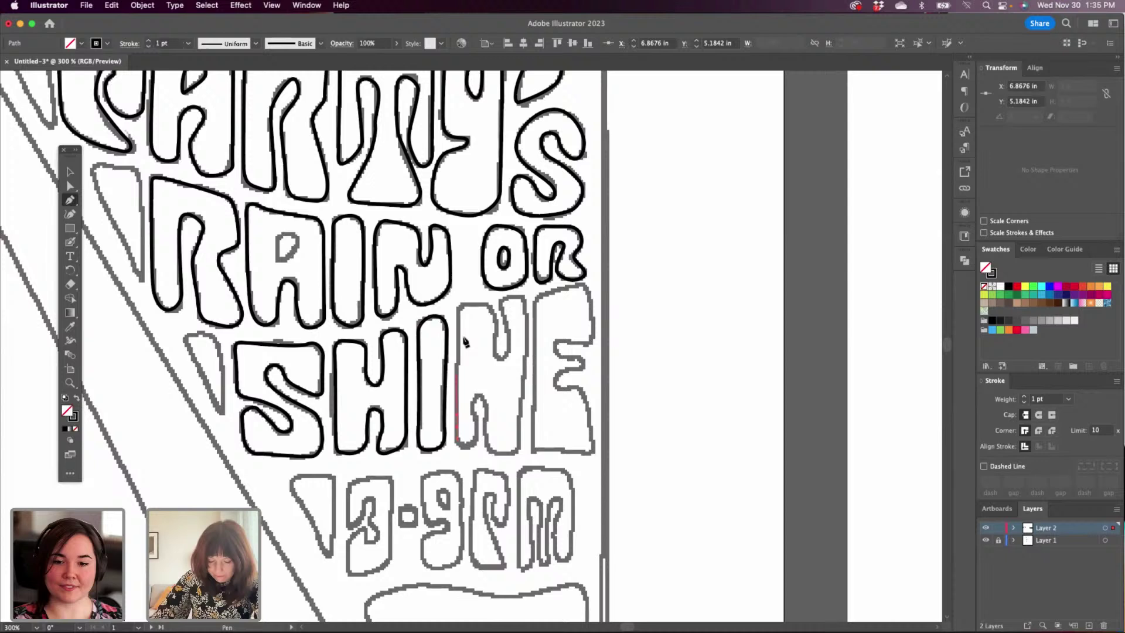
pyautogui.click(460, 305)
pyautogui.moveTo(492, 310); pyautogui.dragTo(495, 355)
pyautogui.press('super+z')
pyautogui.click(495, 355)
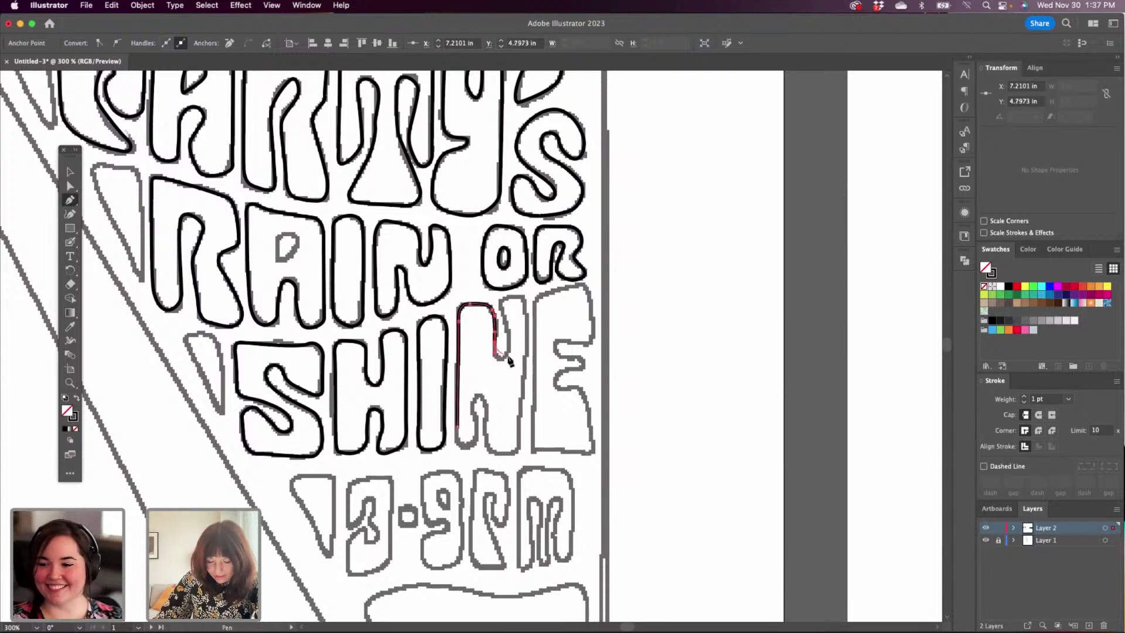
pyautogui.click(513, 338)
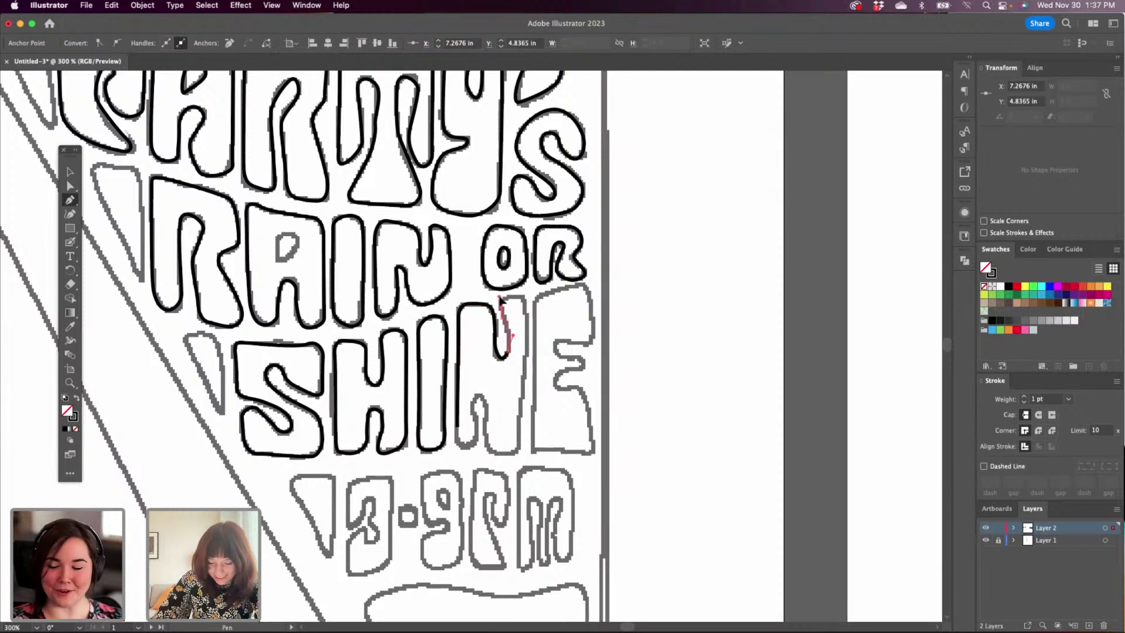
pyautogui.click(500, 297)
pyautogui.moveTo(523, 297); pyautogui.dragTo(527, 325)
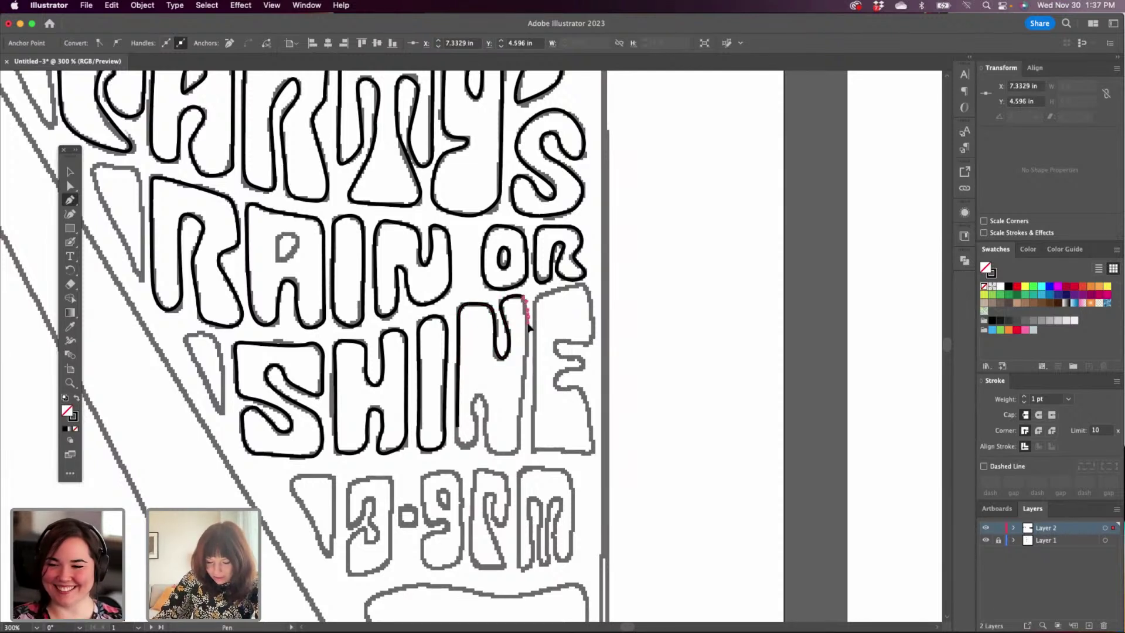
# Complete the N of SHINE by tracing its right side, rounded base, lower opening and left foot, closing the path.
pyautogui.click(523, 445)
pyautogui.click(518, 449)
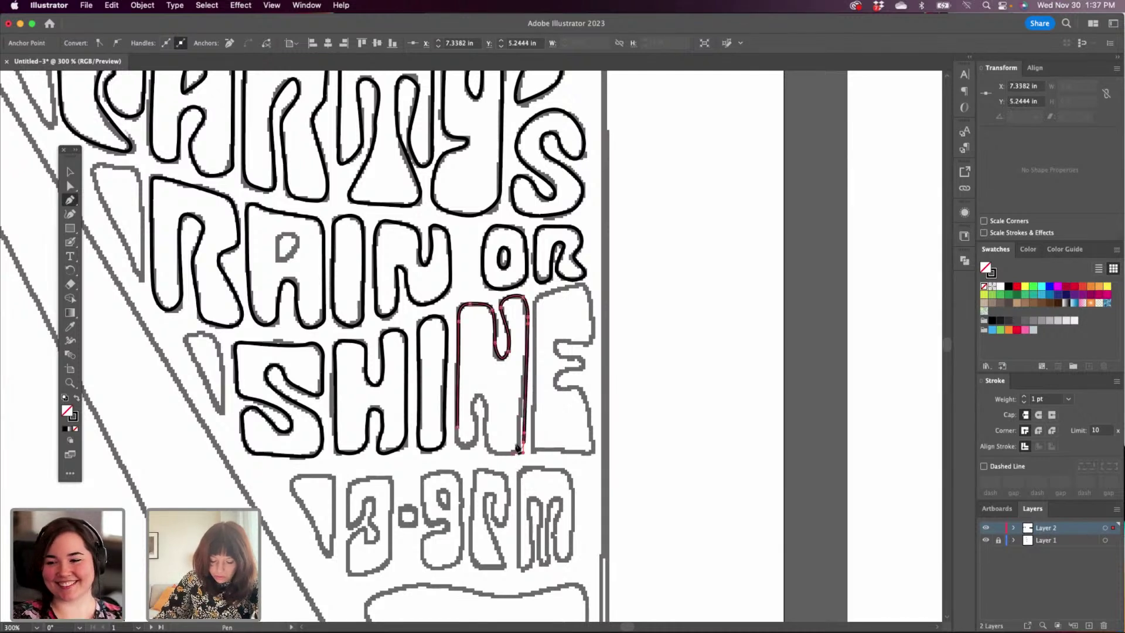
pyautogui.moveTo(523, 443); pyautogui.dragTo(500, 453)
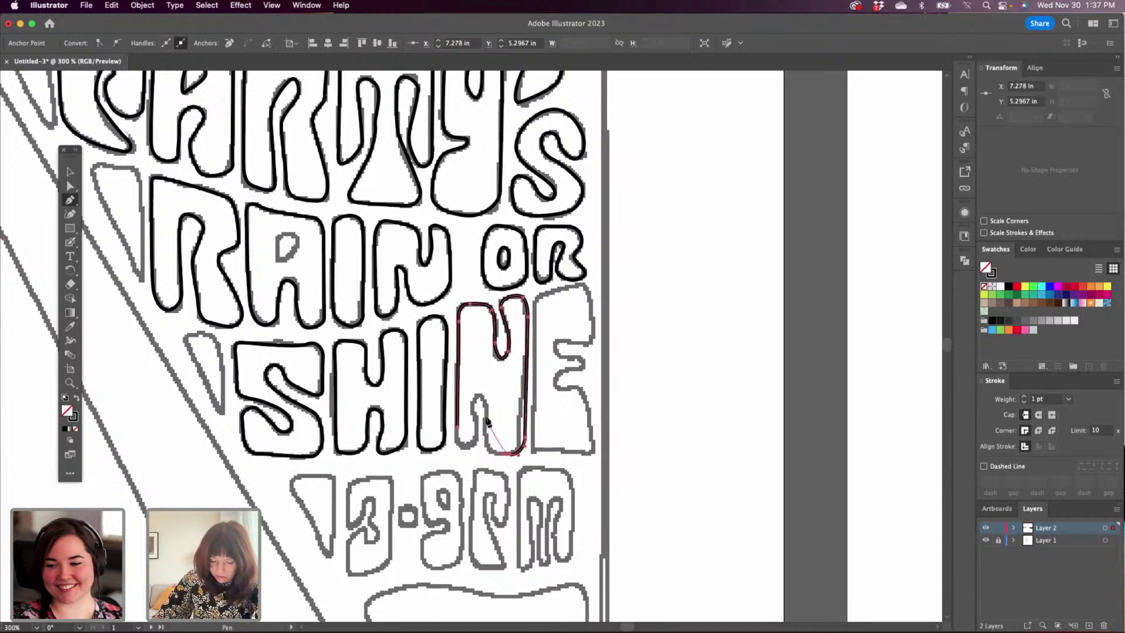
pyautogui.click(486, 453)
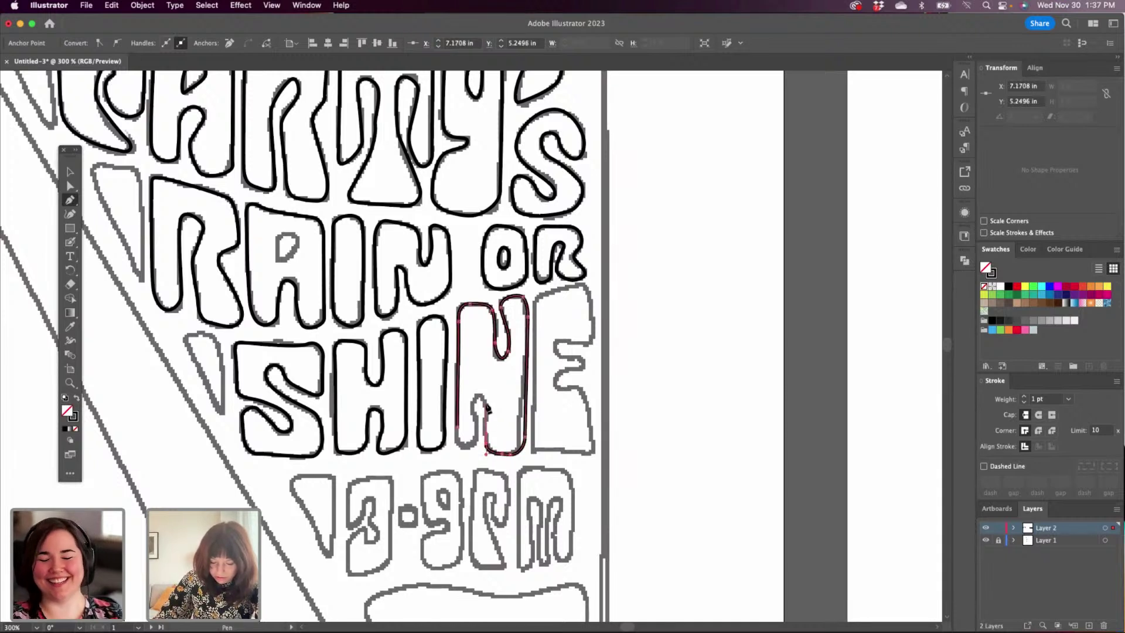
pyautogui.moveTo(485, 404)
pyautogui.mouseDown()
pyautogui.moveTo(480, 393)
pyautogui.moveTo(475, 417)
pyautogui.mouseUp()
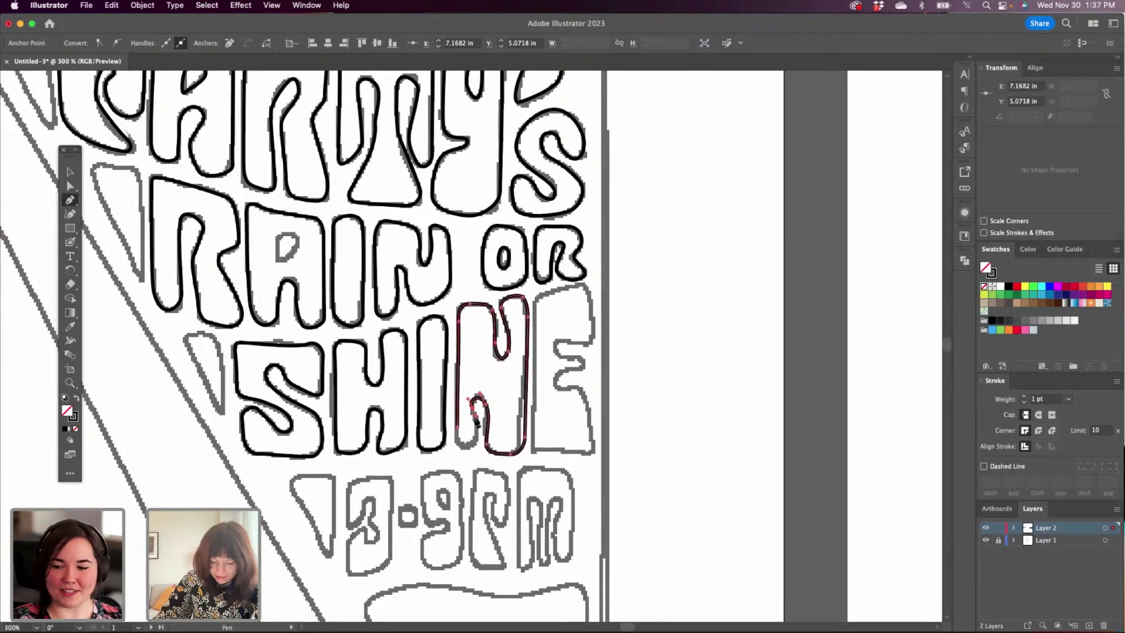
pyautogui.click(471, 452)
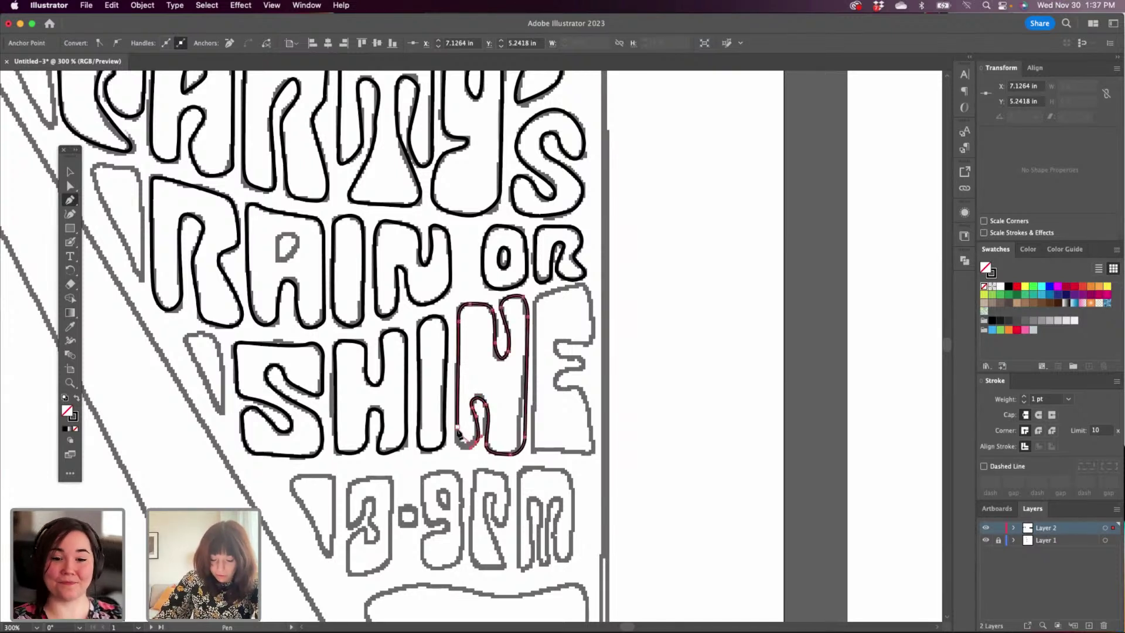
pyautogui.moveTo(457, 448); pyautogui.dragTo(463, 400)
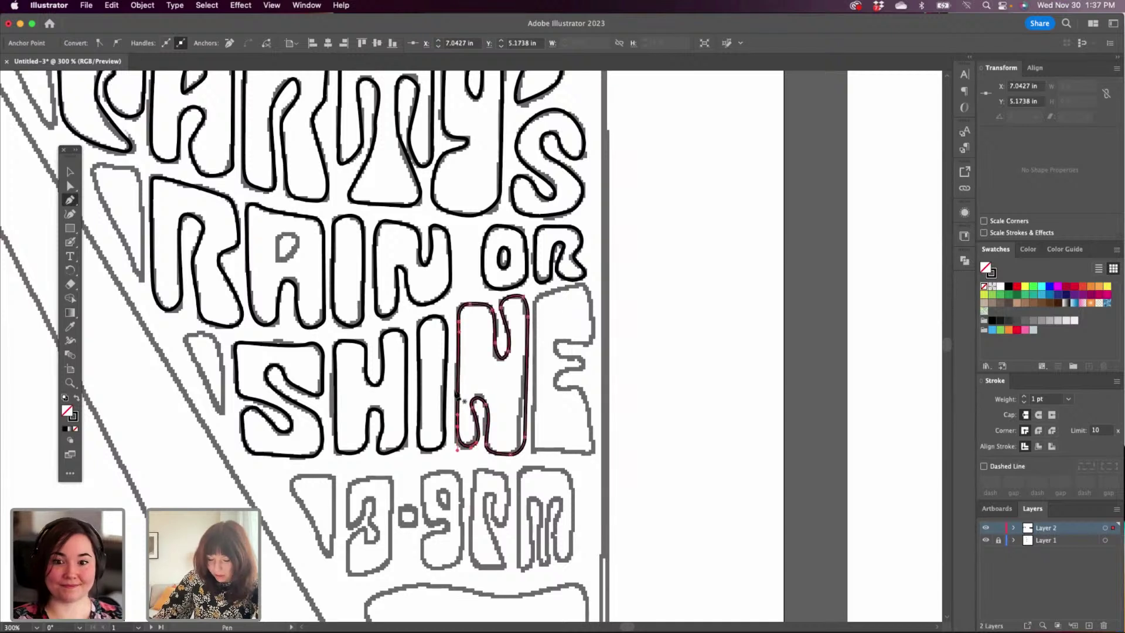
# Trace the E of SHINE as a closed outline, including its top arm, short rounded middle arm and flat base.
pyautogui.click(535, 448)
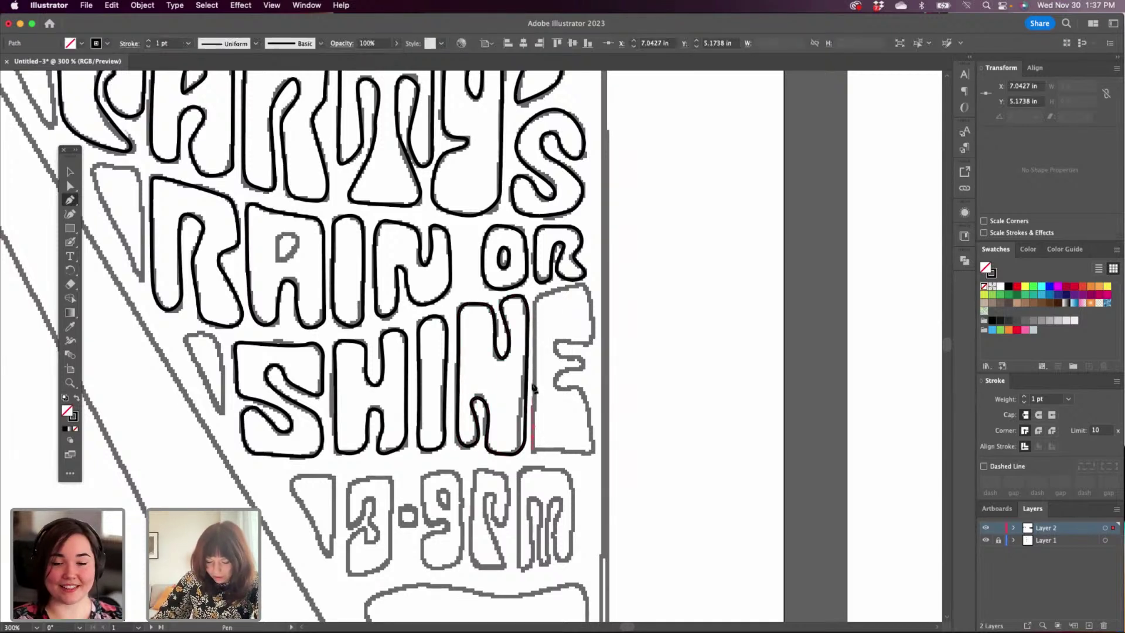
pyautogui.click(533, 449)
pyautogui.moveTo(535, 304); pyautogui.dragTo(576, 344)
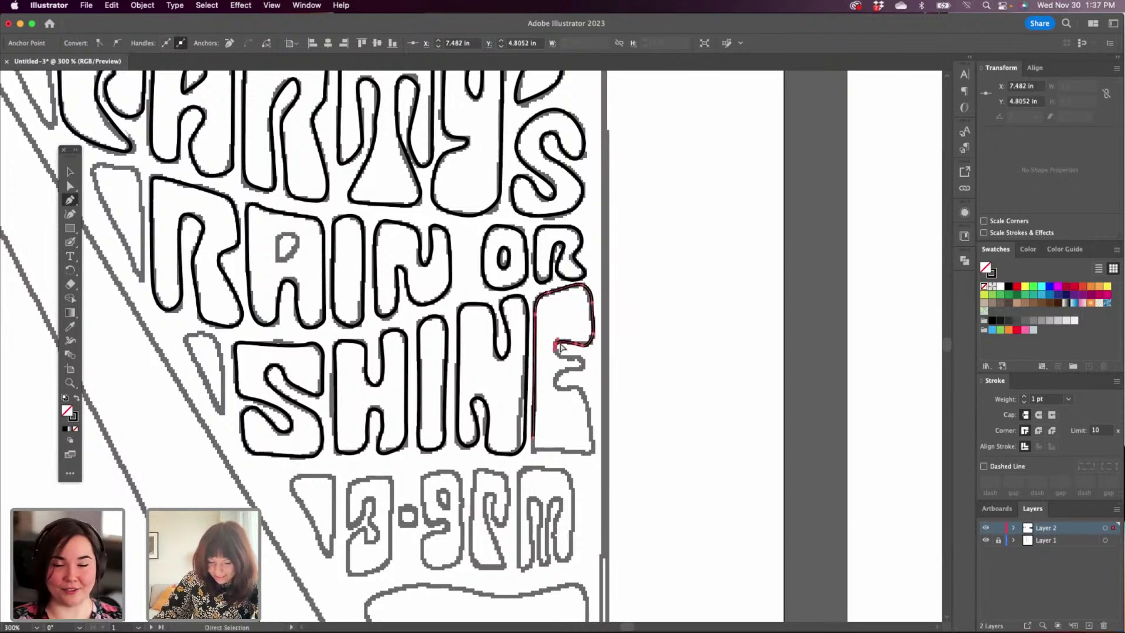
pyautogui.moveTo(552, 339); pyautogui.dragTo(565, 389)
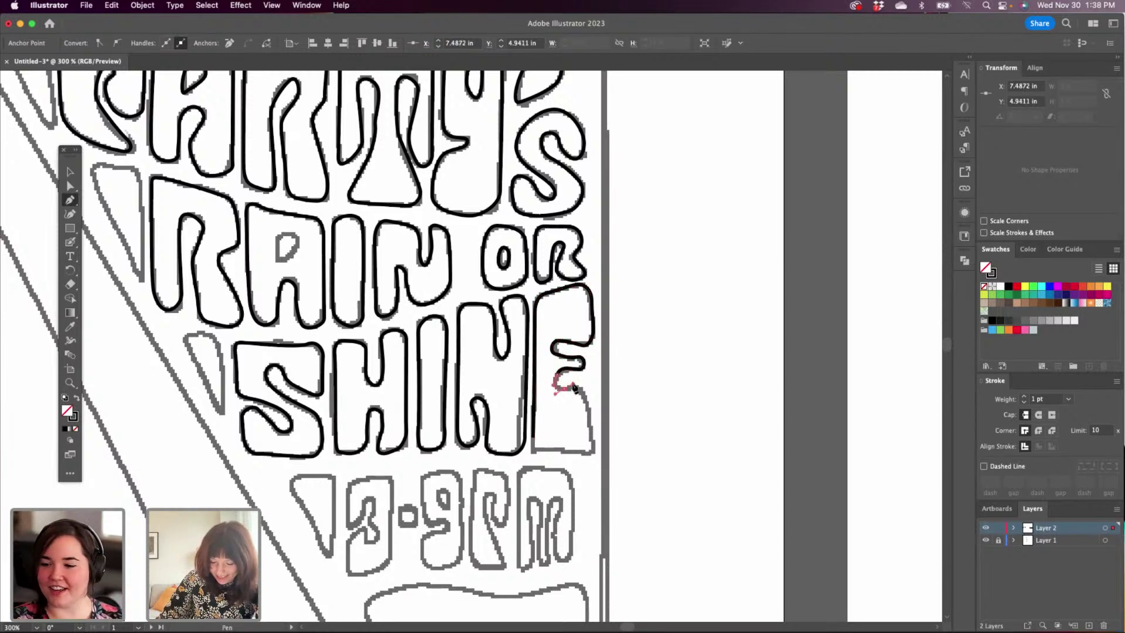
pyautogui.click(588, 389)
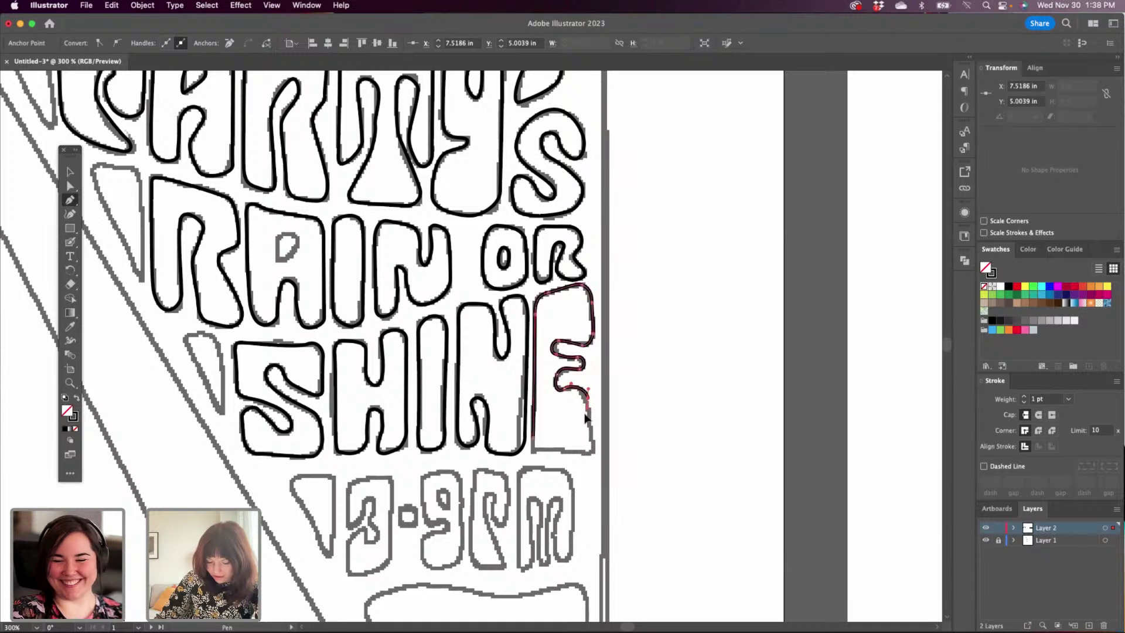
pyautogui.click(590, 443)
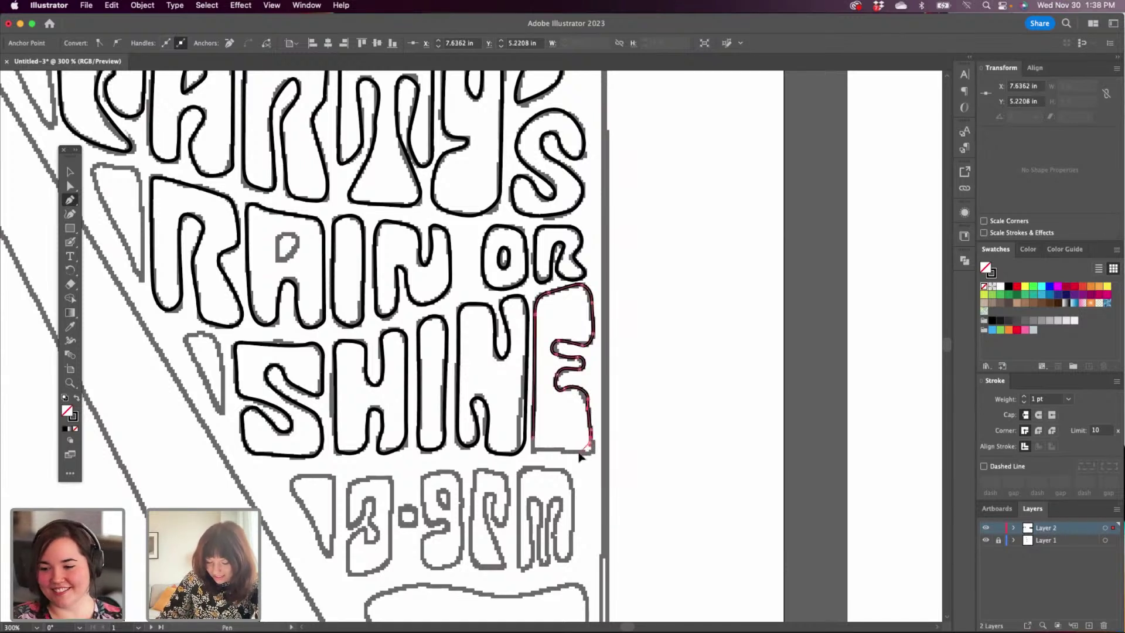
pyautogui.click(575, 452)
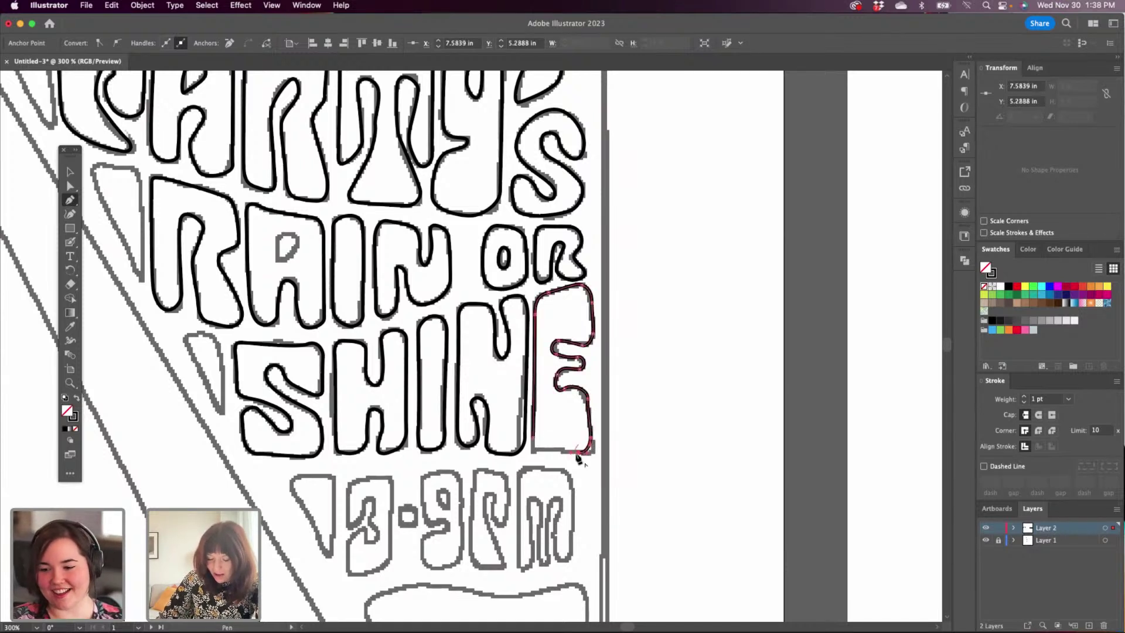
pyautogui.click(536, 451)
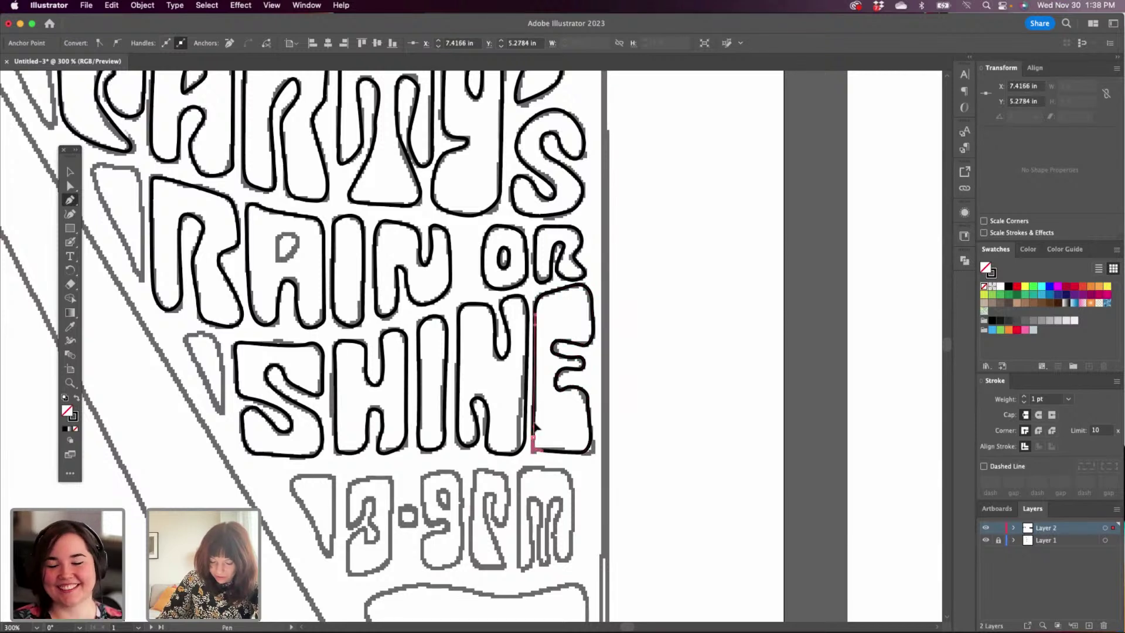
pyautogui.click(535, 431)
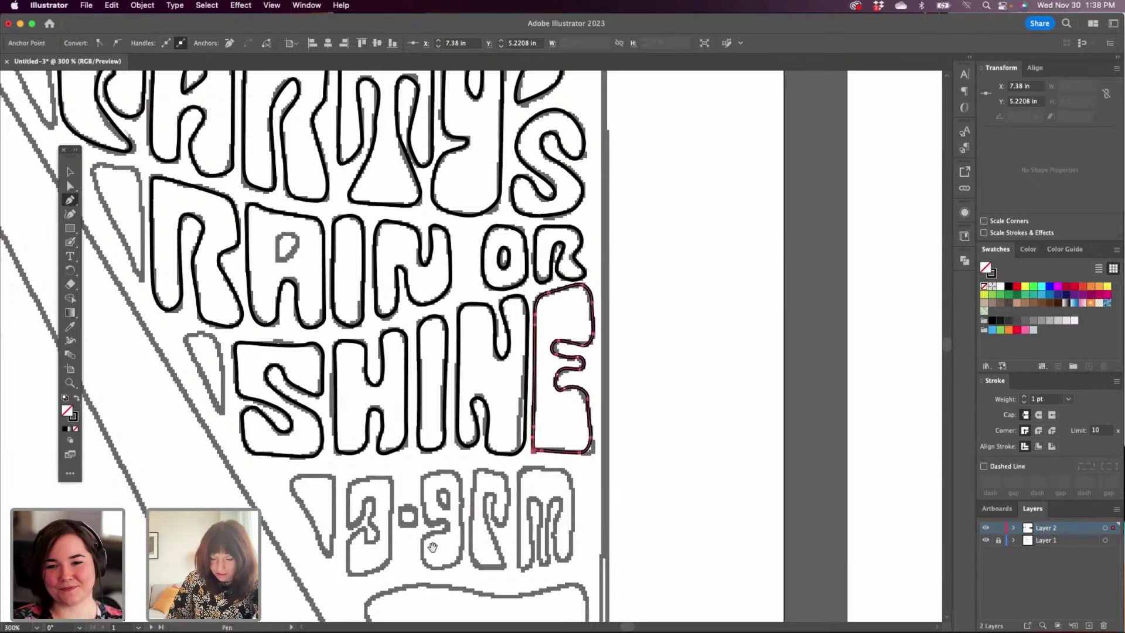
# Reposition the lower right corner anchor of the E in SHINE to match the sketched corner.
pyautogui.click(70, 187)
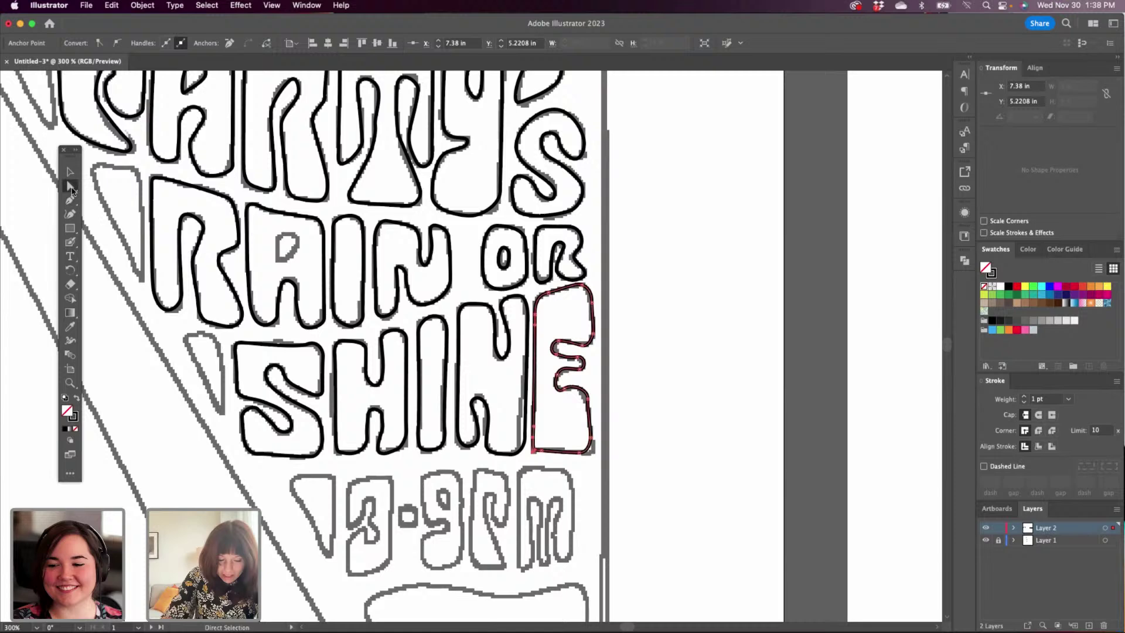
pyautogui.click(587, 446)
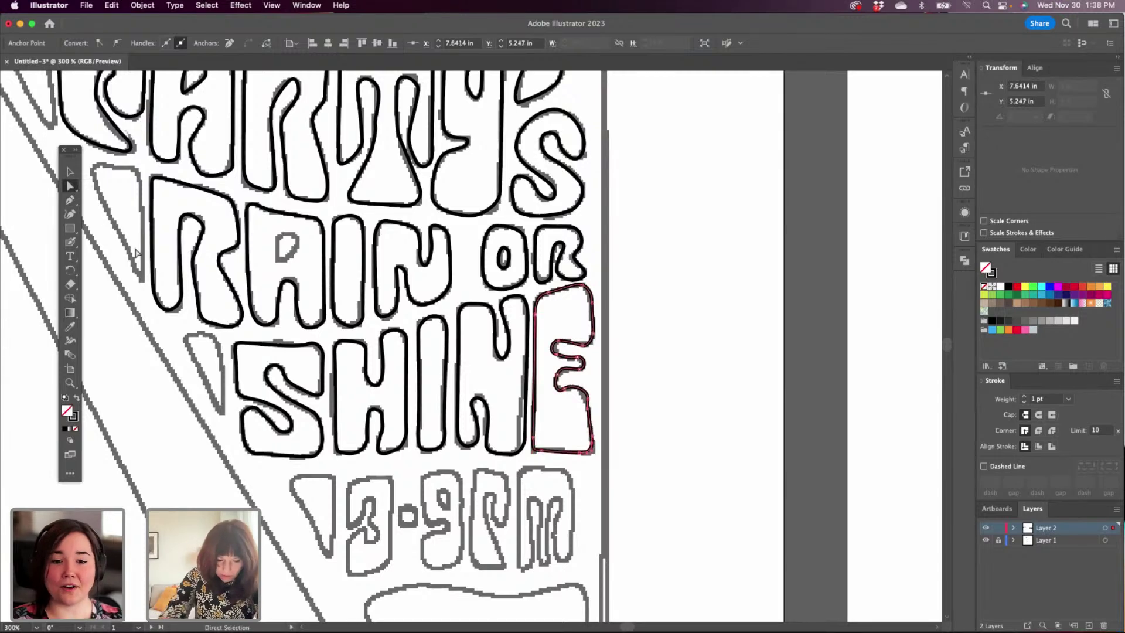
# Start the Pen outline of the 3 in the 3-9PM line, tracing its upper left end, top, right side and rounded base.
pyautogui.click(69, 200)
pyautogui.moveTo(545, 516); pyautogui.dragTo(577, 387)
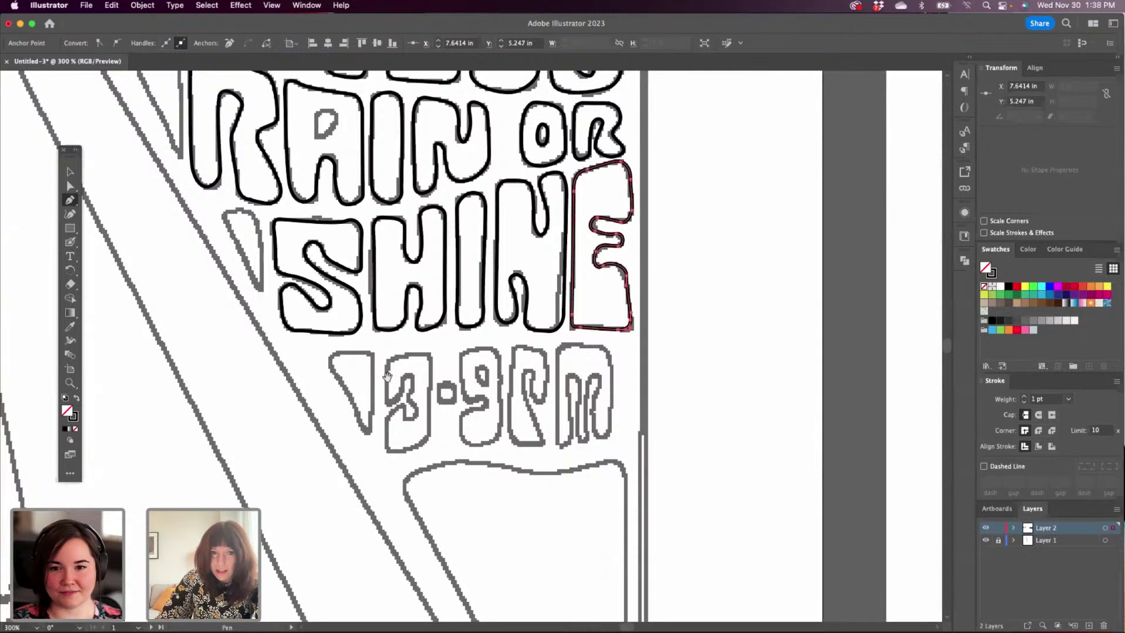
pyautogui.click(386, 378)
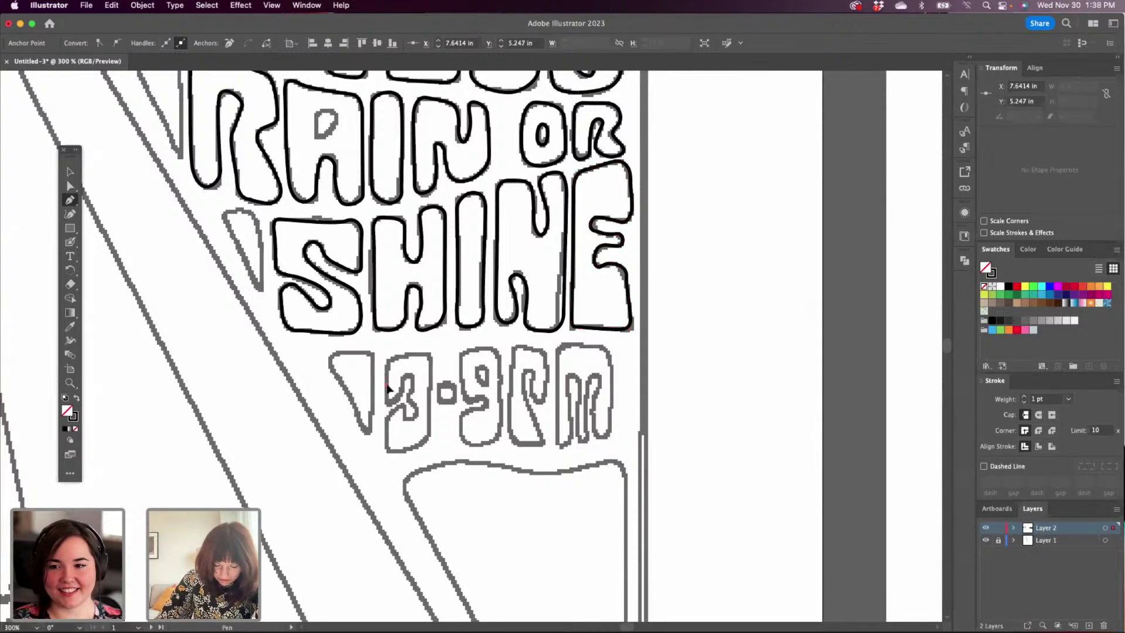
pyautogui.press('super+z')
pyautogui.moveTo(386, 391); pyautogui.dragTo(387, 367)
pyautogui.press('super+z')
pyautogui.press('super+shift+z')
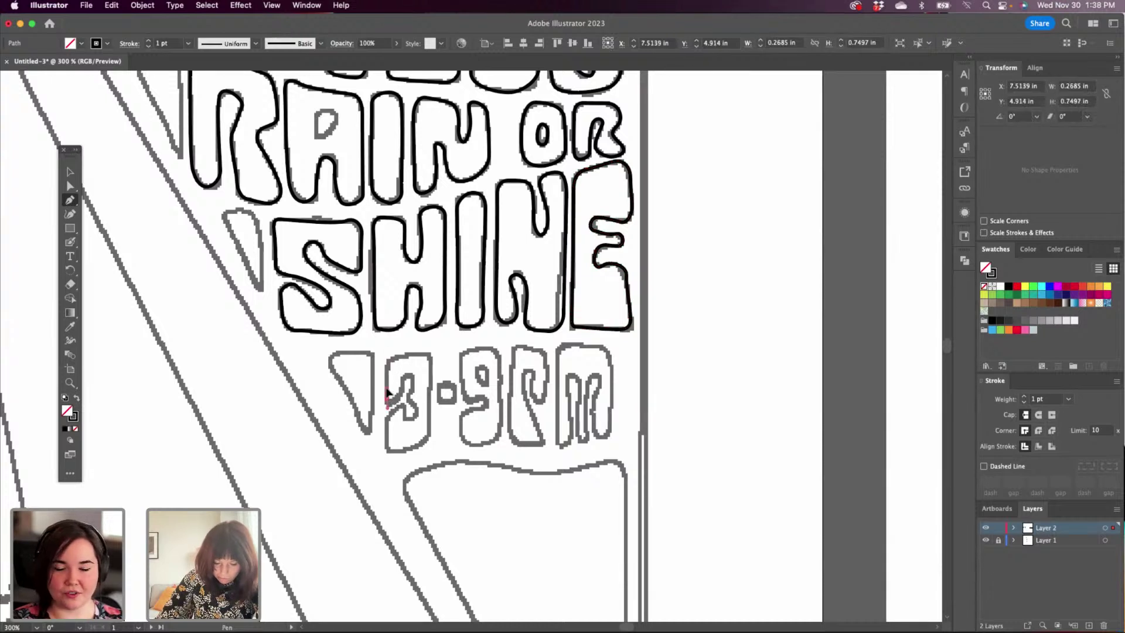
pyautogui.click(387, 368)
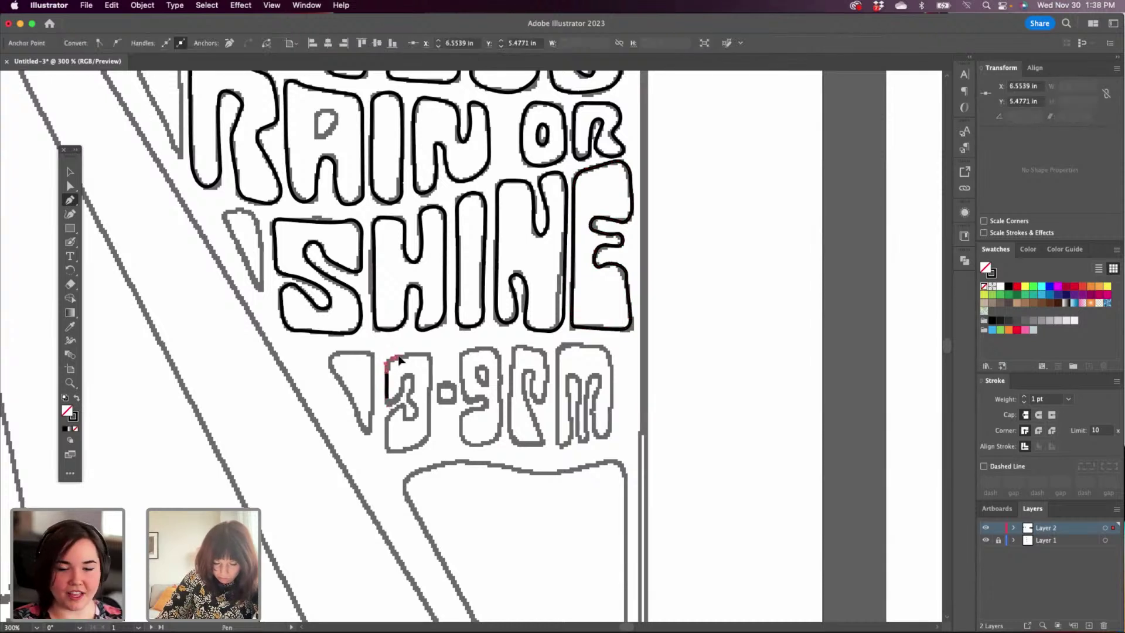
pyautogui.click(431, 354)
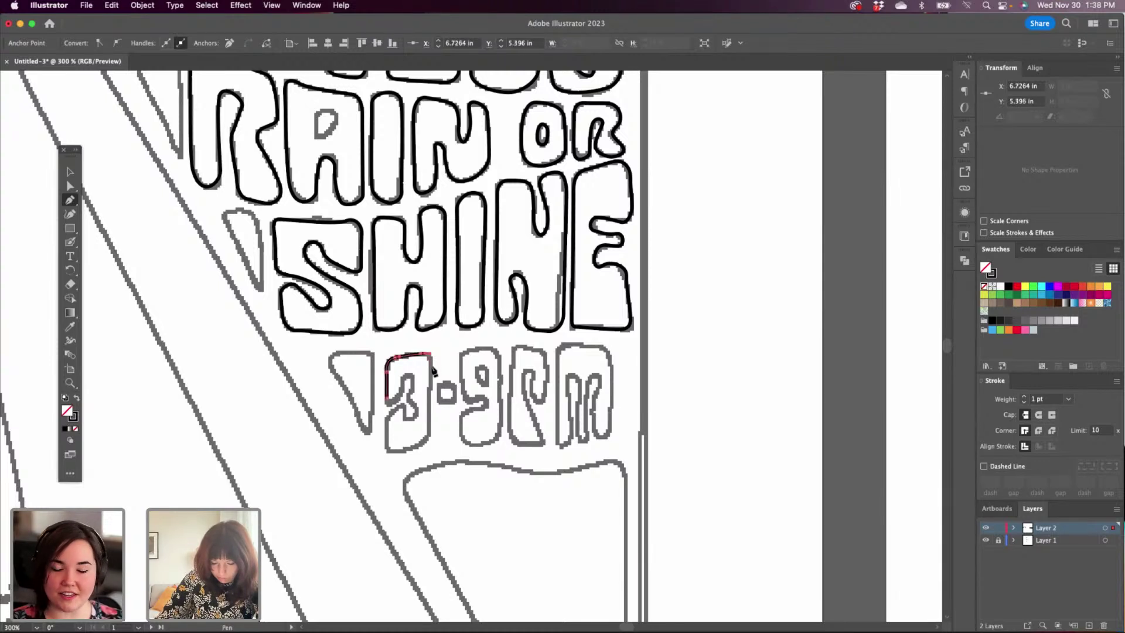
pyautogui.click(430, 438)
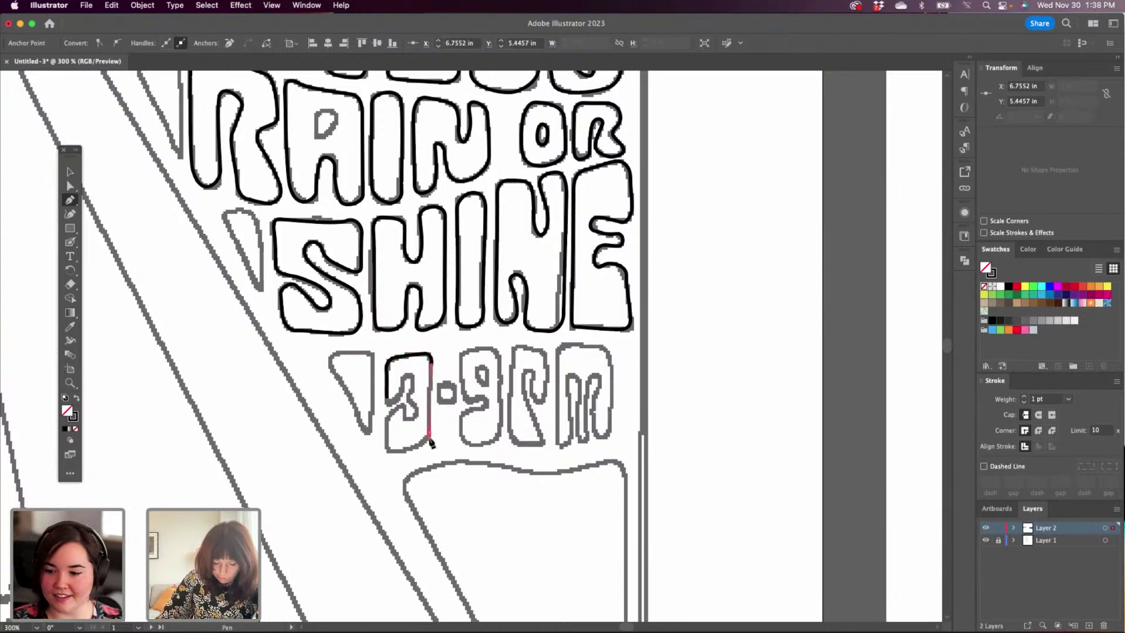
pyautogui.click(408, 450)
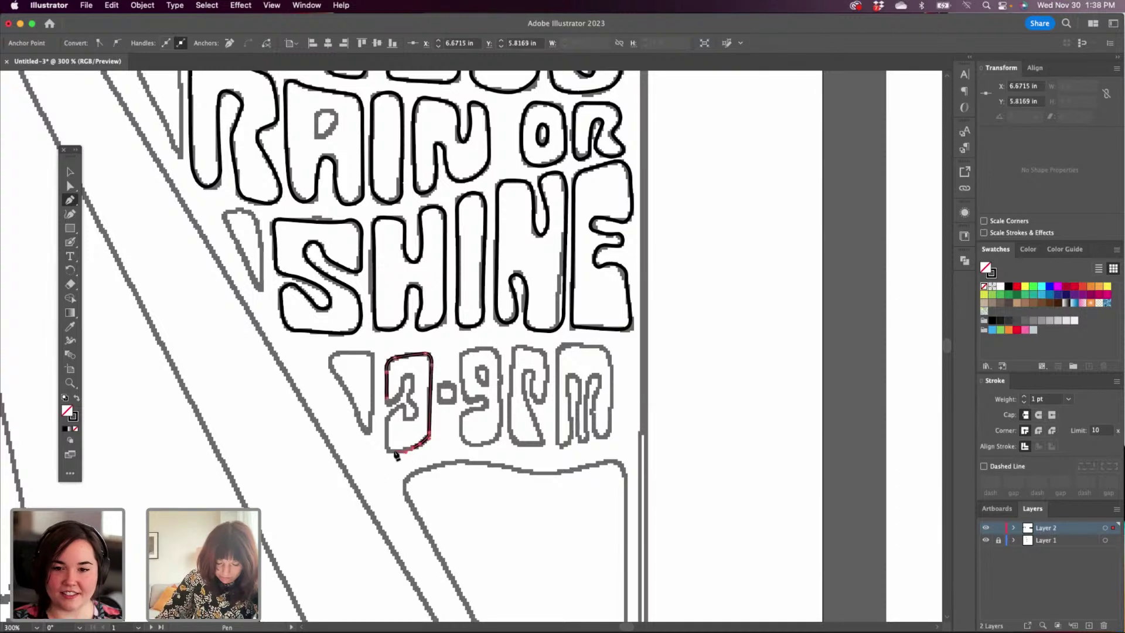
pyautogui.click(387, 450)
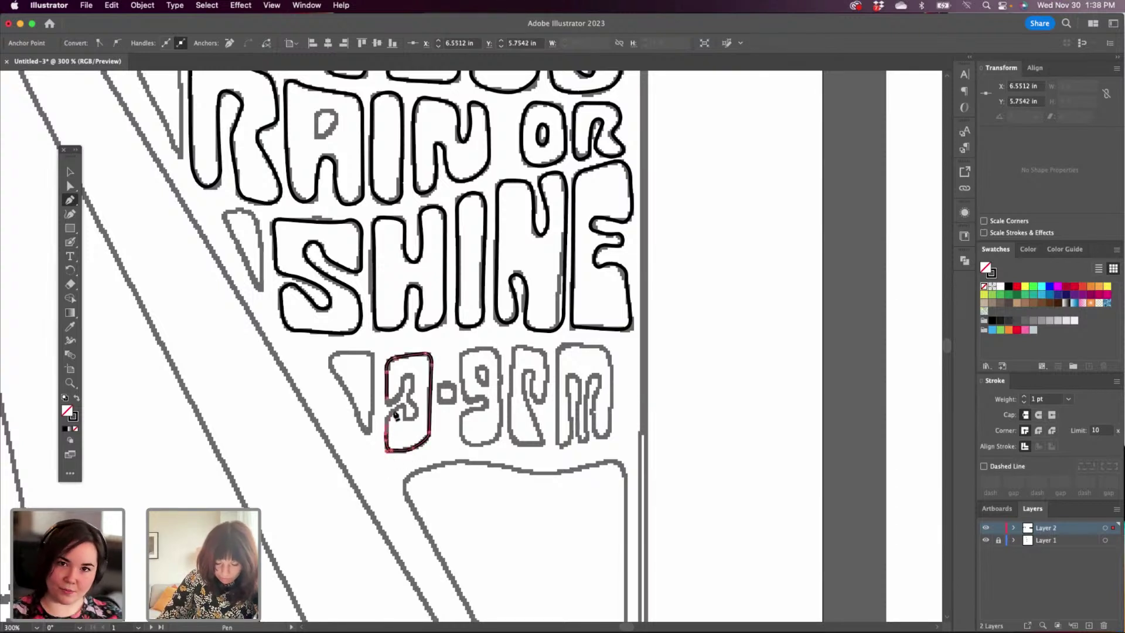
# Complete the 3 by tracing its lower arm, curved inner notches and upper arm, closing the path.
pyautogui.click(396, 415)
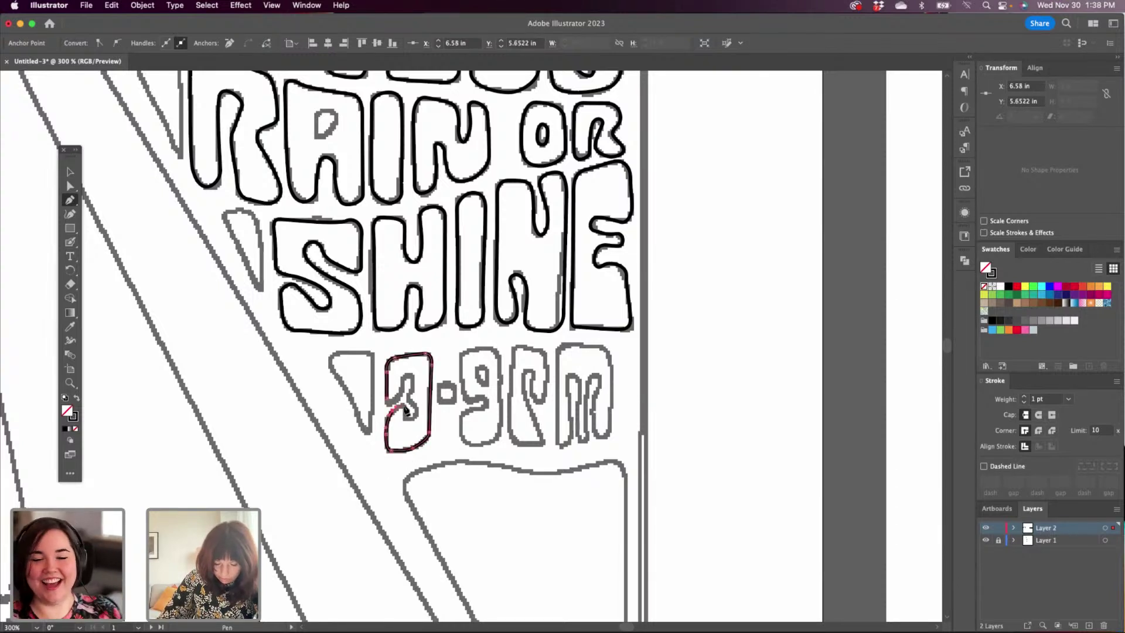
pyautogui.moveTo(404, 409); pyautogui.dragTo(406, 417)
pyautogui.click(413, 419)
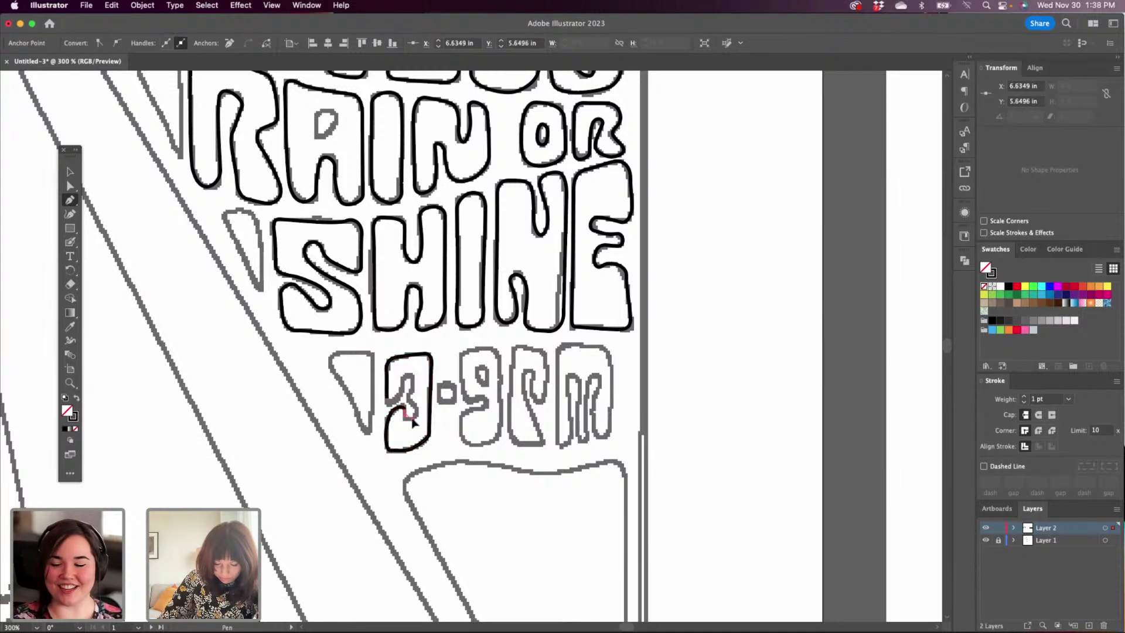
pyautogui.click(412, 418)
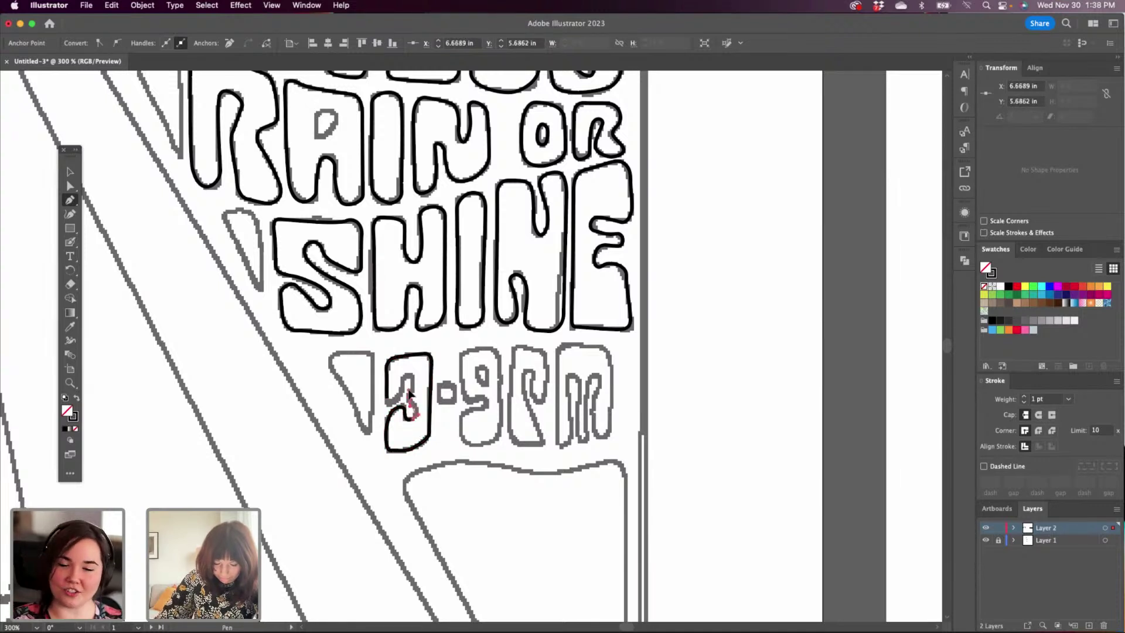
pyautogui.click(409, 403)
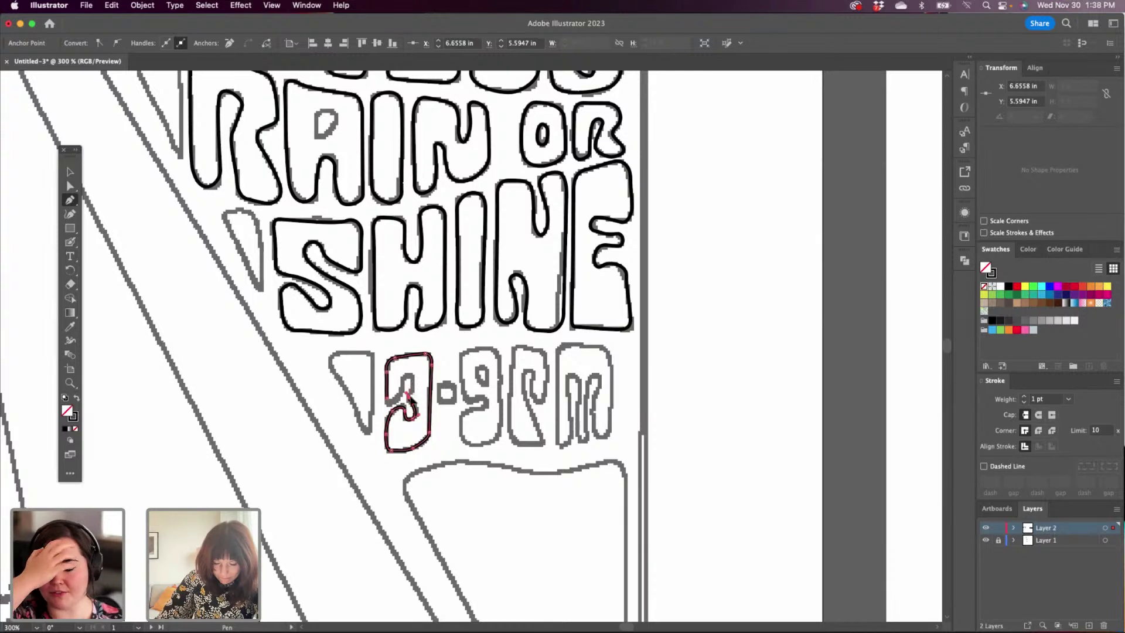
pyautogui.click(411, 375)
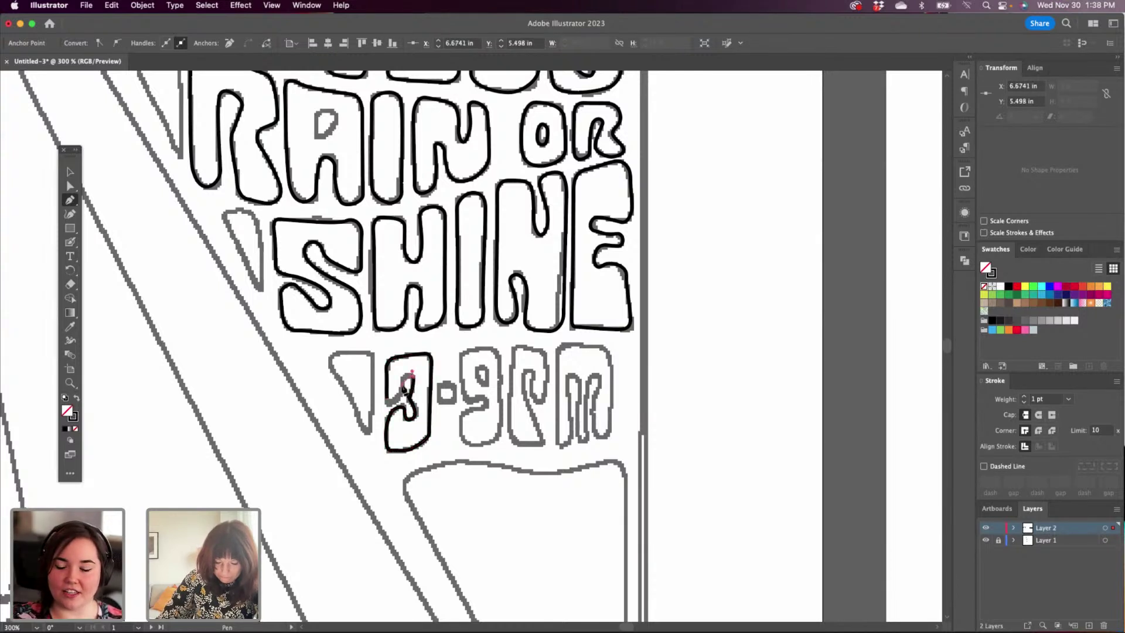
pyautogui.click(403, 390)
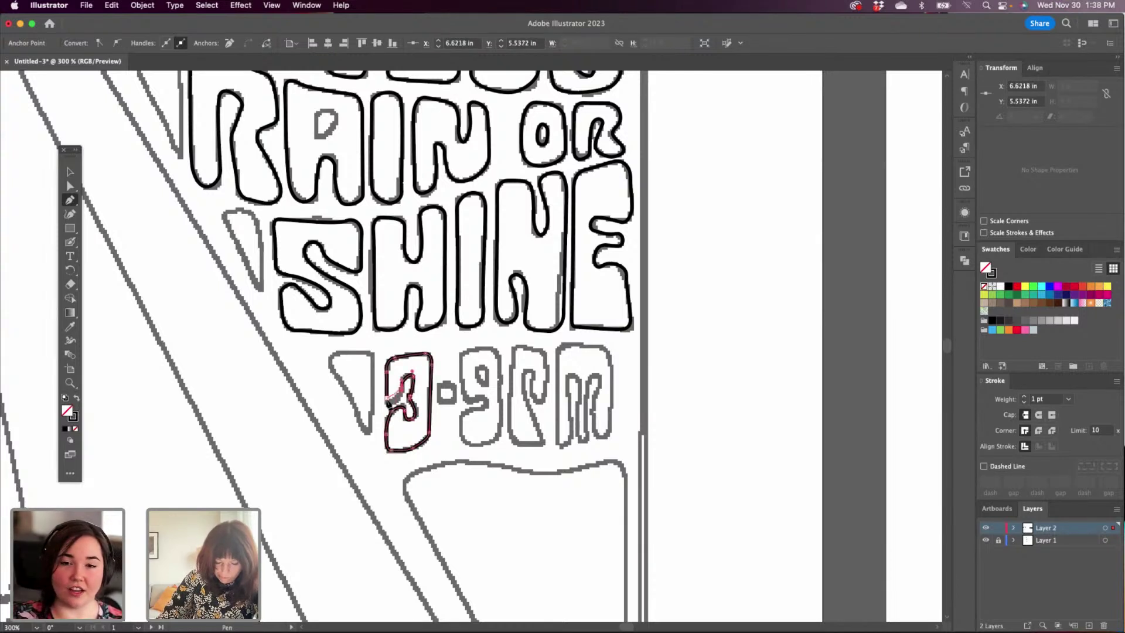
pyautogui.click(387, 403)
pyautogui.moveTo(388, 384); pyautogui.dragTo(388, 388)
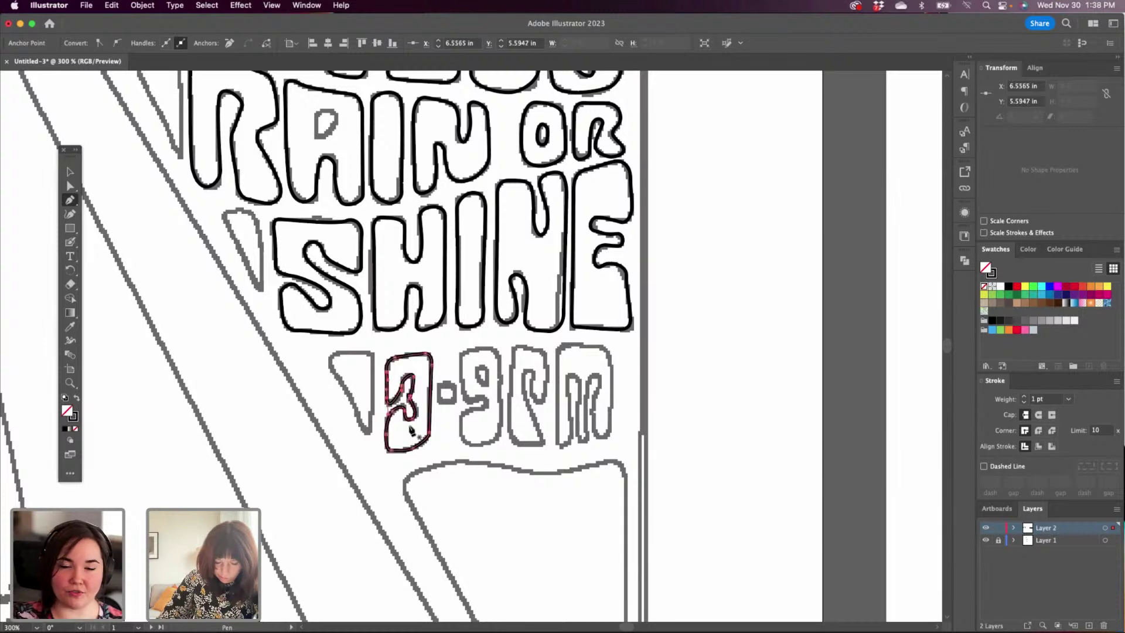
# Trace the outer contour of the 9 in 3-9PM as a closed path, including its rounded top, base and left notch.
pyautogui.press('space')
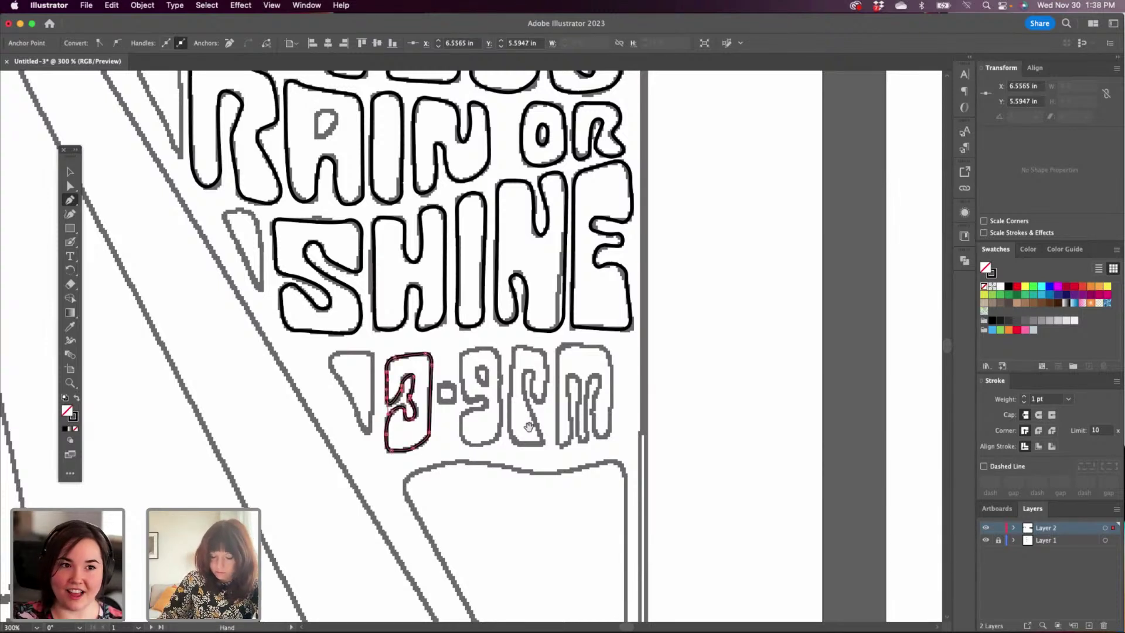
pyautogui.hscroll(3, 530, 427)
pyautogui.scroll(1, 530, 426)
pyautogui.click(368, 415)
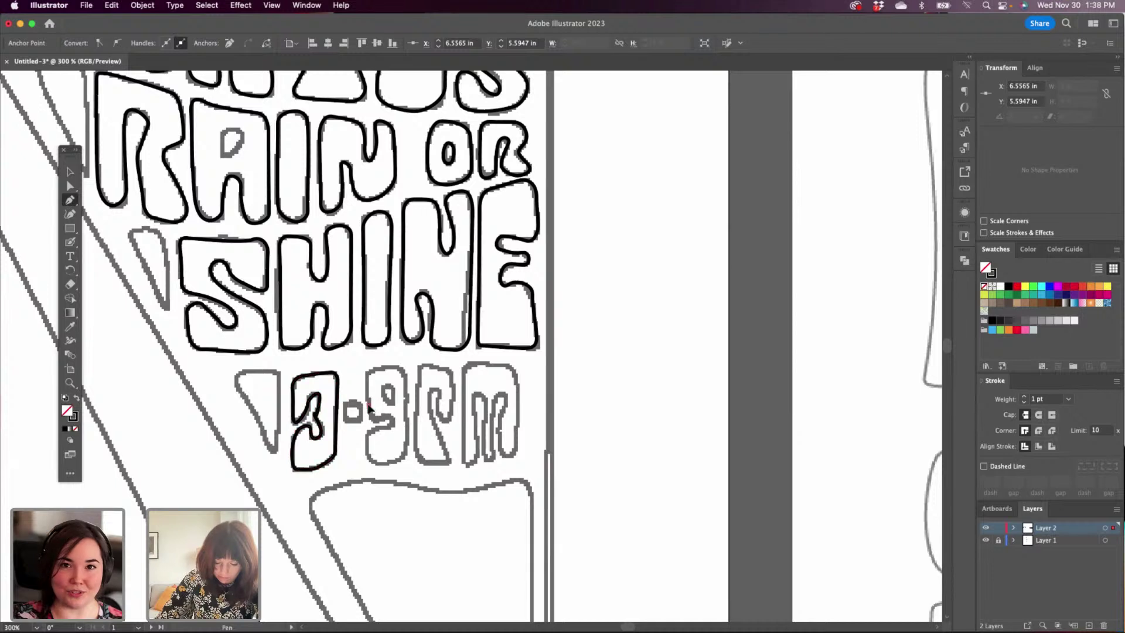
pyautogui.click(367, 371)
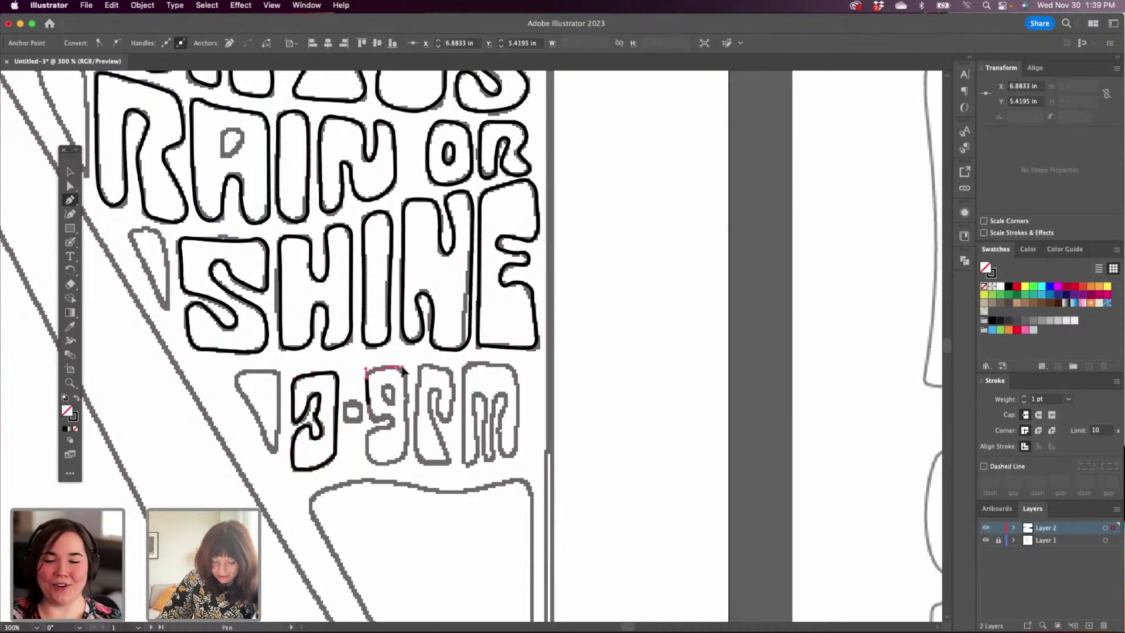
pyautogui.moveTo(402, 368); pyautogui.dragTo(374, 461)
pyautogui.click(406, 459)
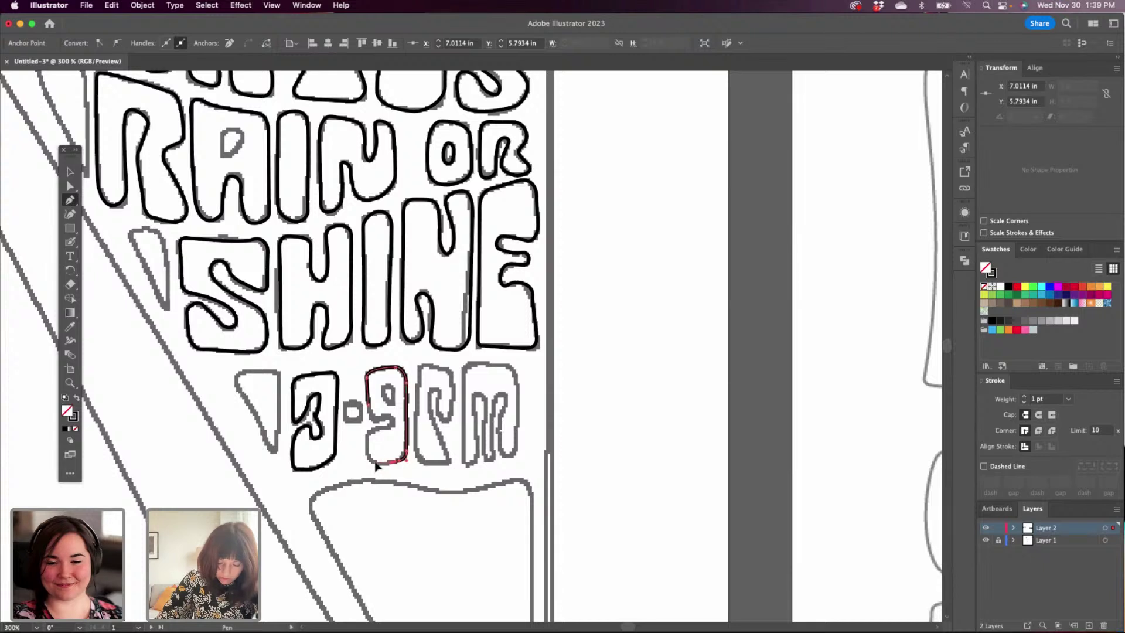
pyautogui.click(372, 462)
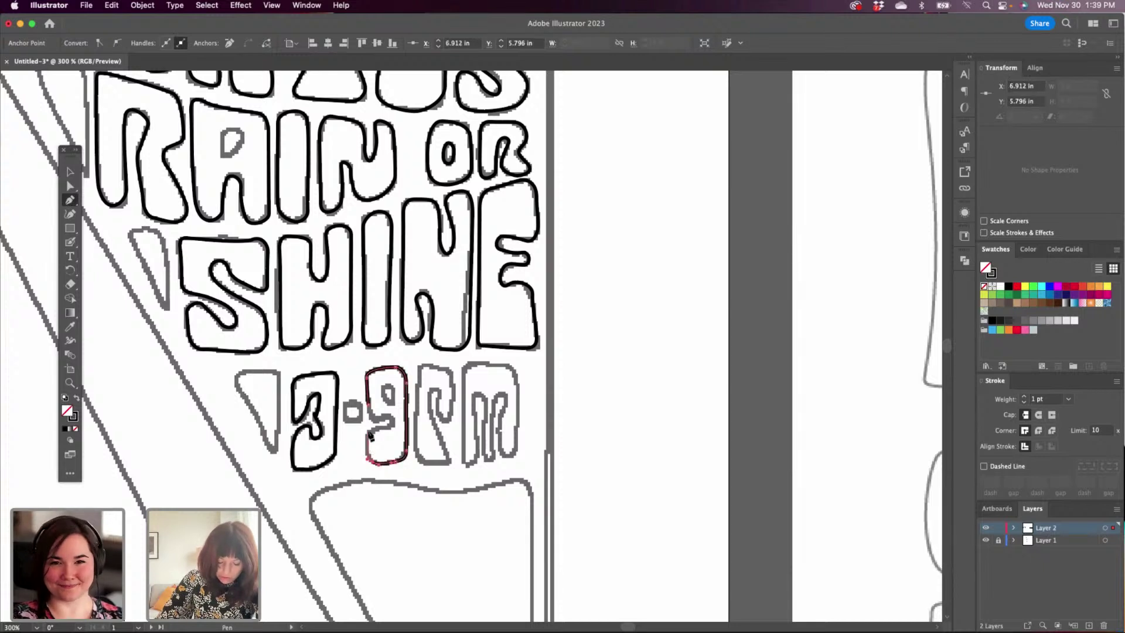
pyautogui.click(368, 443)
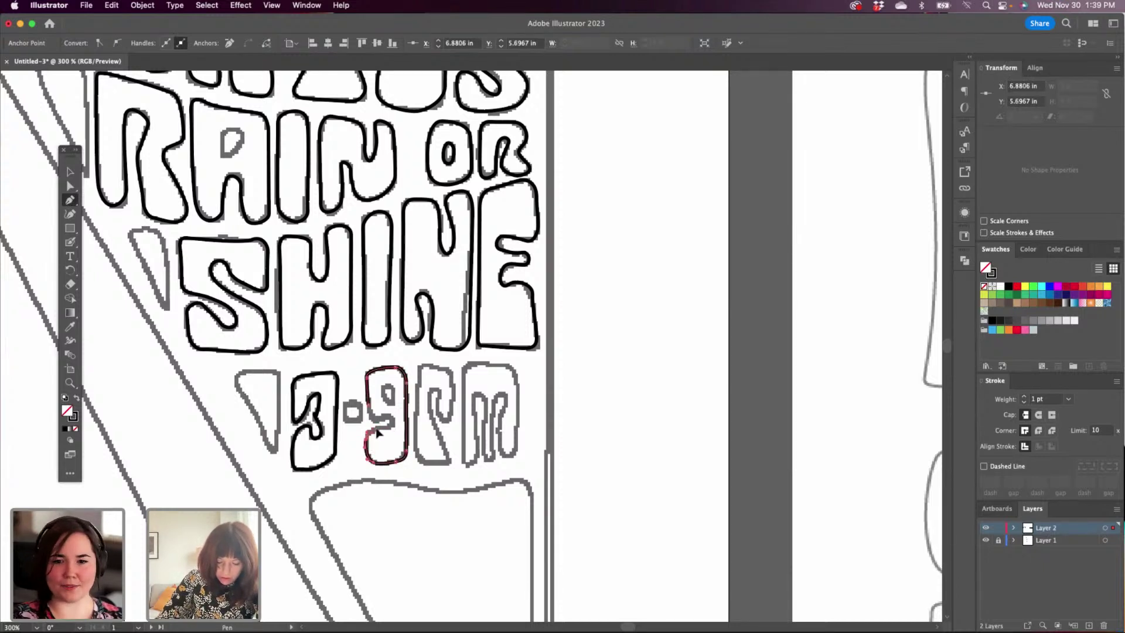
pyautogui.click(391, 426)
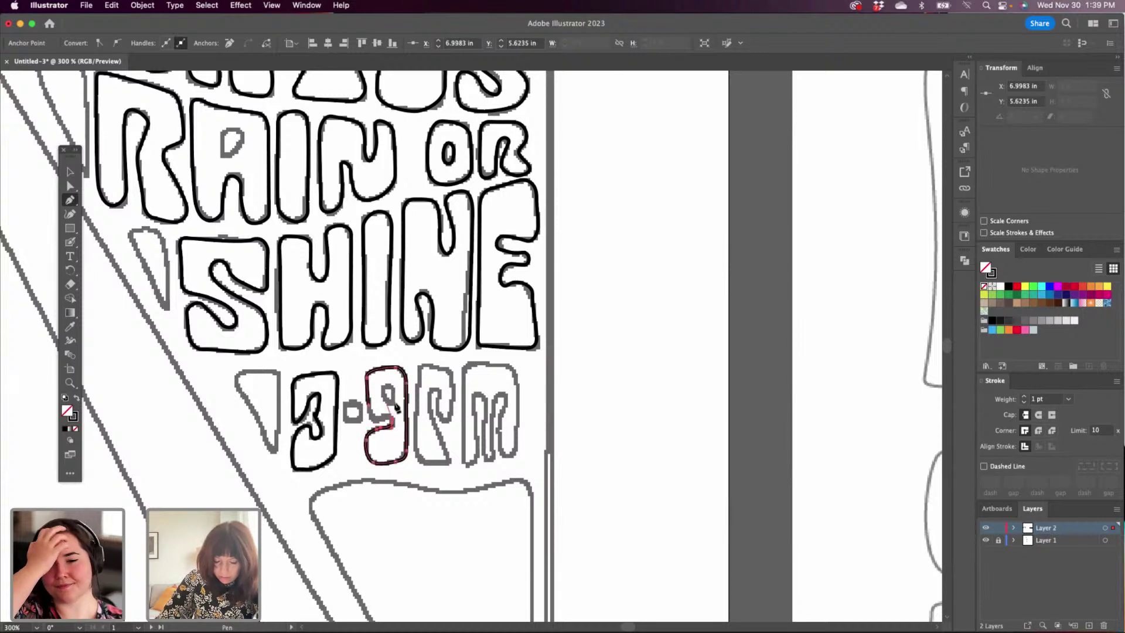
pyautogui.click(382, 420)
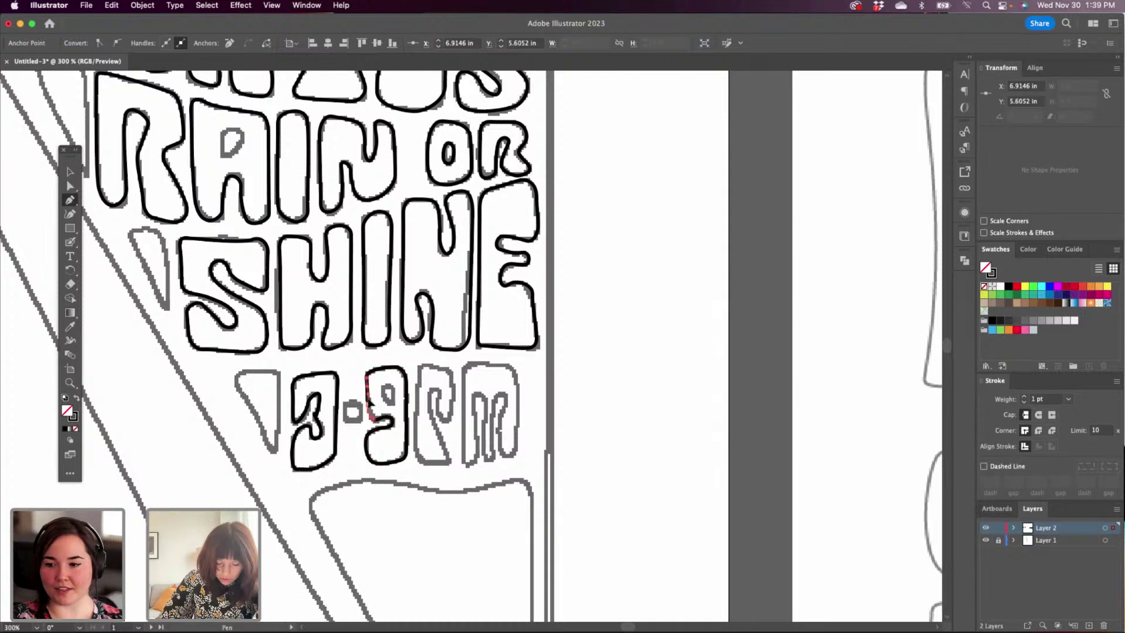
pyautogui.click(370, 407)
# Trace the P of 3-9PM as a closed outline, including its rounded top, hooked bowl, inner curve and flared foot.
pyautogui.hscroll(5, 375, 416)
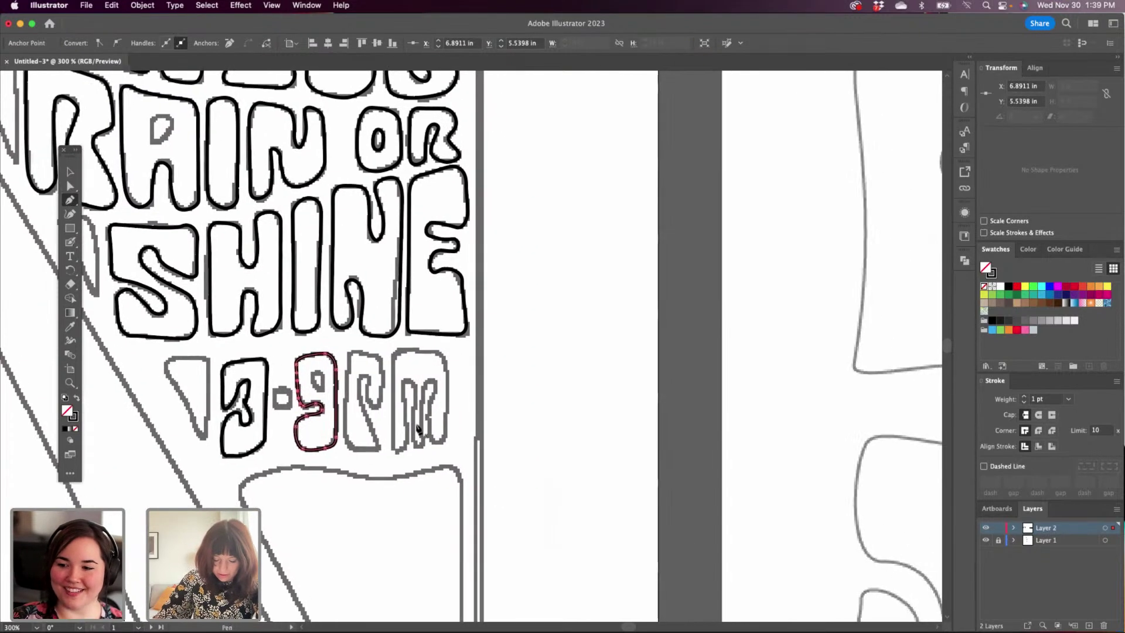
pyautogui.click(346, 437)
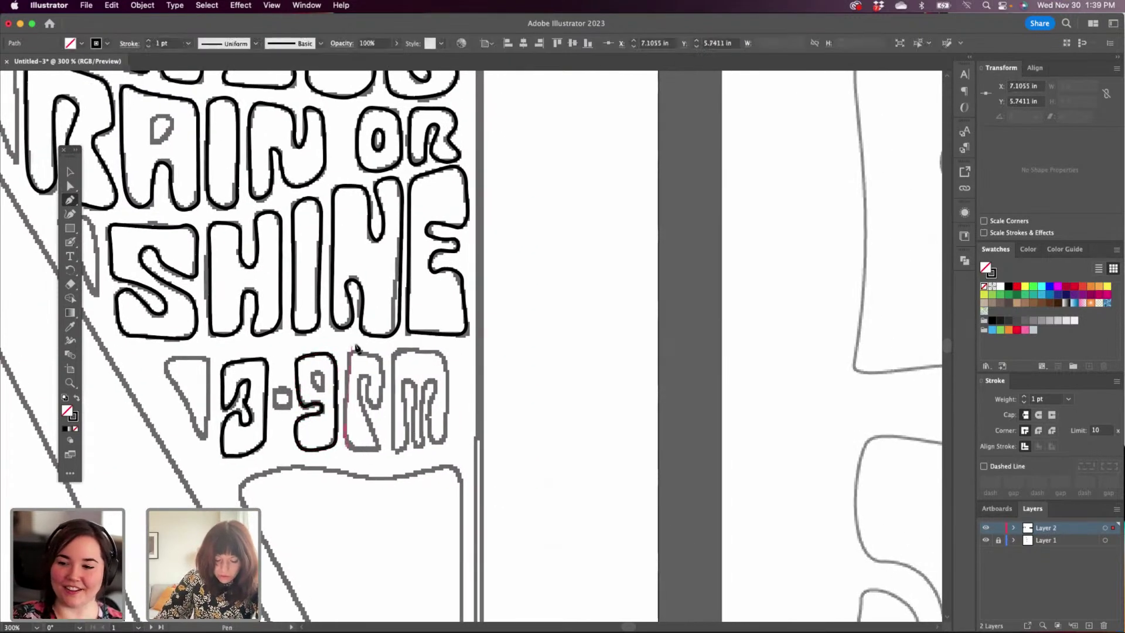
pyautogui.moveTo(350, 366)
pyautogui.mouseDown()
pyautogui.moveTo(349, 354)
pyautogui.moveTo(370, 354)
pyautogui.moveTo(383, 370)
pyautogui.moveTo(382, 408)
pyautogui.mouseUp()
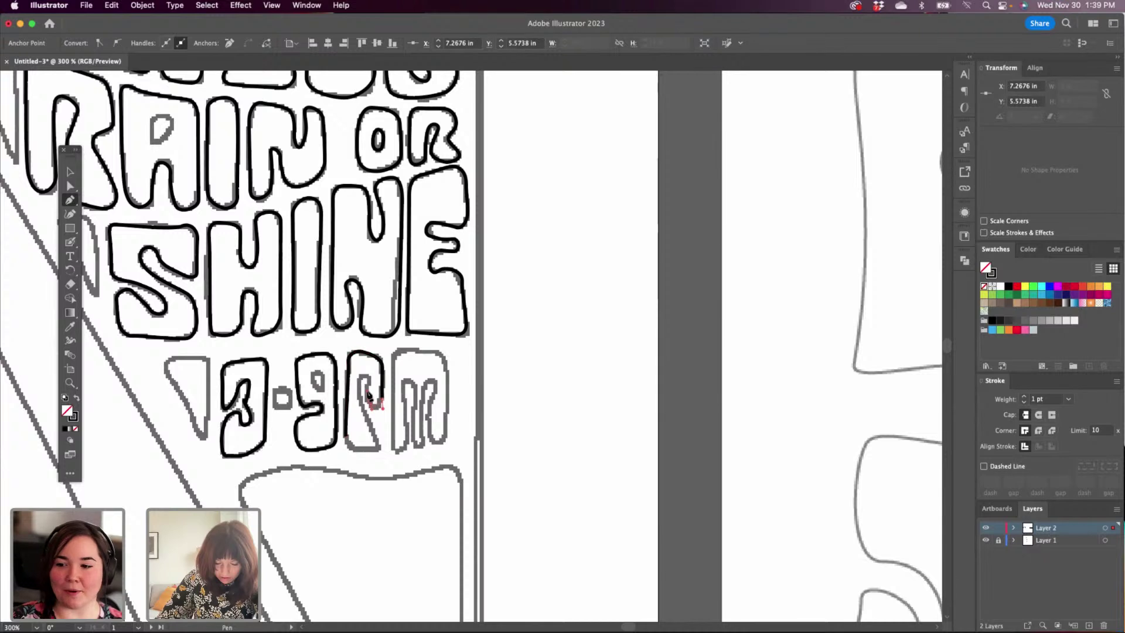
pyautogui.click(369, 401)
pyautogui.click(370, 382)
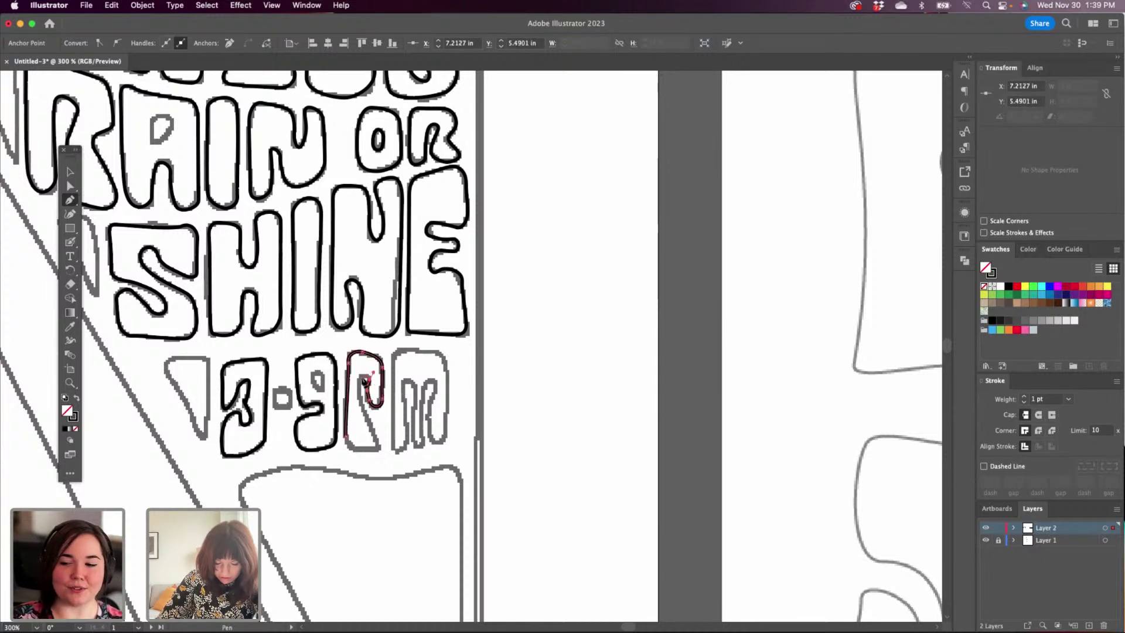
pyautogui.click(359, 380)
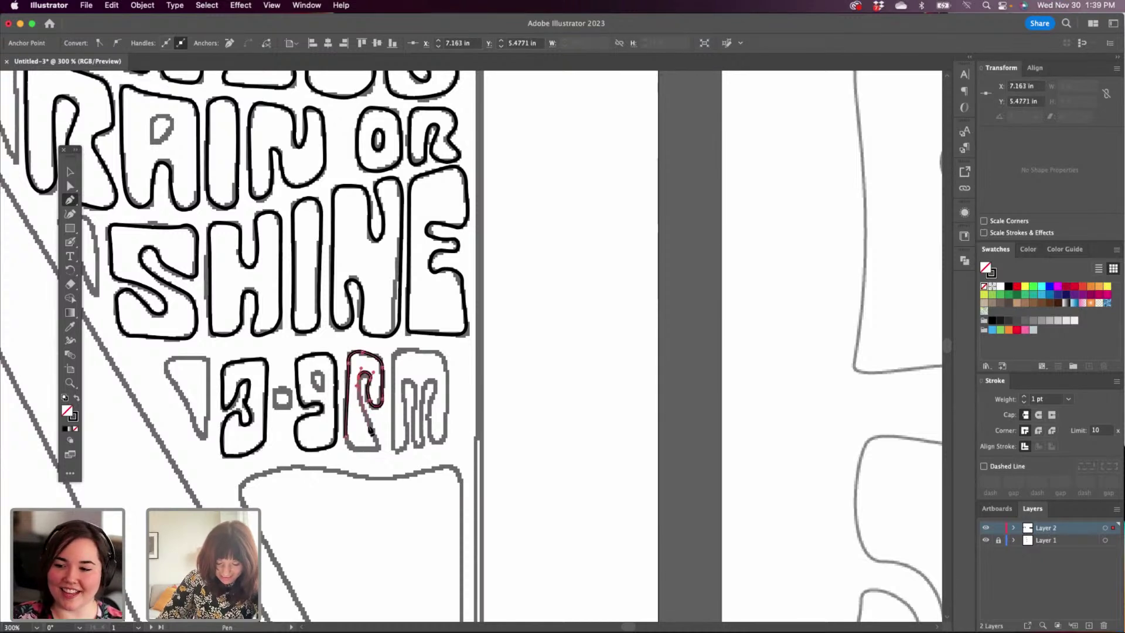
pyautogui.click(375, 448)
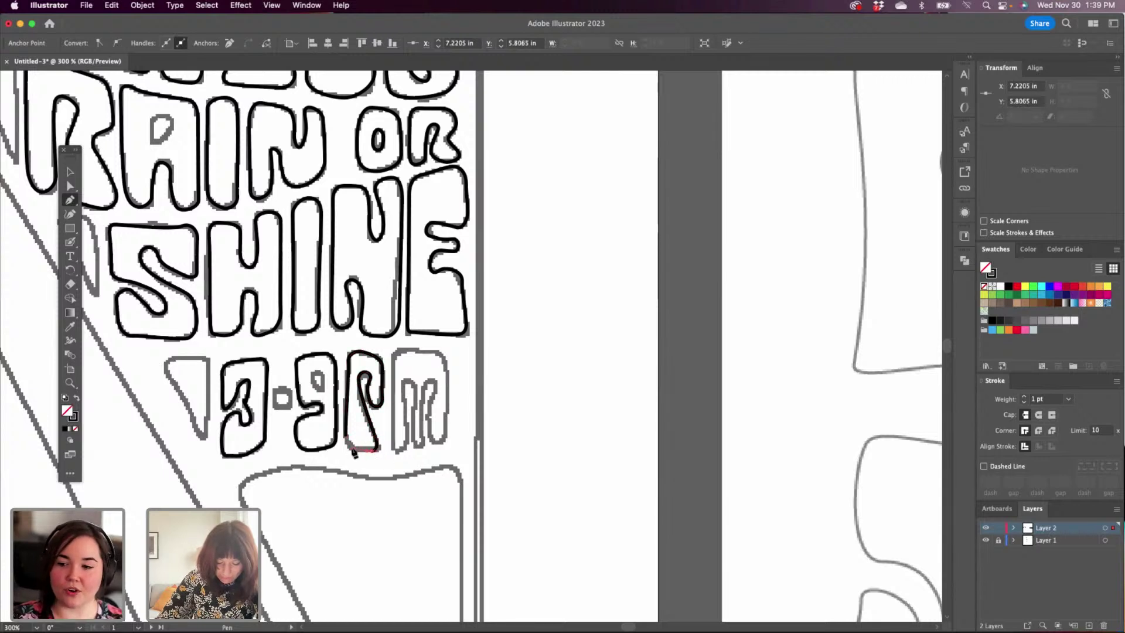
pyautogui.click(351, 446)
pyautogui.click(344, 433)
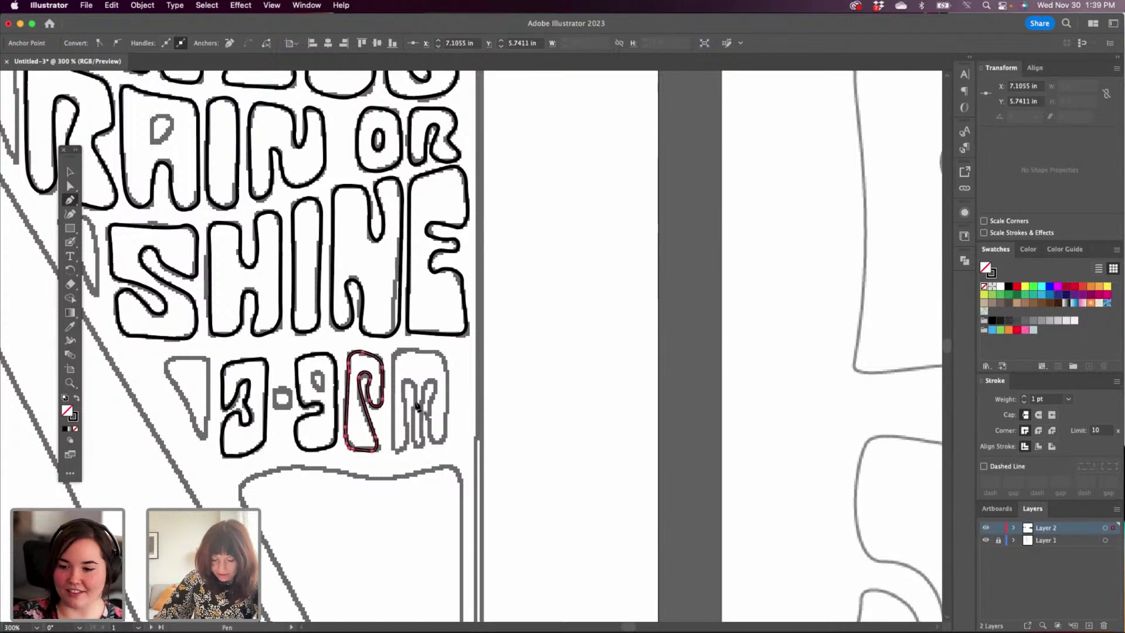
# Start the Pen outline of the M in 3-9PM, tracing its left side, rounded top, right side and the base of the right leg.
pyautogui.click(393, 446)
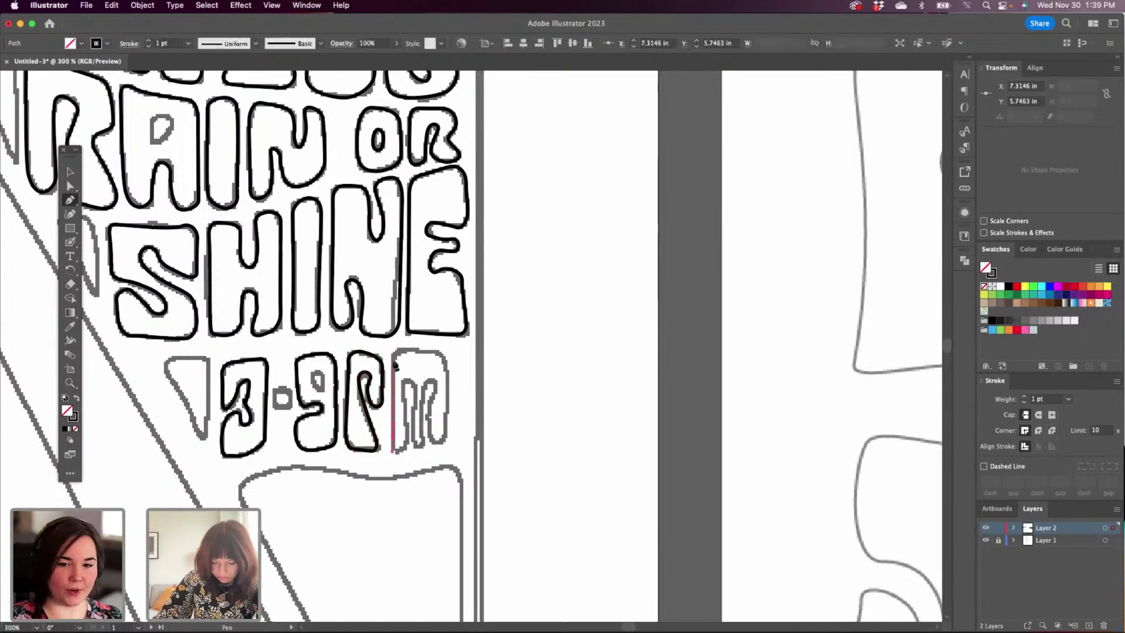
pyautogui.moveTo(394, 357); pyautogui.dragTo(411, 349)
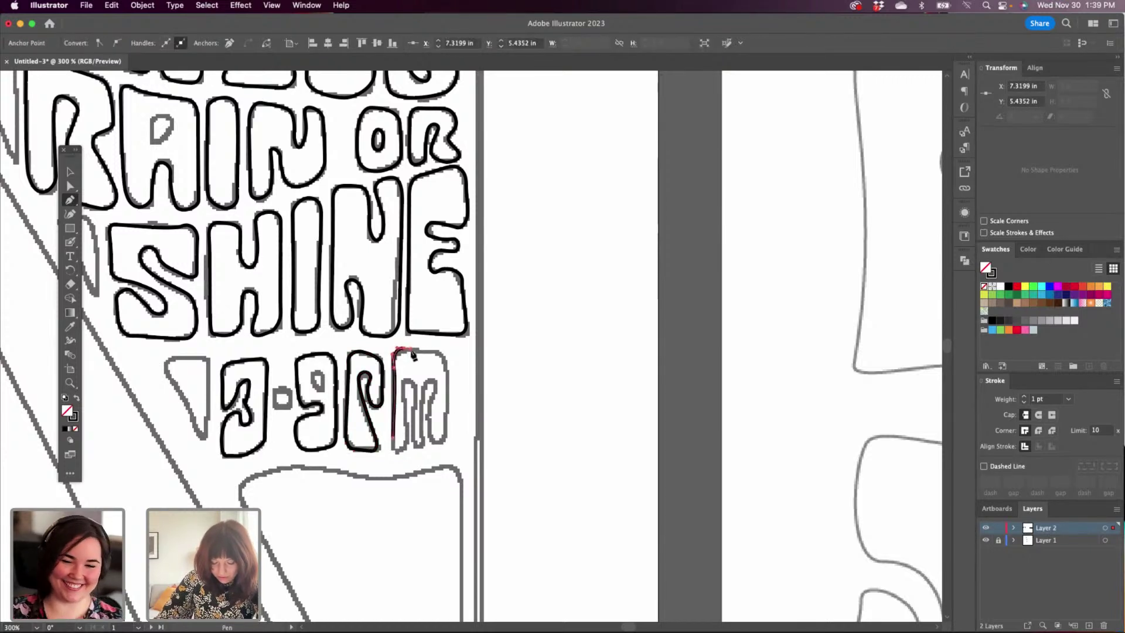
pyautogui.click(445, 375)
pyautogui.click(447, 439)
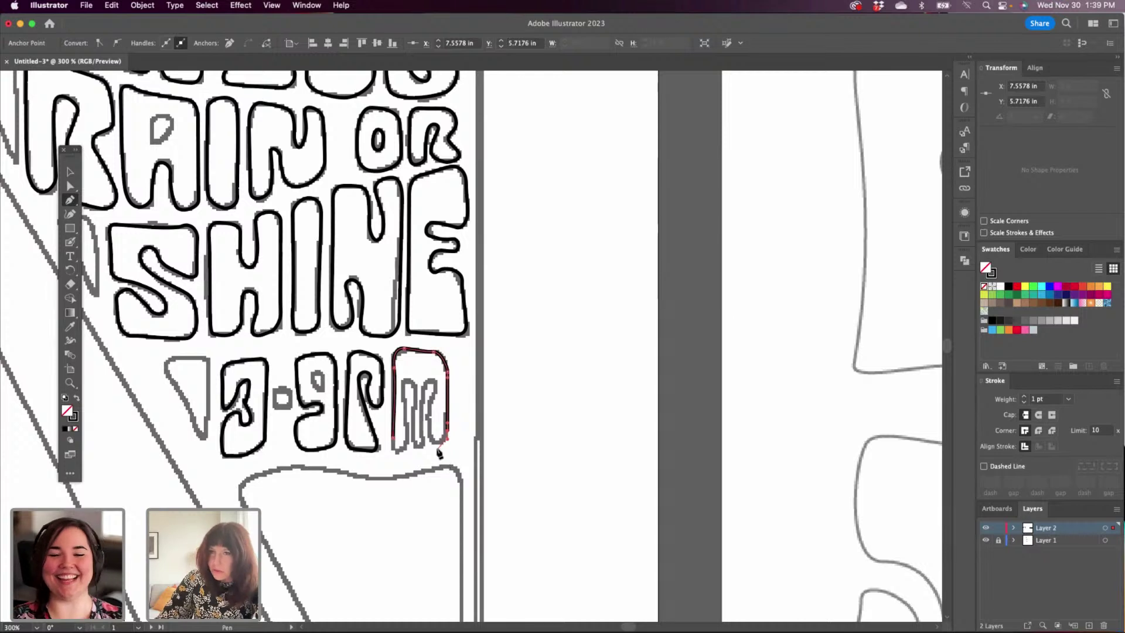
pyautogui.moveTo(431, 438); pyautogui.dragTo(429, 439)
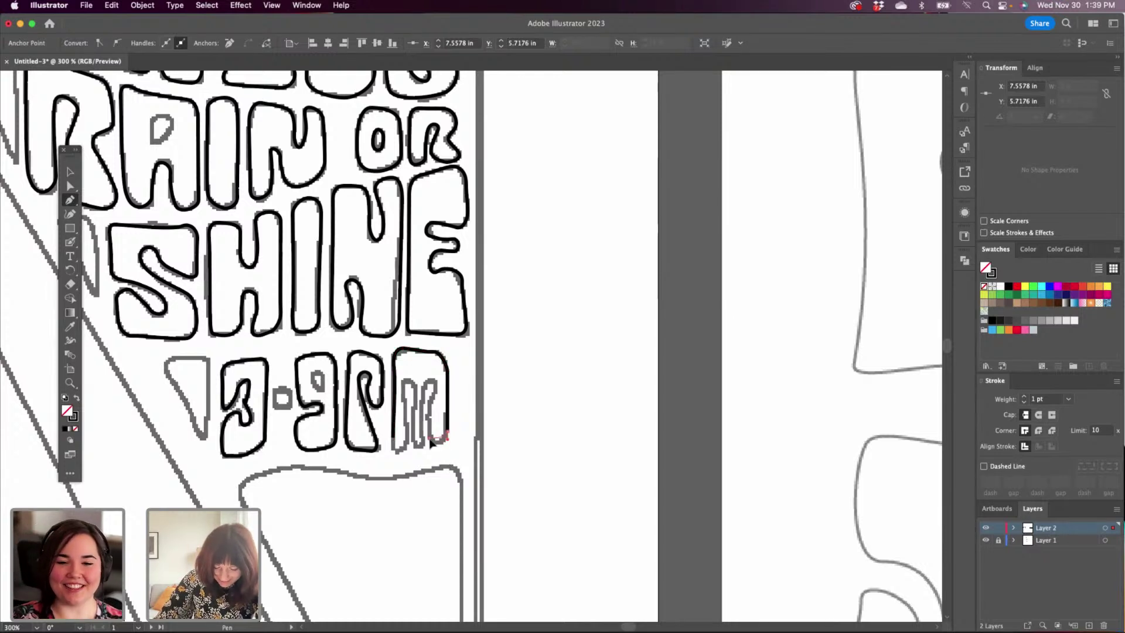
# Complete the M by tracing its two inner notches, narrow middle leg and left foot, closing the path.
pyautogui.click(431, 431)
pyautogui.click(431, 406)
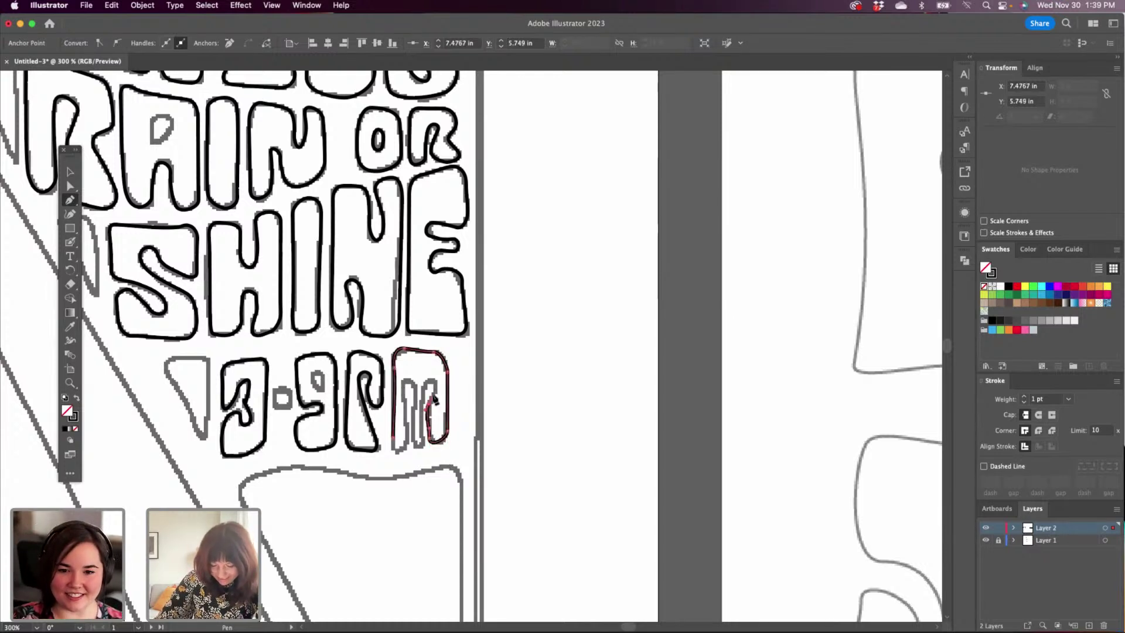
pyautogui.click(434, 392)
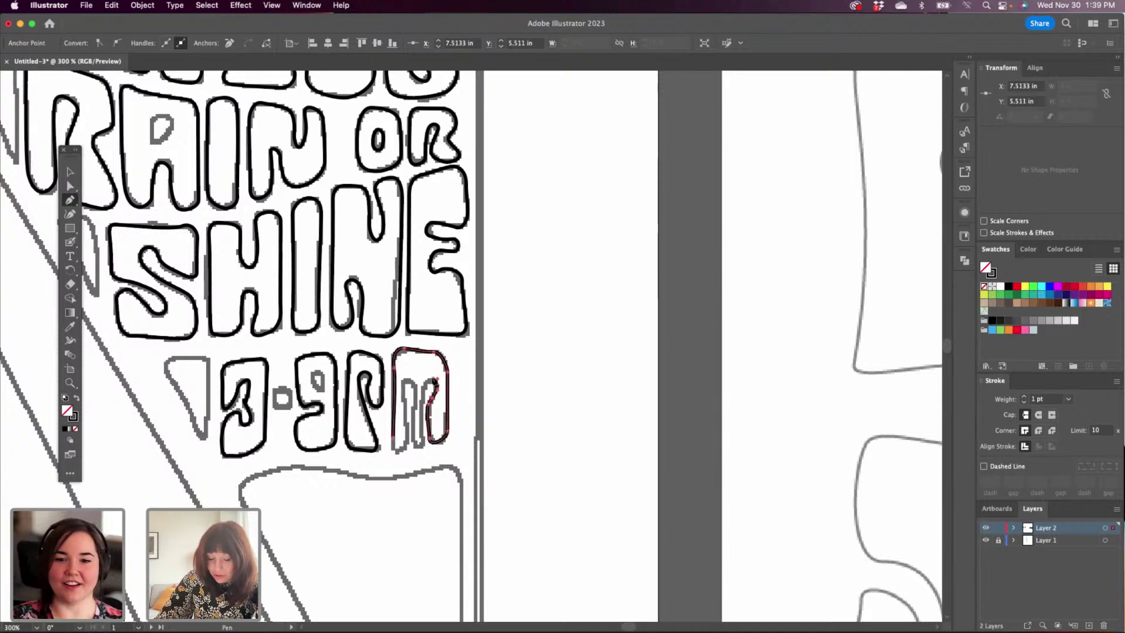
pyautogui.click(428, 389)
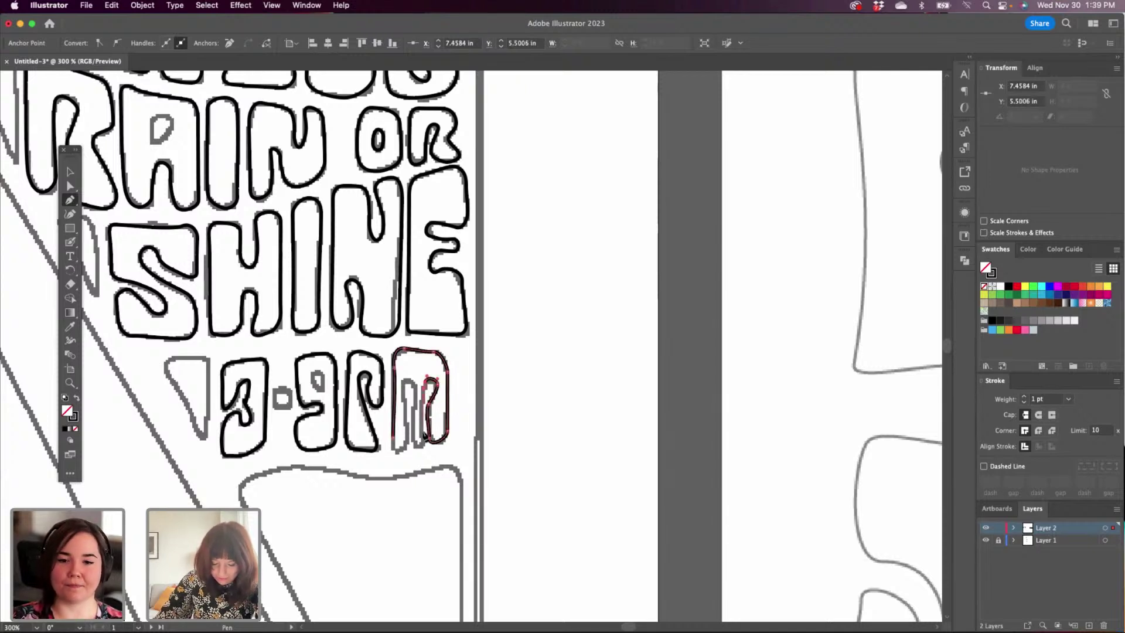
pyautogui.click(420, 438)
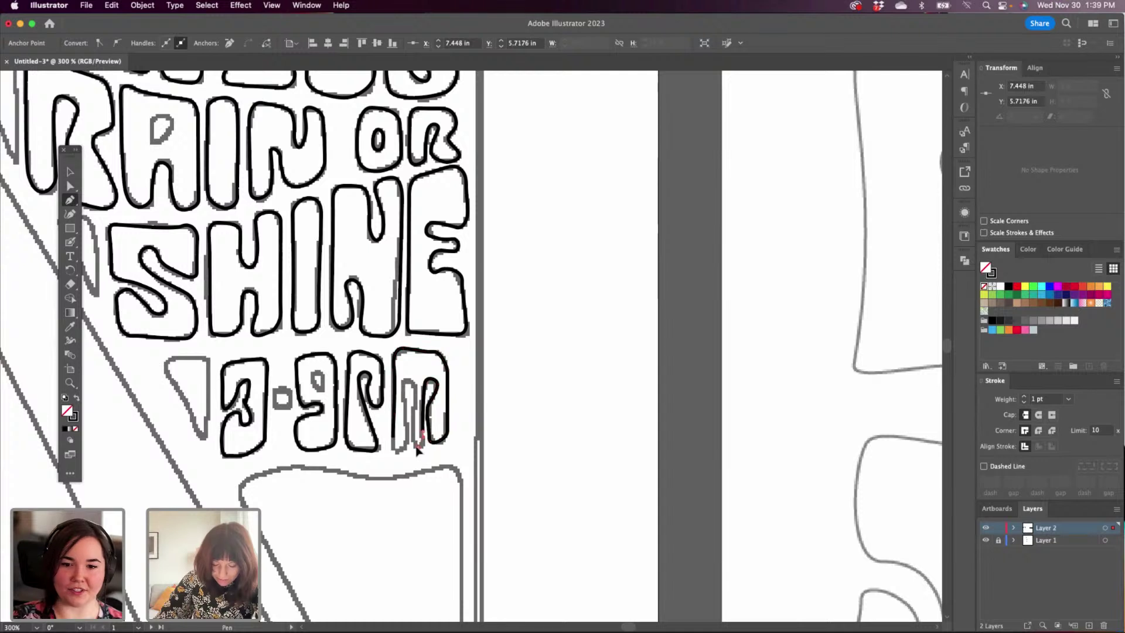
pyautogui.click(416, 436)
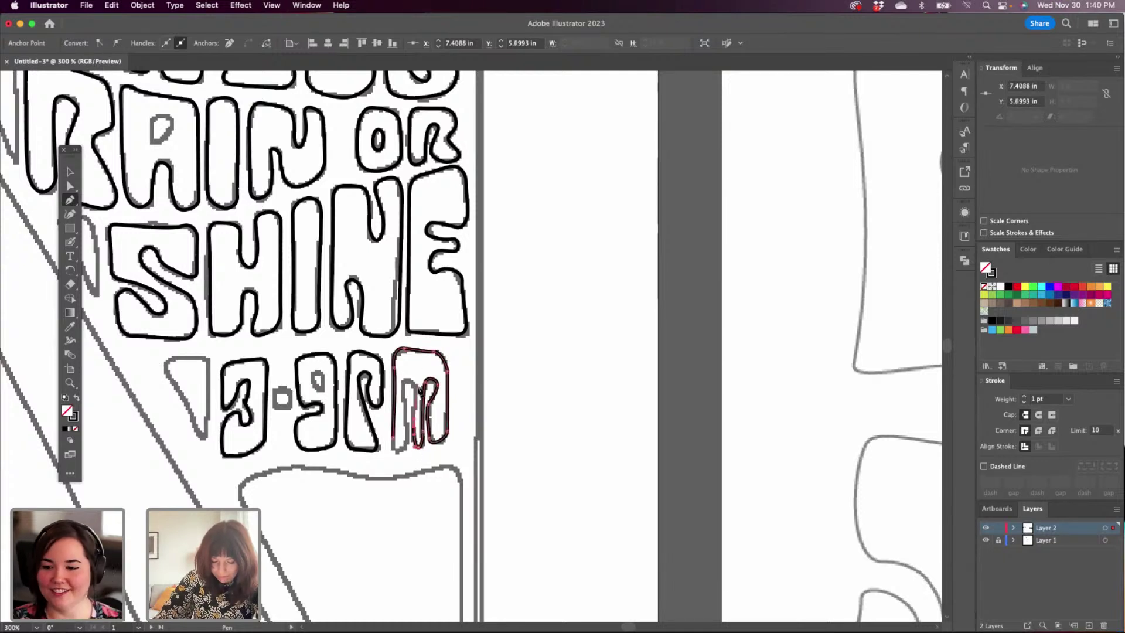
pyautogui.click(403, 394)
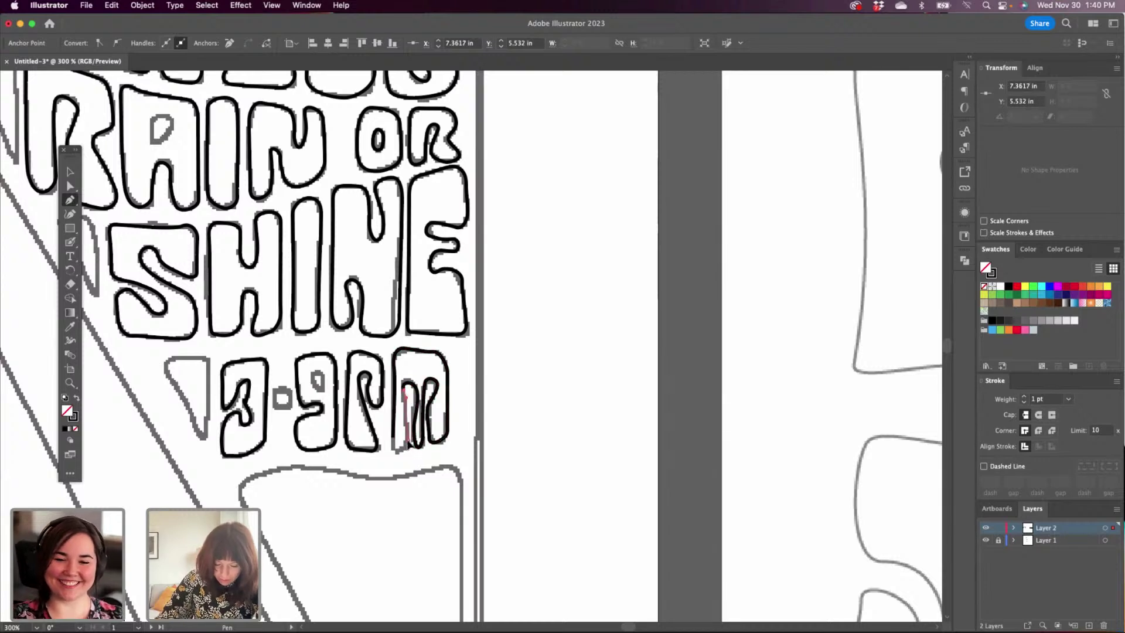
pyautogui.click(409, 452)
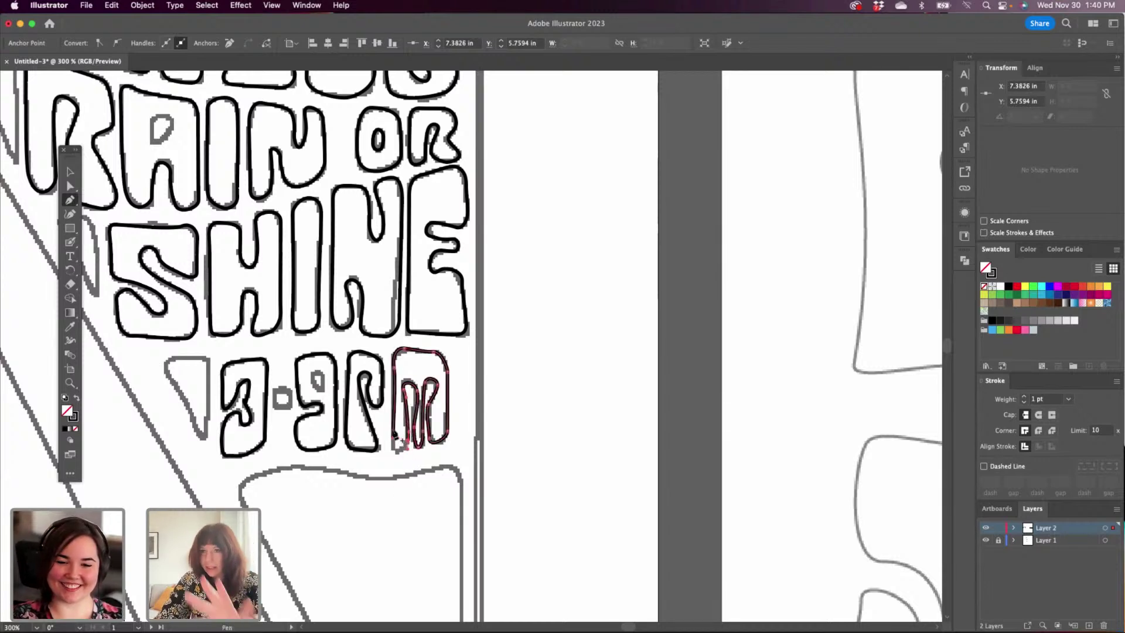
pyautogui.click(395, 452)
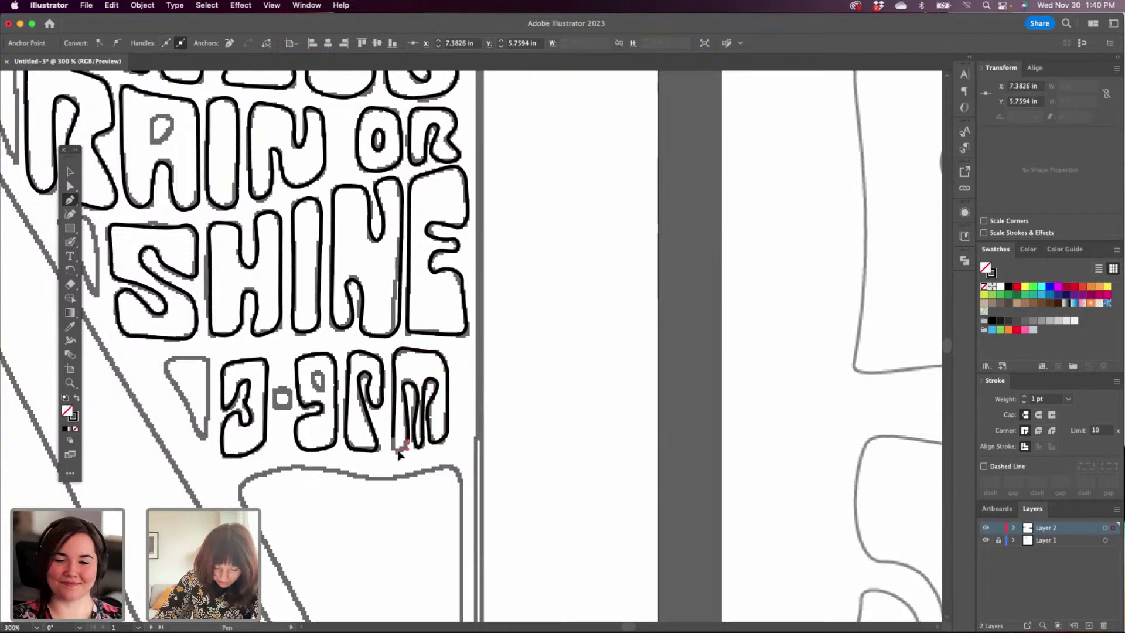
pyautogui.moveTo(393, 437); pyautogui.dragTo(392, 423)
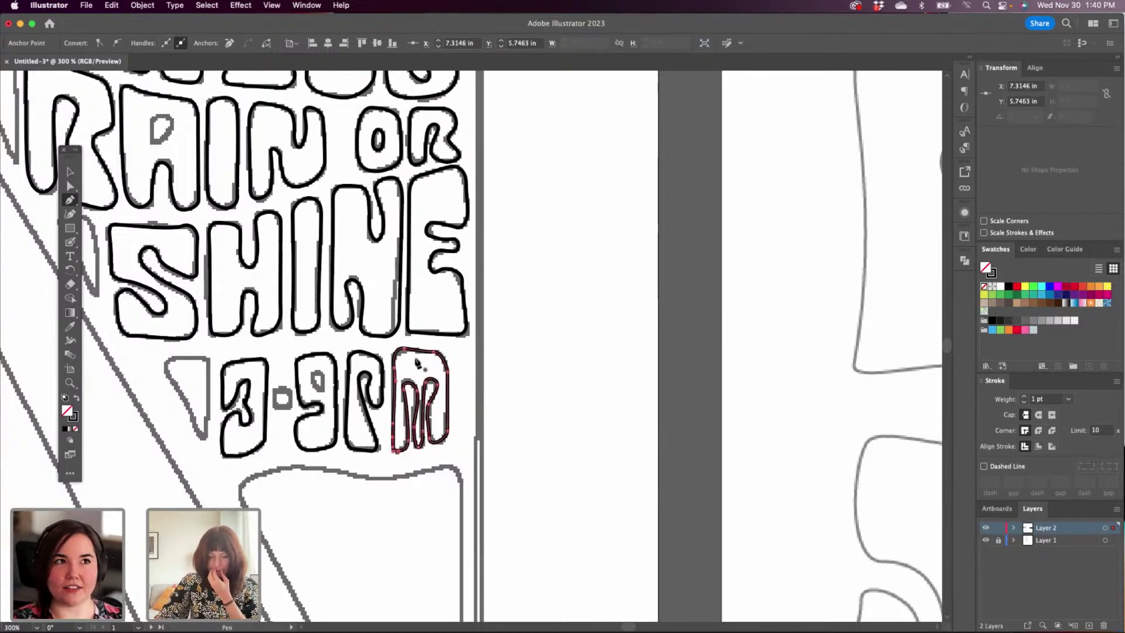
# Trace the small teardrop counter inside the 9 as a closed path about 0.045 by 0.079 in.
pyautogui.keyDown('super'); pyautogui.click(318, 381); pyautogui.keyUp('super')
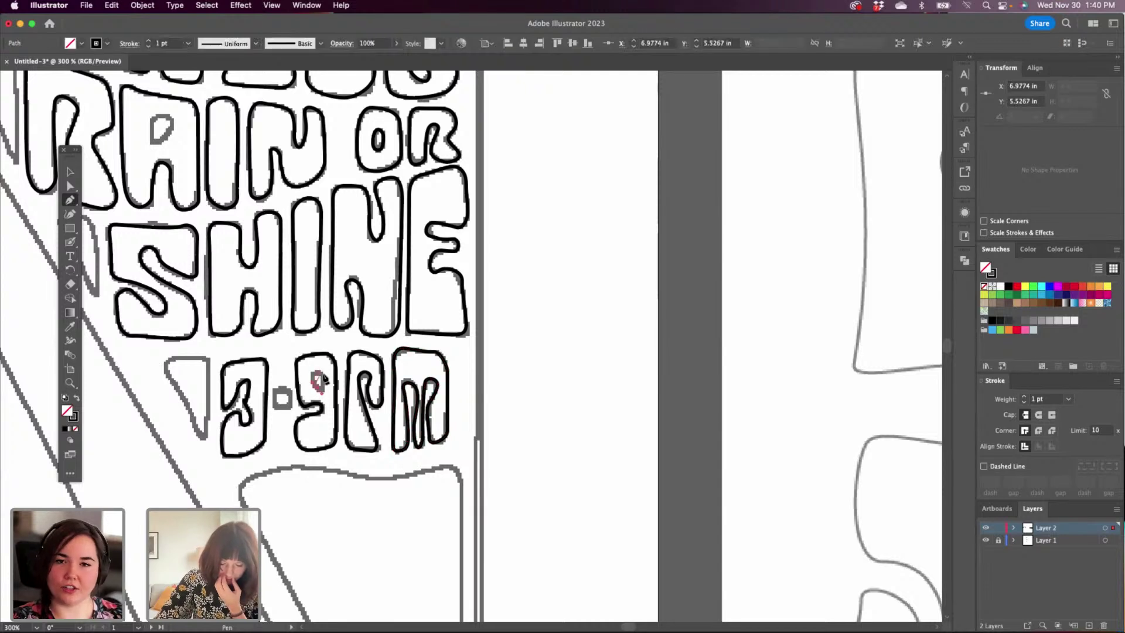
pyautogui.moveTo(326, 376); pyautogui.dragTo(329, 379)
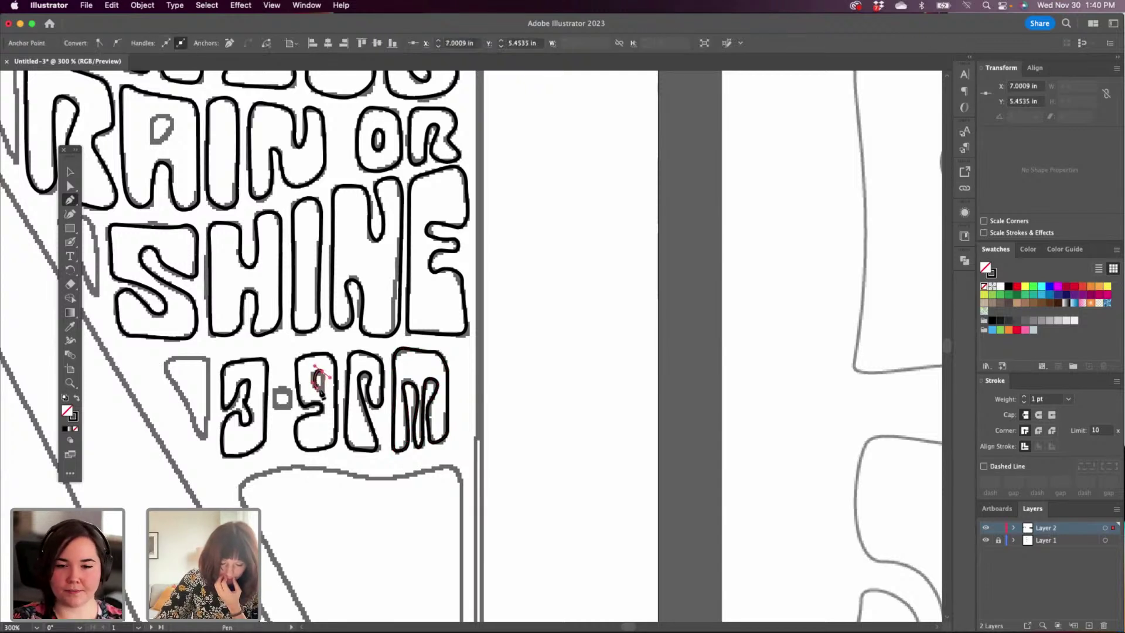
pyautogui.click(317, 388)
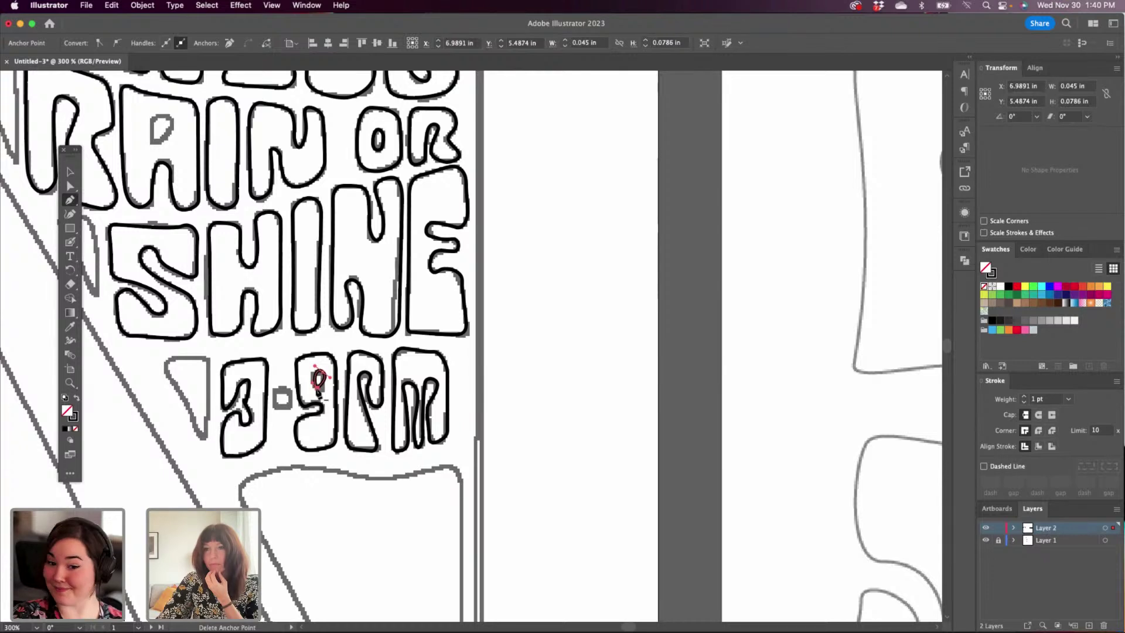
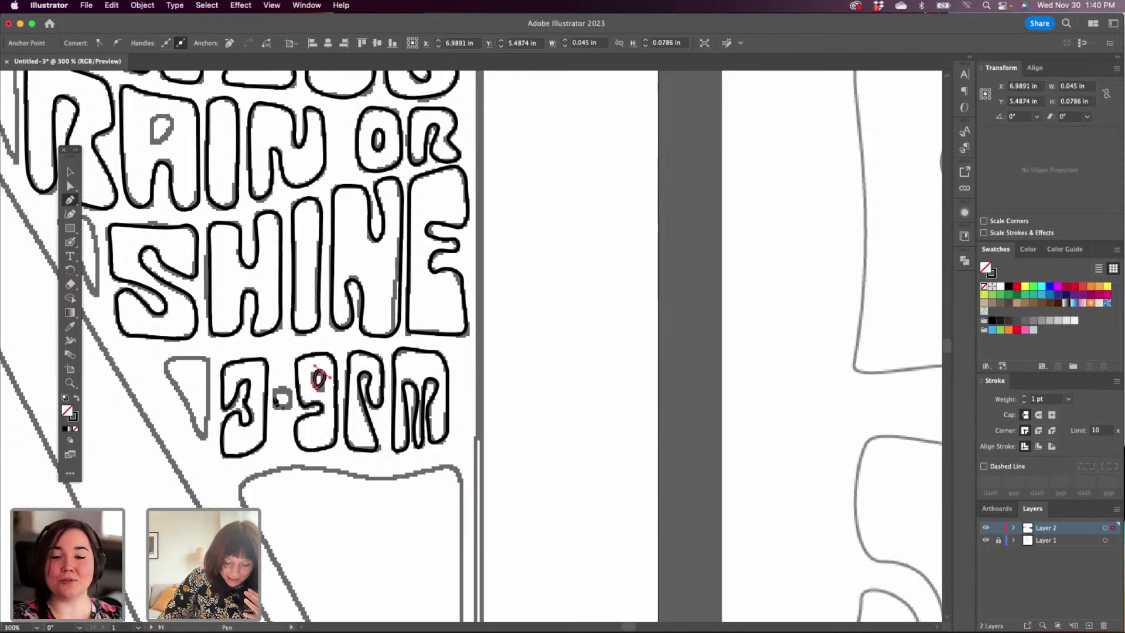
# Trace the small dot between the 3 and the 9 in 3-9PM with a closed Pen path.
pyautogui.click(277, 391)
pyautogui.click(282, 394)
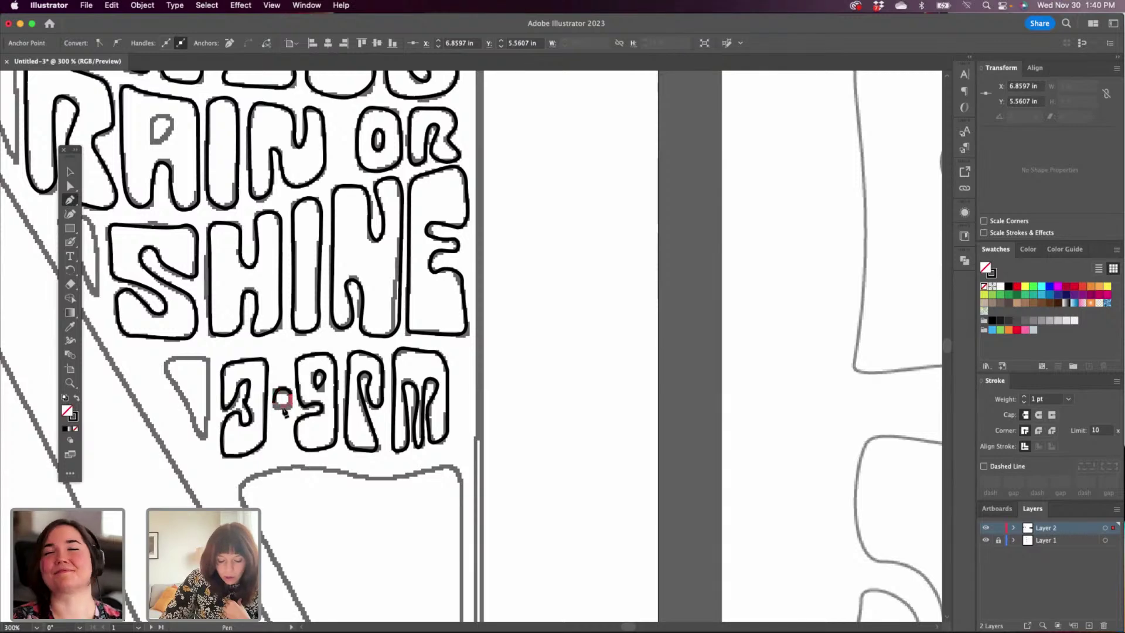
pyautogui.moveTo(281, 409); pyautogui.dragTo(274, 411)
pyautogui.click(275, 402)
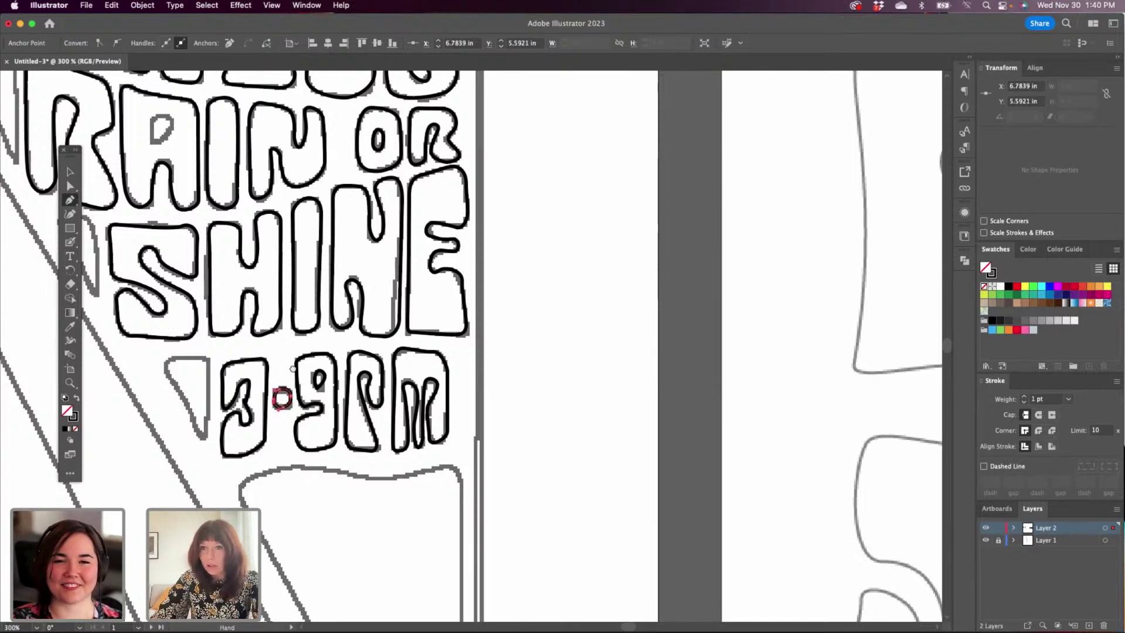
# Trace the triangular wedge shape beside the 3 of 3-9PM as a closed Pen path.
pyautogui.moveTo(283, 362); pyautogui.dragTo(413, 323)
pyautogui.click(339, 322)
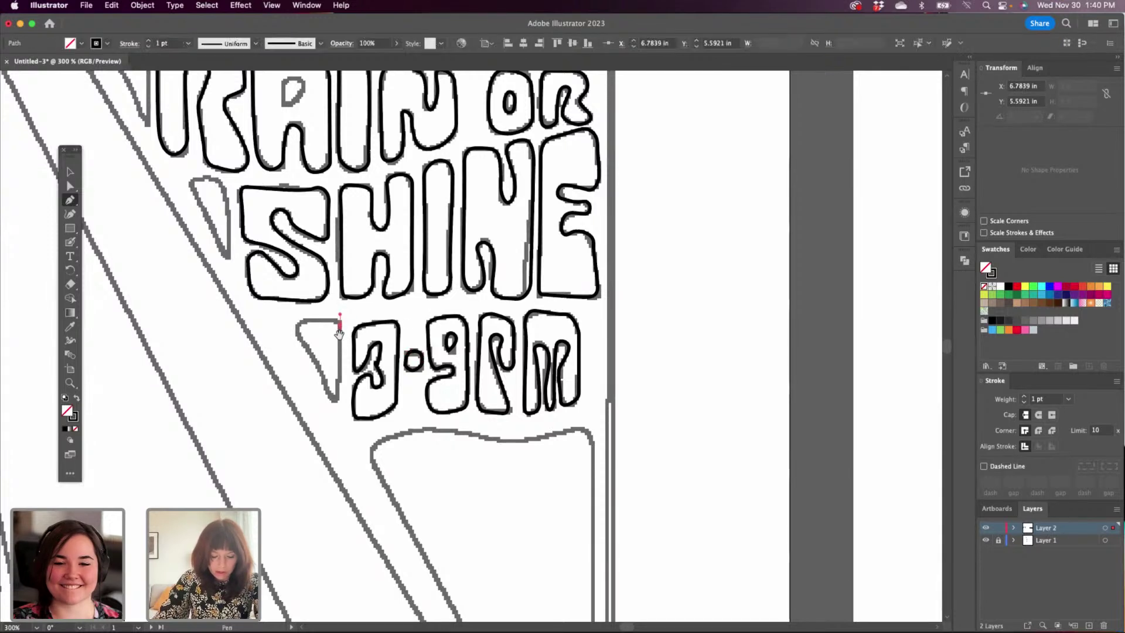
pyautogui.click(339, 402)
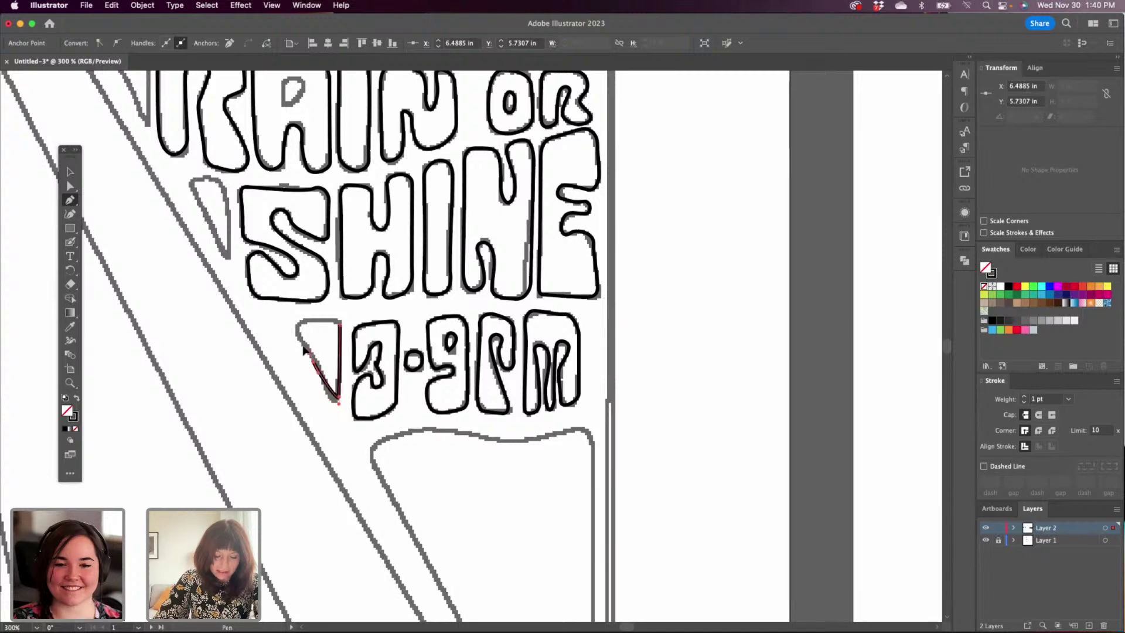
pyautogui.click(297, 324)
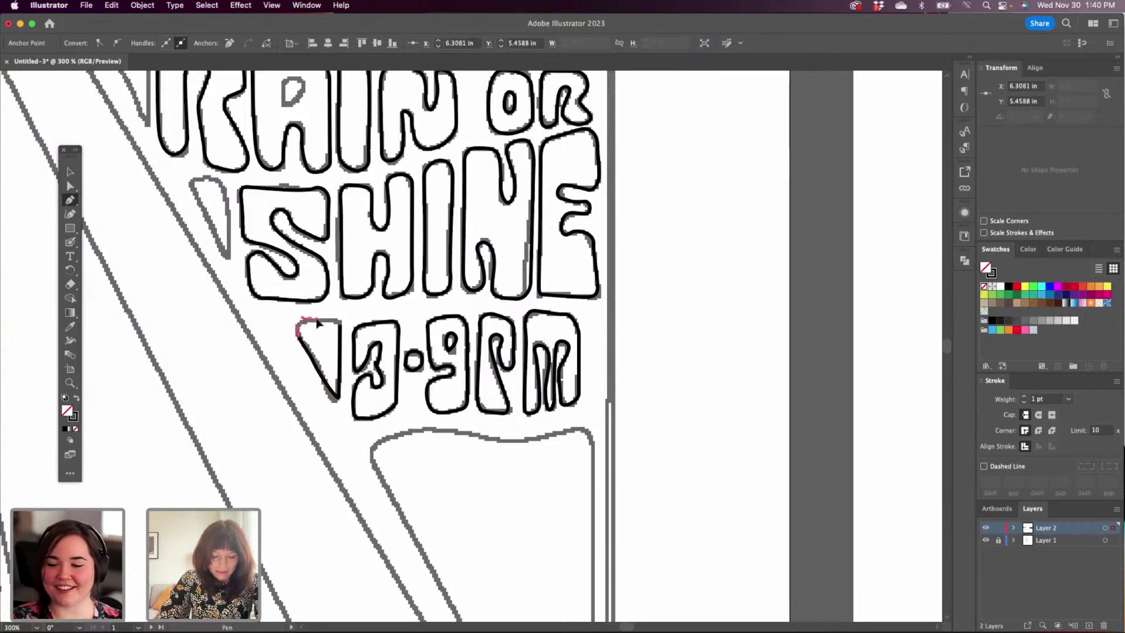
pyautogui.click(340, 322)
pyautogui.moveTo(281, 275); pyautogui.dragTo(367, 360)
pyautogui.moveTo(427, 406); pyautogui.dragTo(425, 409)
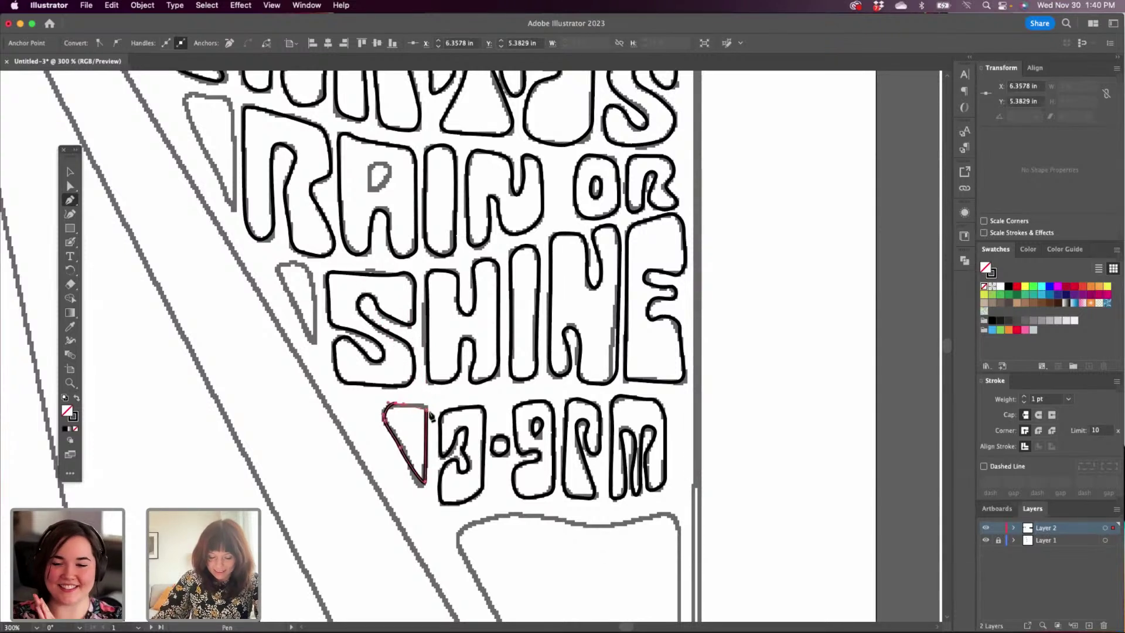
pyautogui.click(426, 408)
# Trace the narrow, rounded wedge in front of SHINE with a Pen path, redoing its lower tip to close it.
pyautogui.click(311, 340)
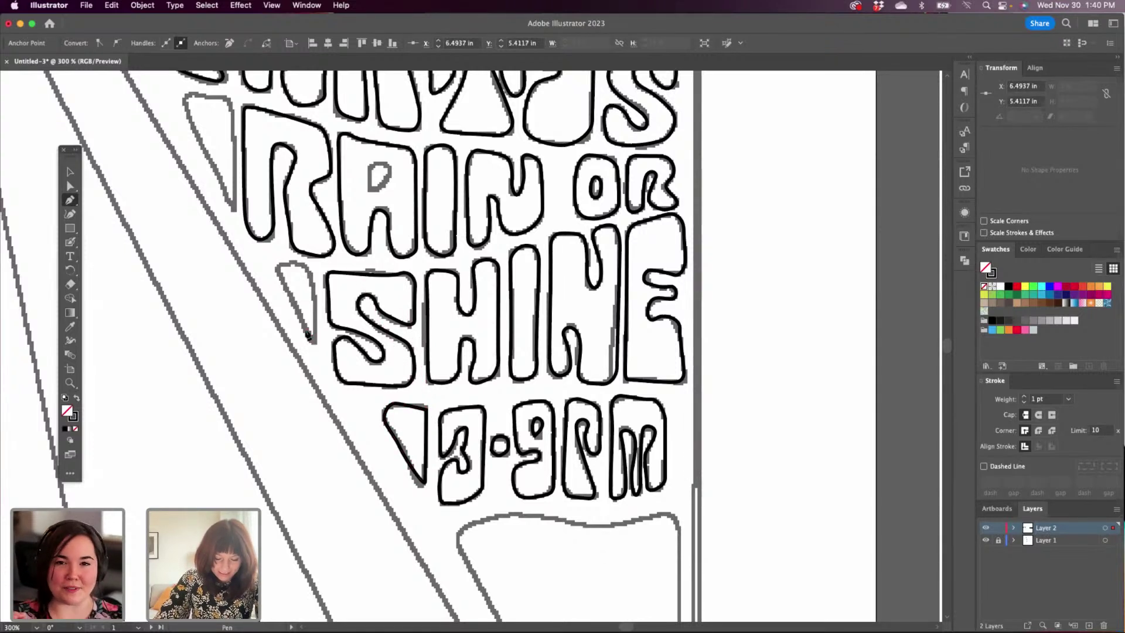
pyautogui.click(279, 268)
pyautogui.moveTo(301, 263); pyautogui.dragTo(313, 268)
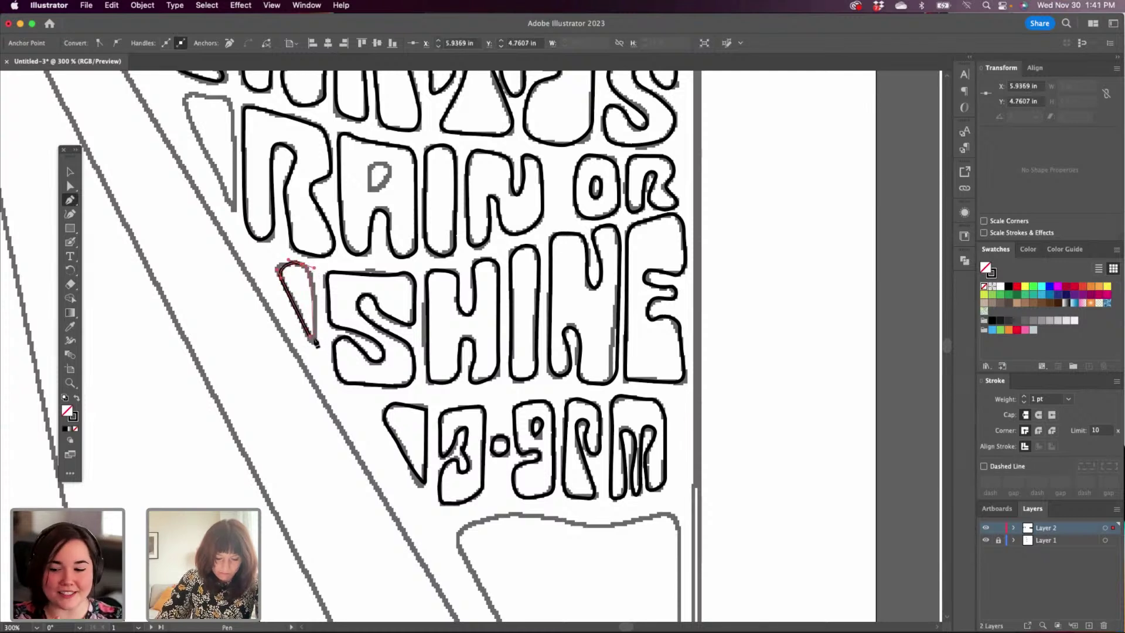
pyautogui.moveTo(309, 335)
pyautogui.mouseDown()
pyautogui.moveTo(313, 349)
pyautogui.moveTo(315, 337)
pyautogui.mouseUp()
pyautogui.press('super+z')
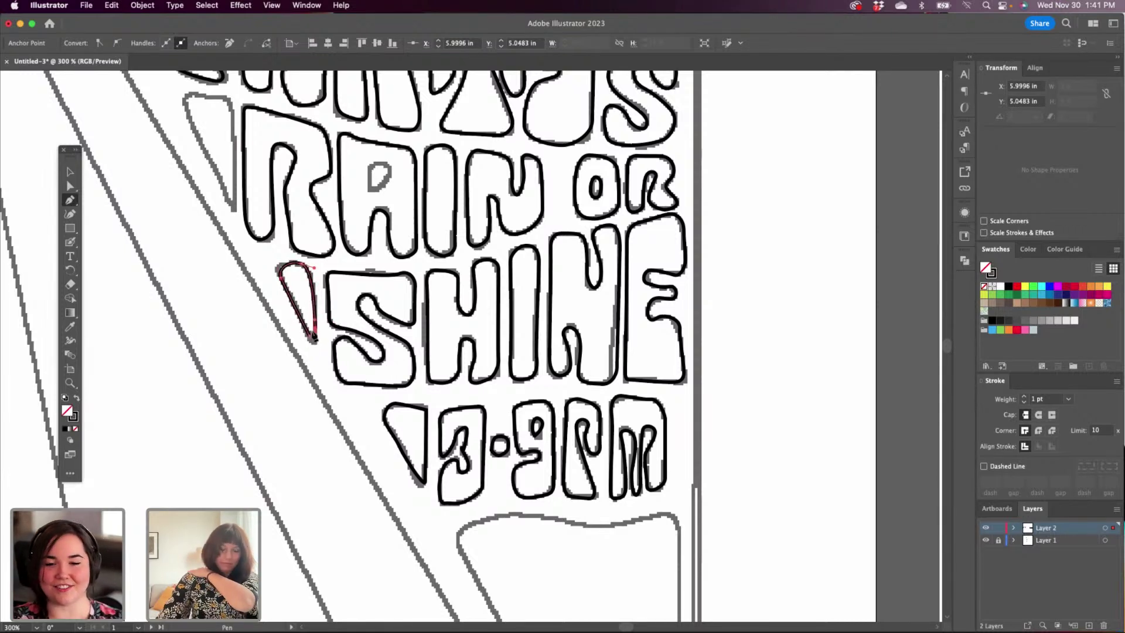
pyautogui.moveTo(311, 337); pyautogui.dragTo(308, 332)
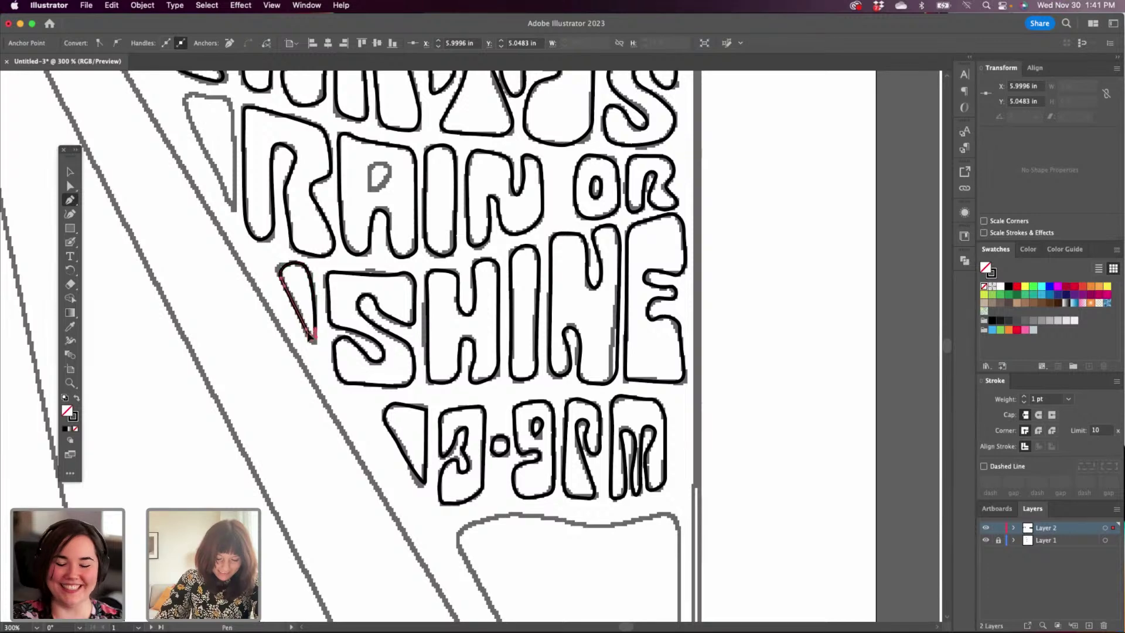
# Trace the tall wedge in front of RAIN with the Pen tool, curving its two upper corners.
pyautogui.scroll(5, 346, 328)
pyautogui.hscroll(-5, 345, 328)
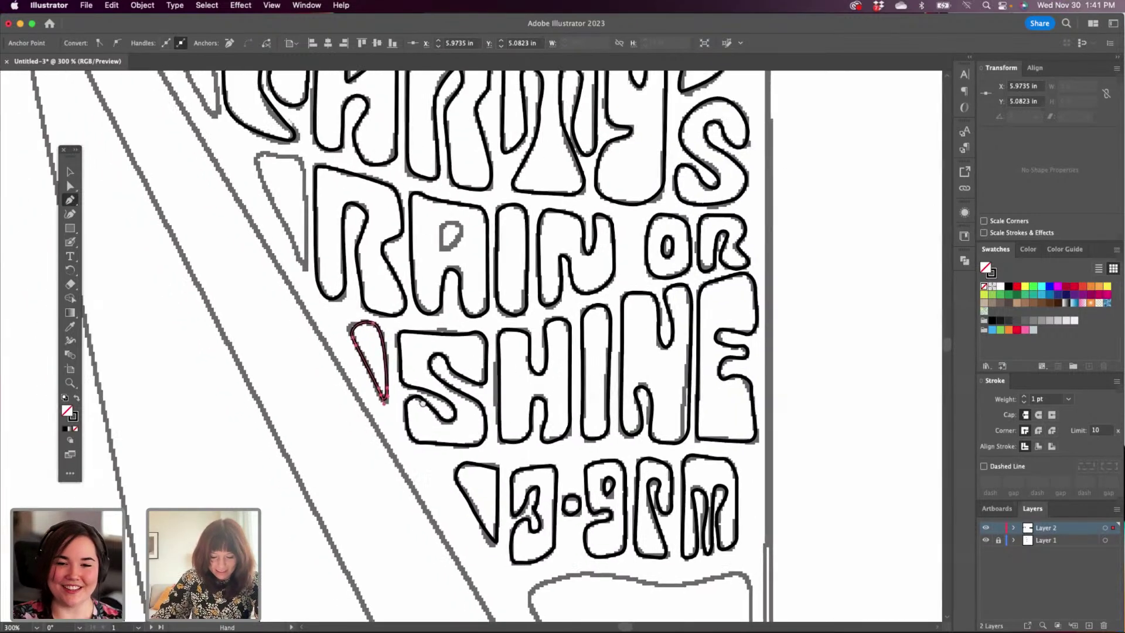
pyautogui.click(362, 313)
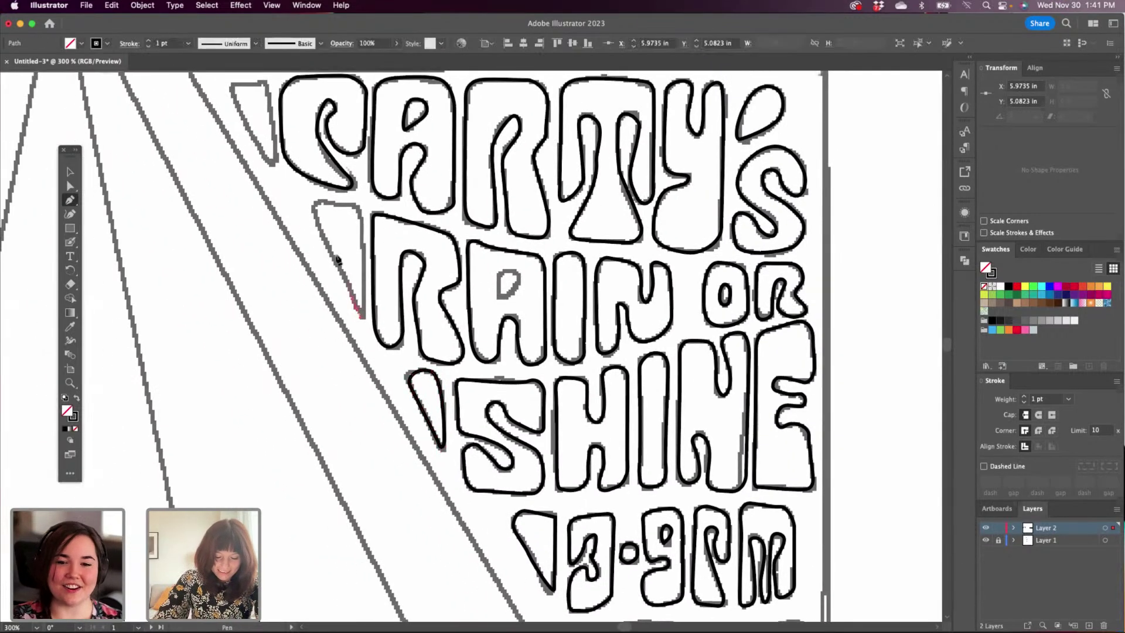
pyautogui.click(314, 202)
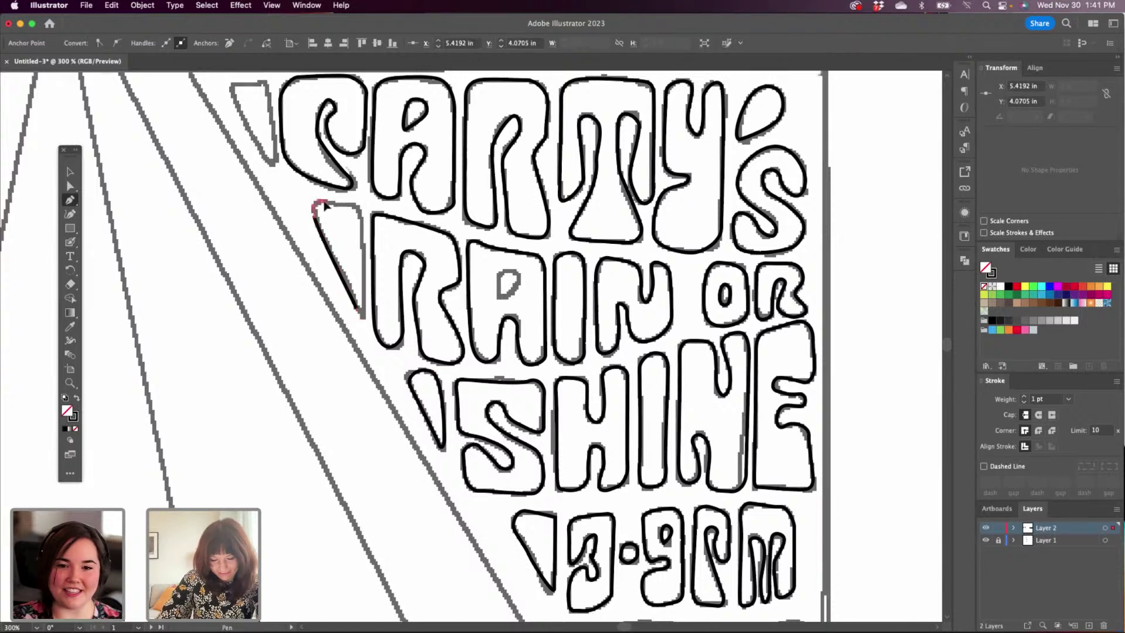
pyautogui.moveTo(356, 205); pyautogui.dragTo(362, 229)
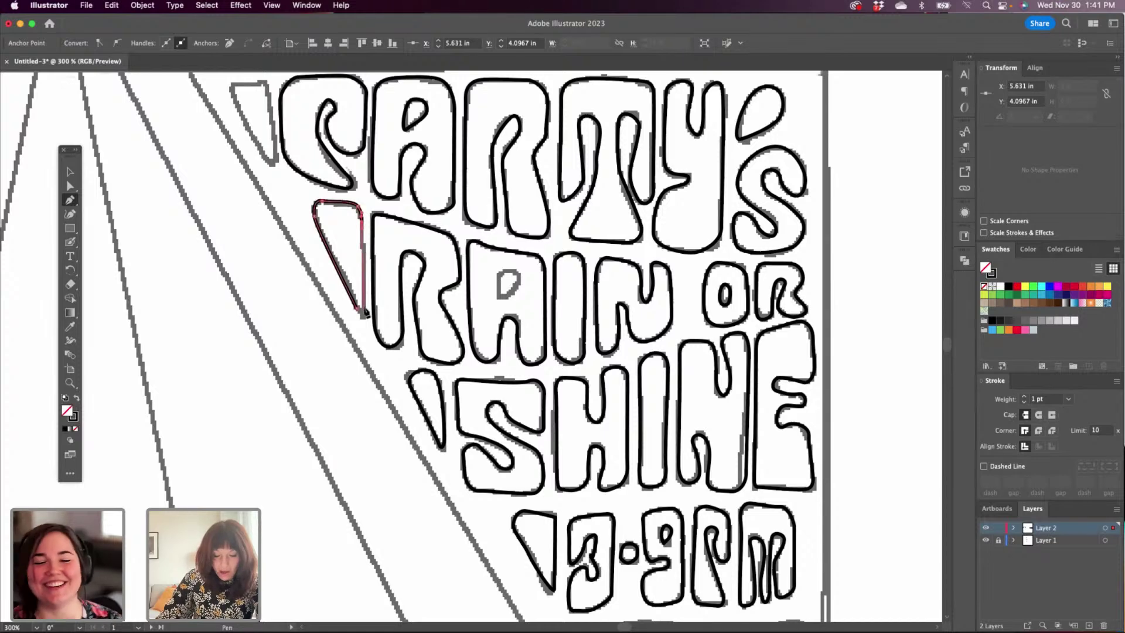
pyautogui.click(364, 316)
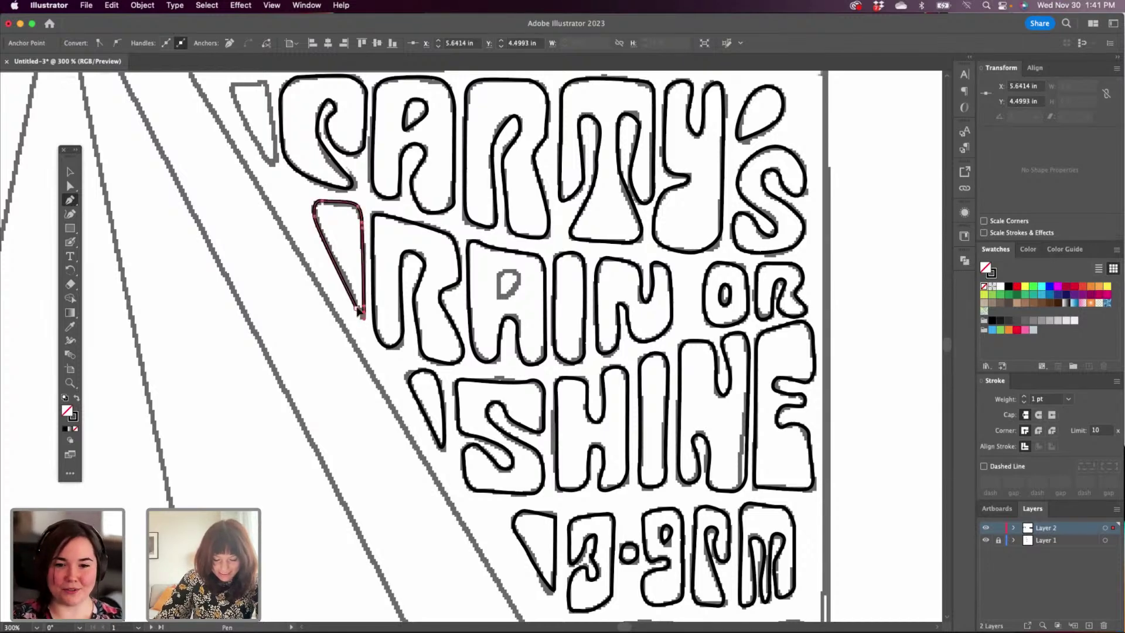
# Trace the small wedge in front of PARTY'S with the Pen tool and close the path at its starting point.
pyautogui.scroll(5, 390, 276)
pyautogui.hscroll(-4, 390, 275)
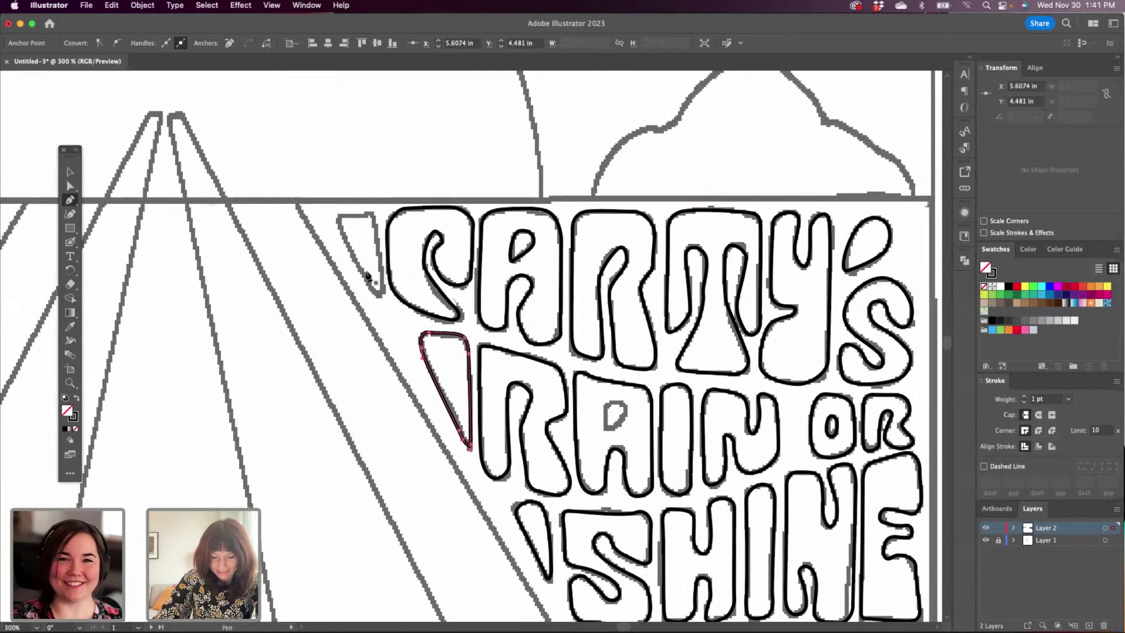
pyautogui.click(341, 231)
pyautogui.moveTo(343, 214); pyautogui.dragTo(351, 215)
pyautogui.click(374, 213)
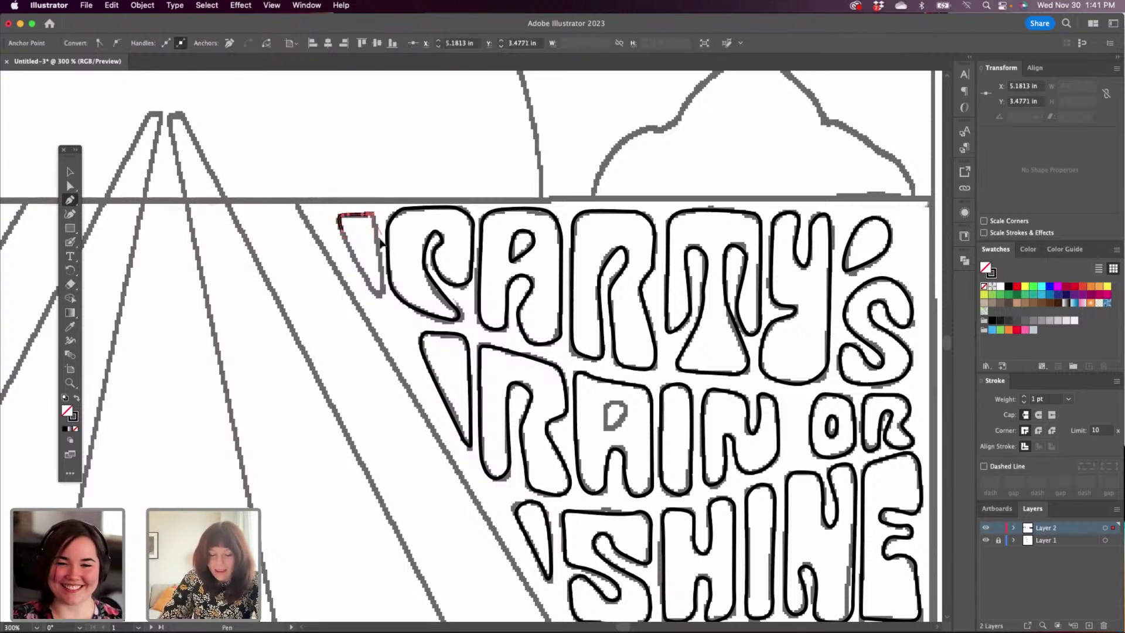
pyautogui.click(382, 293)
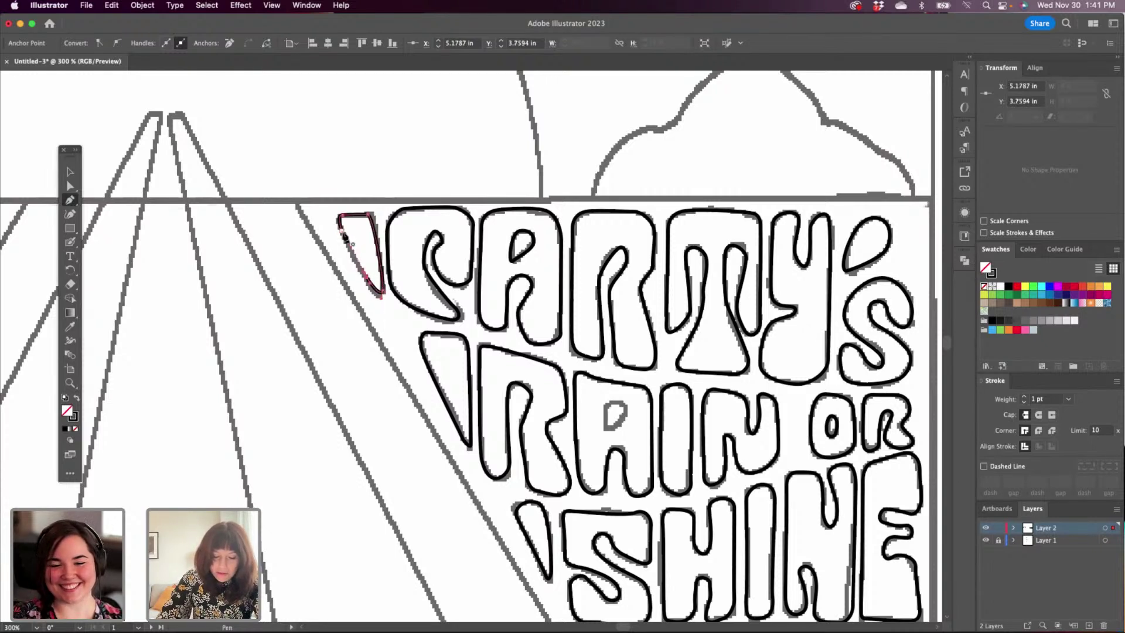
pyautogui.click(339, 232)
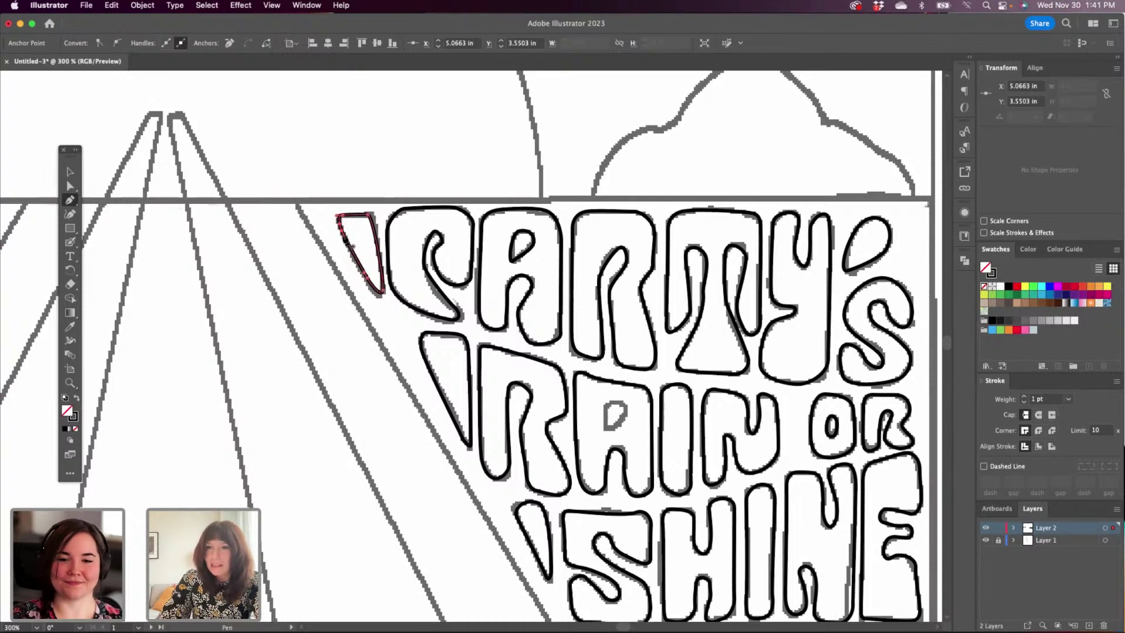
# Examine the rest of the poster sketch for lettering shapes that are still untraced.
pyautogui.press('space')
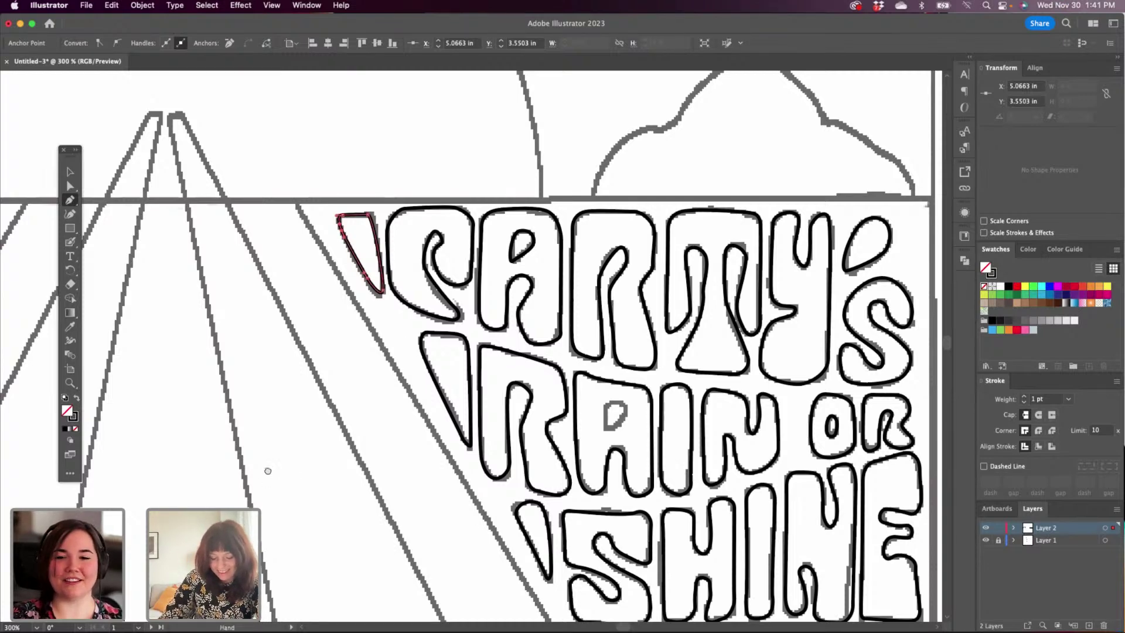
pyautogui.moveTo(268, 471); pyautogui.dragTo(657, 430)
pyautogui.moveTo(436, 472); pyautogui.dragTo(529, 474)
pyautogui.moveTo(392, 406); pyautogui.dragTo(459, 264)
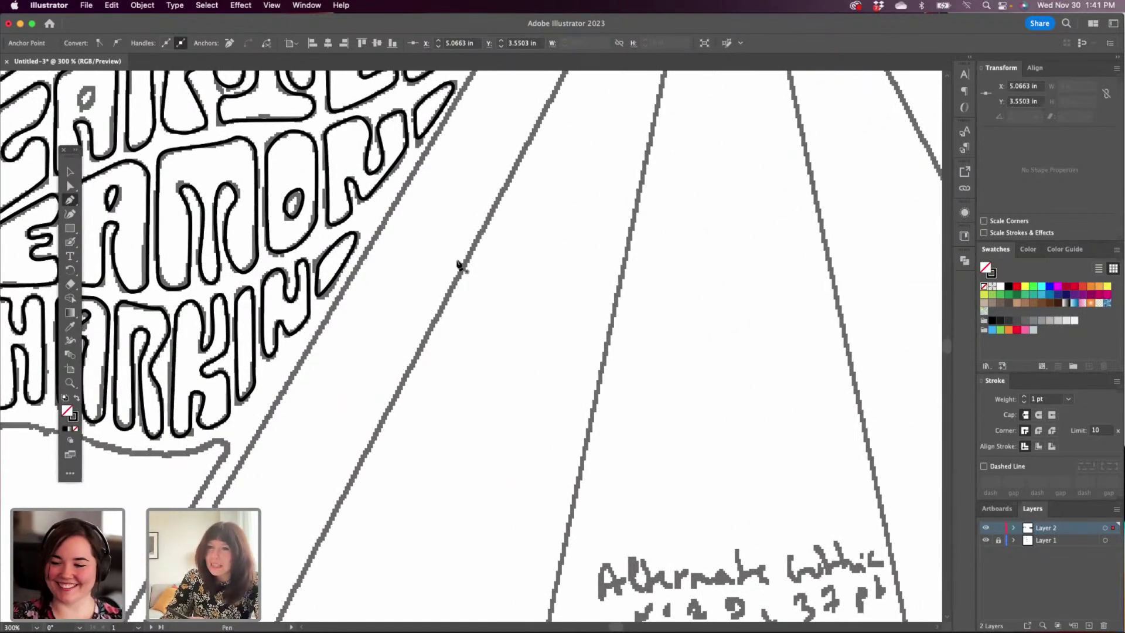
pyautogui.scroll(-5, 339, 551)
pyautogui.hscroll(2, 339, 550)
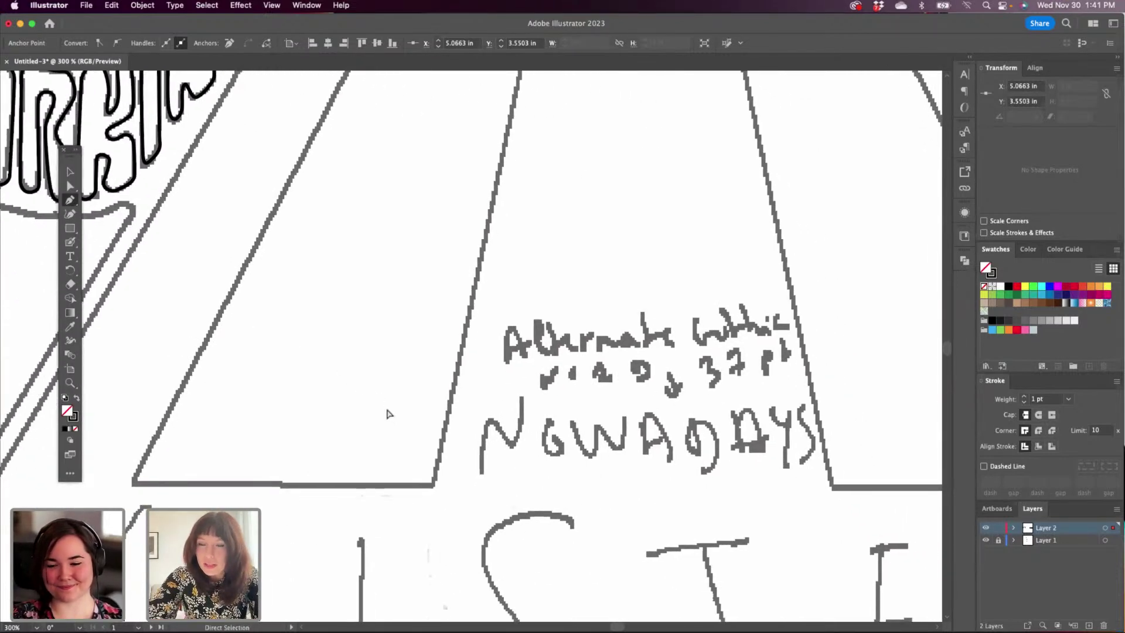
pyautogui.press('super+minus')
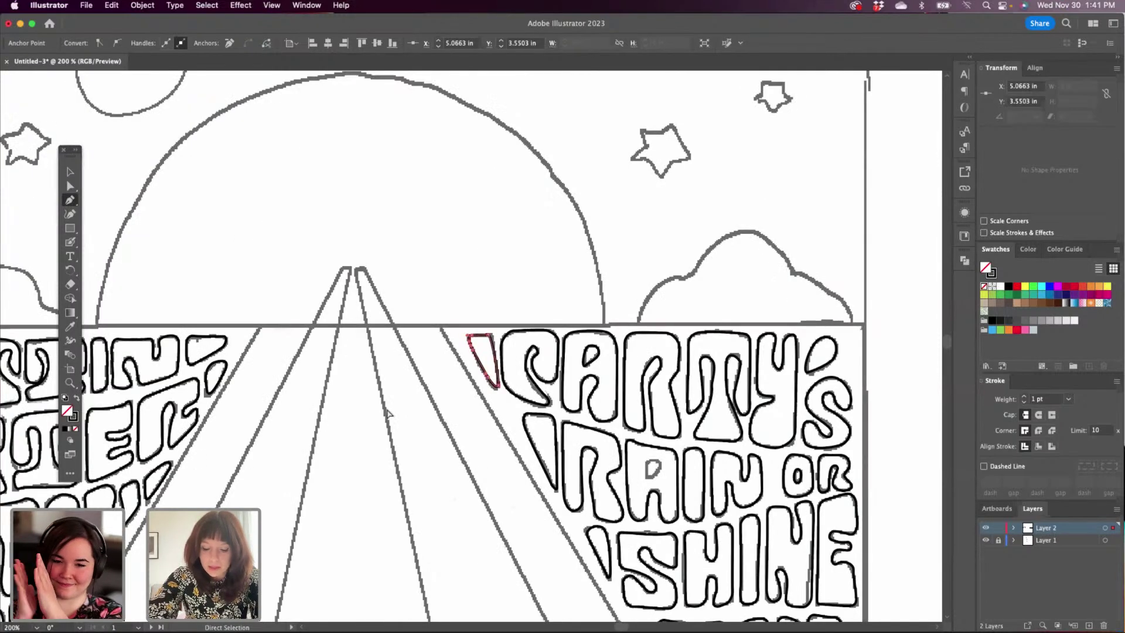
pyautogui.press('super+minus')
pyautogui.press('space')
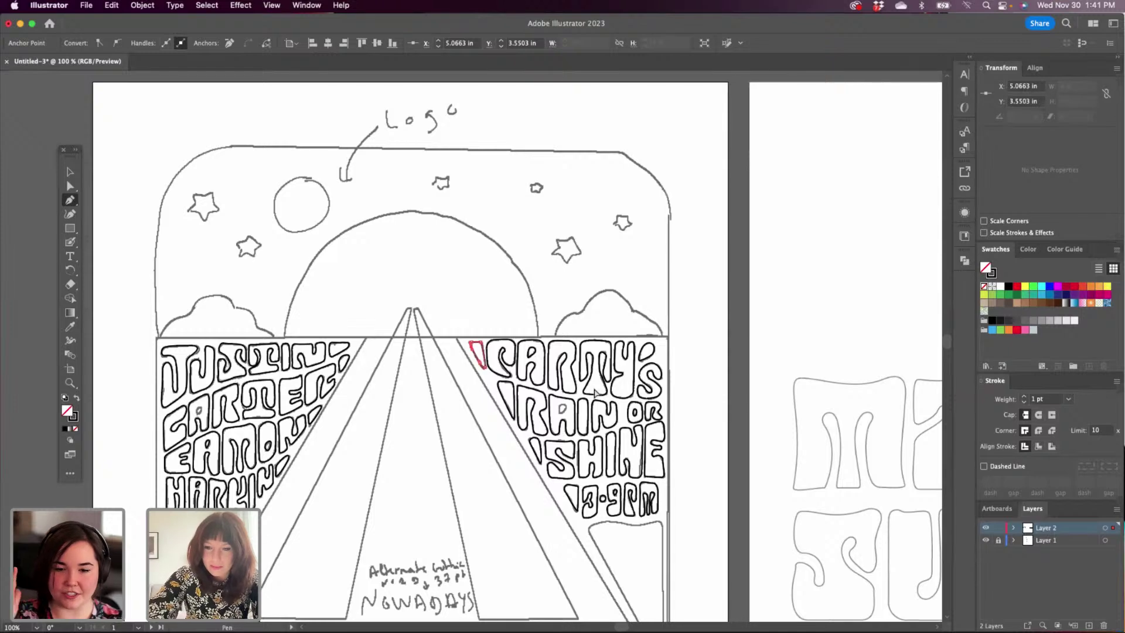
# Trace the inner counter of the A in RAIN as a small closed Pen path.
pyautogui.press('super+plus')
pyautogui.press('super+plus')
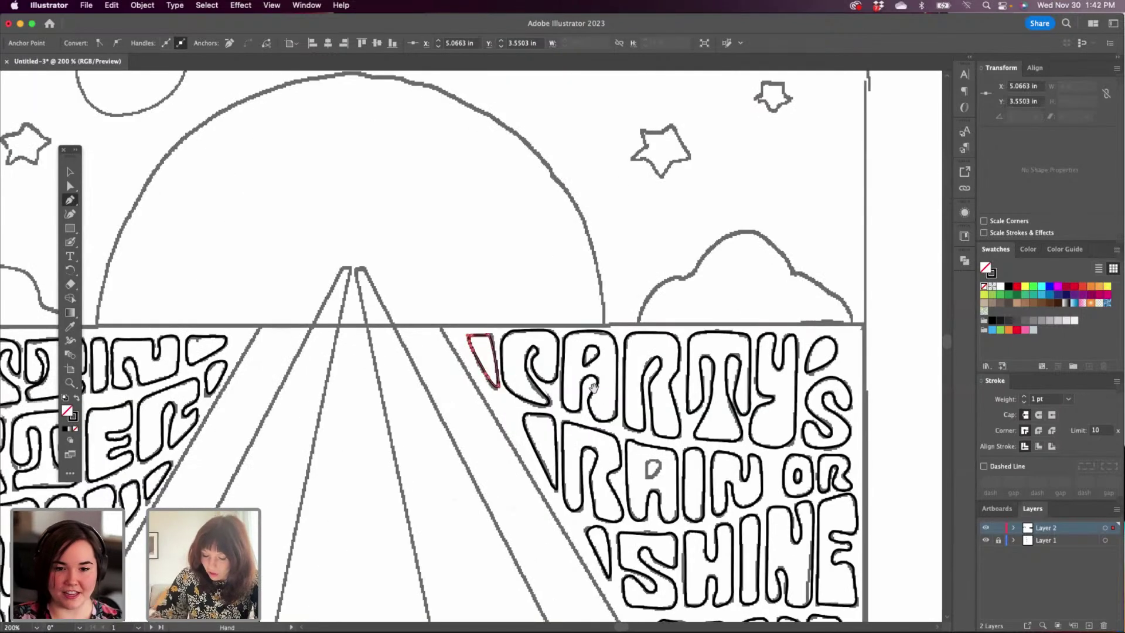
pyautogui.moveTo(677, 495); pyautogui.dragTo(532, 430)
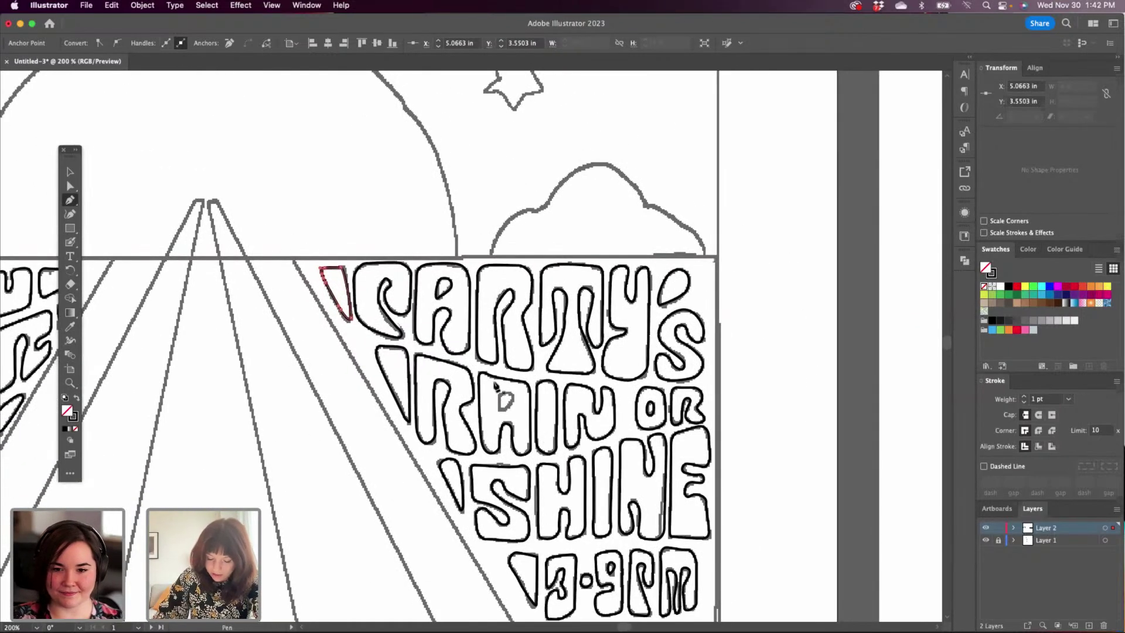
pyautogui.click(499, 409)
pyautogui.moveTo(502, 392)
pyautogui.mouseDown()
pyautogui.moveTo(511, 405)
pyautogui.moveTo(499, 408)
pyautogui.mouseUp()
pyautogui.click(499, 408)
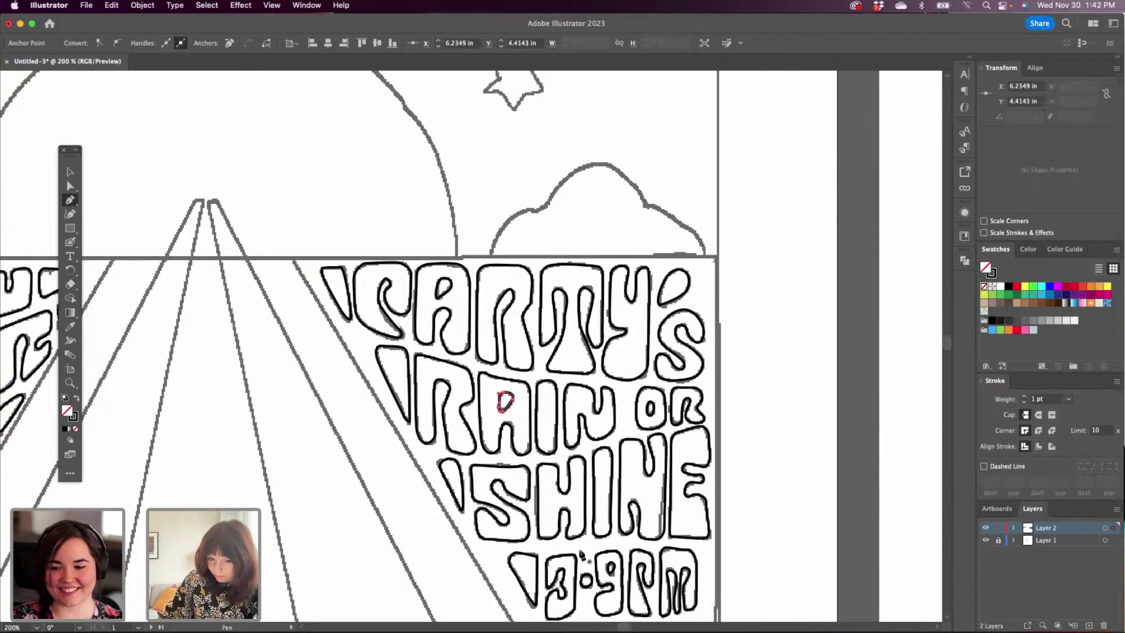
# Move both traced lettering blocks, the artist names and PARTY'S RAIN OR SHINE 3-9PM, onto the empty canvas left of the first artboard.
pyautogui.moveTo(366, 546); pyautogui.dragTo(533, 345)
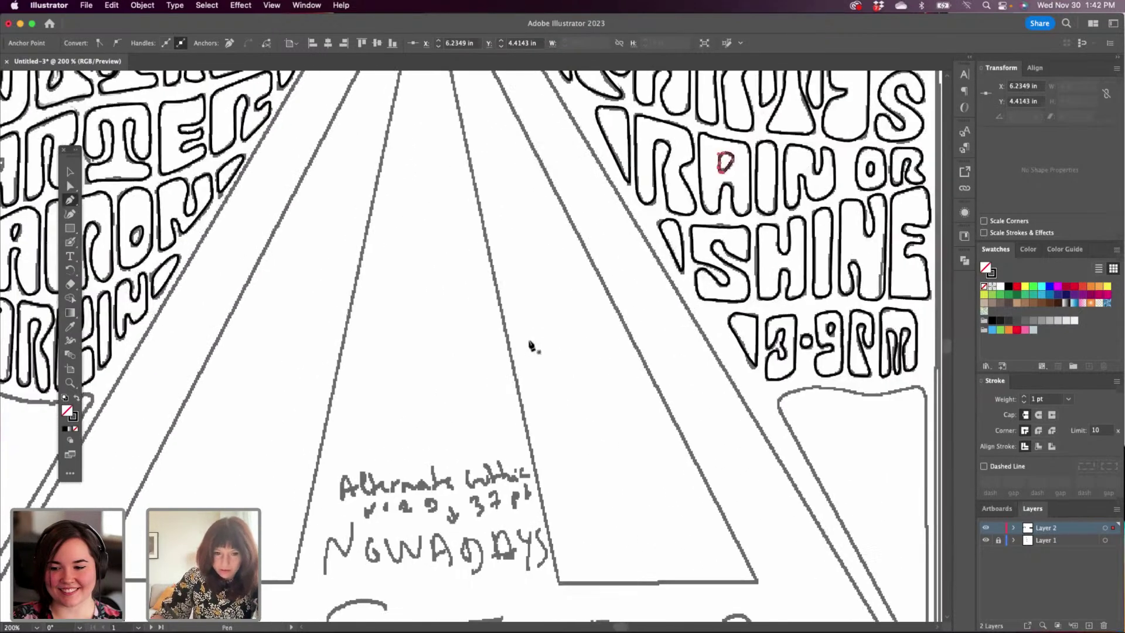
pyautogui.press('super+minus')
pyautogui.press('super+minus')
pyautogui.press('super+minus')
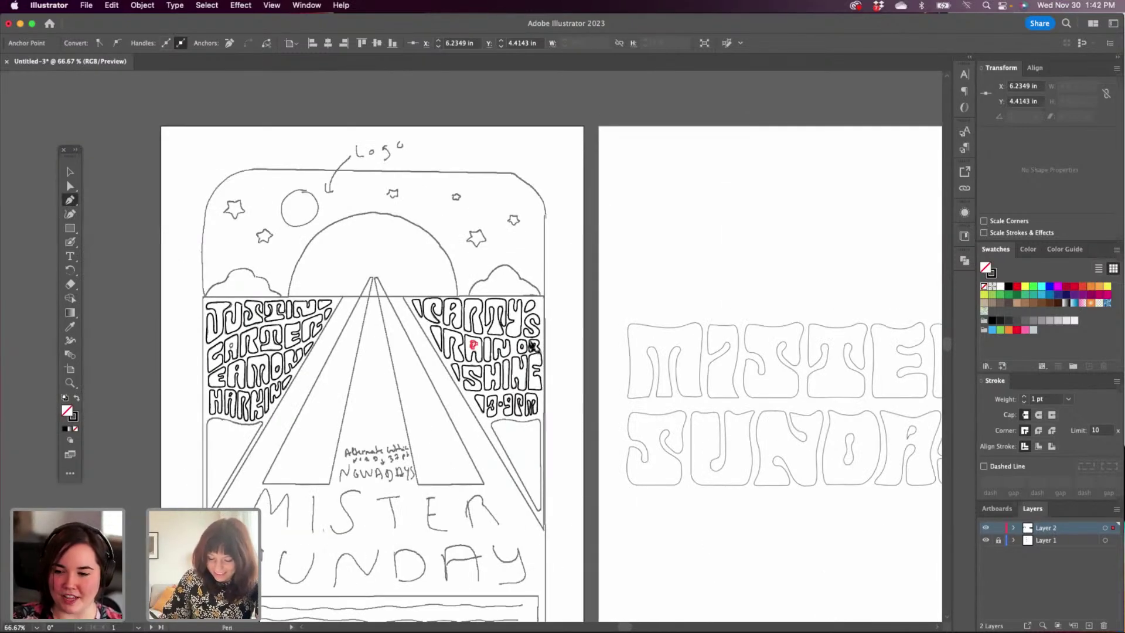
pyautogui.moveTo(414, 432); pyautogui.dragTo(519, 433)
pyautogui.click(71, 175)
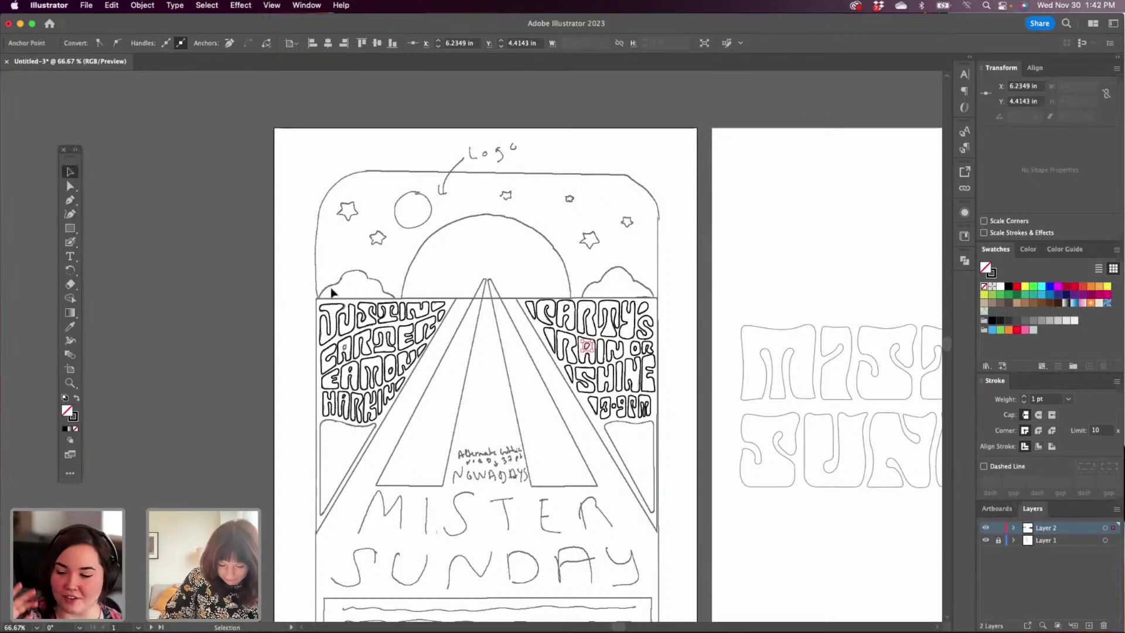
pyautogui.moveTo(297, 301); pyautogui.dragTo(447, 423)
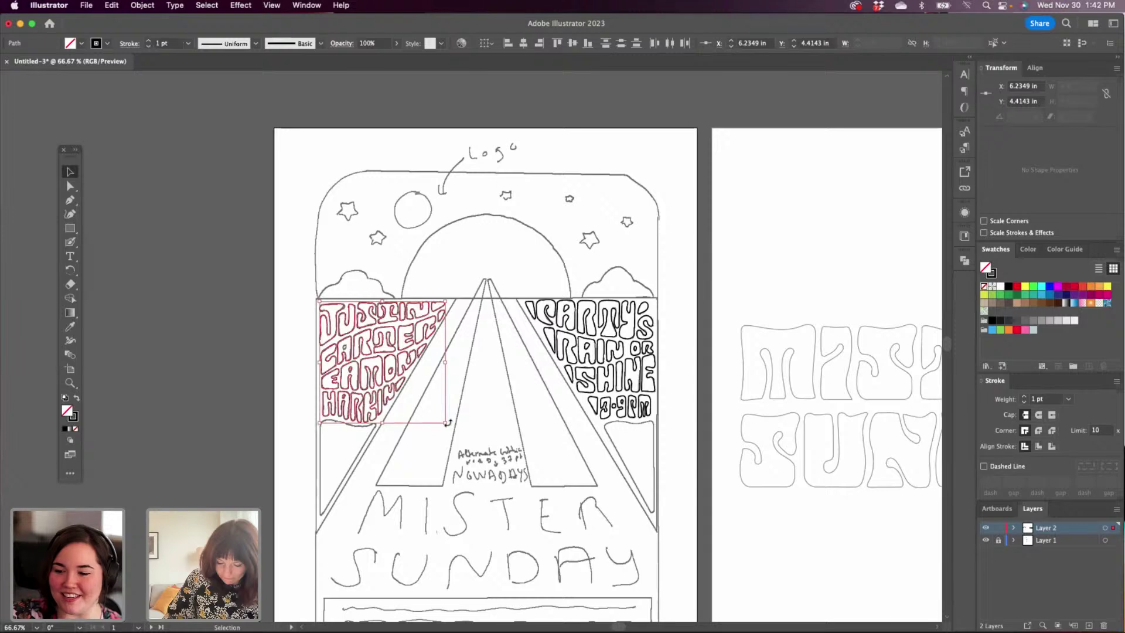
pyautogui.moveTo(428, 331); pyautogui.dragTo(208, 301)
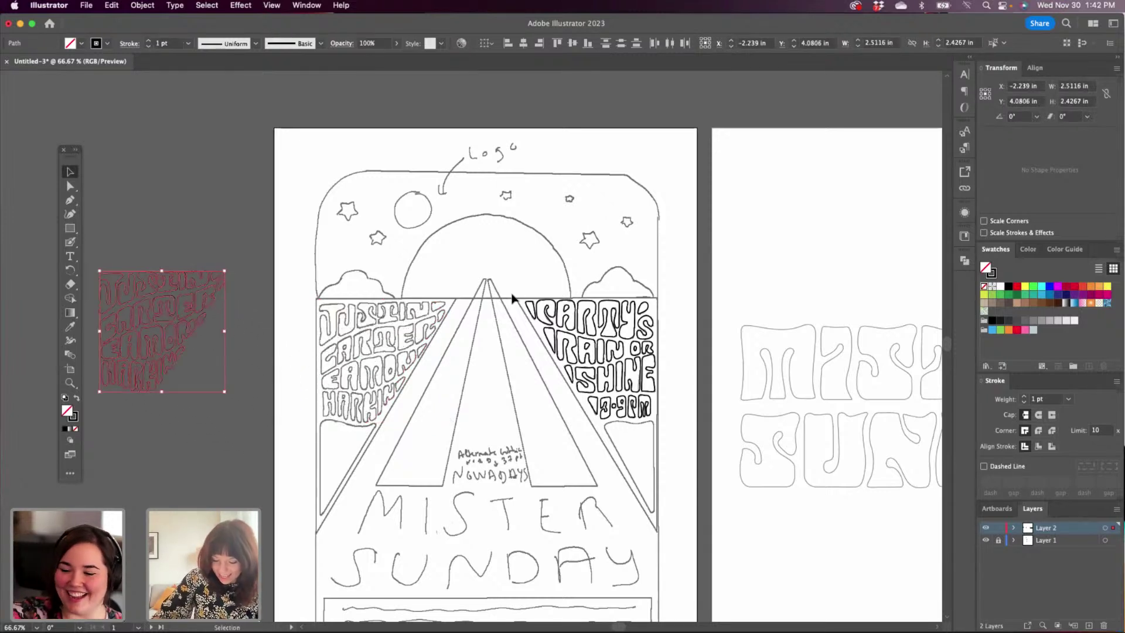
pyautogui.moveTo(509, 298); pyautogui.dragTo(664, 434)
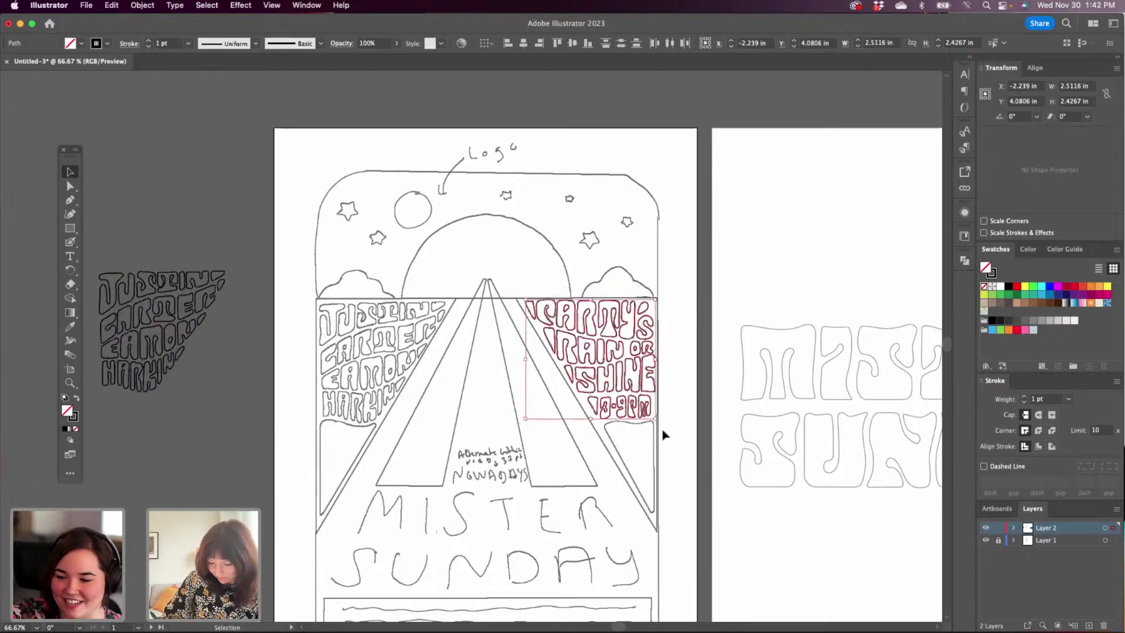
pyautogui.moveTo(653, 334); pyautogui.dragTo(233, 475)
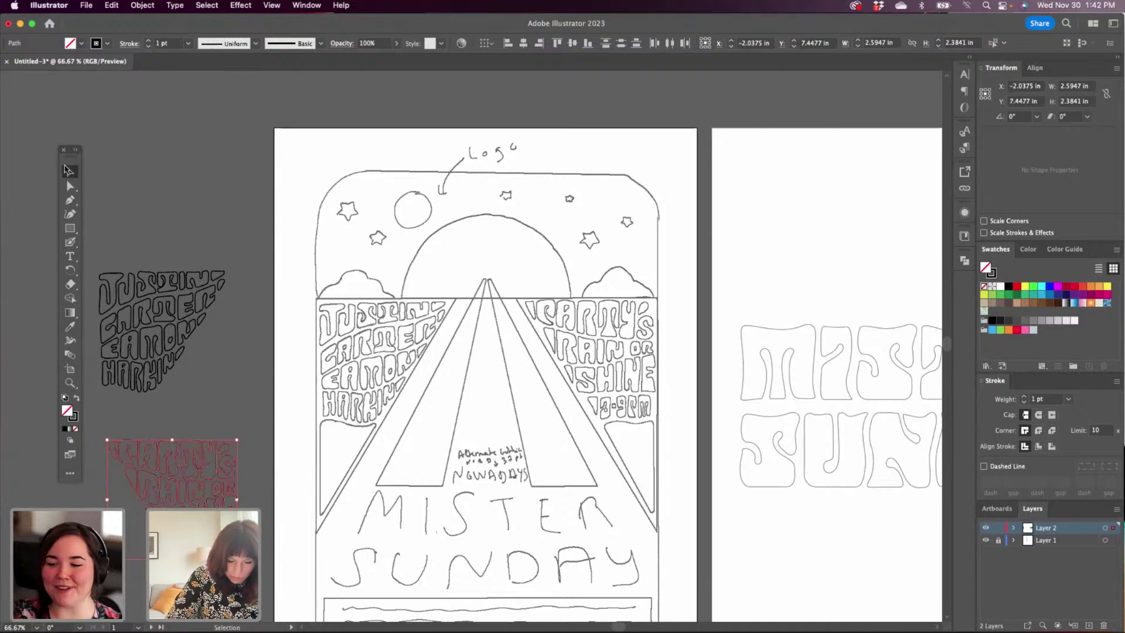
# Draw a small closed Pen shape, about 0.09 × 0.10 in, inside the lower bowl of the Y in PARTY'S.
pyautogui.press('a')
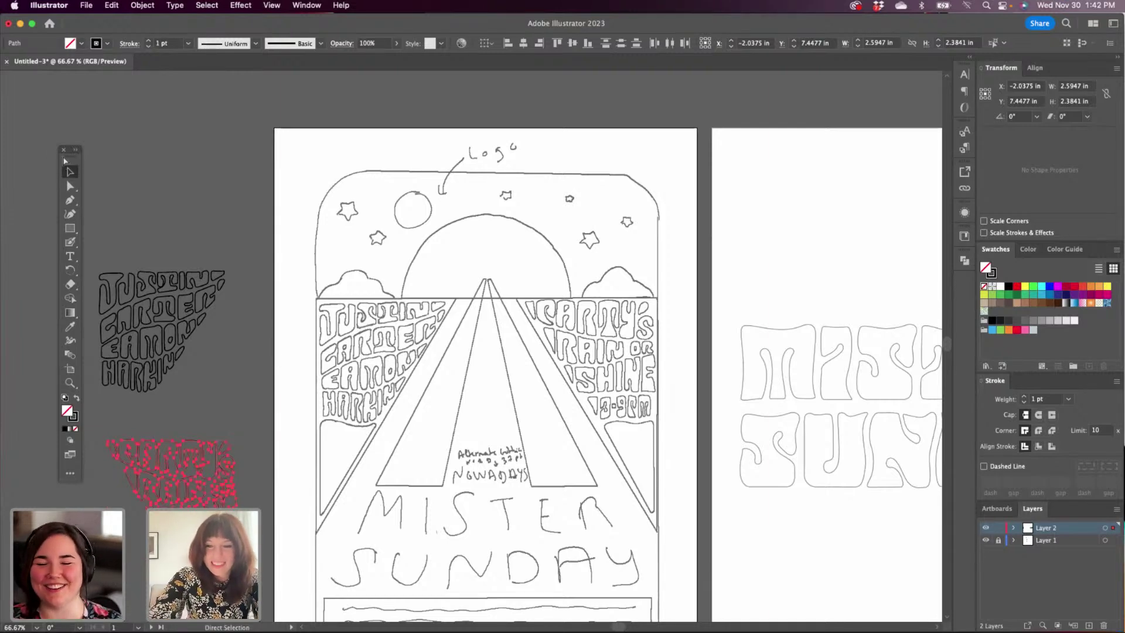
pyautogui.press('v')
pyautogui.press('super+equal')
pyautogui.press('super+equal')
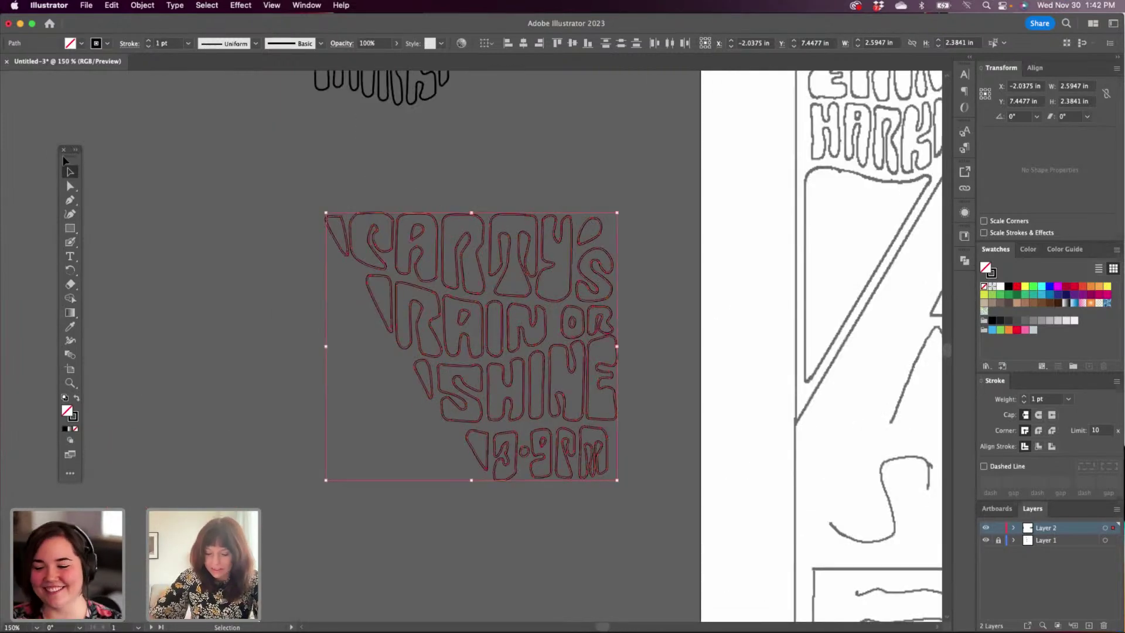
pyautogui.click(206, 206)
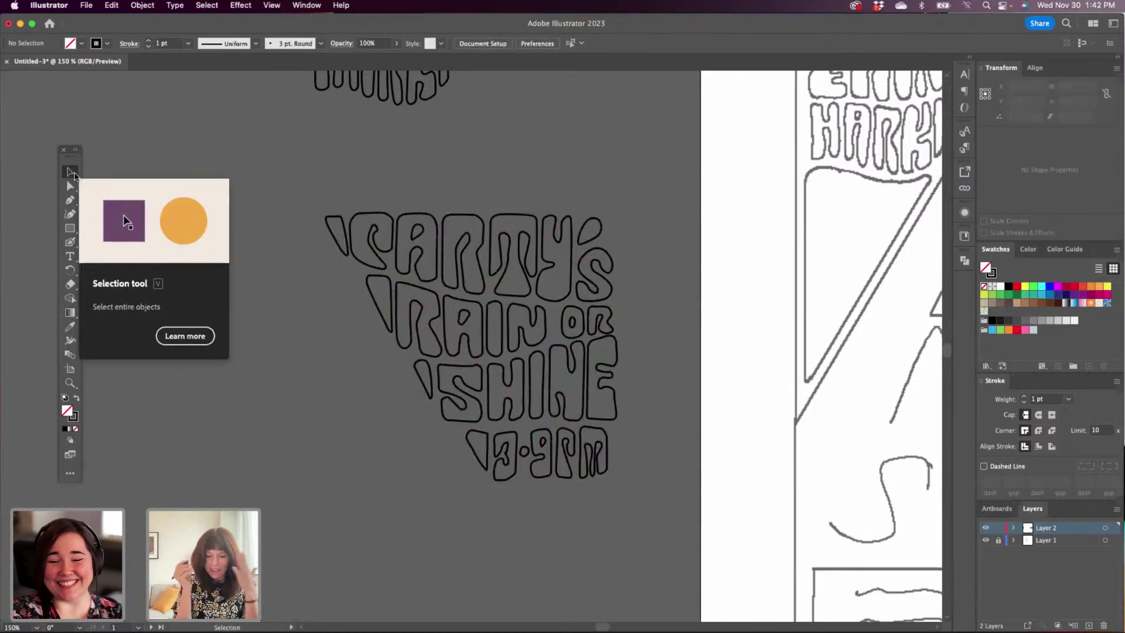
pyautogui.click(70, 185)
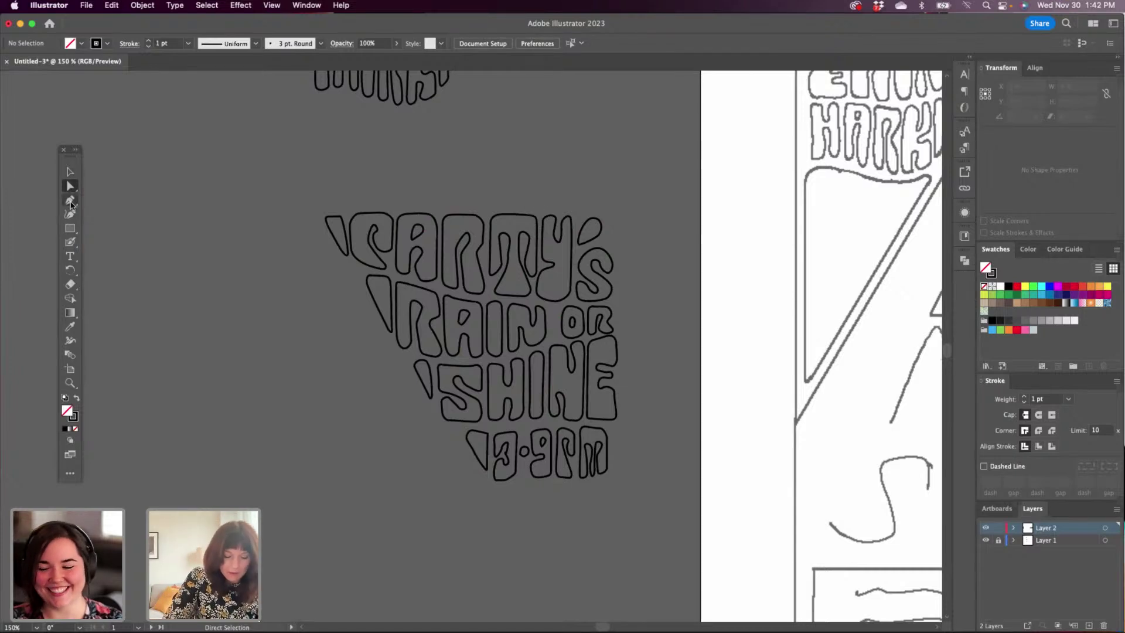
pyautogui.click(71, 201)
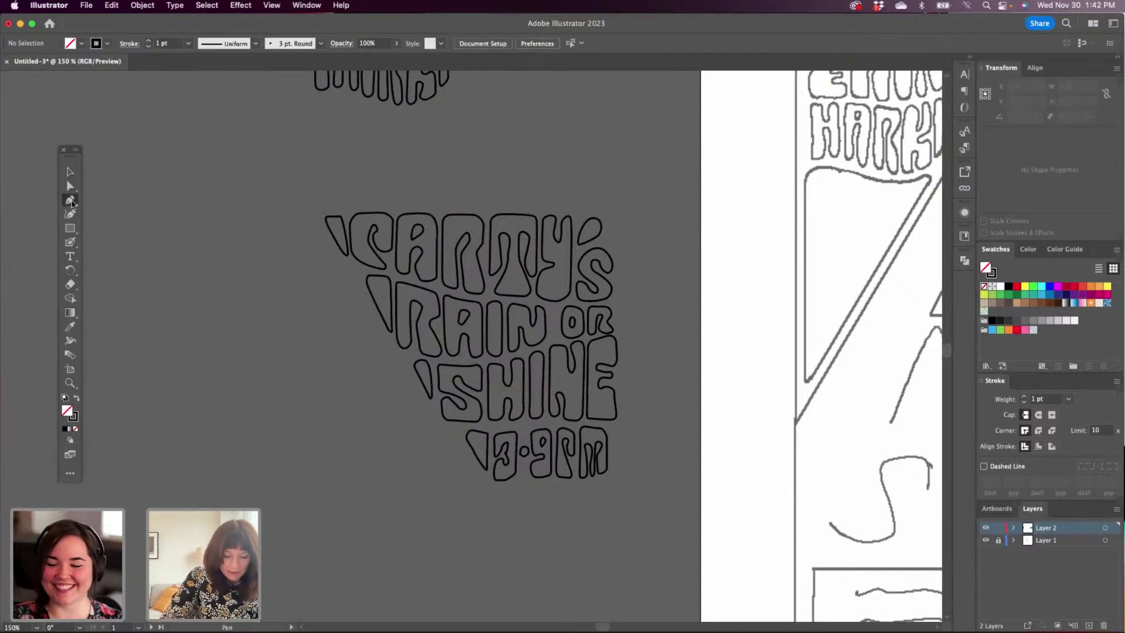
pyautogui.click(548, 288)
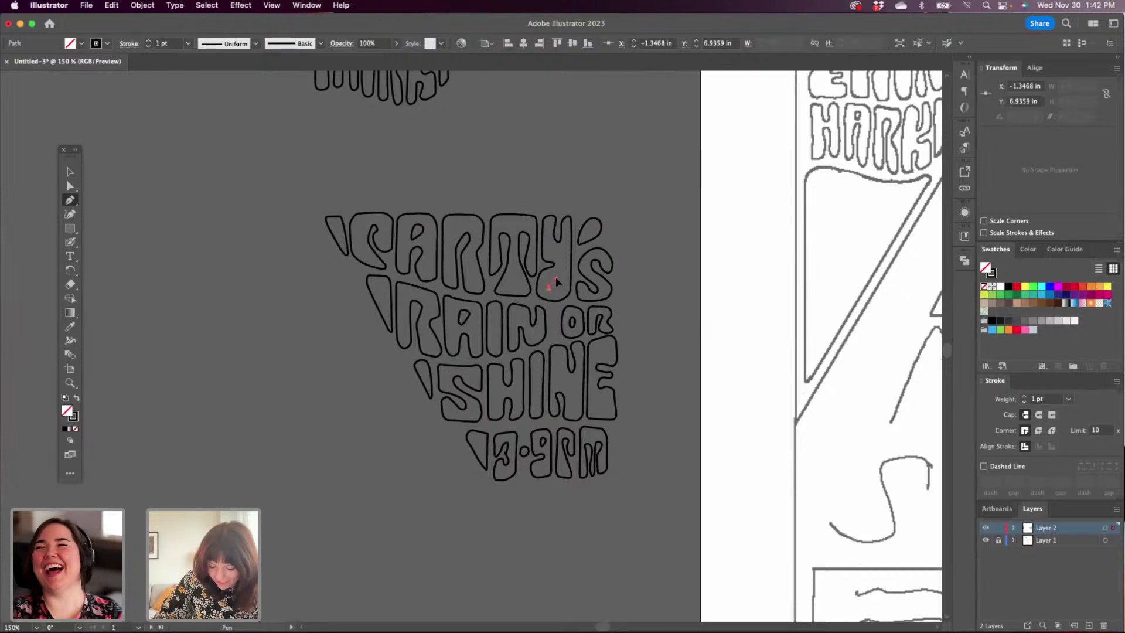
pyautogui.click(560, 276)
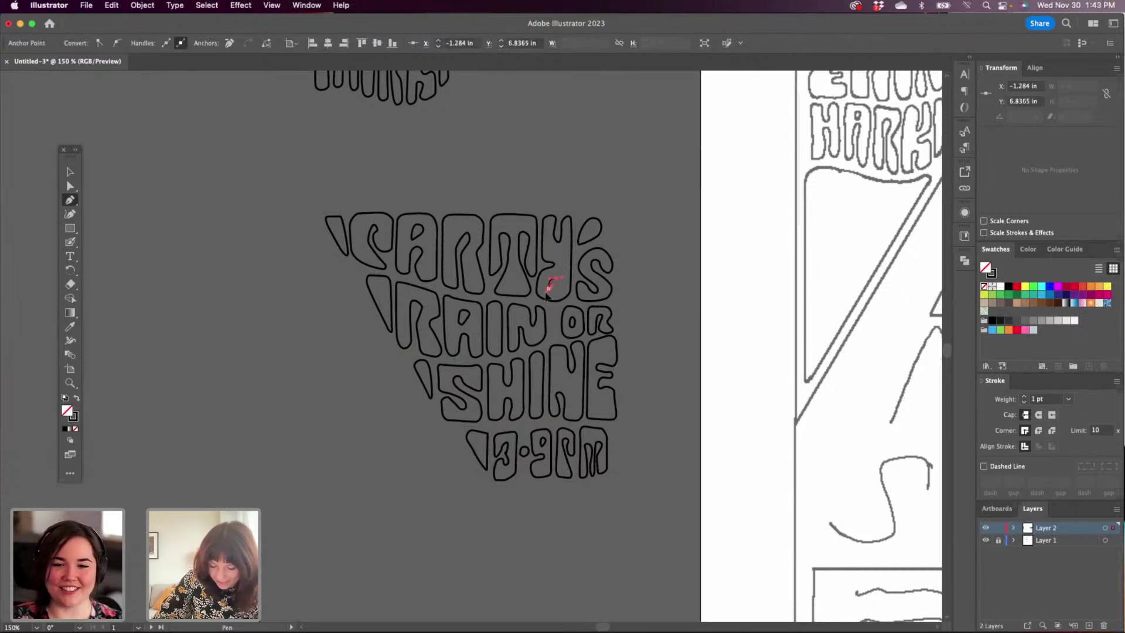
pyautogui.press('v')
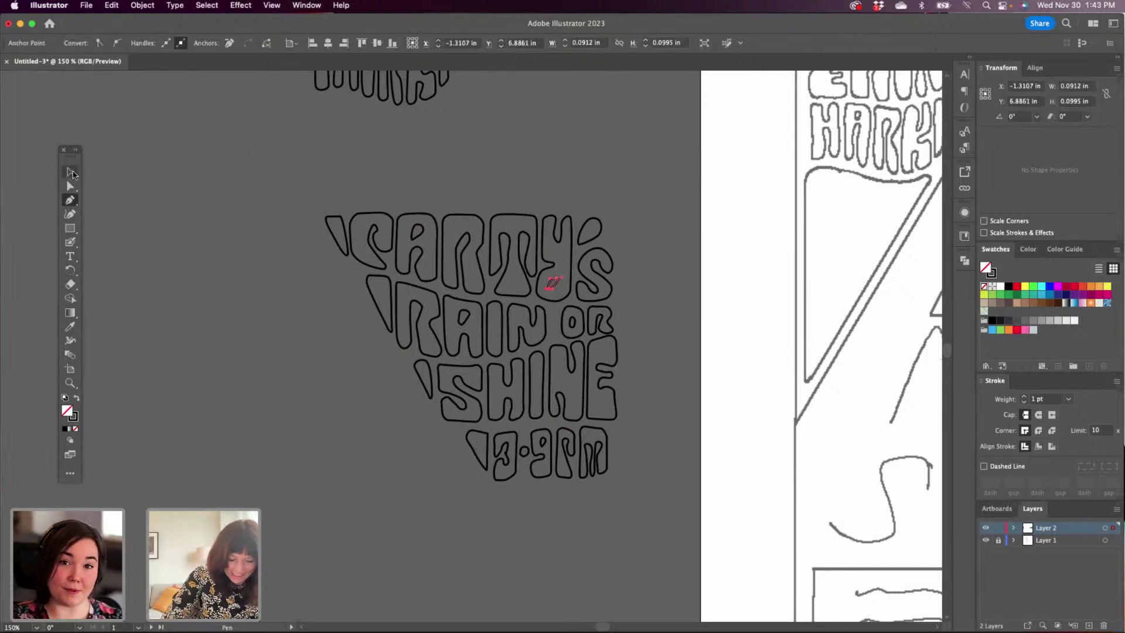
pyautogui.click(324, 452)
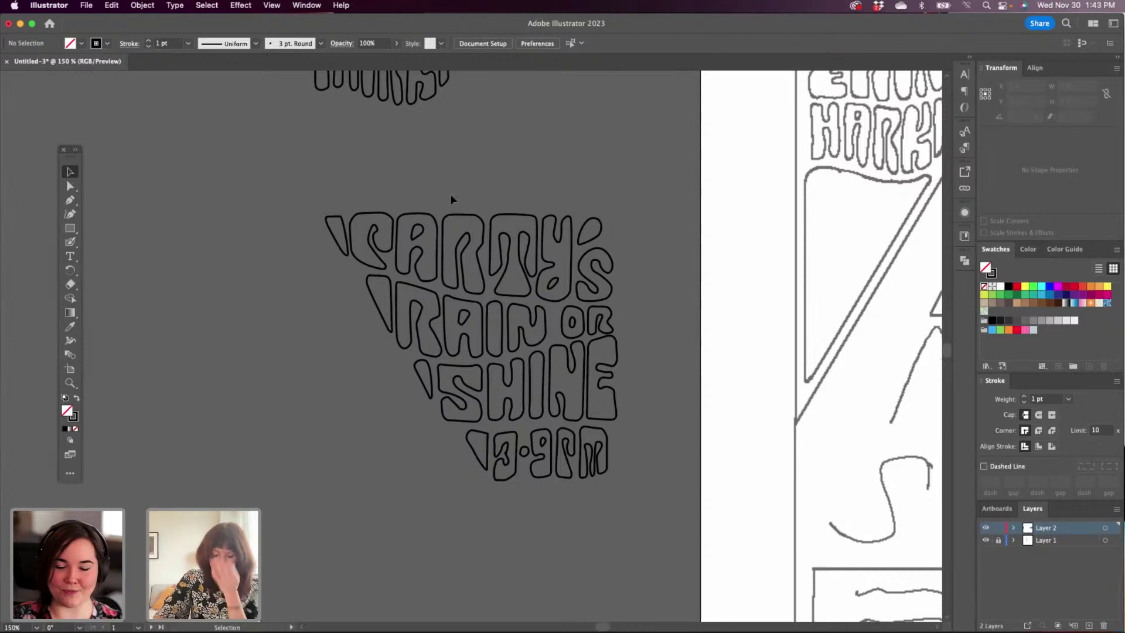
# Refine the inner curls of the S in the first line of the artist names by adjusting individual anchor points.
pyautogui.click(71, 186)
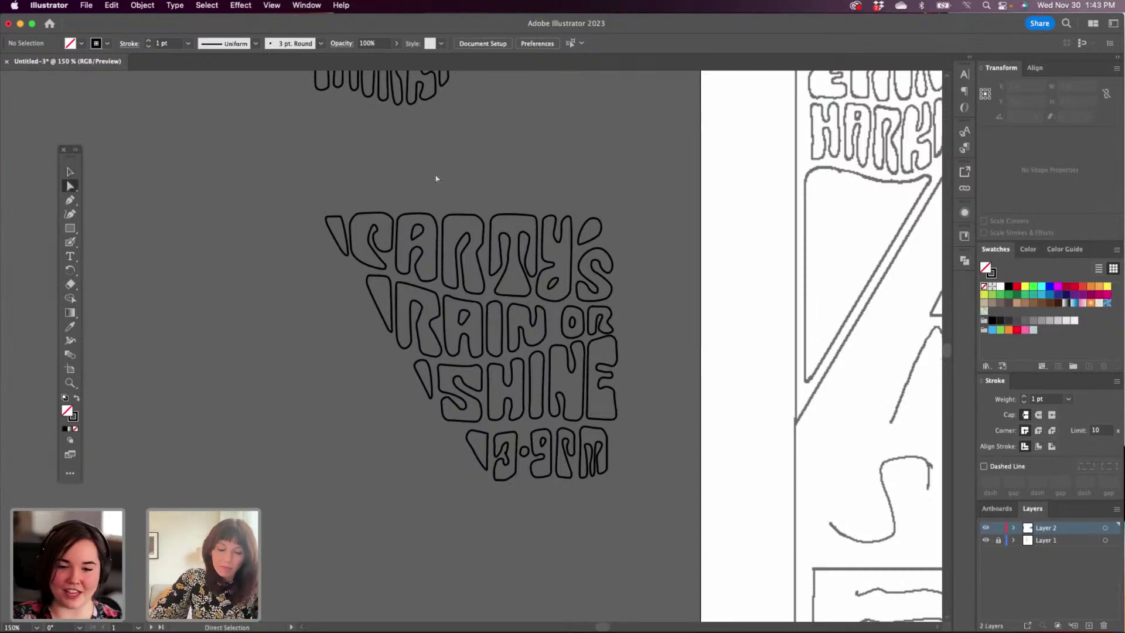
pyautogui.press('space')
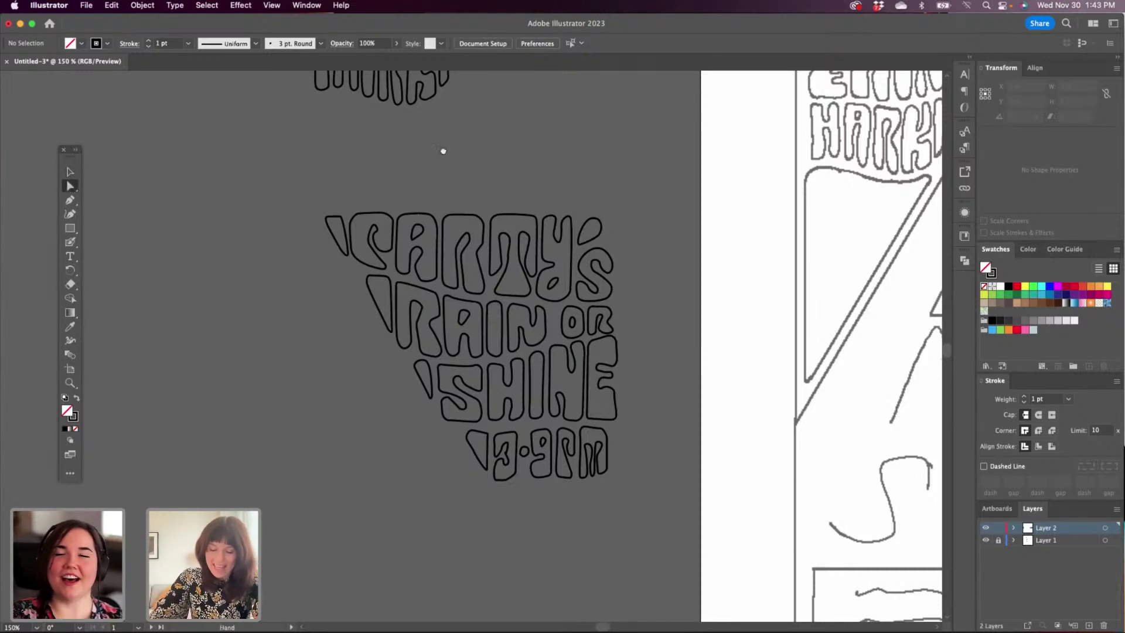
pyautogui.moveTo(444, 151); pyautogui.dragTo(491, 470)
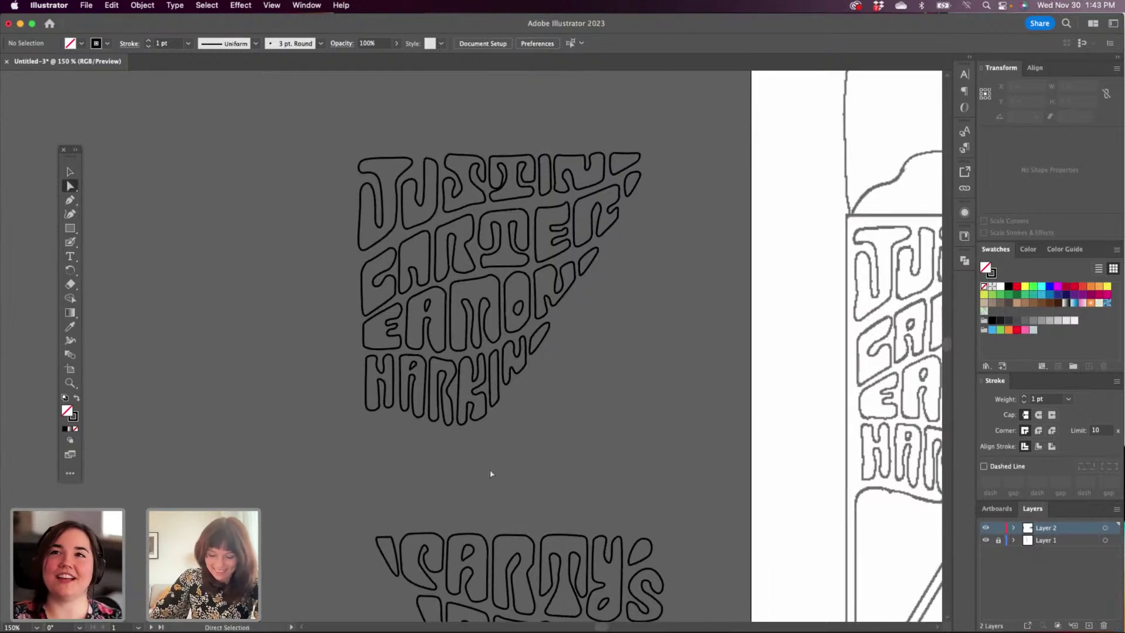
pyautogui.moveTo(549, 226); pyautogui.dragTo(520, 351)
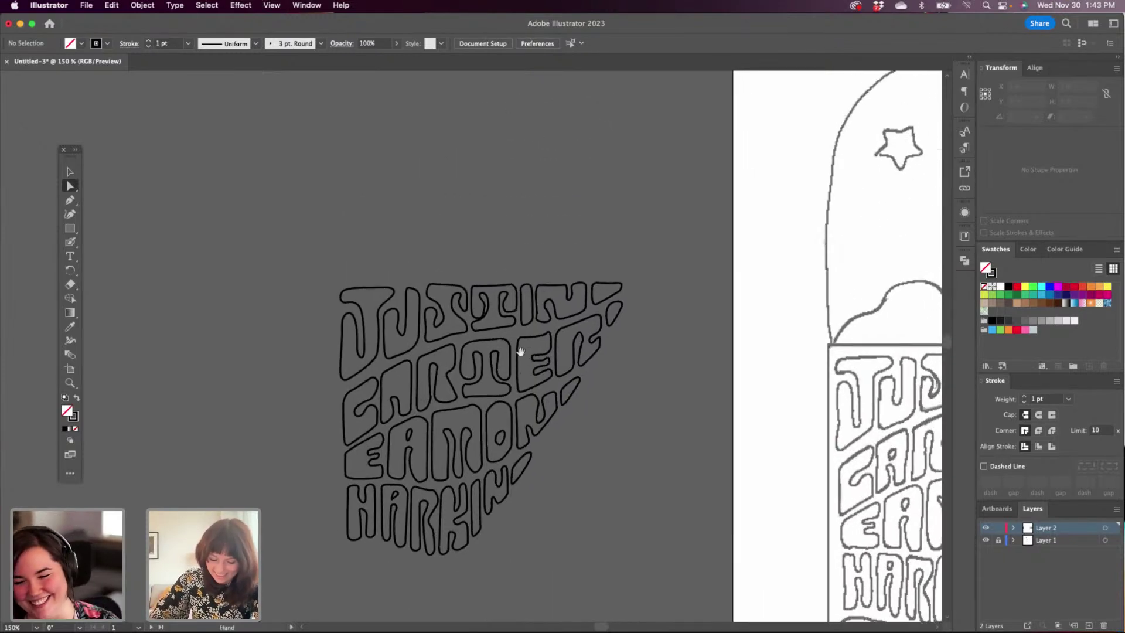
pyautogui.click(463, 306)
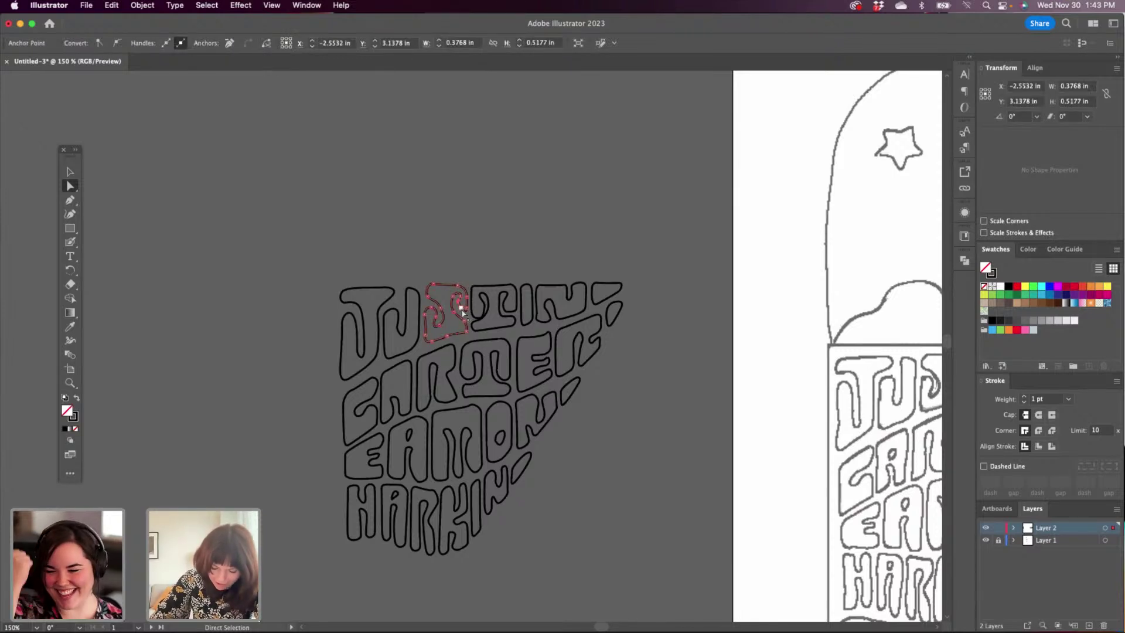
pyautogui.click(460, 320)
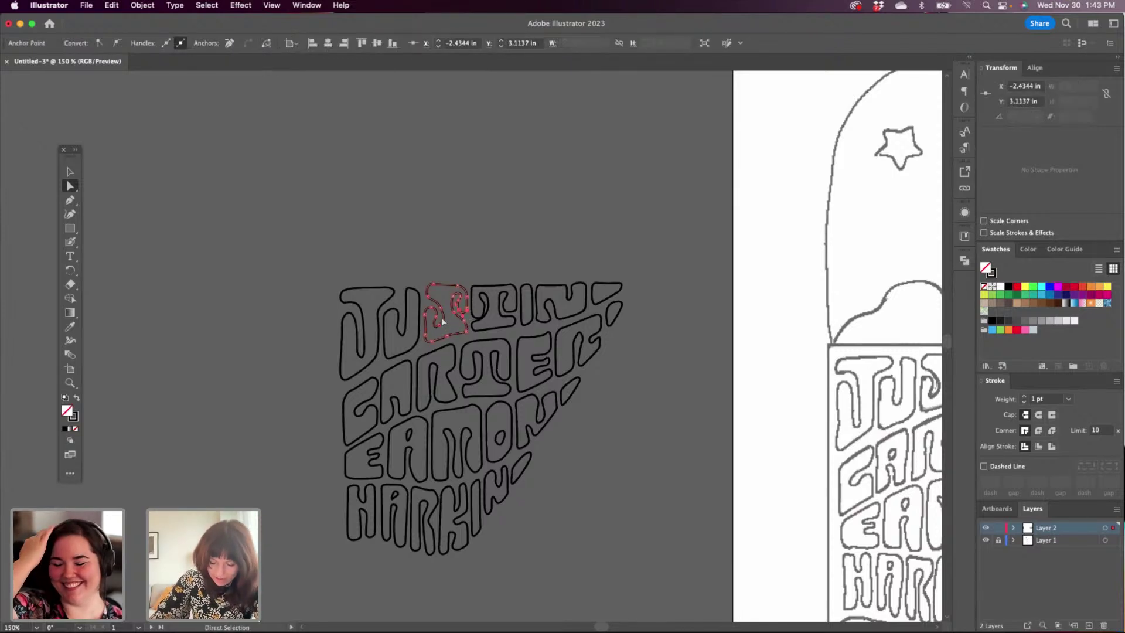
pyautogui.click(447, 330)
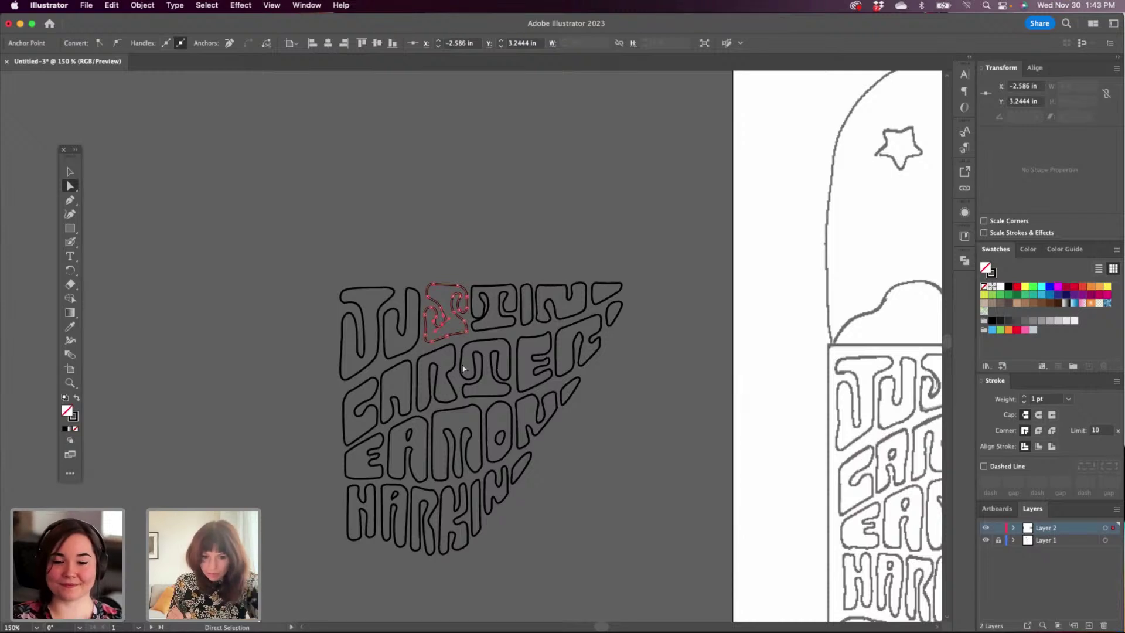
# Draw the small inner counter of the A in the second artist-name line as a closed Pen path.
pyautogui.click(68, 202)
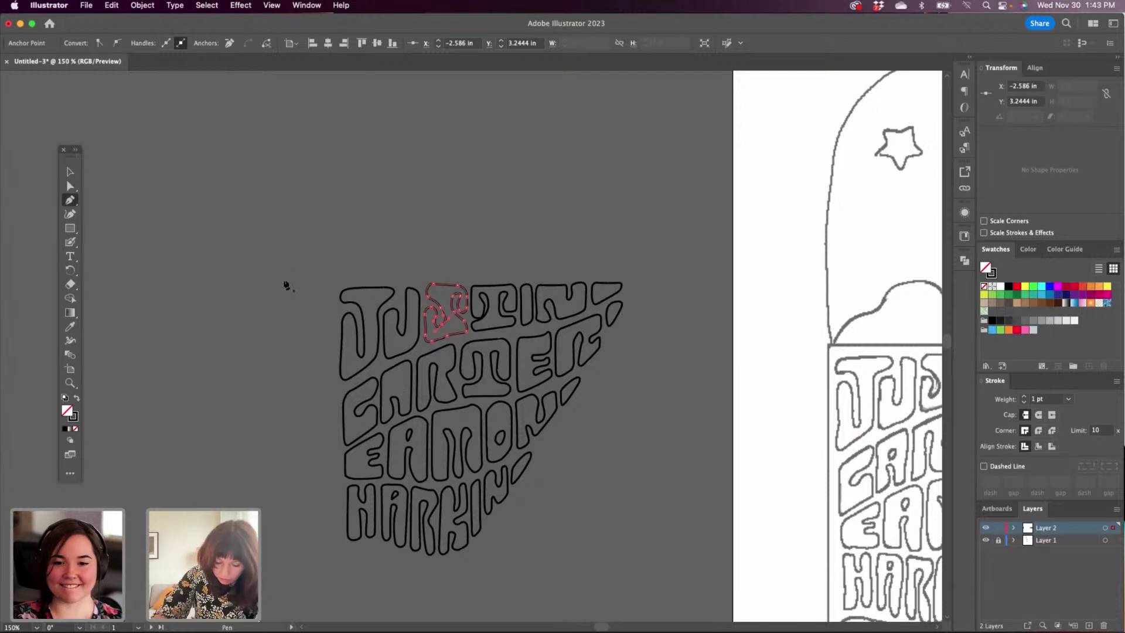
pyautogui.click(393, 380)
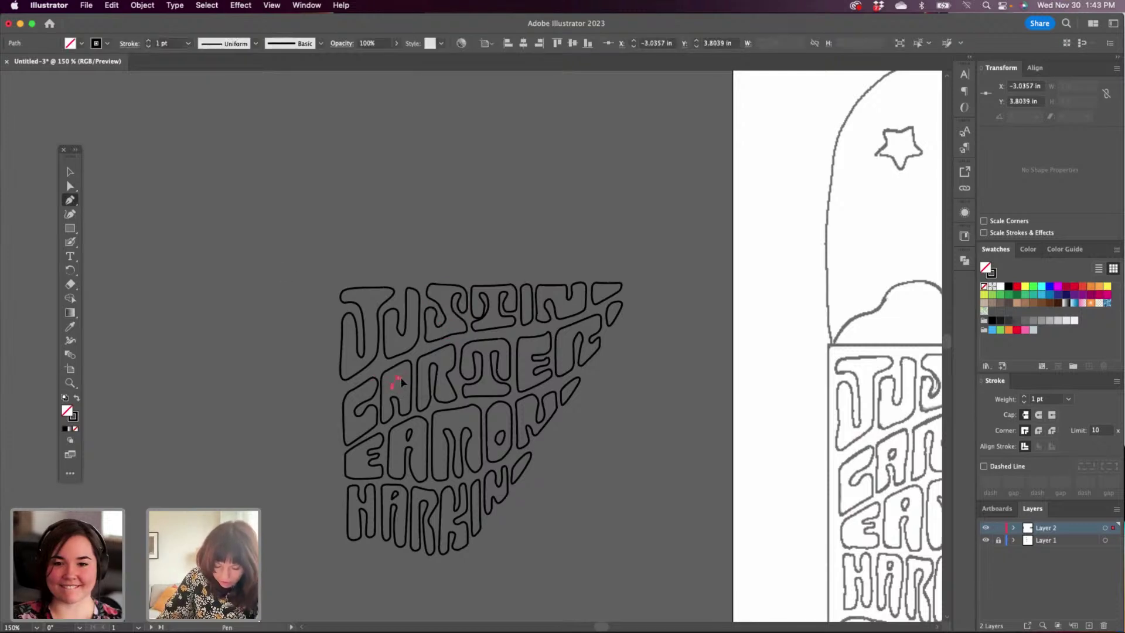
pyautogui.click(392, 387)
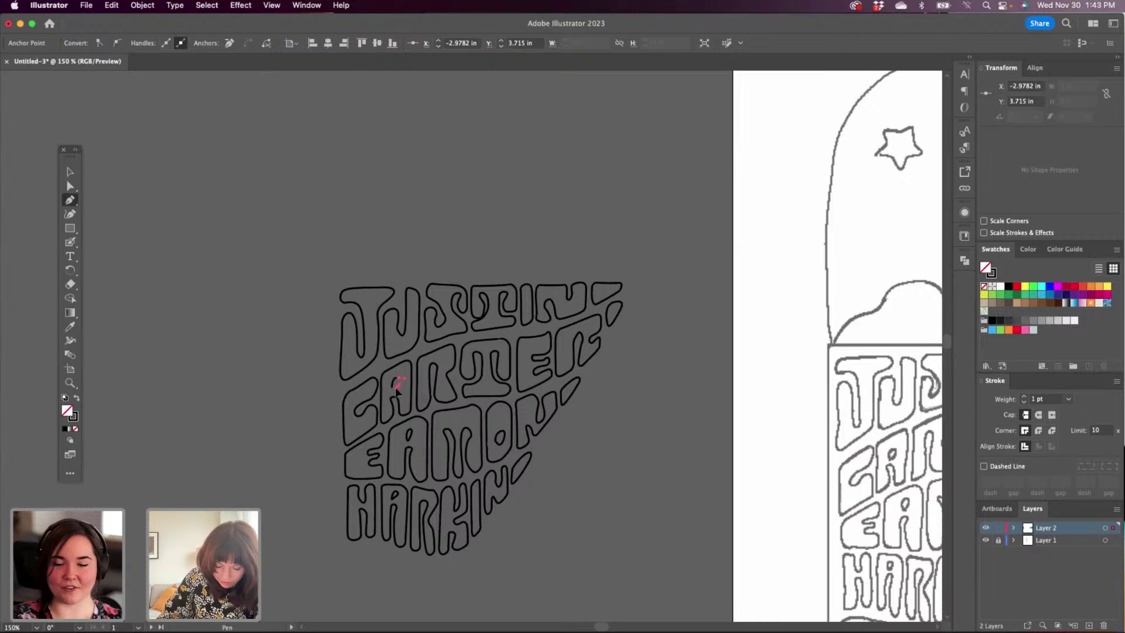
pyautogui.moveTo(399, 387); pyautogui.dragTo(393, 391)
pyautogui.click(392, 386)
pyautogui.click(70, 171)
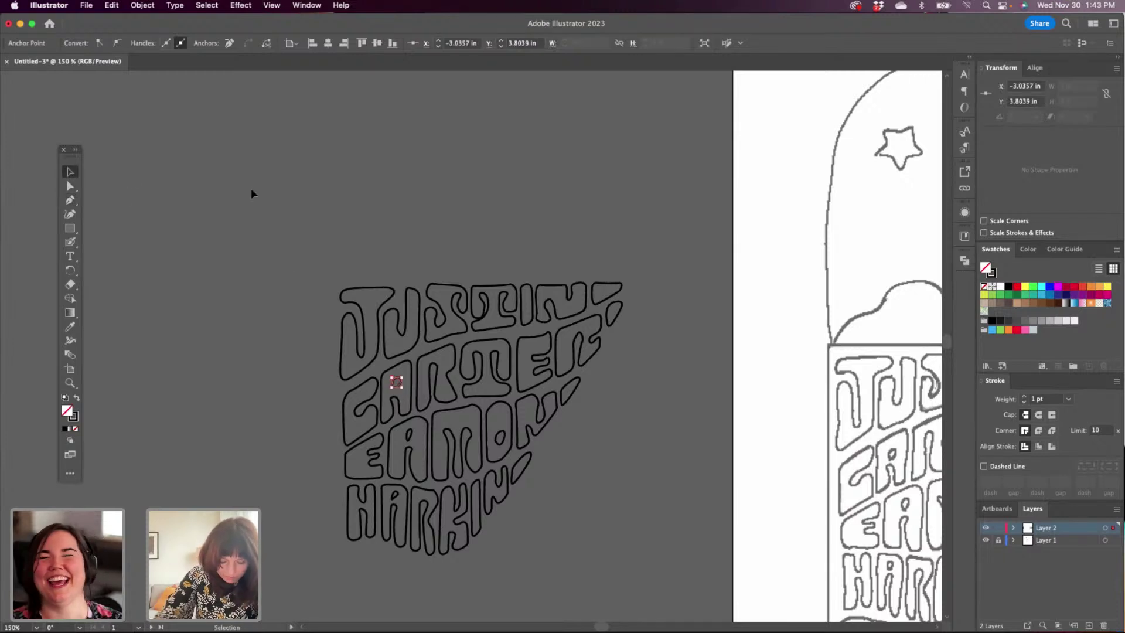
pyautogui.click(293, 190)
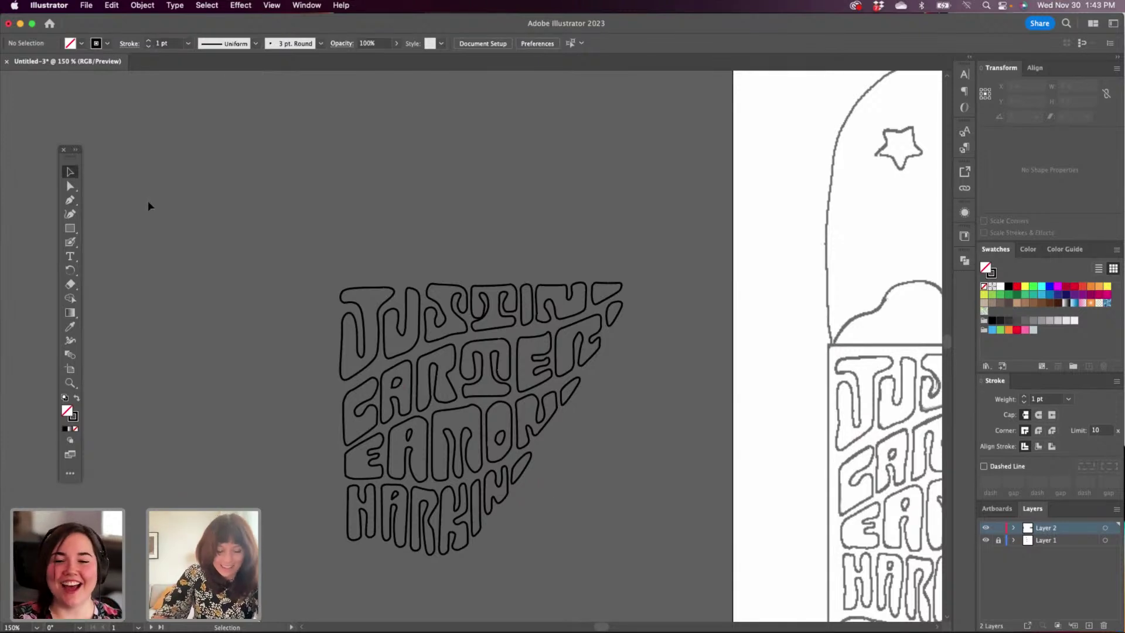
# Shape the small inner counter of the A in the third artist-name line, about 0.07 × 0.10 in, by adjusting its anchor points.
pyautogui.click(71, 186)
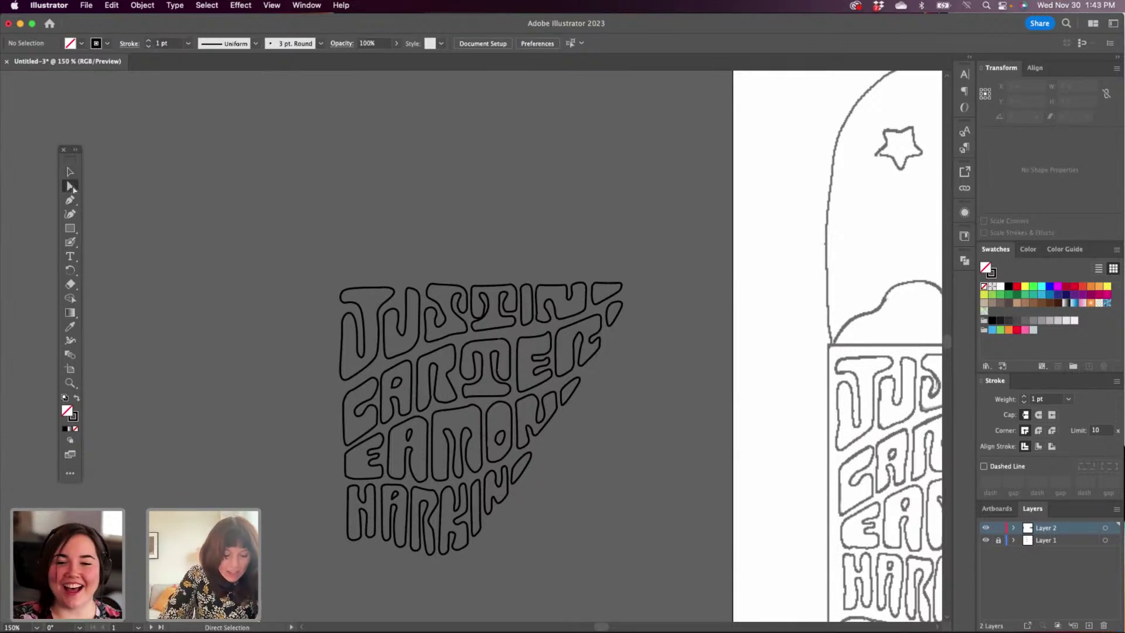
pyautogui.click(408, 439)
pyautogui.moveTo(409, 445); pyautogui.dragTo(408, 439)
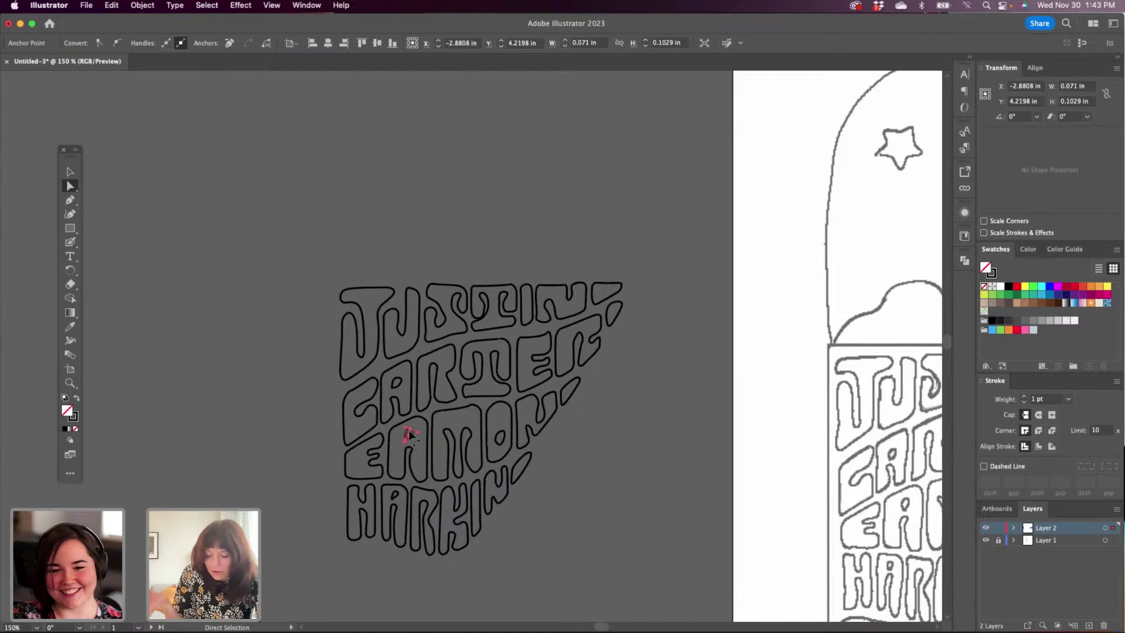
pyautogui.click(71, 172)
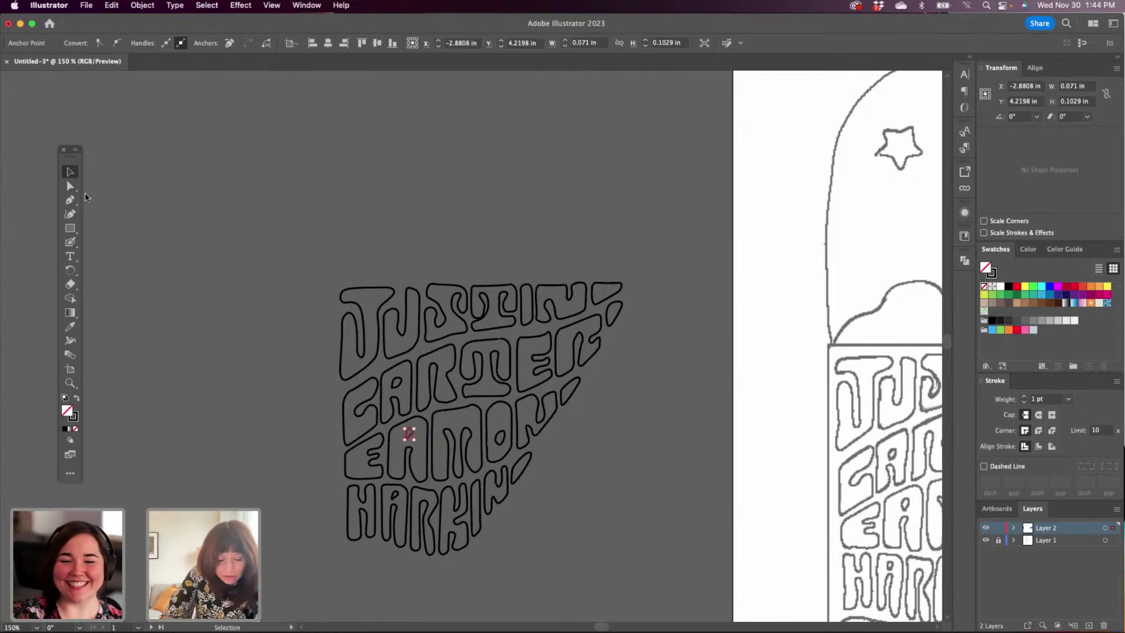
# Smooth the lower curve of the T's inner curl in the first artist-name line by repositioning its anchor point.
pyautogui.click(70, 187)
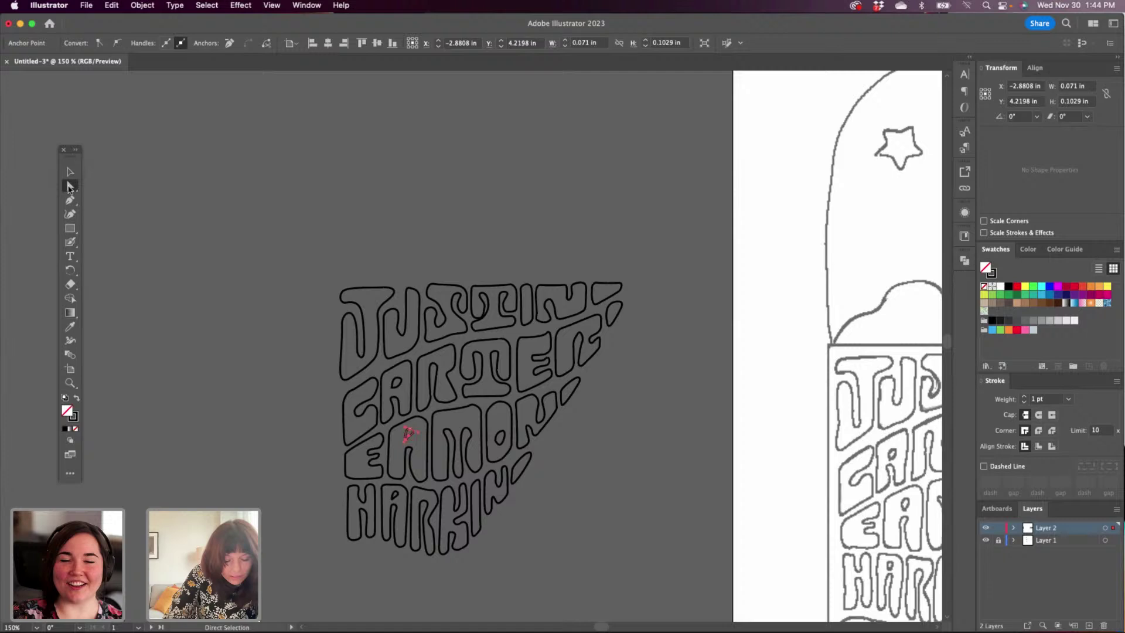
pyautogui.click(480, 317)
pyautogui.moveTo(478, 320); pyautogui.dragTo(479, 322)
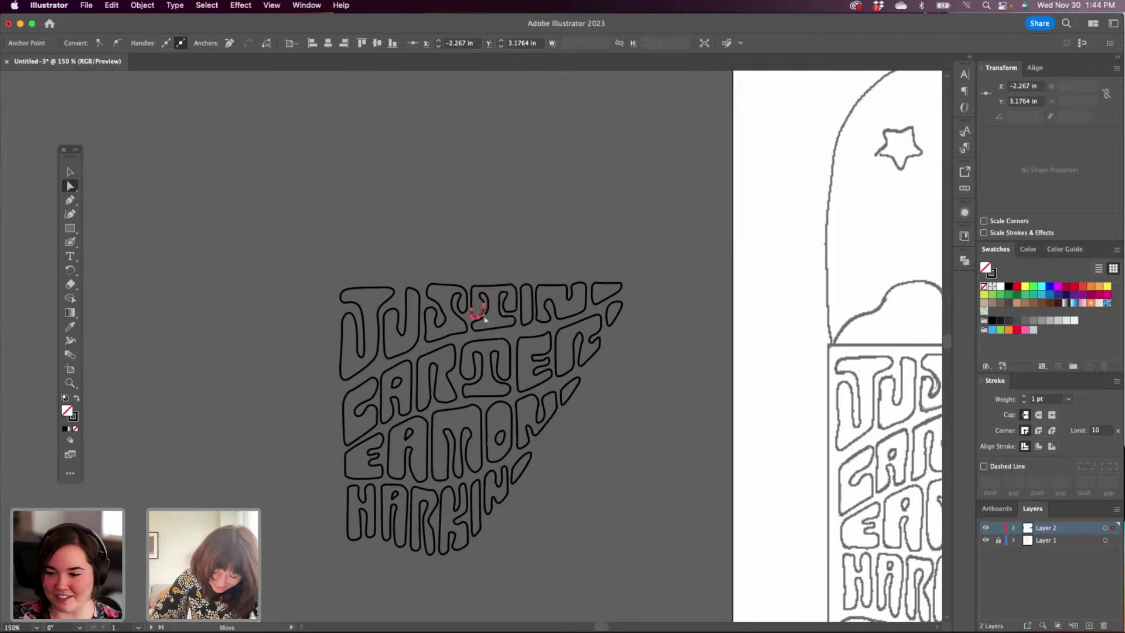
pyautogui.hscroll(5, 504, 240)
pyautogui.scroll(-1, 504, 241)
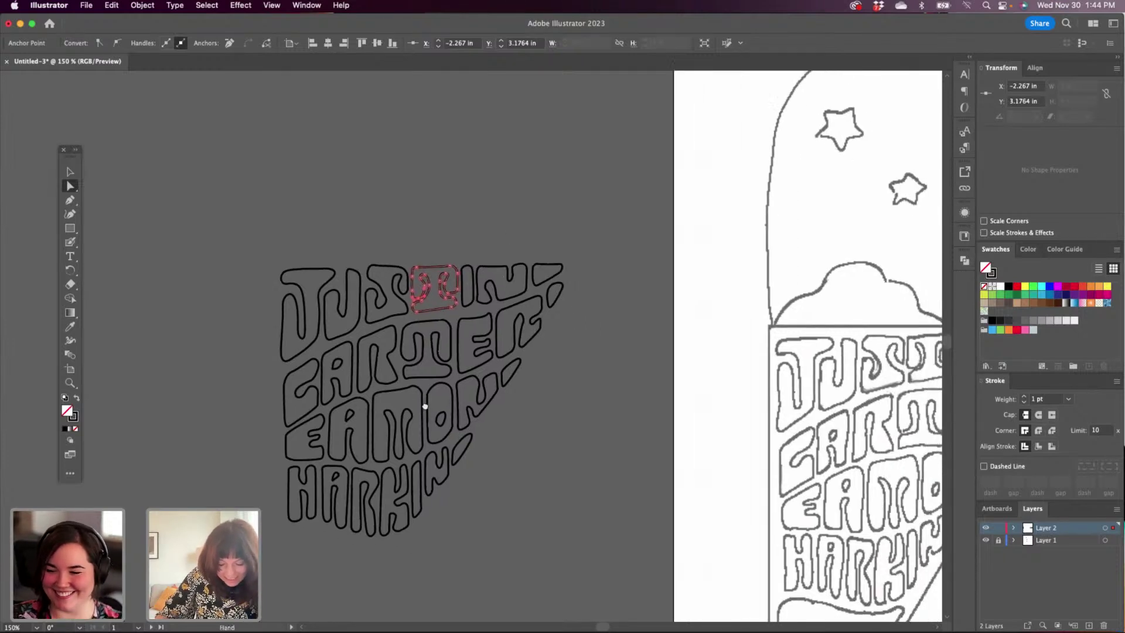
pyautogui.click(71, 171)
pyautogui.click(442, 229)
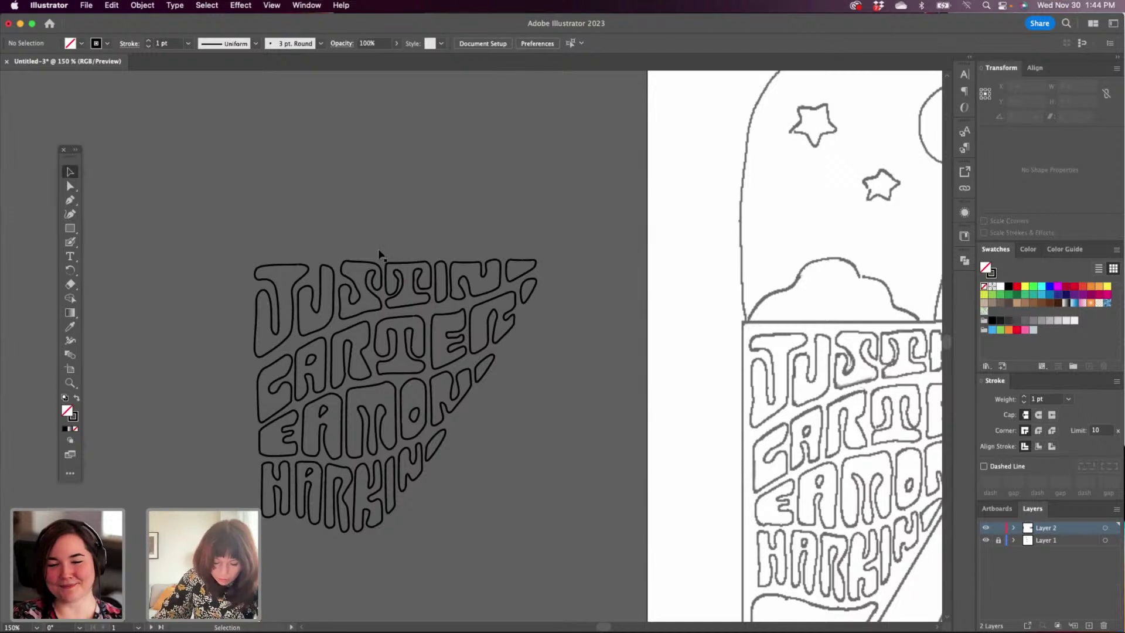
# Refine the U in the first artist-name line by moving anchor points on its inner curve and its top end.
pyautogui.click(320, 319)
pyautogui.press('a')
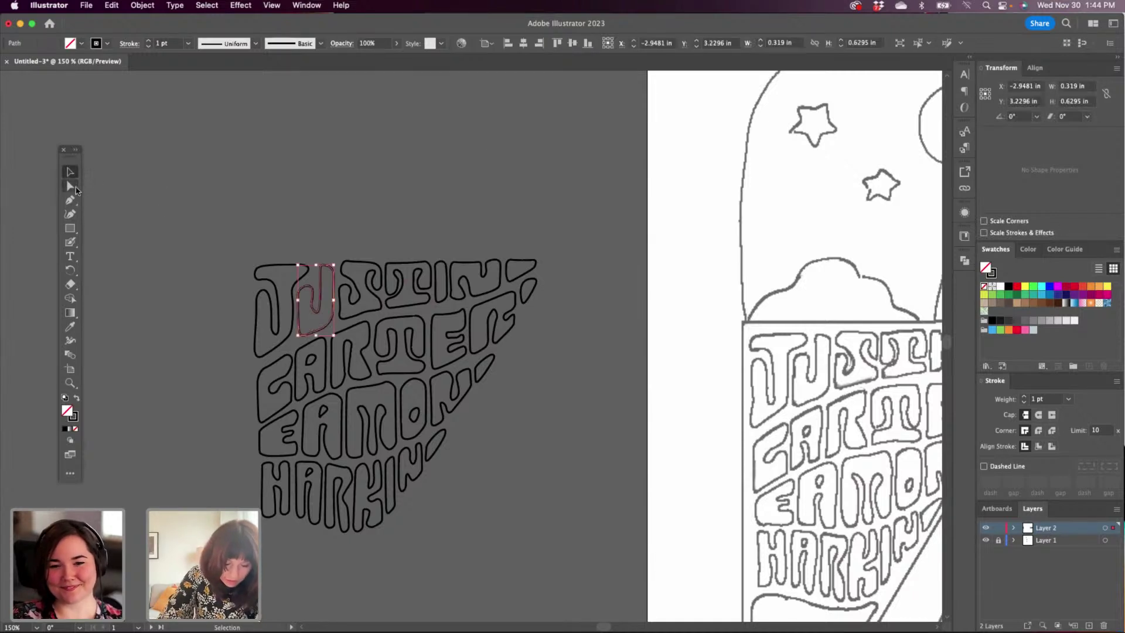
pyautogui.moveTo(318, 306); pyautogui.dragTo(319, 320)
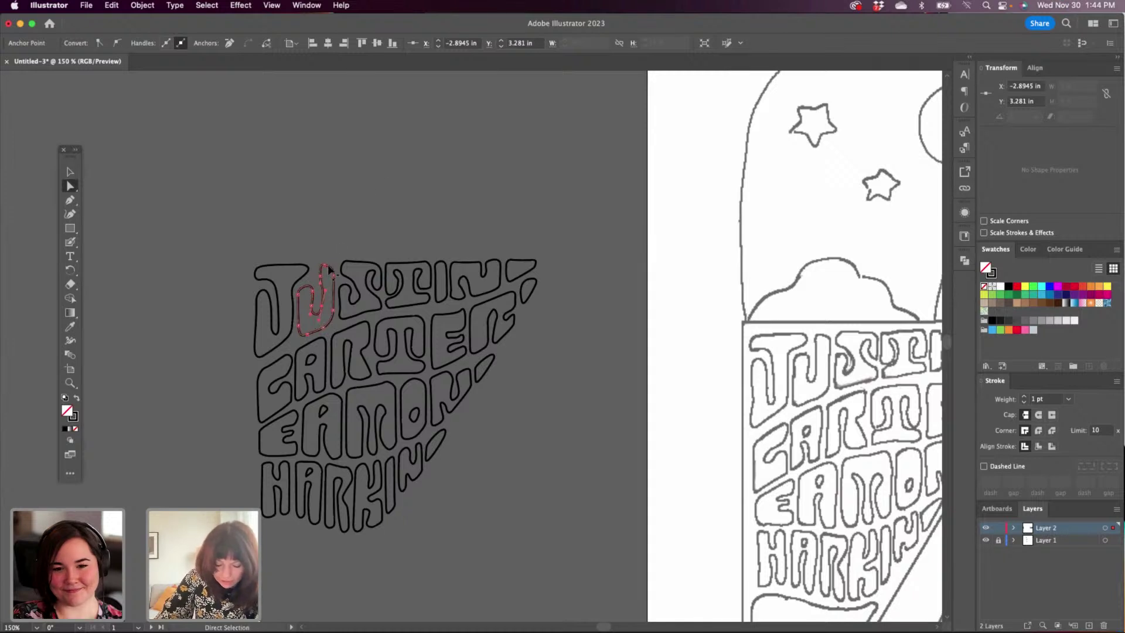
pyautogui.moveTo(326, 265); pyautogui.dragTo(328, 264)
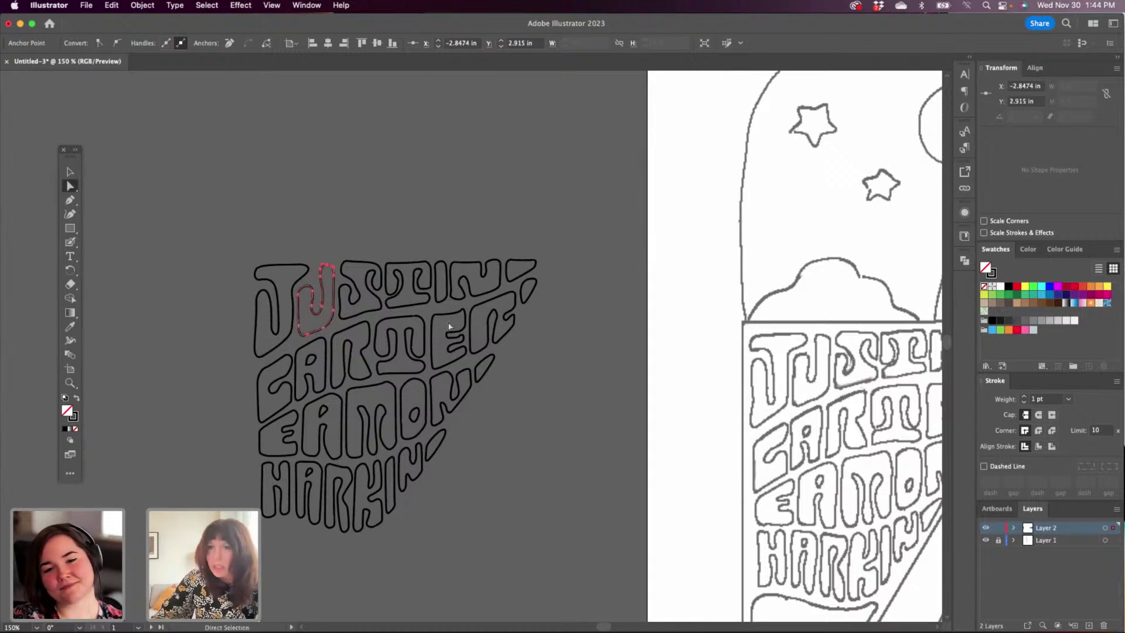
# Examine the MISTER SUNDAY lettering on the second artboard as a style reference, and return to the artist-name block with nothing selected.
pyautogui.moveTo(830, 447)
pyautogui.mouseDown()
pyautogui.moveTo(628, 392)
pyautogui.moveTo(355, 372)
pyautogui.mouseUp()
pyautogui.moveTo(814, 415); pyautogui.dragTo(425, 370)
pyautogui.hscroll(15, 425, 370)
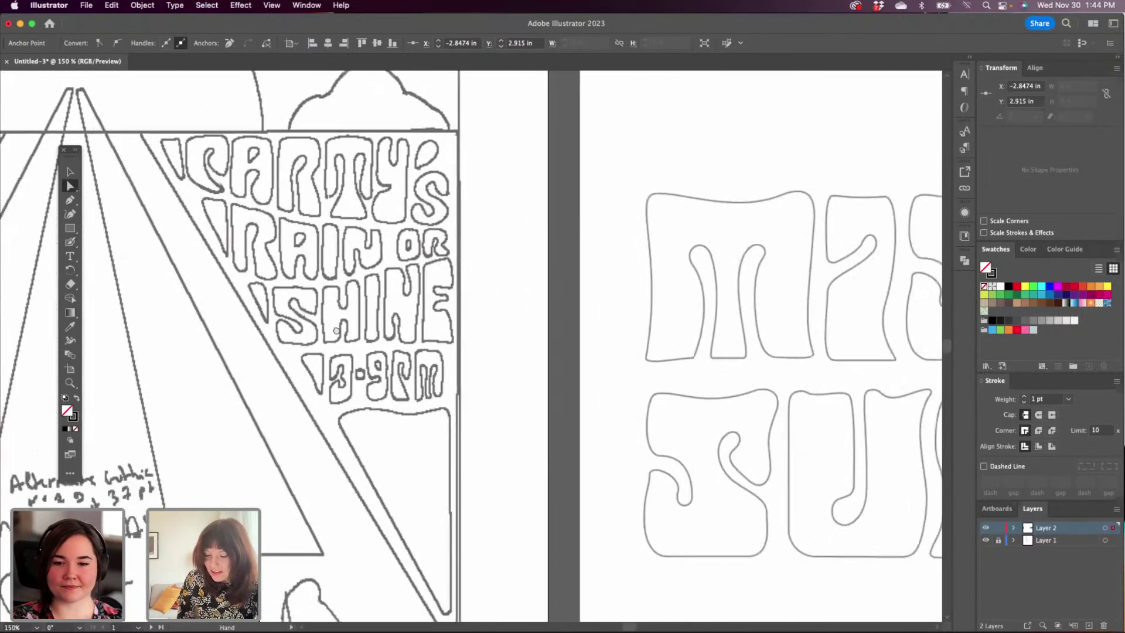
pyautogui.hscroll(-8, 262, 404)
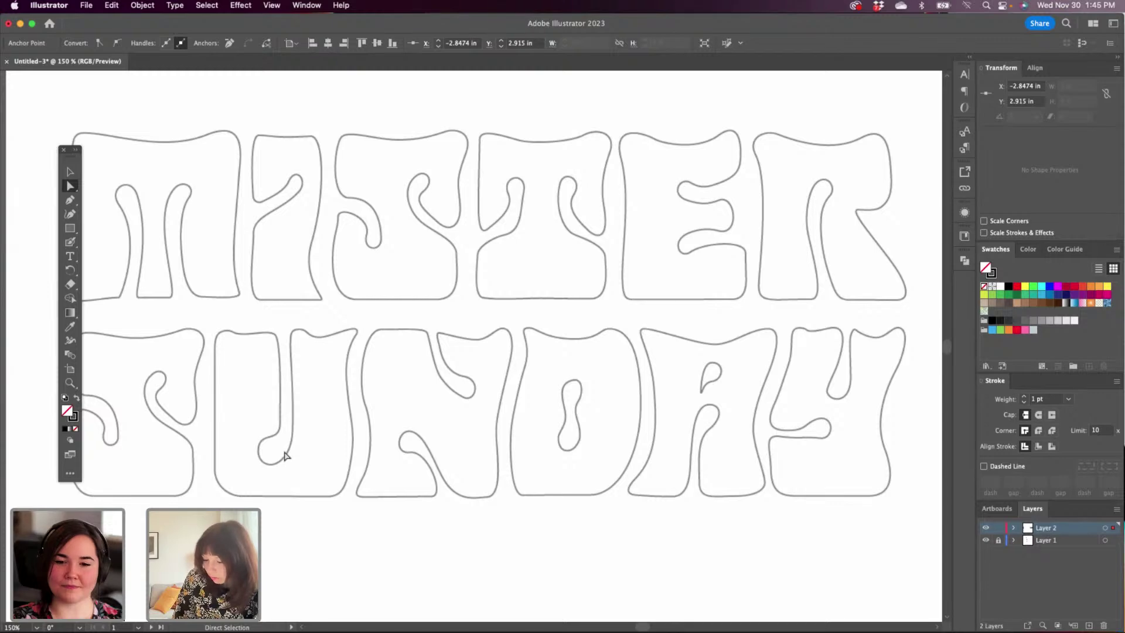
pyautogui.moveTo(163, 490); pyautogui.dragTo(308, 477)
pyautogui.moveTo(188, 502)
pyautogui.mouseDown()
pyautogui.moveTo(504, 460)
pyautogui.moveTo(682, 456)
pyautogui.mouseUp()
pyautogui.moveTo(195, 471); pyautogui.dragTo(633, 506)
pyautogui.moveTo(264, 451); pyautogui.dragTo(674, 506)
pyautogui.moveTo(384, 271); pyautogui.dragTo(442, 406)
pyautogui.click(71, 172)
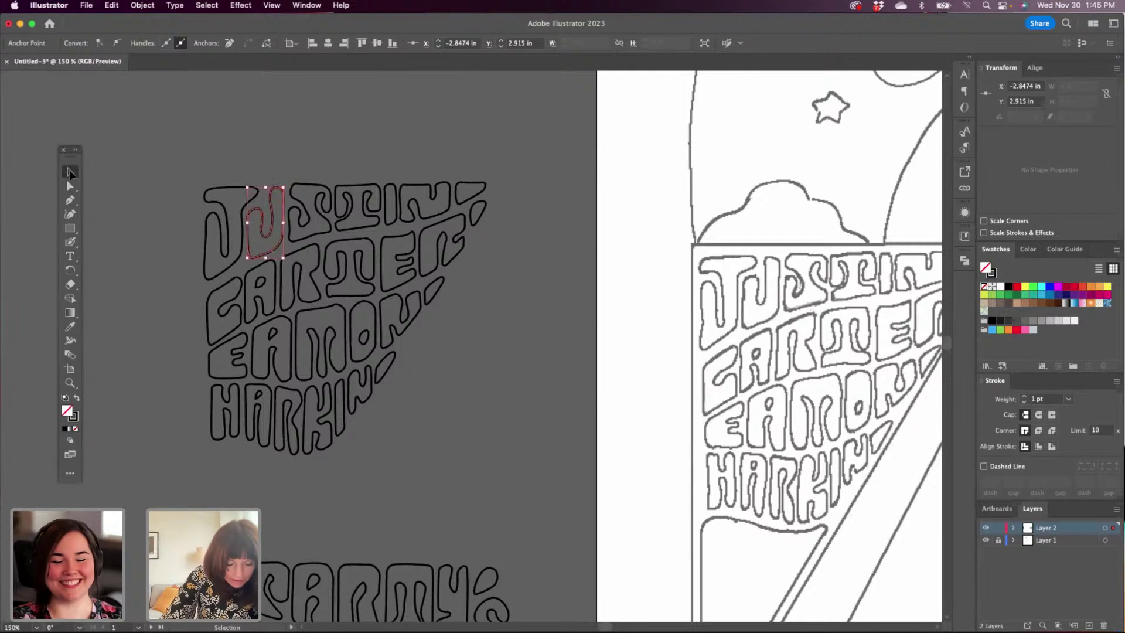
pyautogui.click(331, 130)
pyautogui.click(70, 186)
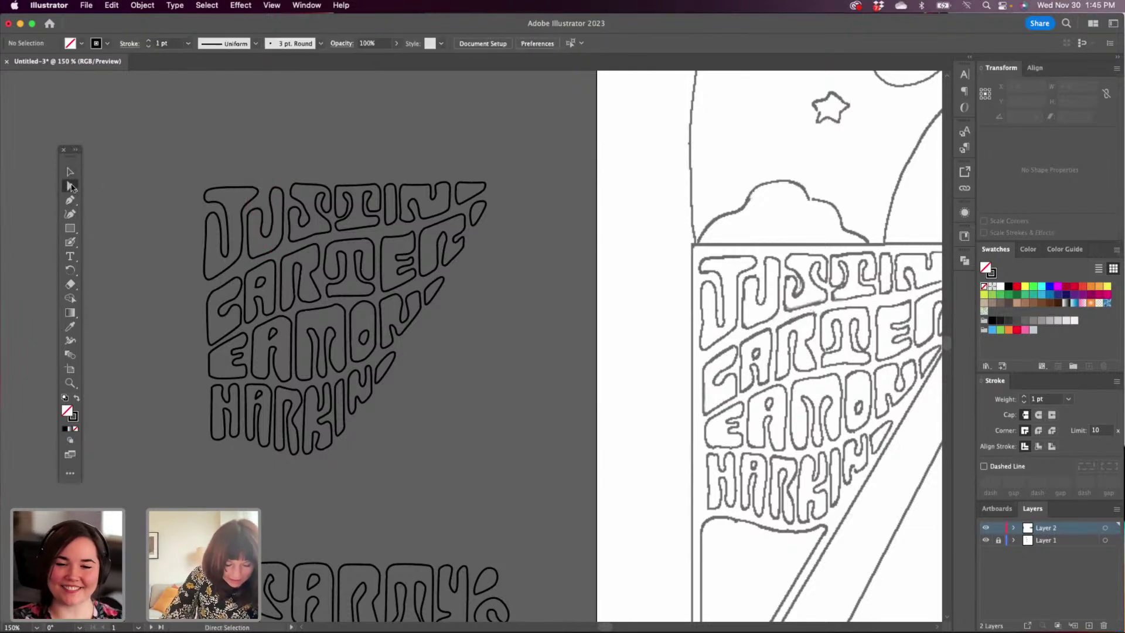
# Adjust the top edge and upper shoulder of the S in the first artist-name line by repositioning its anchor points.
pyautogui.click(321, 185)
pyautogui.moveTo(321, 185); pyautogui.dragTo(323, 185)
pyautogui.click(334, 164)
pyautogui.click(322, 183)
pyautogui.click(321, 175)
pyautogui.click(296, 183)
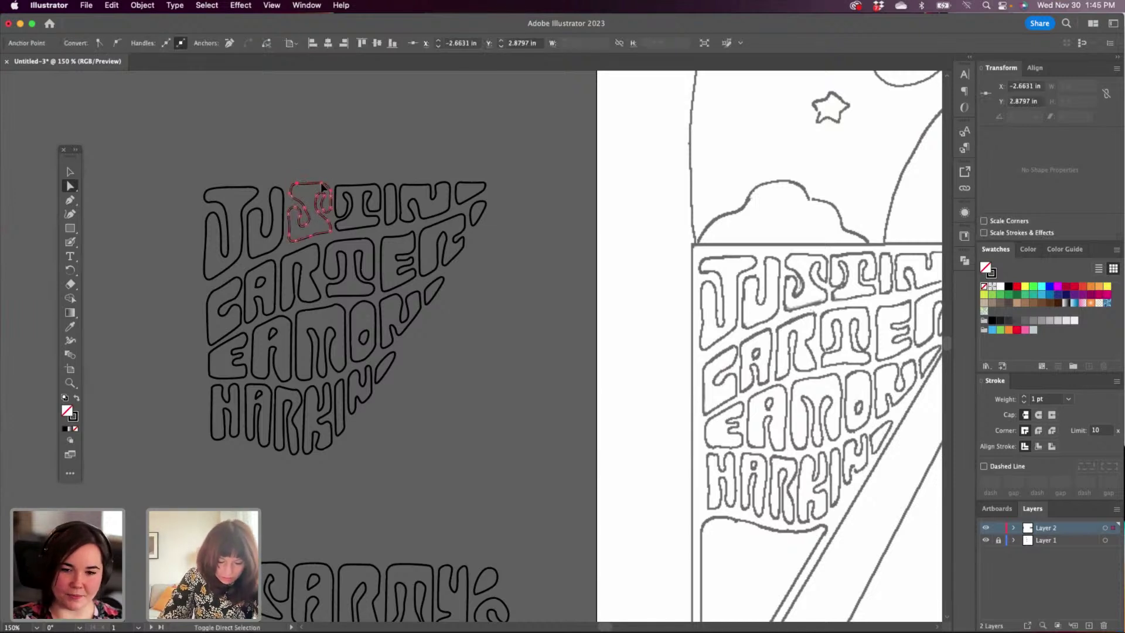
pyautogui.click(324, 187)
pyautogui.click(326, 190)
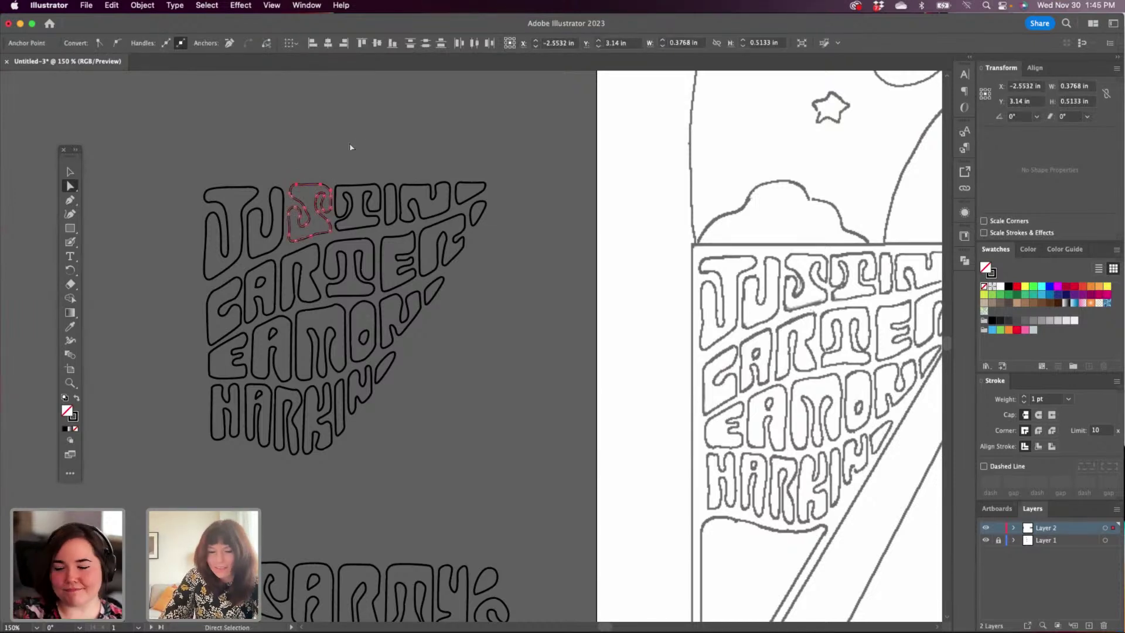
pyautogui.click(338, 161)
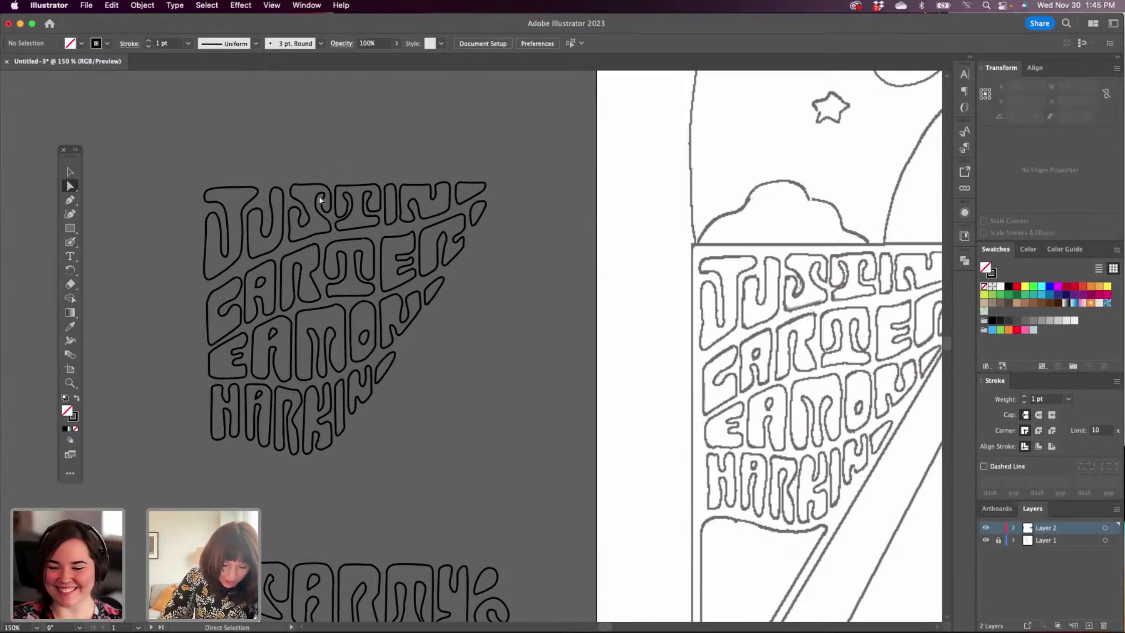
# Refine the S's upper inner curl in the first artist-name line by nudging its anchor point.
pyautogui.click(326, 197)
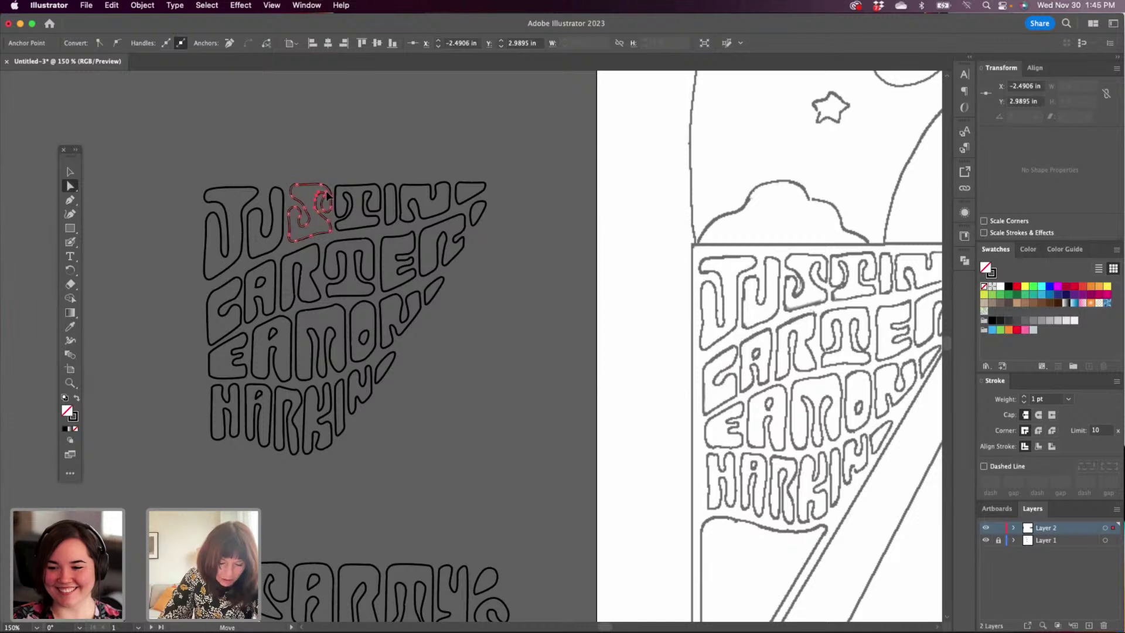
pyautogui.moveTo(327, 191); pyautogui.dragTo(328, 191)
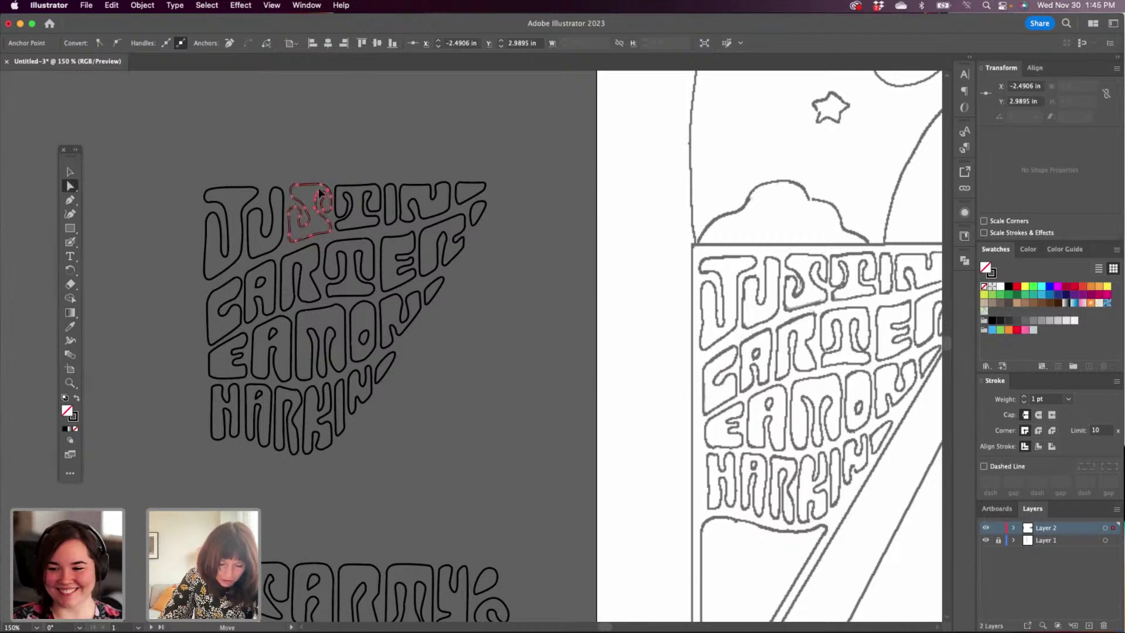
pyautogui.click(338, 157)
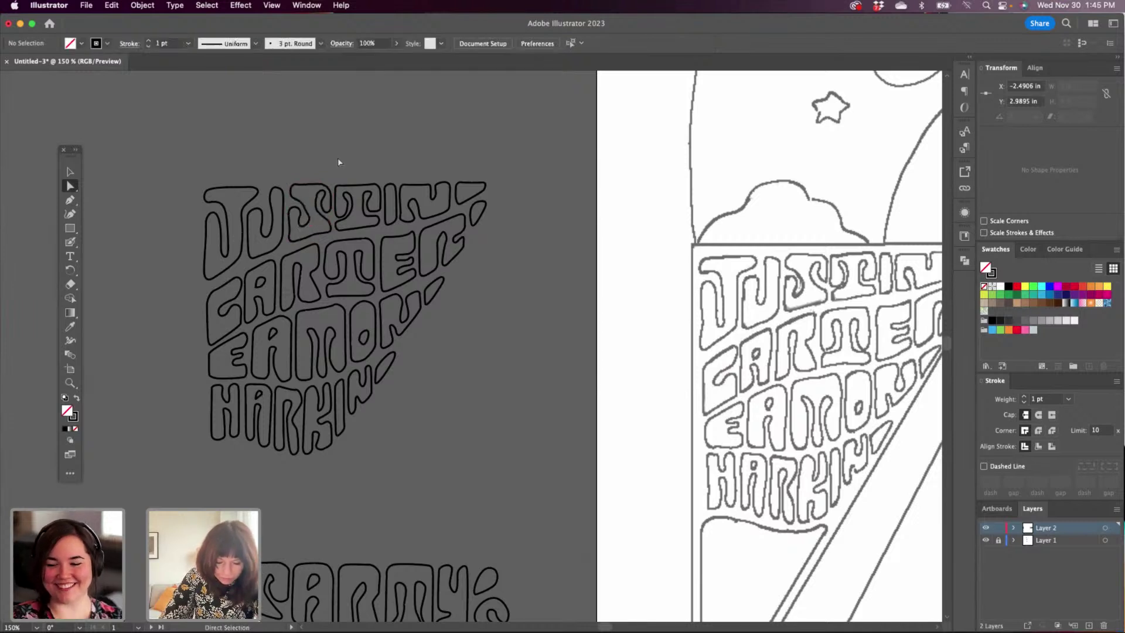
# Rework the lower inner curl of the S in the first artist-name line, editing its anchors with the Pen tool and reshaping the curve.
pyautogui.click(307, 228)
pyautogui.click(71, 200)
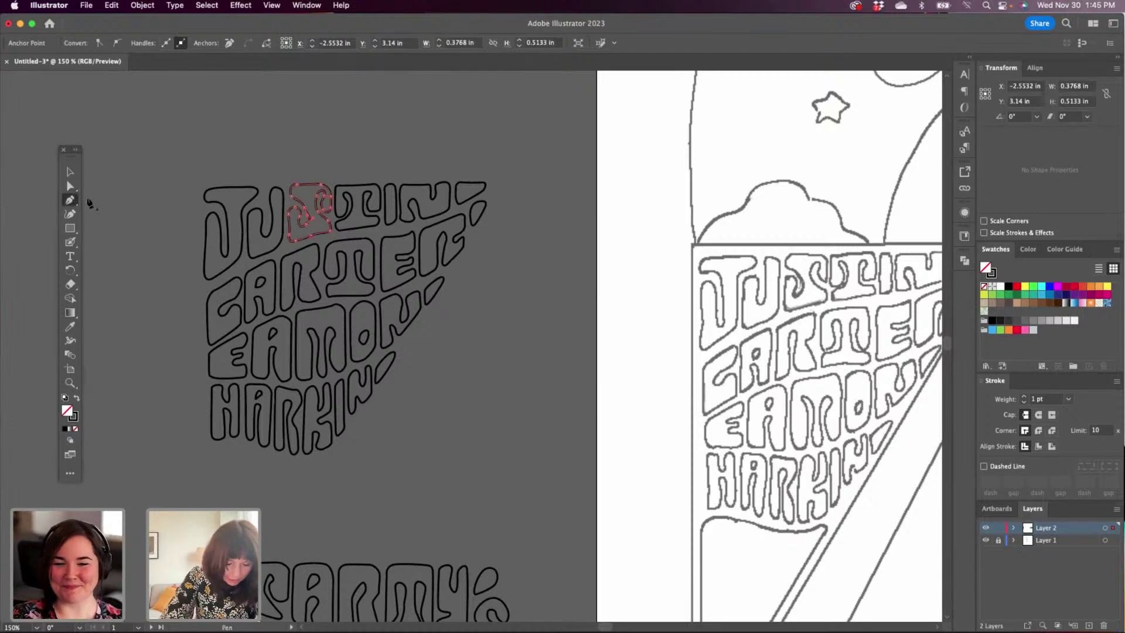
pyautogui.click(306, 224)
pyautogui.click(80, 186)
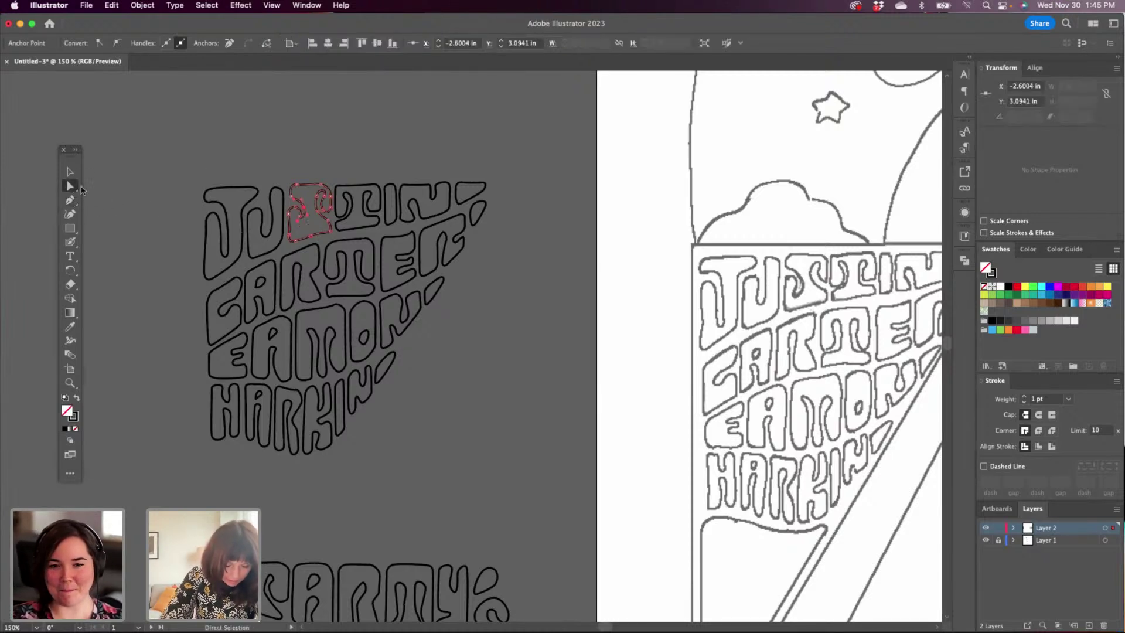
pyautogui.moveTo(297, 221); pyautogui.dragTo(308, 221)
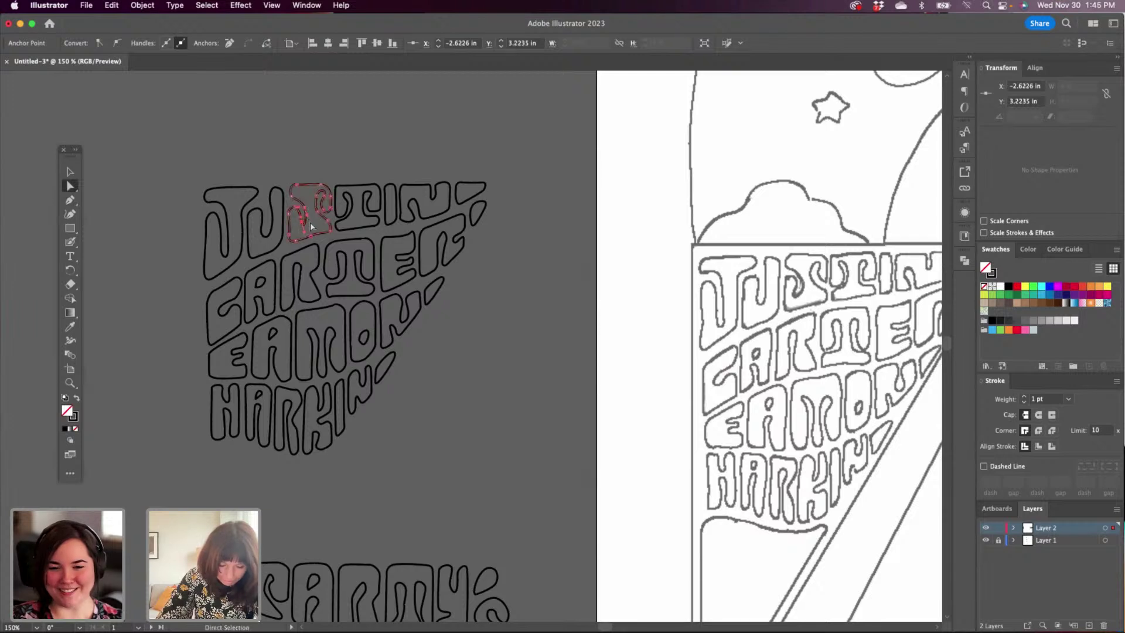
pyautogui.press('super+z')
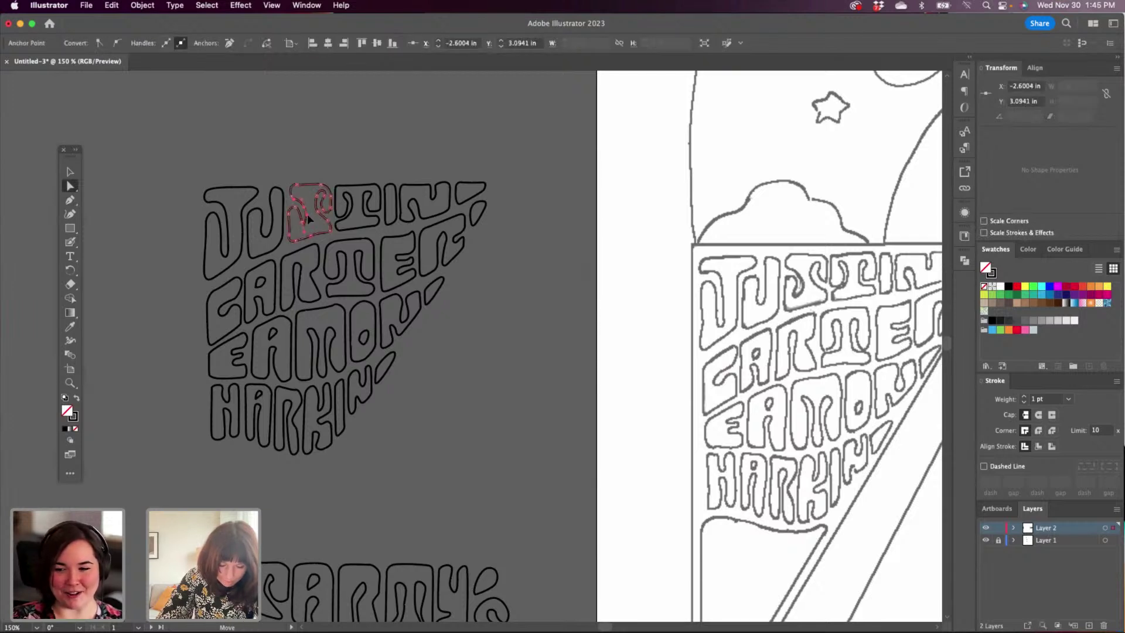
pyautogui.moveTo(306, 214)
pyautogui.mouseDown()
pyautogui.moveTo(300, 231)
pyautogui.moveTo(312, 225)
pyautogui.mouseUp()
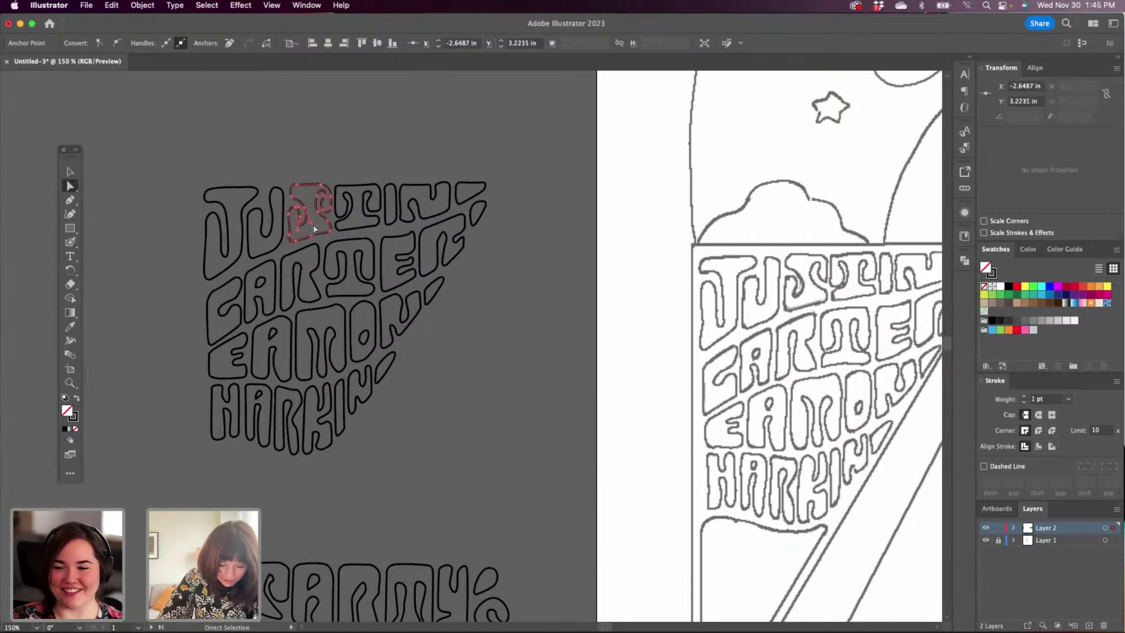
pyautogui.click(307, 216)
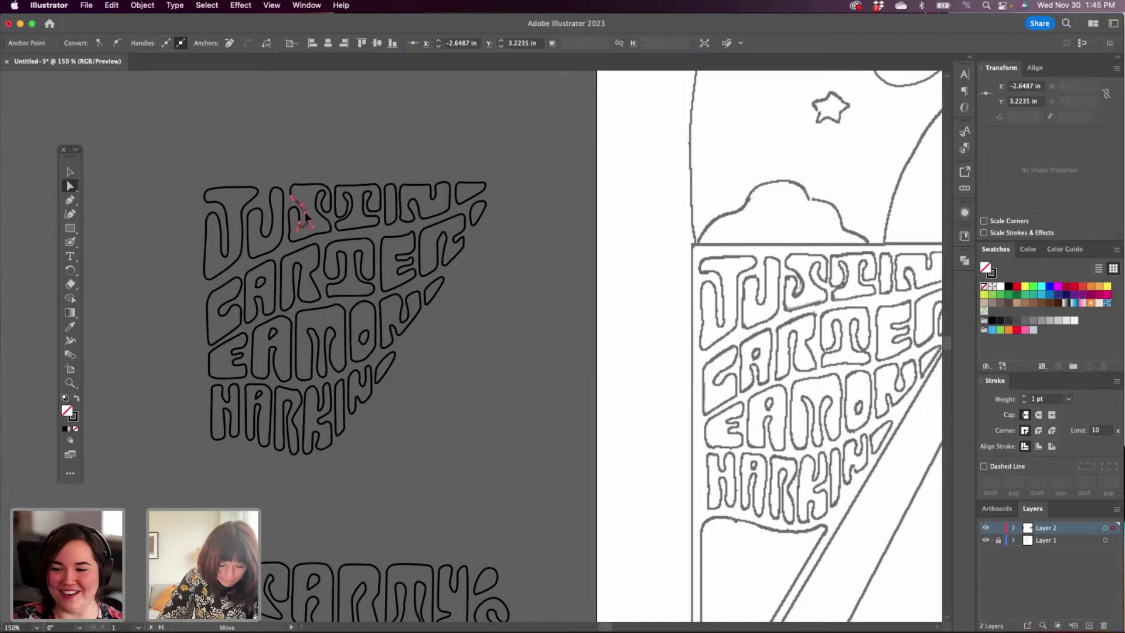
pyautogui.click(311, 227)
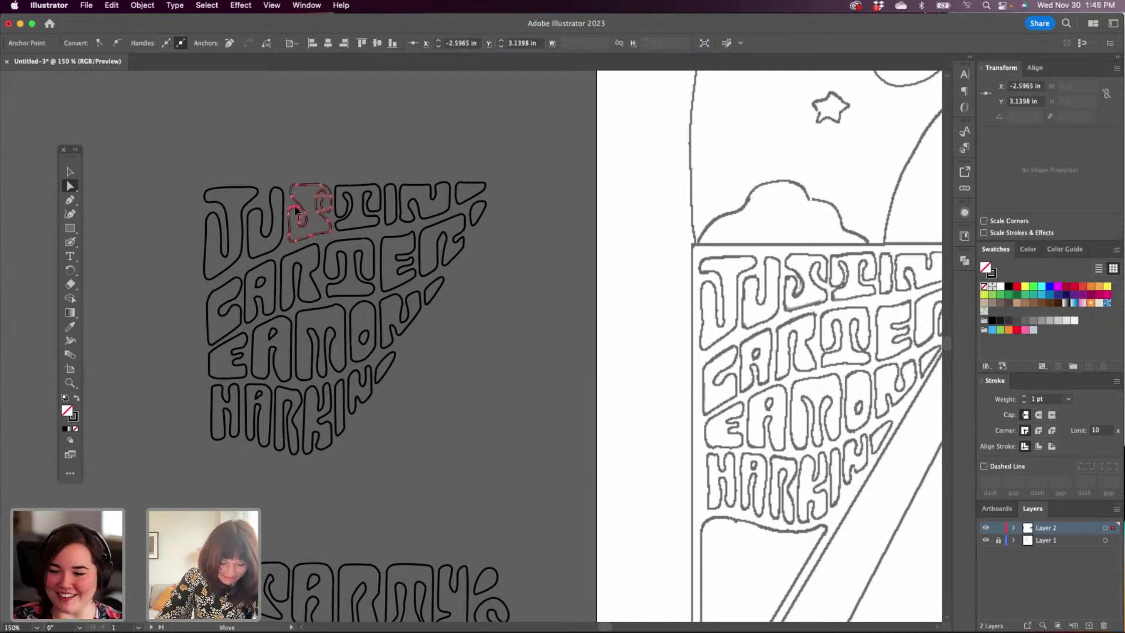
# Refine the lower-left terminal of the S in the first artist-name line by adjusting its anchor points.
pyautogui.click(290, 214)
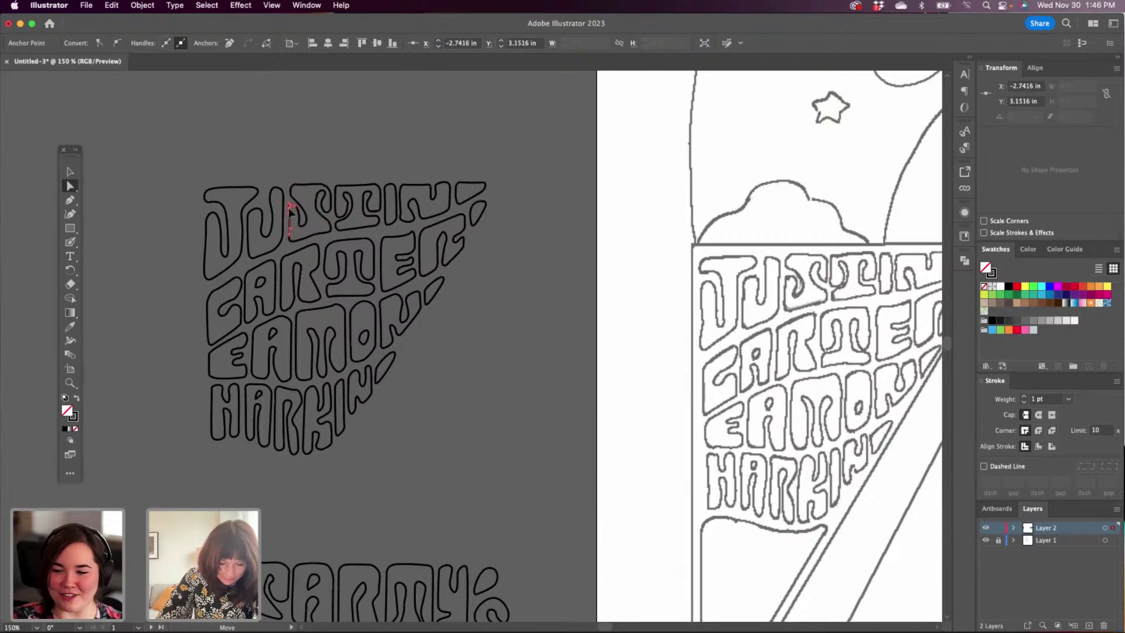
pyautogui.click(296, 187)
pyautogui.click(280, 161)
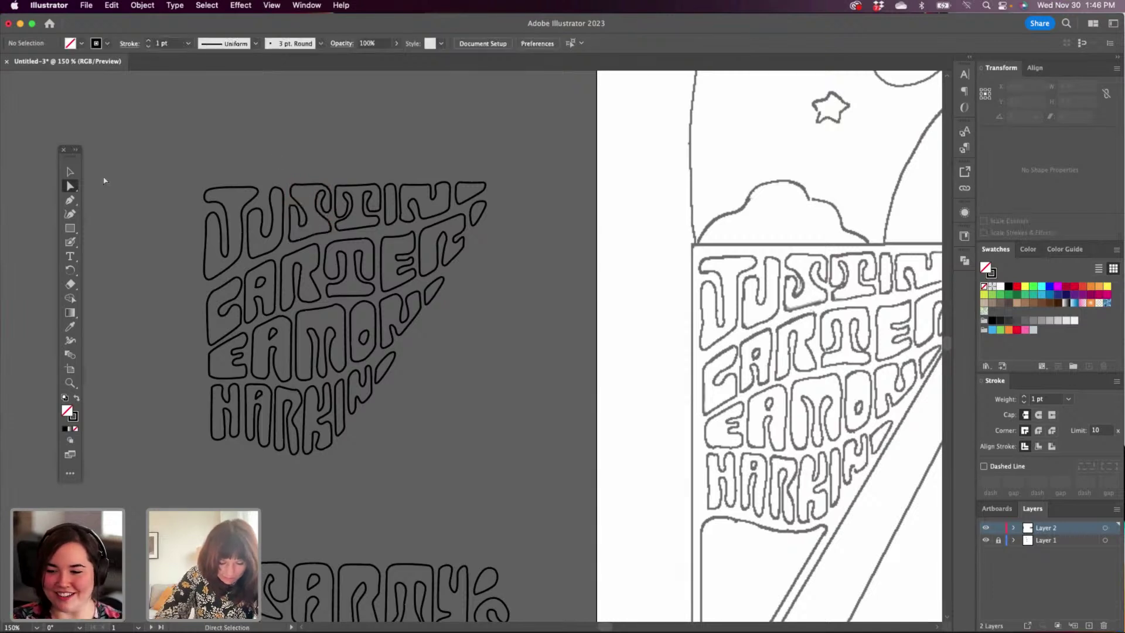
pyautogui.click(299, 214)
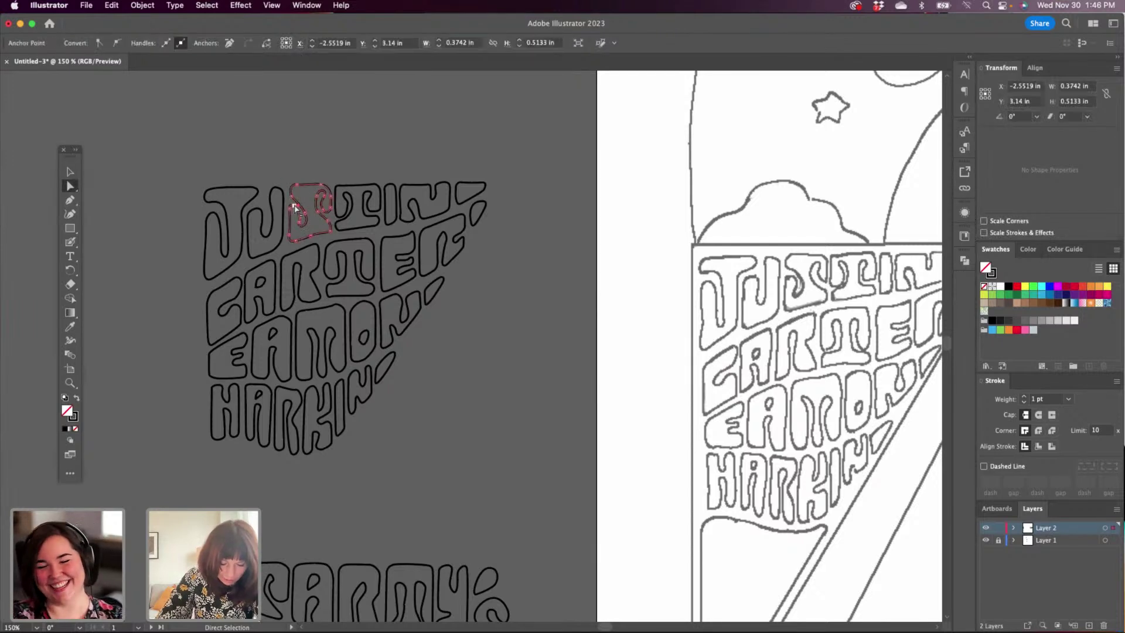
pyautogui.click(297, 207)
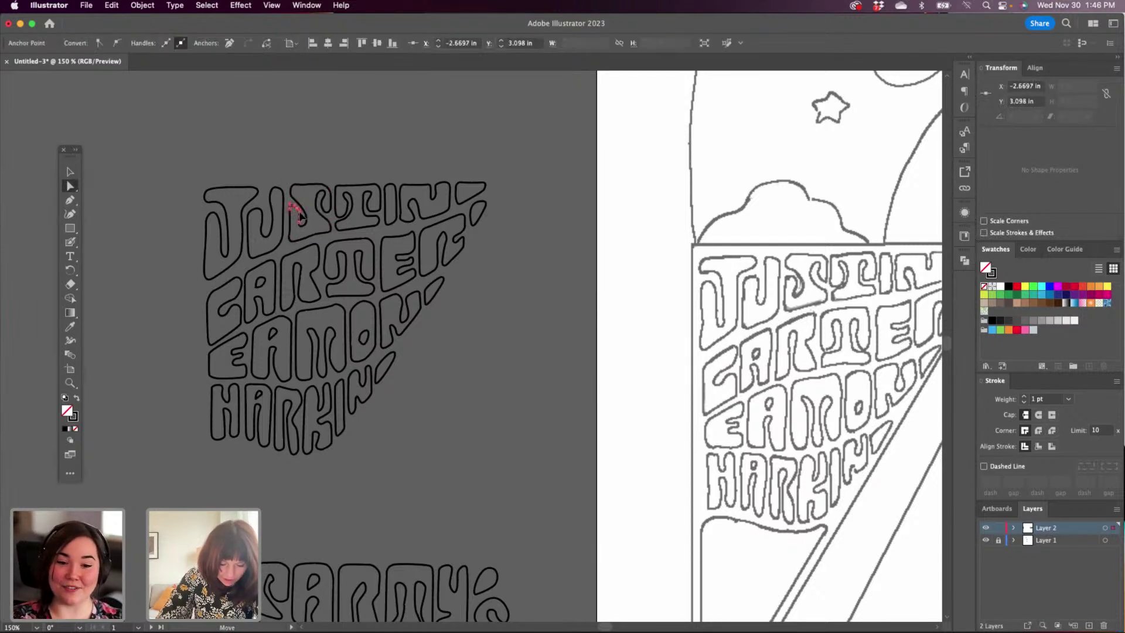
pyautogui.click(294, 154)
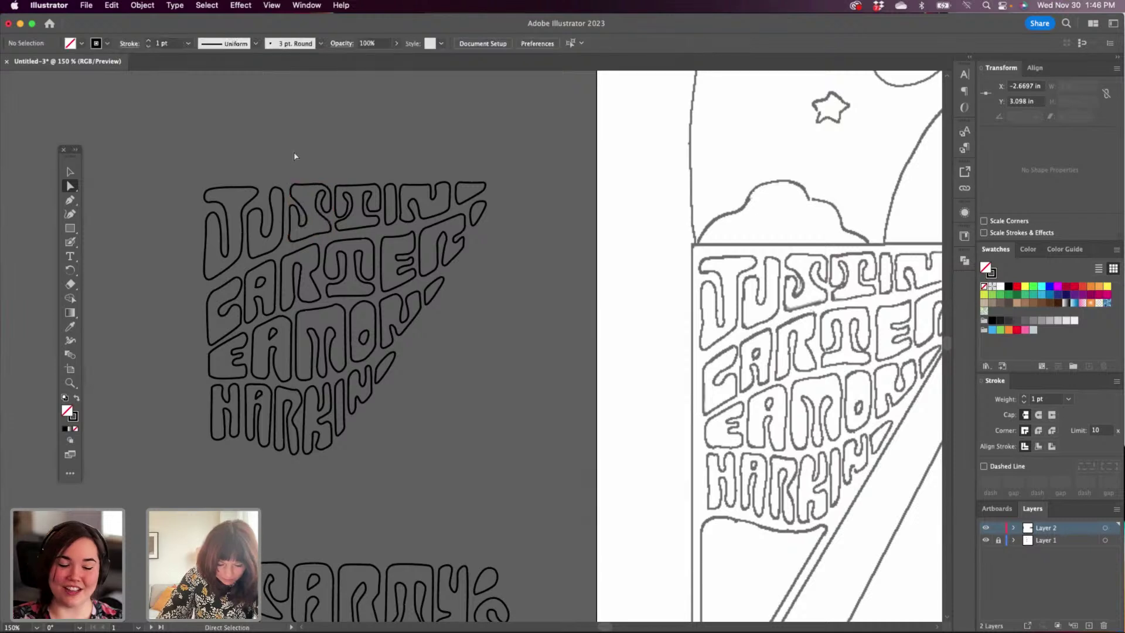
# Round the tip of the S's upper curl in the first artist-name line by moving its anchor point slightly down.
pyautogui.click(315, 195)
pyautogui.click(316, 195)
pyautogui.moveTo(317, 195); pyautogui.dragTo(317, 198)
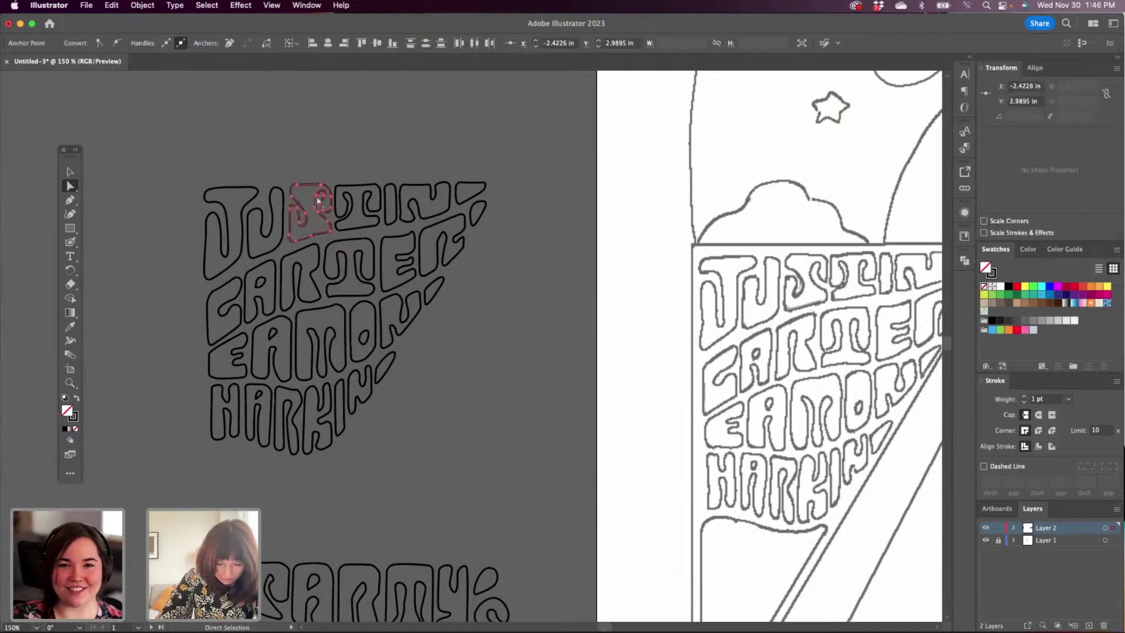
pyautogui.click(328, 145)
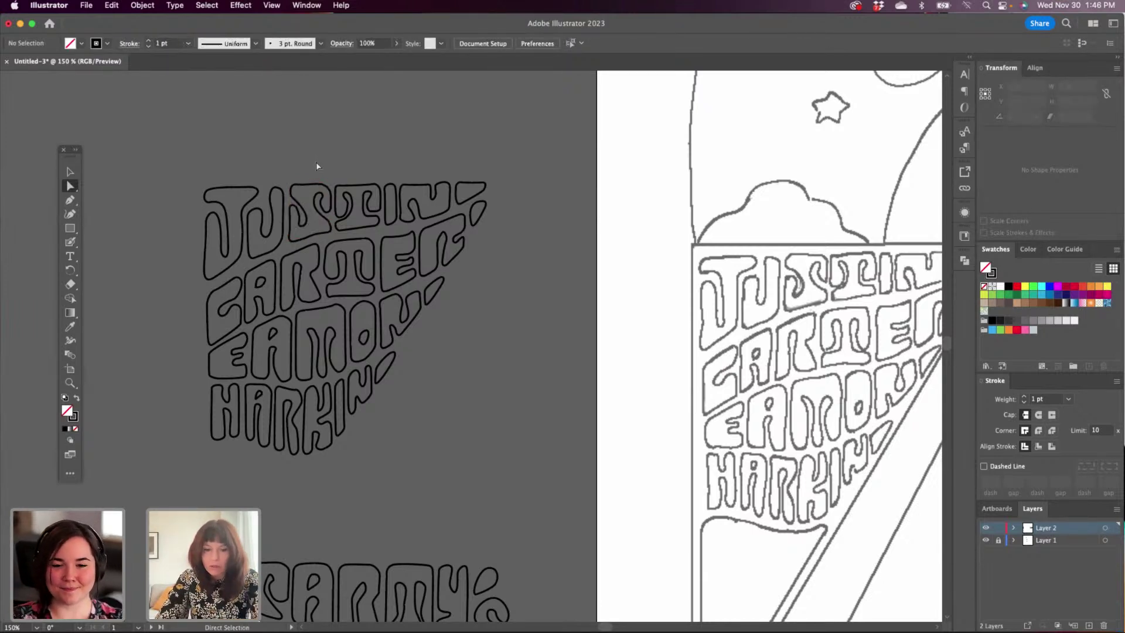
# Smooth the inner edge of the U's left stem in the first artist-name line by adjusting its anchor point and handle.
pyautogui.click(261, 229)
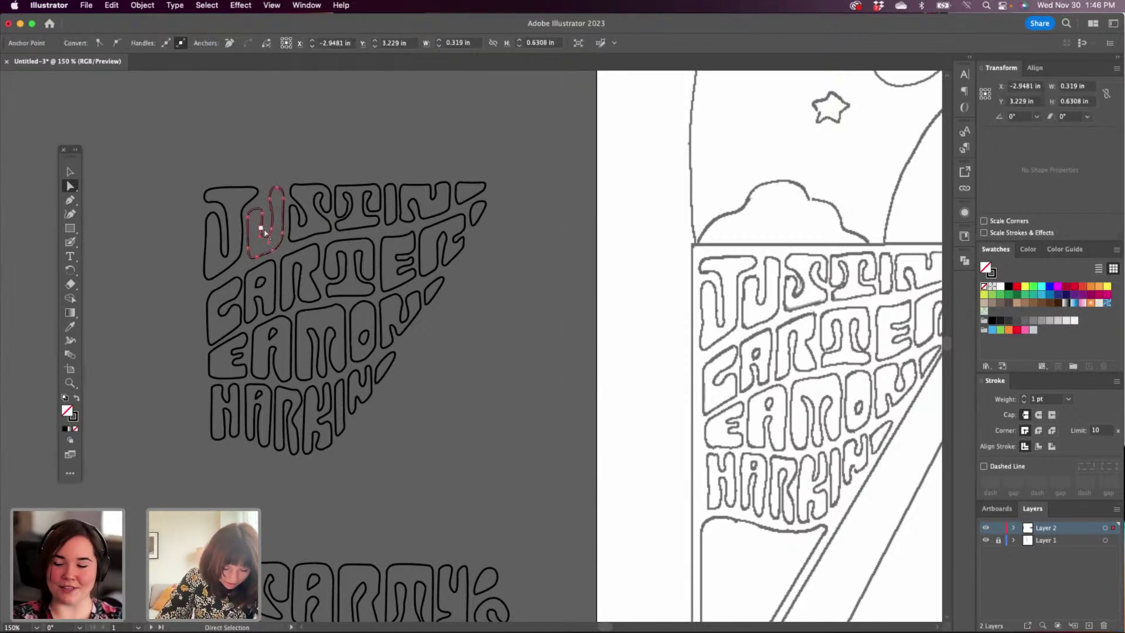
pyautogui.click(264, 213)
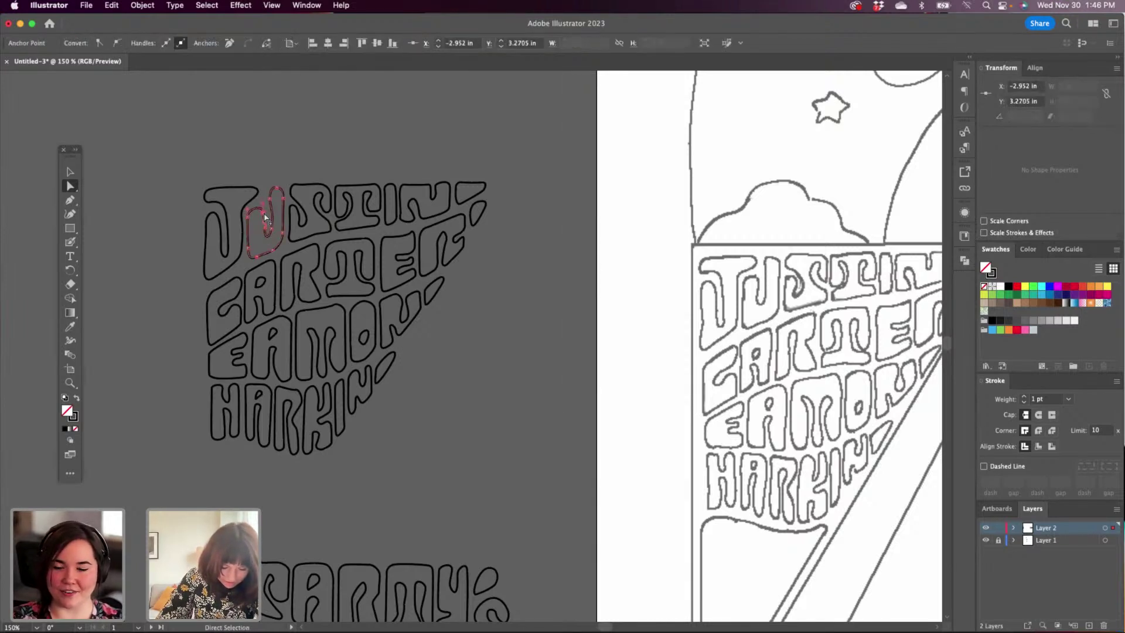
pyautogui.click(262, 200)
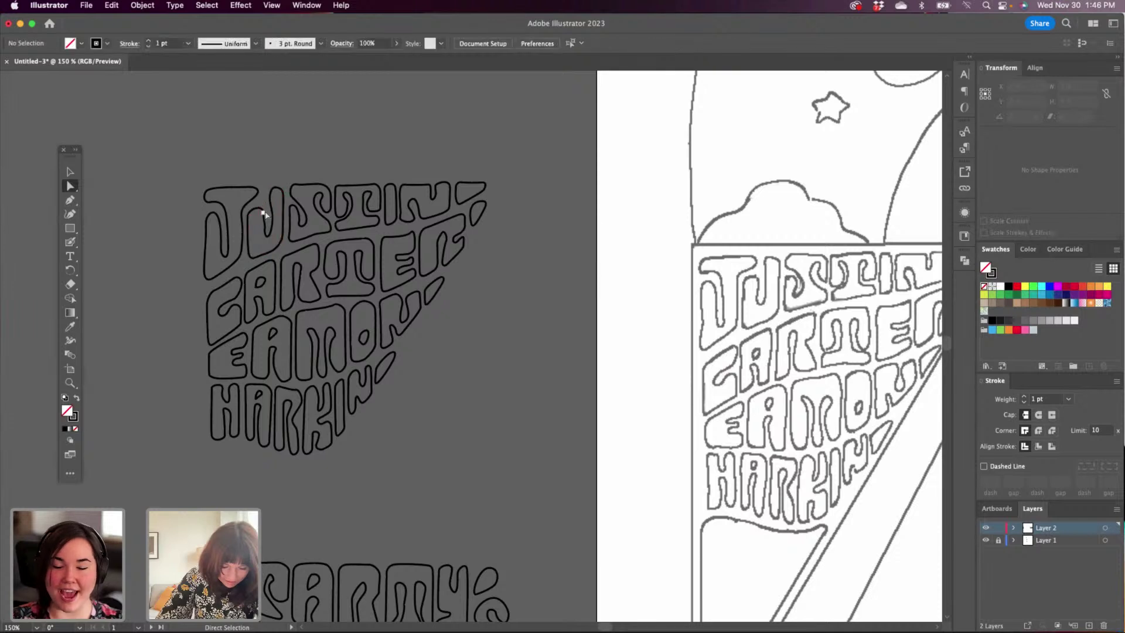
pyautogui.click(263, 212)
pyautogui.moveTo(263, 206); pyautogui.dragTo(262, 241)
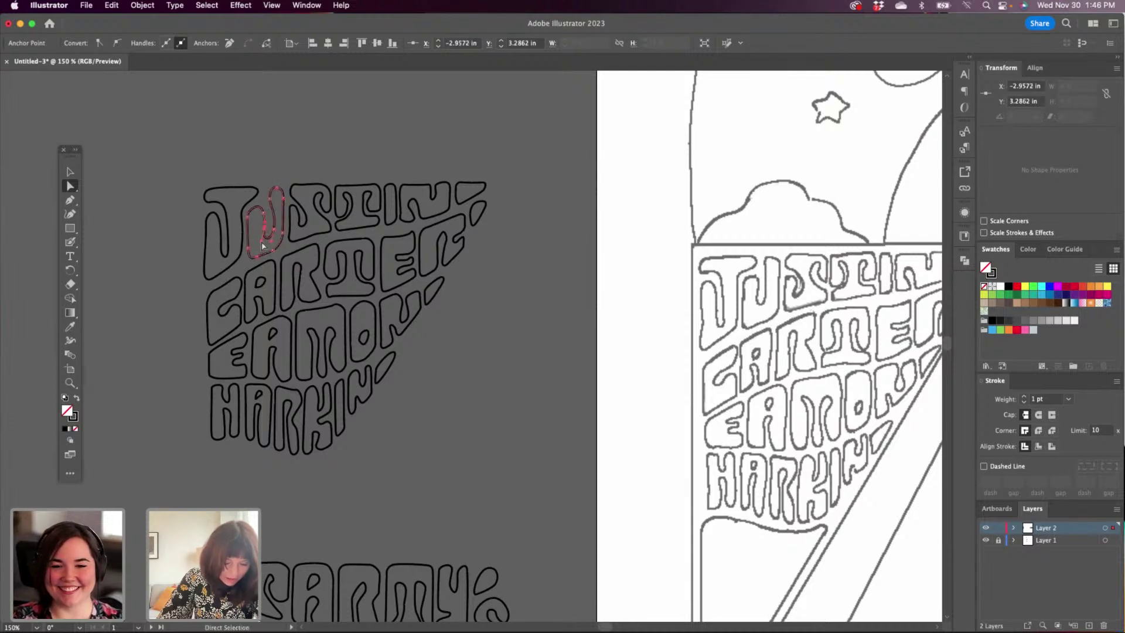
pyautogui.click(267, 172)
# Reshape the inner edge of the U's right stem and the bottom of its inner curve in the first artist-name line.
pyautogui.click(272, 213)
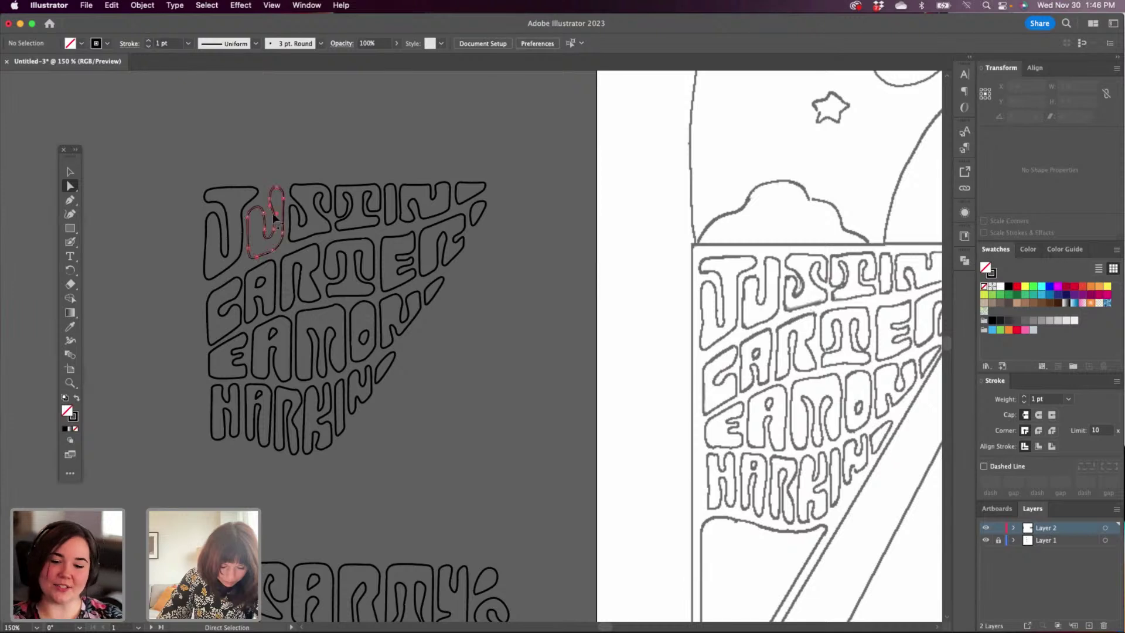
pyautogui.click(270, 208)
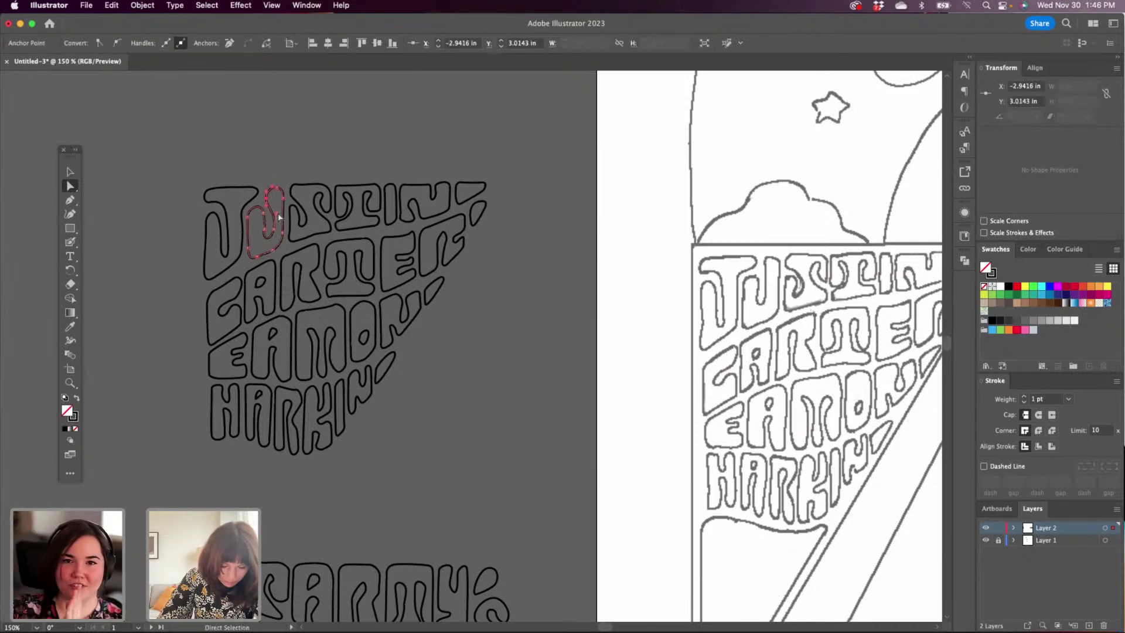
pyautogui.moveTo(275, 214); pyautogui.dragTo(279, 235)
pyautogui.click(273, 169)
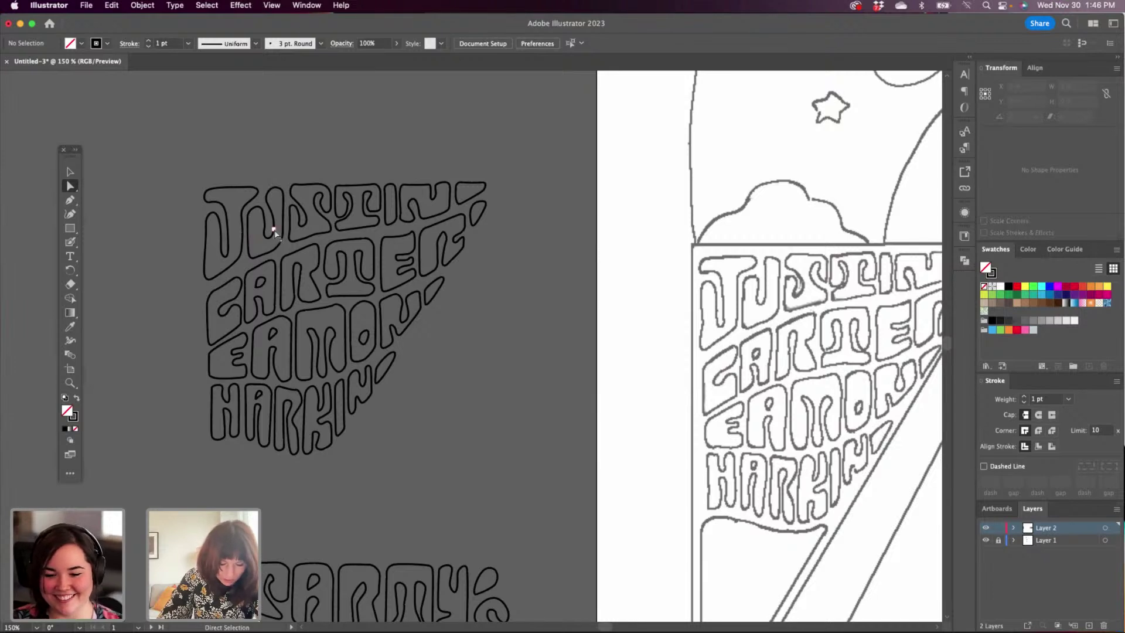
pyautogui.click(272, 227)
pyautogui.moveTo(273, 233); pyautogui.dragTo(267, 230)
pyautogui.click(261, 170)
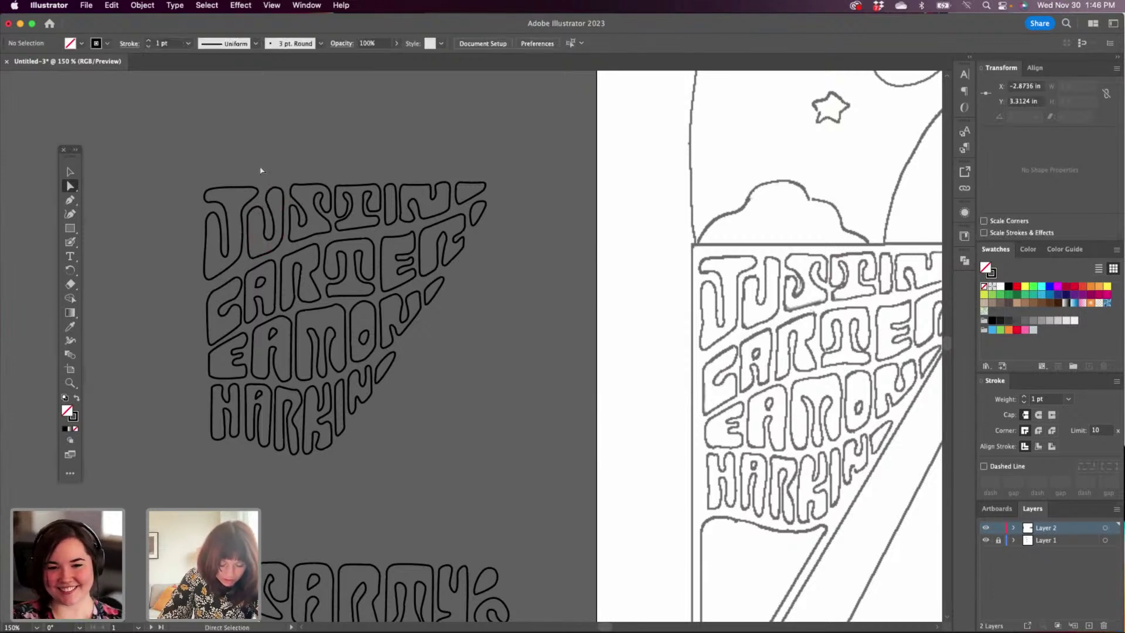
# Narrow the U in the first artist-name line to about 0.29 in wide by nudging its left-side anchor points to the right.
pyautogui.click(255, 258)
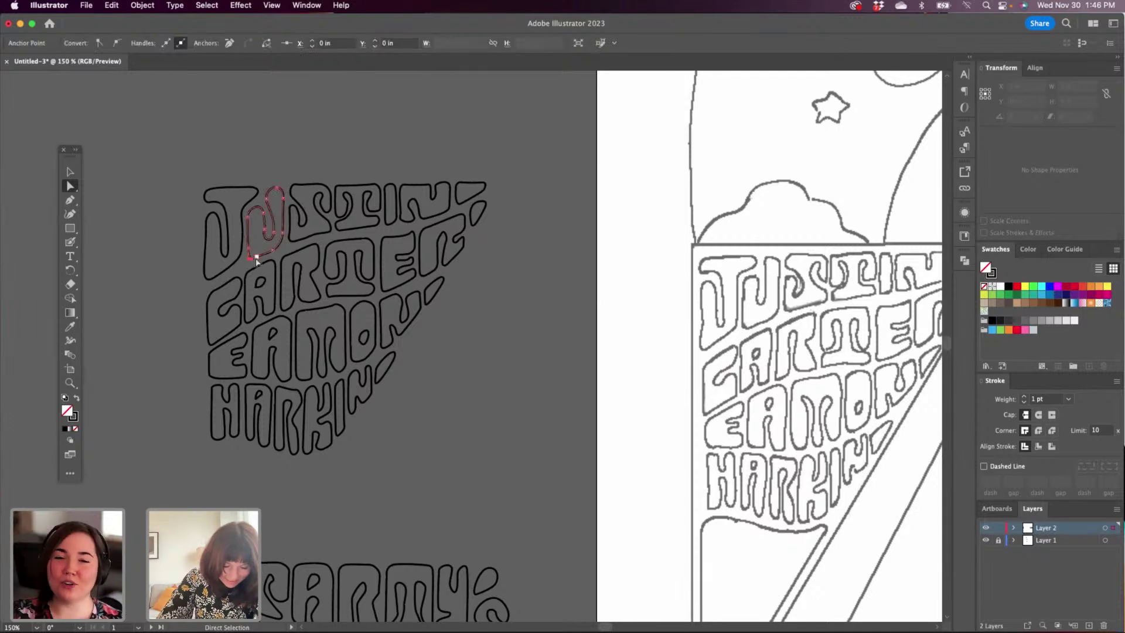
pyautogui.click(248, 218)
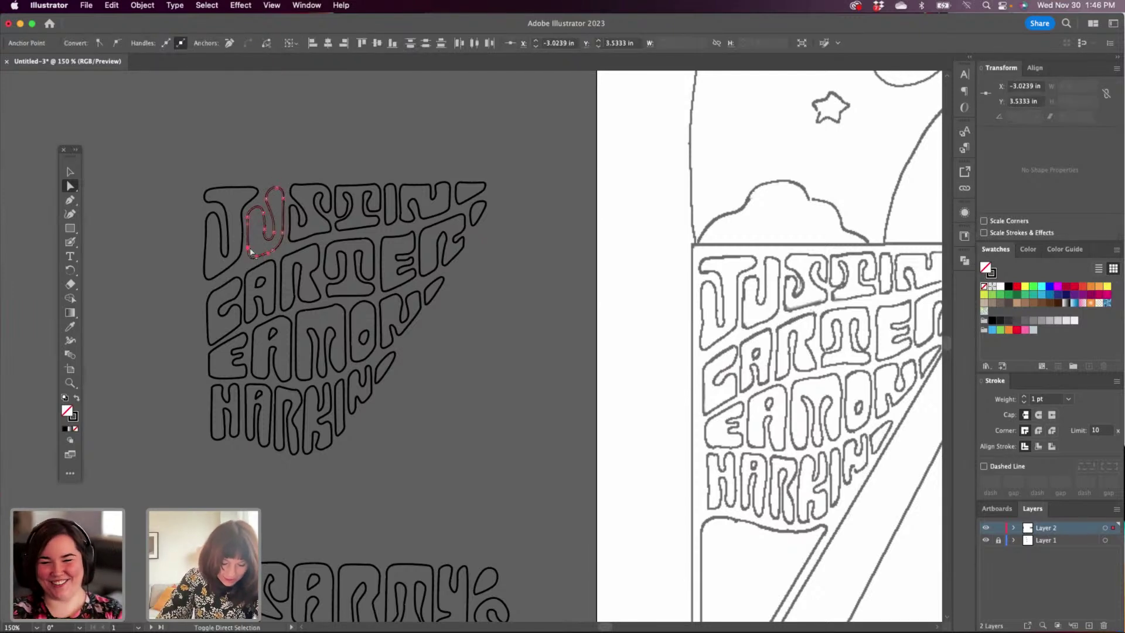
pyautogui.press('Right')
pyautogui.press('Right')
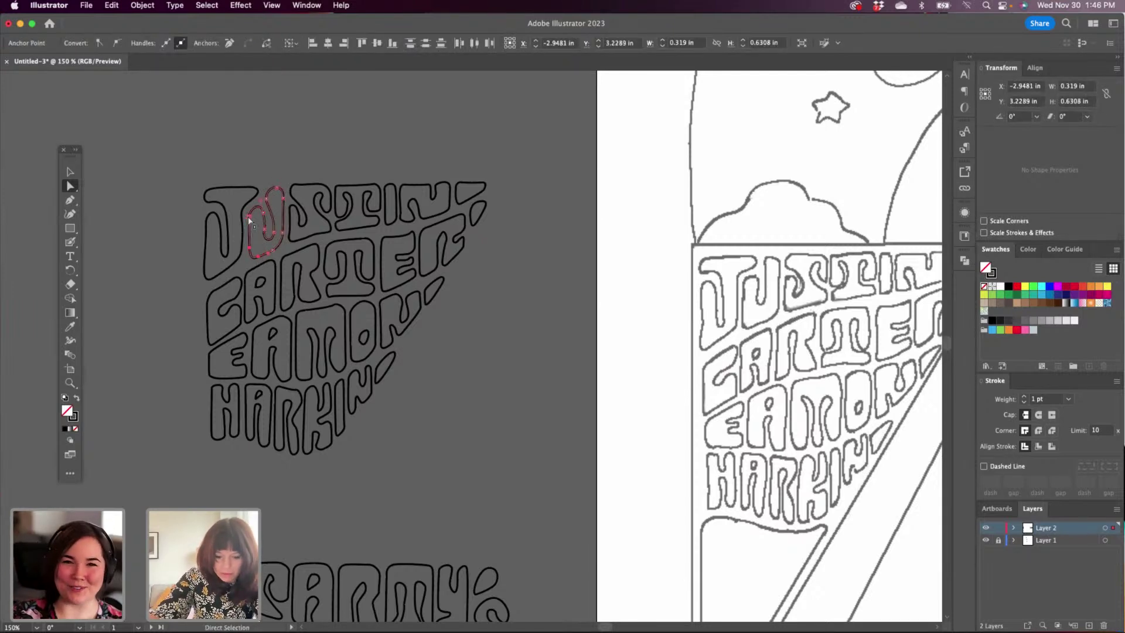
pyautogui.click(70, 172)
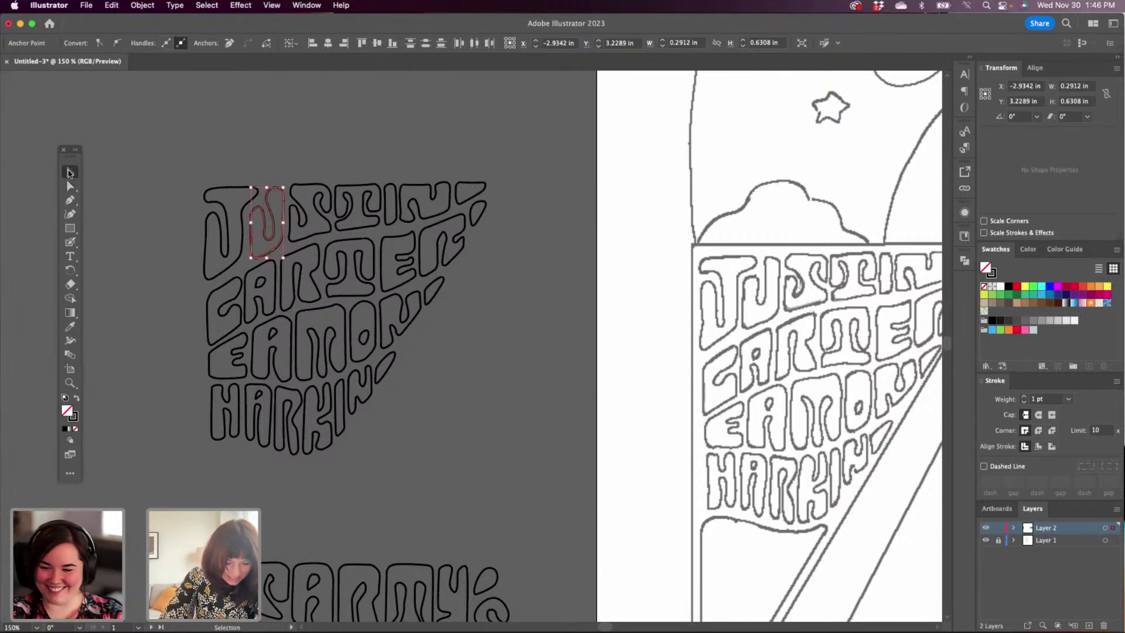
pyautogui.click(256, 256)
pyautogui.click(70, 185)
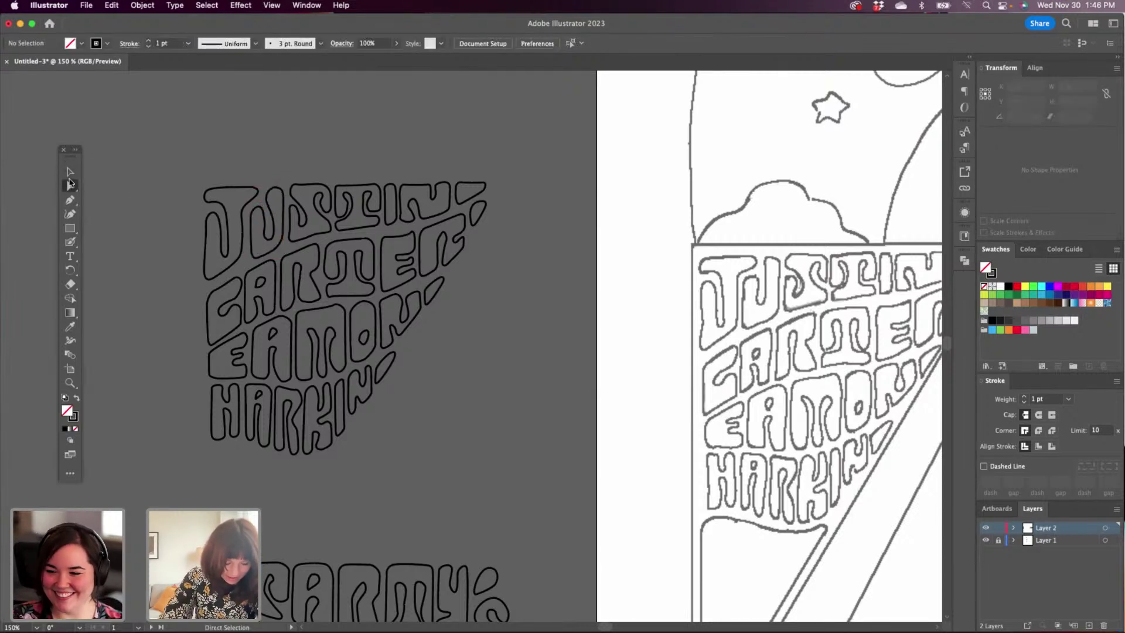
# Reshape the U's lower right outer curve in the first artist-name line by adjusting its anchor point.
pyautogui.click(252, 251)
pyautogui.moveTo(250, 248)
pyautogui.mouseDown()
pyautogui.moveTo(260, 258)
pyautogui.moveTo(283, 235)
pyautogui.moveTo(273, 245)
pyautogui.mouseUp()
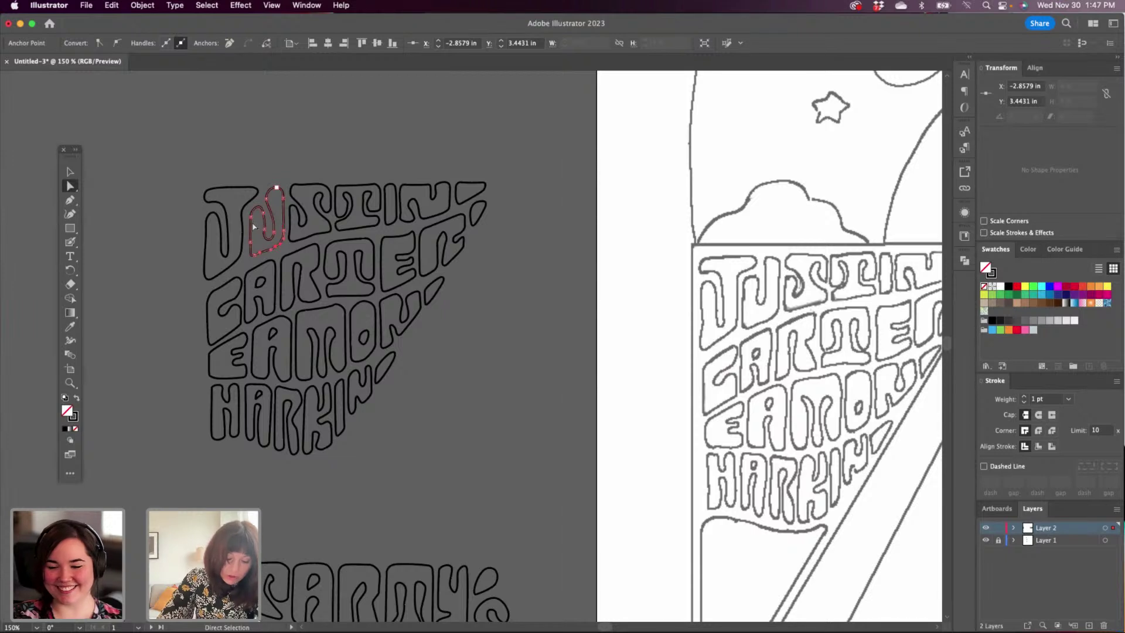
# Try to delete the anchor point on the inside of the U's left stem, and to shift the U slightly down.
pyautogui.press('p')
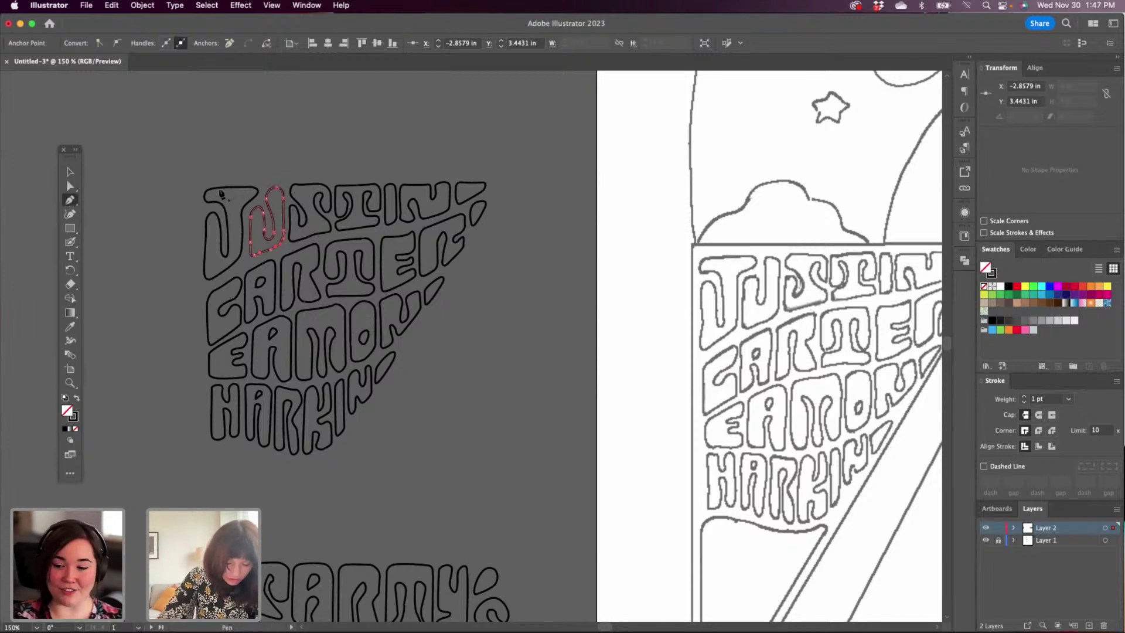
pyautogui.click(263, 213)
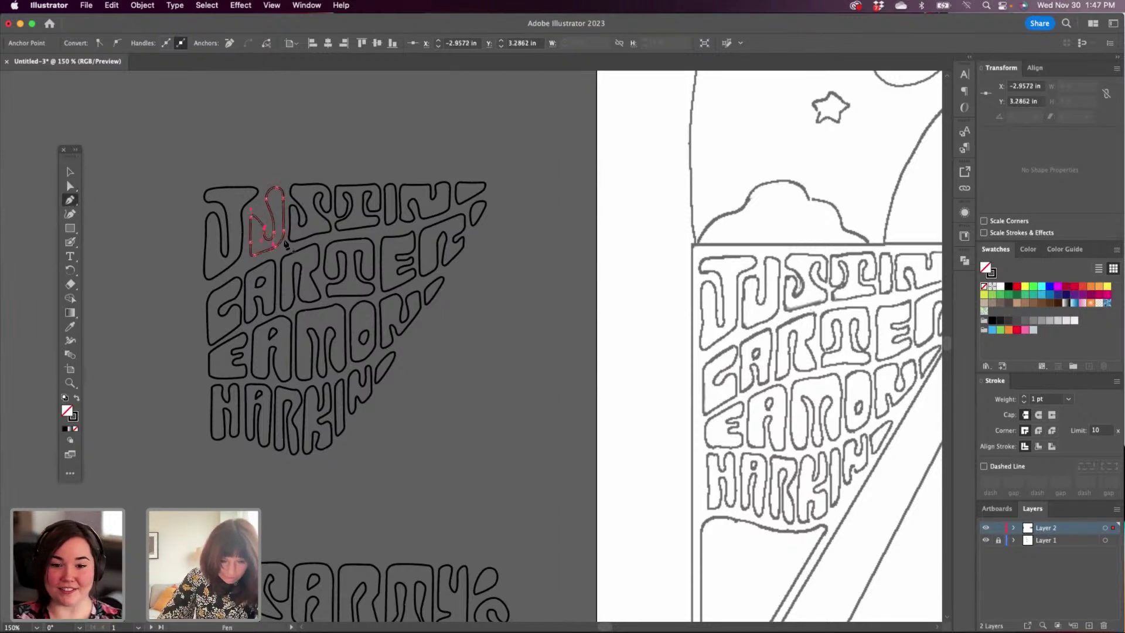
pyautogui.press('super+z')
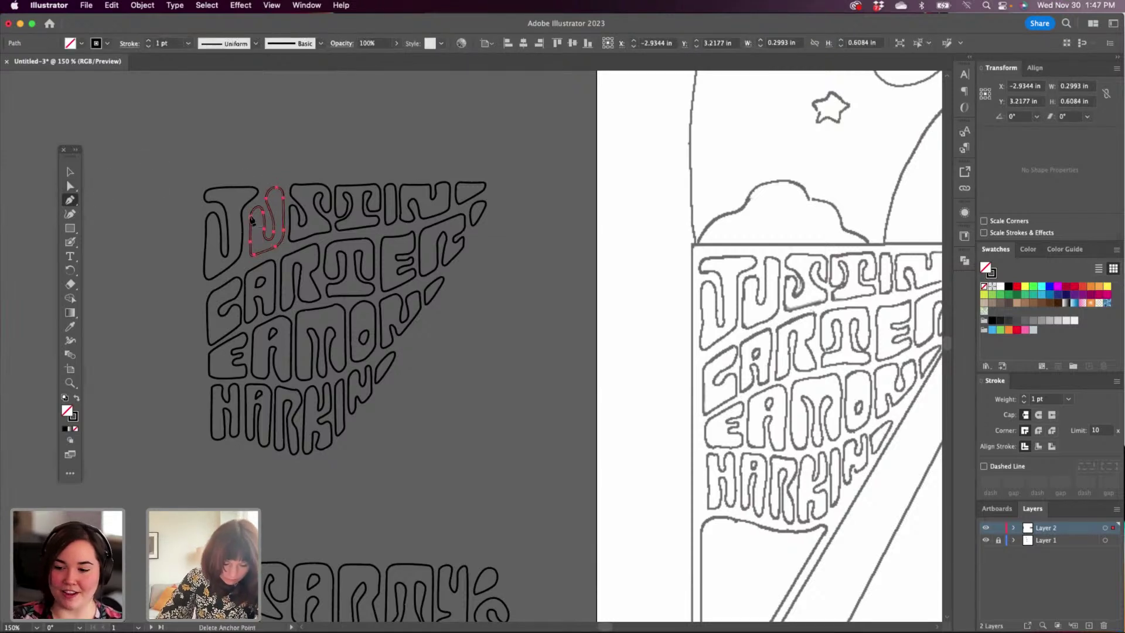
pyautogui.click(69, 184)
pyautogui.moveTo(251, 217); pyautogui.dragTo(251, 221)
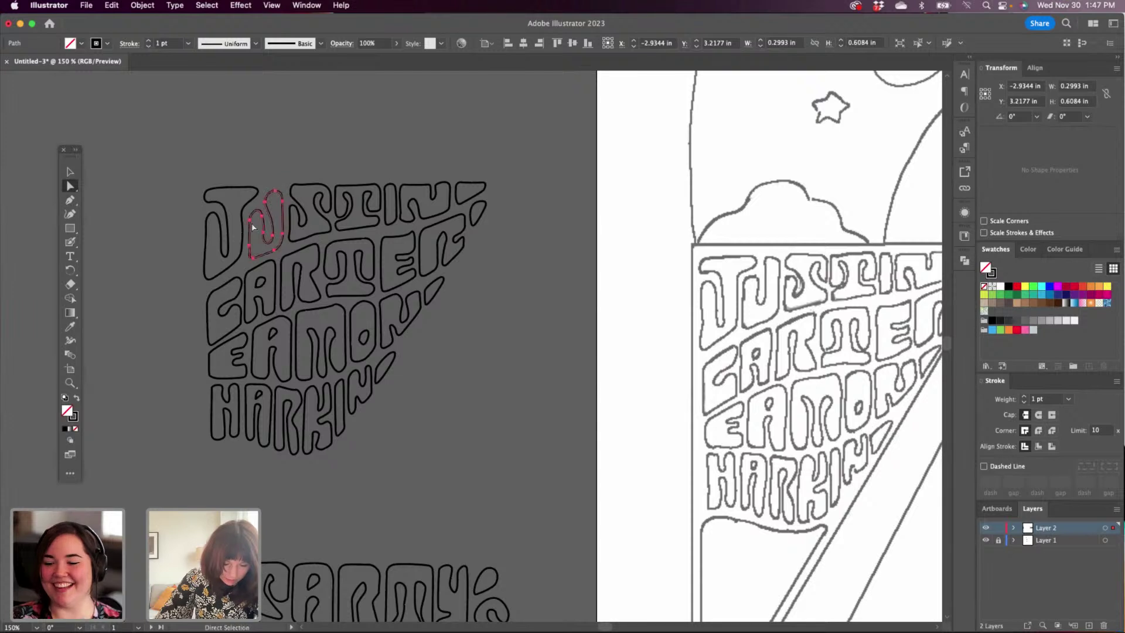
pyautogui.press('super+z')
# Smooth the outer edge of the U's left stem in the first artist-name line by adjusting its upper anchor point and handle.
pyautogui.click(251, 217)
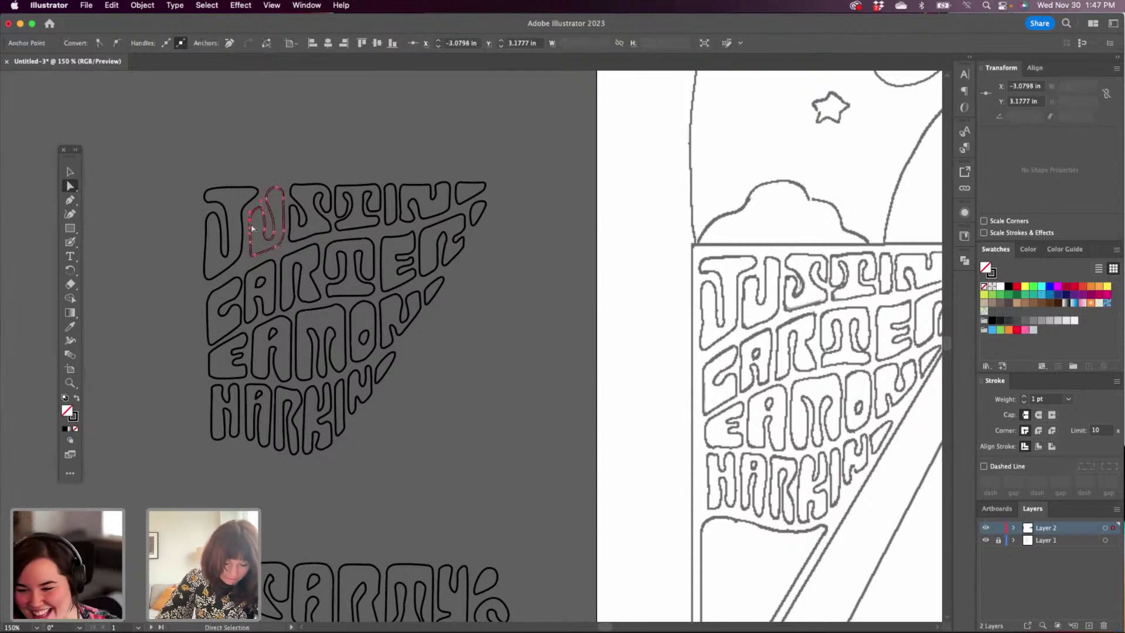
pyautogui.moveTo(251, 216); pyautogui.dragTo(265, 239)
pyautogui.click(263, 213)
pyautogui.click(242, 139)
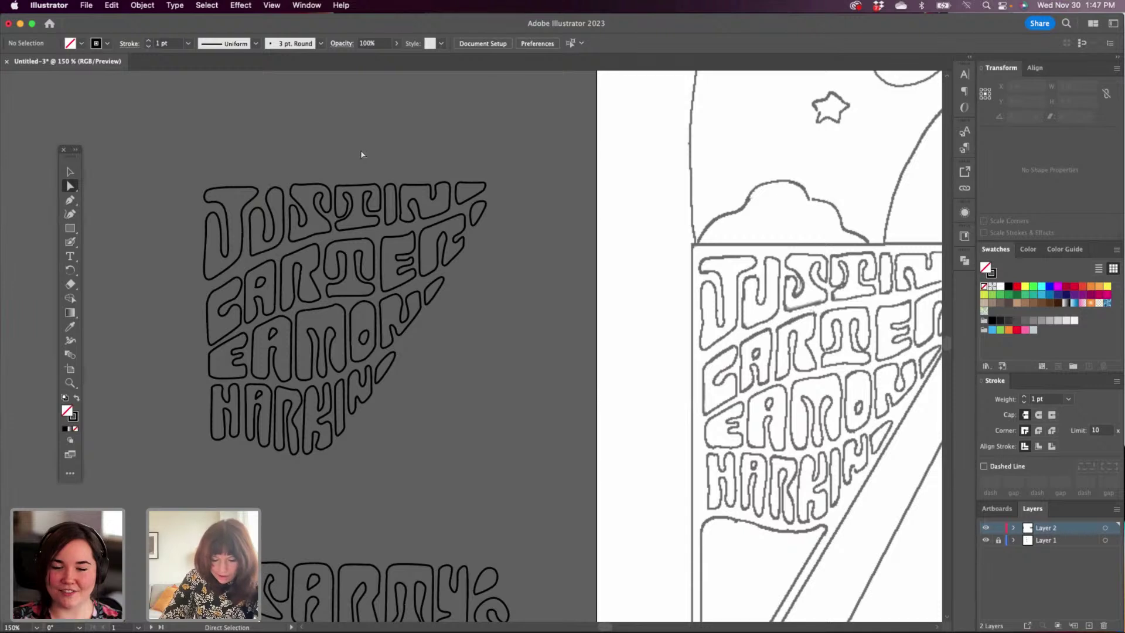
# Round the J's lower right outer curve and reshape its bottom edge in the first artist-name line by adjusting their anchor points.
pyautogui.click(242, 254)
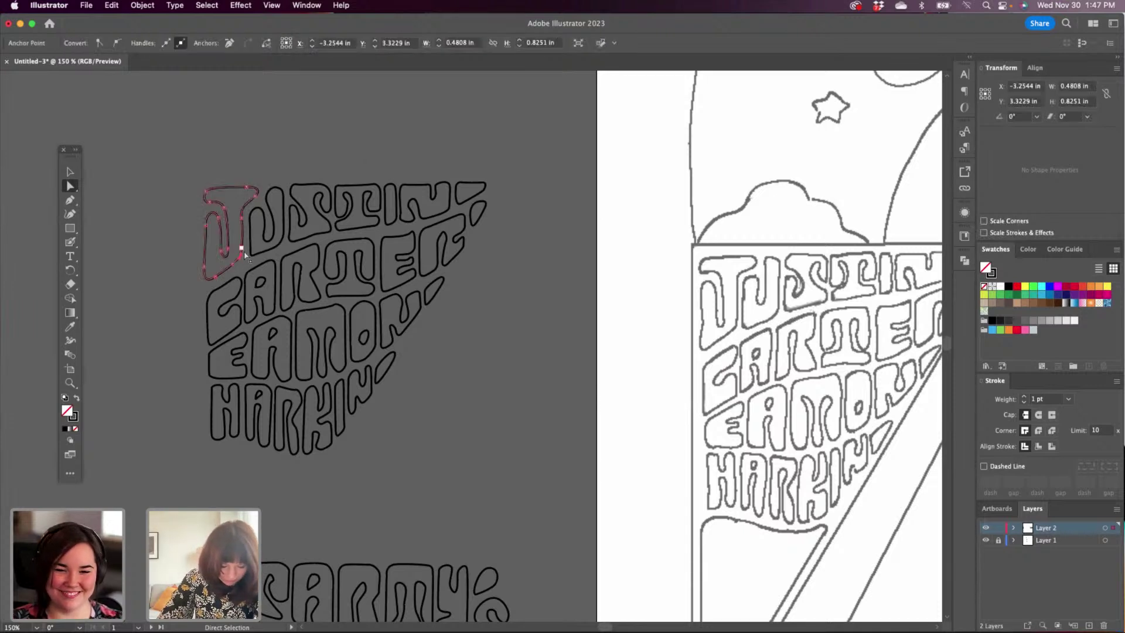
pyautogui.moveTo(232, 264); pyautogui.dragTo(242, 249)
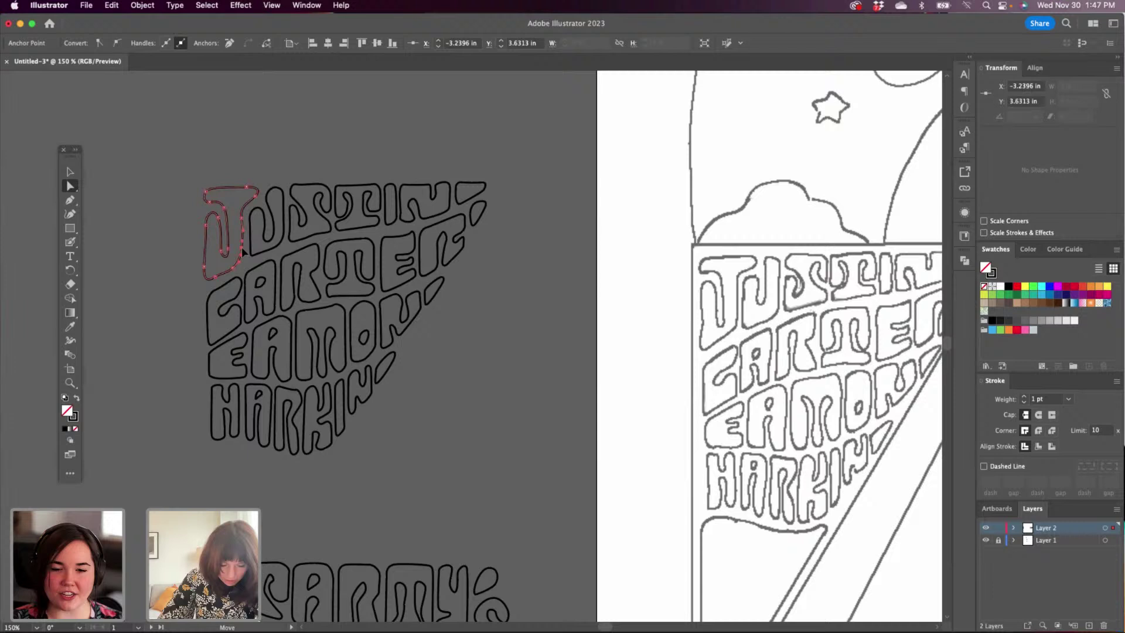
pyautogui.click(292, 148)
pyautogui.click(229, 279)
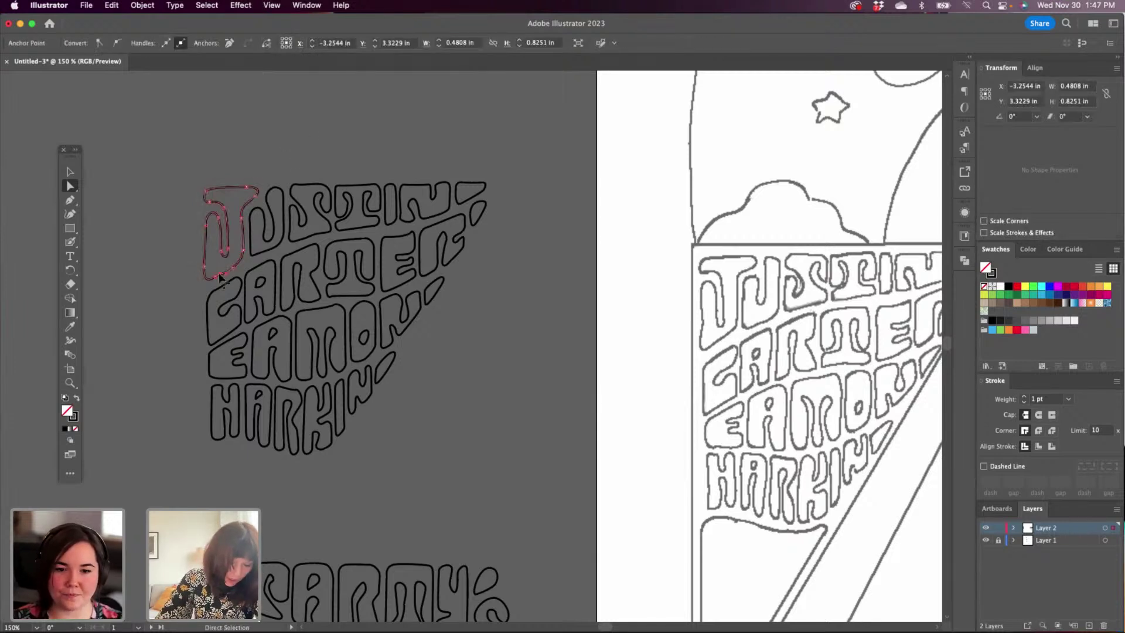
pyautogui.moveTo(221, 276); pyautogui.dragTo(222, 279)
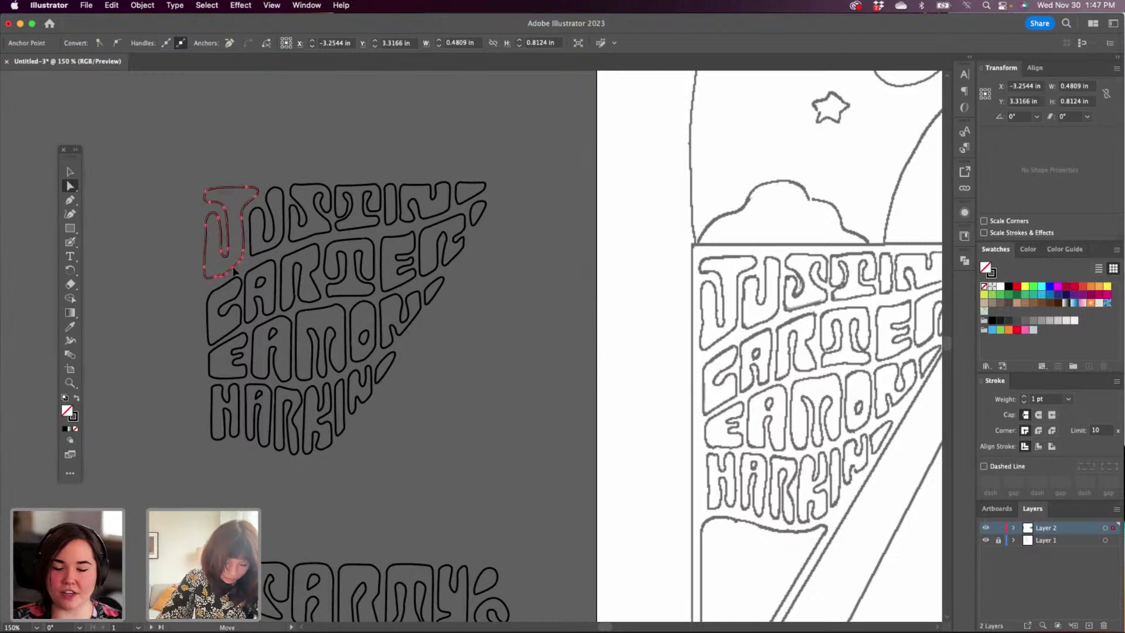
pyautogui.keyDown('shift'); pyautogui.click(233, 266); pyautogui.keyUp('shift')
pyautogui.click(266, 138)
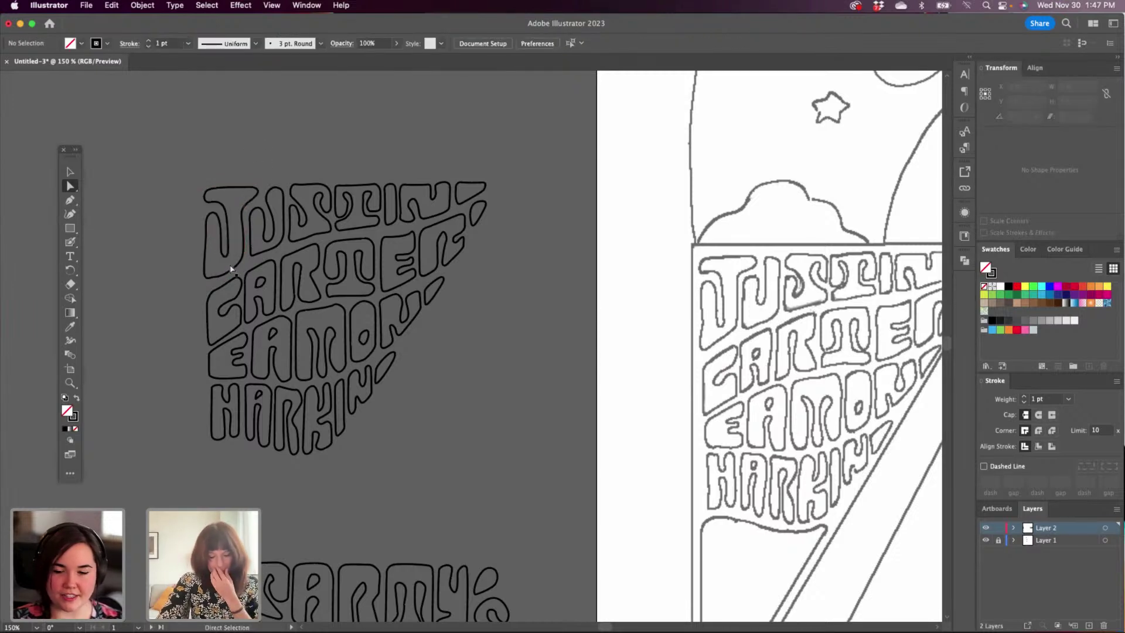
# Refine the transition from the J's right outer edge into its slanted bottom edge in the first artist-name line.
pyautogui.click(241, 243)
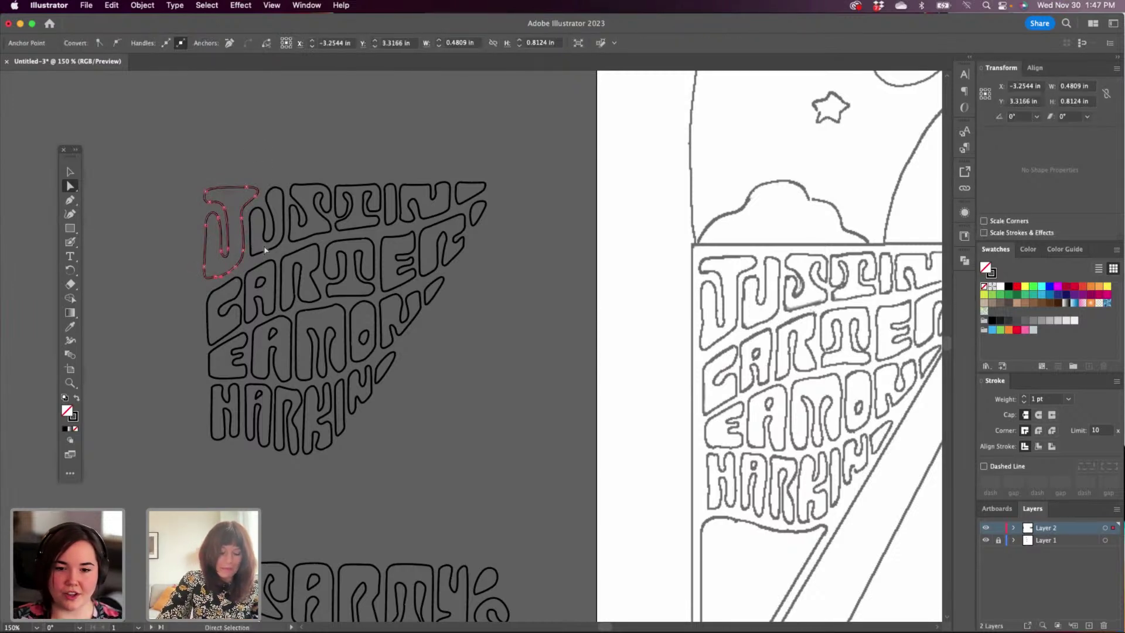
pyautogui.press('p')
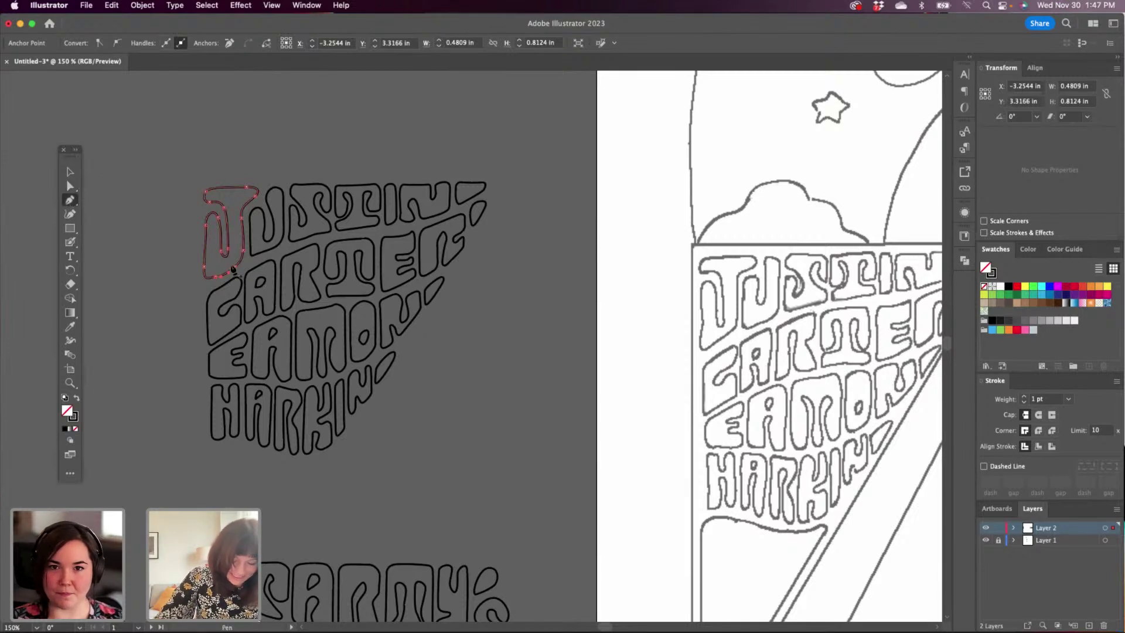
pyautogui.click(72, 186)
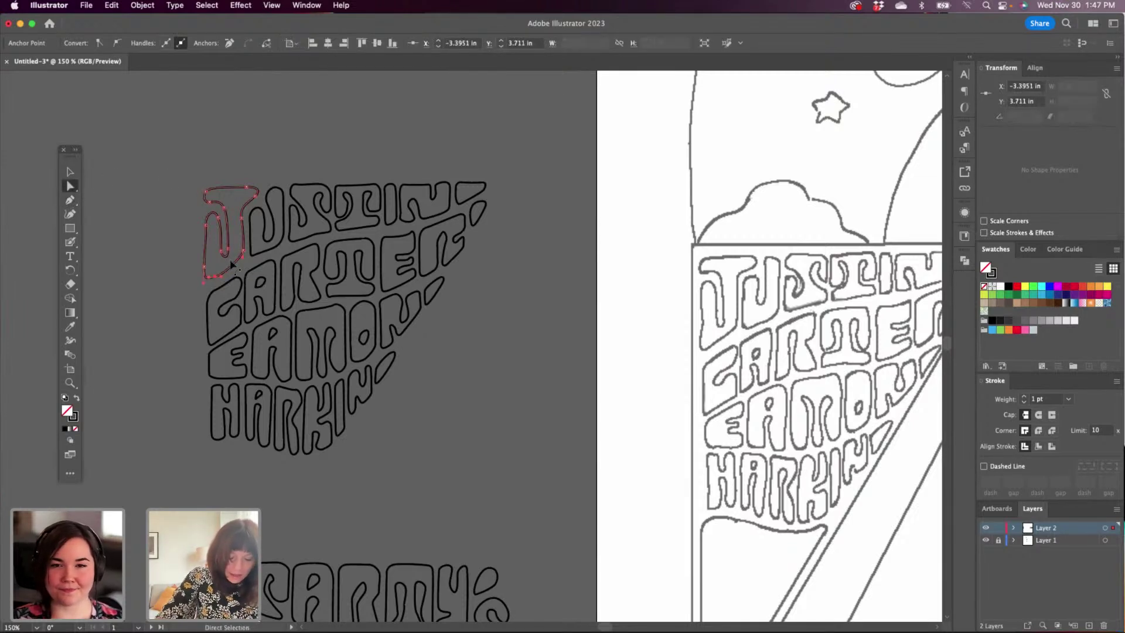
pyautogui.moveTo(222, 277); pyautogui.dragTo(232, 269)
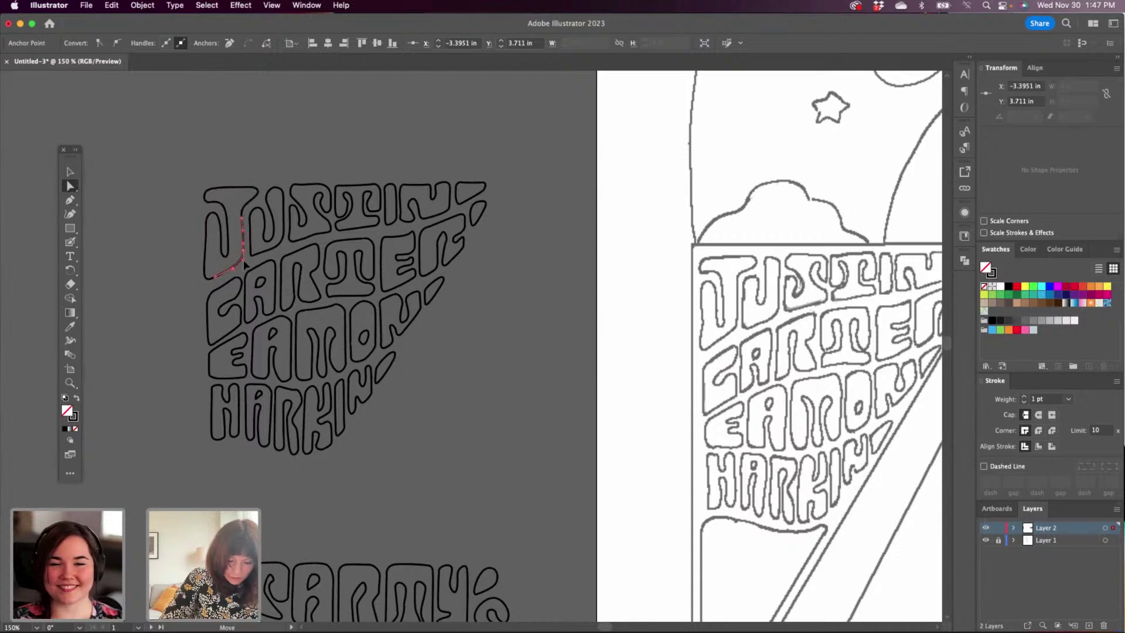
pyautogui.click(298, 151)
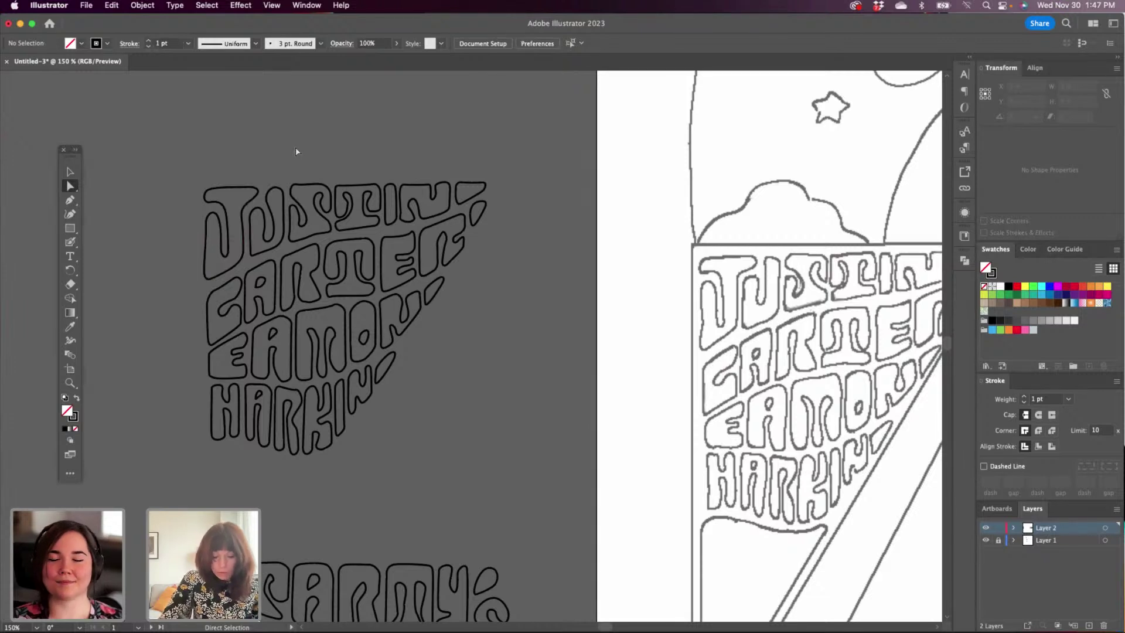
# Nudge the whole U in the first artist-name line slightly to the left to even out its spacing.
pyautogui.press('v')
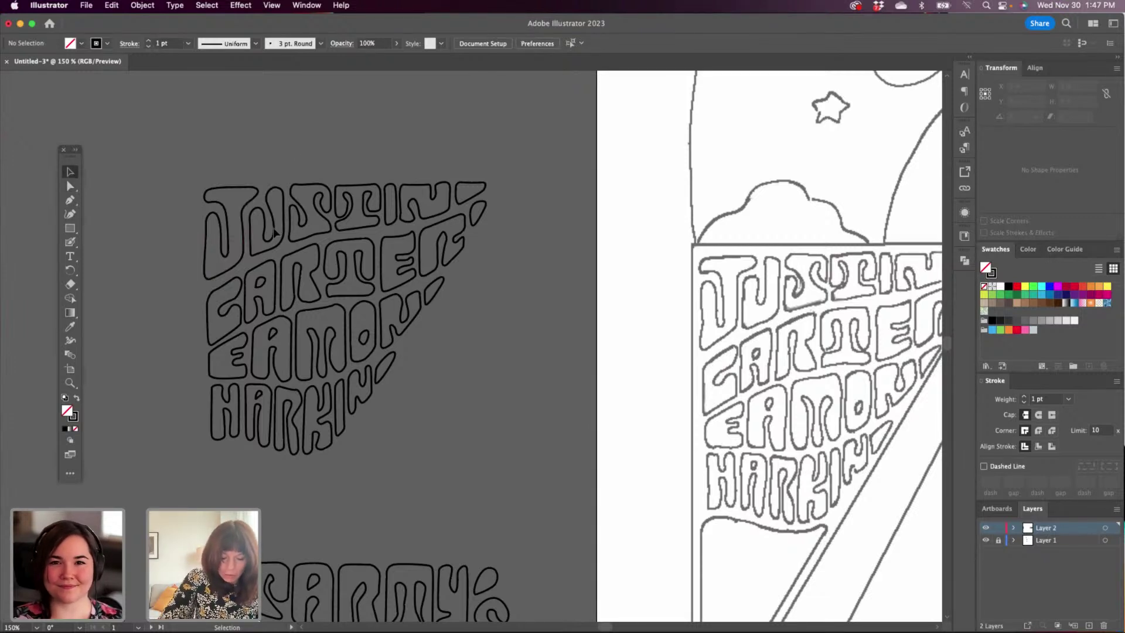
pyautogui.click(276, 228)
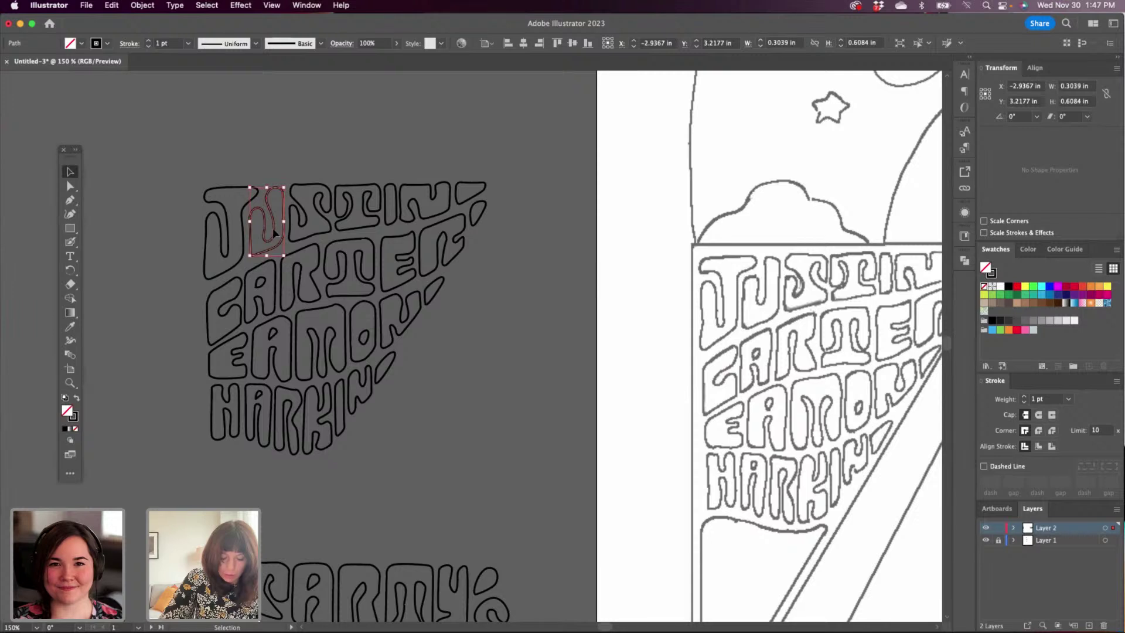
pyautogui.moveTo(274, 224); pyautogui.dragTo(273, 225)
pyautogui.click(287, 158)
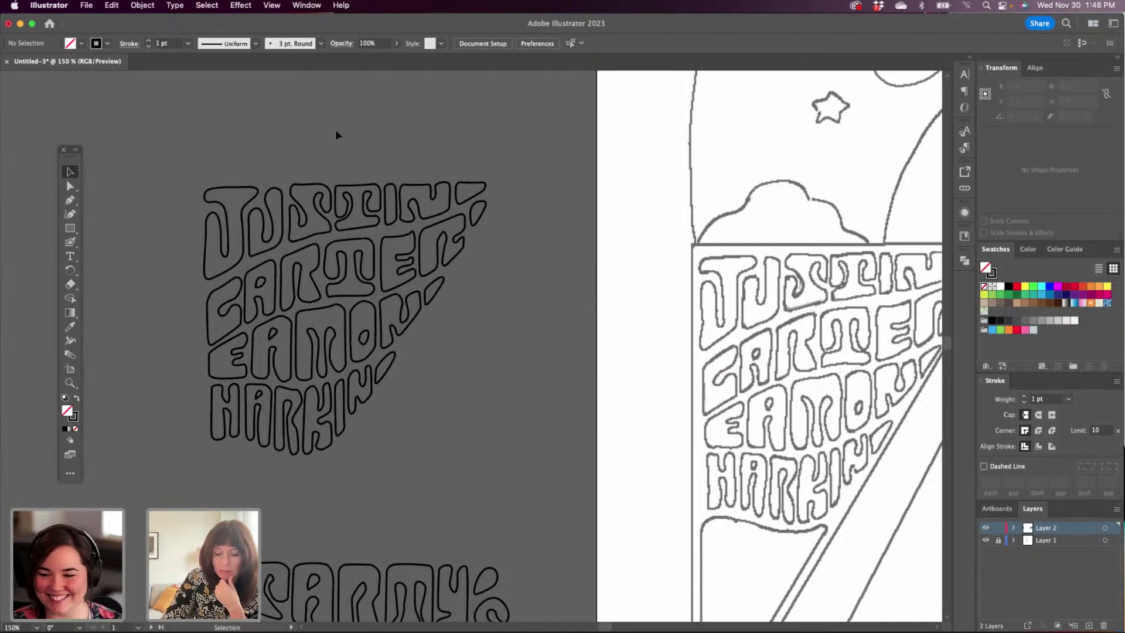
# Remove the extra anchor point from the inner curve of the T's left arm in the first artist-name line.
pyautogui.click(71, 187)
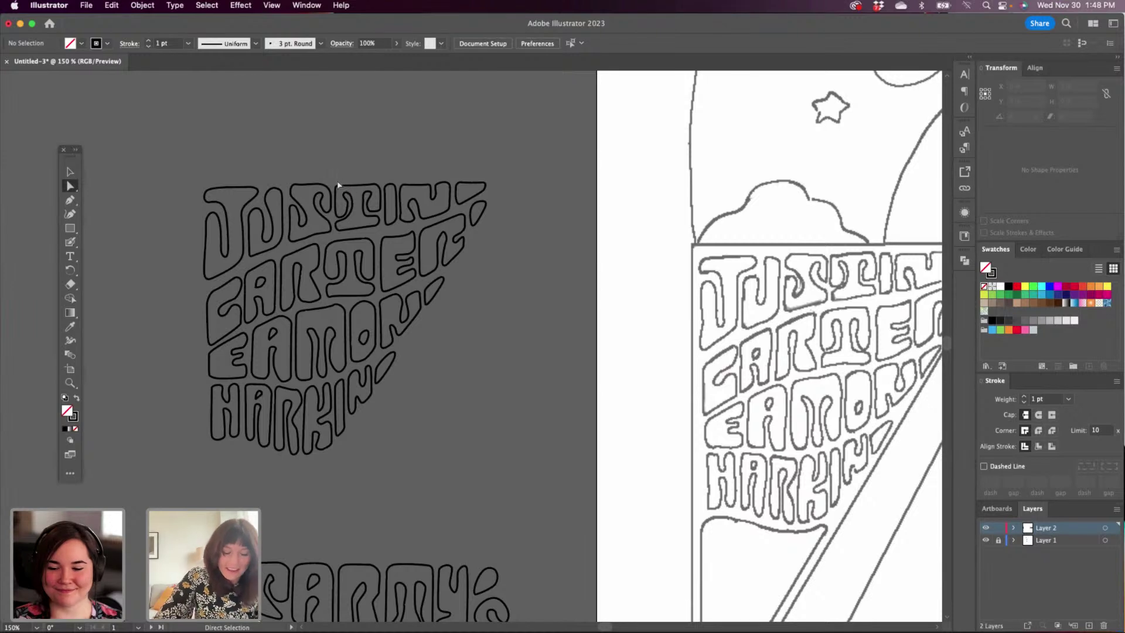
pyautogui.scroll(3, 372, 286)
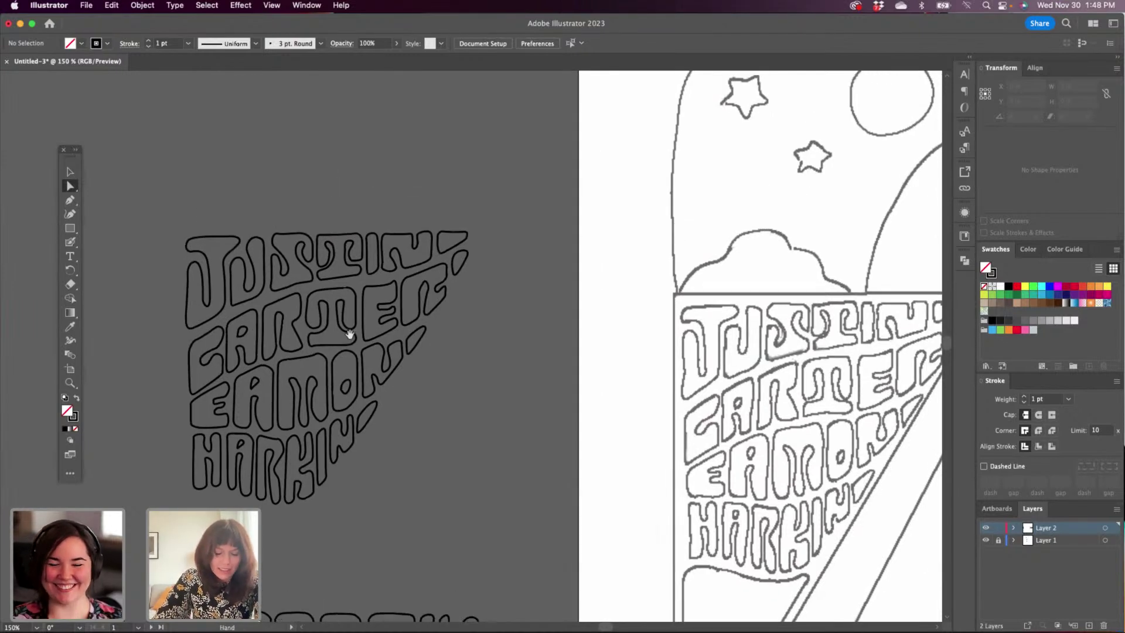
pyautogui.click(332, 256)
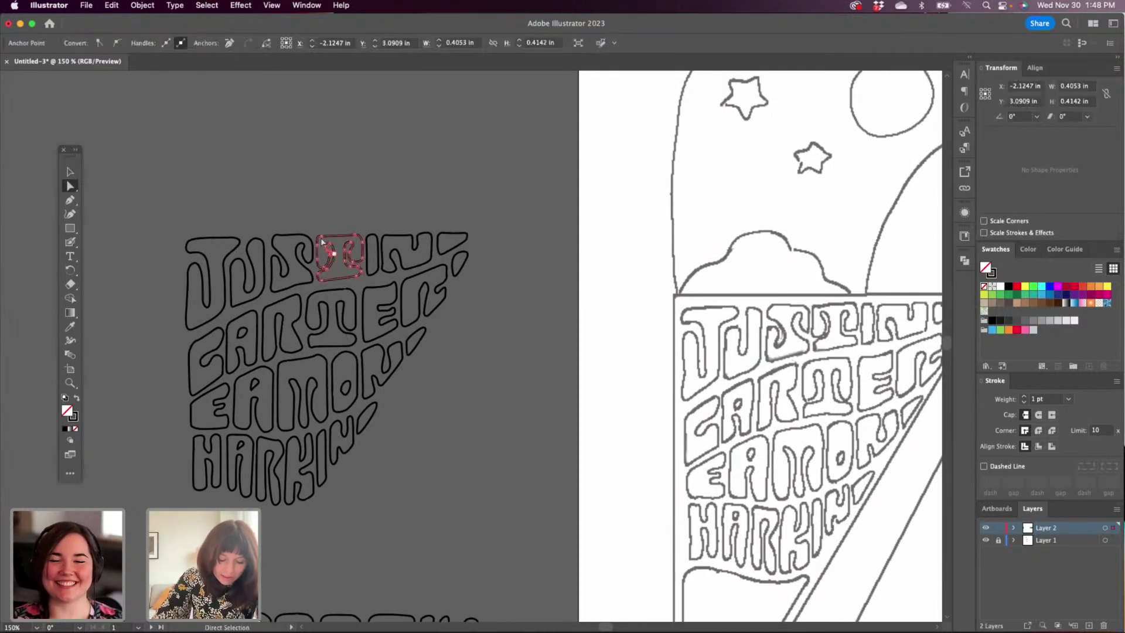
pyautogui.click(70, 199)
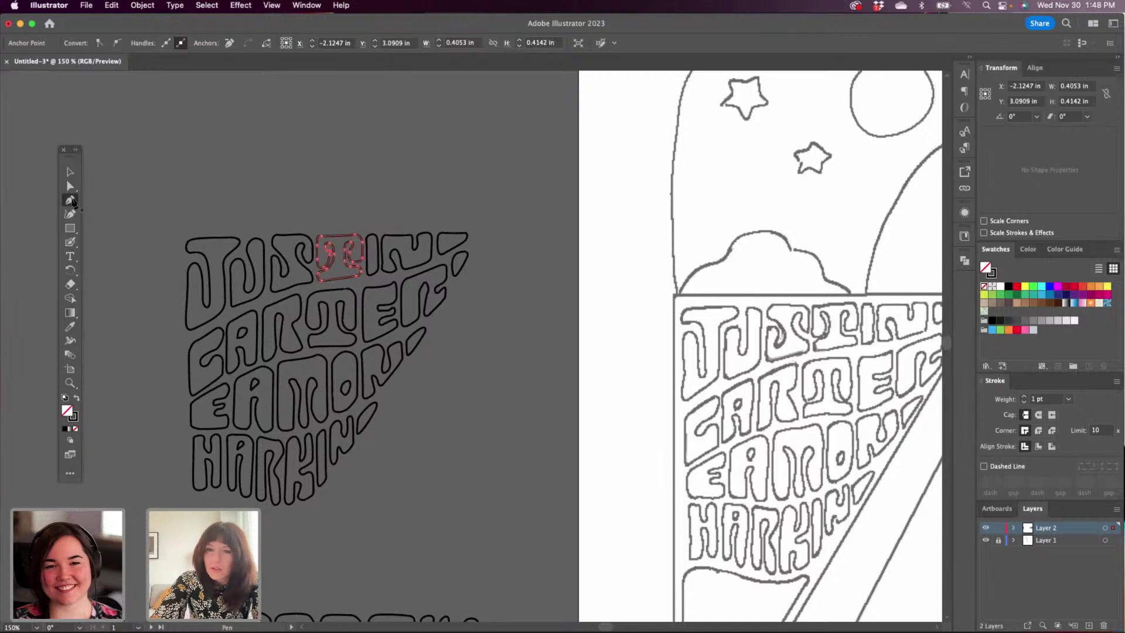
pyautogui.click(72, 200)
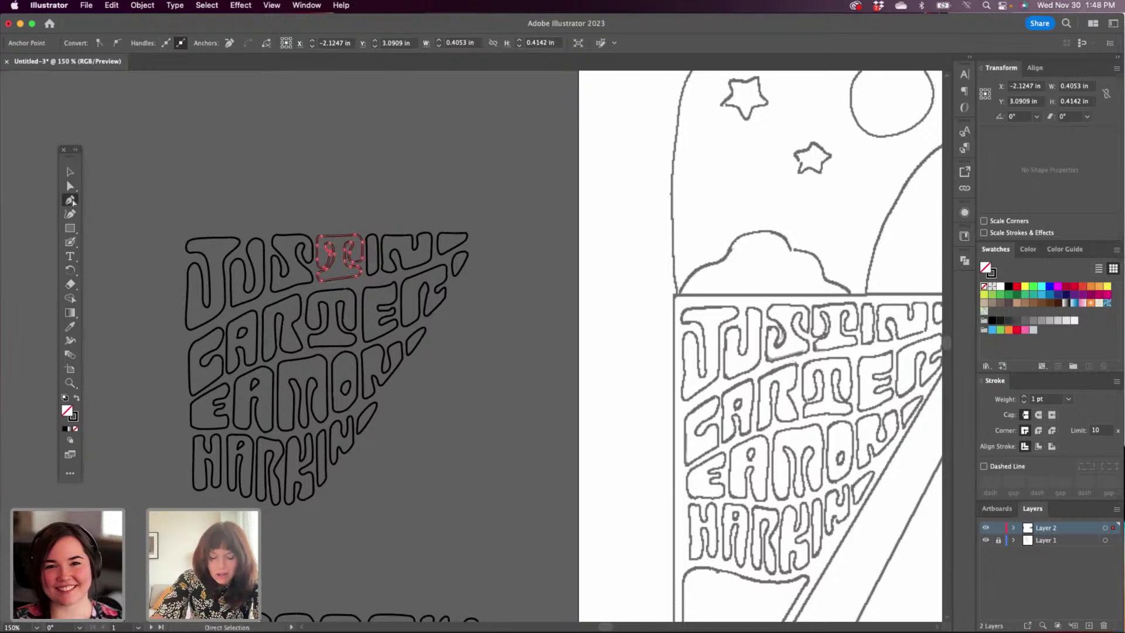
pyautogui.press('super+equal')
pyautogui.press('super+equal')
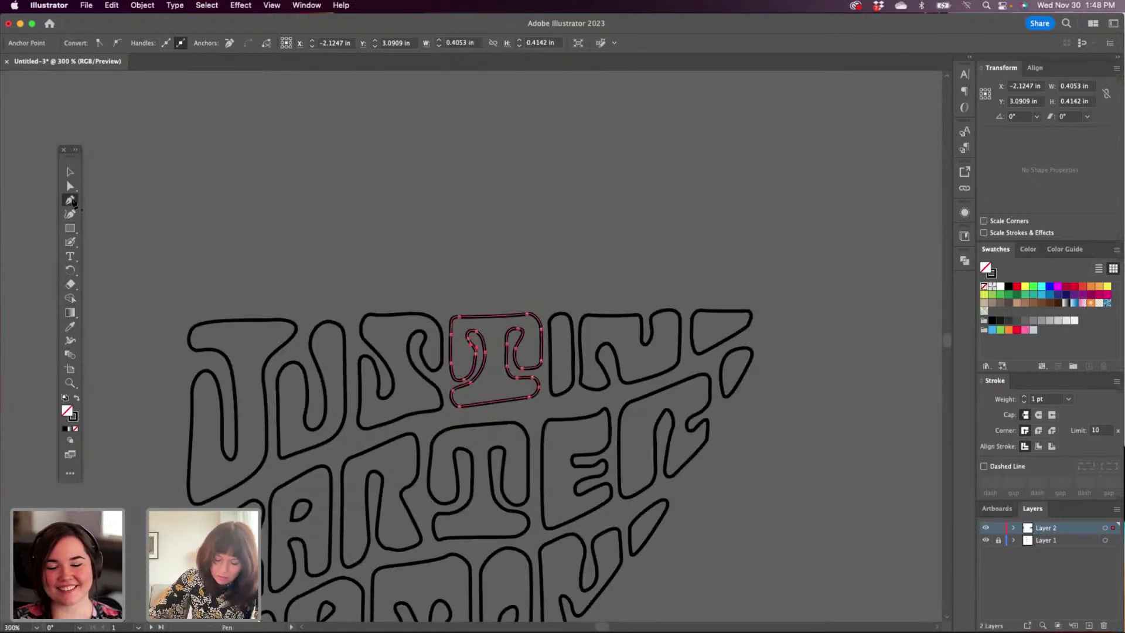
pyautogui.click(476, 348)
pyautogui.click(476, 355)
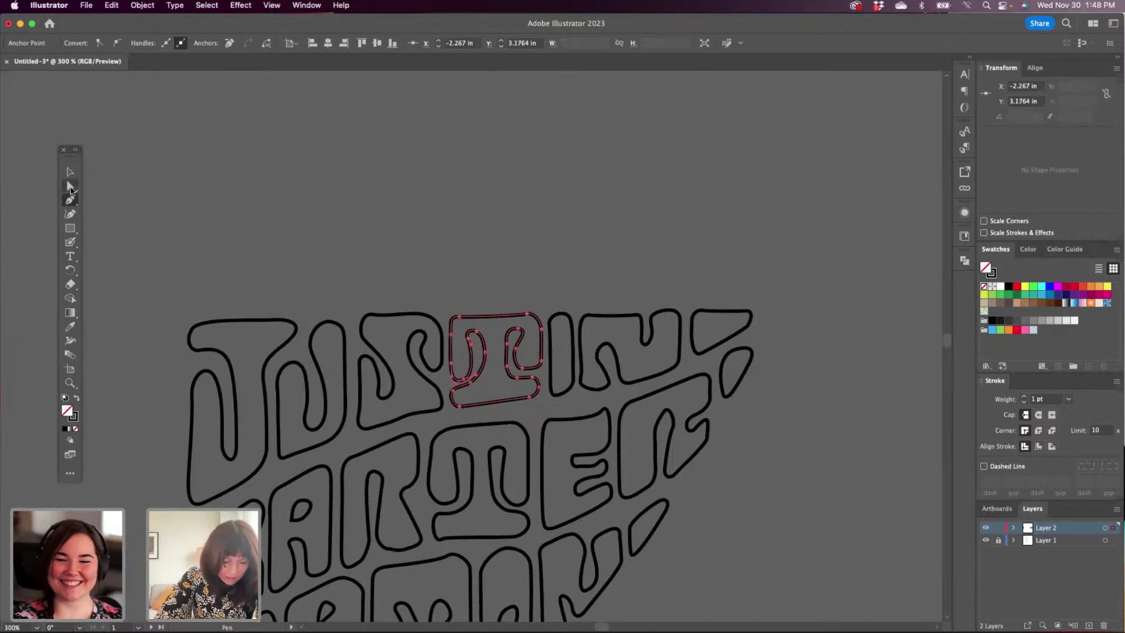
# Smooth the curl inside the T's left arm in the first artist-name line by adjusting its anchor point handles.
pyautogui.click(71, 188)
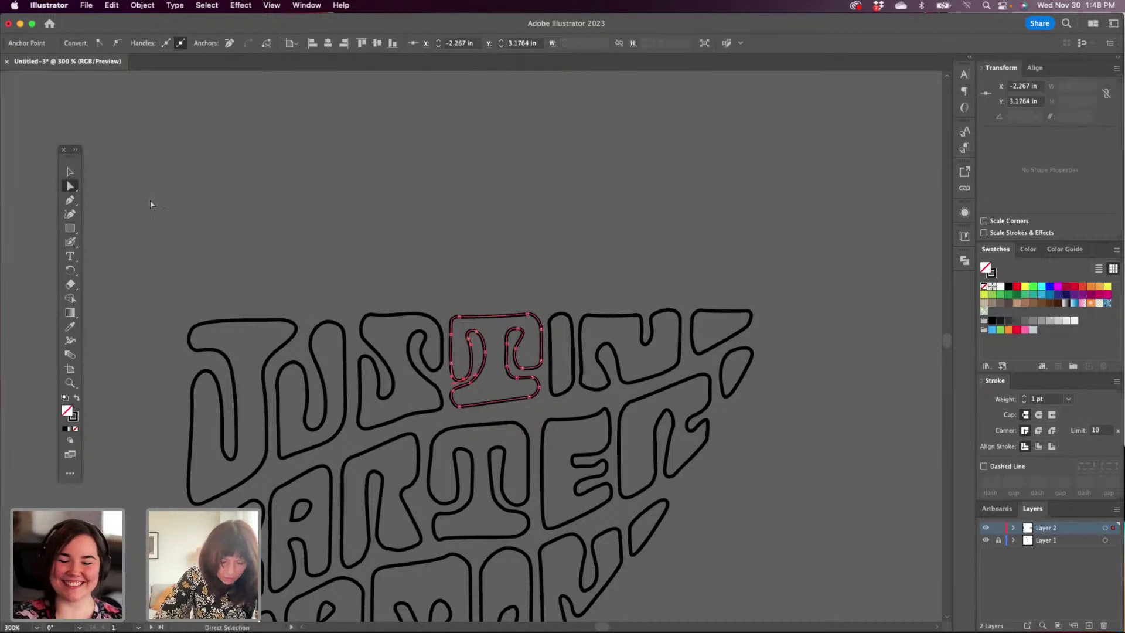
pyautogui.click(472, 347)
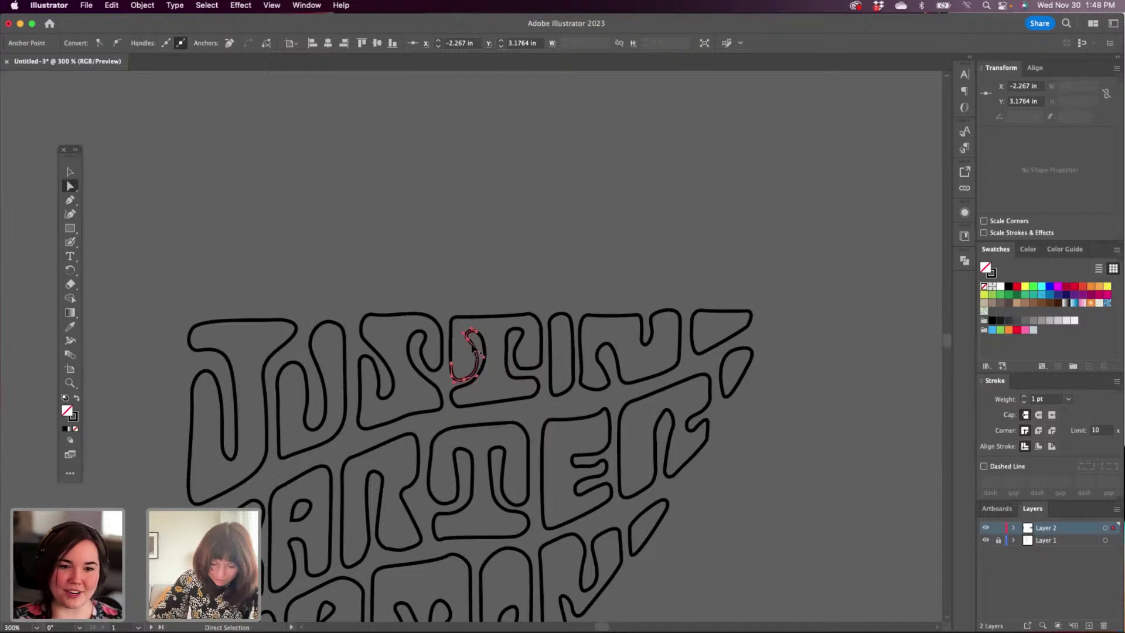
pyautogui.keyDown('alt'); pyautogui.click(472, 346); pyautogui.keyUp('alt')
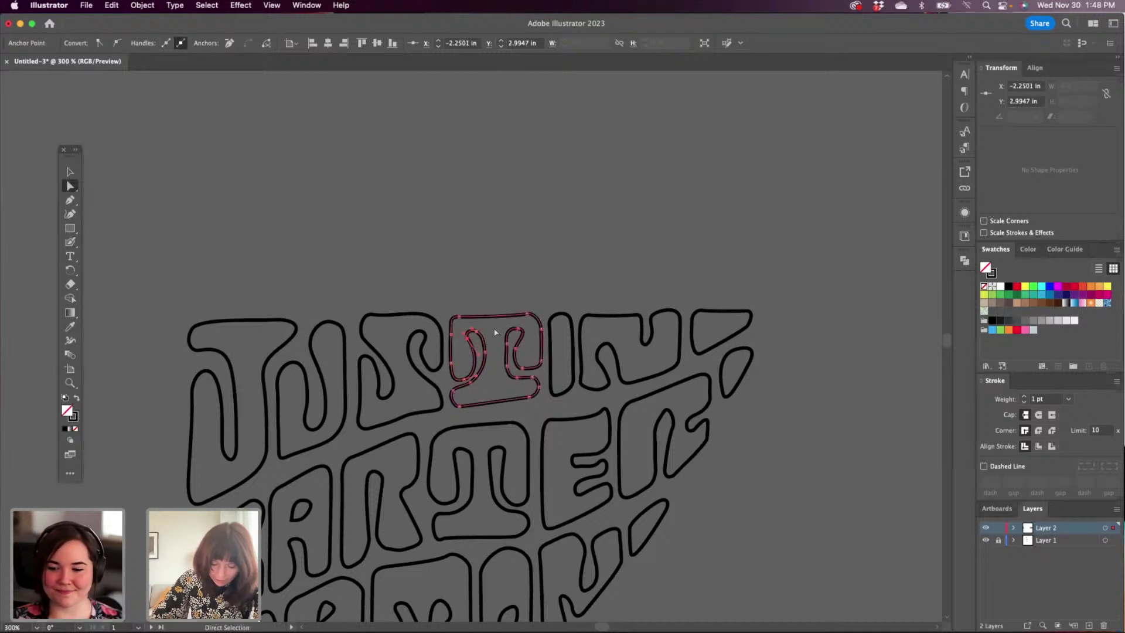
pyautogui.click(491, 272)
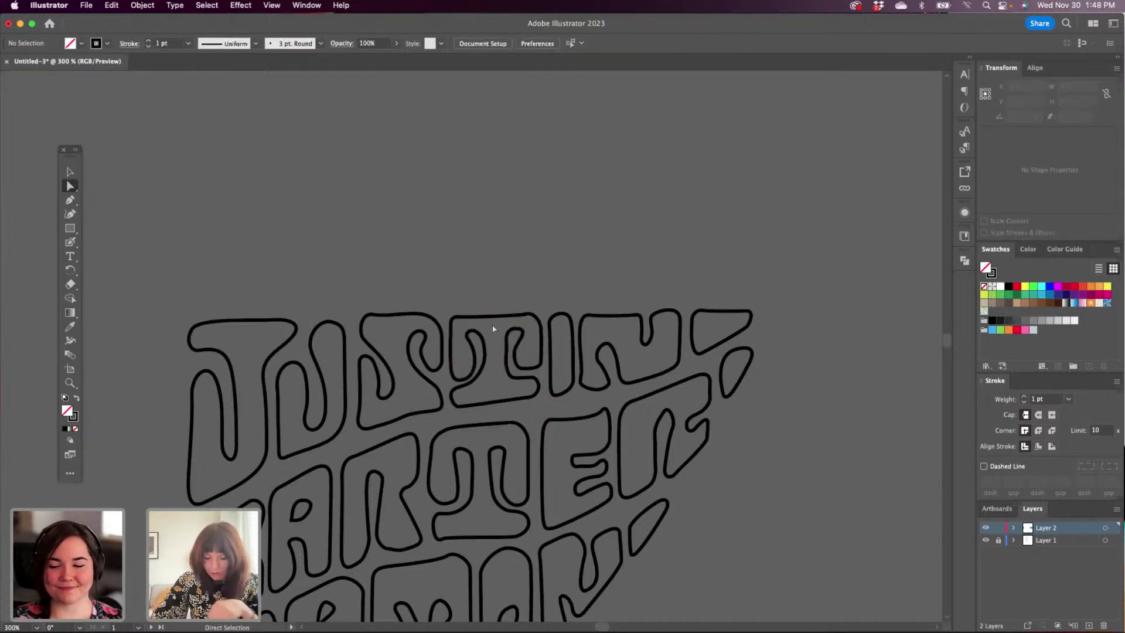
pyautogui.keyDown('alt'); pyautogui.click(475, 333); pyautogui.keyUp('alt')
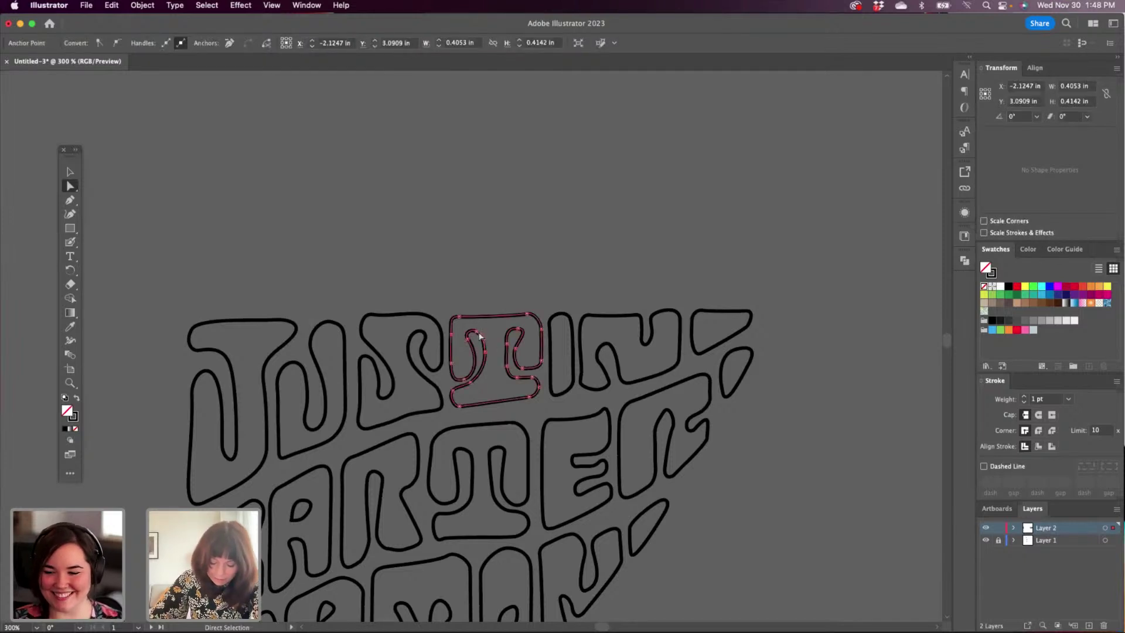
pyautogui.click(563, 269)
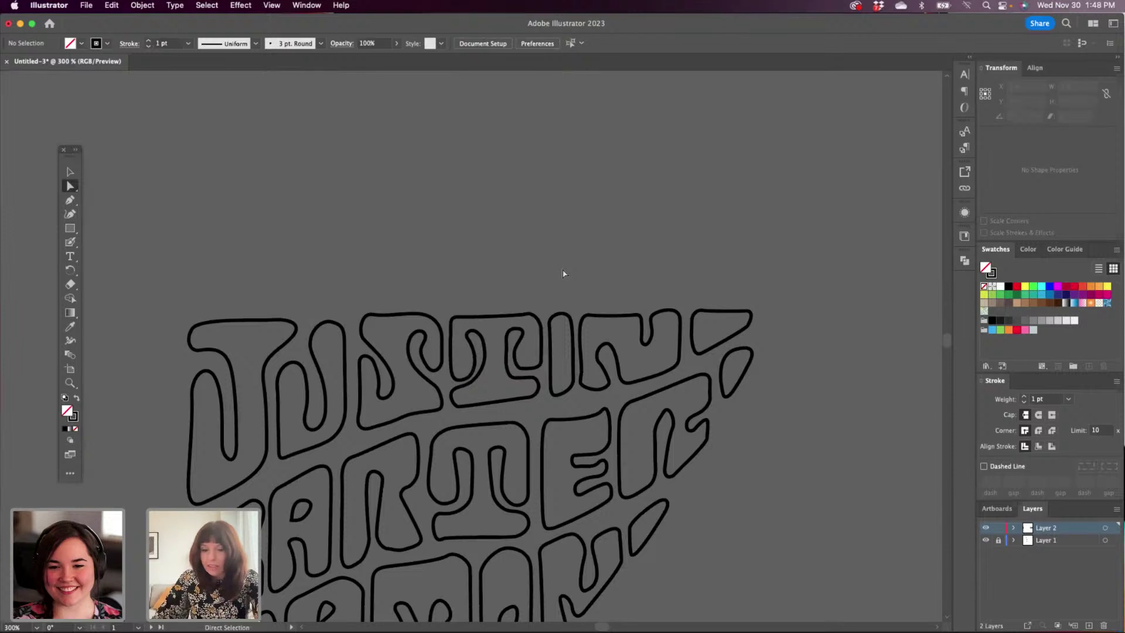
# Reshape the bottom left corner of the N's left leg in the first artist-name line by adjusting its anchor point handle.
pyautogui.click(583, 389)
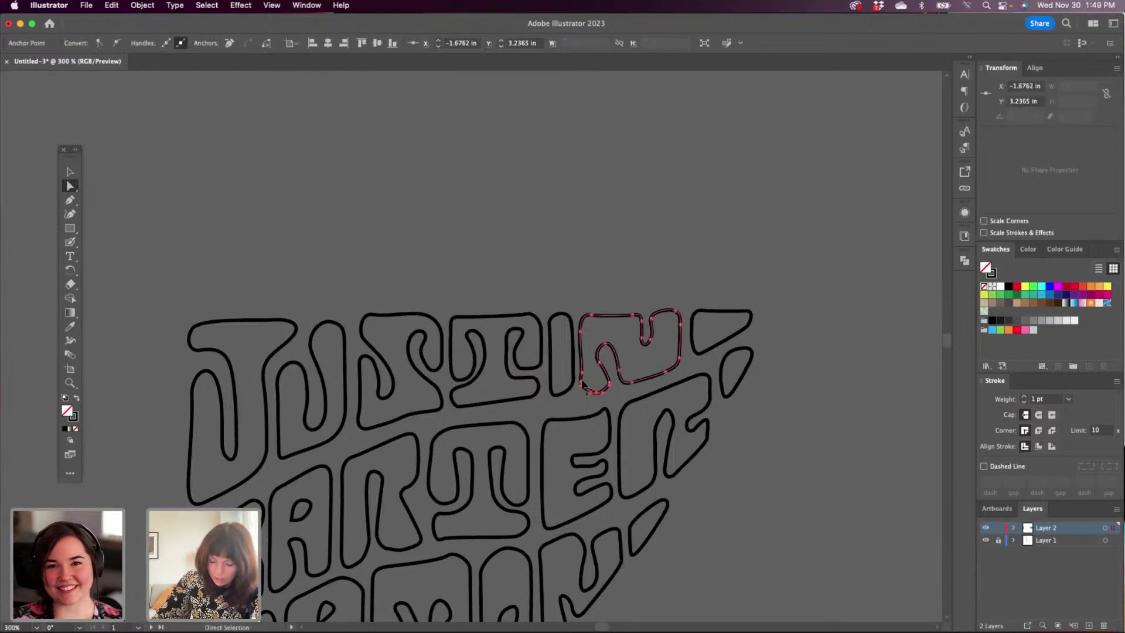
pyautogui.click(582, 374)
pyautogui.moveTo(582, 375); pyautogui.dragTo(581, 388)
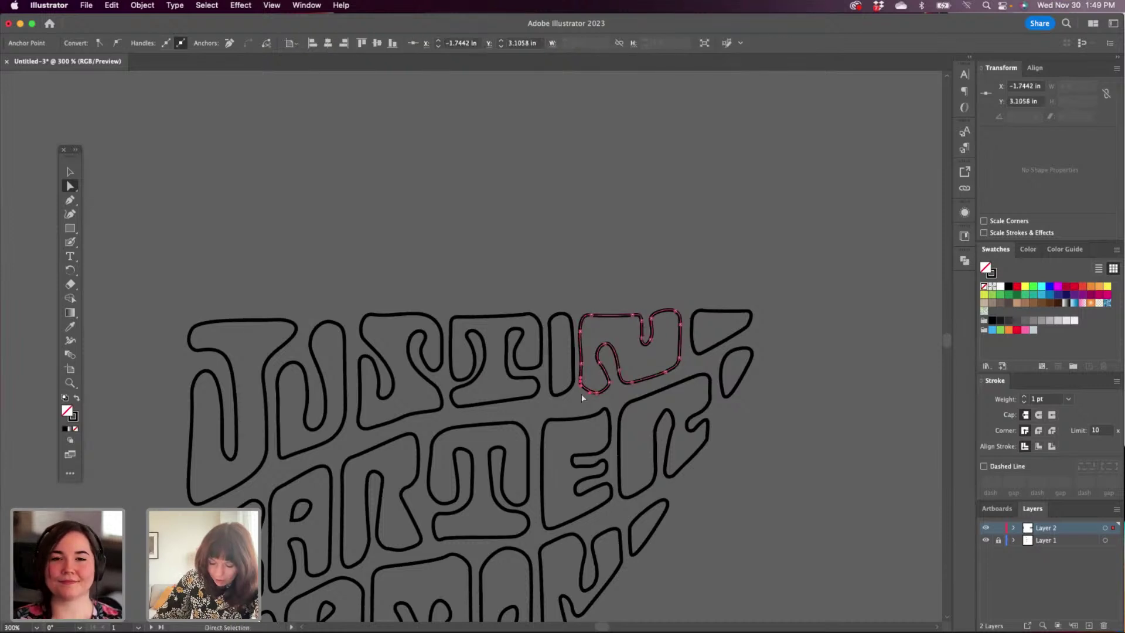
# Refine the rounded bottom end of the N's left leg in the first artist-name line by adjusting its anchor points.
pyautogui.click(580, 389)
pyautogui.click(580, 388)
pyautogui.click(667, 181)
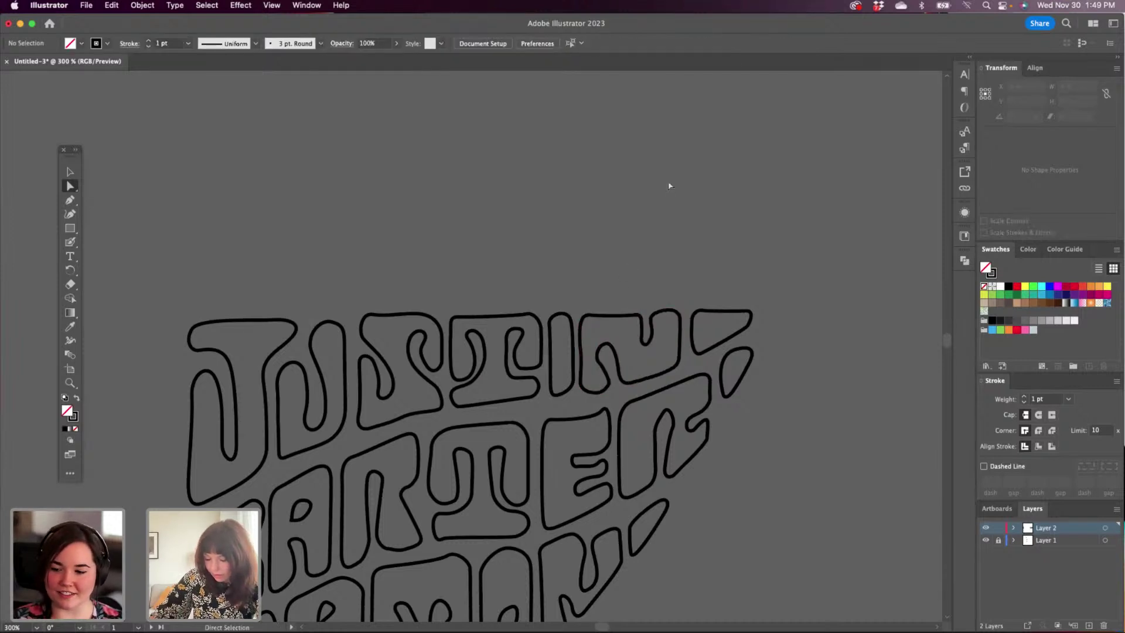
pyautogui.click(597, 392)
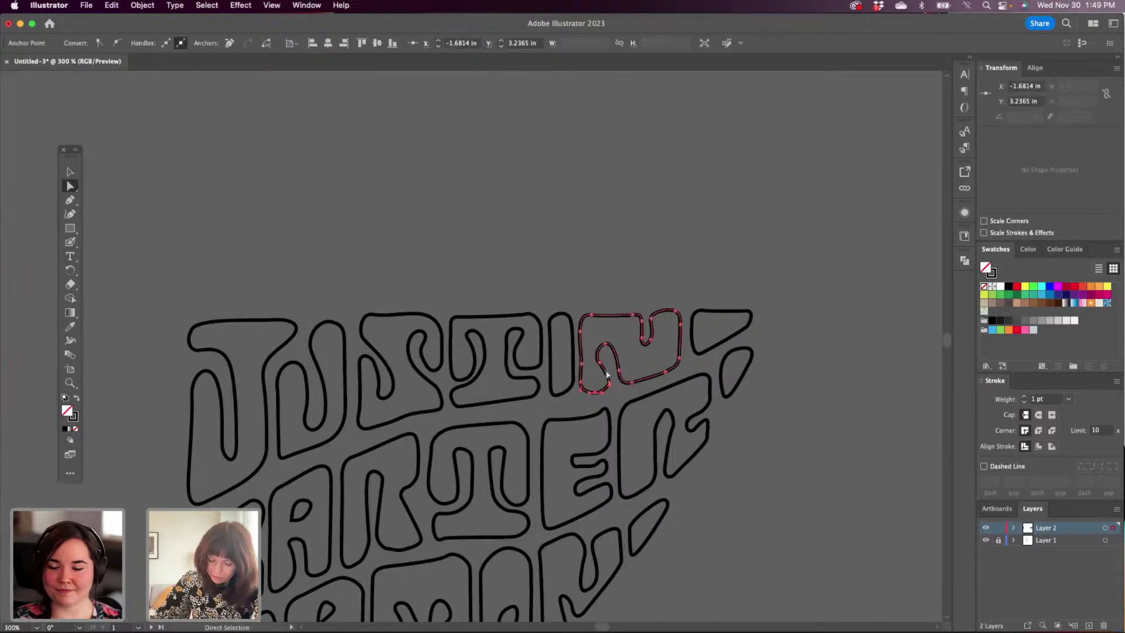
pyautogui.moveTo(609, 385); pyautogui.dragTo(609, 386)
pyautogui.click(613, 231)
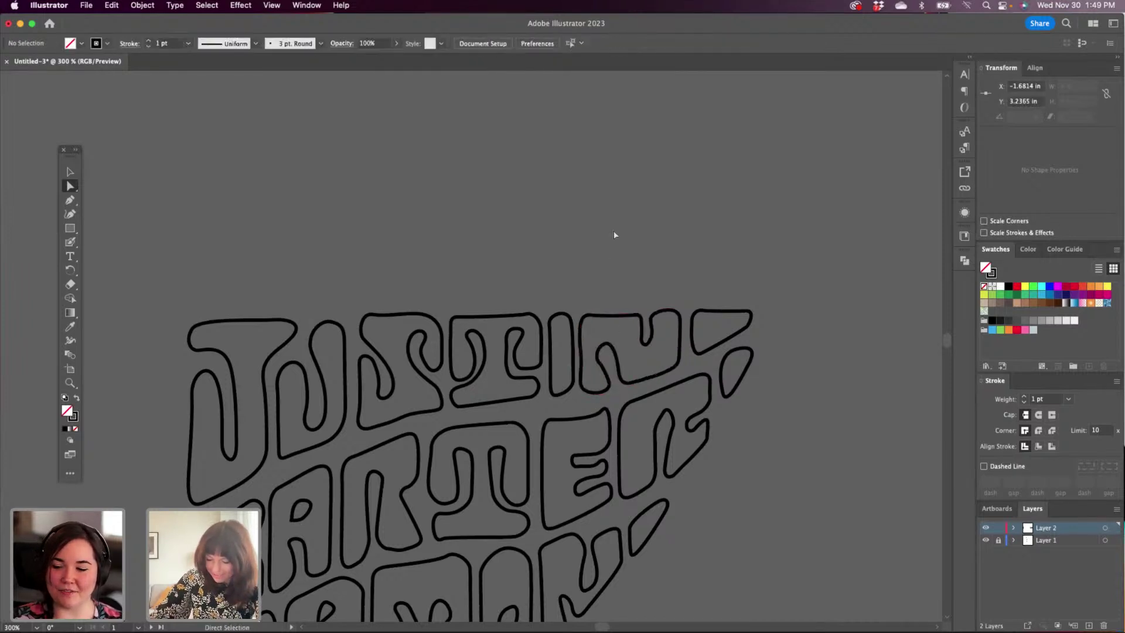
# Reshape the inner side of the N's left leg in the first artist-name line, widening its foot slightly to the right.
pyautogui.click(606, 375)
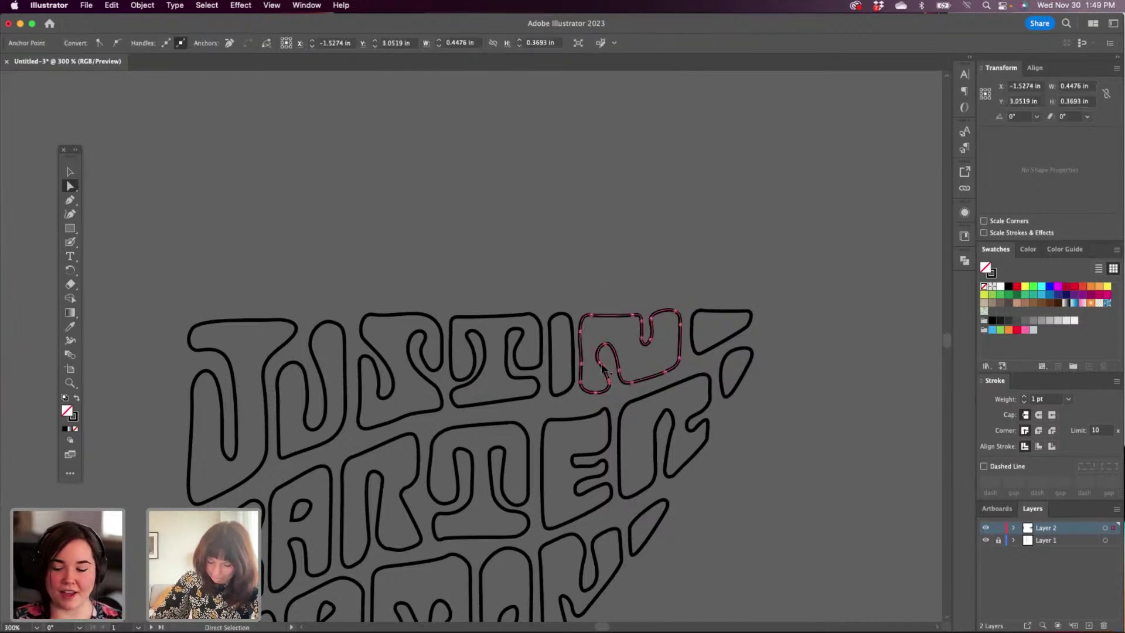
pyautogui.moveTo(600, 359); pyautogui.dragTo(609, 382)
pyautogui.click(605, 362)
pyautogui.click(604, 344)
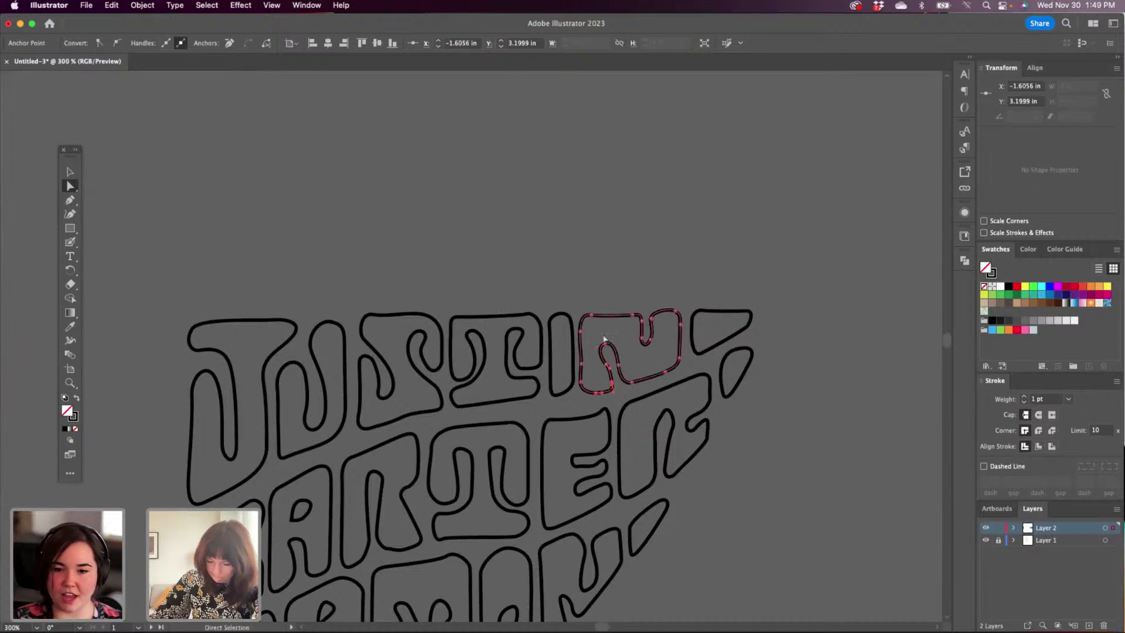
pyautogui.click(644, 362)
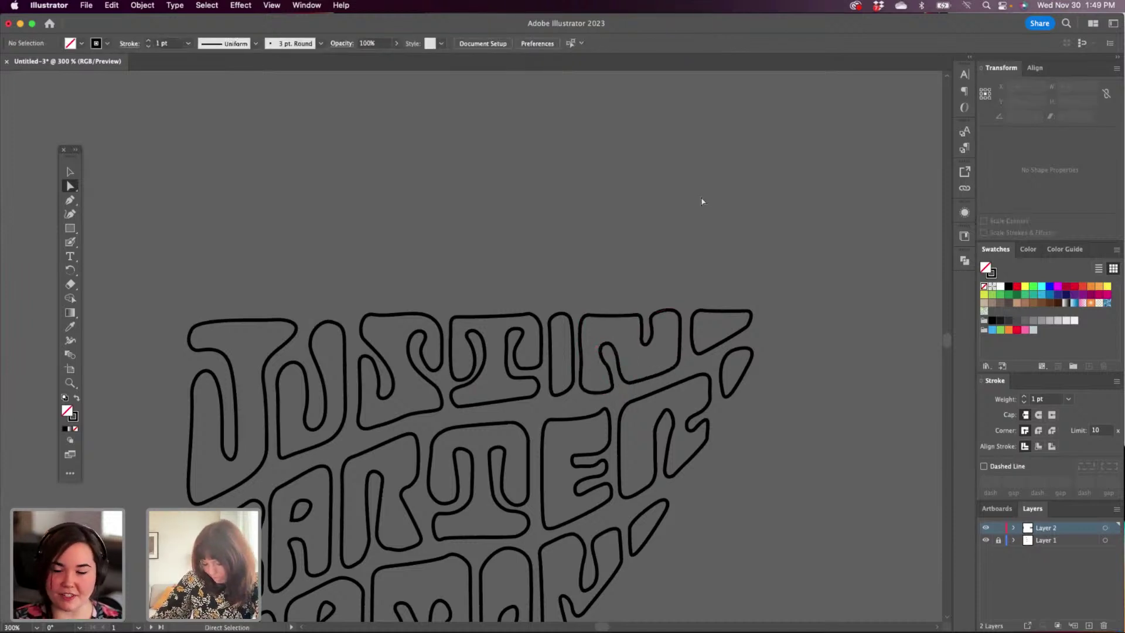
# Adjust the curve handles at the ends of the N's lower and upper notches in the first artist-name line to smooth both.
pyautogui.click(606, 343)
pyautogui.moveTo(612, 340); pyautogui.dragTo(594, 349)
pyautogui.click(618, 269)
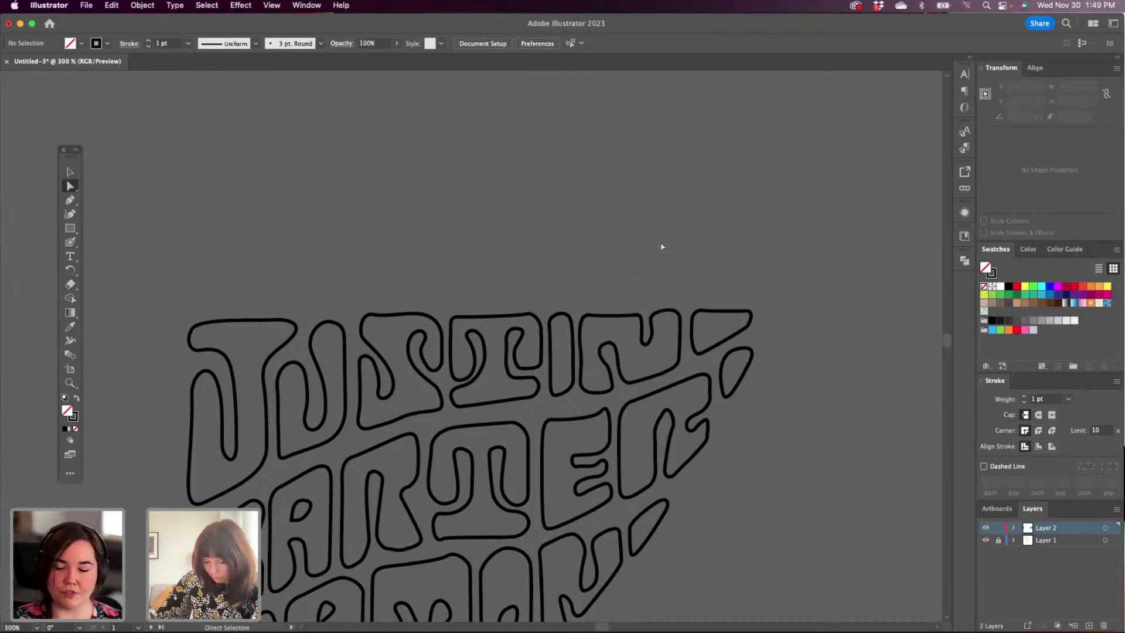
pyautogui.click(646, 345)
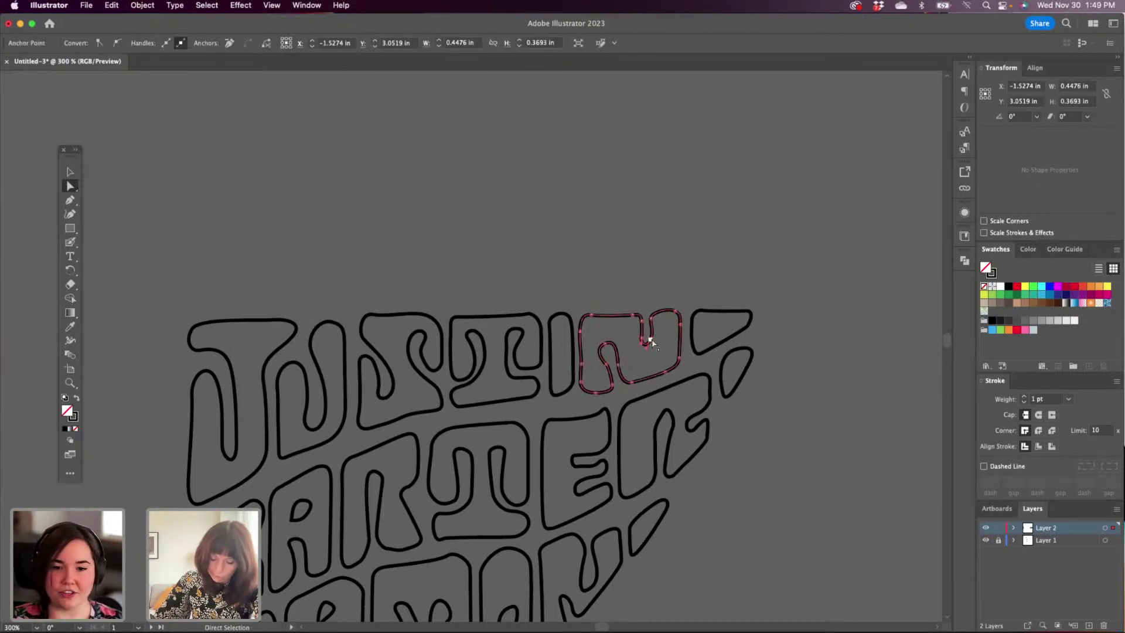
pyautogui.moveTo(651, 341)
pyautogui.mouseDown()
pyautogui.moveTo(645, 354)
pyautogui.moveTo(635, 343)
pyautogui.mouseUp()
pyautogui.click(642, 338)
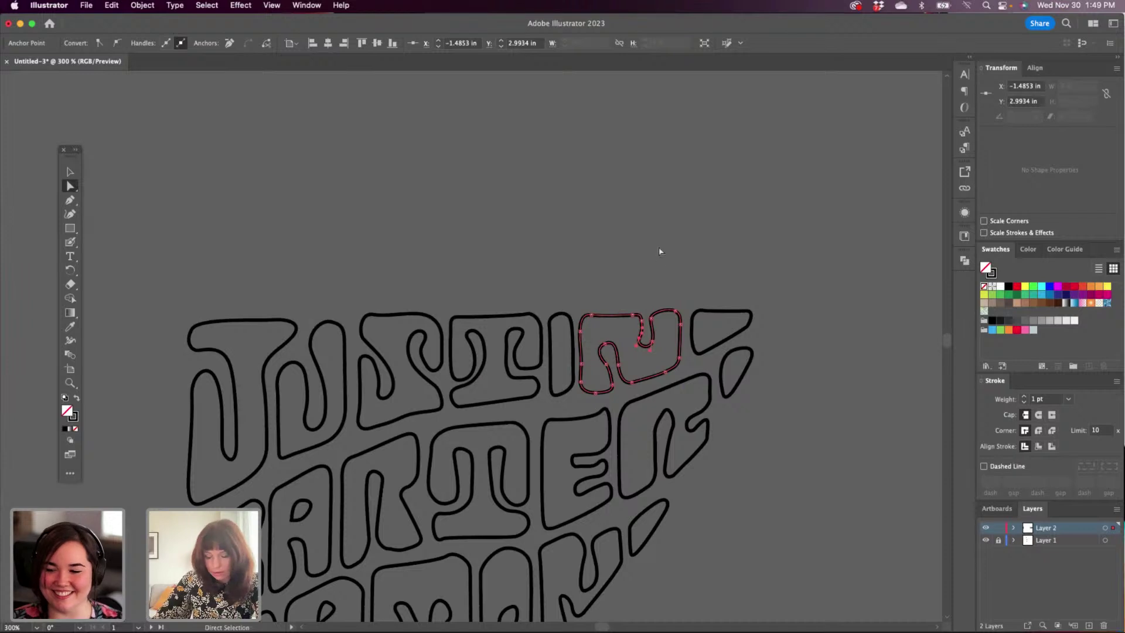
# Reshape the U's inner notch in the first artist-name line by moving its anchor points and handles for a smoother curve.
pyautogui.click(70, 172)
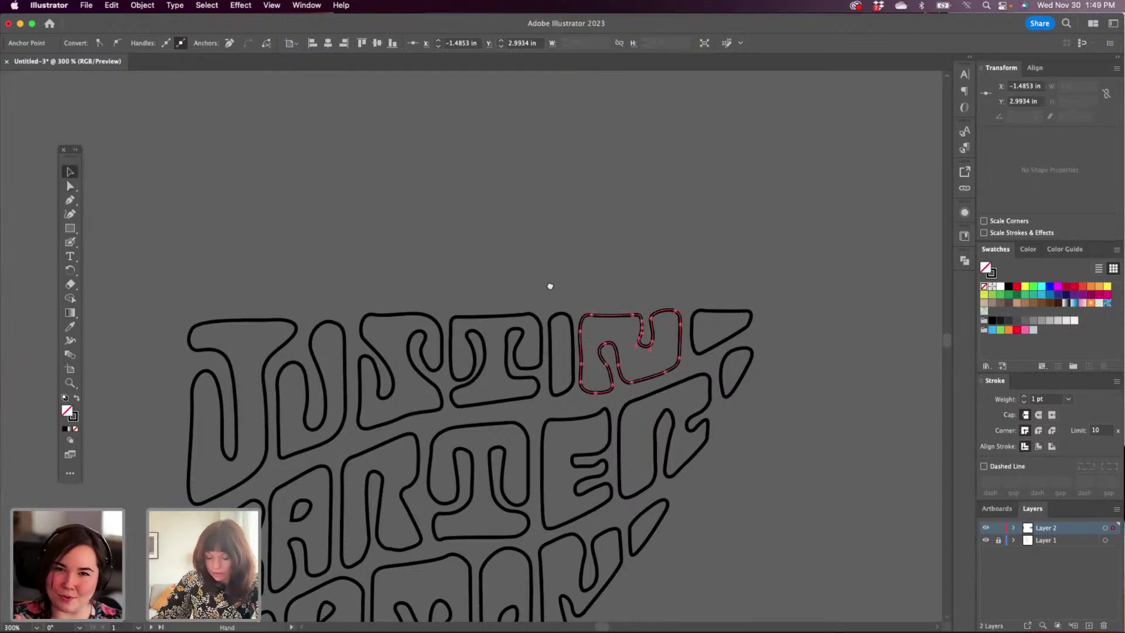
pyautogui.moveTo(550, 248); pyautogui.dragTo(582, 181)
pyautogui.press('a')
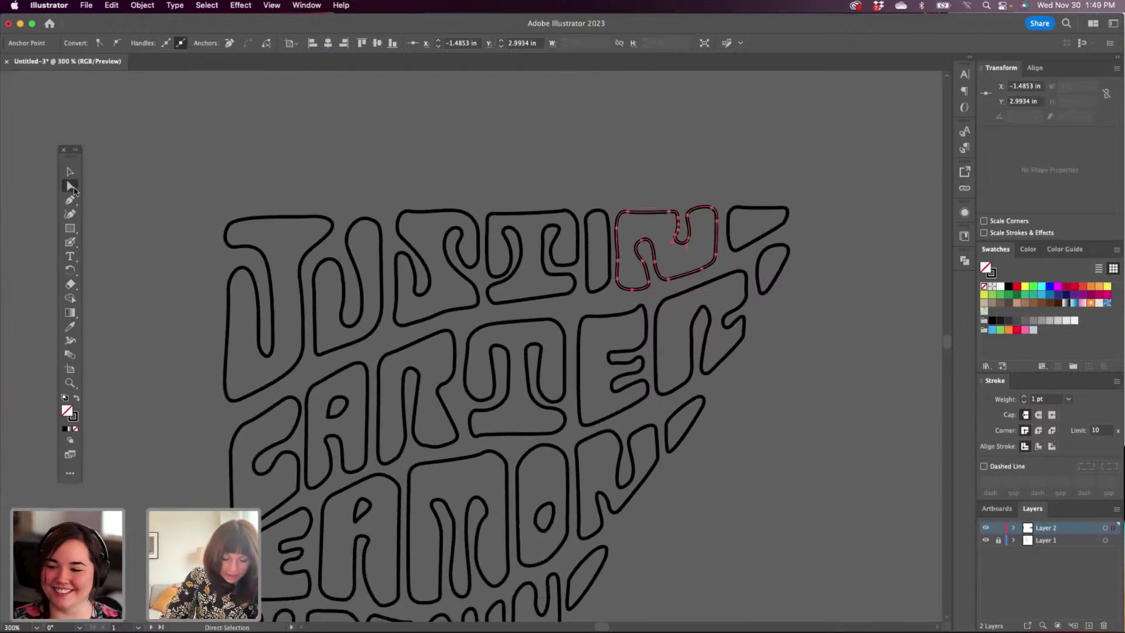
pyautogui.click(345, 318)
pyautogui.click(344, 308)
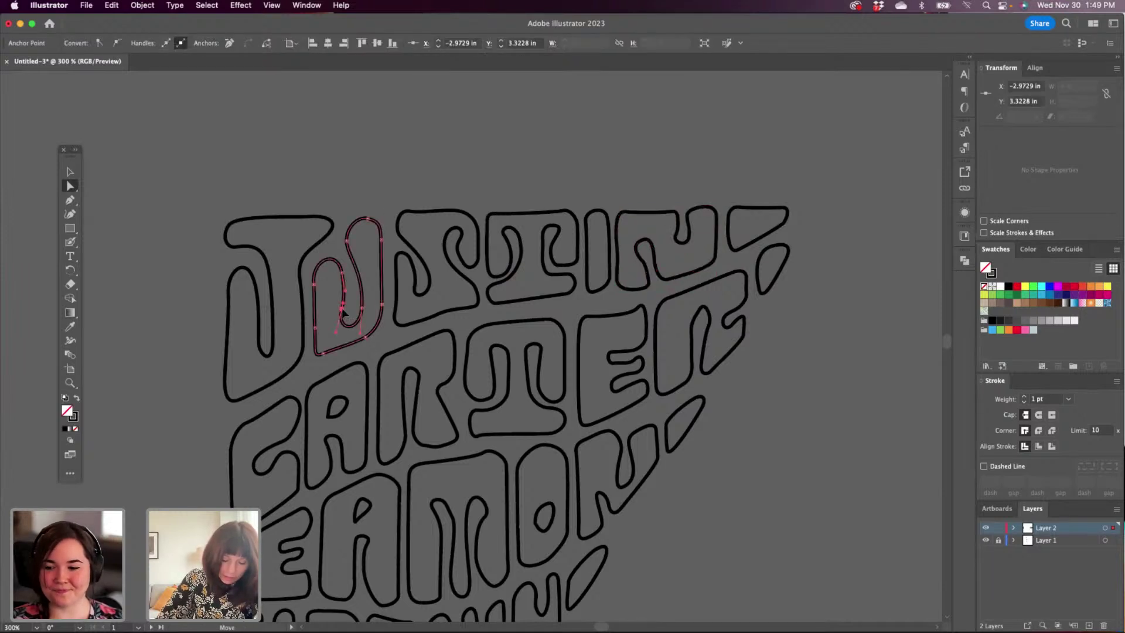
pyautogui.moveTo(343, 309); pyautogui.dragTo(361, 330)
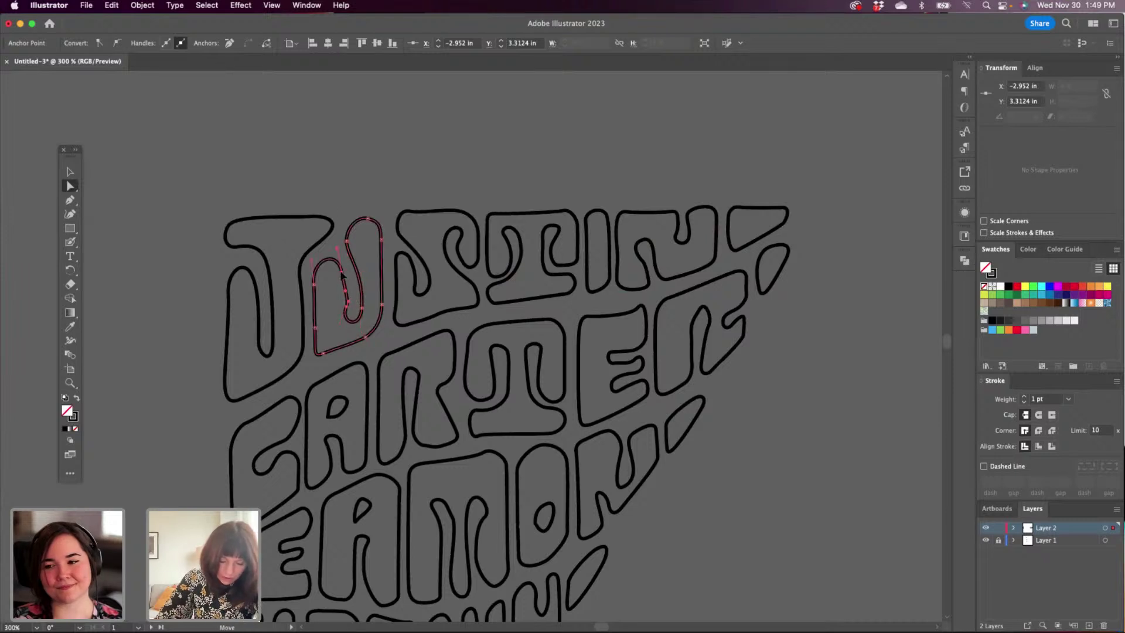
pyautogui.moveTo(342, 272); pyautogui.dragTo(361, 327)
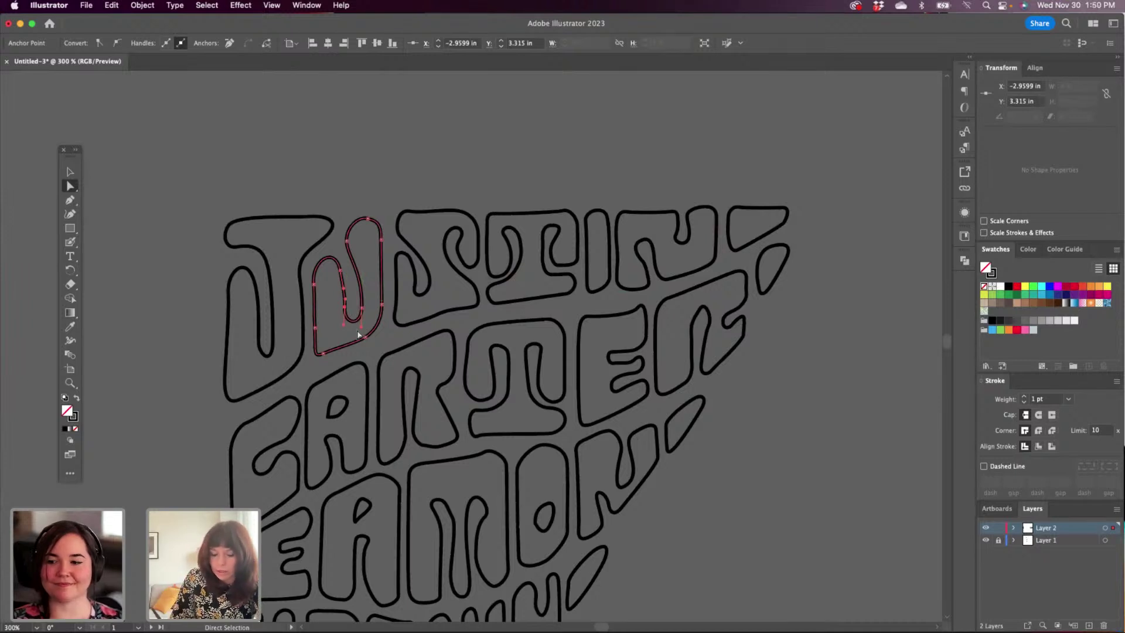
pyautogui.moveTo(692, 532); pyautogui.dragTo(615, 452)
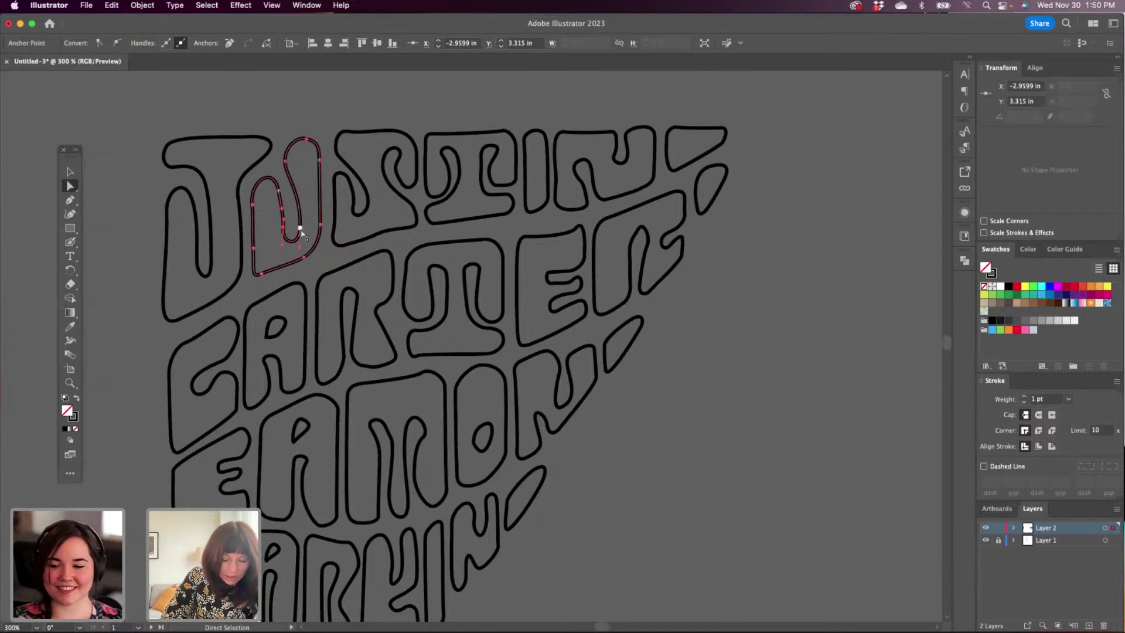
pyautogui.moveTo(282, 227); pyautogui.dragTo(284, 198)
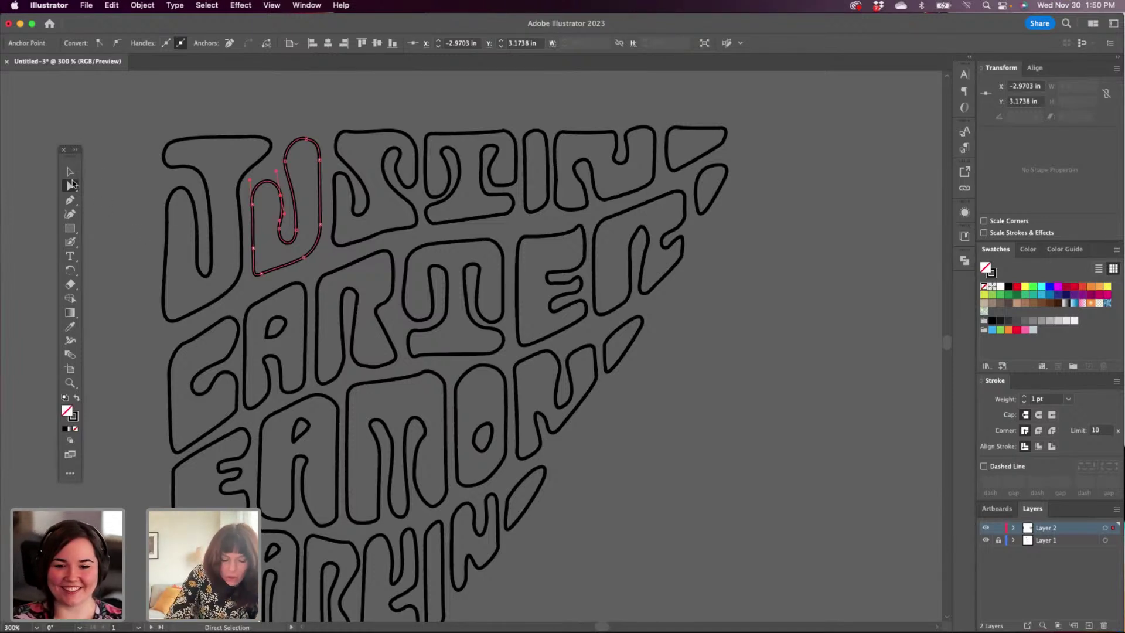
# Round the corners of the A's counter by 0.0143 in and adjust the R's inner notch curve in the second artist-name line.
pyautogui.click(269, 337)
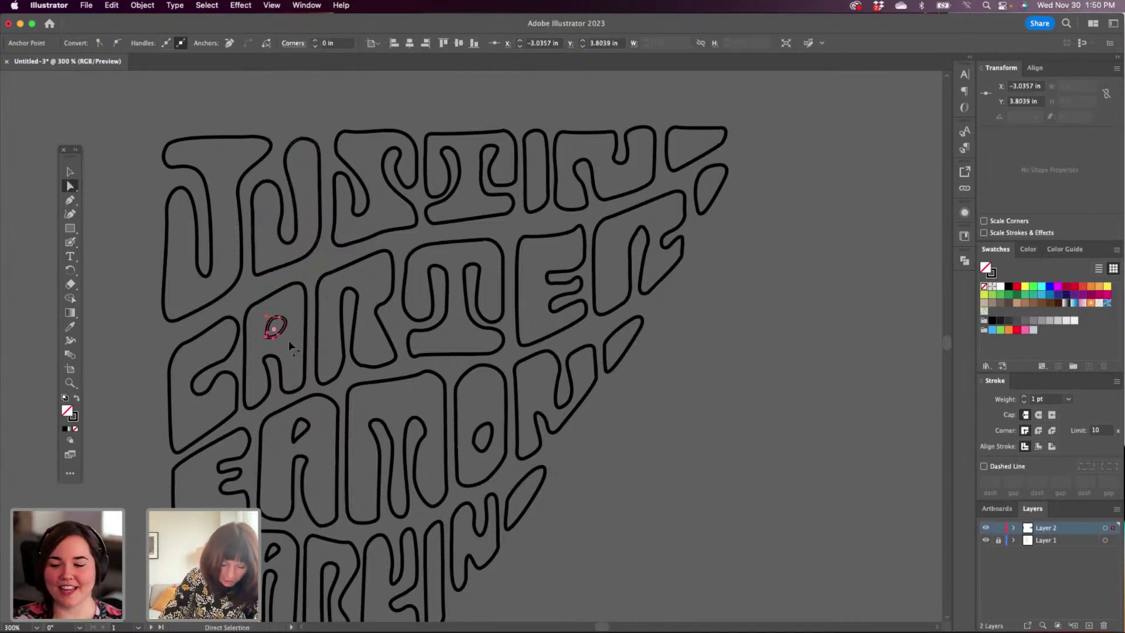
pyautogui.moveTo(275, 331); pyautogui.dragTo(272, 334)
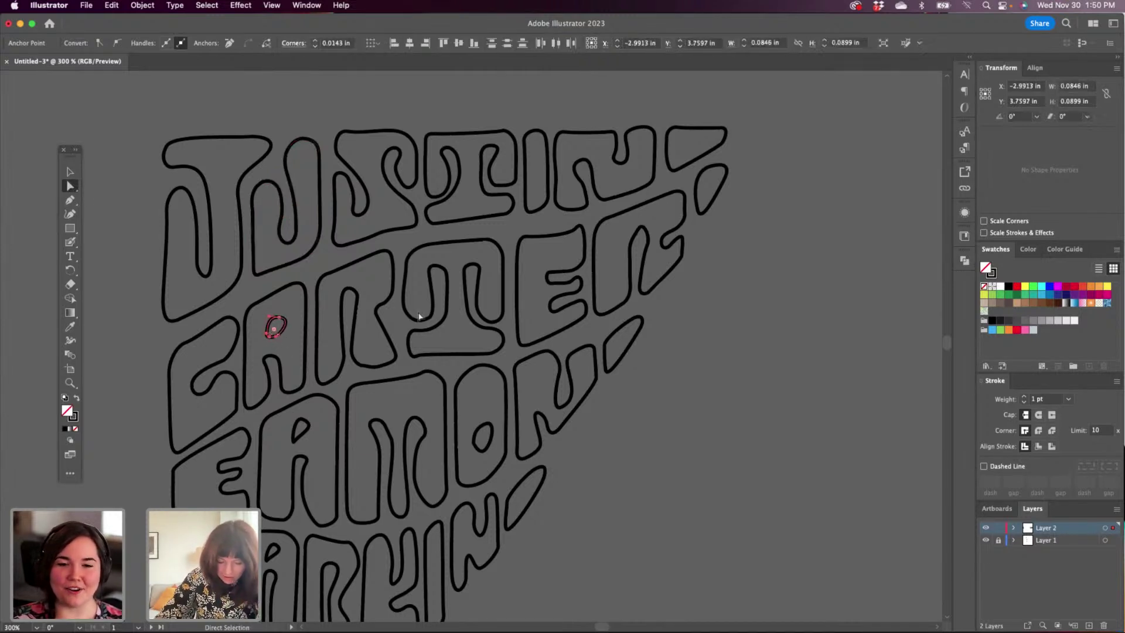
pyautogui.keyDown('alt'); pyautogui.click(359, 300); pyautogui.keyUp('alt')
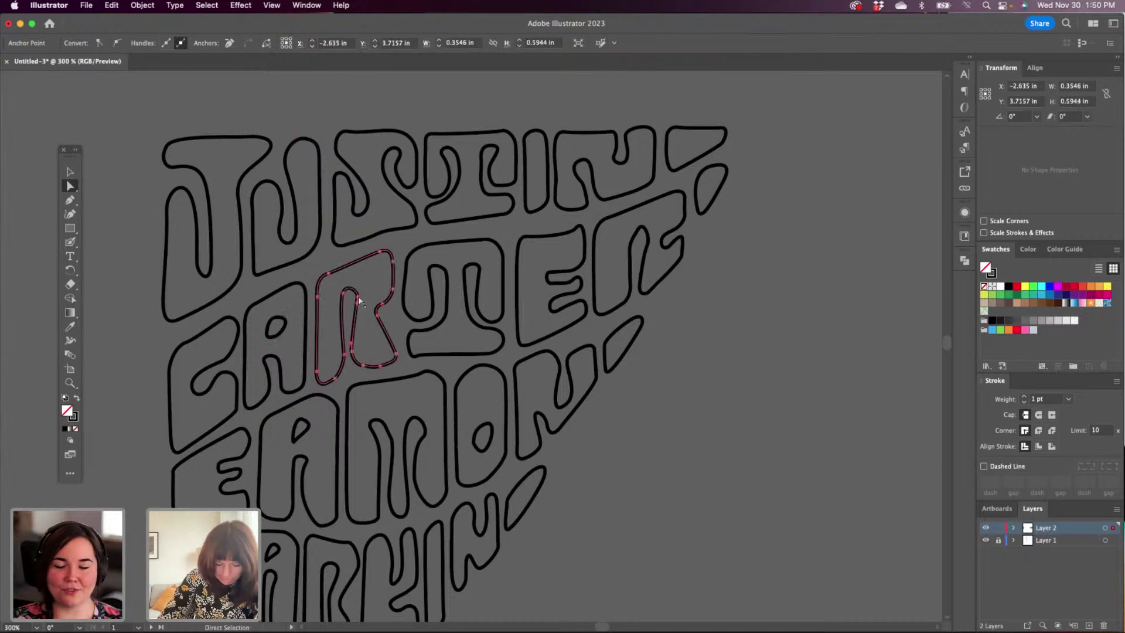
pyautogui.moveTo(357, 297); pyautogui.dragTo(361, 286)
# Round the top of the notch between the A's legs in the second artist-name line by adjusting its anchor handles.
pyautogui.keyDown('alt'); pyautogui.click(286, 365); pyautogui.keyUp('alt')
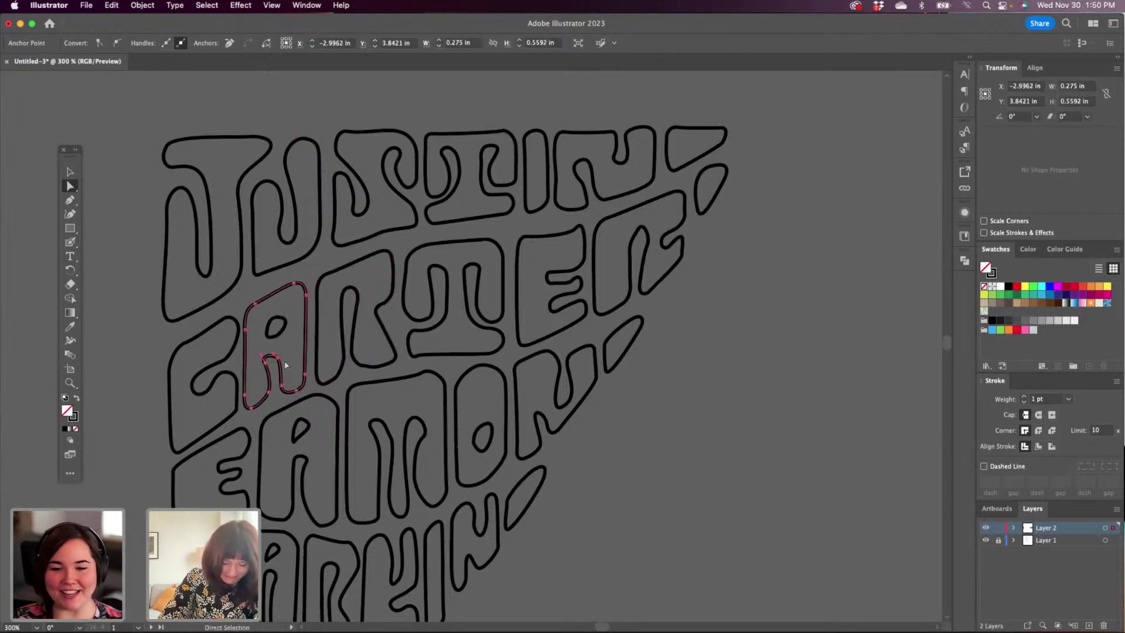
pyautogui.moveTo(273, 354); pyautogui.dragTo(268, 366)
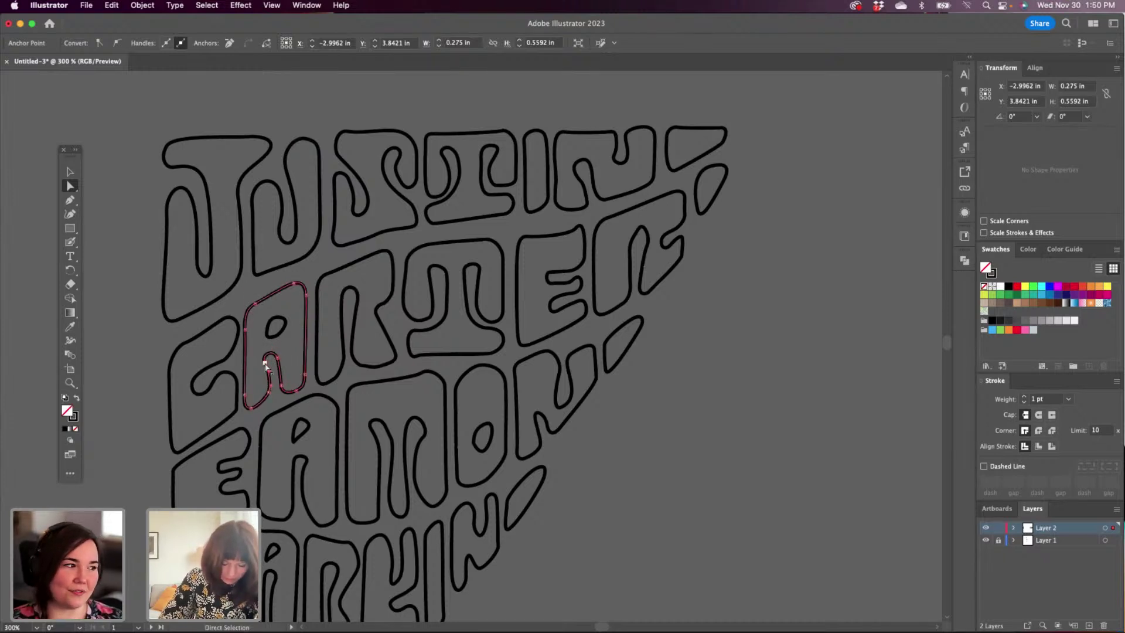
pyautogui.click(265, 364)
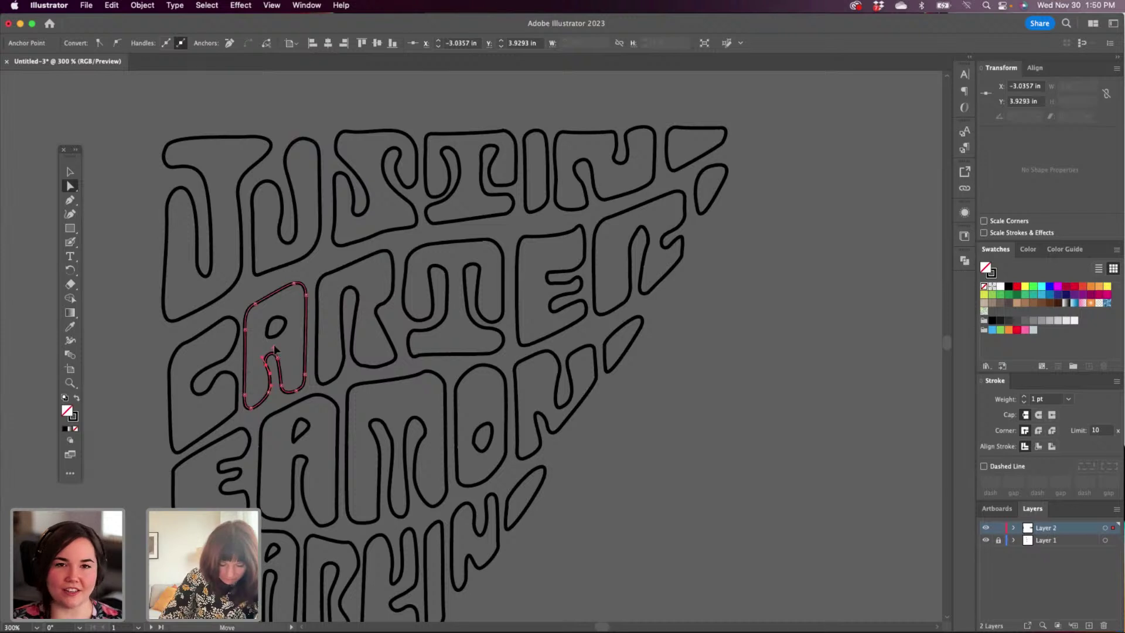
pyautogui.moveTo(274, 349); pyautogui.dragTo(260, 355)
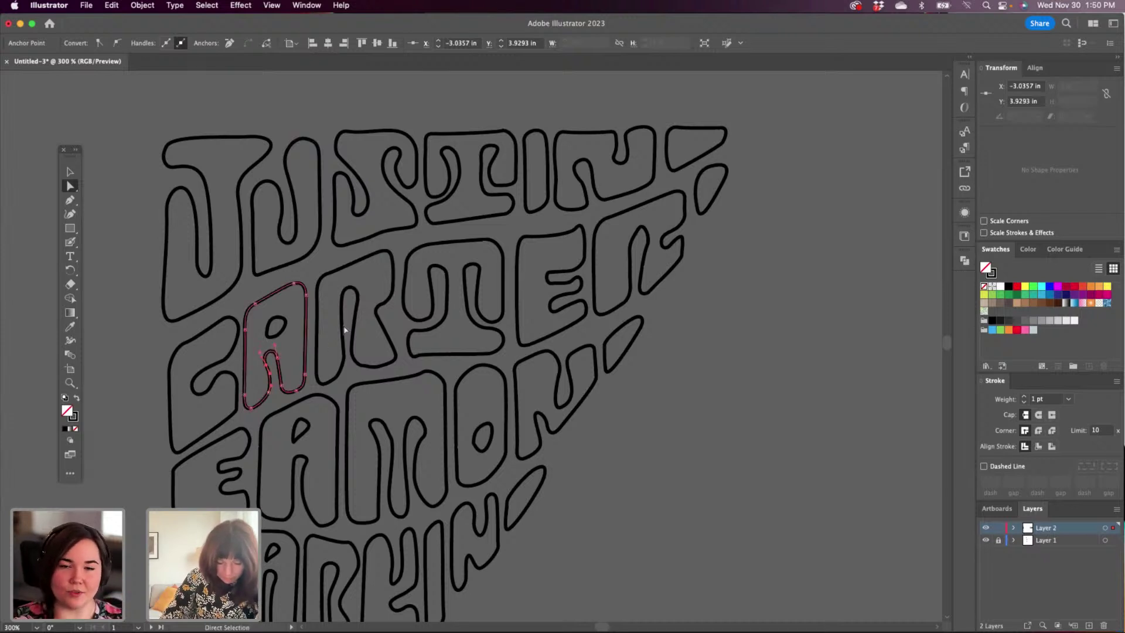
# Smooth the tops of the T's two inner notches and the left side of its stem in the second artist-name line.
pyautogui.click(462, 288)
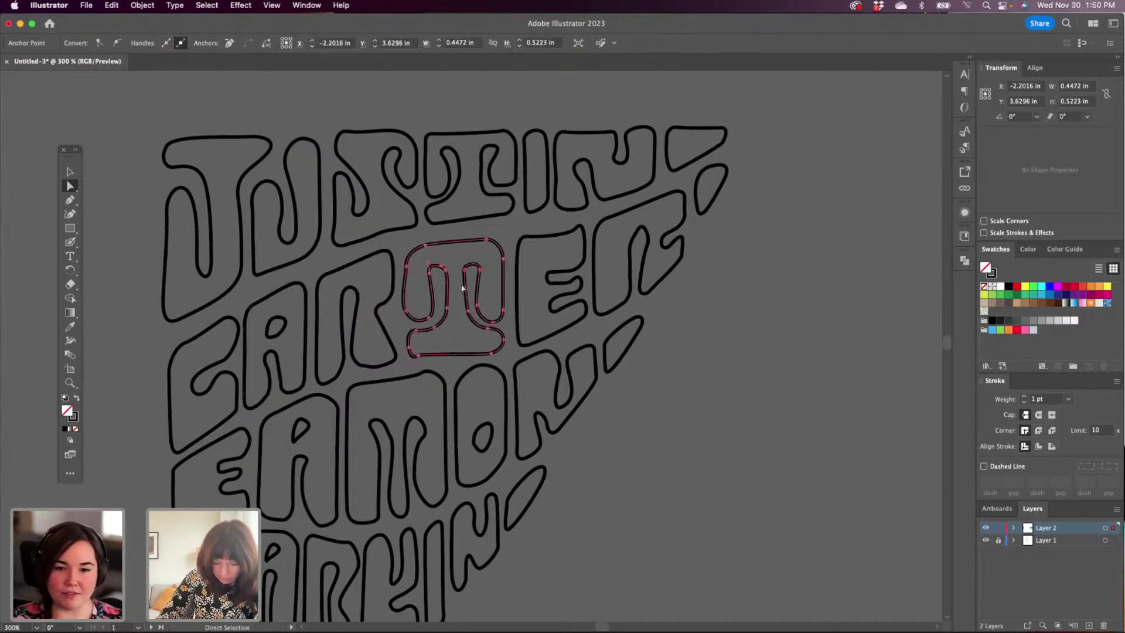
pyautogui.moveTo(441, 269); pyautogui.dragTo(480, 271)
pyautogui.click(465, 269)
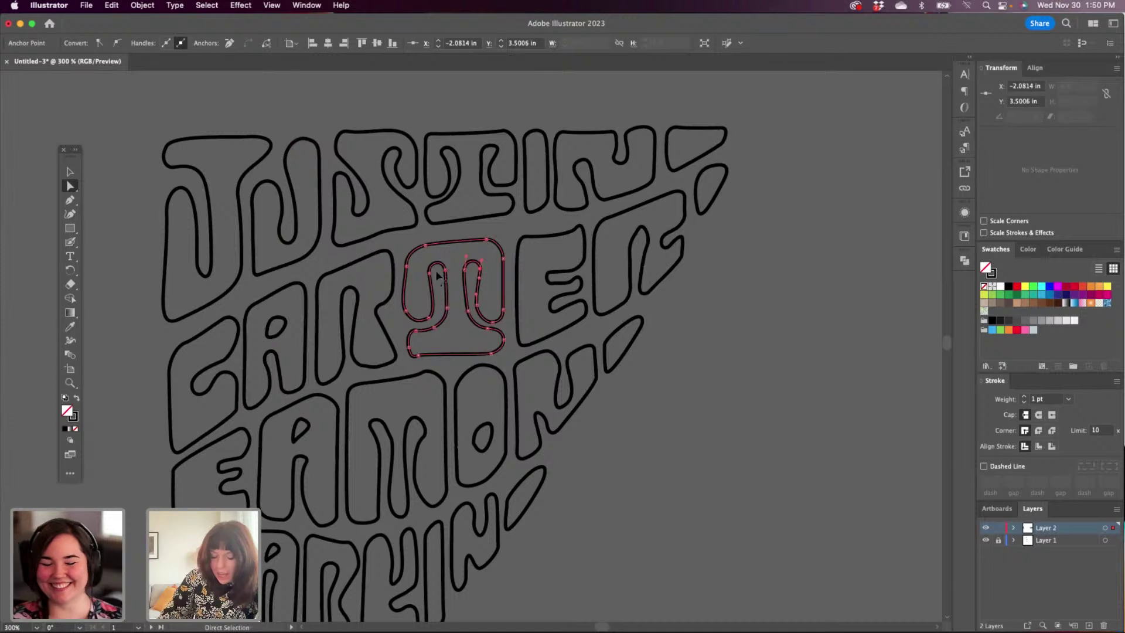
pyautogui.moveTo(450, 313); pyautogui.dragTo(448, 307)
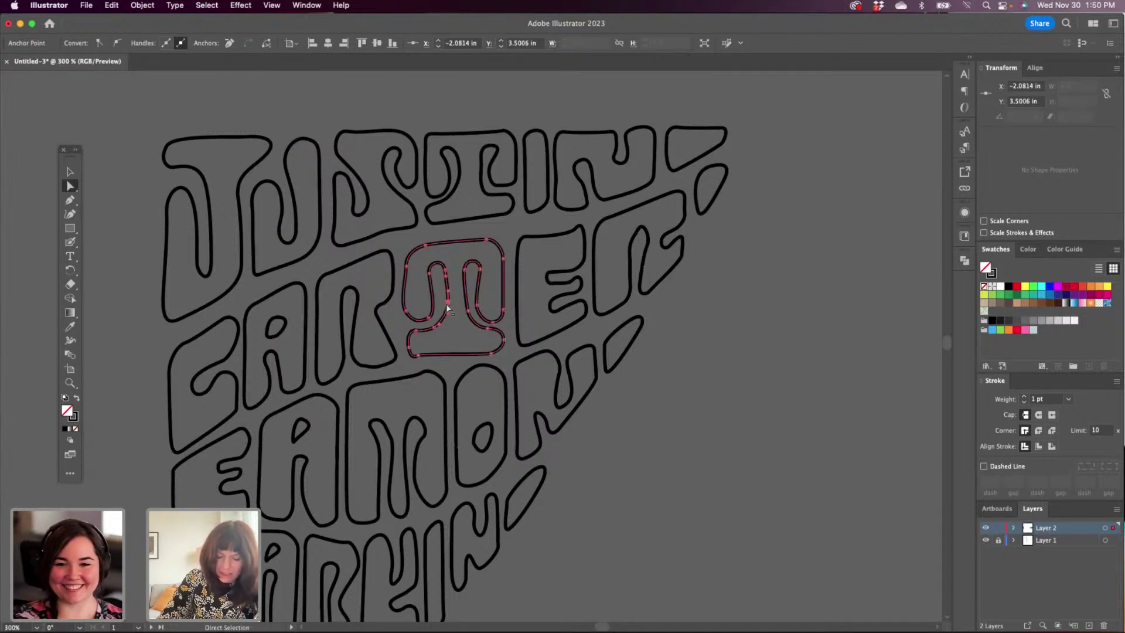
pyautogui.click(429, 273)
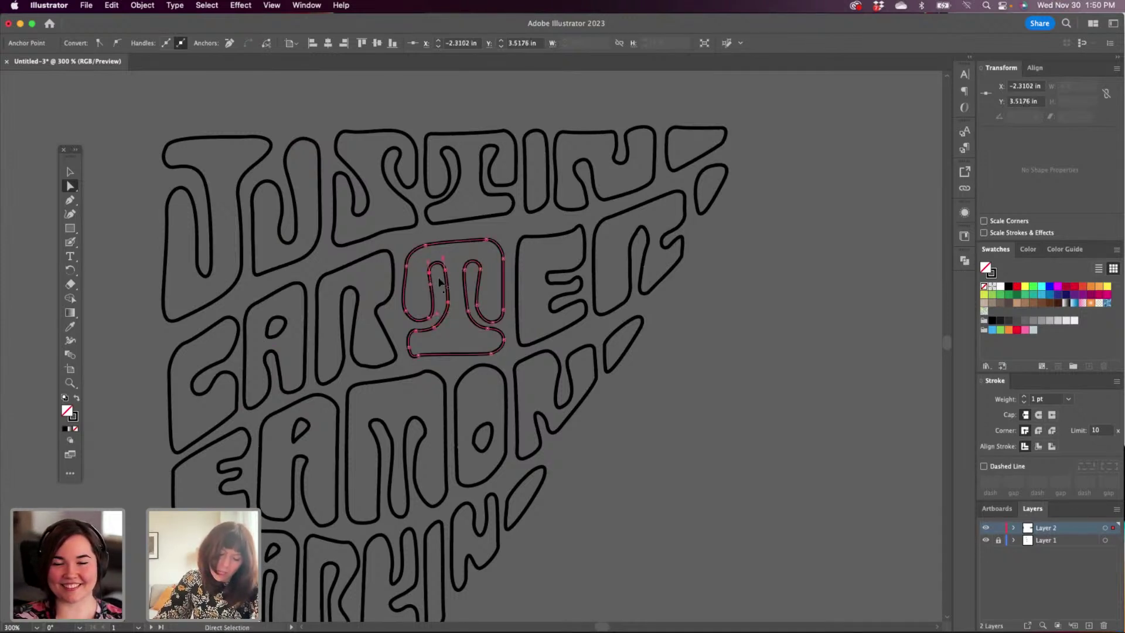
# Reshape the lower end of the T's left arm and the bottom left of its base in the second artist-name line.
pyautogui.moveTo(434, 292)
pyautogui.mouseDown()
pyautogui.moveTo(436, 324)
pyautogui.moveTo(408, 322)
pyautogui.mouseUp()
pyautogui.click(406, 311)
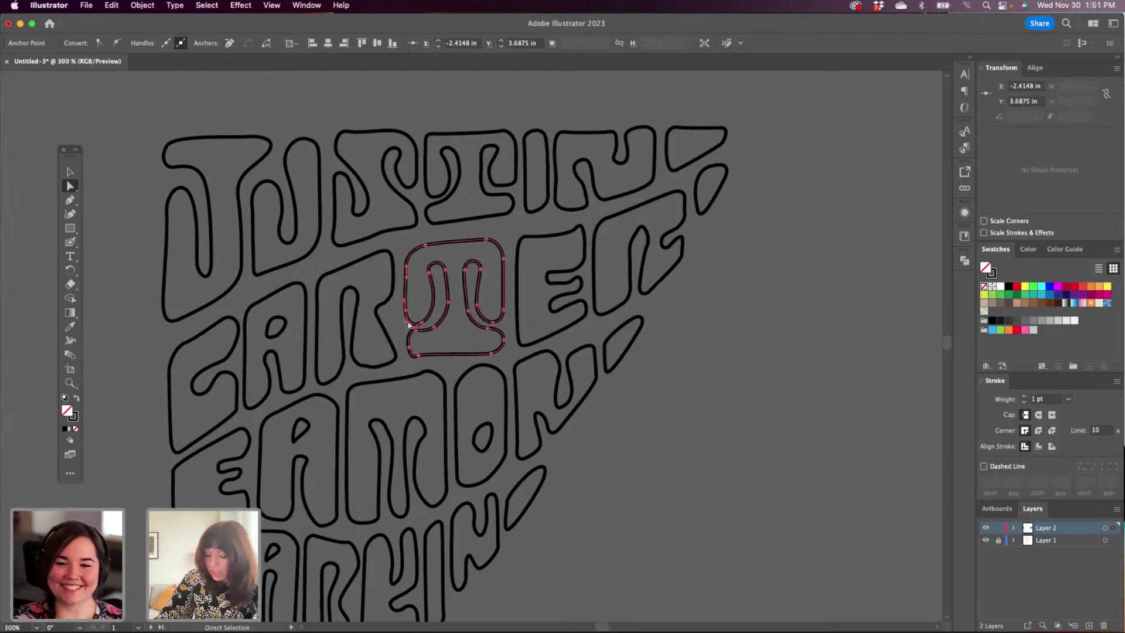
pyautogui.click(706, 367)
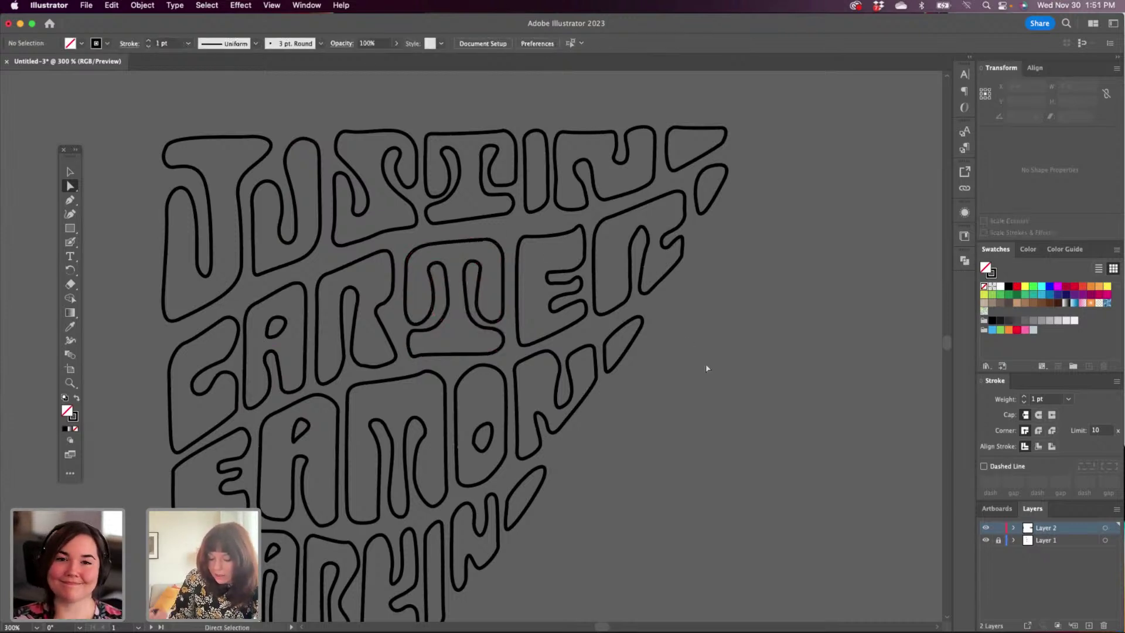
pyautogui.click(426, 357)
pyautogui.moveTo(423, 358); pyautogui.dragTo(426, 357)
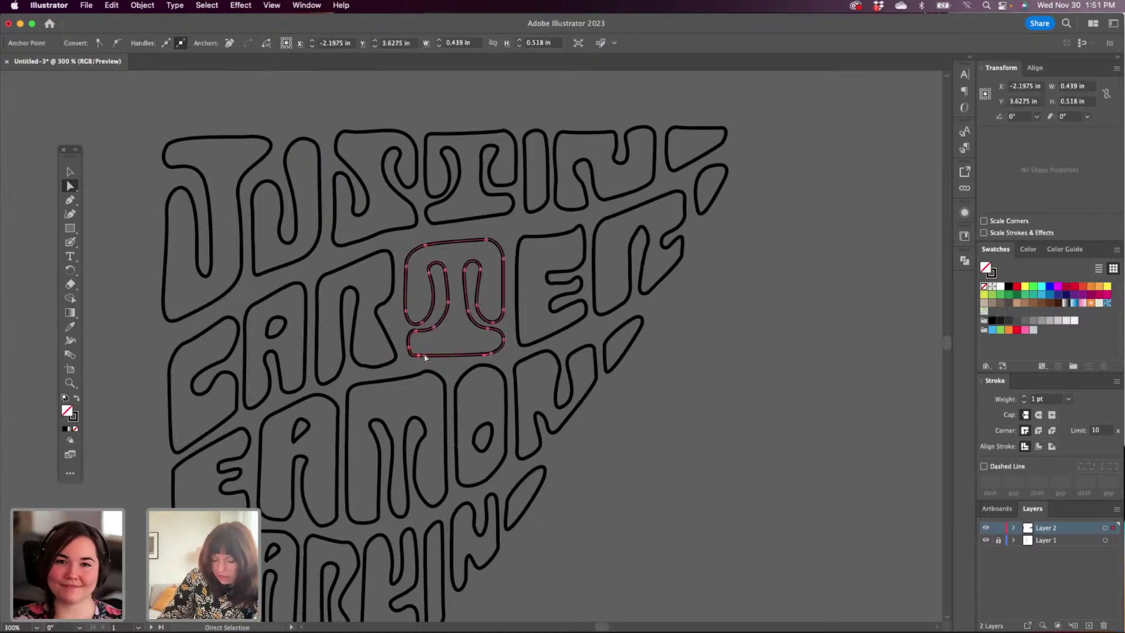
# Smooth the bottom of the R's right leg in the second artist-name line by adjusting its anchor points and handles.
pyautogui.click(367, 365)
pyautogui.click(362, 365)
pyautogui.moveTo(361, 365); pyautogui.dragTo(394, 367)
pyautogui.click(360, 368)
pyautogui.click(680, 445)
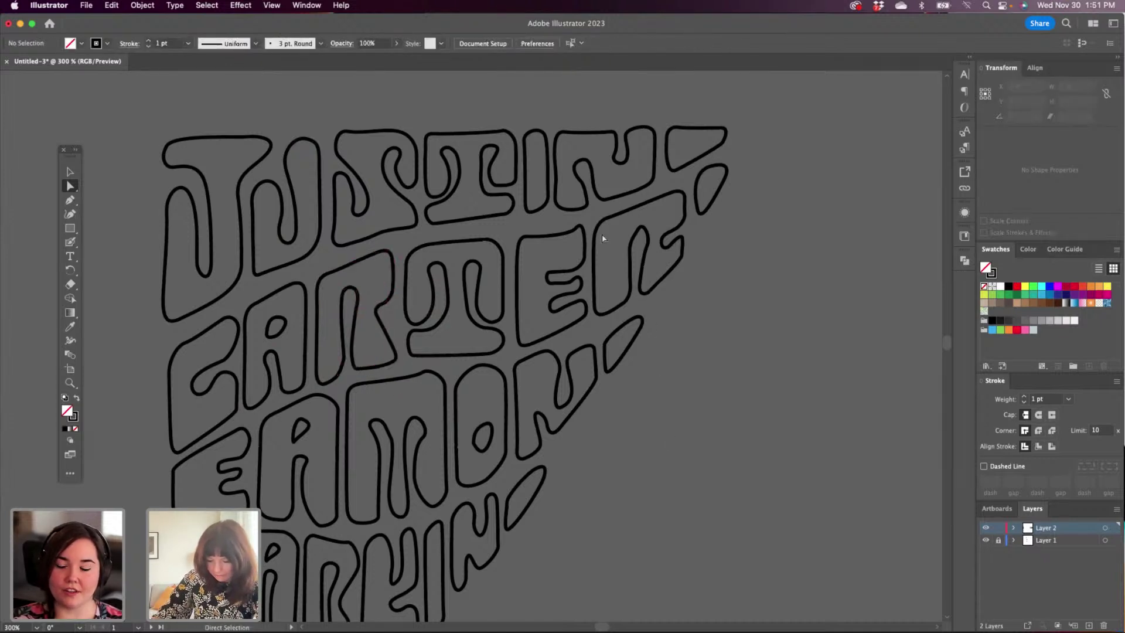
# Move the O's counter slightly upward inside the letter in the third artist-name line.
pyautogui.click(490, 419)
pyautogui.click(71, 173)
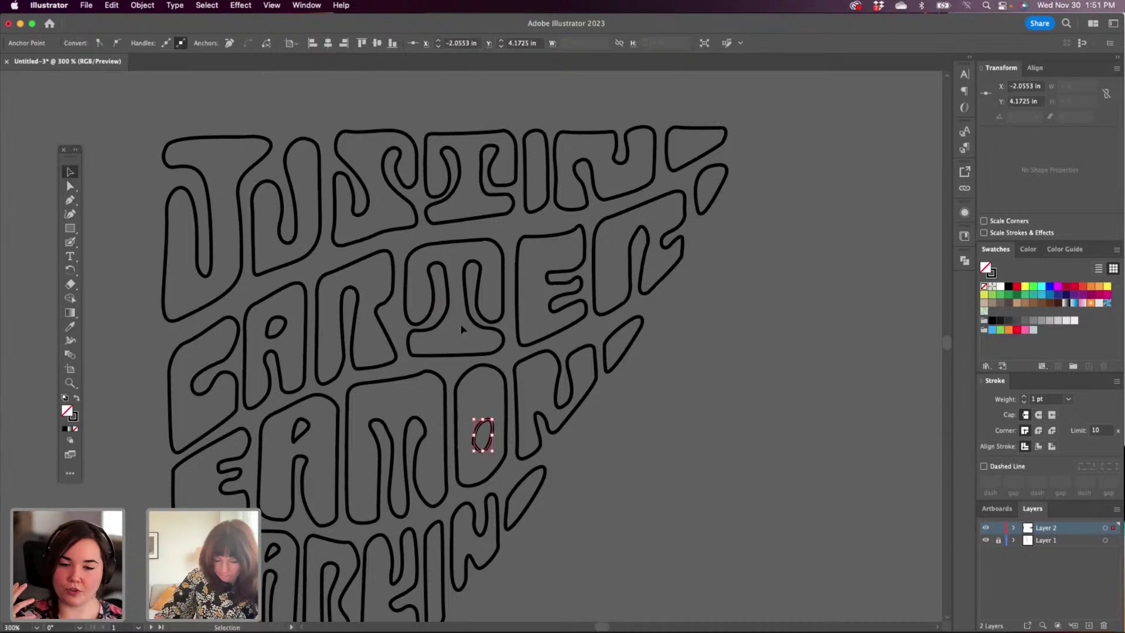
pyautogui.click(460, 327)
pyautogui.moveTo(491, 439); pyautogui.dragTo(491, 431)
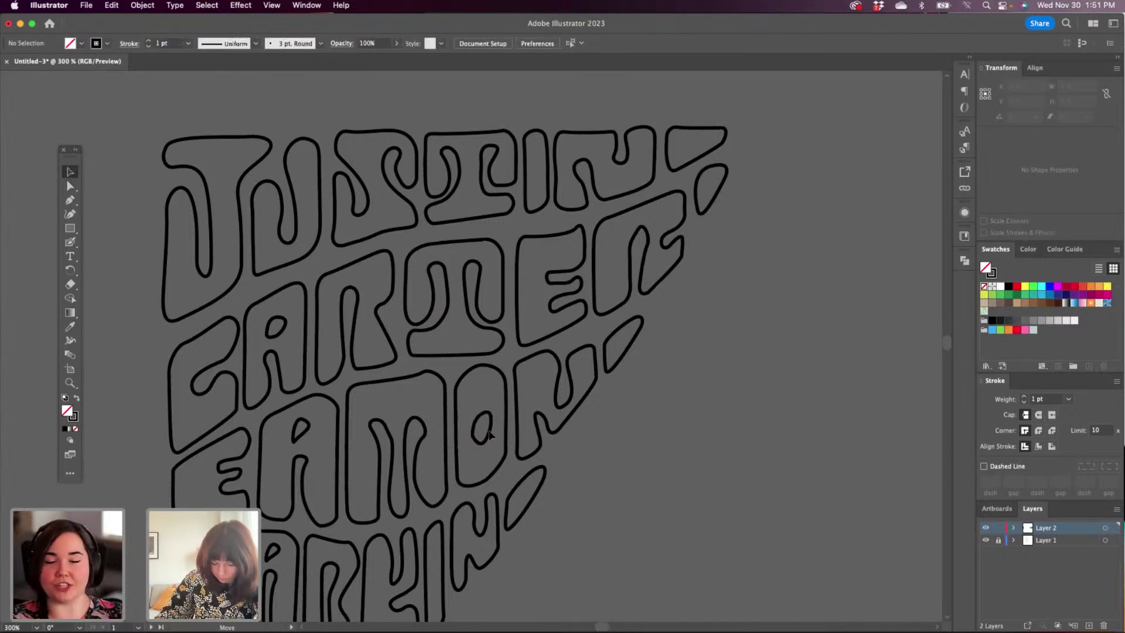
pyautogui.click(490, 433)
pyautogui.click(601, 481)
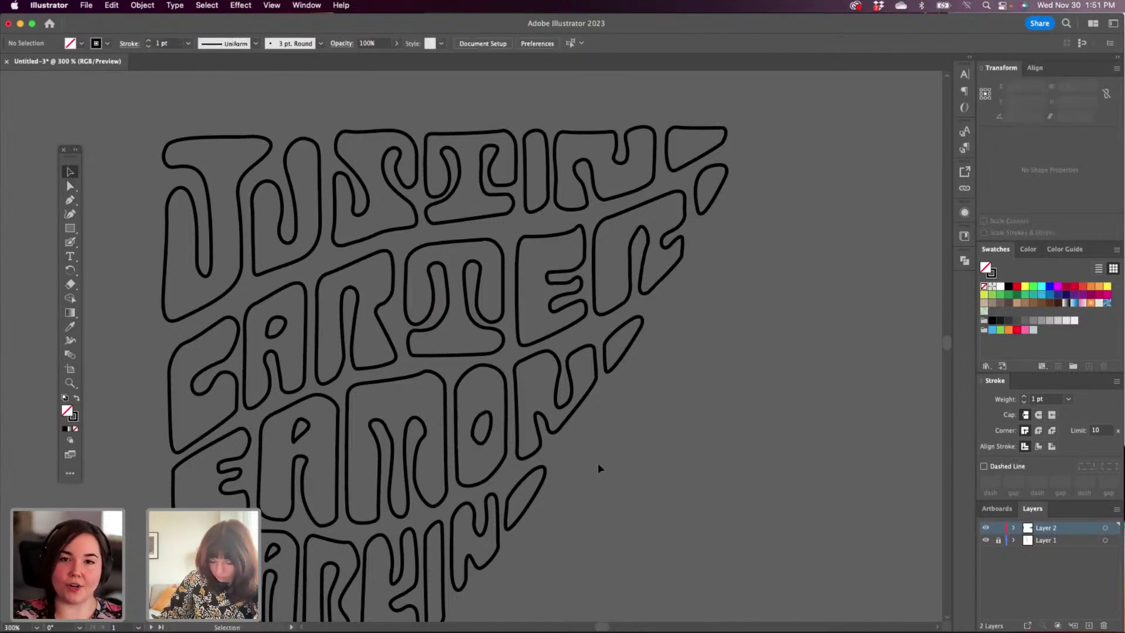
# Smooth the outer outline of the O in the third artist-name line by adjusting its upper and lower-right curves.
pyautogui.click(69, 187)
pyautogui.click(456, 391)
pyautogui.moveTo(457, 391); pyautogui.dragTo(480, 366)
pyautogui.click(504, 383)
pyautogui.click(508, 460)
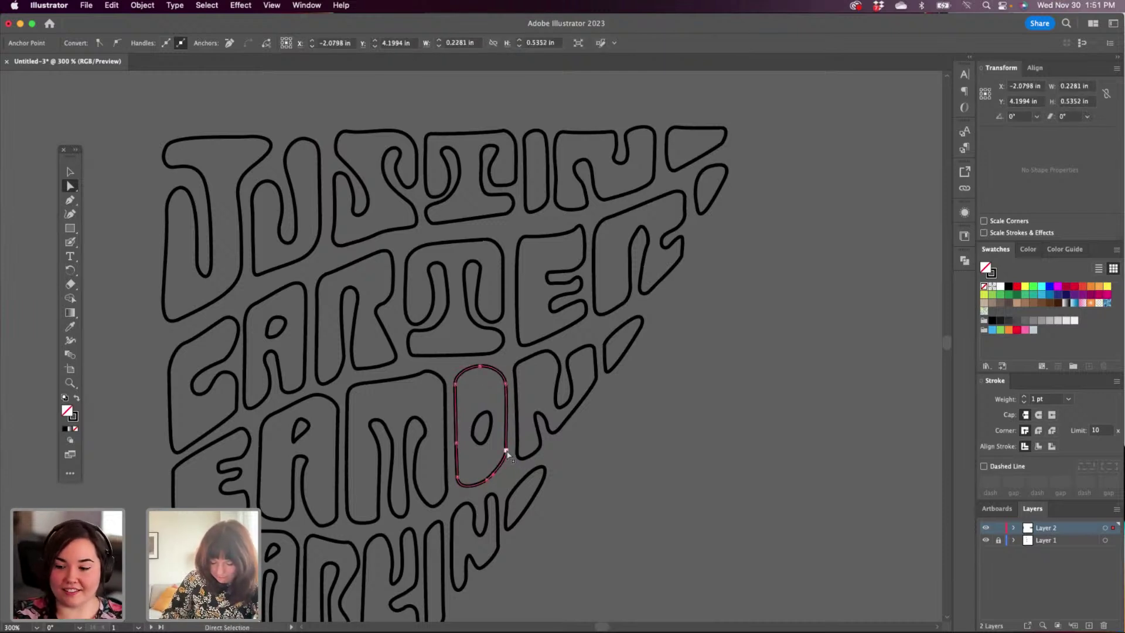
pyautogui.moveTo(506, 453); pyautogui.dragTo(488, 483)
pyautogui.click(619, 508)
pyautogui.click(610, 511)
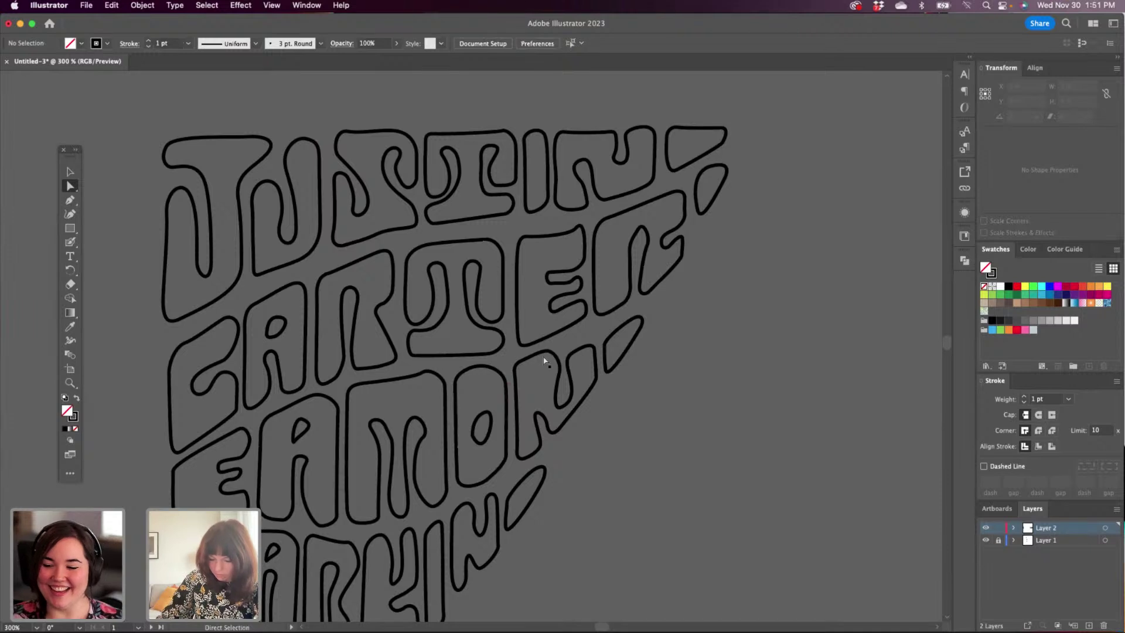
# Reshape the N's upper notch in the third artist-name line, raising and rounding its bottom curve.
pyautogui.click(571, 372)
pyautogui.moveTo(559, 373); pyautogui.dragTo(571, 379)
pyautogui.click(569, 403)
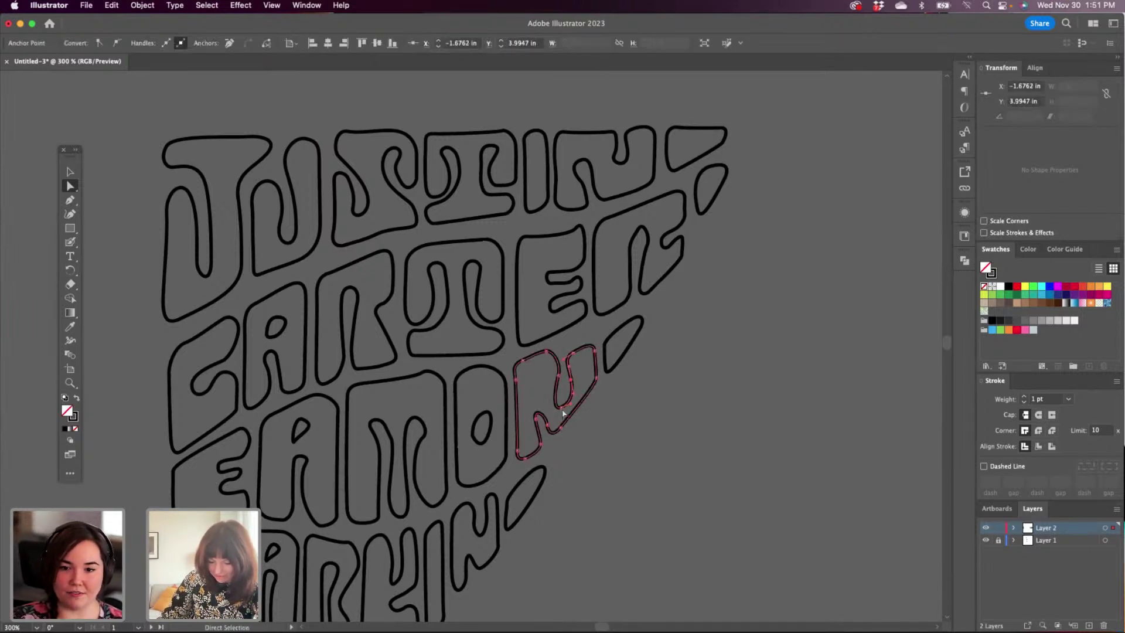
pyautogui.click(561, 407)
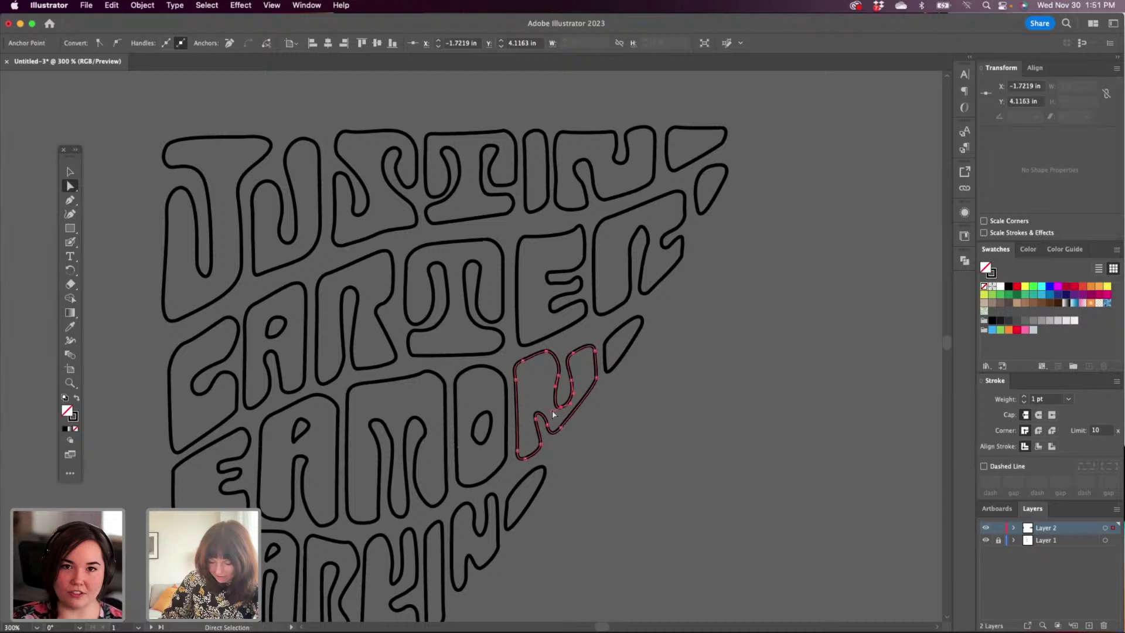
pyautogui.click(602, 441)
pyautogui.click(560, 379)
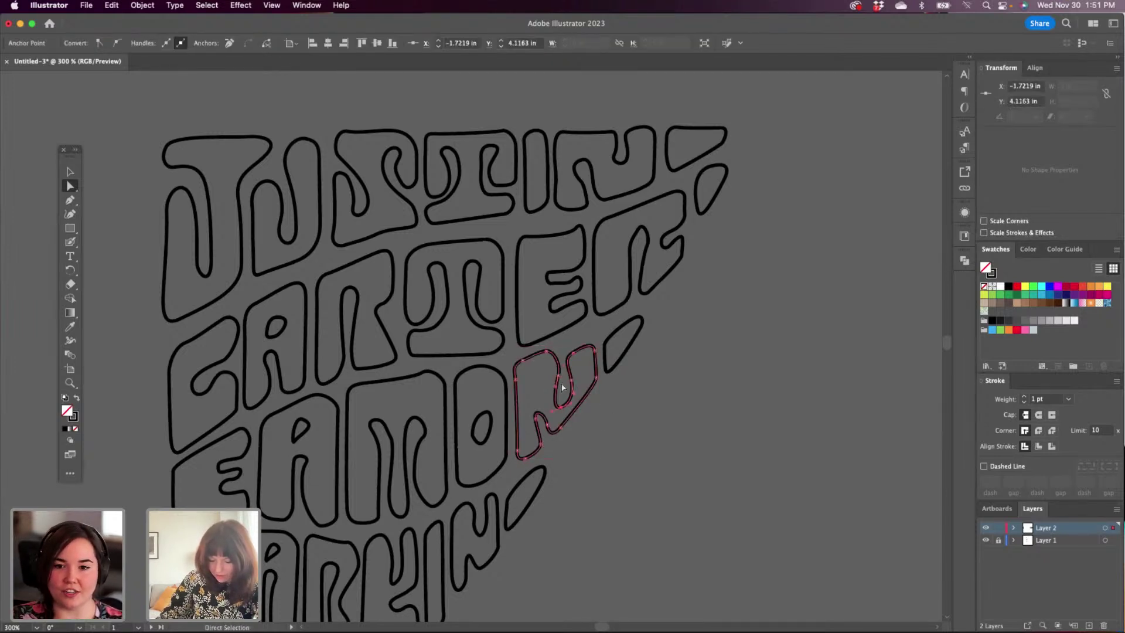
pyautogui.moveTo(551, 412); pyautogui.dragTo(562, 395)
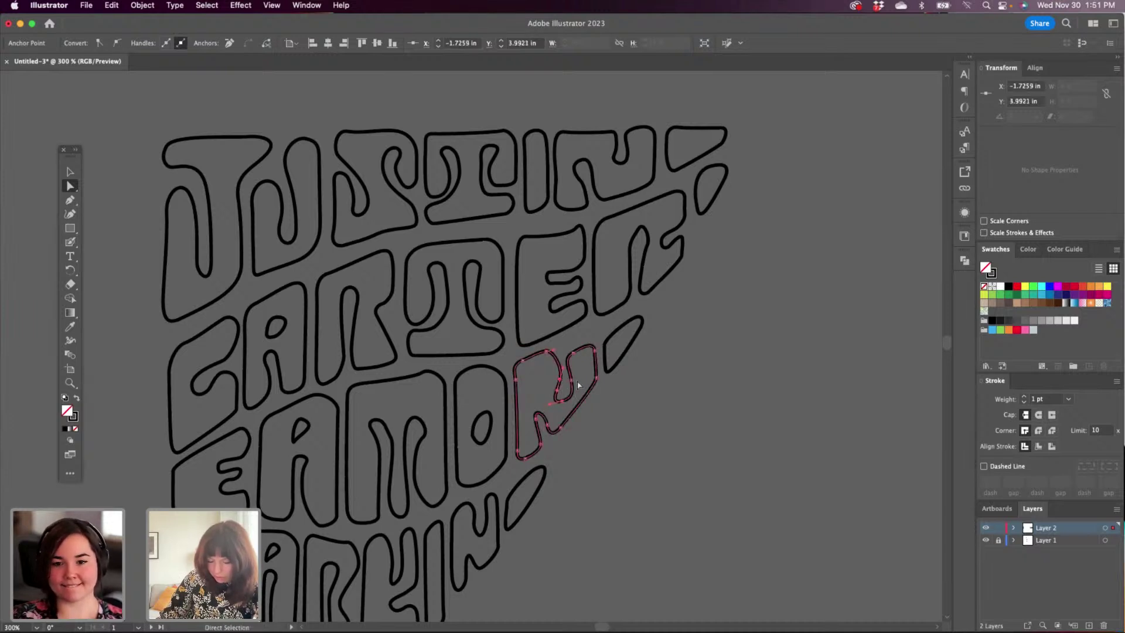
pyautogui.click(563, 405)
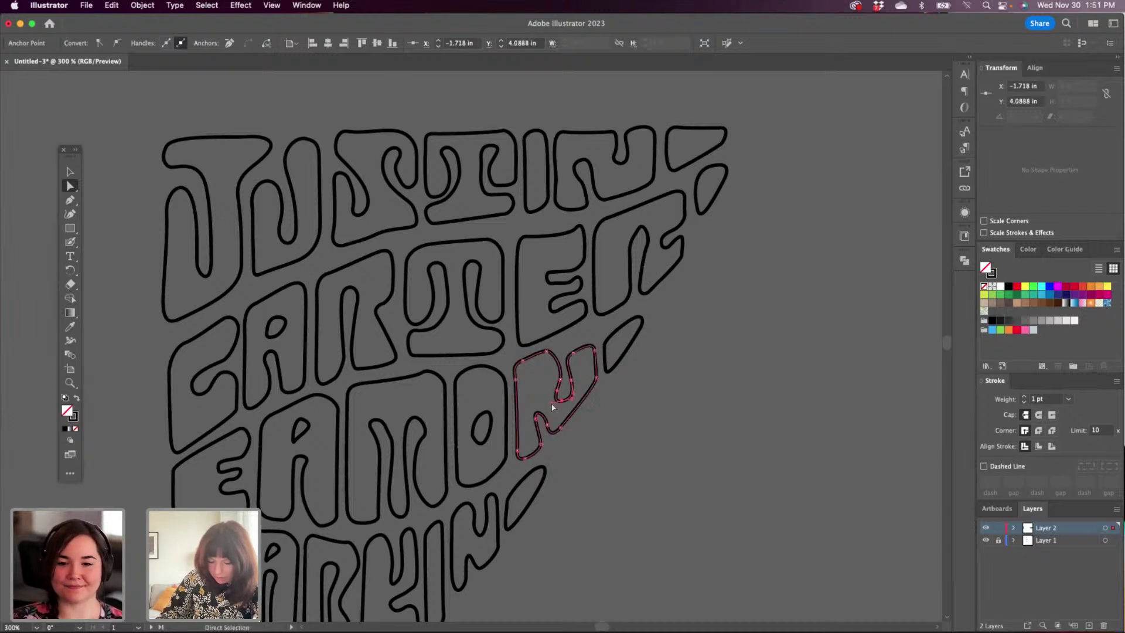
pyautogui.moveTo(562, 402)
pyautogui.mouseDown()
pyautogui.moveTo(547, 423)
pyautogui.moveTo(546, 409)
pyautogui.mouseUp()
# Round the top of the N's lower notch in the third artist-name line.
pyautogui.click(547, 425)
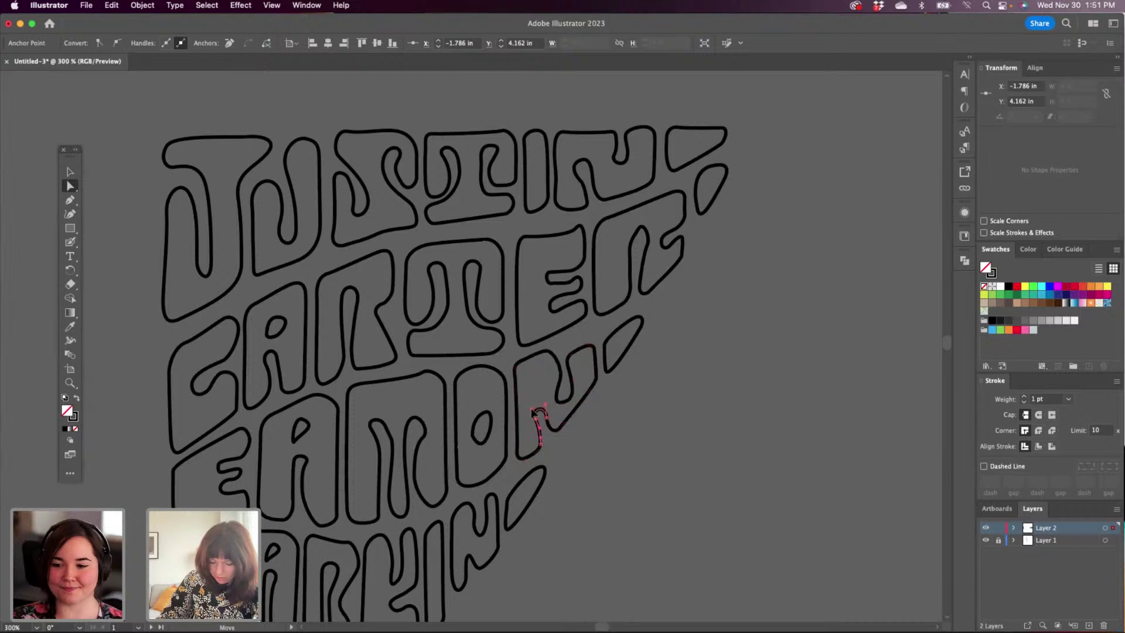
pyautogui.click(593, 430)
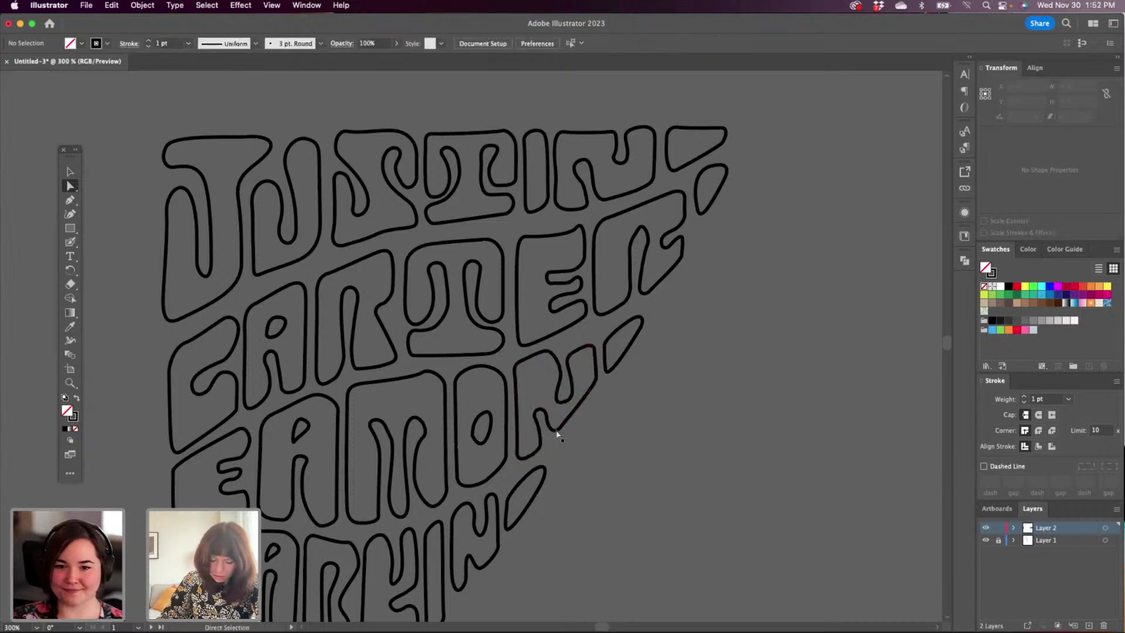
pyautogui.moveTo(548, 434); pyautogui.dragTo(611, 347)
pyautogui.click(609, 424)
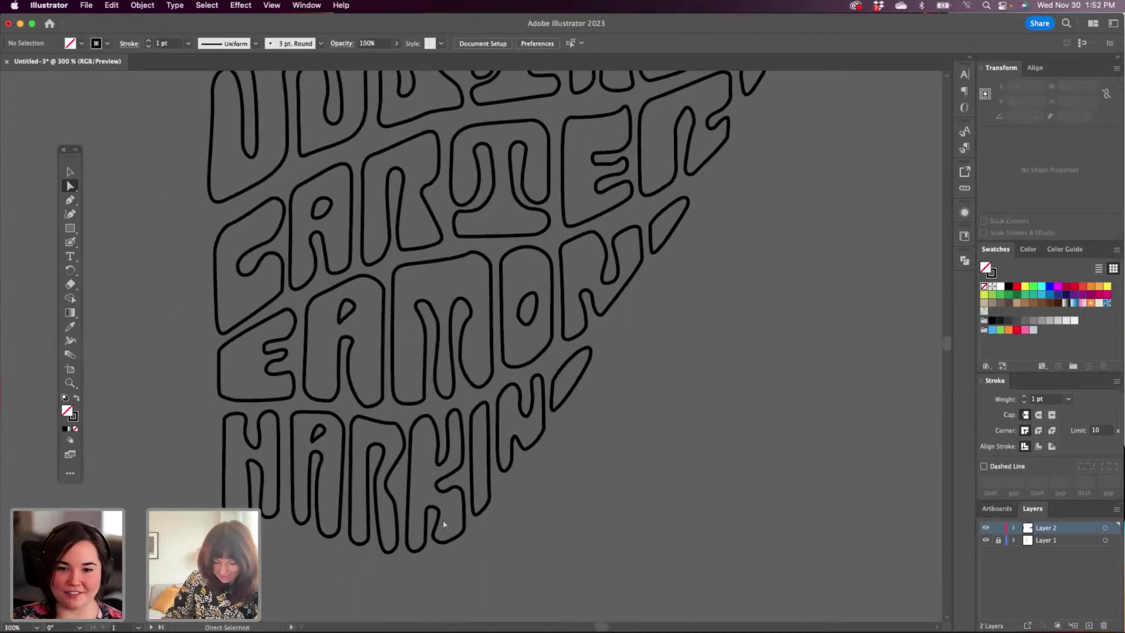
# Move the A's counter slightly downward inside the letter in the fourth artist-name line.
pyautogui.moveTo(276, 557); pyautogui.dragTo(280, 549)
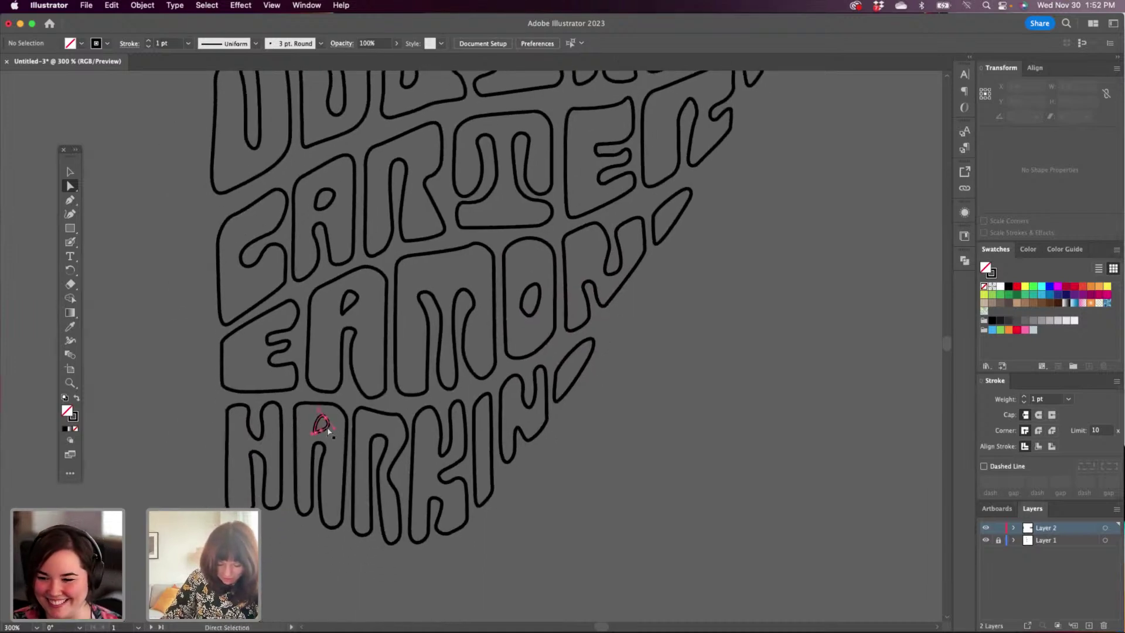
pyautogui.click(320, 422)
pyautogui.press('v')
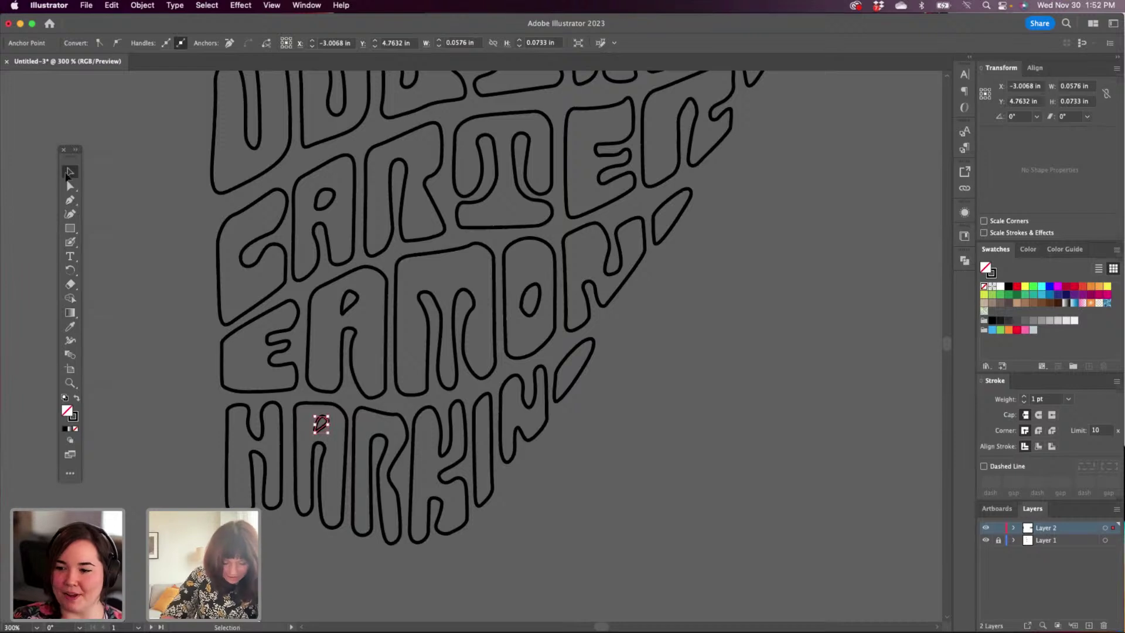
pyautogui.click(331, 427)
pyautogui.click(321, 422)
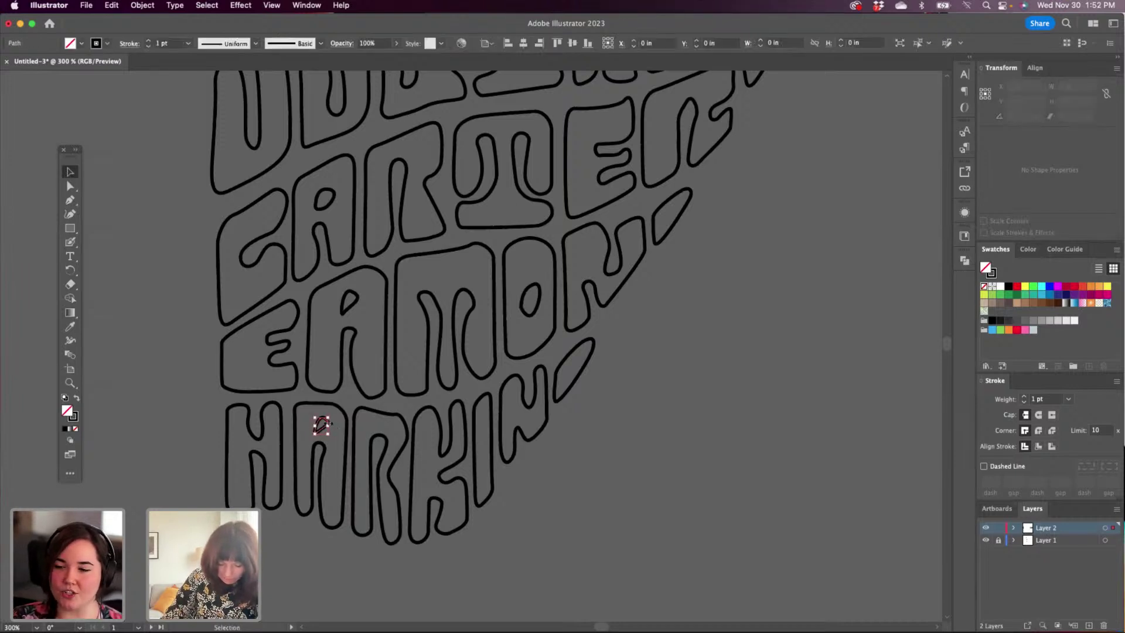
# Round the bottom of the H's upper notch and refine the right side of its lower notch in the fourth artist-name line.
pyautogui.click(69, 187)
pyautogui.click(253, 436)
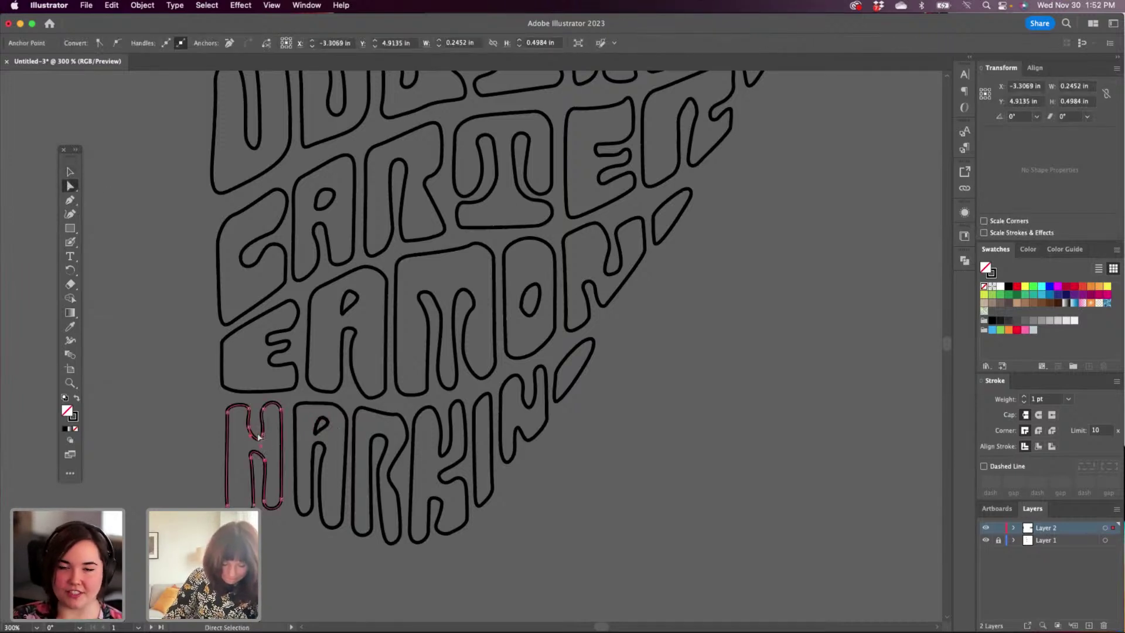
pyautogui.moveTo(248, 433); pyautogui.dragTo(261, 428)
pyautogui.click(264, 461)
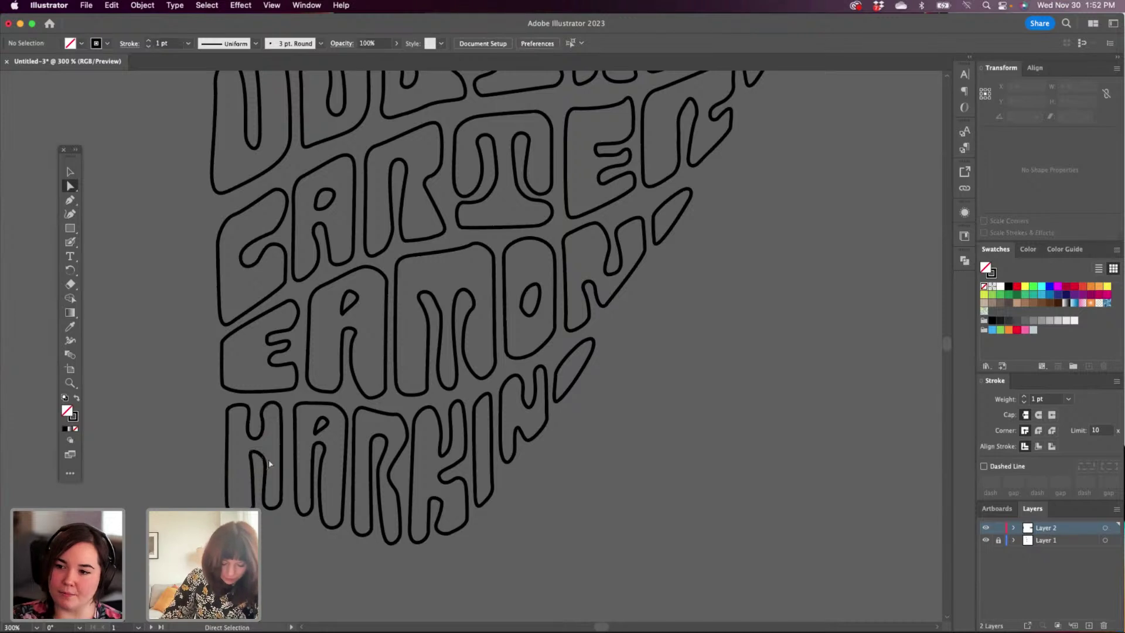
pyautogui.click(265, 459)
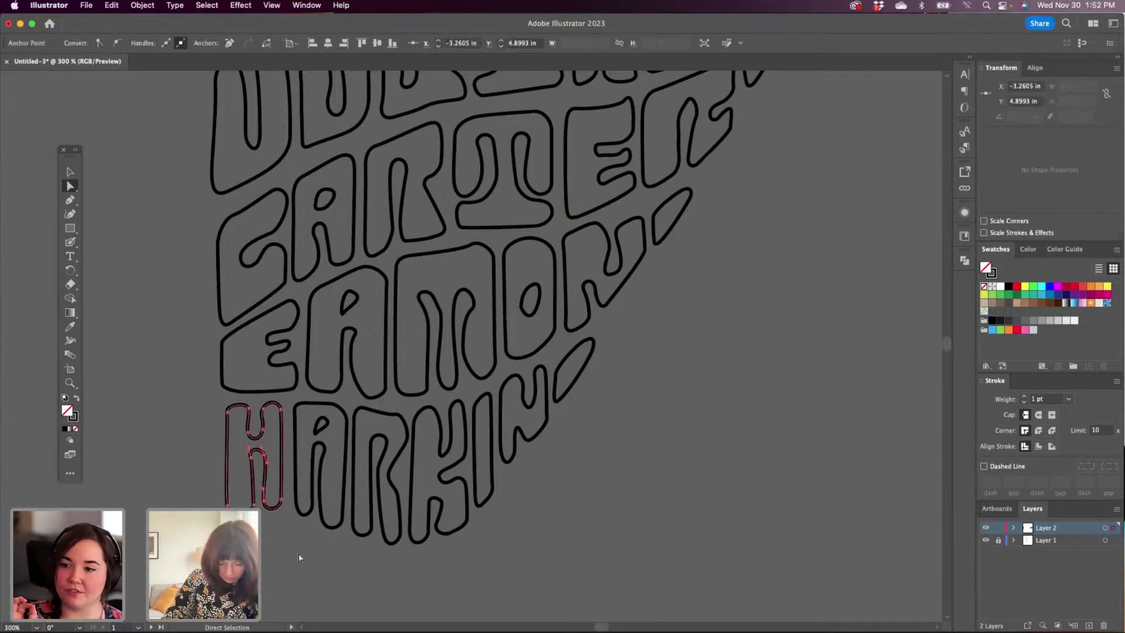
pyautogui.click(298, 570)
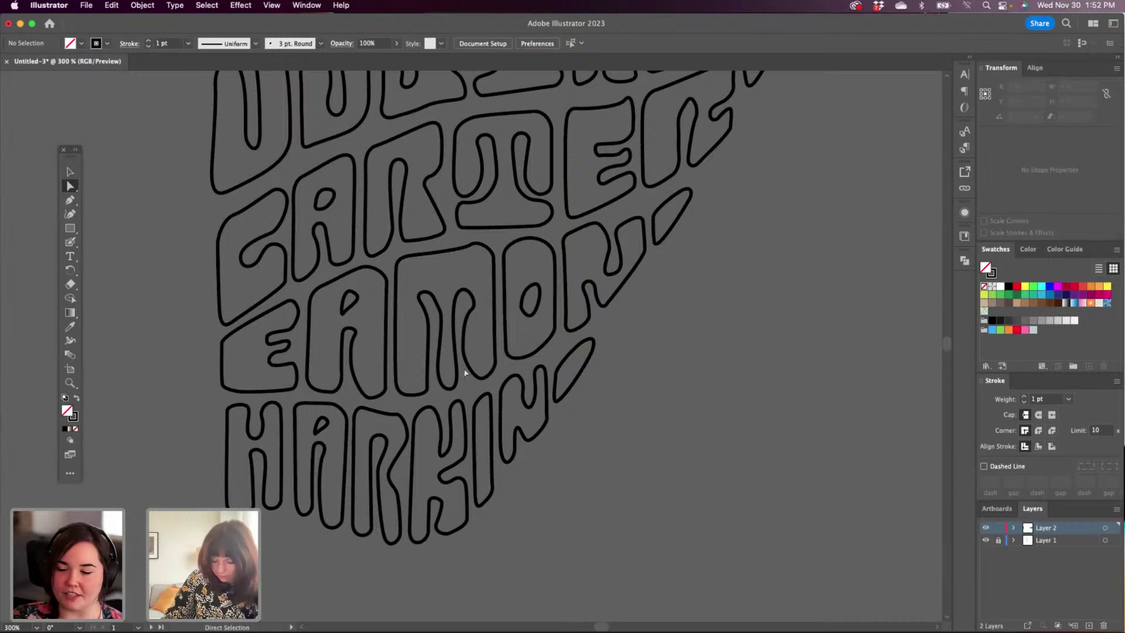
# Round the bottom of the K's upper notch and the top of its lower notch in the fourth artist-name line.
pyautogui.click(452, 456)
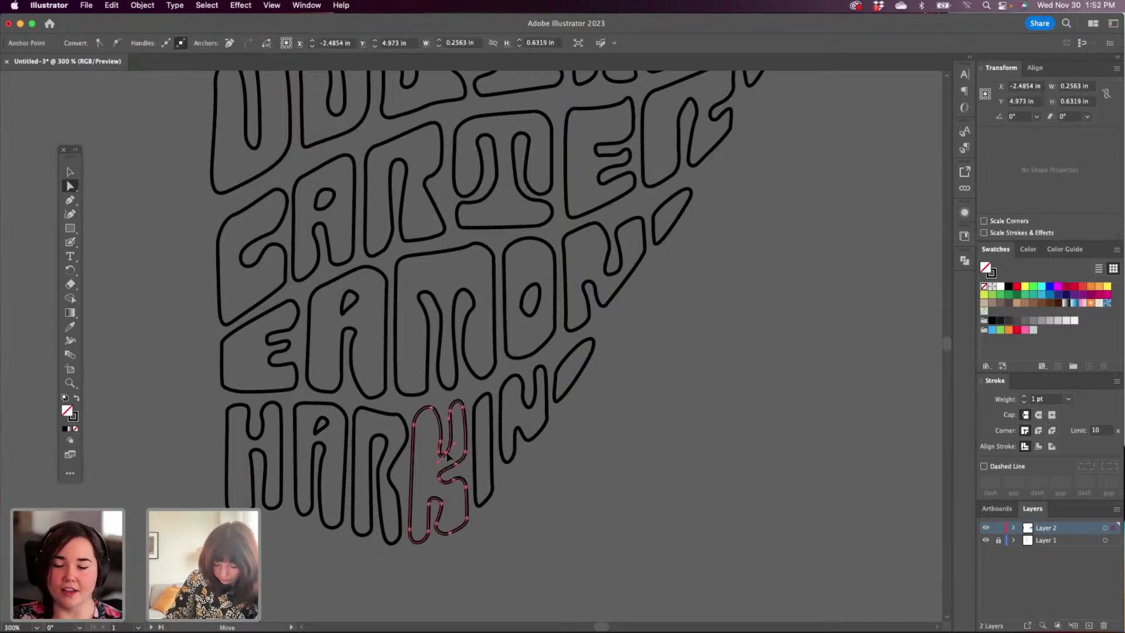
pyautogui.click(439, 455)
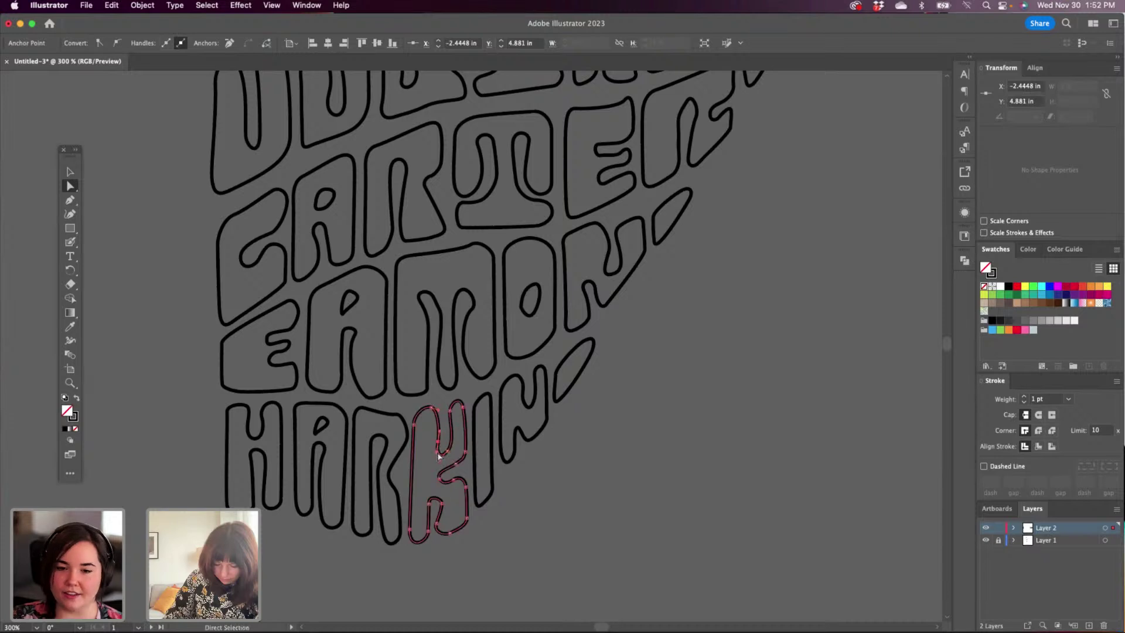
pyautogui.moveTo(437, 452); pyautogui.dragTo(434, 455)
pyautogui.click(442, 504)
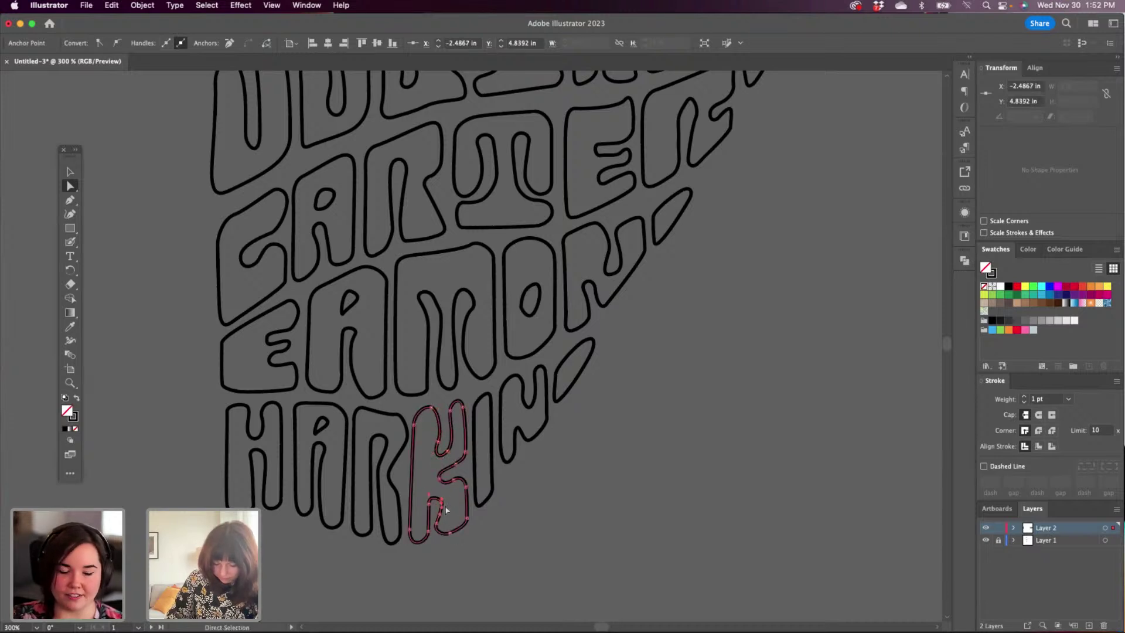
pyautogui.click(442, 499)
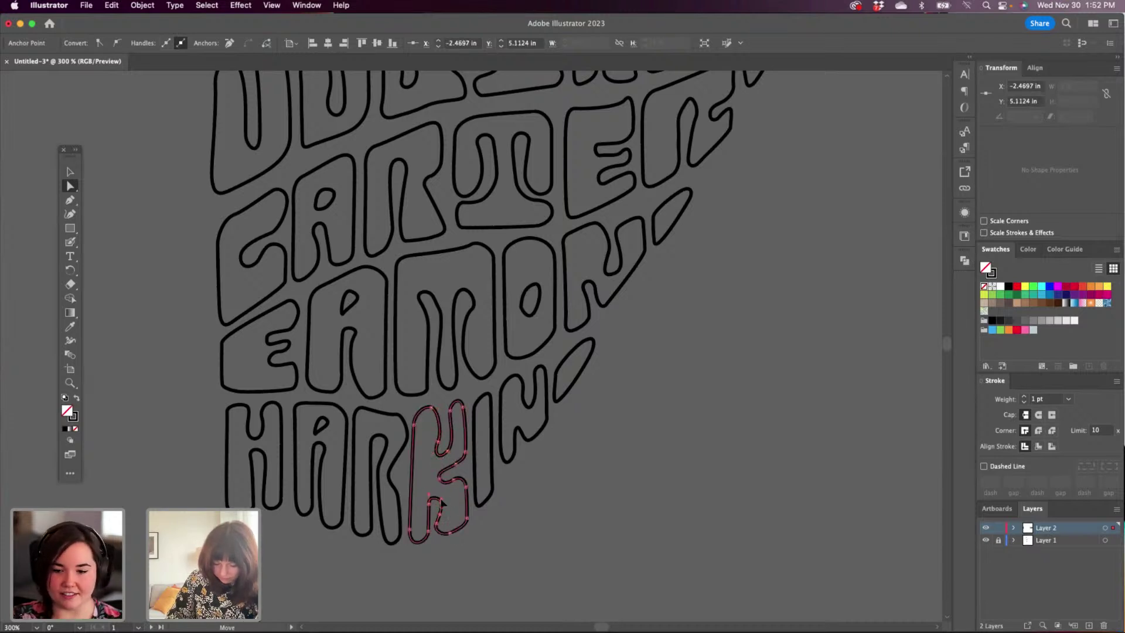
# Smooth the bottom of the N's upper notch in the fourth artist-name line by adjusting its anchor points and handles.
pyautogui.click(529, 410)
pyautogui.click(533, 401)
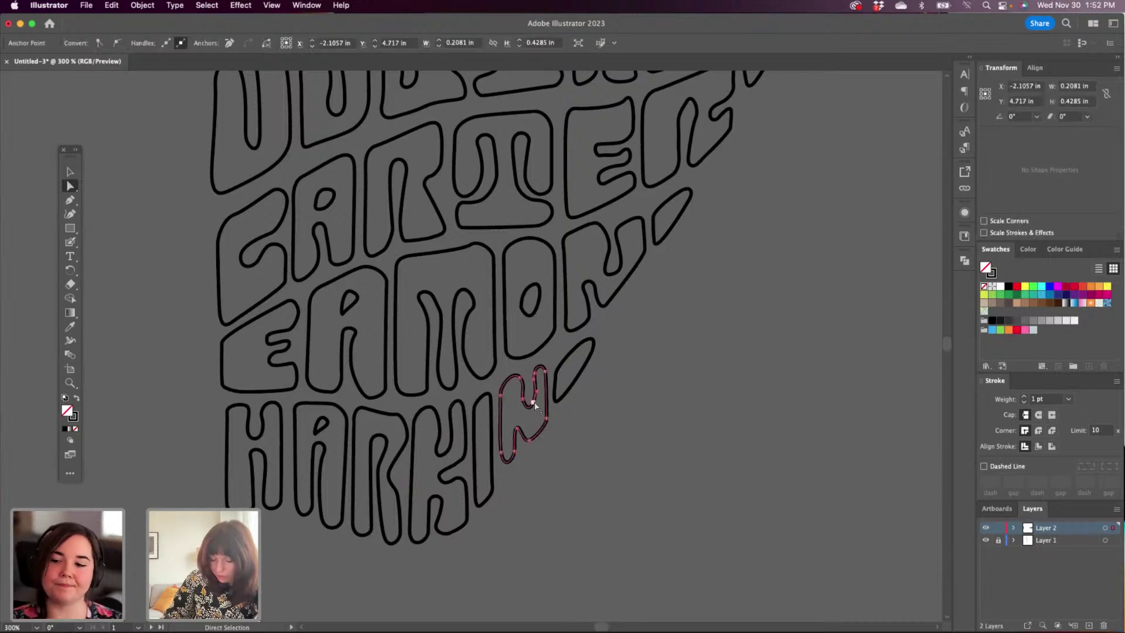
pyautogui.click(522, 398)
pyautogui.moveTo(524, 404); pyautogui.dragTo(519, 408)
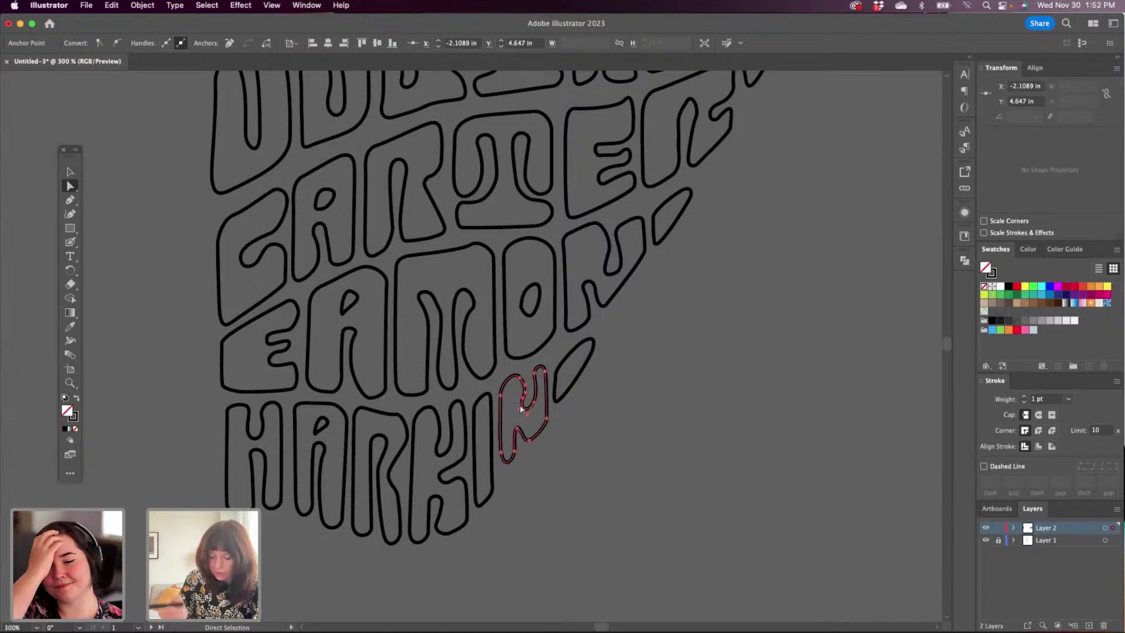
pyautogui.moveTo(522, 398); pyautogui.dragTo(524, 395)
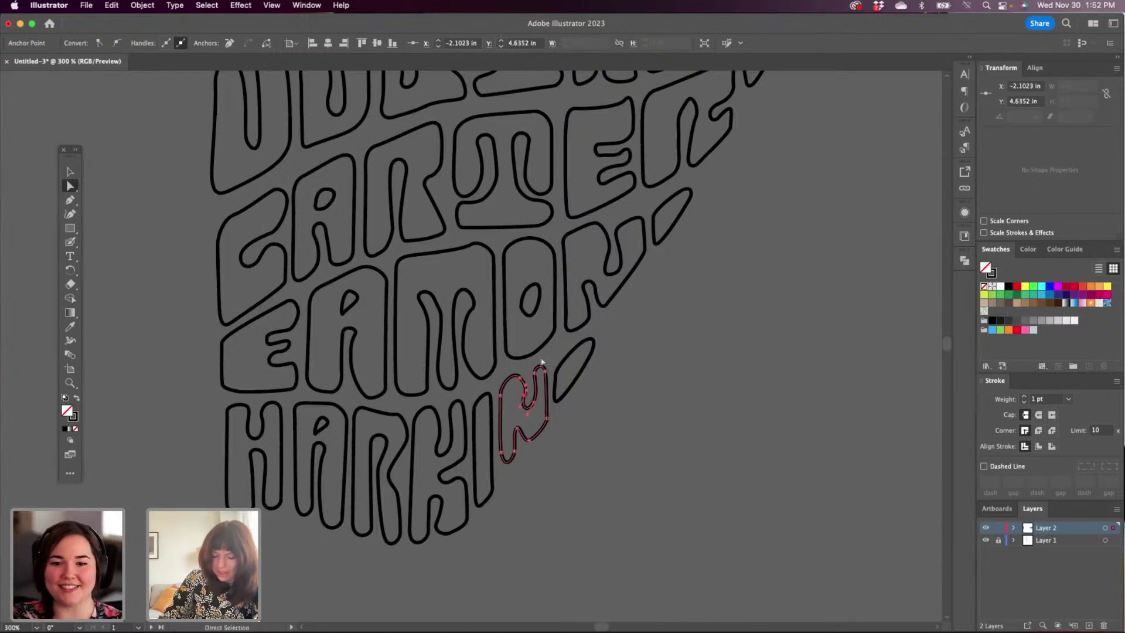
pyautogui.click(600, 420)
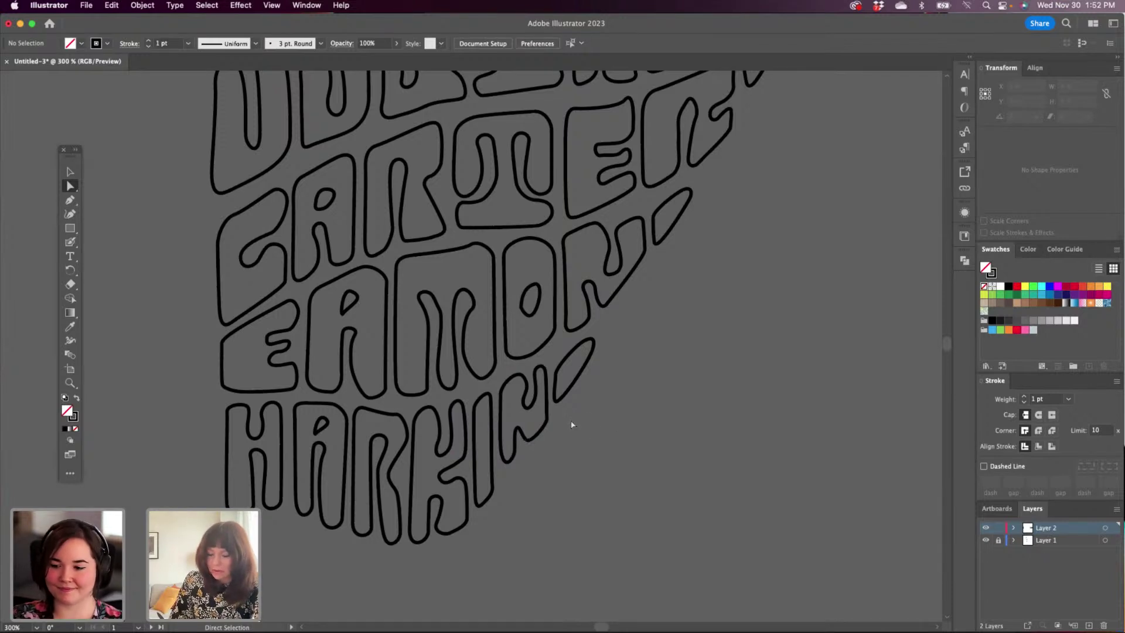
# Add an anchor point to the N's lower notch in the fourth artist-name line and reshape the notch into a rounded top.
pyautogui.click(516, 429)
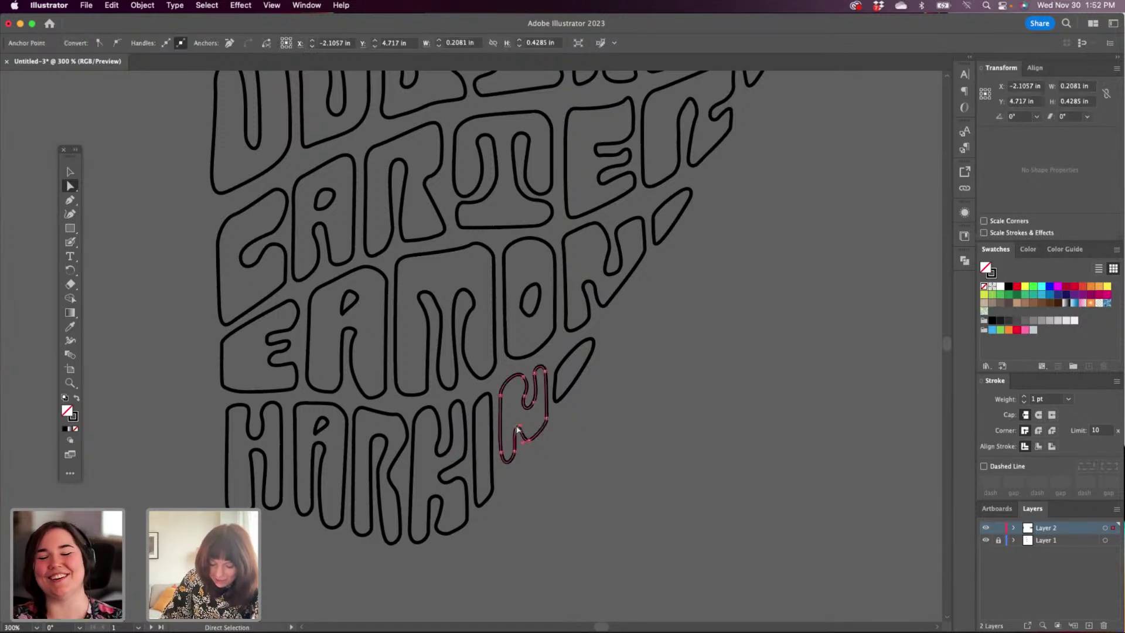
pyautogui.click(518, 431)
pyautogui.click(518, 431)
pyautogui.moveTo(519, 431); pyautogui.dragTo(525, 424)
pyautogui.click(71, 200)
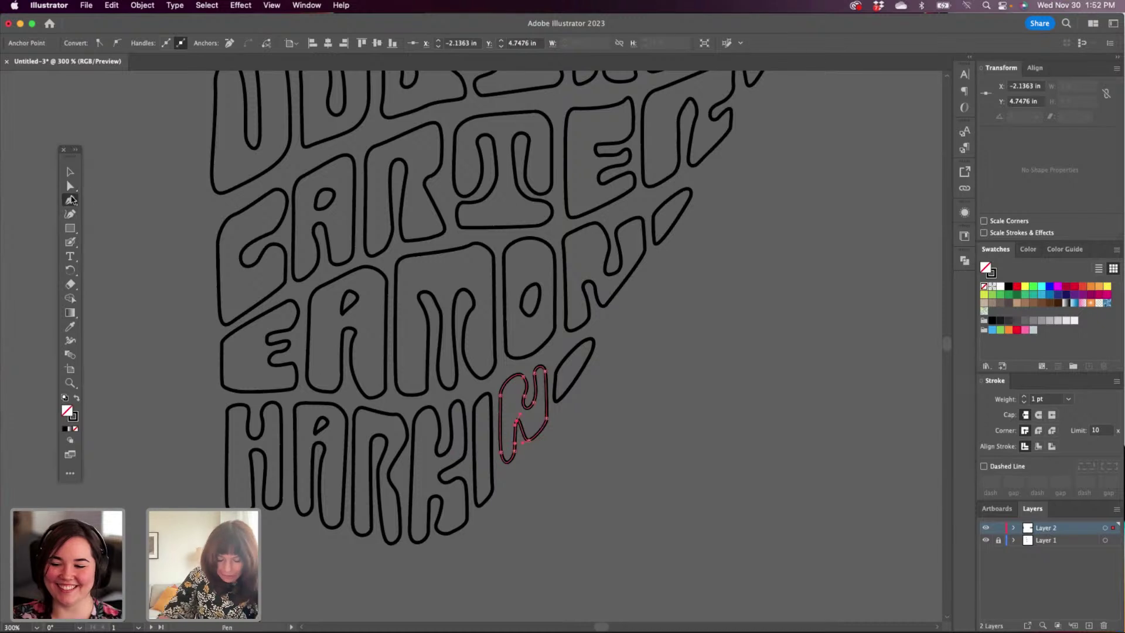
pyautogui.click(521, 432)
pyautogui.click(70, 187)
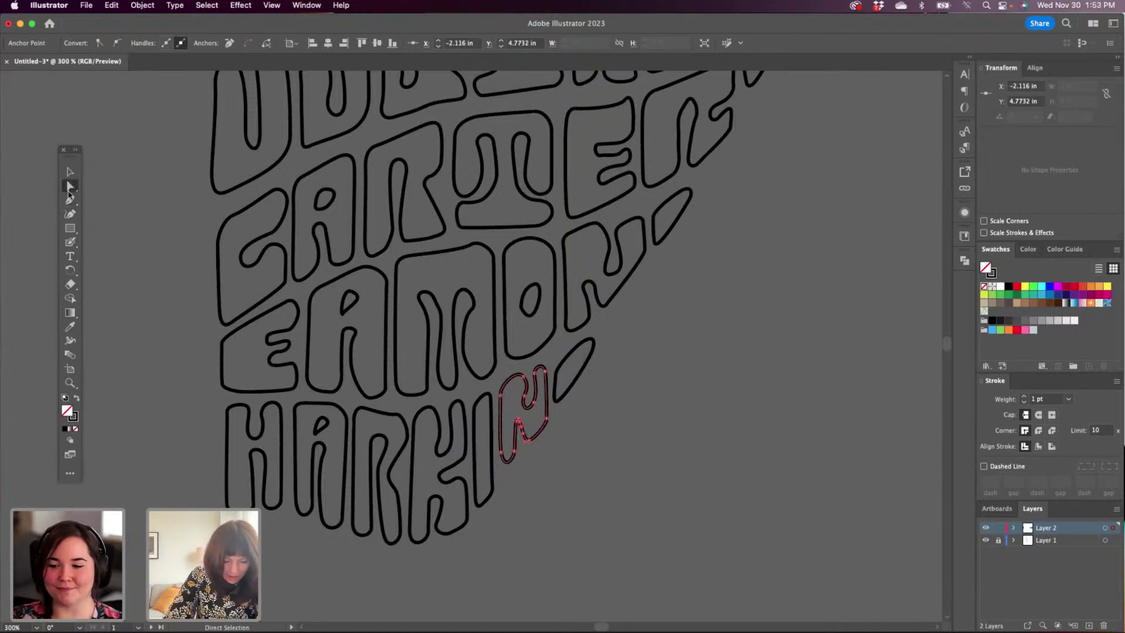
pyautogui.click(523, 419)
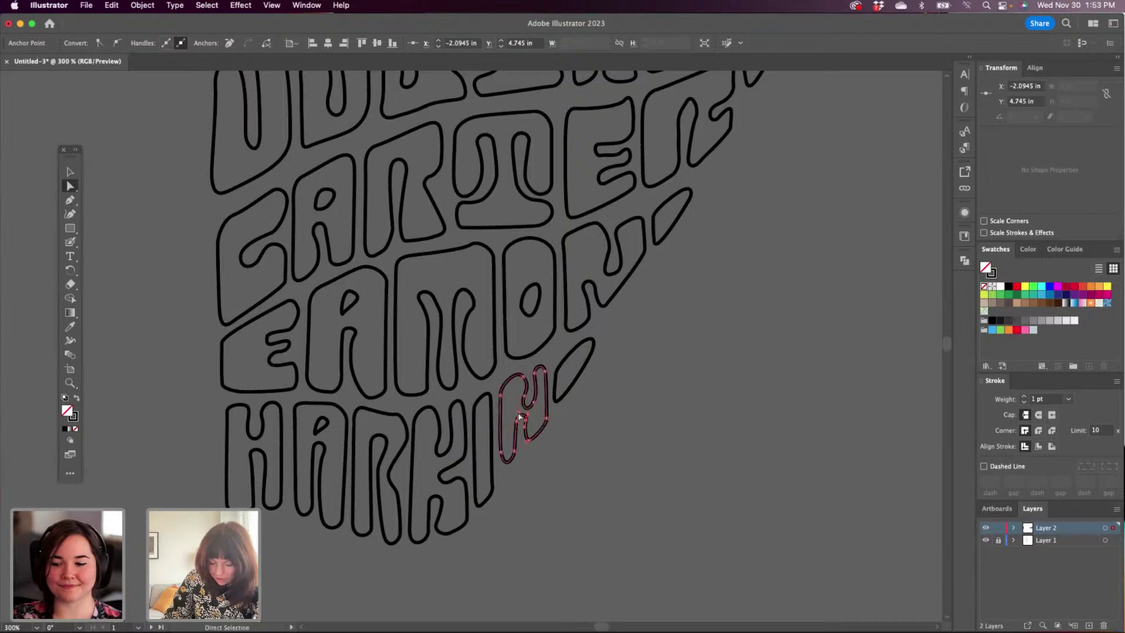
pyautogui.moveTo(525, 421); pyautogui.dragTo(514, 429)
# Refine the right side of the K's upper notch and the curve of its right-hand notch in the fourth artist-name line.
pyautogui.click(454, 444)
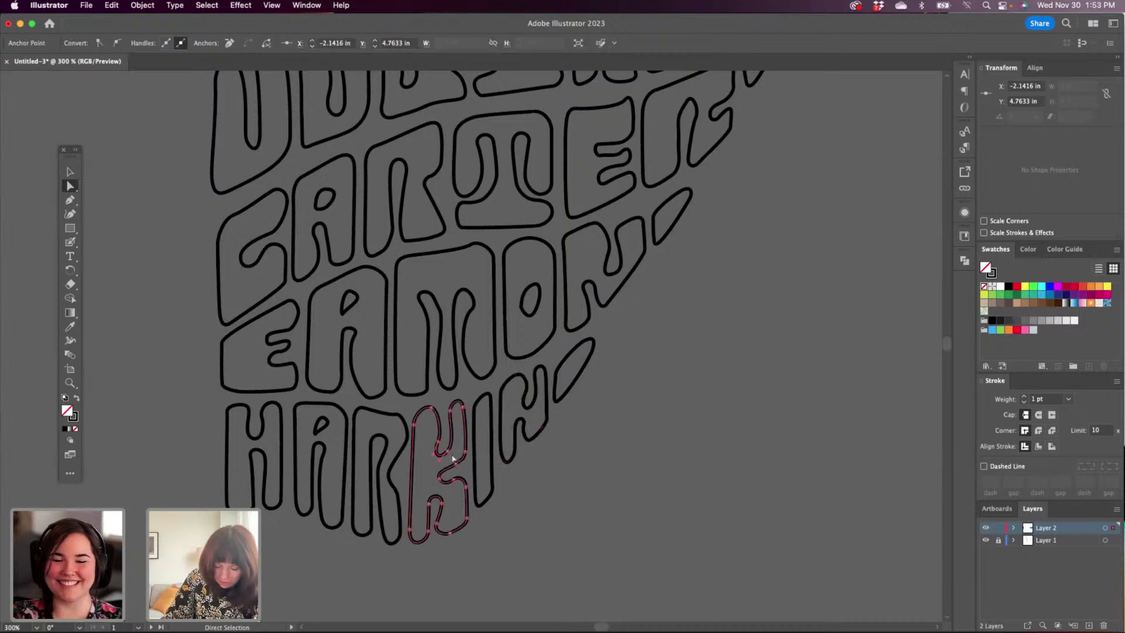
pyautogui.click(457, 439)
pyautogui.click(455, 434)
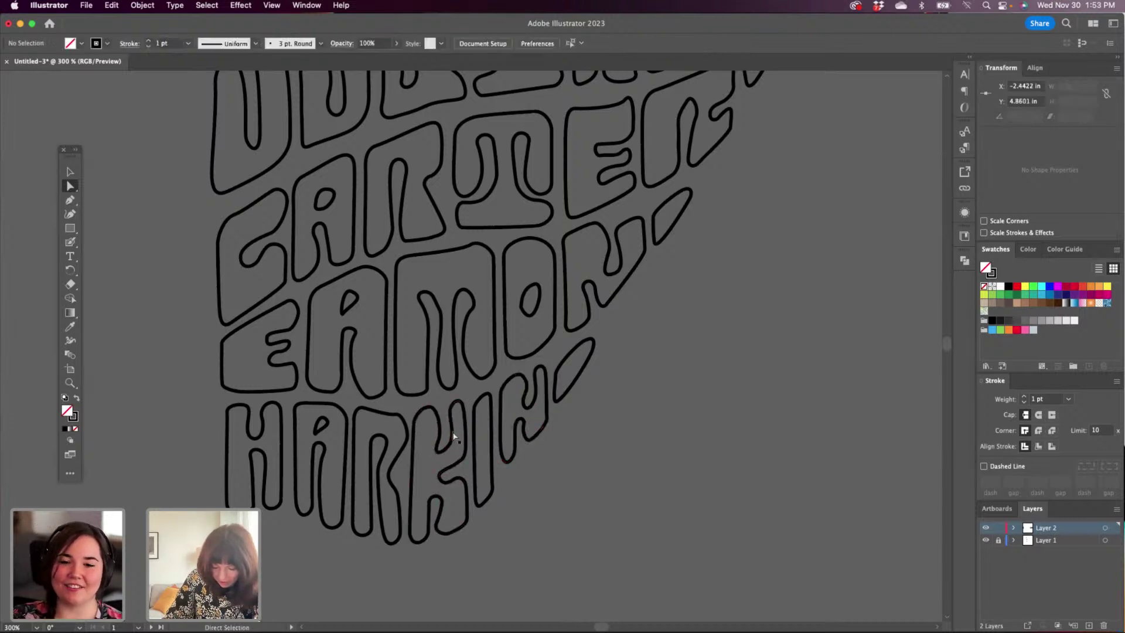
pyautogui.click(448, 446)
pyautogui.moveTo(456, 436); pyautogui.dragTo(453, 431)
pyautogui.click(459, 457)
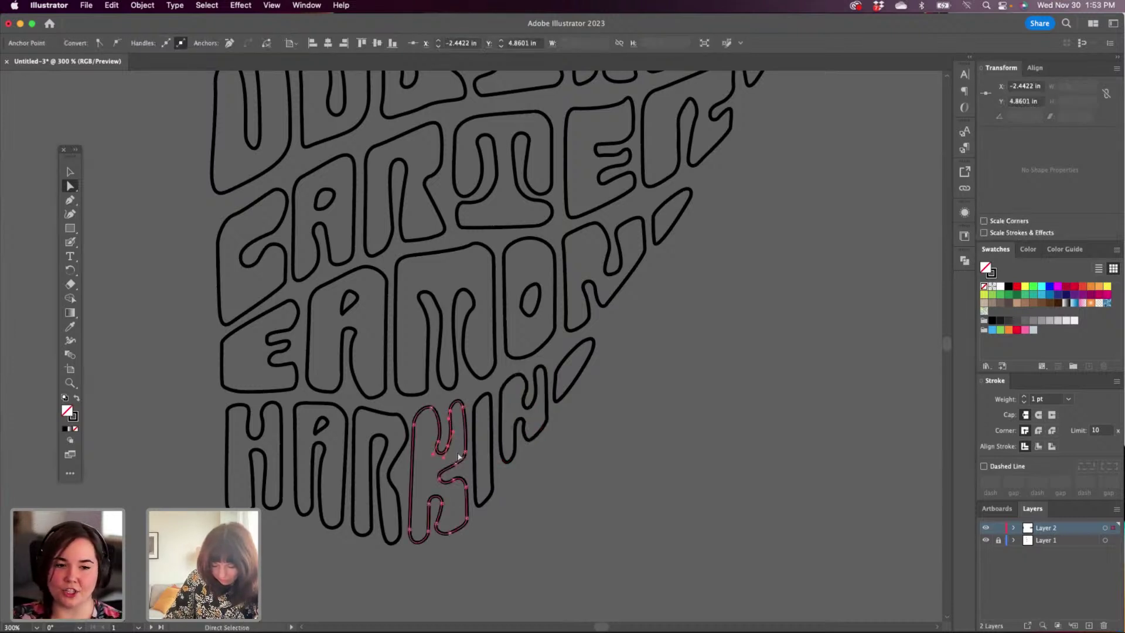
pyautogui.moveTo(454, 481)
pyautogui.mouseDown()
pyautogui.moveTo(453, 470)
pyautogui.moveTo(437, 478)
pyautogui.moveTo(451, 467)
pyautogui.mouseUp()
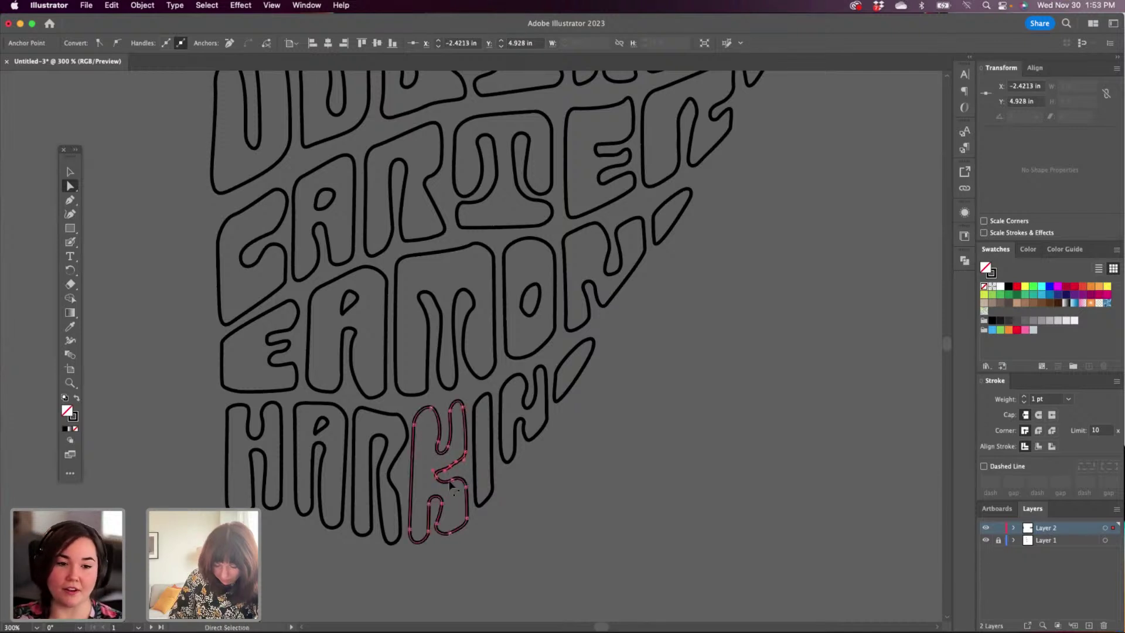
# Adjust the anchor points around the R's waist and inner opening in the fourth artist-name line to smooth the bowl-to-leg transition.
pyautogui.click(387, 441)
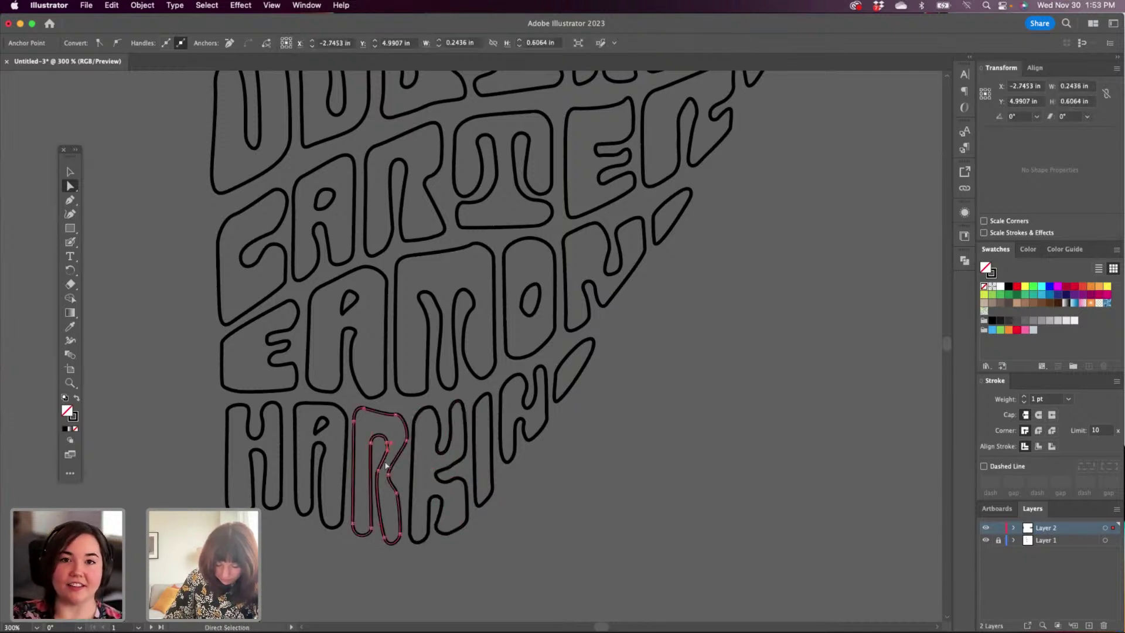
pyautogui.moveTo(387, 445); pyautogui.dragTo(379, 467)
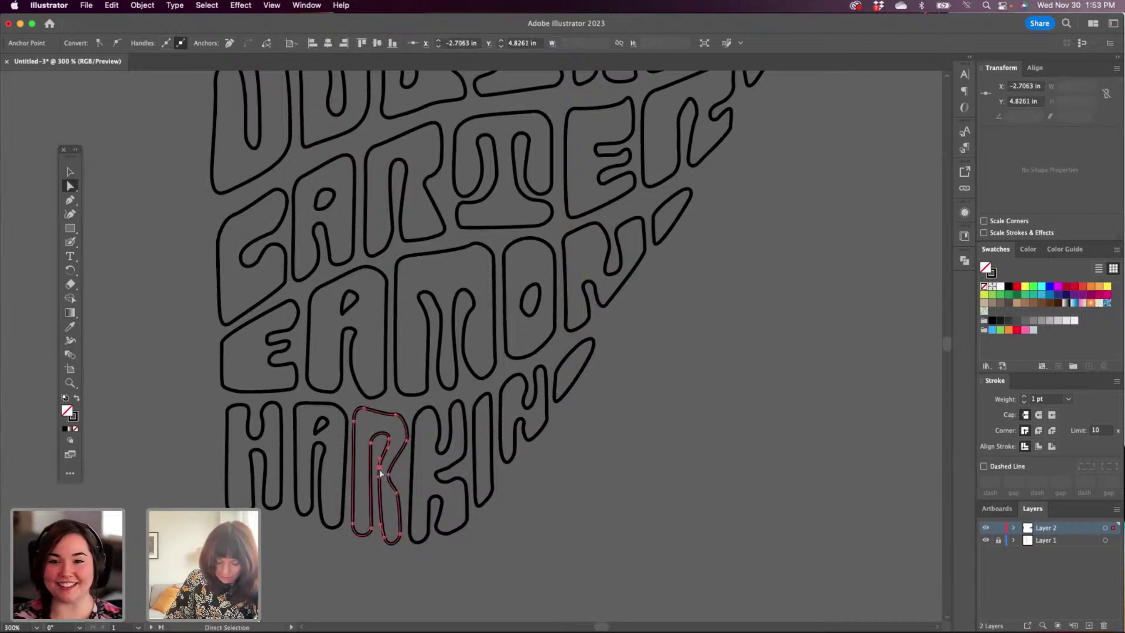
pyautogui.click(393, 485)
pyautogui.click(394, 482)
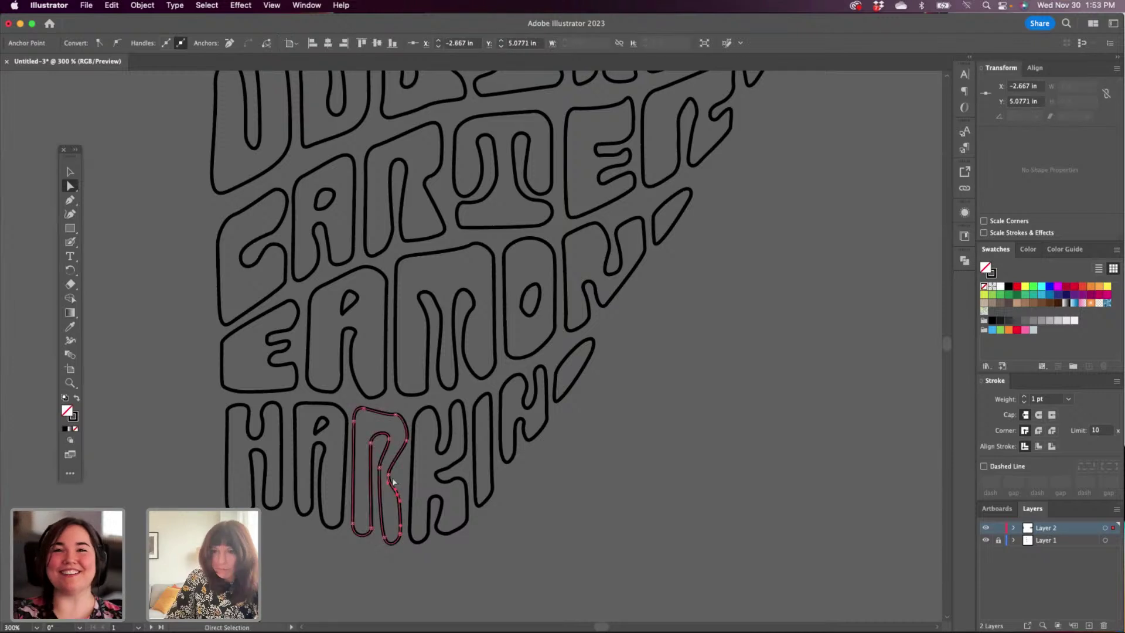
# Raise the R's upper-right corner and the rounded top of its inner opening in the fourth artist-name line.
pyautogui.moveTo(395, 416); pyautogui.dragTo(396, 410)
pyautogui.click(398, 418)
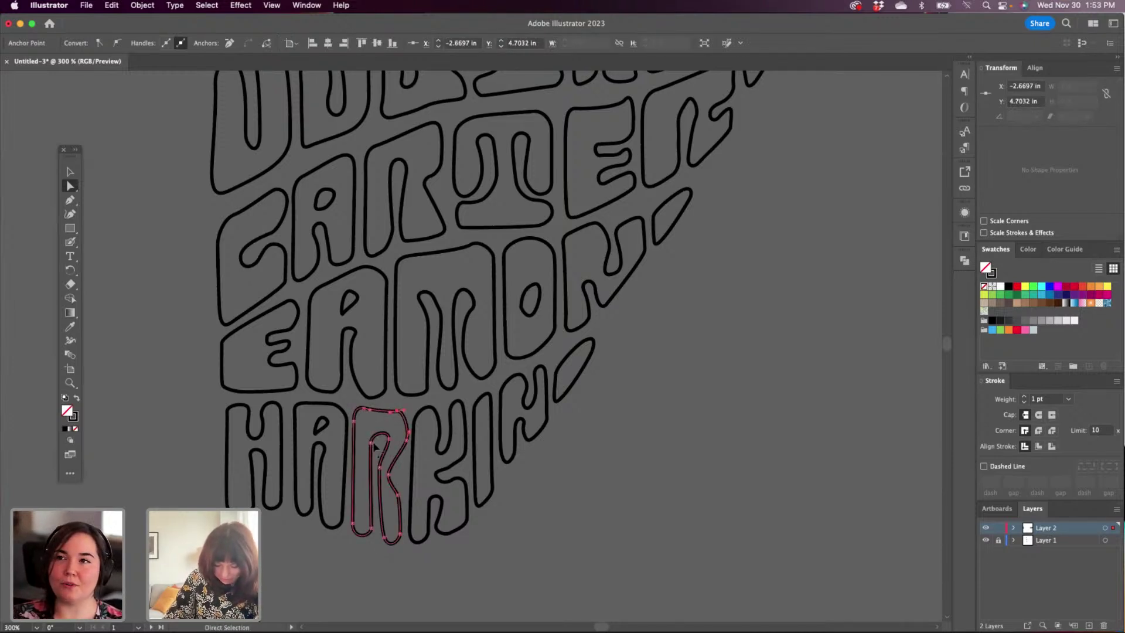
pyautogui.click(379, 421)
pyautogui.moveTo(371, 434); pyautogui.dragTo(371, 427)
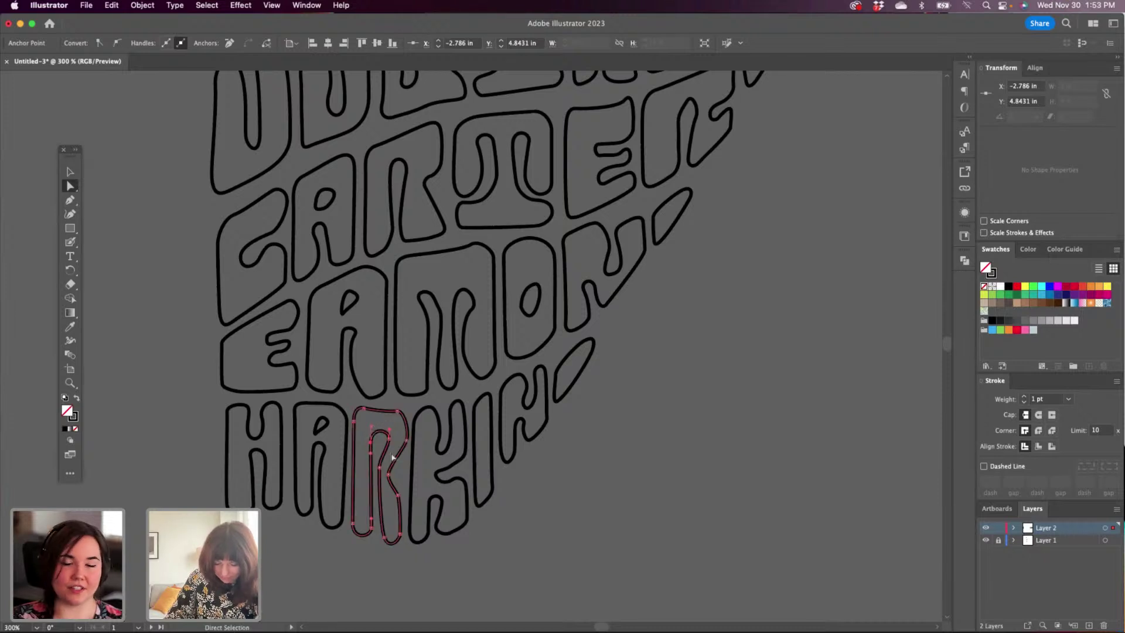
# Round the top of the H's lower notch in the fourth artist-name line by adjusting its anchor point and handle.
pyautogui.click(256, 472)
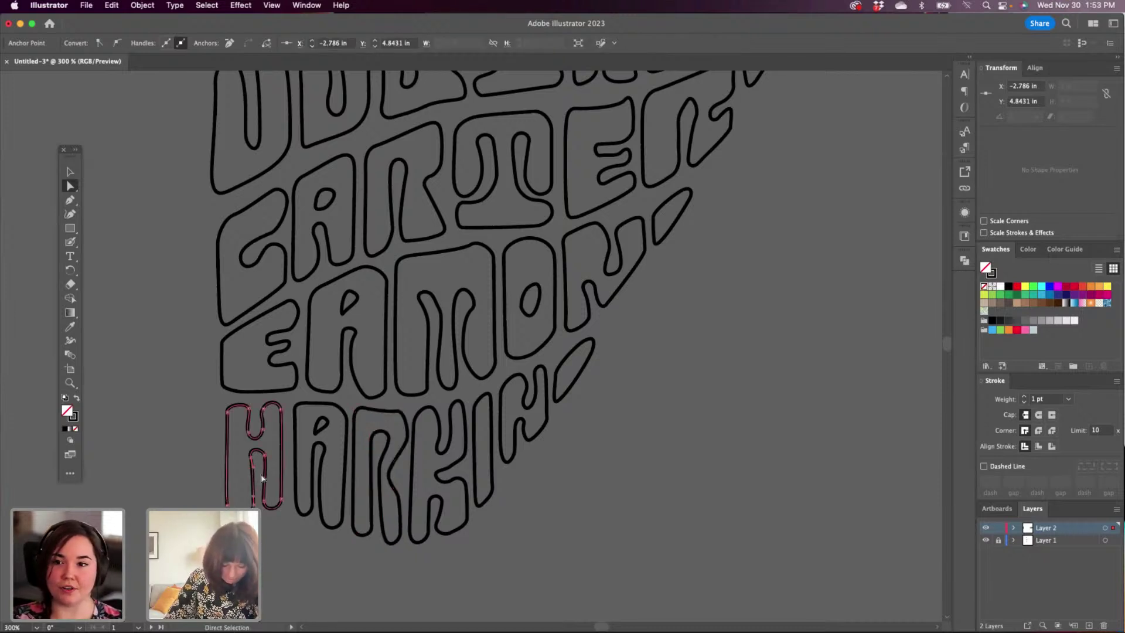
pyautogui.click(265, 447)
pyautogui.moveTo(262, 451); pyautogui.dragTo(247, 451)
pyautogui.click(573, 508)
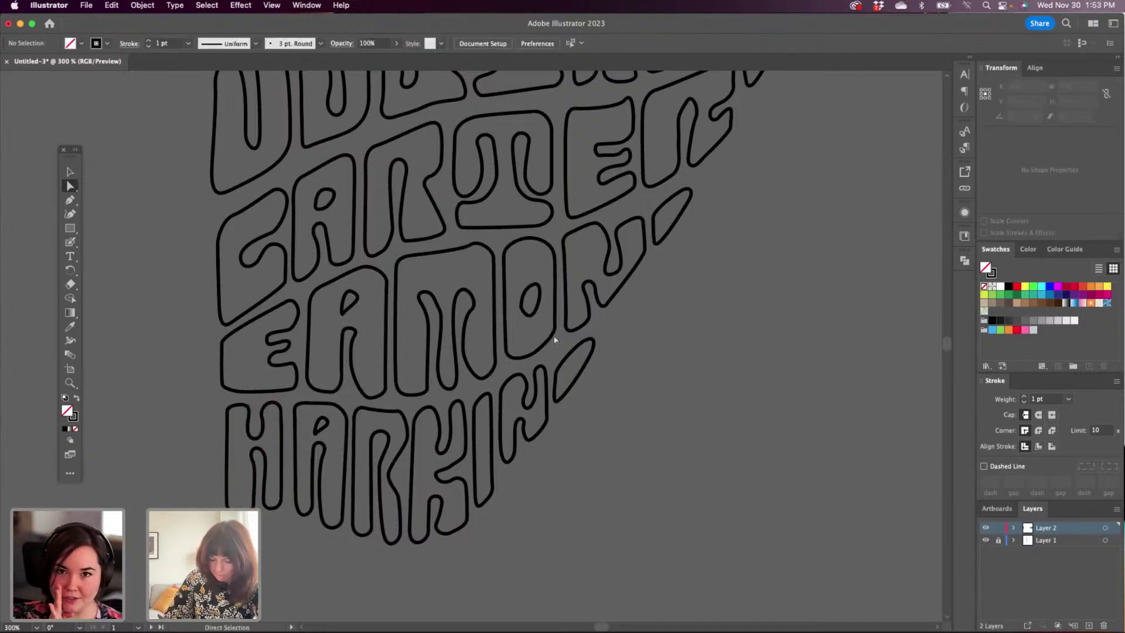
pyautogui.press('v')
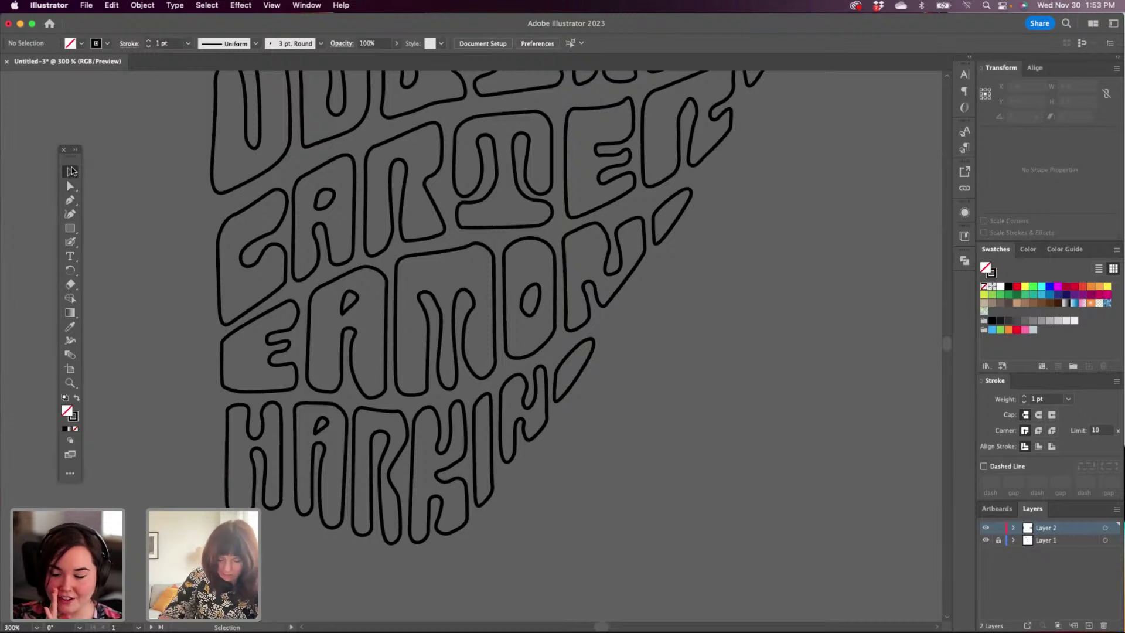
pyautogui.click(488, 398)
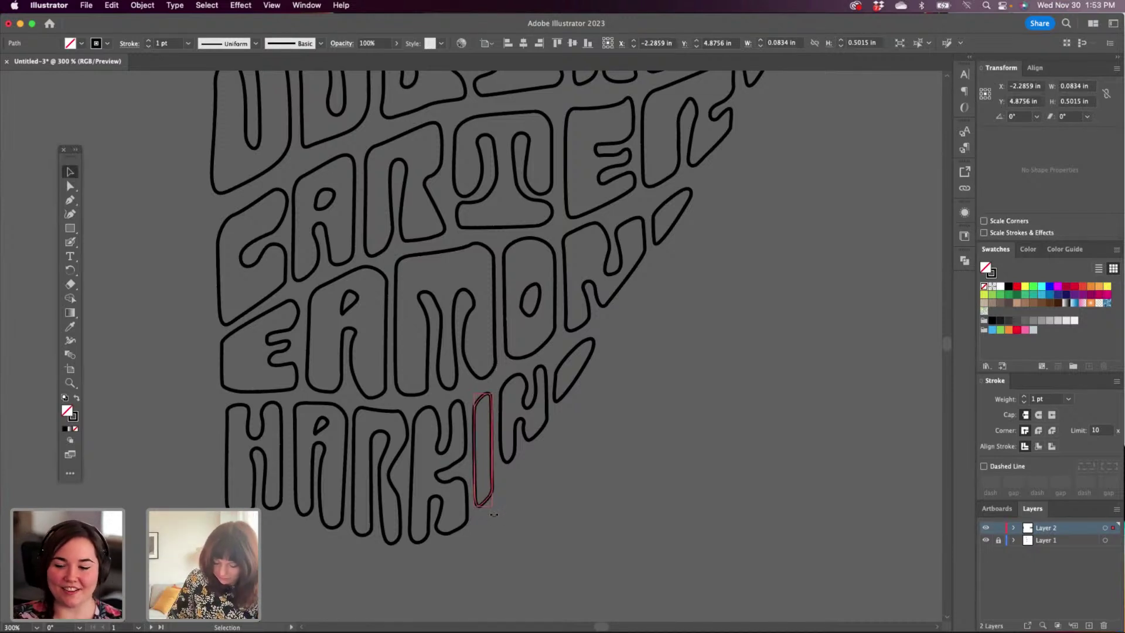
pyautogui.click(551, 482)
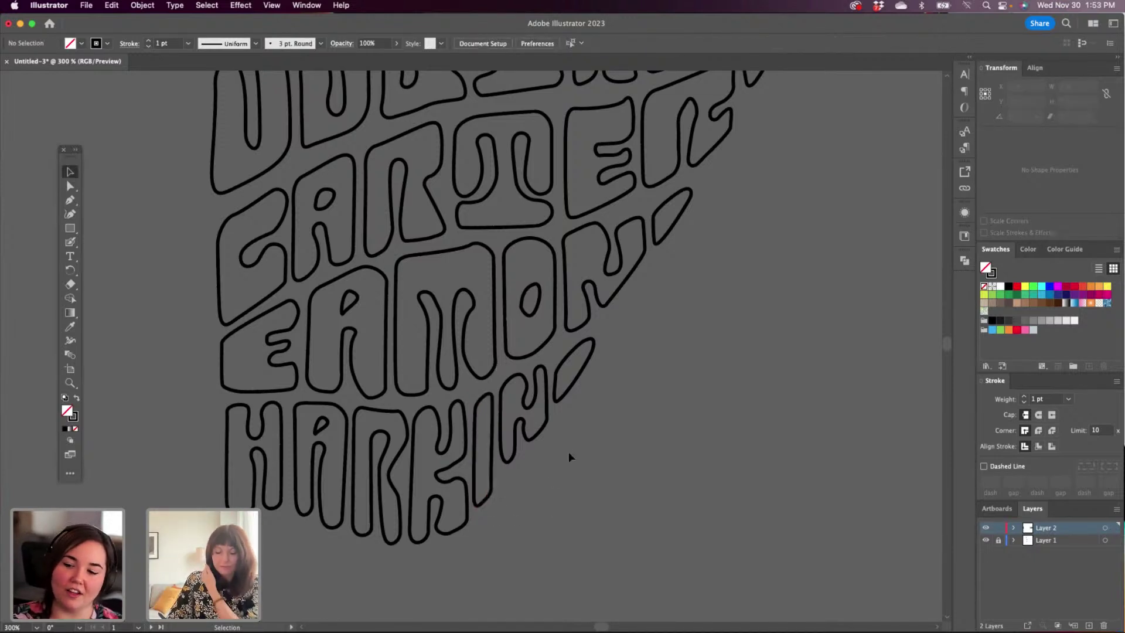
# Reshape the K's upper-right arm in the fourth artist-name line, refining the curves on both sides of its rounded top.
pyautogui.click(70, 185)
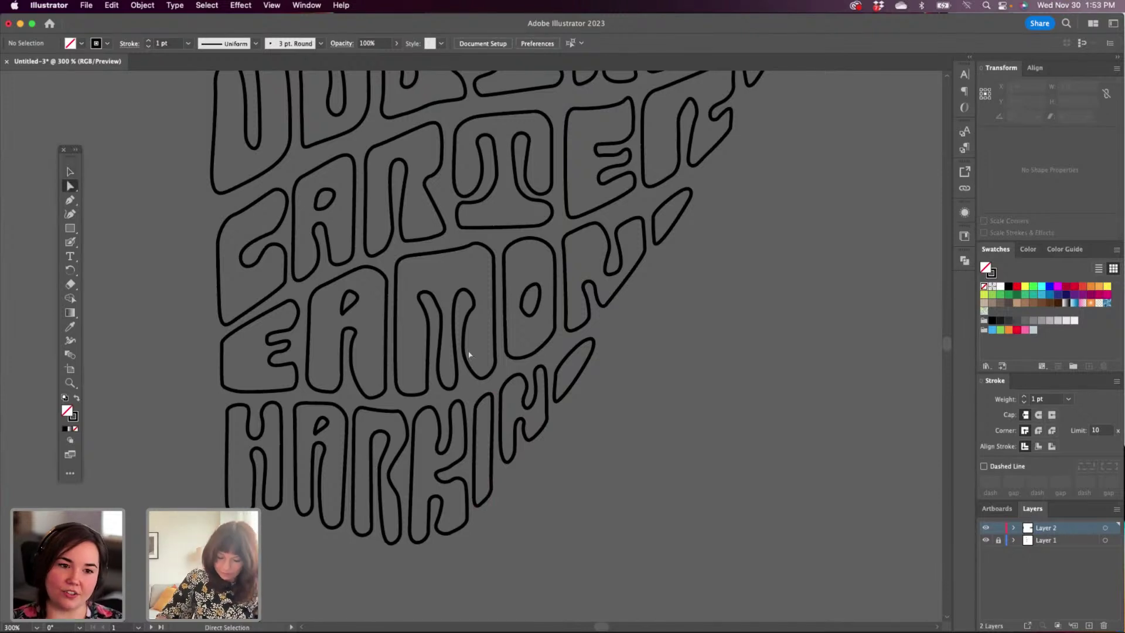
pyautogui.click(441, 443)
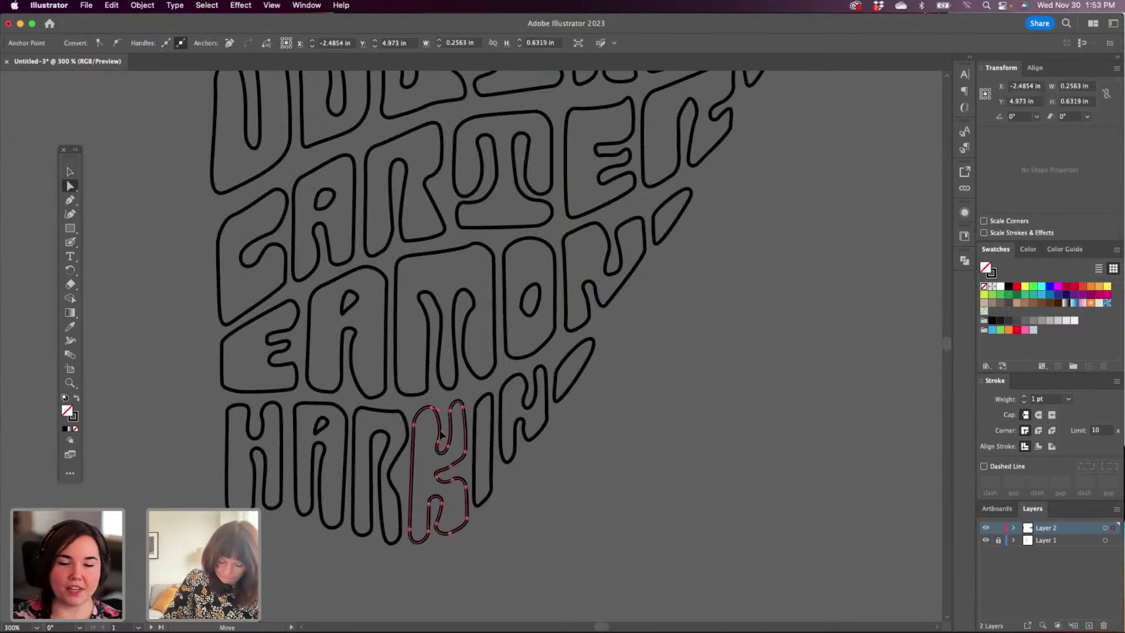
pyautogui.click(455, 430)
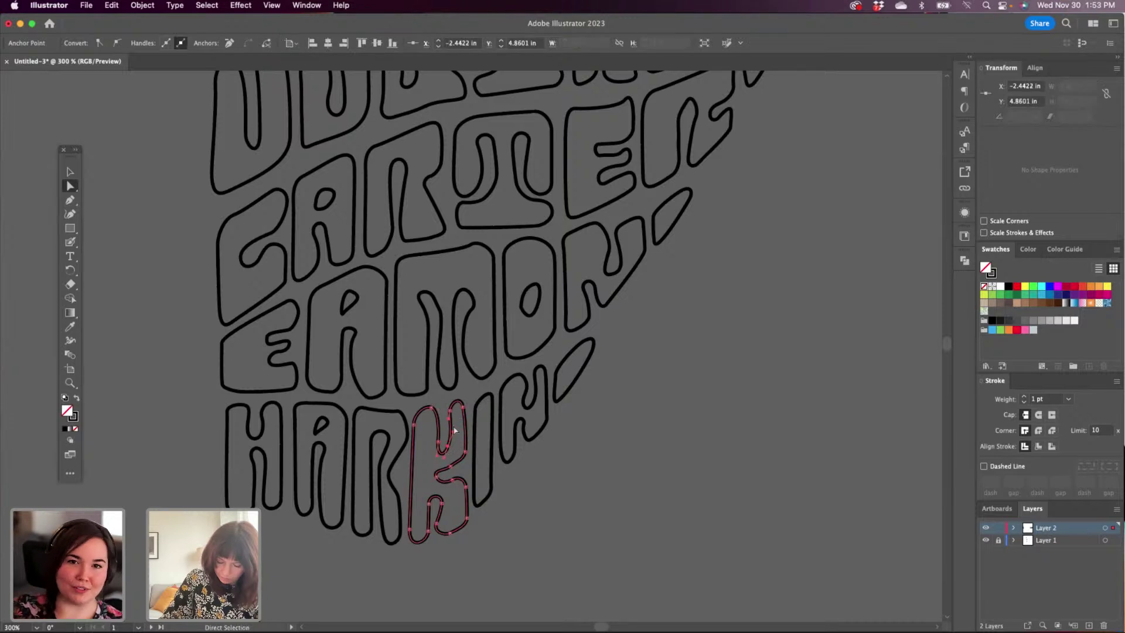
pyautogui.moveTo(452, 416)
pyautogui.mouseDown()
pyautogui.moveTo(473, 411)
pyautogui.moveTo(464, 402)
pyautogui.mouseUp()
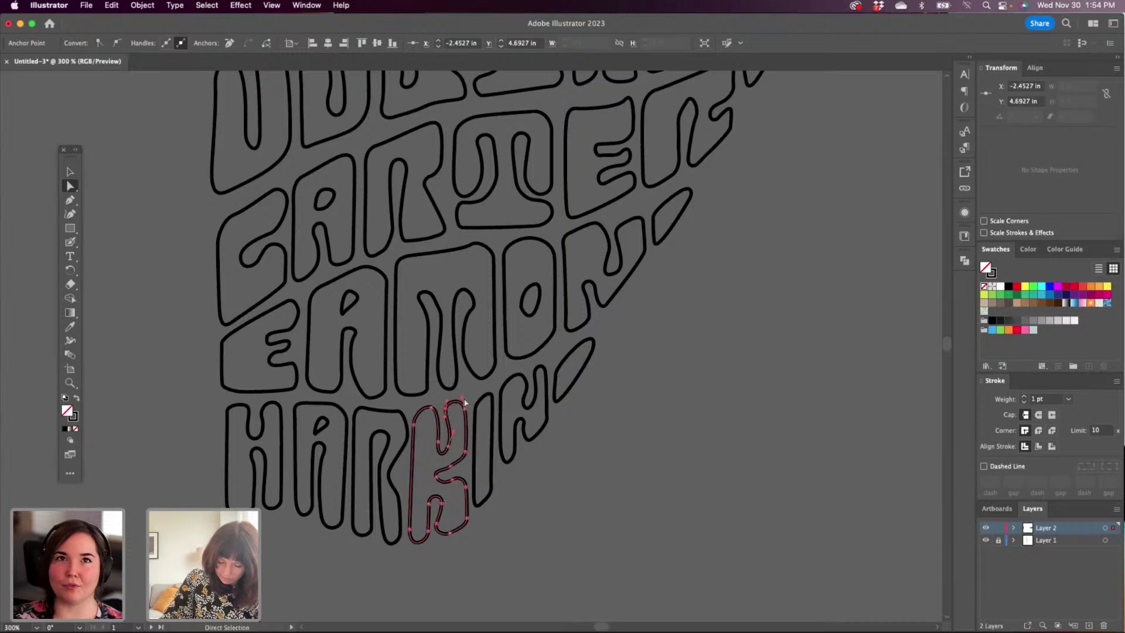
pyautogui.click(524, 492)
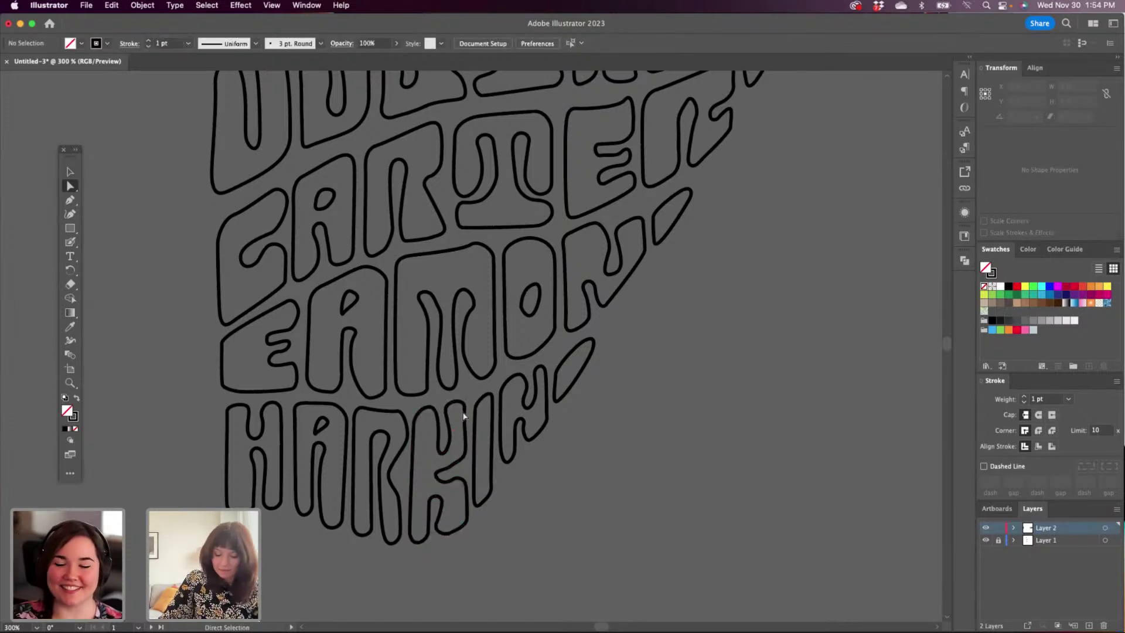
pyautogui.click(464, 409)
pyautogui.moveTo(464, 409); pyautogui.dragTo(465, 408)
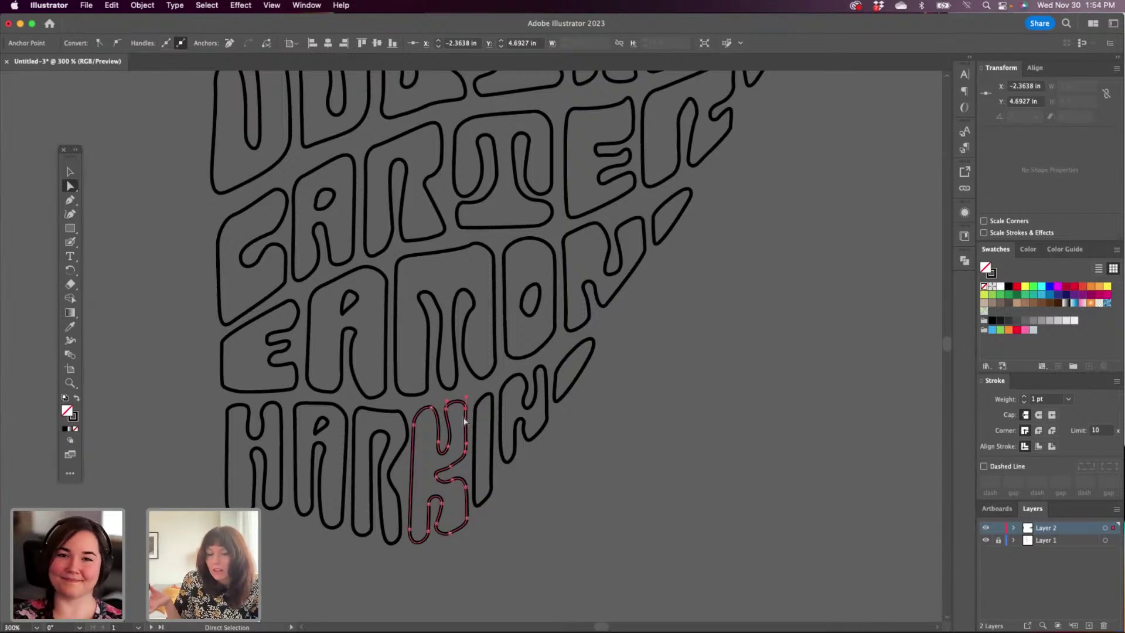
# Move the anchor point at the K's upper-left shoulder slightly outward in the fourth artist-name line.
pyautogui.click(70, 171)
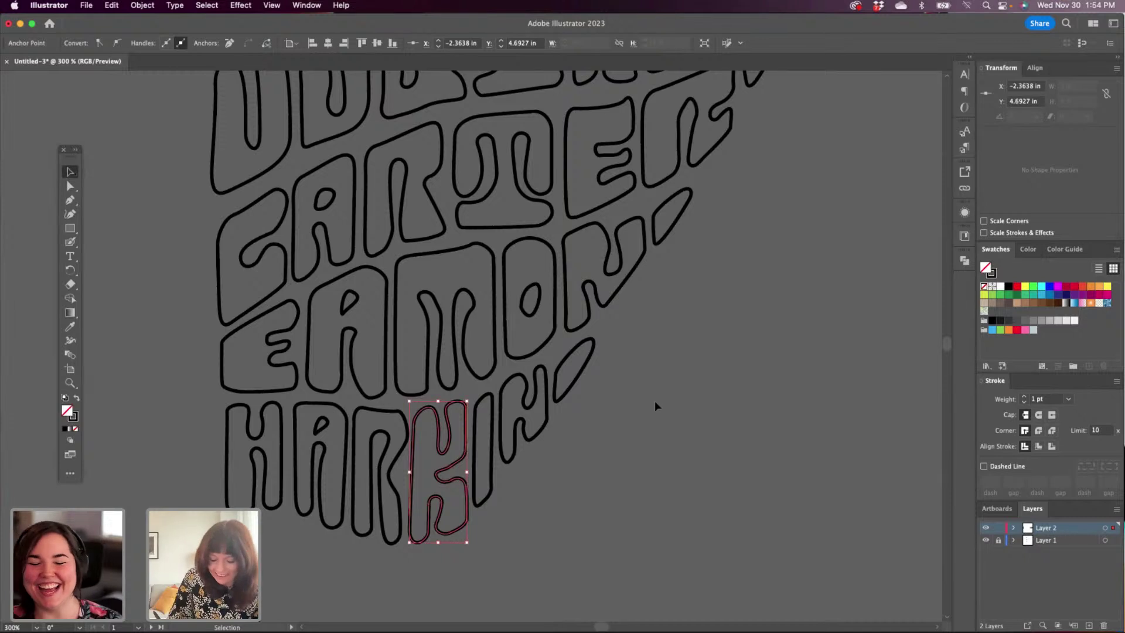
pyautogui.click(70, 186)
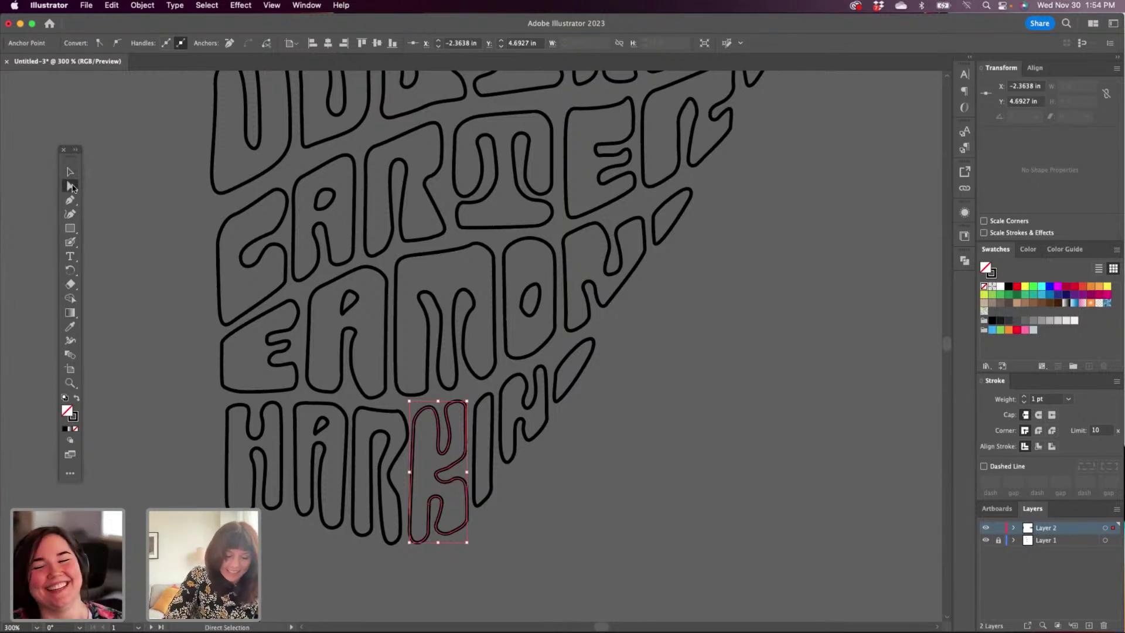
pyautogui.moveTo(414, 424); pyautogui.dragTo(412, 424)
pyautogui.click(70, 172)
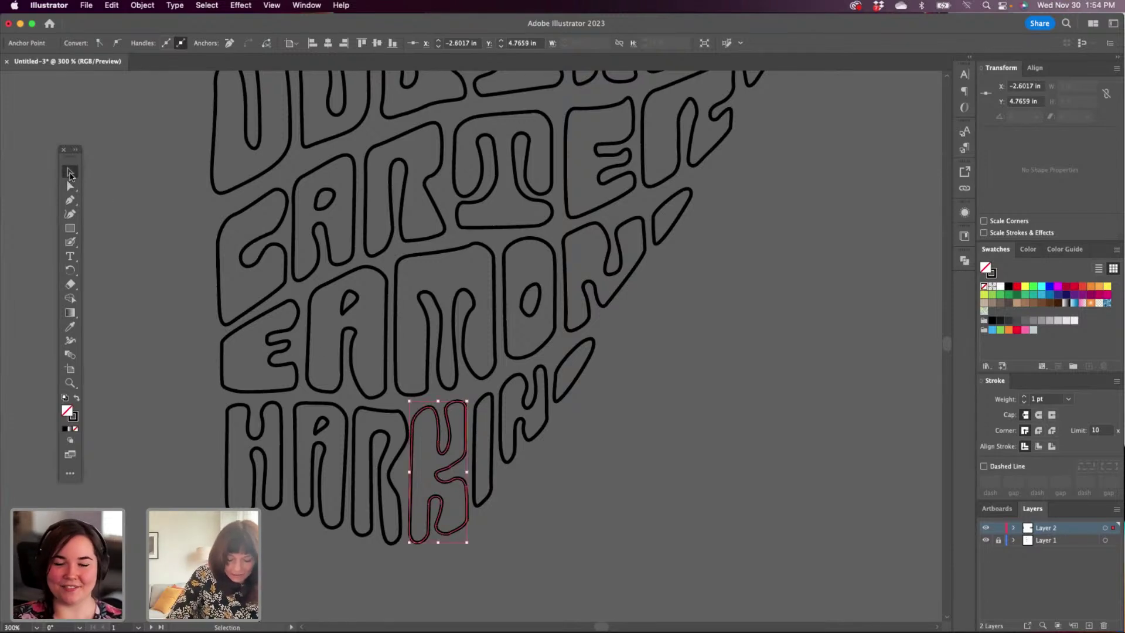
pyautogui.click(604, 488)
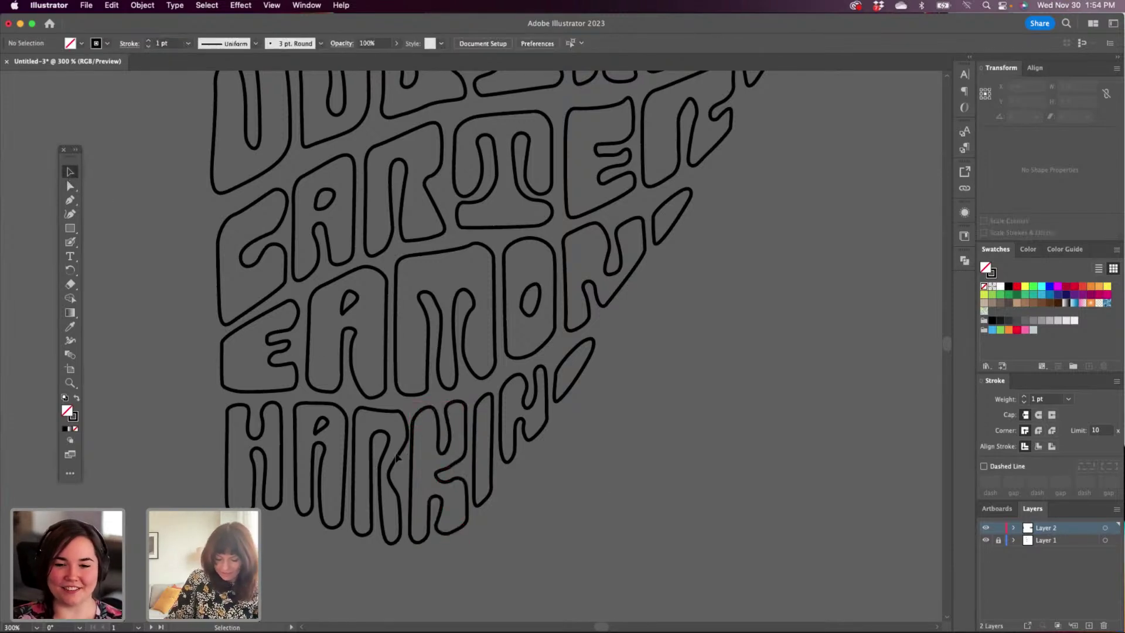
# Shift the R, the A and the A's counter slightly left to even out the letter spacing in the fourth artist-name line.
pyautogui.click(344, 448)
pyautogui.click(323, 428)
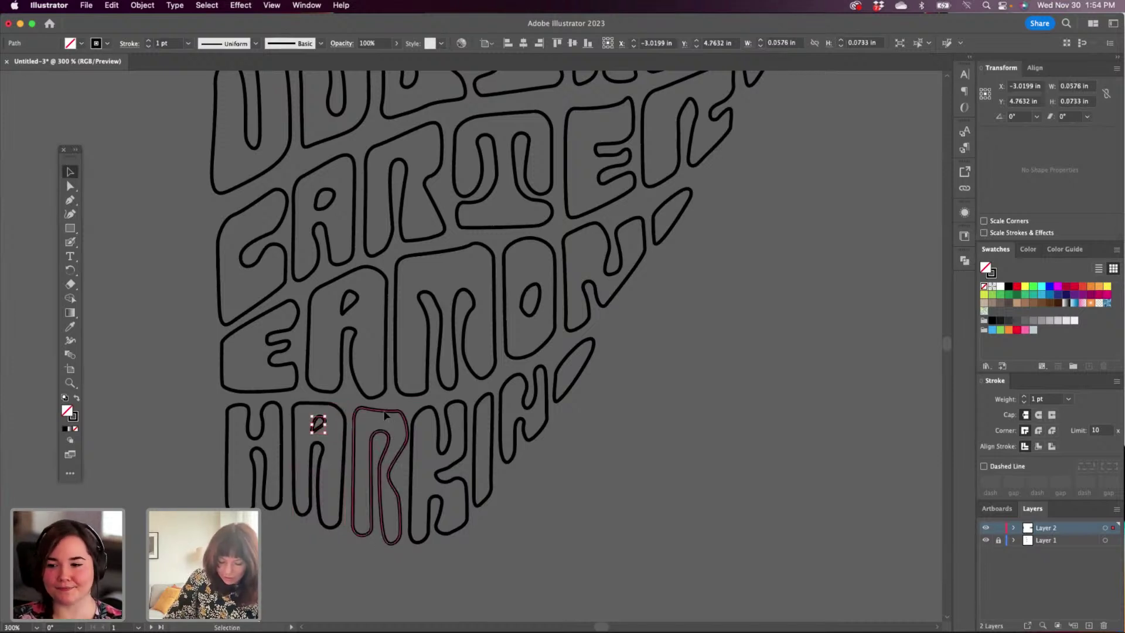
pyautogui.click(384, 410)
pyautogui.moveTo(384, 413); pyautogui.dragTo(384, 413)
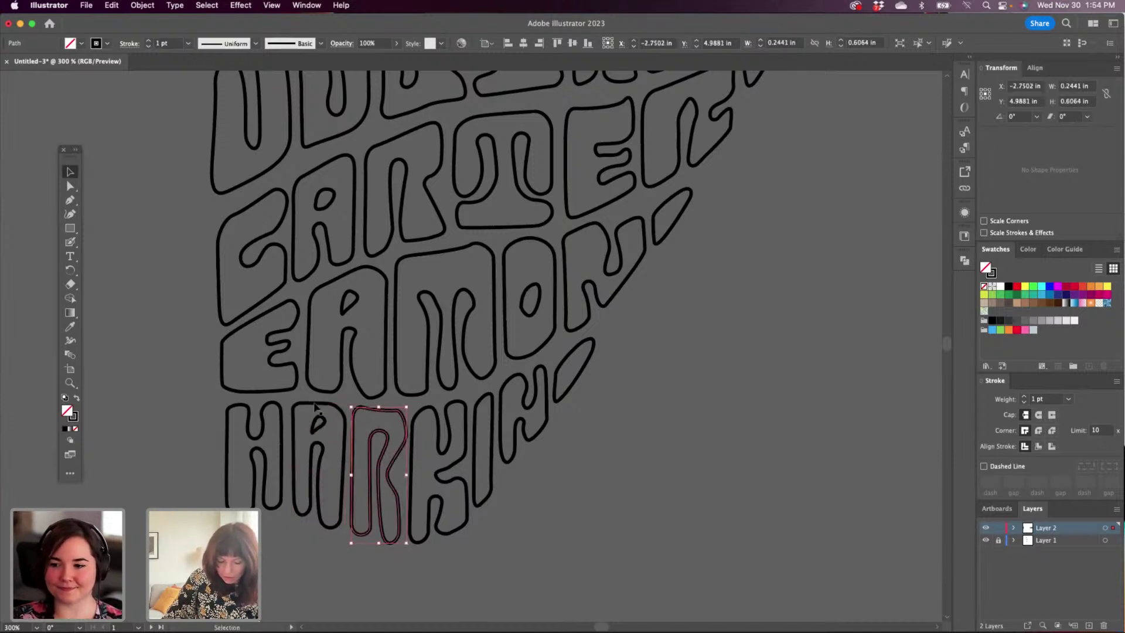
pyautogui.click(322, 409)
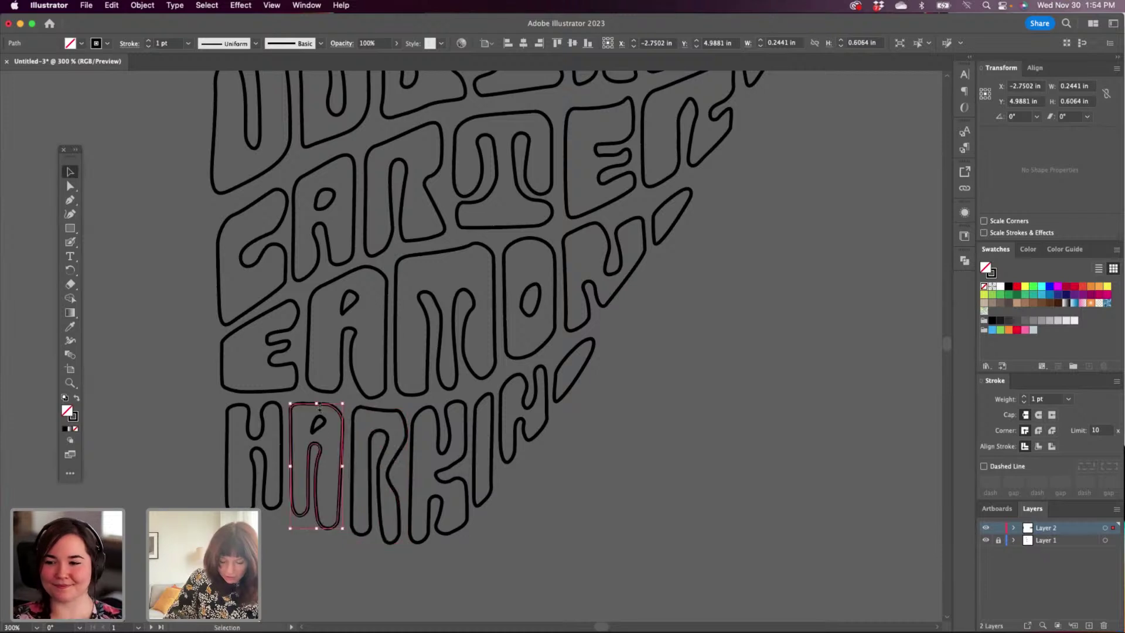
pyautogui.click(322, 434)
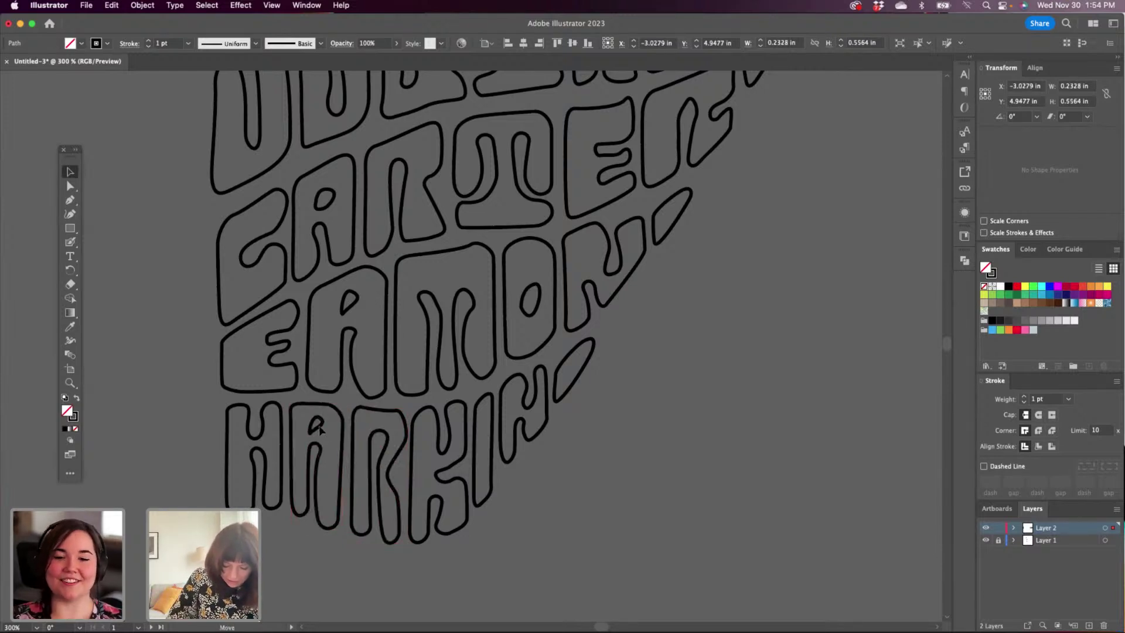
pyautogui.click(316, 423)
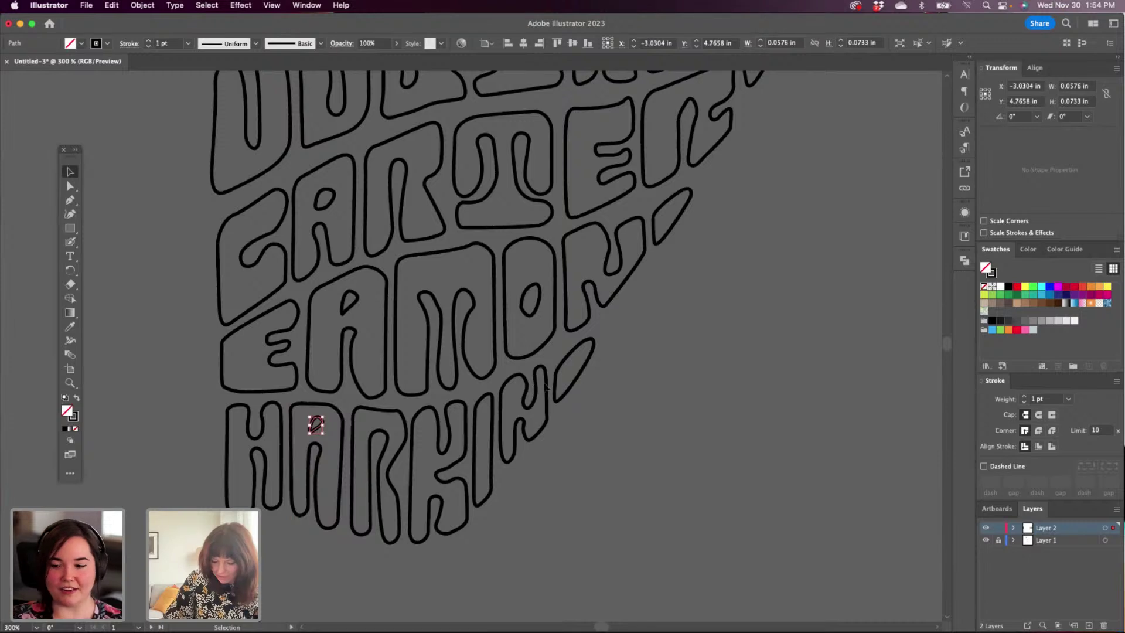
# Adjust the anchor point on the N's upper-right corner in the fourth artist-name line.
pyautogui.press('a')
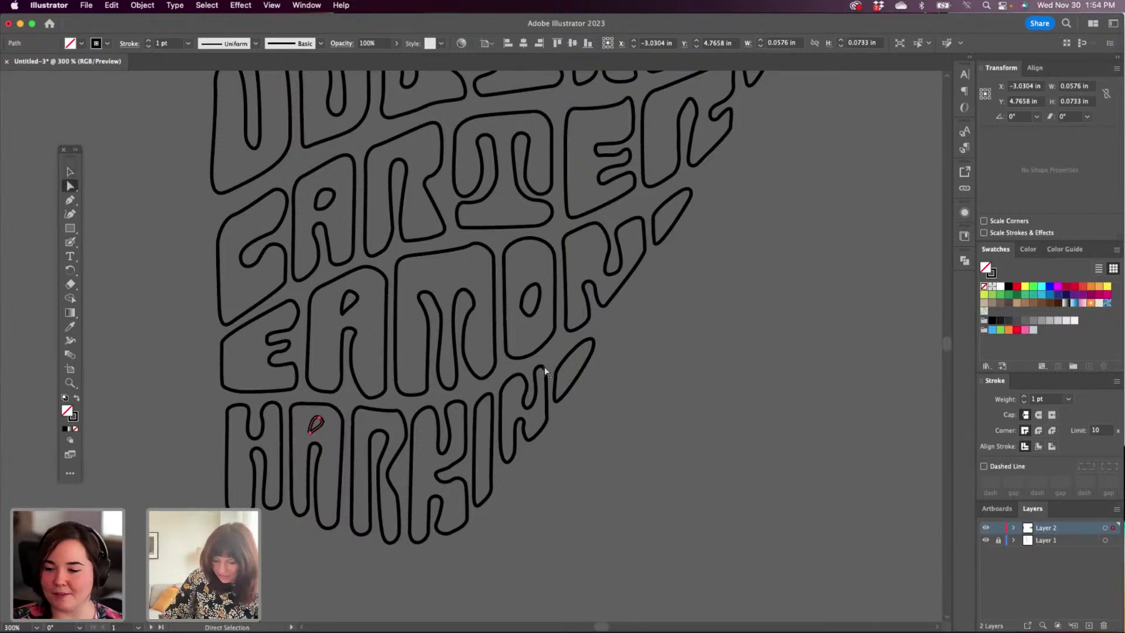
pyautogui.click(550, 381)
pyautogui.click(550, 384)
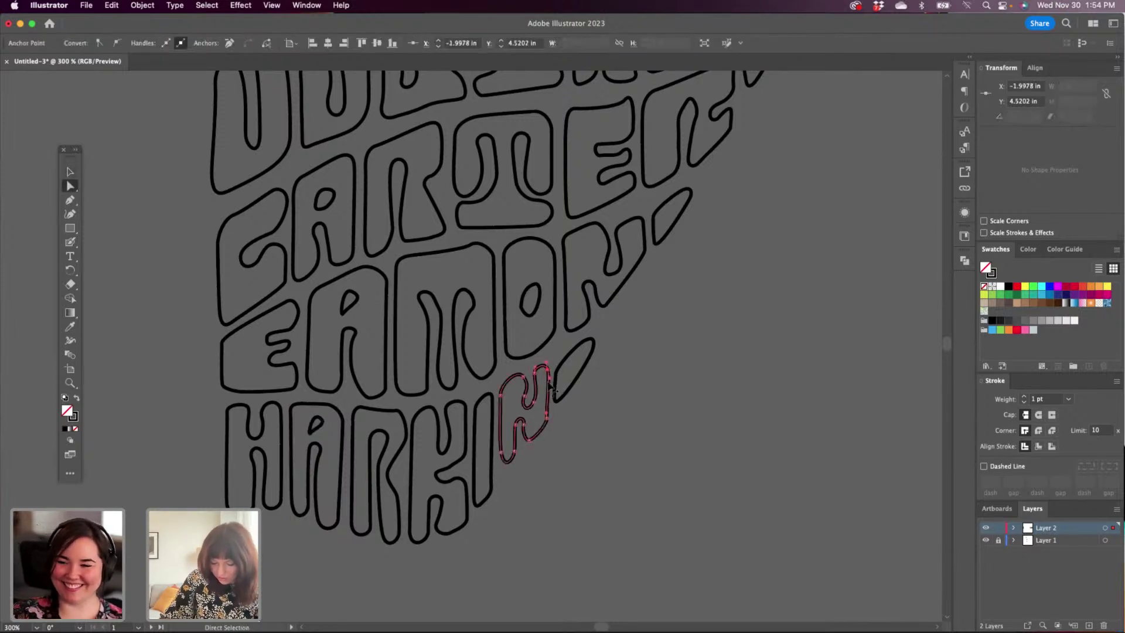
pyautogui.press('v')
pyautogui.click(643, 426)
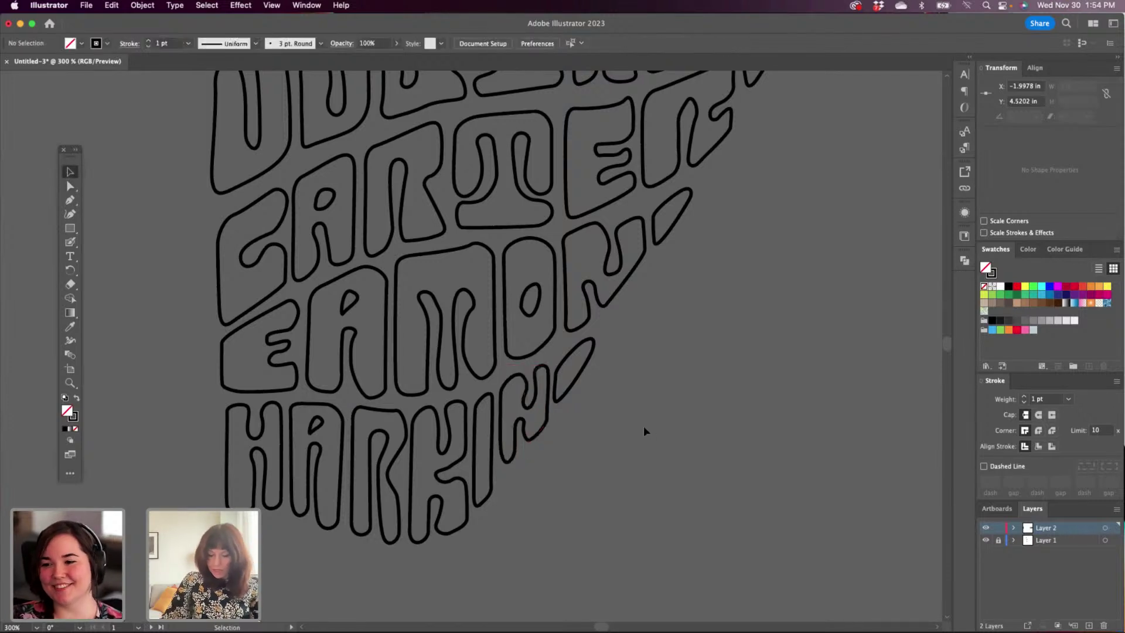
pyautogui.press('super+minus')
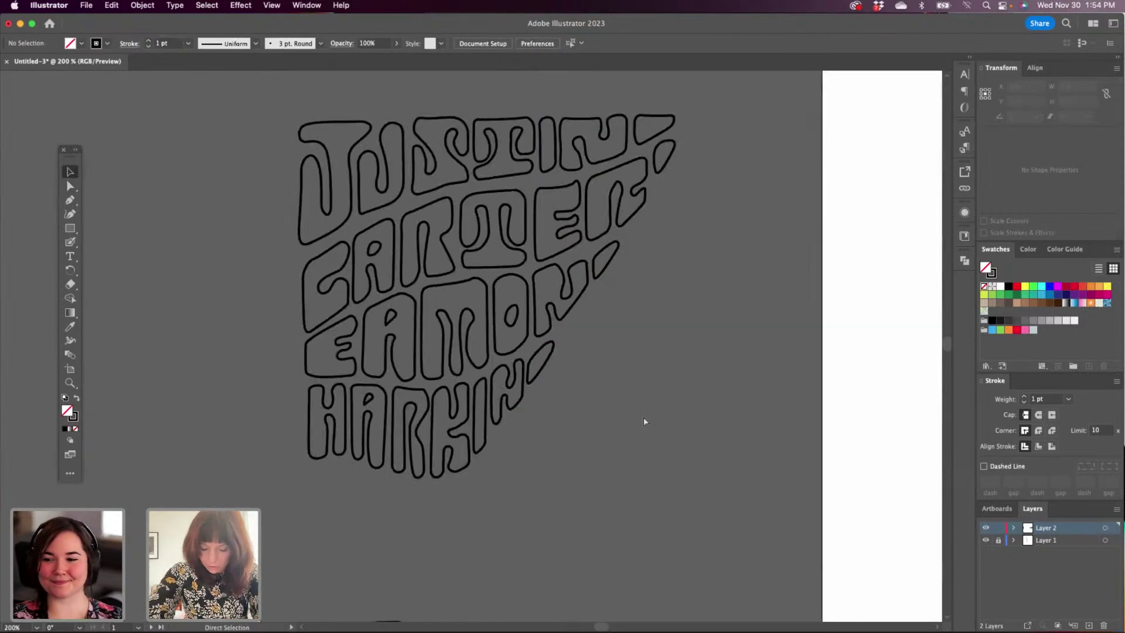
pyautogui.press('super+minus')
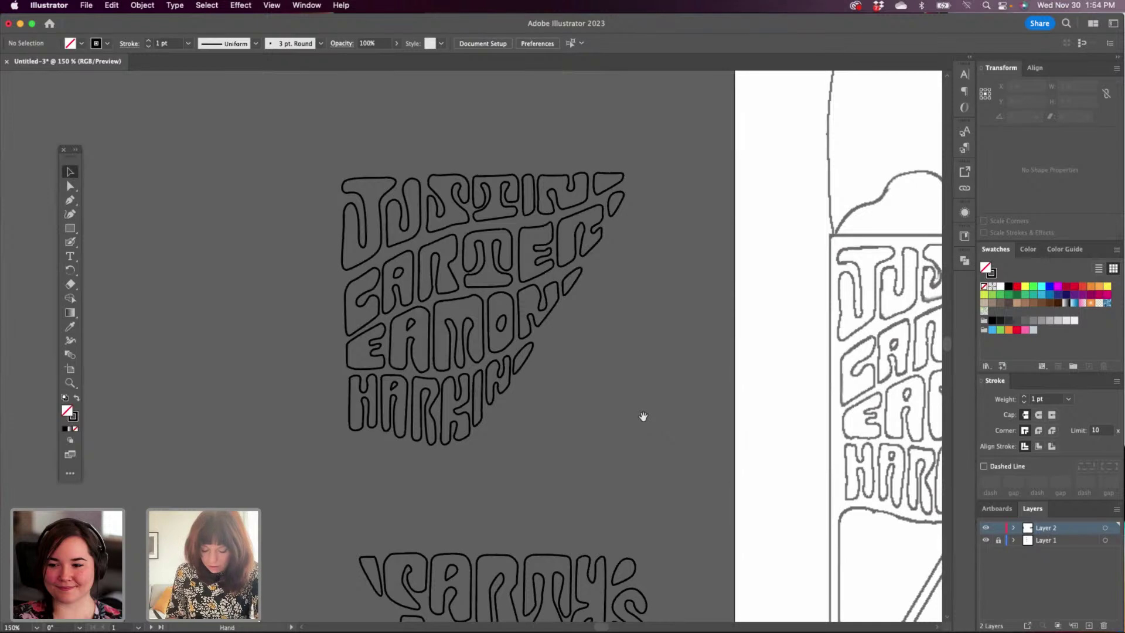
pyautogui.moveTo(643, 419); pyautogui.dragTo(568, 423)
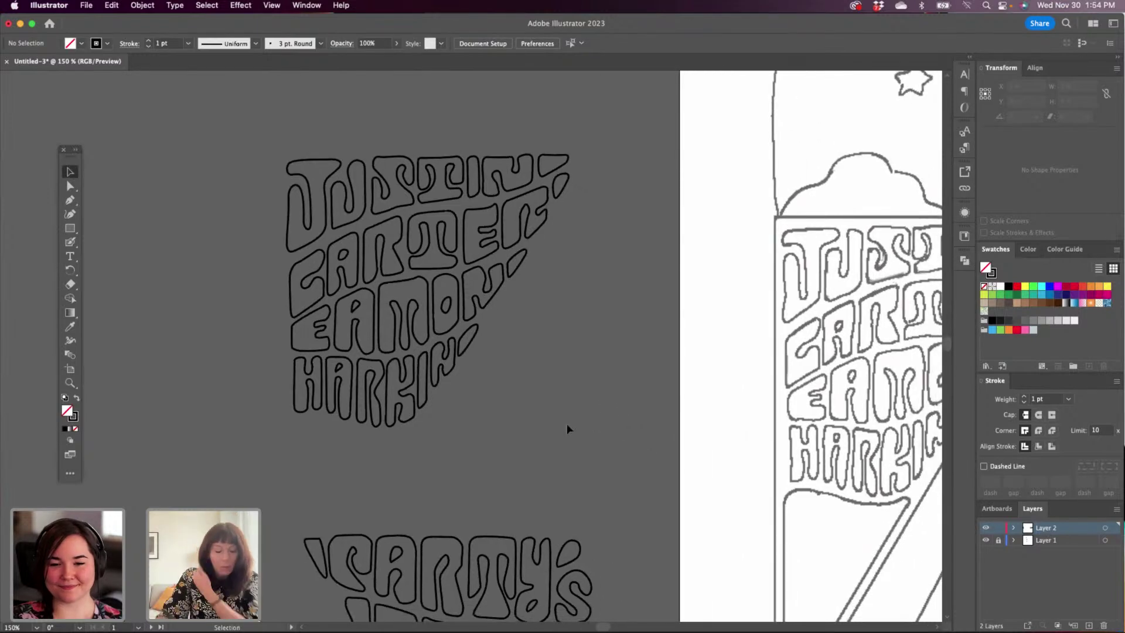
pyautogui.click(70, 186)
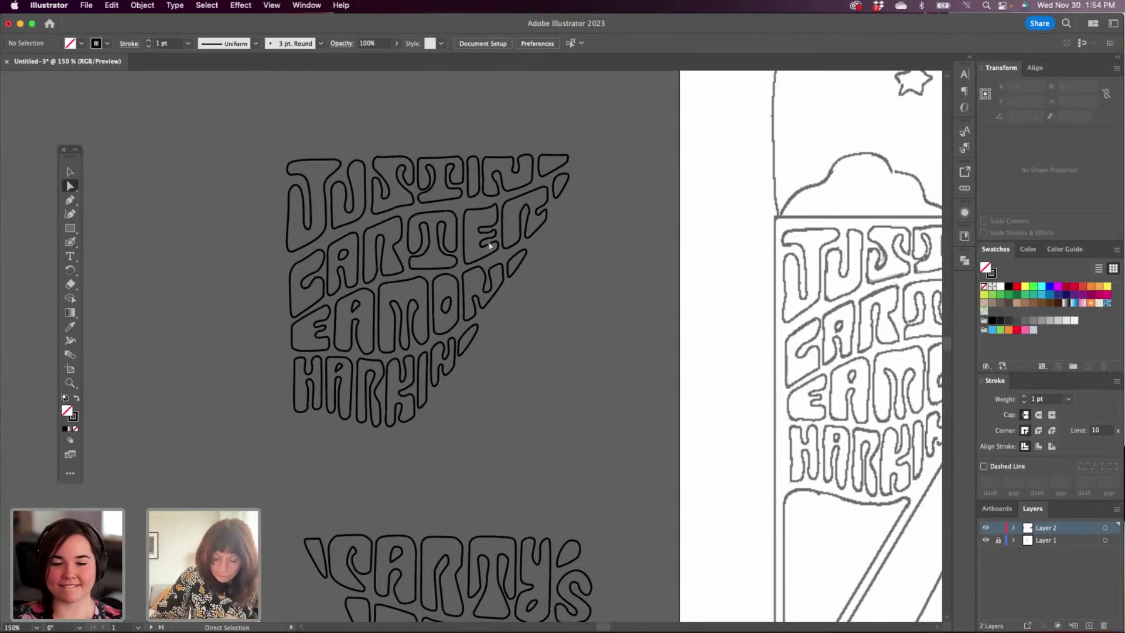
pyautogui.moveTo(399, 291); pyautogui.dragTo(414, 377)
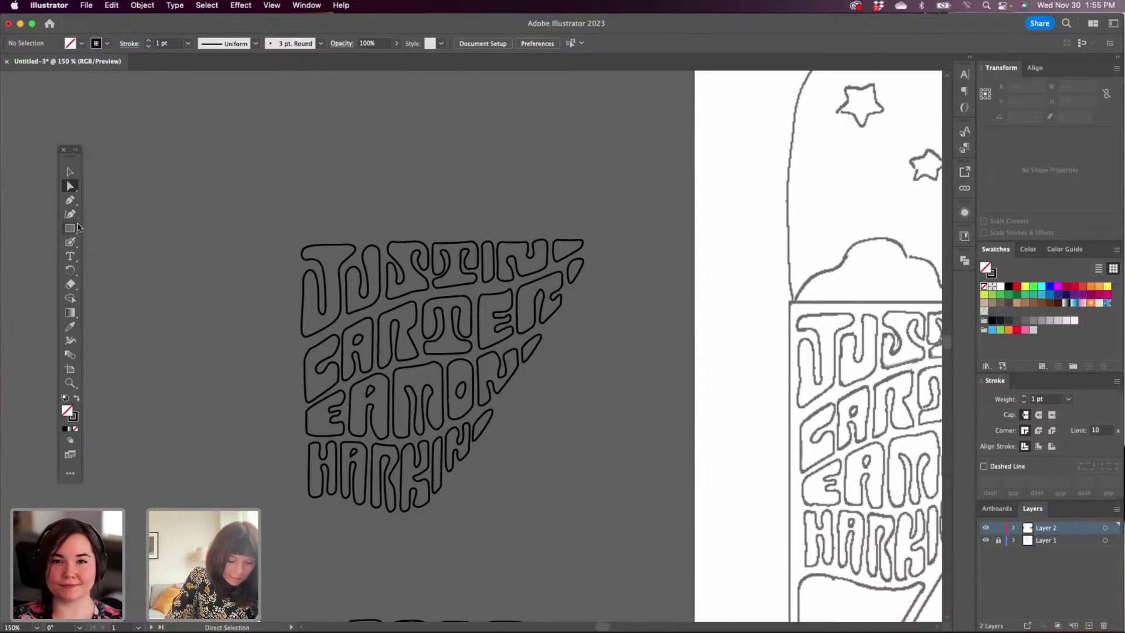
# Switch from the Blob Brush to the Pencil tool for redrawing parts of the artist-name lettering.
pyautogui.click(70, 242)
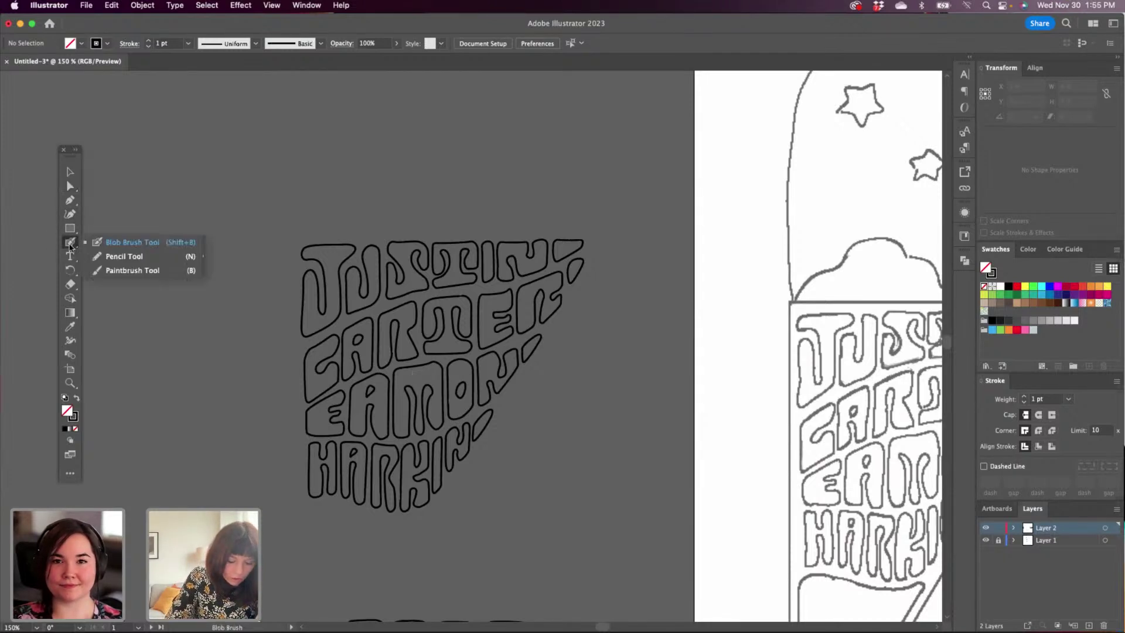
pyautogui.click(124, 256)
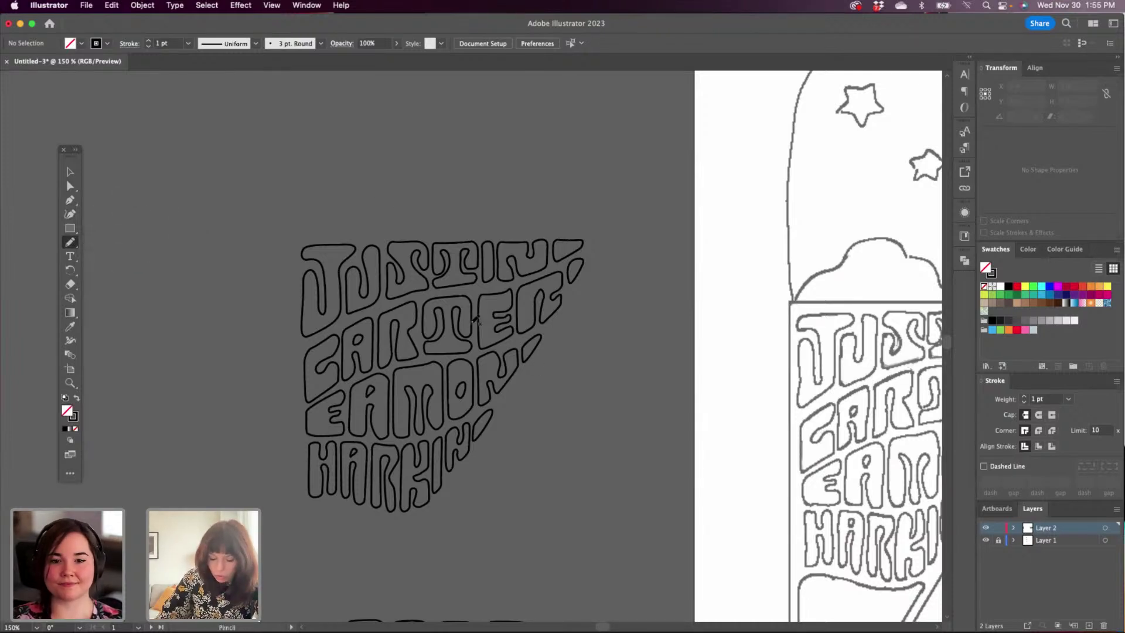
pyautogui.press('super+equal')
pyautogui.press('super+equal')
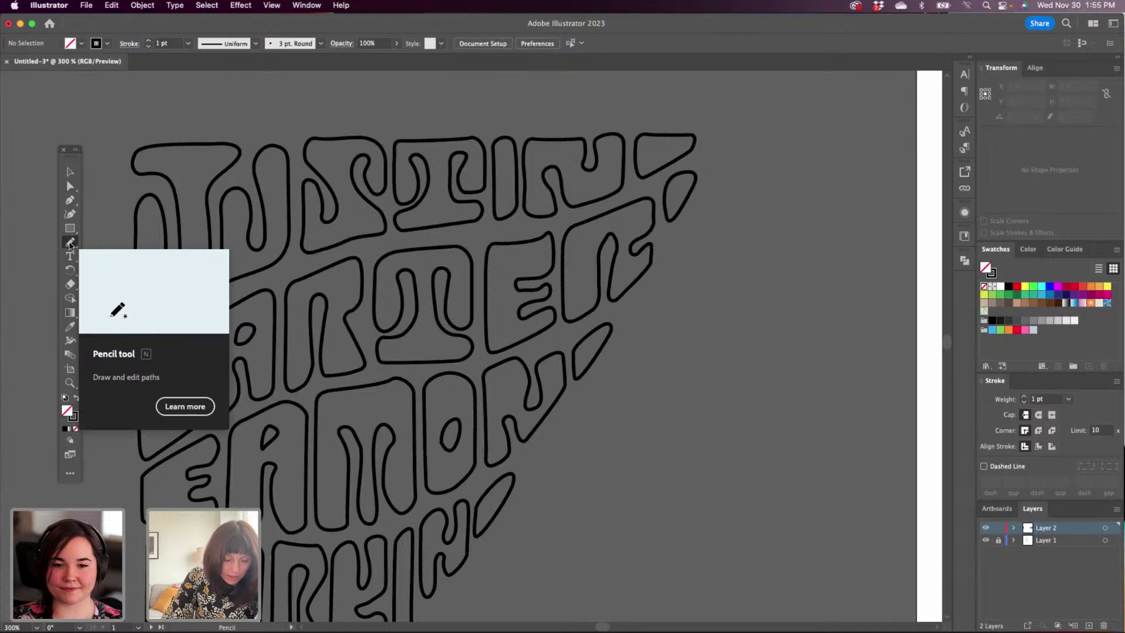
# Set the Pencil tool's fidelity all the way to Accurate.
pyautogui.doubleClick(70, 243)
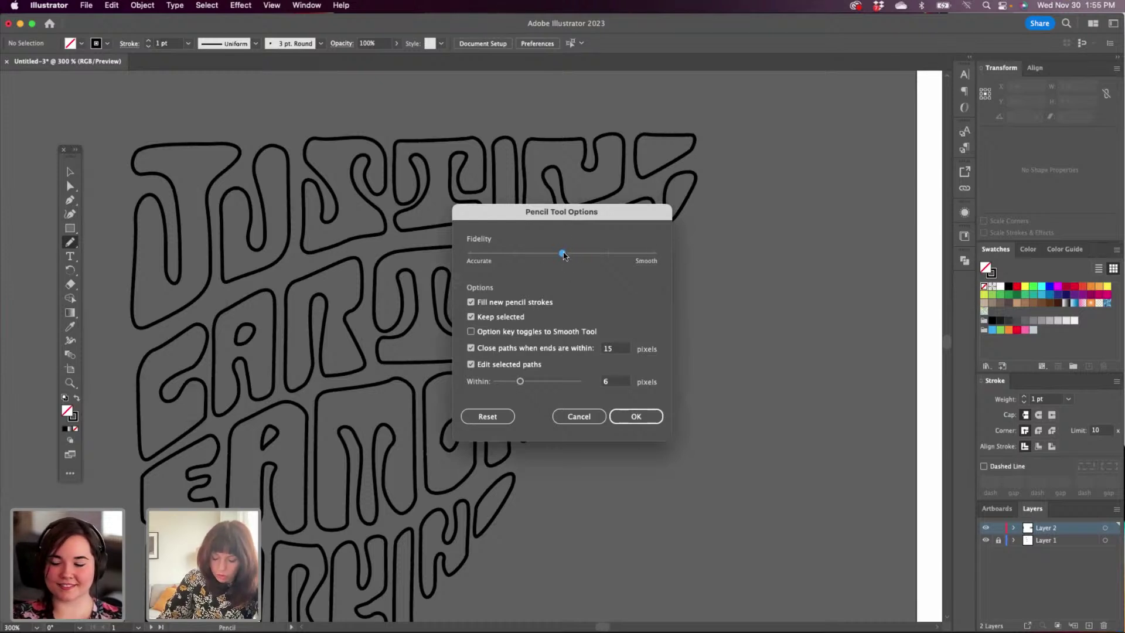
pyautogui.moveTo(562, 253); pyautogui.dragTo(469, 253)
pyautogui.click(634, 416)
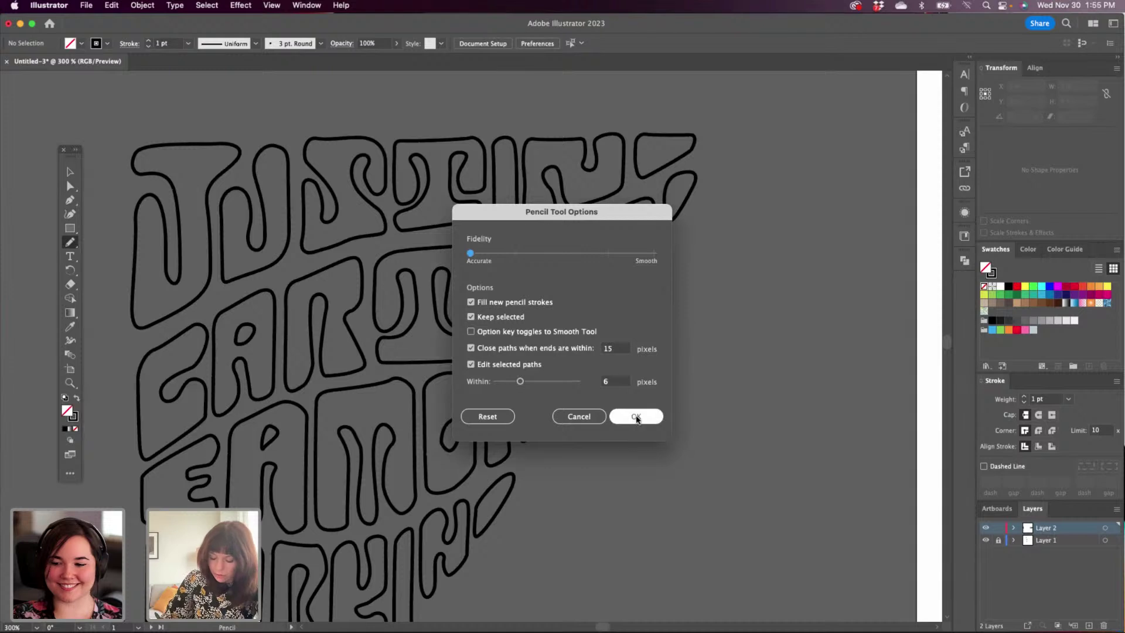
# Test the accurate fidelity with freehand curves and zigzags in the empty area beside the lettering, and undo all of them.
pyautogui.moveTo(668, 448); pyautogui.dragTo(687, 378)
pyautogui.moveTo(738, 499); pyautogui.dragTo(738, 499)
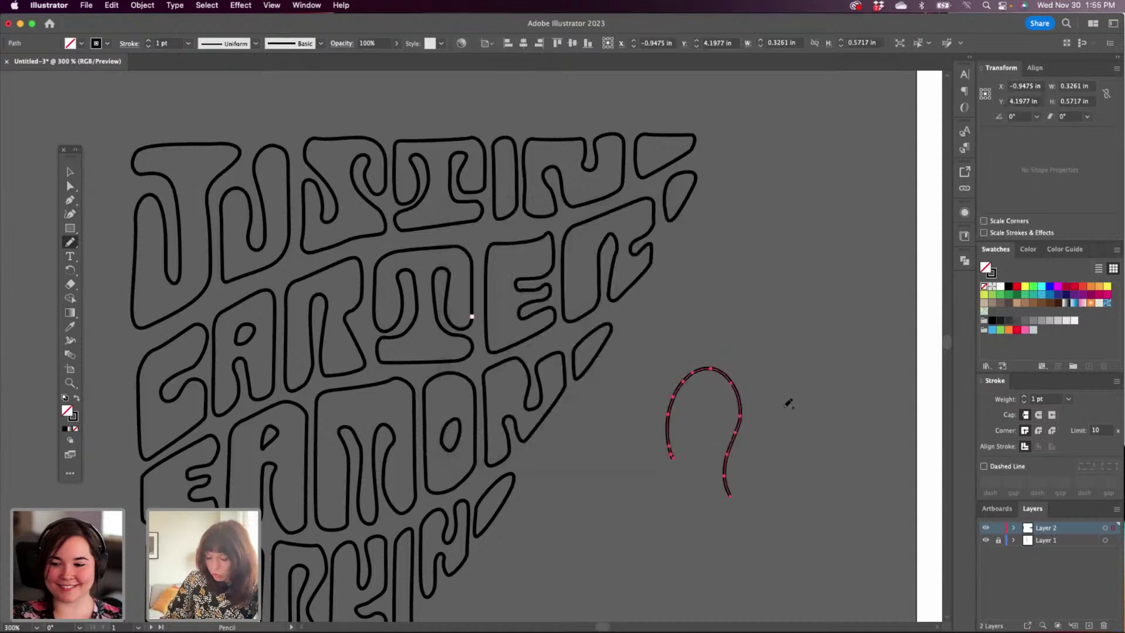
pyautogui.moveTo(790, 277); pyautogui.dragTo(800, 386)
pyautogui.moveTo(799, 432)
pyautogui.mouseDown()
pyautogui.moveTo(822, 438)
pyautogui.moveTo(833, 469)
pyautogui.mouseUp()
pyautogui.moveTo(804, 540); pyautogui.dragTo(827, 526)
pyautogui.moveTo(771, 482); pyautogui.dragTo(806, 479)
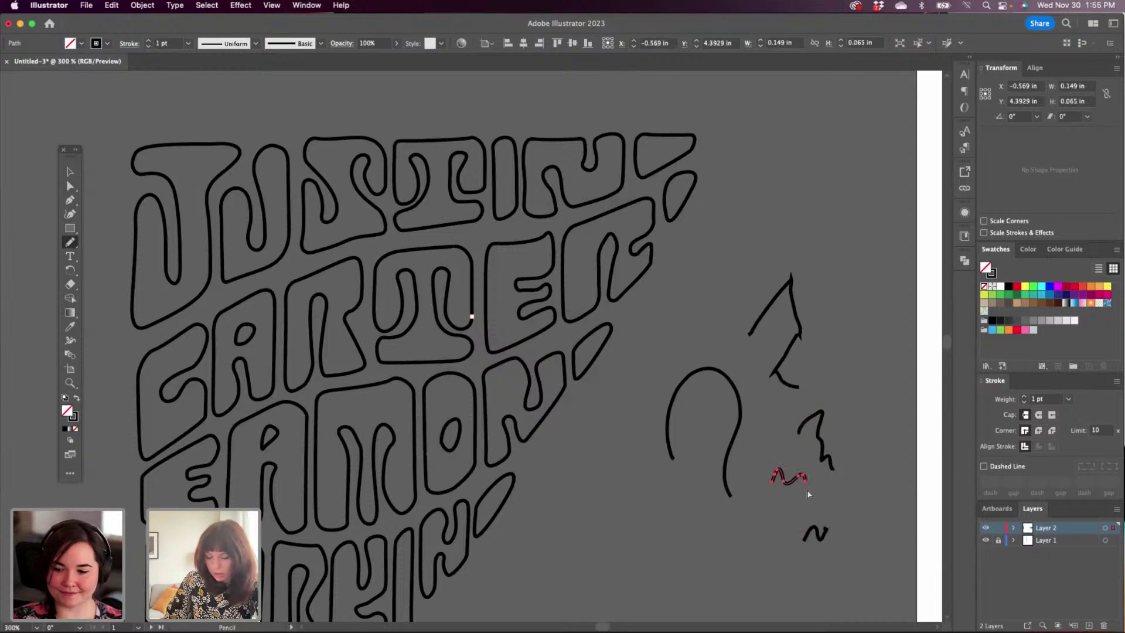
pyautogui.press('super+z')
pyautogui.press('super+z')
pyautogui.press('super+z')
pyautogui.press('super+z')
pyautogui.press('super+z')
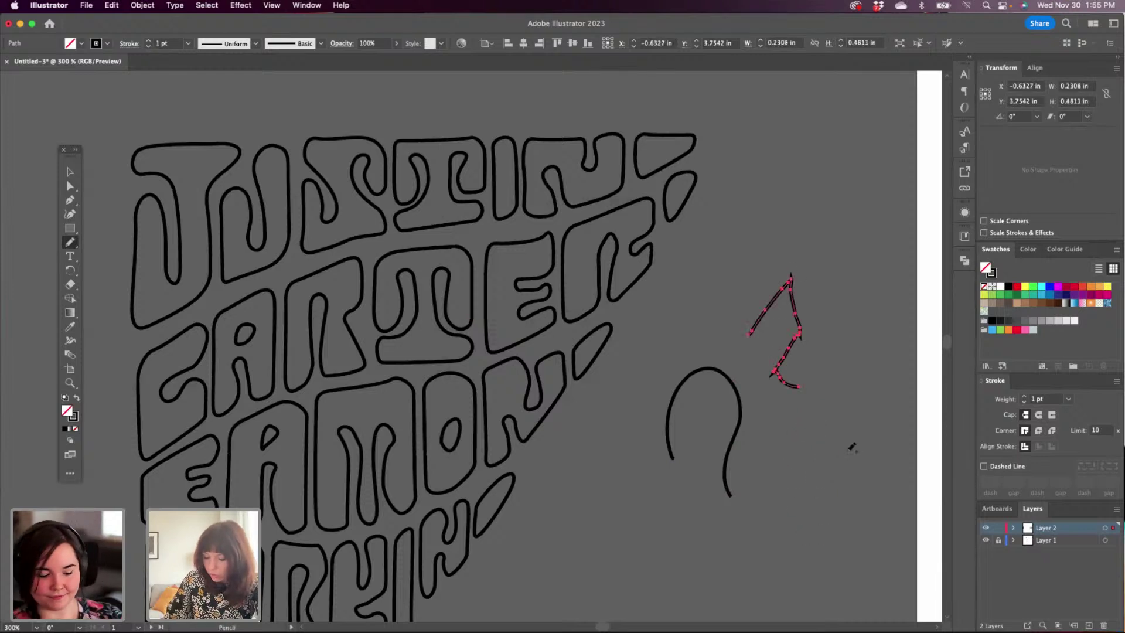
pyautogui.moveTo(732, 316)
pyautogui.mouseDown()
pyautogui.moveTo(762, 317)
pyautogui.moveTo(811, 366)
pyautogui.mouseUp()
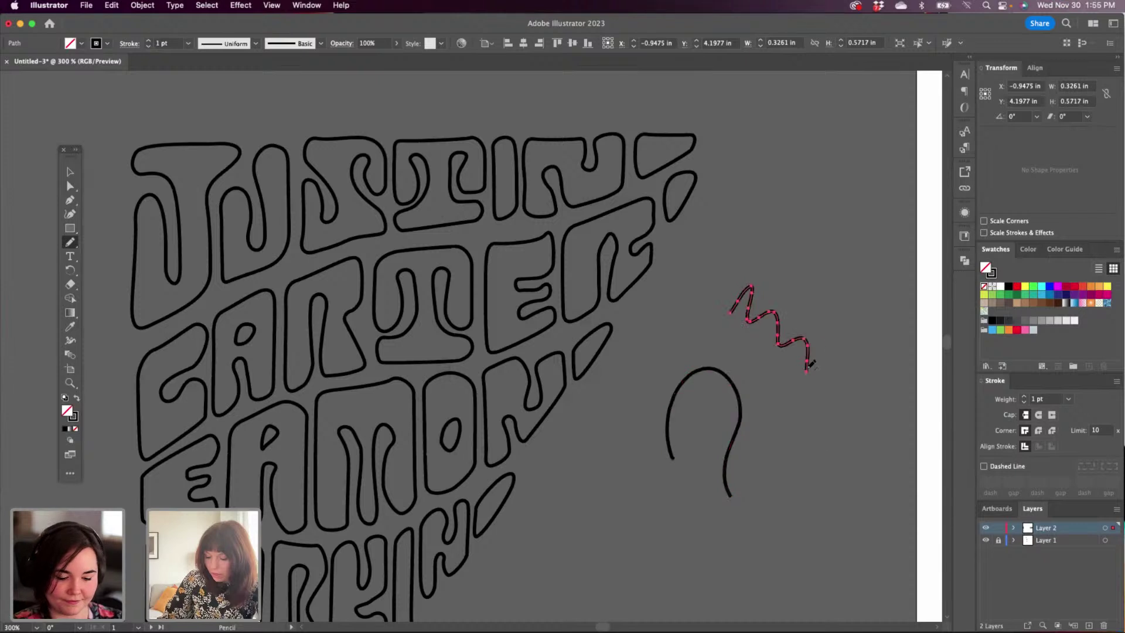
pyautogui.press('super+z')
pyautogui.press('super+z')
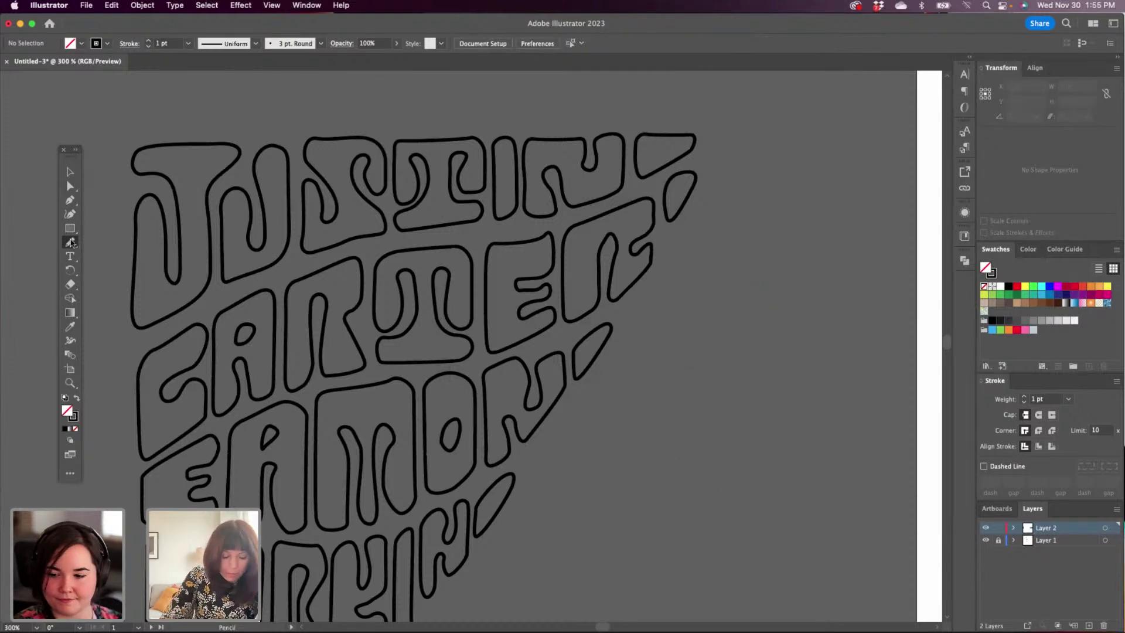
# Set the Pencil tool's fidelity all the way to Smooth.
pyautogui.doubleClick(70, 241)
pyautogui.moveTo(470, 254); pyautogui.dragTo(656, 254)
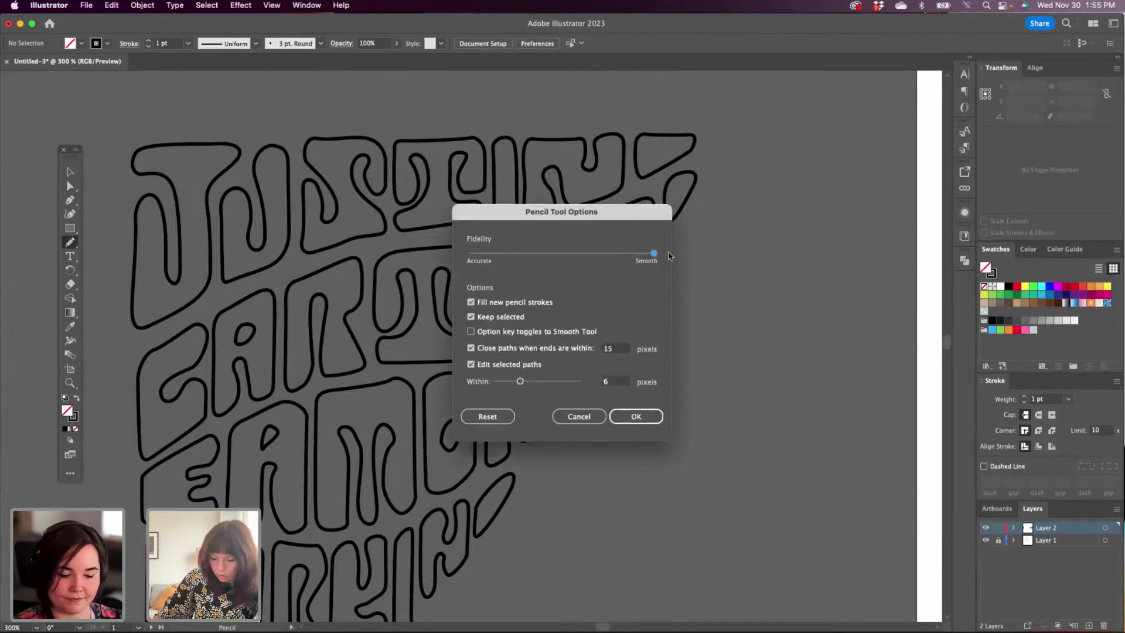
pyautogui.click(640, 417)
# Test the smooth fidelity with two long freehand curves beside the lettering, and undo both.
pyautogui.moveTo(693, 357); pyautogui.dragTo(841, 375)
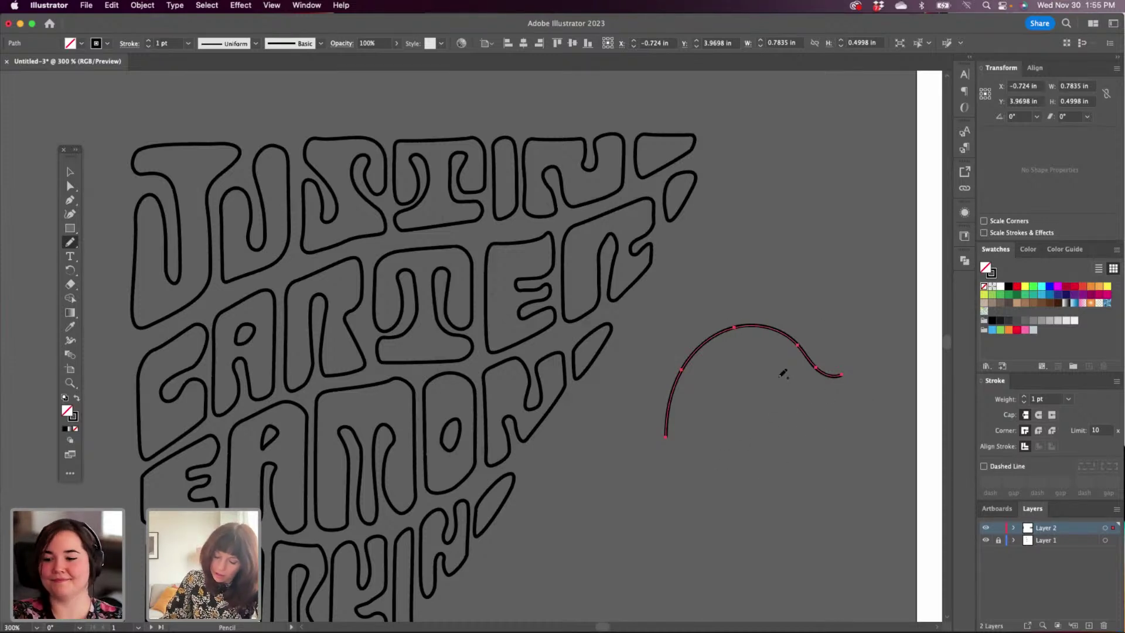
pyautogui.moveTo(784, 379); pyautogui.dragTo(629, 493)
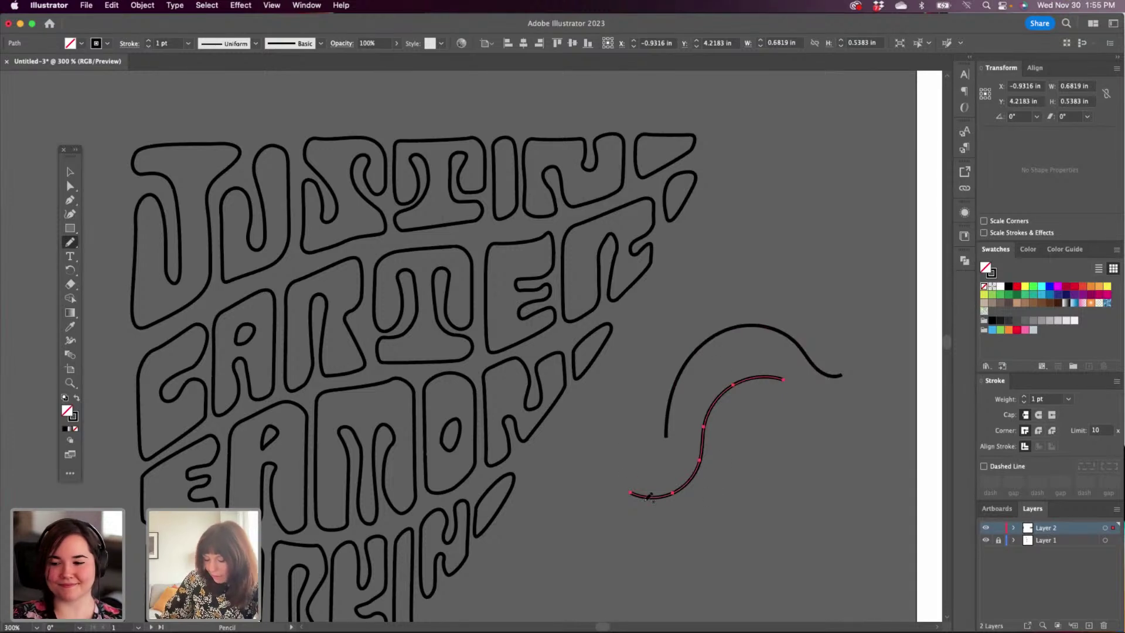
pyautogui.press('super+z')
pyautogui.press('super+z')
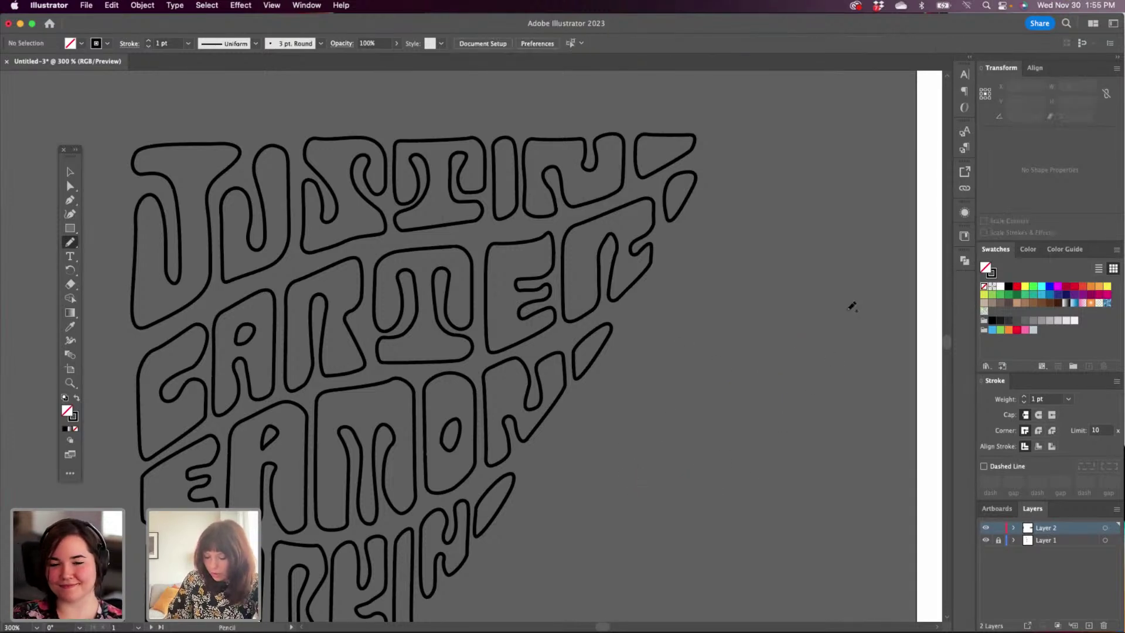
# Set the Pencil tool's fidelity one notch away from Accurate.
pyautogui.doubleClick(70, 242)
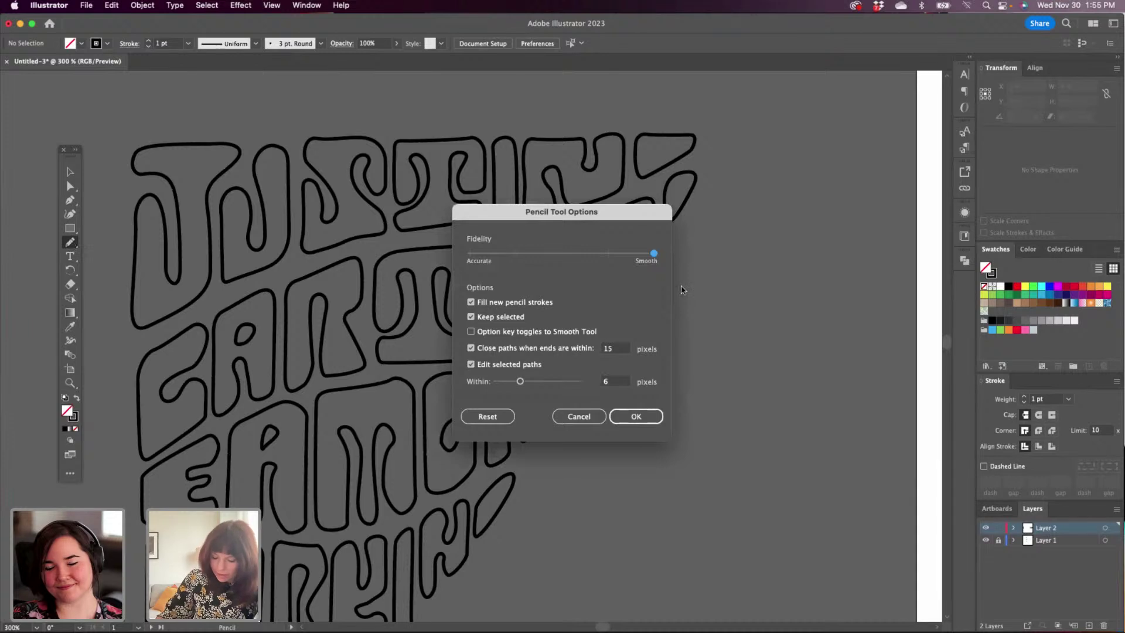
pyautogui.moveTo(654, 255); pyautogui.dragTo(517, 254)
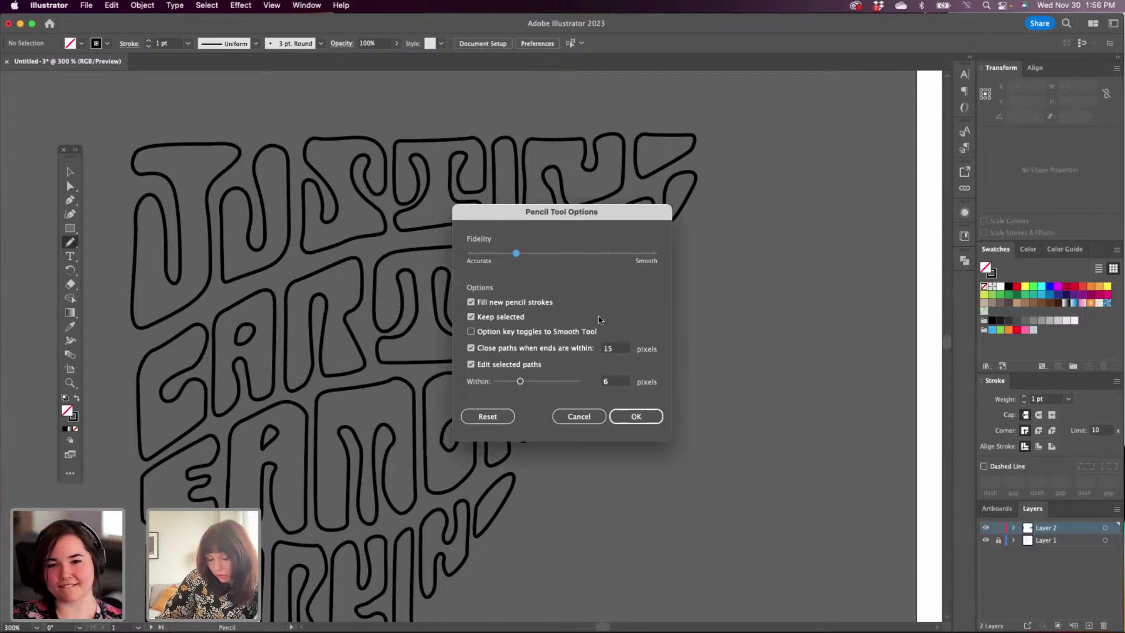
pyautogui.click(638, 415)
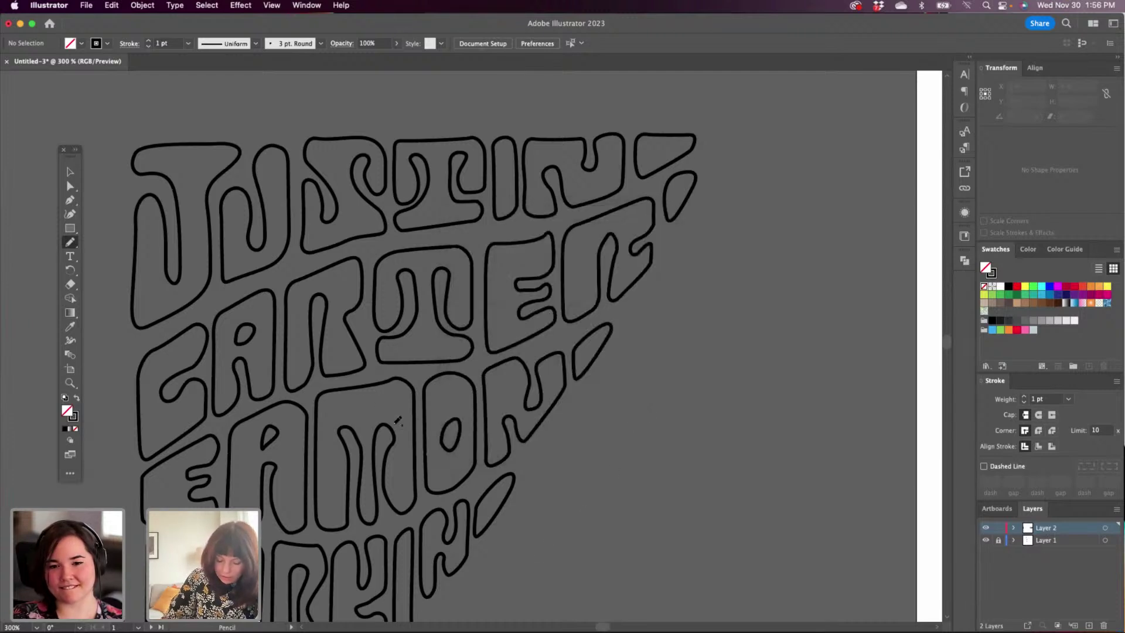
# Redraw the rounded tops of the M's two inner gaps and the bottom of its middle leg in the third artist-name line.
pyautogui.keyDown('super'); pyautogui.click(388, 456); pyautogui.keyUp('super')
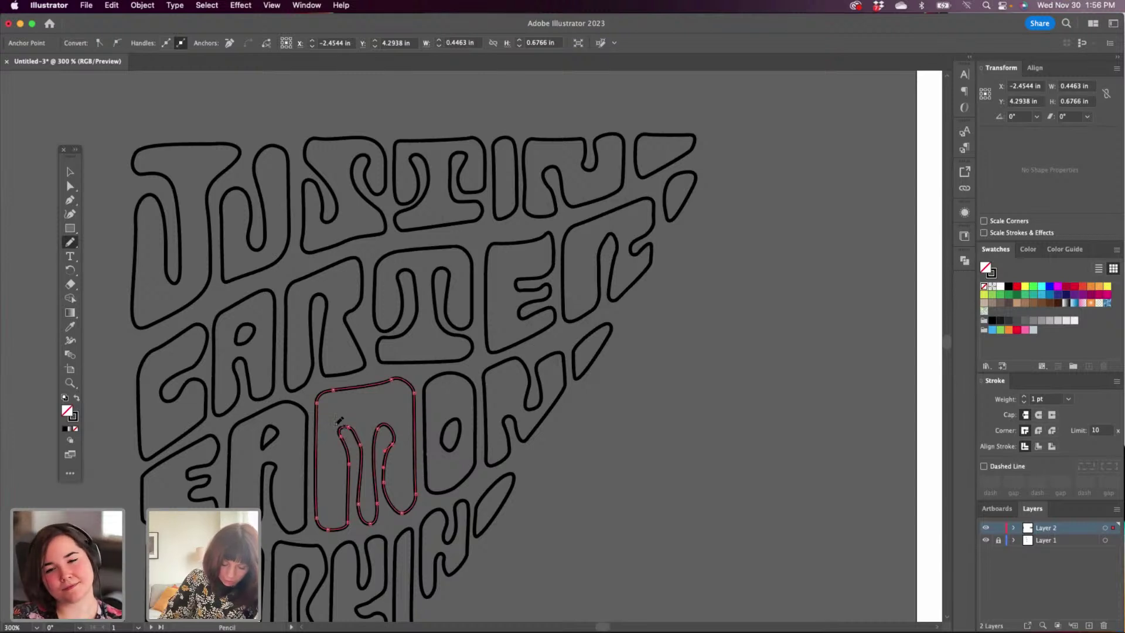
pyautogui.moveTo(345, 436)
pyautogui.mouseDown()
pyautogui.moveTo(344, 421)
pyautogui.moveTo(361, 429)
pyautogui.mouseUp()
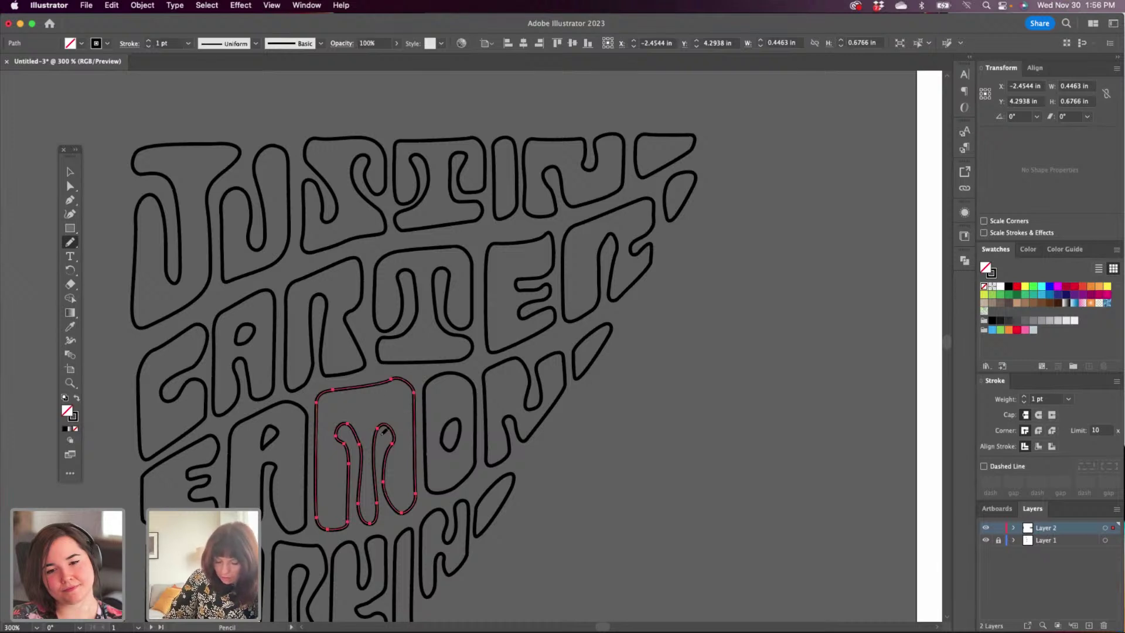
pyautogui.moveTo(385, 420)
pyautogui.mouseDown()
pyautogui.moveTo(400, 436)
pyautogui.moveTo(391, 446)
pyautogui.mouseUp()
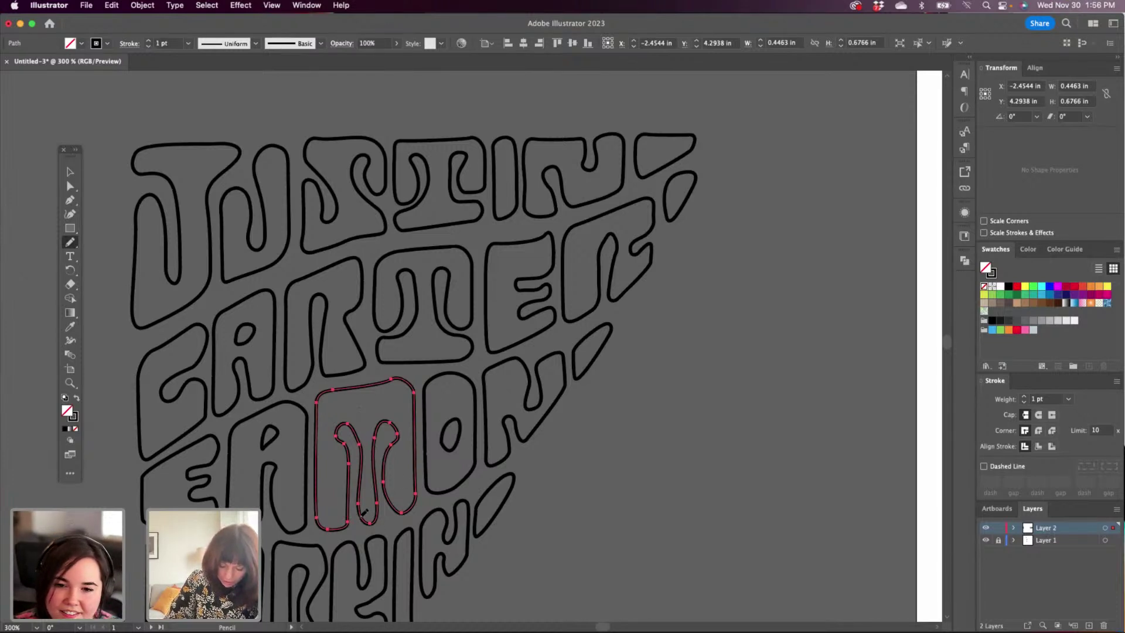
pyautogui.moveTo(362, 512)
pyautogui.mouseDown()
pyautogui.moveTo(371, 523)
pyautogui.moveTo(383, 514)
pyautogui.moveTo(381, 499)
pyautogui.mouseUp()
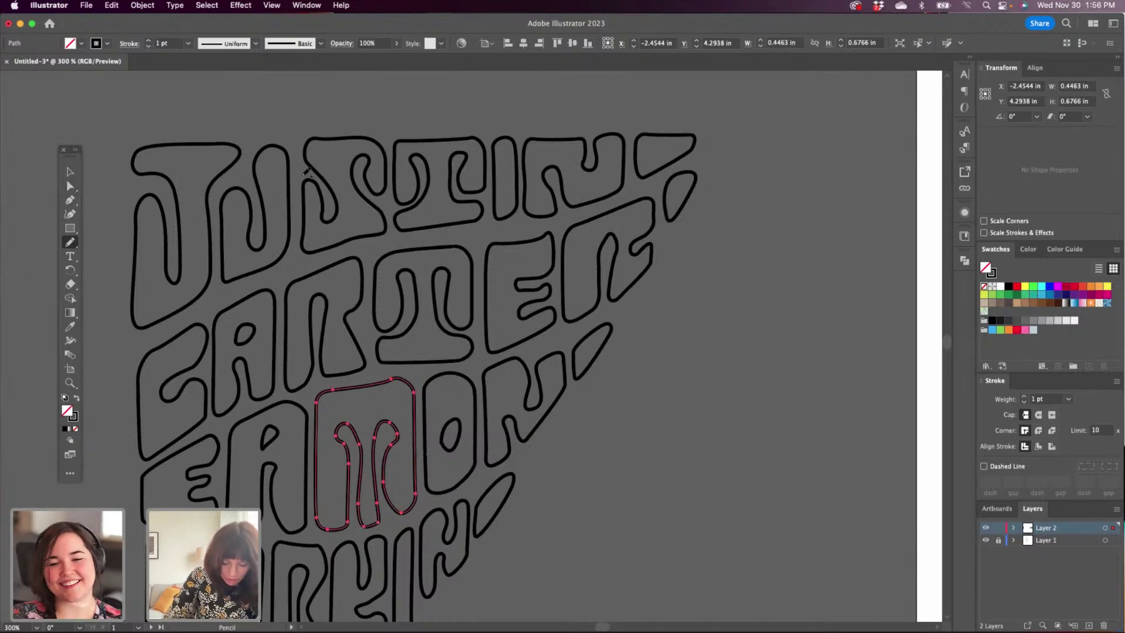
# Adjust the anchor points around the bottom of the M's middle leg in the third artist-name line.
pyautogui.press('a')
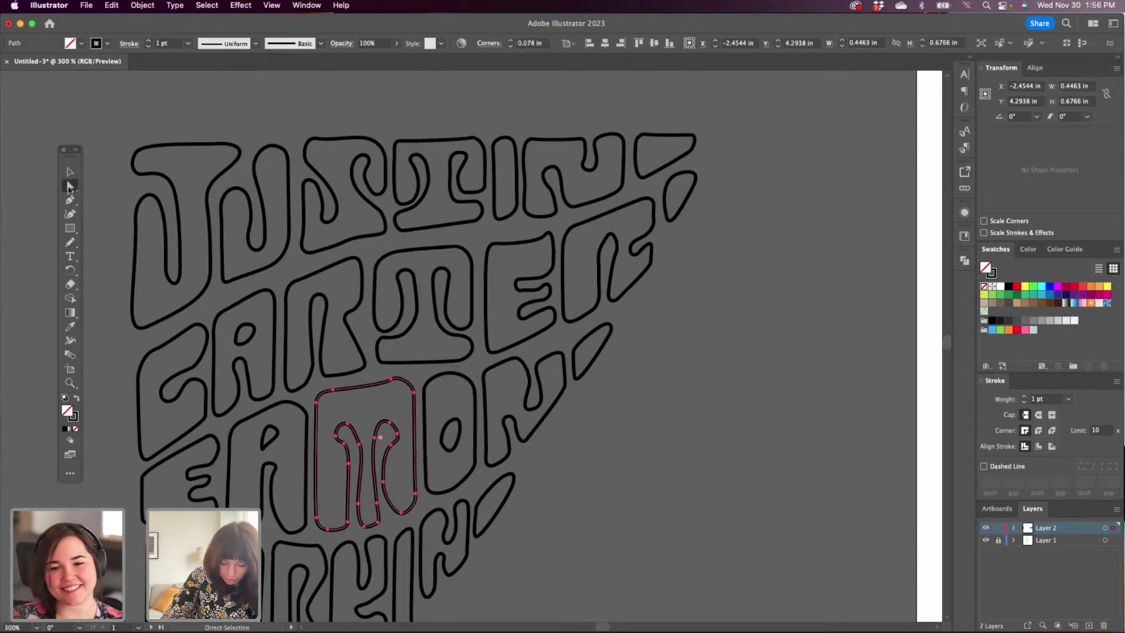
pyautogui.click(361, 507)
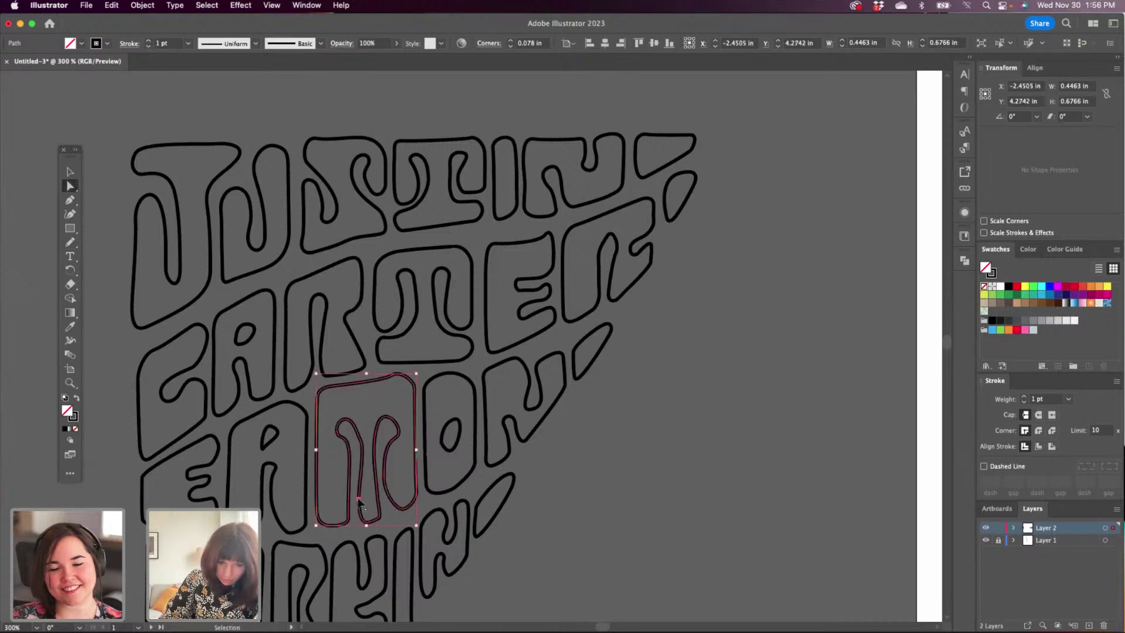
pyautogui.click(360, 505)
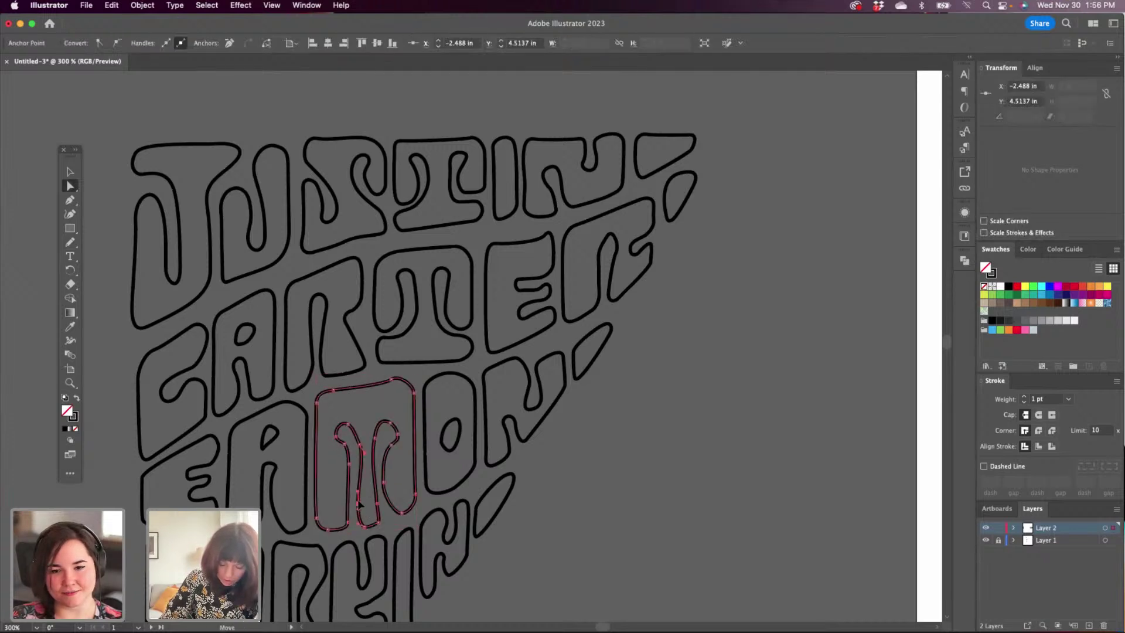
pyautogui.click(379, 505)
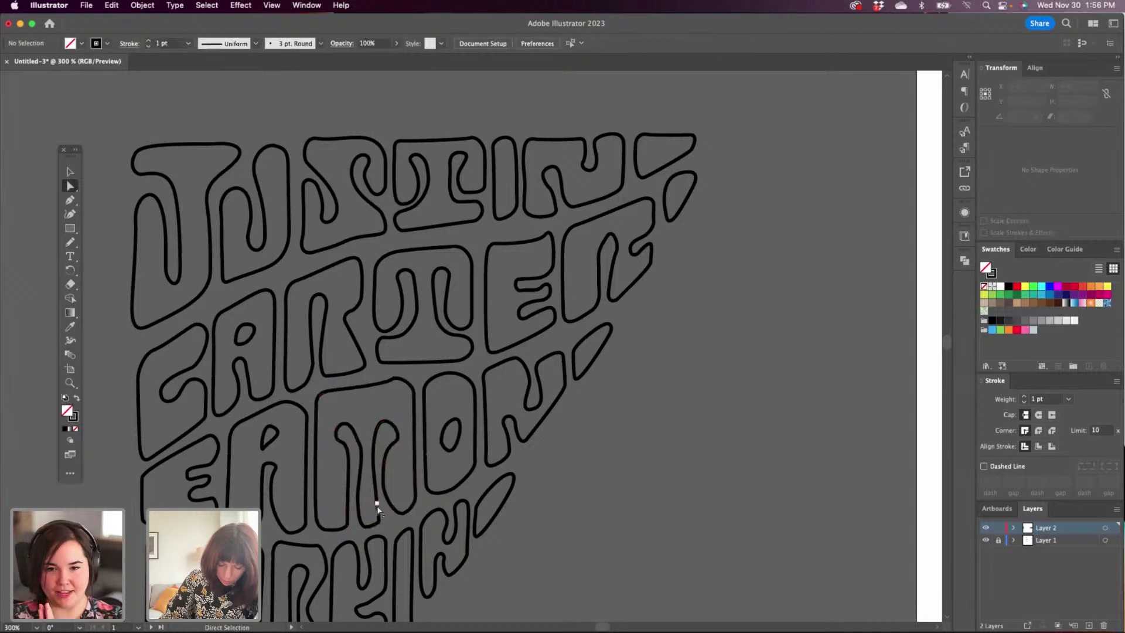
pyautogui.click(377, 503)
pyautogui.moveTo(378, 504); pyautogui.dragTo(362, 521)
pyautogui.click(363, 524)
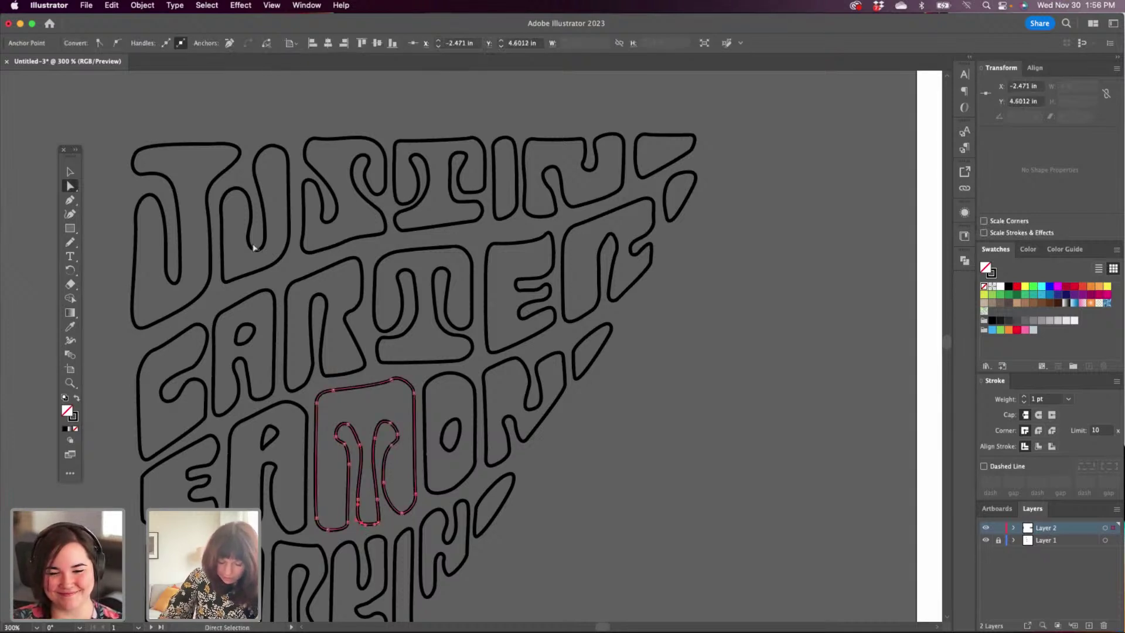
# Try redrawing the rounded top of the M's left inner gap with the Pencil tool, and undo the stroke.
pyautogui.click(69, 240)
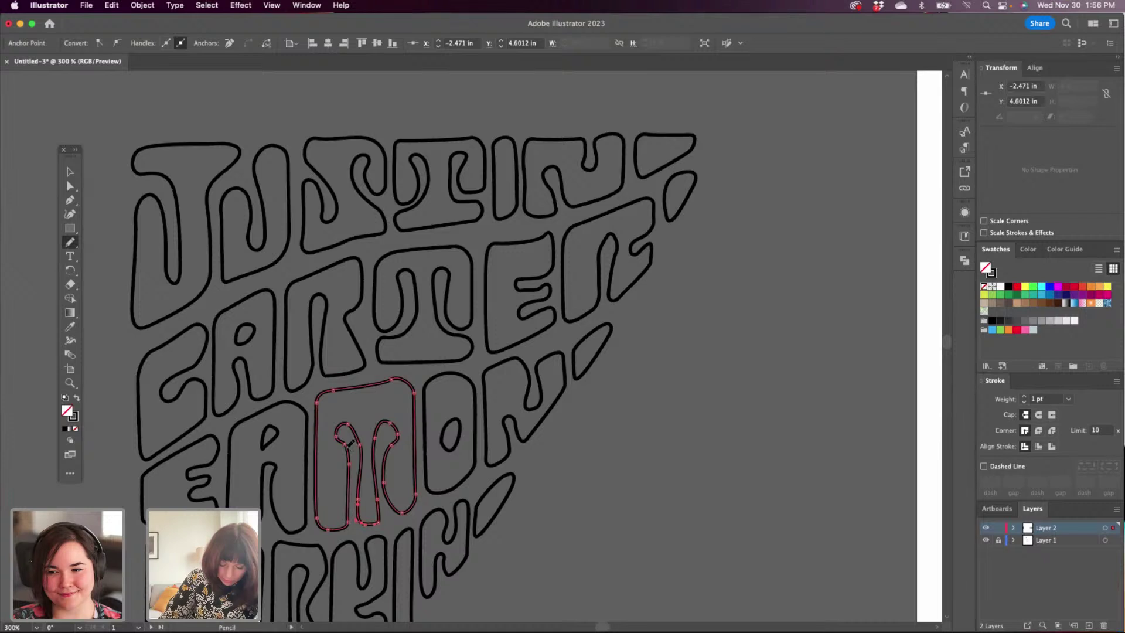
pyautogui.press('super+z')
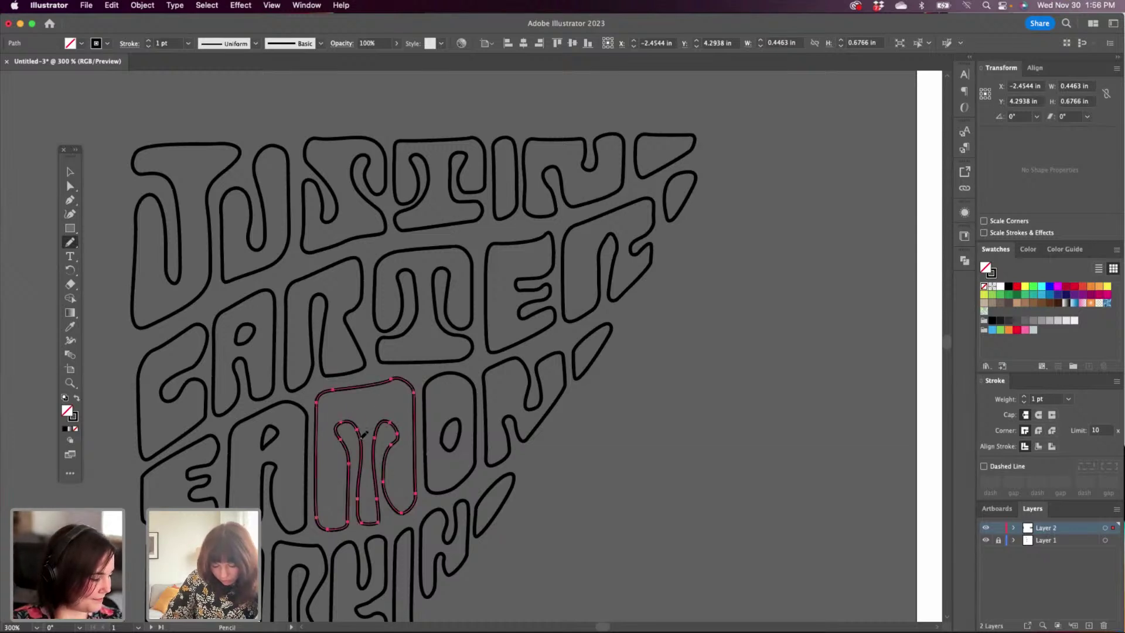
pyautogui.moveTo(349, 438)
pyautogui.mouseDown()
pyautogui.moveTo(360, 420)
pyautogui.moveTo(363, 437)
pyautogui.mouseUp()
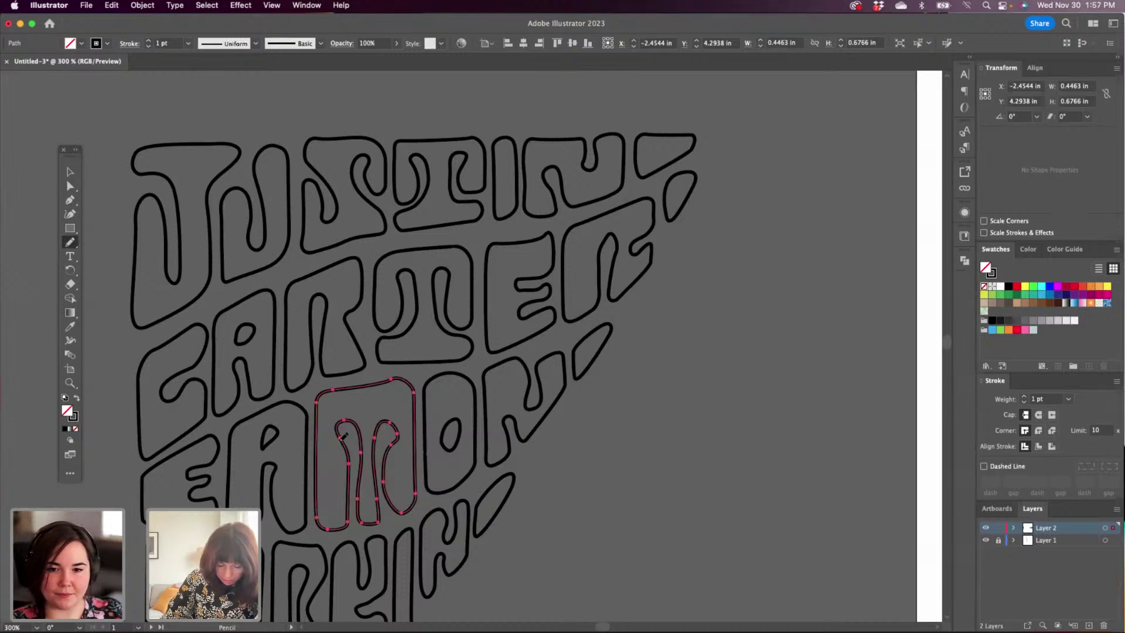
pyautogui.press('super+z')
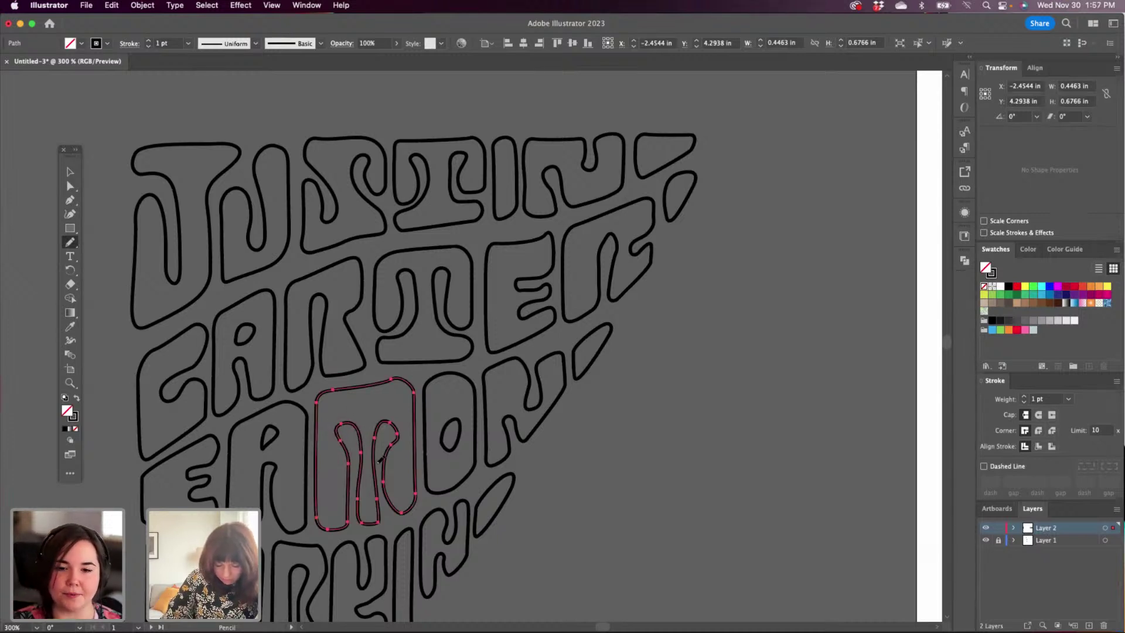
# Redraw the rounded top of the M's left inner gap and the bottom of its right leg in the third artist-name line.
pyautogui.moveTo(342, 419); pyautogui.dragTo(342, 441)
pyautogui.keyDown('super'); pyautogui.click(344, 432); pyautogui.keyUp('super')
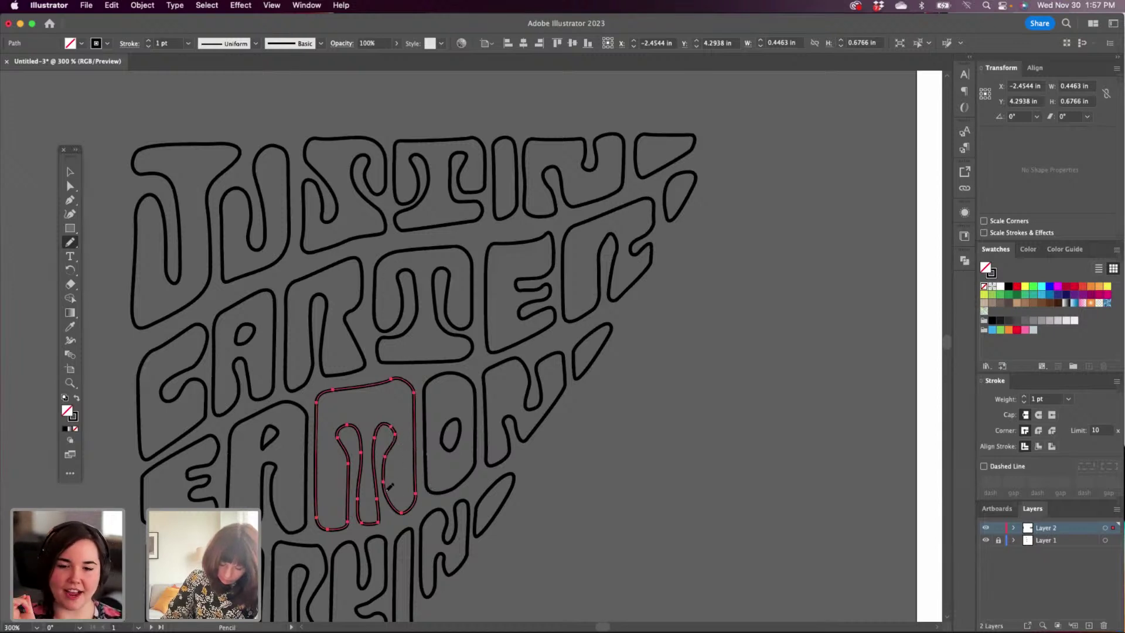
pyautogui.moveTo(406, 510)
pyautogui.mouseDown()
pyautogui.moveTo(388, 487)
pyautogui.moveTo(395, 516)
pyautogui.moveTo(413, 500)
pyautogui.mouseUp()
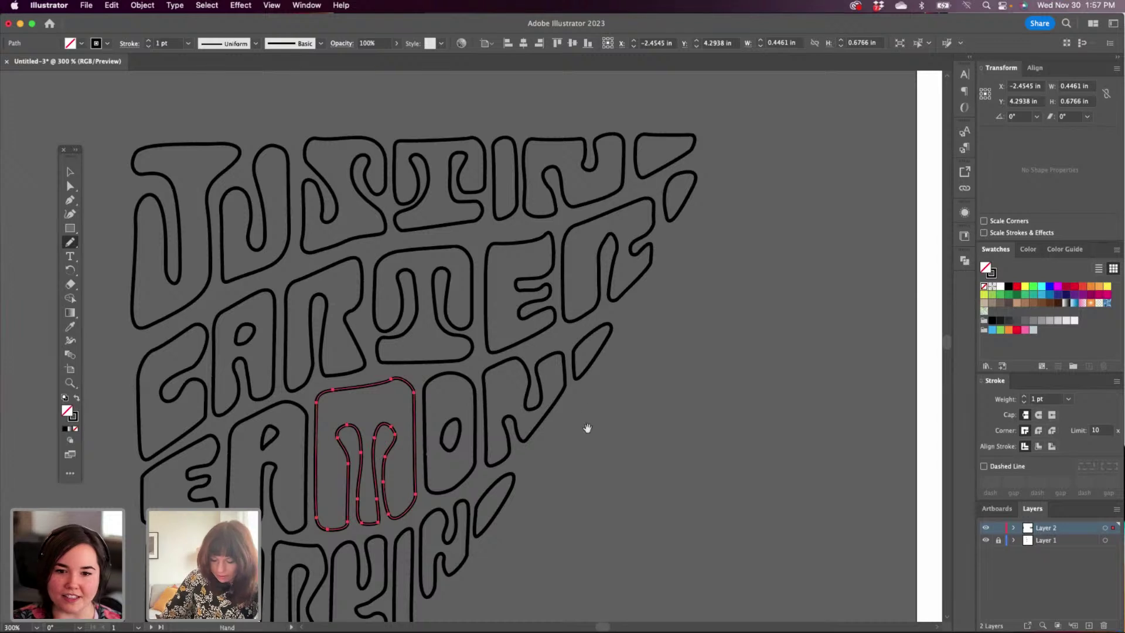
# Add an area text box with Lorem ipsum placeholder text on the empty canvas beside the third artist-name line.
pyautogui.click(69, 173)
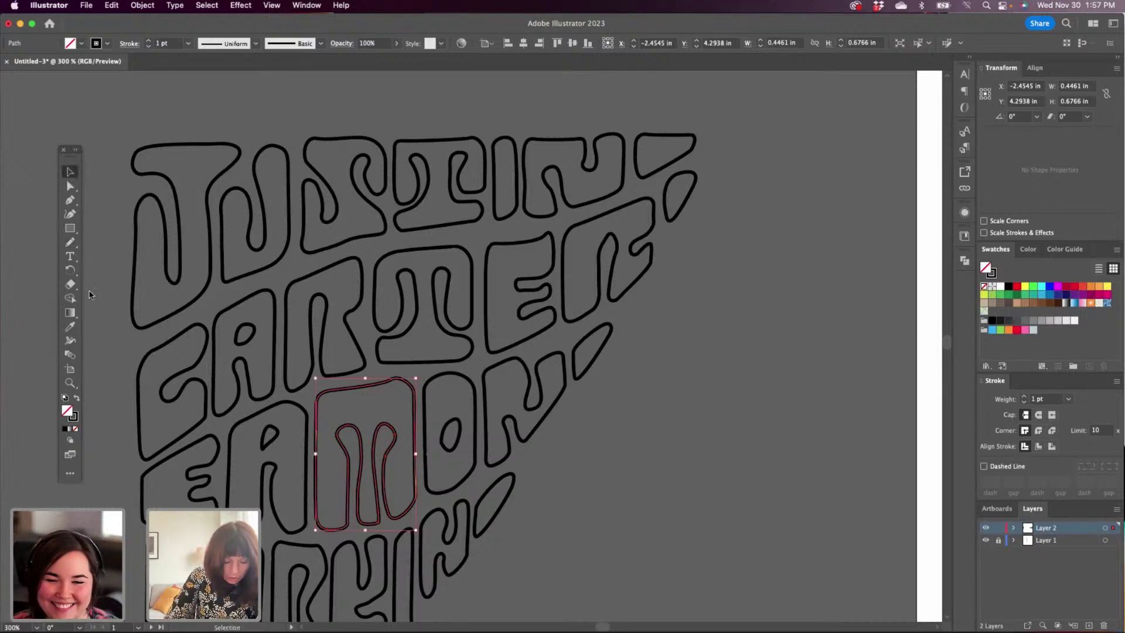
pyautogui.click(71, 253)
pyautogui.moveTo(654, 371); pyautogui.dragTo(807, 493)
pyautogui.click(70, 172)
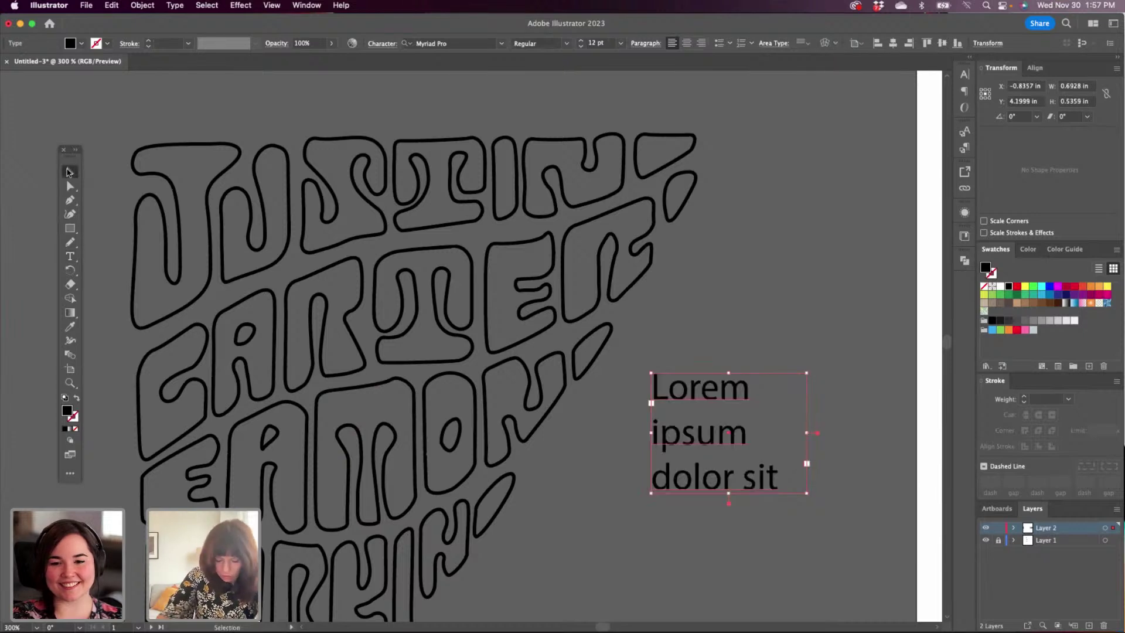
# Try Bergen Sans on the placeholder text, and set its font to Favorit Bold.
pyautogui.click(964, 73)
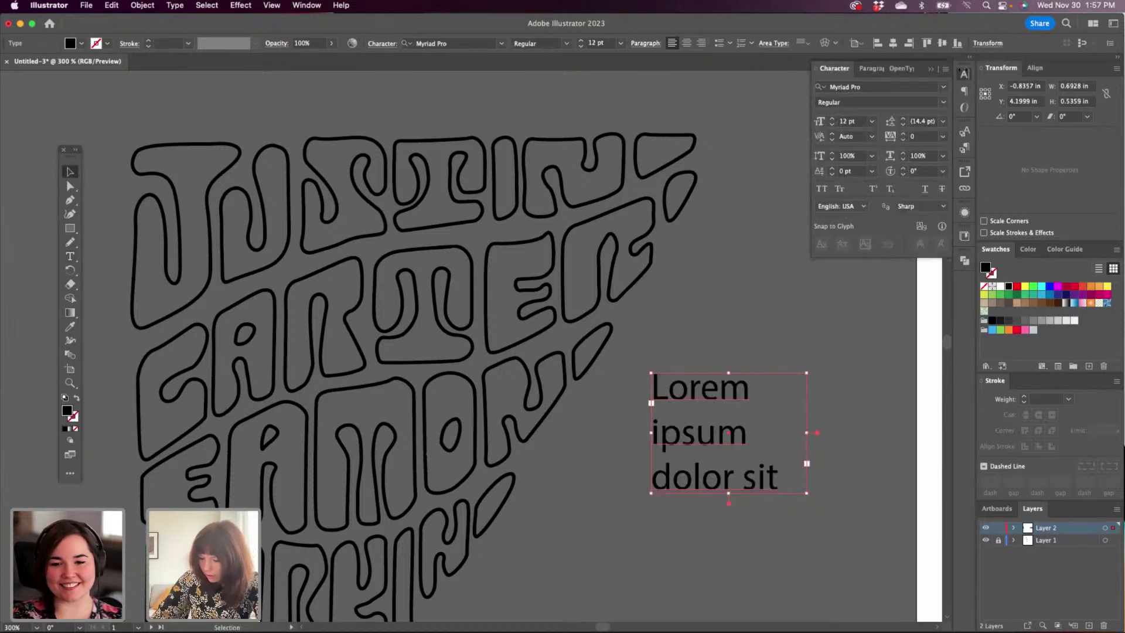
pyautogui.click(944, 88)
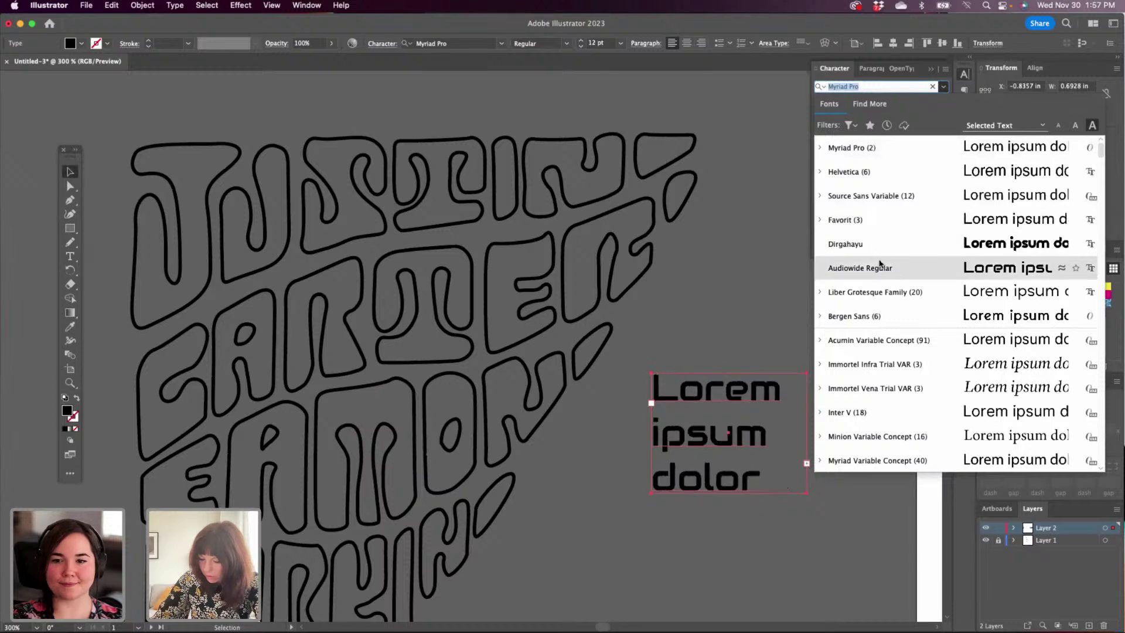
pyautogui.click(877, 319)
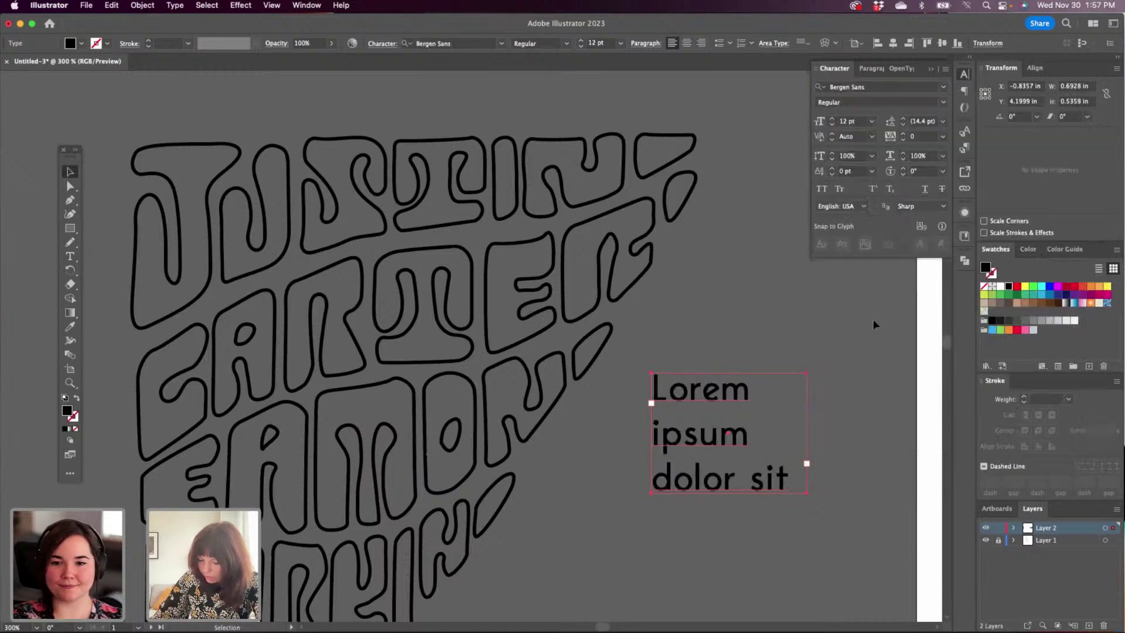
pyautogui.click(943, 87)
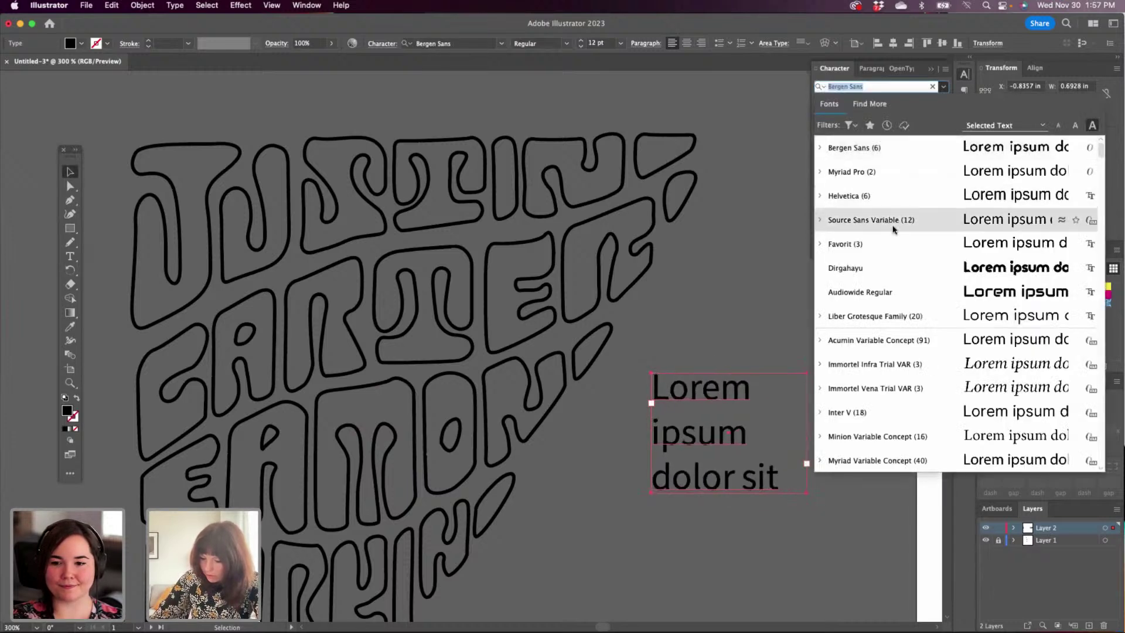
pyautogui.click(860, 246)
pyautogui.click(943, 102)
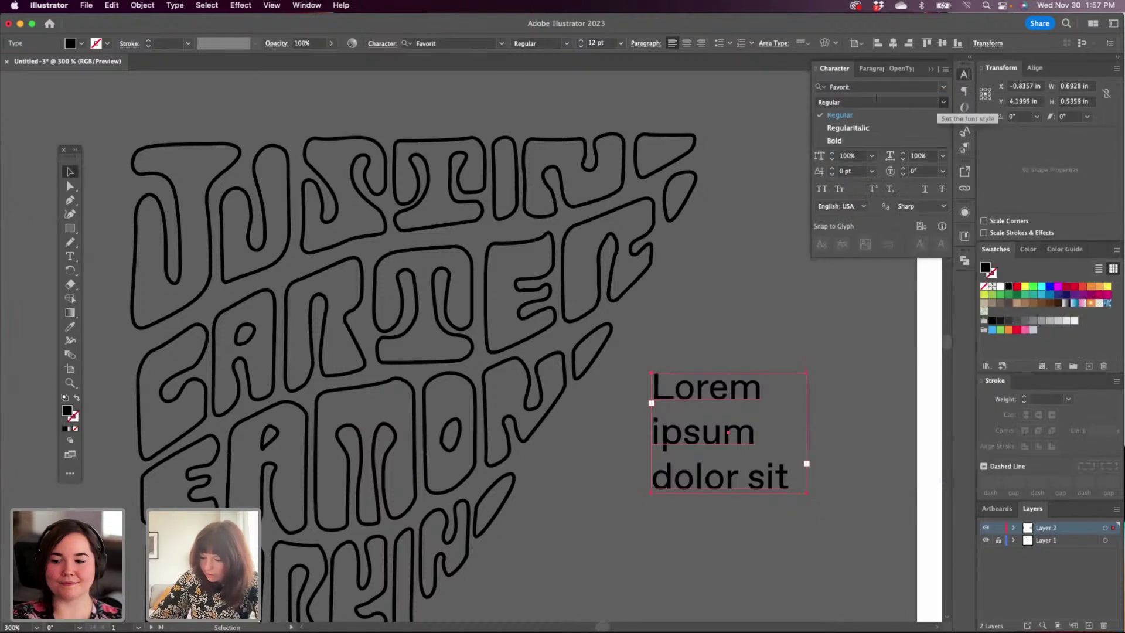
pyautogui.click(834, 142)
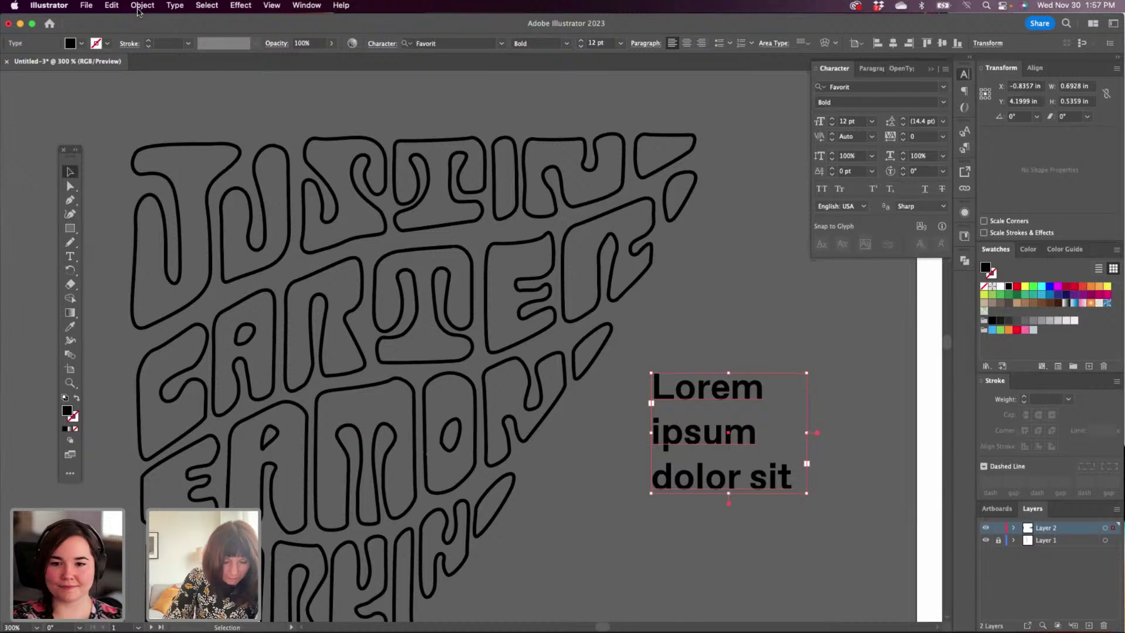
# Convert the Favorit Bold placeholder text to outlines and deselect it.
pyautogui.click(175, 6)
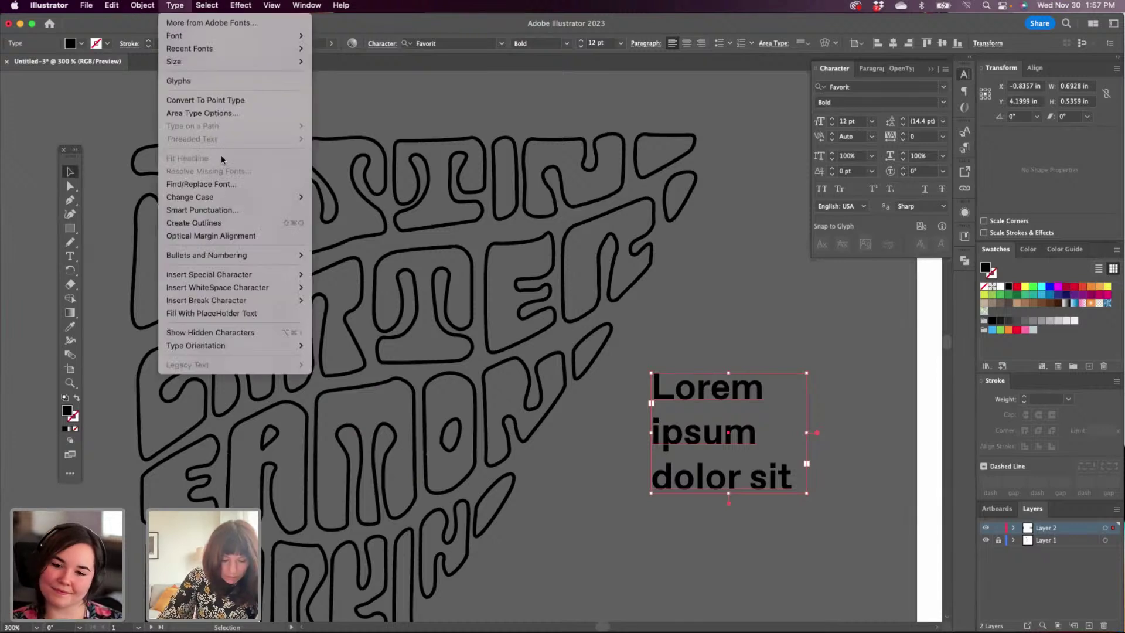
pyautogui.click(218, 224)
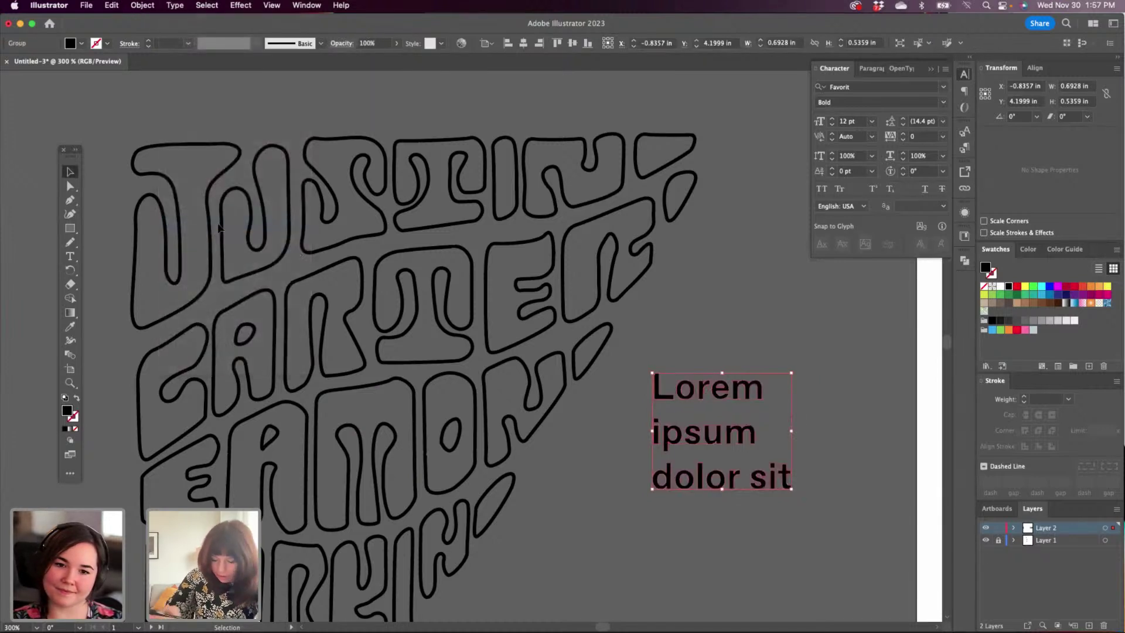
pyautogui.click(802, 398)
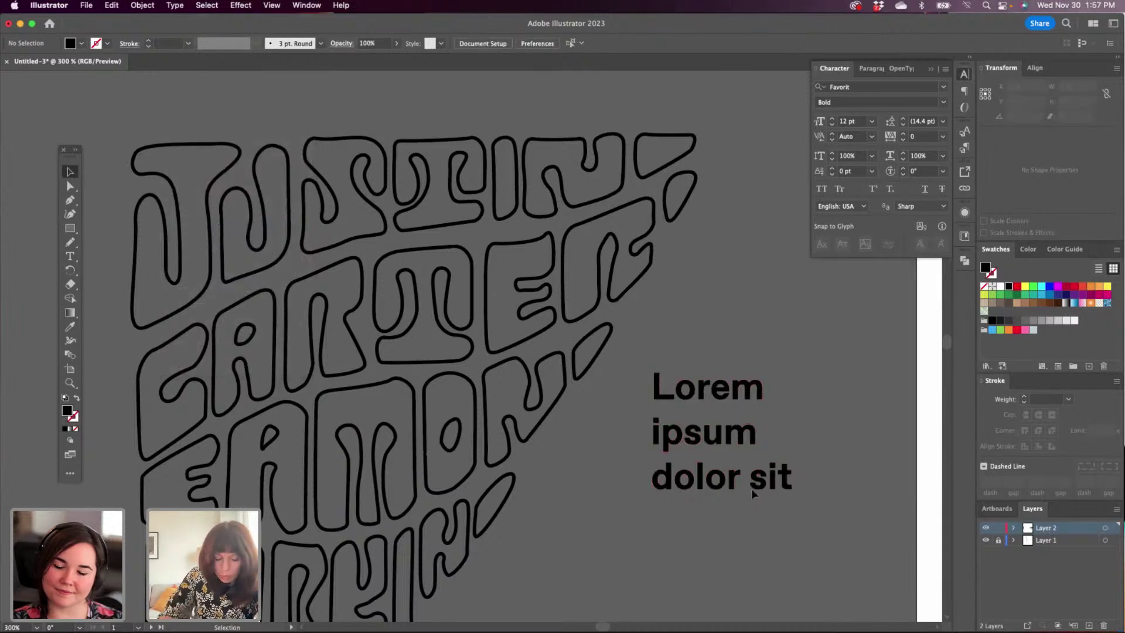
# Reshape the L, the o and the m of "Lorem" and the m of "ipsum" with the Pencil tool.
pyautogui.click(70, 242)
pyautogui.press('space')
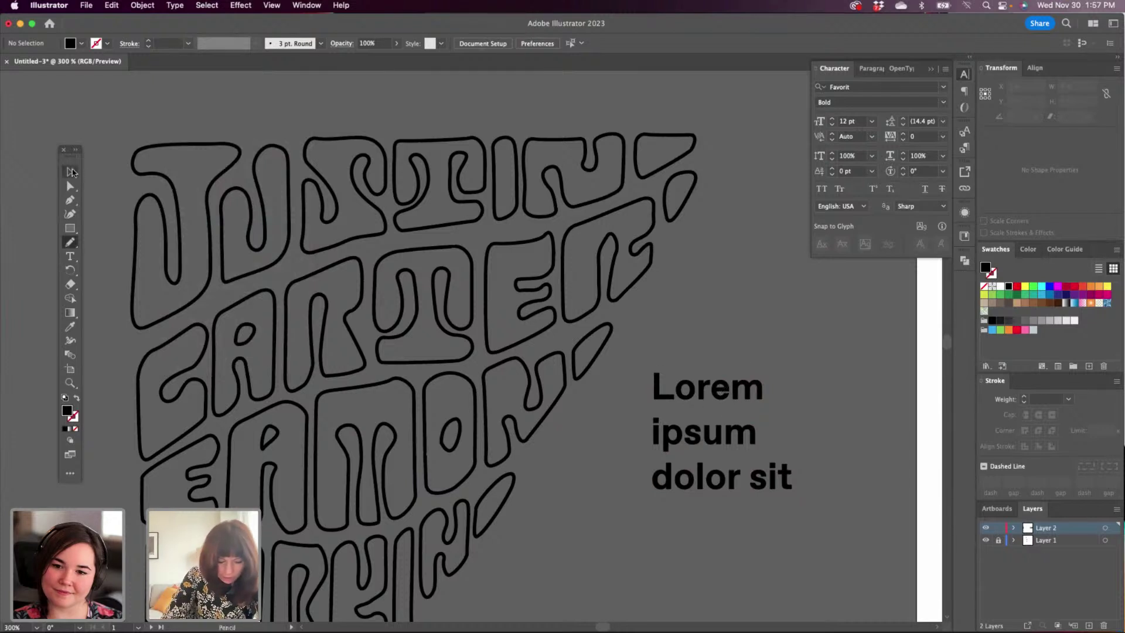
pyautogui.press('super+a')
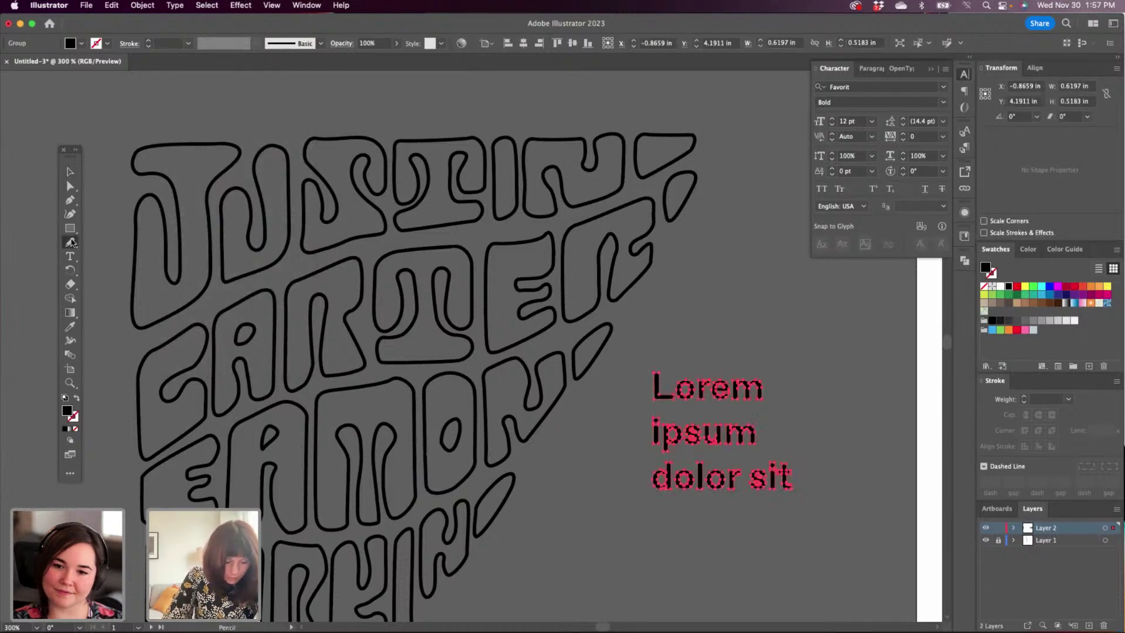
pyautogui.click(658, 368)
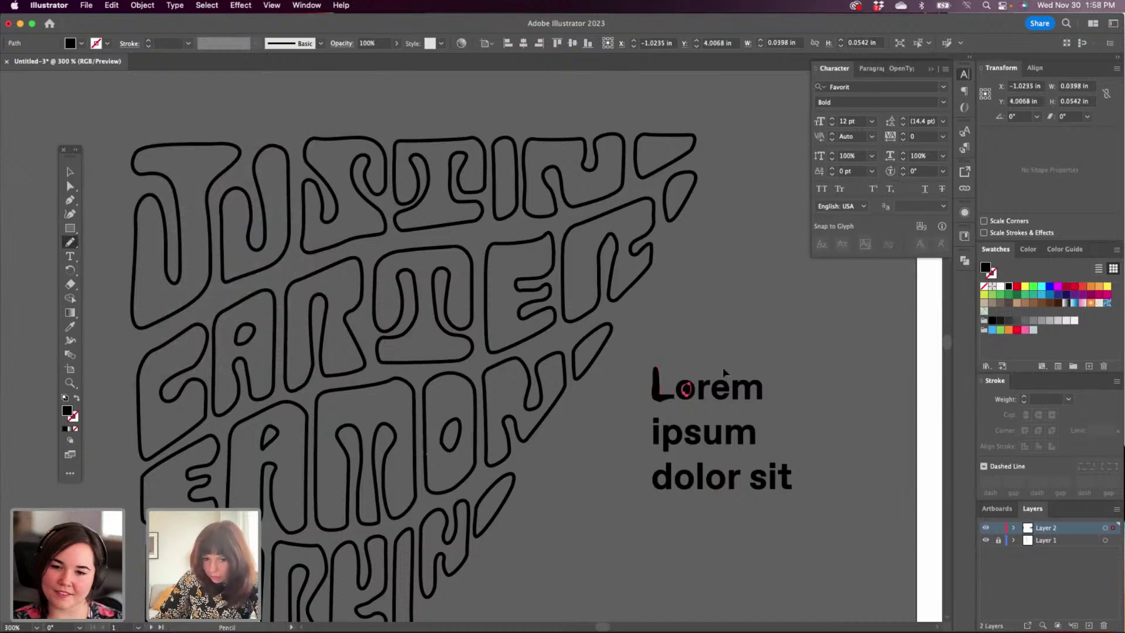
pyautogui.moveTo(678, 385); pyautogui.dragTo(692, 384)
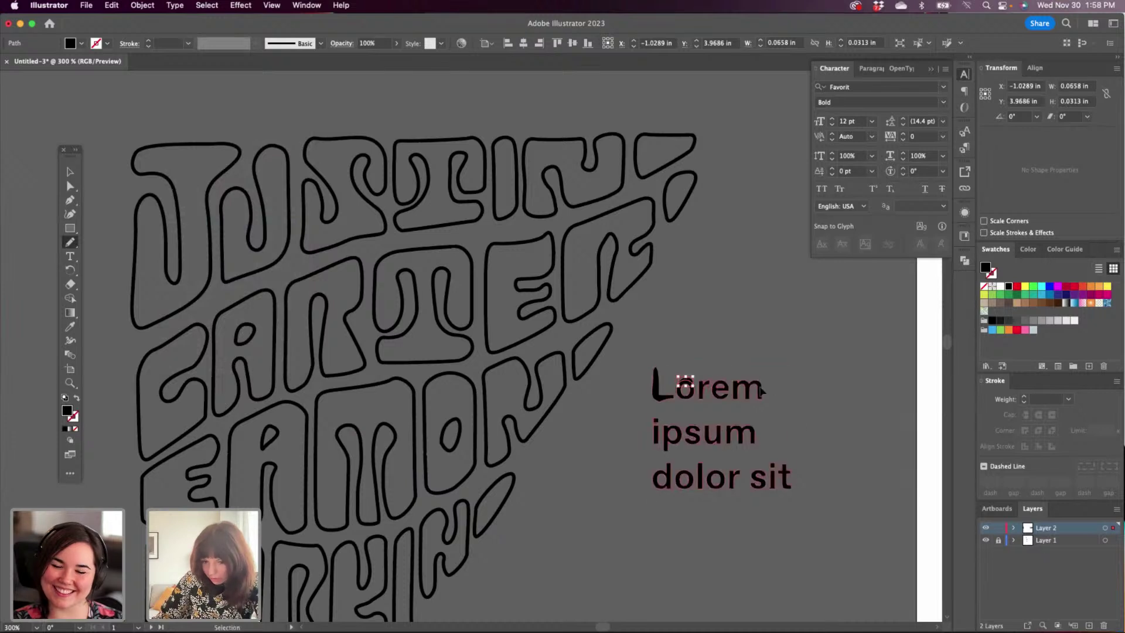
pyautogui.keyDown('super'); pyautogui.click(761, 384); pyautogui.keyUp('super')
pyautogui.keyDown('super'); pyautogui.click(767, 397); pyautogui.keyUp('super')
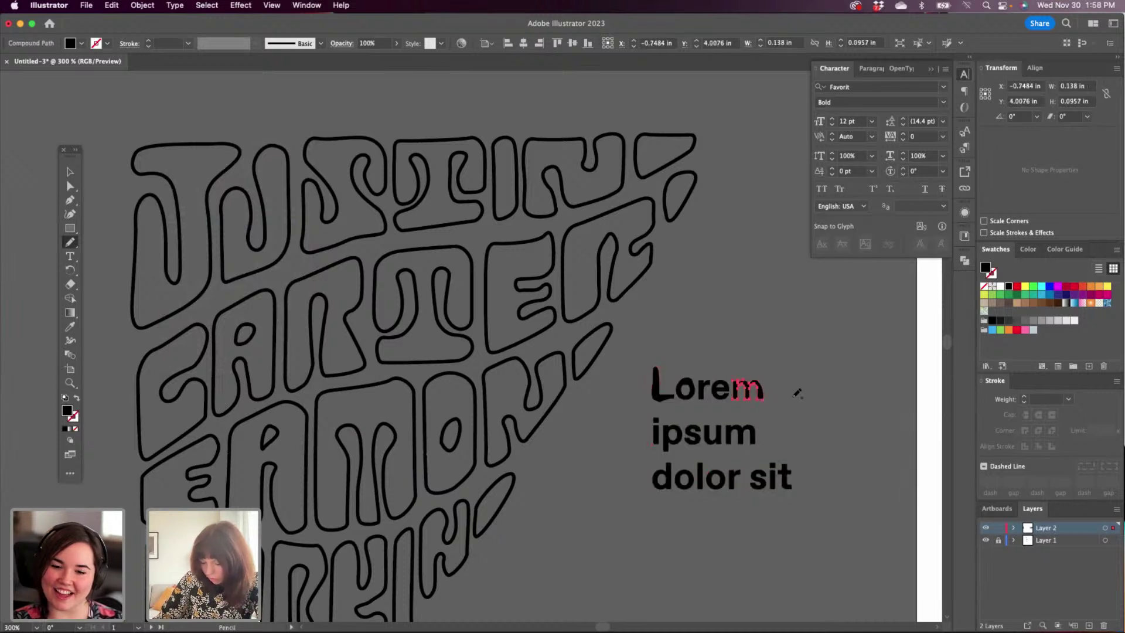
pyautogui.keyDown('super'); pyautogui.click(753, 437); pyautogui.keyUp('super')
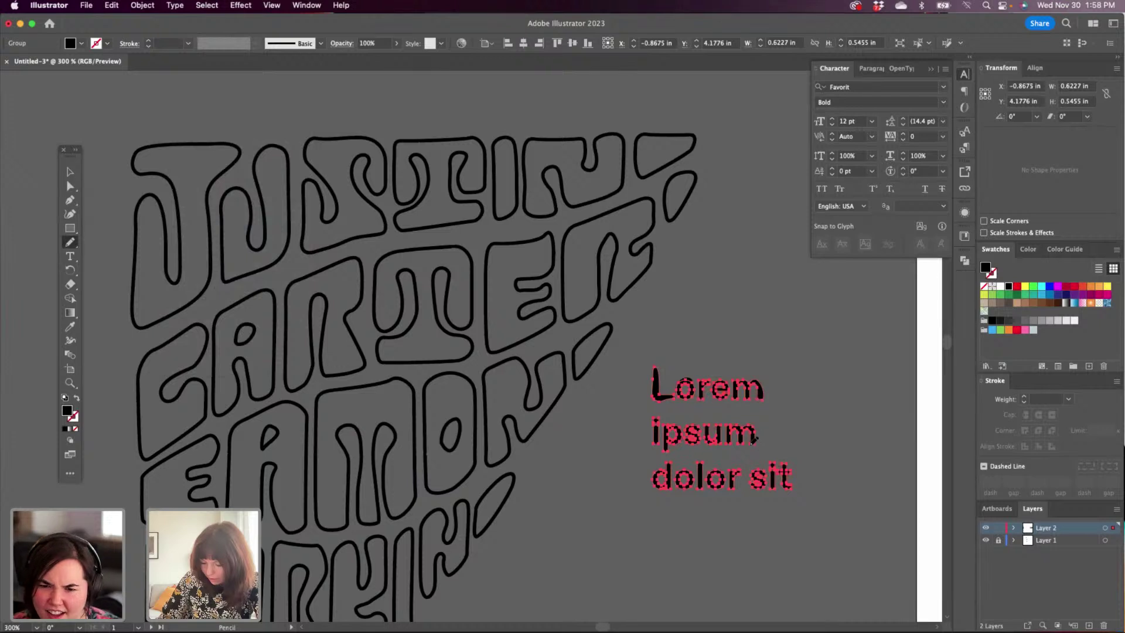
pyautogui.keyDown('super'); pyautogui.click(756, 439); pyautogui.keyUp('super')
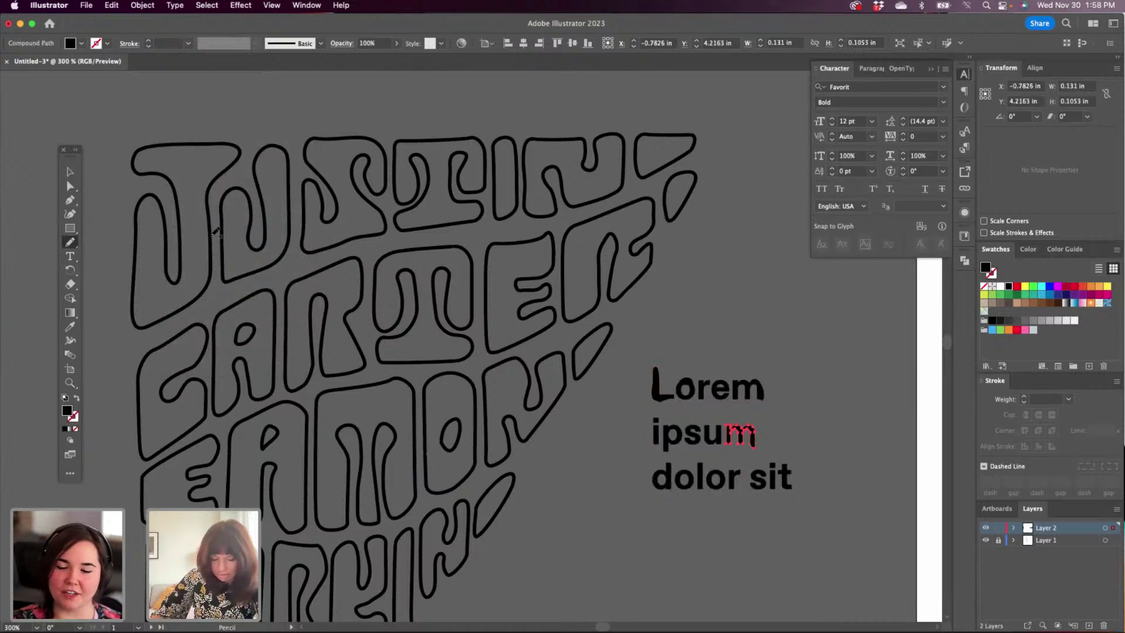
# Delete the outlined Lorem ipsum text from the canvas.
pyautogui.click(70, 172)
pyautogui.click(781, 417)
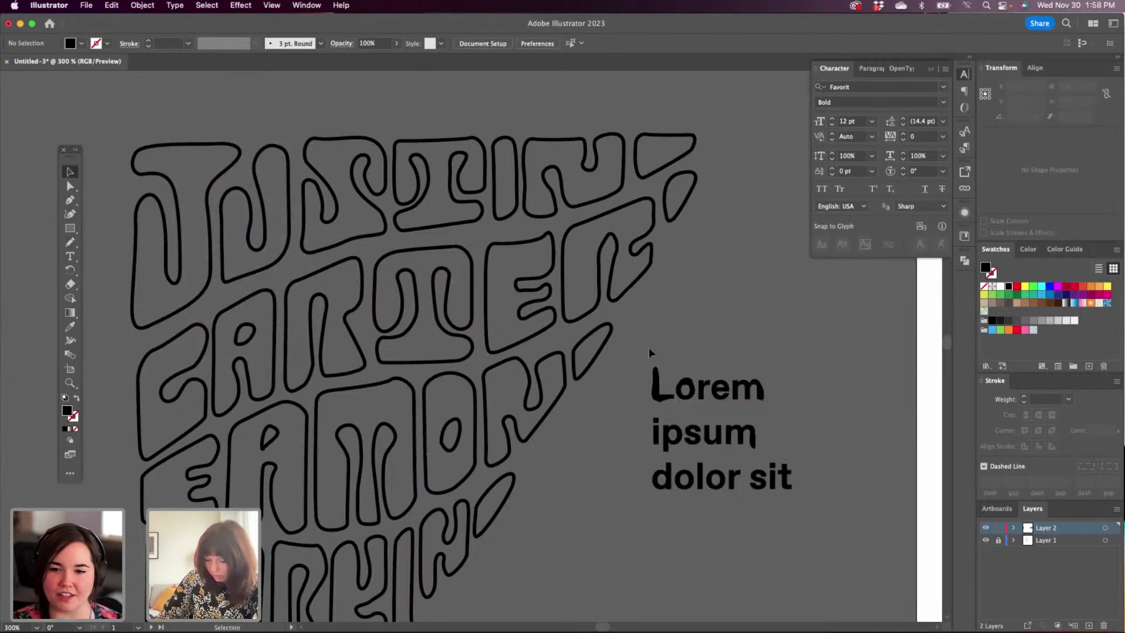
pyautogui.press('super+a')
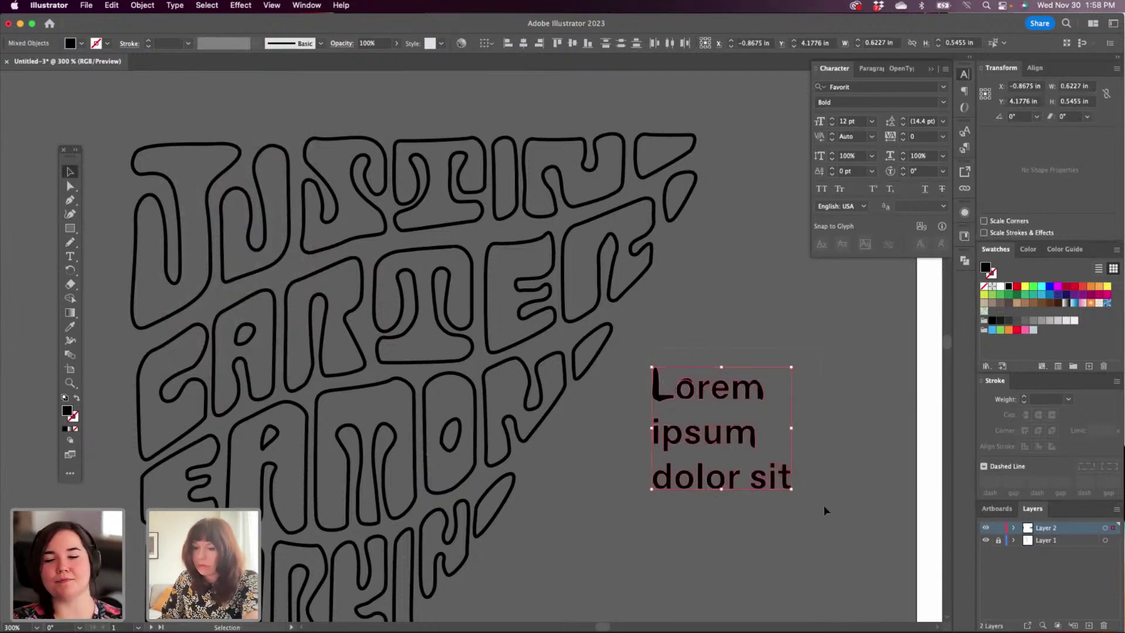
pyautogui.press('Delete')
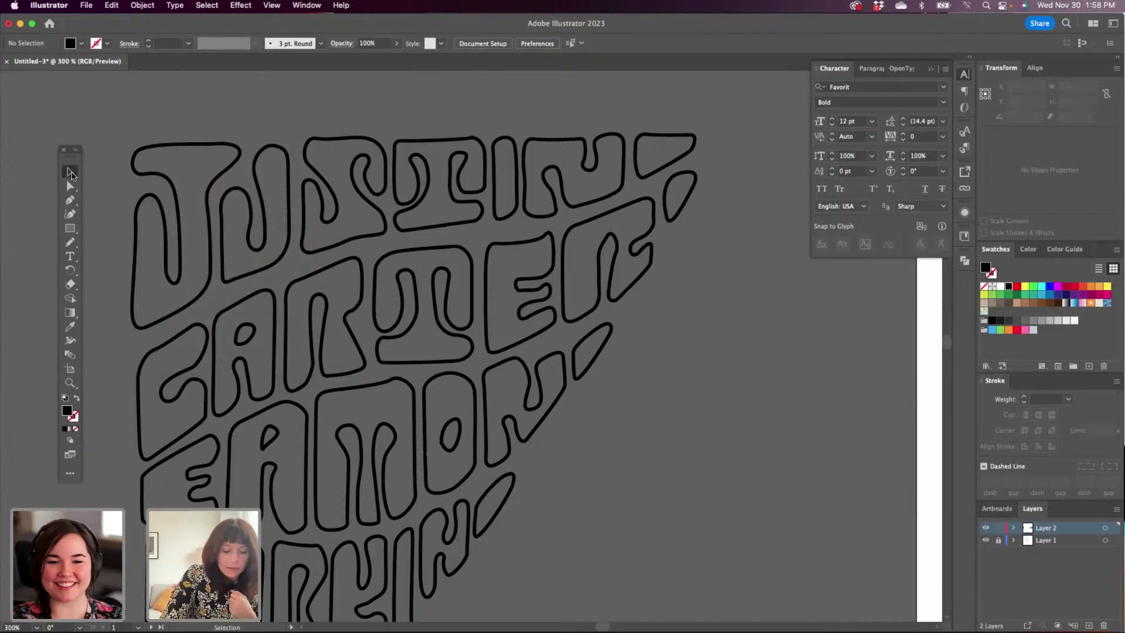
# Move the anchor point at the bottom of the J's inner gap in the first artist-name line with the Direct Selection tool.
pyautogui.scroll(-5, 561, 481)
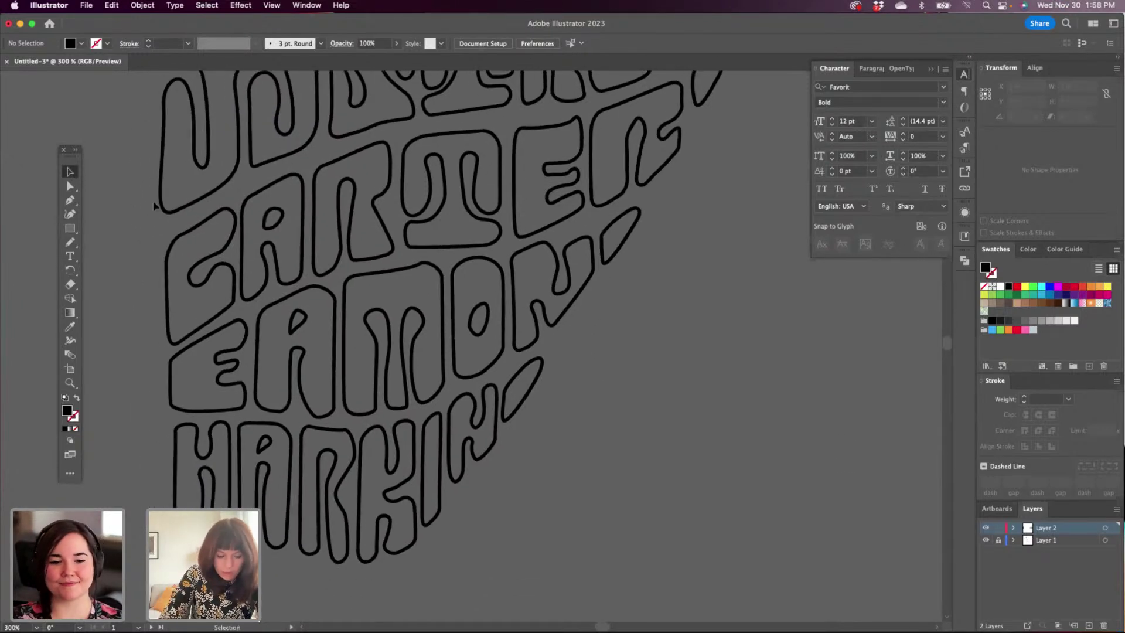
pyautogui.press('super+minus')
pyautogui.press('super+minus')
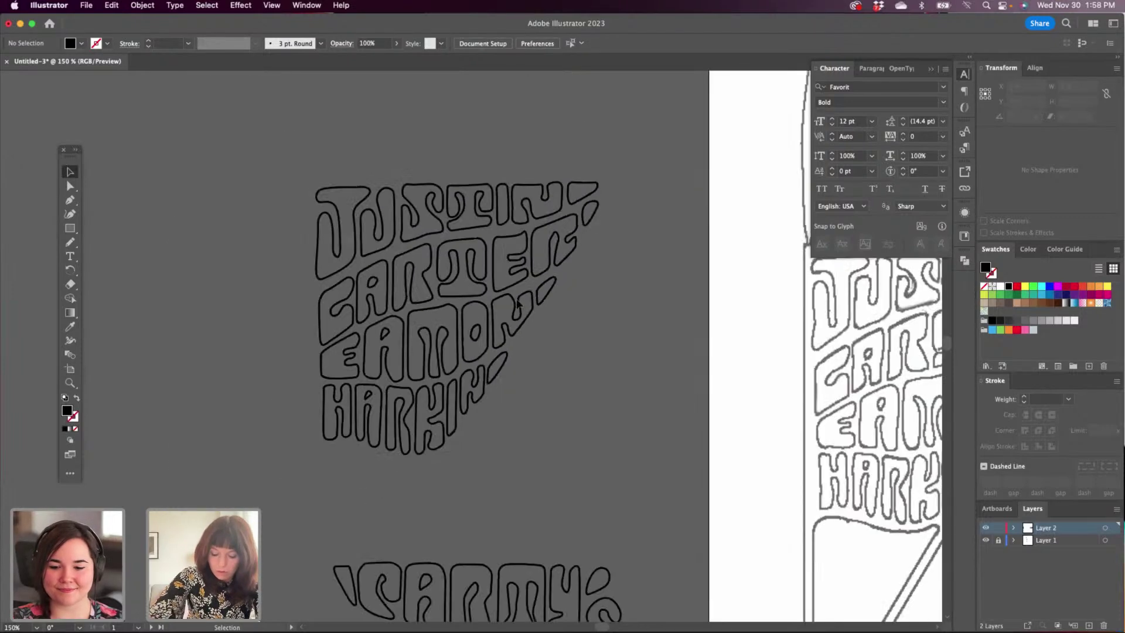
pyautogui.moveTo(643, 446); pyautogui.dragTo(388, 383)
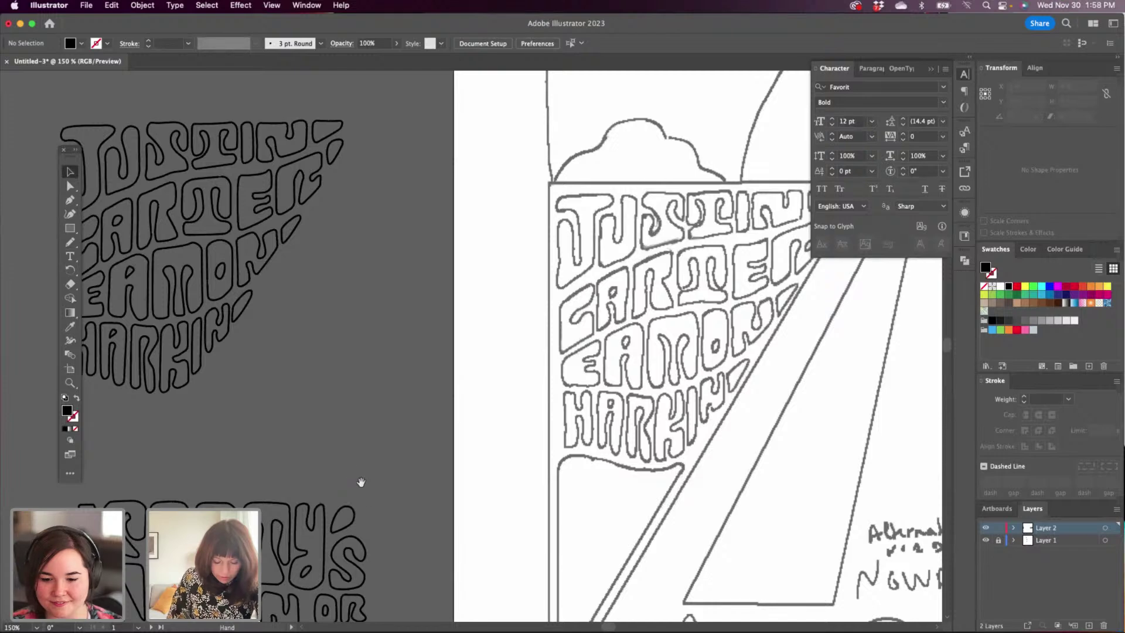
pyautogui.moveTo(359, 477); pyautogui.dragTo(451, 236)
pyautogui.moveTo(454, 174); pyautogui.dragTo(455, 495)
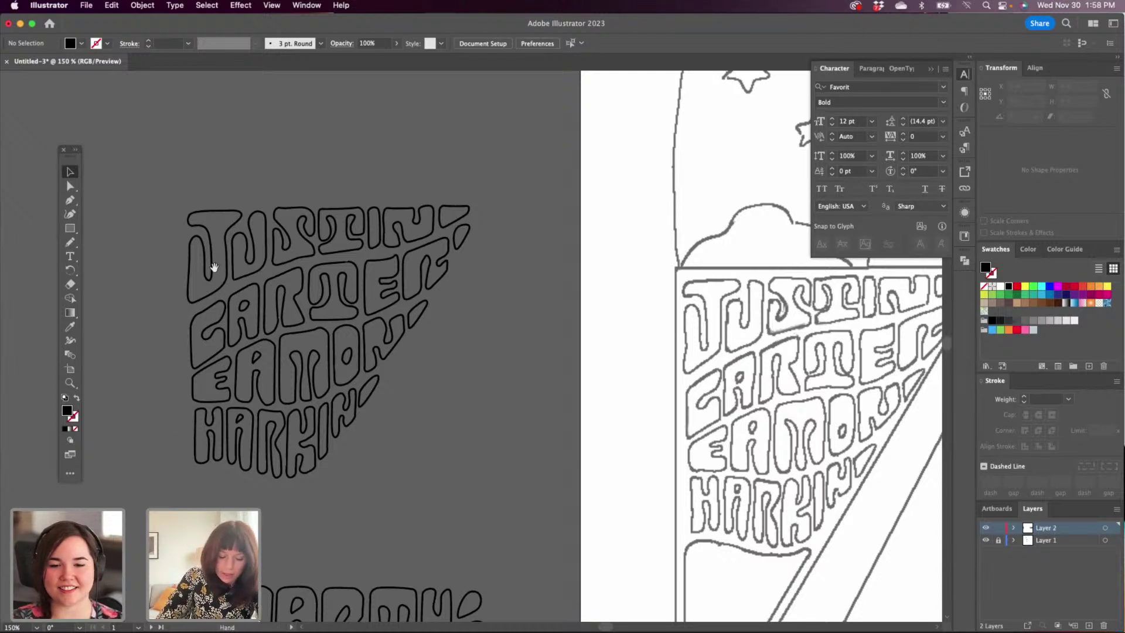
pyautogui.click(71, 187)
pyautogui.click(225, 283)
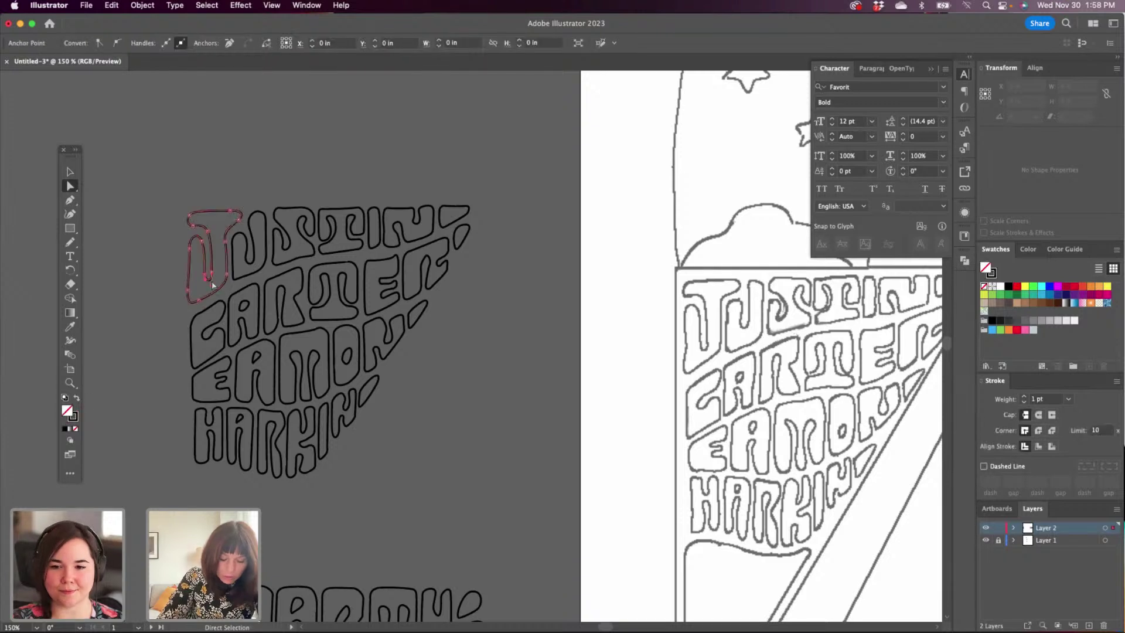
pyautogui.moveTo(380, 470); pyautogui.dragTo(493, 474)
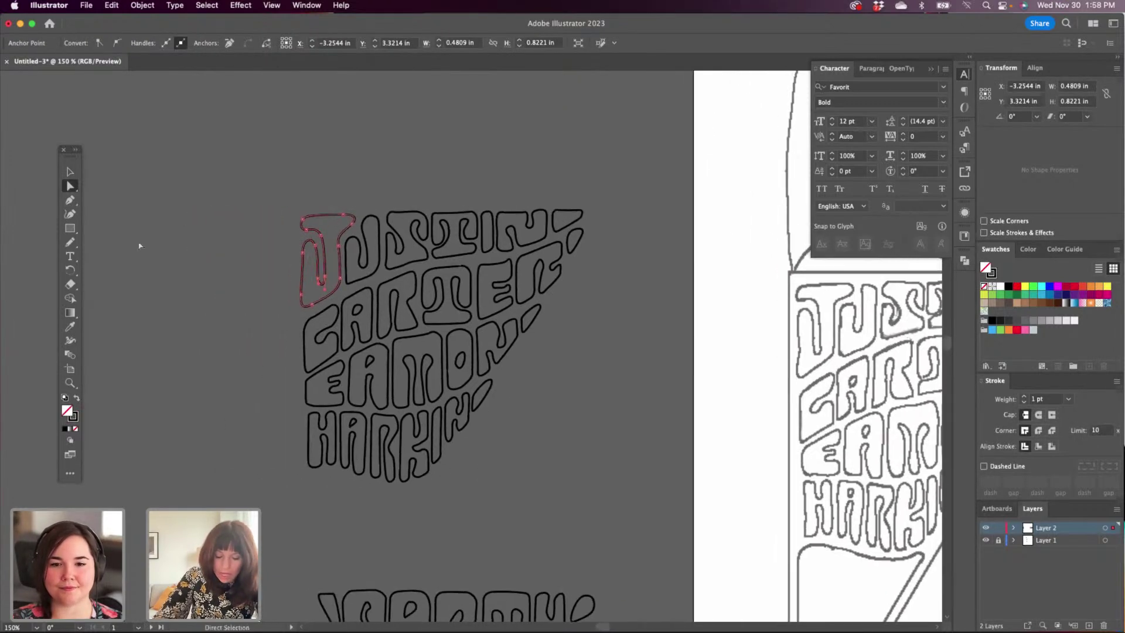
pyautogui.moveTo(317, 282); pyautogui.dragTo(327, 282)
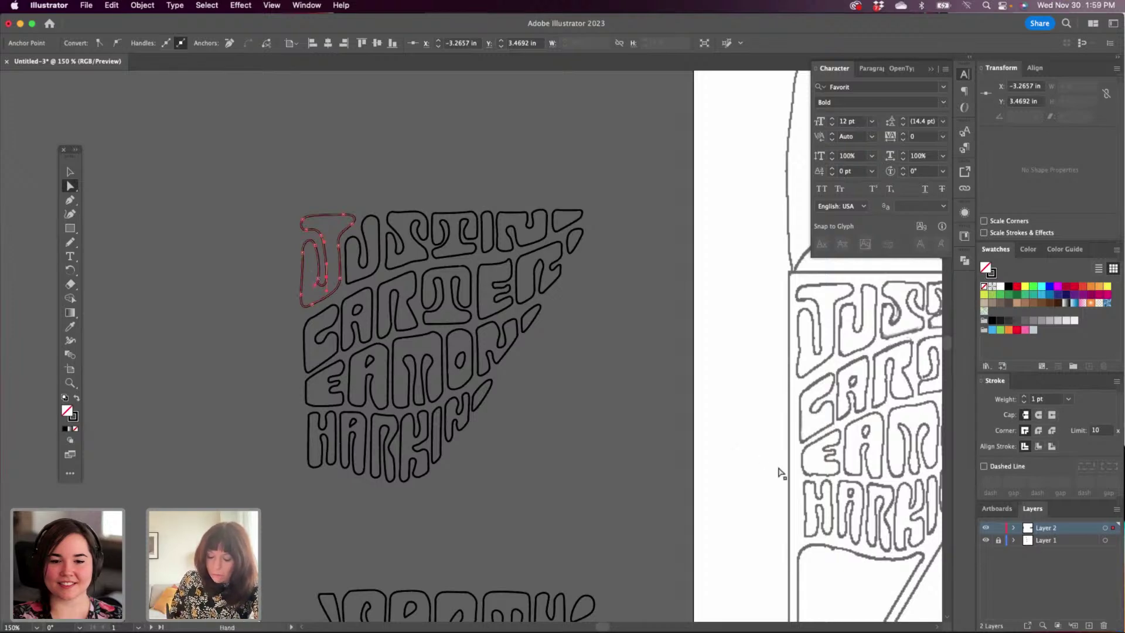
pyautogui.moveTo(682, 442); pyautogui.dragTo(342, 353)
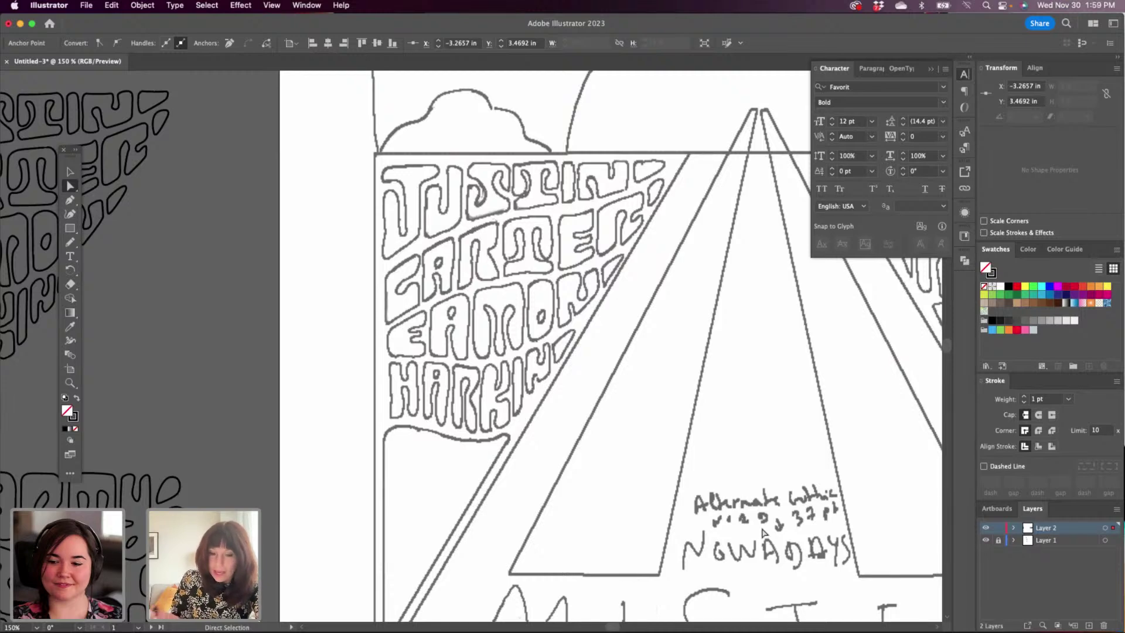
pyautogui.scroll(-10, 607, 550)
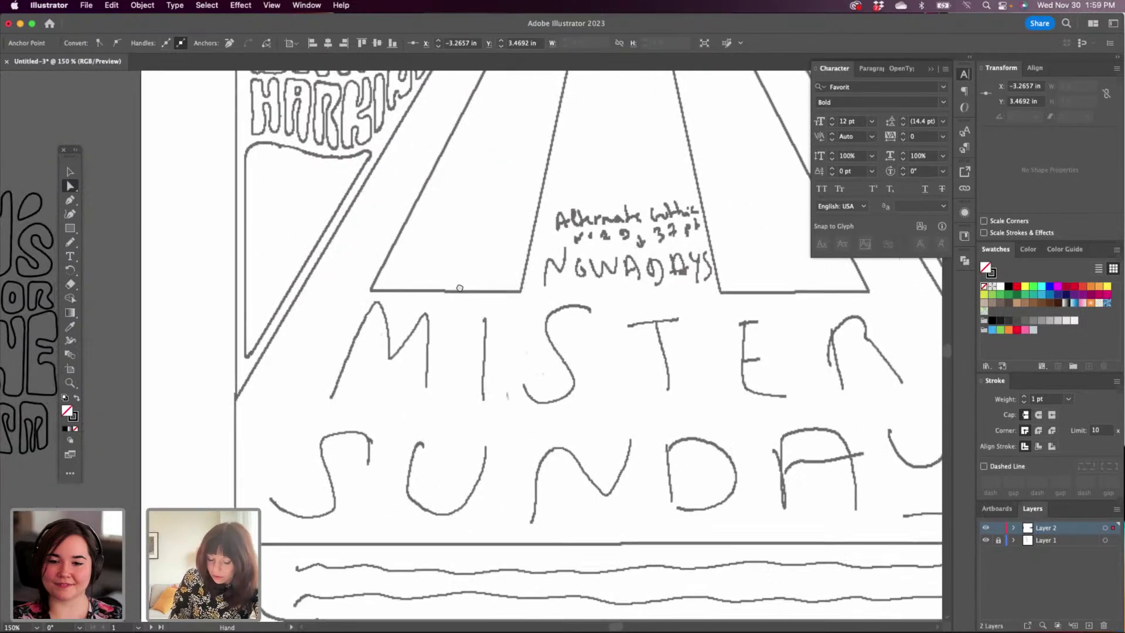
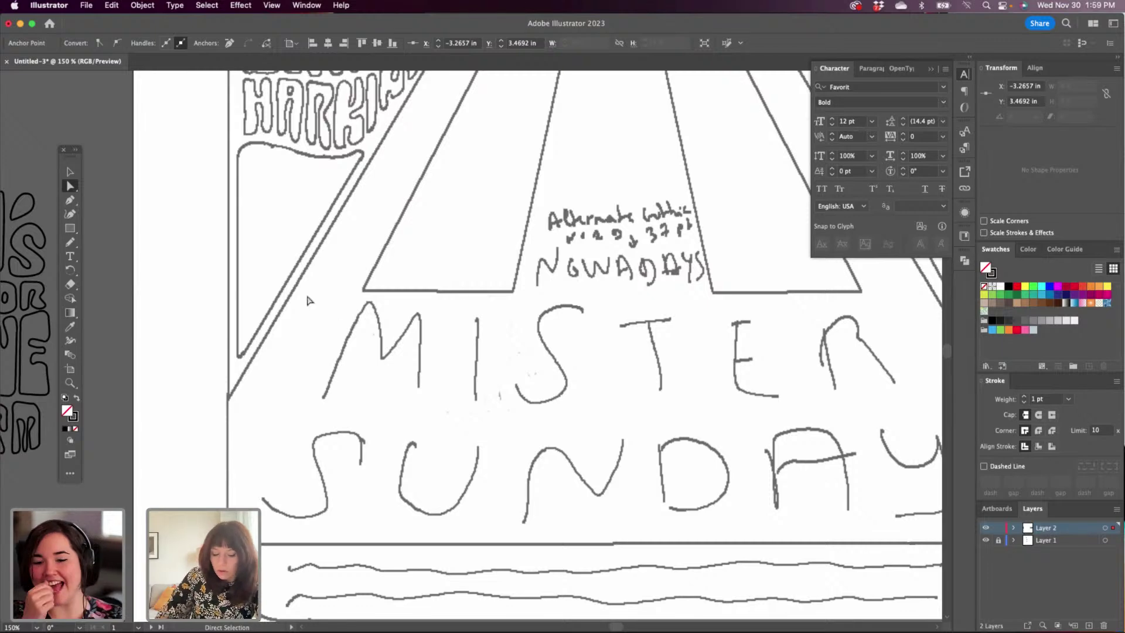
pyautogui.moveTo(196, 327); pyautogui.dragTo(492, 366)
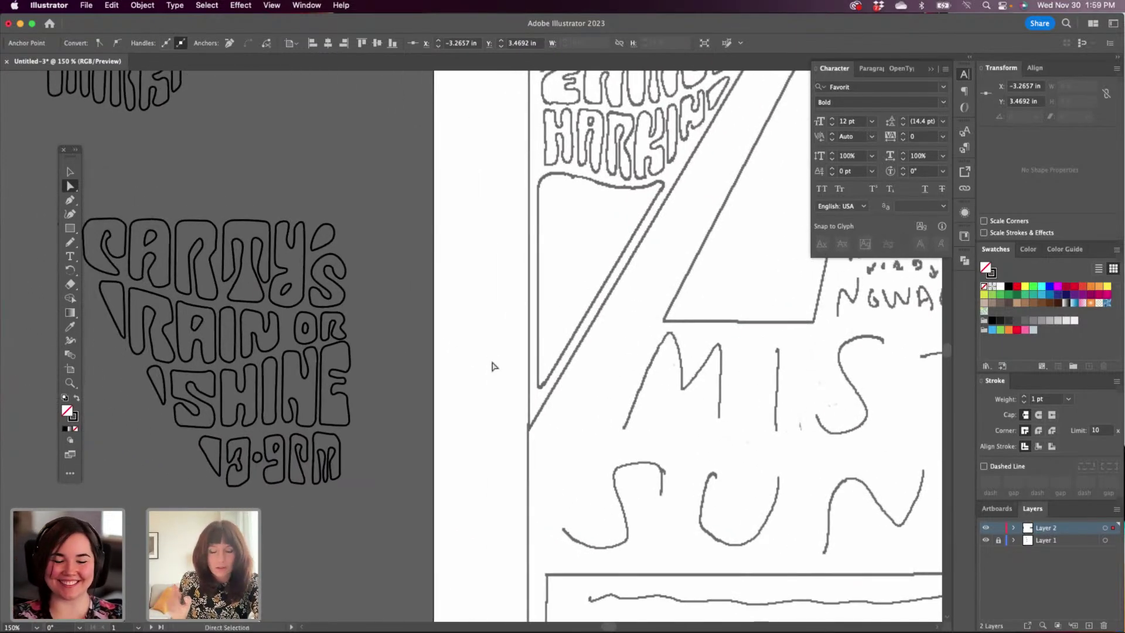
pyautogui.moveTo(381, 342); pyautogui.dragTo(489, 374)
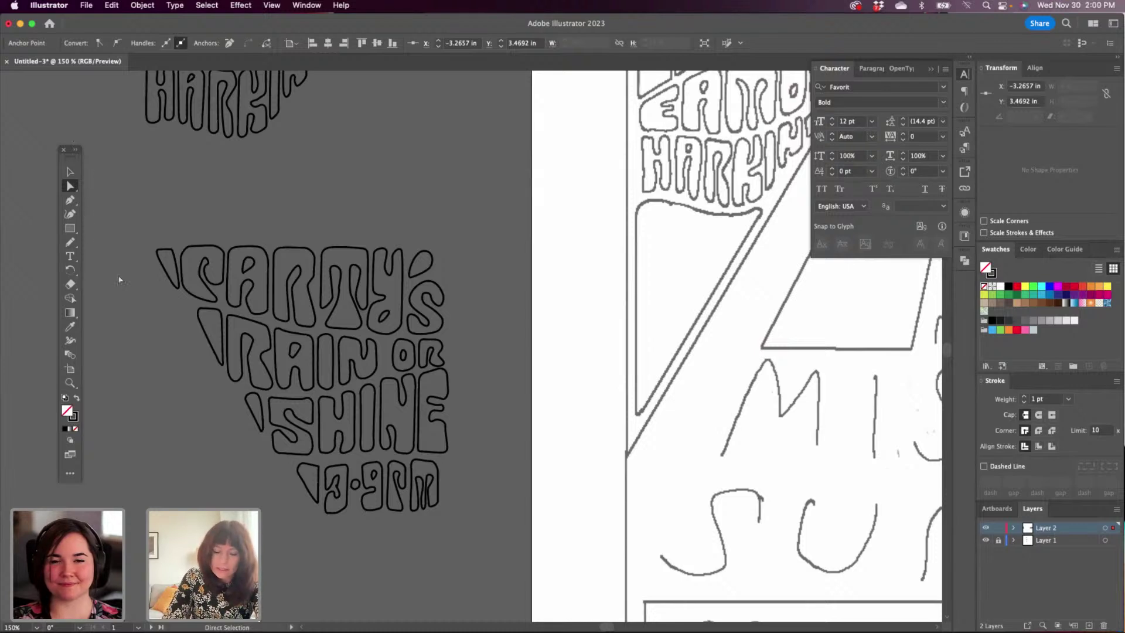
# Select the whole "PARTY's RAIN OR SHINE 3-9PM" lettering block and examine its anchor points up close.
pyautogui.press('v')
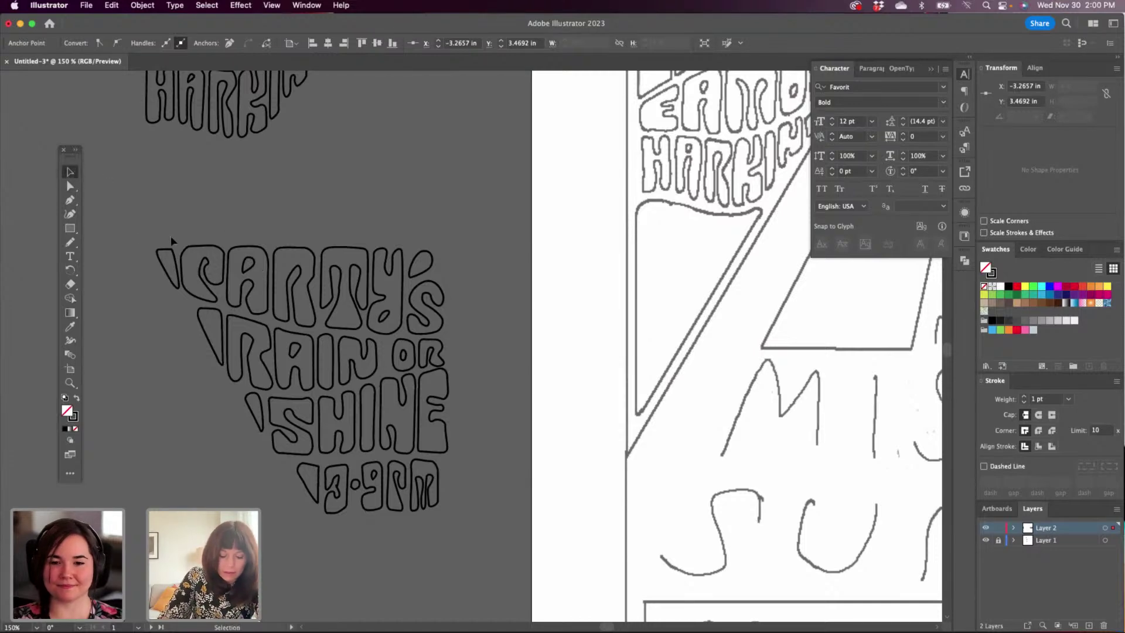
pyautogui.moveTo(384, 404); pyautogui.dragTo(491, 523)
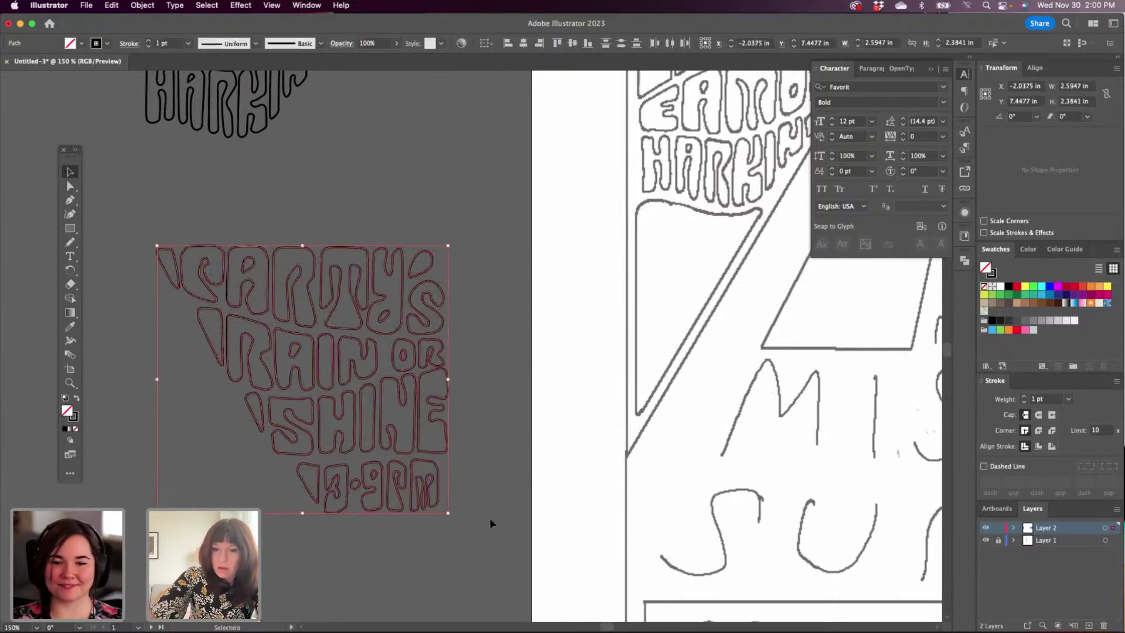
pyautogui.press('a')
pyautogui.press('v')
pyautogui.press('super+equal')
pyautogui.press('super+equal')
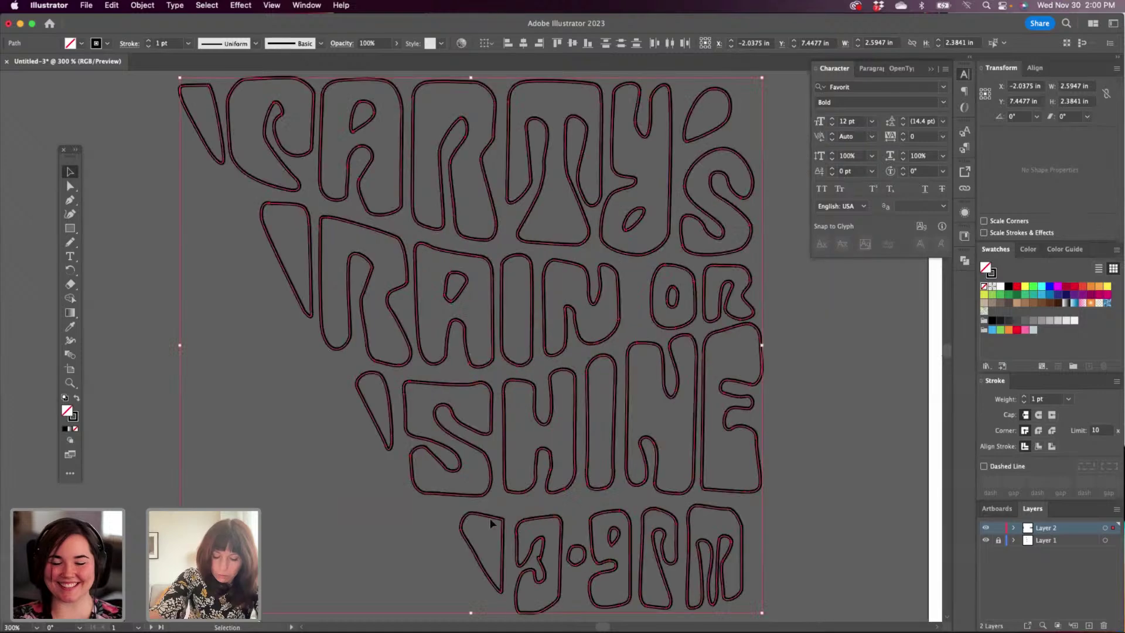
pyautogui.scroll(3, 723, 371)
pyautogui.hscroll(2, 722, 371)
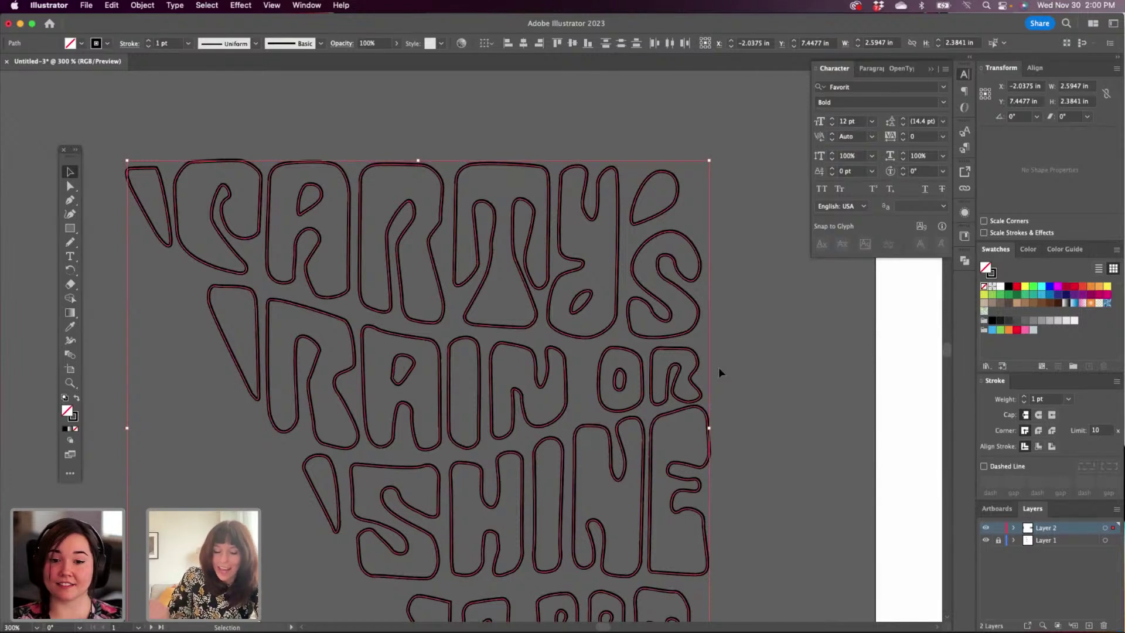
pyautogui.click(69, 243)
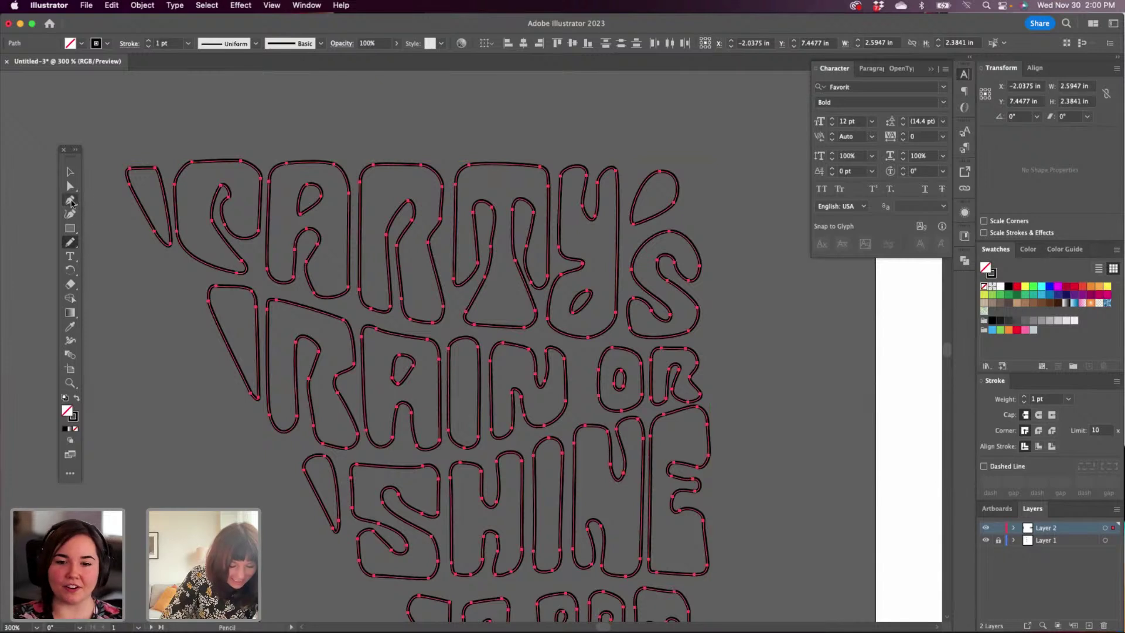
pyautogui.click(69, 186)
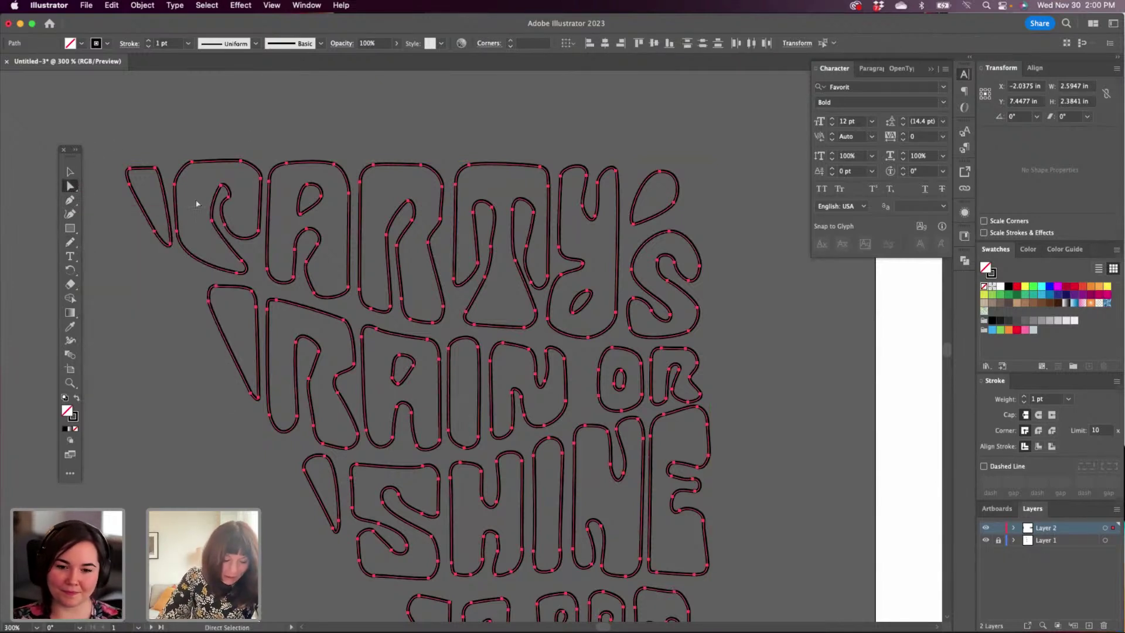
# Smooth the inner hook curve of the P in "PARTY's" by adjusting its anchor points with the Direct Selection tool.
pyautogui.click(230, 197)
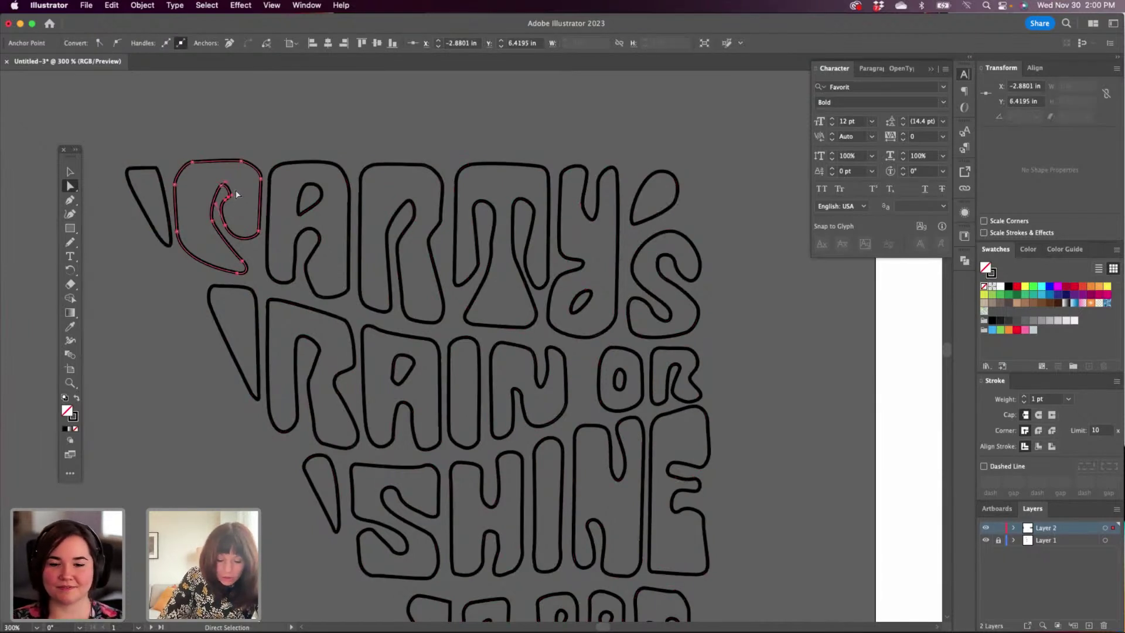
pyautogui.click(235, 190)
pyautogui.click(229, 194)
pyautogui.moveTo(233, 195); pyautogui.dragTo(211, 189)
pyautogui.click(213, 221)
pyautogui.click(210, 214)
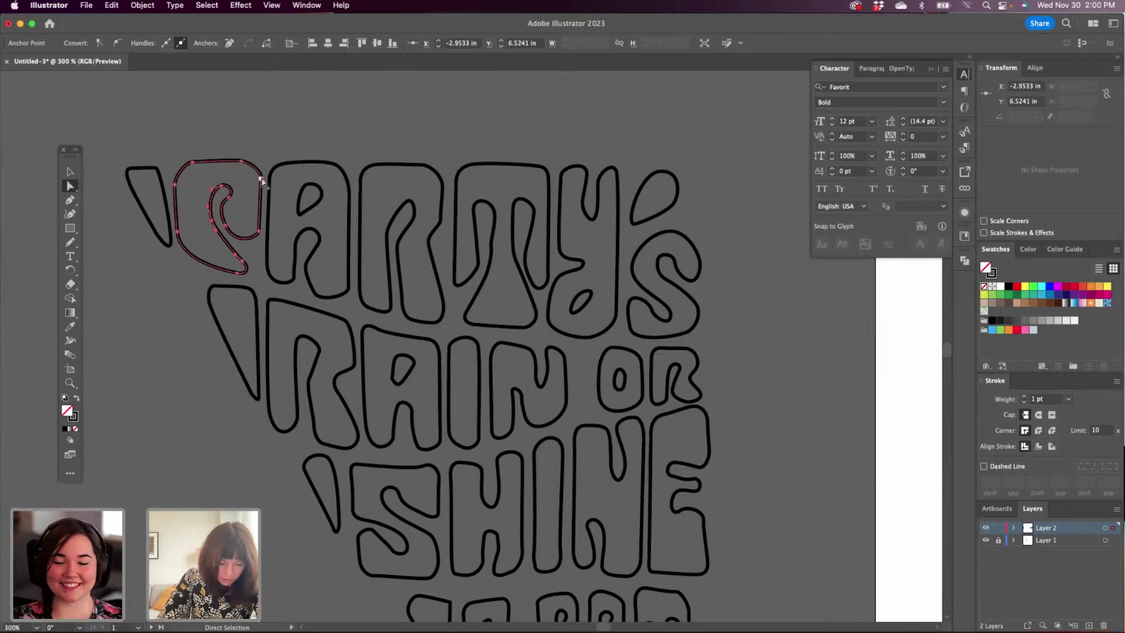
pyautogui.click(259, 172)
pyautogui.keyDown('shift'); pyautogui.click(258, 232); pyautogui.keyUp('shift')
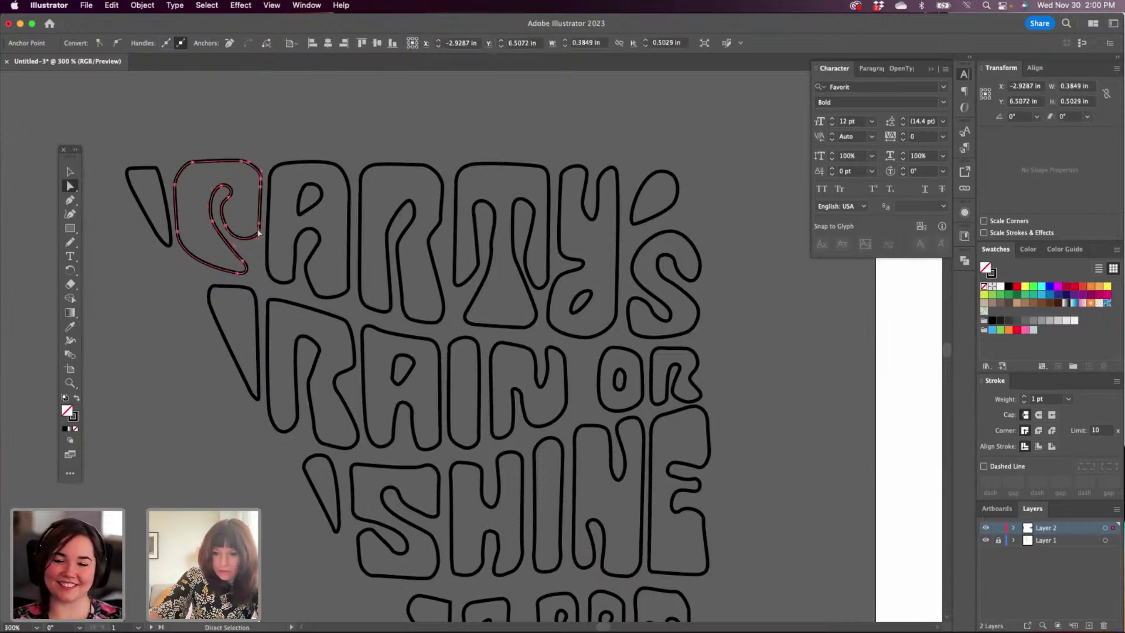
pyautogui.press('Left')
pyautogui.press('Left')
pyautogui.press('super+z')
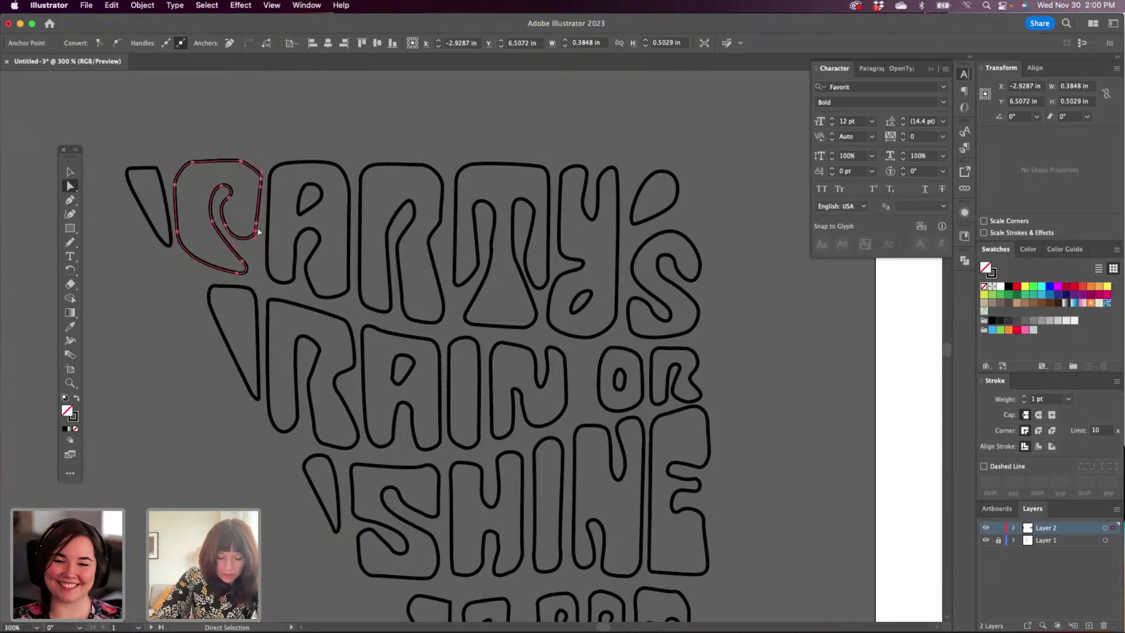
pyautogui.click(261, 178)
pyautogui.press('super+z')
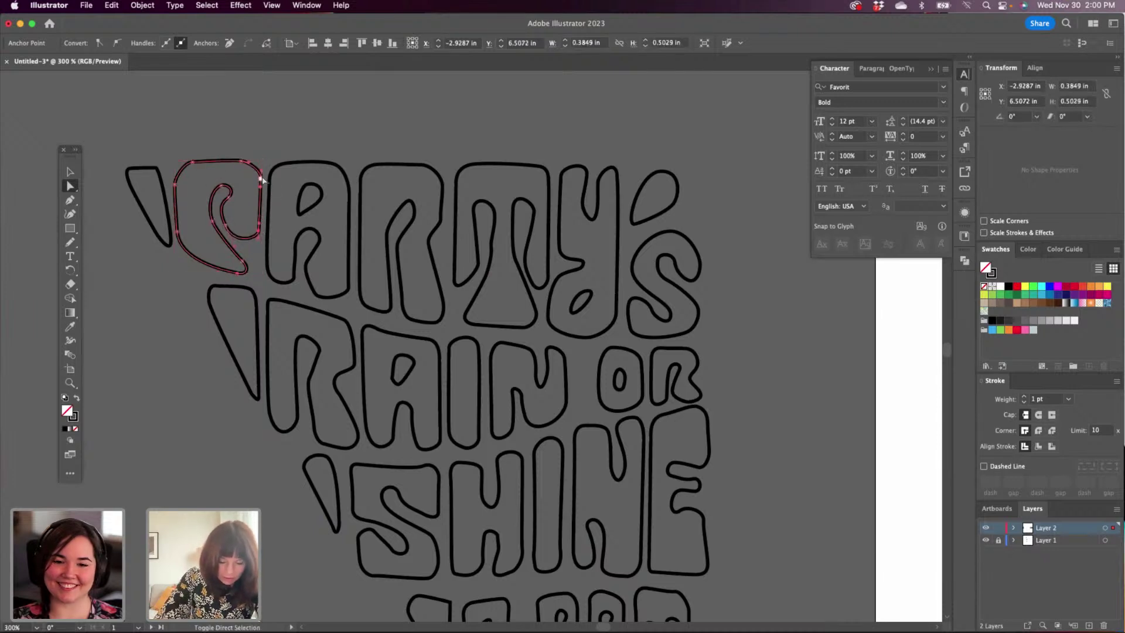
# Nudge the anchor points along the right edge of the P slightly left to widen the gap before the A.
pyautogui.click(263, 180)
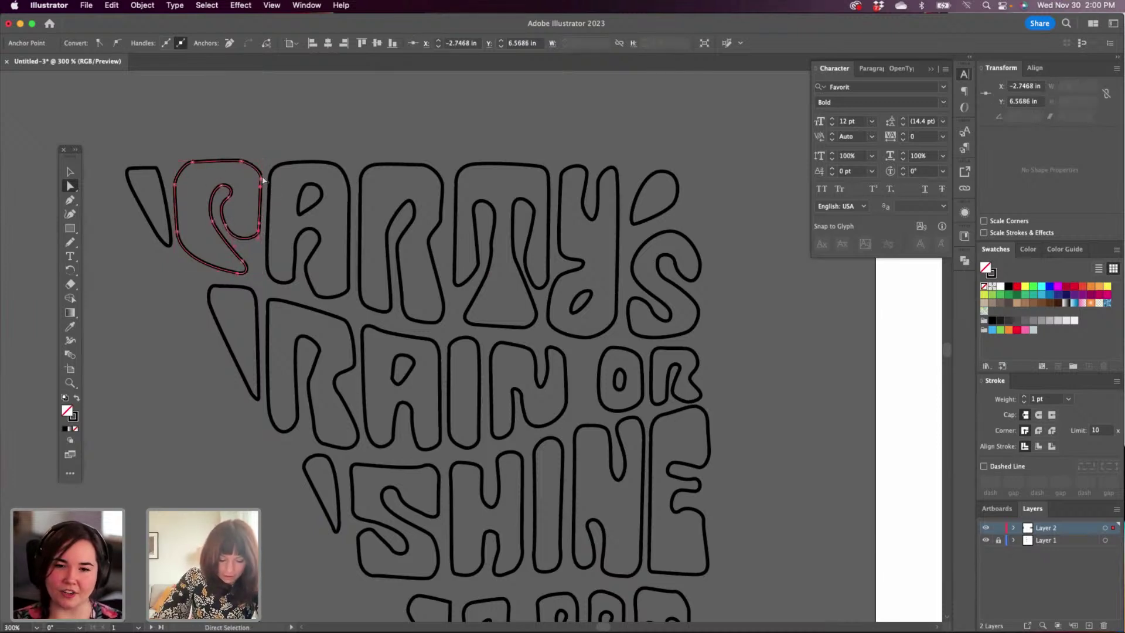
pyautogui.click(268, 183)
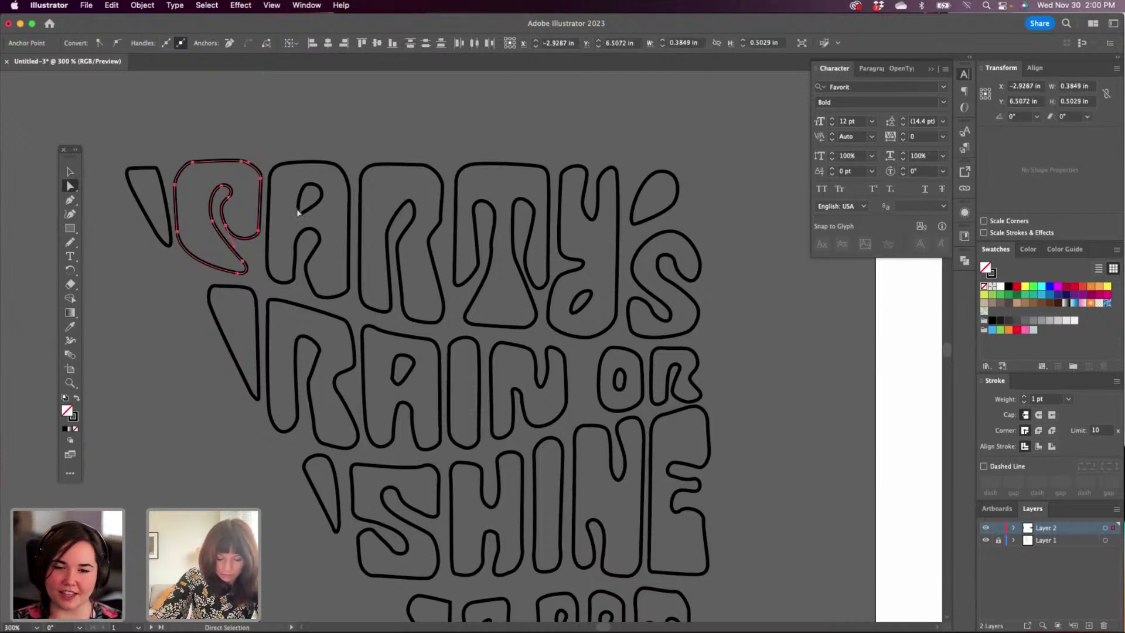
pyautogui.press('Left')
pyautogui.press('Right')
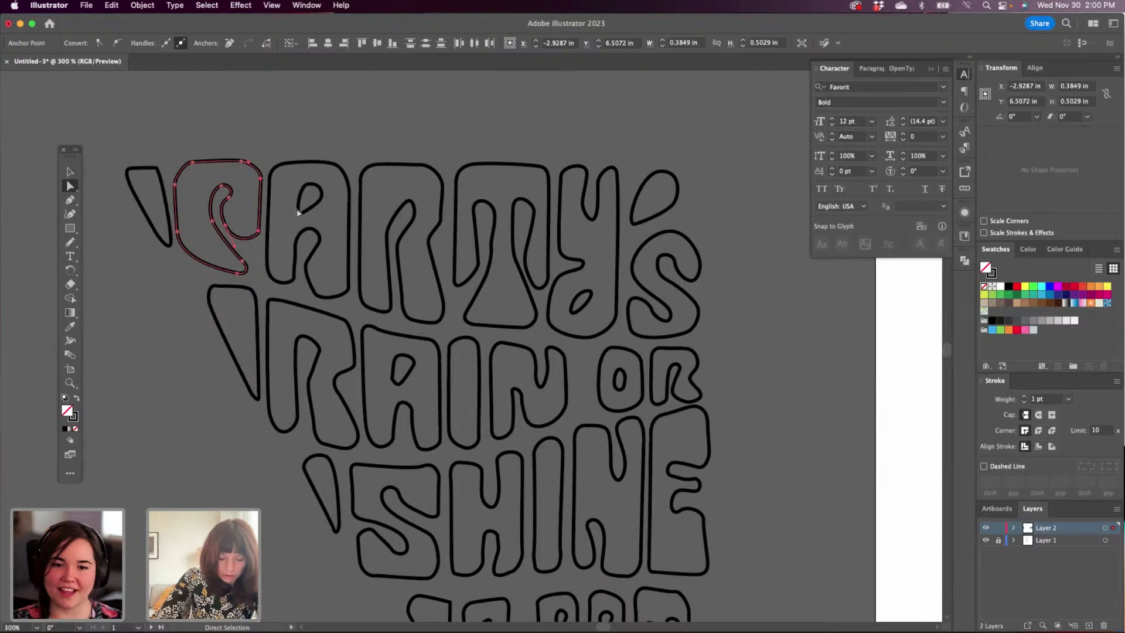
pyautogui.press('Left')
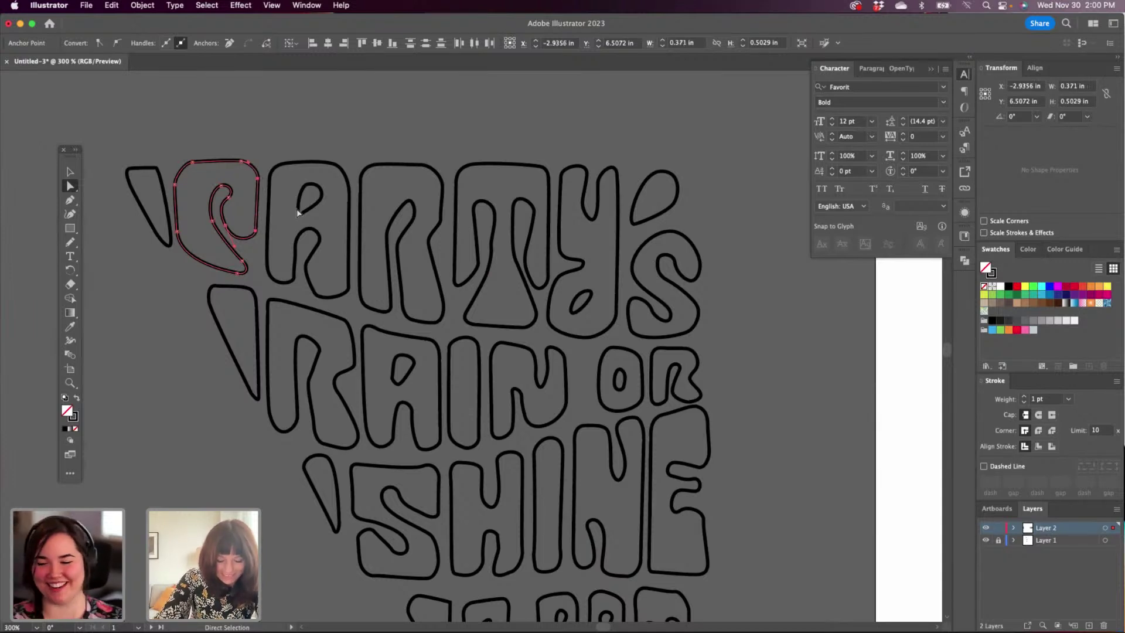
# Adjust the curve at the lower end of the P's bowl and deselect the letter.
pyautogui.click(256, 231)
pyautogui.moveTo(255, 231); pyautogui.dragTo(226, 223)
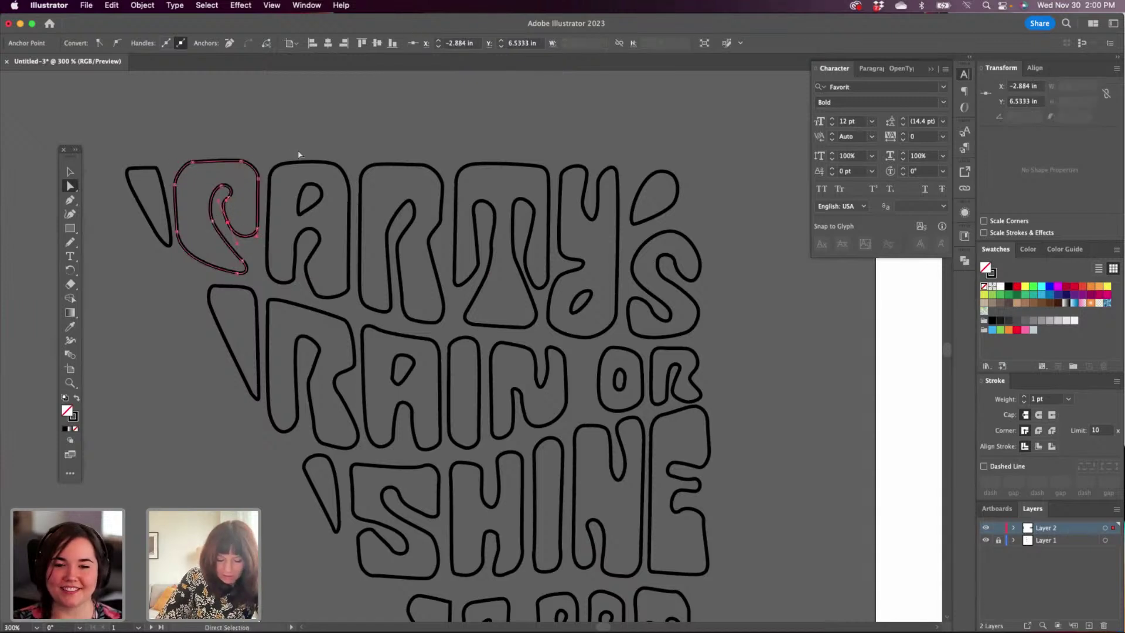
pyautogui.click(291, 150)
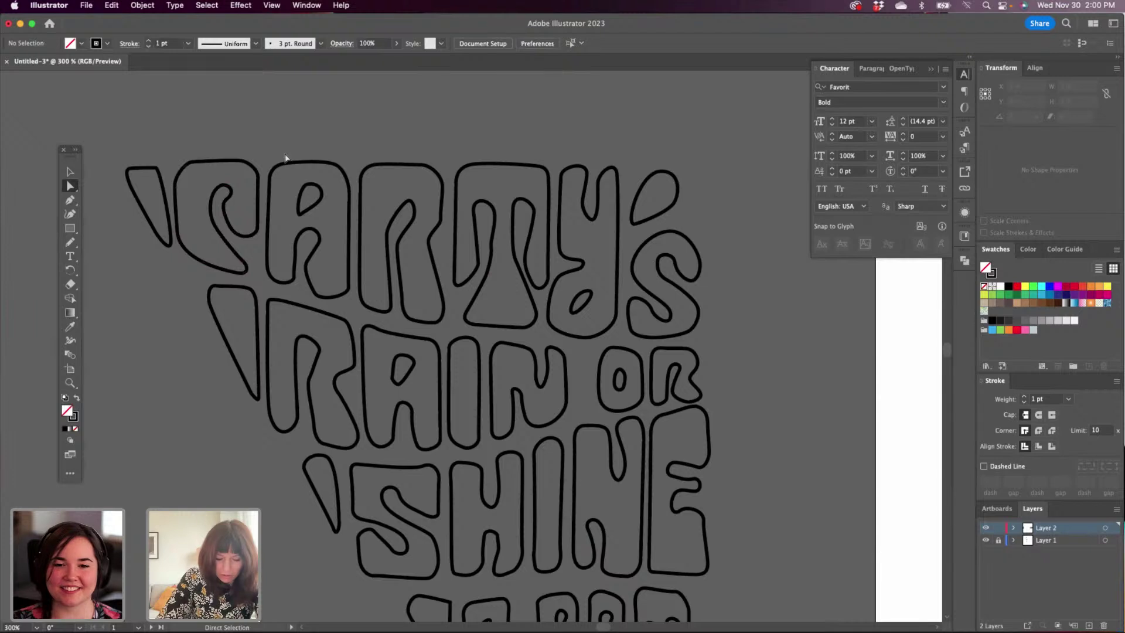
# Reshape the A's enclosed counter in "PARTY's" into a rounder, smoother oval by adjusting its anchor points and handles.
pyautogui.click(307, 263)
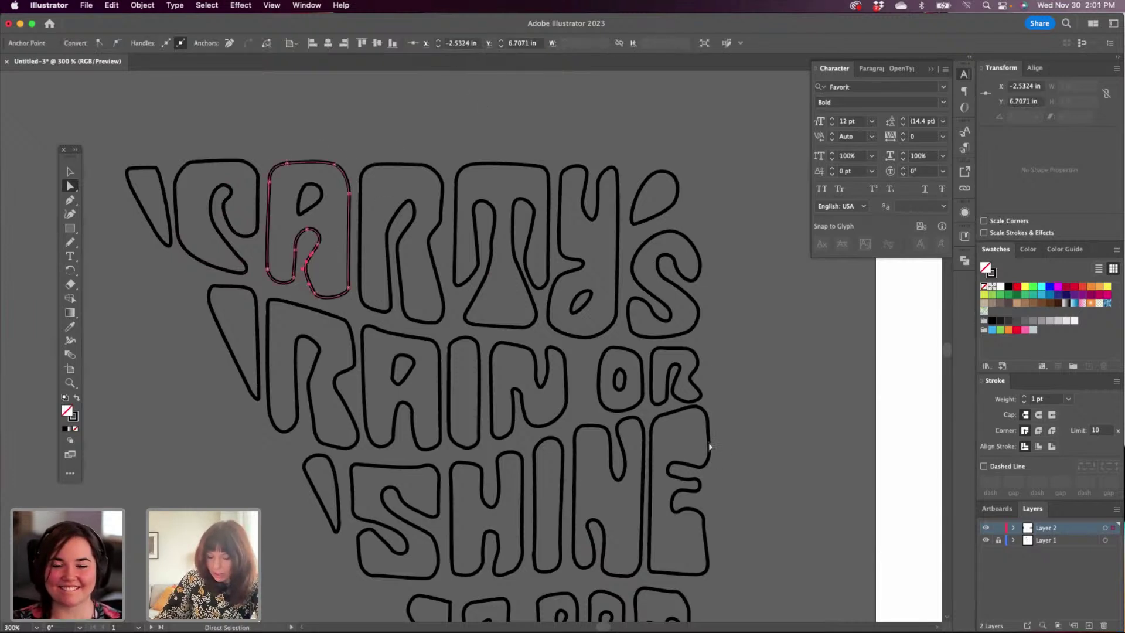
pyautogui.moveTo(675, 474); pyautogui.dragTo(624, 302)
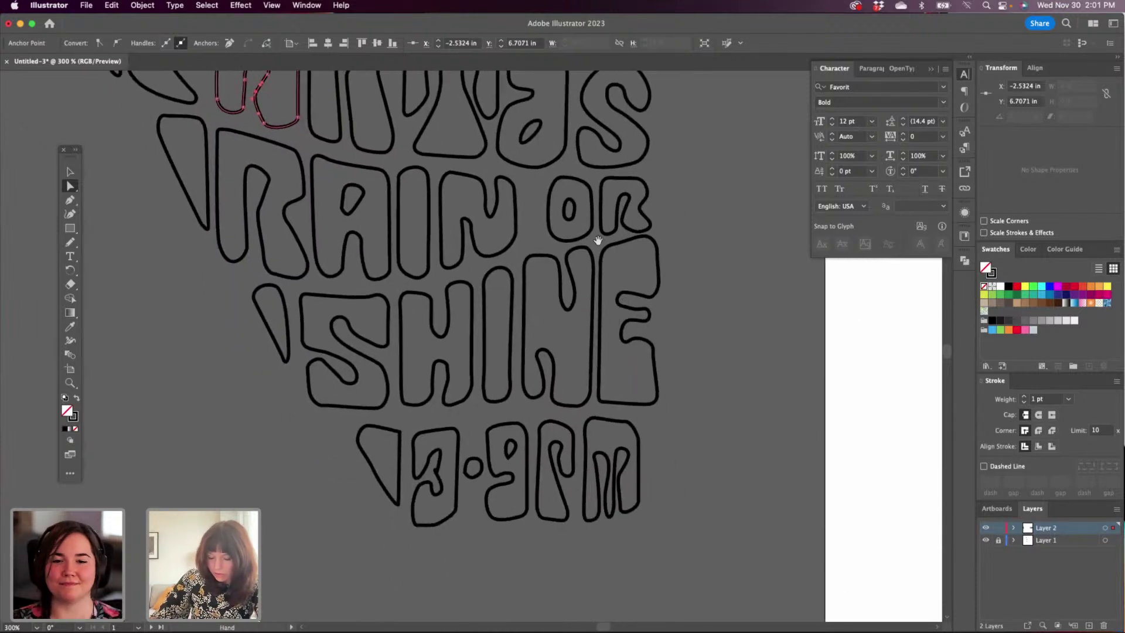
pyautogui.moveTo(596, 235); pyautogui.dragTo(631, 385)
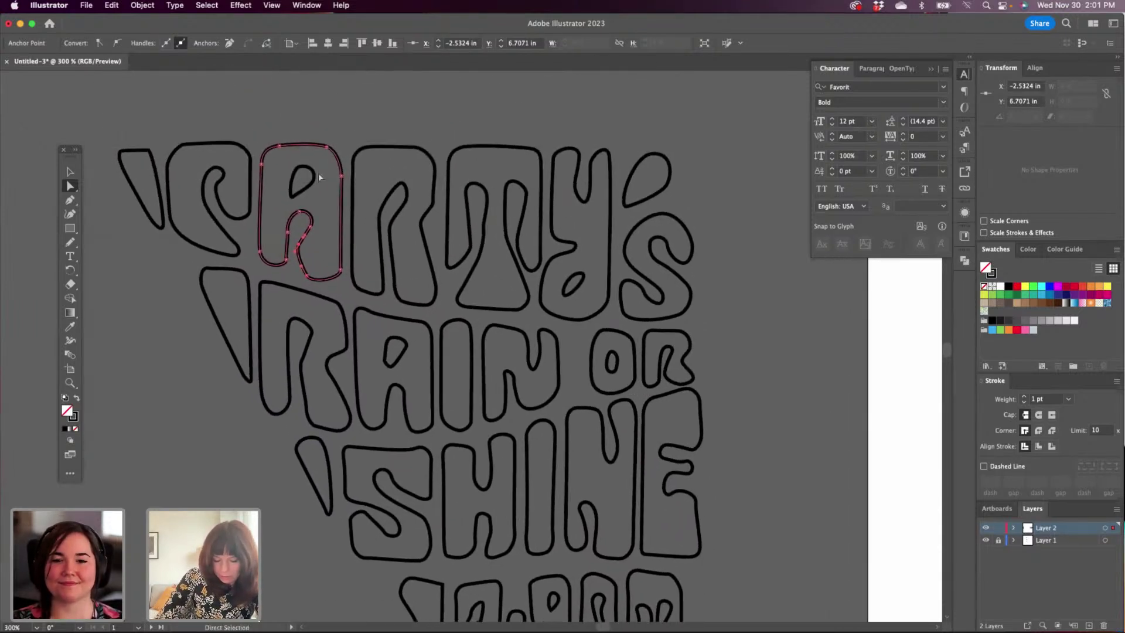
pyautogui.click(300, 177)
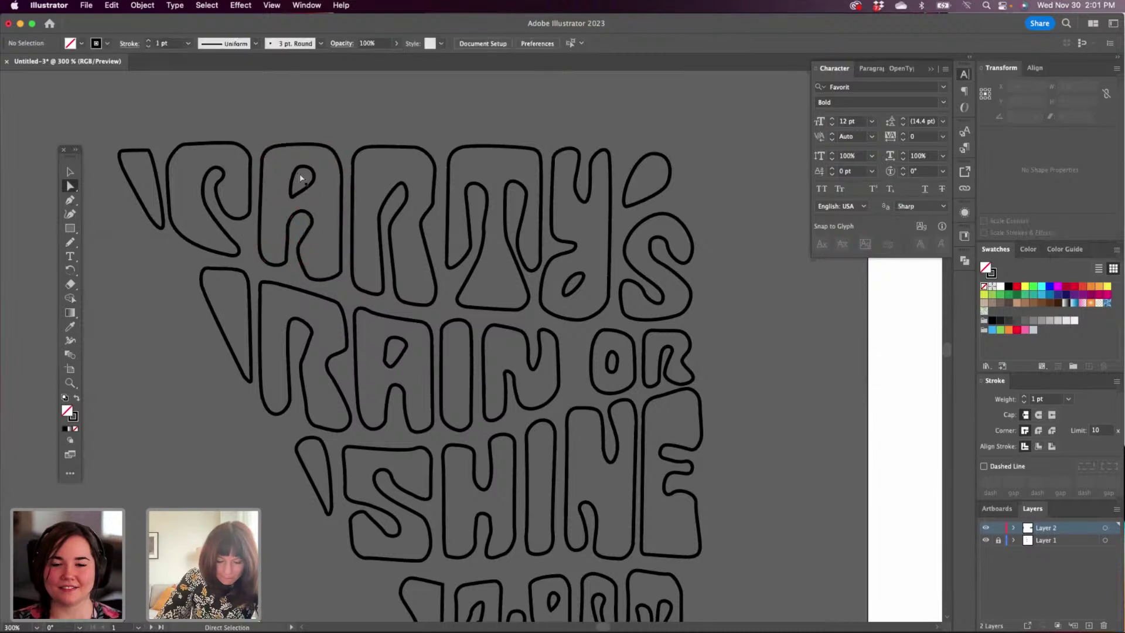
pyautogui.click(296, 176)
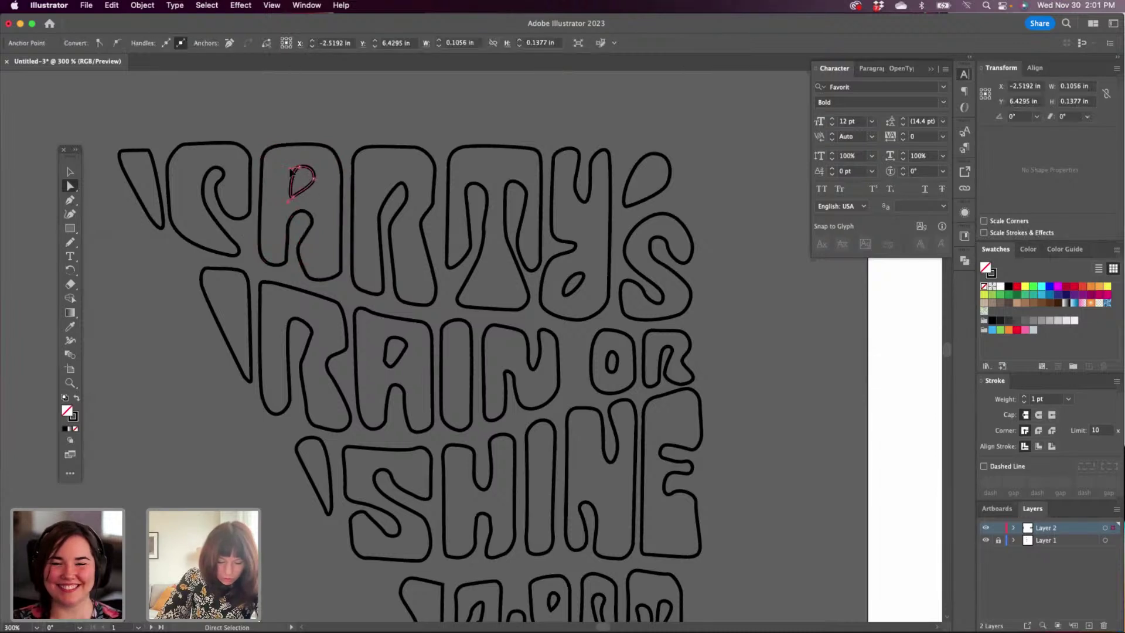
pyautogui.moveTo(287, 174); pyautogui.dragTo(298, 198)
pyautogui.click(321, 206)
pyautogui.click(292, 196)
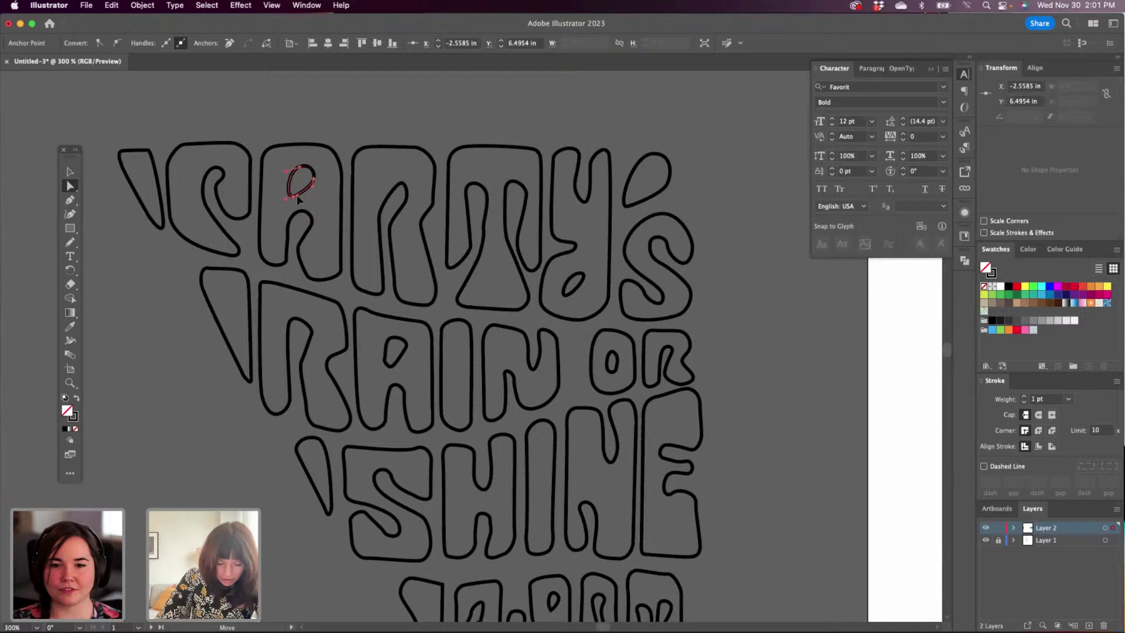
pyautogui.click(335, 220)
# Smooth the gap between the A's legs and round the lower inside corner of its right leg.
pyautogui.click(301, 245)
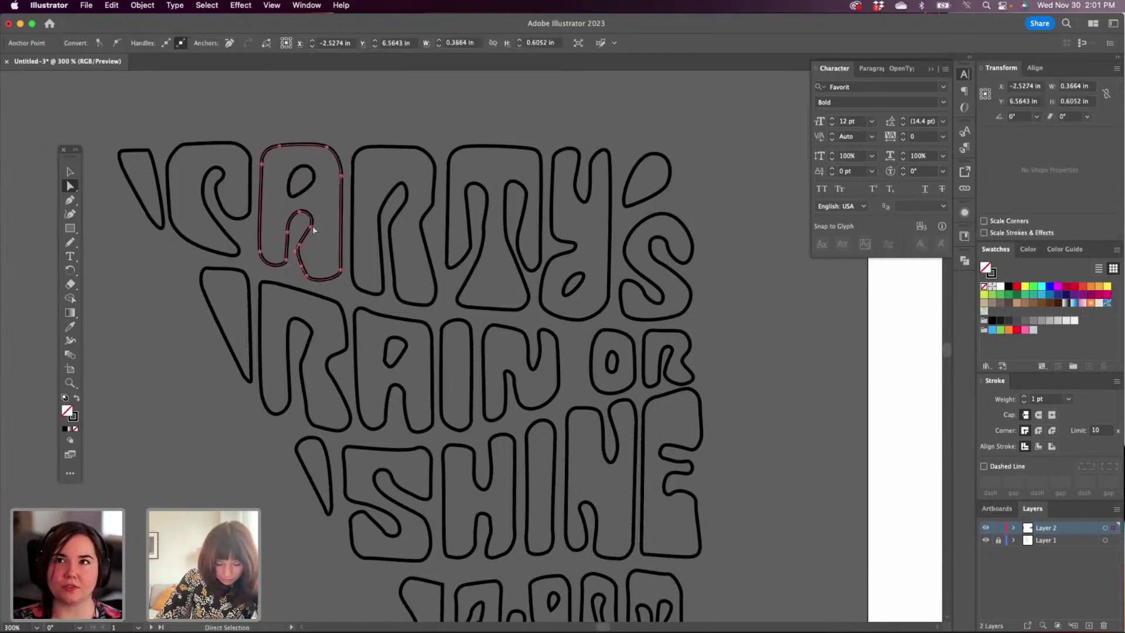
pyautogui.click(311, 227)
pyautogui.click(299, 245)
pyautogui.moveTo(295, 250); pyautogui.dragTo(305, 271)
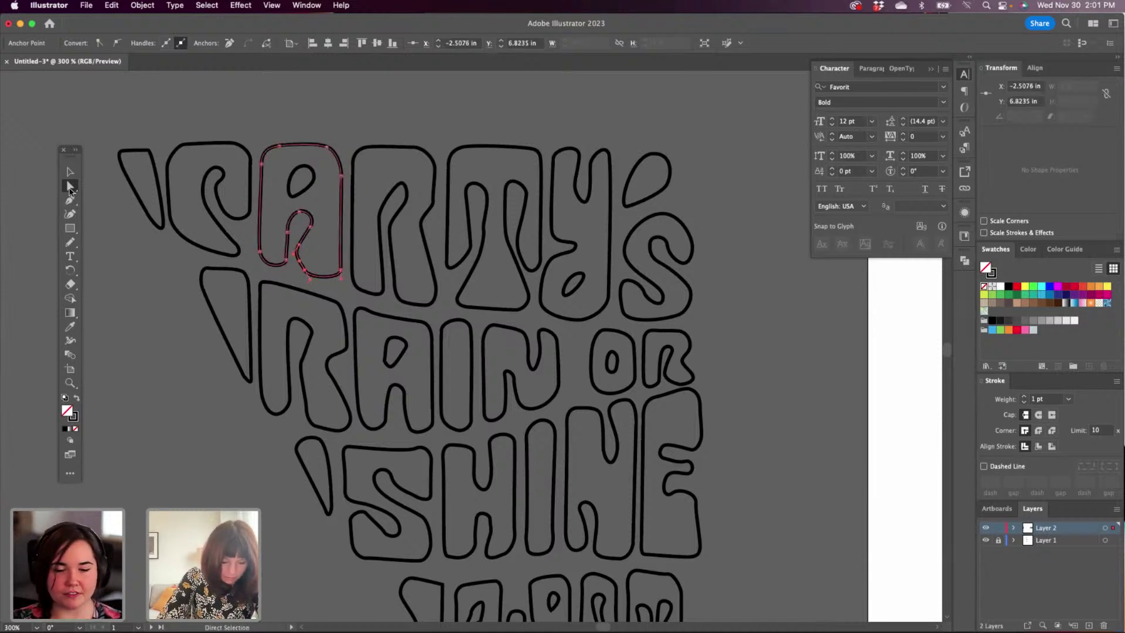
pyautogui.click(308, 278)
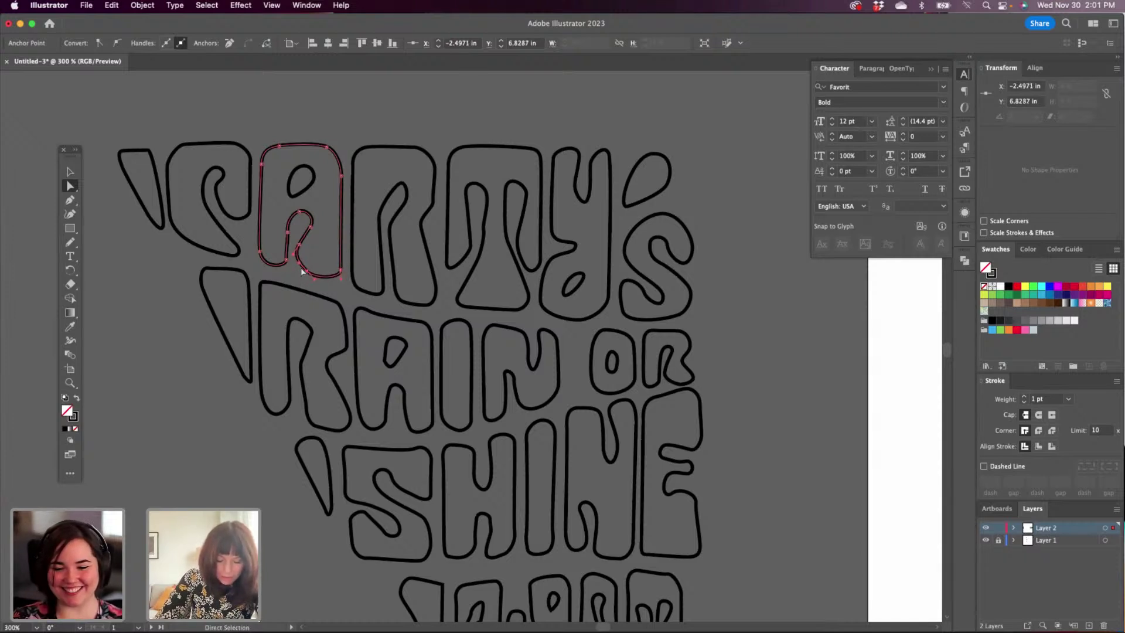
pyautogui.moveTo(306, 272); pyautogui.dragTo(309, 272)
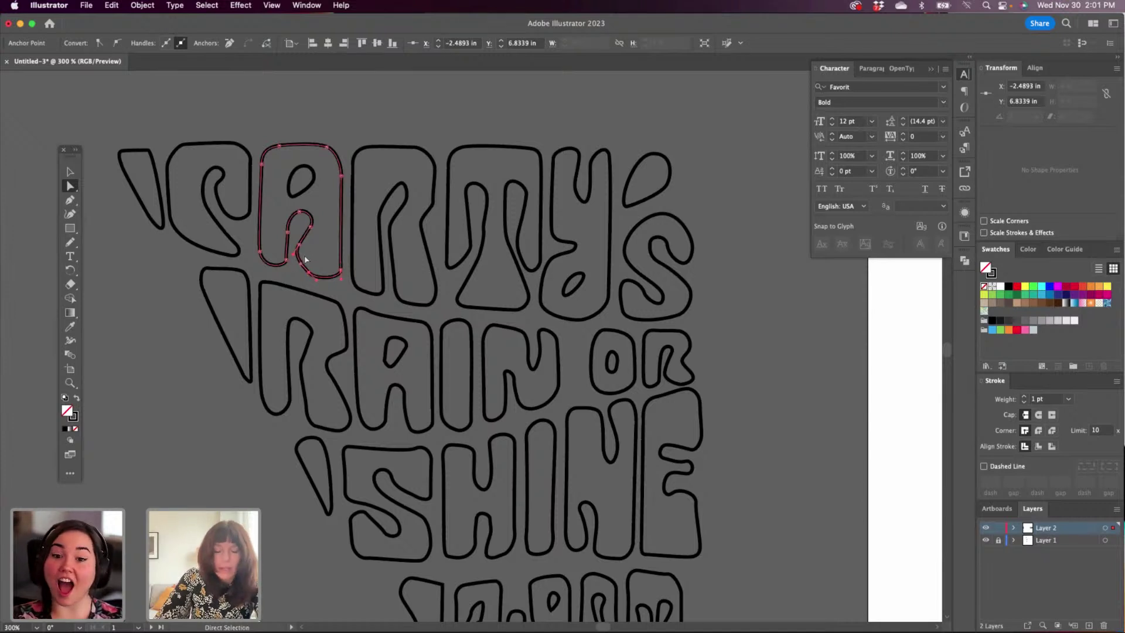
pyautogui.moveTo(299, 245); pyautogui.dragTo(303, 240)
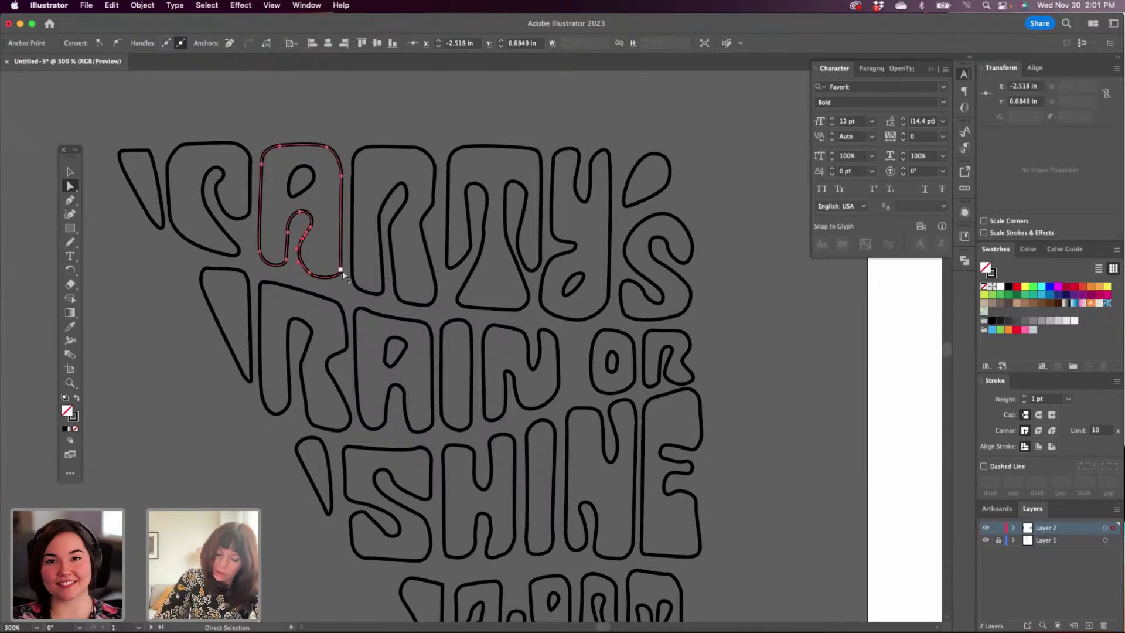
# Refine the R's inner gap in "PARTY's" by rounding its upper end and adjusting the bend beside the right leg.
pyautogui.click(393, 228)
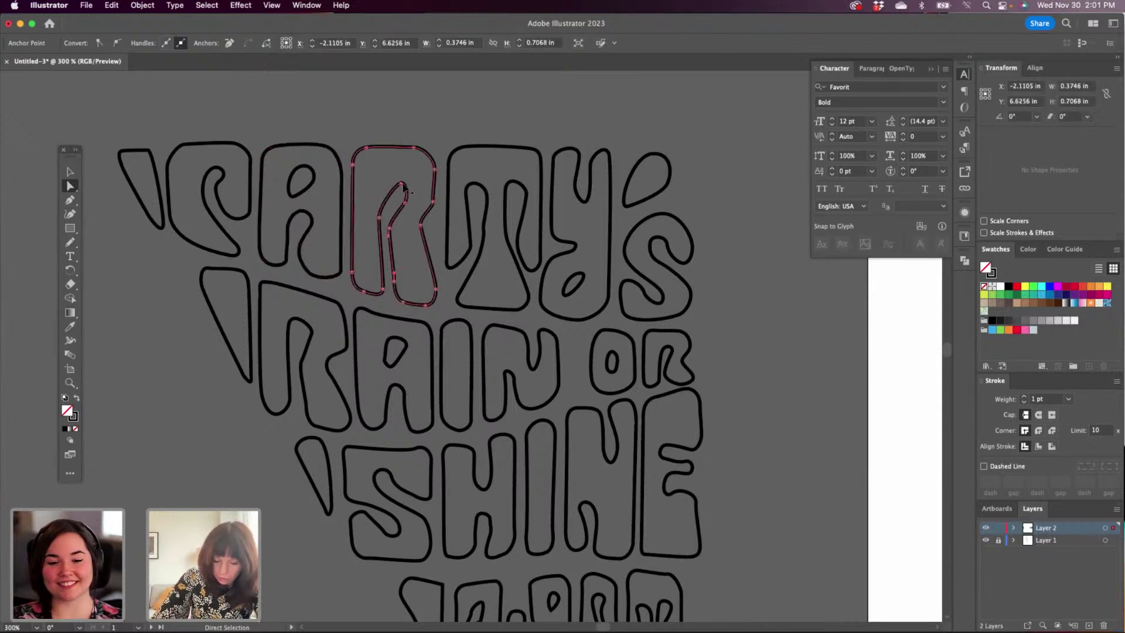
pyautogui.moveTo(407, 183)
pyautogui.mouseDown()
pyautogui.moveTo(415, 192)
pyautogui.moveTo(407, 171)
pyautogui.moveTo(423, 199)
pyautogui.moveTo(410, 171)
pyautogui.mouseUp()
pyautogui.click(404, 202)
pyautogui.click(401, 183)
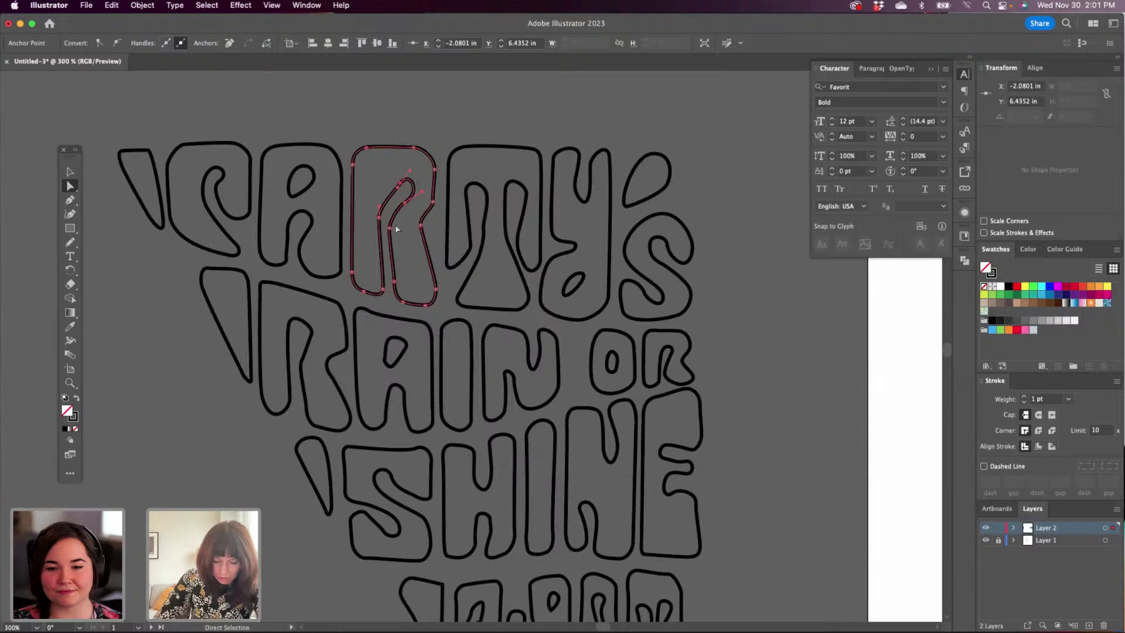
pyautogui.moveTo(390, 228); pyautogui.dragTo(392, 231)
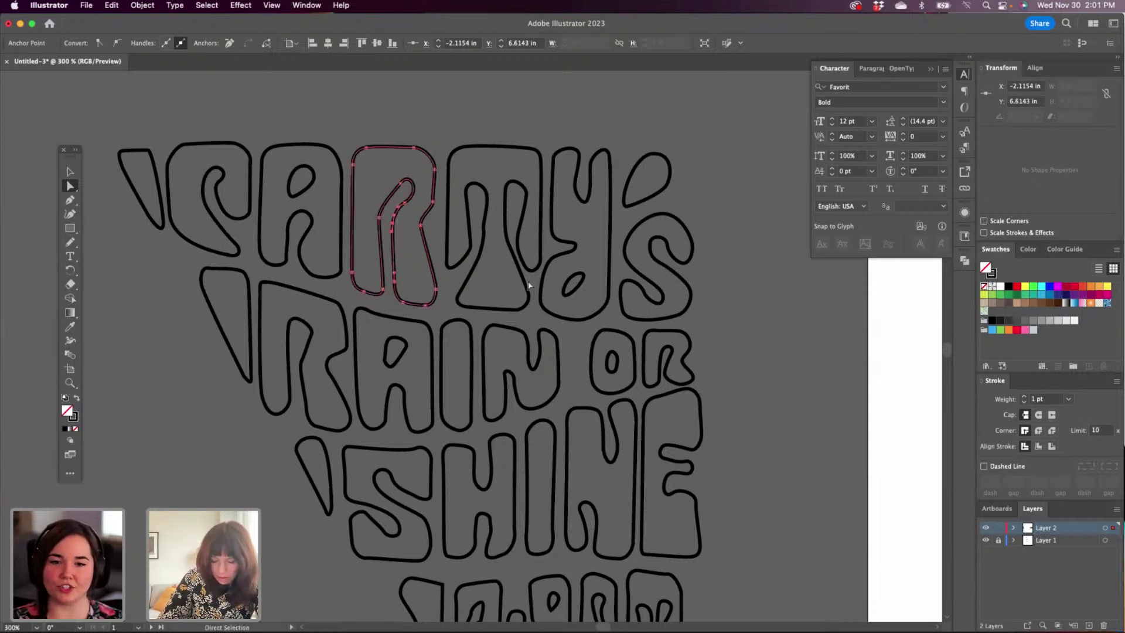
# Narrow and smooth the T's left inner gap in "PARTY's" by adjusting the anchor points on both of its sides.
pyautogui.click(468, 216)
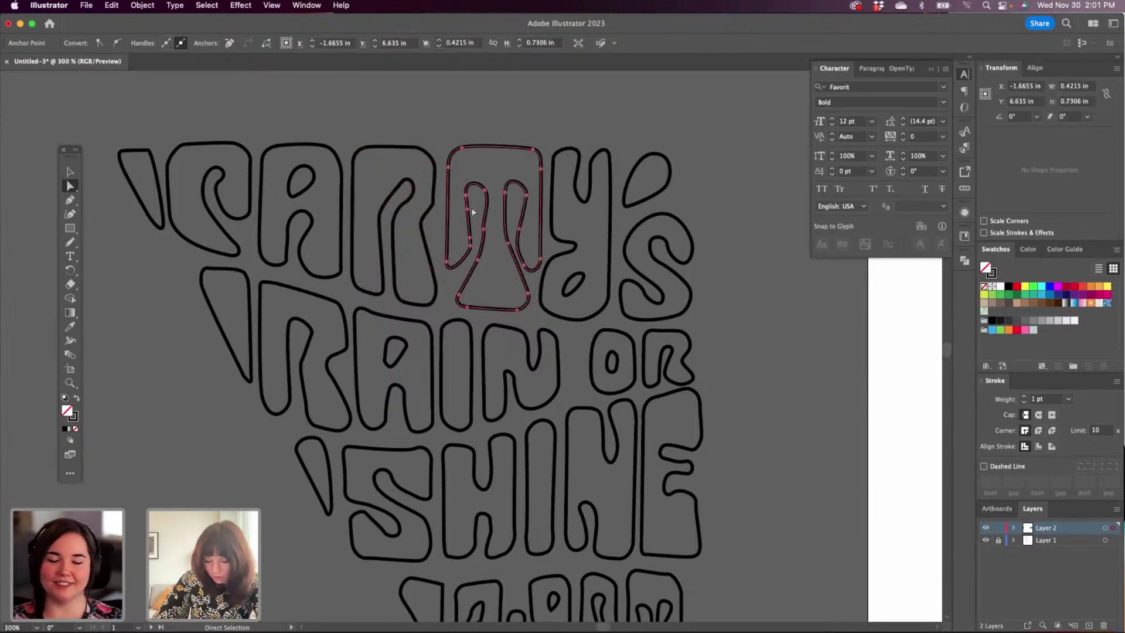
pyautogui.moveTo(467, 193); pyautogui.dragTo(469, 196)
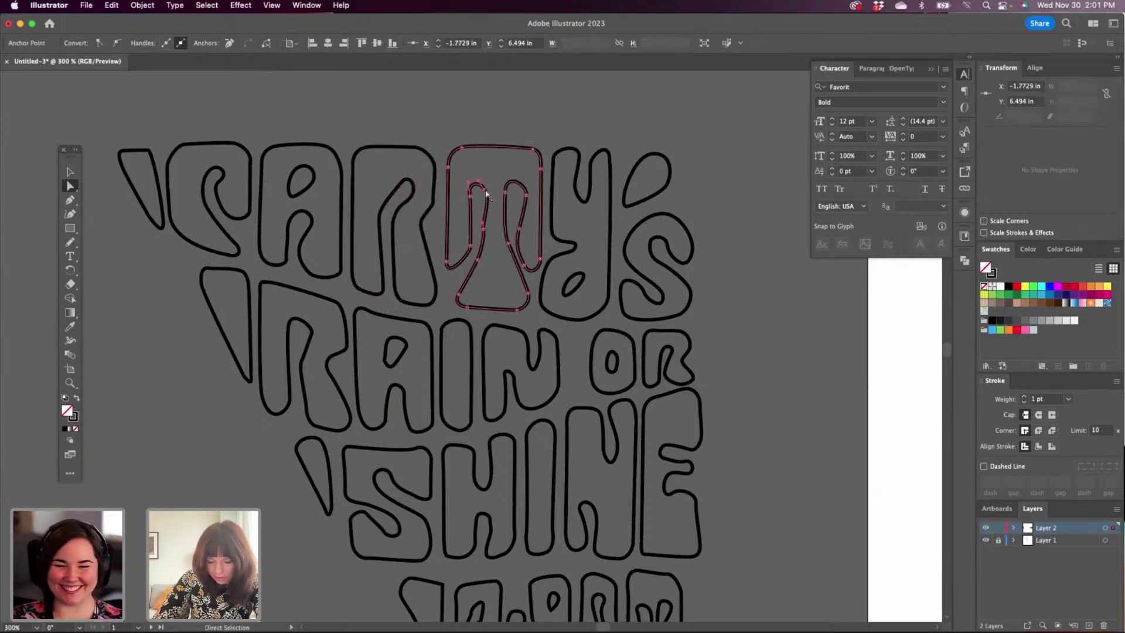
pyautogui.click(484, 182)
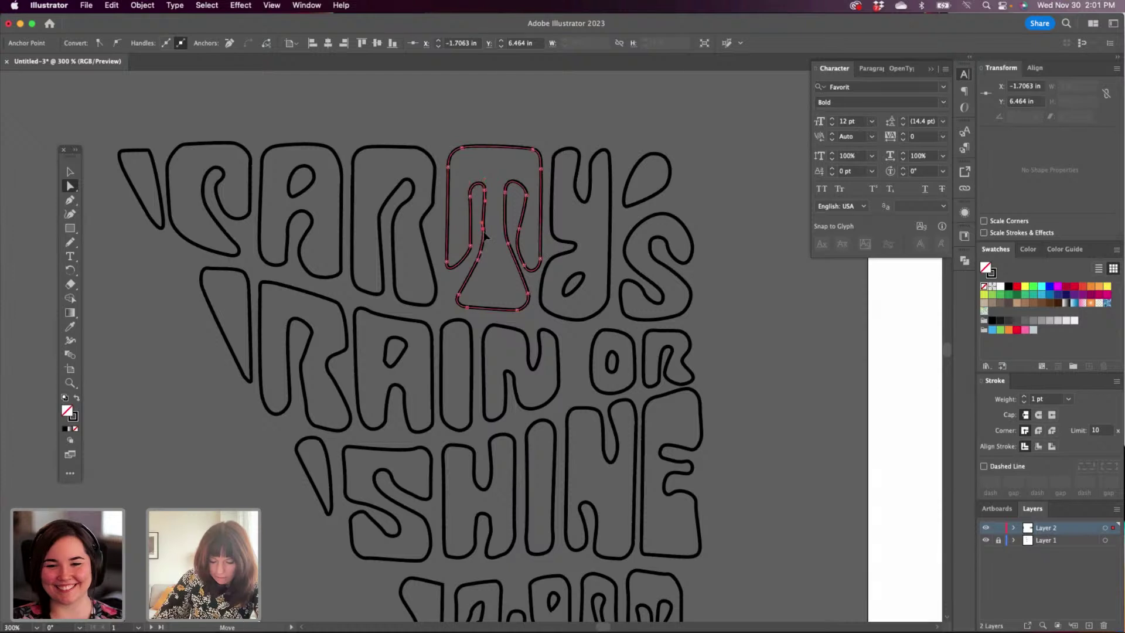
pyautogui.moveTo(484, 229); pyautogui.dragTo(482, 229)
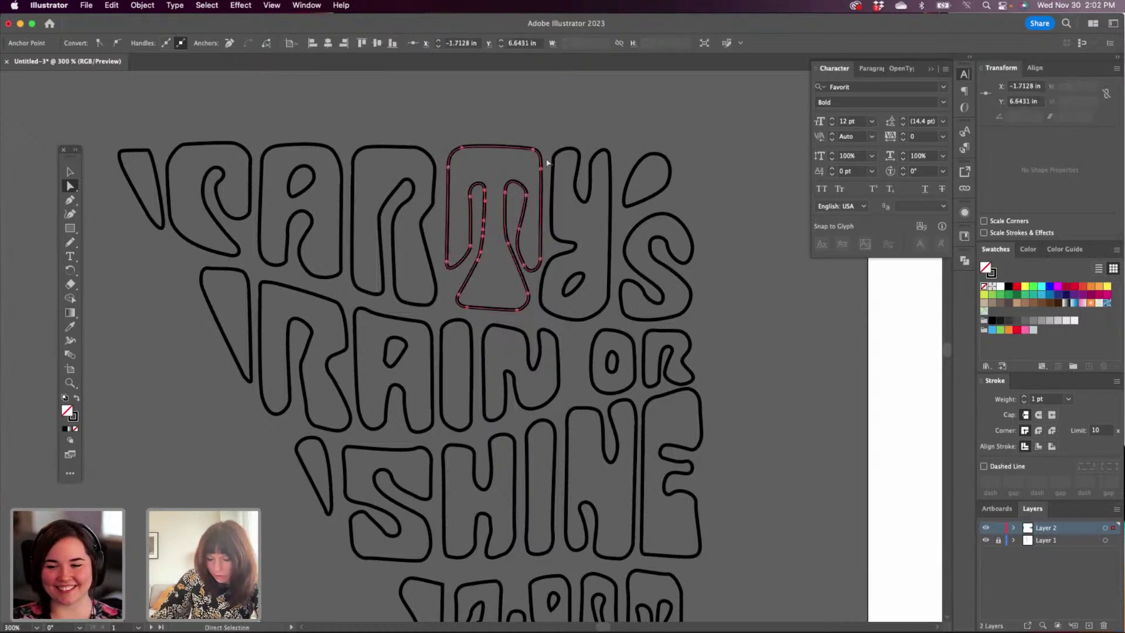
# Round the upper end of the T's left inner gap in "PARTY's" by adjusting the handles on both of its sides.
pyautogui.click(526, 195)
pyautogui.click(530, 181)
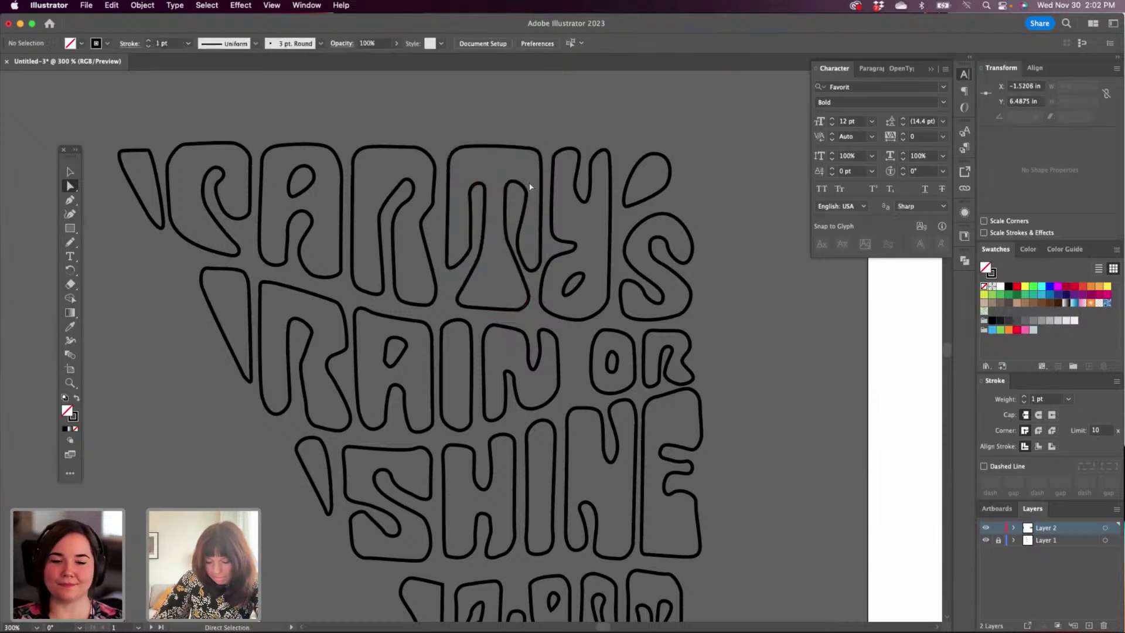
pyautogui.click(526, 195)
pyautogui.moveTo(527, 186); pyautogui.dragTo(463, 172)
pyautogui.click(470, 196)
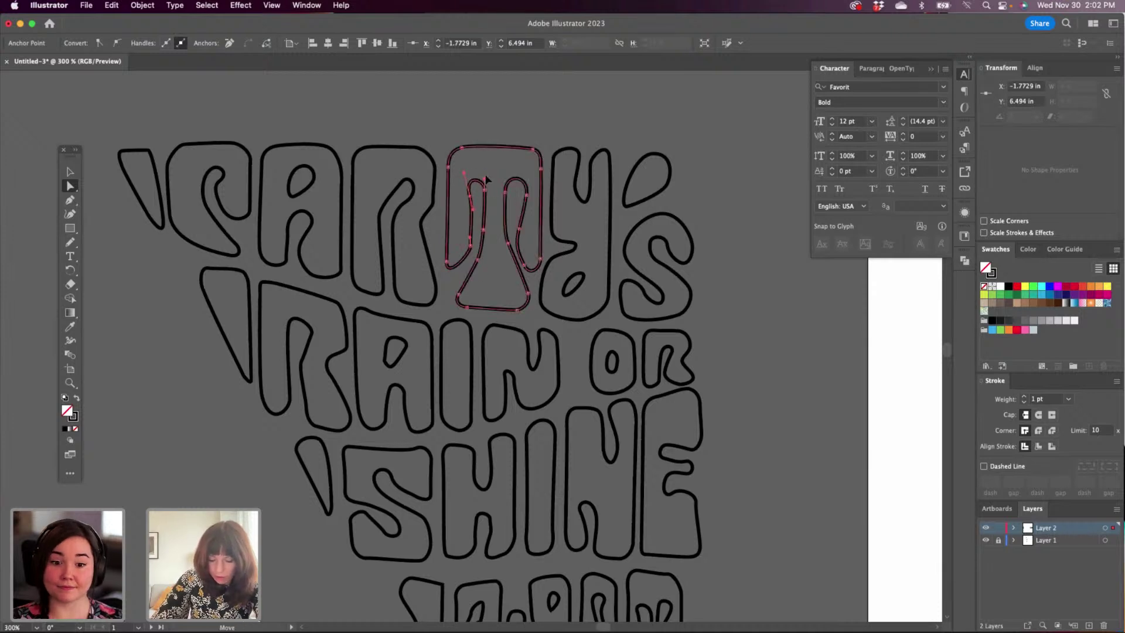
pyautogui.click(485, 179)
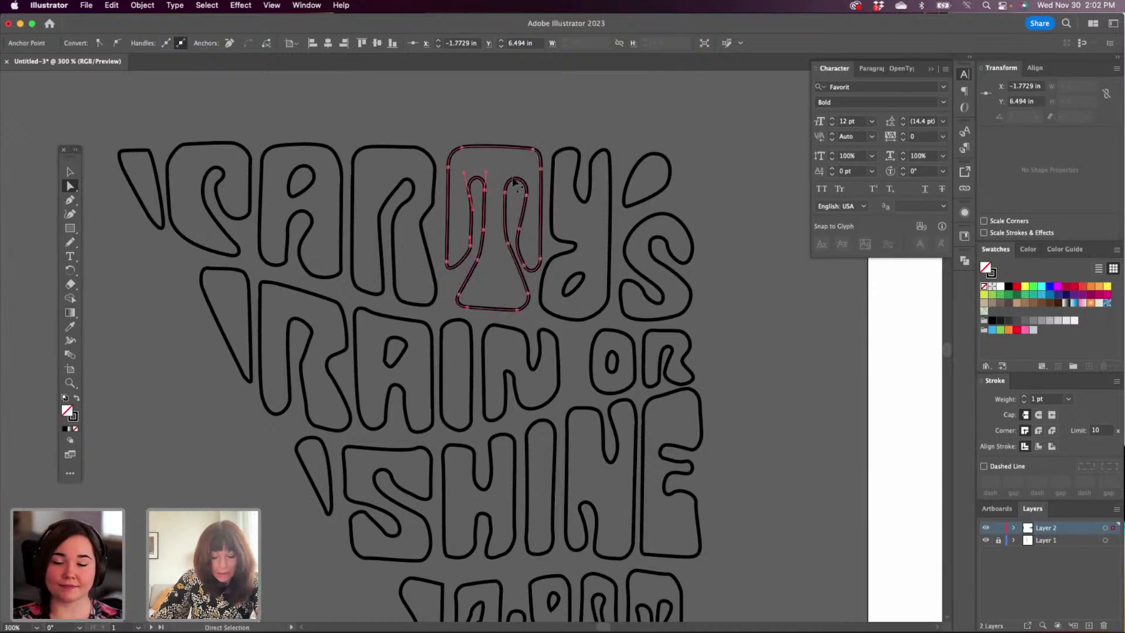
# Even out the T's right inner gap by rounding its upper end and smoothing the edge toward the right arm's tip.
pyautogui.click(505, 192)
pyautogui.moveTo(526, 195); pyautogui.dragTo(502, 175)
pyautogui.click(513, 174)
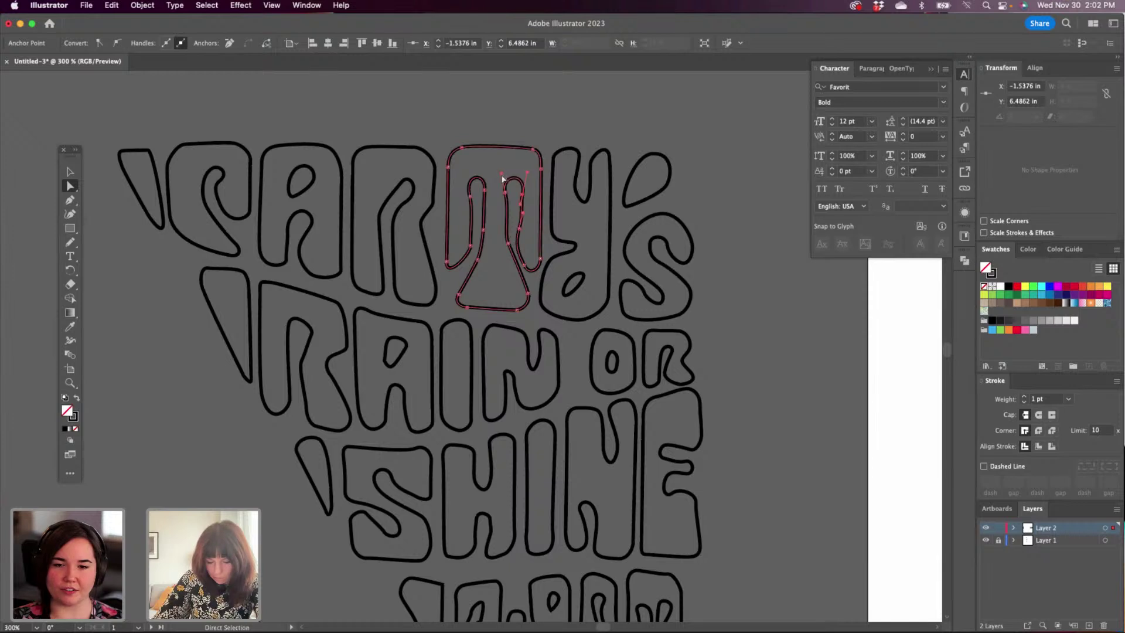
pyautogui.click(504, 176)
pyautogui.click(526, 179)
pyautogui.moveTo(527, 173); pyautogui.dragTo(526, 174)
pyautogui.moveTo(518, 230); pyautogui.dragTo(516, 246)
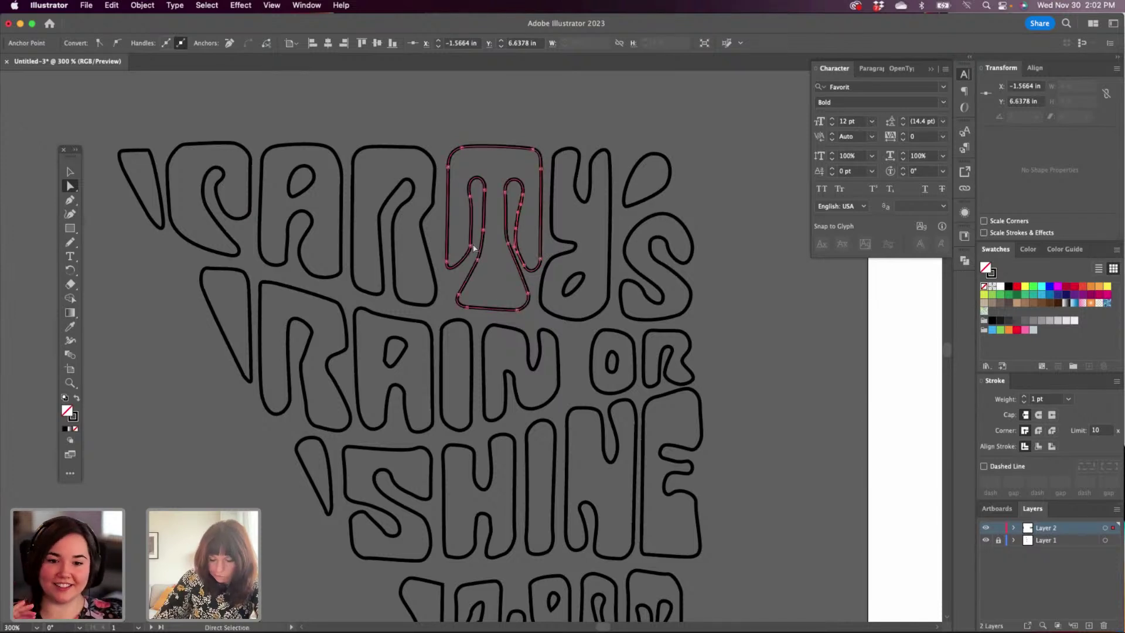
# Shift the lower anchor point on the inner edge of the T's left arm slightly upward to smooth its bend.
pyautogui.click(471, 245)
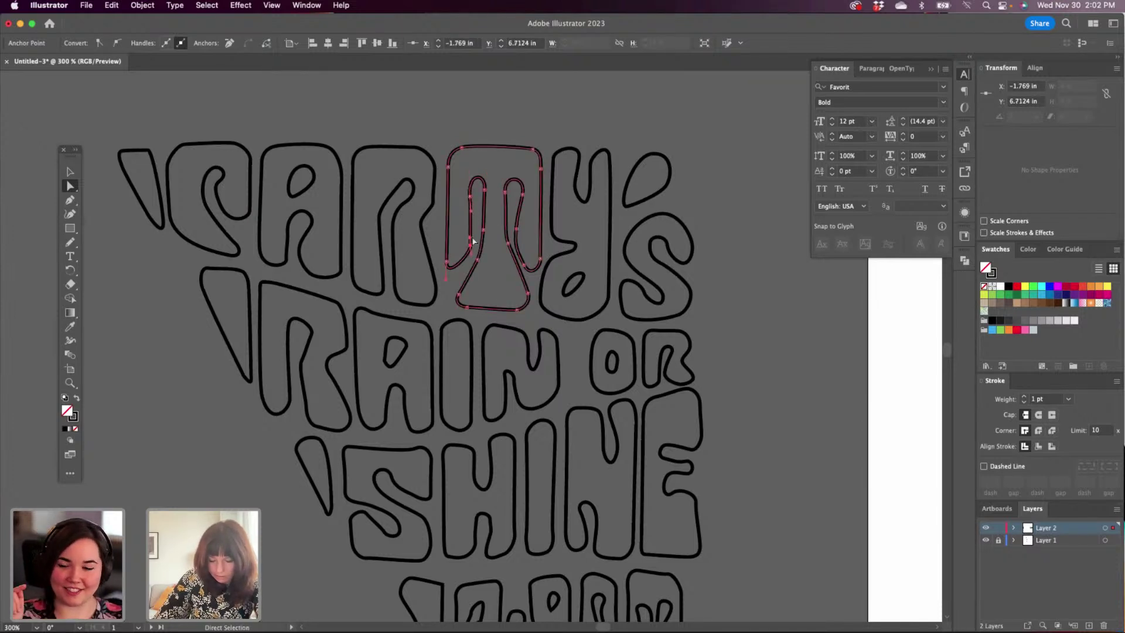
pyautogui.moveTo(470, 245); pyautogui.dragTo(471, 242)
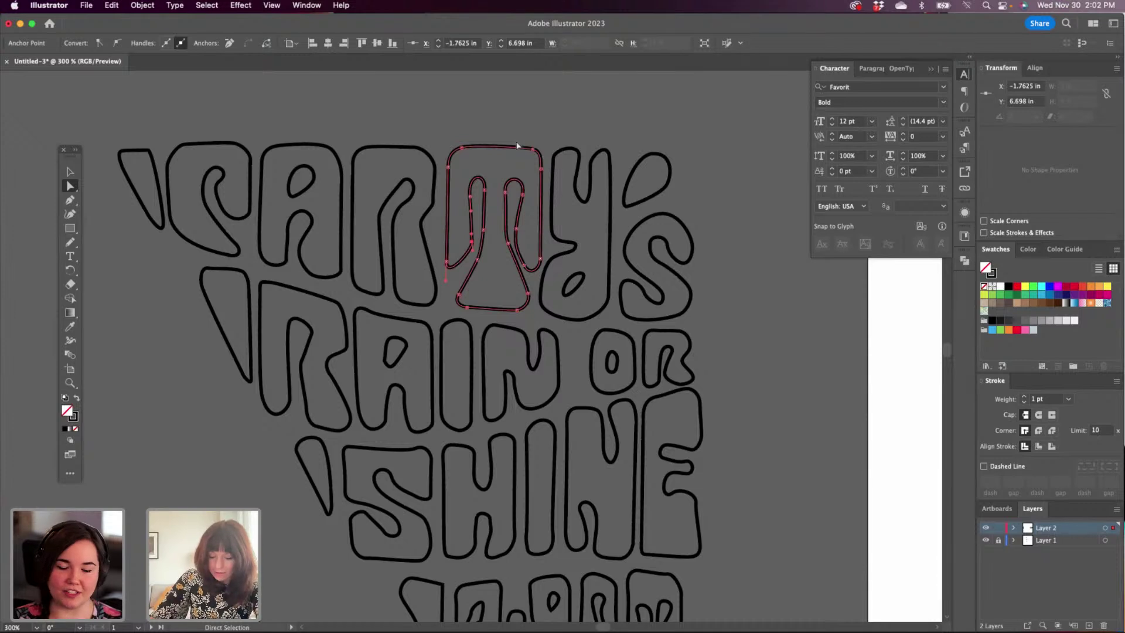
pyautogui.click(519, 113)
# Widen the lower left corner of the T's foot outward and extend the left arm's tip downward.
pyautogui.click(467, 281)
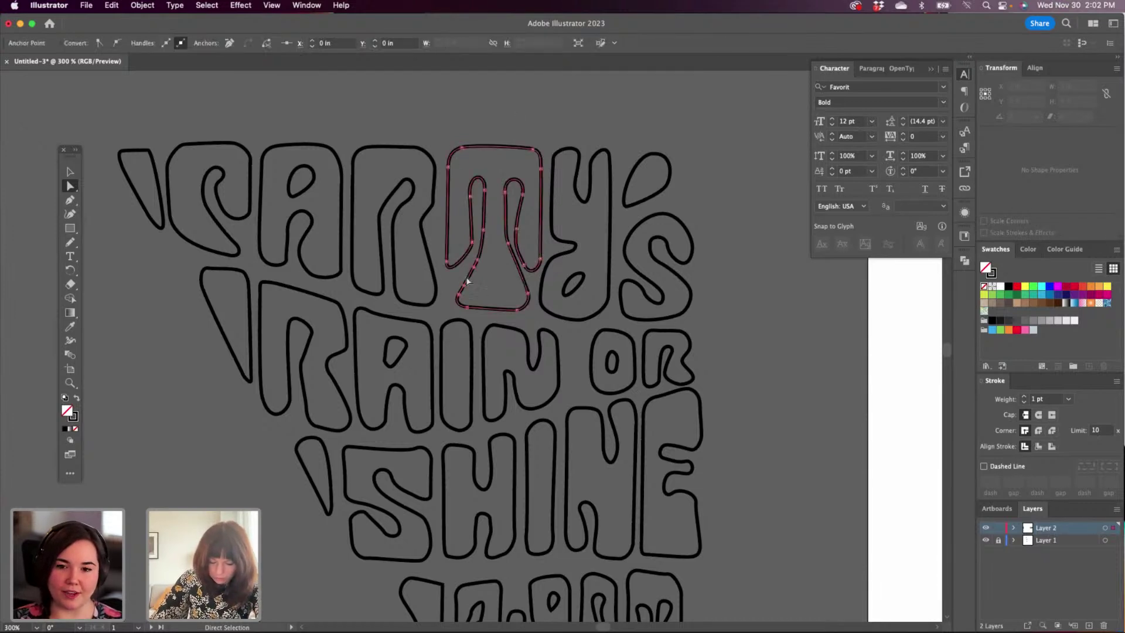
pyautogui.click(459, 302)
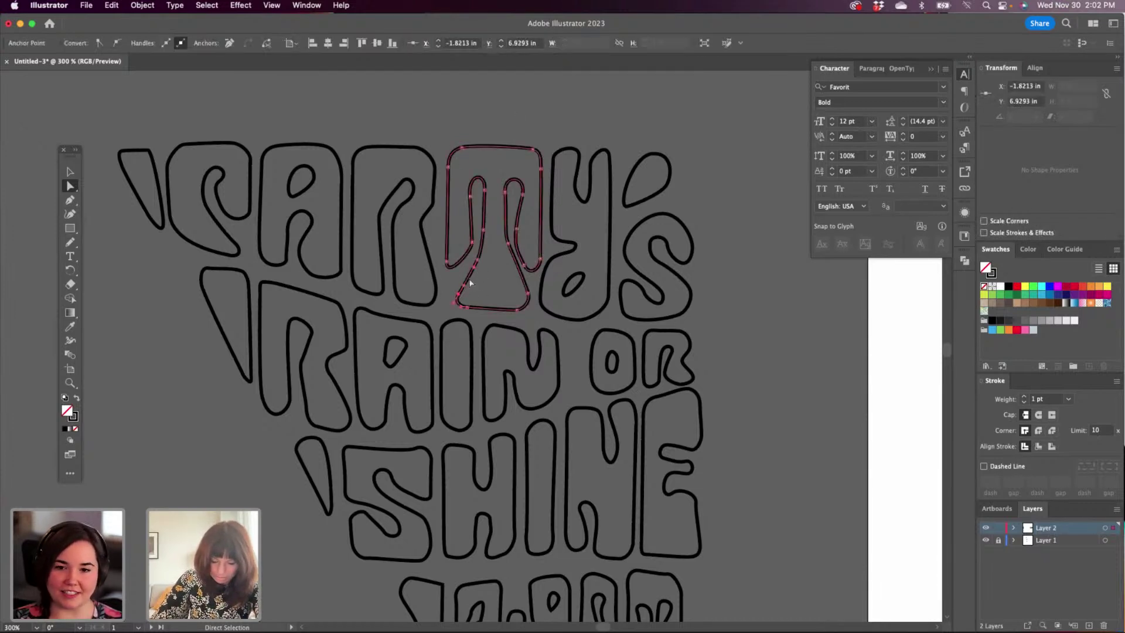
pyautogui.moveTo(458, 302); pyautogui.dragTo(449, 303)
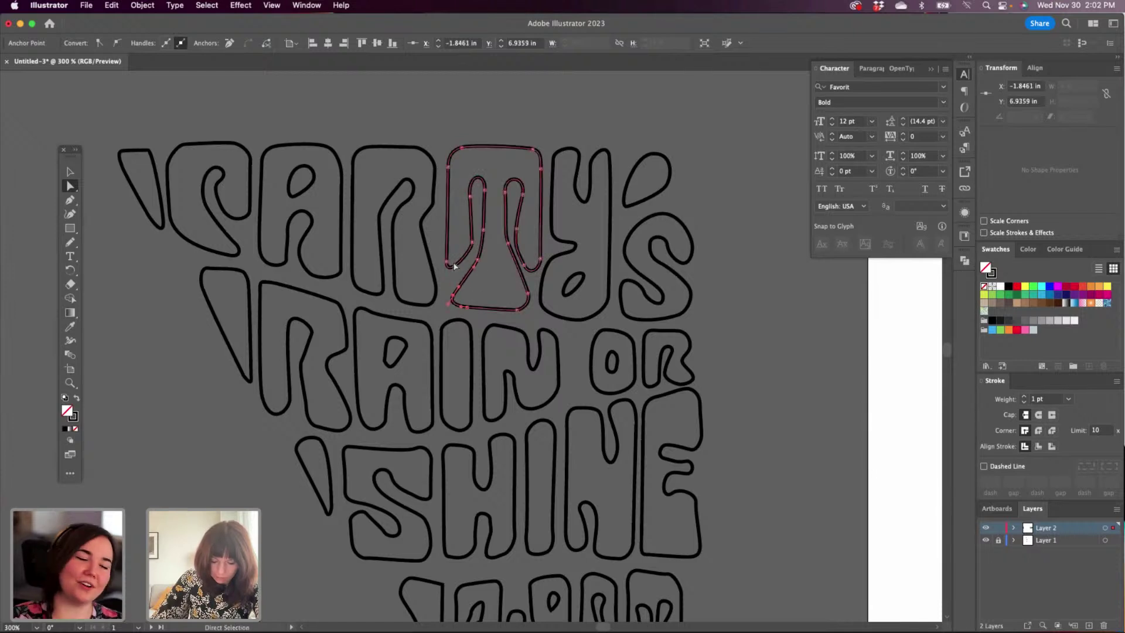
pyautogui.moveTo(446, 261); pyautogui.dragTo(445, 273)
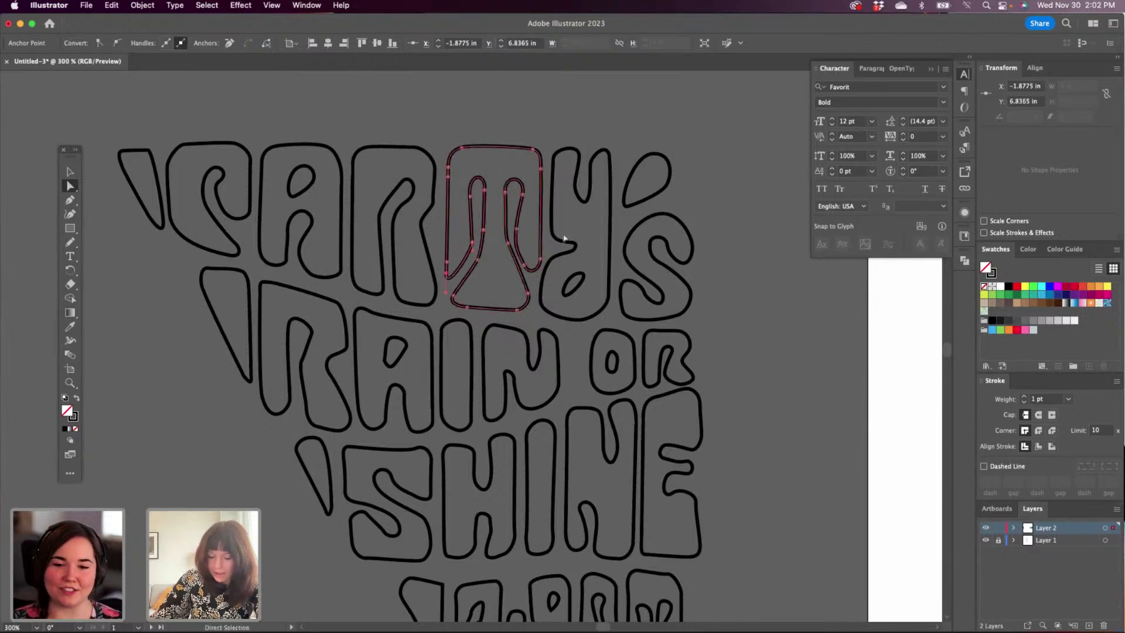
# Round the lower right corner of the T's foot and extend the right arm's tip downward.
pyautogui.click(522, 310)
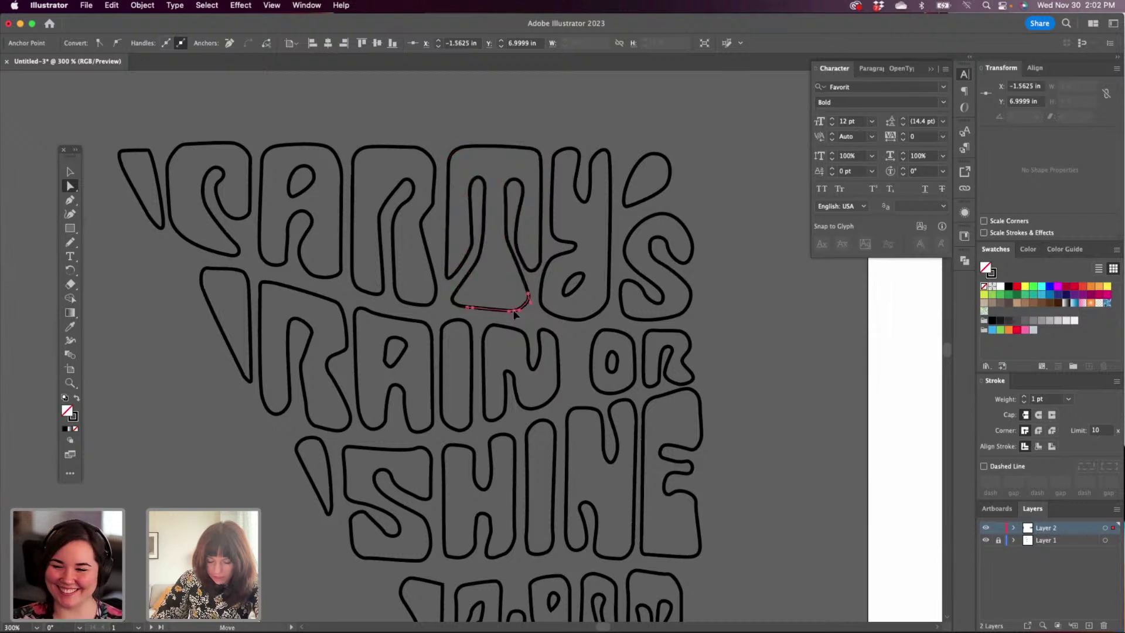
pyautogui.moveTo(528, 295); pyautogui.dragTo(538, 268)
pyautogui.click(540, 258)
pyautogui.click(628, 125)
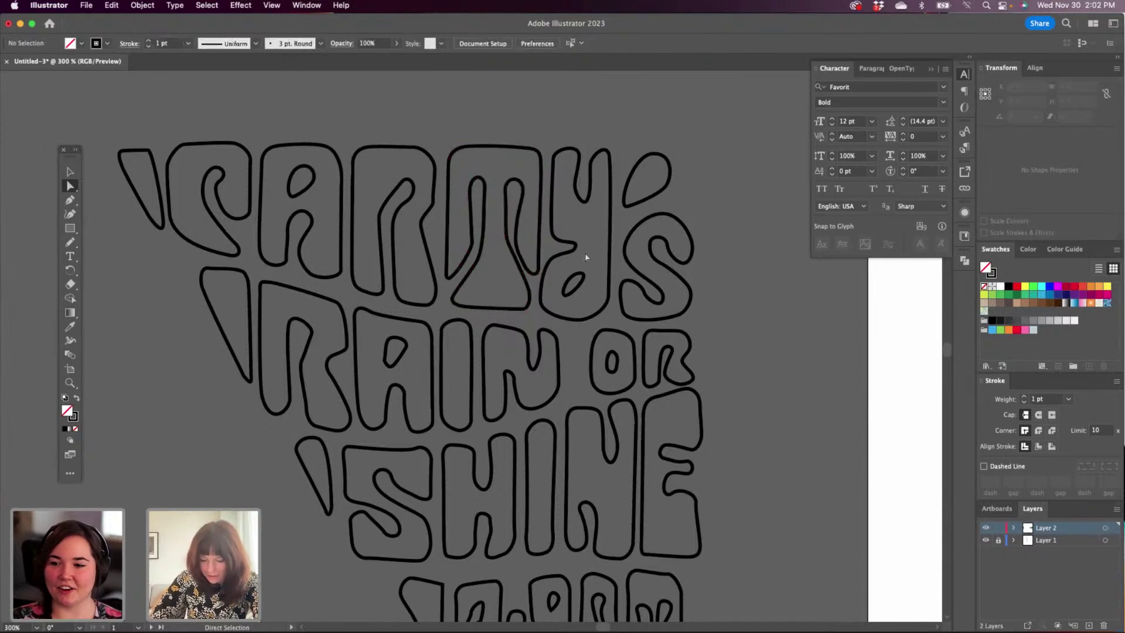
# Round the bottom of the notch between the Y's upper arms in "PARTY's" by adjusting its anchor points.
pyautogui.press('v')
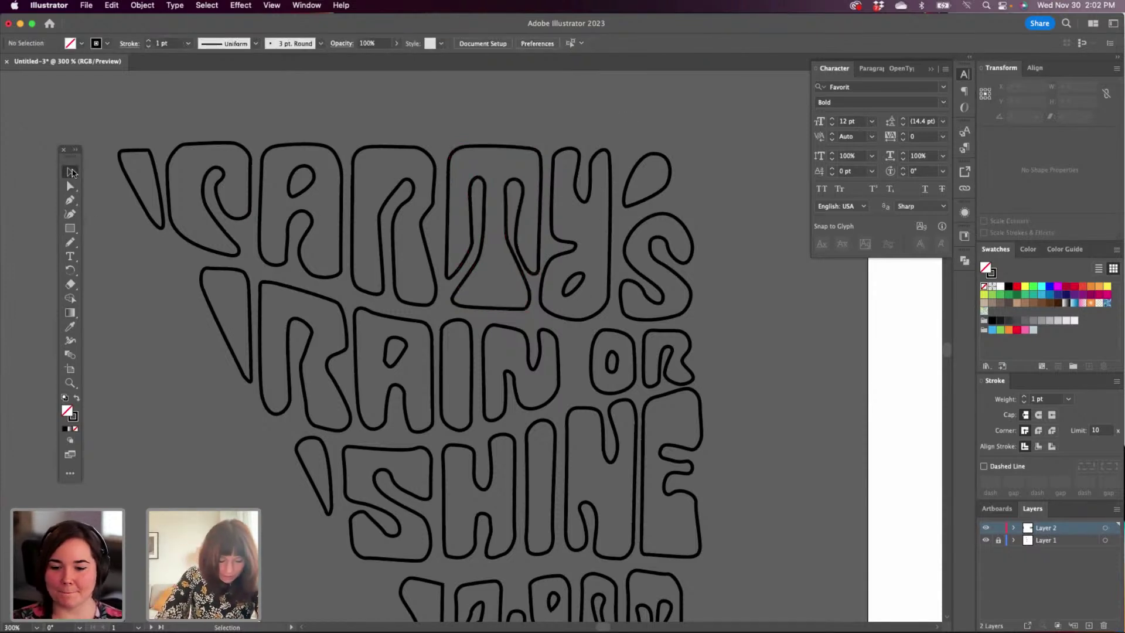
pyautogui.click(583, 290)
pyautogui.click(631, 126)
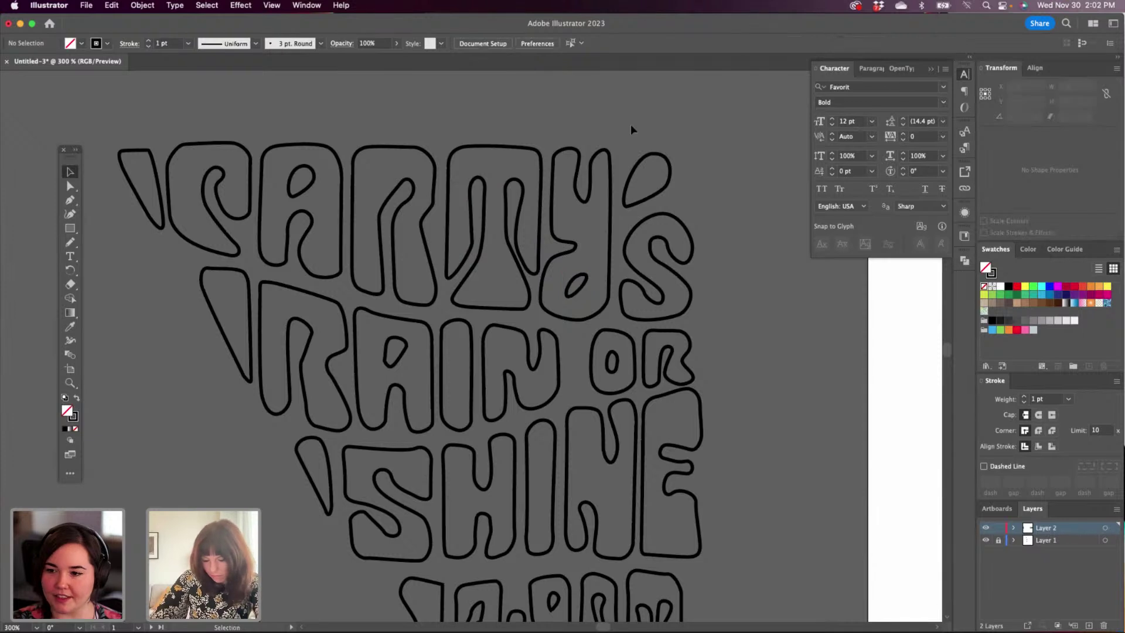
pyautogui.click(69, 186)
pyautogui.click(584, 201)
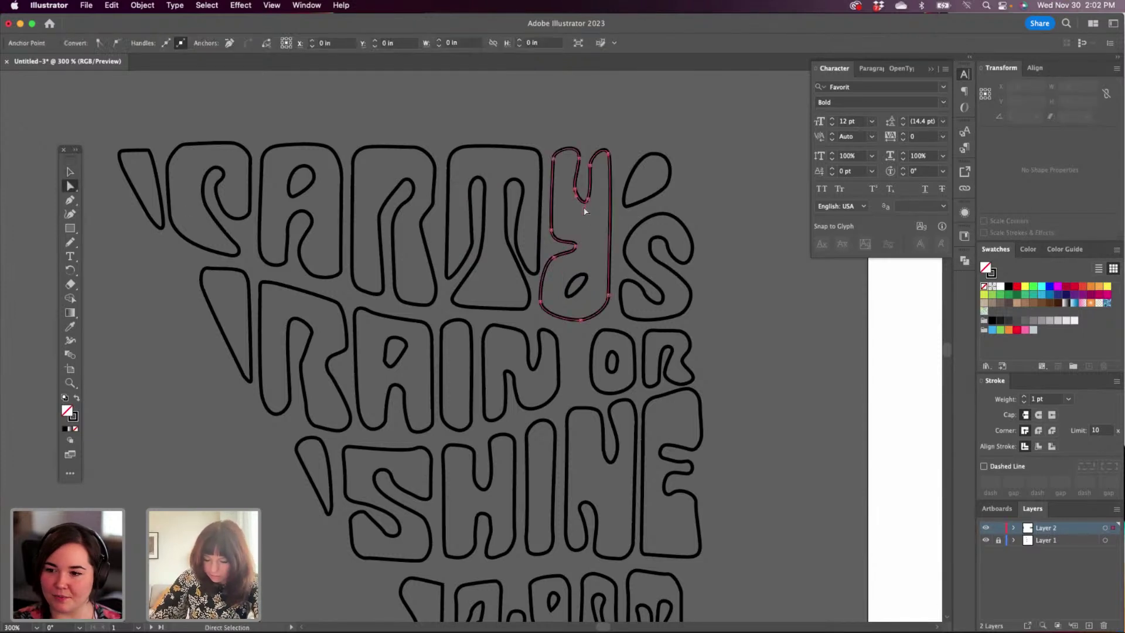
pyautogui.moveTo(586, 197); pyautogui.dragTo(589, 194)
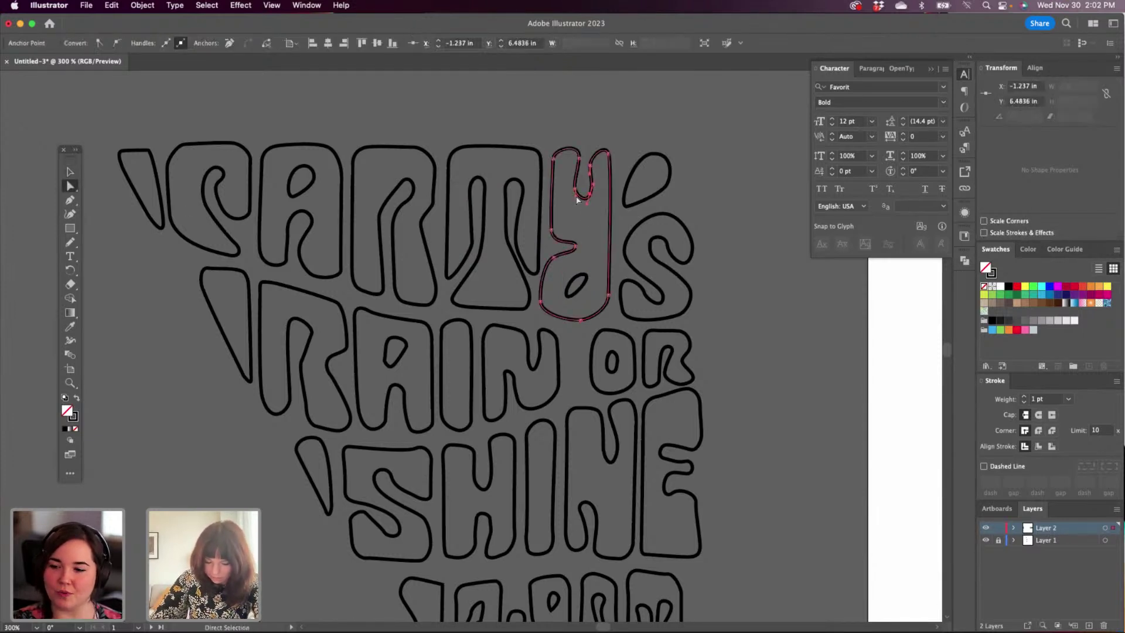
pyautogui.click(606, 119)
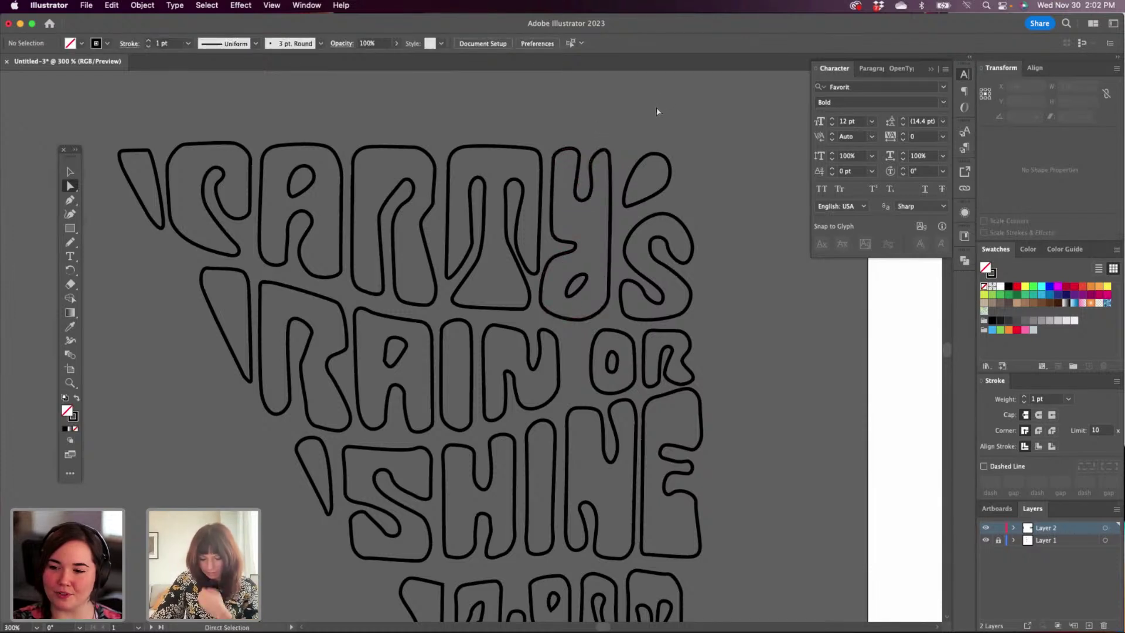
# Smooth the gap between the A's legs in "RAIN" and reshape the R's inner gap with a rounder upper end.
pyautogui.click(402, 403)
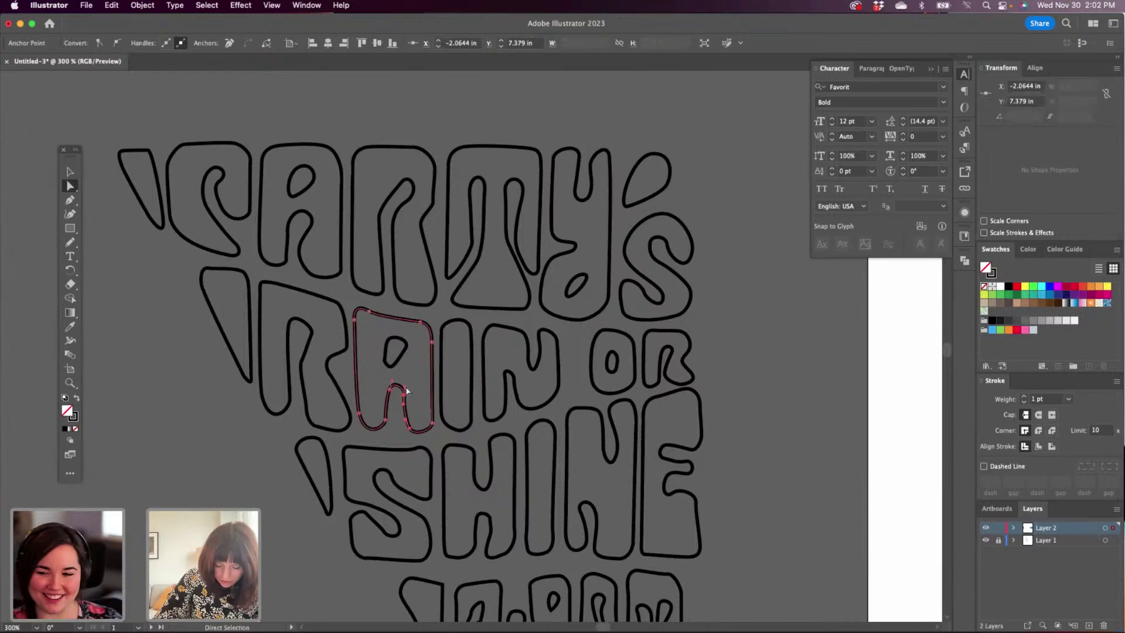
pyautogui.click(315, 325)
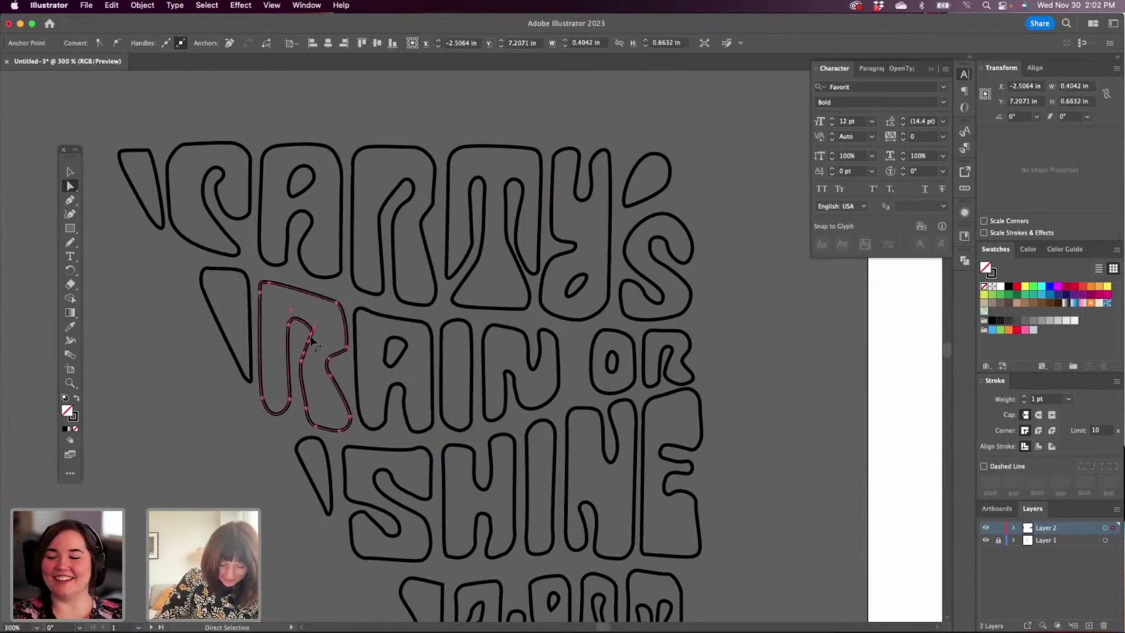
pyautogui.moveTo(315, 327); pyautogui.dragTo(317, 318)
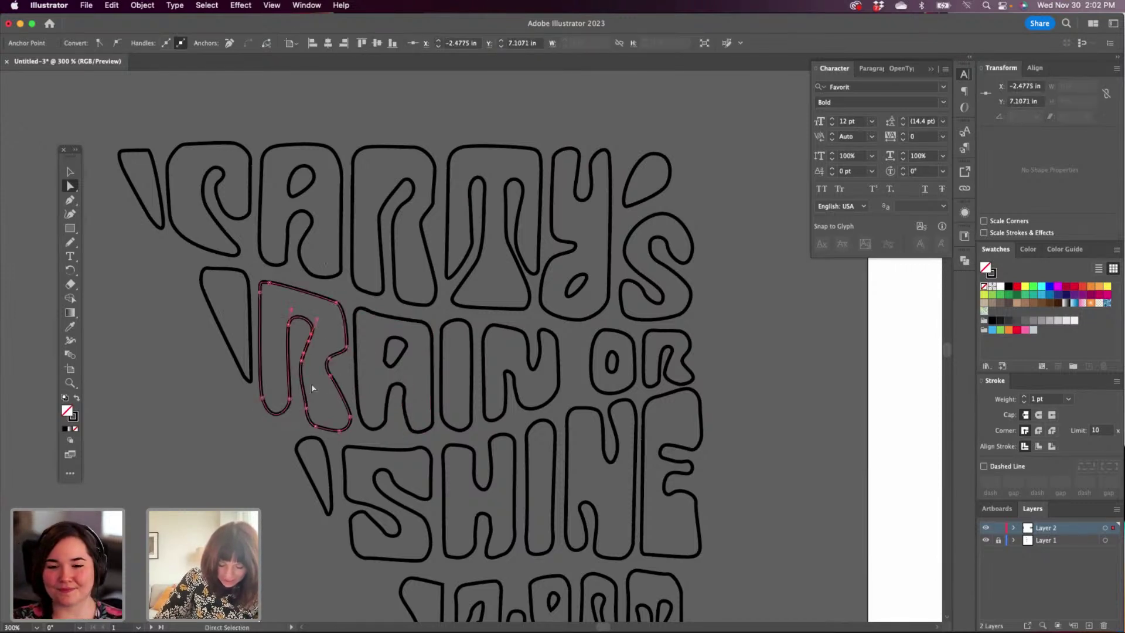
pyautogui.click(306, 408)
pyautogui.moveTo(306, 407); pyautogui.dragTo(302, 390)
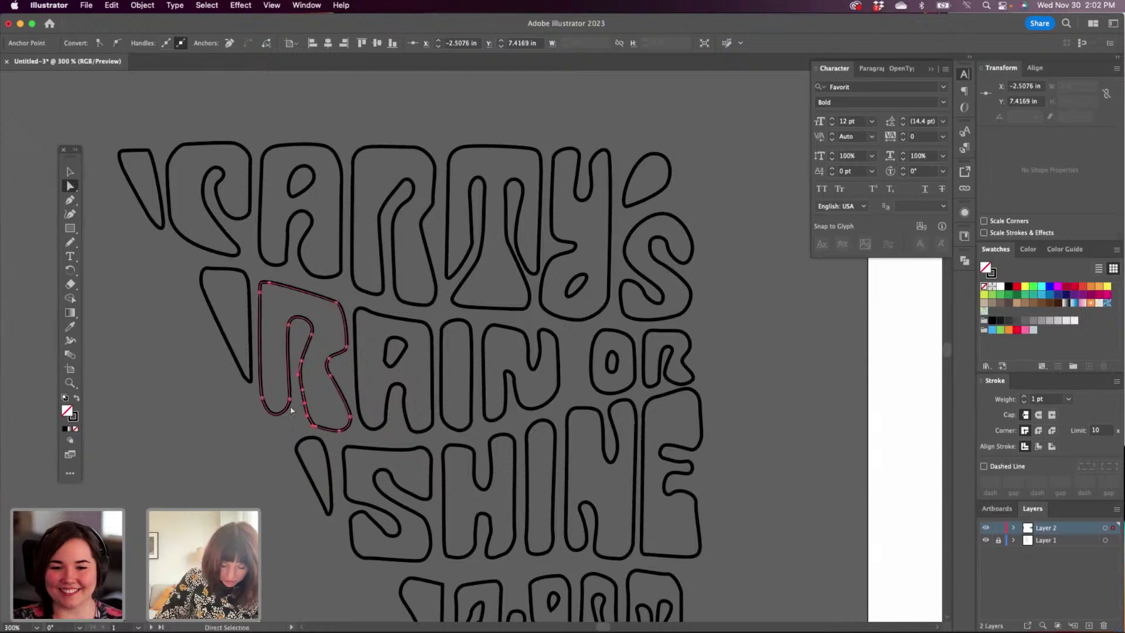
pyautogui.click(258, 397)
pyautogui.click(257, 397)
# Round the ends of the N's upper and lower gaps in "RAIN" by adjusting their anchor points and handles.
pyautogui.click(541, 360)
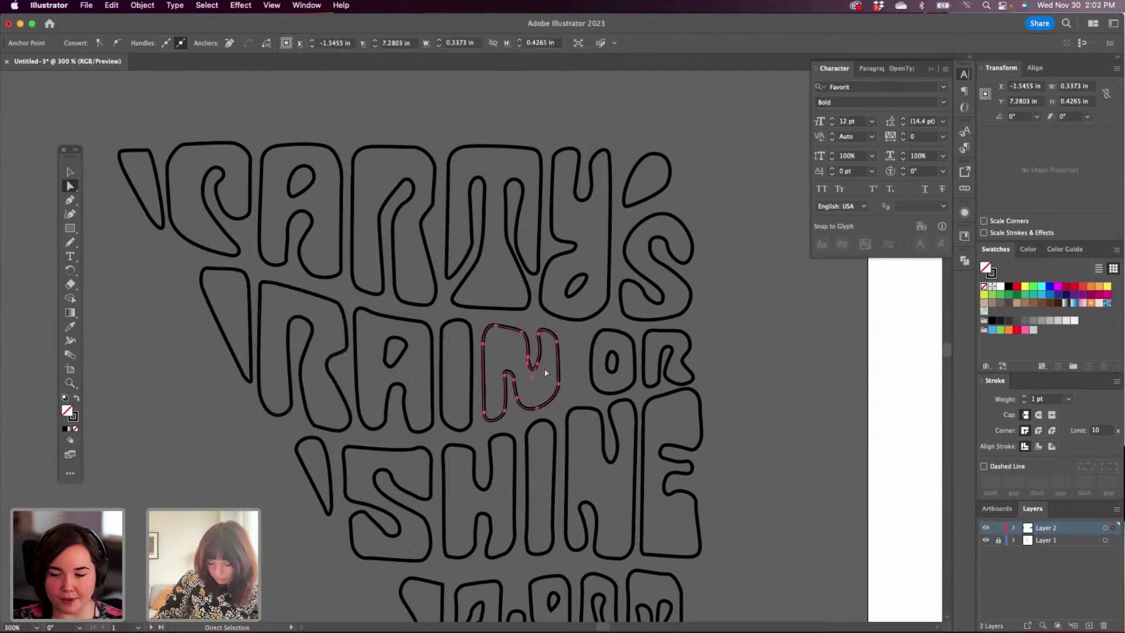
pyautogui.moveTo(540, 363); pyautogui.dragTo(523, 367)
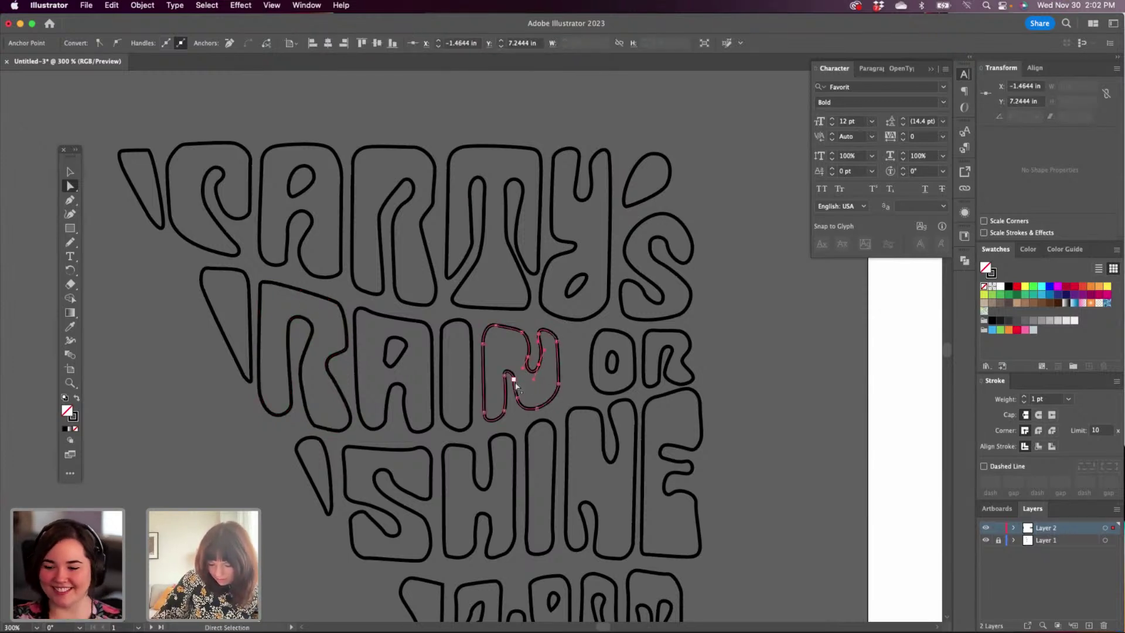
pyautogui.click(513, 381)
pyautogui.click(509, 377)
pyautogui.click(513, 380)
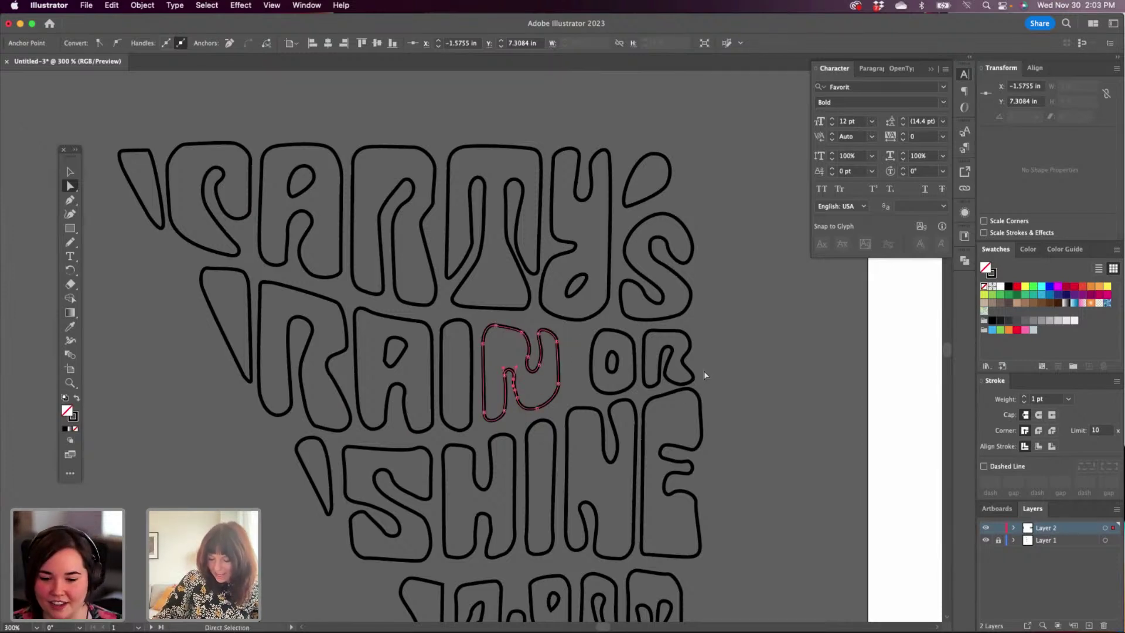
# Round the end of the N's upper gap in "SHINE" and adjust the lower curve of the neighbouring I.
pyautogui.scroll(-6, 582, 510)
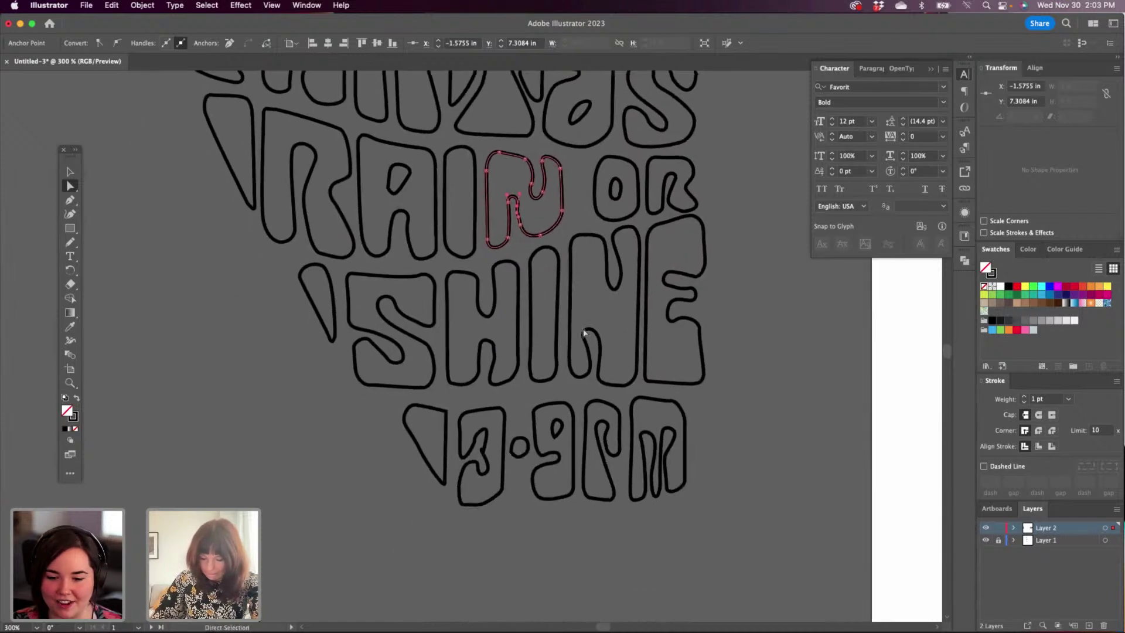
pyautogui.click(614, 288)
pyautogui.moveTo(614, 297); pyautogui.dragTo(601, 290)
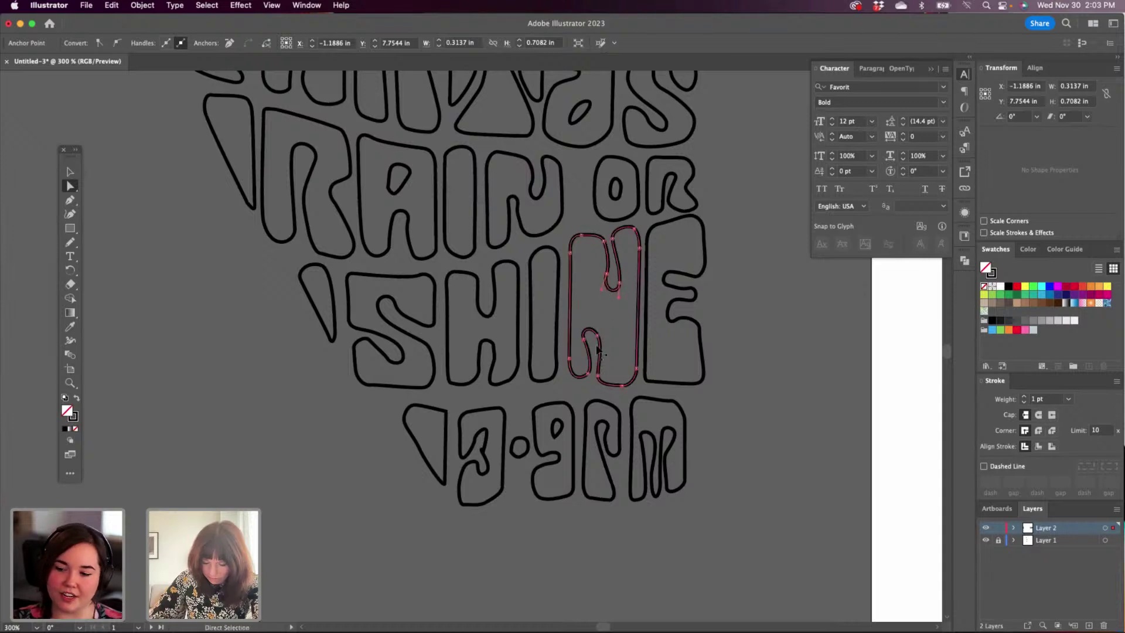
pyautogui.click(557, 325)
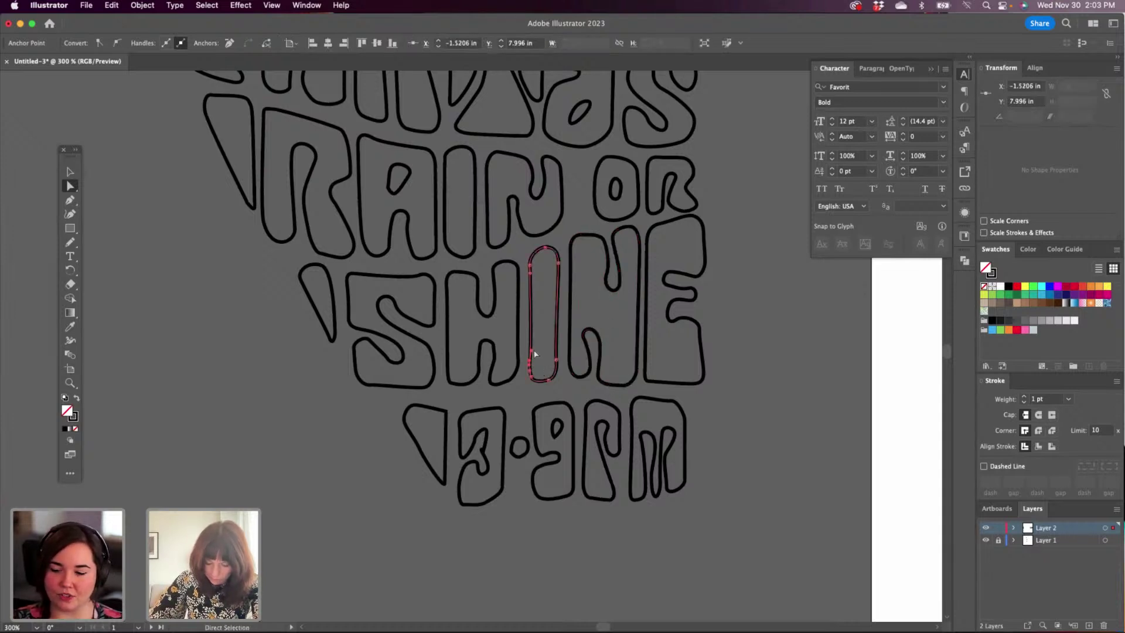
# Round the ends of the H's lower and upper gaps in "SHINE" by adjusting their anchor points.
pyautogui.click(492, 344)
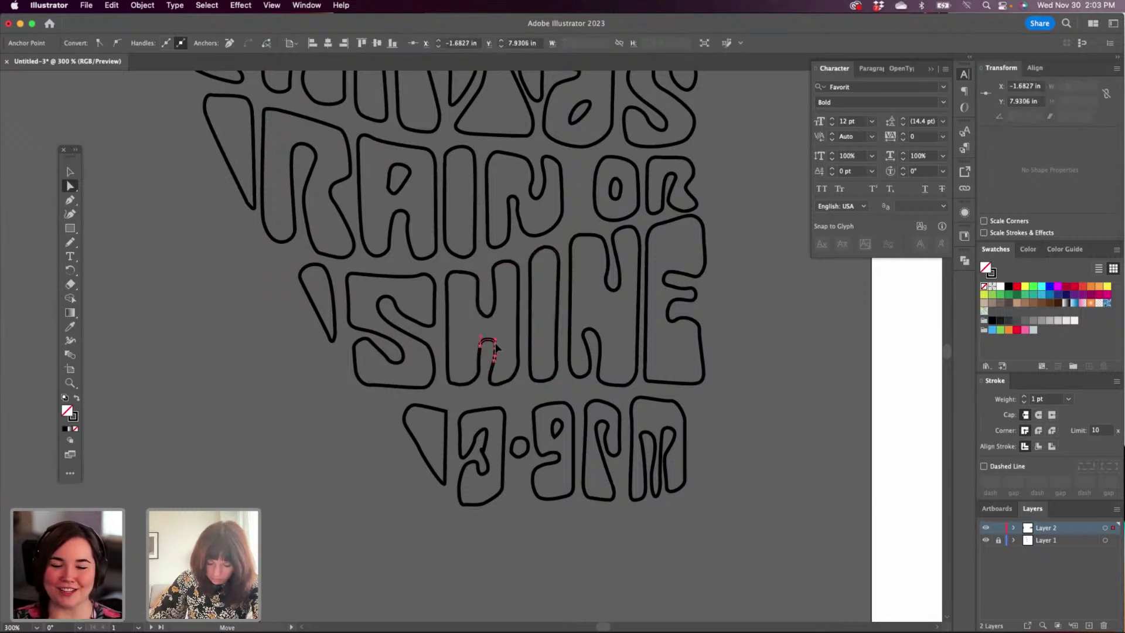
pyautogui.click(495, 349)
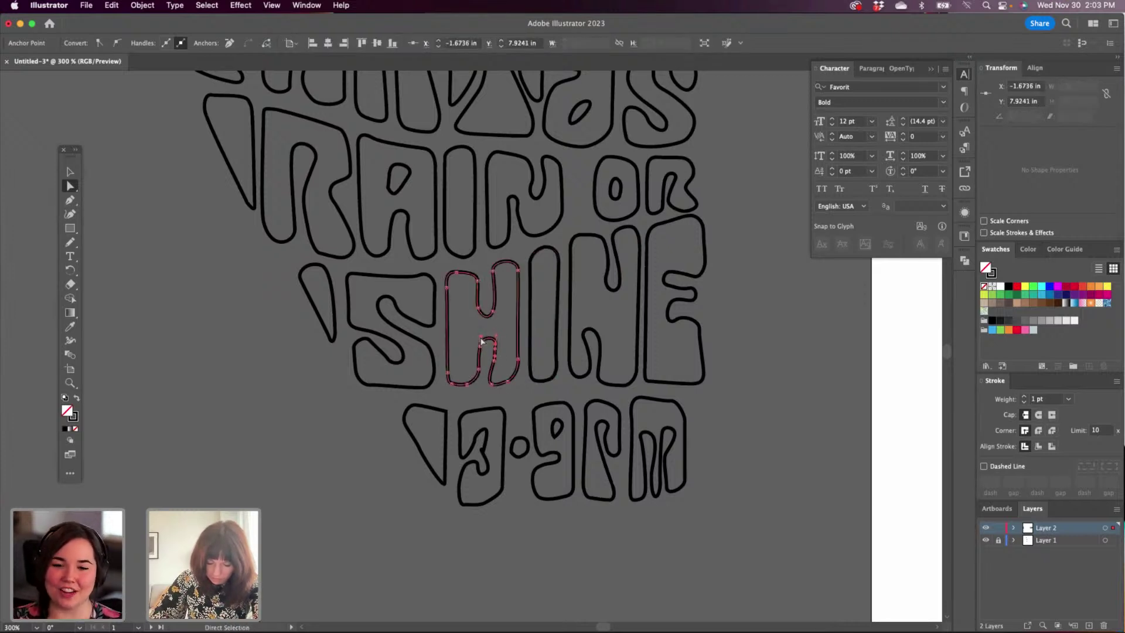
pyautogui.click(481, 317)
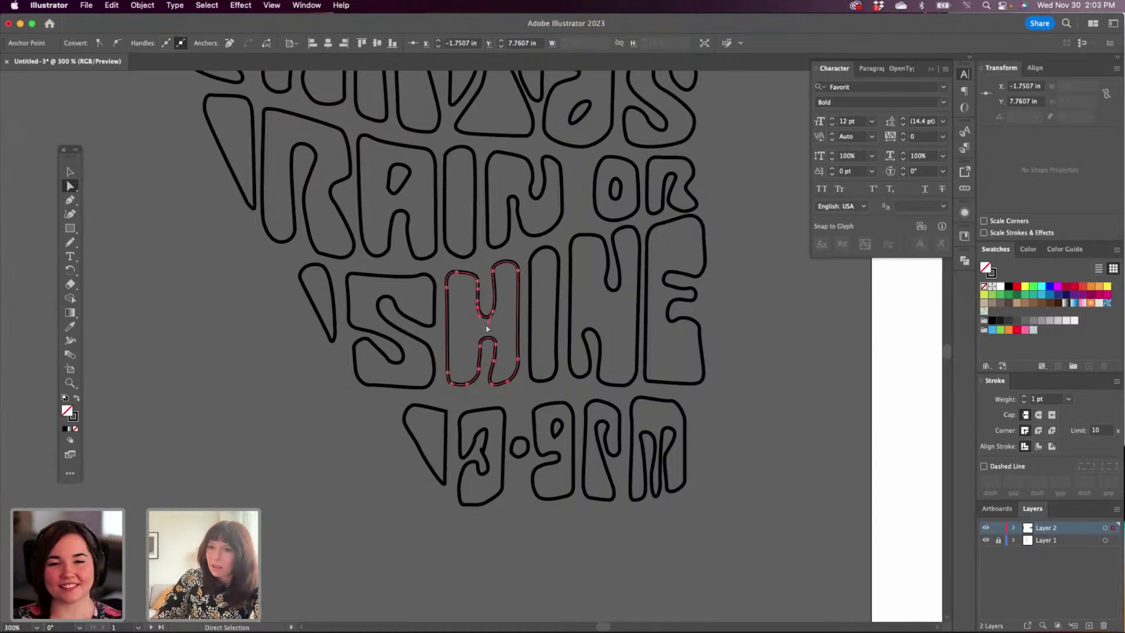
# Smooth the rounded ends of the S's upper and lower inner gaps in "SHINE".
pyautogui.click(387, 288)
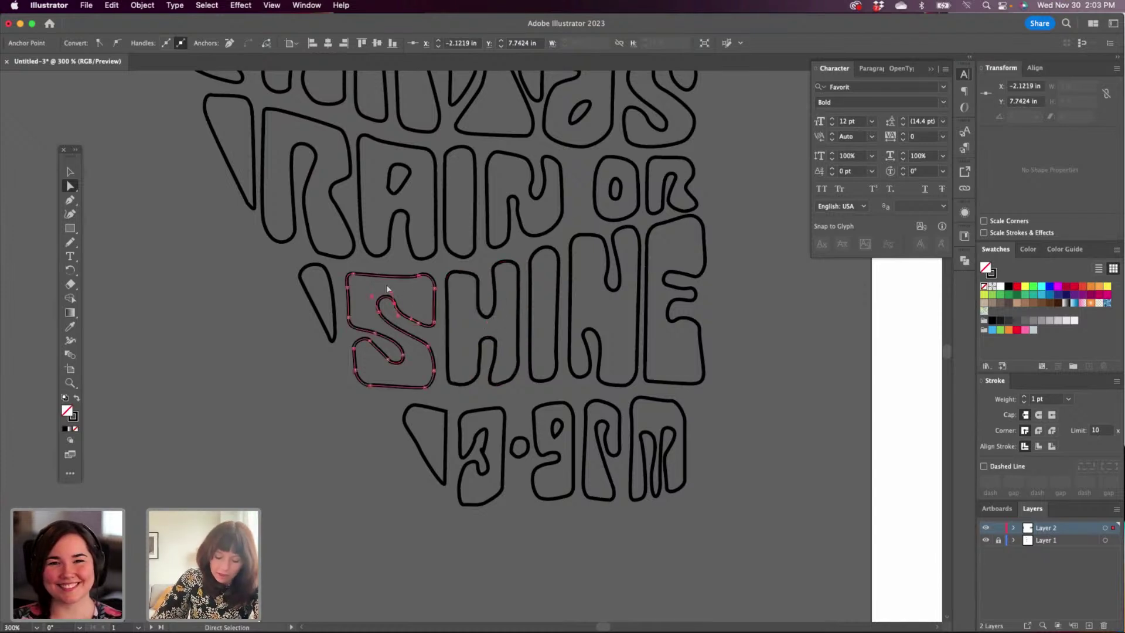
pyautogui.click(391, 366)
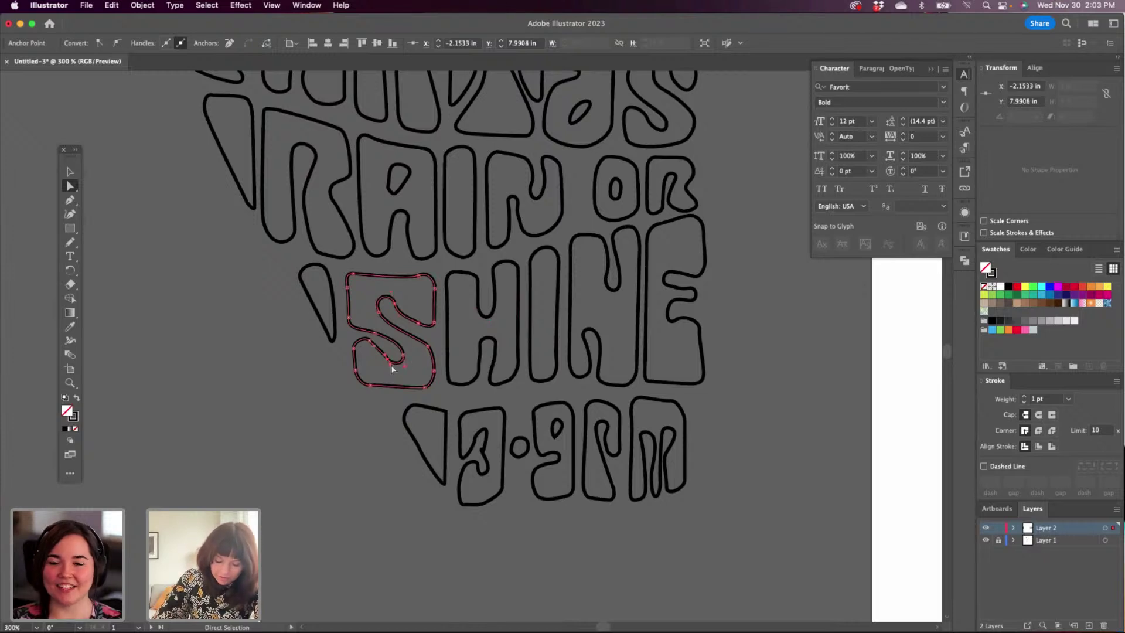
pyautogui.keyDown('alt'); pyautogui.click(391, 367); pyautogui.keyUp('alt')
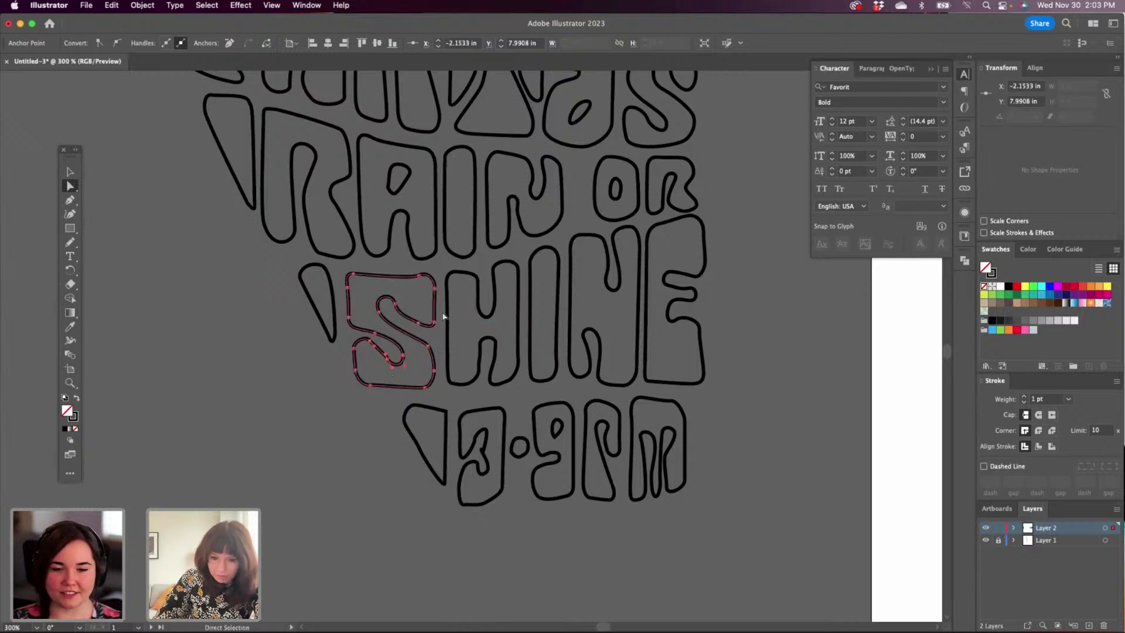
# Refine the arch of the H's lower gap in "SHINE" by adjusting the handles on both of its sides.
pyautogui.click(480, 365)
pyautogui.moveTo(480, 355); pyautogui.dragTo(480, 332)
pyautogui.click(494, 361)
pyautogui.click(479, 346)
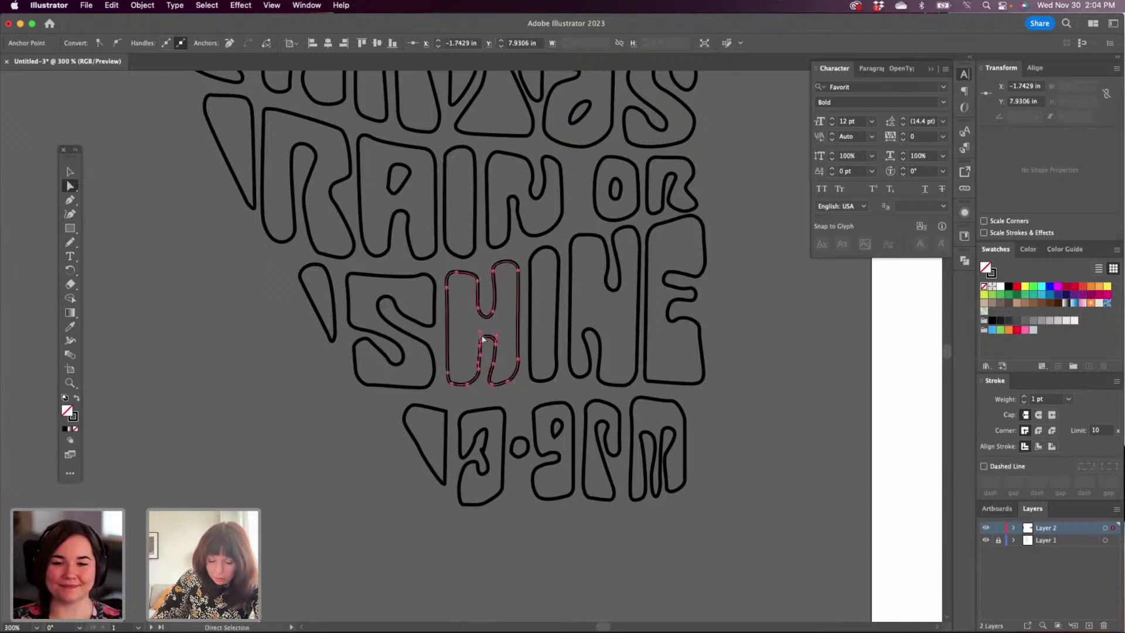
# Remove the extra anchor point inside the H's left leg in "SHINE" and reshape the bottom of that leg.
pyautogui.click(69, 200)
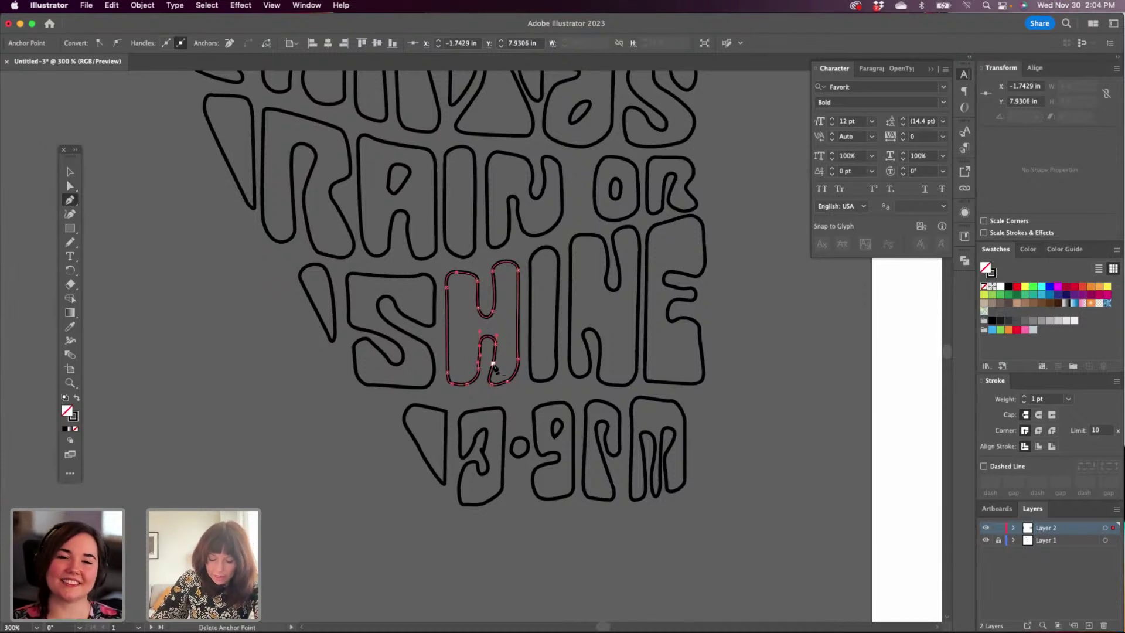
pyautogui.click(70, 186)
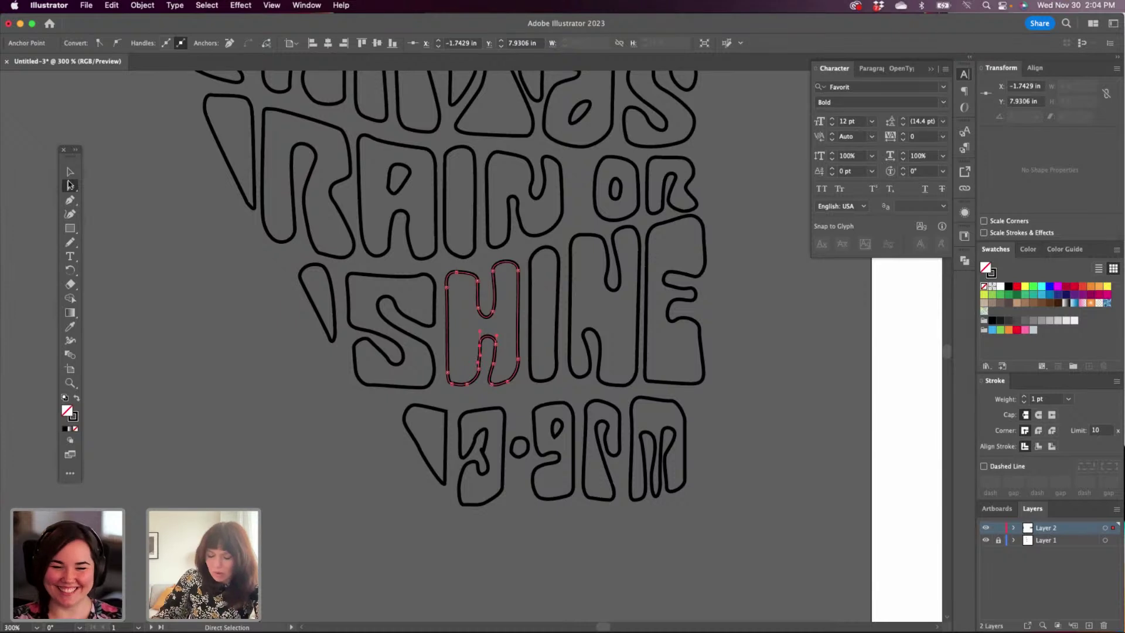
pyautogui.click(70, 199)
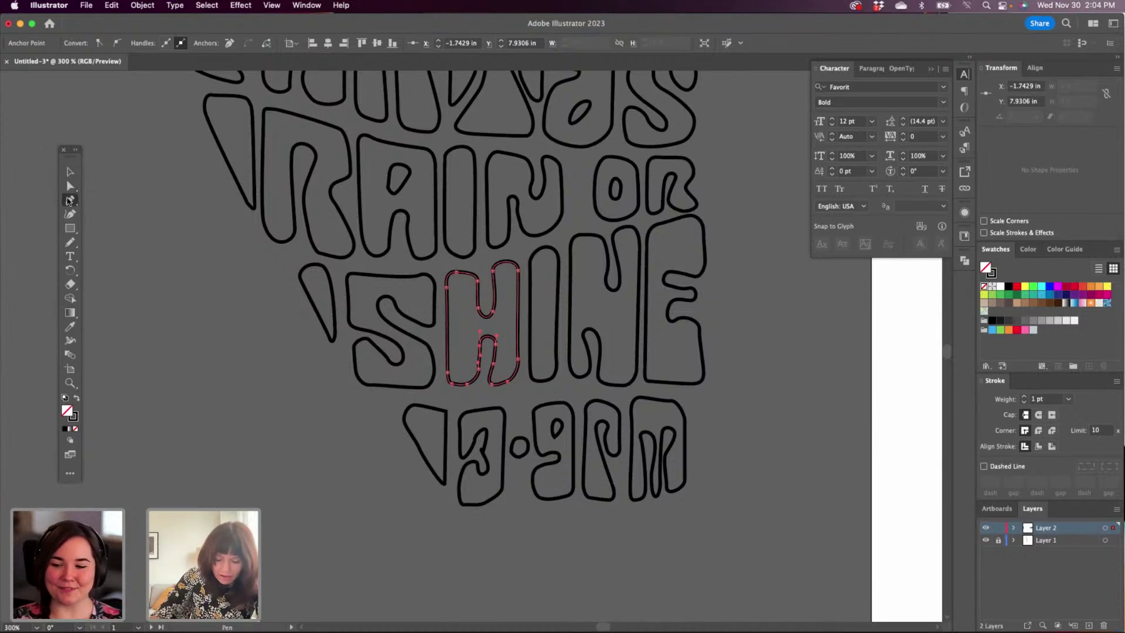
pyautogui.click(479, 367)
pyautogui.click(70, 186)
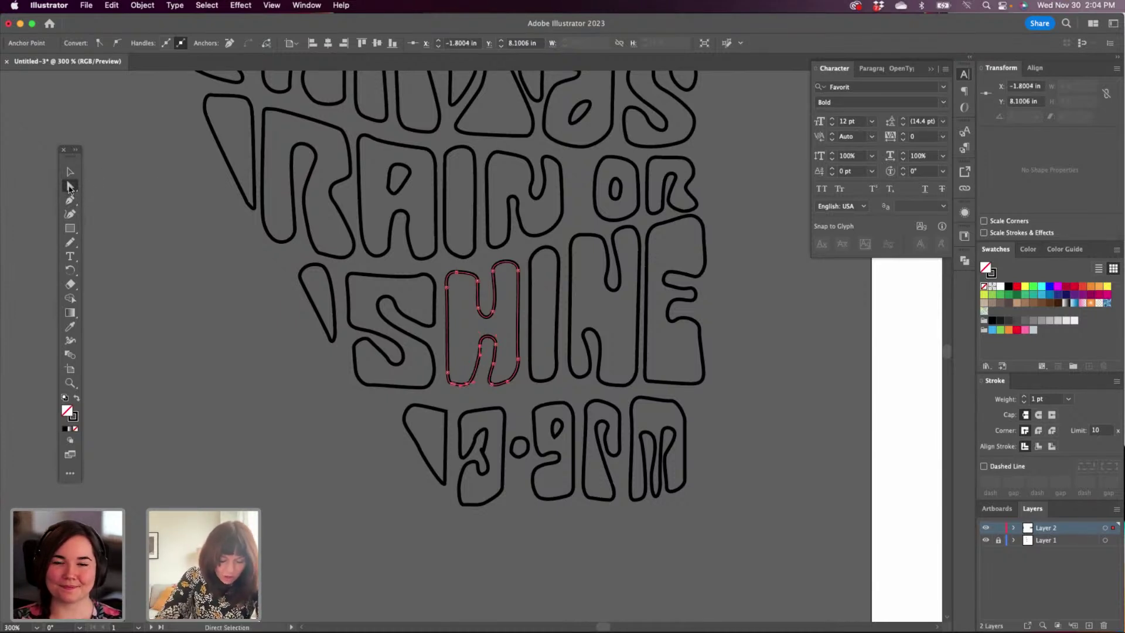
pyautogui.moveTo(470, 387); pyautogui.dragTo(474, 388)
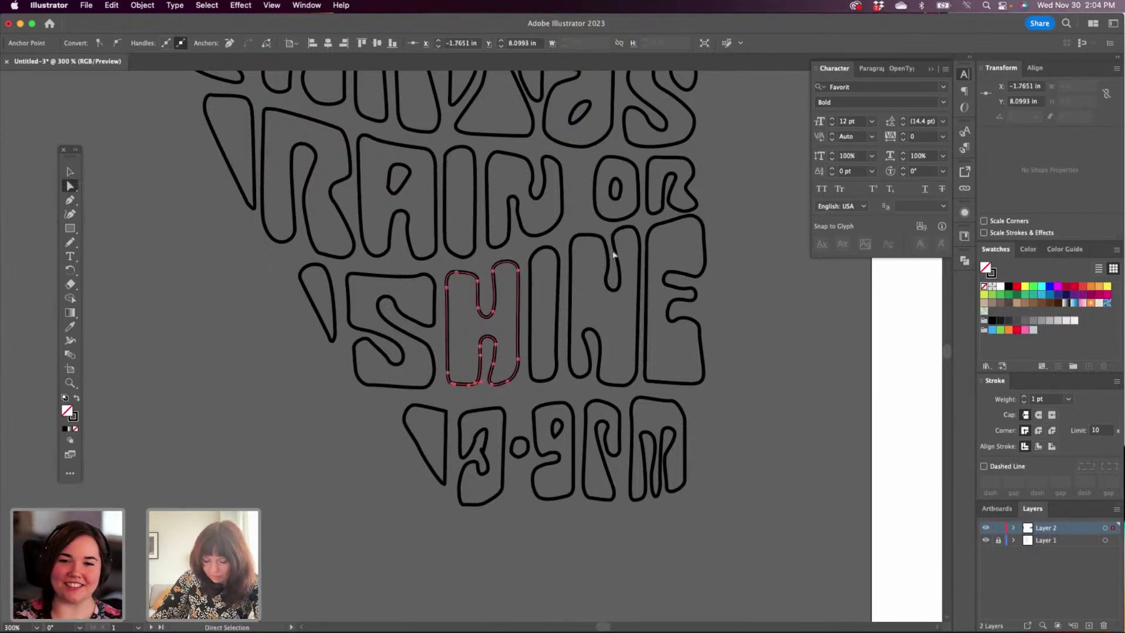
# Refine the N's lower gap in "SHINE" and round the bottom of its left leg.
pyautogui.click(592, 345)
pyautogui.click(584, 374)
pyautogui.moveTo(585, 373); pyautogui.dragTo(567, 357)
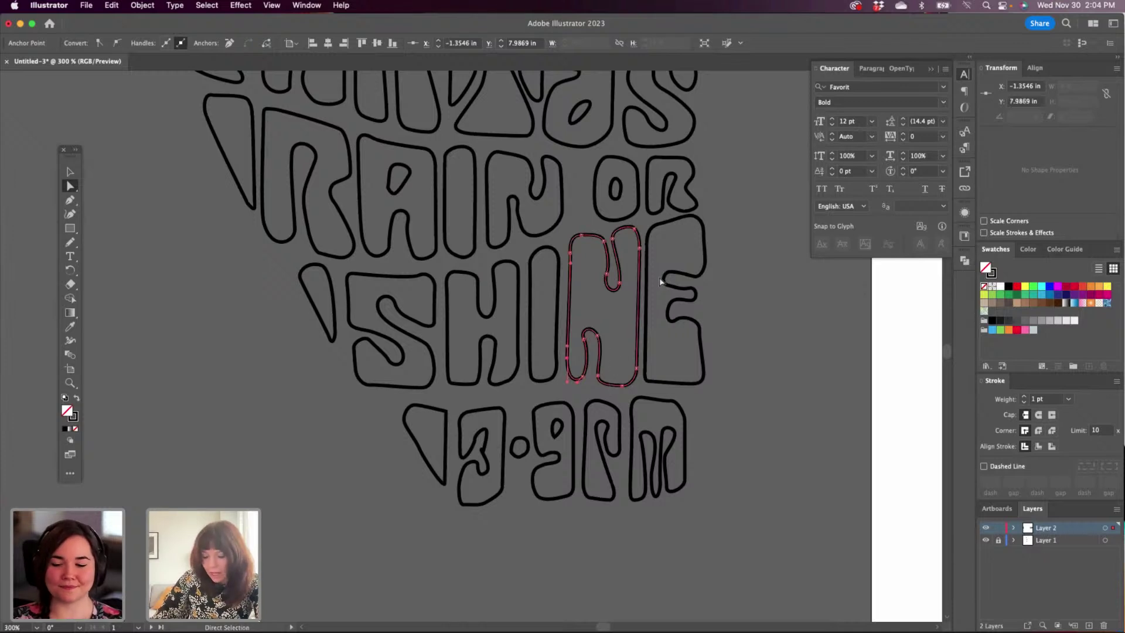
# Reshape the rounded tops of the N's two stems in "SHINE" and smooth the end of its upper gap.
pyautogui.click(620, 284)
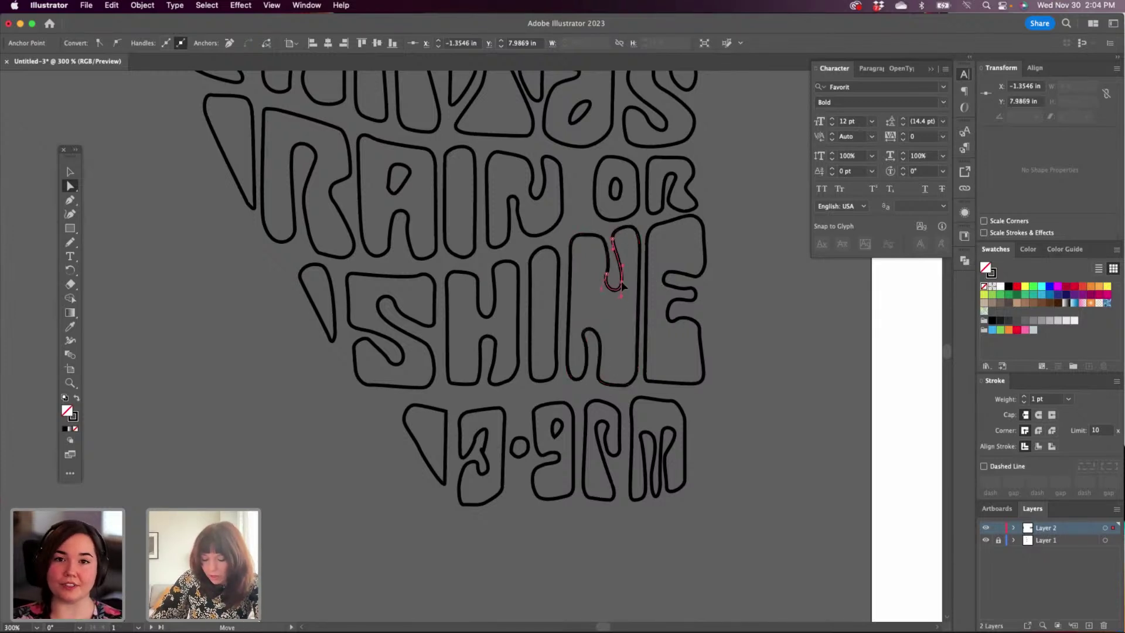
pyautogui.keyDown('shift'); pyautogui.click(623, 287); pyautogui.keyUp('shift')
pyautogui.moveTo(633, 228); pyautogui.dragTo(576, 237)
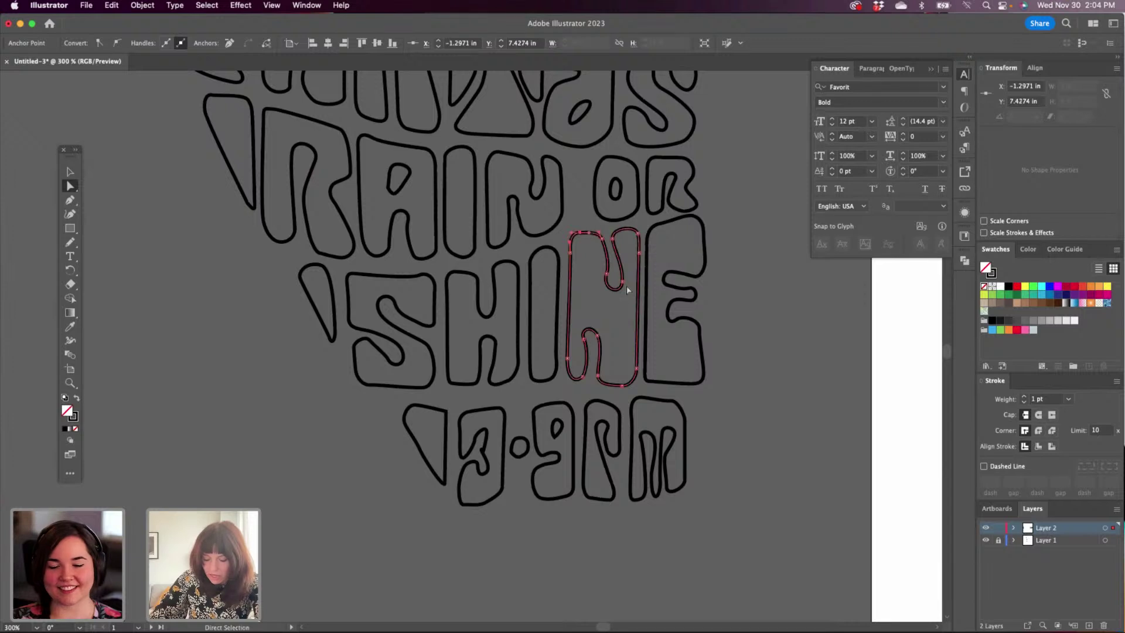
pyautogui.moveTo(622, 283); pyautogui.dragTo(615, 287)
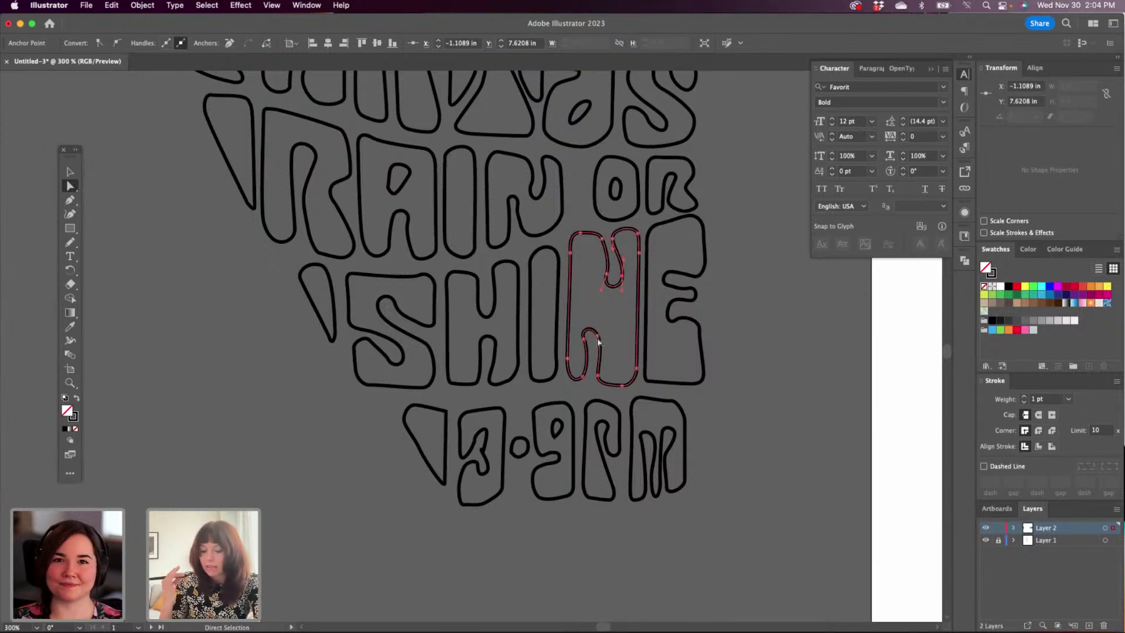
# Round the E's upper right corner in "SHINE" and smooth the inner end of its upper gap.
pyautogui.moveTo(691, 216); pyautogui.dragTo(704, 238)
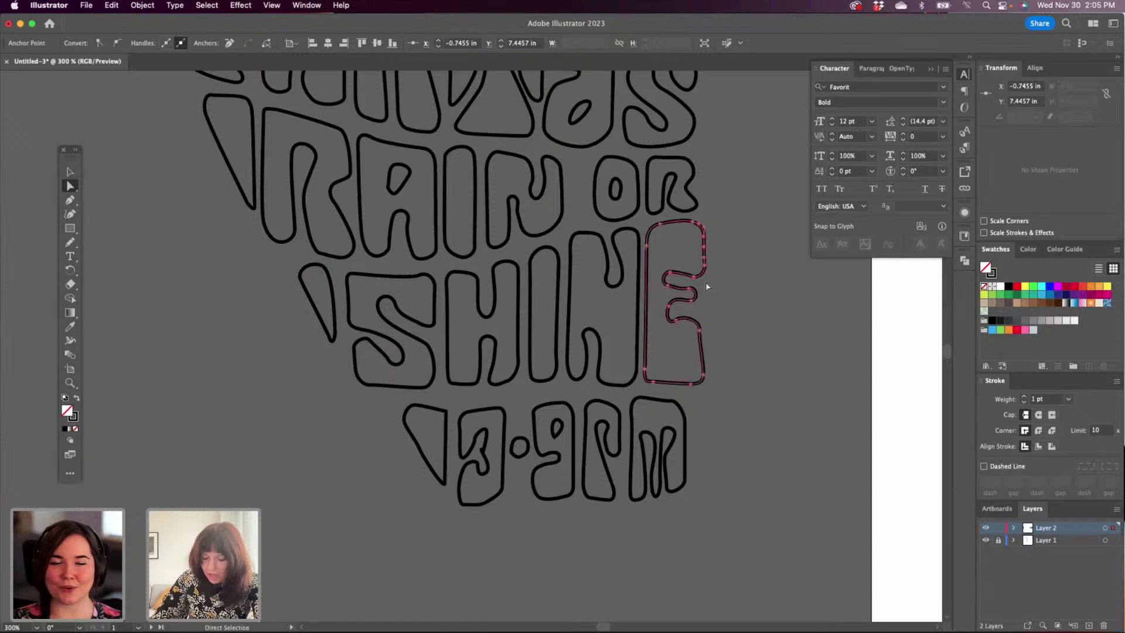
pyautogui.click(666, 273)
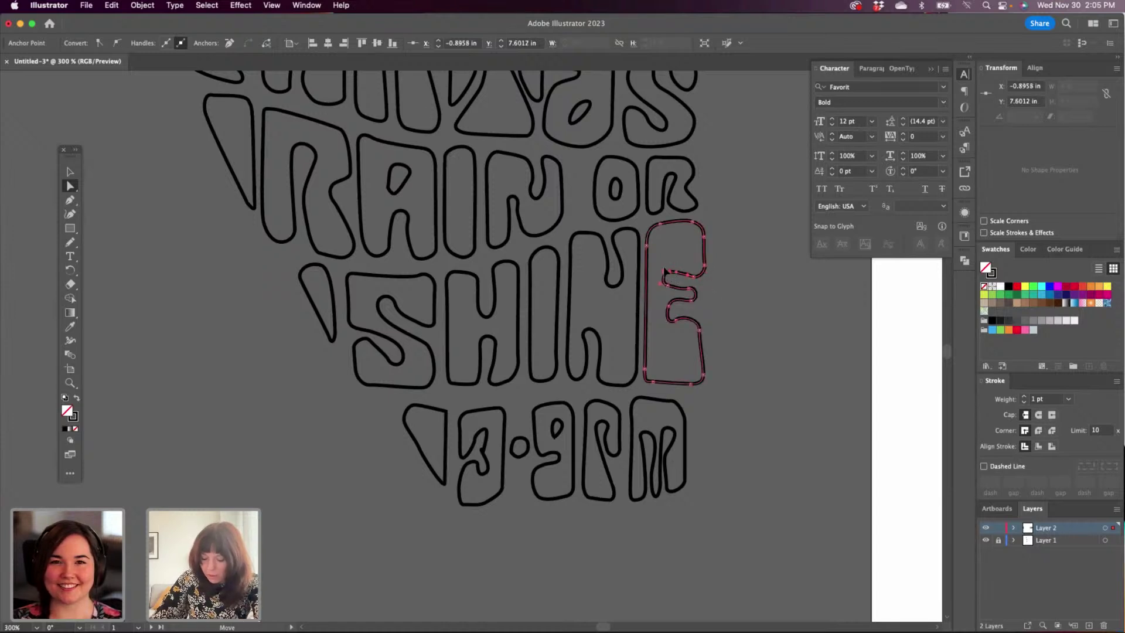
pyautogui.moveTo(687, 275); pyautogui.dragTo(685, 276)
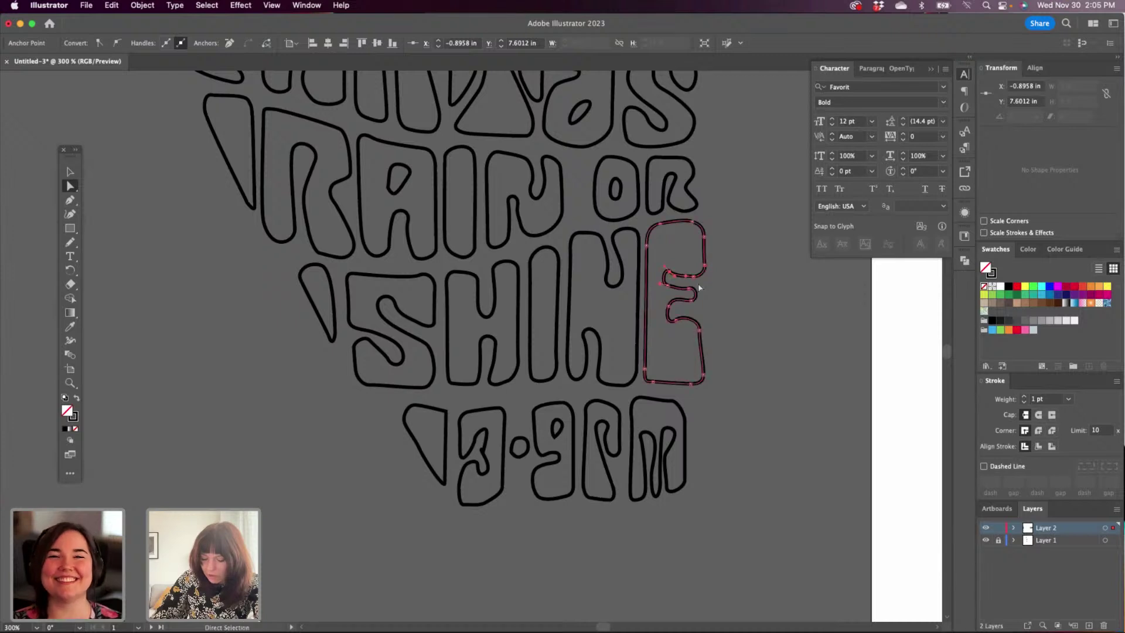
pyautogui.click(658, 281)
pyautogui.click(667, 285)
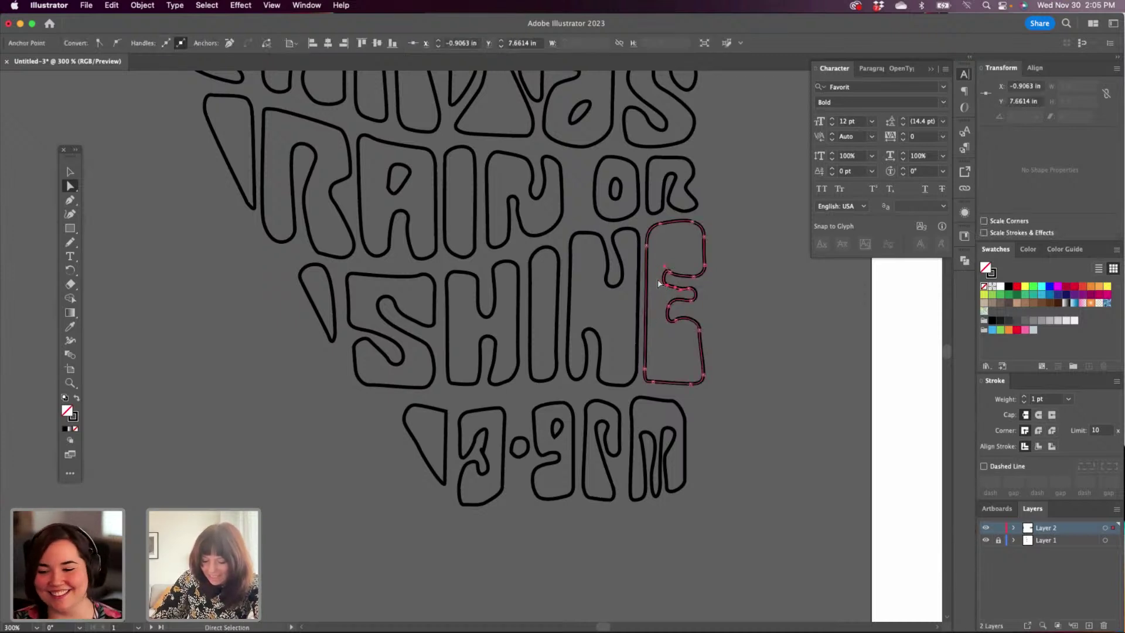
pyautogui.click(658, 280)
pyautogui.click(666, 285)
pyautogui.moveTo(659, 282); pyautogui.dragTo(658, 278)
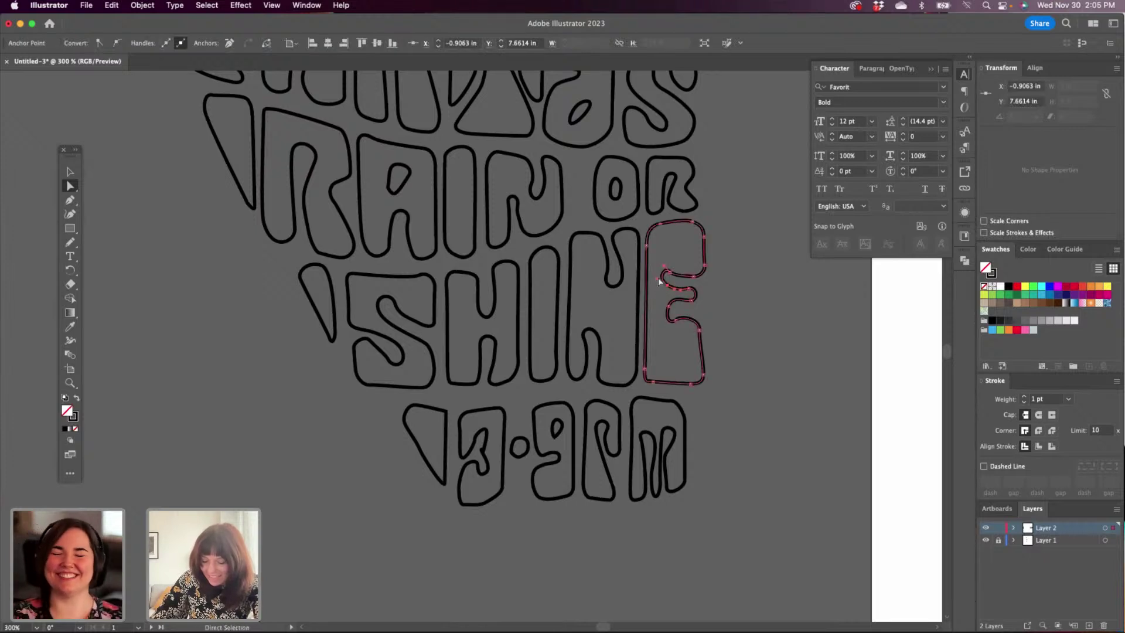
# Reshape the lower notch of the E in SHINE by adjusting its anchor points and curve handles.
pyautogui.click(676, 320)
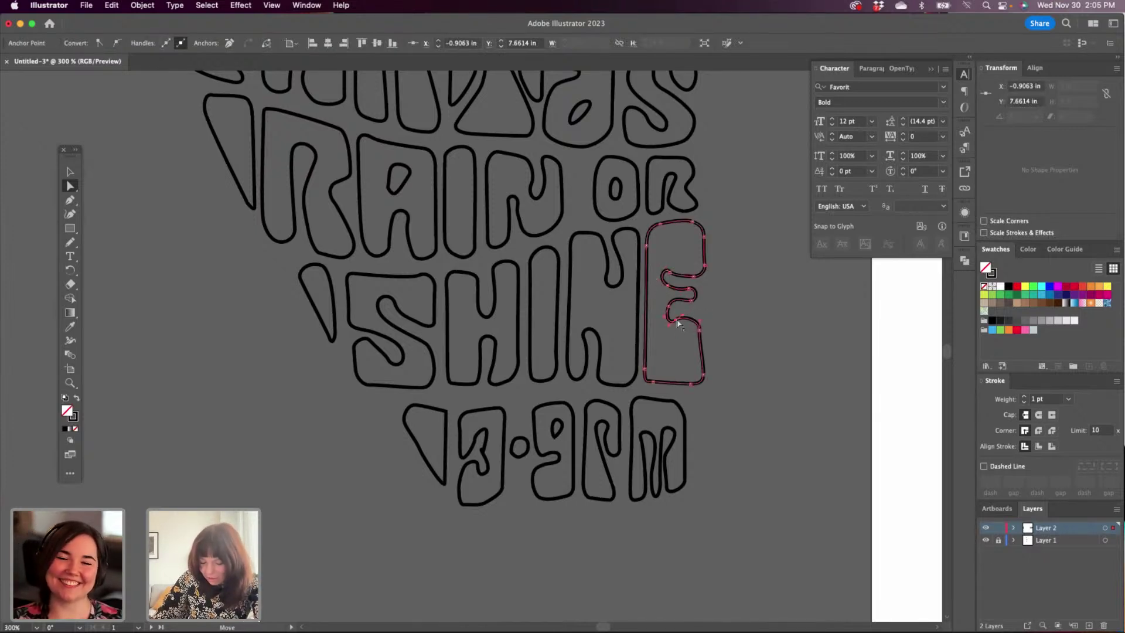
pyautogui.moveTo(676, 320); pyautogui.dragTo(673, 298)
pyautogui.click(706, 315)
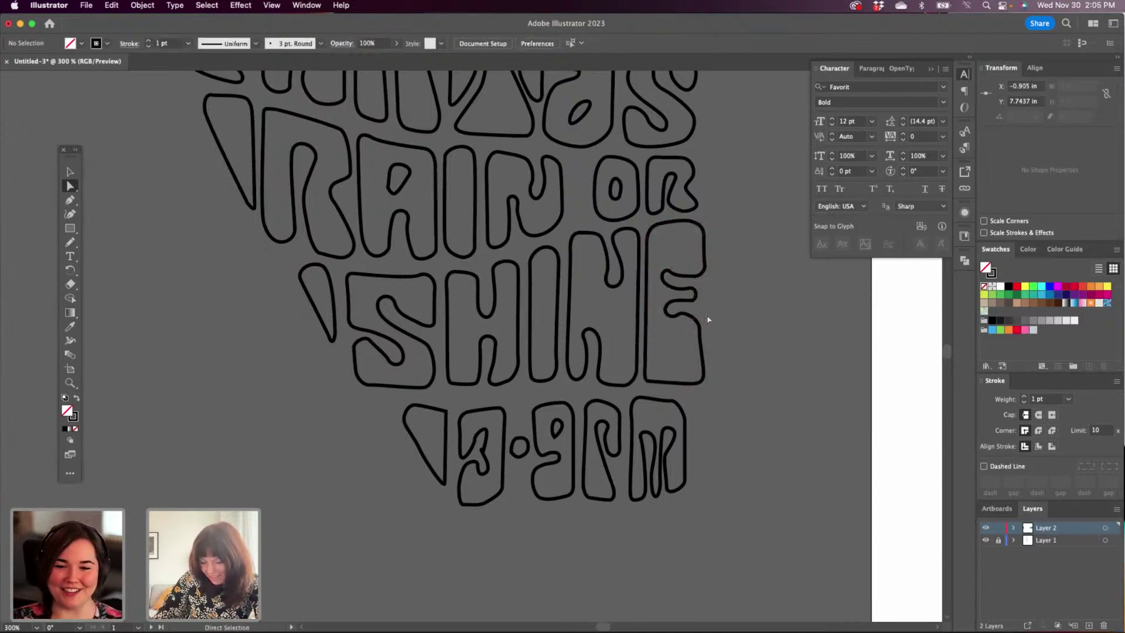
pyautogui.click(678, 316)
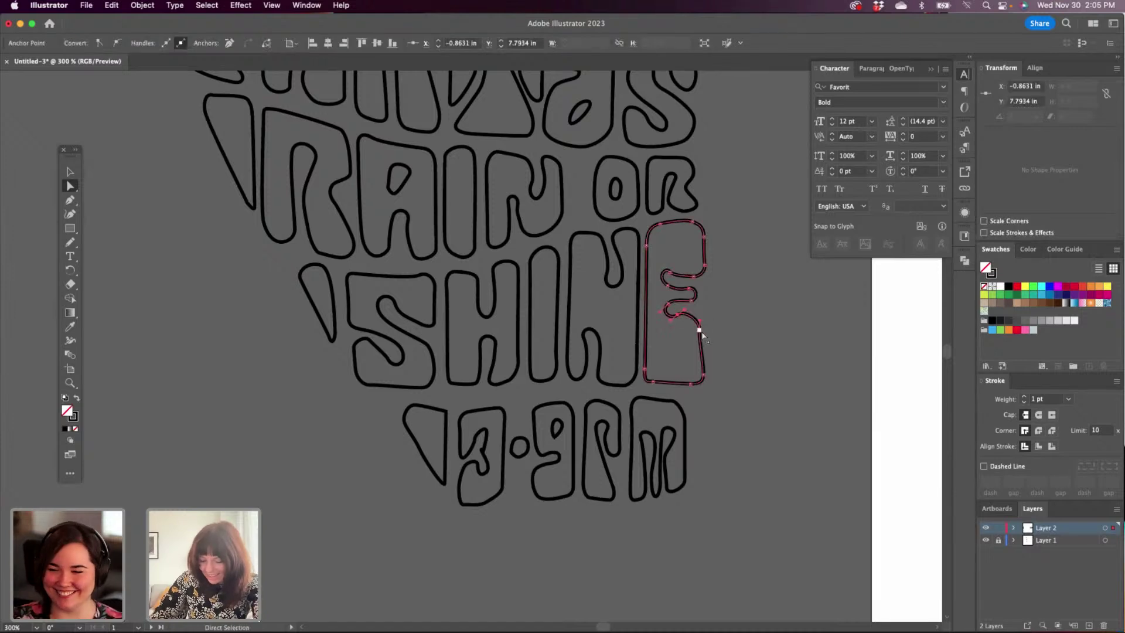
pyautogui.moveTo(699, 330); pyautogui.dragTo(701, 328)
pyautogui.click(721, 324)
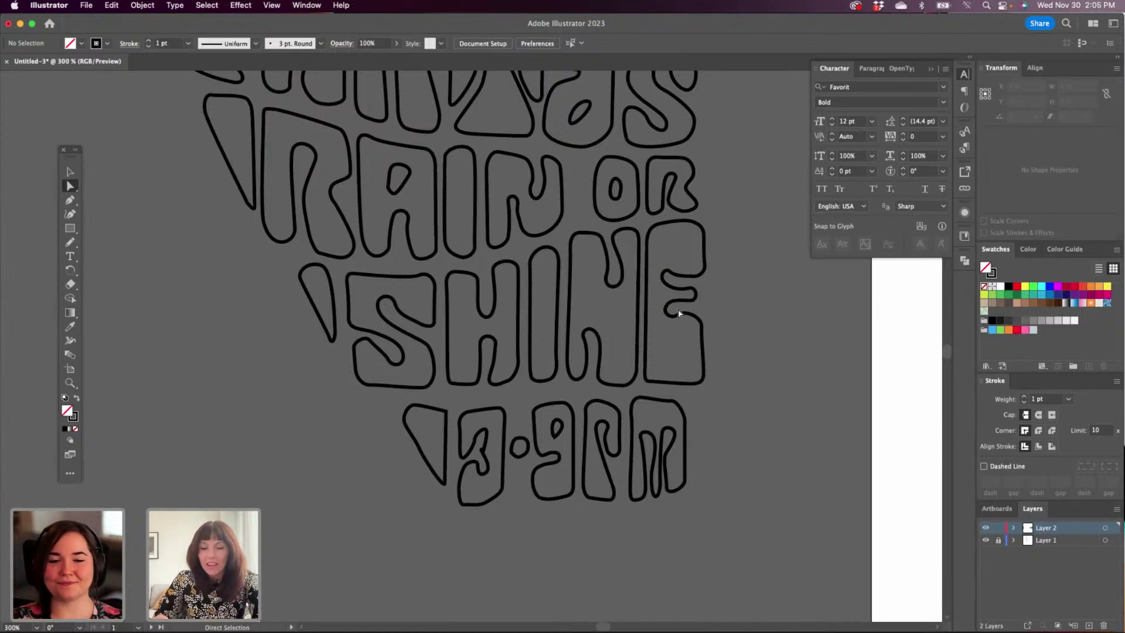
# Refine the outline of the H in SHINE, adjusting anchor points along its legs, inner notch and left corners.
pyautogui.press('space')
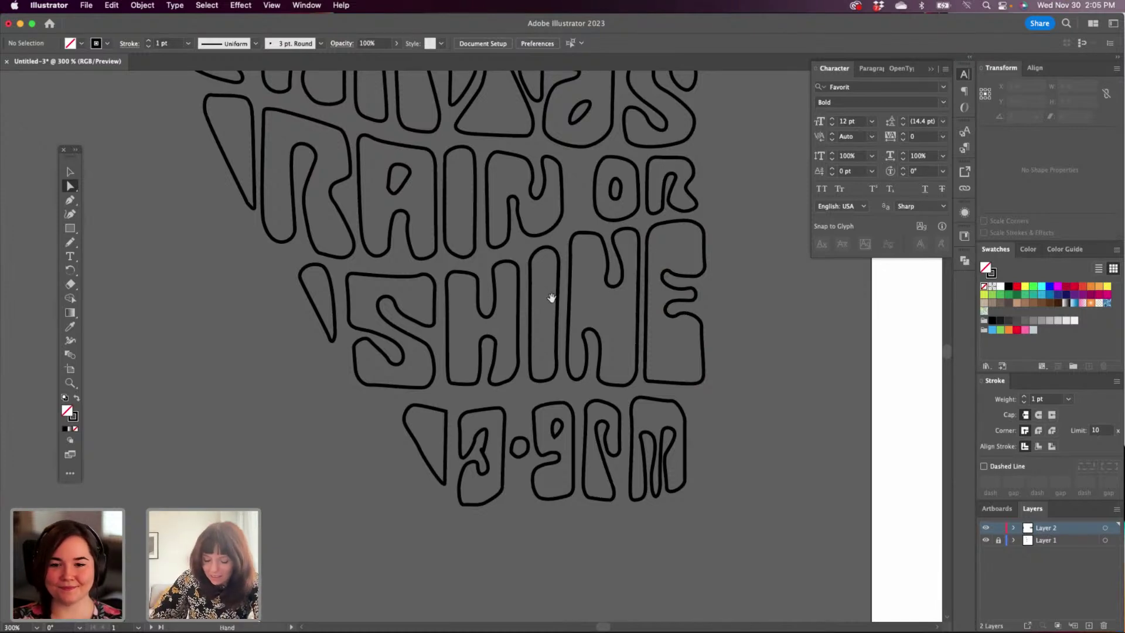
pyautogui.click(496, 370)
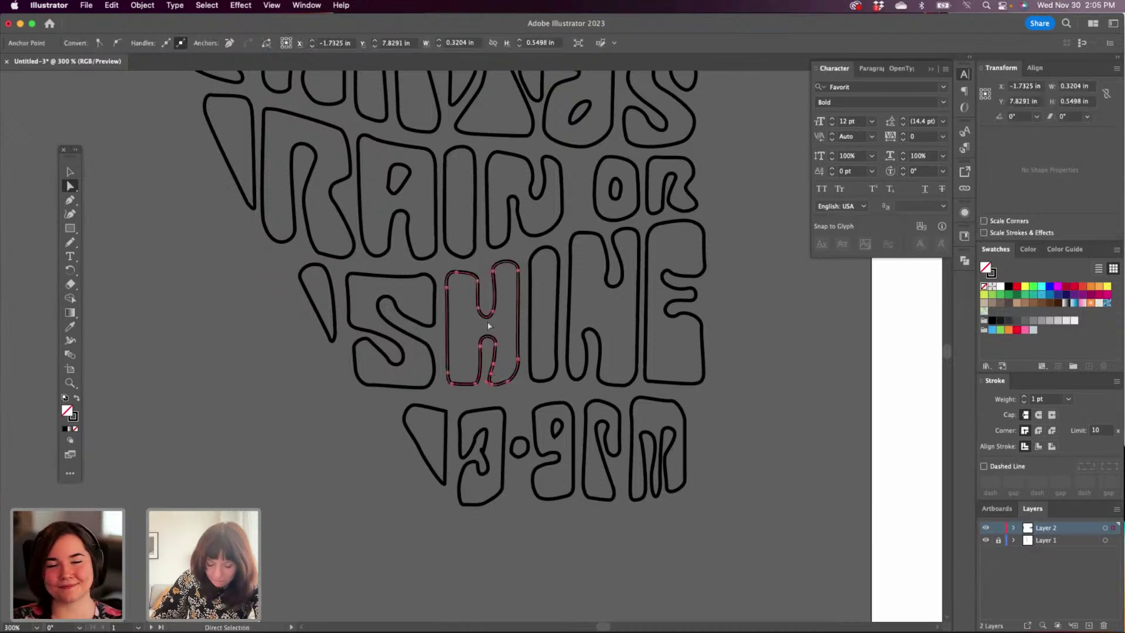
pyautogui.moveTo(494, 364); pyautogui.dragTo(509, 382)
pyautogui.click(510, 386)
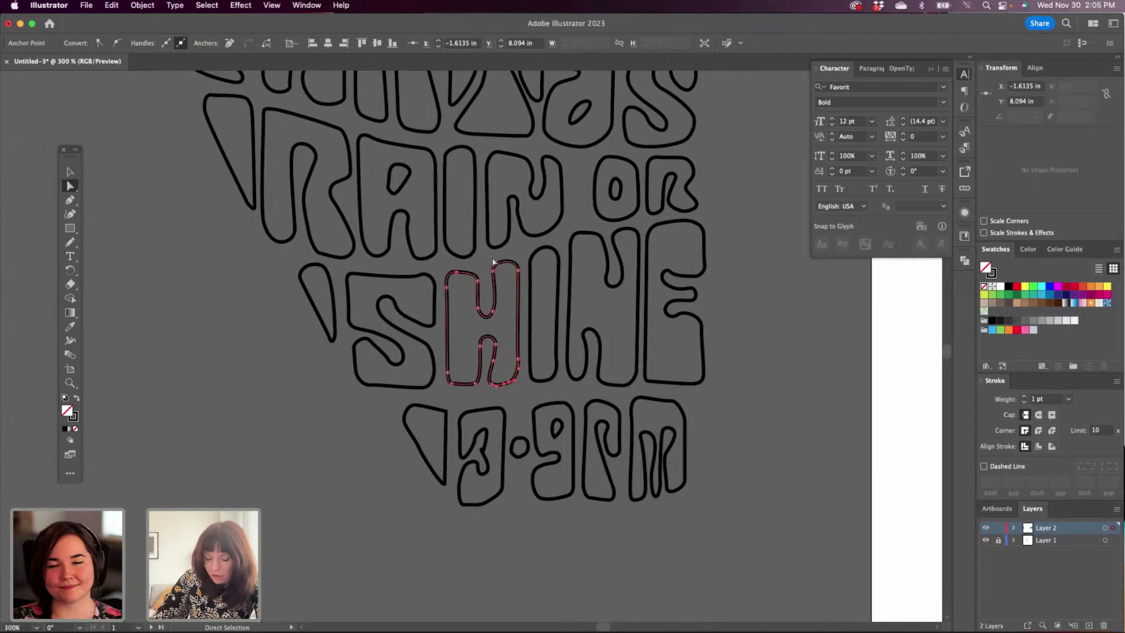
pyautogui.click(481, 348)
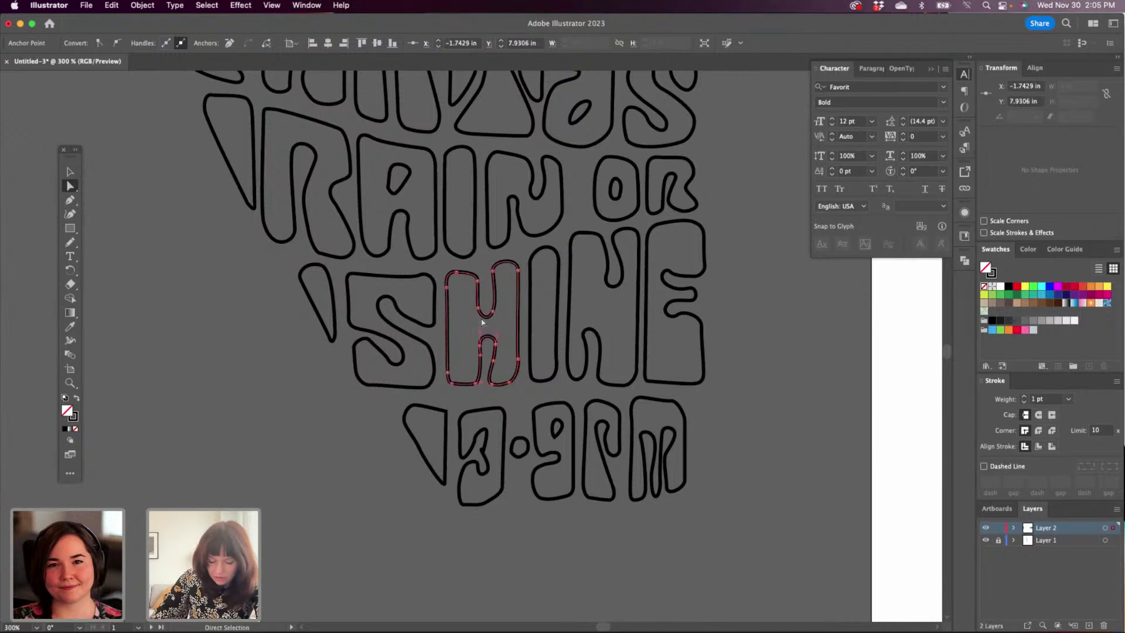
pyautogui.click(446, 287)
pyautogui.click(451, 383)
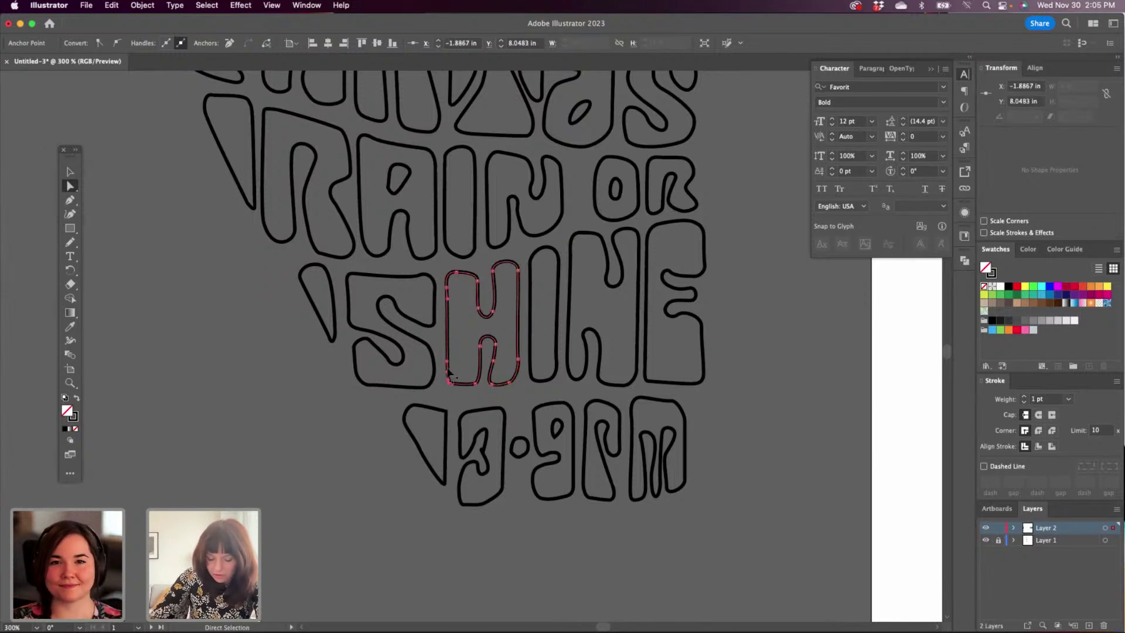
pyautogui.click(450, 275)
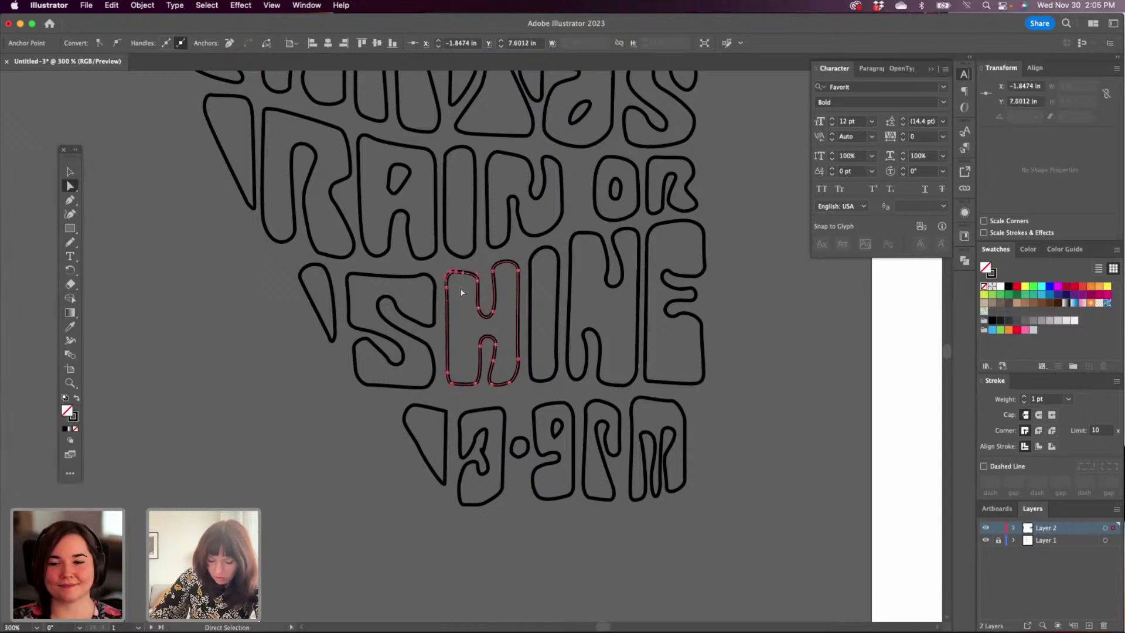
pyautogui.click(451, 382)
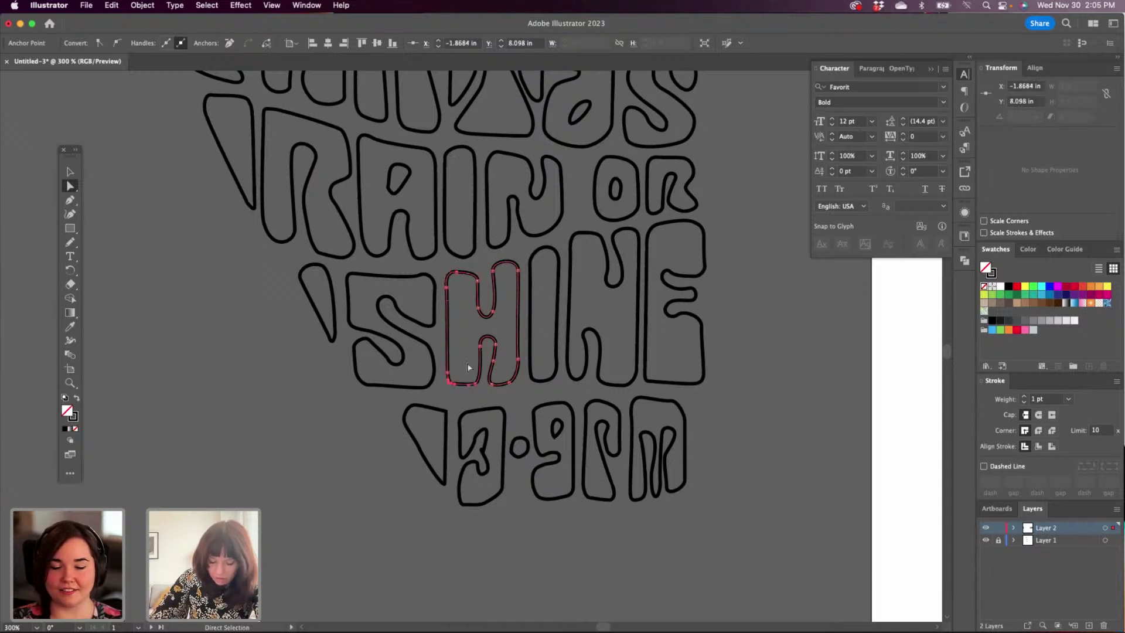
pyautogui.click(456, 275)
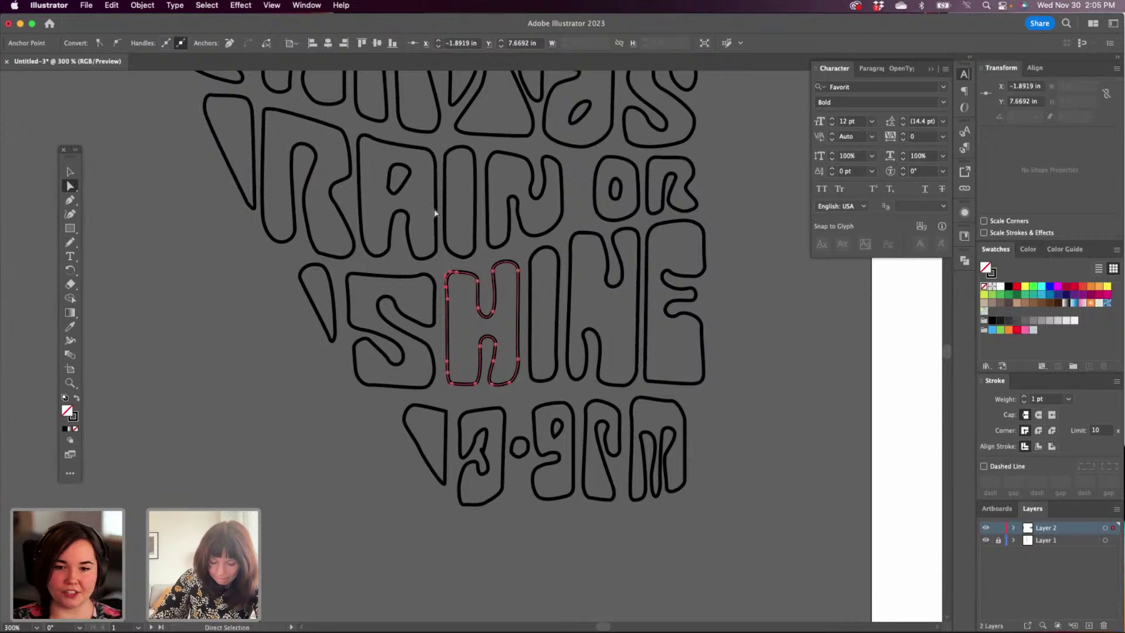
# Nudge the left-side anchor points of the H inward so the letter is about 0.31 in wide.
pyautogui.click(467, 273)
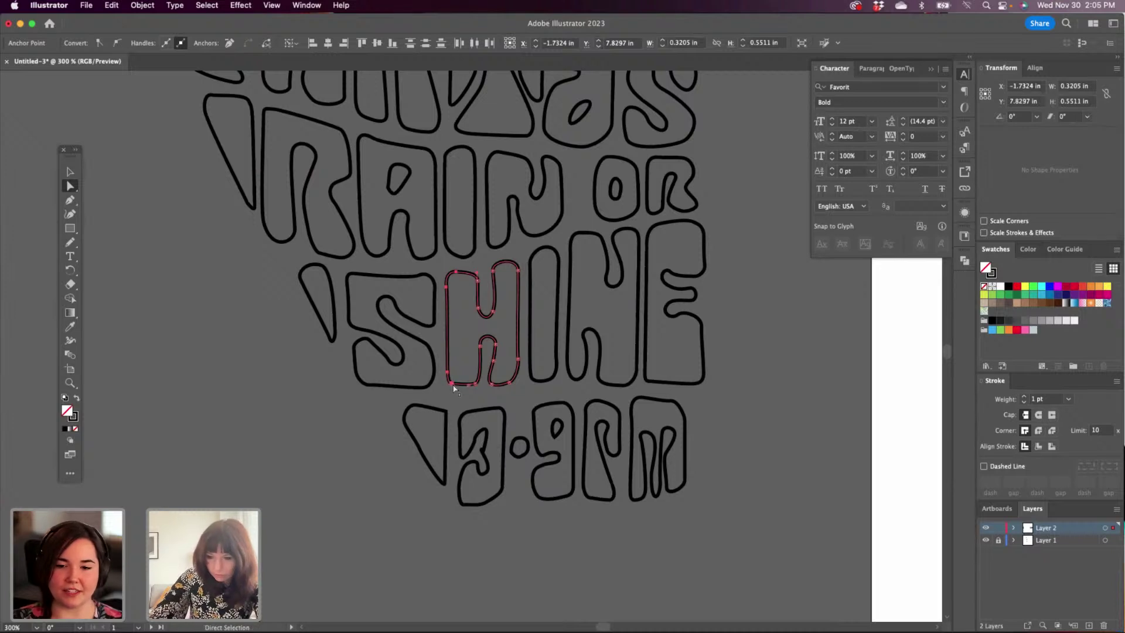
pyautogui.press('Right')
pyautogui.press('v')
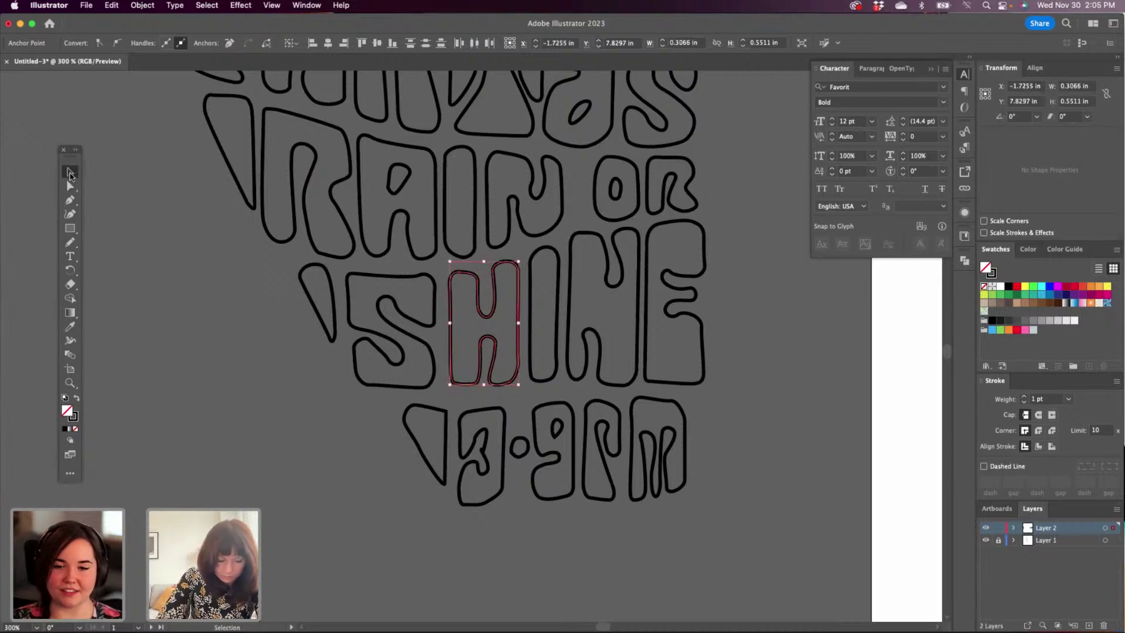
pyautogui.click(304, 514)
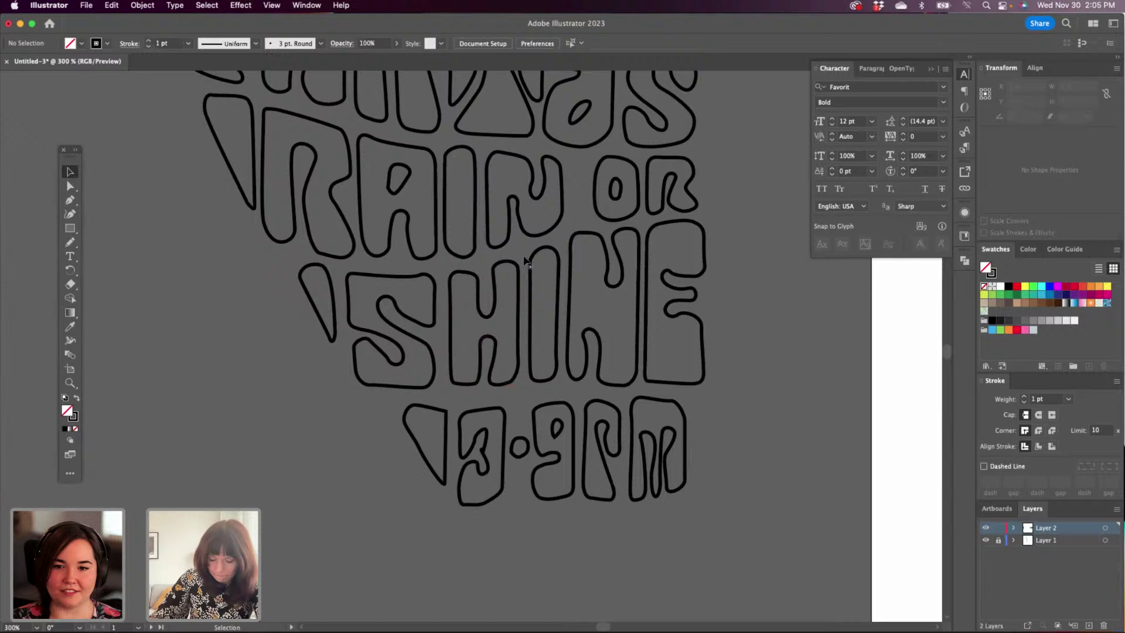
pyautogui.click(518, 325)
# Reshape the upper-right corner of the S in SHINE by adjusting its anchor points.
pyautogui.press('a')
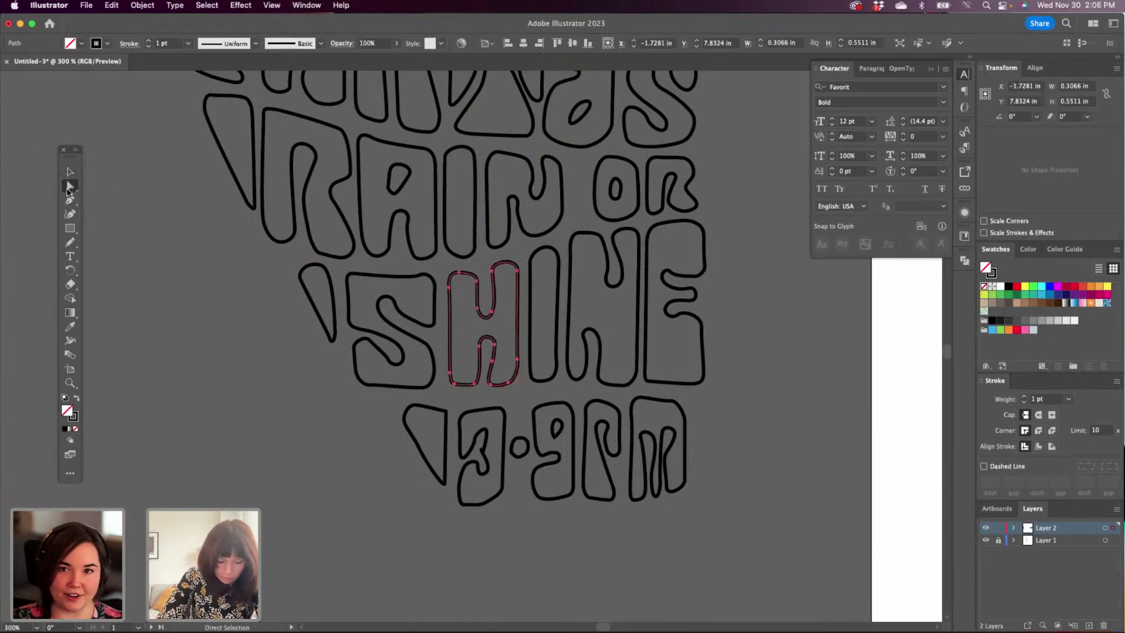
pyautogui.click(421, 276)
pyautogui.click(423, 275)
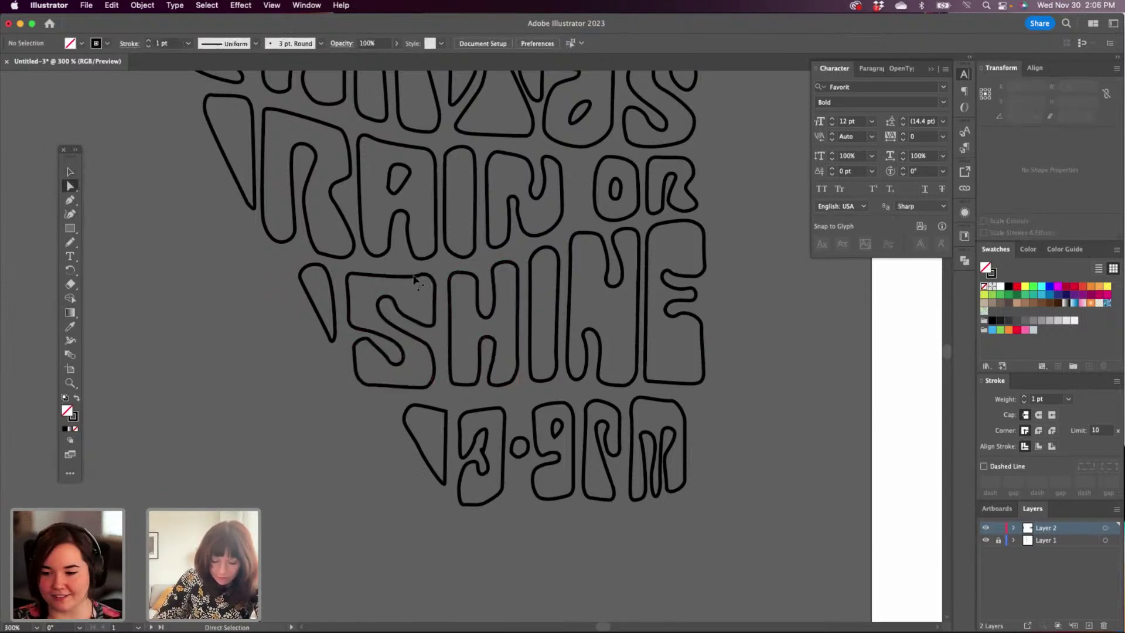
pyautogui.moveTo(408, 278); pyautogui.dragTo(442, 298)
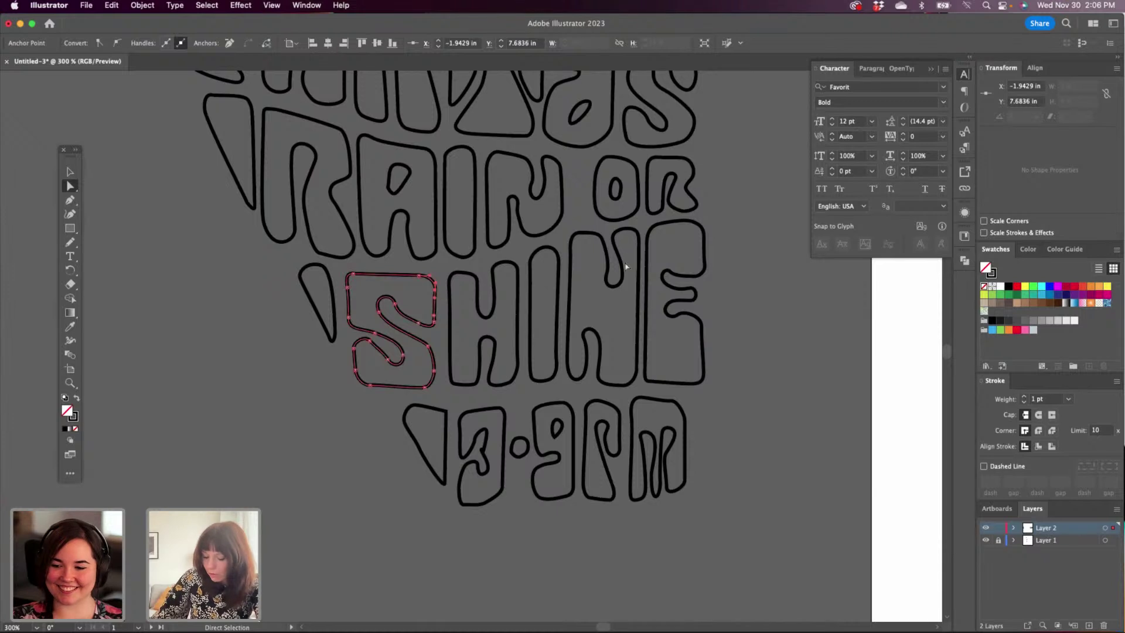
# Adjust the curve at the top of the lower notch in the N of SHINE.
pyautogui.click(628, 298)
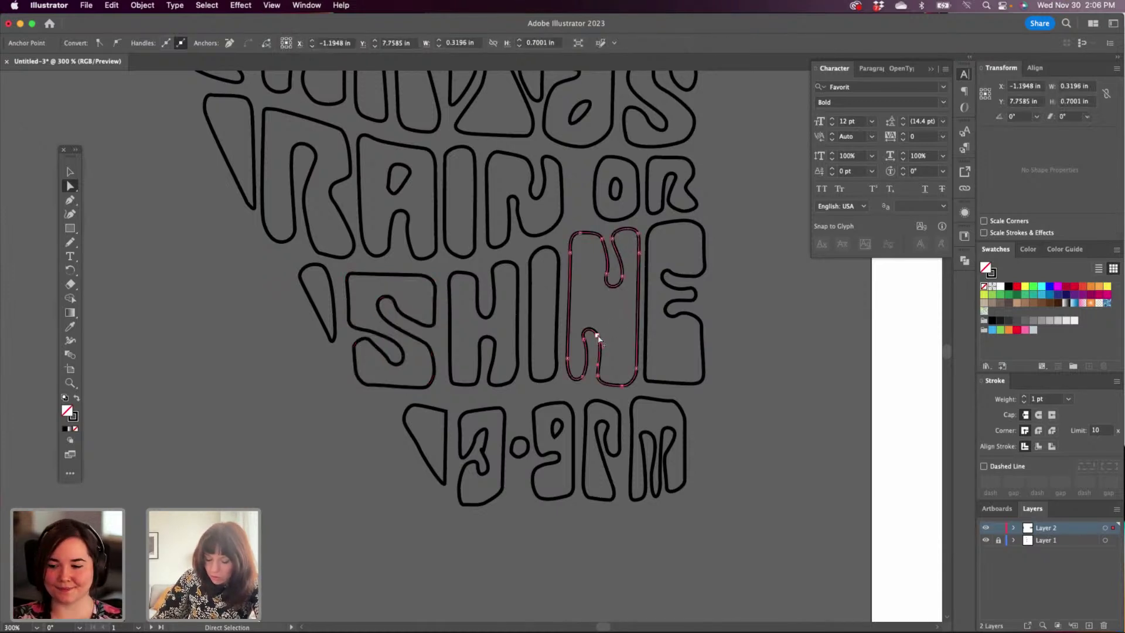
pyautogui.click(593, 323)
pyautogui.moveTo(593, 321); pyautogui.dragTo(594, 323)
pyautogui.click(673, 363)
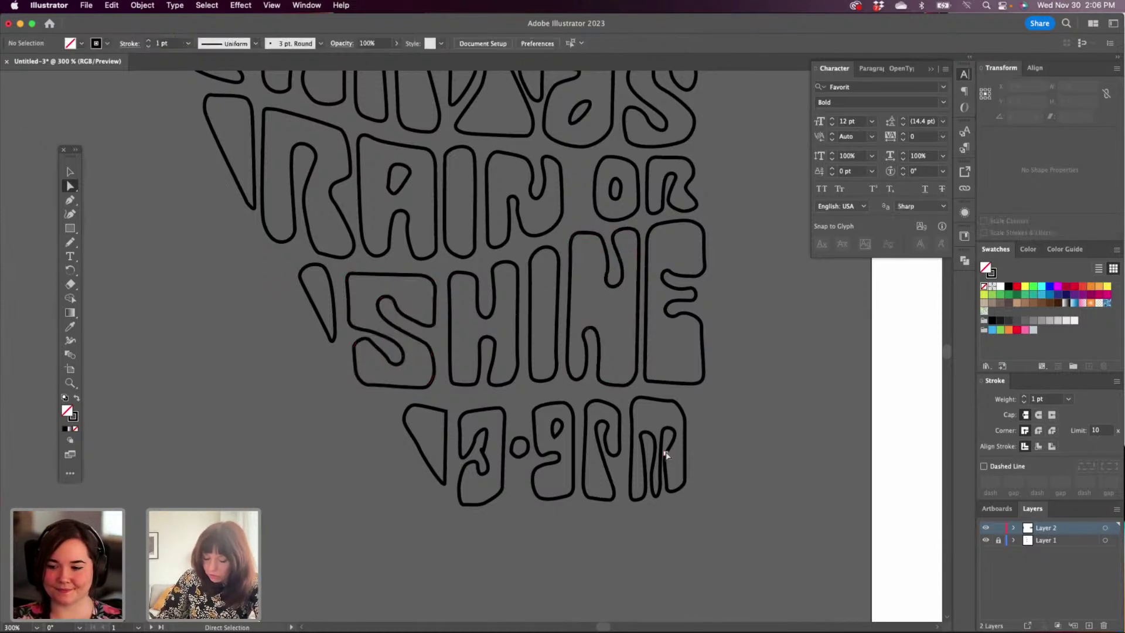
# Smooth the two inner notches of the M in 3-9PM by repositioning their anchor points and handles.
pyautogui.click(668, 464)
pyautogui.moveTo(666, 455); pyautogui.dragTo(670, 456)
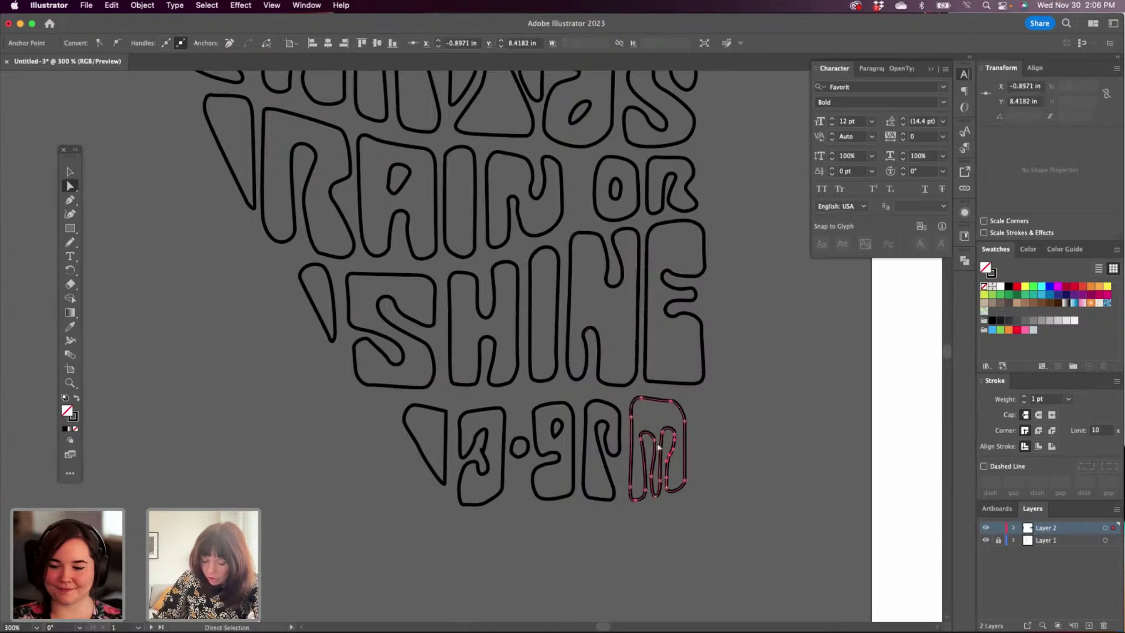
pyautogui.click(654, 440)
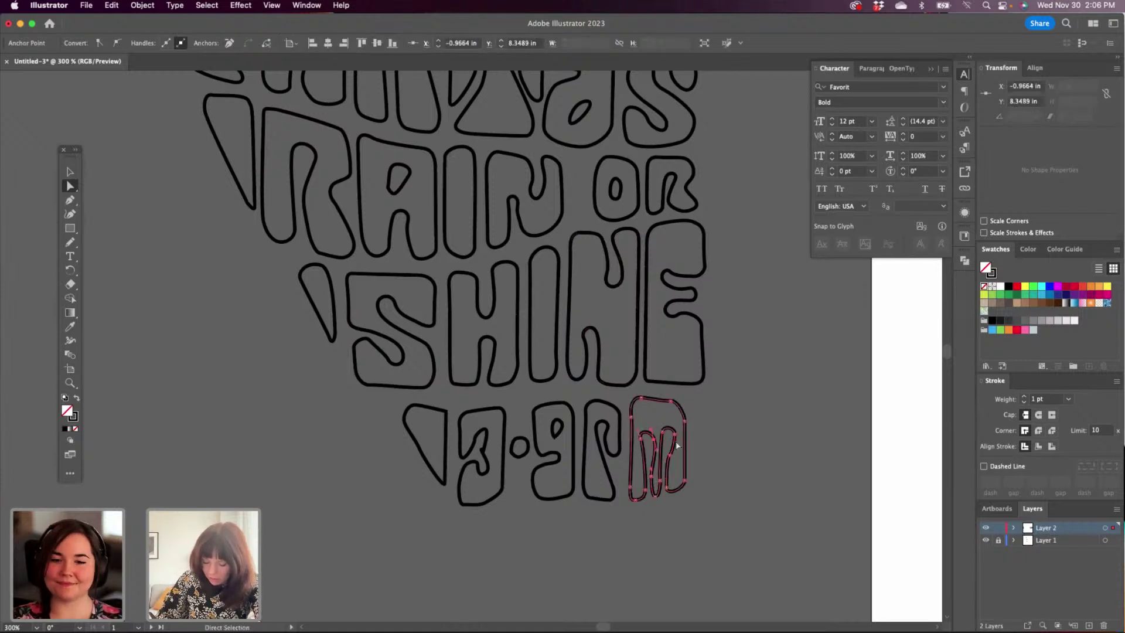
pyautogui.click(674, 436)
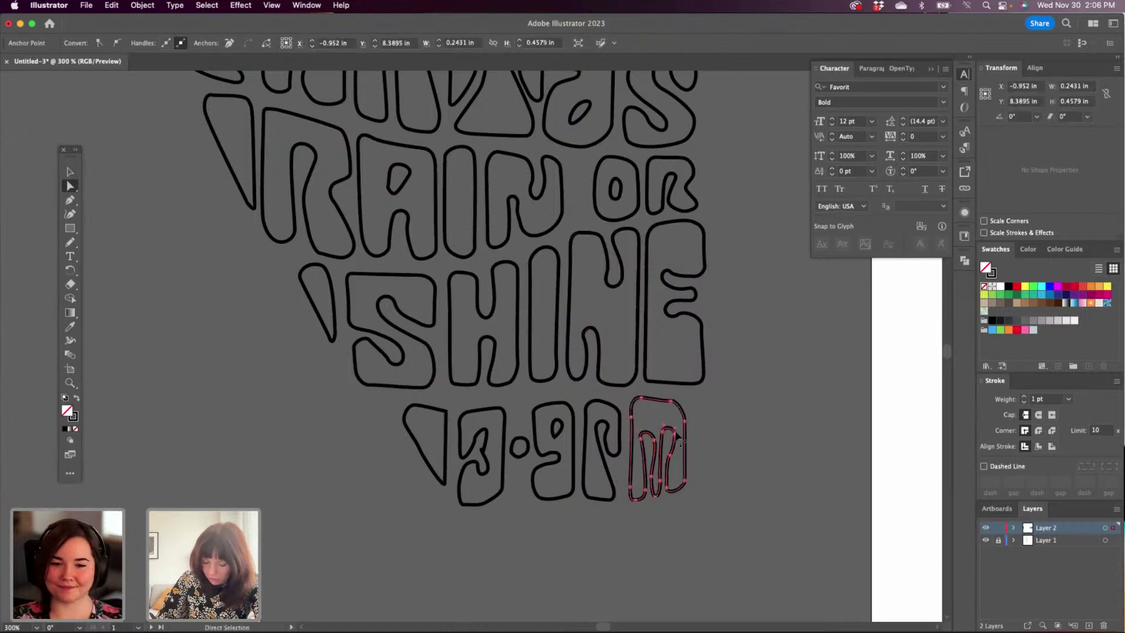
# Square off the upper-right corner of the M and adjust the right edge of the P in 3-9PM.
pyautogui.click(684, 485)
pyautogui.moveTo(673, 402); pyautogui.dragTo(682, 399)
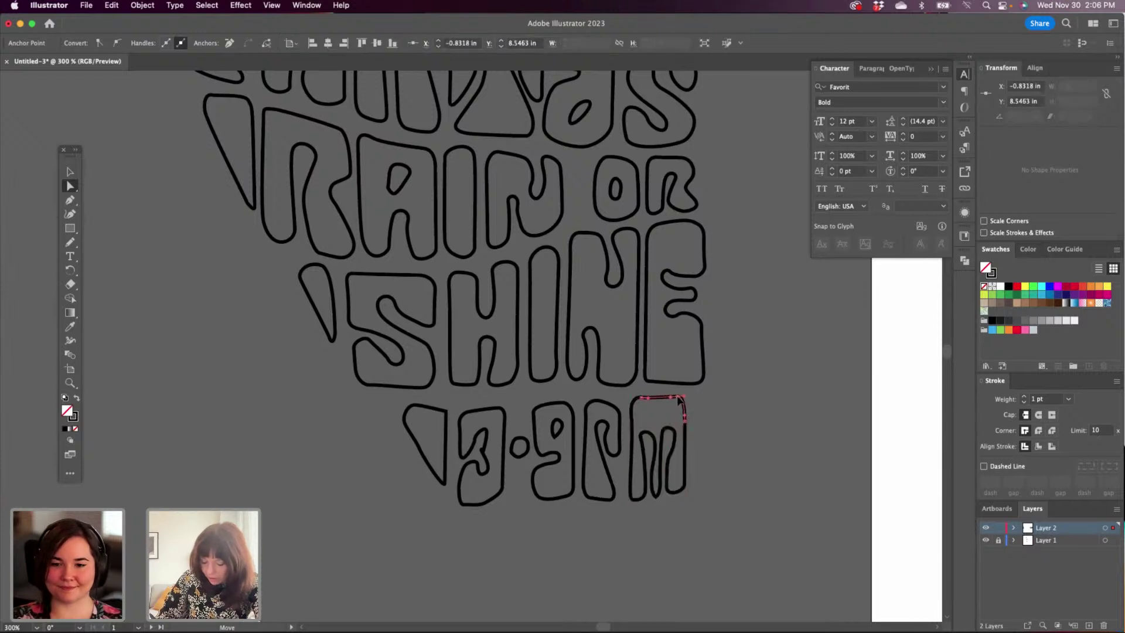
pyautogui.click(619, 407)
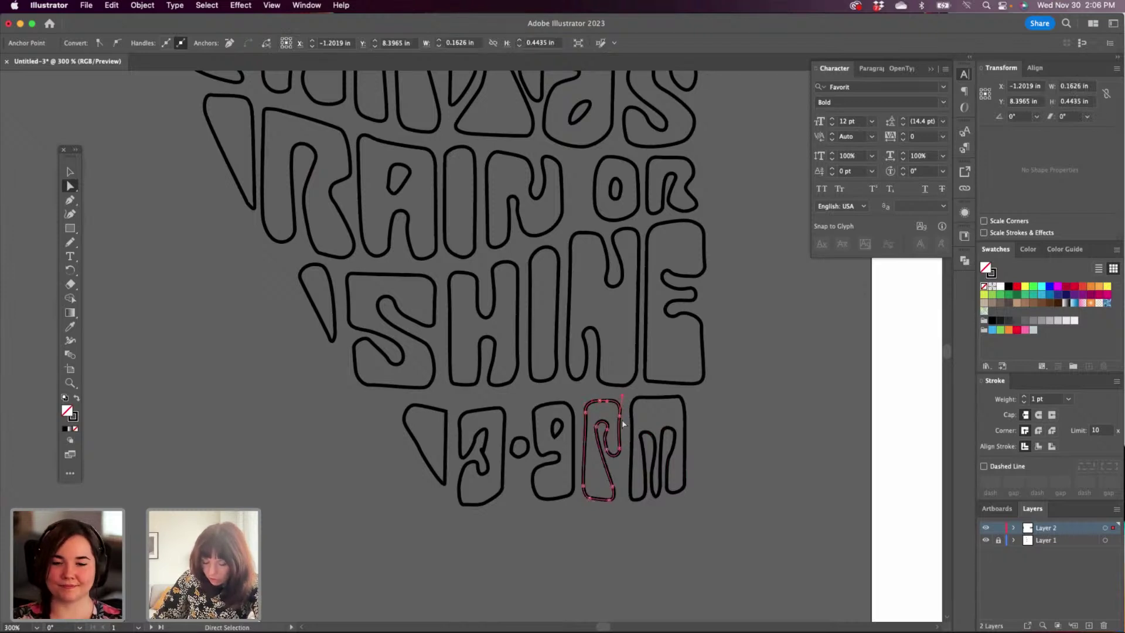
pyautogui.moveTo(623, 423); pyautogui.dragTo(628, 419)
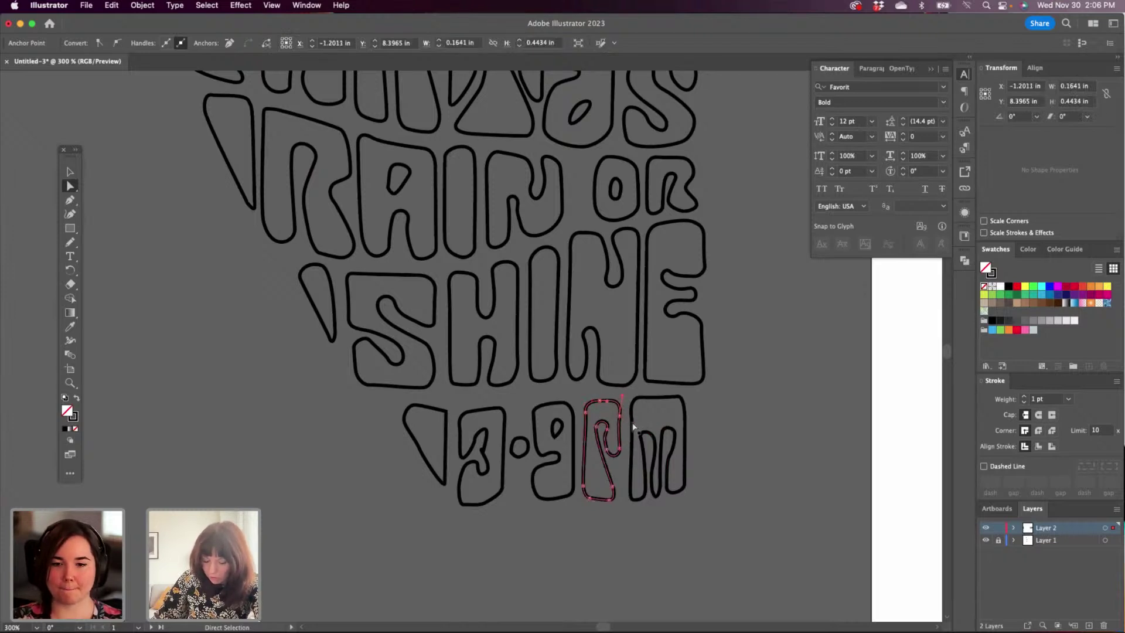
# Remove the extra anchor point from the middle of the 3's inner curve with the Pen tool.
pyautogui.click(485, 449)
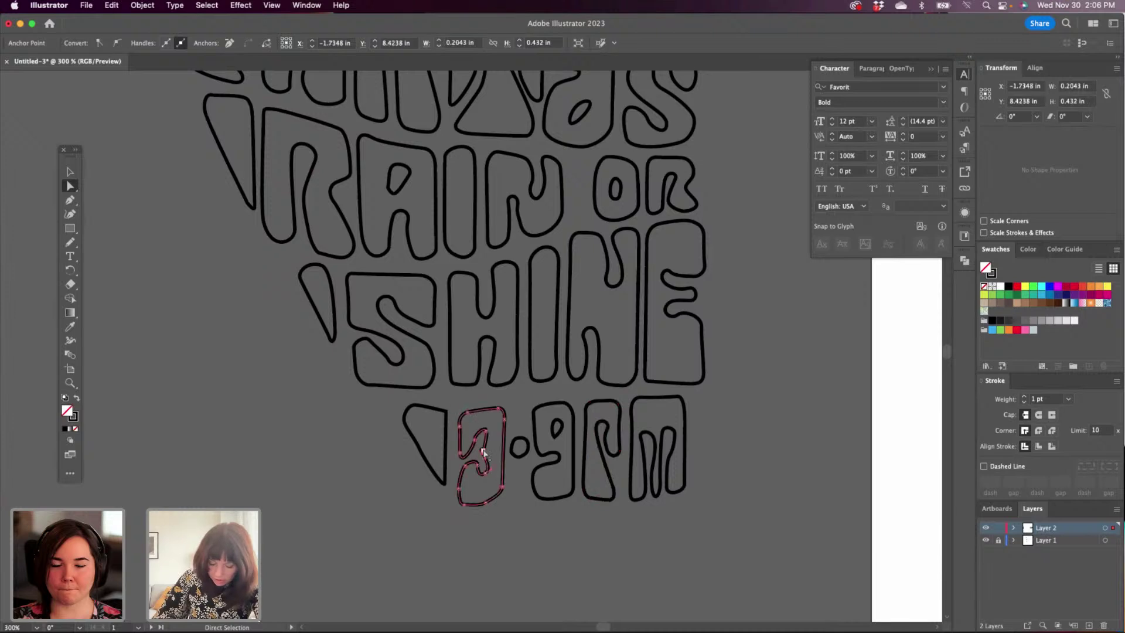
pyautogui.click(483, 450)
pyautogui.click(73, 200)
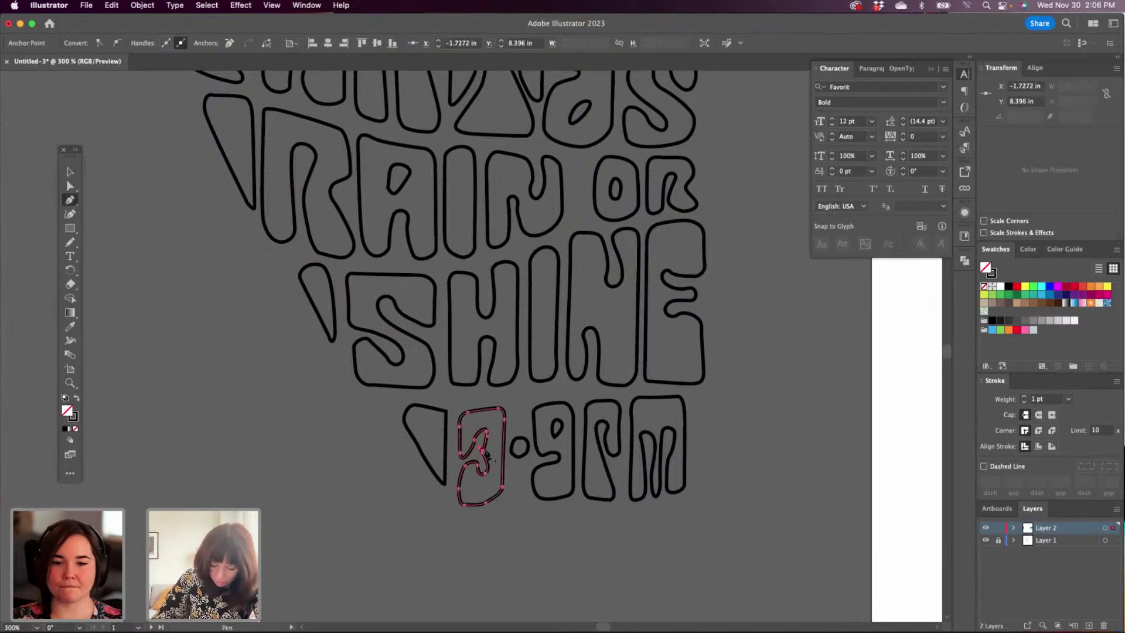
pyautogui.click(483, 450)
pyautogui.click(486, 453)
# Reshape the inner curve of the 3 and the two ends of its left-side opening.
pyautogui.press('a')
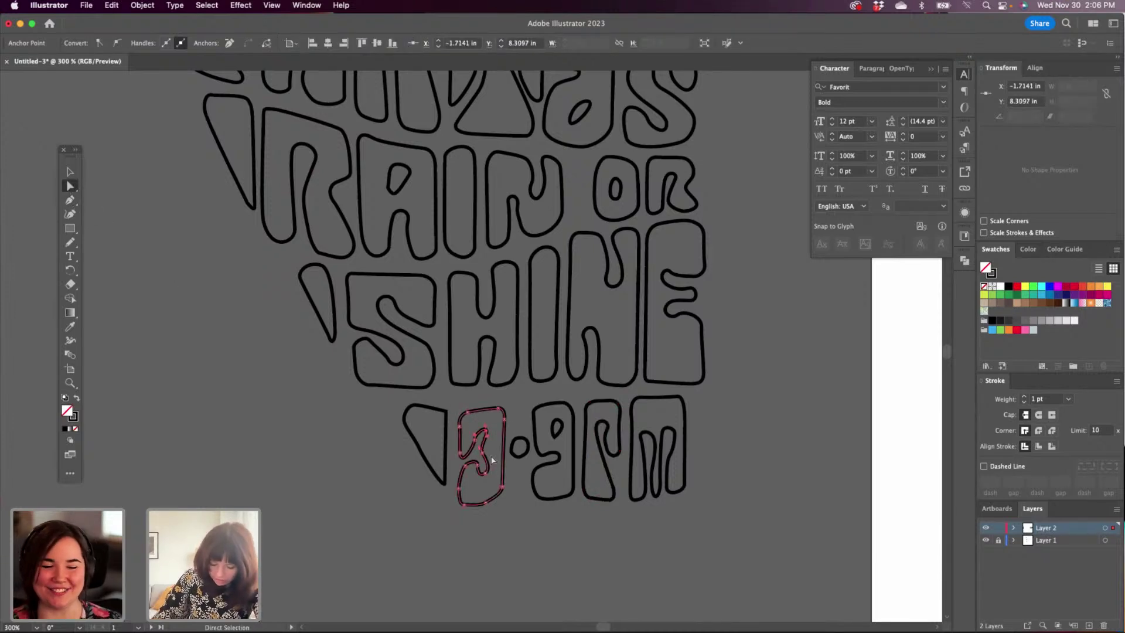
pyautogui.click(484, 458)
pyautogui.click(472, 447)
pyautogui.moveTo(472, 447); pyautogui.dragTo(478, 434)
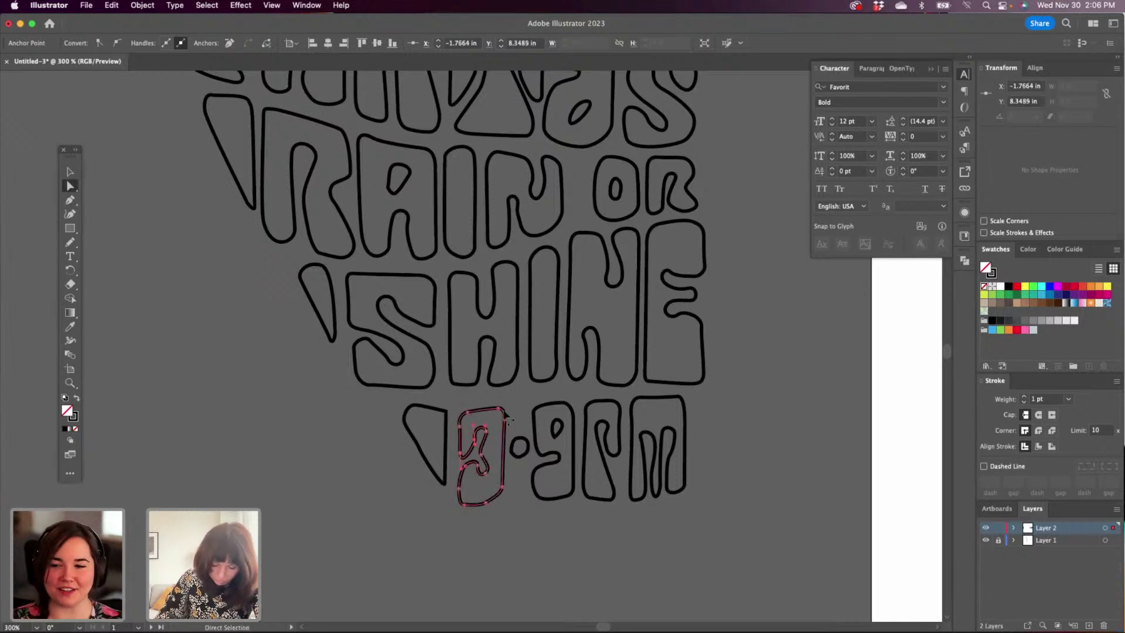
pyautogui.moveTo(460, 454); pyautogui.dragTo(459, 466)
pyautogui.click(461, 459)
pyautogui.click(462, 465)
pyautogui.click(512, 550)
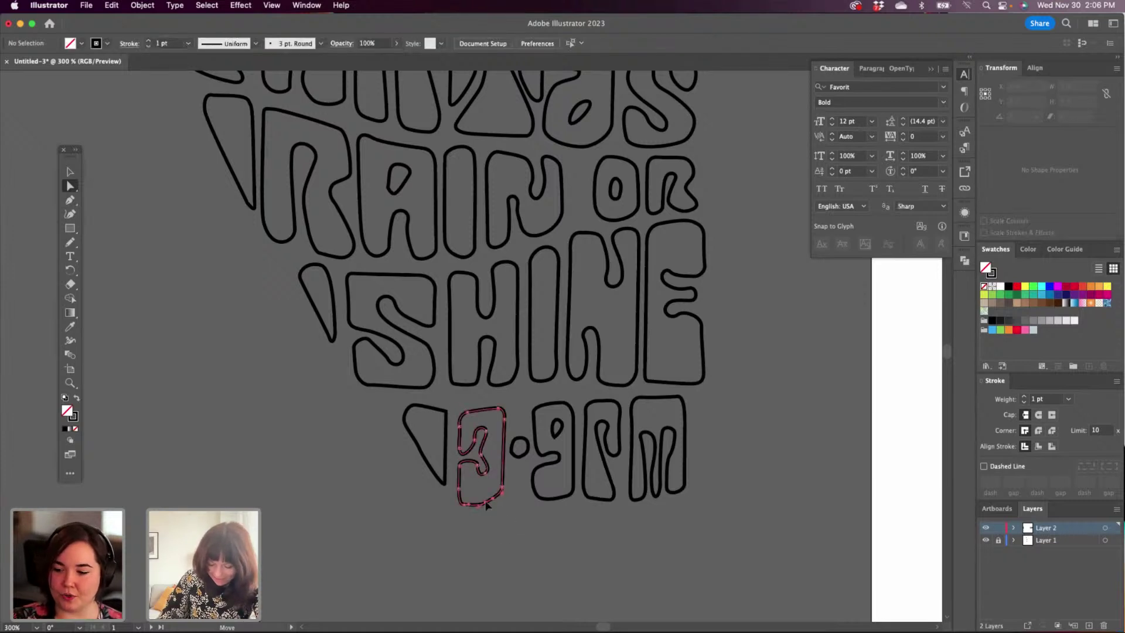
# Adjust the anchor point on the bottom edge of the 3 to reshape its lower-right curve.
pyautogui.click(485, 502)
pyautogui.moveTo(486, 504); pyautogui.dragTo(485, 498)
pyautogui.click(70, 171)
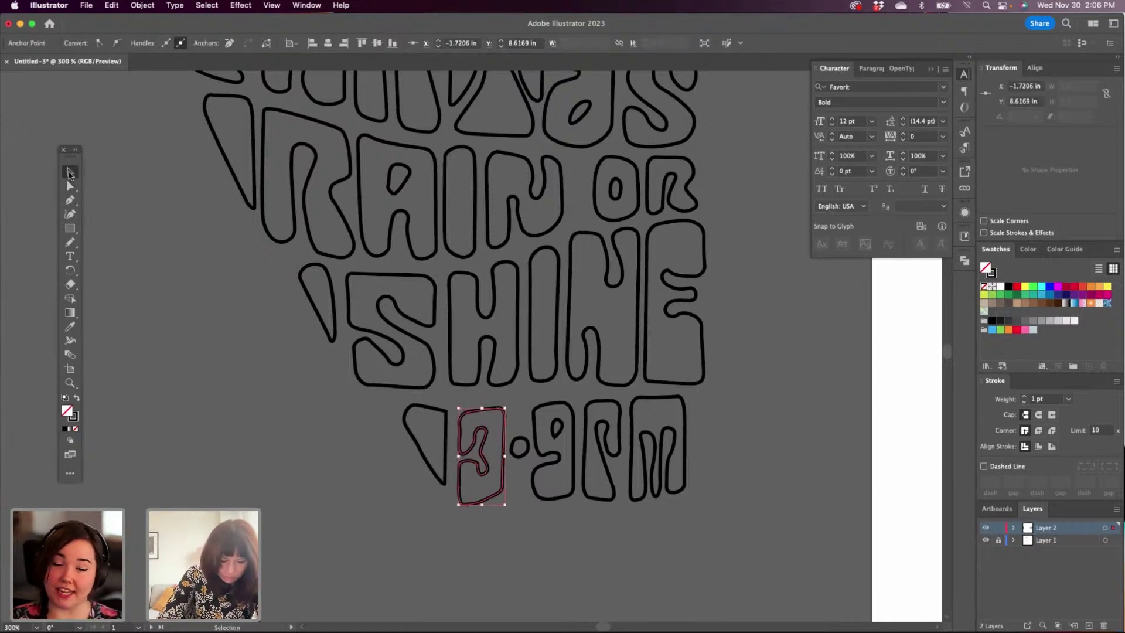
pyautogui.press('a')
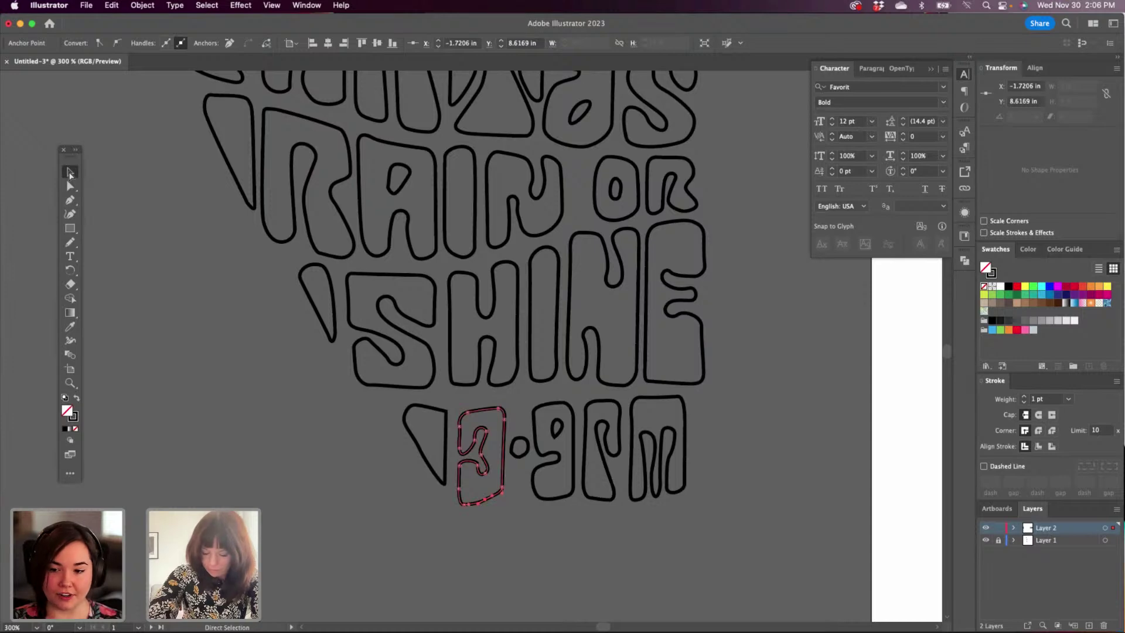
# Examine the traced lettering blocks beside the full poster sketch.
pyautogui.press('super+minus')
pyautogui.press('super+minus')
pyautogui.press('super+minus')
pyautogui.press('super+minus')
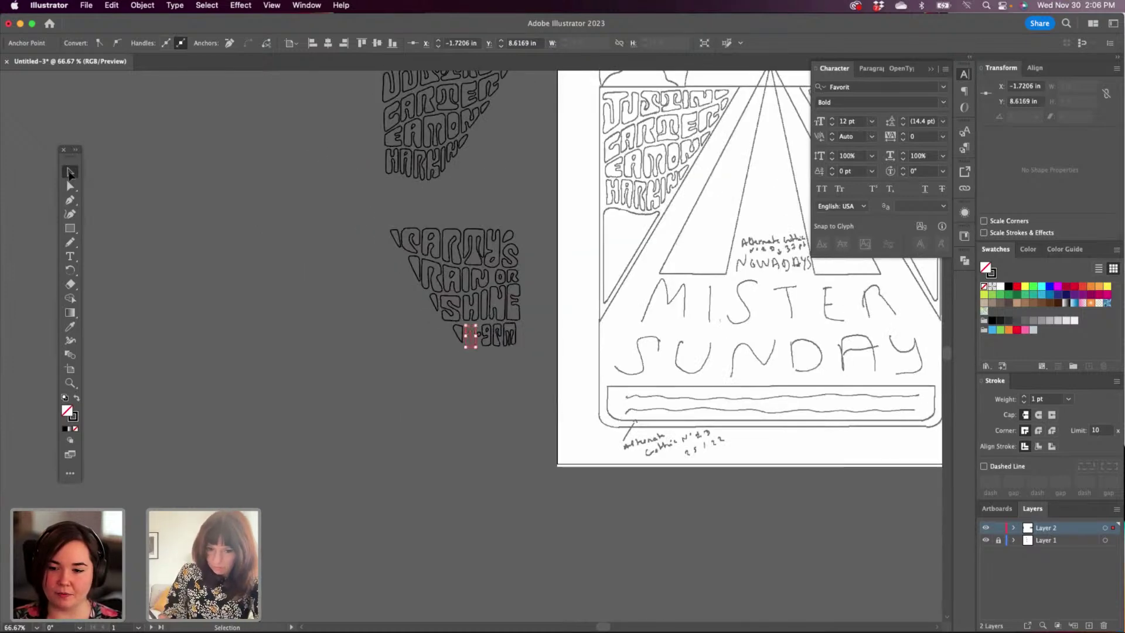
pyautogui.moveTo(750, 396); pyautogui.dragTo(494, 517)
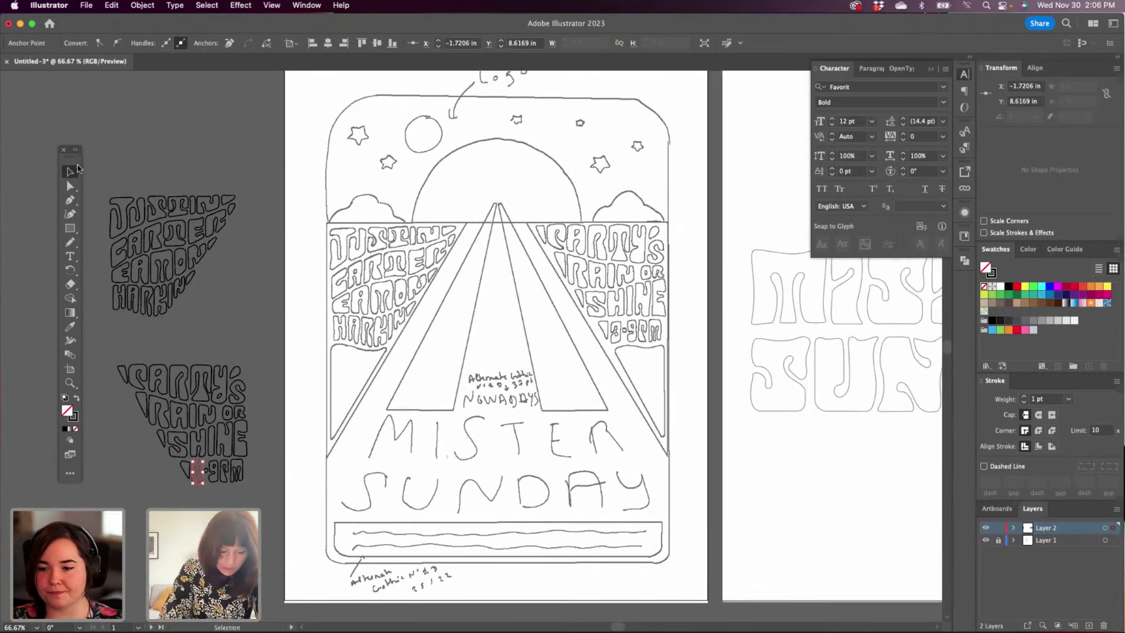
# Check the traced lettering blocks on their own by temporarily hiding the sketch on Layer 1.
pyautogui.click(96, 155)
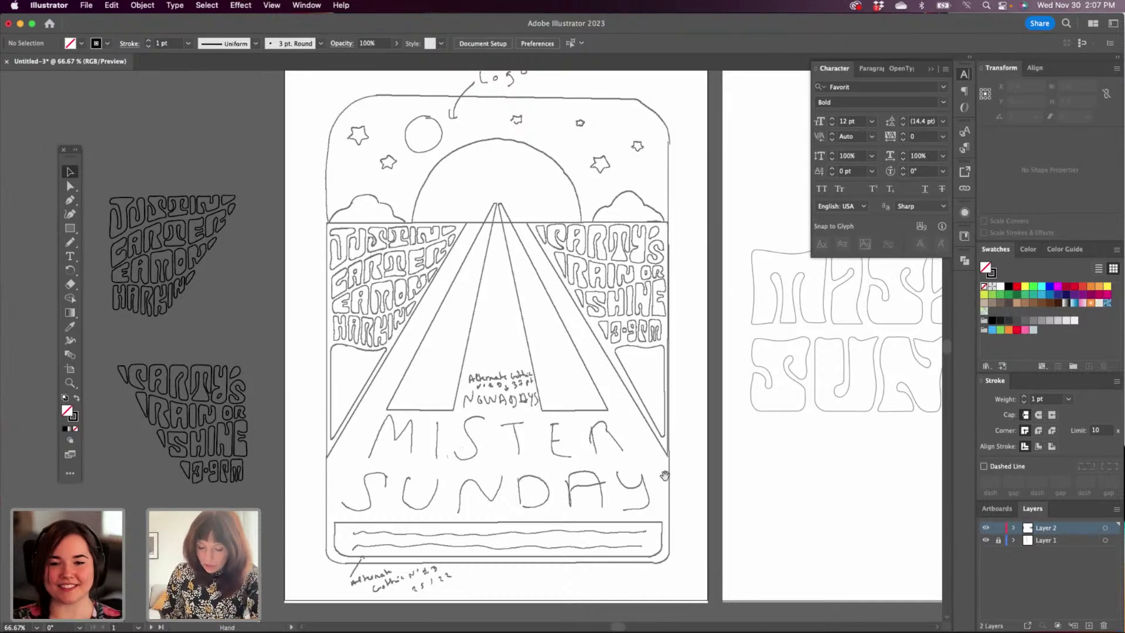
pyautogui.moveTo(644, 461); pyautogui.dragTo(605, 440)
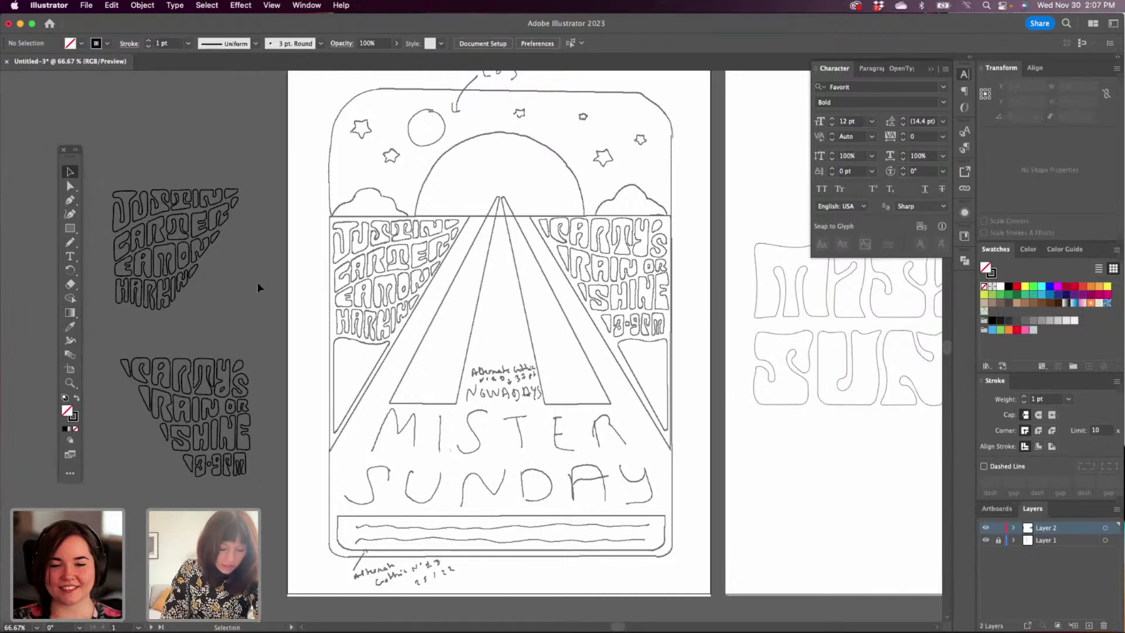
pyautogui.moveTo(258, 282); pyautogui.dragTo(254, 283)
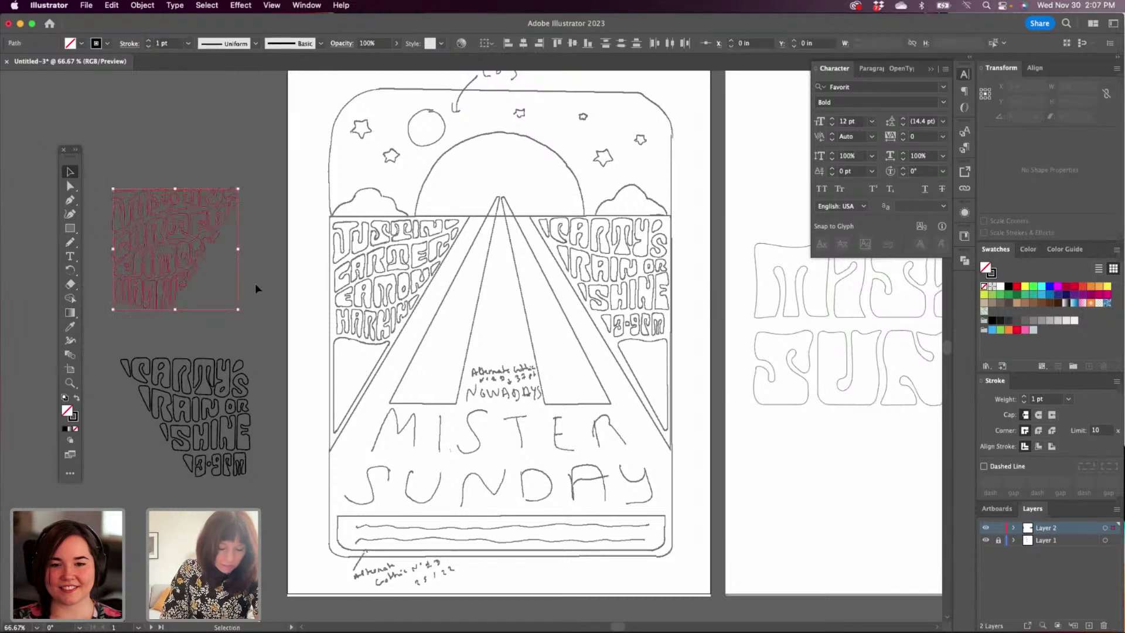
pyautogui.click(986, 541)
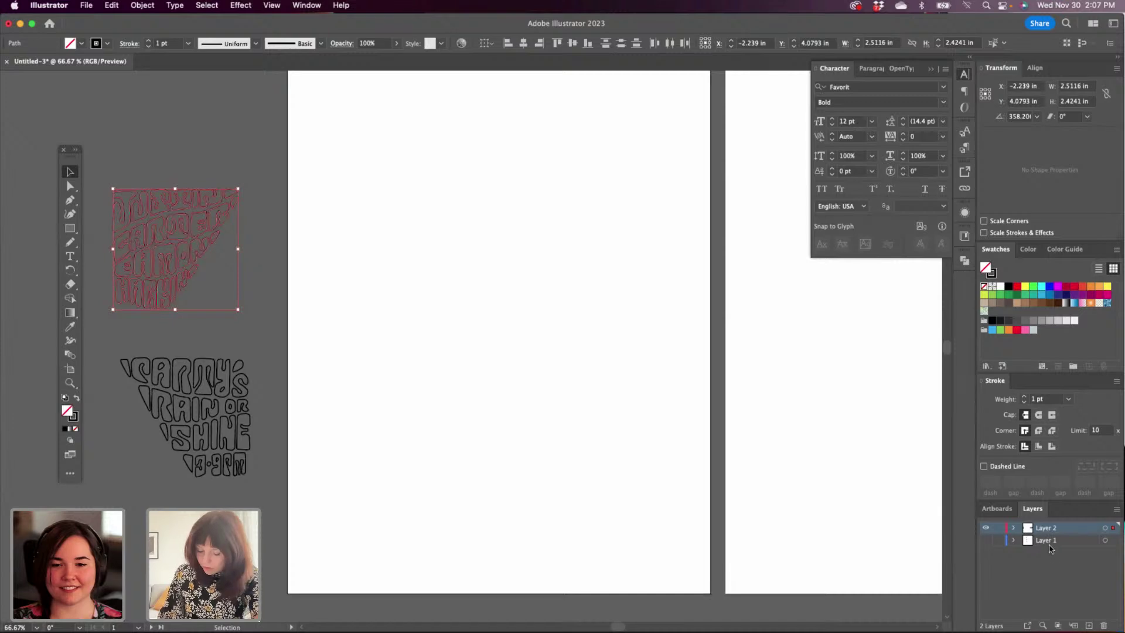
pyautogui.click(201, 146)
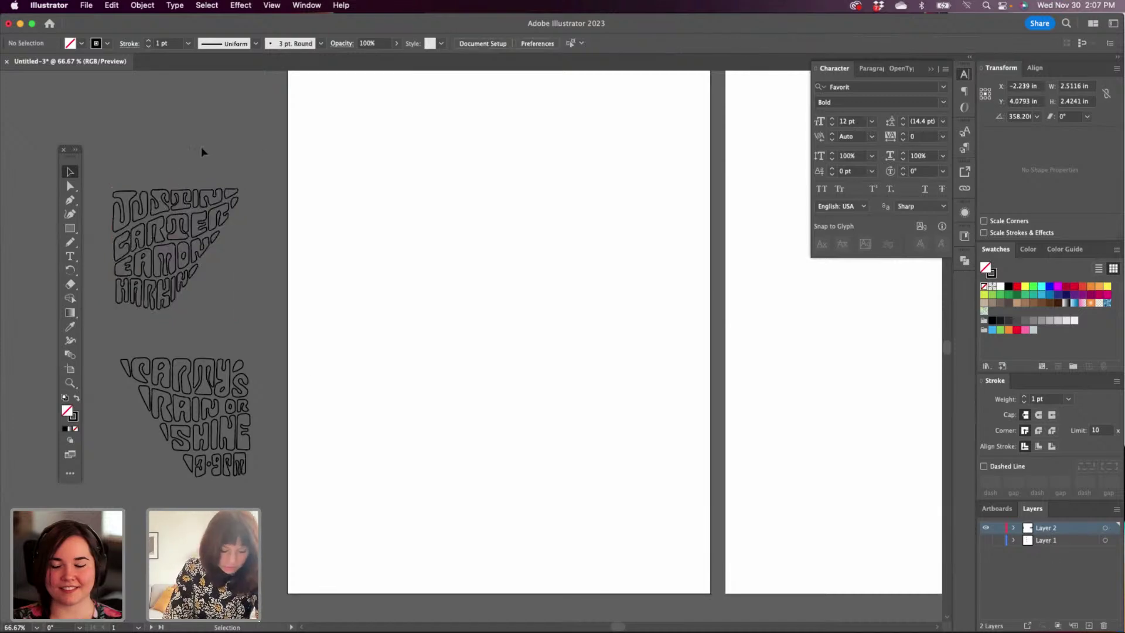
pyautogui.click(987, 540)
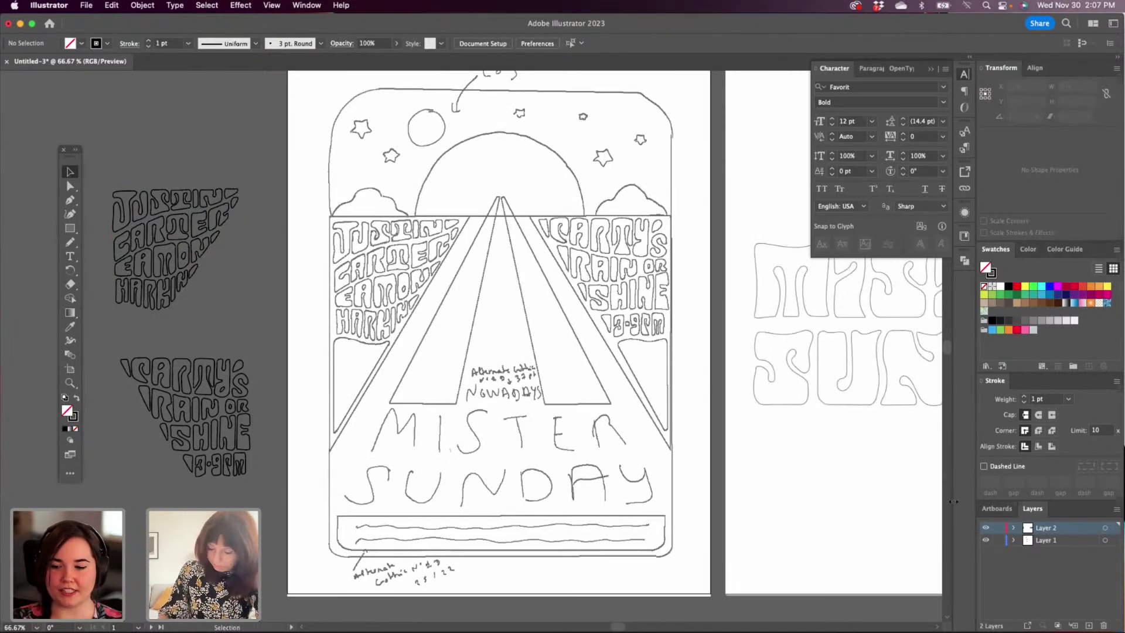
# Draw a rectangle about 6.95 by 9.29 in over the sketched outer frame of the poster.
pyautogui.click(70, 199)
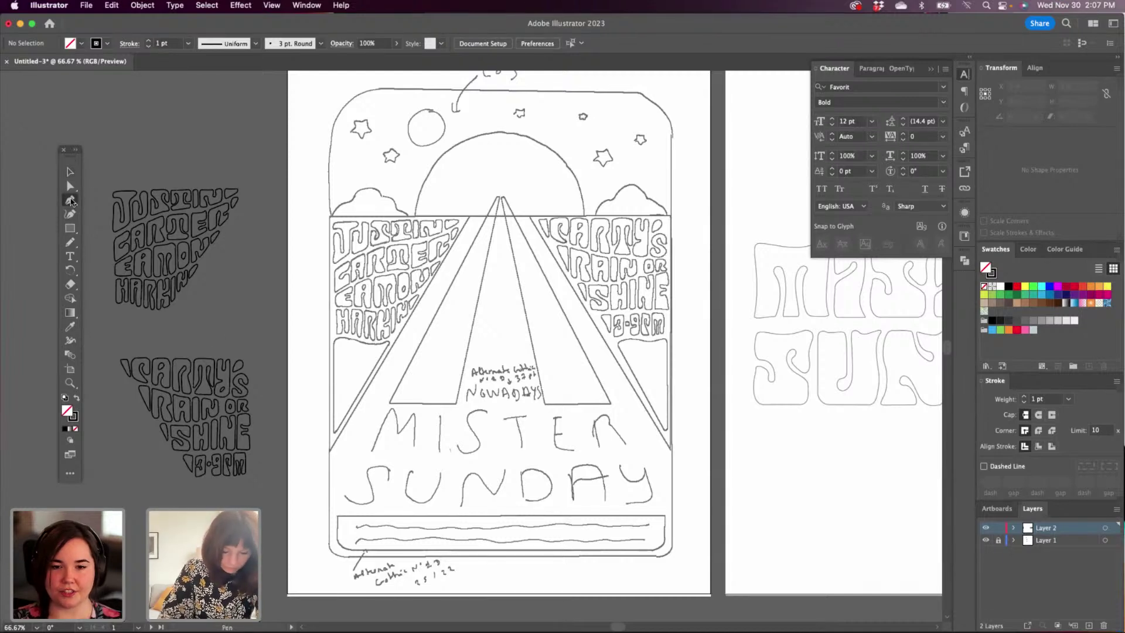
pyautogui.click(74, 229)
pyautogui.scroll(3, 535, 260)
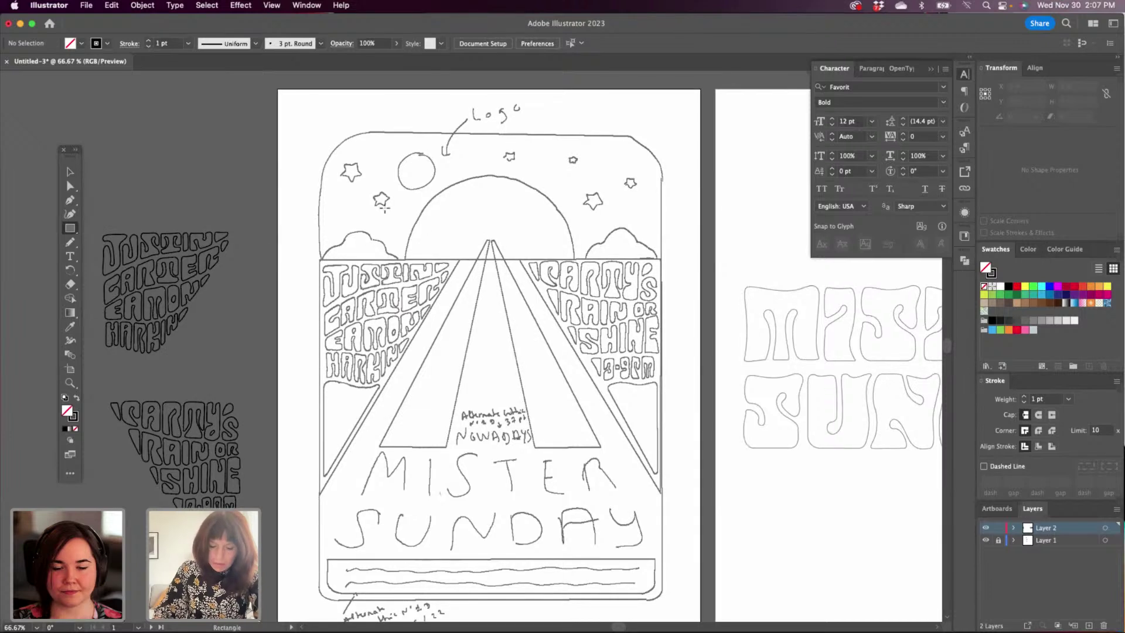
pyautogui.moveTo(318, 137); pyautogui.dragTo(665, 600)
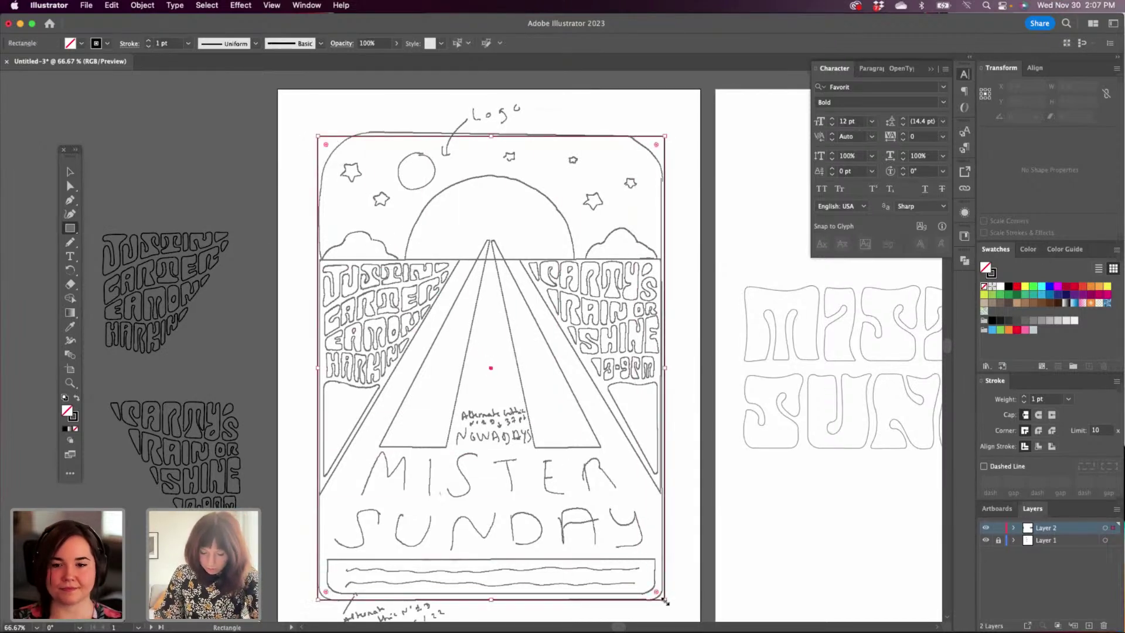
# Adjust the frame rectangle's left, top and right edges to match the sketched border, about 6.86 by 9.38 in.
pyautogui.click(75, 173)
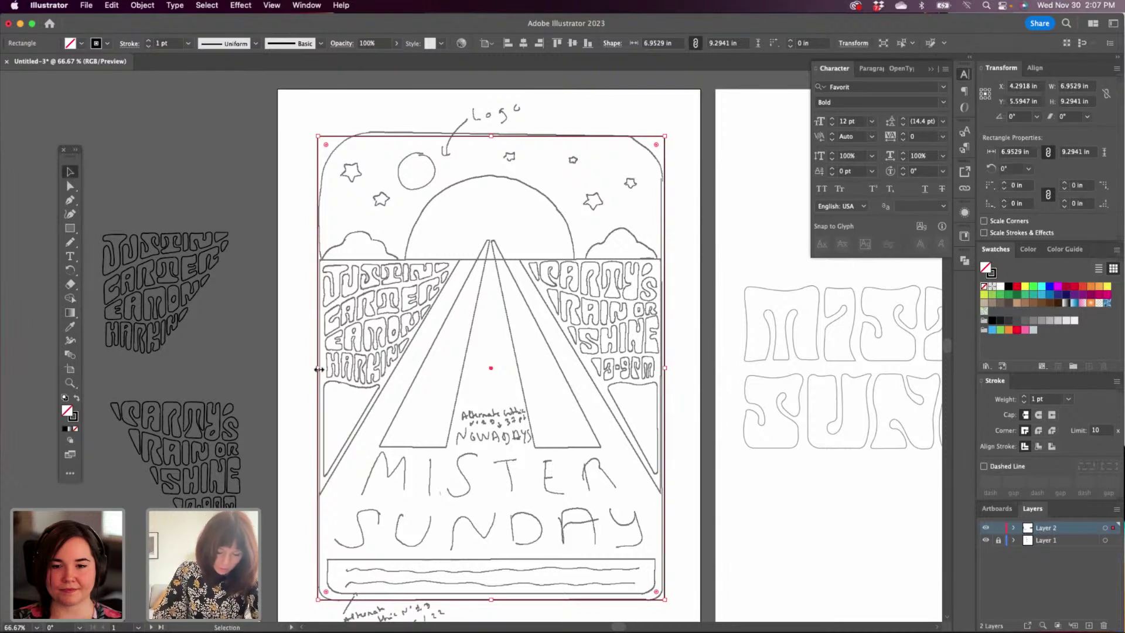
pyautogui.moveTo(319, 369); pyautogui.dragTo(321, 369)
pyautogui.moveTo(492, 136); pyautogui.dragTo(492, 132)
pyautogui.moveTo(664, 364); pyautogui.dragTo(661, 365)
pyautogui.moveTo(677, 509); pyautogui.dragTo(669, 422)
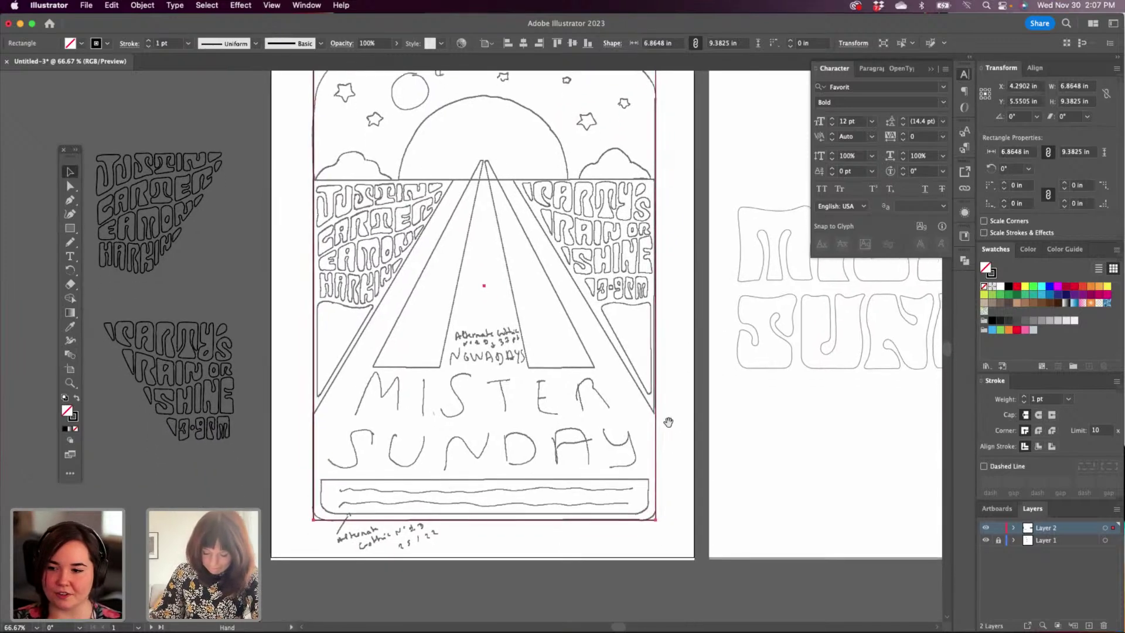
pyautogui.moveTo(561, 213); pyautogui.dragTo(565, 300)
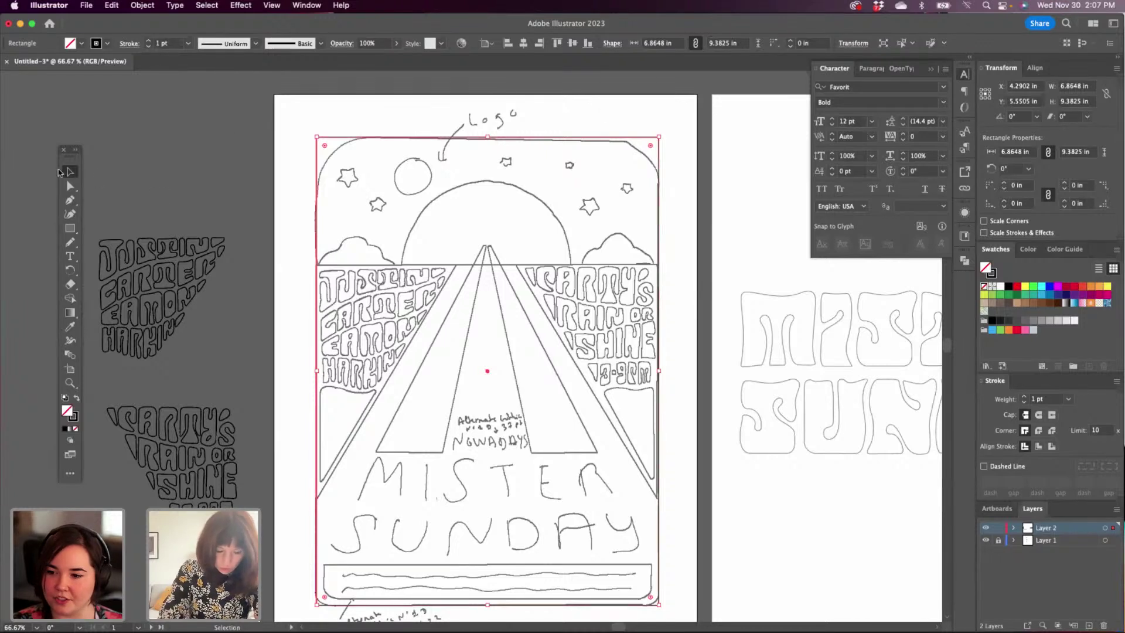
# Draw a circle and fit it to the sketched sun's arc, about 3.34 in across.
pyautogui.moveTo(70, 227); pyautogui.dragTo(123, 242)
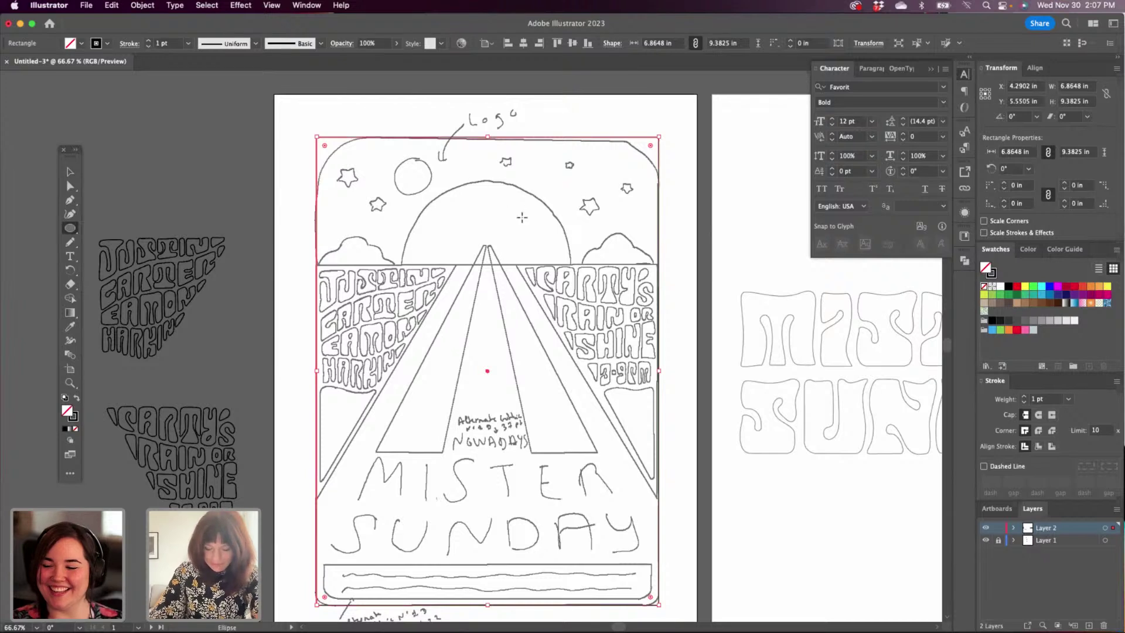
pyautogui.moveTo(421, 184); pyautogui.dragTo(583, 346)
pyautogui.click(70, 172)
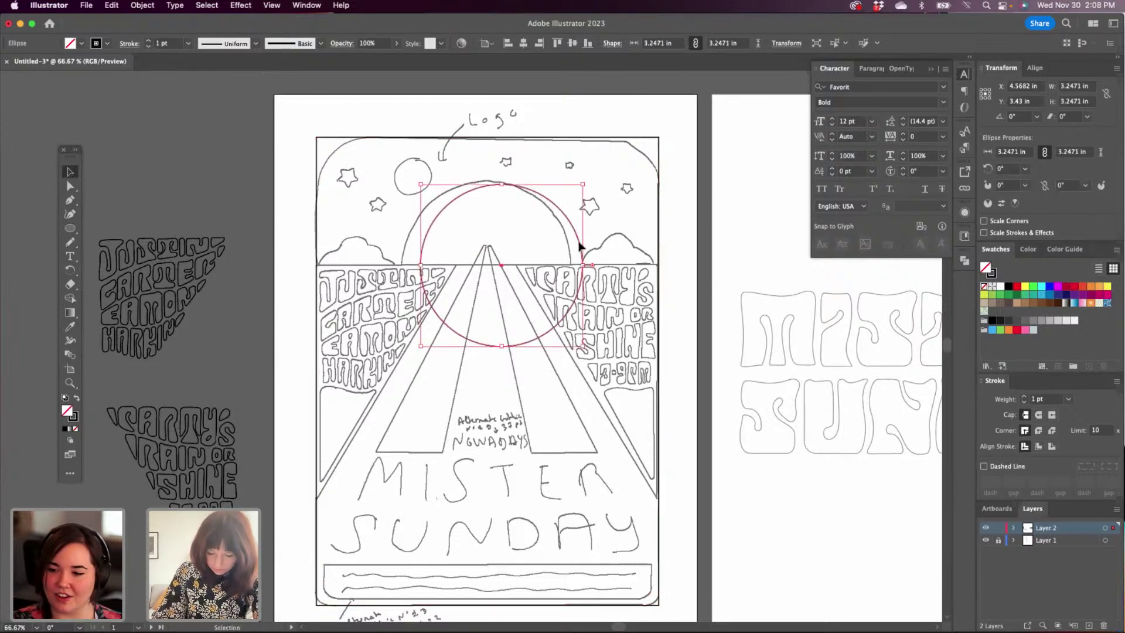
pyautogui.moveTo(581, 246); pyautogui.dragTo(565, 244)
pyautogui.moveTo(565, 183); pyautogui.dragTo(570, 178)
pyautogui.moveTo(566, 240); pyautogui.dragTo(568, 242)
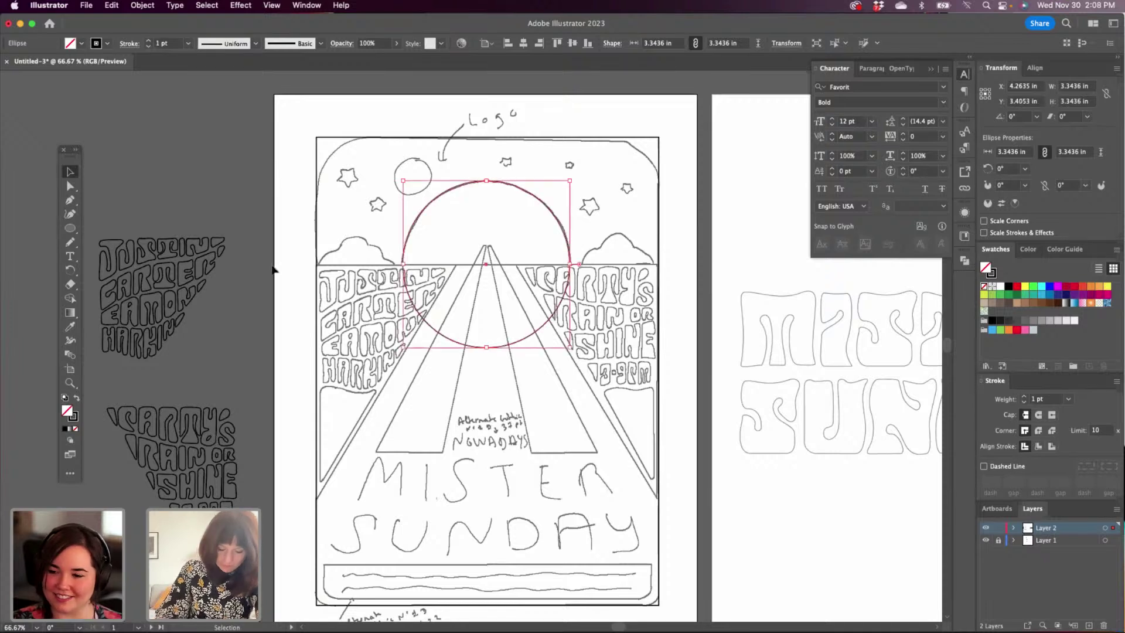
# Cut the sun circle's path with the Scissors tool at its right side near the horizon line.
pyautogui.click(70, 199)
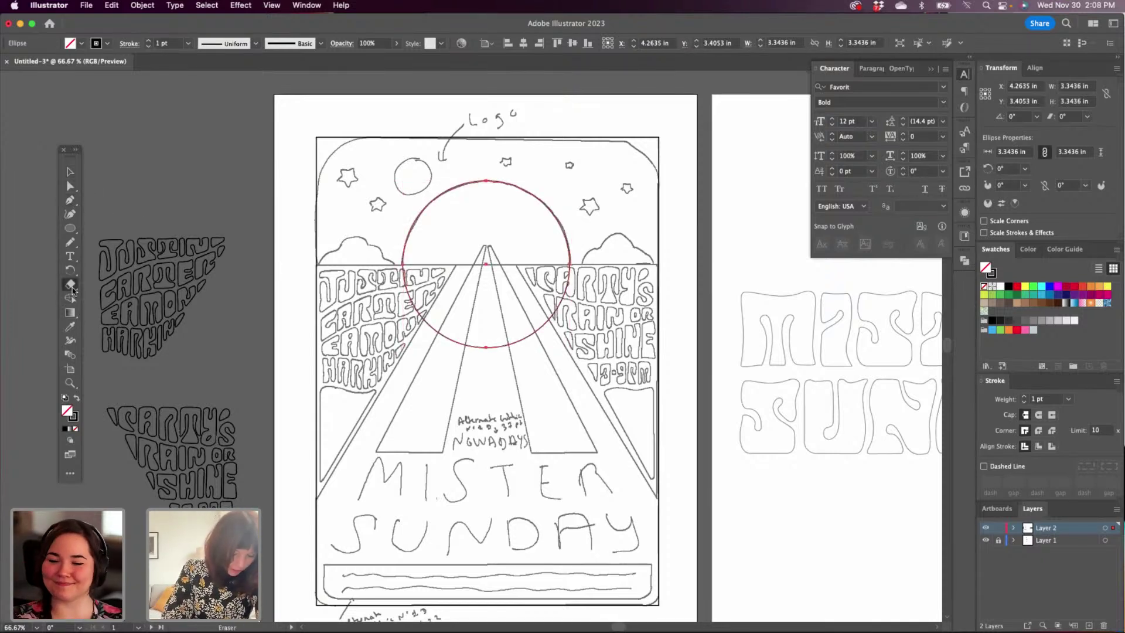
pyautogui.moveTo(70, 284); pyautogui.dragTo(96, 296)
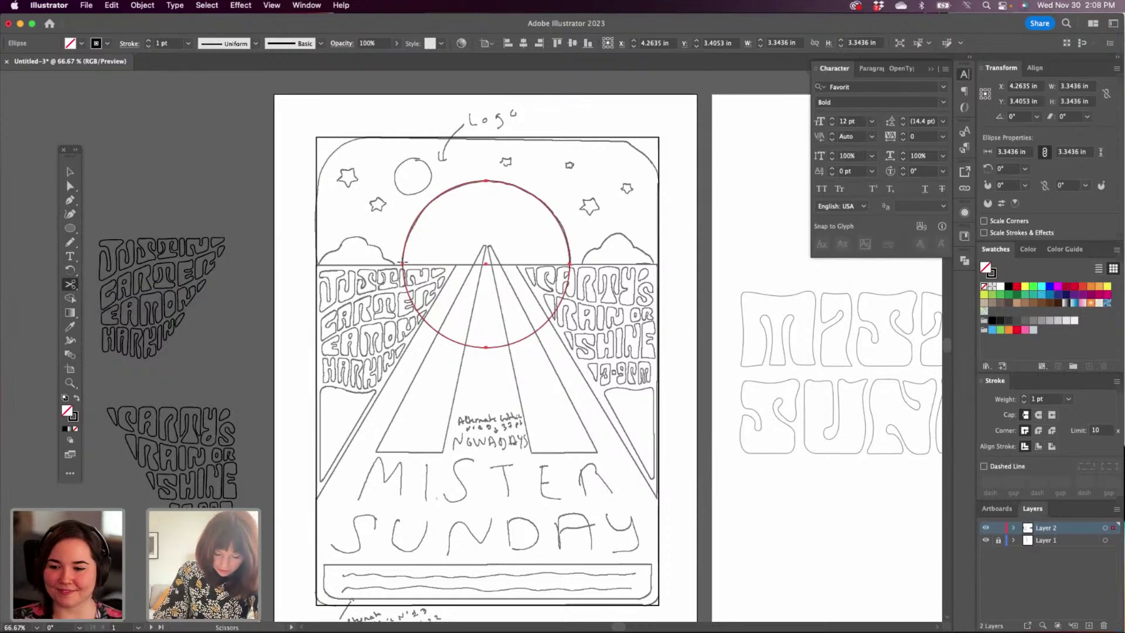
pyautogui.click(403, 263)
pyautogui.press('super+z')
pyautogui.click(402, 263)
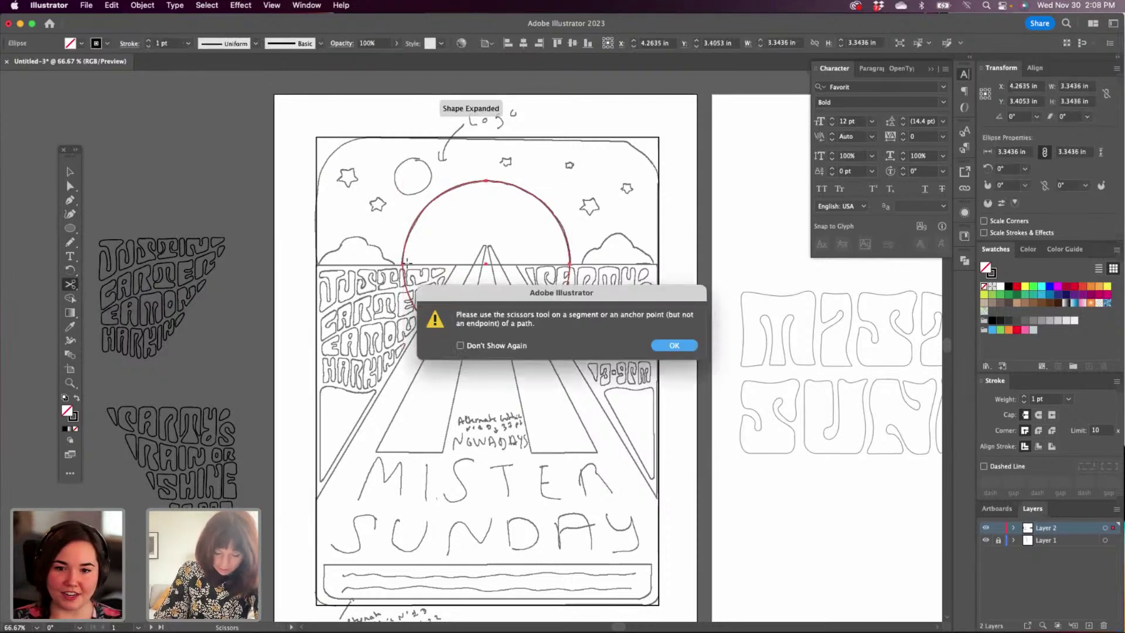
pyautogui.click(672, 344)
pyautogui.click(569, 263)
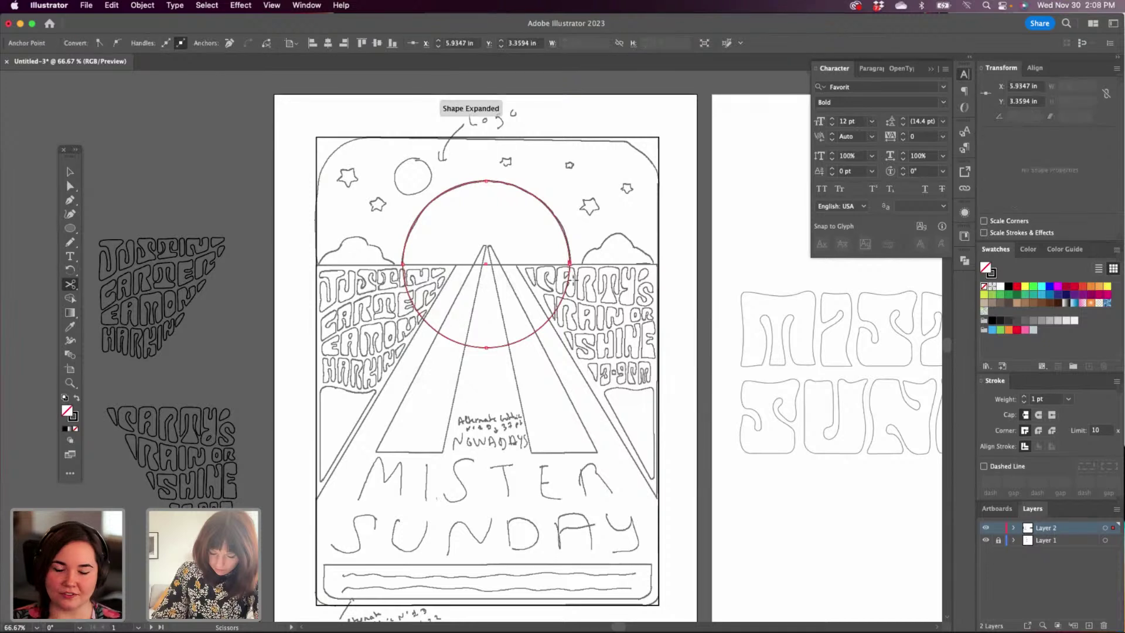
pyautogui.click(71, 172)
pyautogui.click(536, 330)
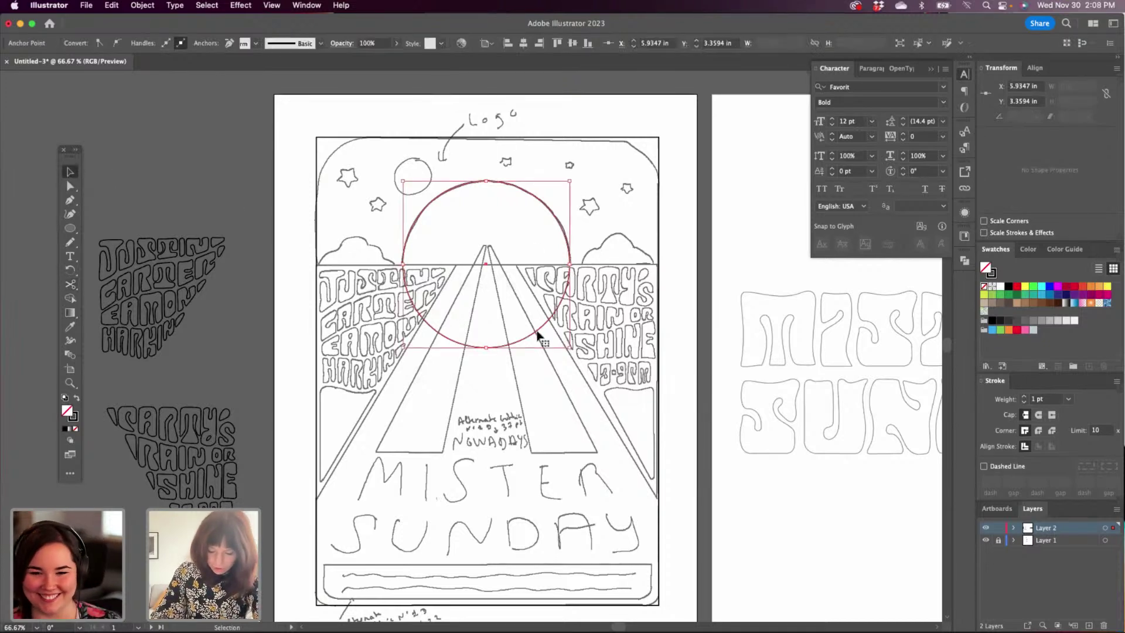
# Cut the sun circle at its left side on the horizon and delete the lower half.
pyautogui.click(71, 284)
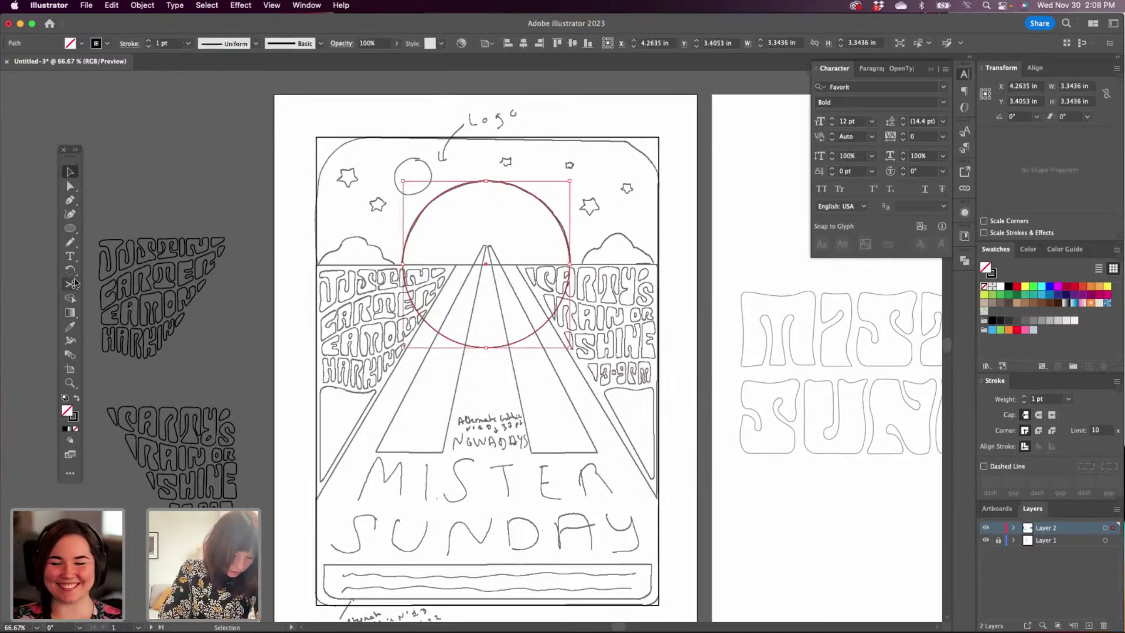
pyautogui.click(403, 263)
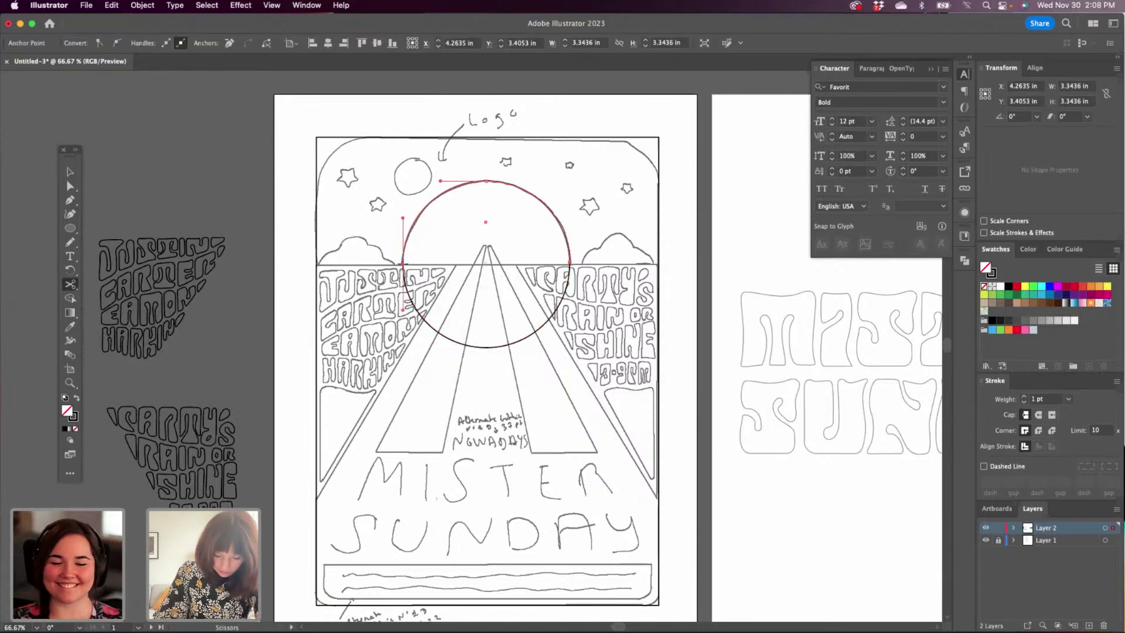
pyautogui.click(570, 263)
pyautogui.click(674, 346)
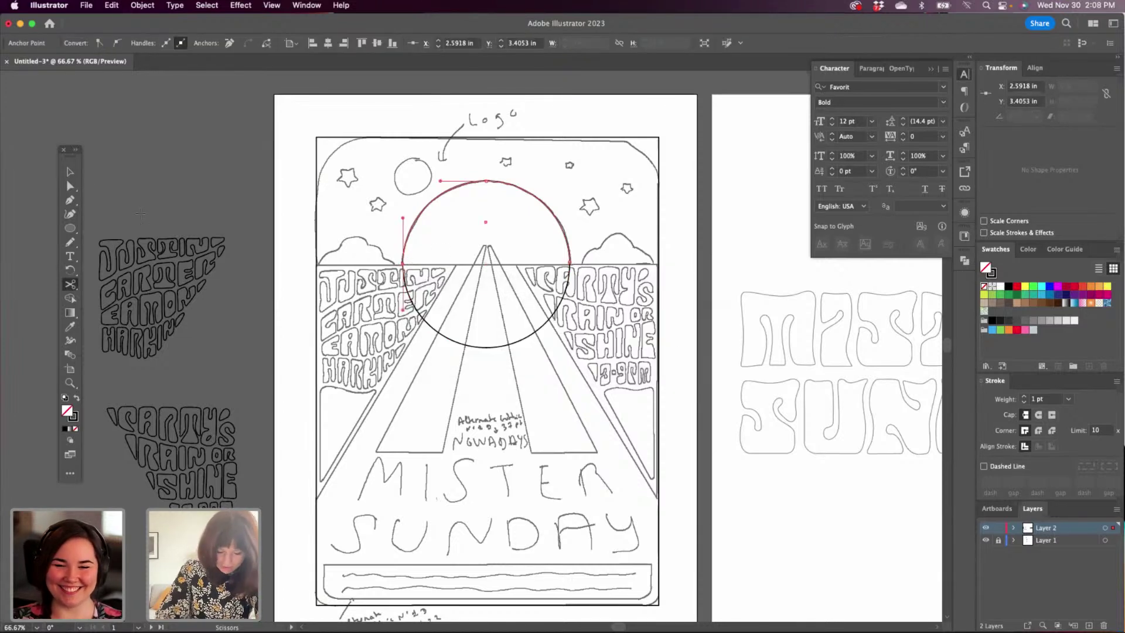
pyautogui.click(70, 171)
pyautogui.click(553, 329)
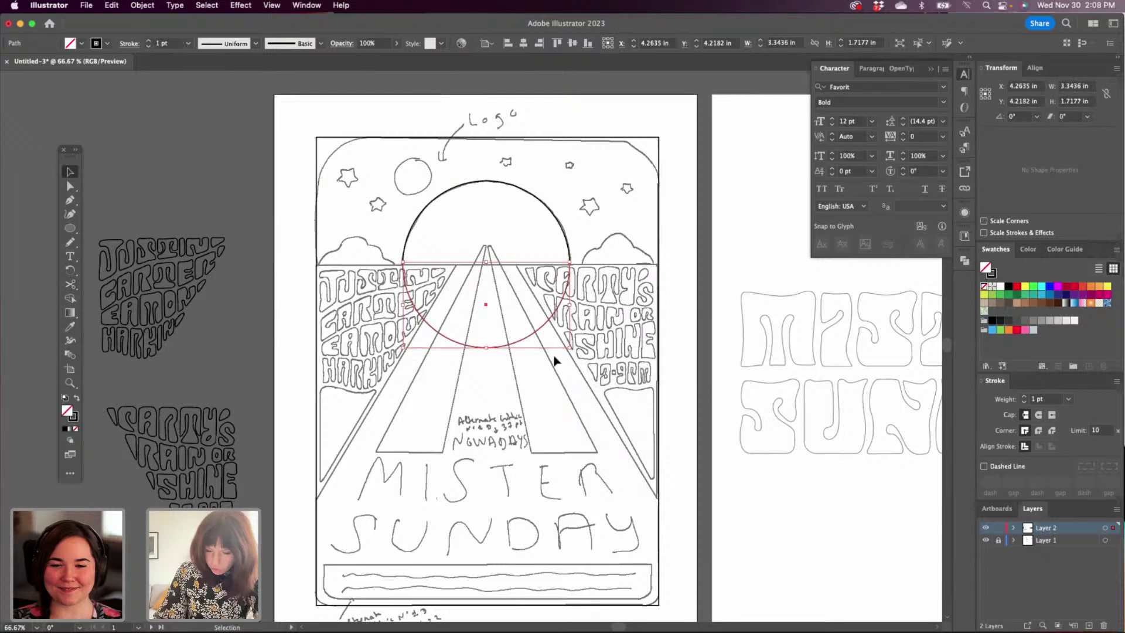
pyautogui.press('Delete')
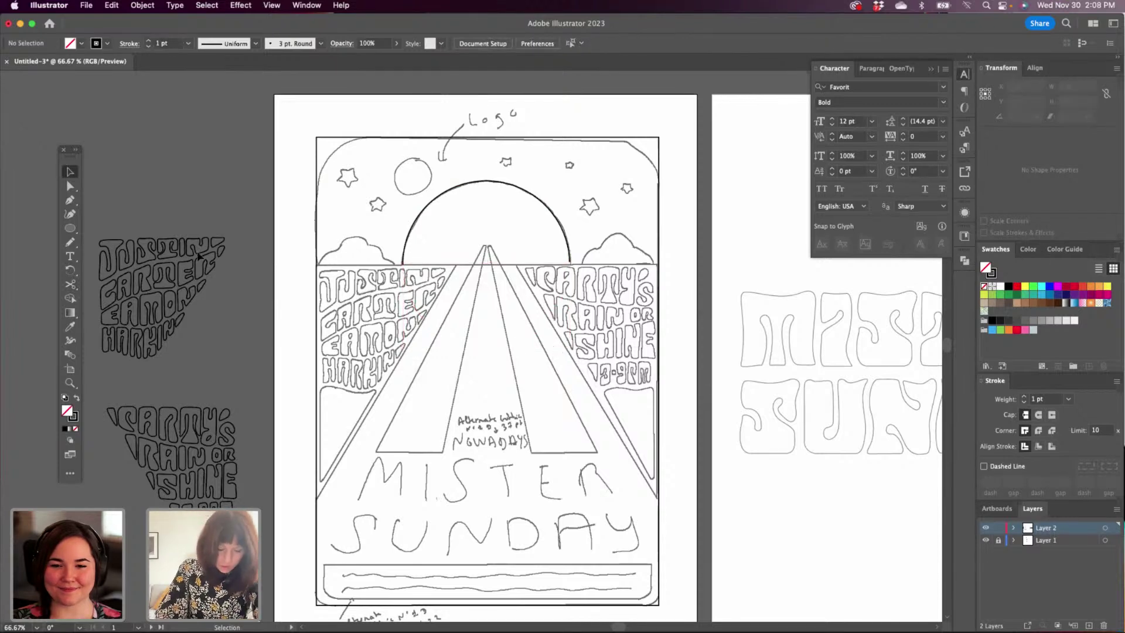
# Close the sun's half circle with a straight Pen segment along the horizon.
pyautogui.press('p')
pyautogui.click(402, 264)
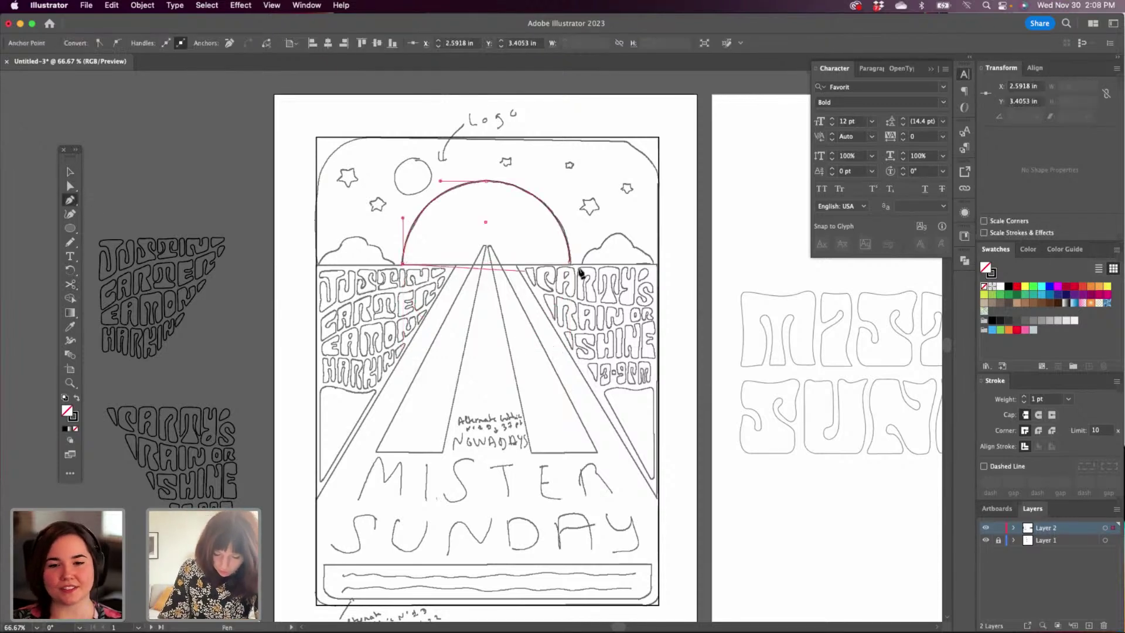
pyautogui.click(569, 264)
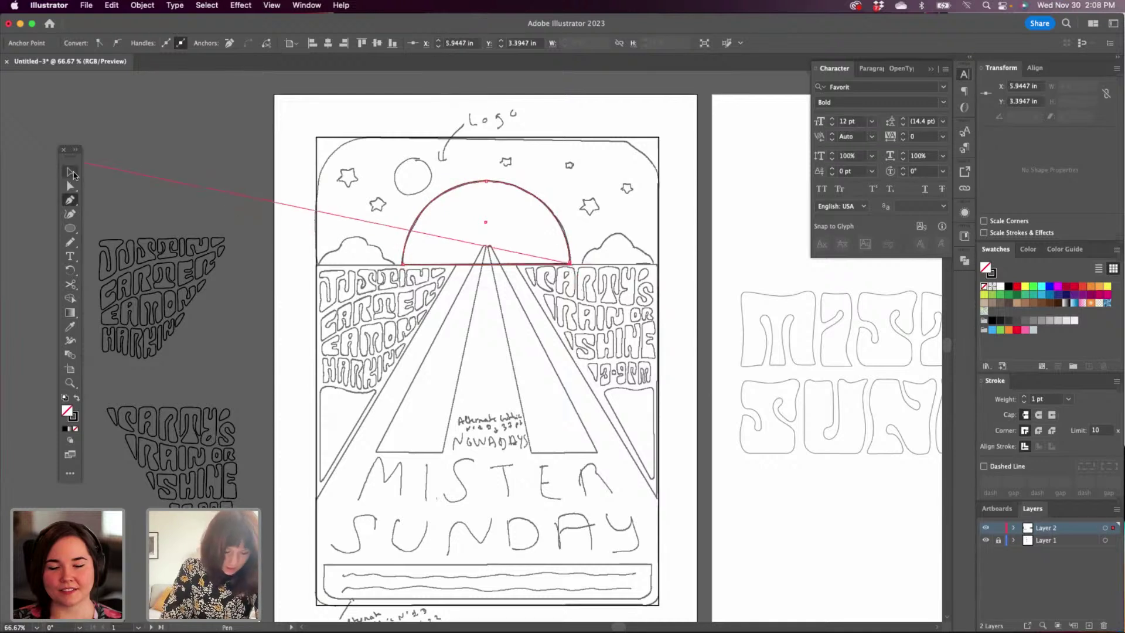
pyautogui.click(72, 173)
pyautogui.click(605, 122)
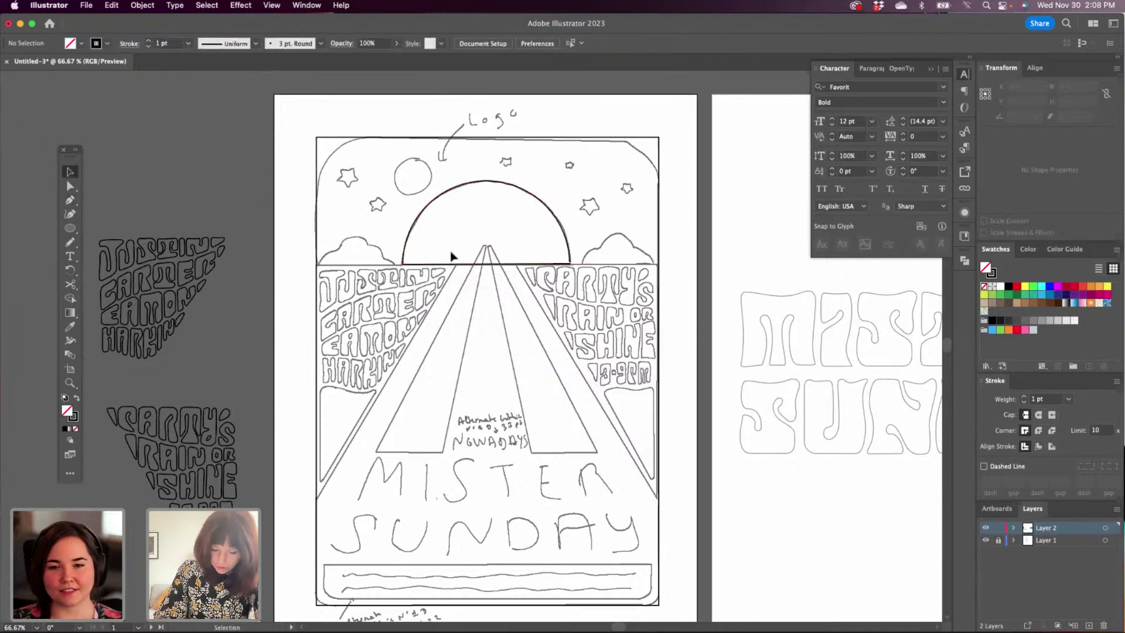
# Trace the left road stripe with the Pen tool as a closed, narrow triangle rising to the vanishing point.
pyautogui.press('space')
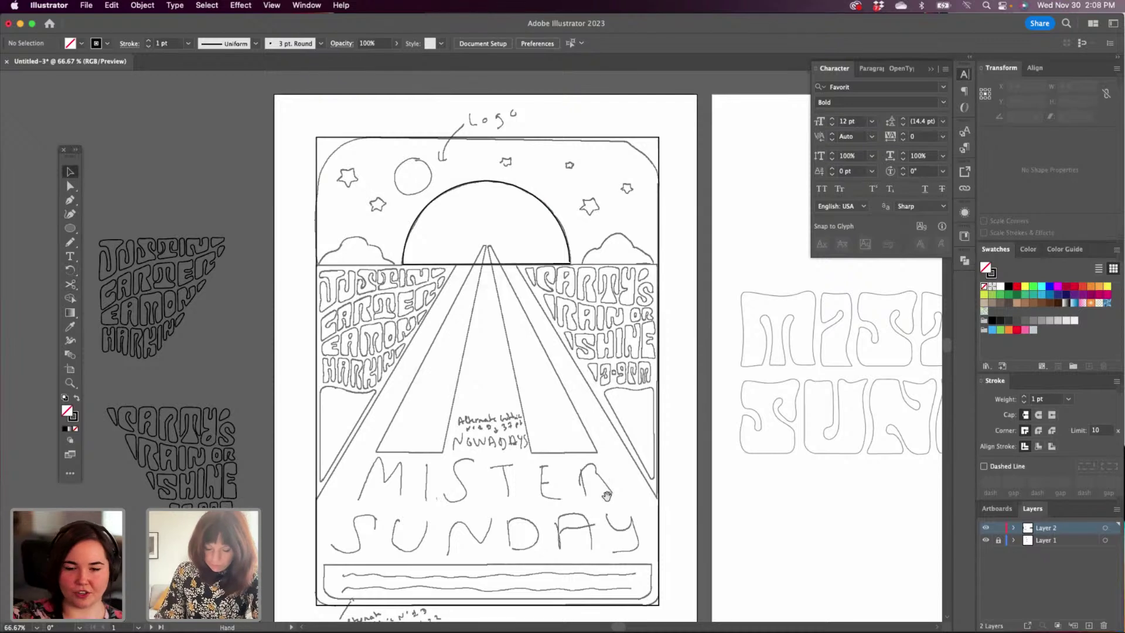
pyautogui.moveTo(609, 495); pyautogui.dragTo(612, 484)
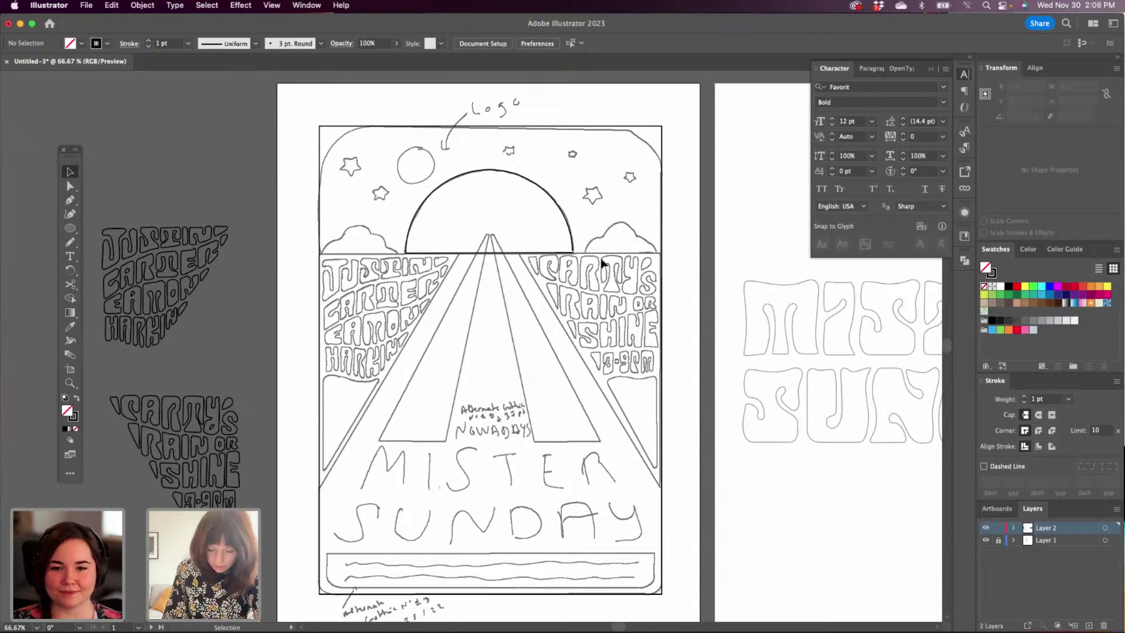
pyautogui.press('p')
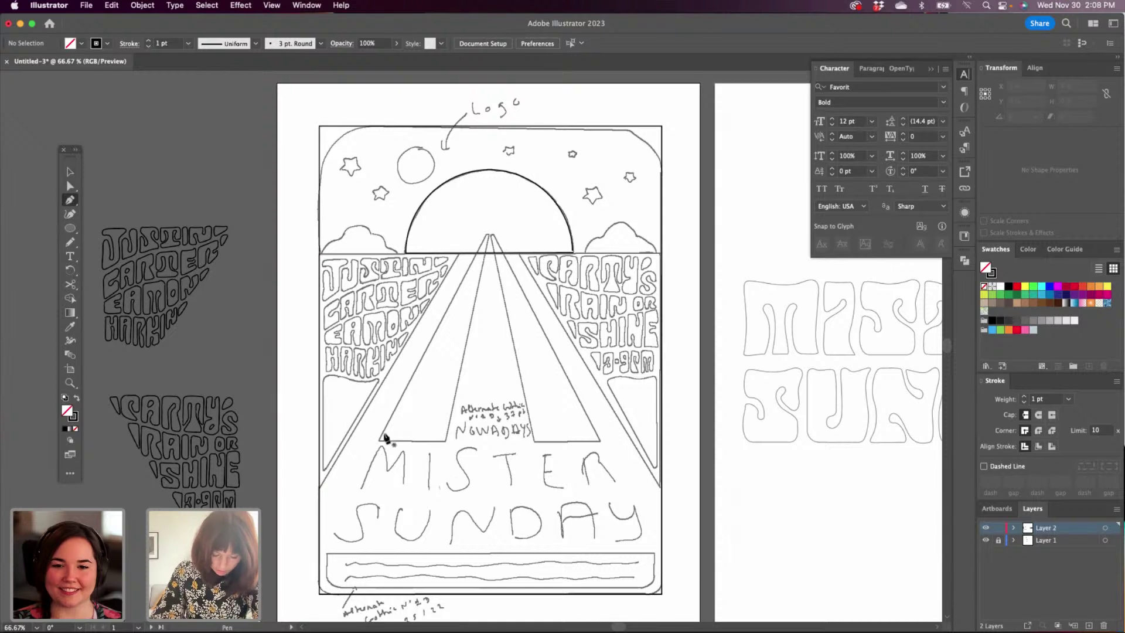
pyautogui.click(379, 439)
pyautogui.click(486, 236)
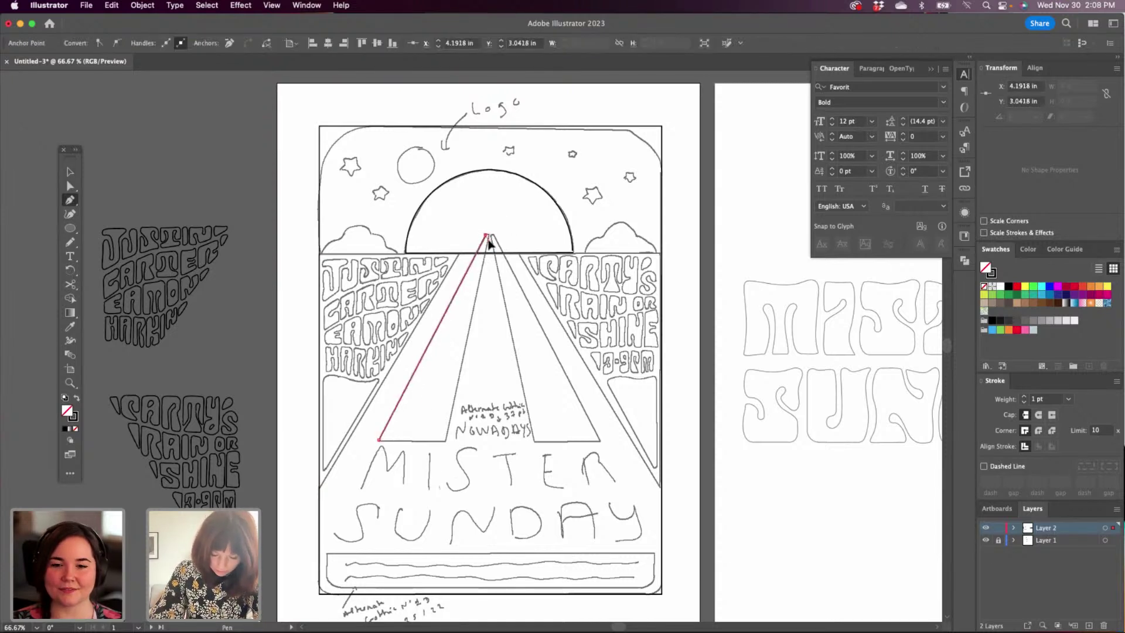
pyautogui.click(445, 439)
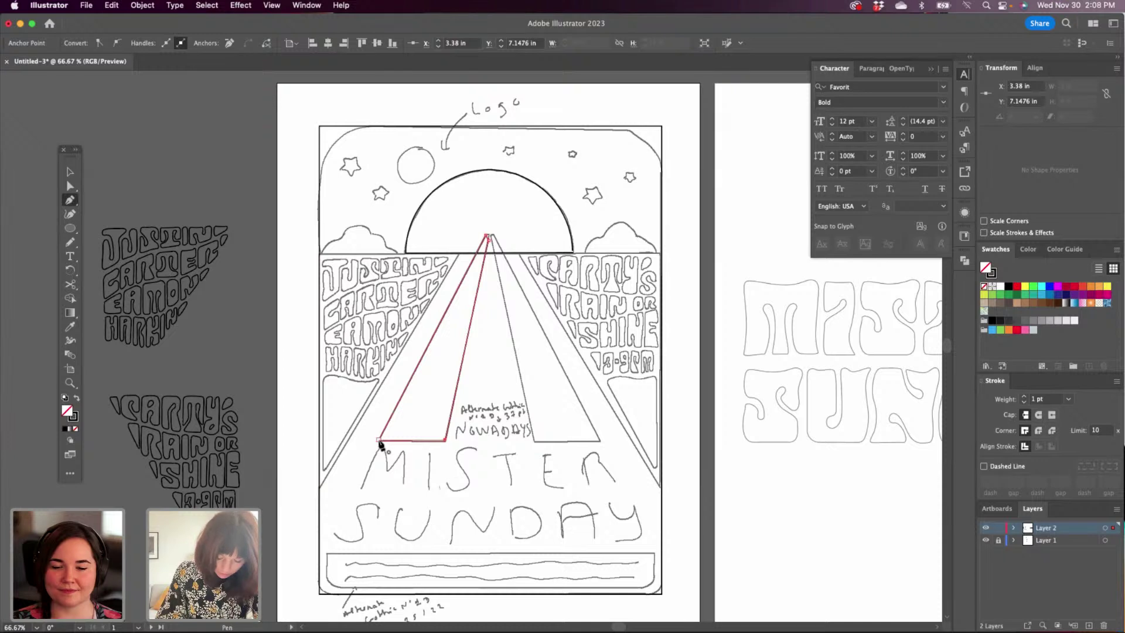
pyautogui.click(380, 440)
# Trace the right road stripe with the Pen tool as a closed, narrow triangle rising to the vanishing point.
pyautogui.click(534, 440)
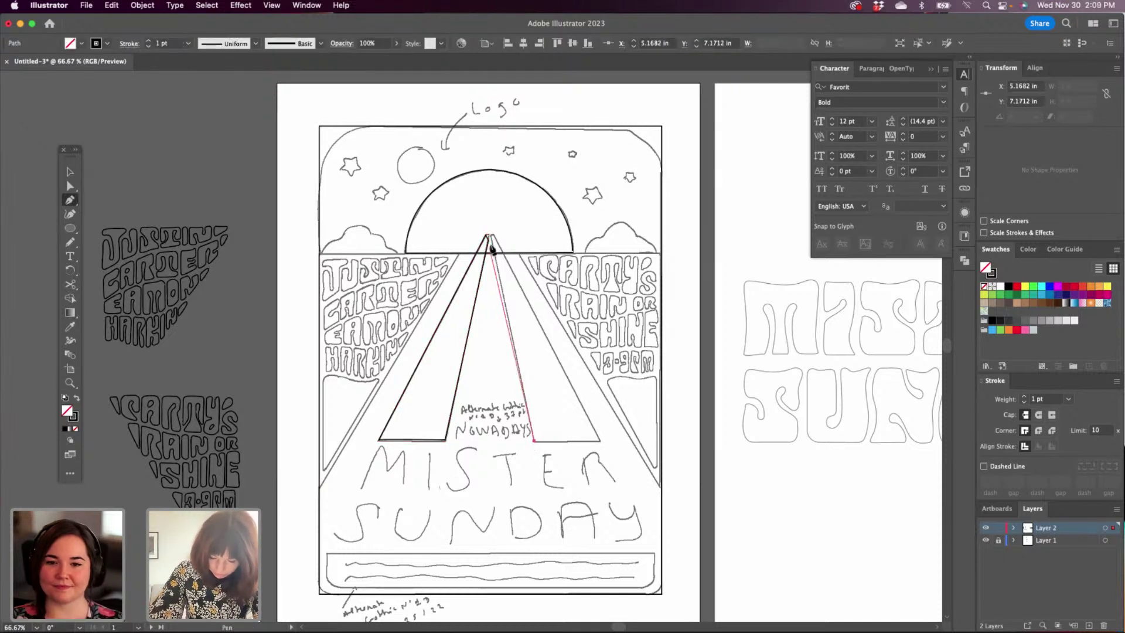
pyautogui.click(493, 238)
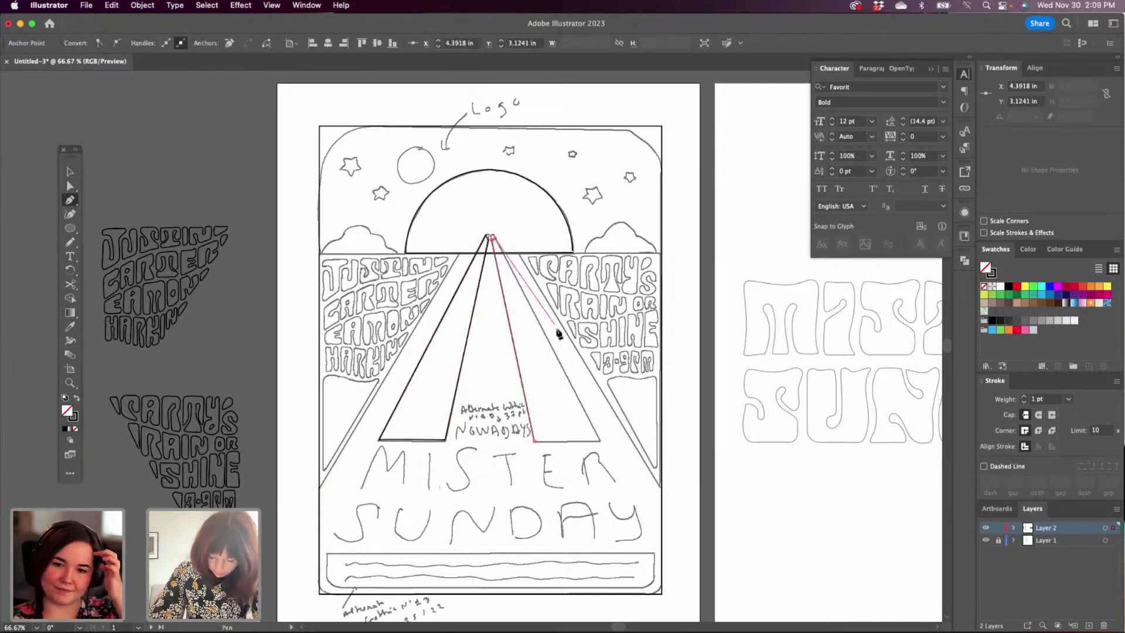
pyautogui.click(599, 440)
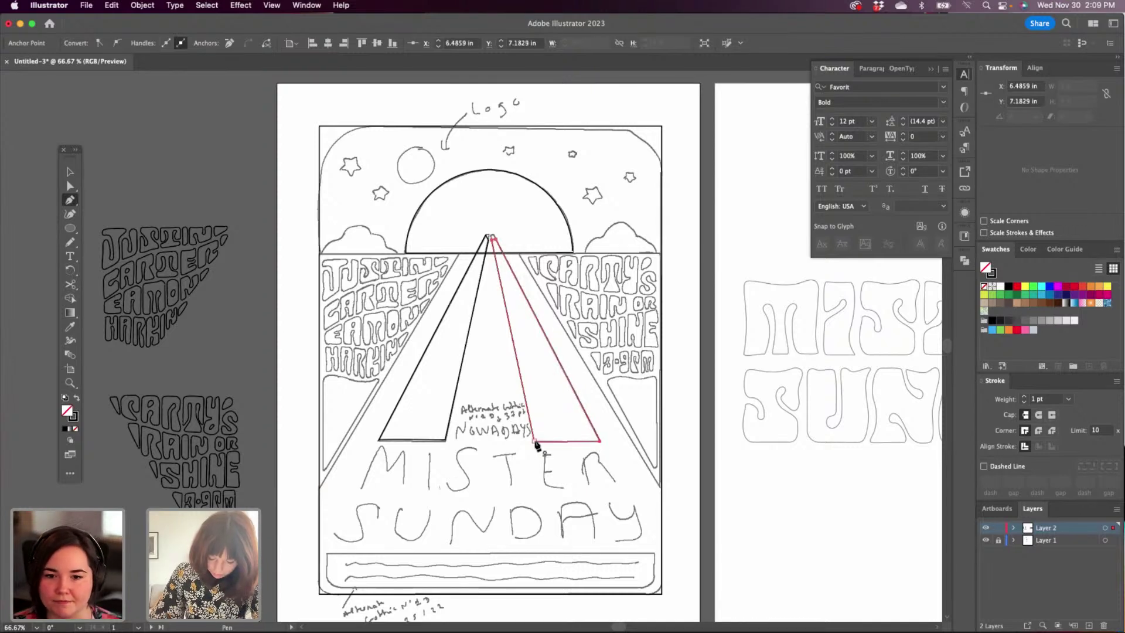
pyautogui.click(534, 440)
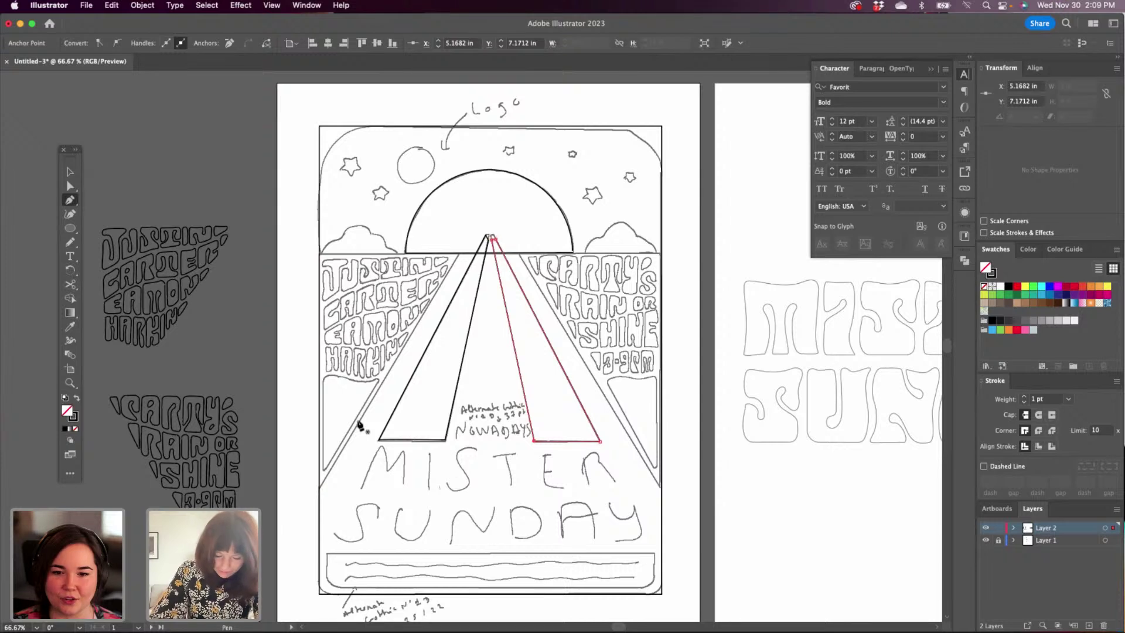
# Draw a circle about 0.72 in wide at the left cloud, then add a copy up along its crown, scaled to about 0.65 in.
pyautogui.click(69, 227)
pyautogui.moveTo(347, 230); pyautogui.dragTo(359, 252)
pyautogui.press('v')
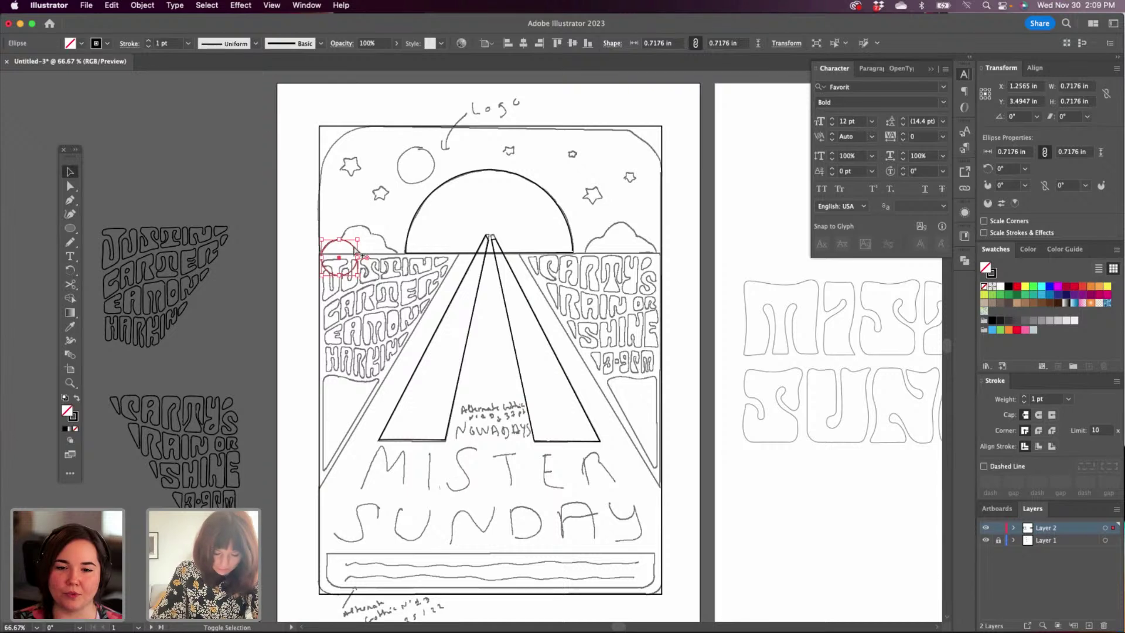
pyautogui.keyDown('shift'); pyautogui.click(355, 250); pyautogui.keyUp('shift')
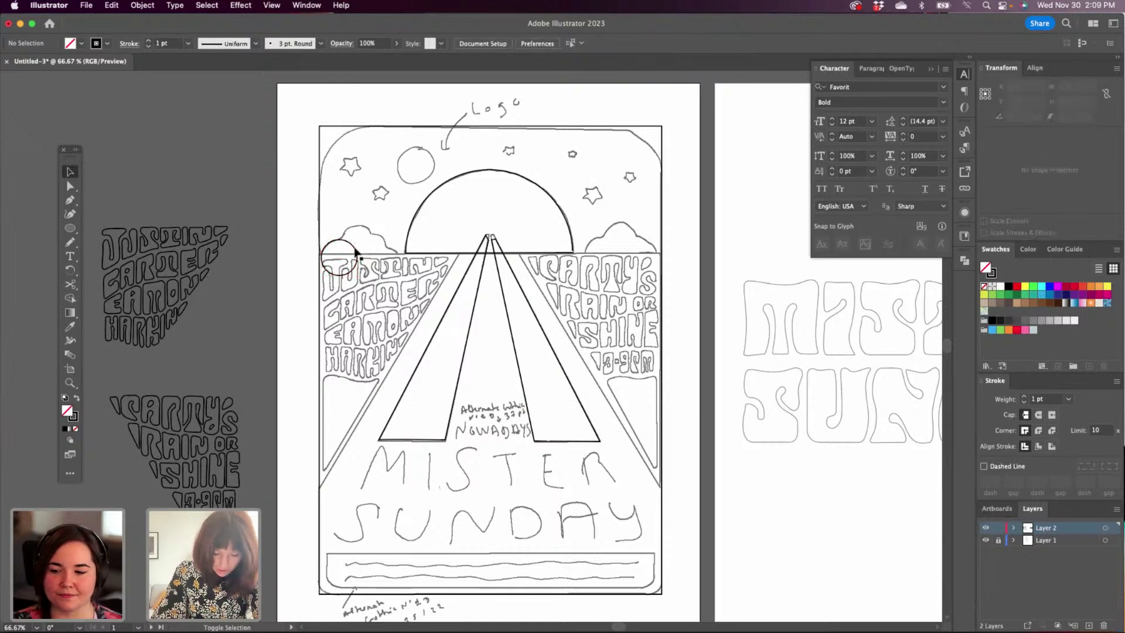
pyautogui.moveTo(356, 250); pyautogui.dragTo(375, 233)
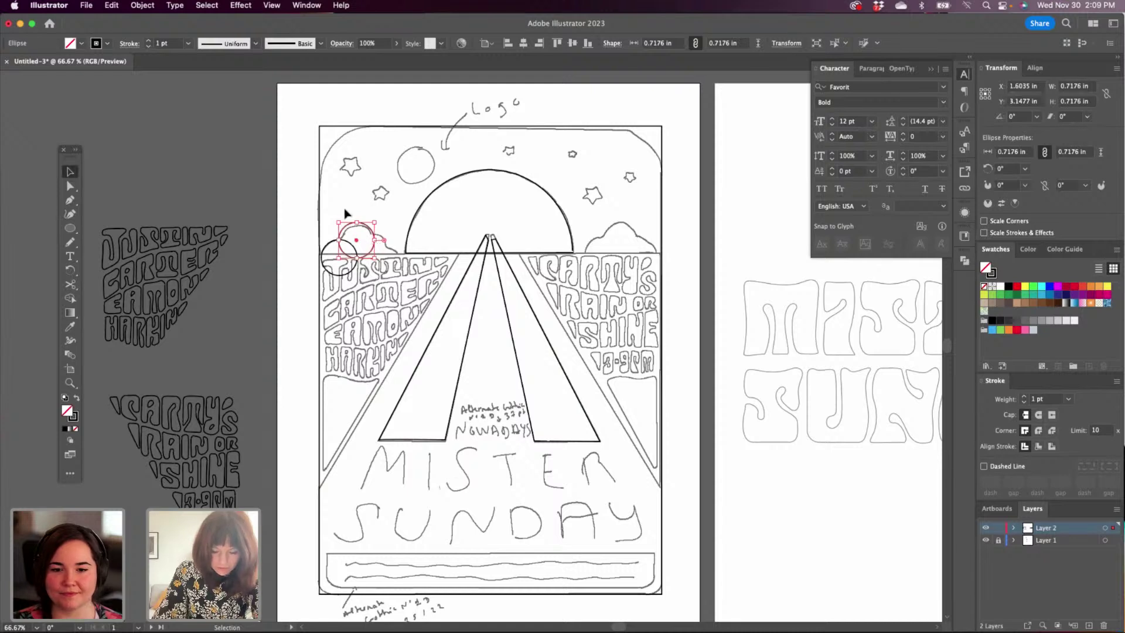
pyautogui.moveTo(338, 223); pyautogui.dragTo(341, 227)
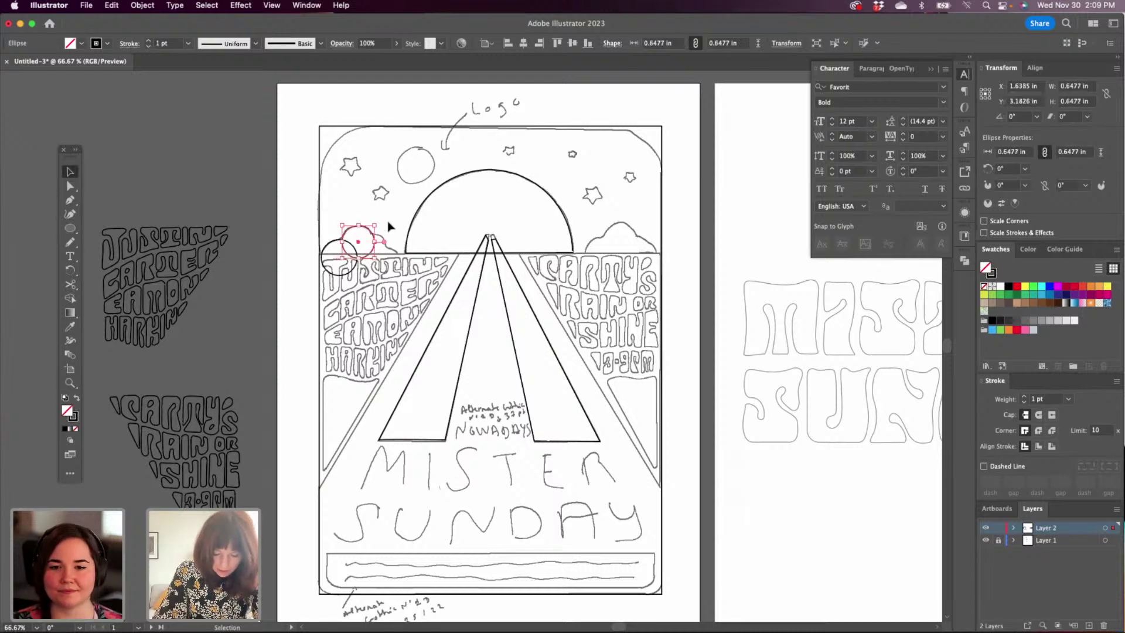
pyautogui.click(265, 221)
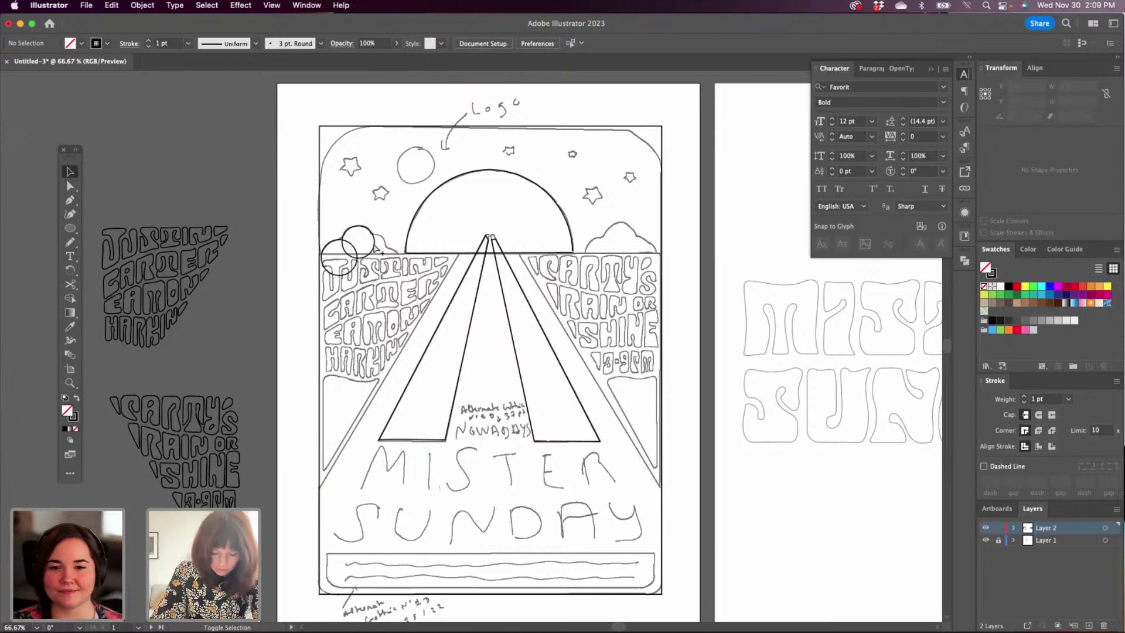
# Duplicate the cloud's upper circle to its right and shrink the copy to about 0.52 in, matching the sketched puff.
pyautogui.moveTo(374, 248); pyautogui.dragTo(396, 247)
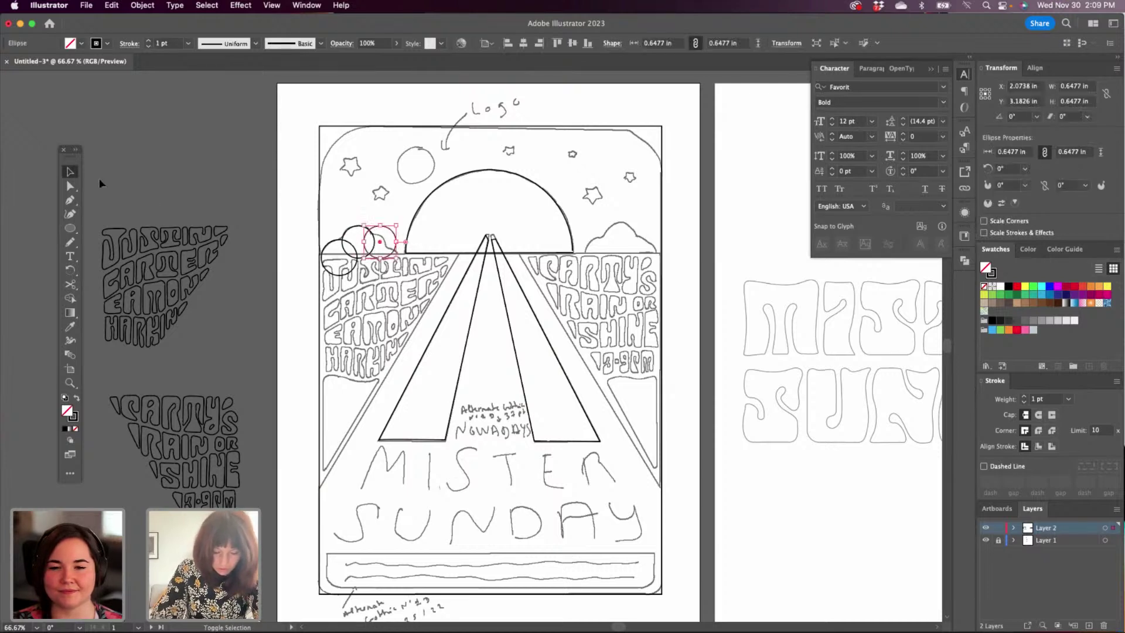
pyautogui.click(396, 236)
pyautogui.click(396, 239)
pyautogui.click(396, 240)
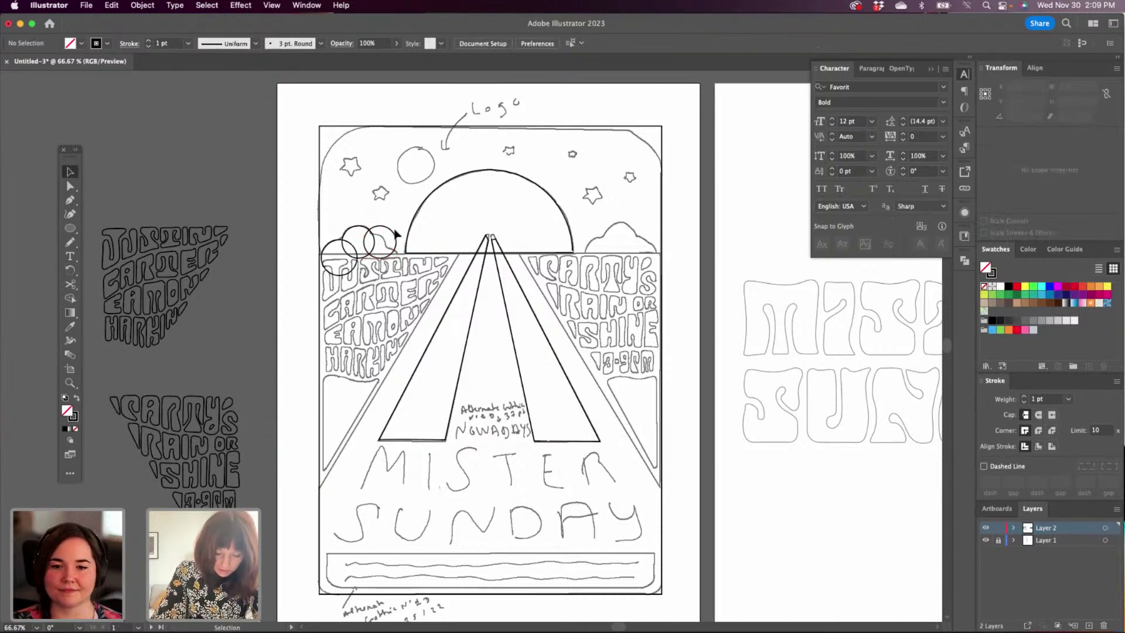
pyautogui.doubleClick(396, 239)
pyautogui.press('Escape')
pyautogui.moveTo(398, 227); pyautogui.dragTo(384, 240)
pyautogui.click(407, 234)
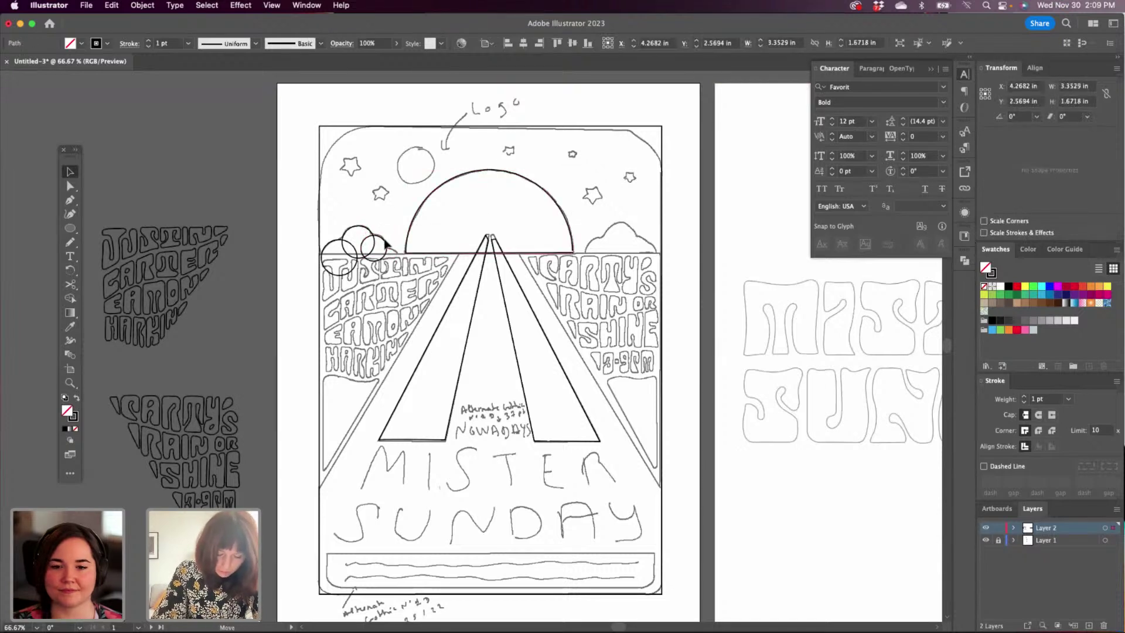
pyautogui.click(385, 243)
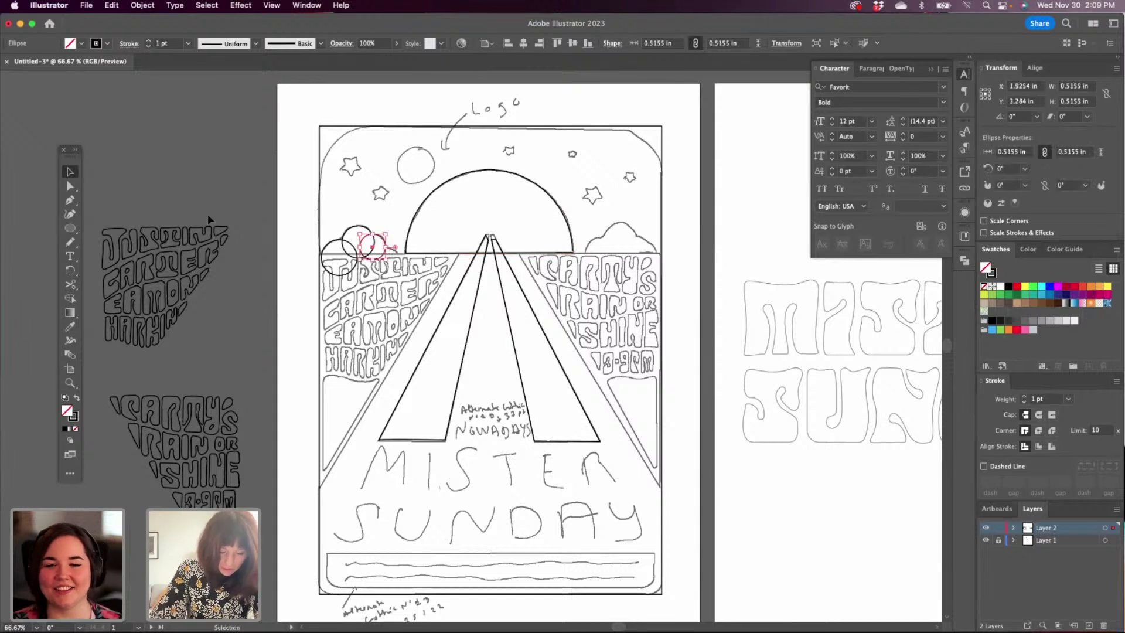
# Place a copy of the smallest circle lower at the cloud's right end, and select all four cloud circles.
pyautogui.click(387, 240)
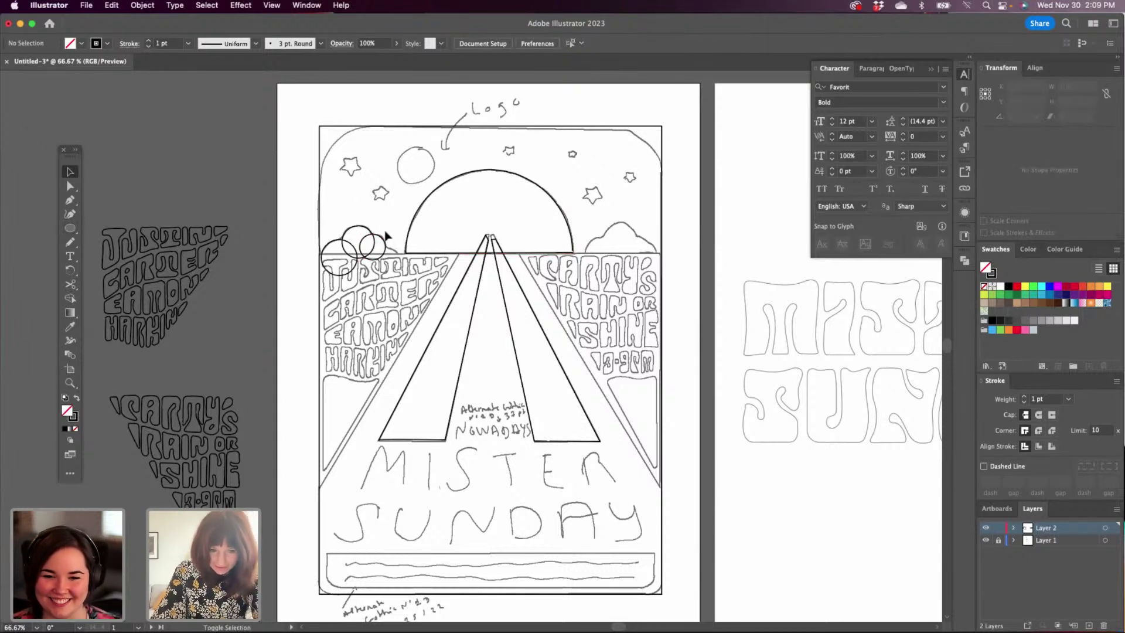
pyautogui.click(391, 245)
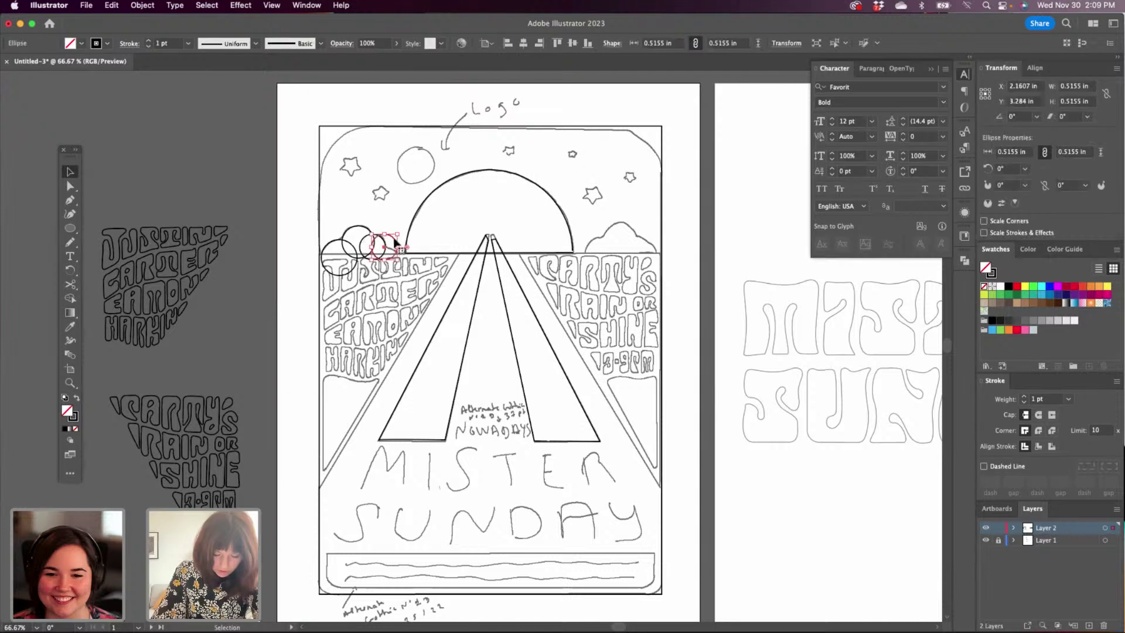
pyautogui.moveTo(394, 245); pyautogui.dragTo(393, 253)
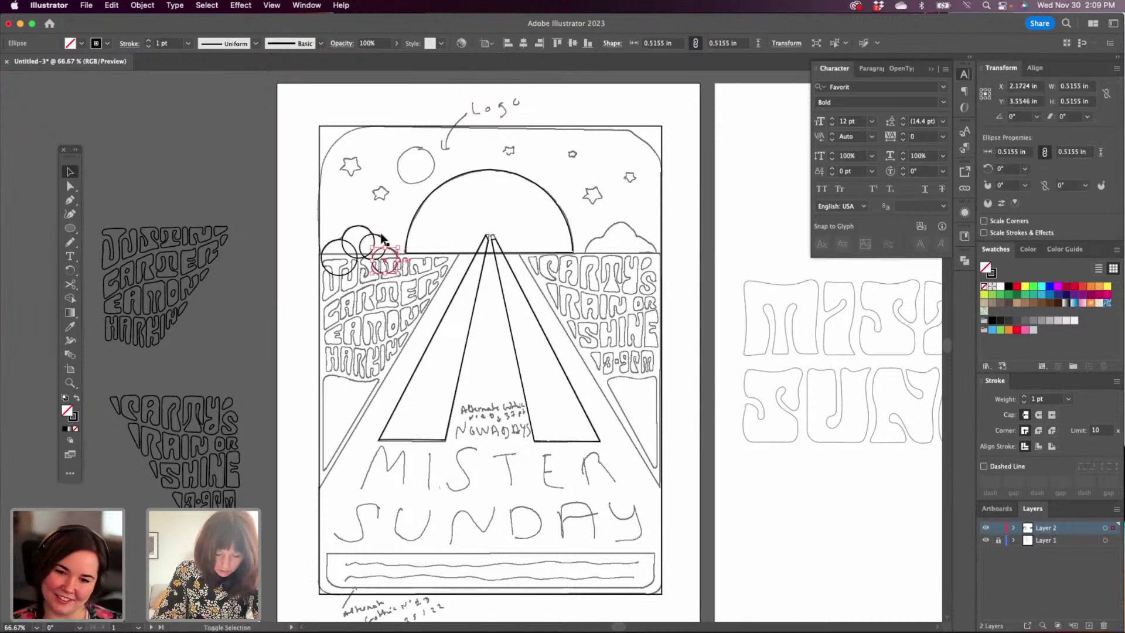
pyautogui.keyDown('shift'); pyautogui.click(381, 238); pyautogui.keyUp('shift')
pyautogui.keyDown('shift'); pyautogui.click(362, 226); pyautogui.keyUp('shift')
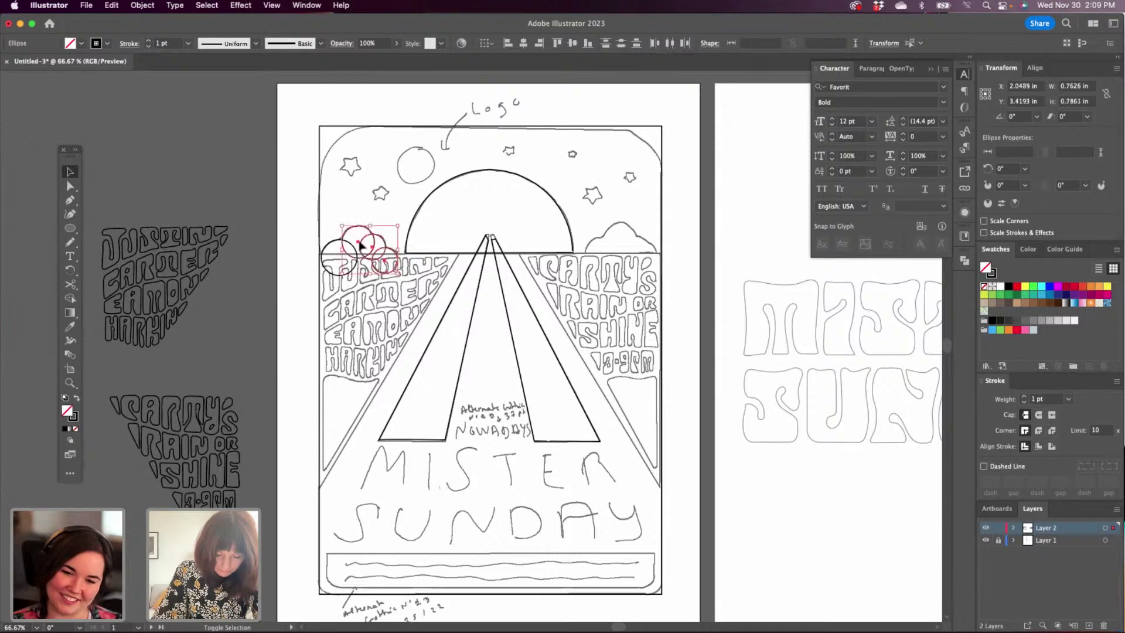
pyautogui.keyDown('shift'); pyautogui.click(329, 246); pyautogui.keyUp('shift')
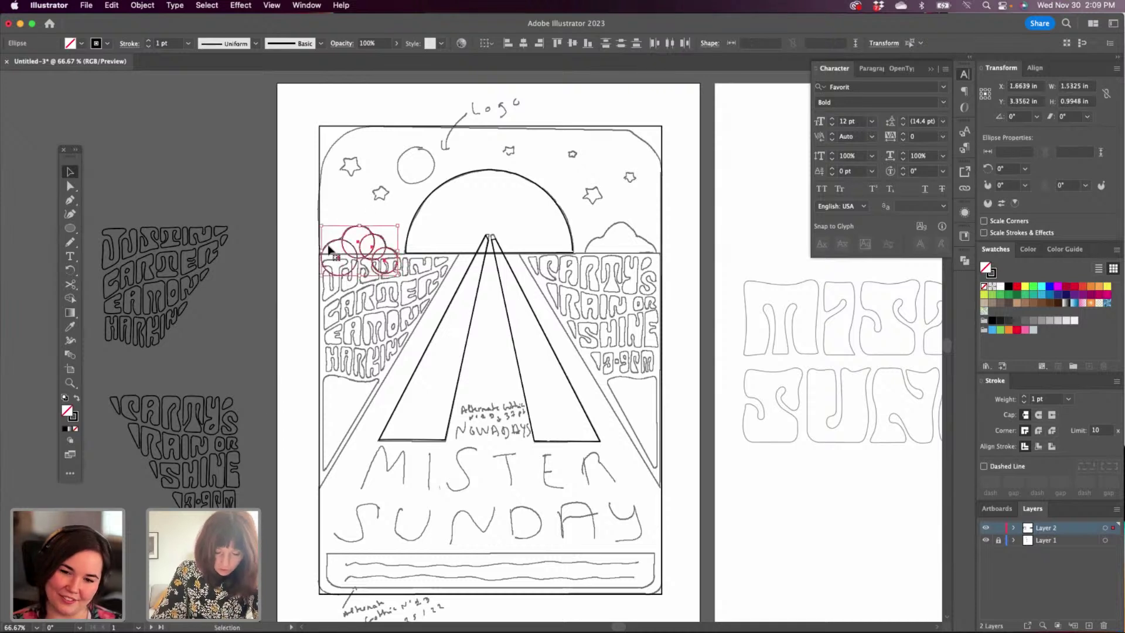
# Try to split the four selected cloud circles with the Pathfinder Divide operation.
pyautogui.click(964, 260)
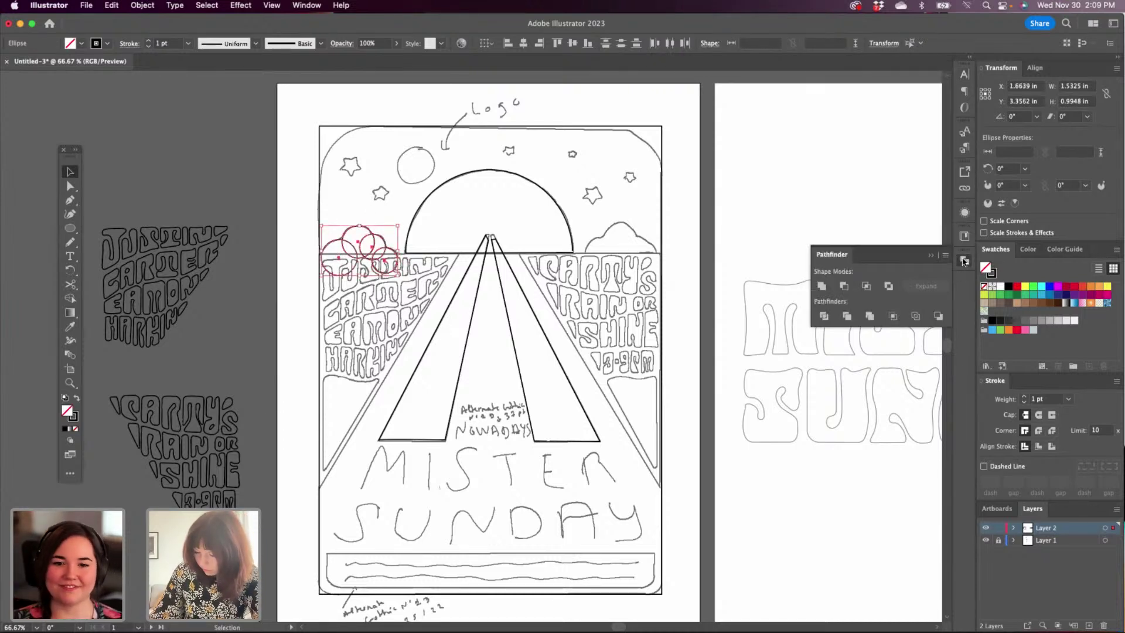
pyautogui.click(824, 316)
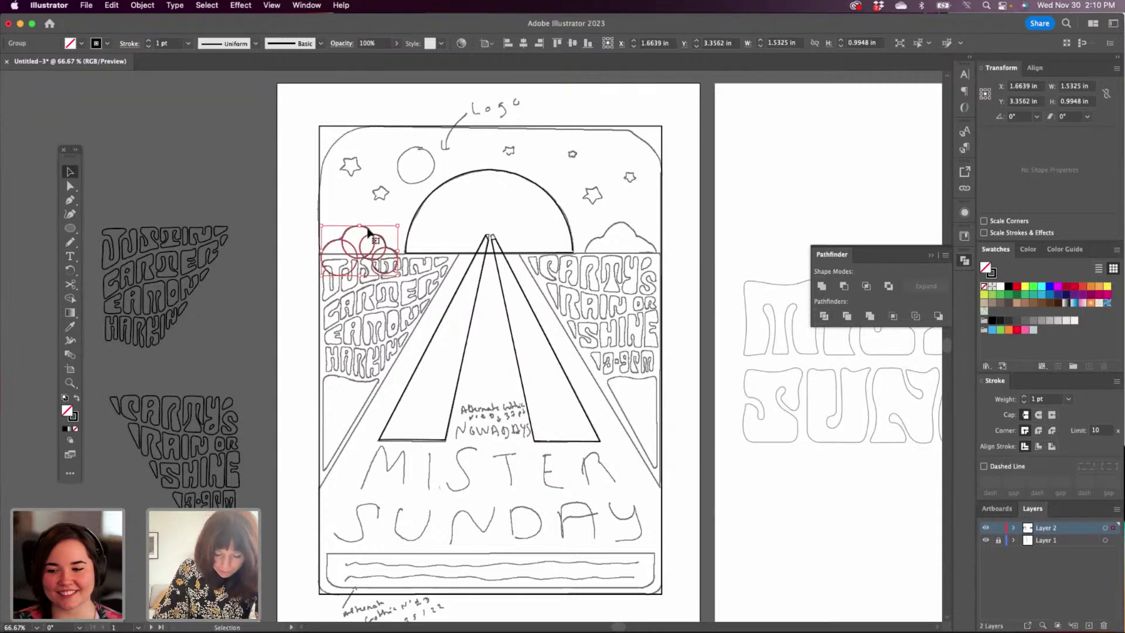
pyautogui.press('super+z')
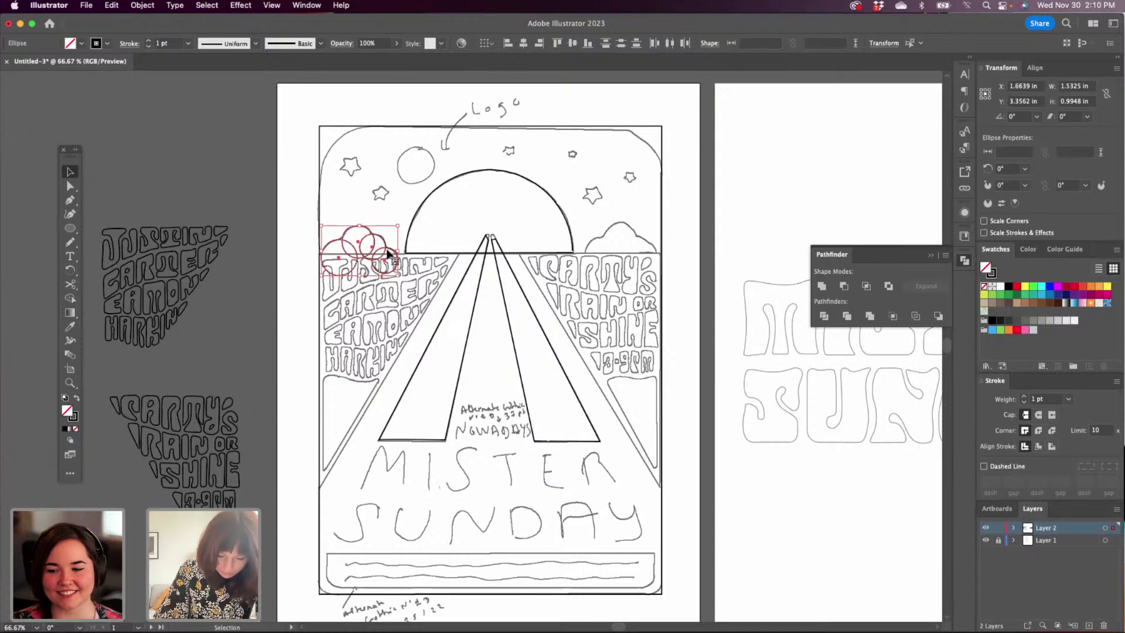
# Move the four cloud circles onto the pasteboard above the lettering and swap them to a black fill without stroke.
pyautogui.moveTo(366, 243); pyautogui.dragTo(193, 143)
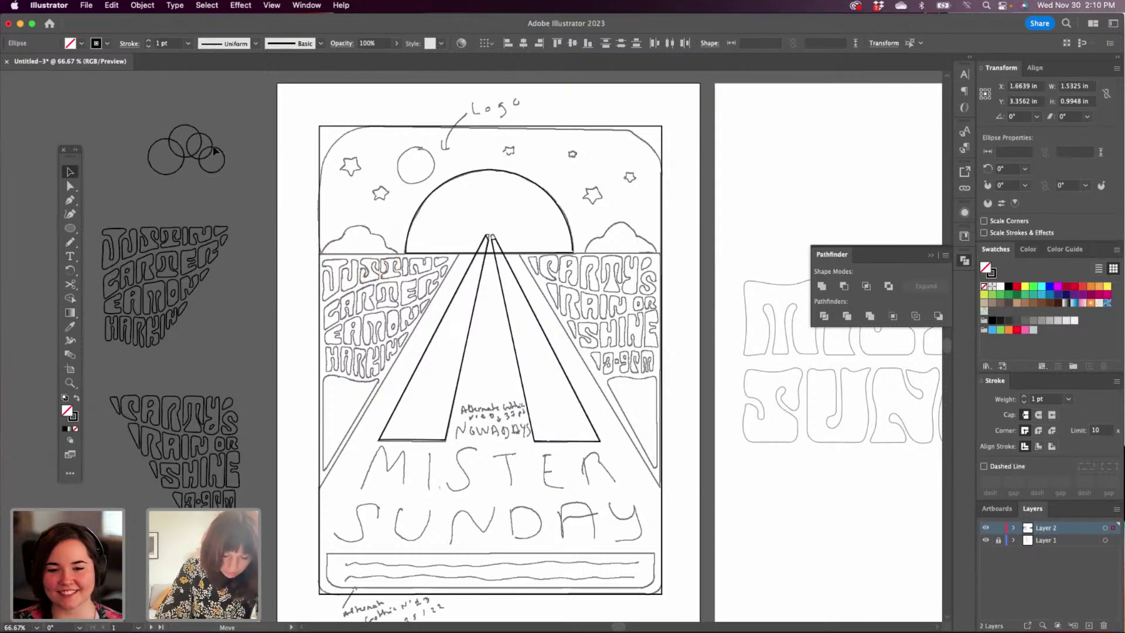
pyautogui.click(77, 398)
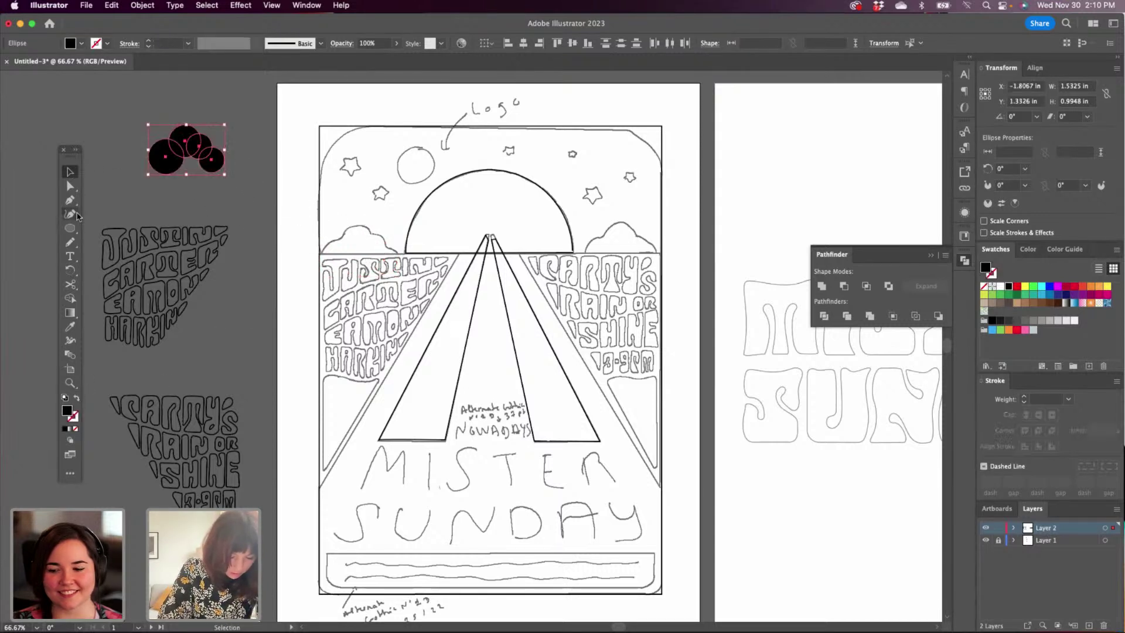
# Draw a horizontal Pen line about 2.13 in long across the black circles and raise it slightly to mark the cloud's base.
pyautogui.click(70, 200)
pyautogui.click(131, 160)
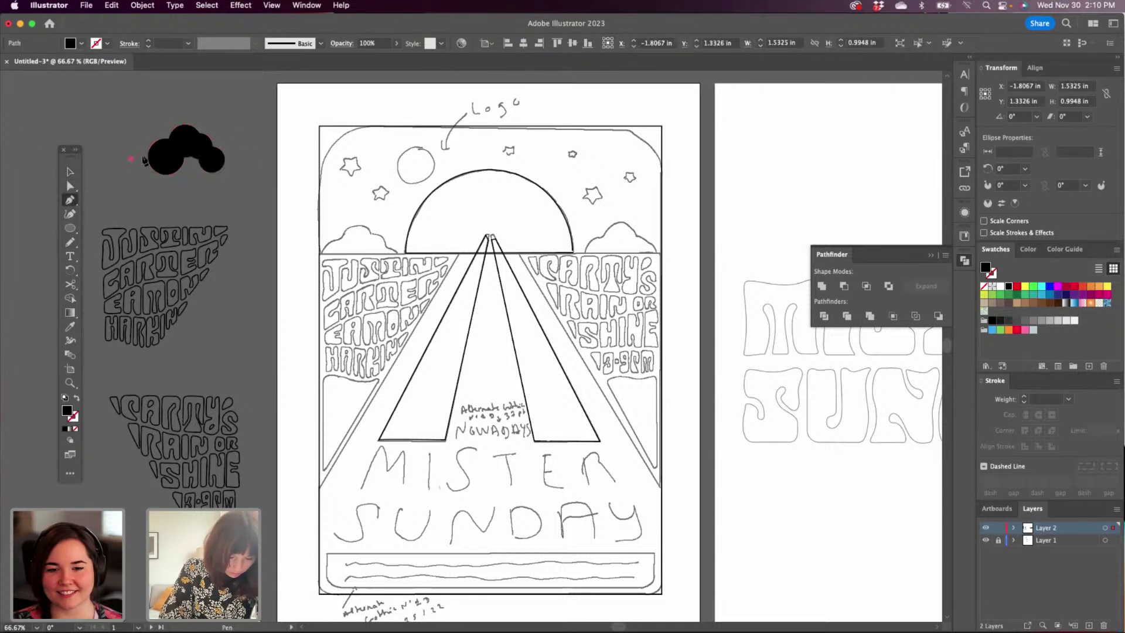
pyautogui.click(237, 158)
pyautogui.click(71, 172)
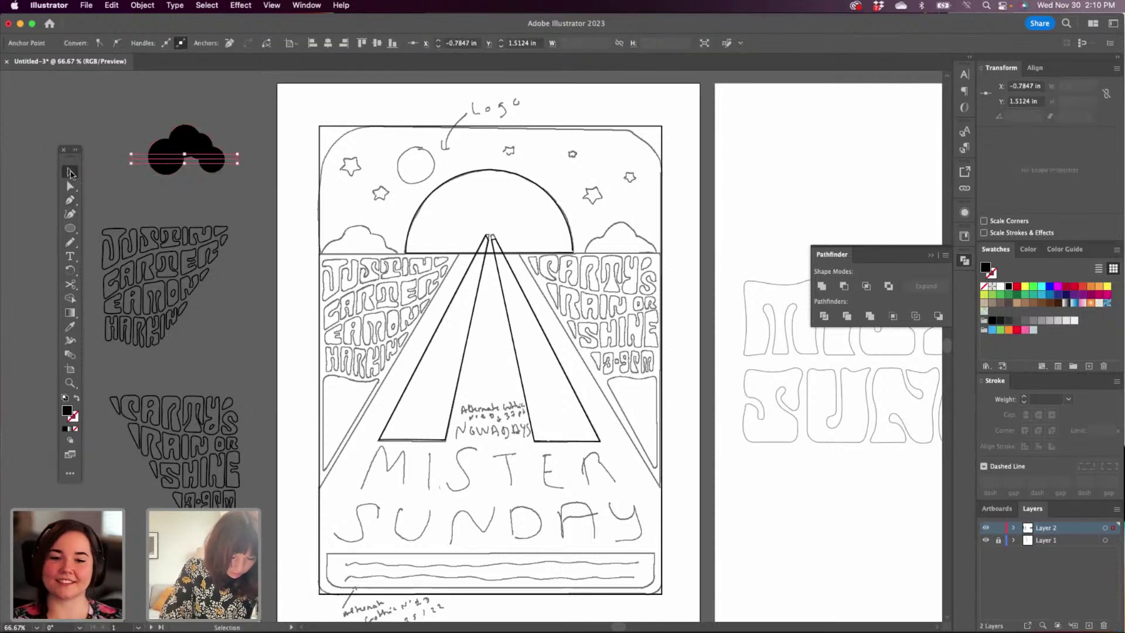
pyautogui.click(244, 132)
pyautogui.click(231, 160)
pyautogui.click(232, 160)
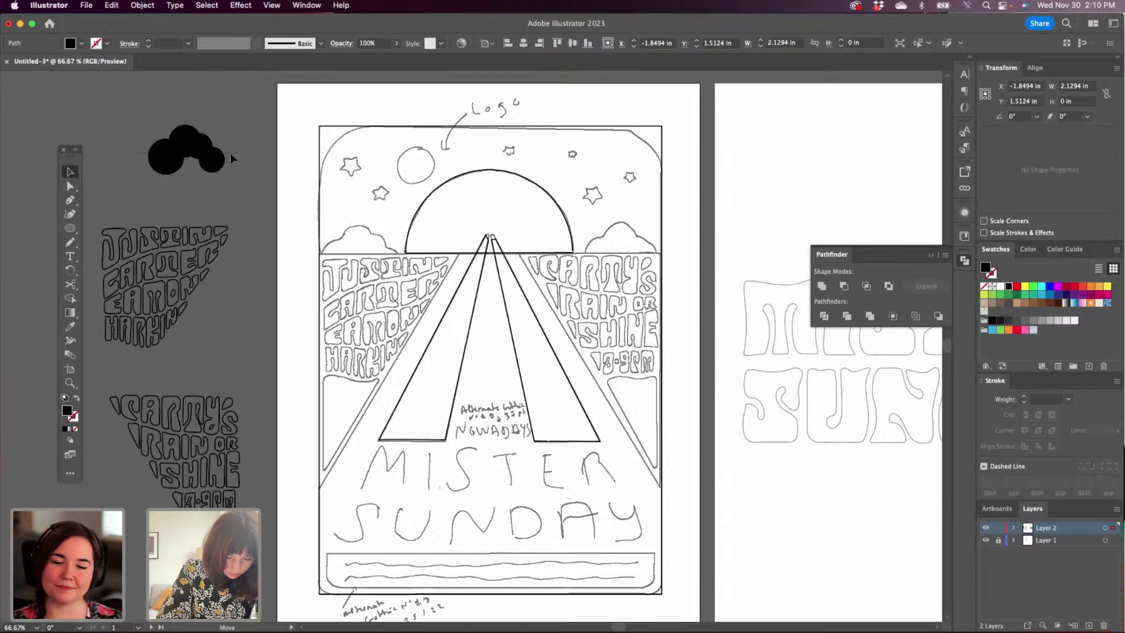
pyautogui.moveTo(233, 155); pyautogui.dragTo(235, 154)
# Divide the cloud circles along the horizontal line with Pathfinder and ungroup the resulting pieces.
pyautogui.moveTo(168, 135); pyautogui.dragTo(228, 177)
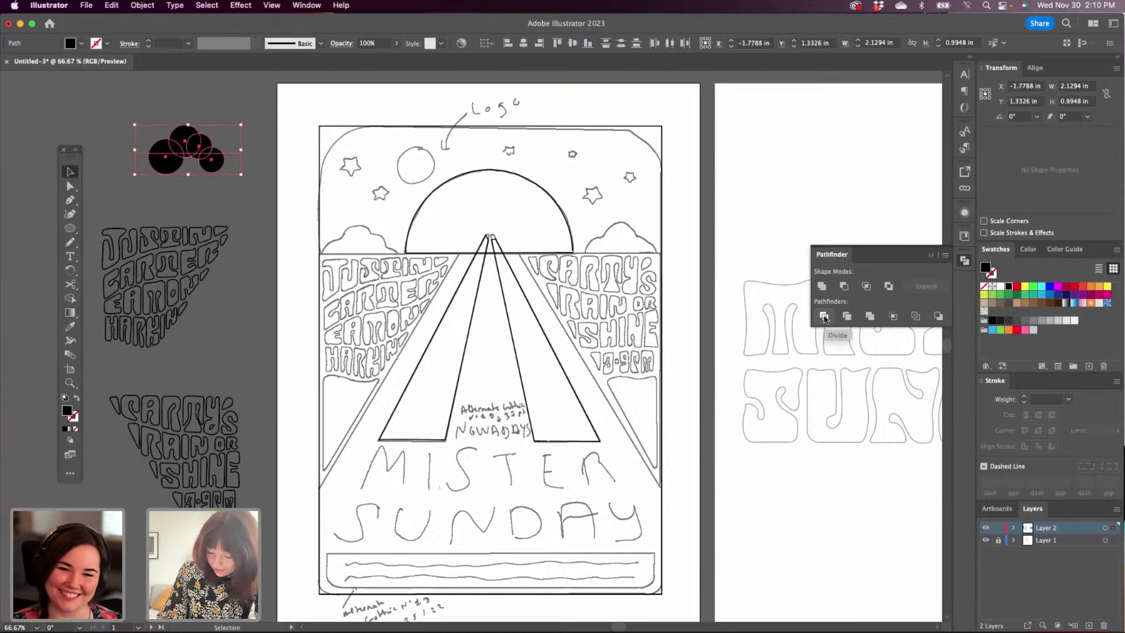
pyautogui.click(823, 317)
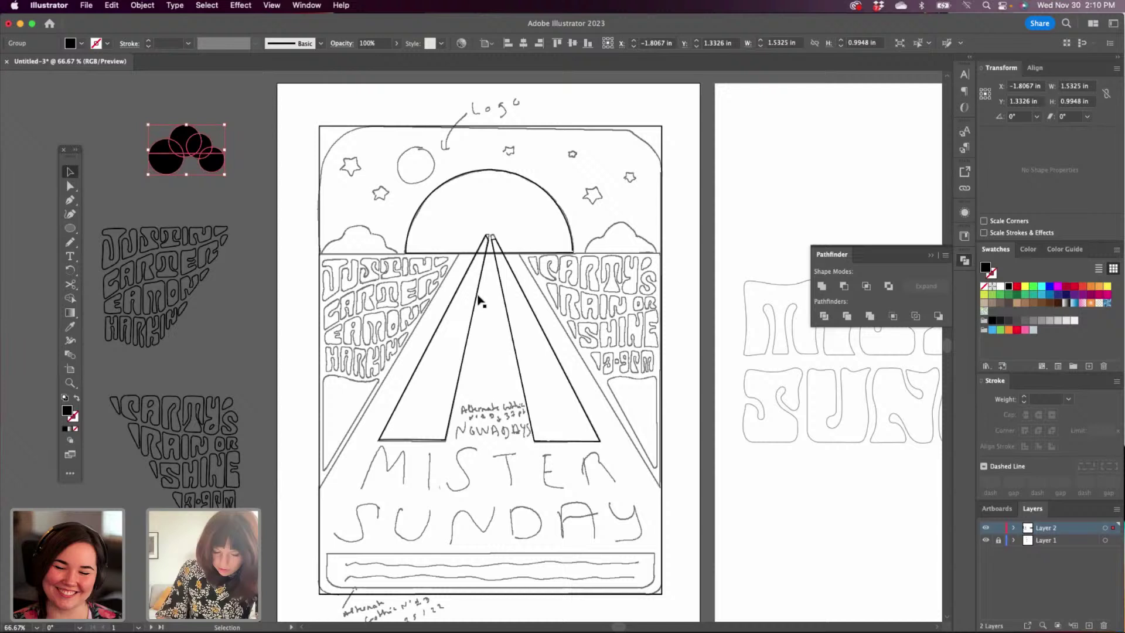
pyautogui.rightClick(221, 176)
pyautogui.click(270, 327)
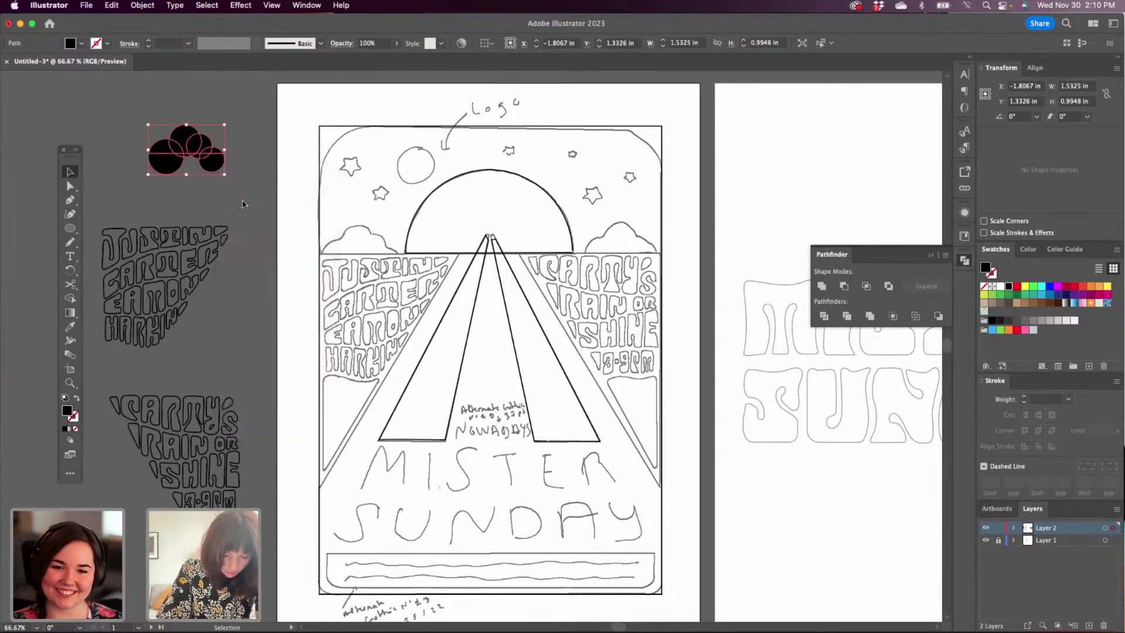
pyautogui.click(241, 198)
# Delete the large circle pieces hanging below the cloud's base line at its right and left ends.
pyautogui.click(214, 171)
pyautogui.press('Return')
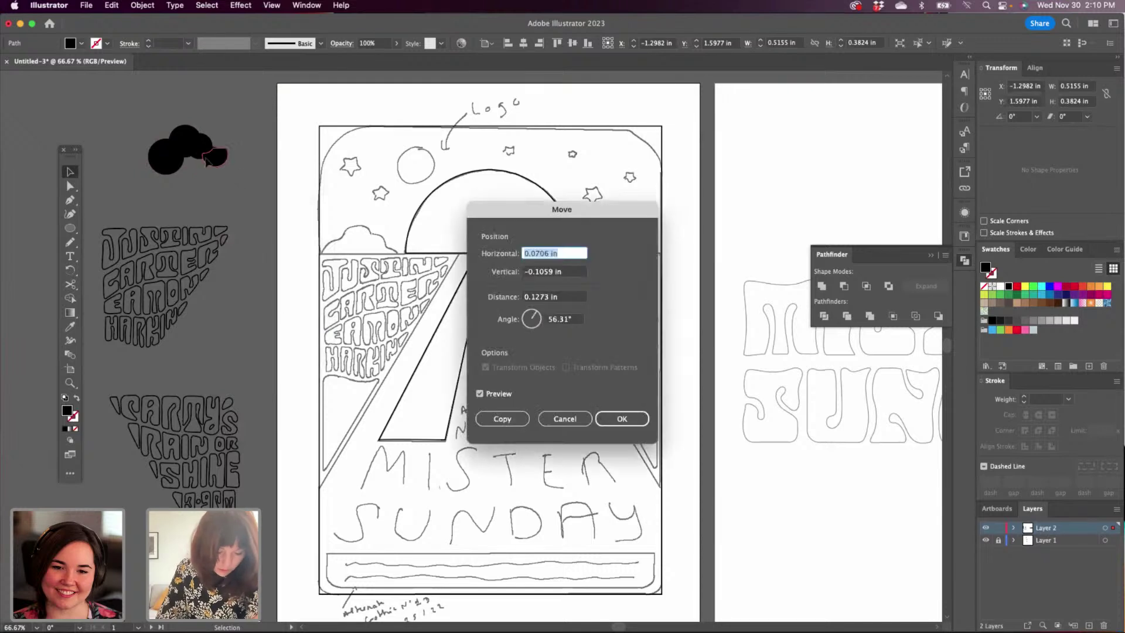
pyautogui.click(571, 419)
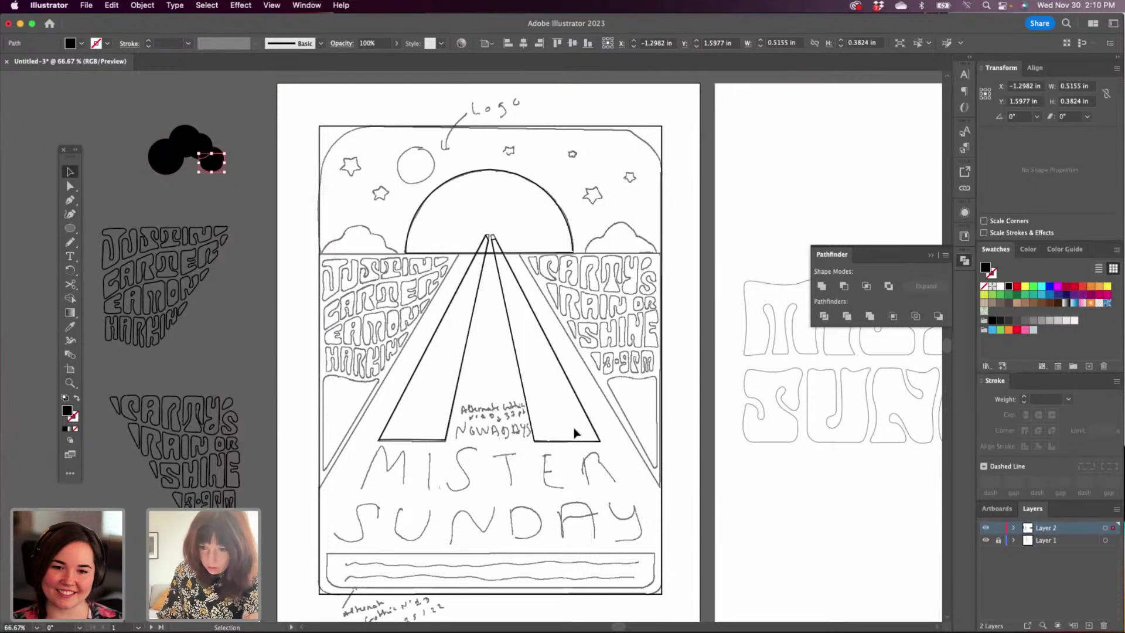
pyautogui.press('Delete')
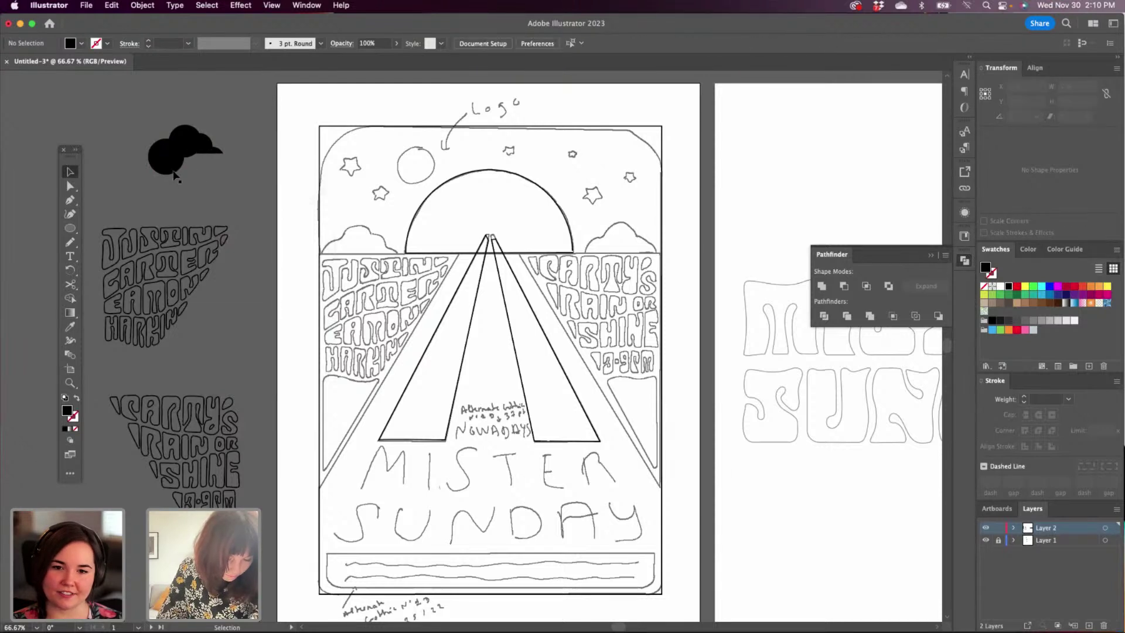
pyautogui.click(174, 171)
pyautogui.press('Delete')
pyautogui.click(186, 157)
pyautogui.press('Delete')
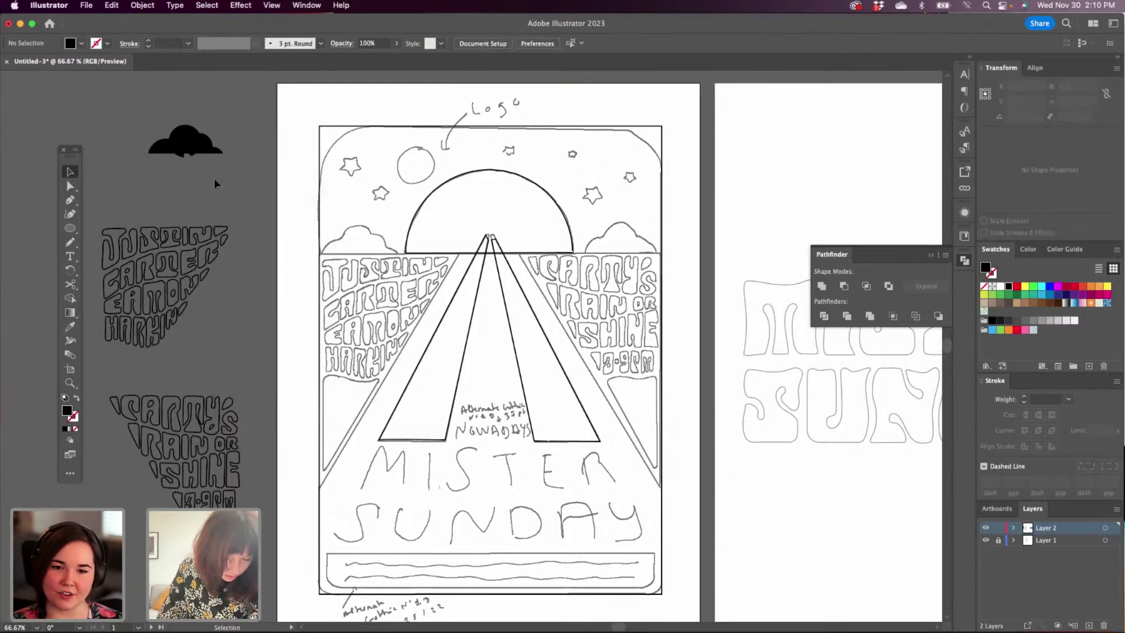
# Delete the small leftover slivers below the middle of the cloud to flatten its base.
pyautogui.click(180, 155)
pyautogui.press('Delete')
pyautogui.click(191, 154)
pyautogui.press('Delete')
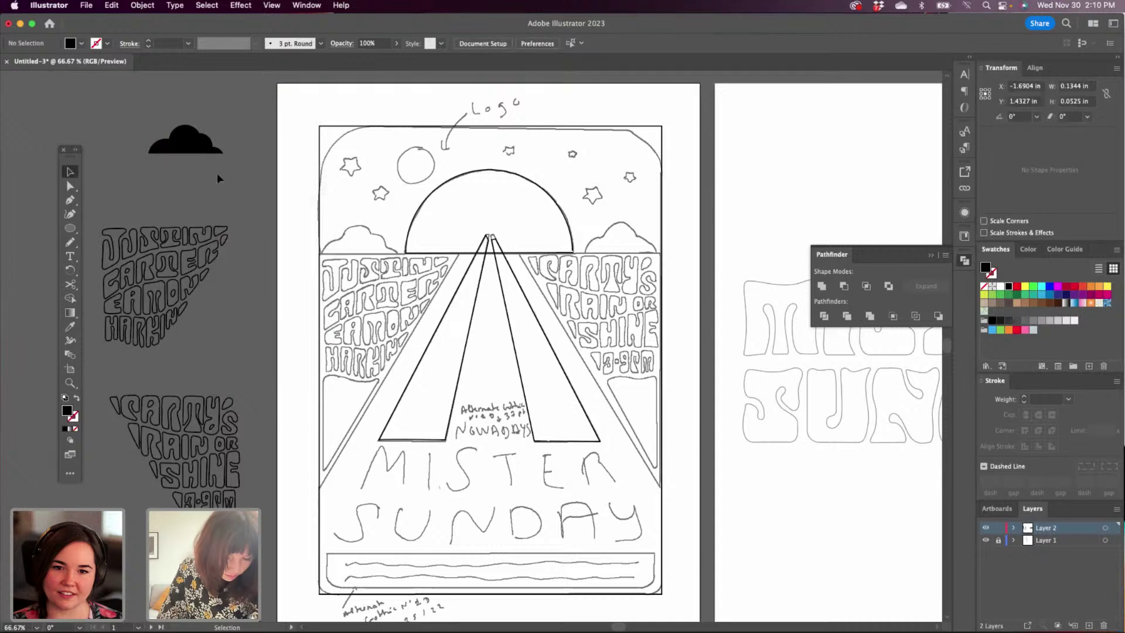
# Merge the black cloud pieces into a single shape with Pathfinder Unite.
pyautogui.moveTo(230, 149); pyautogui.dragTo(238, 155)
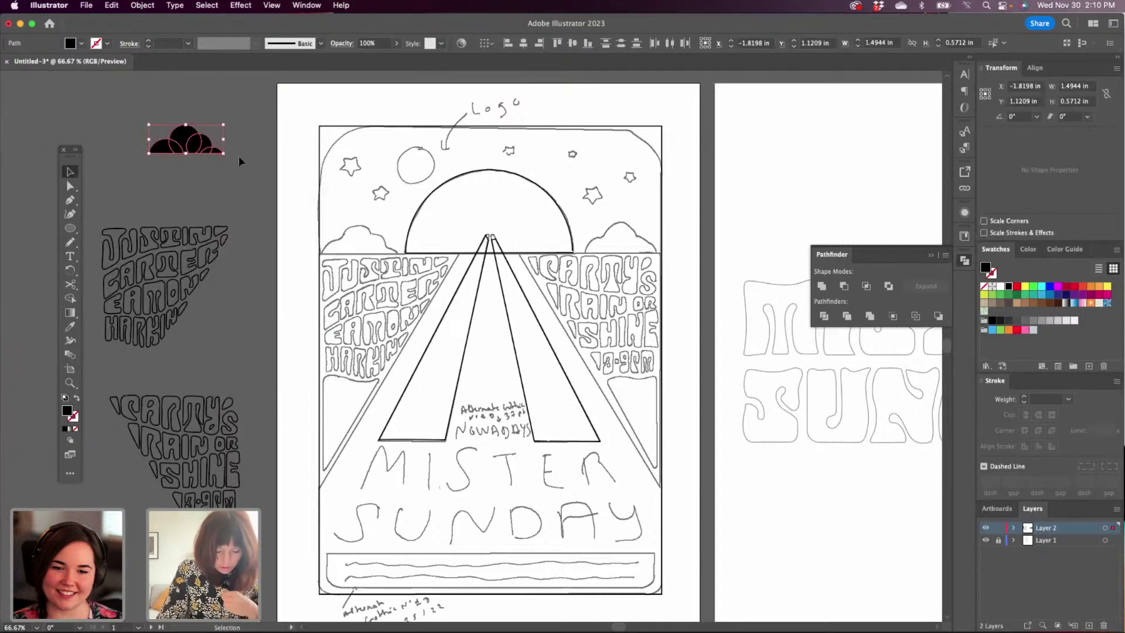
pyautogui.click(821, 286)
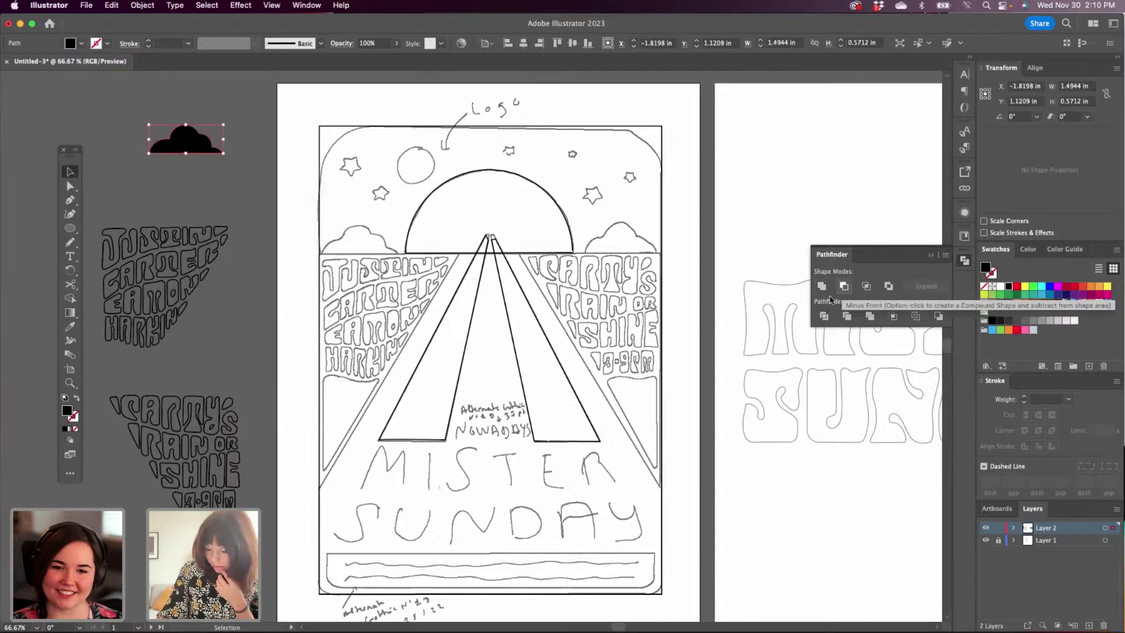
pyautogui.click(213, 193)
# Place the merged cloud over the sketched cloud on the horizon at the left of the sun.
pyautogui.moveTo(176, 146); pyautogui.dragTo(350, 247)
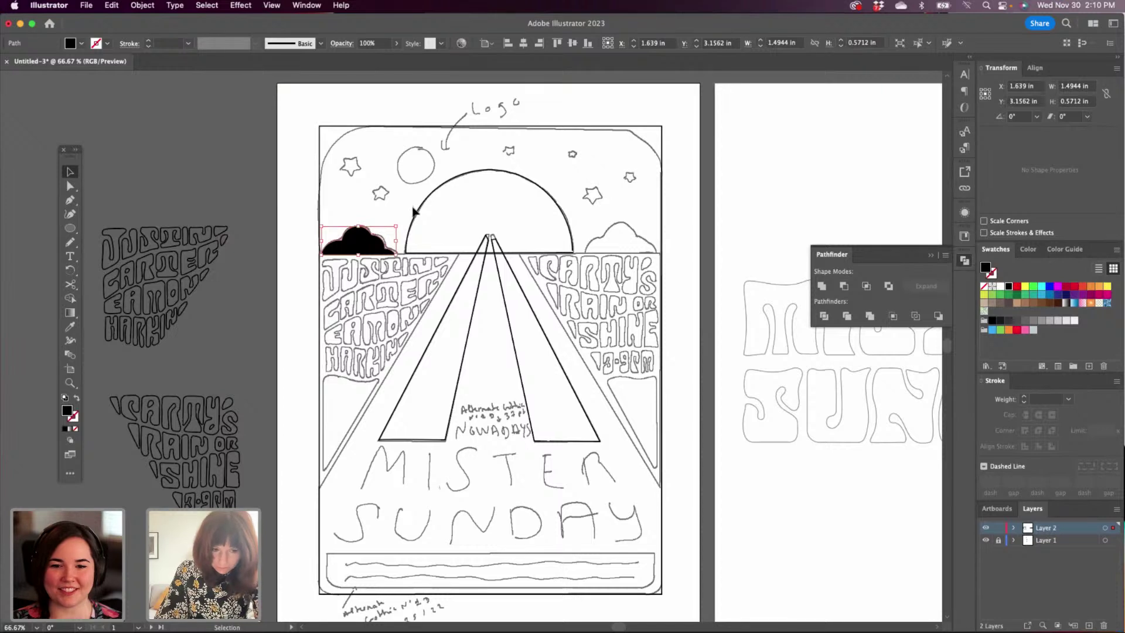
pyautogui.moveTo(397, 227); pyautogui.dragTo(370, 248)
pyautogui.click(241, 193)
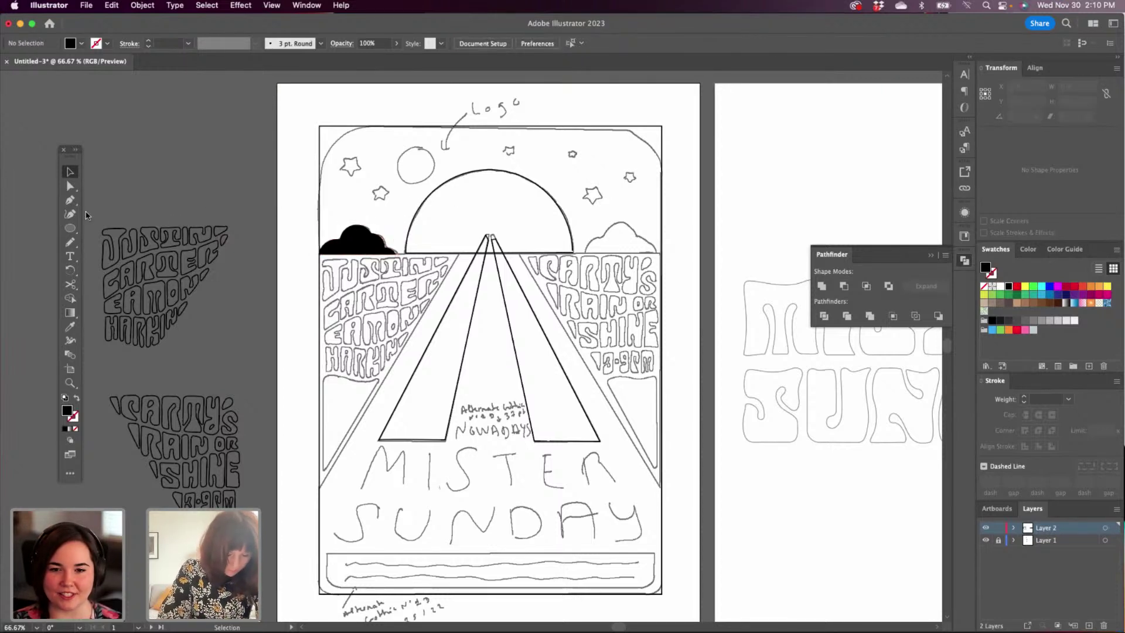
# Draw a black star over the poster's leftmost sketched star and place a copy about 0.45 in wide on the sketched star below it.
pyautogui.click(71, 228)
pyautogui.click(121, 270)
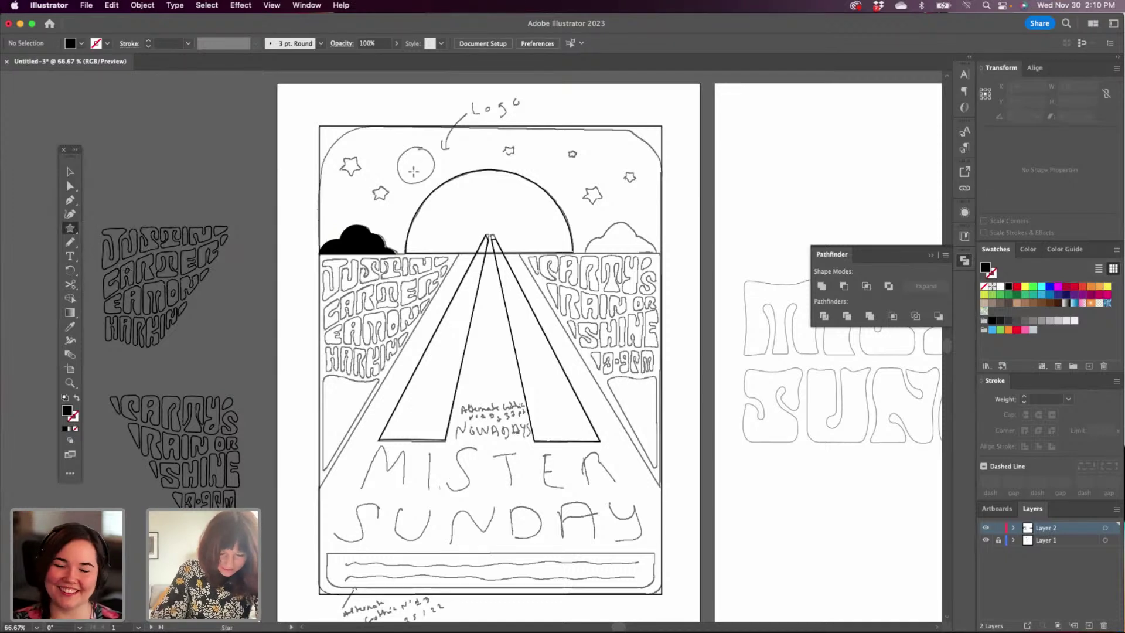
pyautogui.moveTo(344, 161)
pyautogui.mouseDown()
pyautogui.moveTo(345, 147)
pyautogui.moveTo(354, 169)
pyautogui.moveTo(365, 147)
pyautogui.moveTo(271, 167)
pyautogui.moveTo(379, 197)
pyautogui.moveTo(398, 181)
pyautogui.mouseUp()
pyautogui.click(69, 172)
pyautogui.click(257, 179)
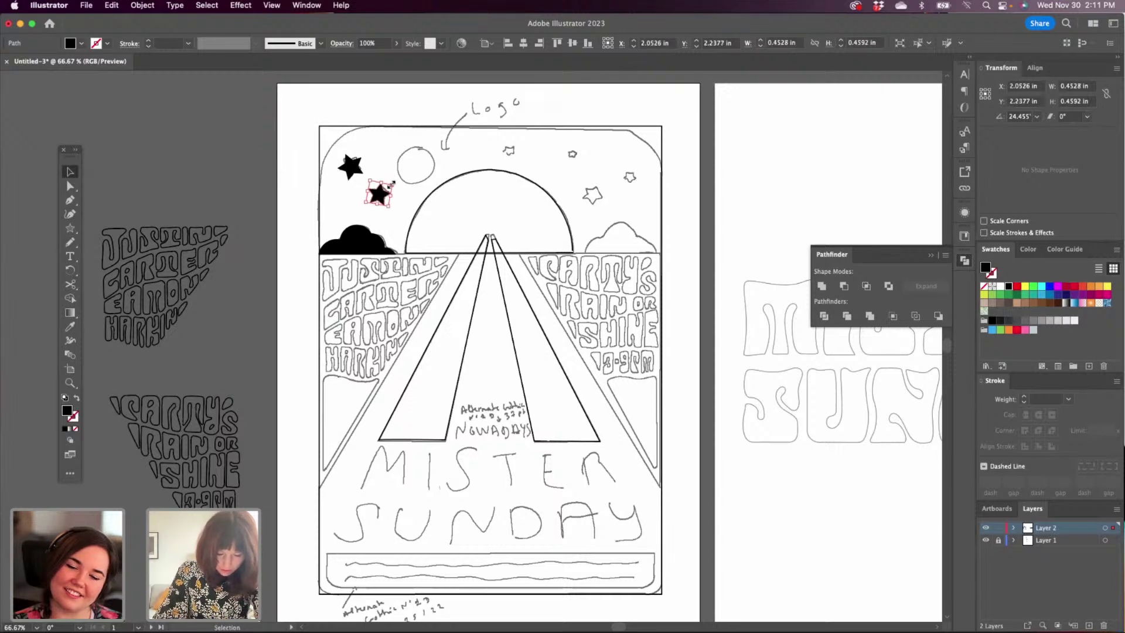
# Draw a trial star beside the artboard, vary its number of points down to a triangle, and delete it.
pyautogui.click(72, 229)
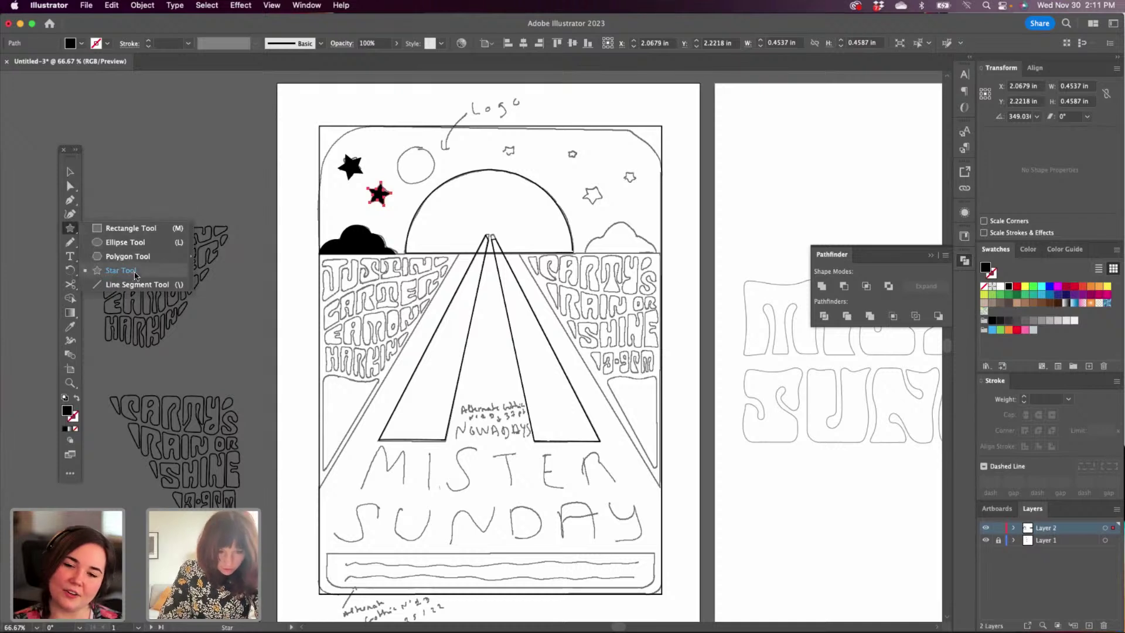
pyautogui.click(134, 274)
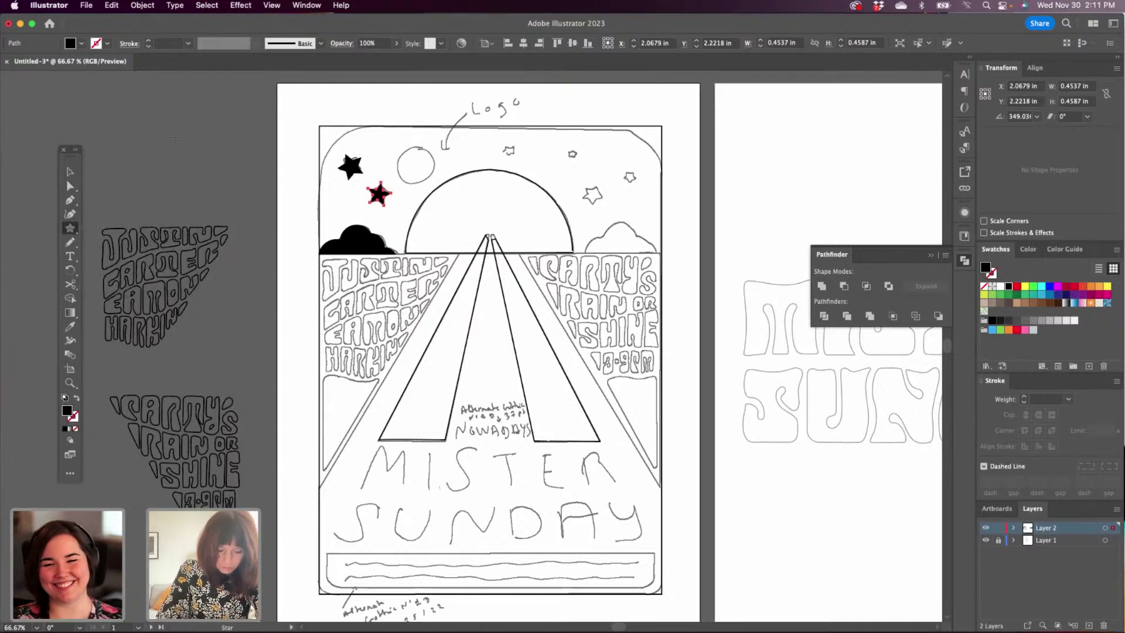
pyautogui.moveTo(174, 136); pyautogui.dragTo(203, 172)
pyautogui.press('Down')
pyautogui.press('Down')
pyautogui.press('Up')
pyautogui.press('Up')
pyautogui.press('Up')
pyautogui.press('Up')
pyautogui.press('Up')
pyautogui.press('Up')
pyautogui.press('Up')
pyautogui.press('Up')
pyautogui.press('Up')
pyautogui.press('Up')
pyautogui.press('Up')
pyautogui.press('Up')
pyautogui.press('Up')
pyautogui.press('Down')
pyautogui.press('Down')
pyautogui.press('Down')
pyautogui.press('Down')
pyautogui.press('Down')
pyautogui.press('Down')
pyautogui.press('Down')
pyautogui.press('Down')
pyautogui.press('Down')
pyautogui.press('Down')
pyautogui.press('Down')
pyautogui.press('Down')
pyautogui.press('Down')
pyautogui.press('Up')
pyautogui.press('Up')
pyautogui.press('Up')
pyautogui.press('Up')
pyautogui.press('Up')
pyautogui.press('Up')
pyautogui.press('Up')
pyautogui.press('Up')
pyautogui.press('Up')
pyautogui.press('Up')
pyautogui.press('Up')
pyautogui.press('Up')
pyautogui.press('Up')
pyautogui.press('Up')
pyautogui.press('Up')
pyautogui.press('Up')
pyautogui.press('Up')
pyautogui.press('Up')
pyautogui.press('Up')
pyautogui.press('Up')
pyautogui.press('Down')
pyautogui.press('Down')
pyautogui.press('Down')
pyautogui.press('Down')
pyautogui.press('Down')
pyautogui.press('Down')
pyautogui.press('Down')
pyautogui.press('Down')
pyautogui.press('Down')
pyautogui.press('Down')
pyautogui.press('Down')
pyautogui.press('Down')
pyautogui.press('Down')
pyautogui.press('Down')
pyautogui.press('Down')
pyautogui.press('Down')
pyautogui.press('Down')
pyautogui.press('Down')
pyautogui.press('Down')
pyautogui.press('Down')
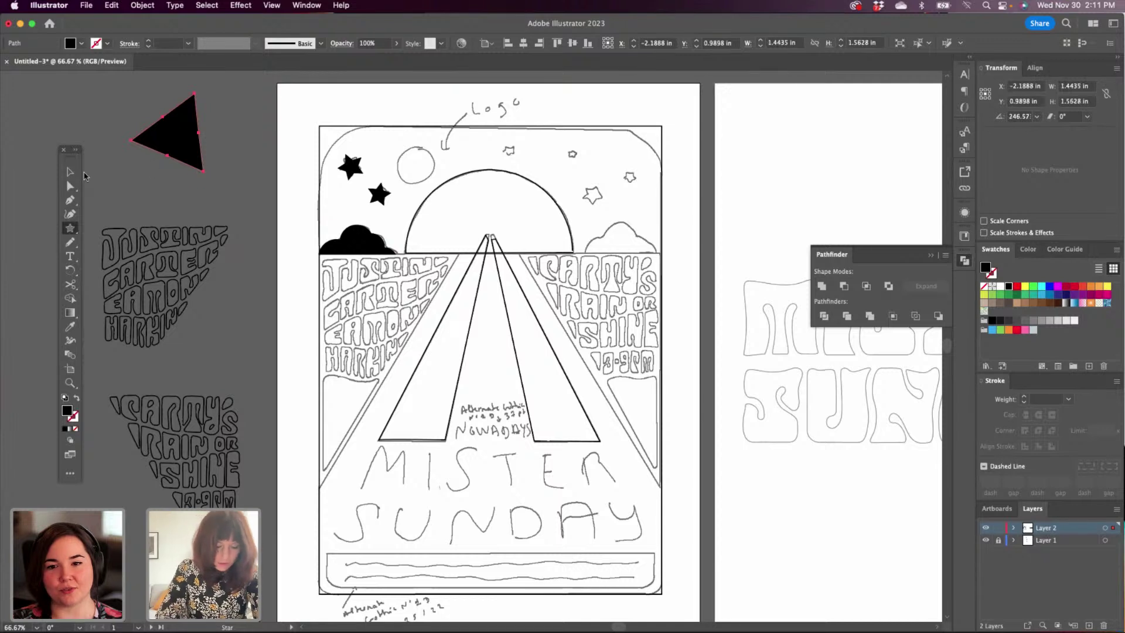
pyautogui.press('v')
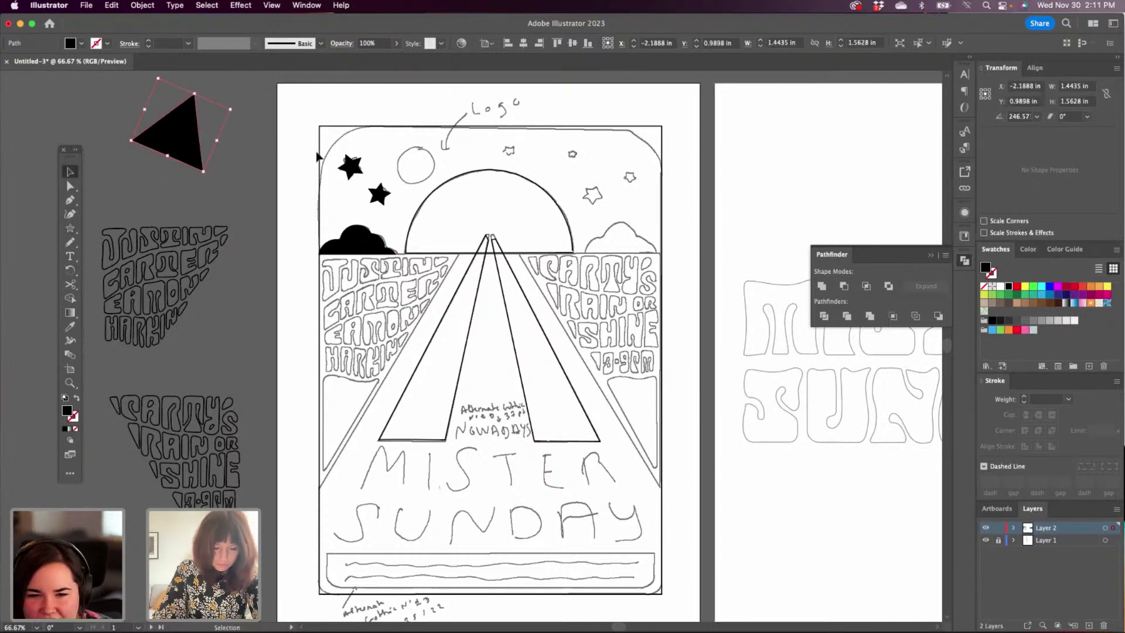
pyautogui.press('Delete')
# Draw another trial star beside the artboard, raise its point count to a many-pointed burst, and delete the trial shapes.
pyautogui.click(71, 228)
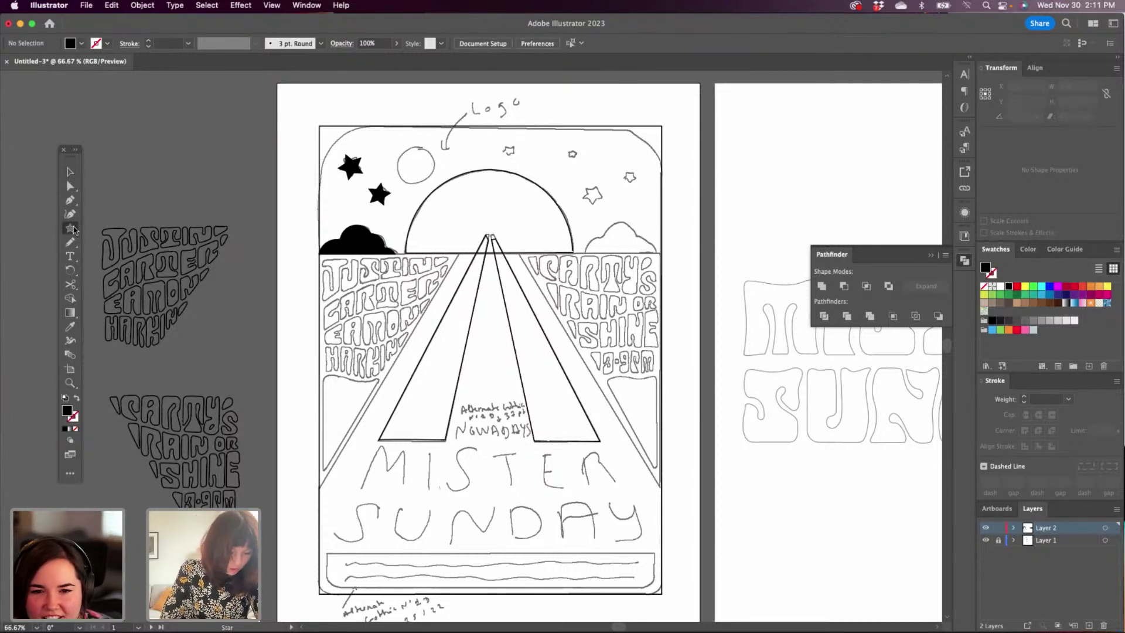
pyautogui.moveTo(160, 132); pyautogui.dragTo(201, 178)
pyautogui.press('Delete')
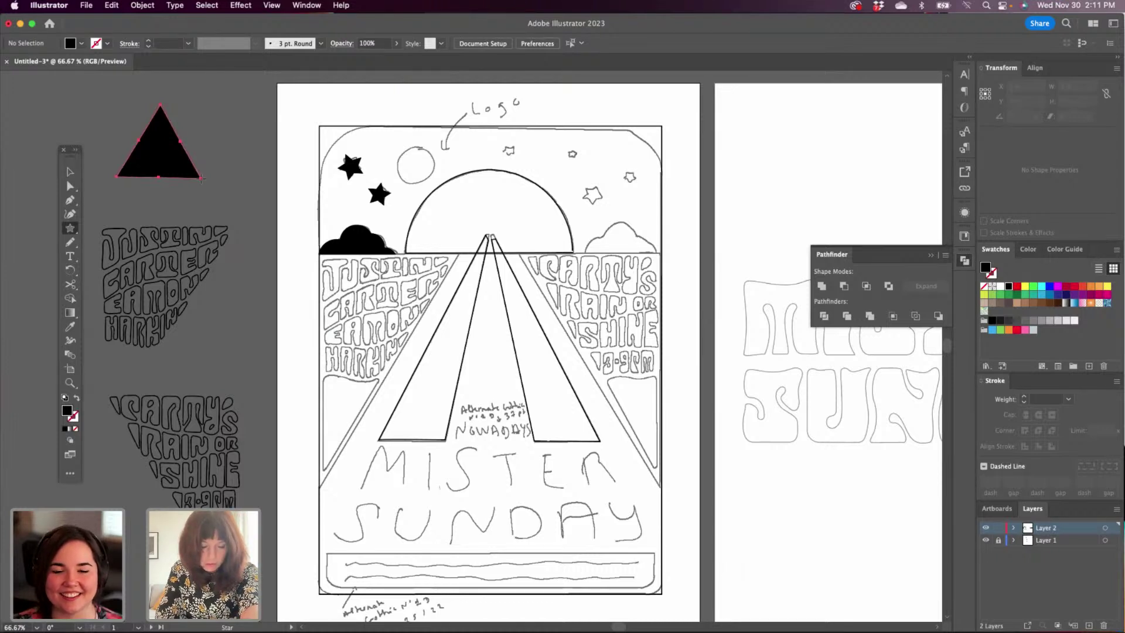
pyautogui.press('Up')
pyautogui.press('Up')
pyautogui.press('Up')
pyautogui.press('Up')
pyautogui.press('Up')
pyautogui.press('Up')
pyautogui.press('Up')
pyautogui.press('Up')
pyautogui.press('Up')
pyautogui.press('Up')
pyautogui.press('Up')
pyautogui.press('Up')
pyautogui.press('Up')
pyautogui.moveTo(202, 178); pyautogui.dragTo(199, 181)
pyautogui.press('Down')
pyautogui.press('Down')
pyautogui.press('Down')
pyautogui.press('Down')
pyautogui.press('Down')
pyautogui.press('Down')
pyautogui.press('Down')
pyautogui.press('Down')
pyautogui.press('Down')
pyautogui.press('Down')
pyautogui.press('Down')
pyautogui.press('Down')
pyautogui.press('Down')
pyautogui.press('Up')
pyautogui.press('Up')
pyautogui.press('Up')
pyautogui.press('Up')
pyautogui.press('Up')
pyautogui.press('Up')
pyautogui.press('Up')
pyautogui.press('Up')
pyautogui.press('Up')
pyautogui.press('Up')
pyautogui.press('Up')
pyautogui.press('Up')
pyautogui.press('Up')
pyautogui.press('Up')
pyautogui.press('Up')
pyautogui.press('Up')
pyautogui.press('Up')
pyautogui.press('Up')
pyautogui.press('Up')
pyautogui.press('Up')
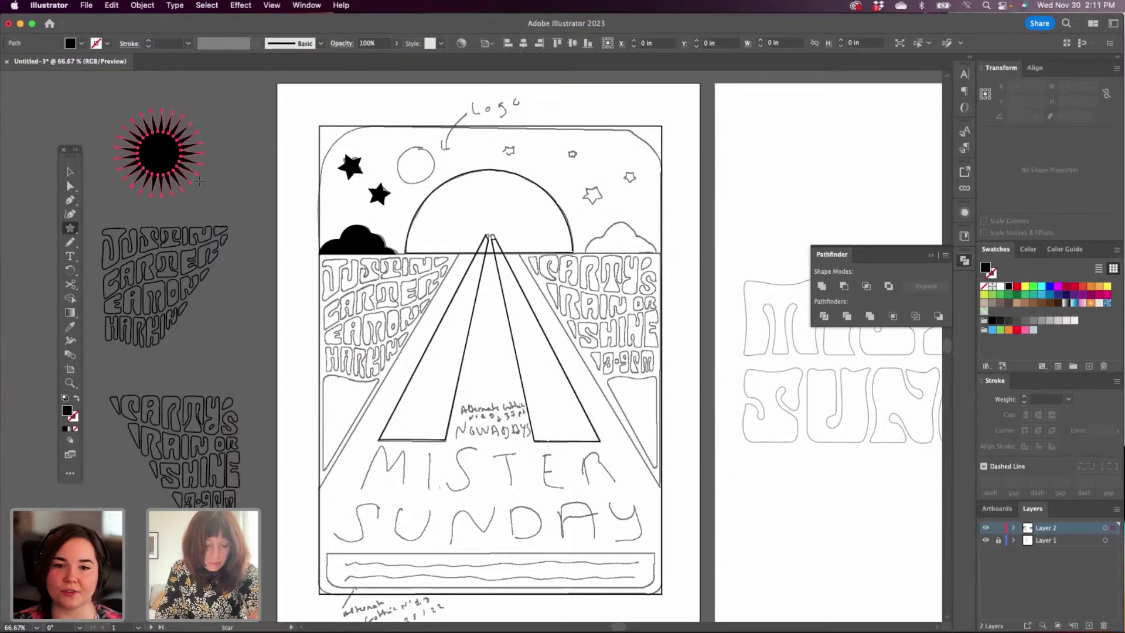
pyautogui.press('Delete')
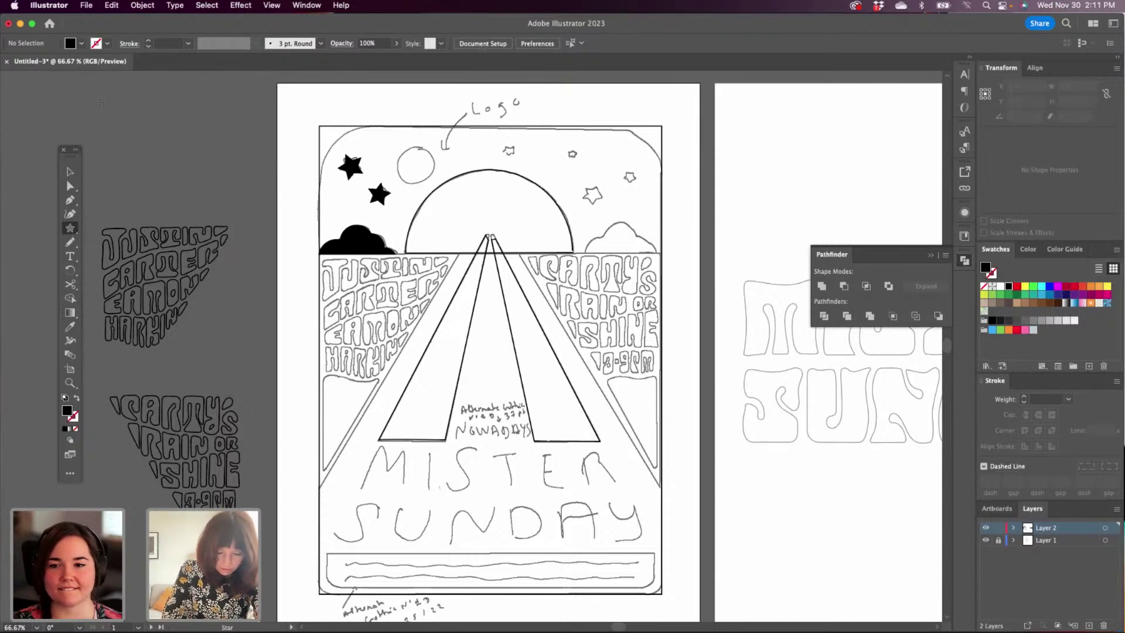
pyautogui.moveTo(164, 179); pyautogui.dragTo(165, 178)
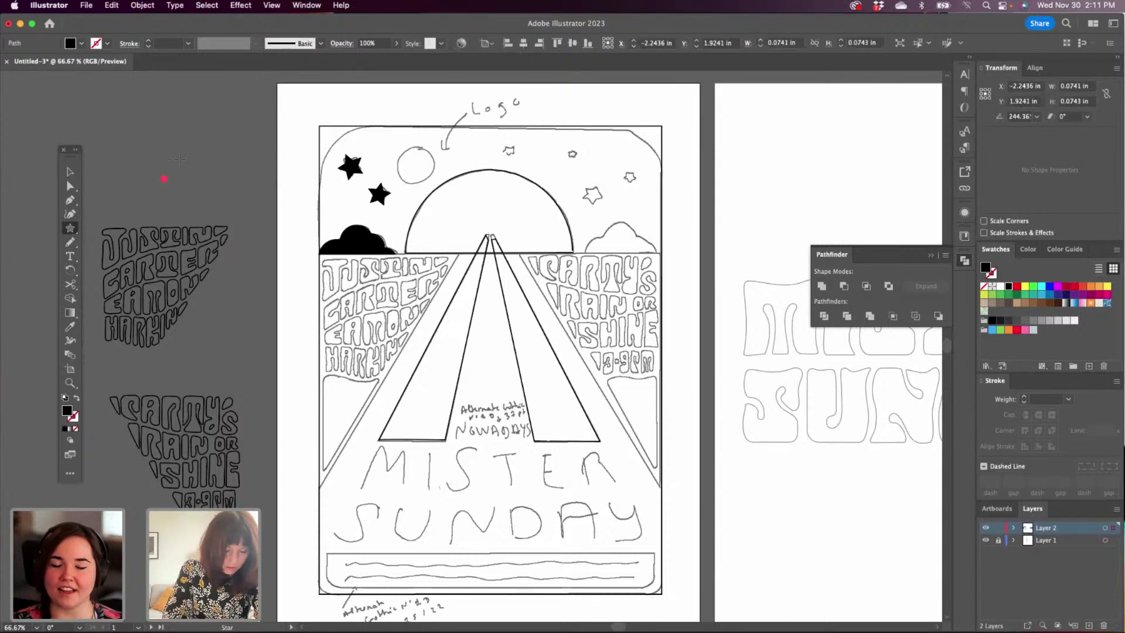
pyautogui.press('Delete')
# Scale down the second star, nearest the sun's left side, to match its sketch.
pyautogui.press('v')
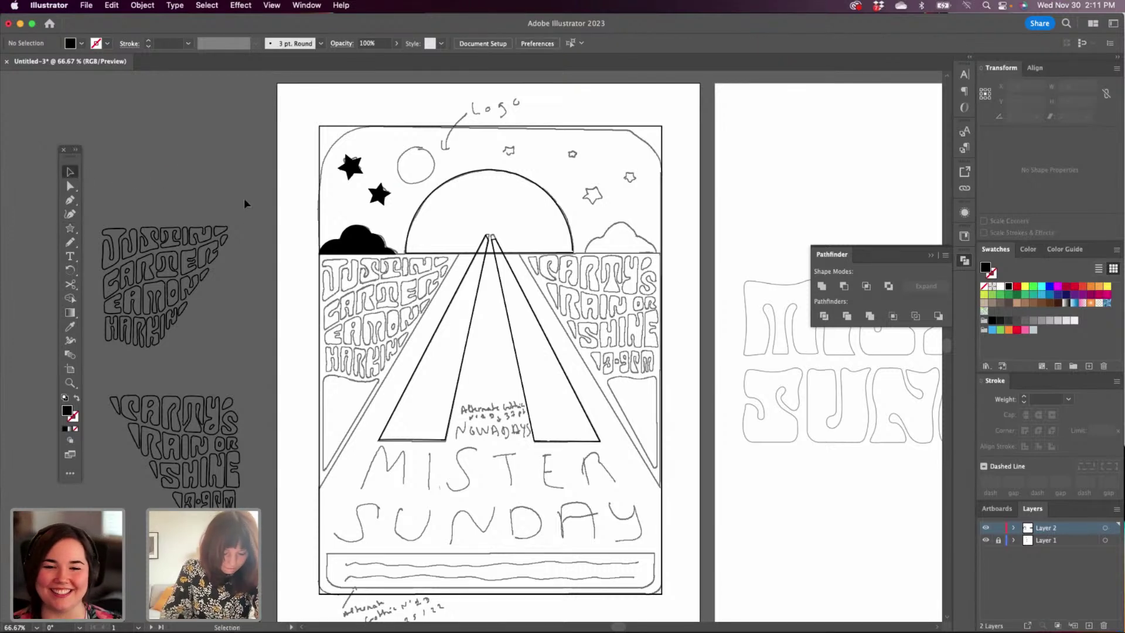
pyautogui.click(381, 193)
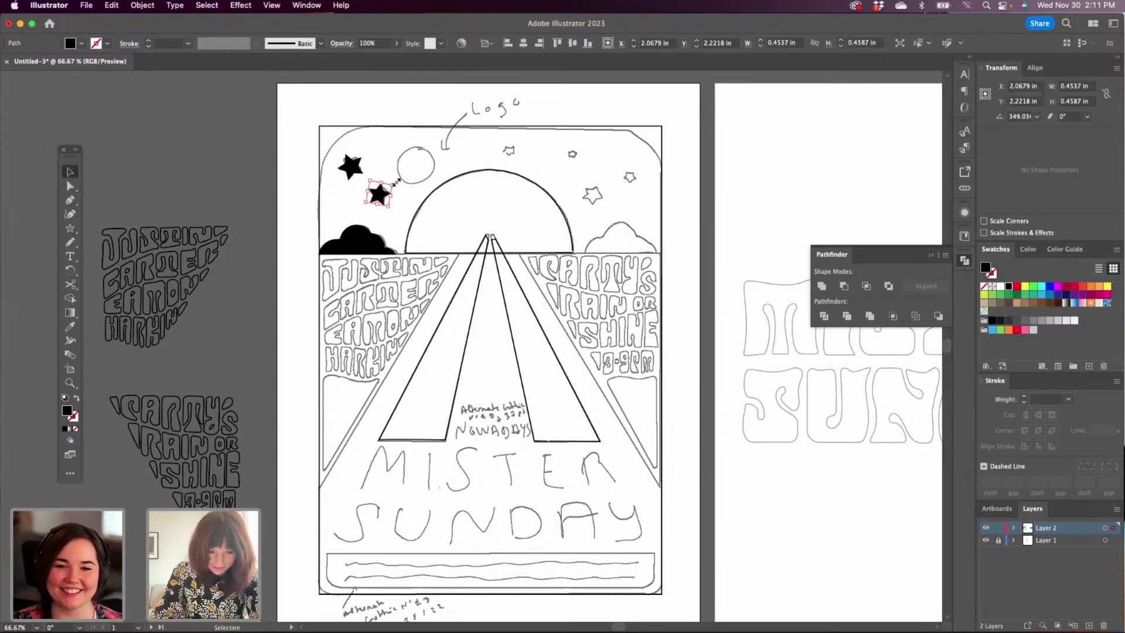
pyautogui.moveTo(393, 186); pyautogui.dragTo(383, 195)
pyautogui.click(321, 173)
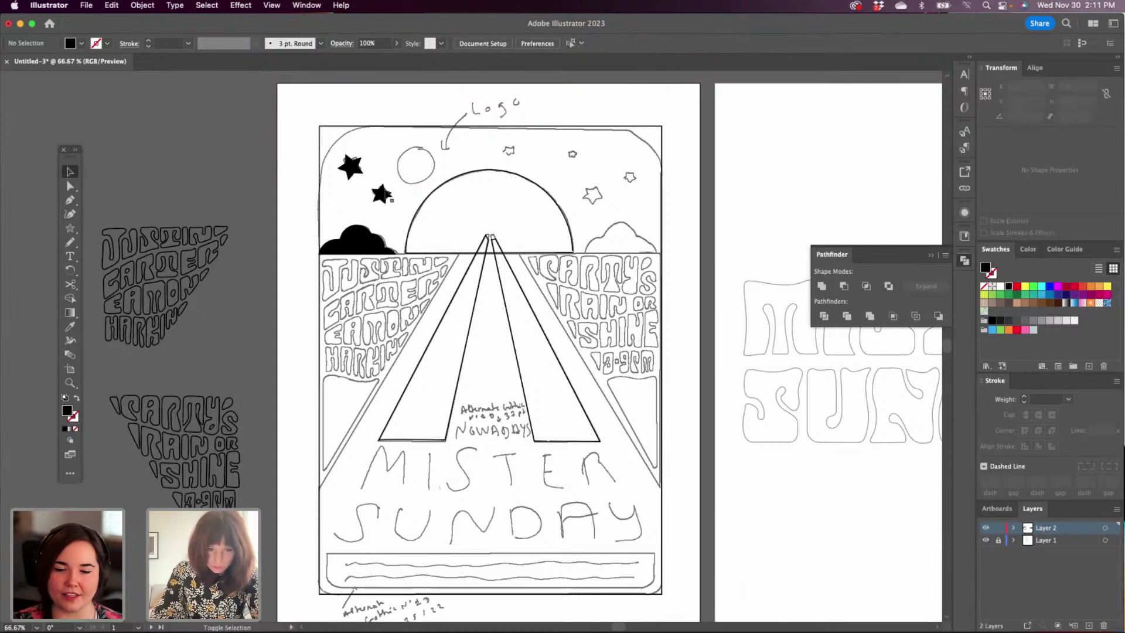
# Copy the star onto the sketched stars above and right of the sun, about 0.33 in and 0.46 in wide, rotating each to fit.
pyautogui.moveTo(388, 197); pyautogui.dragTo(509, 151)
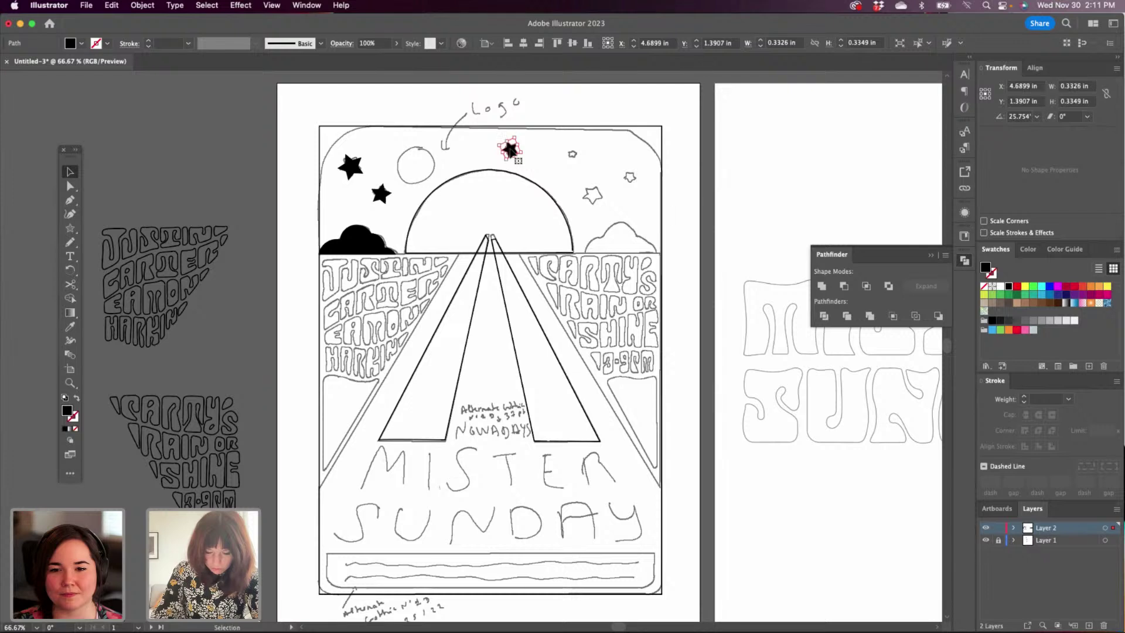
pyautogui.click(246, 195)
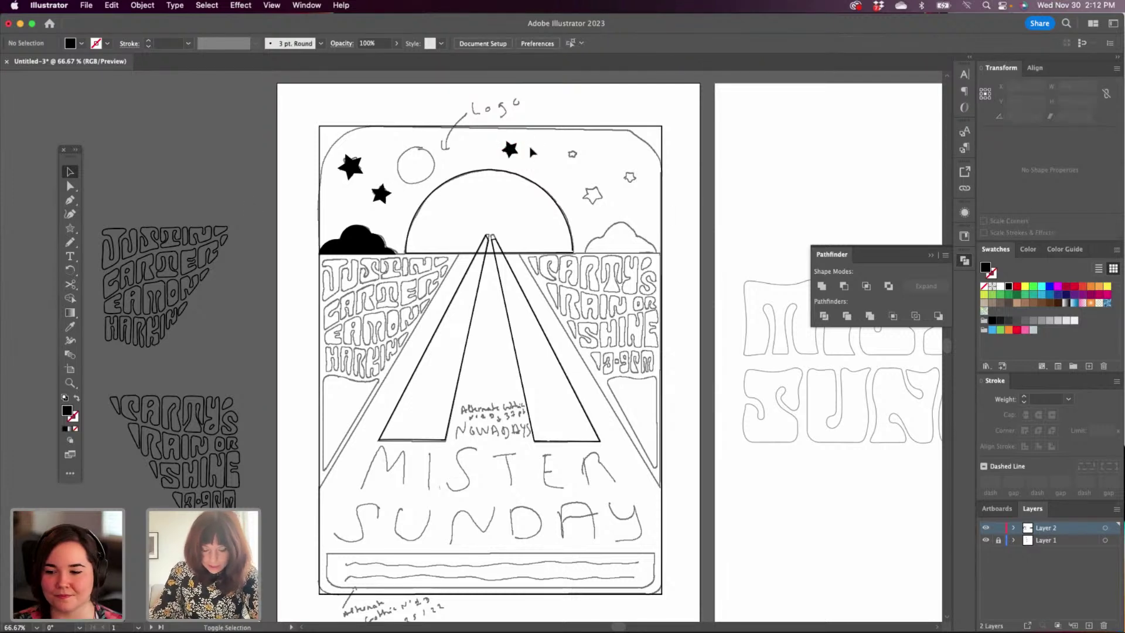
pyautogui.moveTo(510, 150); pyautogui.dragTo(605, 176)
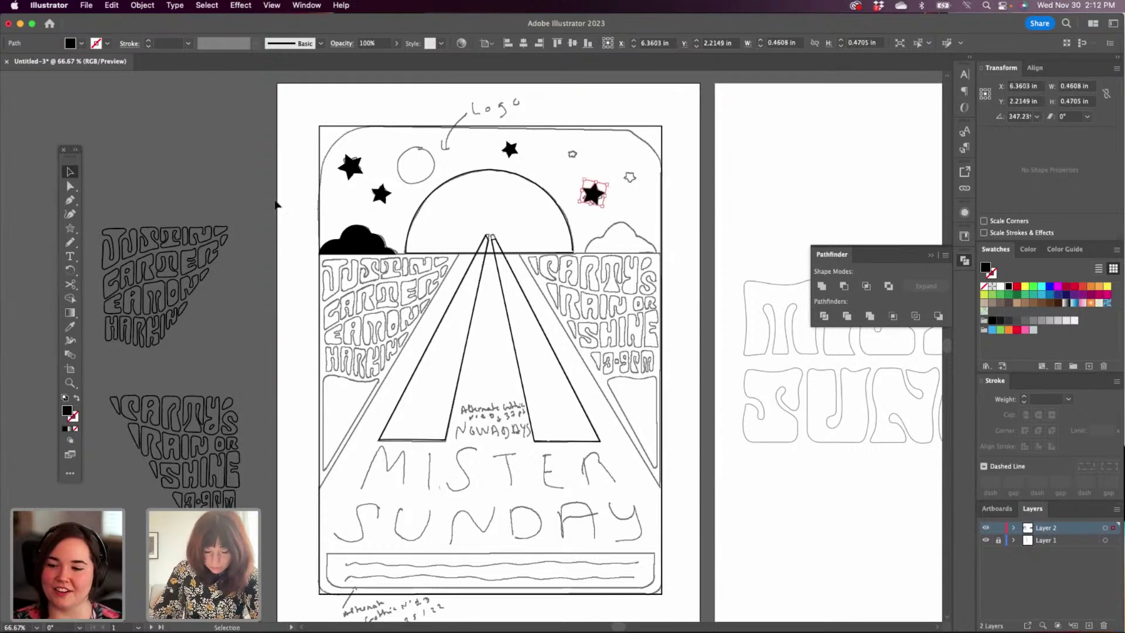
pyautogui.click(246, 191)
# Copy the star right of the sun onto the smallest sketched star above it, scaled to about 0.24 in wide and rotated to fit.
pyautogui.moveTo(602, 202); pyautogui.dragTo(572, 151)
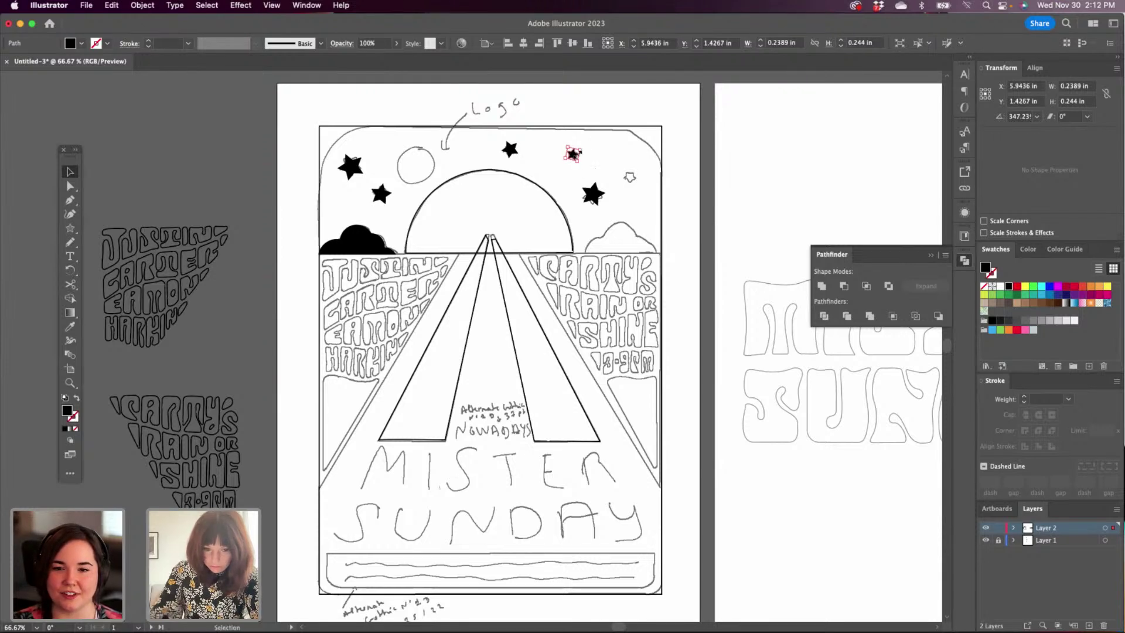
pyautogui.press('a')
pyautogui.press('super+1')
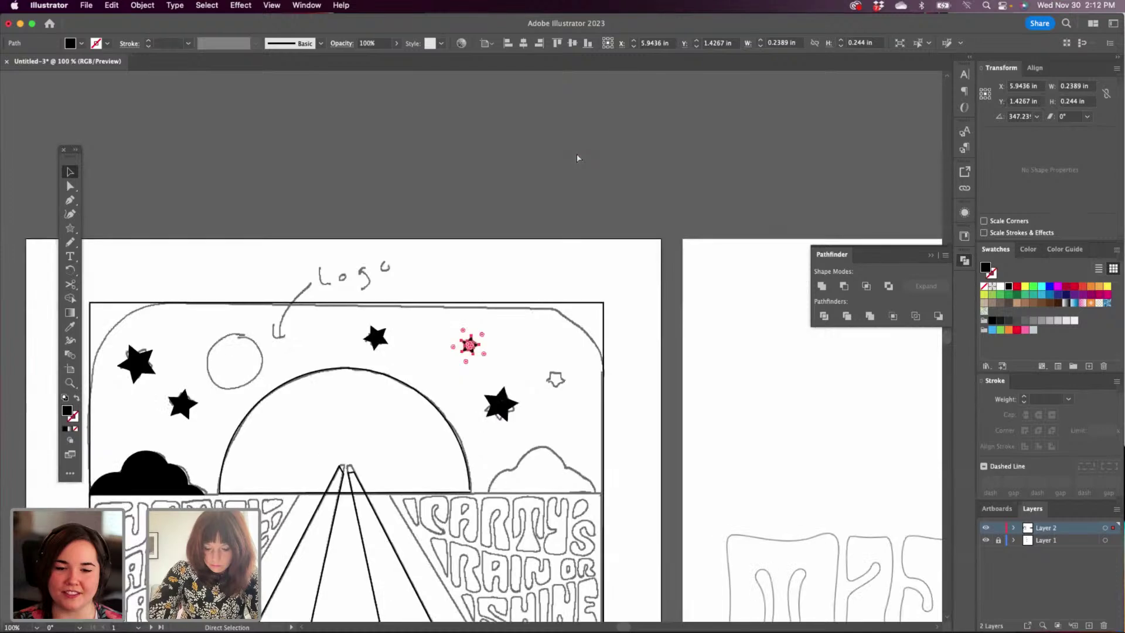
pyautogui.moveTo(487, 335); pyautogui.dragTo(478, 327)
pyautogui.click(455, 164)
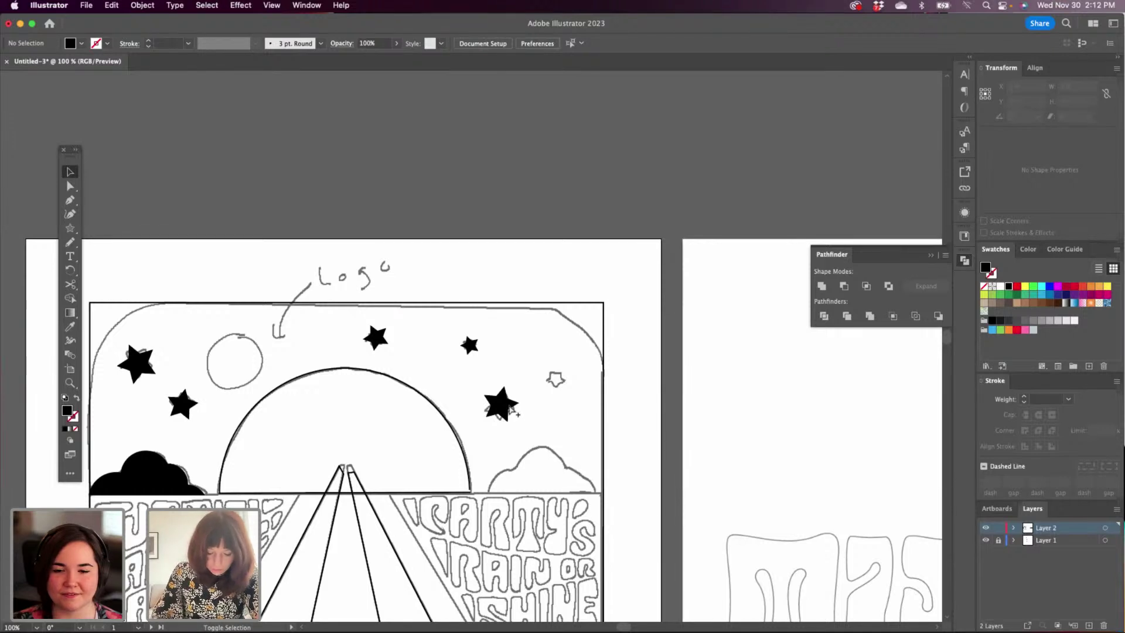
# Copy the star right of the sun onto the rightmost sketched star, scaled to about 0.35 in wide and rotated to about 22.7°.
pyautogui.moveTo(502, 407)
pyautogui.mouseDown()
pyautogui.moveTo(555, 409)
pyautogui.moveTo(573, 368)
pyautogui.mouseUp()
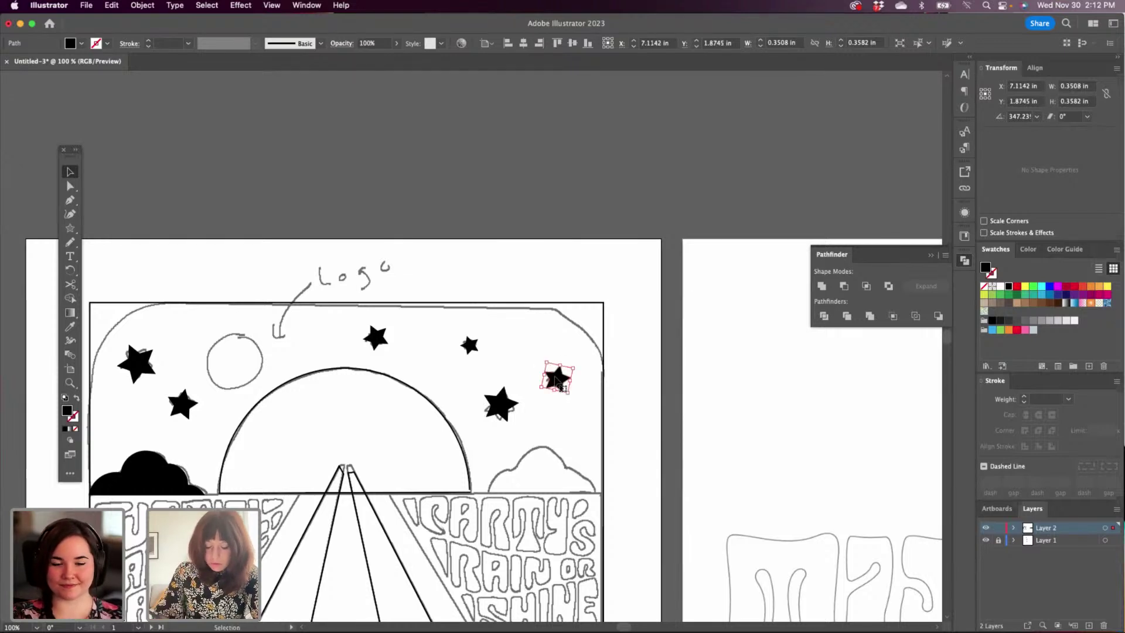
pyautogui.moveTo(576, 365); pyautogui.dragTo(564, 361)
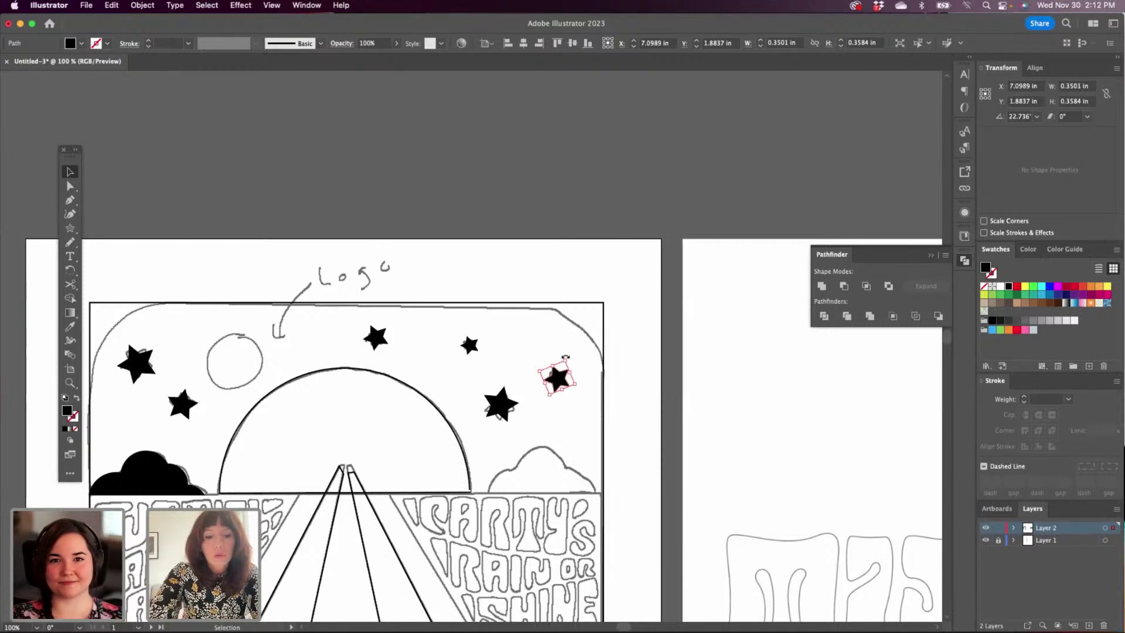
pyautogui.press('a')
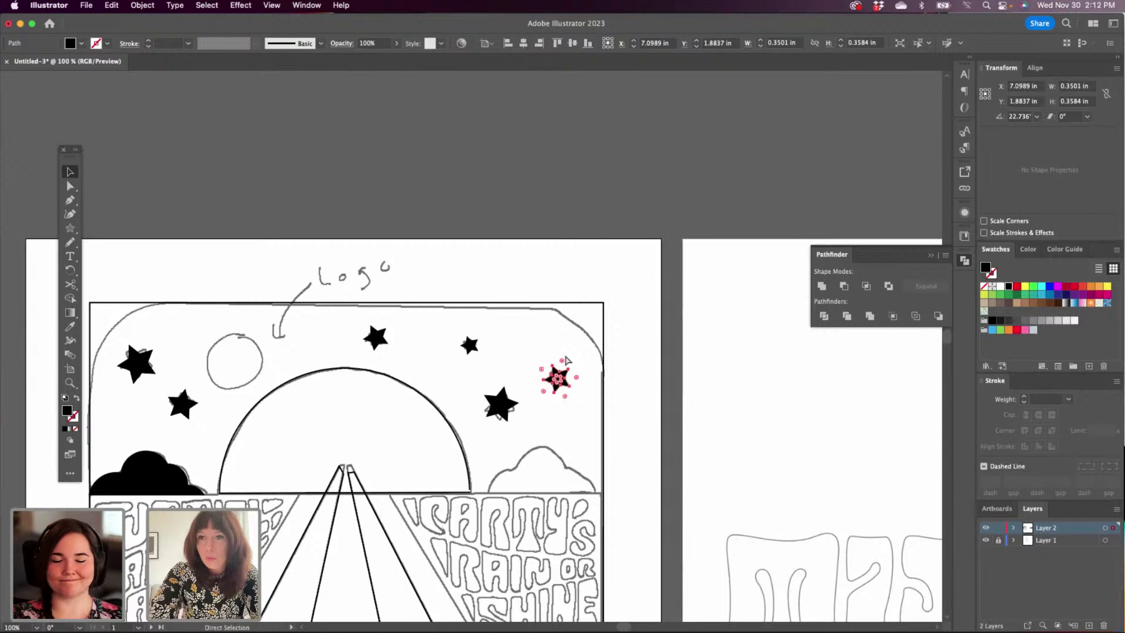
pyautogui.press('super+minus')
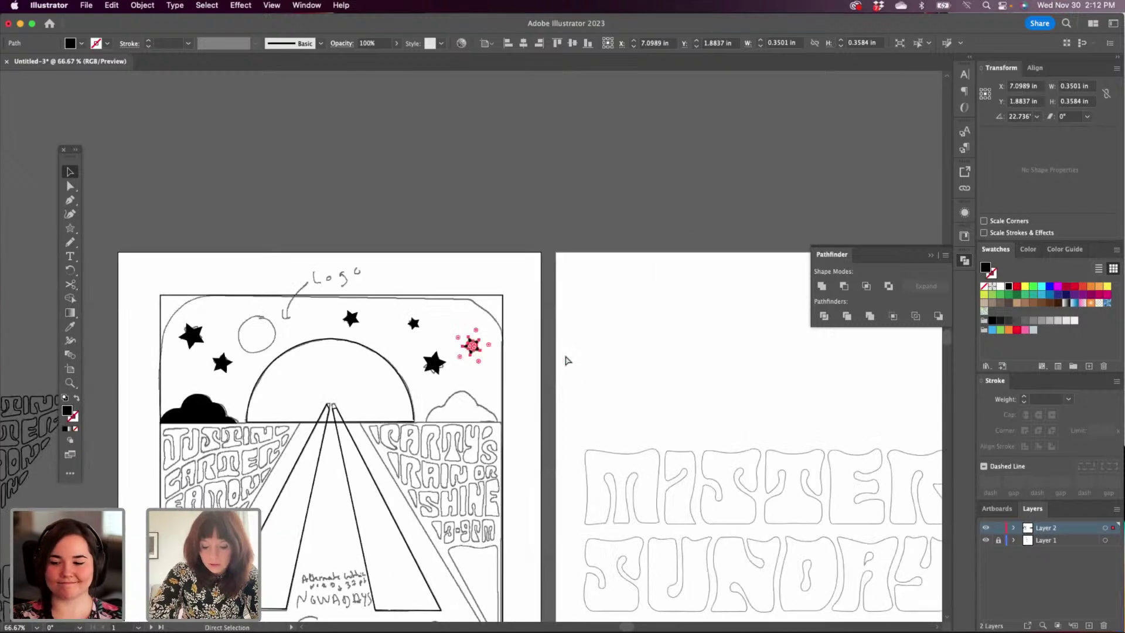
pyautogui.press('v')
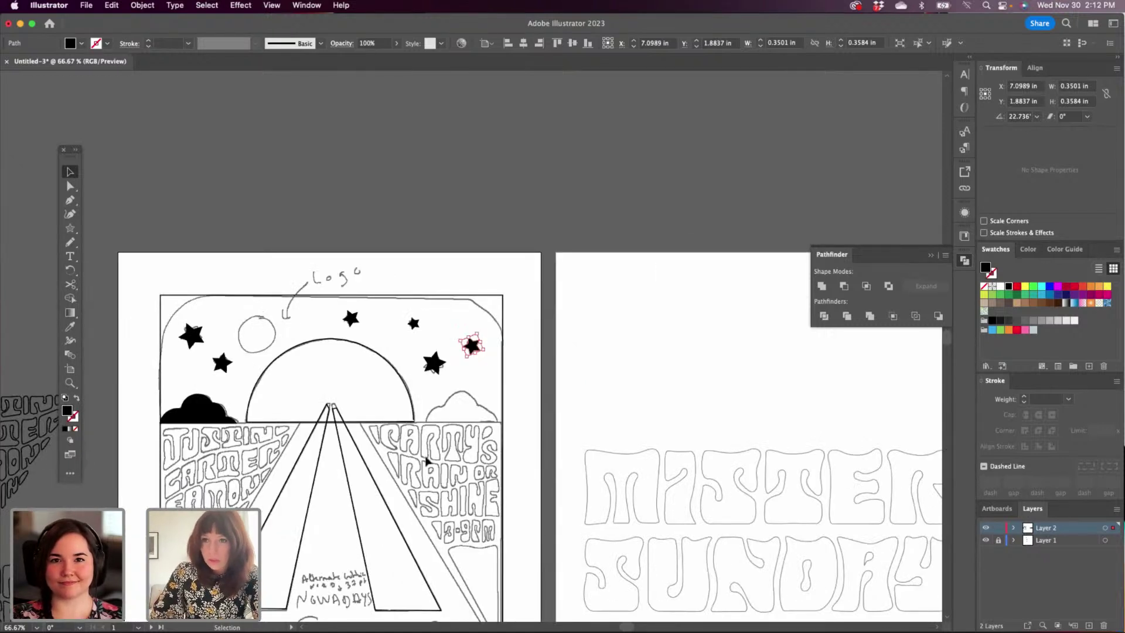
# Start the left side panel's outline with the Pen tool along its straight outer edge, undoing the misplaced corner curve.
pyautogui.scroll(-3, 427, 461)
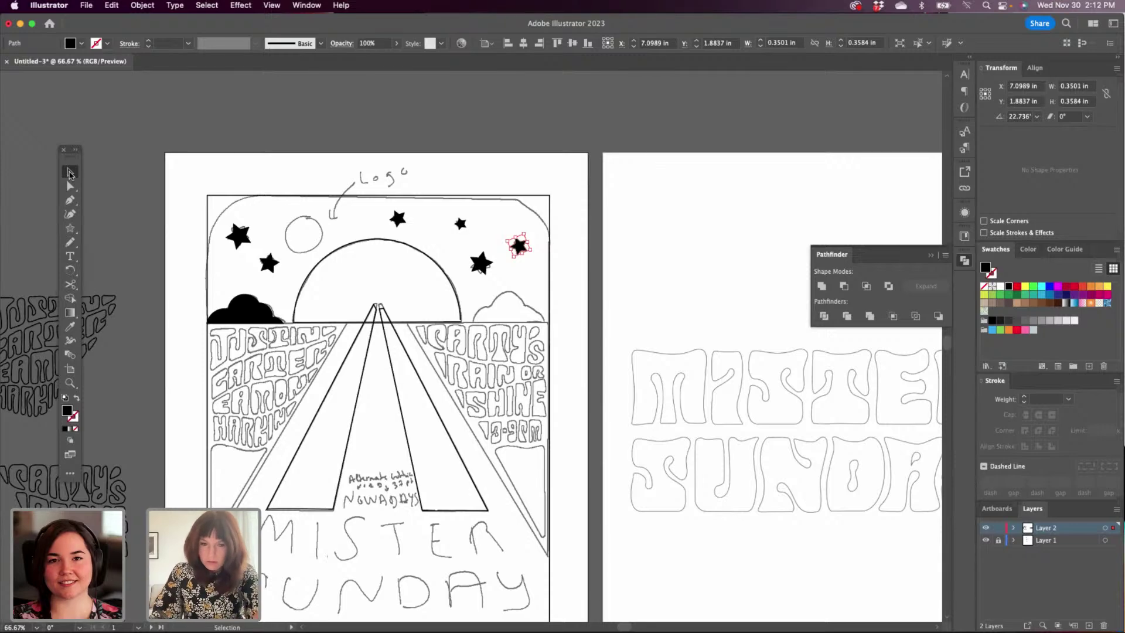
pyautogui.scroll(-4, 551, 389)
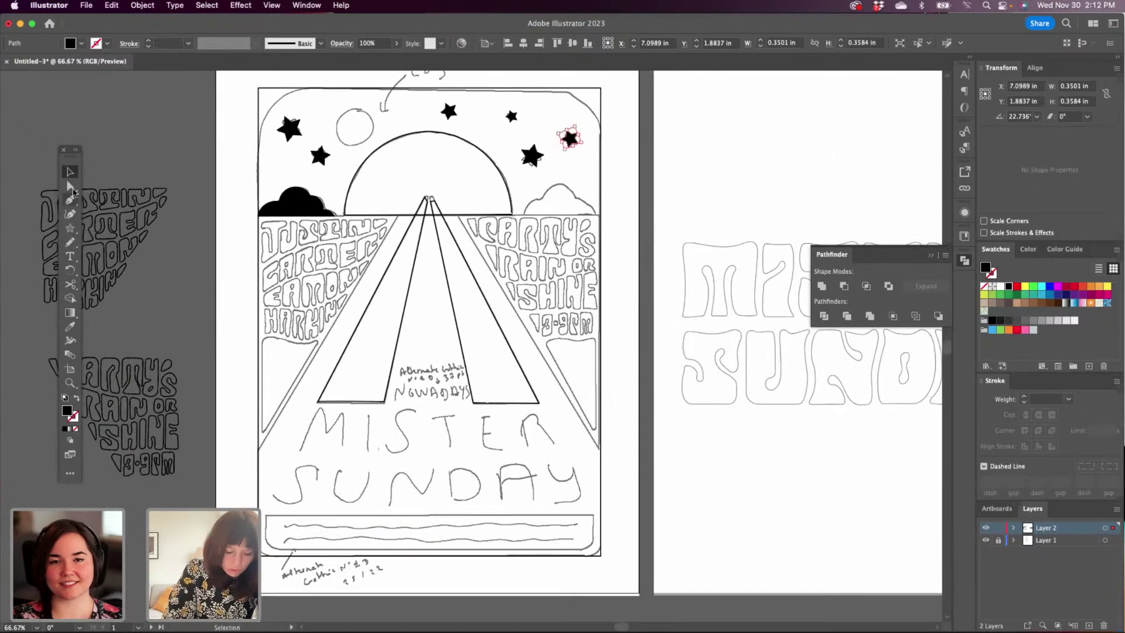
pyautogui.click(70, 201)
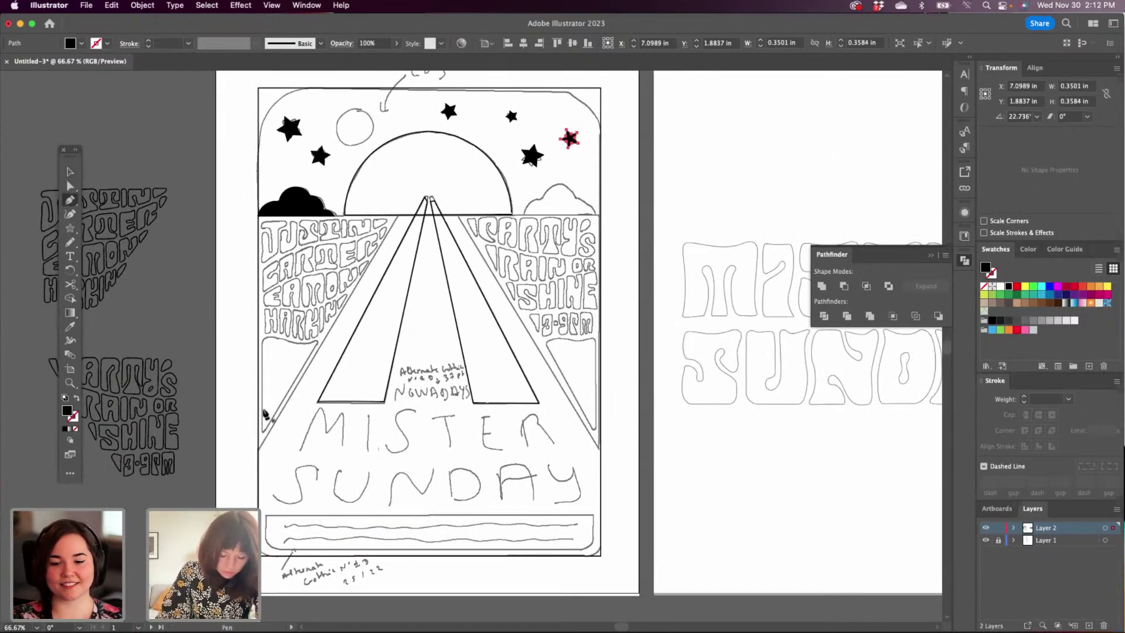
pyautogui.click(262, 419)
pyautogui.keyDown('shift'); pyautogui.click(263, 355); pyautogui.keyUp('shift')
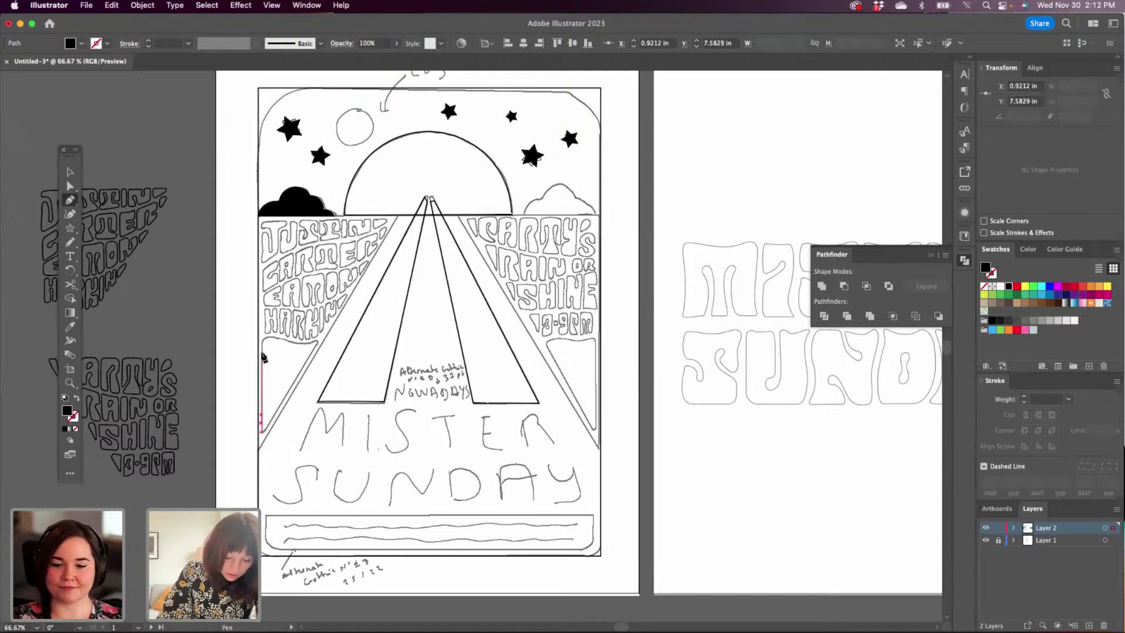
pyautogui.moveTo(264, 348); pyautogui.dragTo(277, 343)
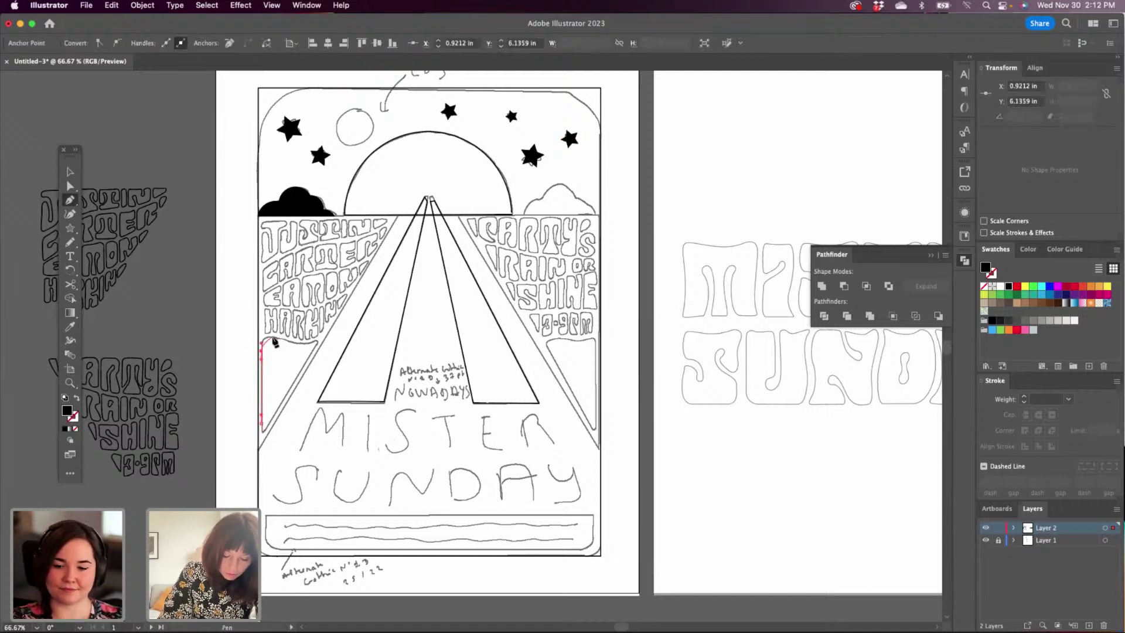
pyautogui.press('super+z')
pyautogui.press('super+z')
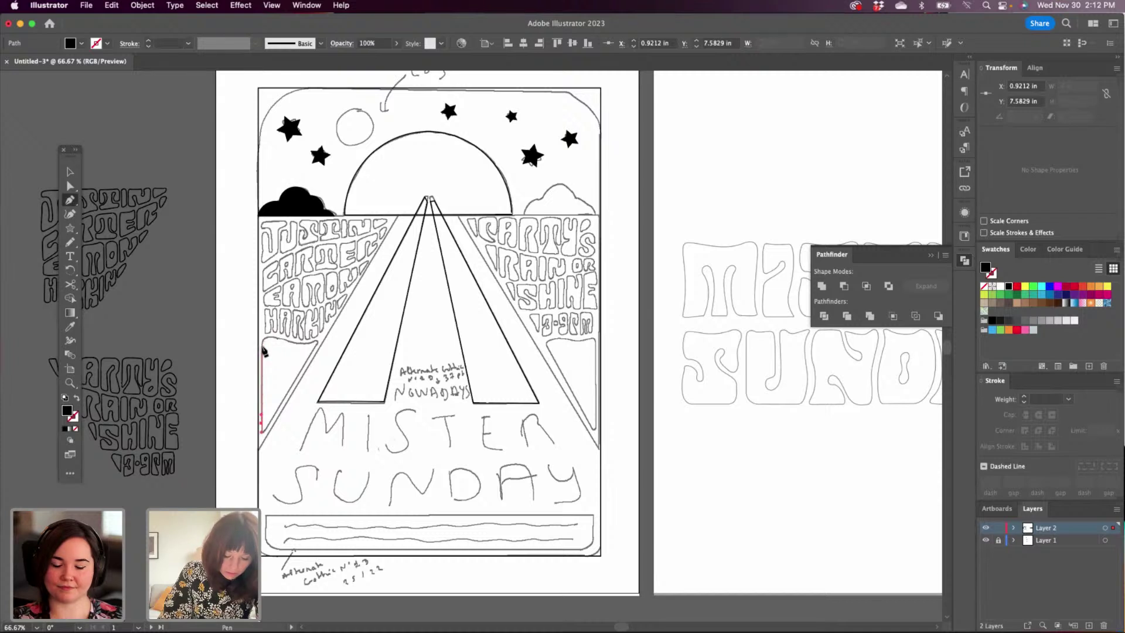
# Trace the left side panel's wavy top, slanted road edge and rounded corners, closing it as a black-filled shape.
pyautogui.moveTo(264, 344); pyautogui.dragTo(282, 344)
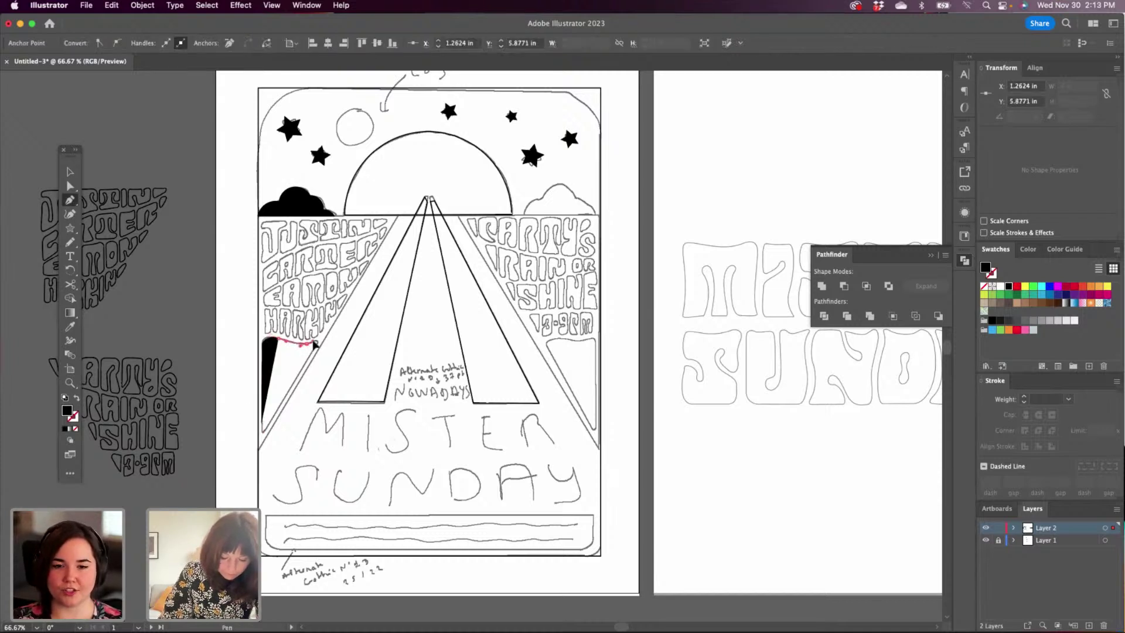
pyautogui.click(315, 343)
pyautogui.moveTo(317, 345); pyautogui.dragTo(313, 350)
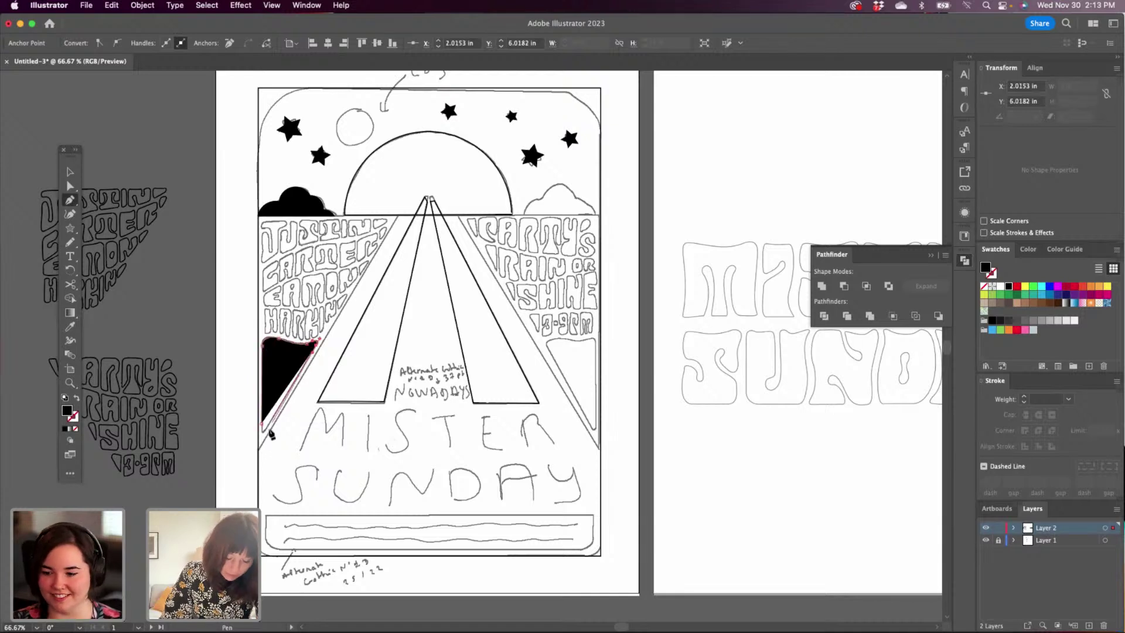
pyautogui.click(264, 425)
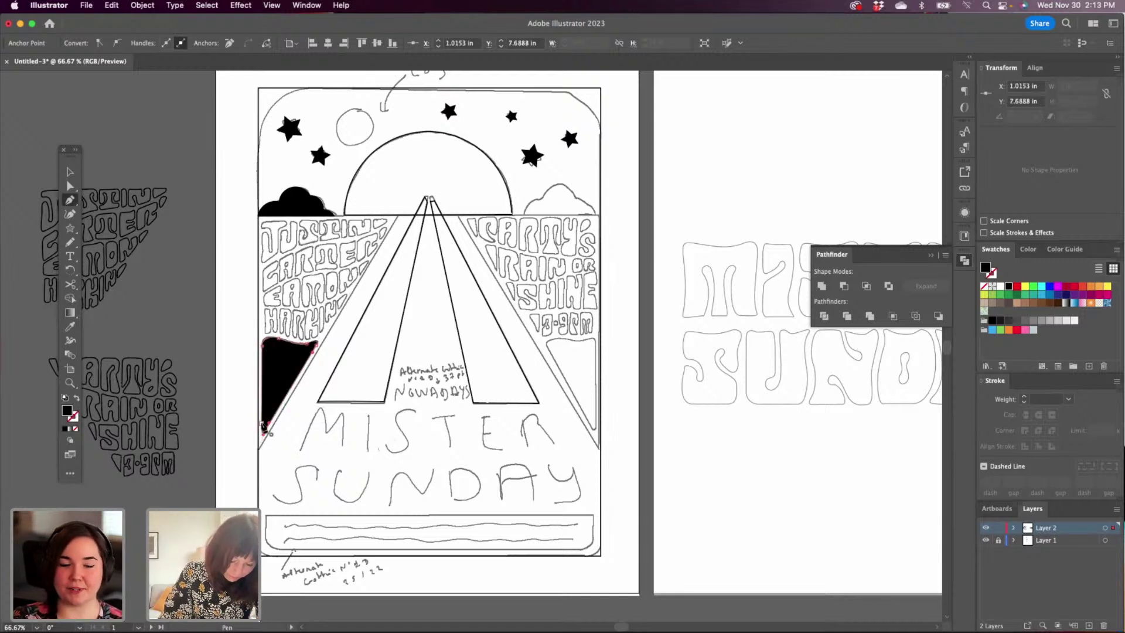
pyautogui.moveTo(261, 424); pyautogui.dragTo(263, 414)
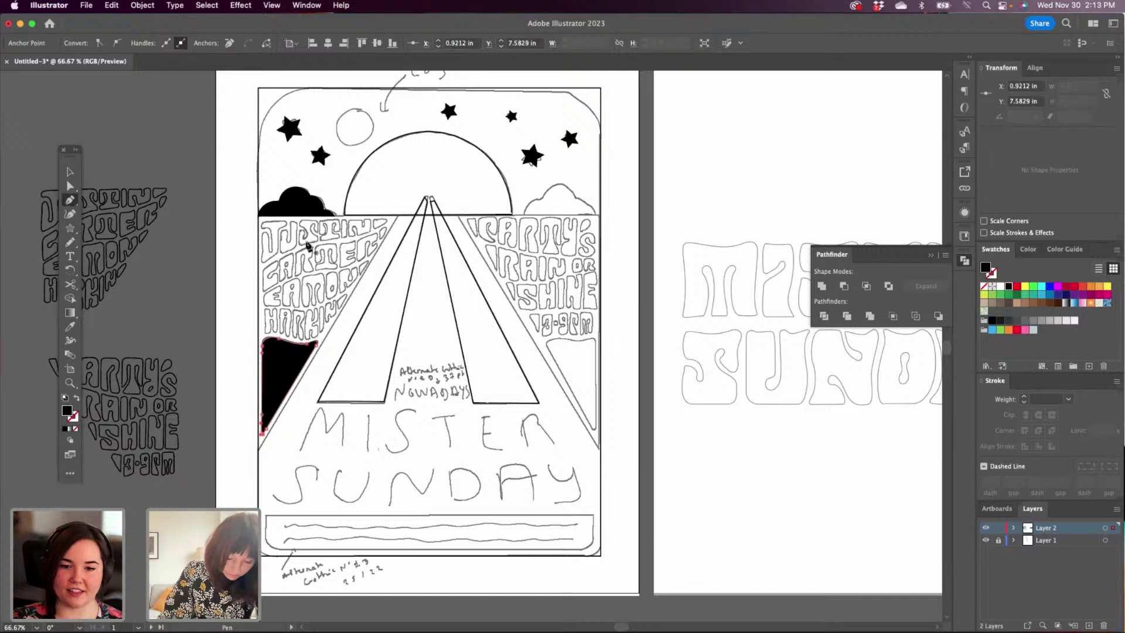
pyautogui.click(70, 173)
pyautogui.click(92, 182)
# Trace the sketched side panel right of the road with the Pen tool as a closed black shape with rounded corners.
pyautogui.click(71, 200)
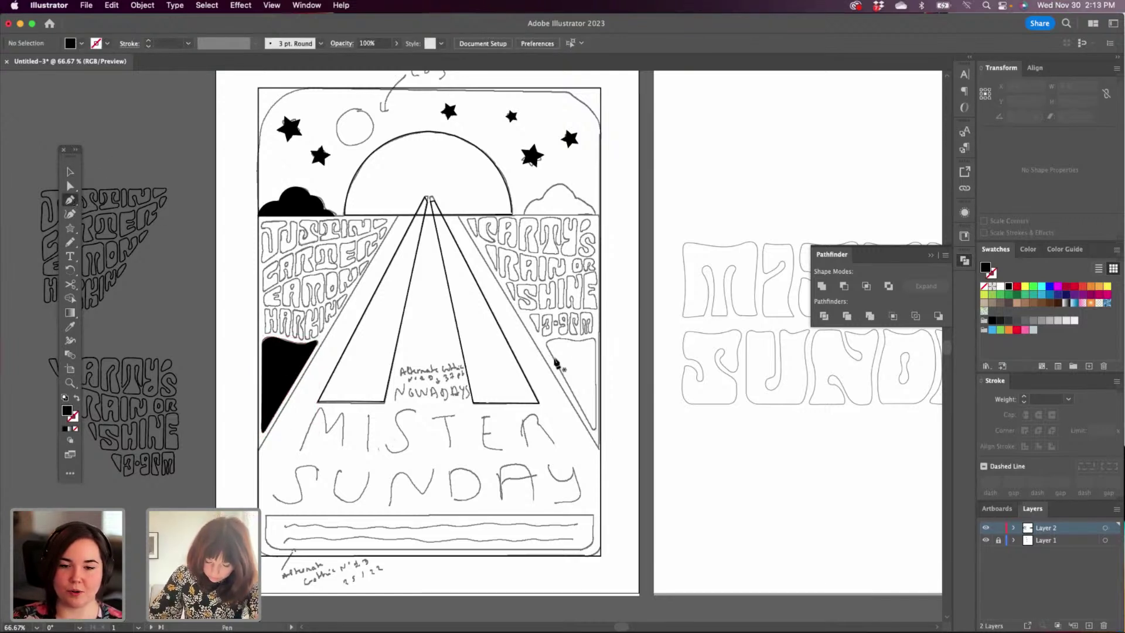
pyautogui.click(554, 359)
pyautogui.moveTo(555, 337); pyautogui.dragTo(580, 342)
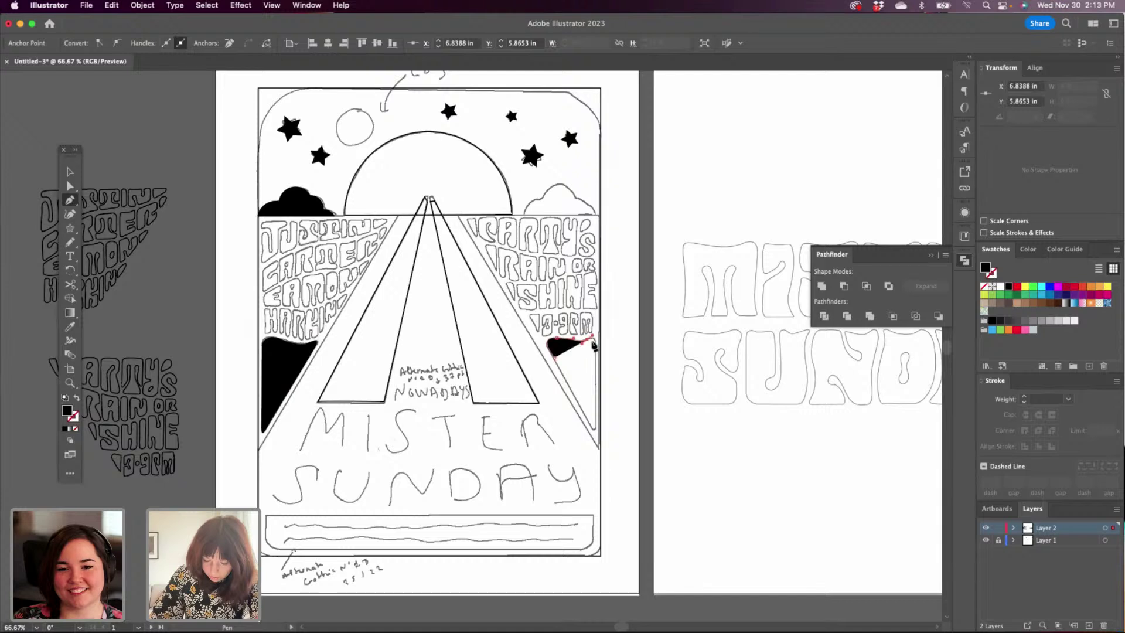
pyautogui.click(590, 338)
pyautogui.moveTo(596, 354); pyautogui.dragTo(596, 355)
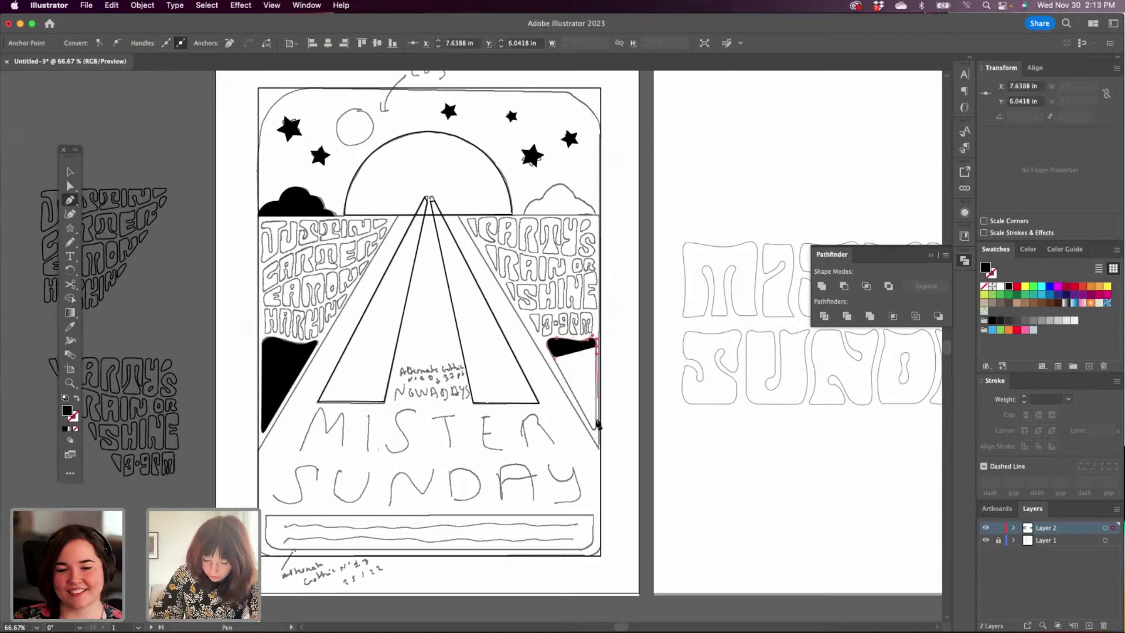
pyautogui.moveTo(596, 420); pyautogui.dragTo(588, 421)
pyautogui.click(588, 420)
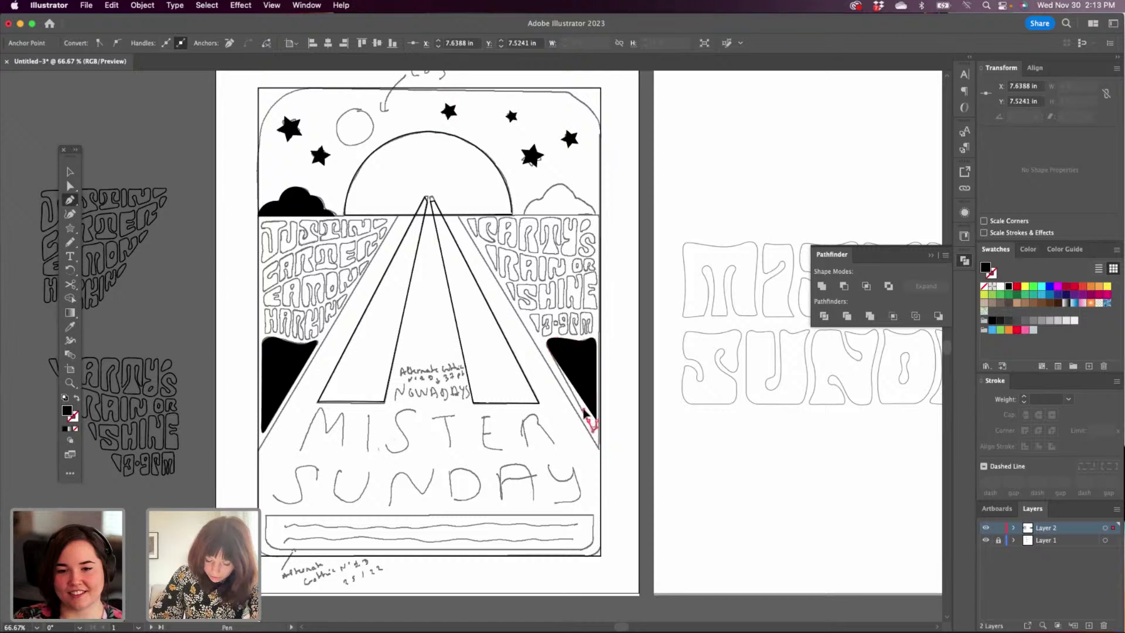
pyautogui.click(71, 172)
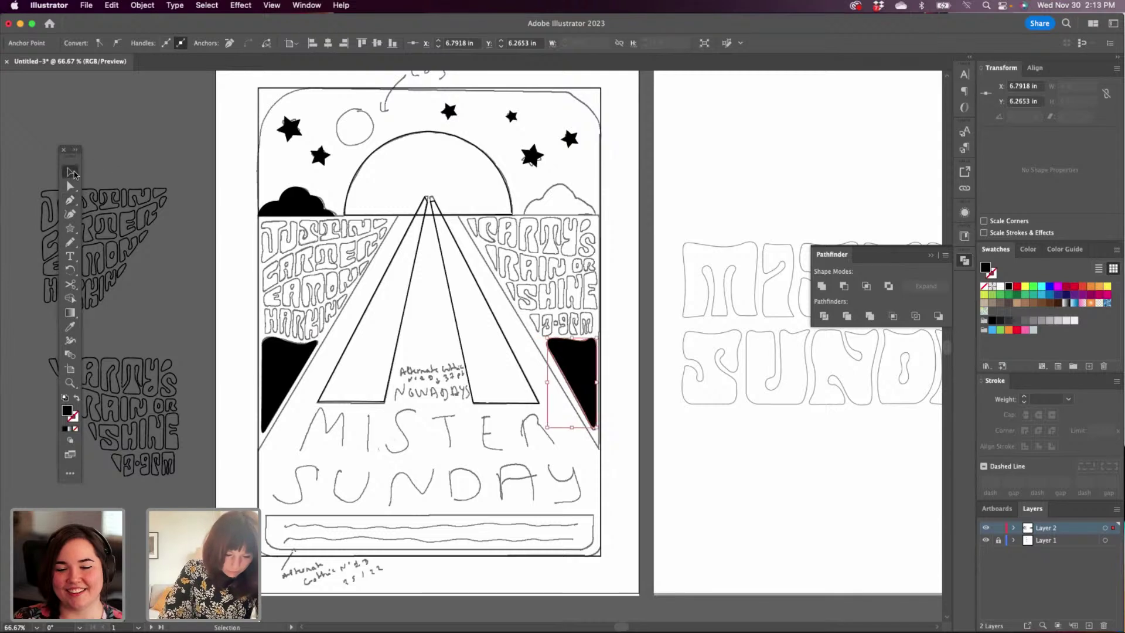
pyautogui.click(157, 145)
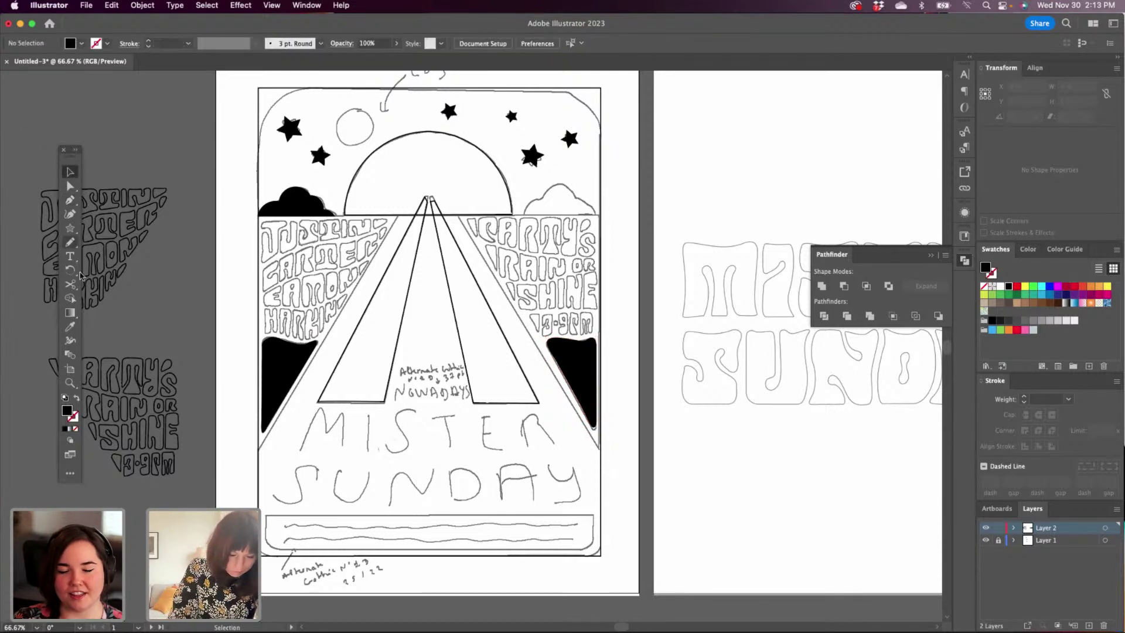
# Add a text area reading NOWADAYS over the sketched word between the bases of the two road stripes.
pyautogui.click(71, 257)
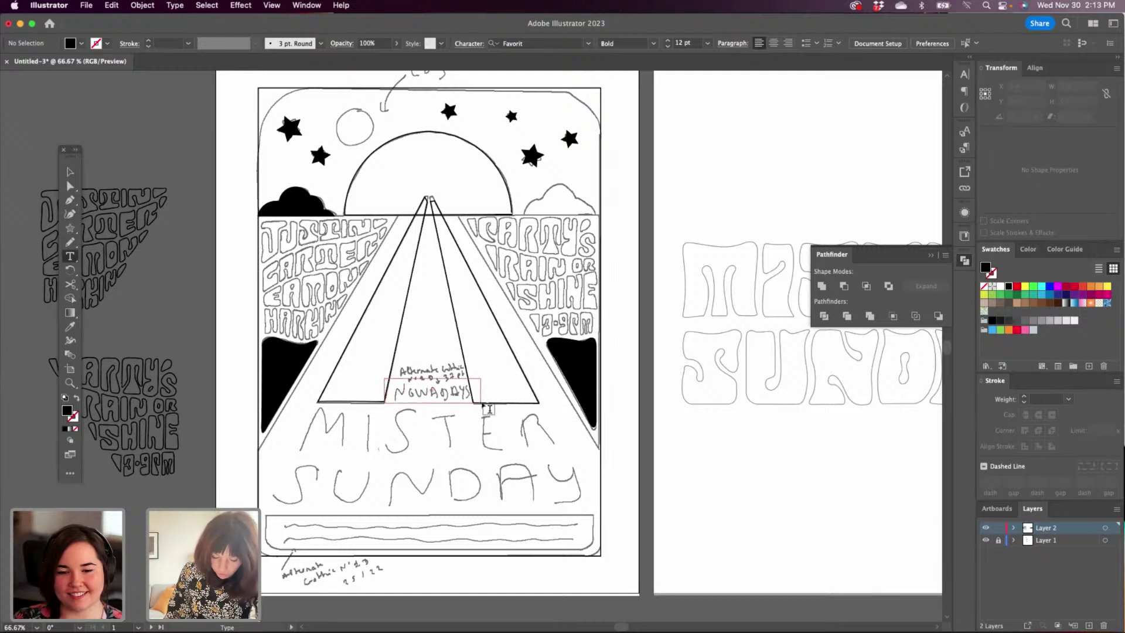
pyautogui.click(489, 402)
pyautogui.write('NO')
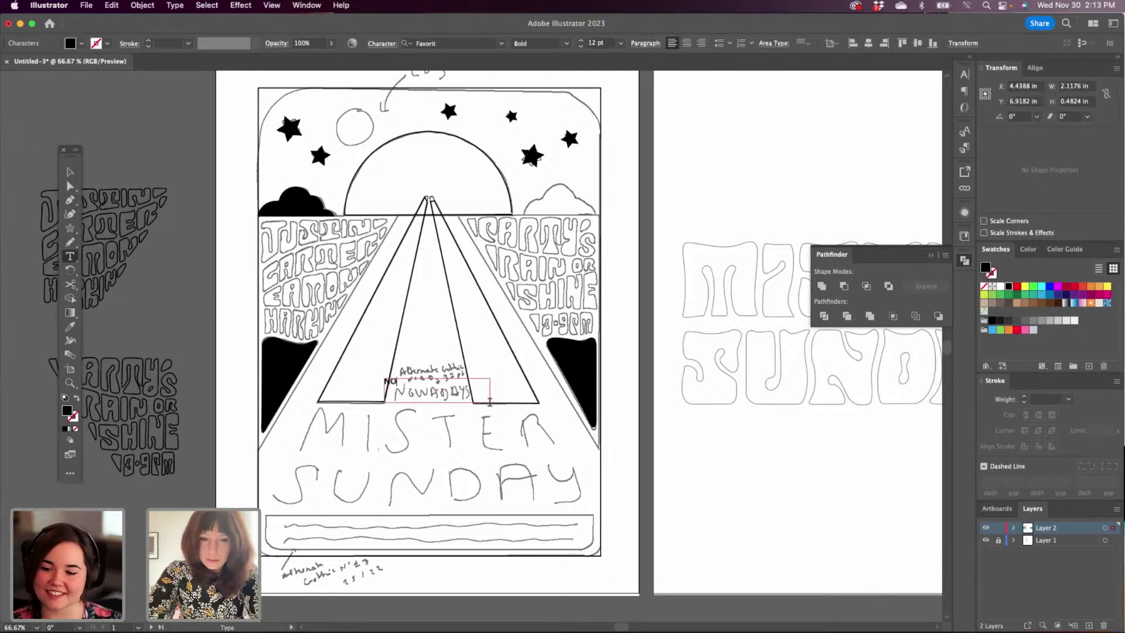
pyautogui.write('WADAYS')
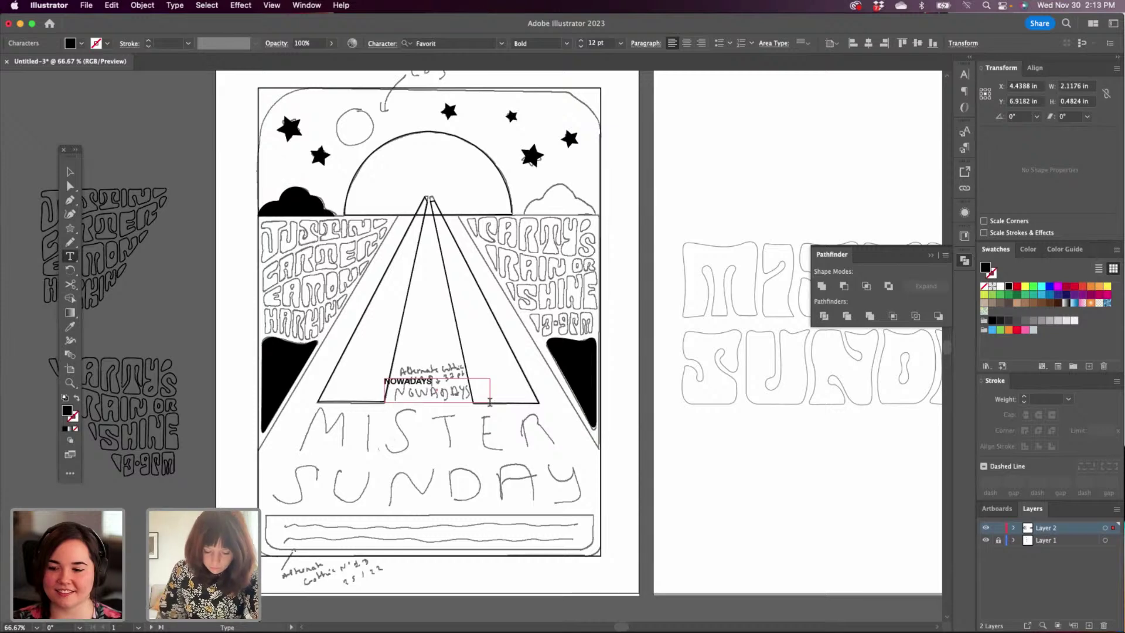
# Set the NOWADAYS text in Alternate Gothic No1 D at 39 pt.
pyautogui.doubleClick(422, 378)
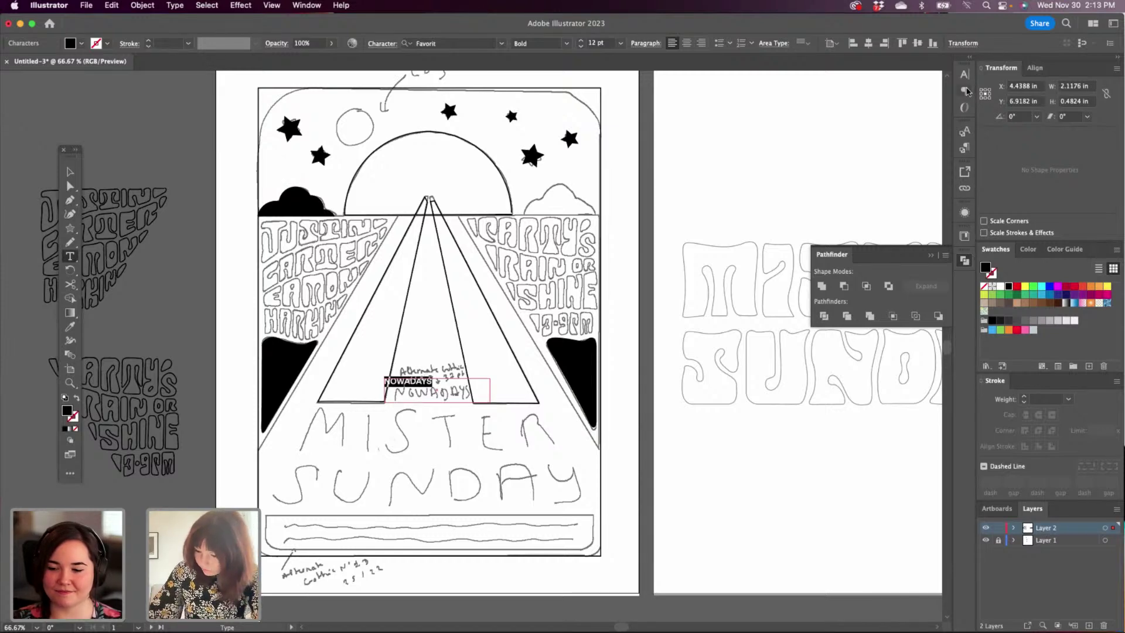
pyautogui.click(964, 74)
pyautogui.click(945, 88)
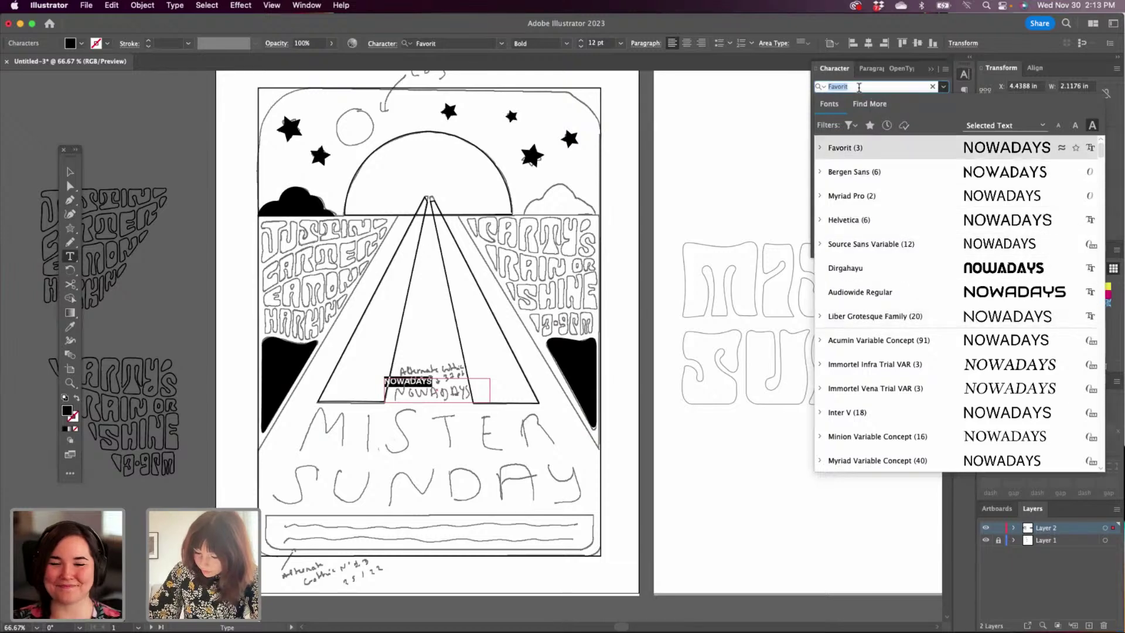
pyautogui.write('alter')
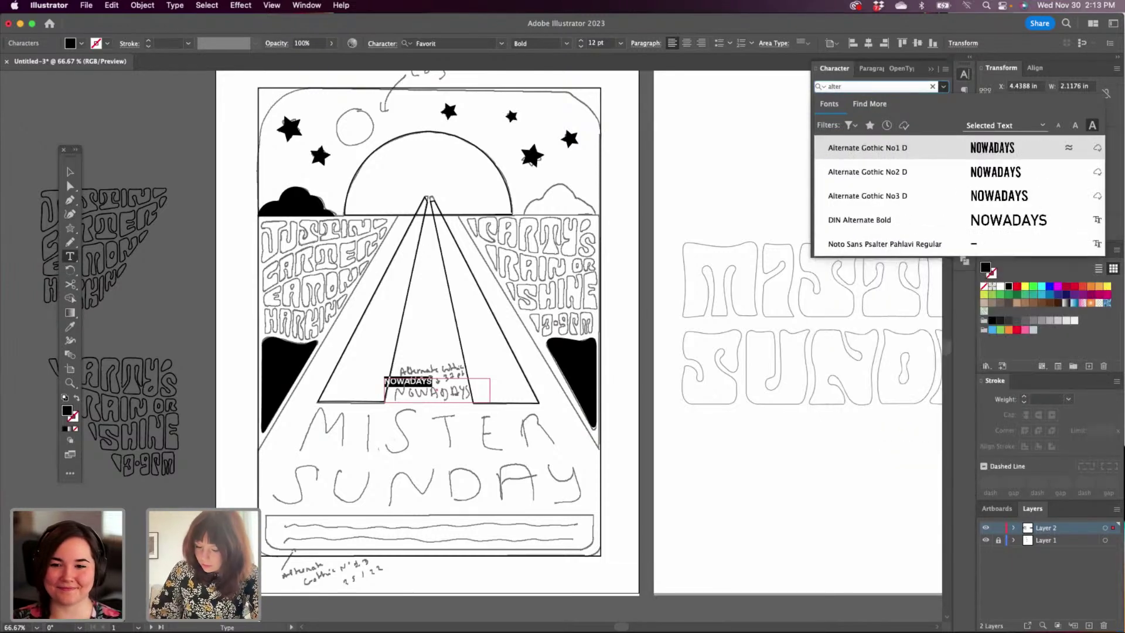
pyautogui.click(907, 153)
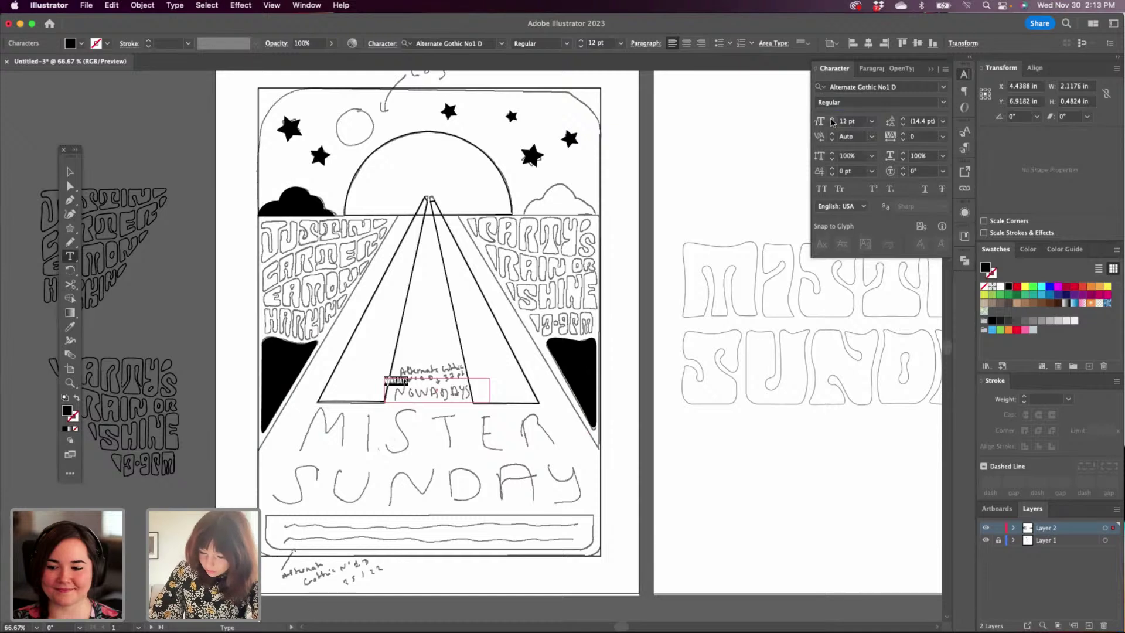
pyautogui.click(832, 120)
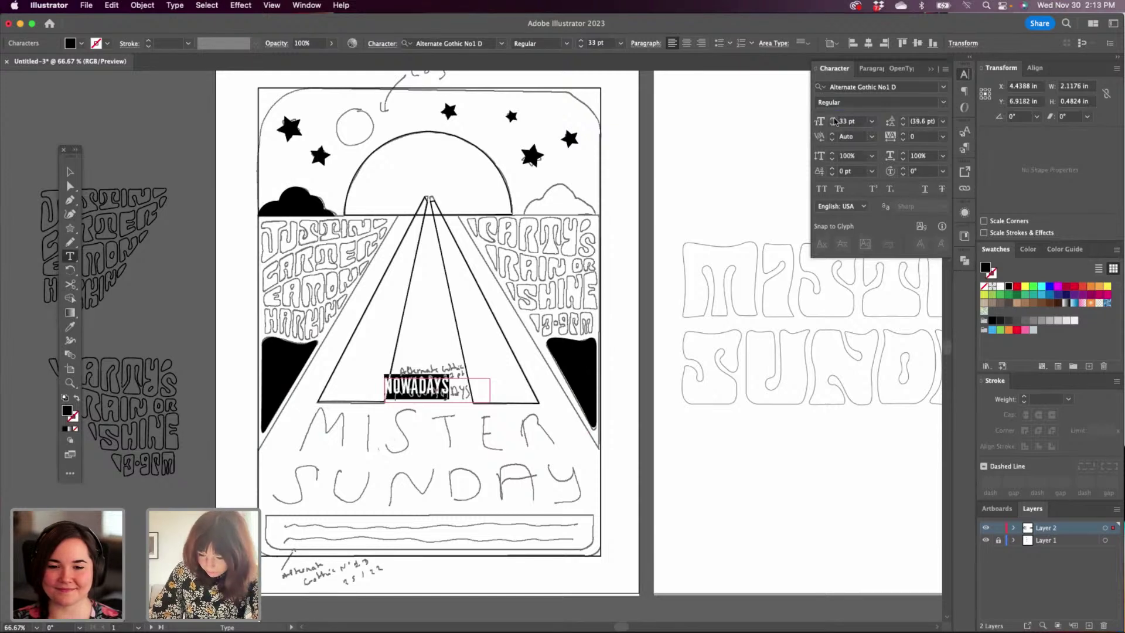
pyautogui.click(832, 119)
pyautogui.click(832, 119)
pyautogui.click(832, 119)
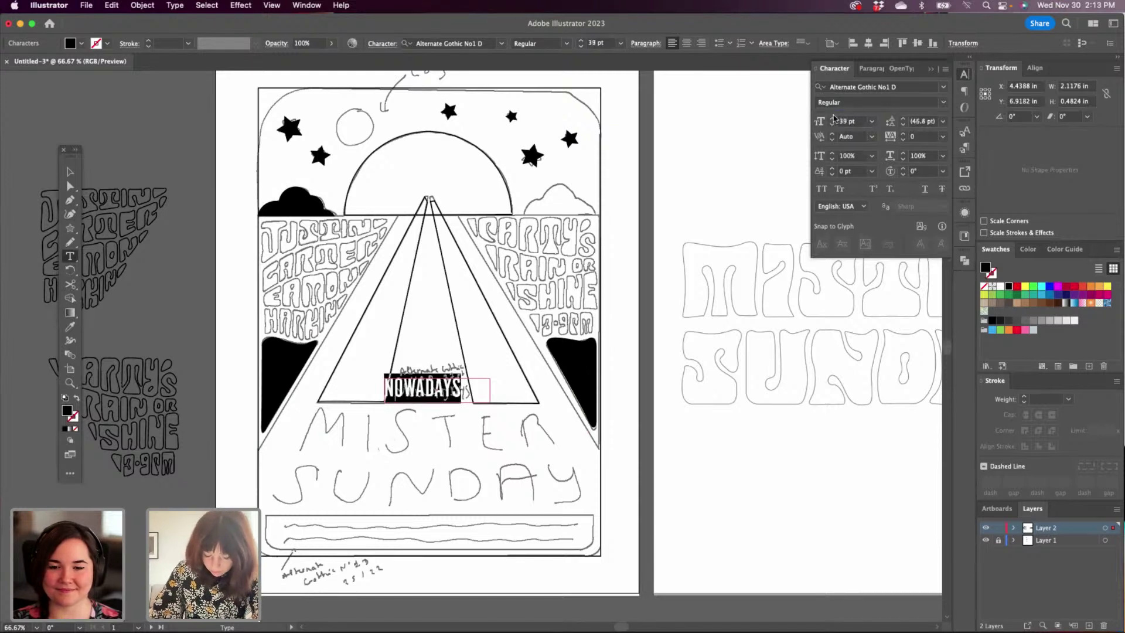
# Move the NOWADAYS text onto its sketched word, centred between the two road stripes, and deselect it.
pyautogui.click(70, 173)
pyautogui.moveTo(452, 391); pyautogui.dragTo(458, 396)
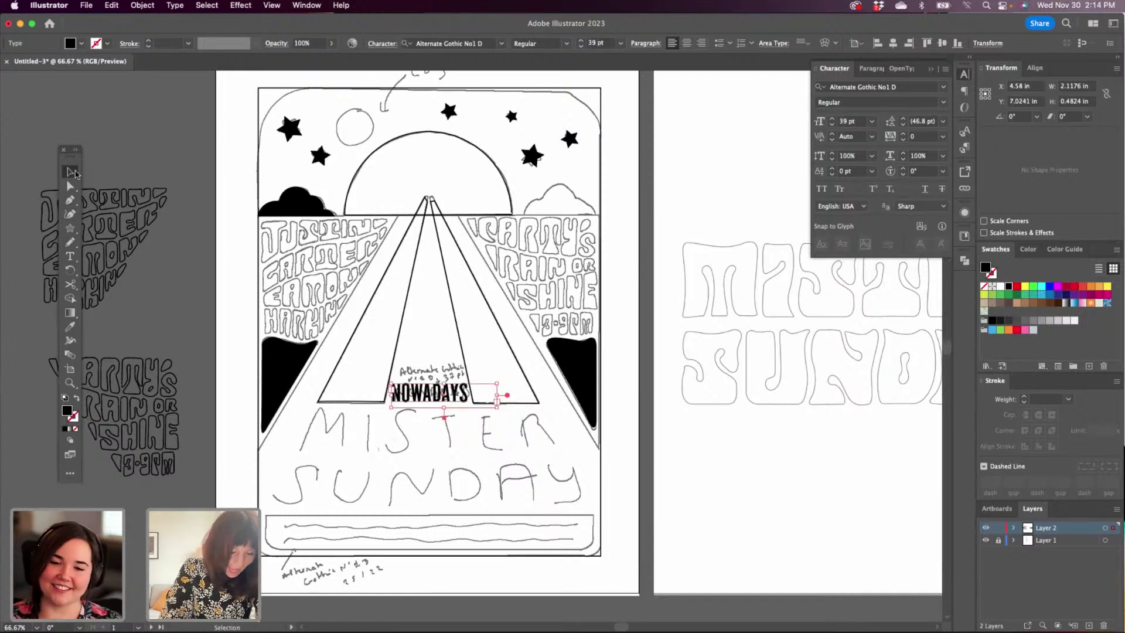
pyautogui.click(167, 156)
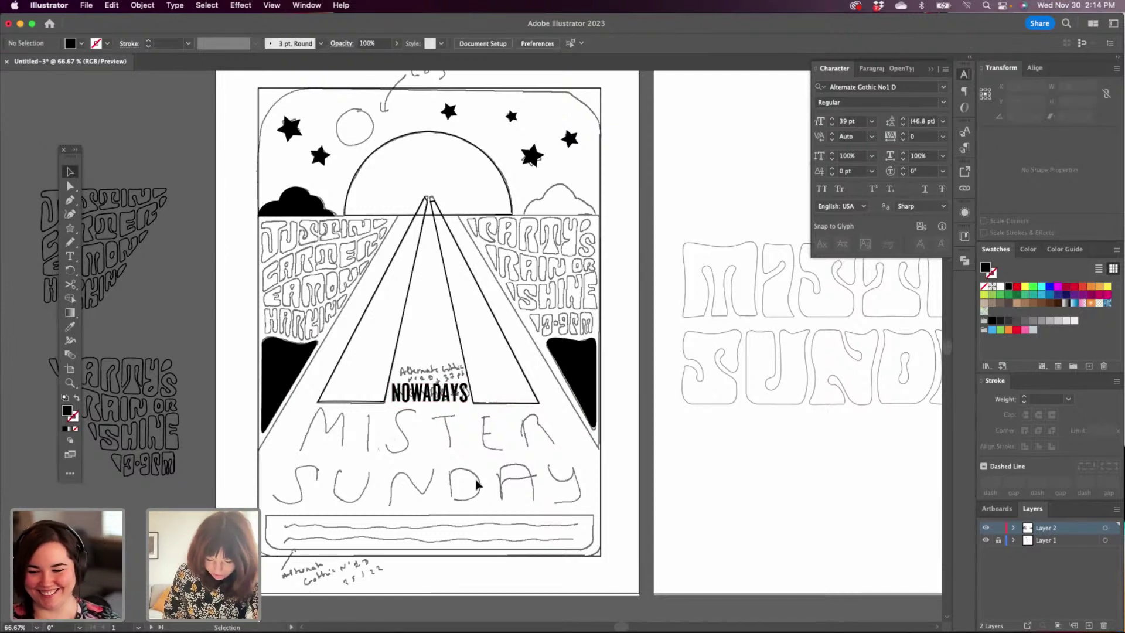
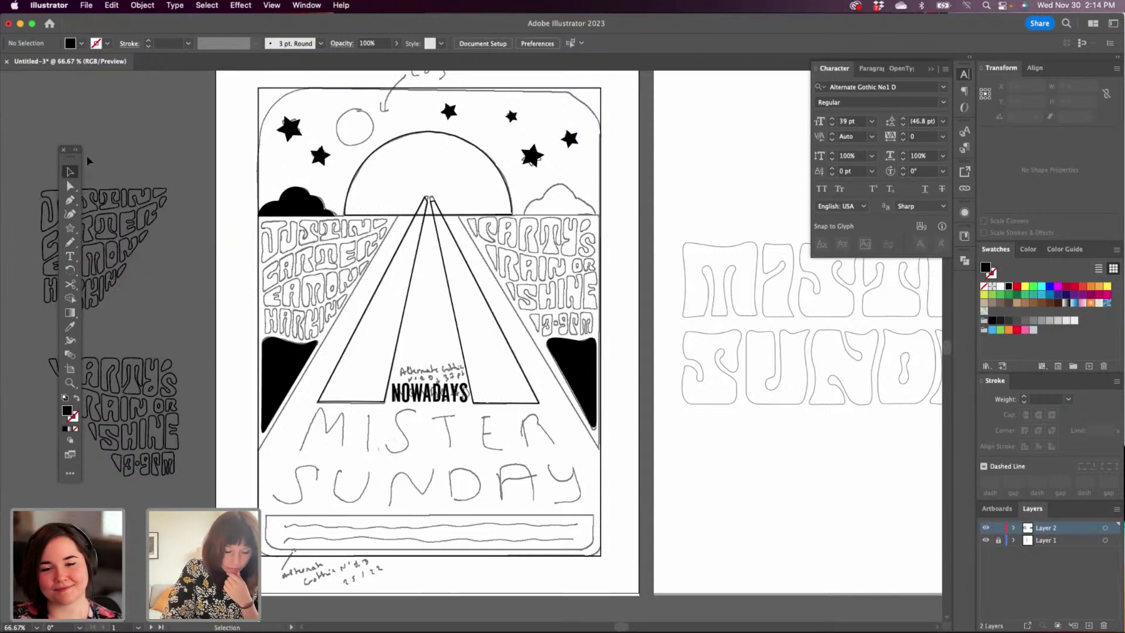
# Move the performers' names lettering and the PARTY'S RAIN OR SHINE 3-9PM lettering onto their sketches left and right of the road.
pyautogui.hscroll(-6, 357, 363)
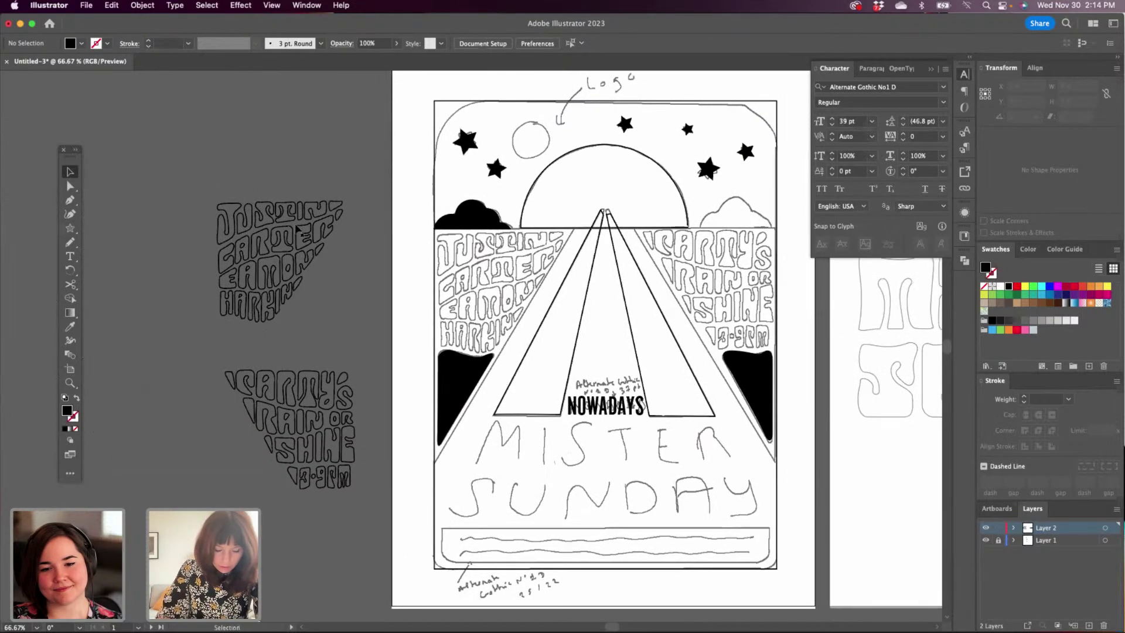
pyautogui.click(323, 248)
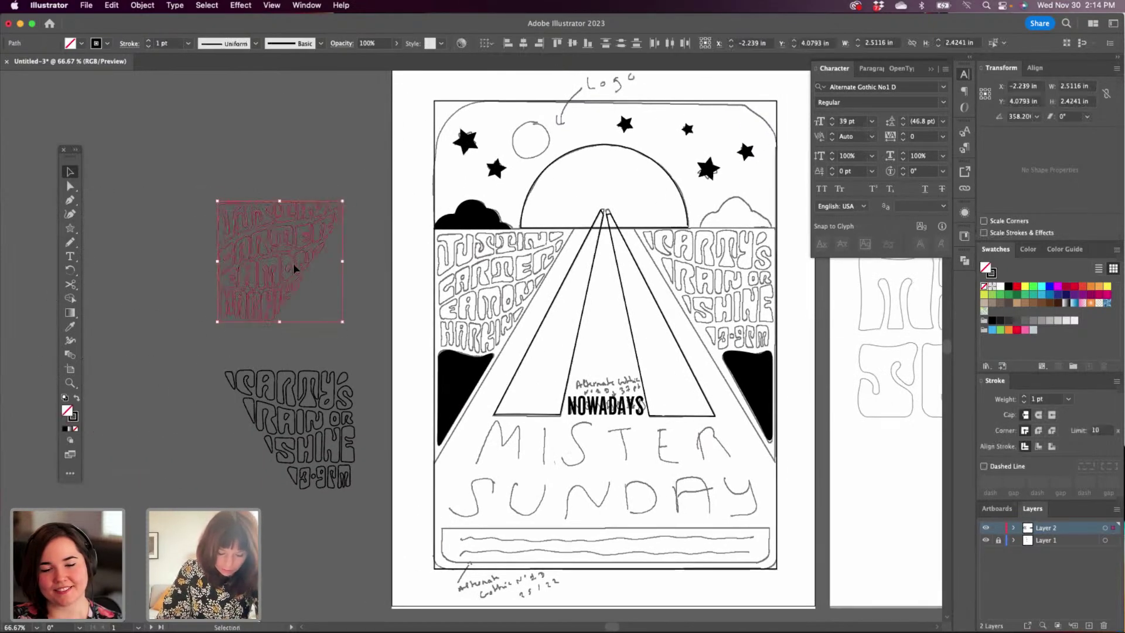
pyautogui.moveTo(293, 263); pyautogui.dragTo(519, 302)
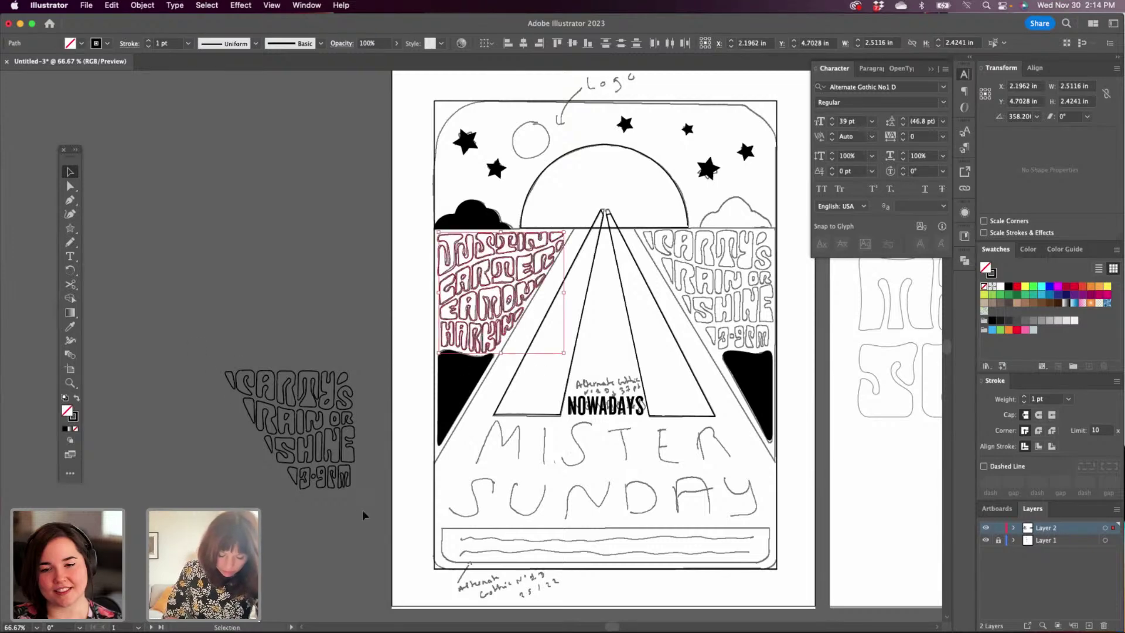
pyautogui.click(296, 433)
pyautogui.moveTo(296, 433); pyautogui.dragTo(711, 290)
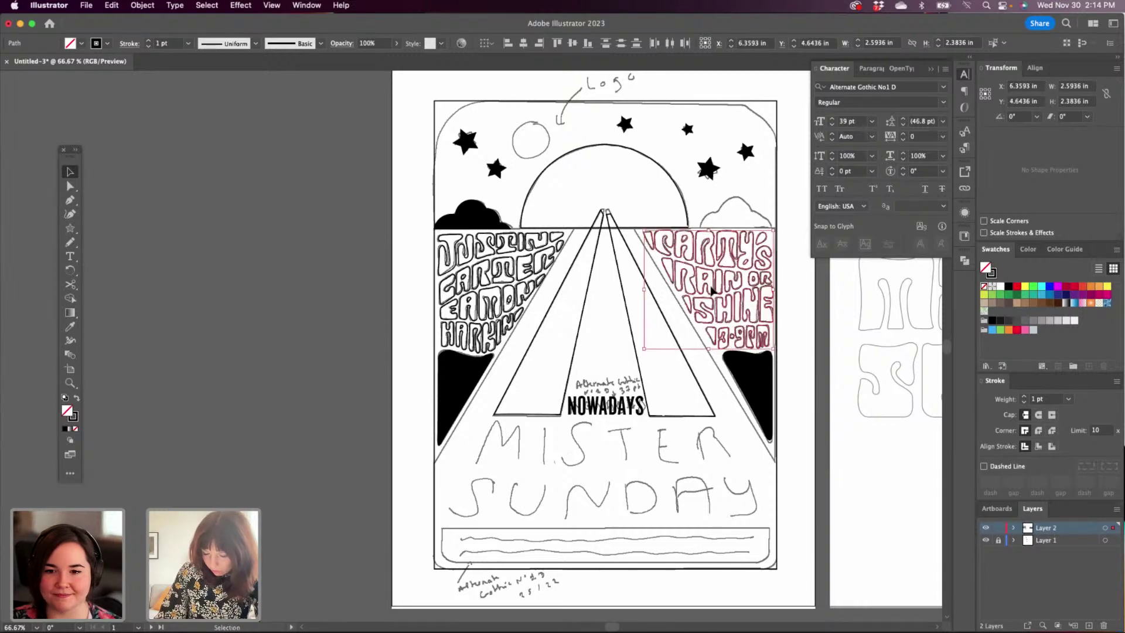
# Try to close the notch in the letter I of the black MISTER lettering by moving its left-side anchor point.
pyautogui.moveTo(810, 502); pyautogui.dragTo(225, 469)
pyautogui.moveTo(774, 464); pyautogui.dragTo(476, 510)
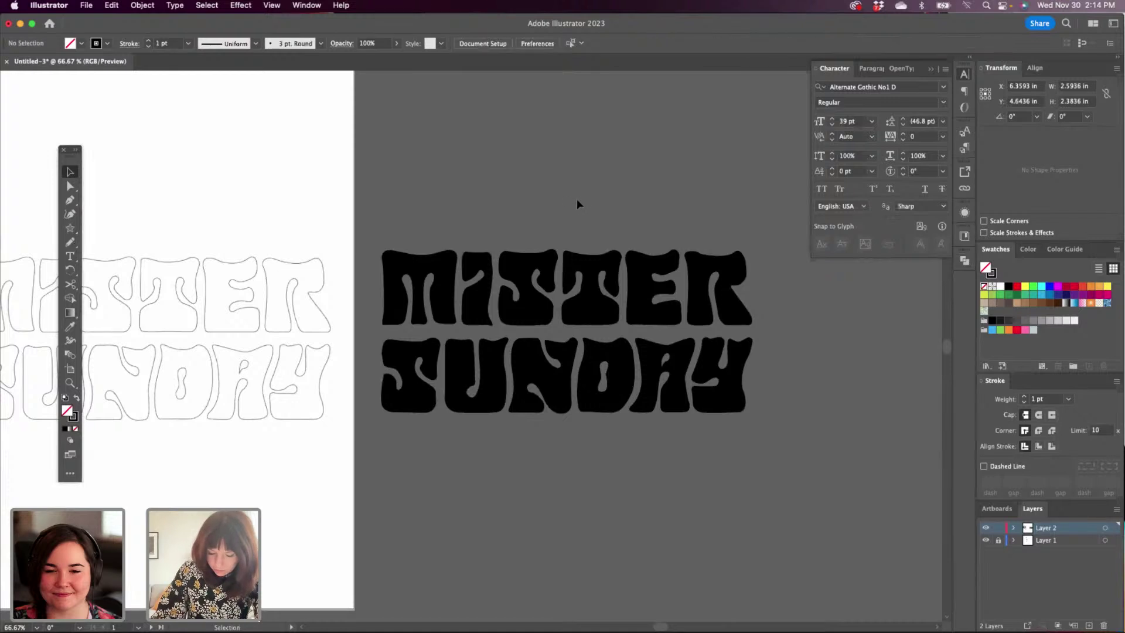
pyautogui.click(474, 309)
pyautogui.click(71, 186)
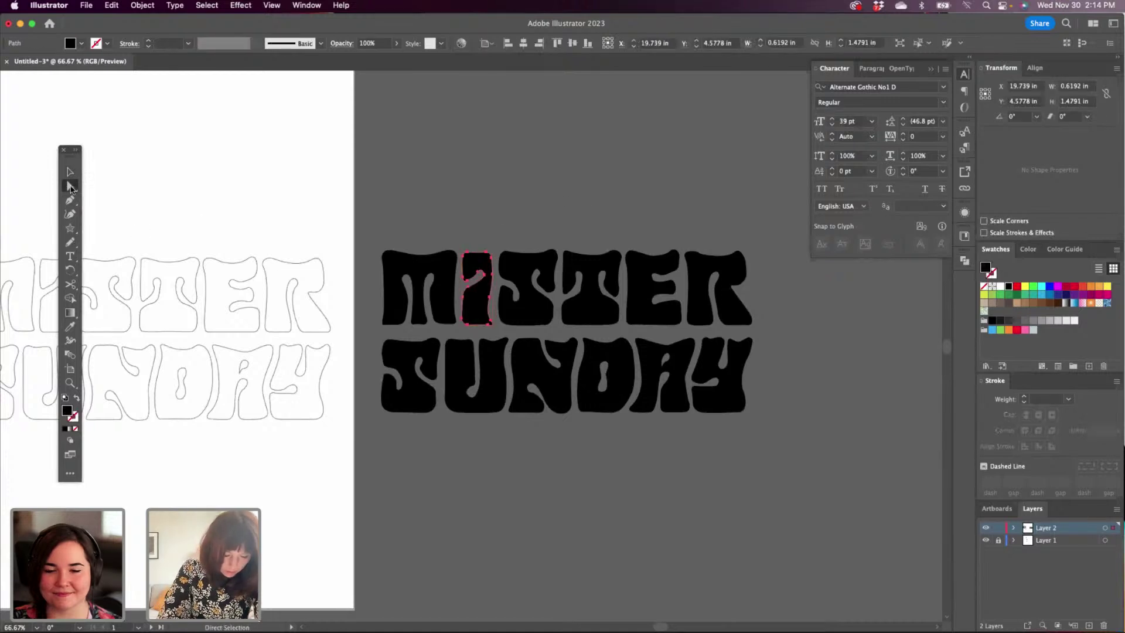
pyautogui.click(463, 256)
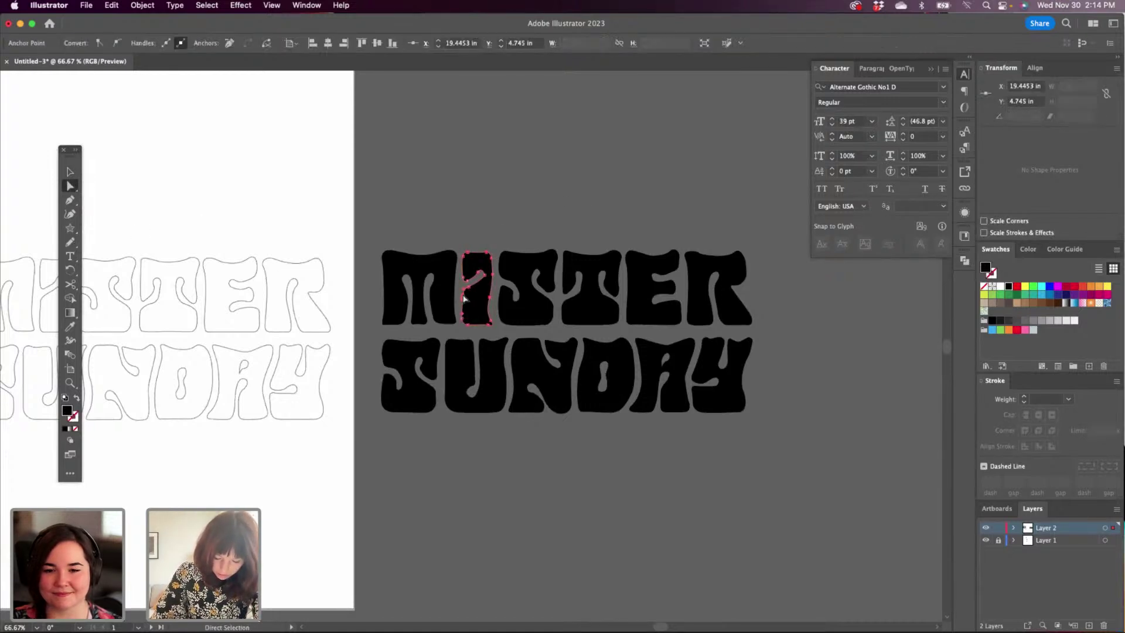
pyautogui.moveTo(463, 297)
pyautogui.mouseDown()
pyautogui.moveTo(462, 272)
pyautogui.moveTo(484, 275)
pyautogui.moveTo(467, 275)
pyautogui.mouseUp()
pyautogui.press('super+z')
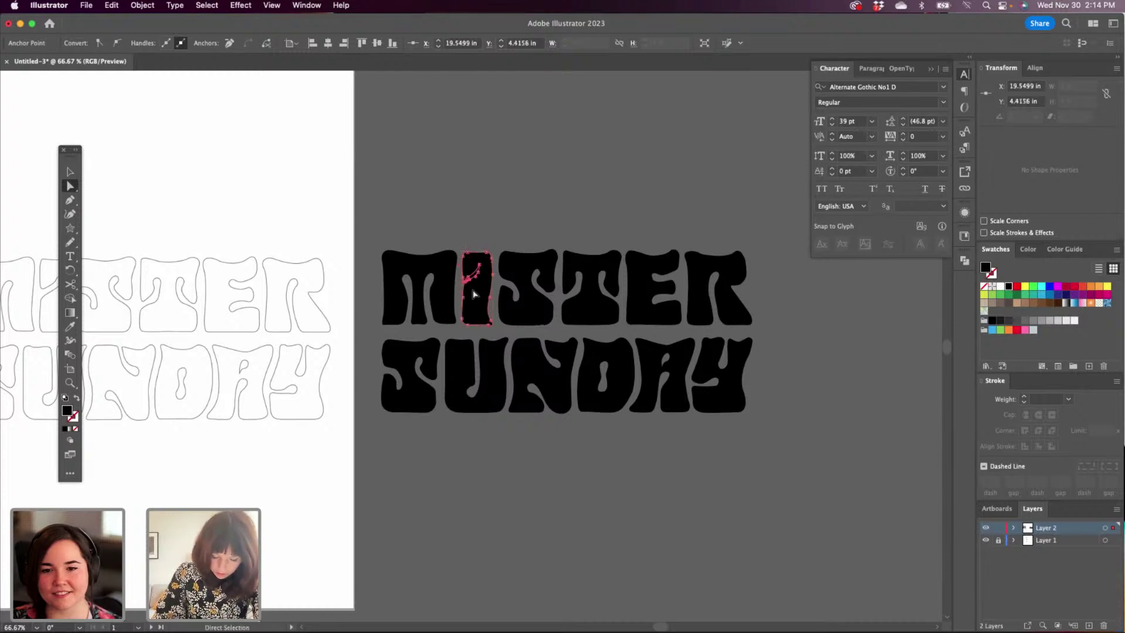
pyautogui.press('super+z')
pyautogui.press('super+z')
# Fold the notch's anchor points into the body of the letter I in MISTER to fill it solid.
pyautogui.moveTo(475, 296); pyautogui.dragTo(474, 301)
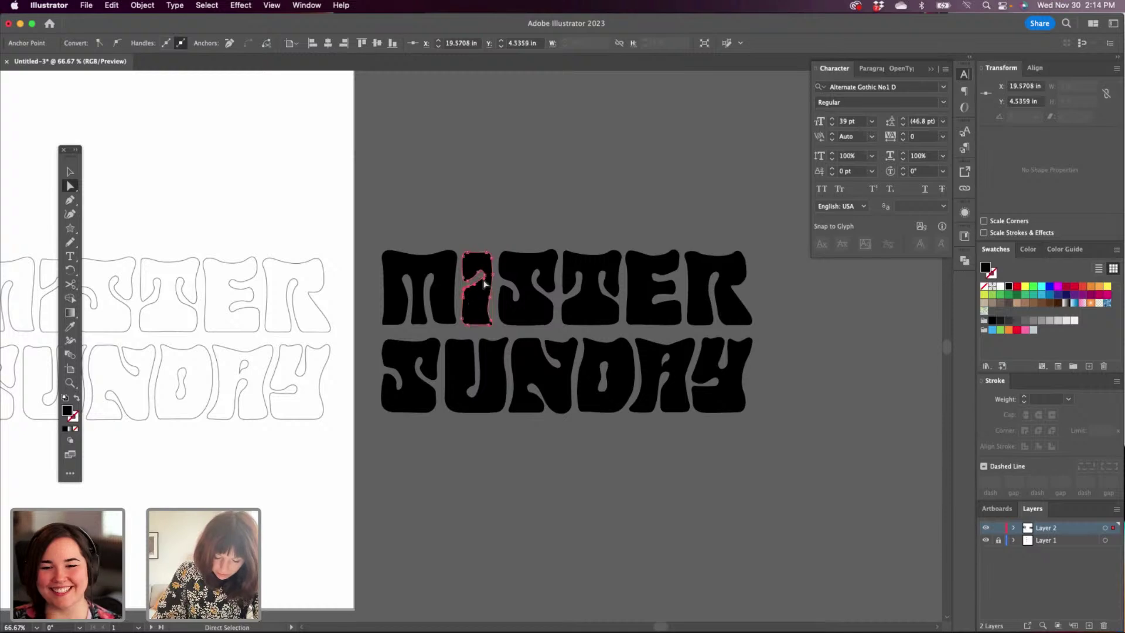
pyautogui.moveTo(482, 272); pyautogui.dragTo(462, 276)
pyautogui.press('super+z')
pyautogui.click(469, 272)
pyautogui.click(484, 246)
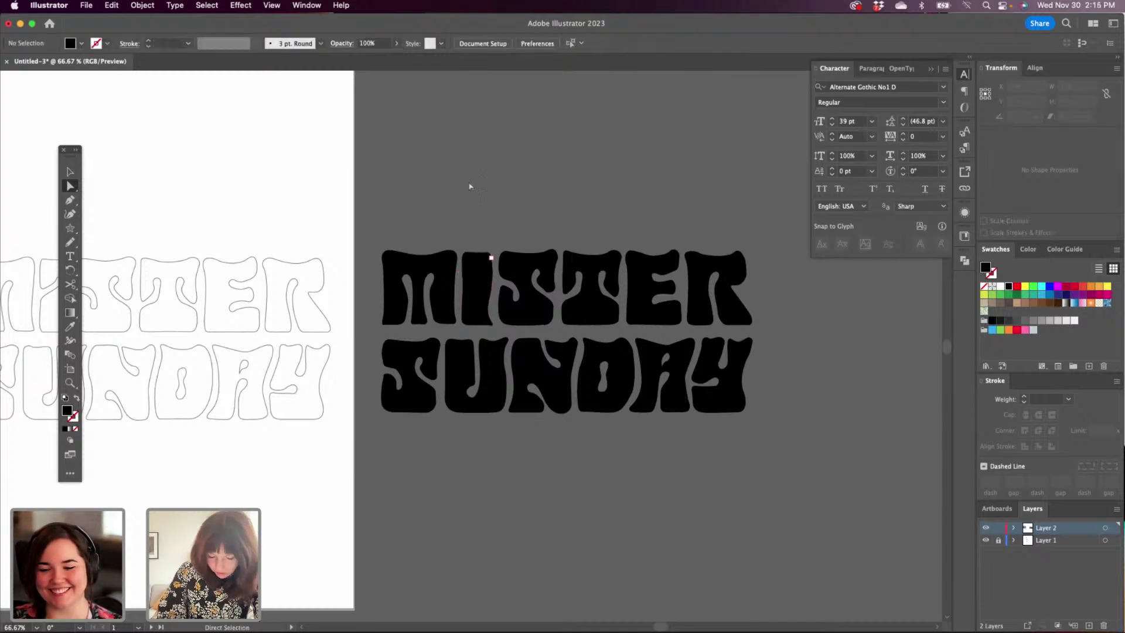
# Merge the I's overlapping contours into one shape with Pathfinder and clean up its left-edge anchor points.
pyautogui.press('v')
pyautogui.click(479, 275)
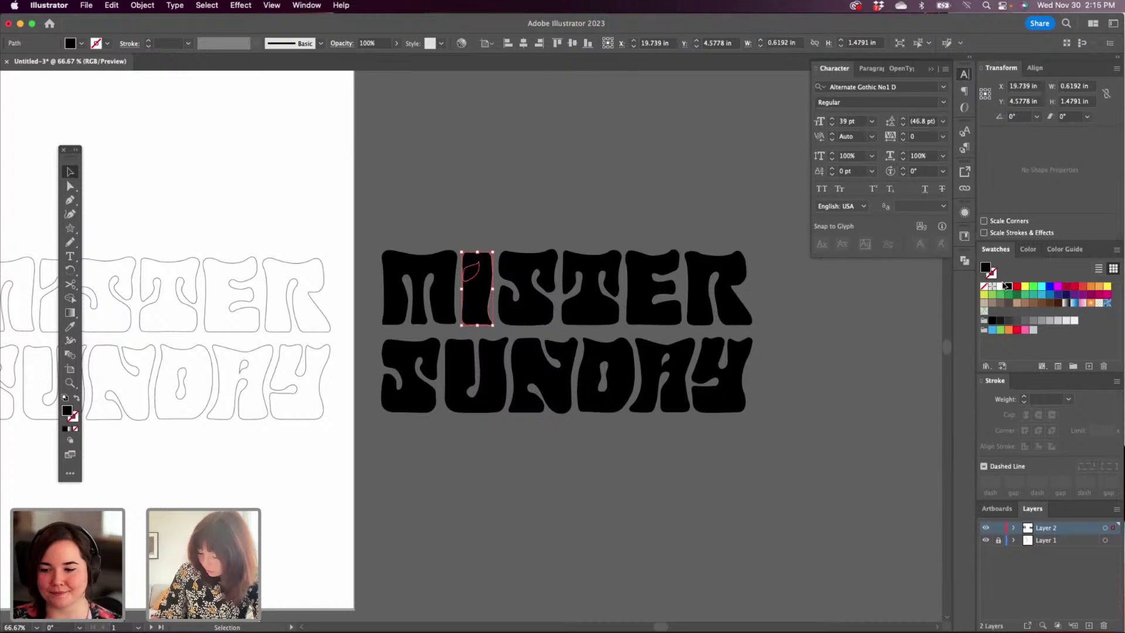
pyautogui.click(964, 260)
pyautogui.click(71, 187)
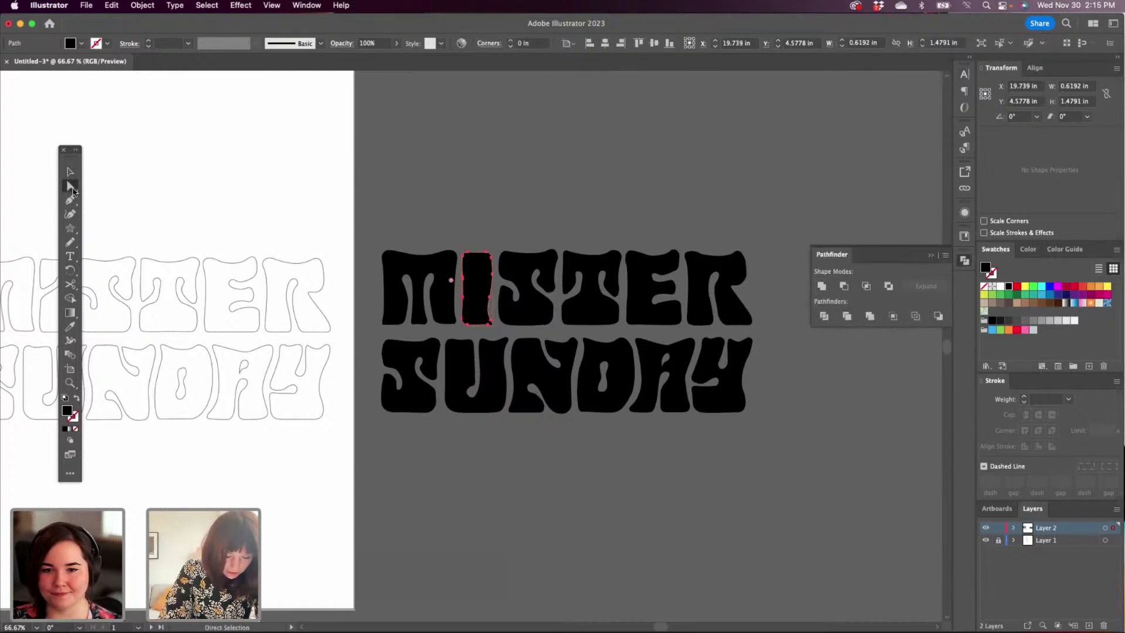
pyautogui.click(71, 201)
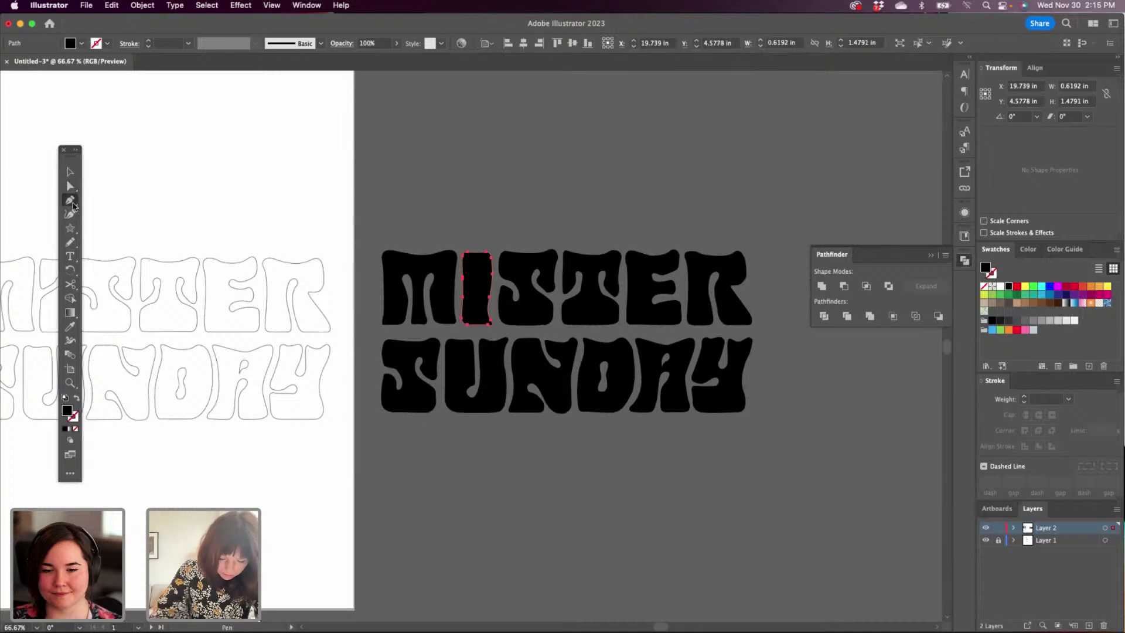
pyautogui.click(466, 284)
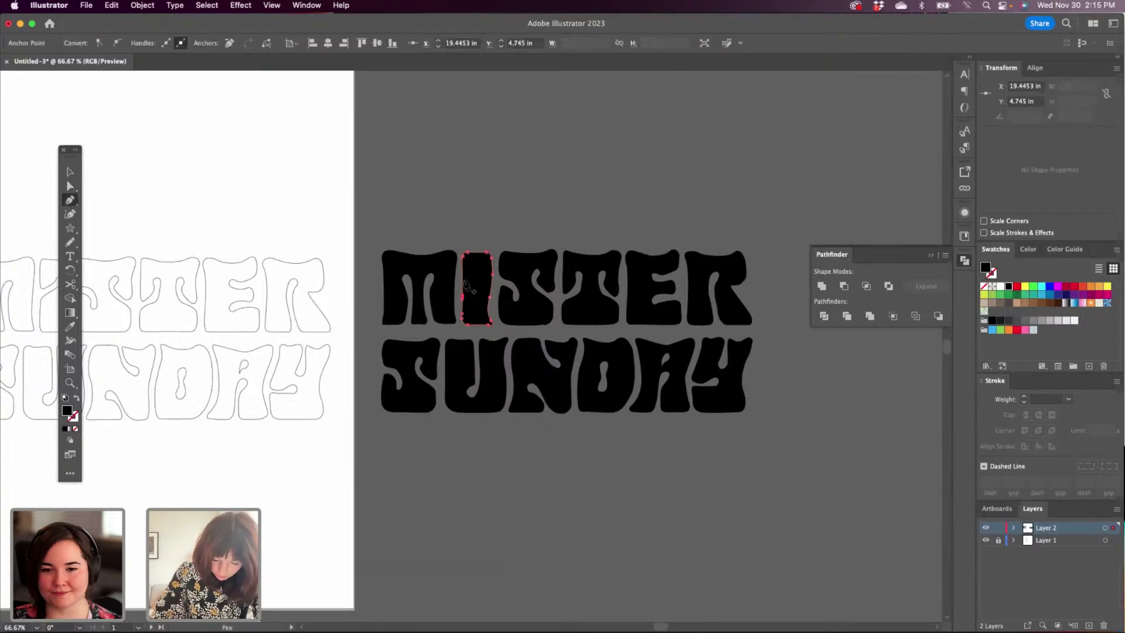
pyautogui.press('v')
pyautogui.click(550, 241)
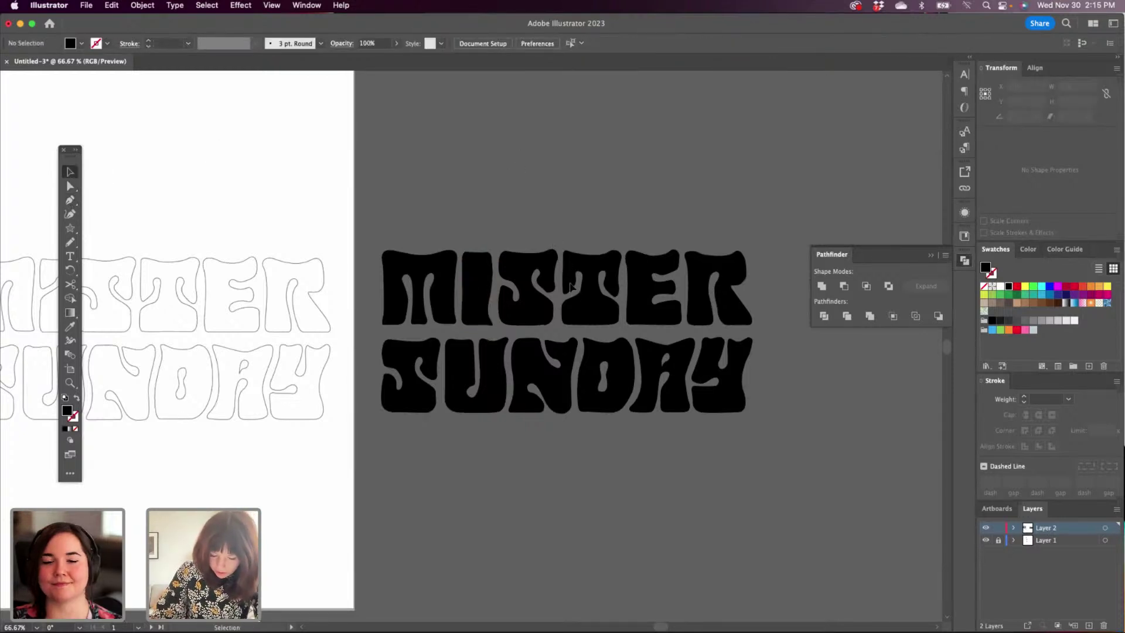
# Nudge the left-edge anchor points of the I inward to narrow the letter to about 0.59 in.
pyautogui.click(468, 291)
pyautogui.click(70, 186)
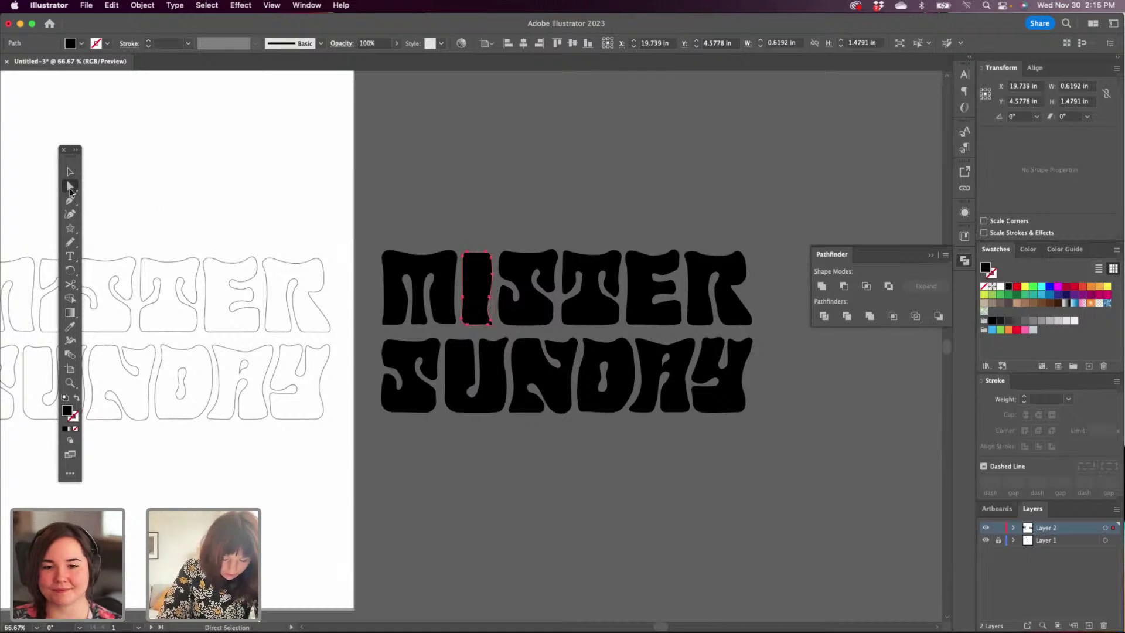
pyautogui.click(474, 328)
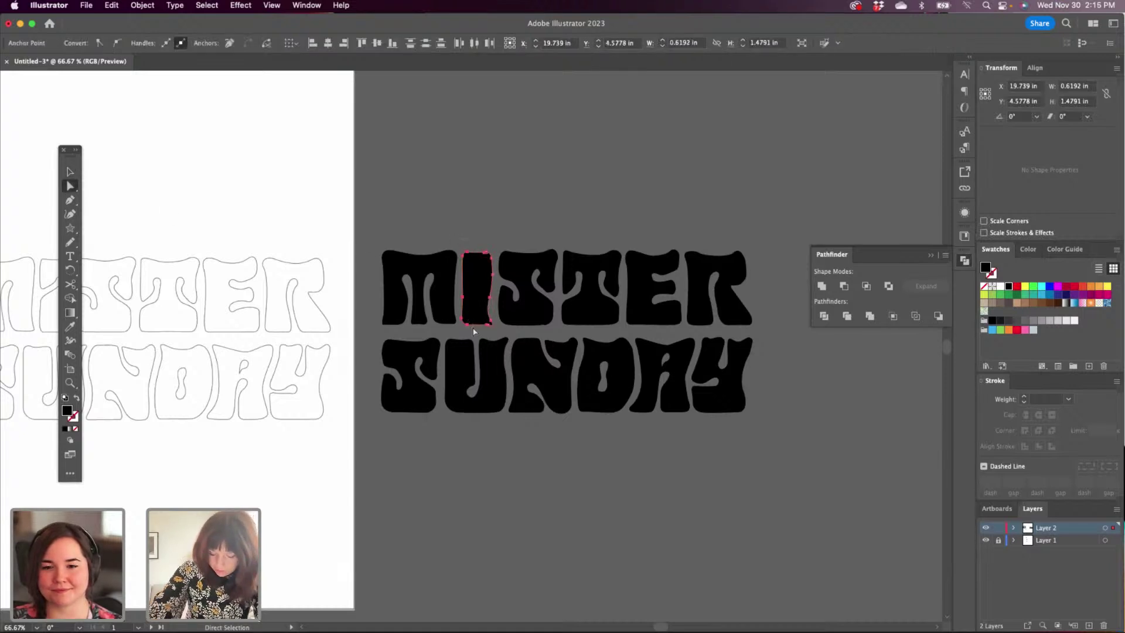
pyautogui.press('Right')
pyautogui.press('Right')
# Adjust the anchor point at the base of the U's inner opening in SUNDAY and deselect the letter.
pyautogui.click(481, 384)
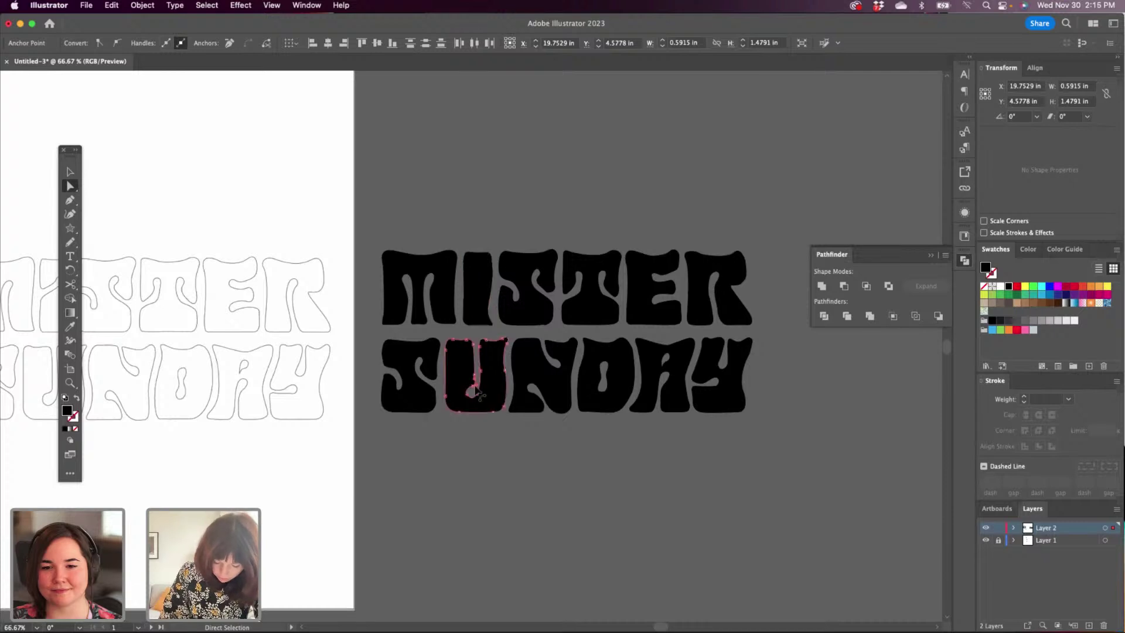
pyautogui.moveTo(477, 392); pyautogui.dragTo(477, 390)
pyautogui.click(70, 172)
pyautogui.click(500, 191)
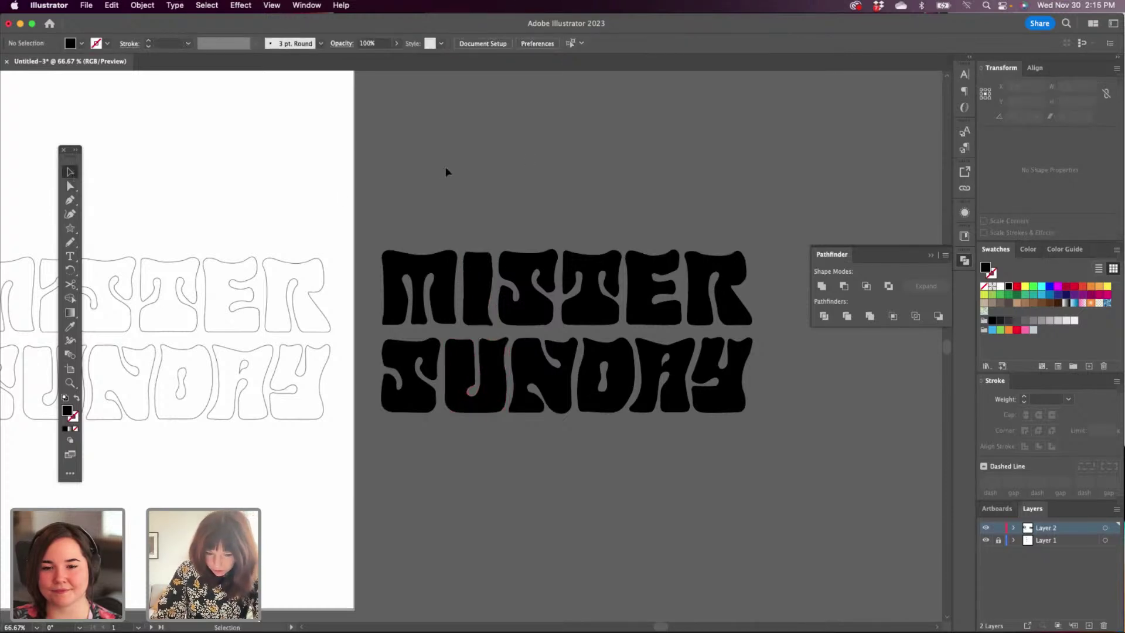
# Try placing only the MISTER lettering over its sketched word on the poster, scaled to about 5.06 in wide, and undo it.
pyautogui.moveTo(416, 186)
pyautogui.mouseDown()
pyautogui.moveTo(720, 195)
pyautogui.moveTo(406, 169)
pyautogui.mouseUp()
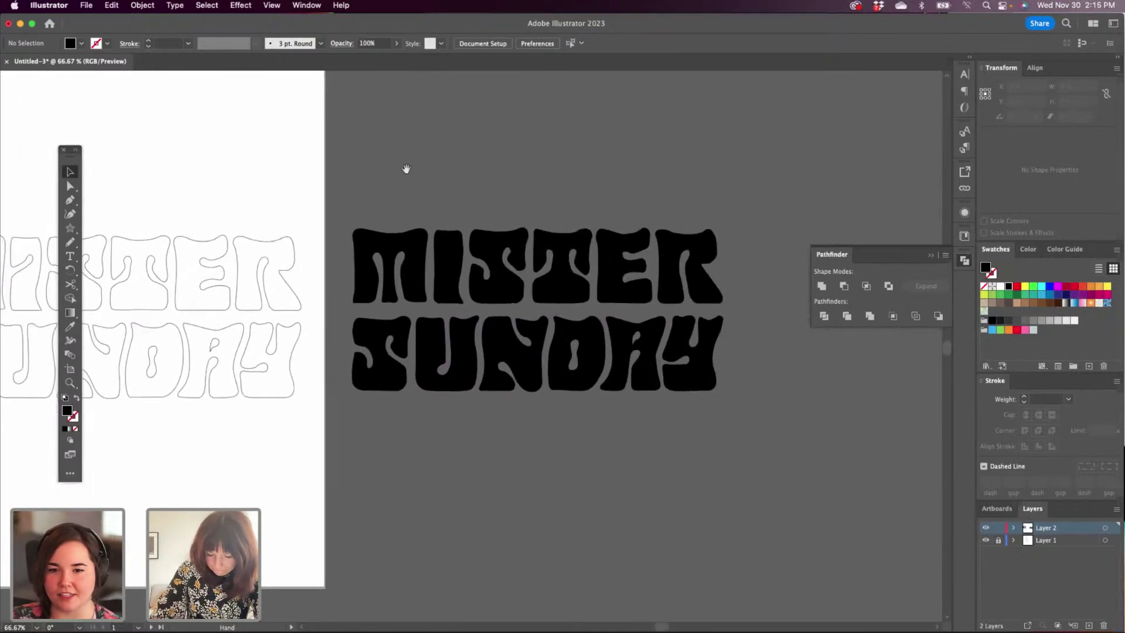
pyautogui.moveTo(342, 210); pyautogui.dragTo(737, 299)
pyautogui.moveTo(358, 461); pyautogui.dragTo(780, 420)
pyautogui.moveTo(322, 451); pyautogui.dragTo(599, 448)
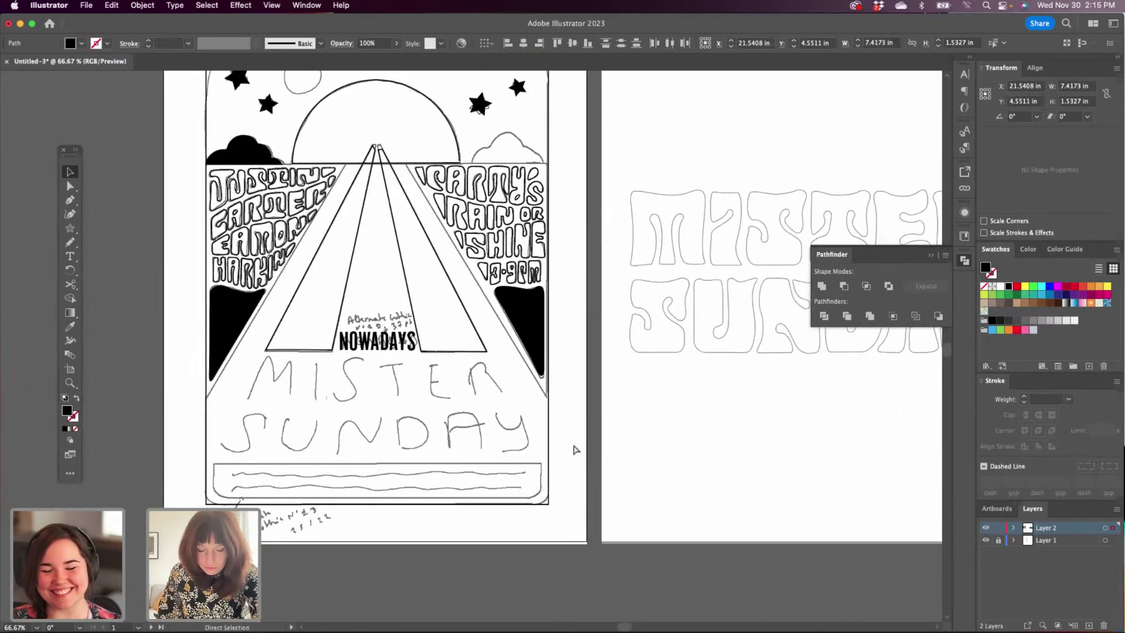
pyautogui.press('super+v')
pyautogui.moveTo(543, 351); pyautogui.dragTo(461, 394)
pyautogui.moveTo(206, 430); pyautogui.dragTo(250, 420)
pyautogui.moveTo(574, 417); pyautogui.dragTo(502, 404)
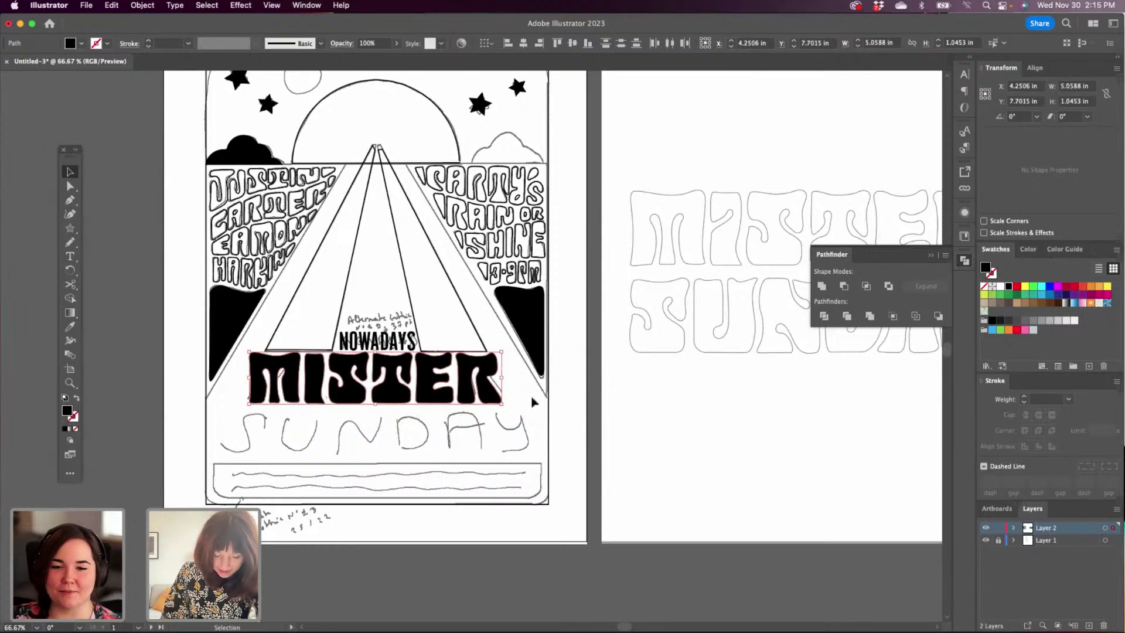
pyautogui.press('a')
pyautogui.press('super+z')
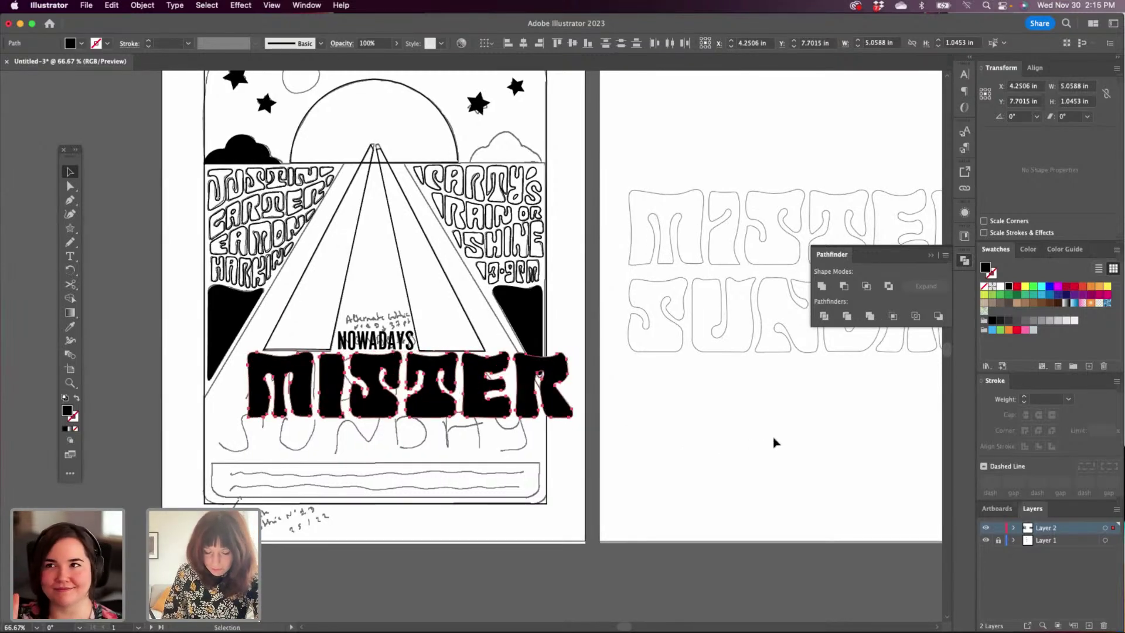
pyautogui.press('super+z')
pyautogui.press('super+z')
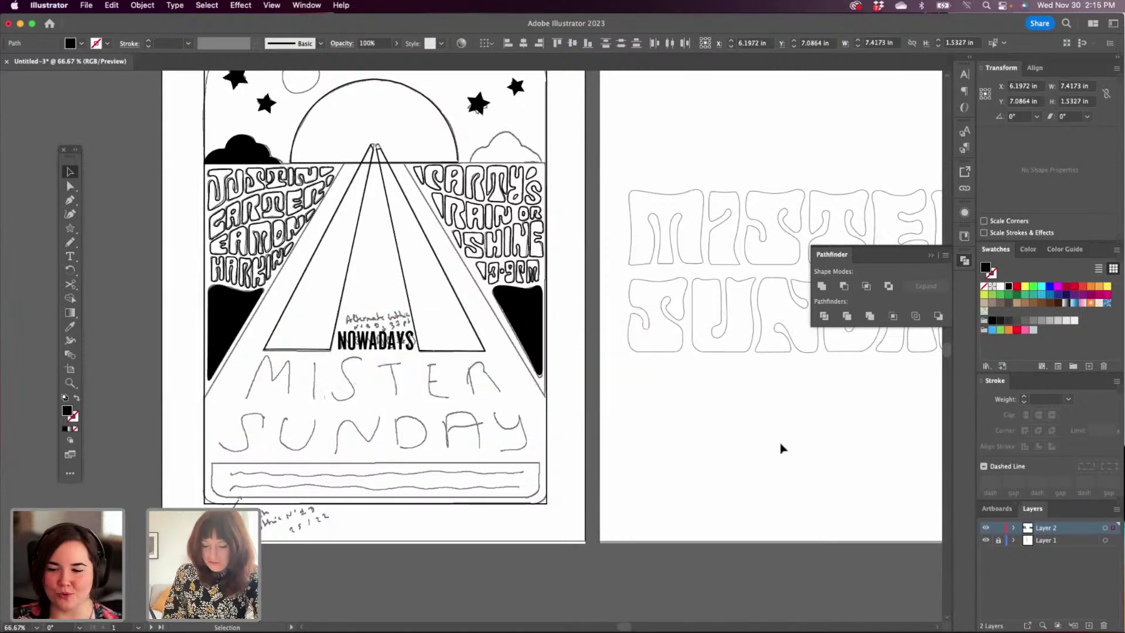
# Select all the black MISTER SUNDAY letters beside the second artboard and paste them onto the poster sketch.
pyautogui.moveTo(806, 437); pyautogui.dragTo(505, 450)
pyautogui.moveTo(746, 432); pyautogui.dragTo(265, 454)
pyautogui.hscroll(10, 686, 438)
pyautogui.moveTo(450, 244); pyautogui.dragTo(747, 438)
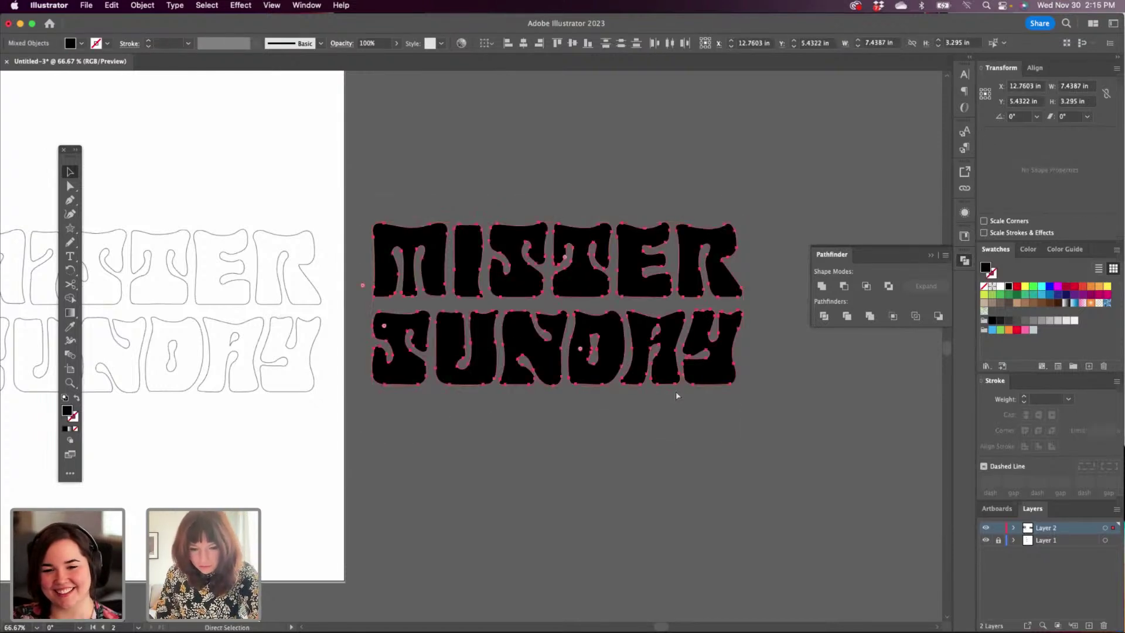
pyautogui.press('v')
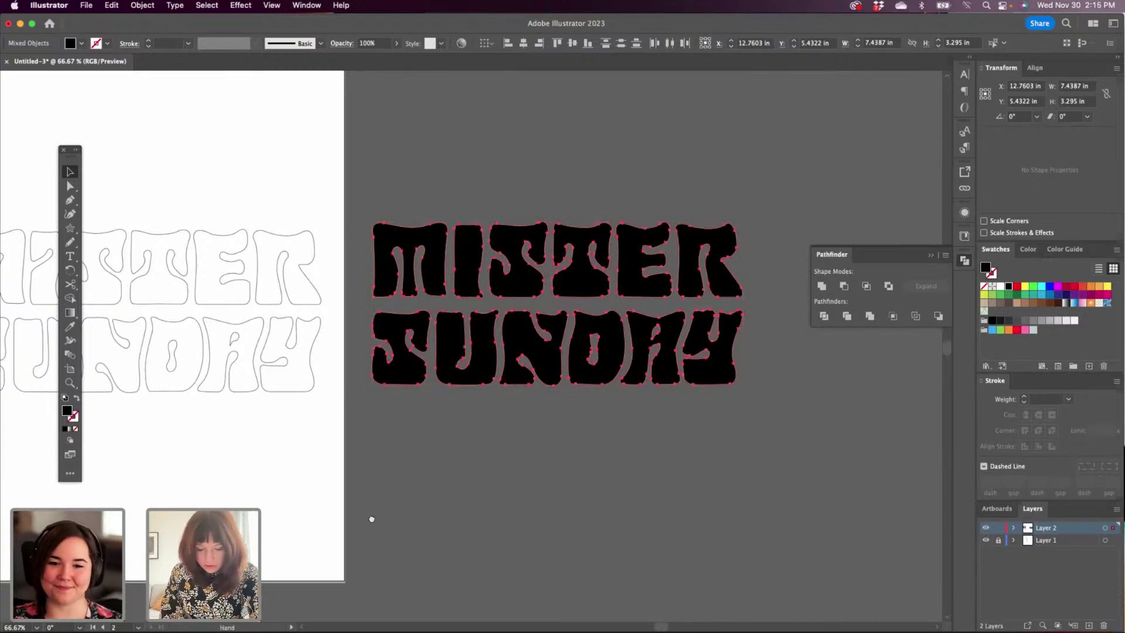
pyautogui.moveTo(371, 519); pyautogui.dragTo(705, 477)
pyautogui.moveTo(266, 473)
pyautogui.mouseDown()
pyautogui.moveTo(539, 484)
pyautogui.moveTo(608, 472)
pyautogui.mouseUp()
pyautogui.press('super+v')
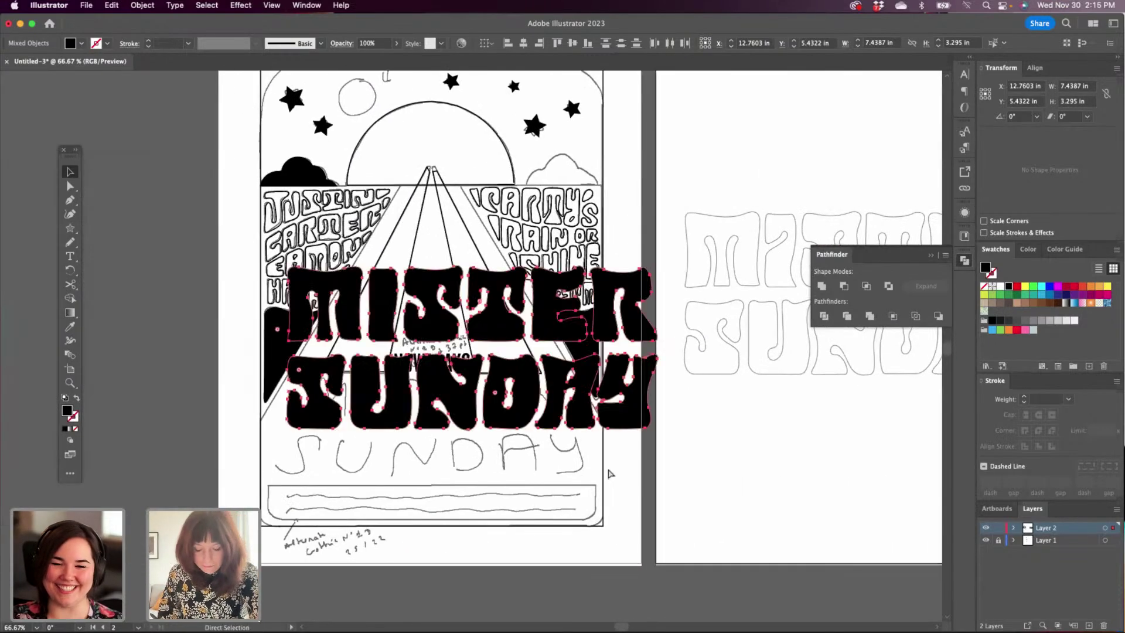
# Move the MISTER SUNDAY lettering below NOWADAYS and scale it to about 5.20 in wide, above the text box.
pyautogui.moveTo(544, 319); pyautogui.dragTo(522, 423)
pyautogui.moveTo(634, 538); pyautogui.dragTo(571, 511)
pyautogui.moveTo(263, 511); pyautogui.dragTo(301, 487)
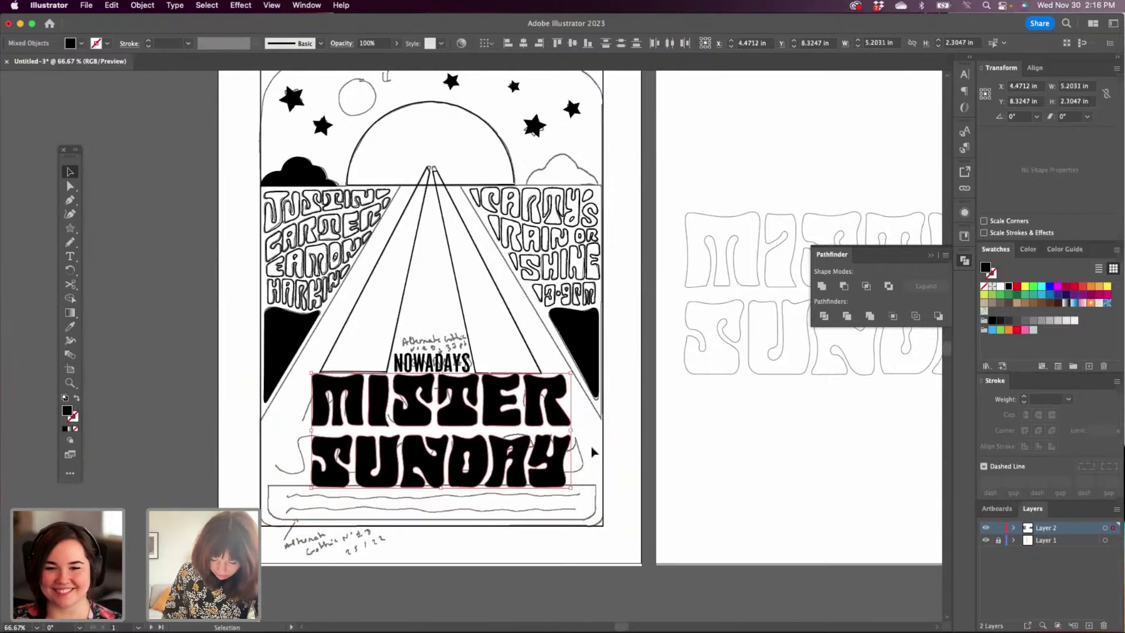
pyautogui.click(612, 505)
# Group the six letters of SUNDAY on the poster.
pyautogui.click(544, 486)
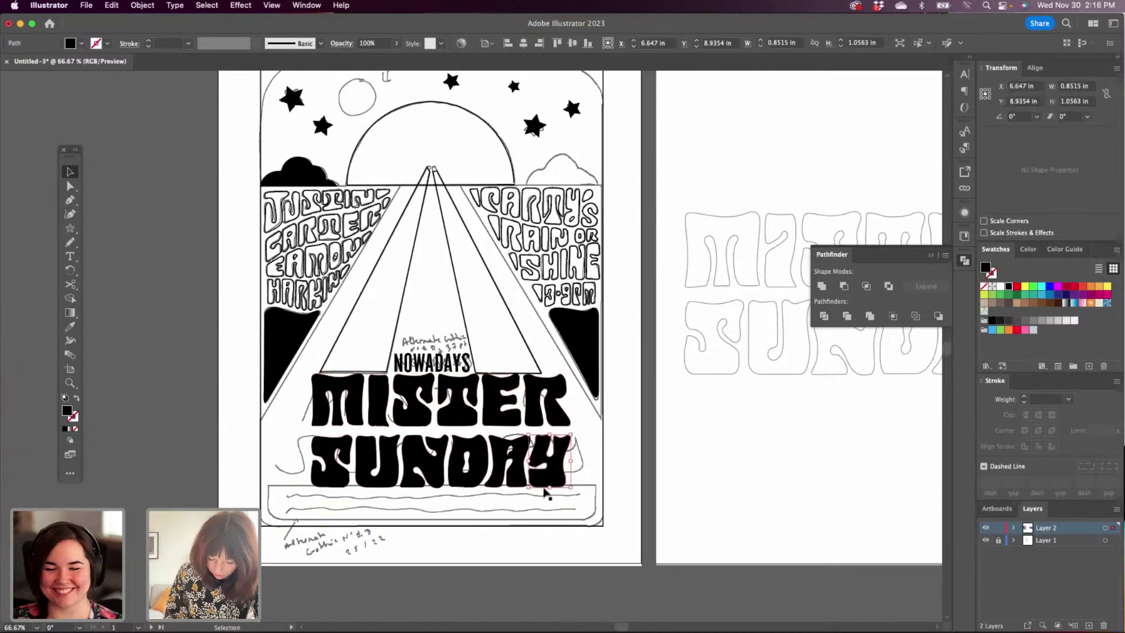
pyautogui.keyDown('shift'); pyautogui.click(511, 475); pyautogui.keyUp('shift')
pyautogui.keyDown('shift'); pyautogui.click(463, 476); pyautogui.keyUp('shift')
pyautogui.keyDown('shift'); pyautogui.click(427, 473); pyautogui.keyUp('shift')
pyautogui.keyDown('shift'); pyautogui.click(365, 476); pyautogui.keyUp('shift')
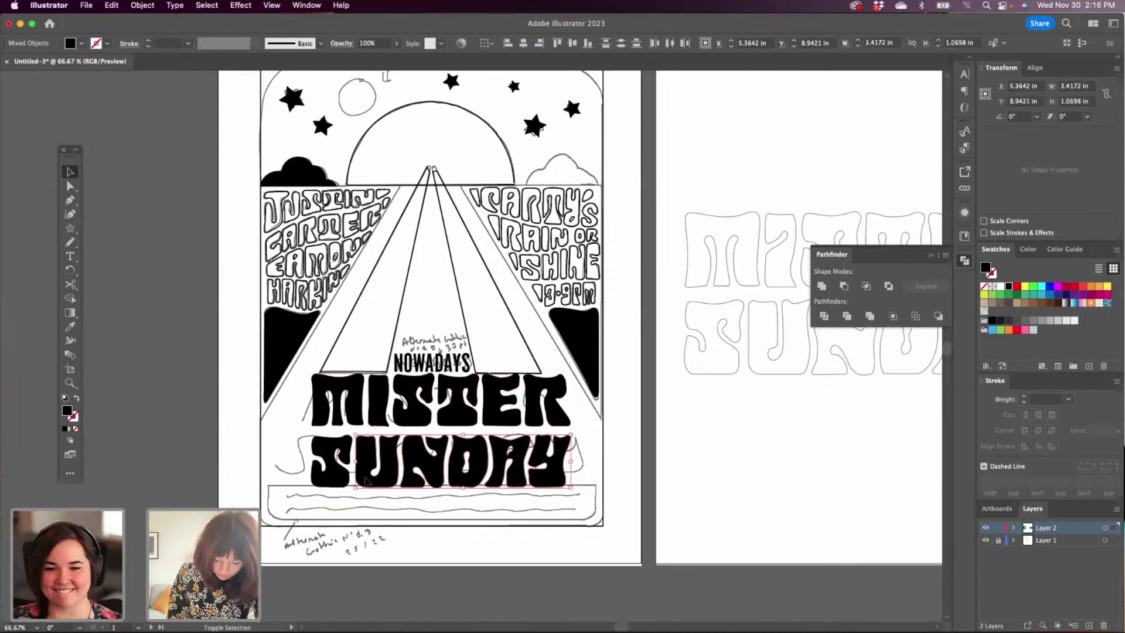
pyautogui.keyDown('shift'); pyautogui.click(339, 476); pyautogui.keyUp('shift')
pyautogui.press('super+g')
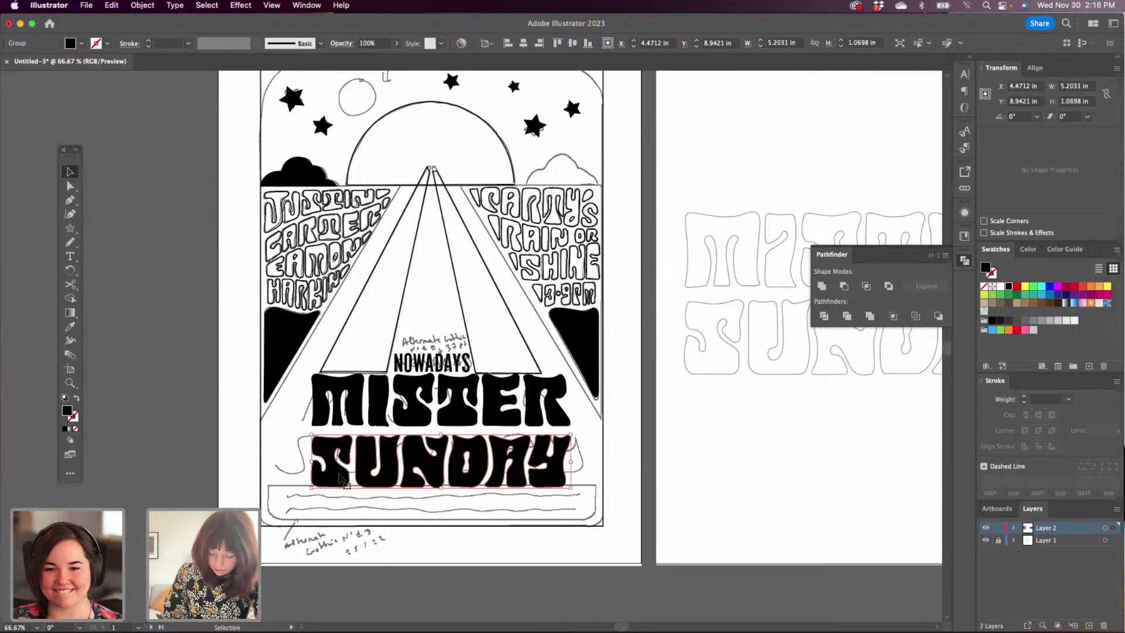
# Group the six letters of MISTER on the poster.
pyautogui.click(552, 410)
pyautogui.keyDown('shift'); pyautogui.click(488, 420); pyautogui.keyUp('shift')
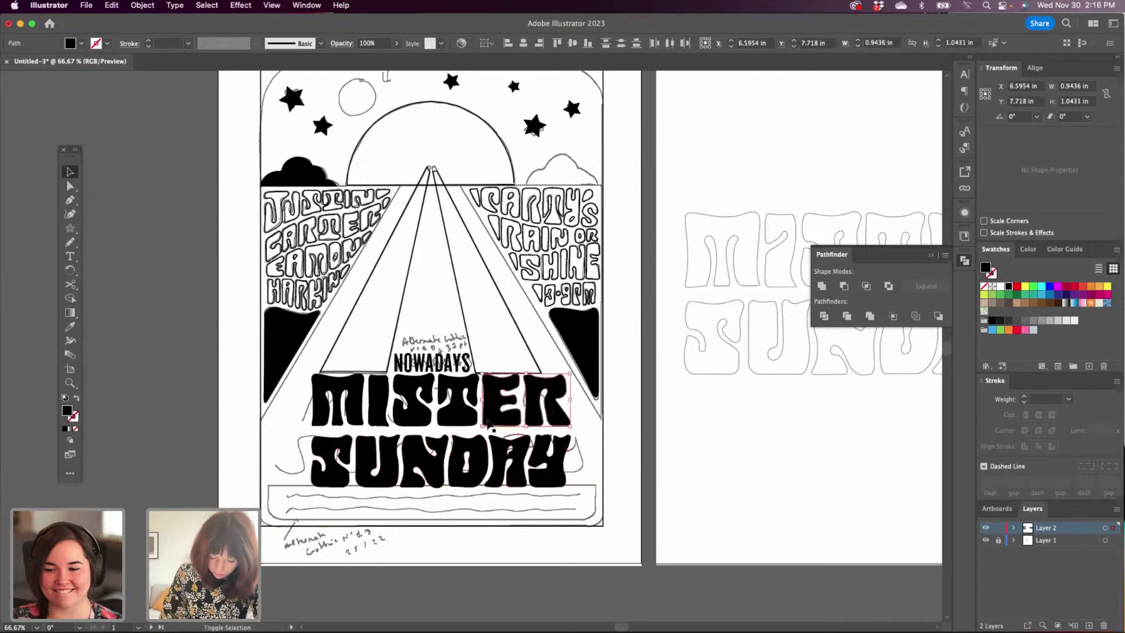
pyautogui.keyDown('shift'); pyautogui.click(453, 418); pyautogui.keyUp('shift')
pyautogui.keyDown('shift'); pyautogui.click(416, 419); pyautogui.keyUp('shift')
pyautogui.keyDown('shift'); pyautogui.click(380, 413); pyautogui.keyUp('shift')
pyautogui.keyDown('shift'); pyautogui.click(343, 404); pyautogui.keyUp('shift')
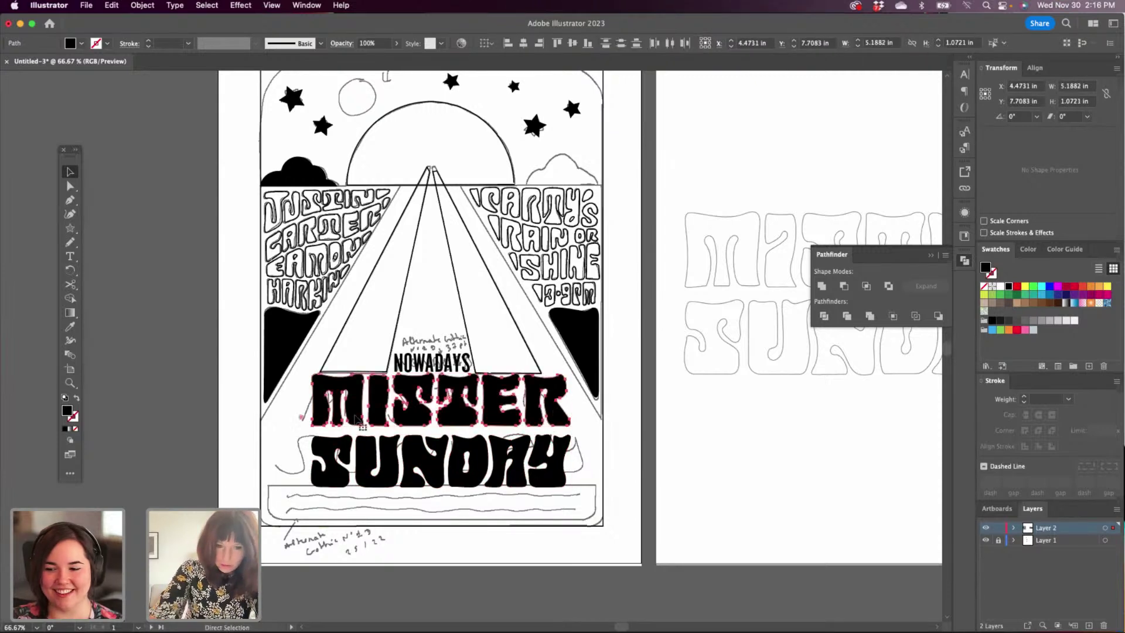
pyautogui.press('super+g')
# Try scaling the MISTER group on its own to about 4.97 in wide.
pyautogui.moveTo(557, 391); pyautogui.dragTo(553, 377)
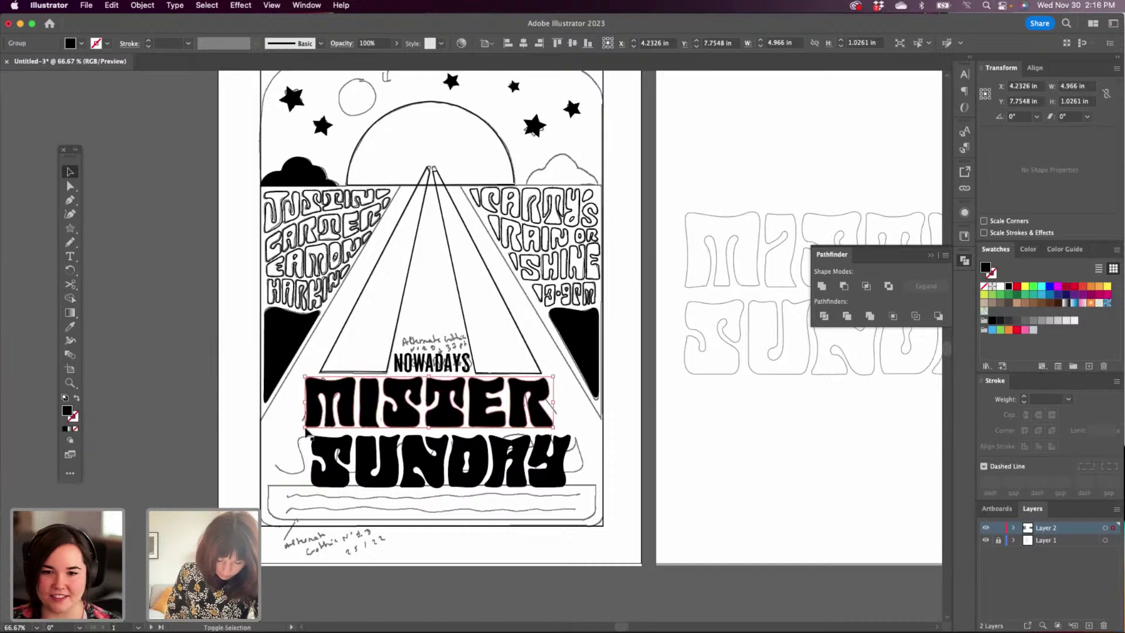
pyautogui.moveTo(306, 430); pyautogui.dragTo(309, 429)
pyautogui.press('super+z')
pyautogui.press('super+z')
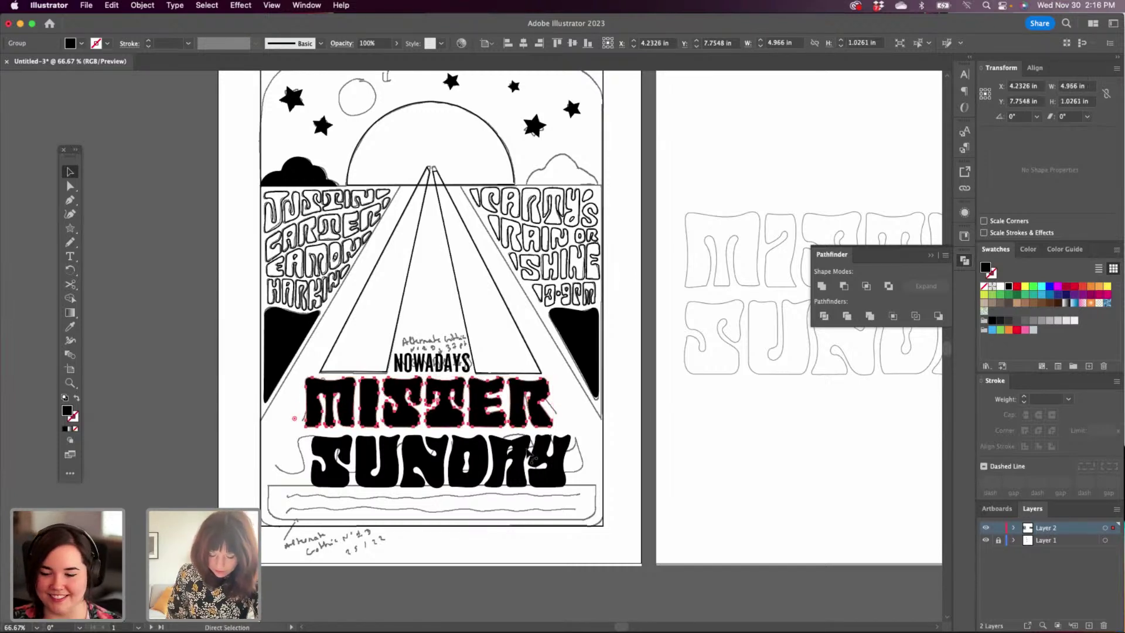
# Scale the MISTER and SUNDAY groups together to about 4.94 in wide and align SUNDAY closely beneath MISTER.
pyautogui.keyDown('shift'); pyautogui.click(561, 478); pyautogui.keyUp('shift')
pyautogui.moveTo(571, 486); pyautogui.dragTo(559, 484)
pyautogui.moveTo(304, 483); pyautogui.dragTo(317, 478)
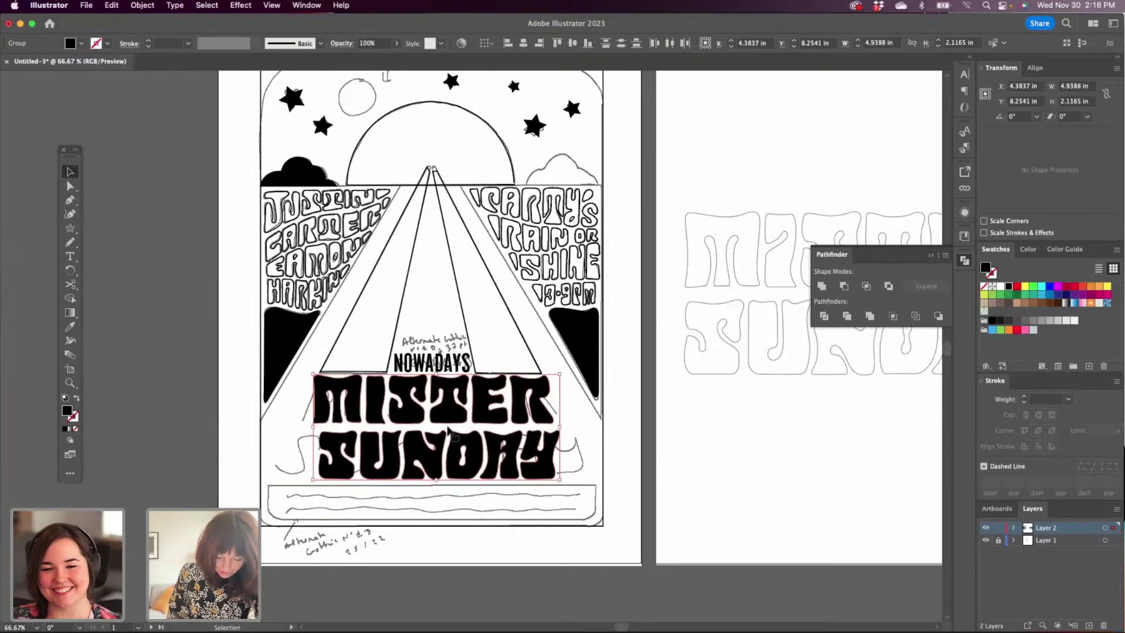
pyautogui.click(630, 447)
pyautogui.click(378, 468)
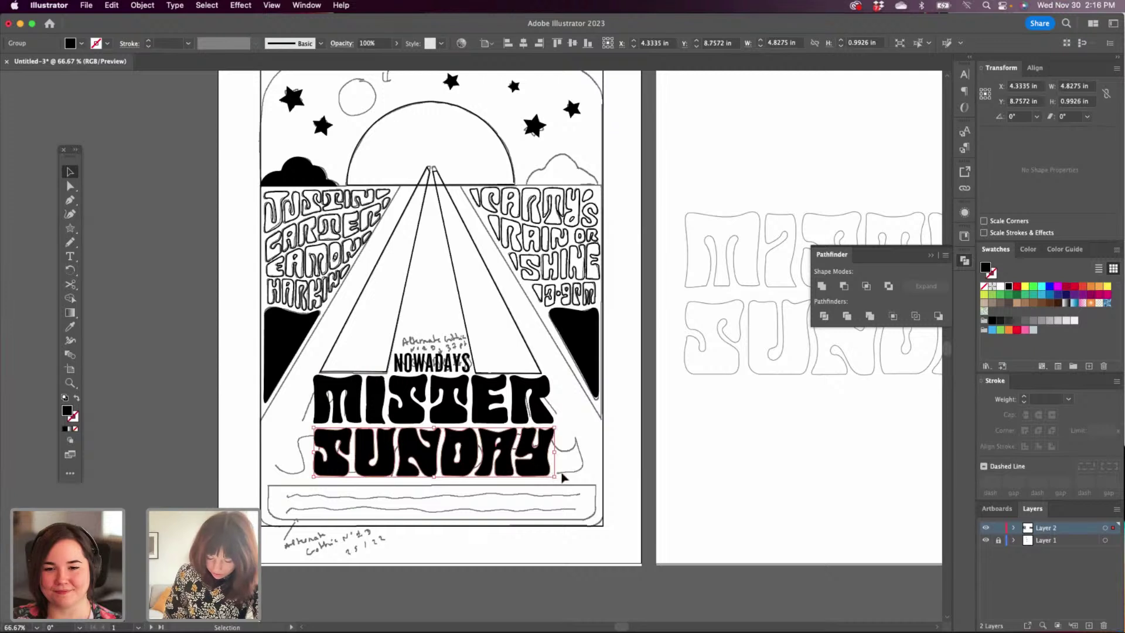
pyautogui.click(635, 448)
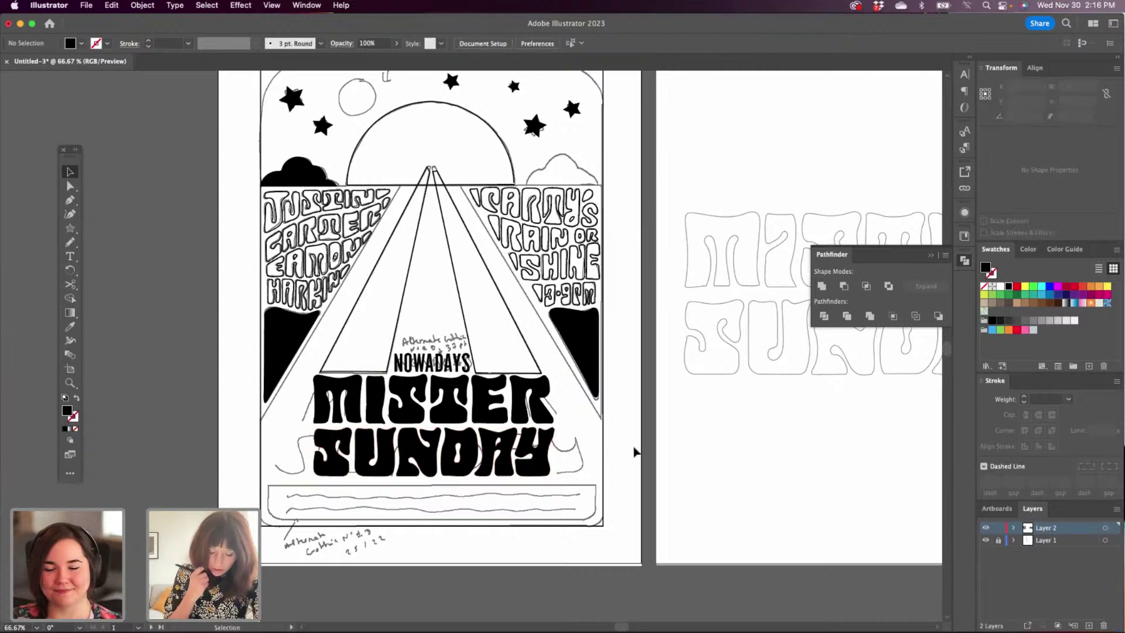
# Draw a closed black trapezoid over the MISTER lettering with the Pen tool, widening toward its lower edge.
pyautogui.click(70, 201)
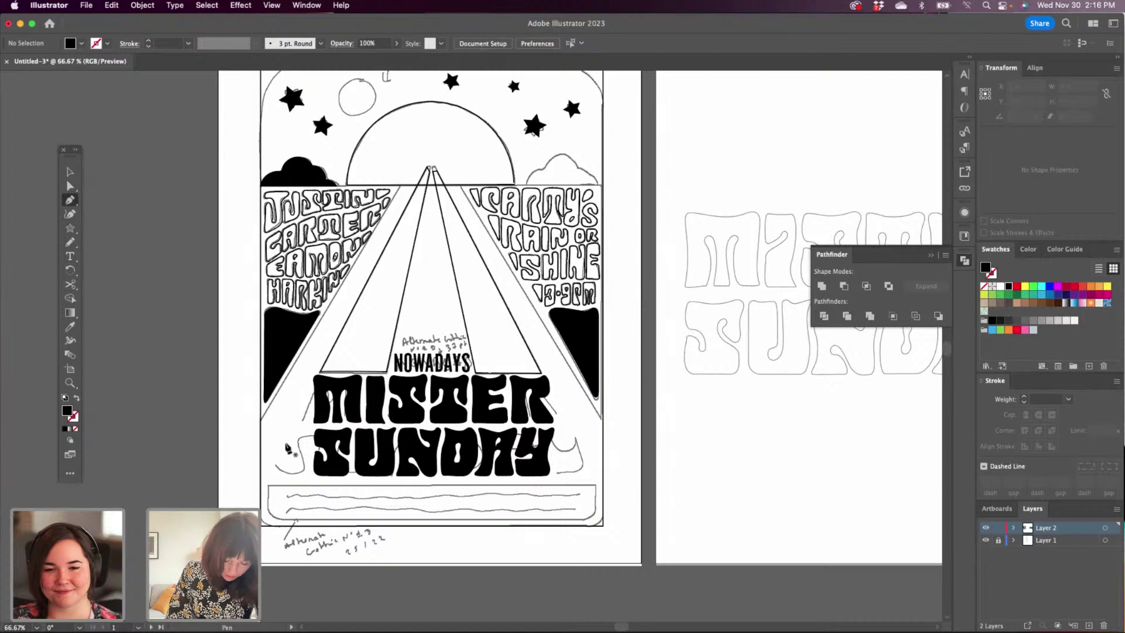
pyautogui.click(284, 443)
pyautogui.click(315, 377)
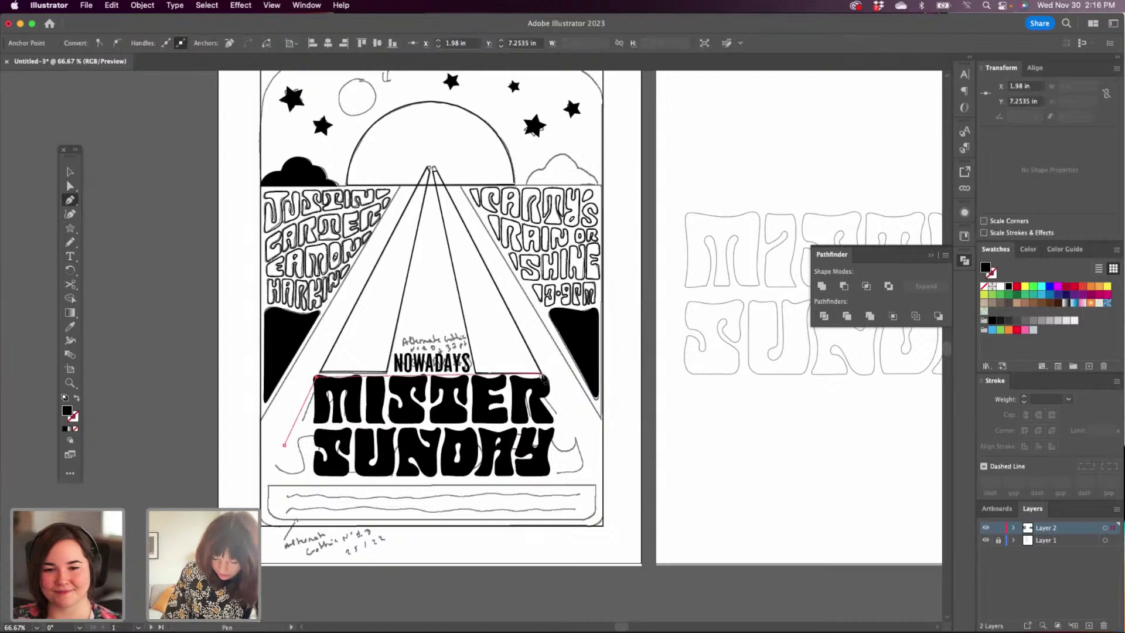
pyautogui.click(545, 376)
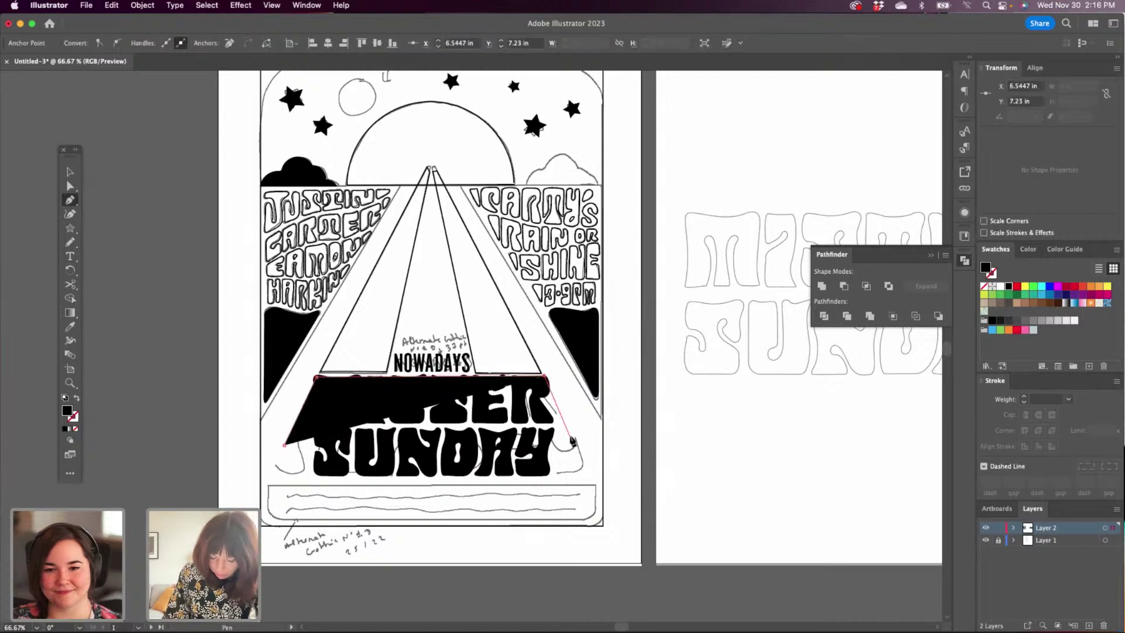
pyautogui.click(569, 440)
pyautogui.click(284, 444)
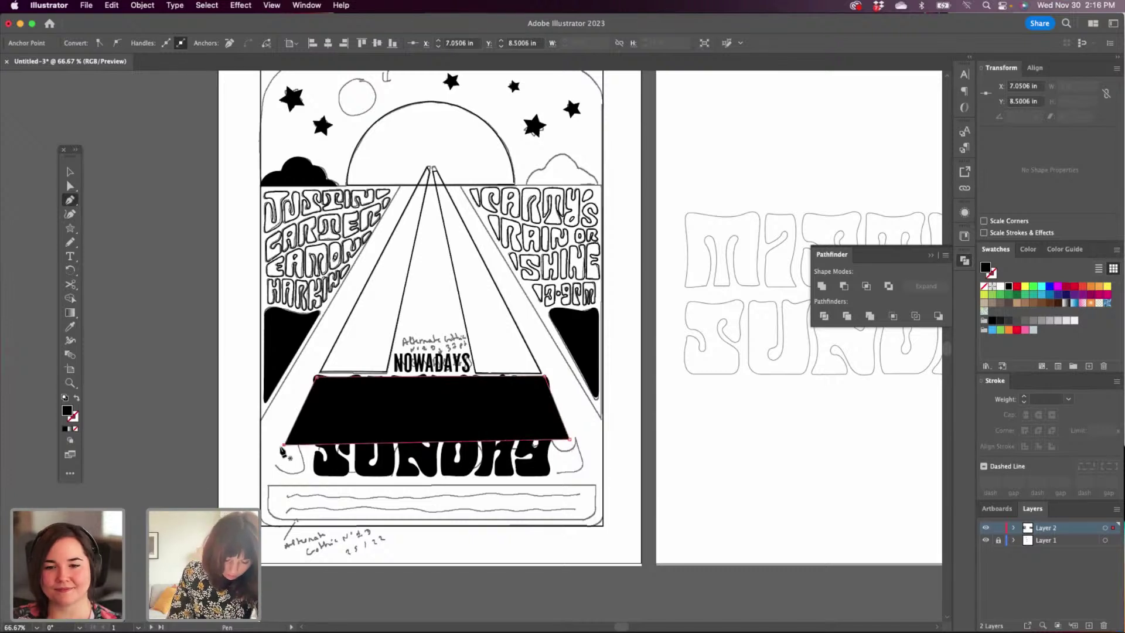
# Level the trapezoid's corners so it is about 5.58 in wide and 1.11 in tall, and nudge it up over MISTER.
pyautogui.click(70, 187)
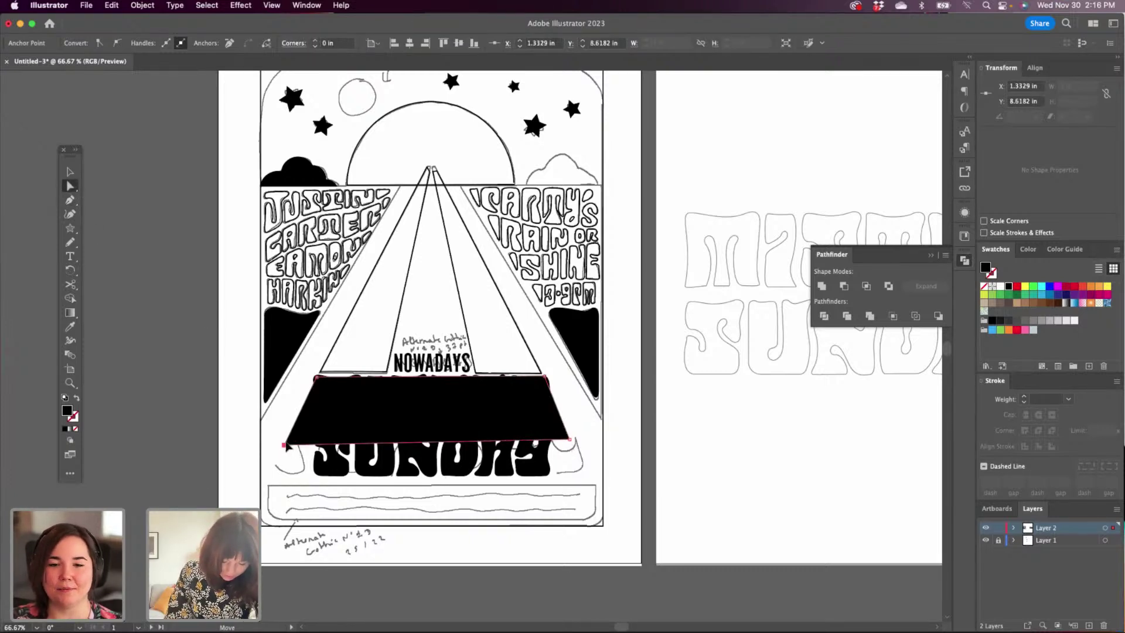
pyautogui.moveTo(287, 446); pyautogui.dragTo(291, 433)
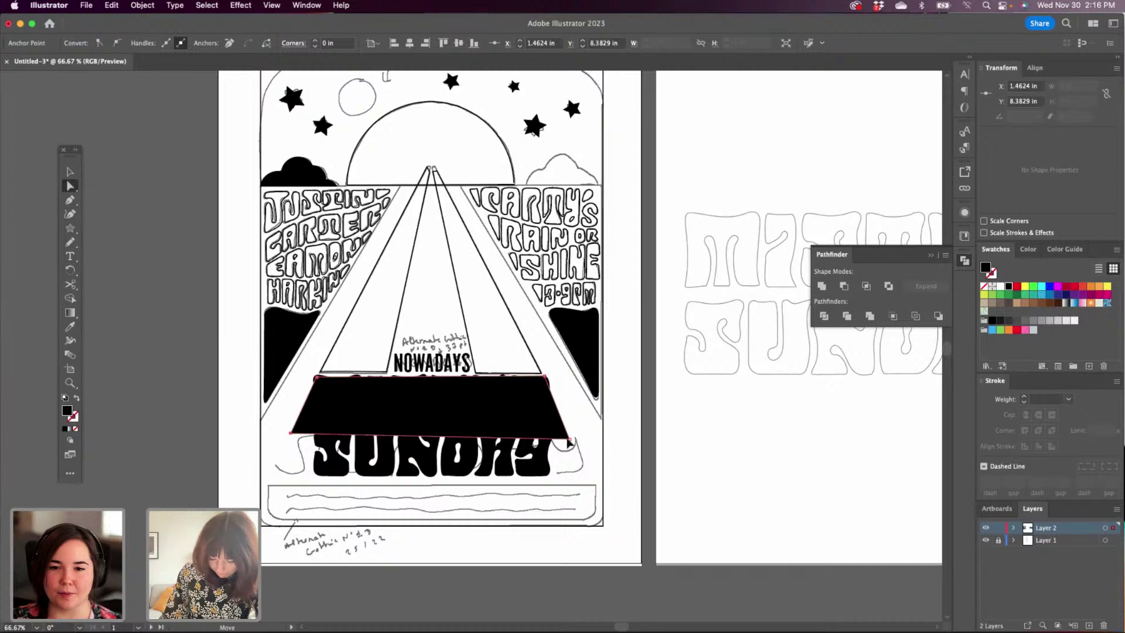
pyautogui.moveTo(569, 444); pyautogui.dragTo(568, 432)
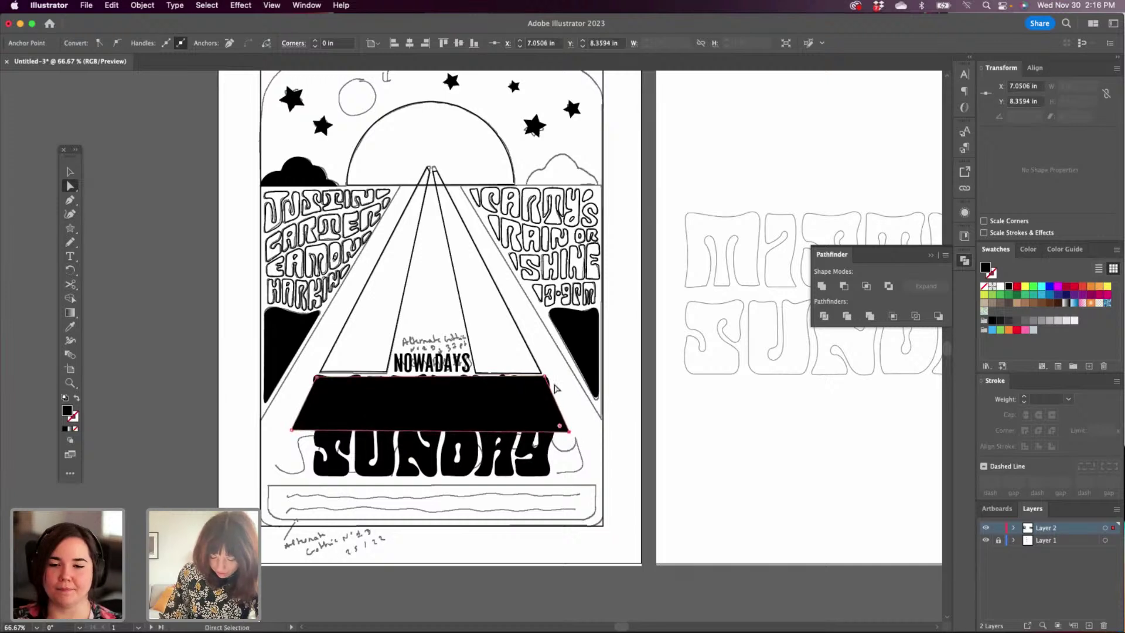
pyautogui.moveTo(544, 376); pyautogui.dragTo(544, 378)
pyautogui.click(71, 173)
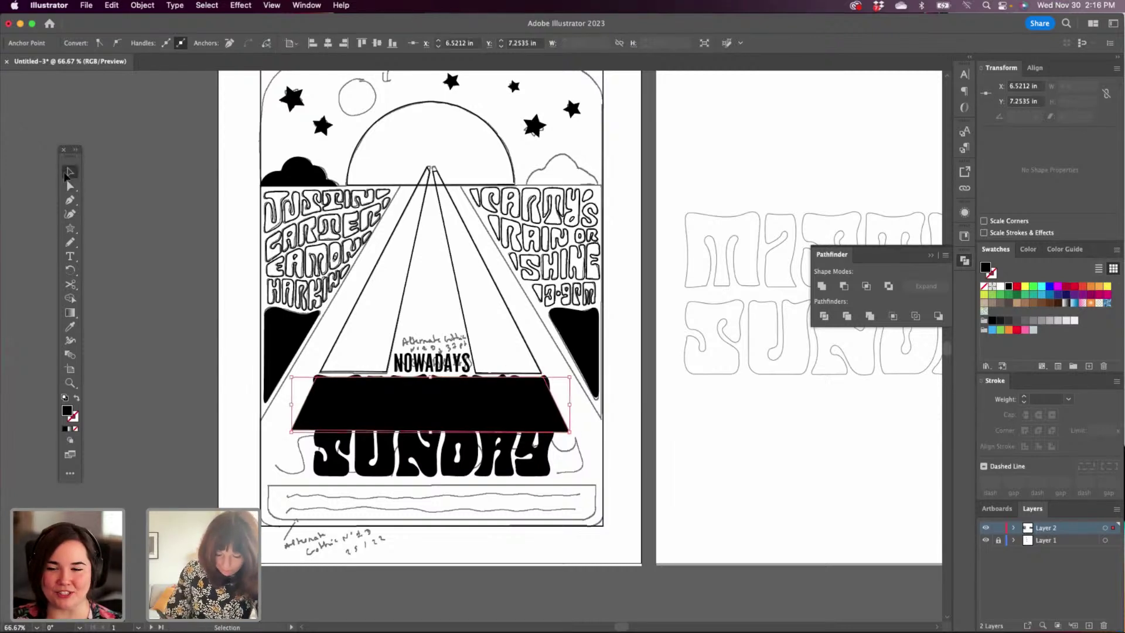
pyautogui.click(576, 405)
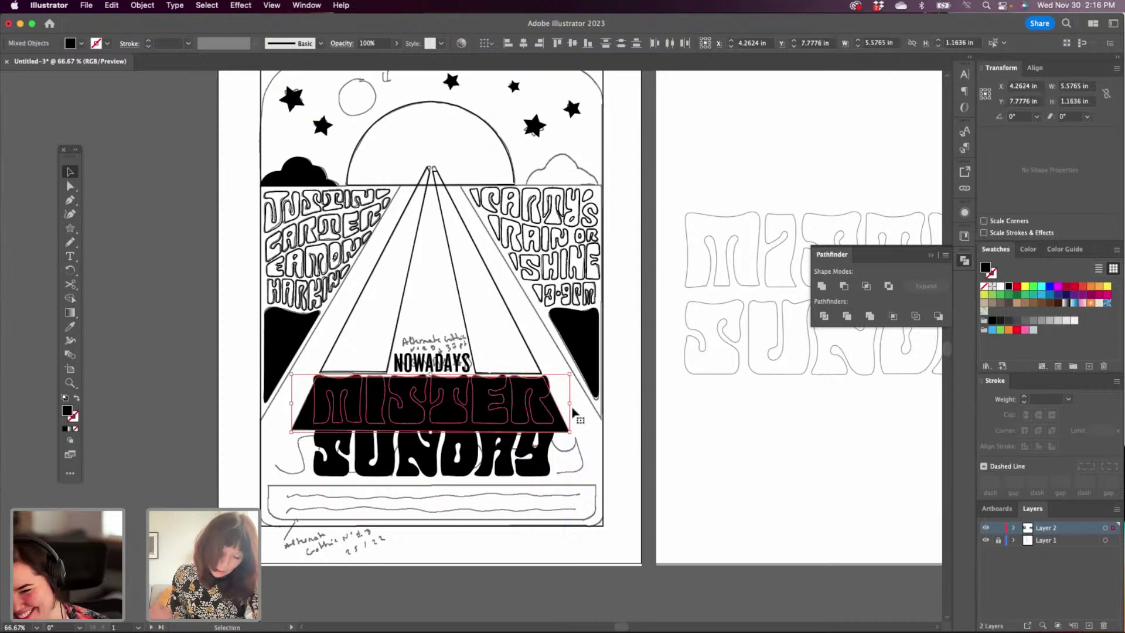
pyautogui.click(572, 421)
pyautogui.moveTo(560, 416); pyautogui.dragTo(560, 414)
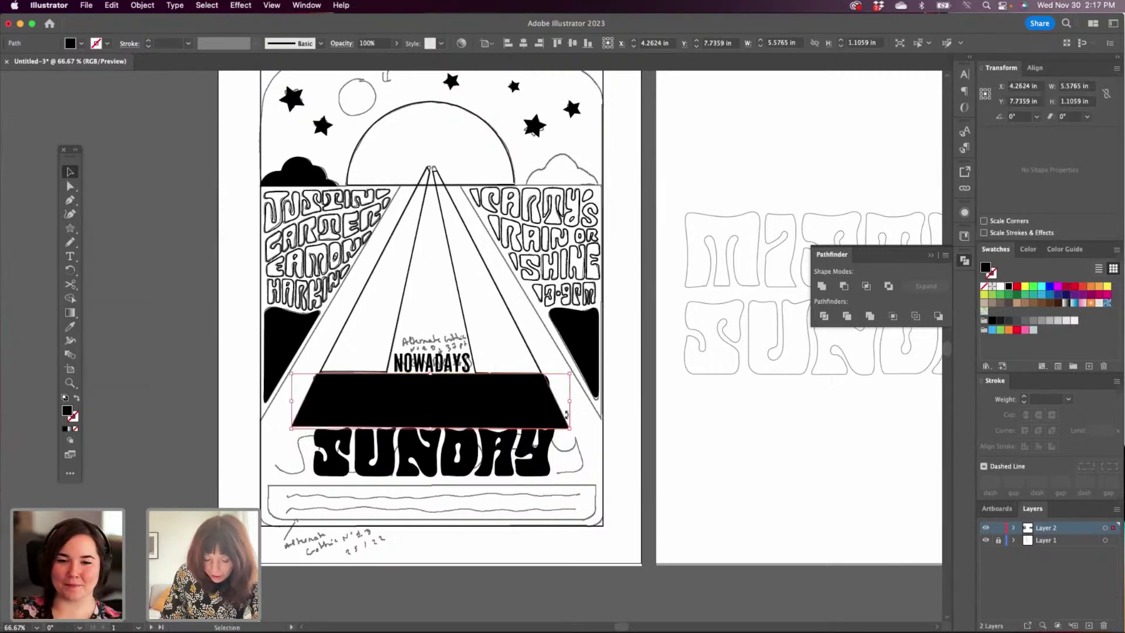
# Try an envelope distortion of the MISTER group with the trapezoid as top object, and undo it.
pyautogui.click(571, 410)
pyautogui.click(532, 405)
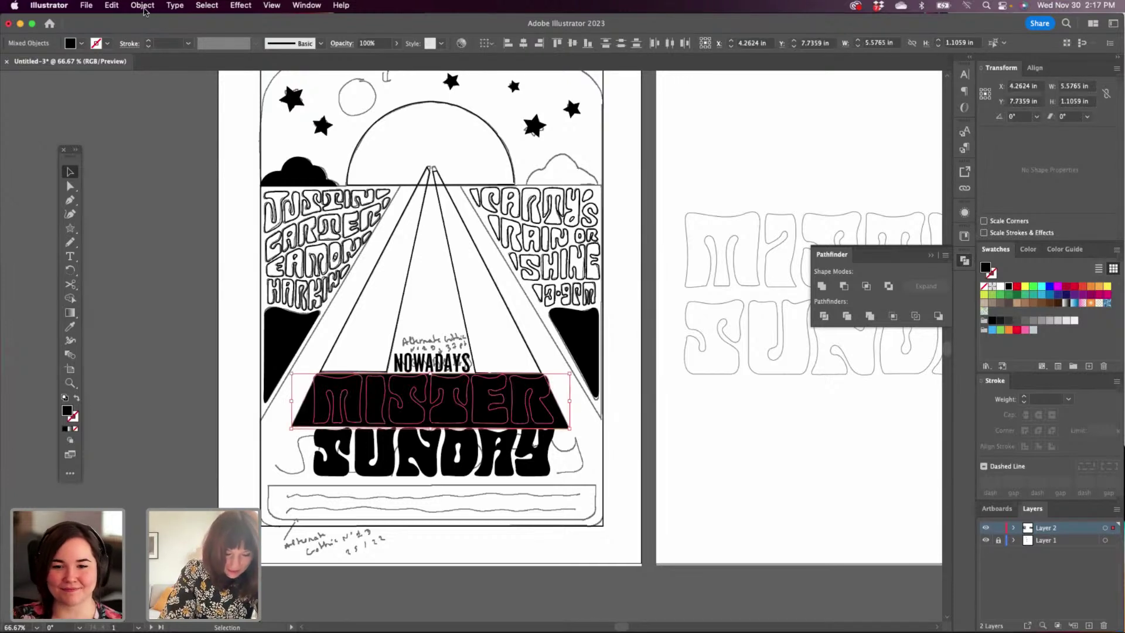
pyautogui.click(143, 7)
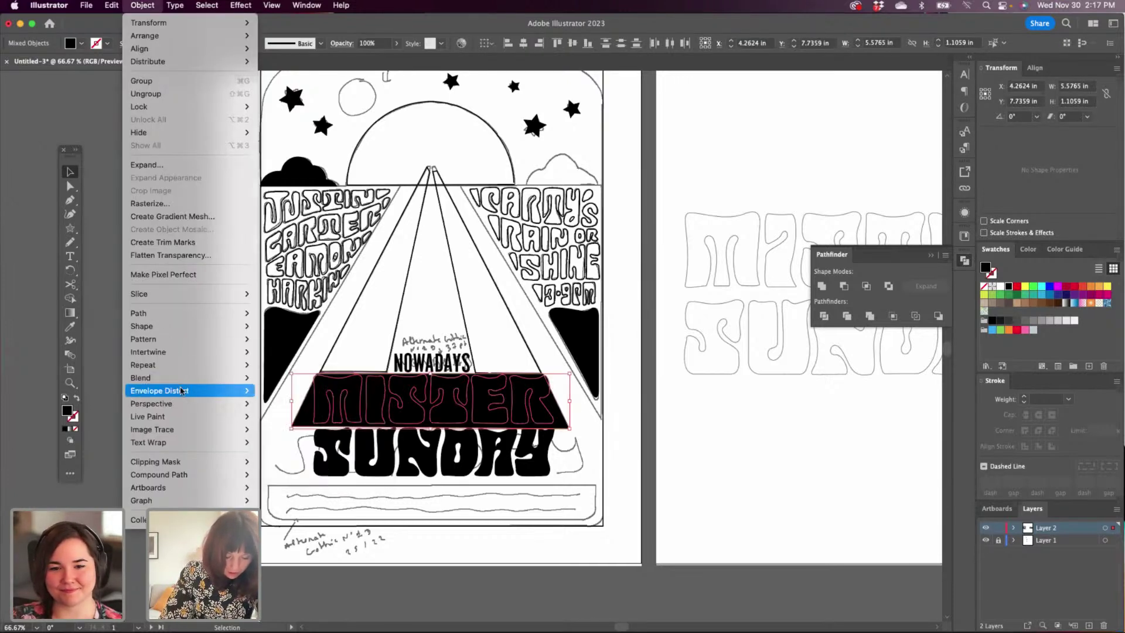
pyautogui.moveTo(198, 393)
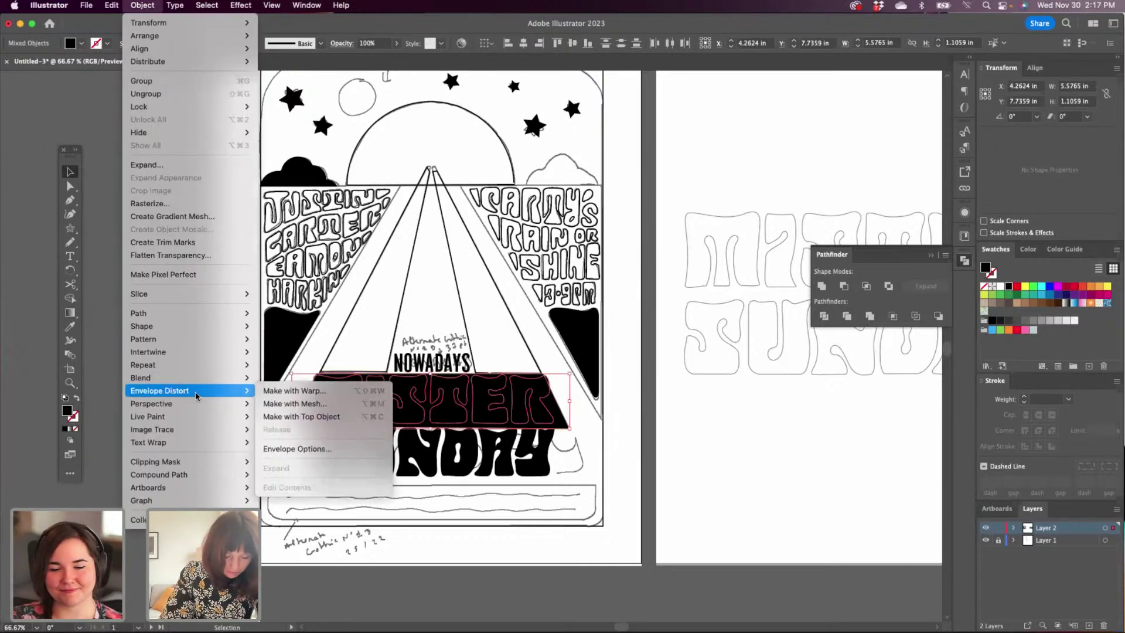
pyautogui.click(330, 417)
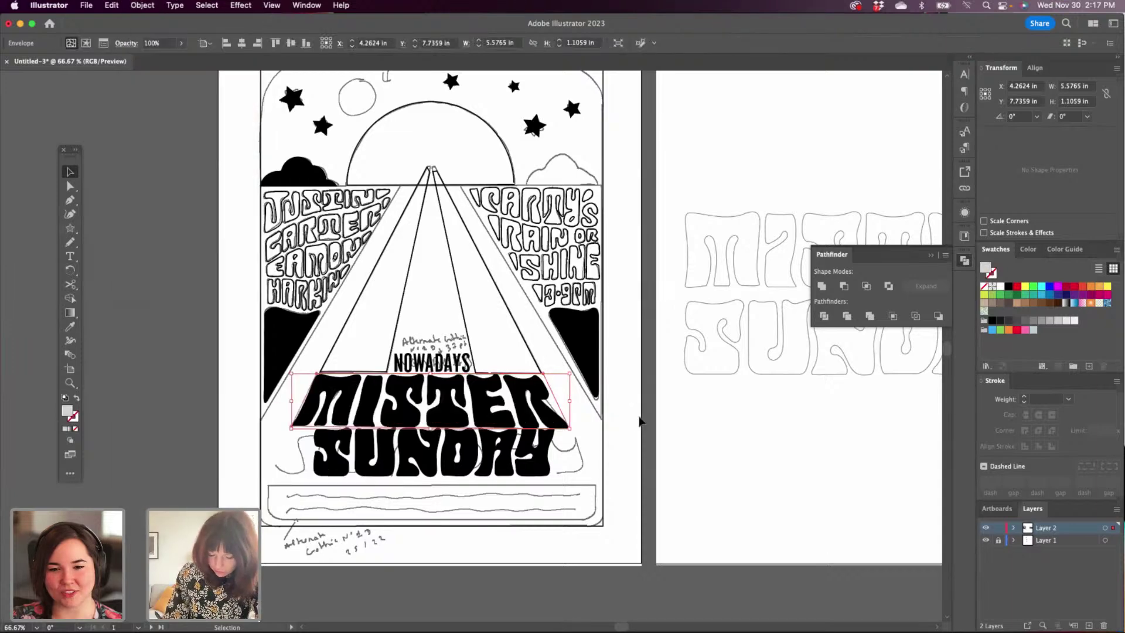
pyautogui.click(640, 421)
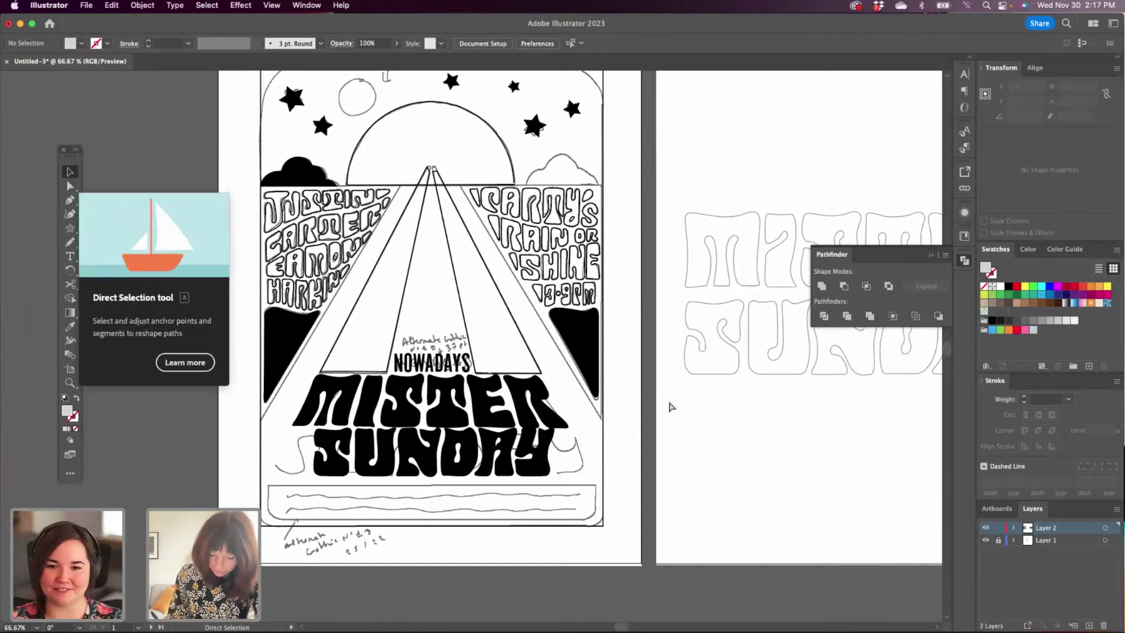
pyautogui.press('super+z')
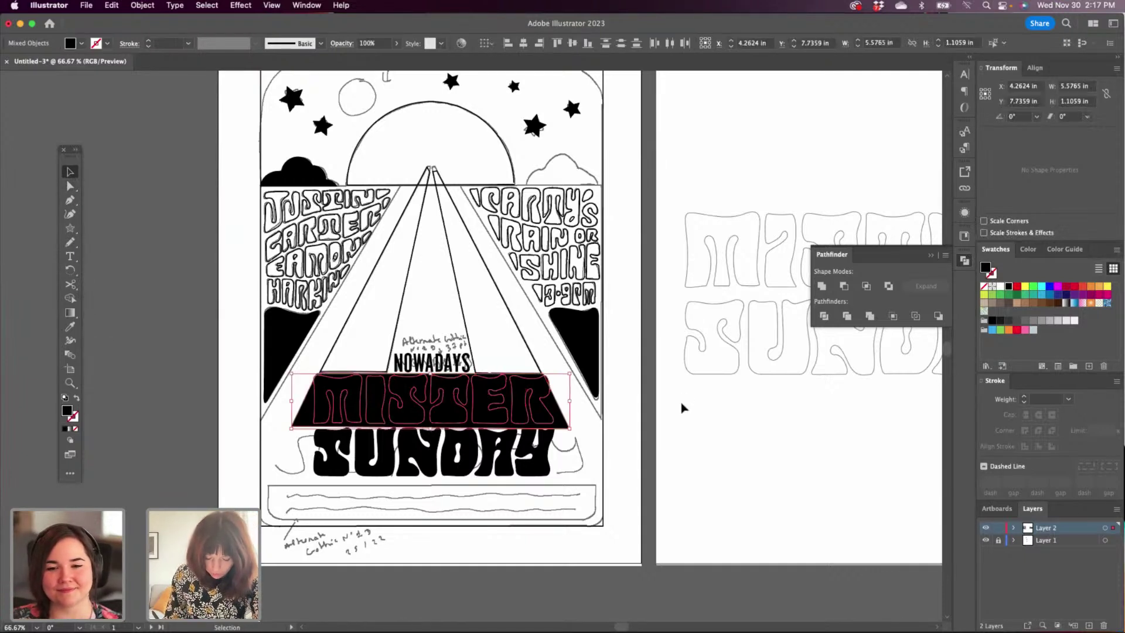
pyautogui.hotkey('ctrl', 'z')
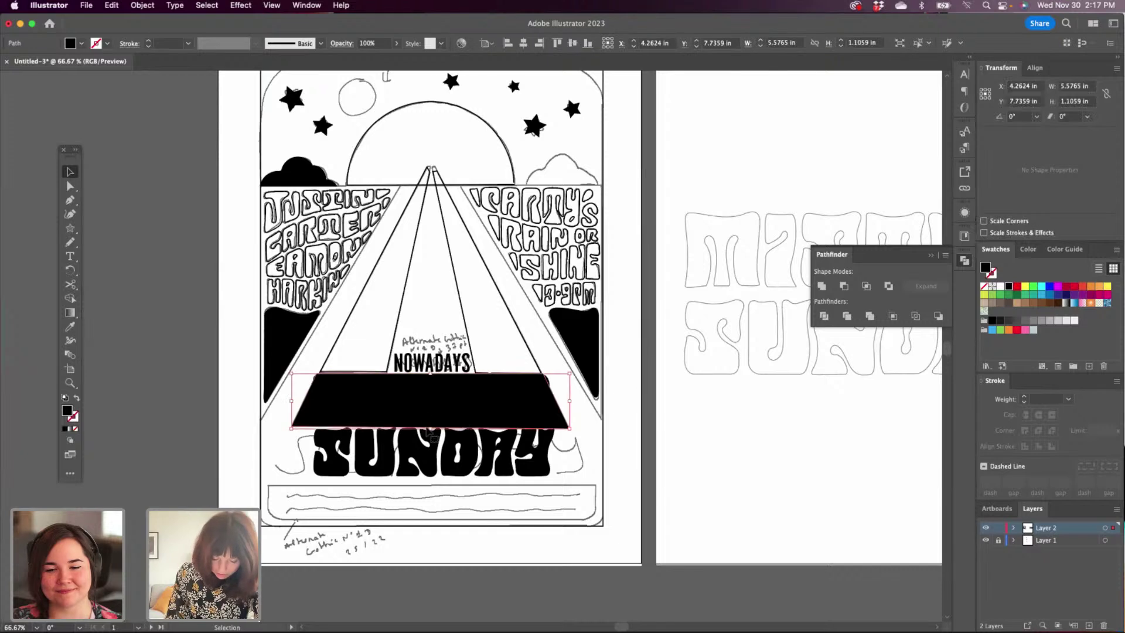
# Reduce the trapezoid's height to about 1.01 in by raising its lower edge.
pyautogui.moveTo(432, 430); pyautogui.dragTo(431, 423)
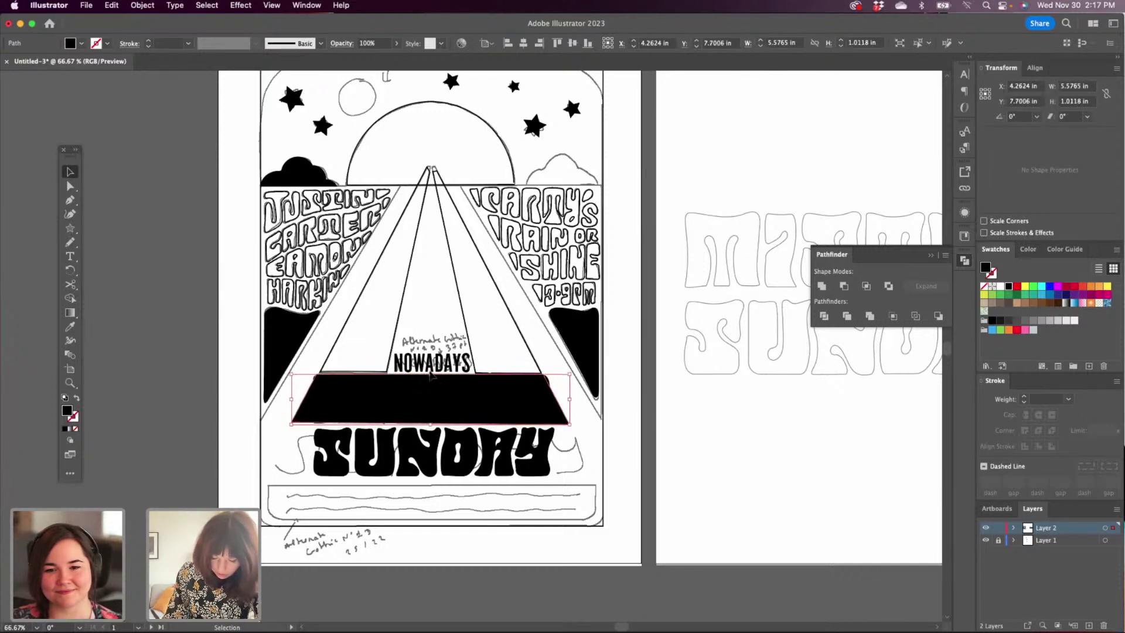
pyautogui.click(173, 308)
pyautogui.click(69, 201)
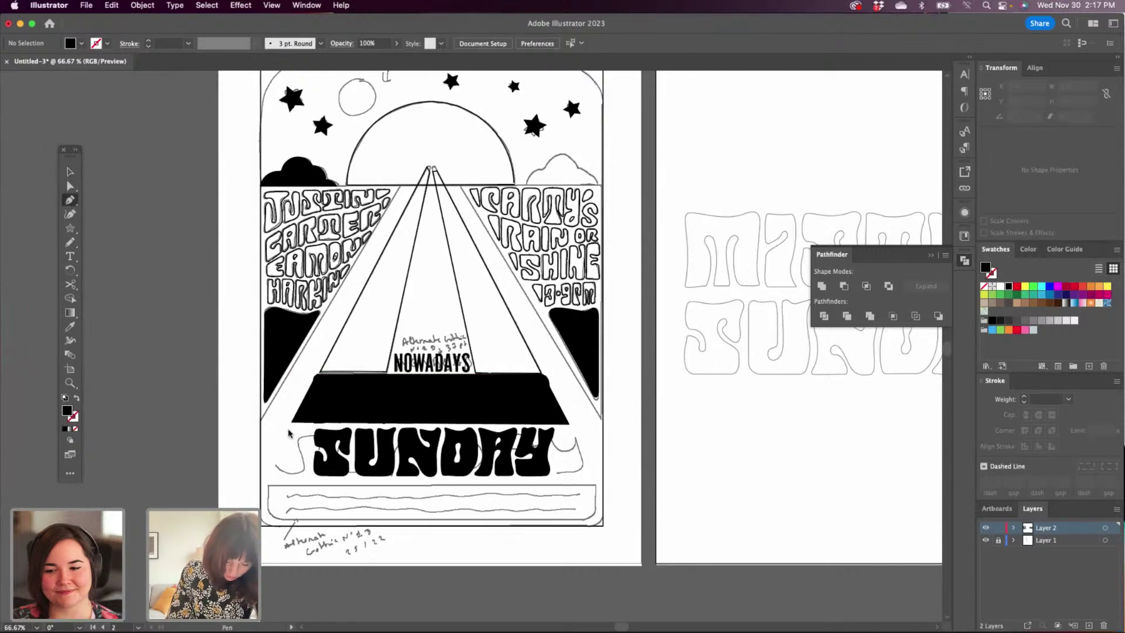
# Duplicate the trapezoid over SUNDAY and reshape the copy to about 6.62 in wide and 1 in tall, continuing the slanted sides.
pyautogui.click(70, 172)
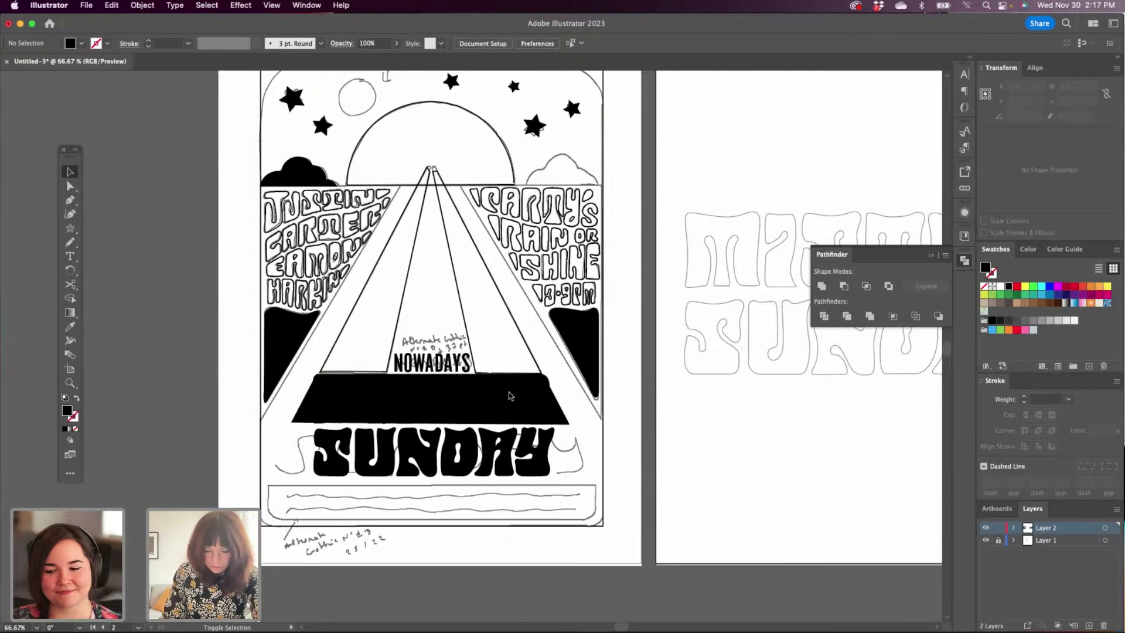
pyautogui.moveTo(457, 407); pyautogui.dragTo(440, 458)
pyautogui.click(70, 186)
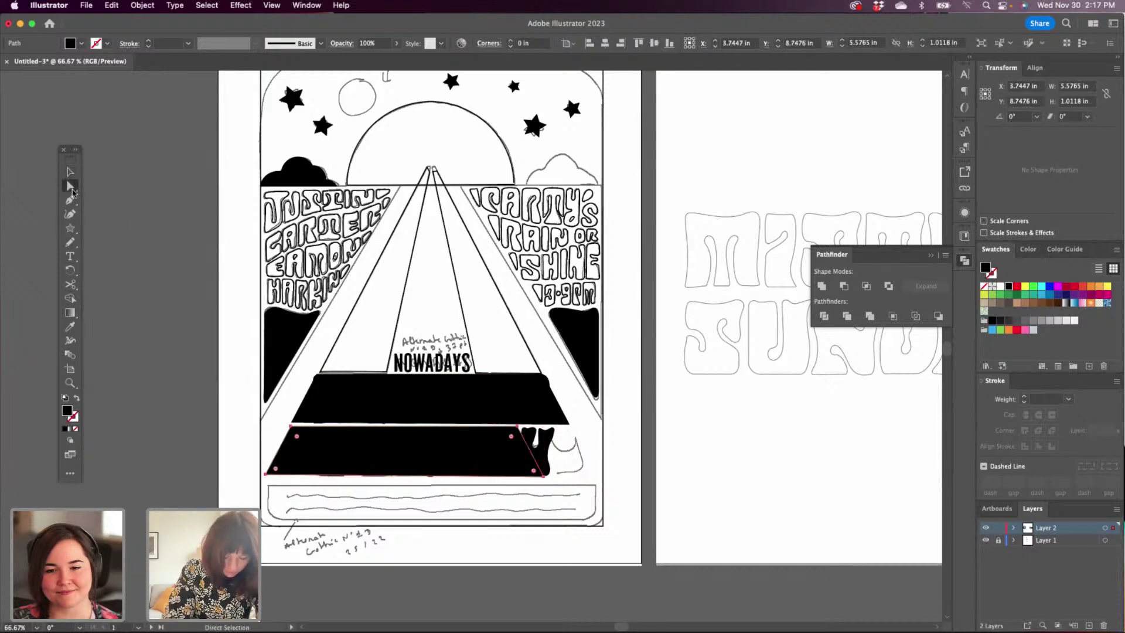
pyautogui.moveTo(543, 476); pyautogui.dragTo(598, 478)
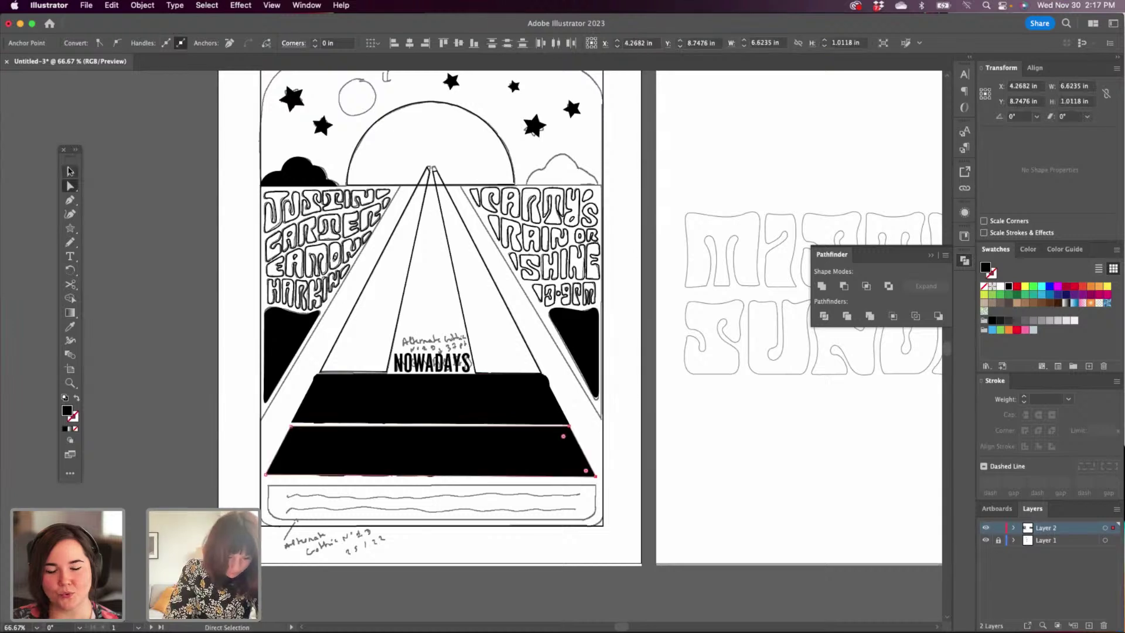
pyautogui.press('v')
pyautogui.moveTo(431, 476); pyautogui.dragTo(431, 479)
pyautogui.moveTo(431, 429)
pyautogui.mouseDown()
pyautogui.moveTo(432, 466)
pyautogui.moveTo(431, 428)
pyautogui.mouseUp()
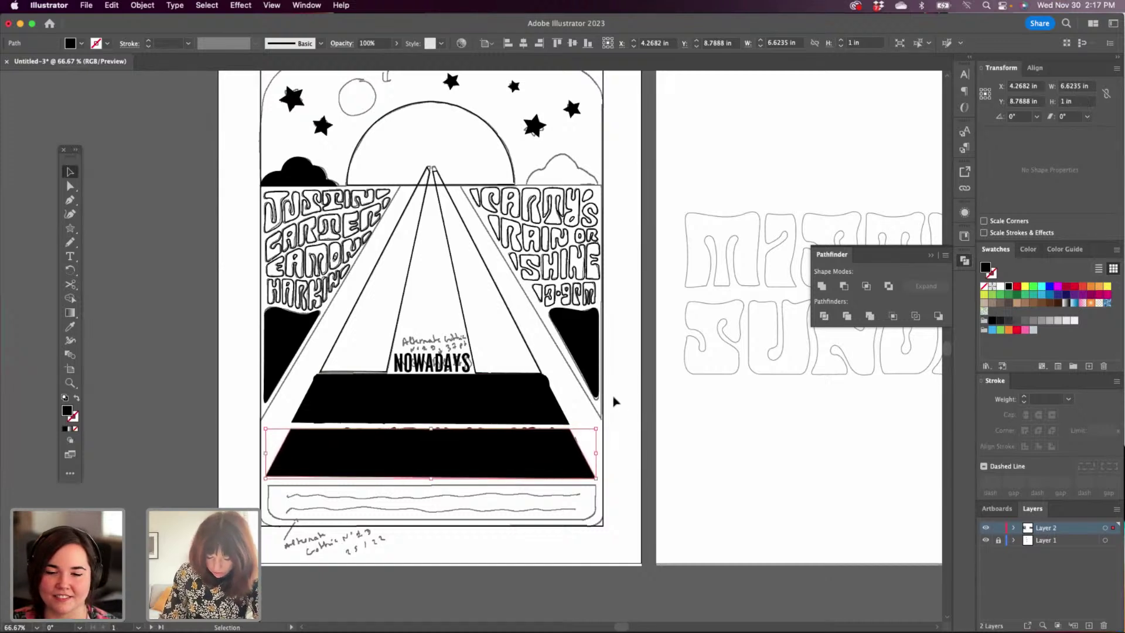
# Envelope-distort the MISTER group using the upper trapezoid as the top object.
pyautogui.click(435, 399)
pyautogui.click(578, 410)
pyautogui.moveTo(576, 404); pyautogui.dragTo(526, 399)
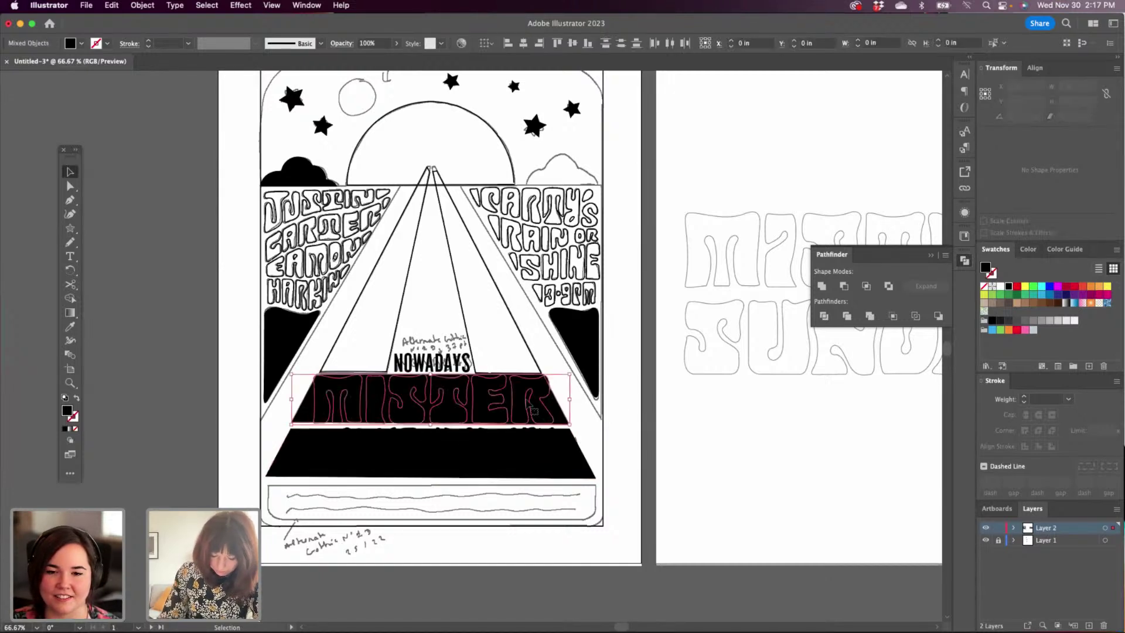
pyautogui.click(143, 5)
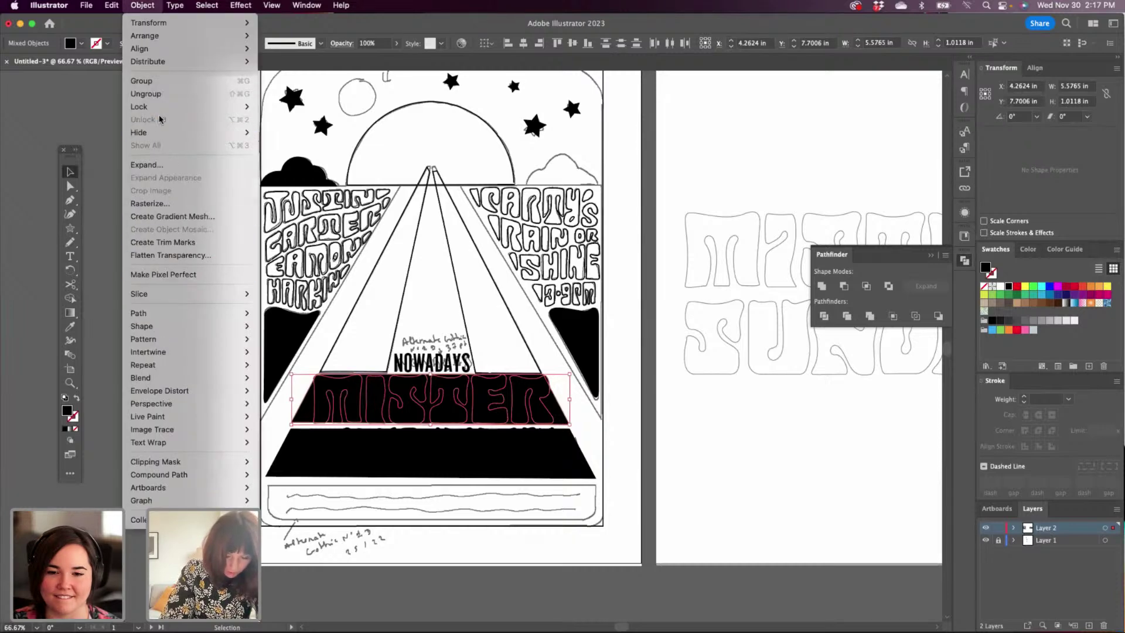
pyautogui.moveTo(213, 395)
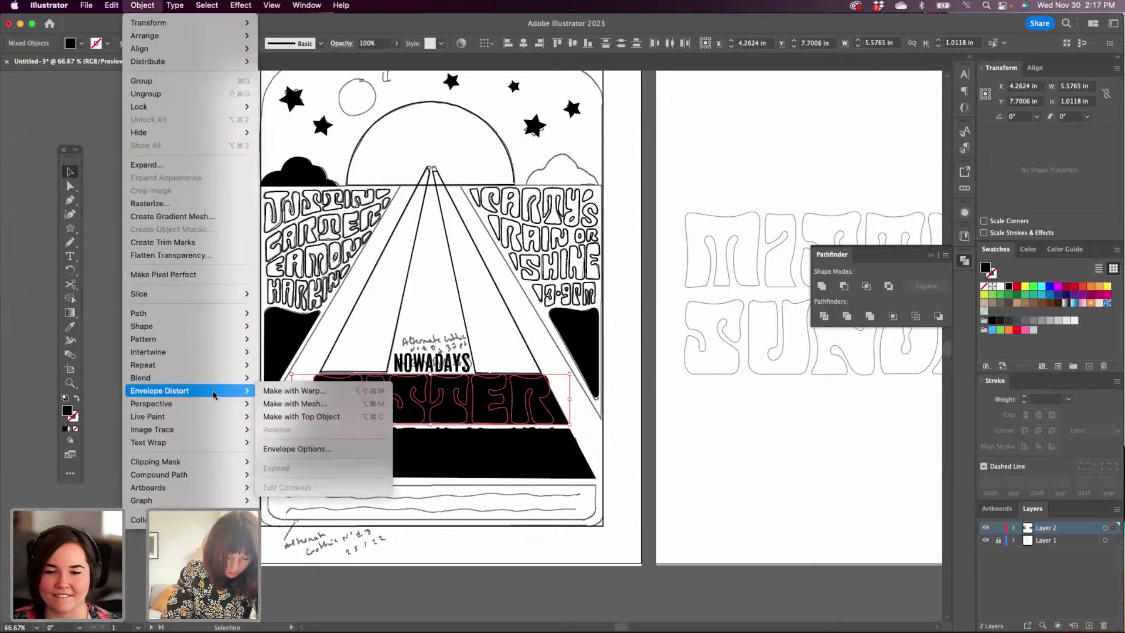
pyautogui.click(302, 417)
# Envelope-distort the SUNDAY group using the lower trapezoid as the top object.
pyautogui.moveTo(597, 458); pyautogui.dragTo(501, 466)
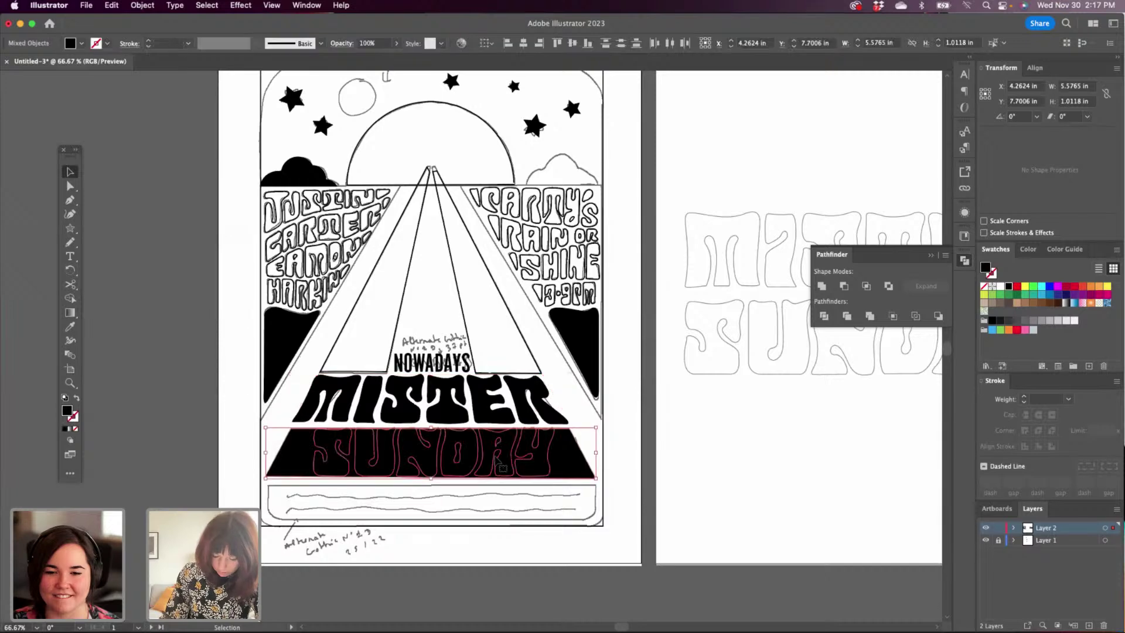
pyautogui.click(142, 5)
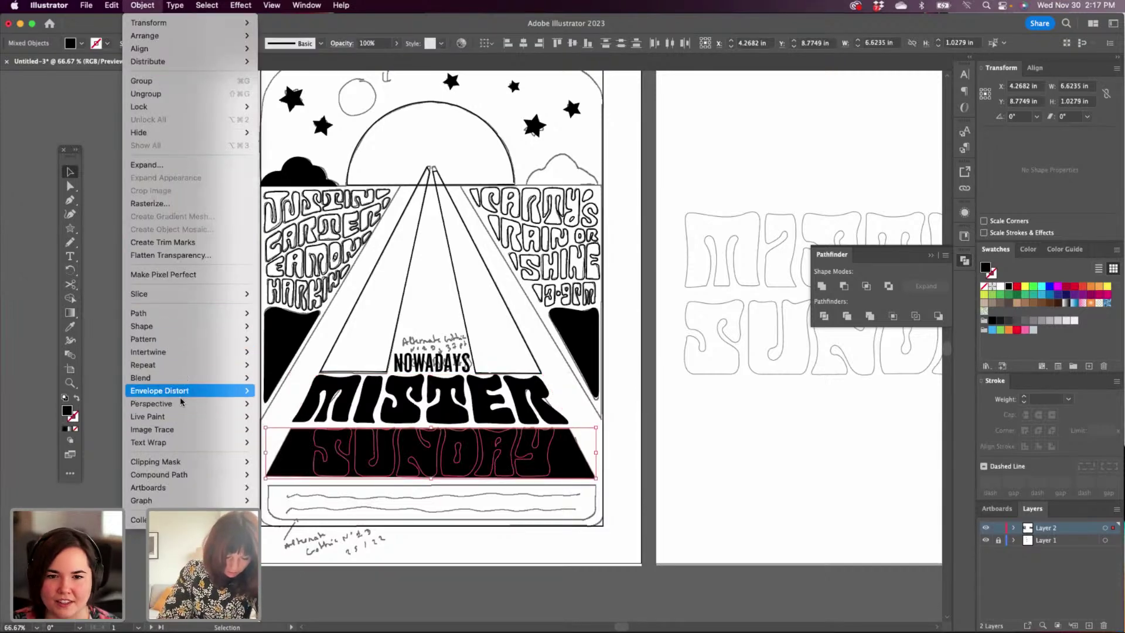
pyautogui.moveTo(183, 395)
pyautogui.click(305, 417)
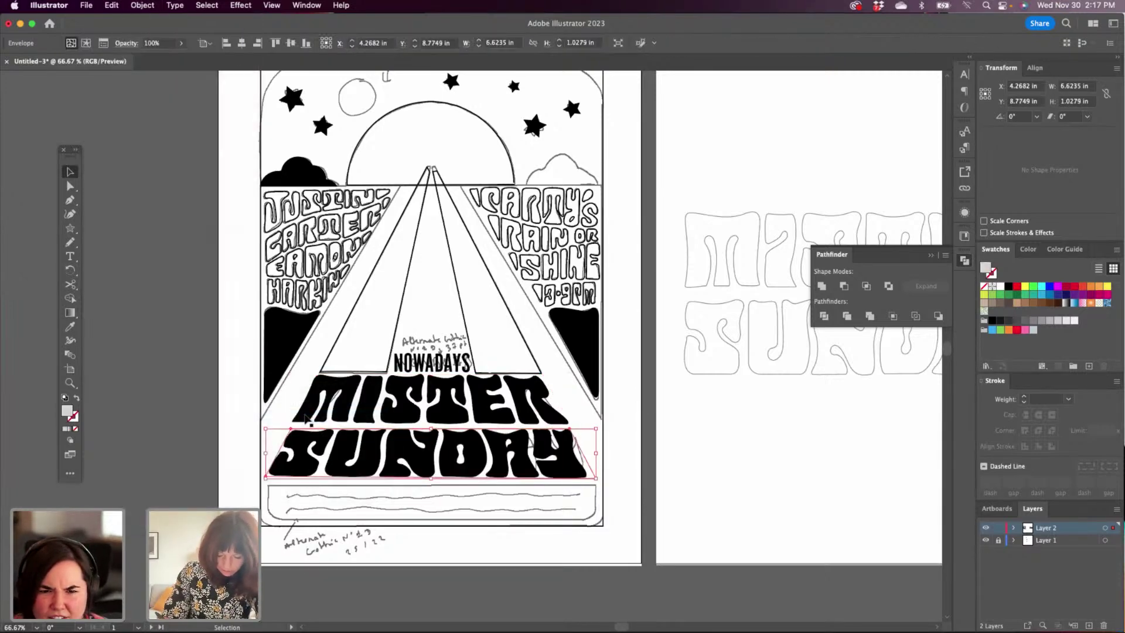
pyautogui.click(625, 446)
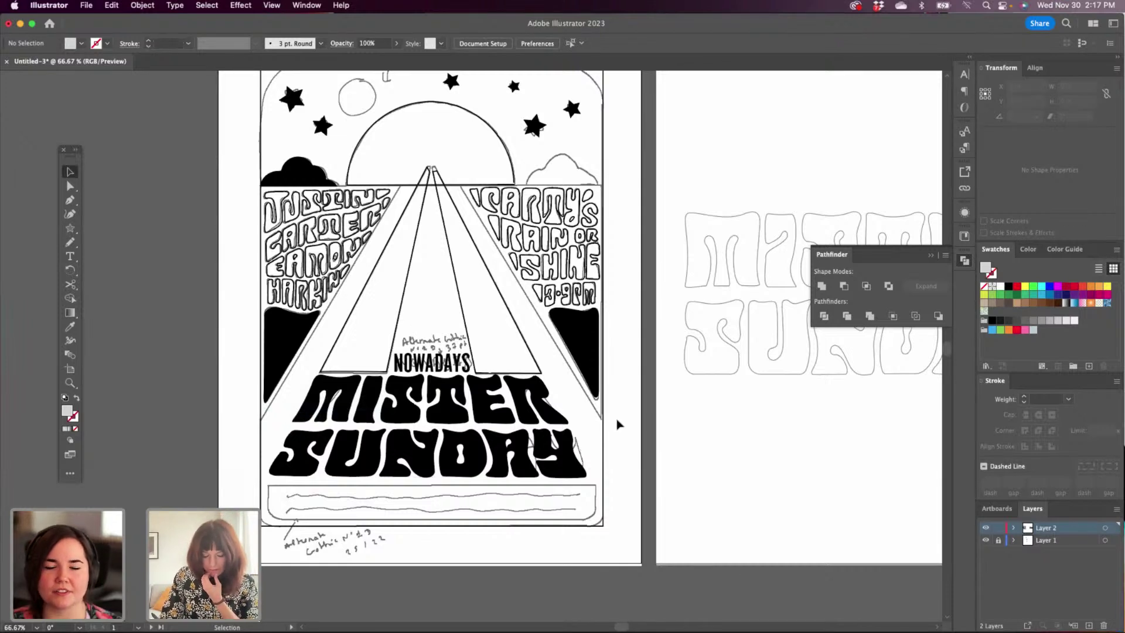
# Nudge the distorted SUNDAY up slightly so it sits closer beneath MISTER.
pyautogui.click(502, 463)
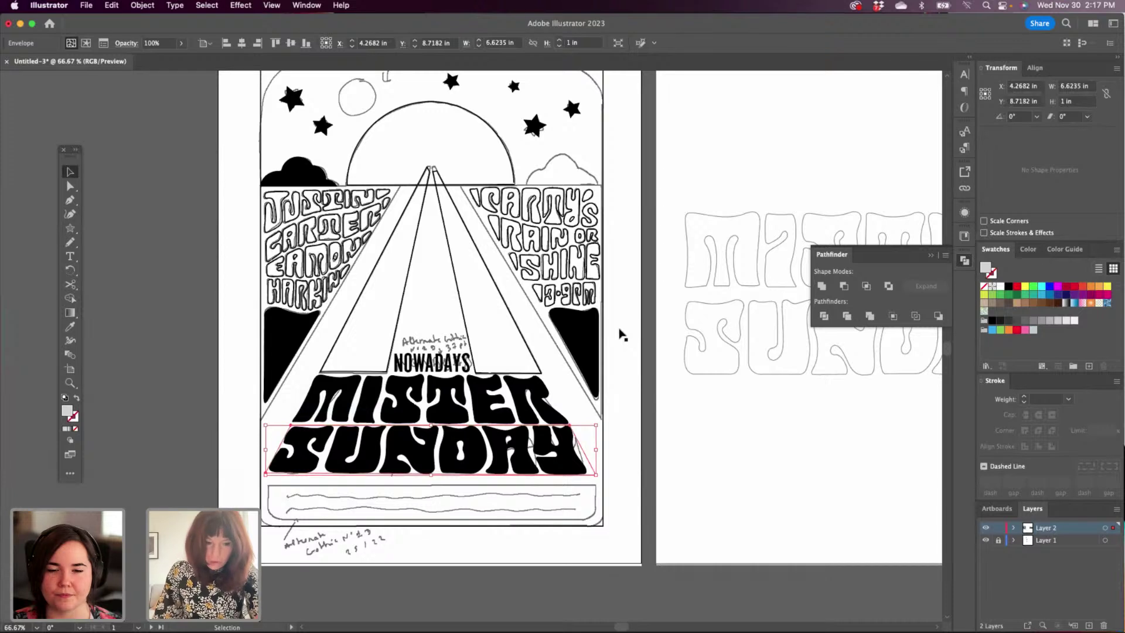
pyautogui.click(146, 7)
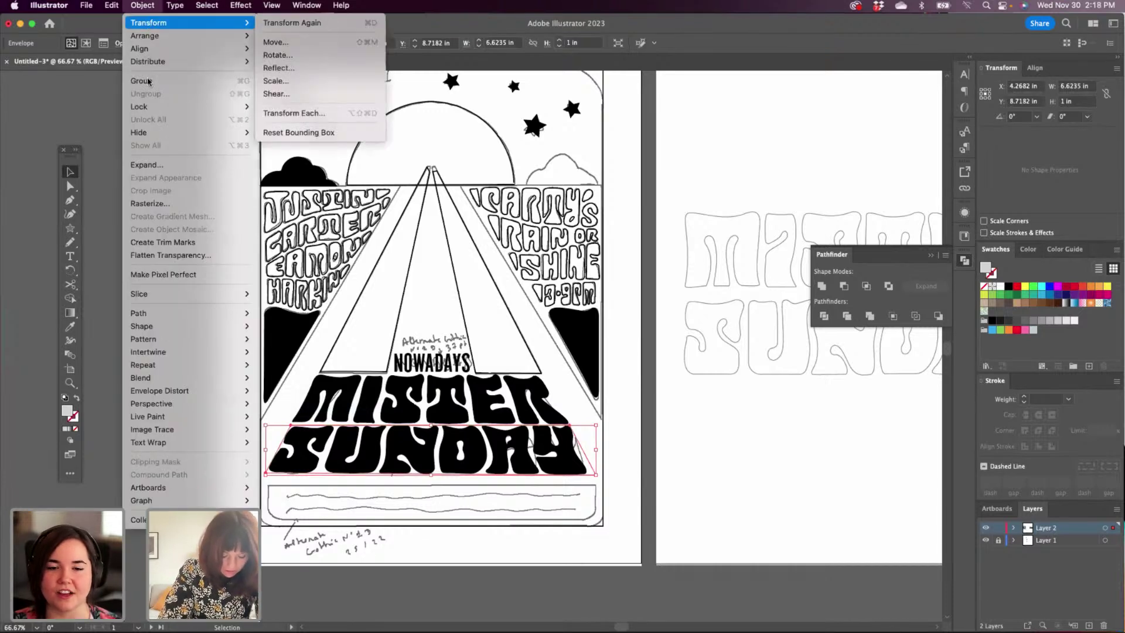
pyautogui.moveTo(178, 404)
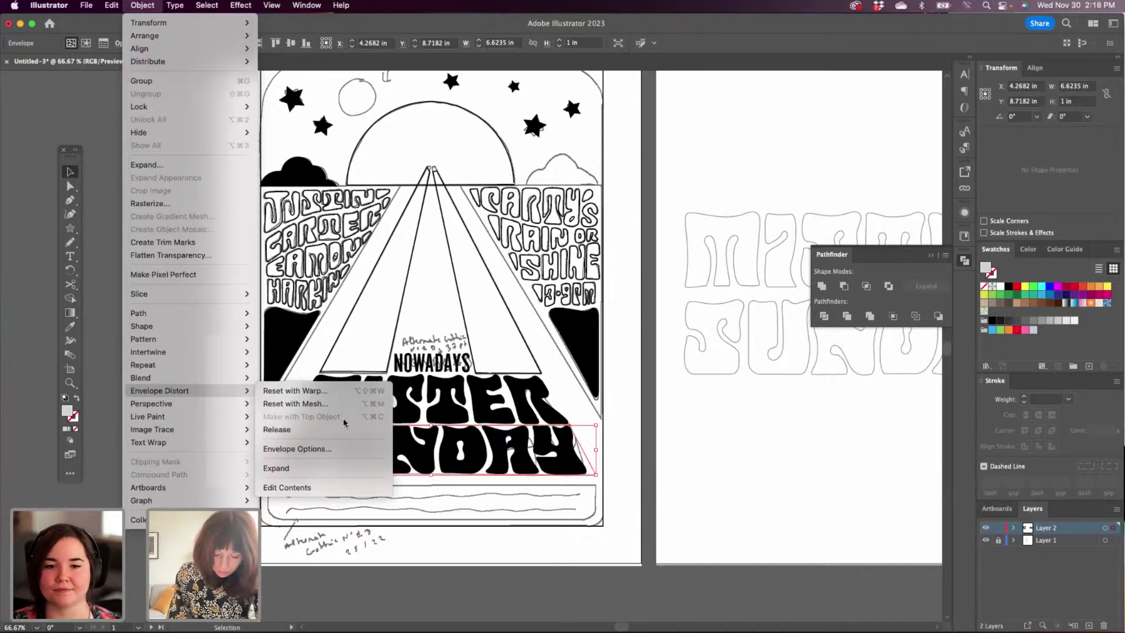
pyautogui.click(624, 465)
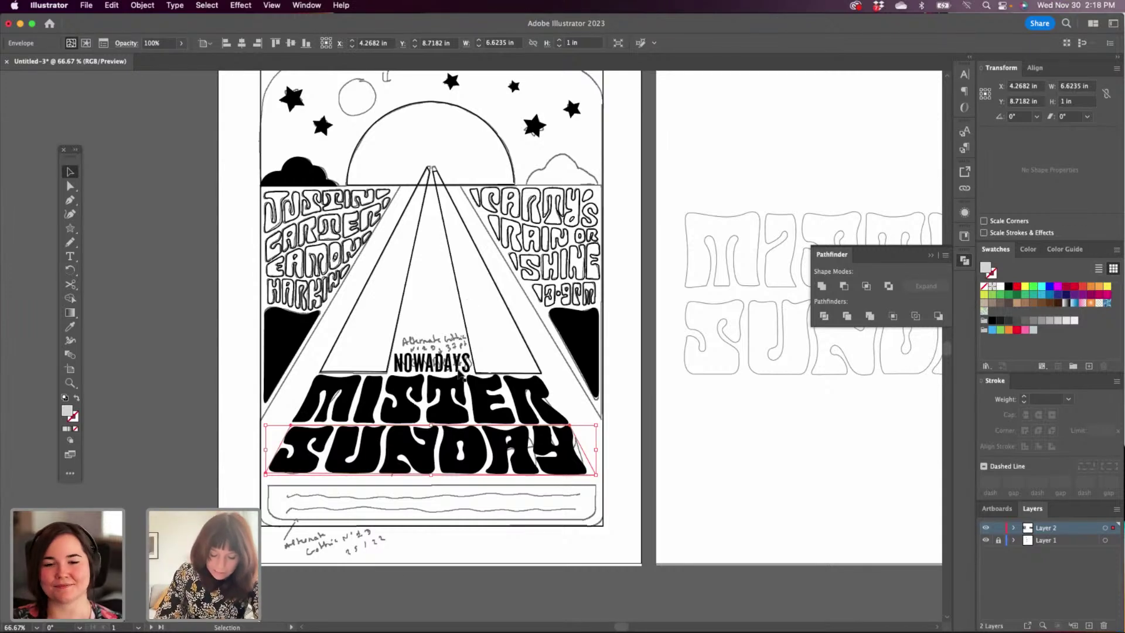
pyautogui.click(181, 487)
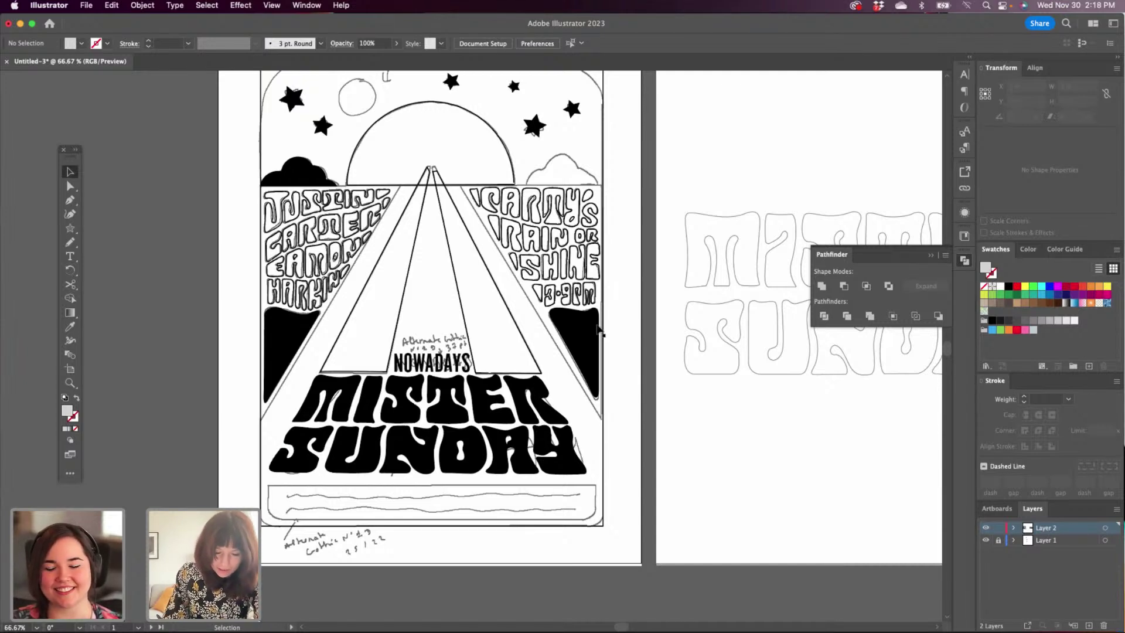
# Round the two upper corners of the rectangular poster frame to a radius of about 1.09 in.
pyautogui.moveTo(613, 237); pyautogui.dragTo(621, 285)
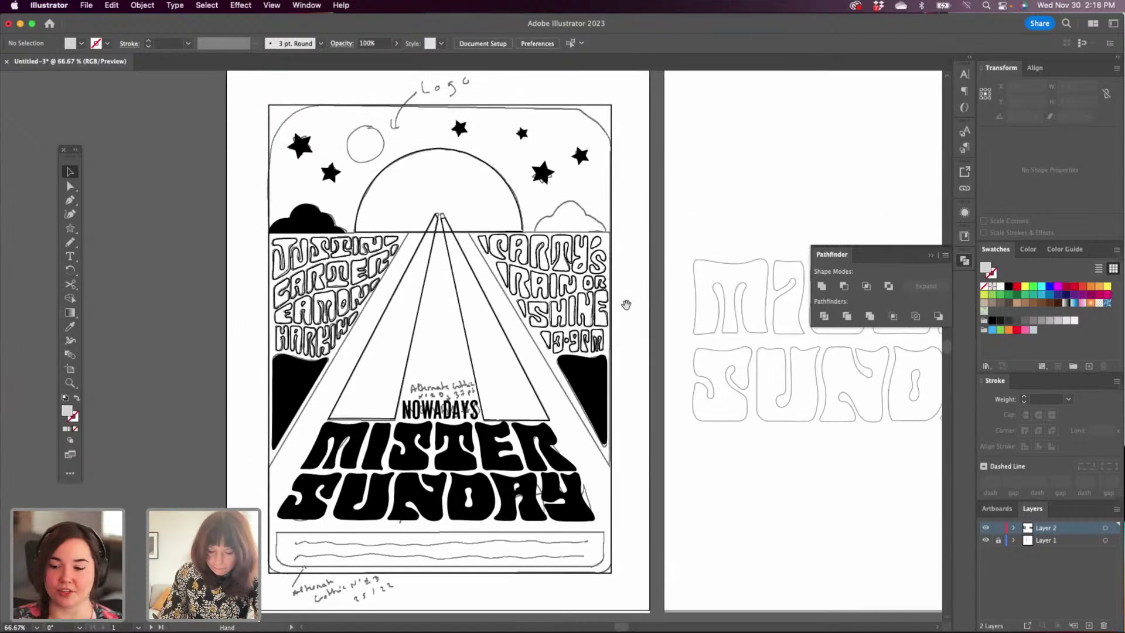
pyautogui.click(71, 187)
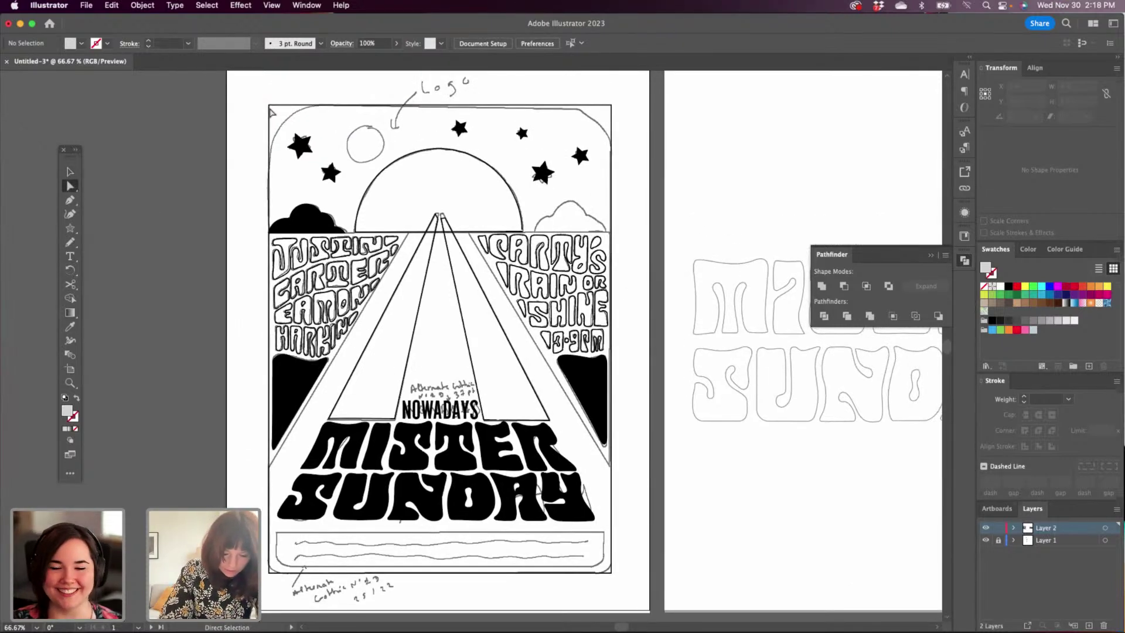
pyautogui.click(272, 112)
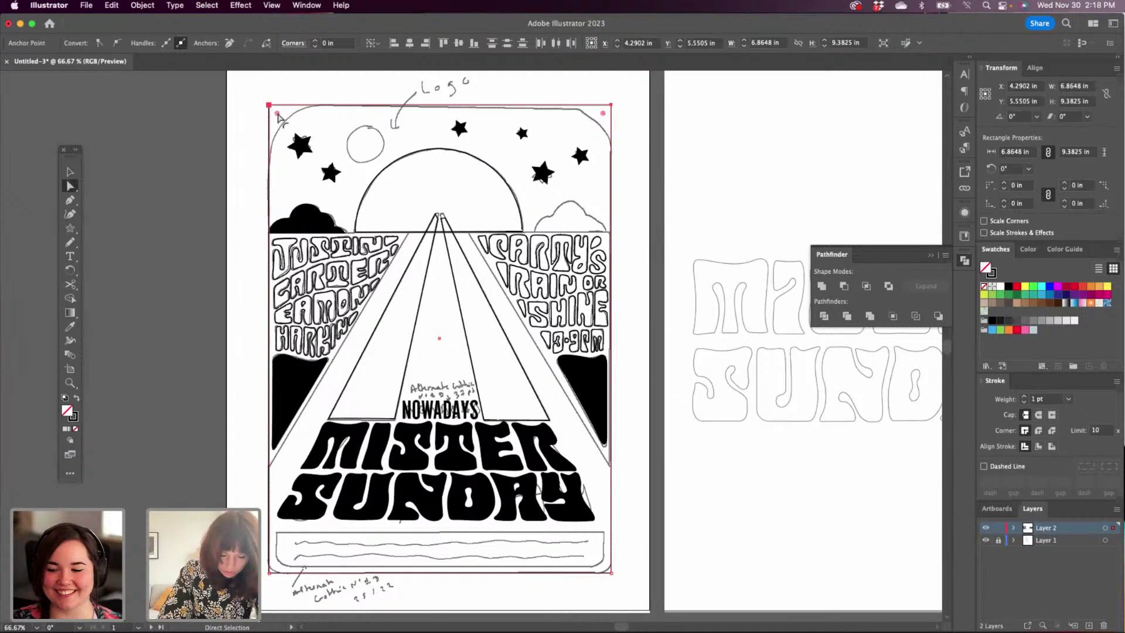
pyautogui.moveTo(278, 115); pyautogui.dragTo(325, 163)
pyautogui.click(70, 171)
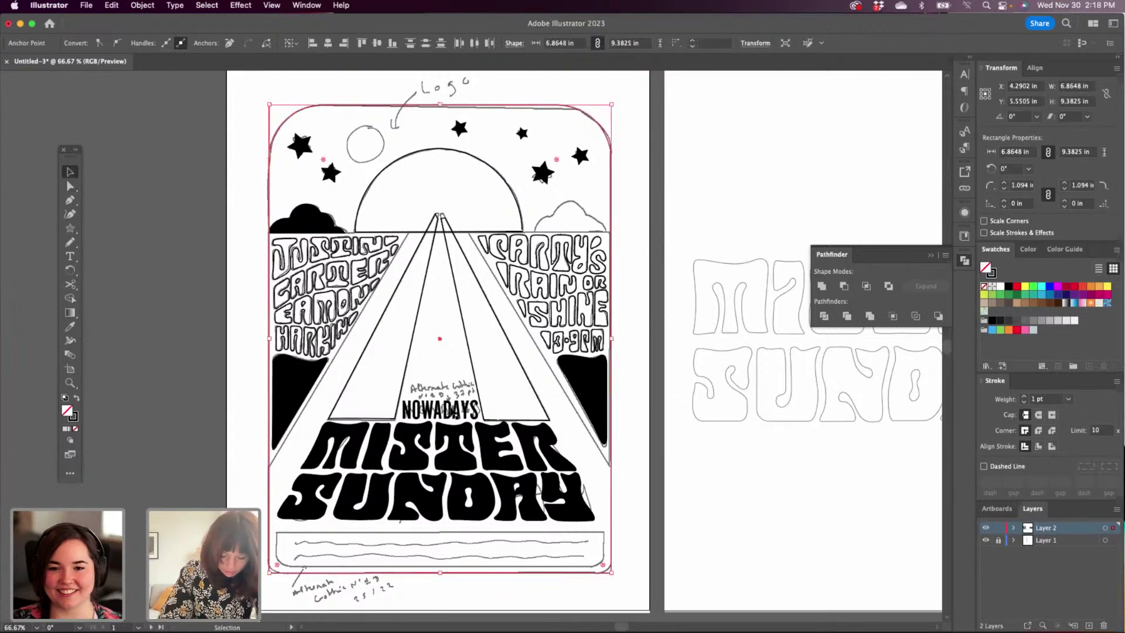
# Round the two lower corners of the poster frame to a radius of about 0.28 in.
pyautogui.click(528, 511)
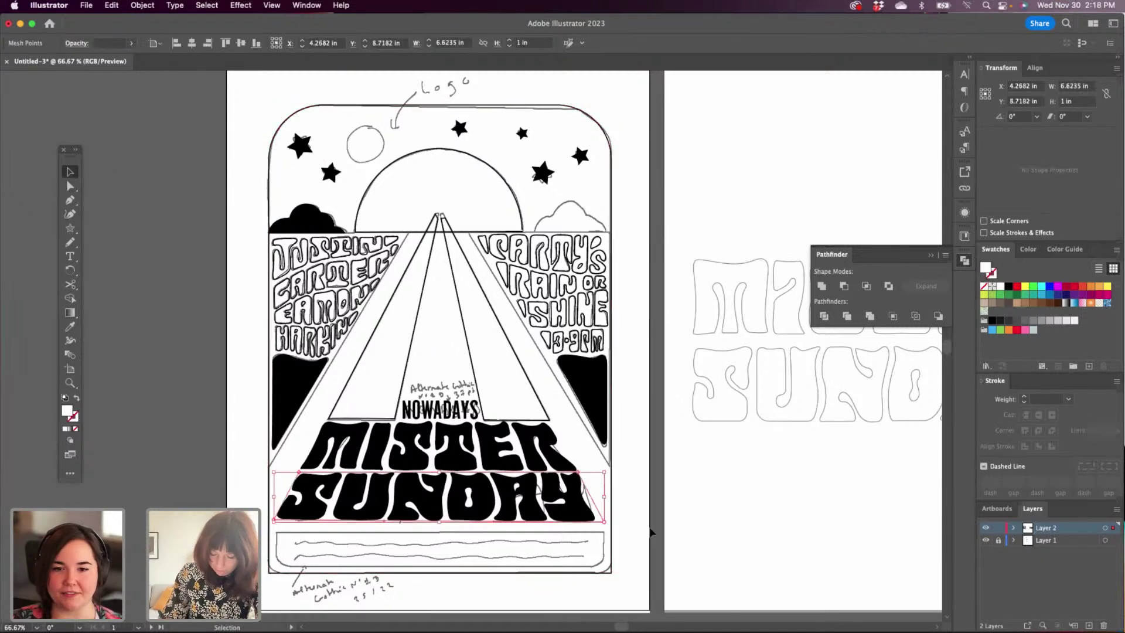
pyautogui.scroll(-3, 625, 513)
pyautogui.click(69, 187)
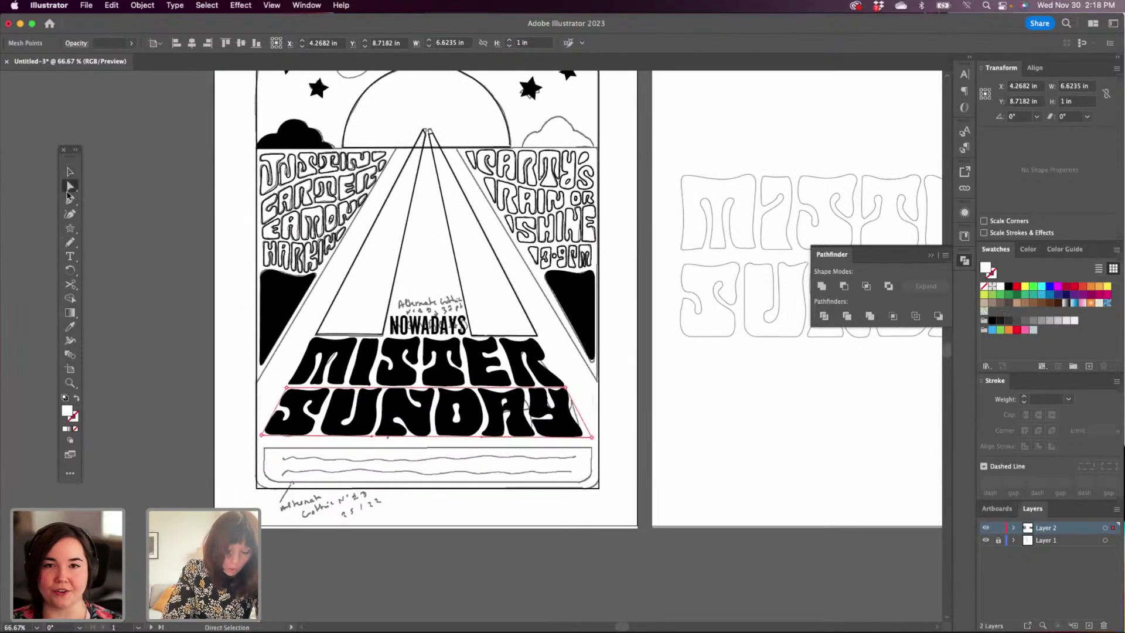
pyautogui.click(261, 490)
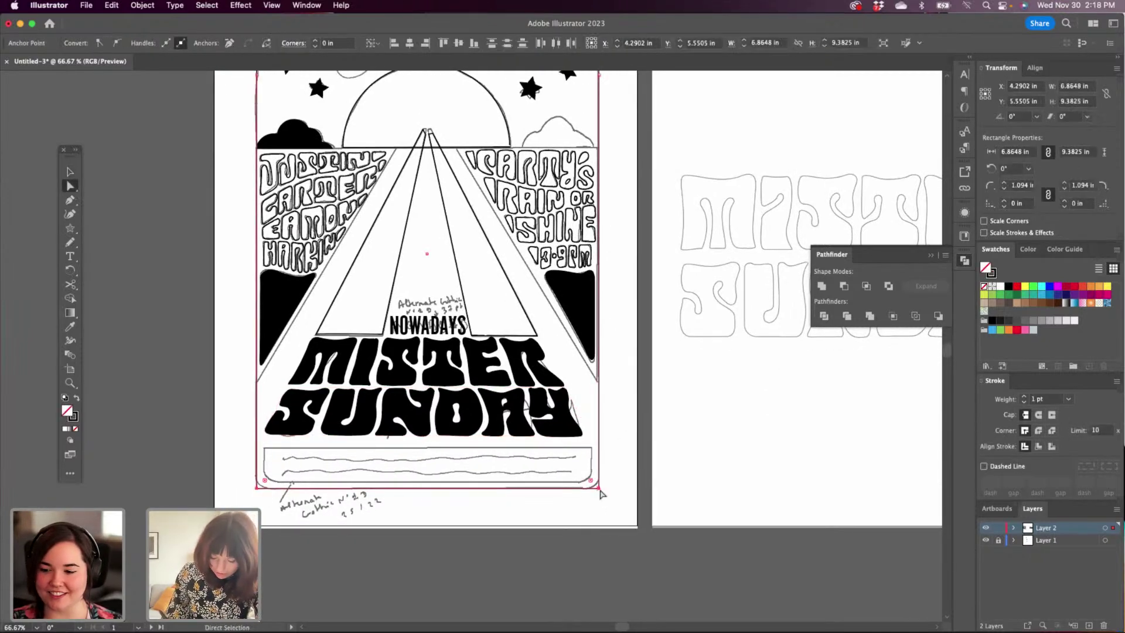
pyautogui.moveTo(594, 488); pyautogui.dragTo(584, 476)
pyautogui.click(69, 172)
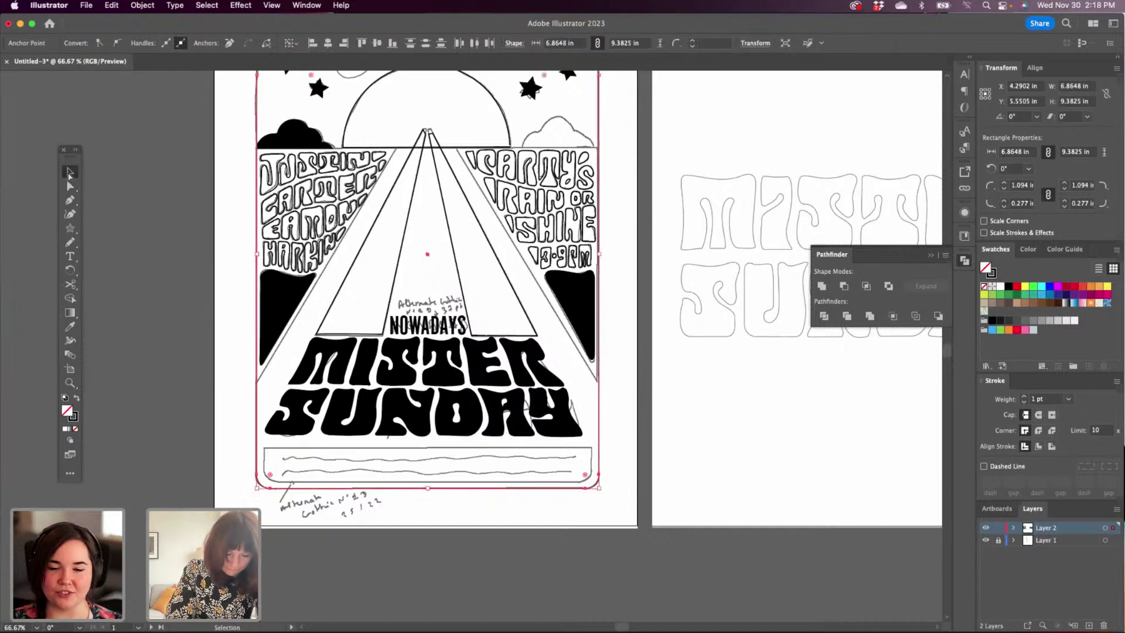
pyautogui.scroll(3, 658, 363)
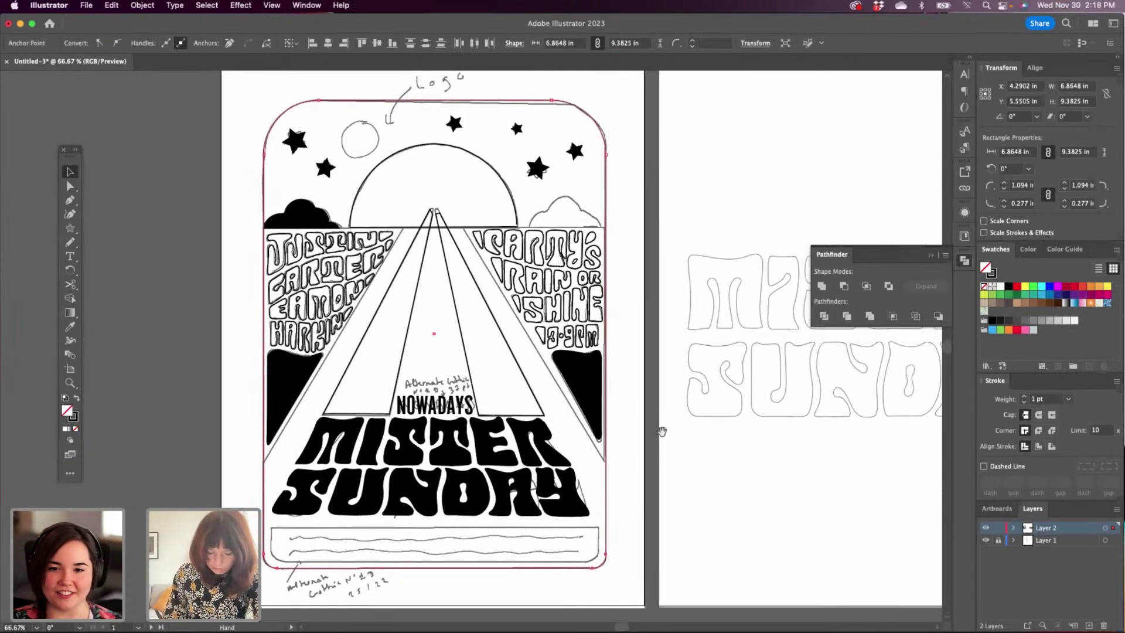
# Swap the fill and stroke of the semicircular sun so it is solid black with no outline.
pyautogui.click(504, 187)
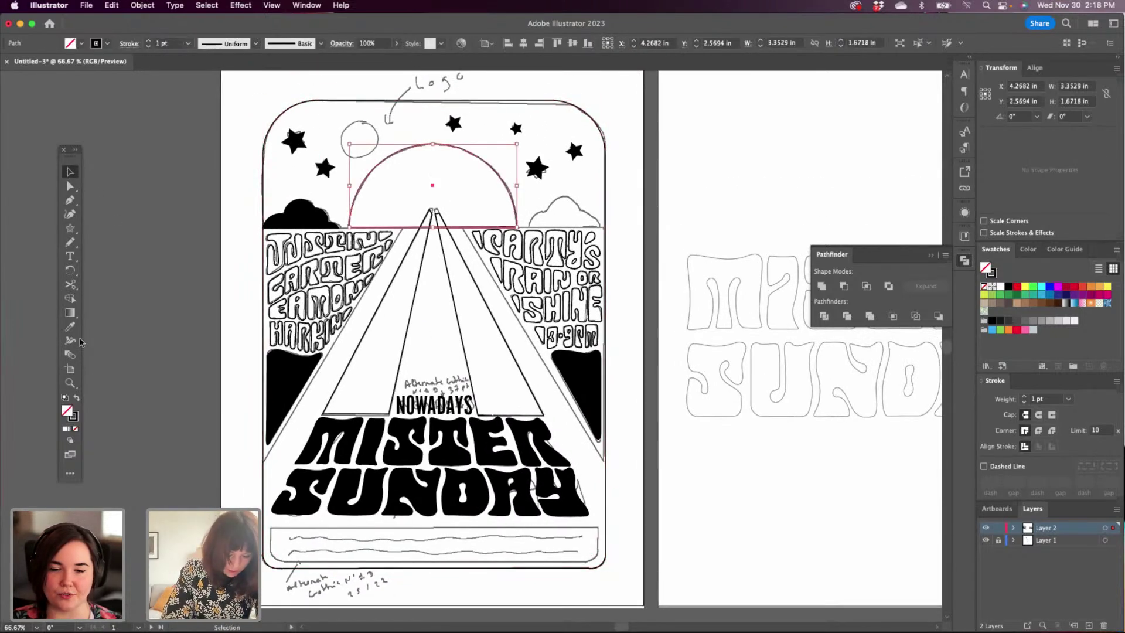
pyautogui.click(76, 398)
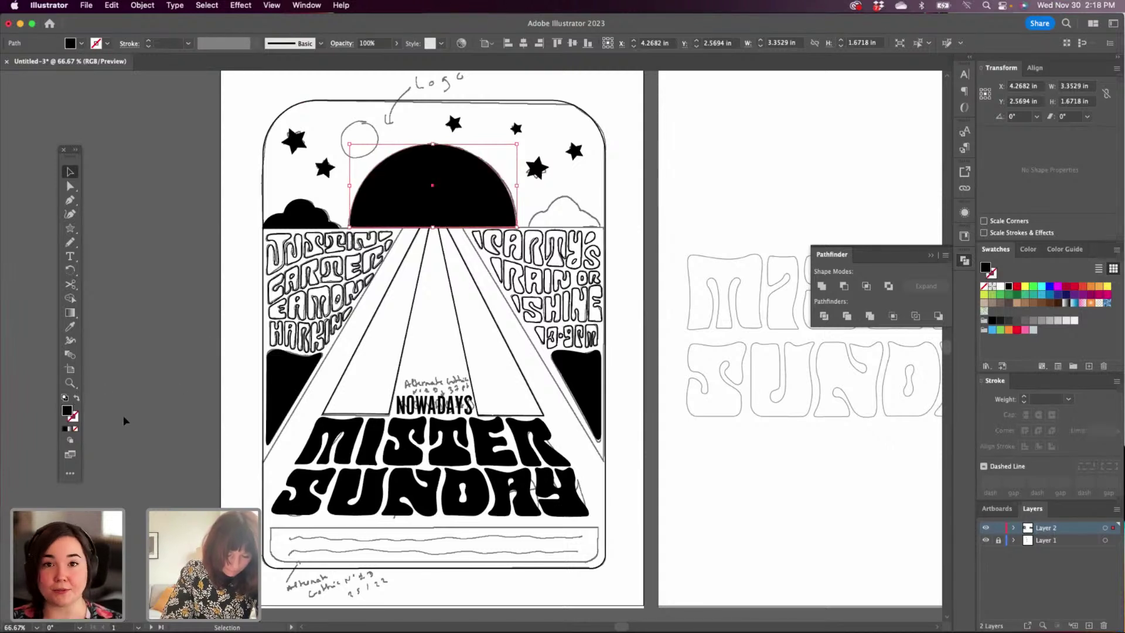
pyautogui.click(123, 419)
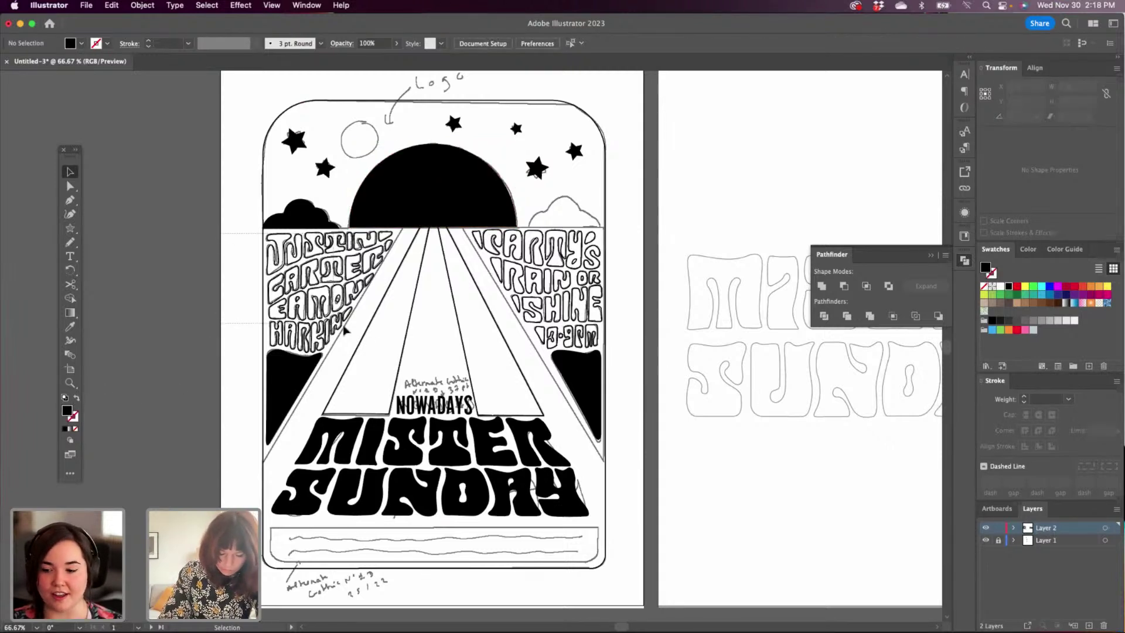
# Try to fill the lettering block beside the road's left edge by sampling the black side panel with the Eyedropper.
pyautogui.click(309, 327)
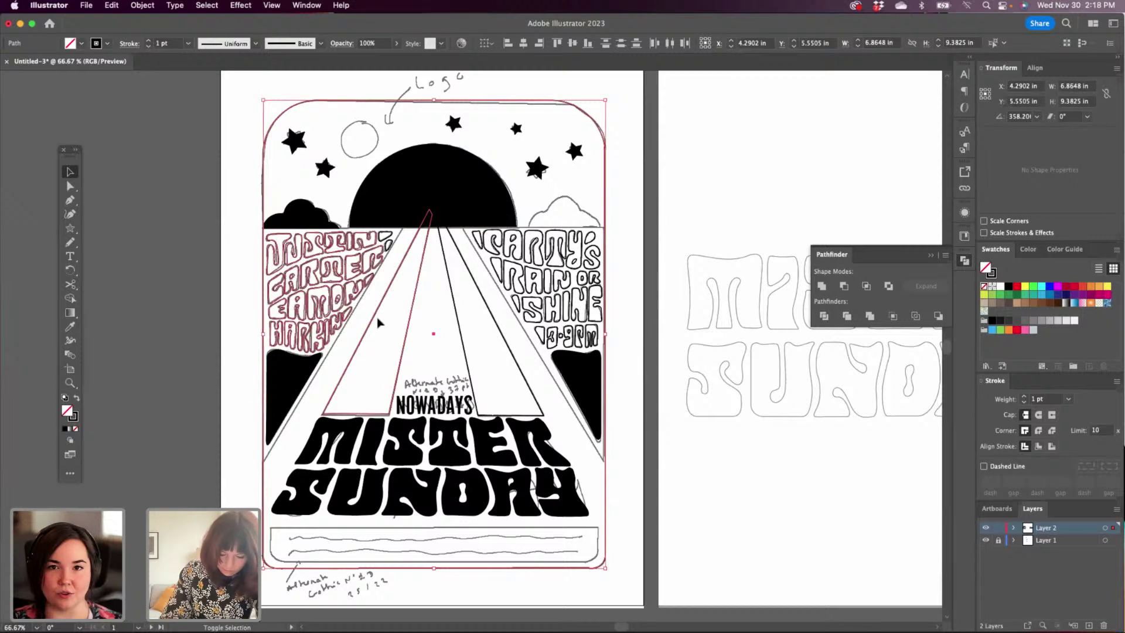
pyautogui.press('i')
pyautogui.click(291, 363)
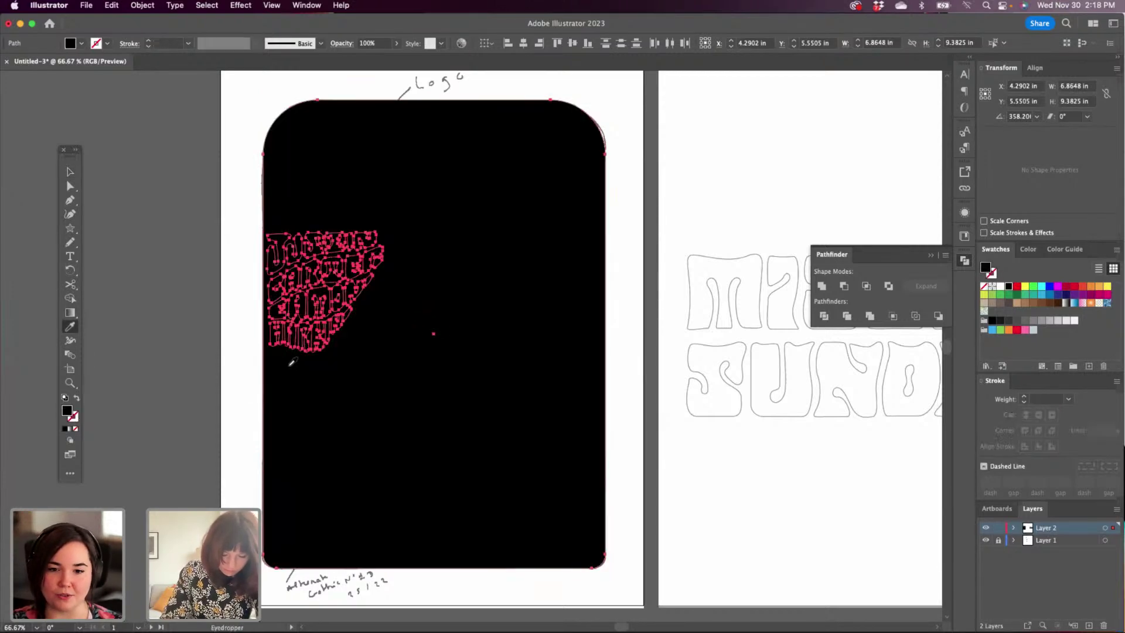
pyautogui.press('super+z')
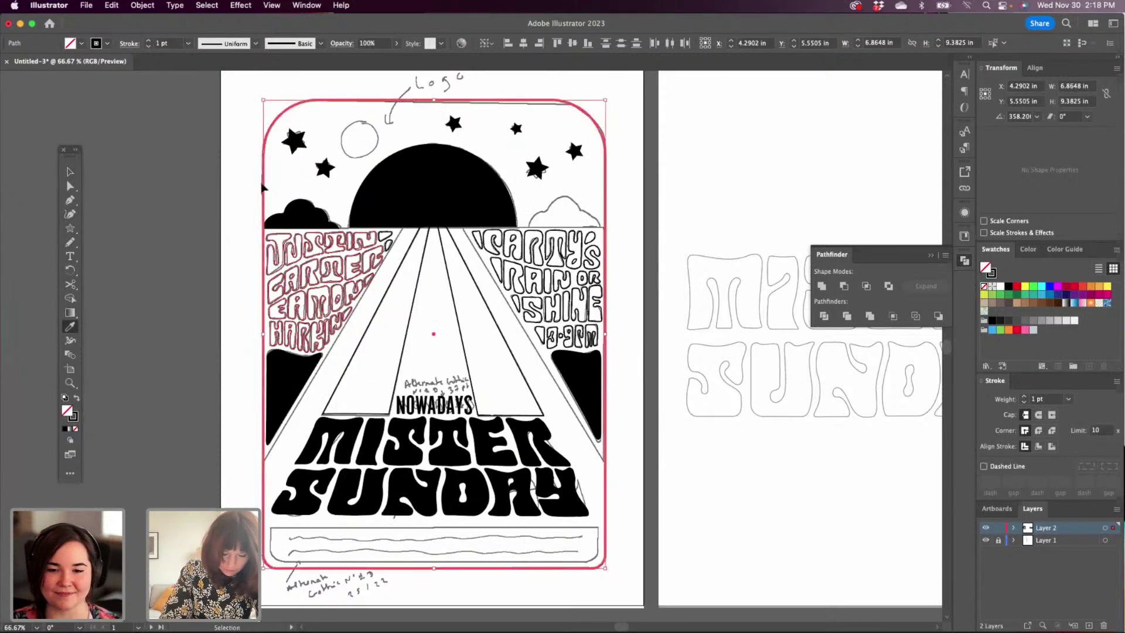
pyautogui.press('v')
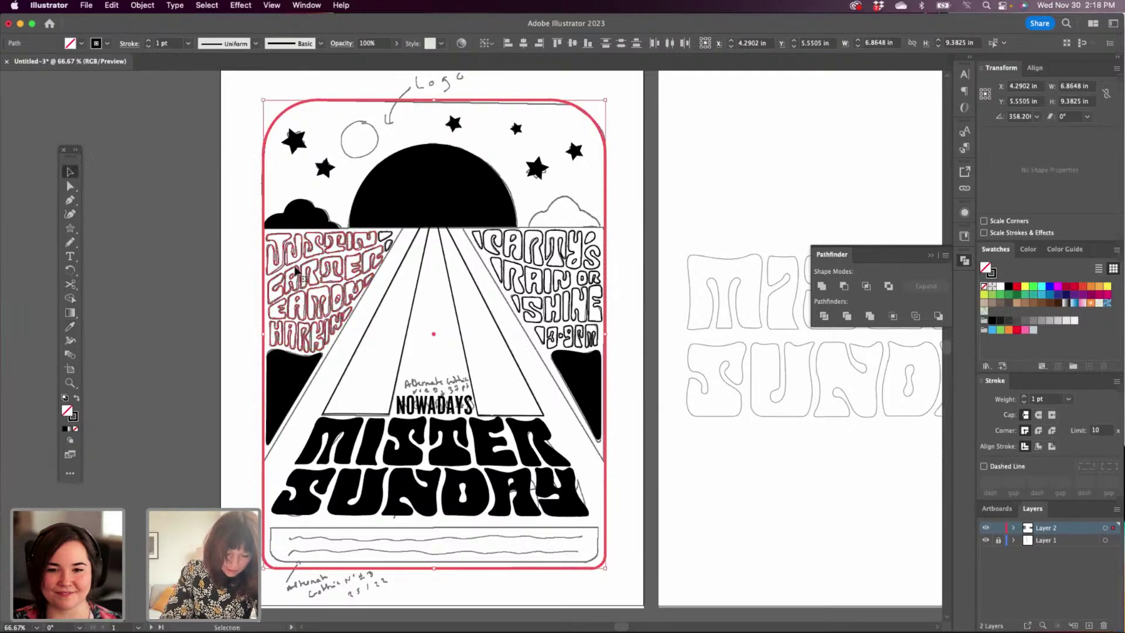
pyautogui.click(236, 258)
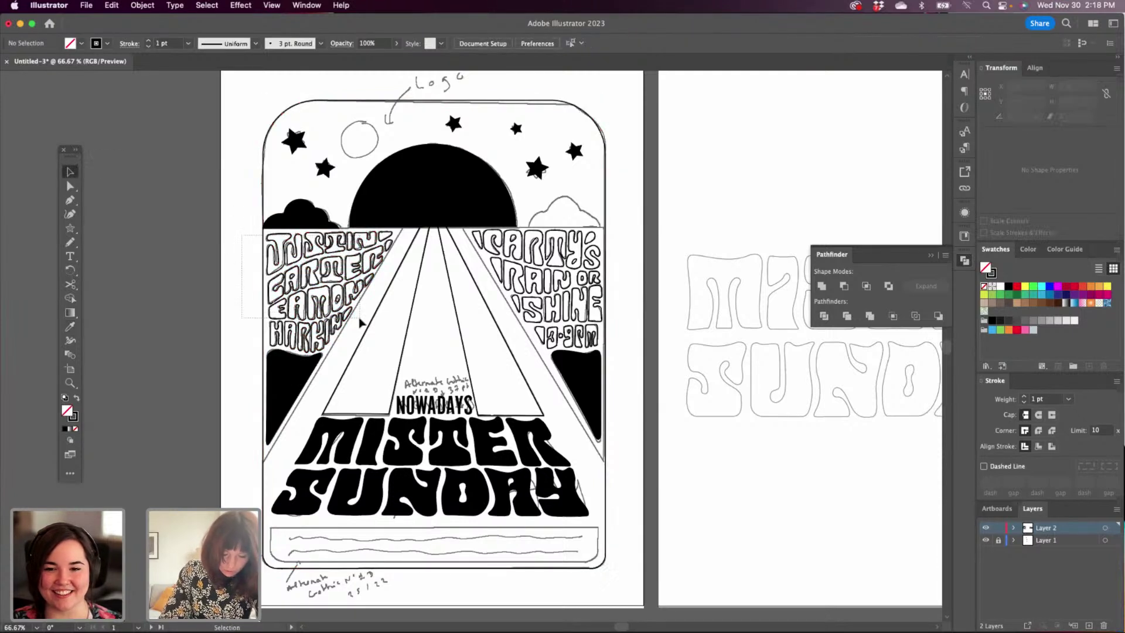
# Swap fill and stroke on the left lettering block only, excluding the poster frame and road stripe, to make it solid black.
pyautogui.click(393, 249)
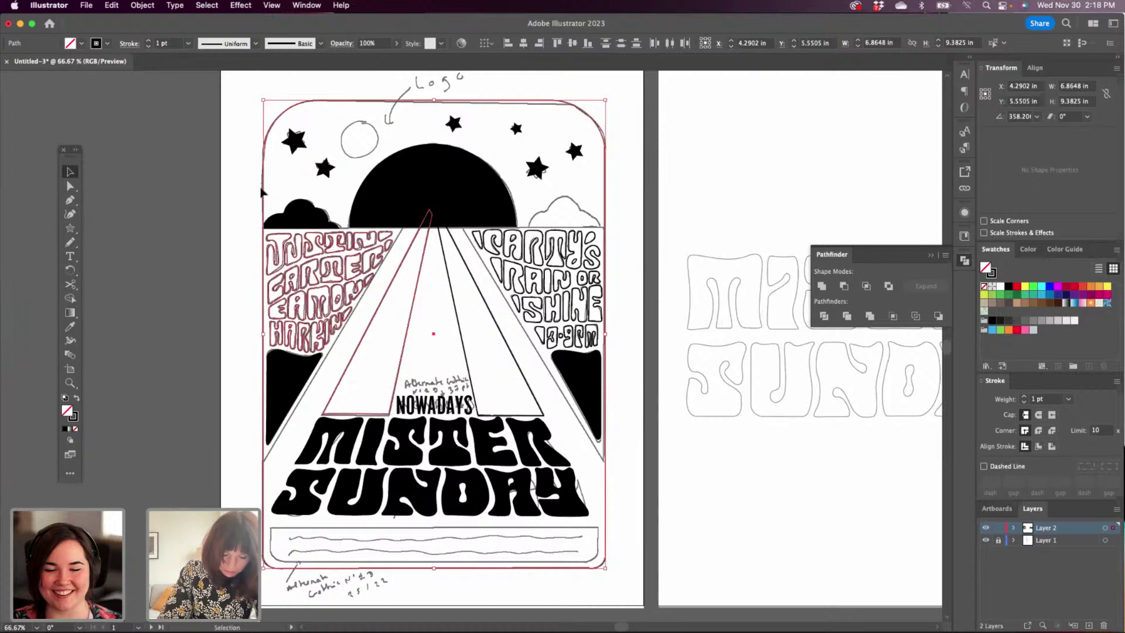
pyautogui.keyDown('shift'); pyautogui.click(389, 299); pyautogui.keyUp('shift')
pyautogui.keyDown('shift'); pyautogui.click(263, 509); pyautogui.keyUp('shift')
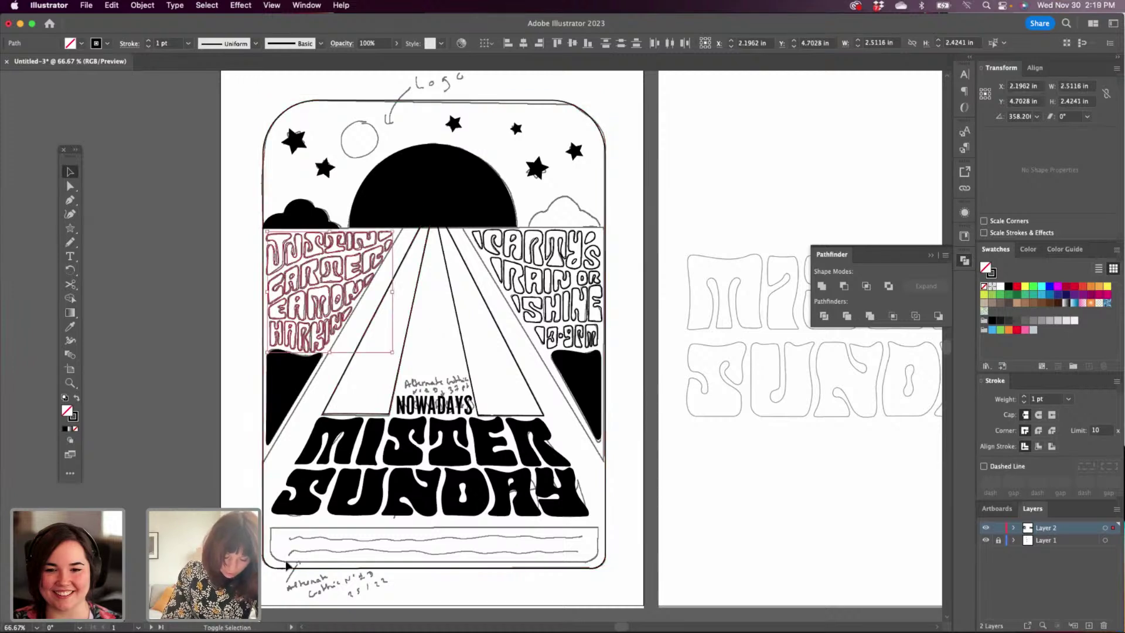
pyautogui.click(76, 398)
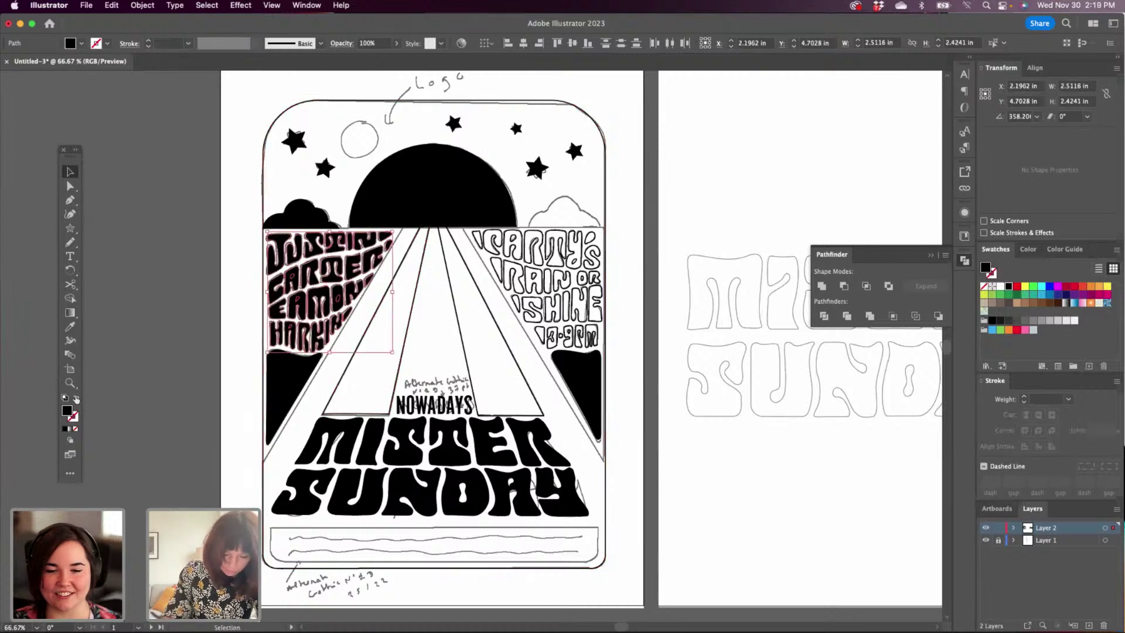
# Cut the counter out of the A in the second line of the left lettering with Minus Front.
pyautogui.click(293, 276)
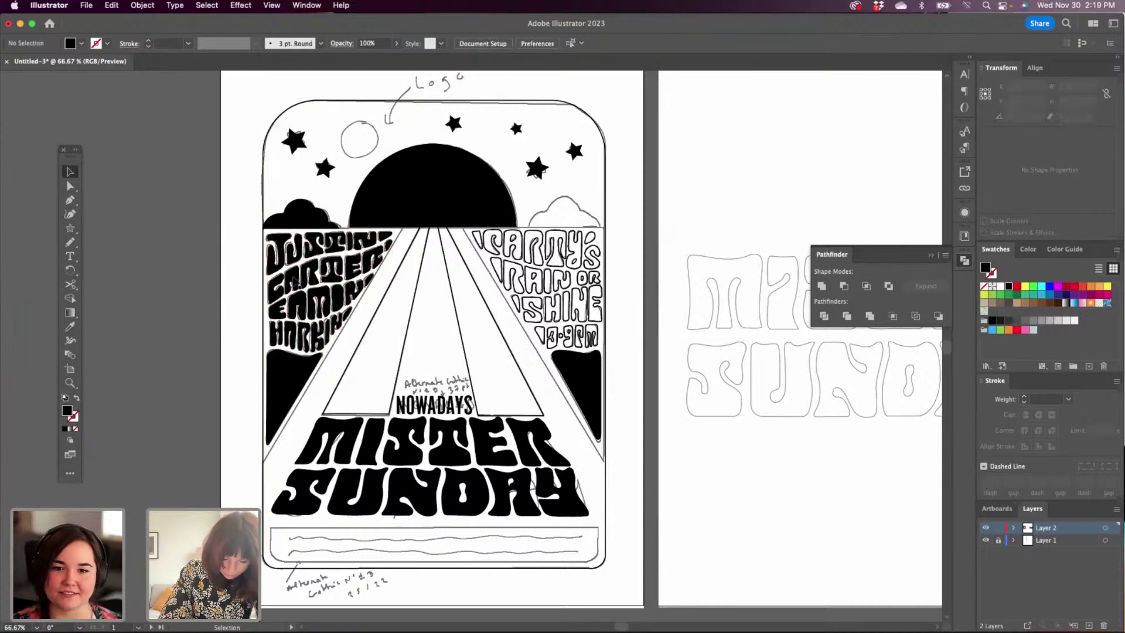
pyautogui.press('super+equal')
pyautogui.press('super+equal')
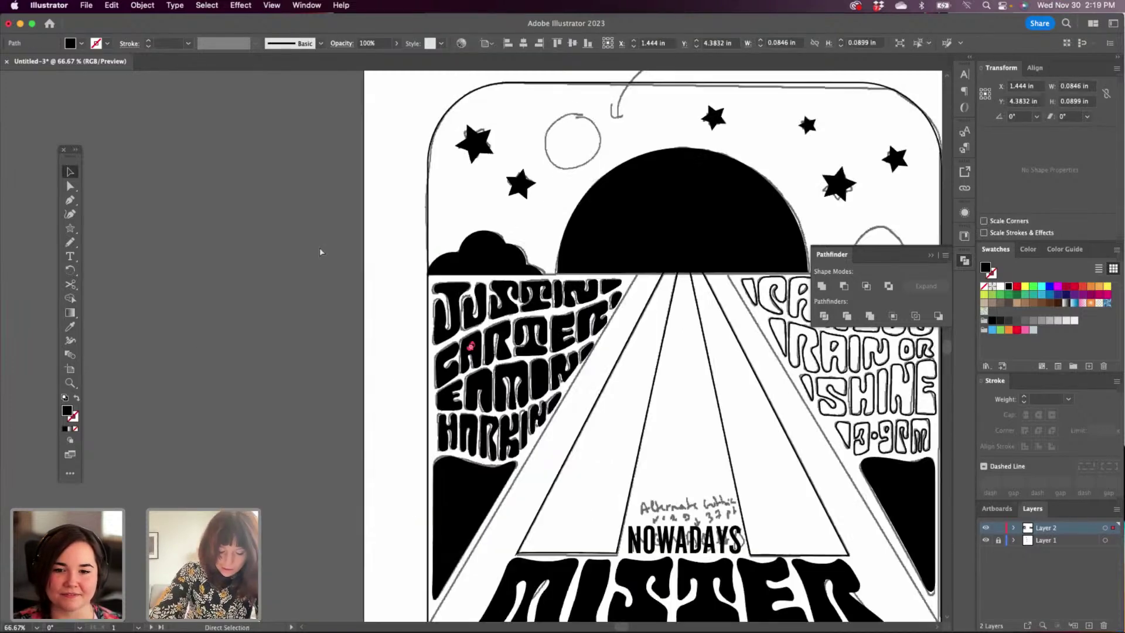
pyautogui.keyDown('shift'); pyautogui.click(481, 374); pyautogui.keyUp('shift')
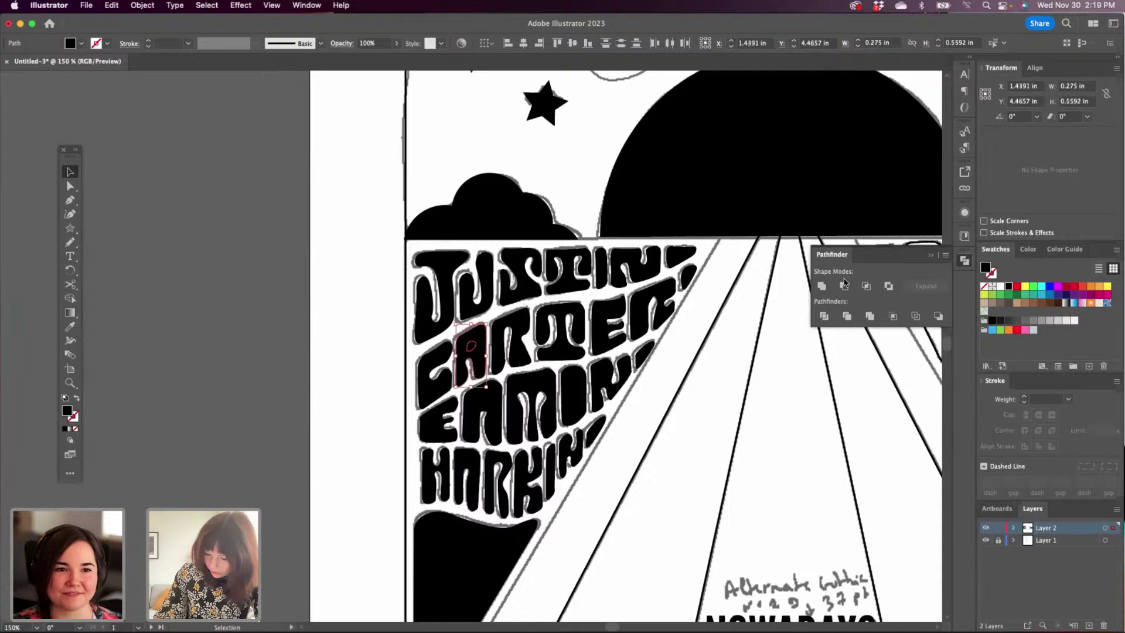
pyautogui.click(843, 287)
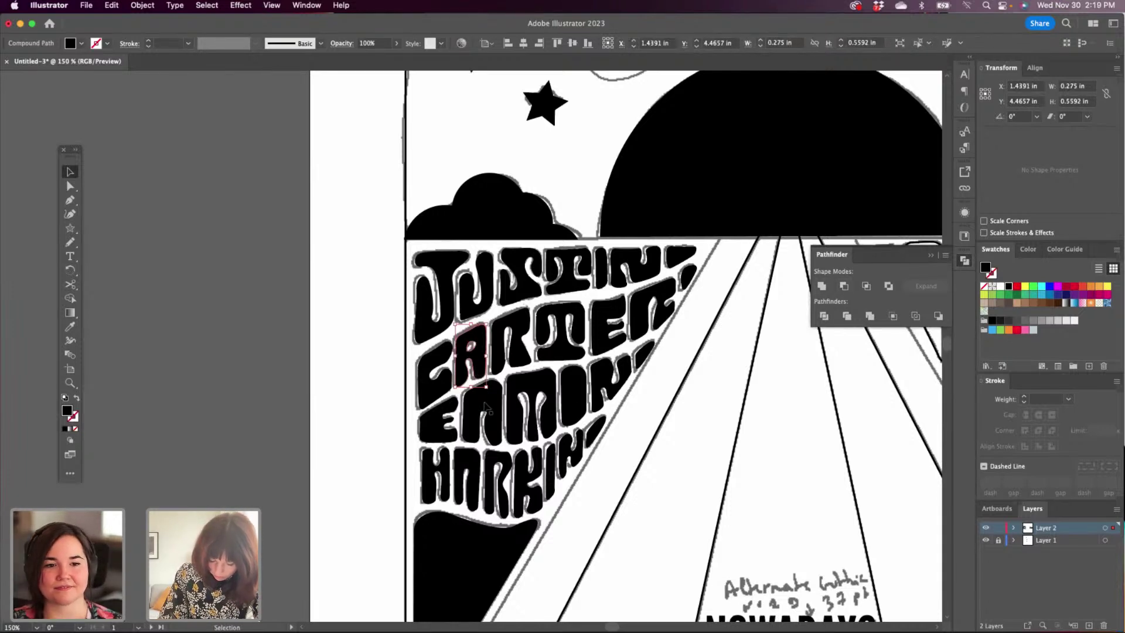
# Cut the counters out of the A and the O in the third line of the left lettering with Minus Front.
pyautogui.click(483, 398)
pyautogui.click(844, 287)
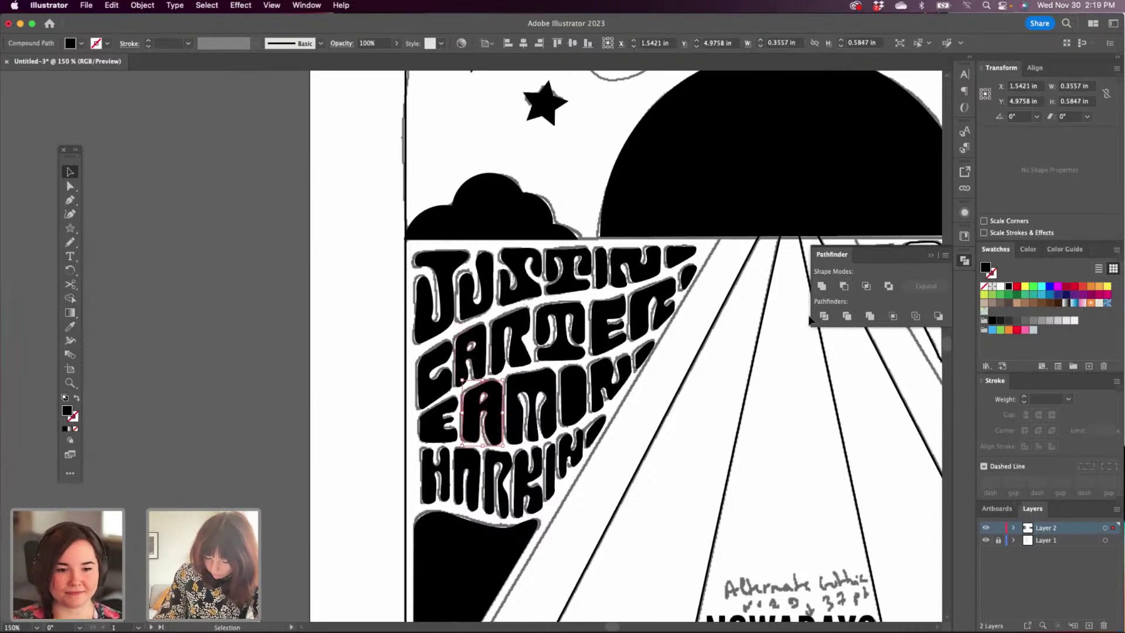
pyautogui.click(576, 403)
pyautogui.keyDown('shift'); pyautogui.click(578, 378); pyautogui.keyUp('shift')
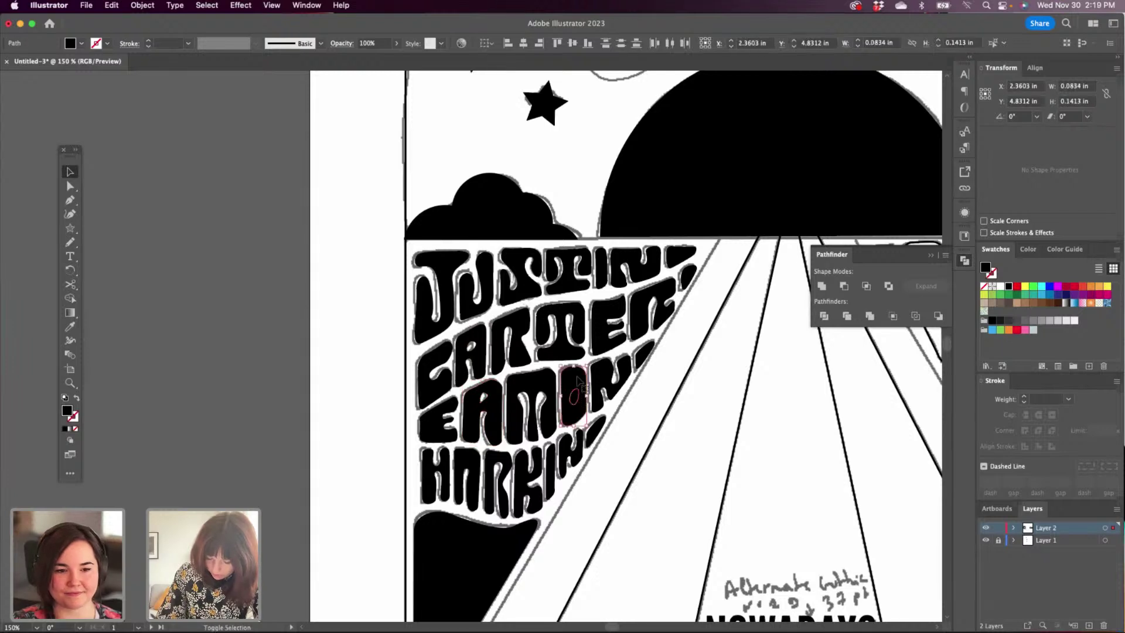
pyautogui.click(844, 287)
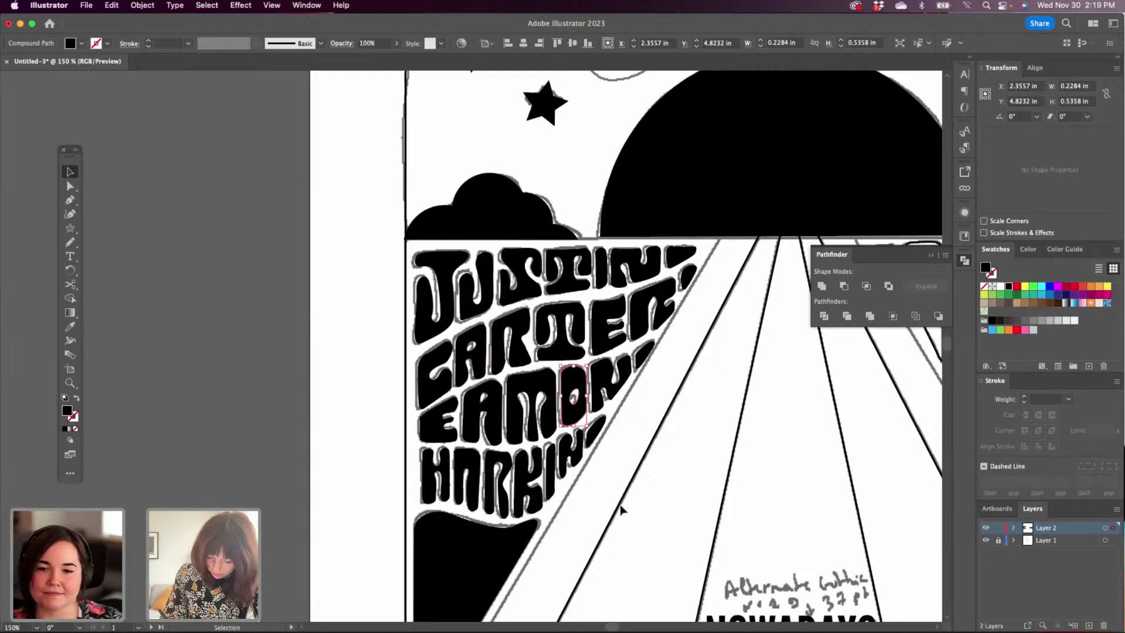
# Try swapping fill and stroke on the right-hand lettering block, undo the swap and leave isolation mode.
pyautogui.moveTo(737, 478); pyautogui.dragTo(460, 408)
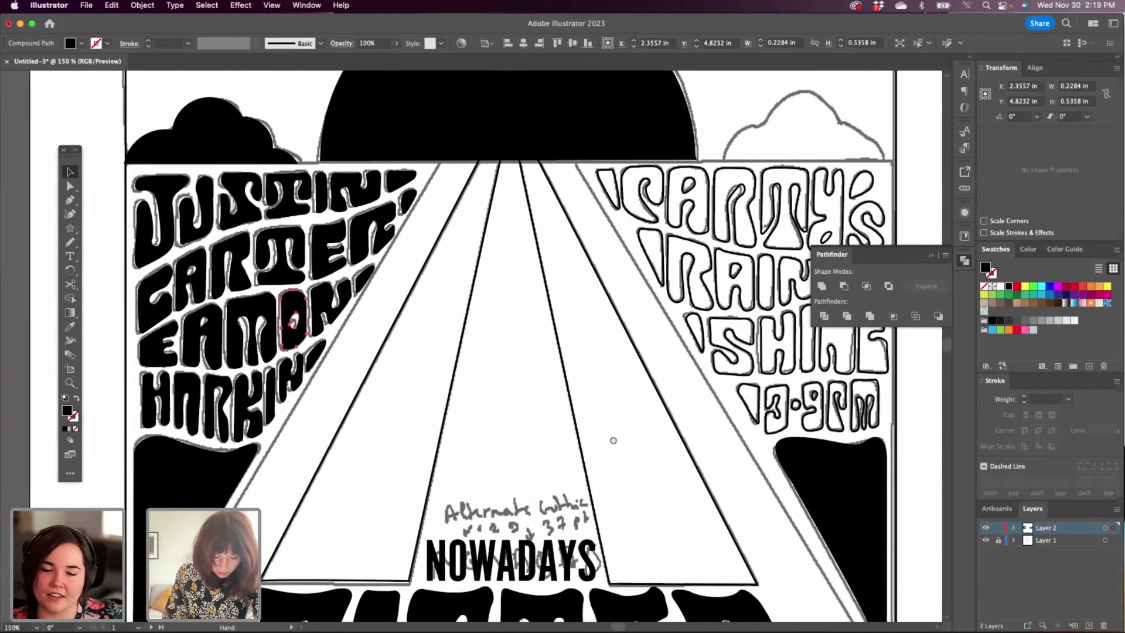
pyautogui.moveTo(613, 439); pyautogui.dragTo(136, 504)
pyautogui.moveTo(618, 459); pyautogui.dragTo(321, 213)
pyautogui.keyDown('shift'); pyautogui.click(342, 413); pyautogui.keyUp('shift')
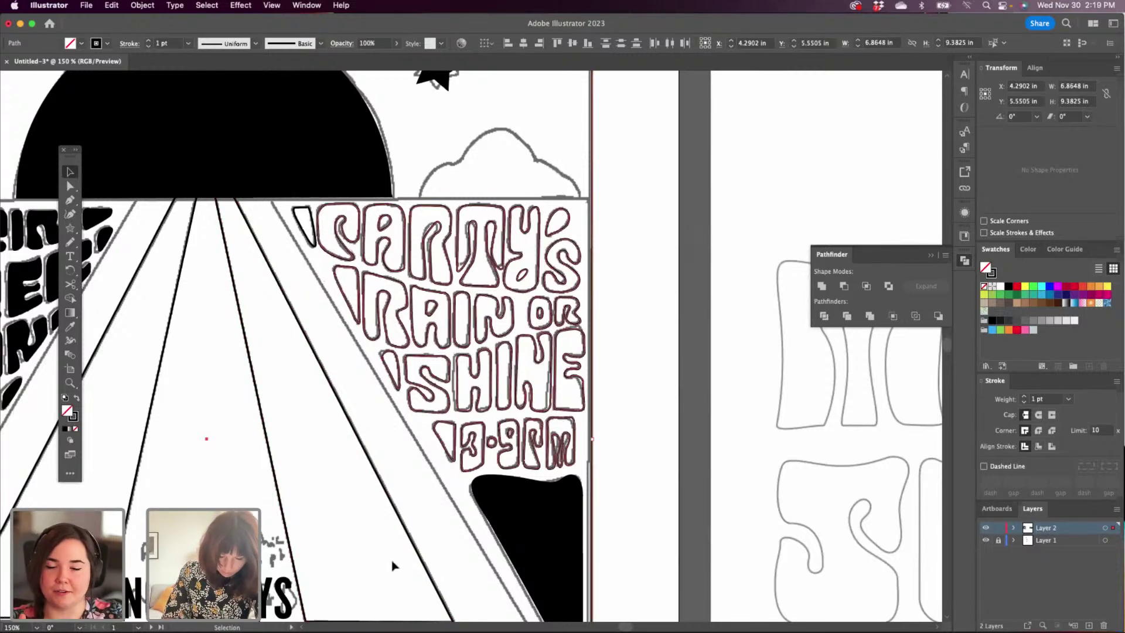
pyautogui.click(77, 398)
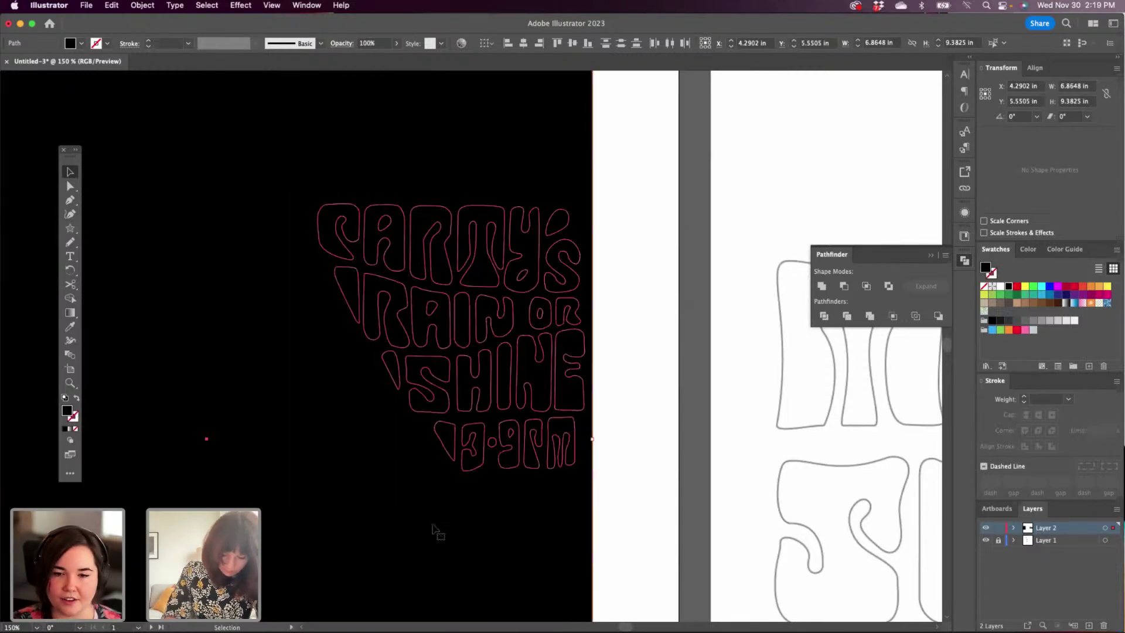
pyautogui.press('a')
pyautogui.press('super+z')
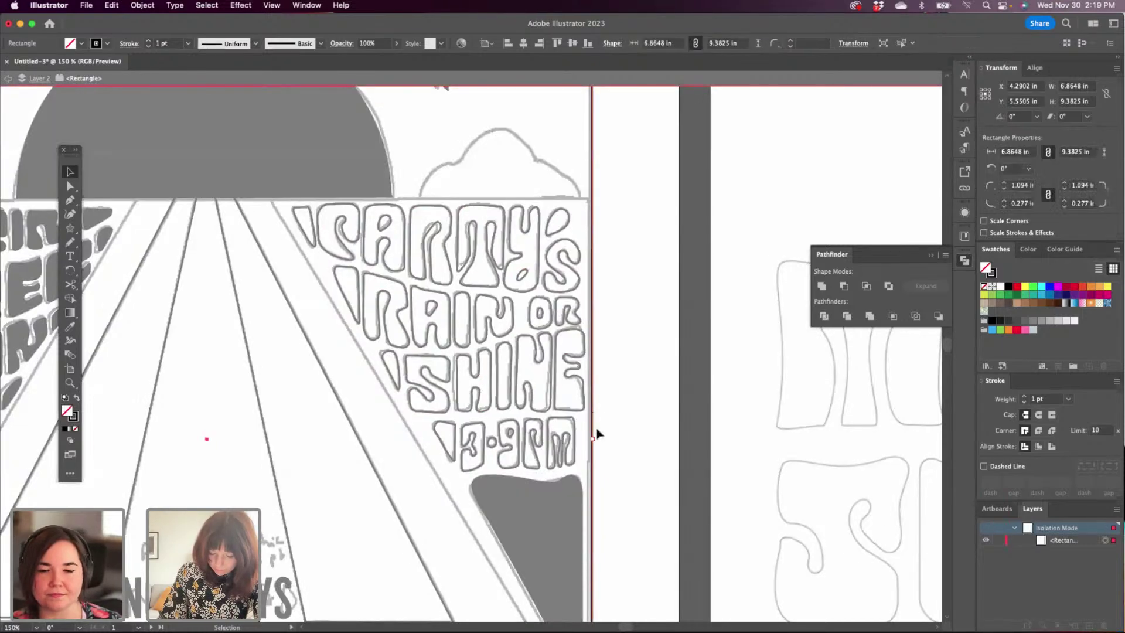
pyautogui.click(623, 396)
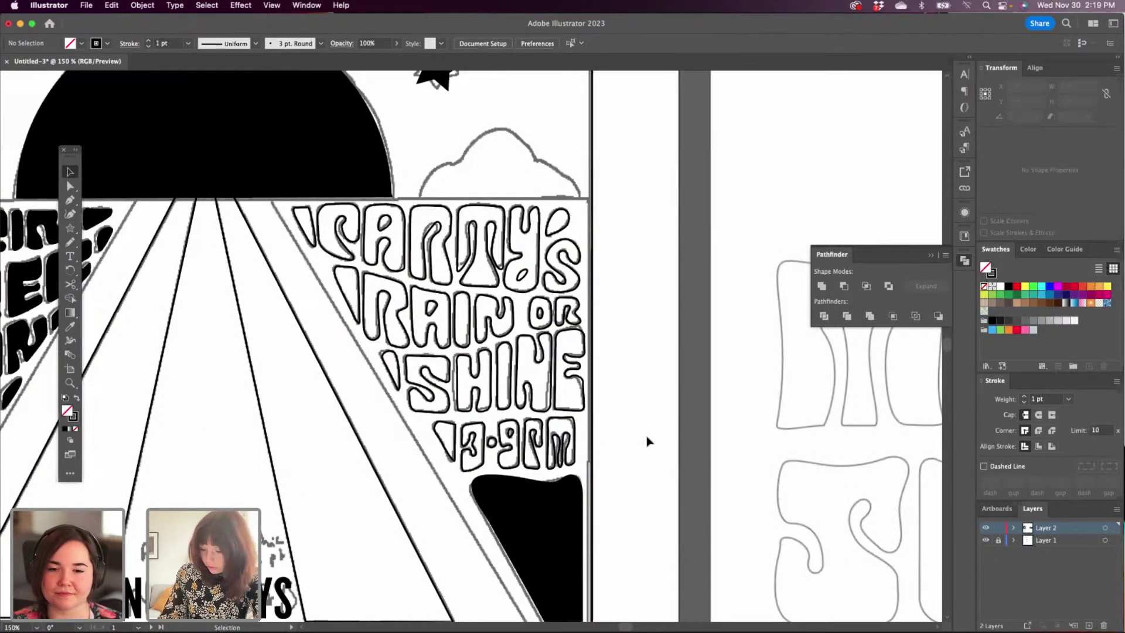
pyautogui.click(965, 214)
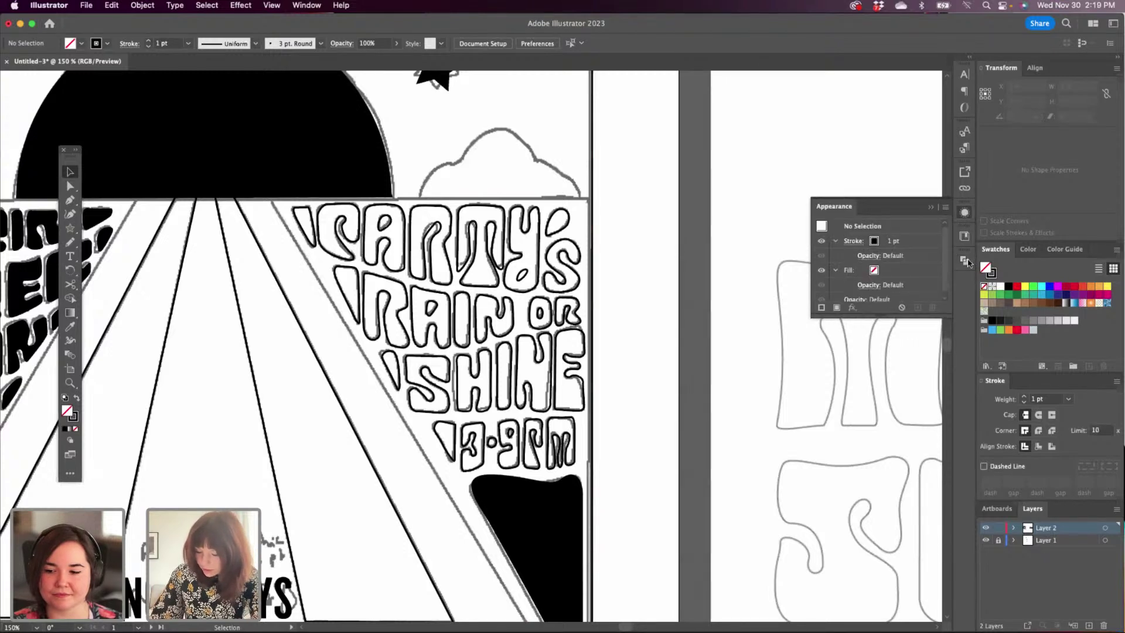
pyautogui.click(964, 236)
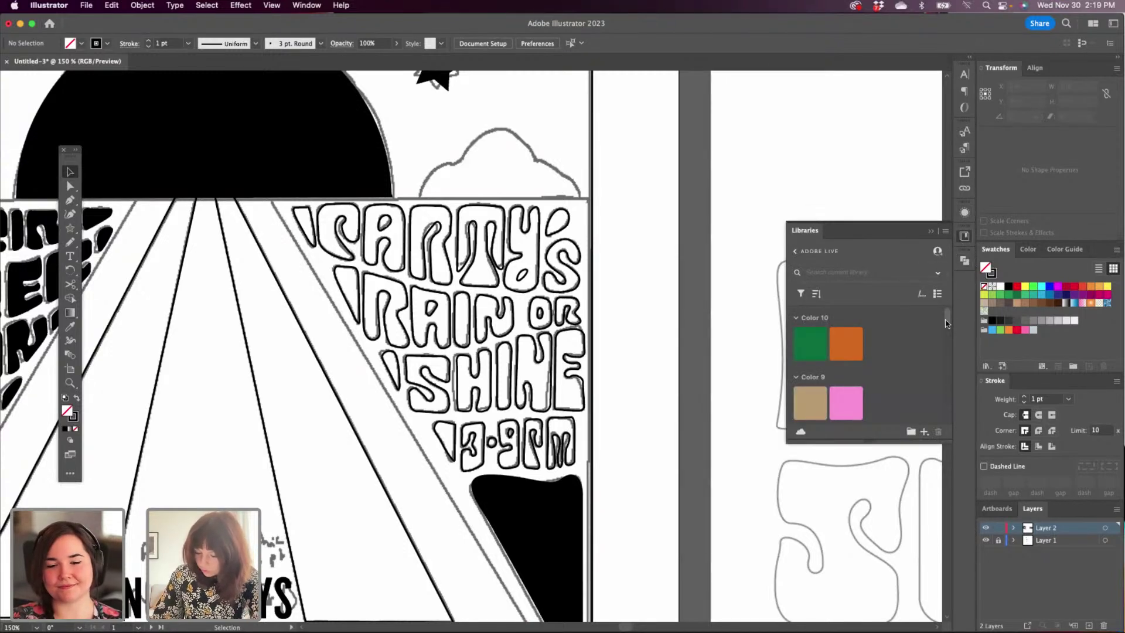
pyautogui.moveTo(945, 323)
pyautogui.mouseDown()
pyautogui.moveTo(945, 417)
pyautogui.moveTo(952, 321)
pyautogui.mouseUp()
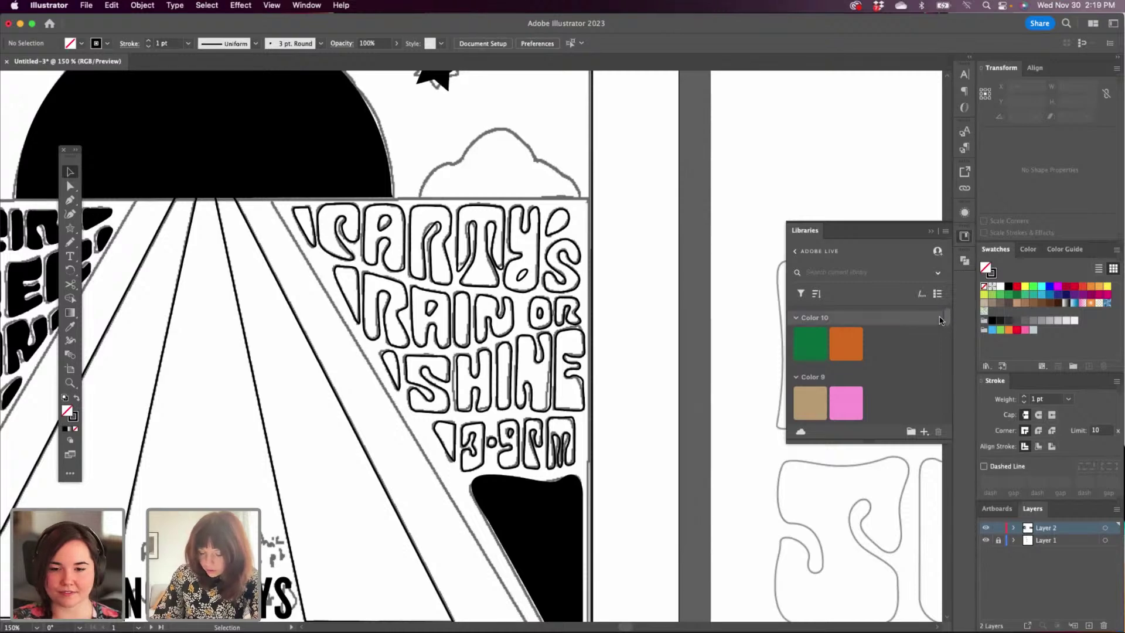
# Swap fill and stroke on the right-hand lettering block only, excluding the poster frame, to make it solid black.
pyautogui.press('super+minus')
pyautogui.press('super+minus')
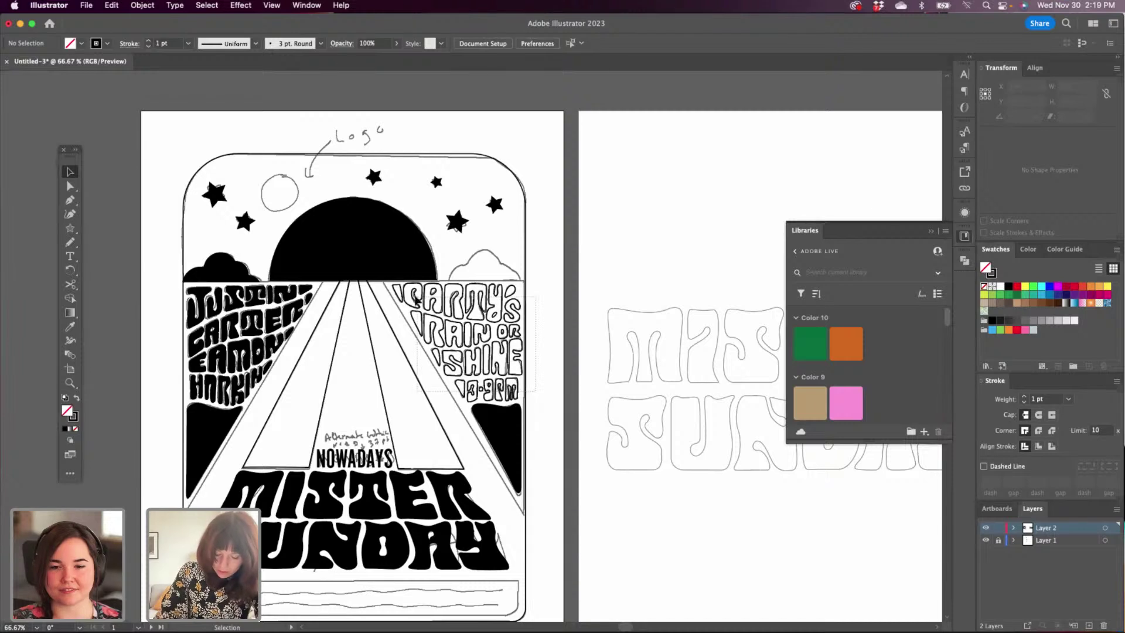
pyautogui.click(402, 293)
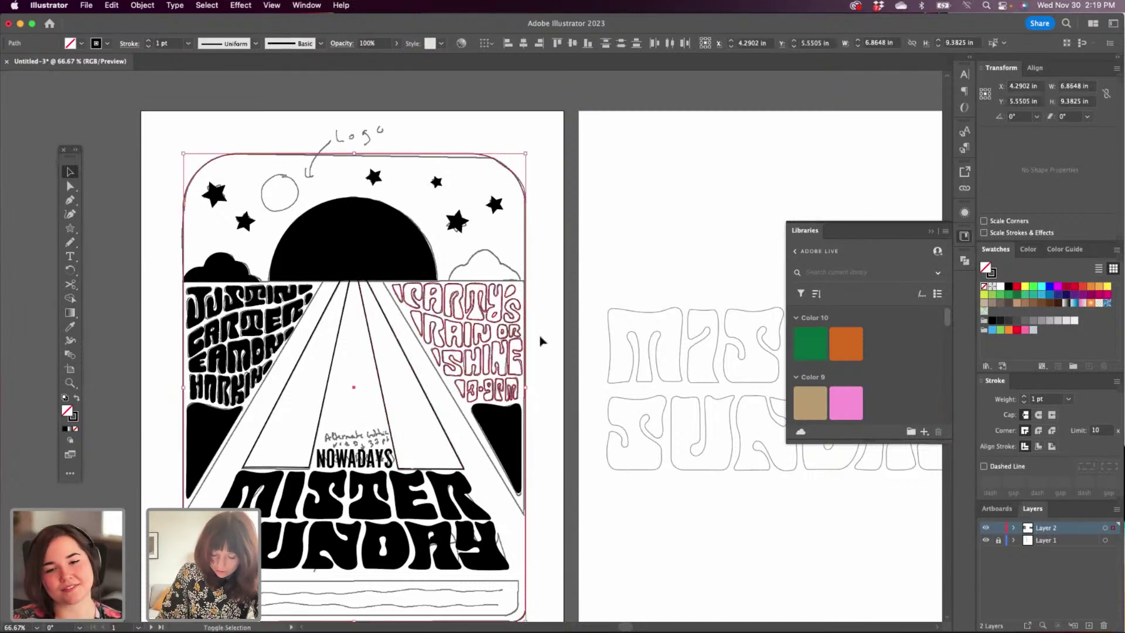
pyautogui.click(526, 404)
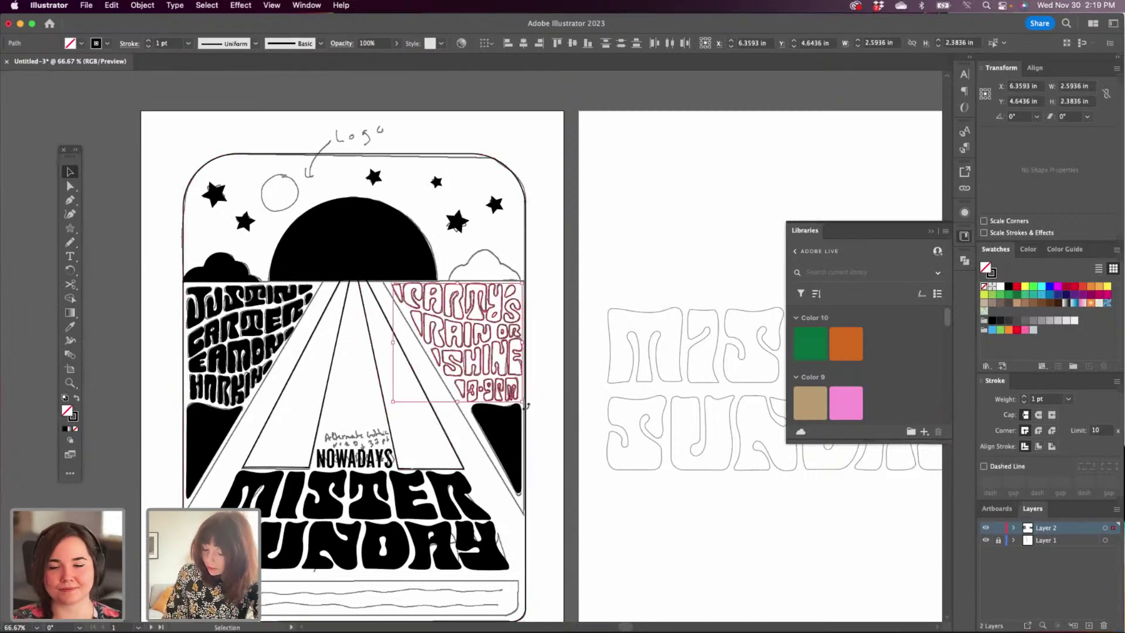
pyautogui.click(78, 398)
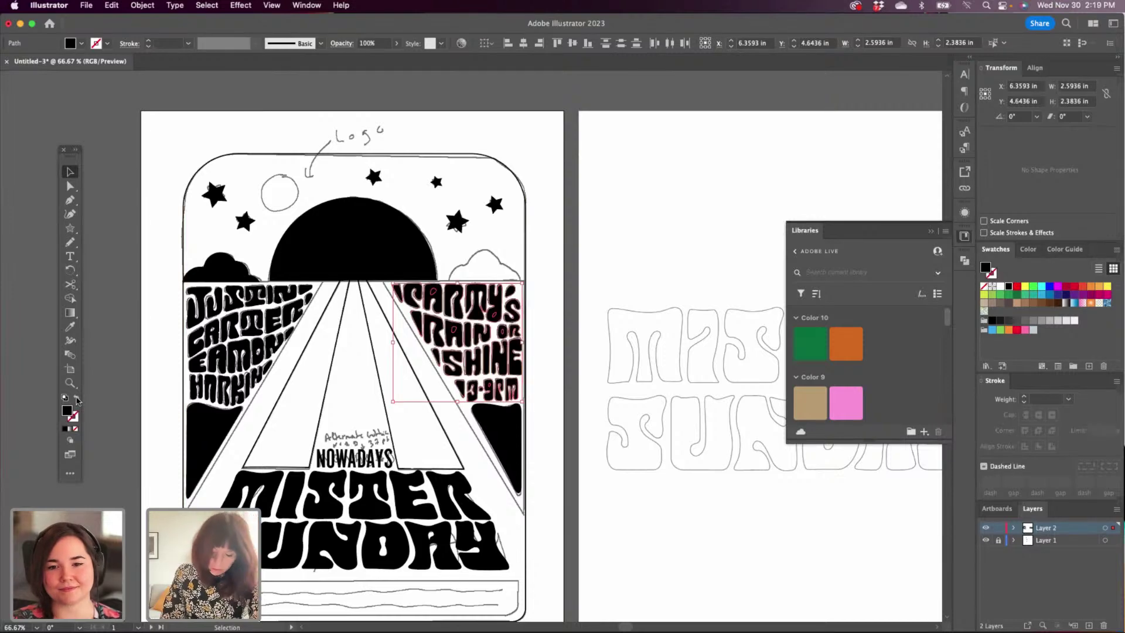
pyautogui.click(580, 274)
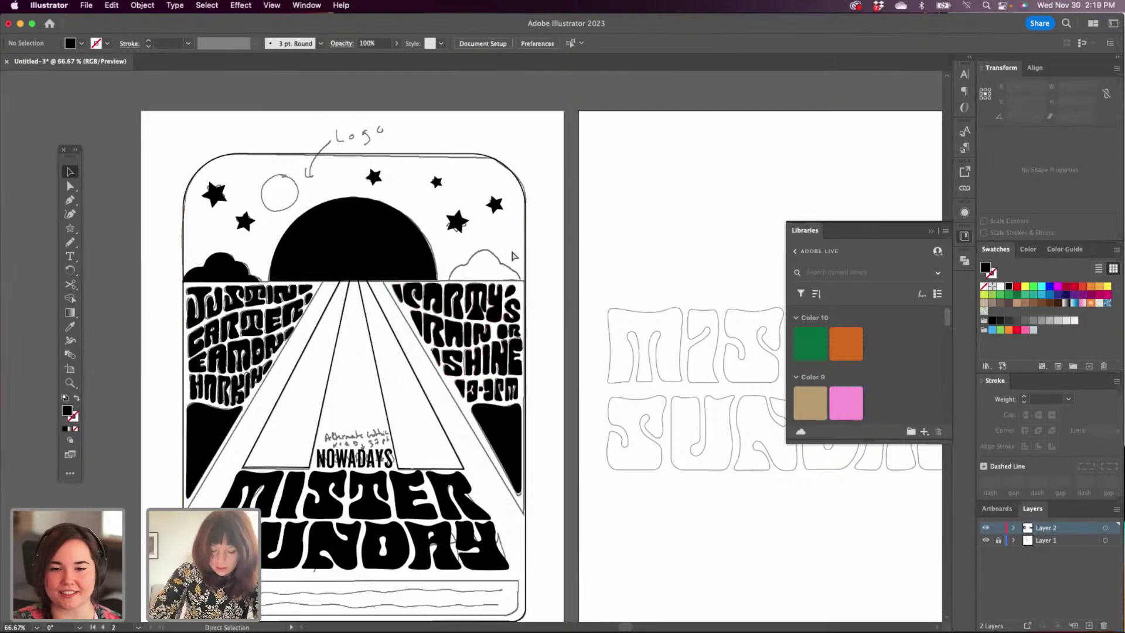
# Cut the counter out of the A in the first line of the right-hand lettering with Minus Front.
pyautogui.press('super+minus')
pyautogui.press('super+minus')
pyautogui.press('super+minus')
pyautogui.press('super+plus')
pyautogui.press('super+plus')
pyautogui.press('super+plus')
pyautogui.press('super+plus')
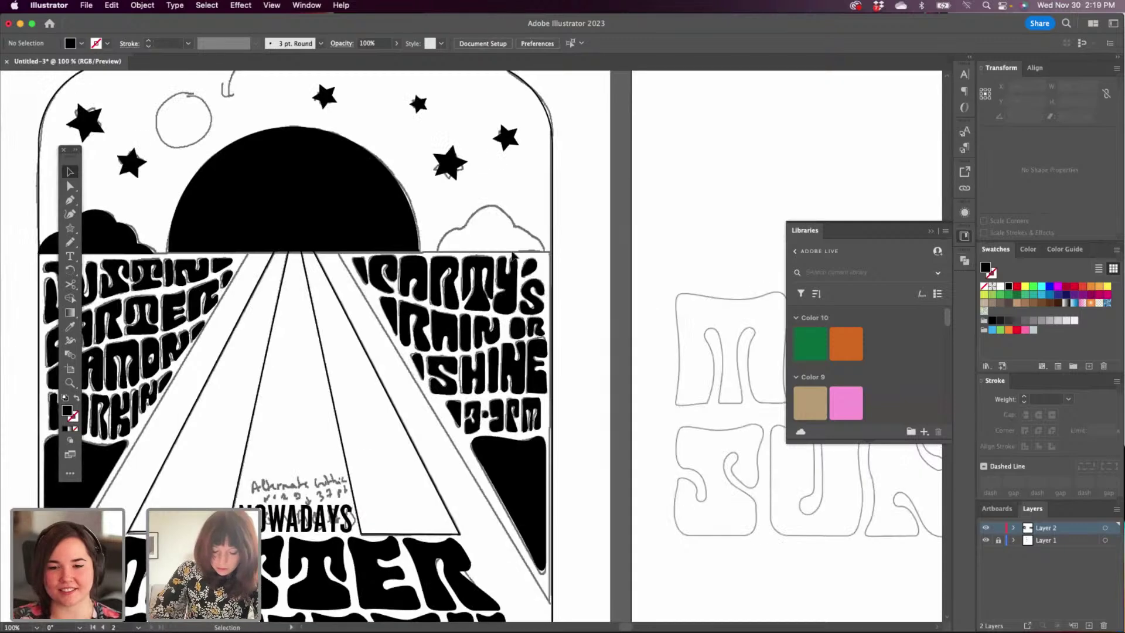
pyautogui.click(414, 268)
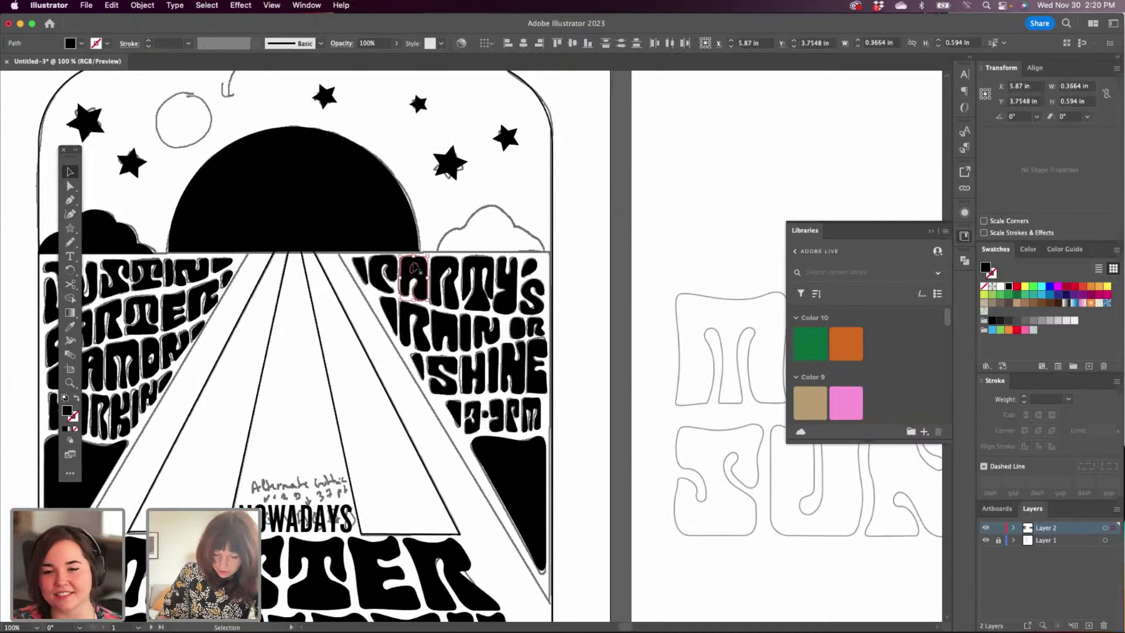
pyautogui.click(964, 260)
pyautogui.click(843, 286)
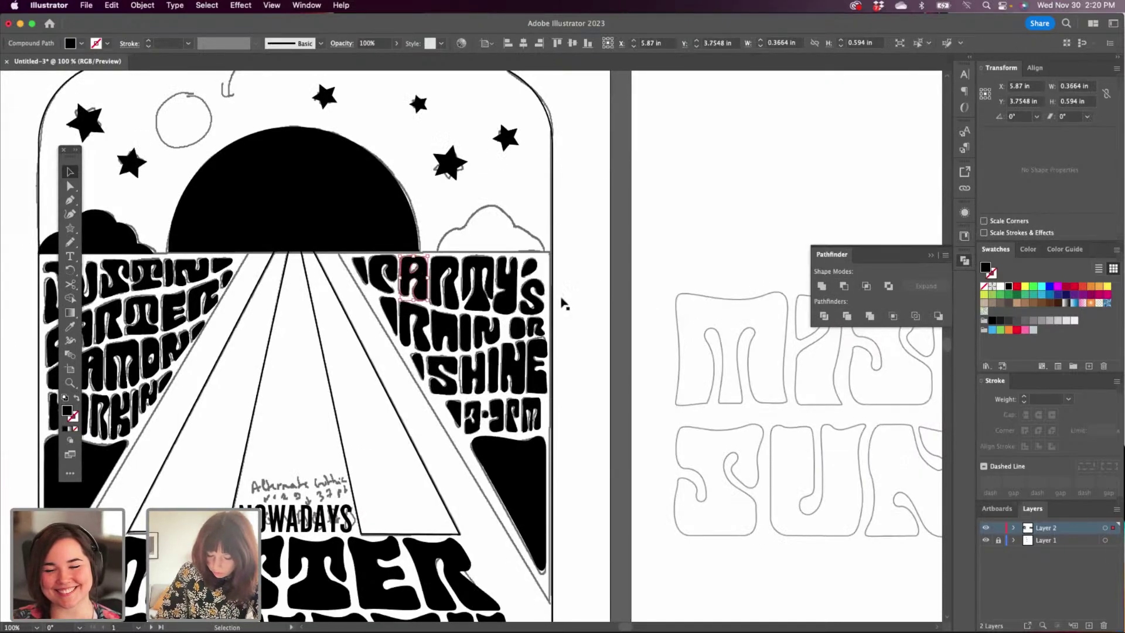
# Cut the counters out of the A in RAIN and the O in OR with Minus Front.
pyautogui.click(445, 331)
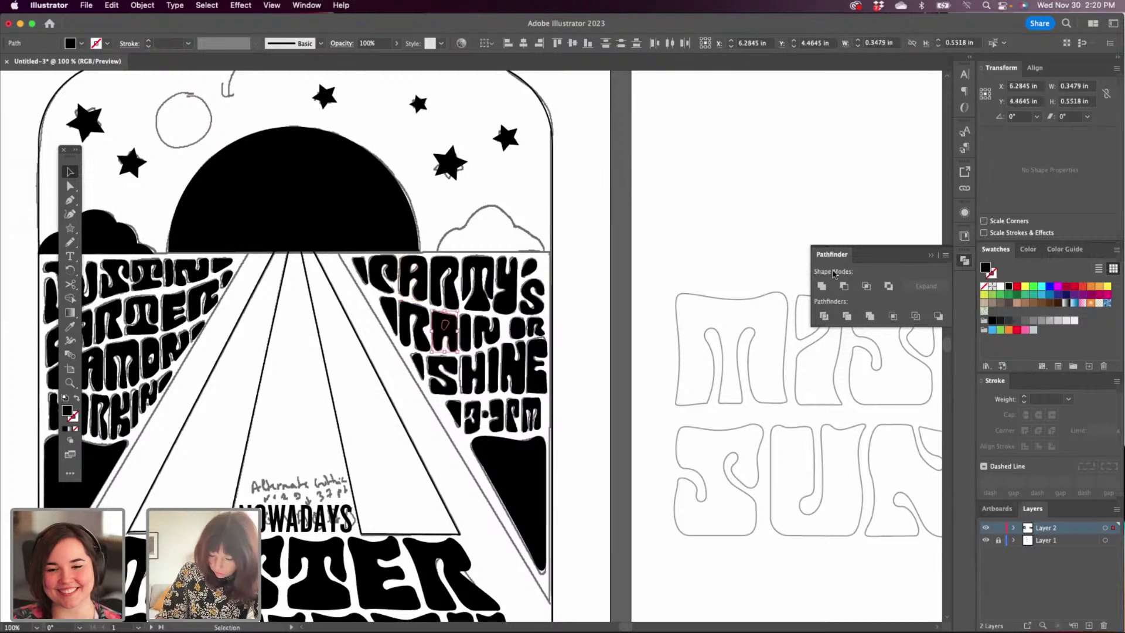
pyautogui.click(843, 286)
pyautogui.click(517, 329)
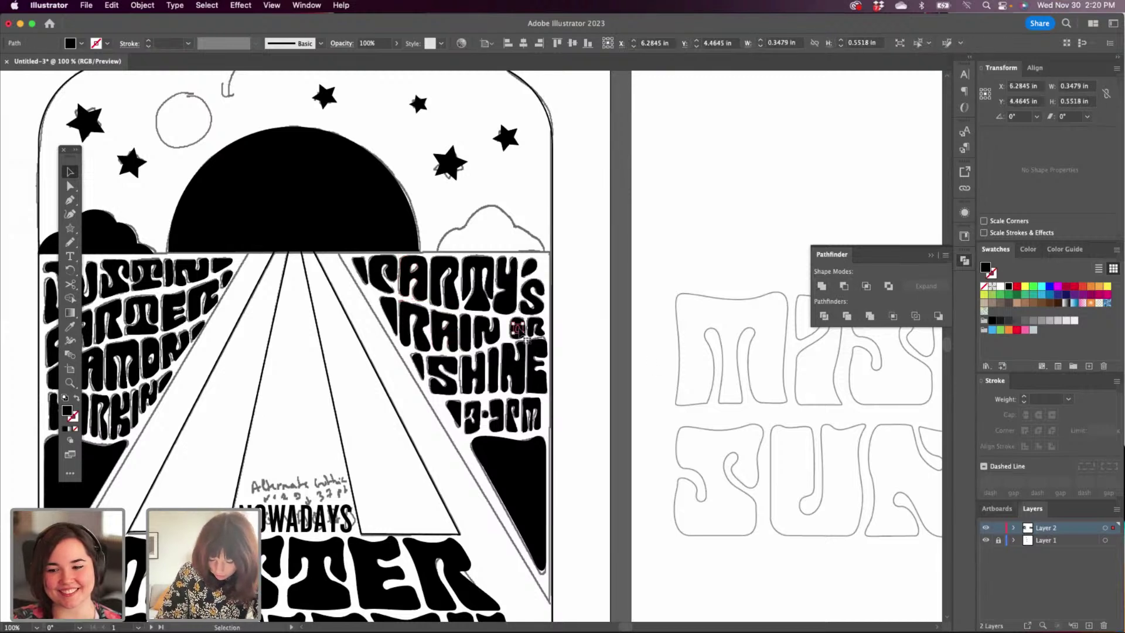
pyautogui.click(845, 287)
# Cut the counter out of the 9 in the last line of the right-hand lettering with Minus Front.
pyautogui.click(499, 412)
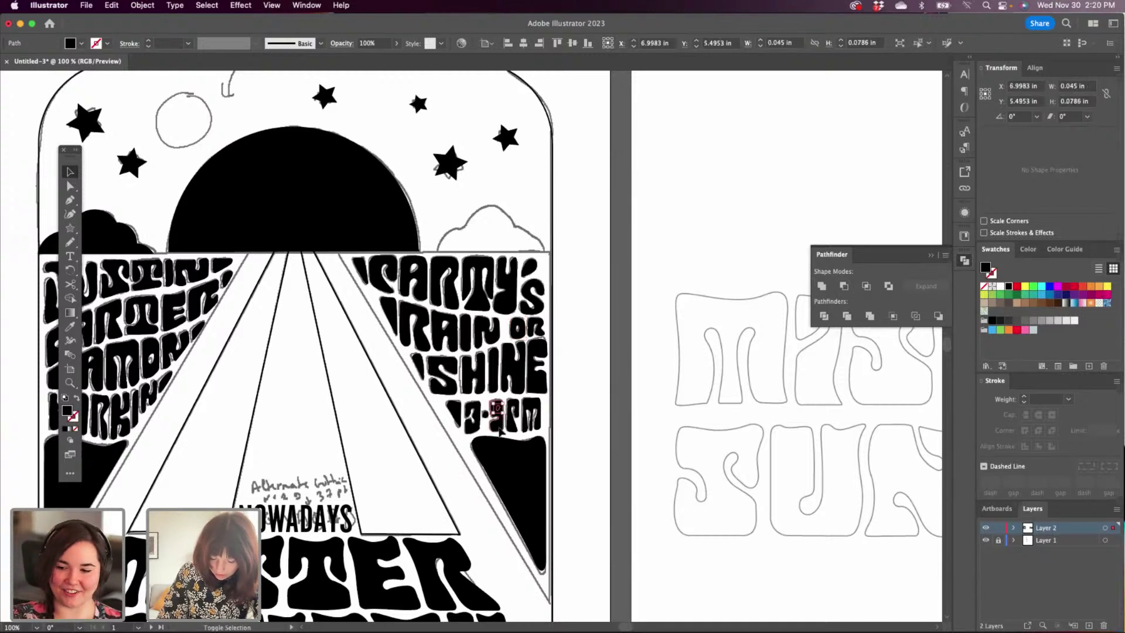
pyautogui.click(845, 286)
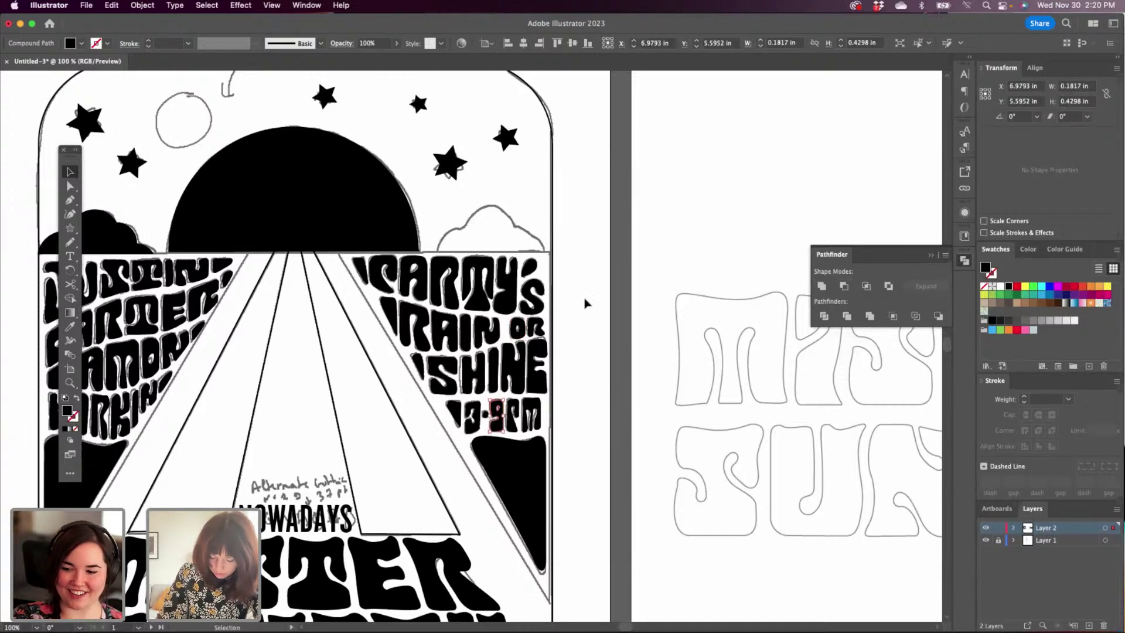
pyautogui.scroll(-3, 598, 354)
pyautogui.hscroll(-2, 598, 354)
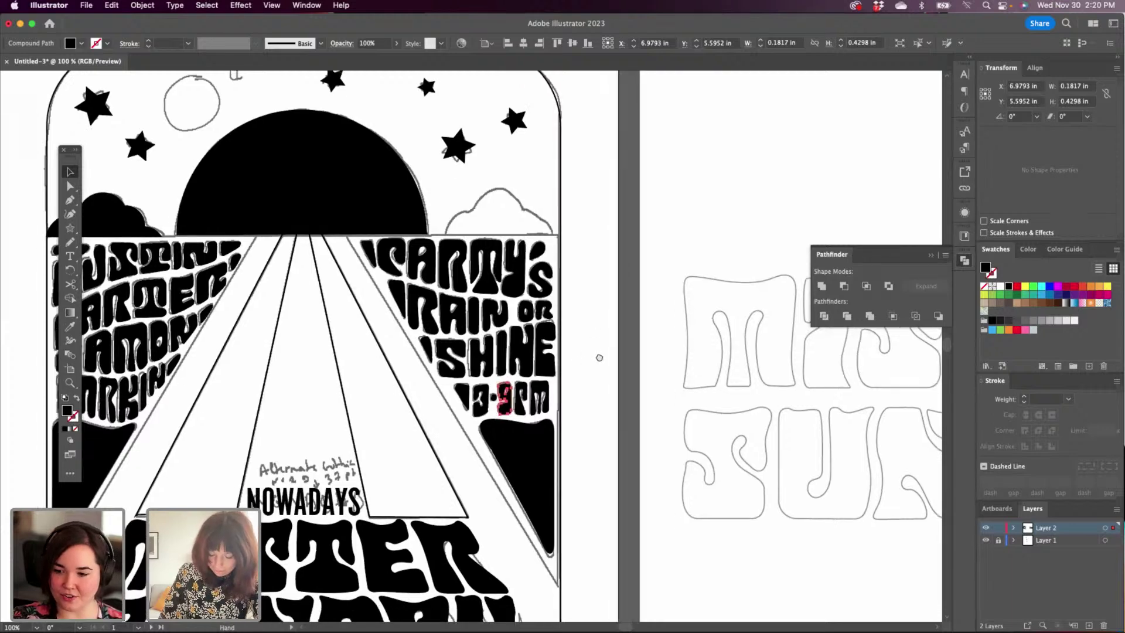
pyautogui.press('super+minus')
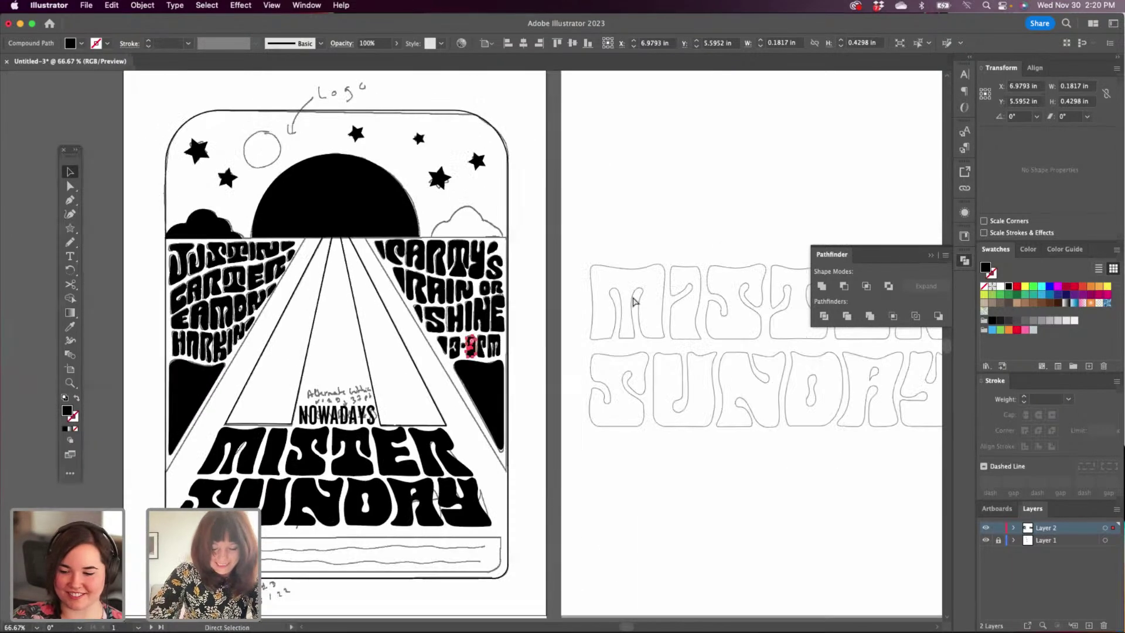
pyautogui.press('super+minus')
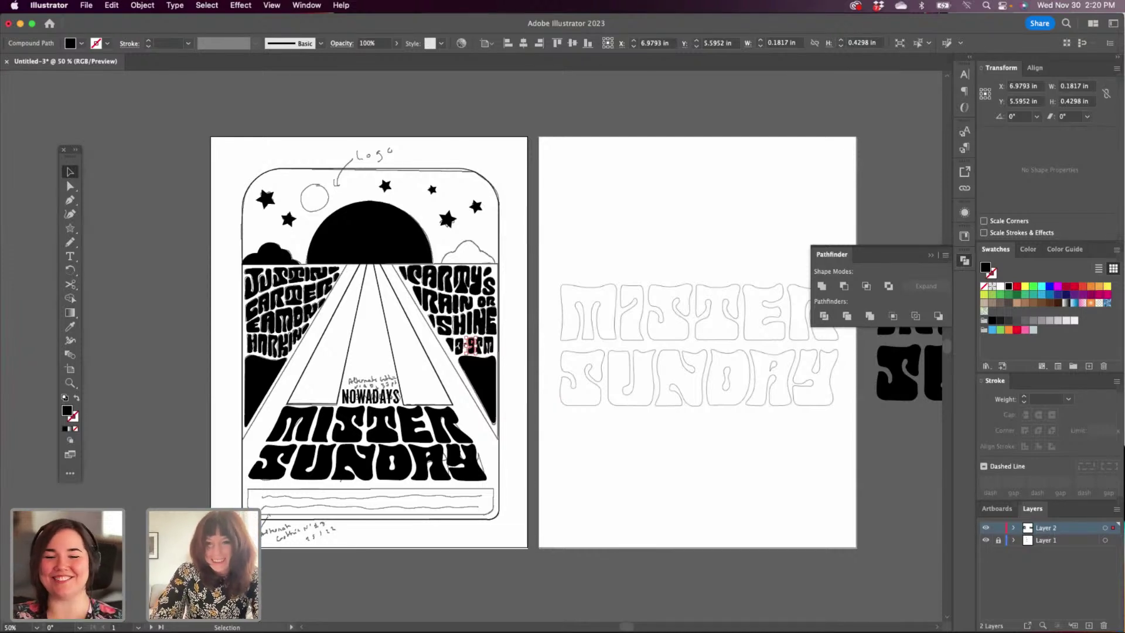
# Get the event details from Notes and place them, starting "Open from may to october From 3PM to", in a text area filling the poster's bottom strip.
pyautogui.press('super+Tab')
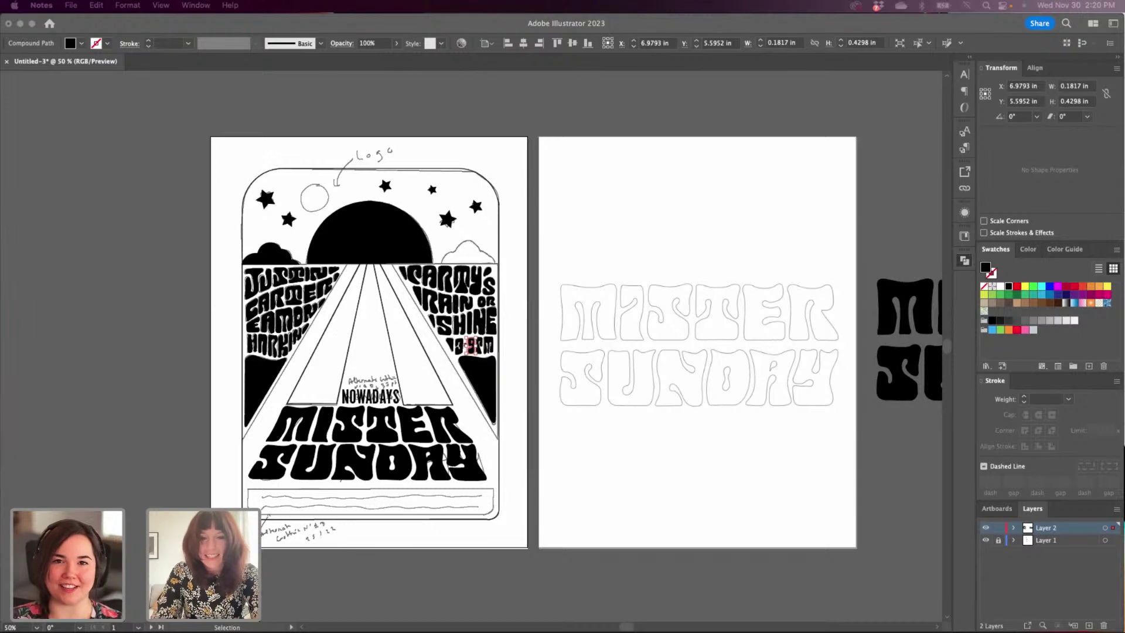
pyautogui.click(536, 497)
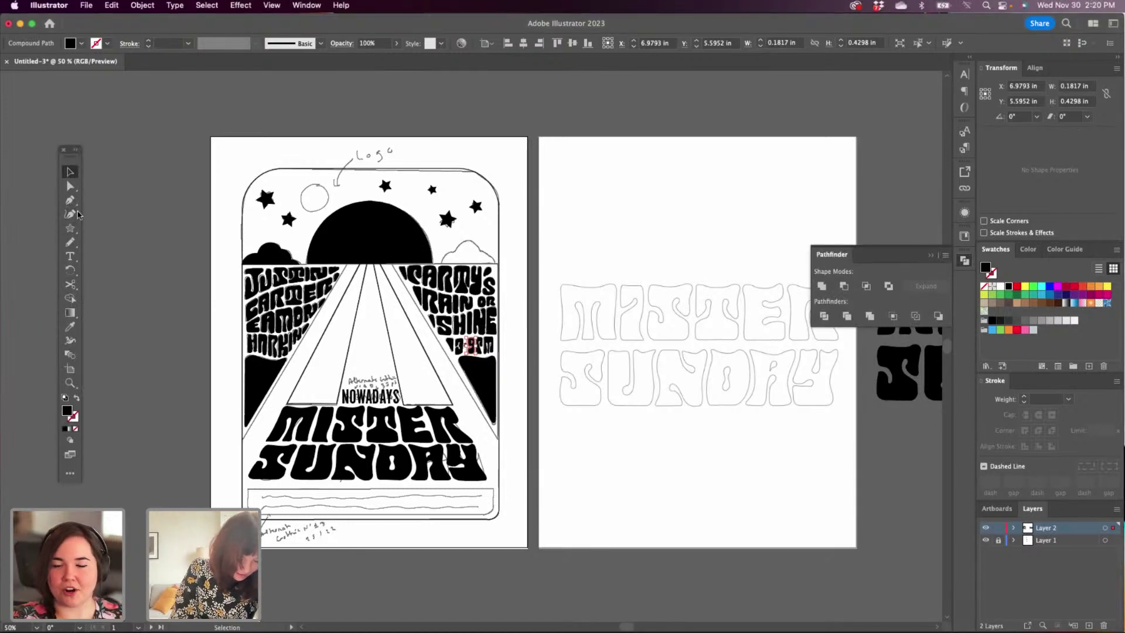
pyautogui.click(69, 256)
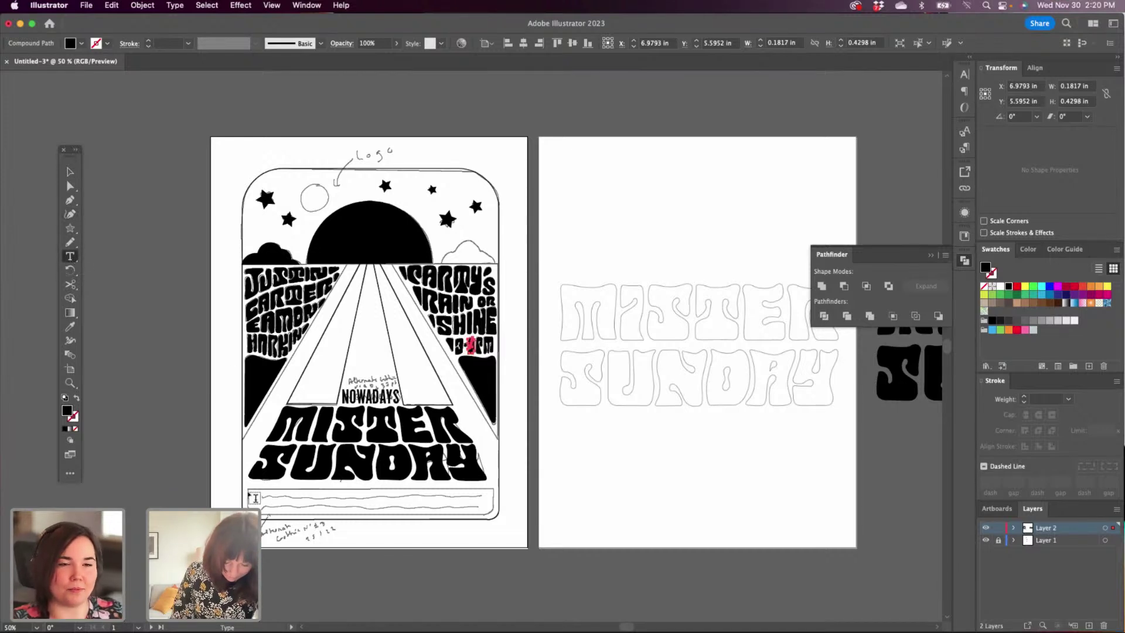
pyautogui.moveTo(253, 497); pyautogui.dragTo(500, 520)
pyautogui.write('Open from may to october From 3PM to')
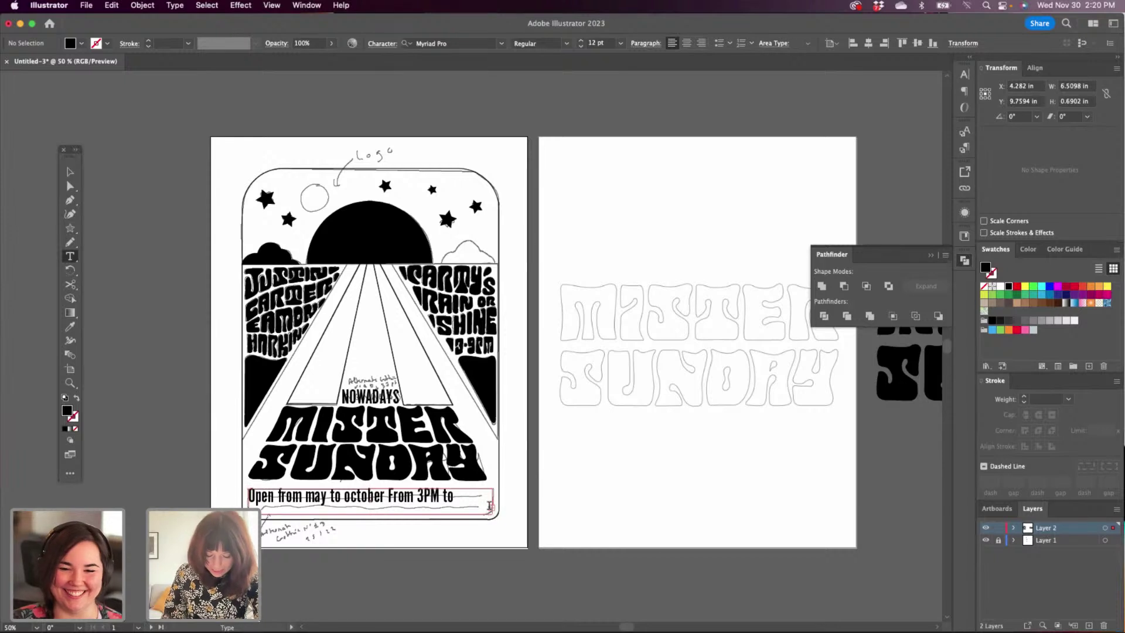
# Apply All Caps to the entire event details text in the bottom strip.
pyautogui.press('super+a')
pyautogui.click(946, 256)
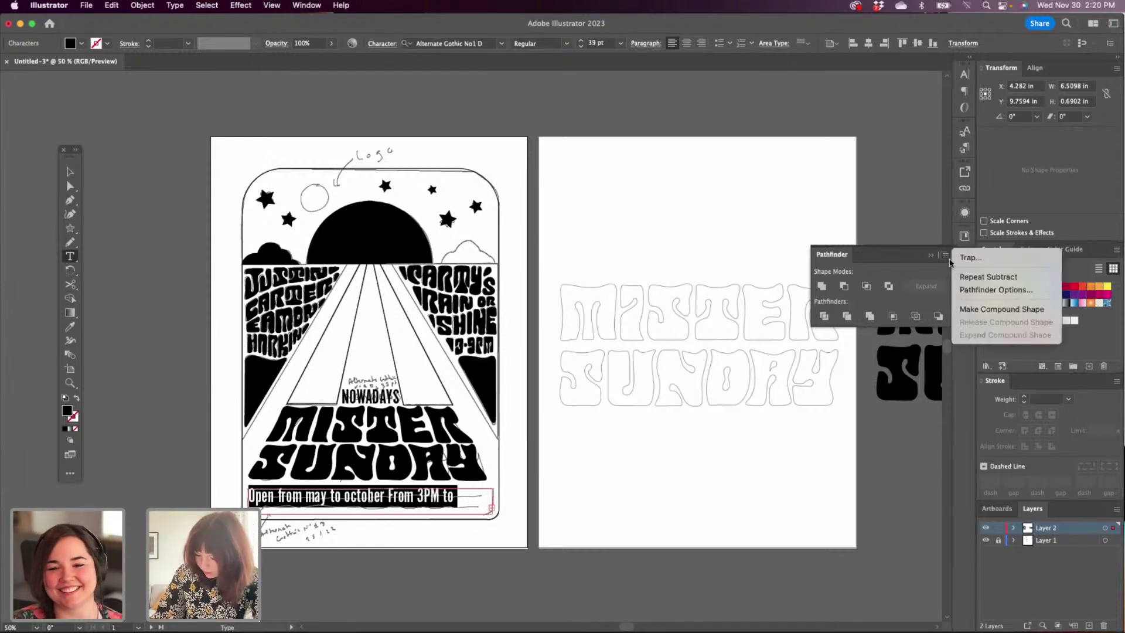
pyautogui.click(961, 75)
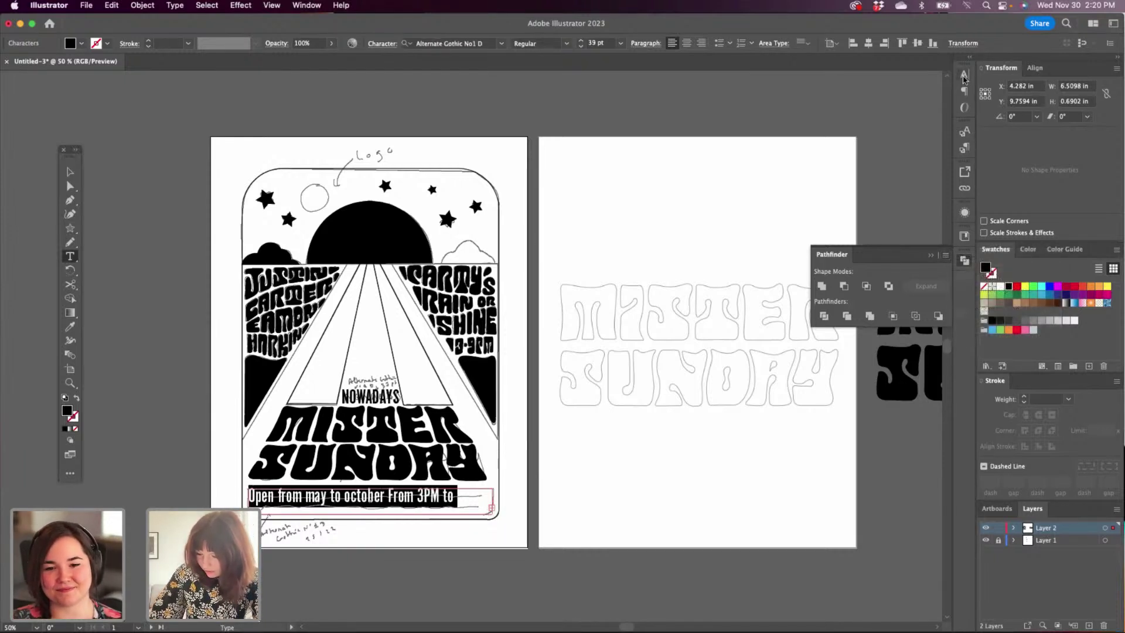
pyautogui.click(962, 78)
pyautogui.click(945, 69)
pyautogui.click(981, 181)
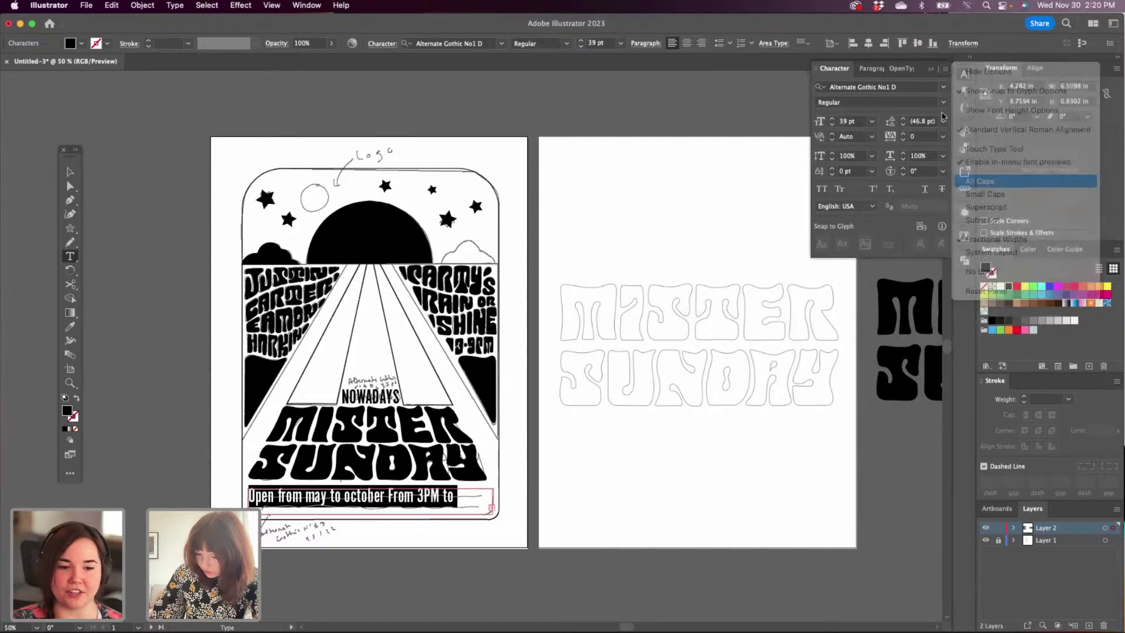
# Reduce the event details text to a font size of 26 pt with 24 pt leading.
pyautogui.click(833, 125)
pyautogui.click(833, 124)
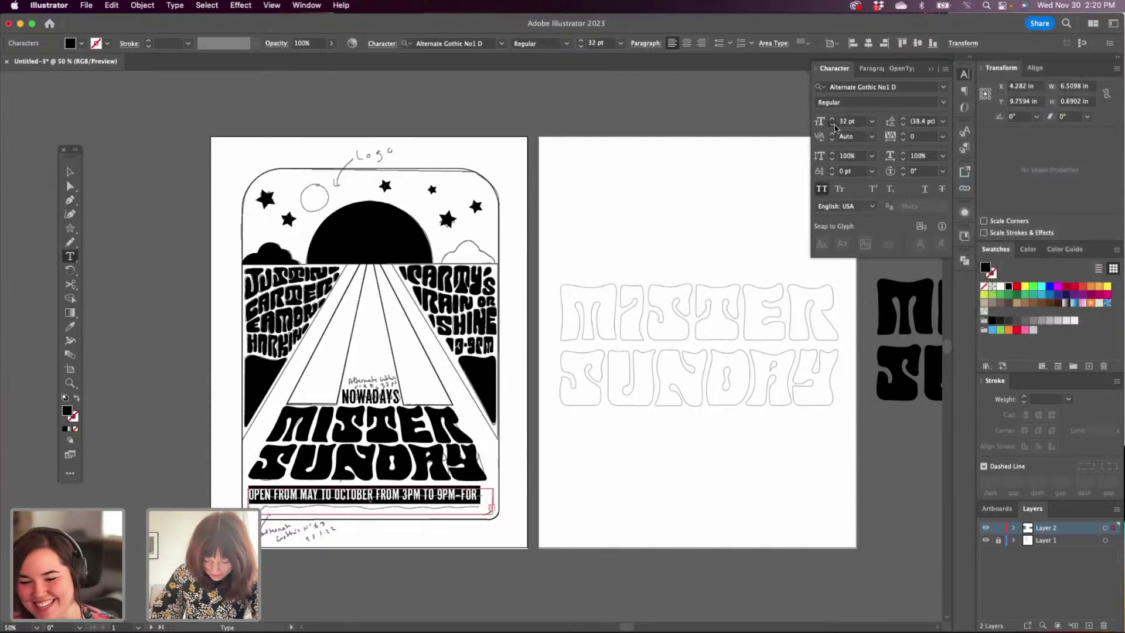
pyautogui.click(833, 124)
pyautogui.click(833, 125)
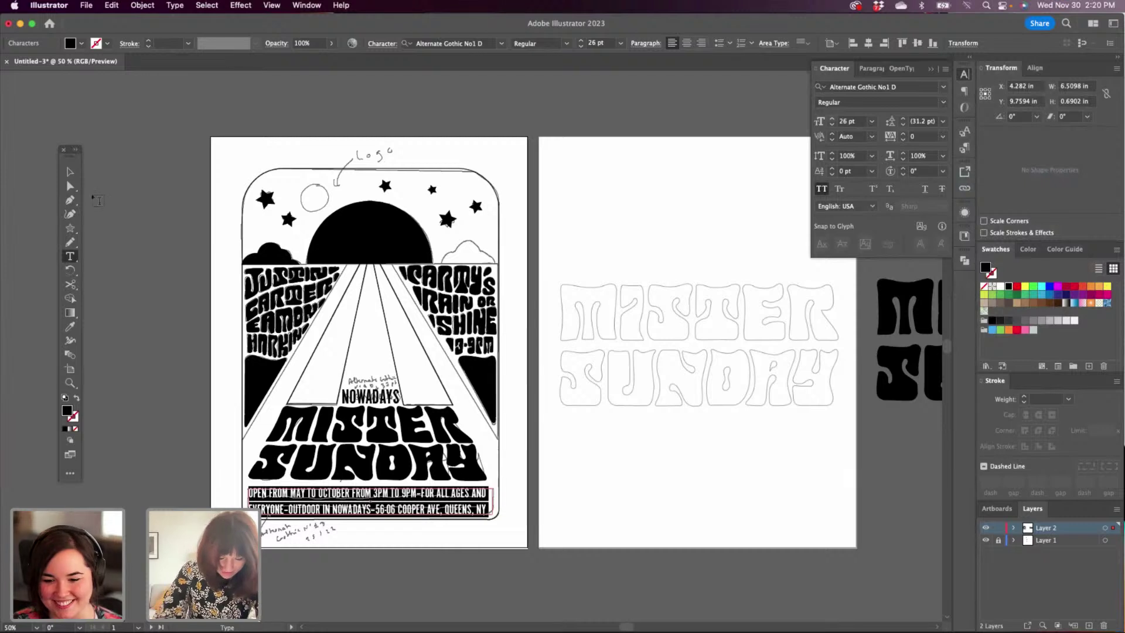
pyautogui.click(71, 172)
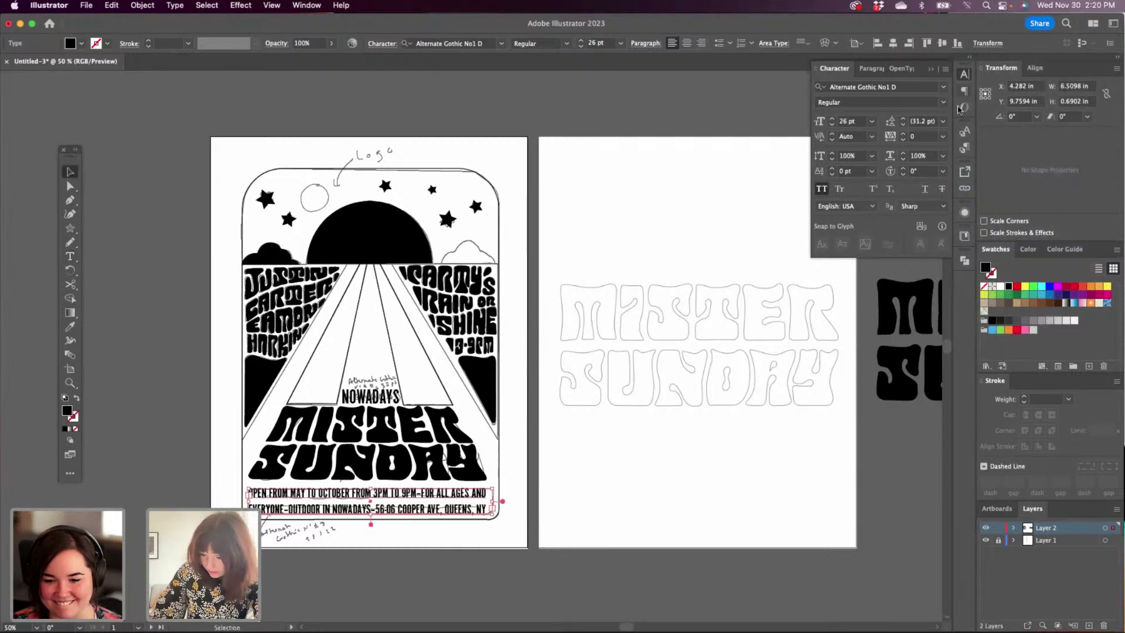
pyautogui.click(902, 125)
pyautogui.click(903, 125)
pyautogui.click(903, 125)
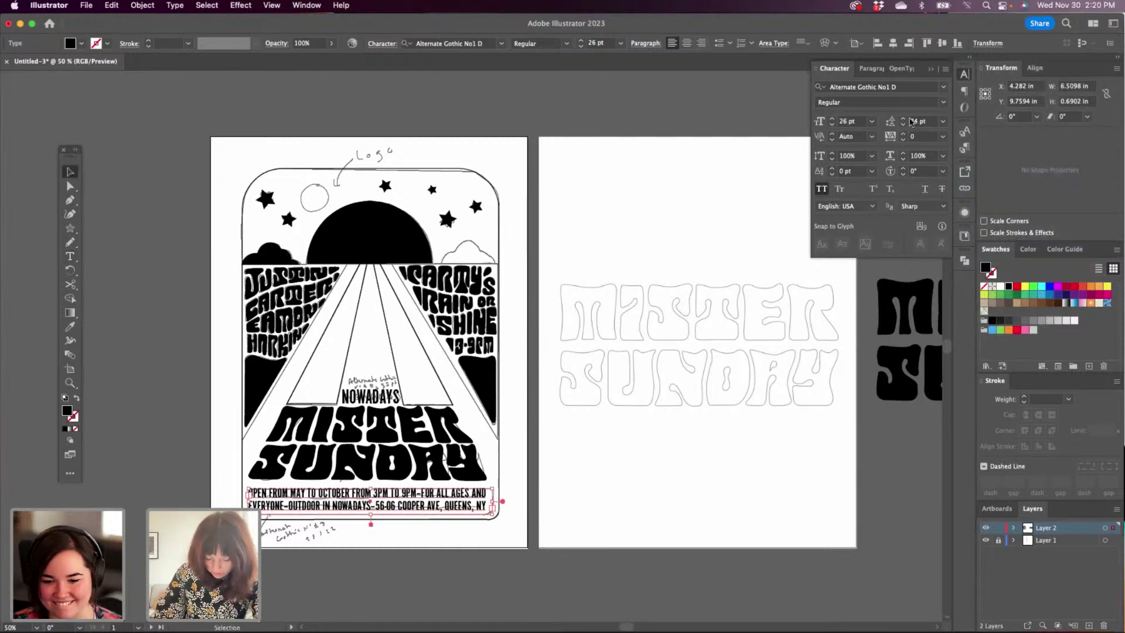
# Shift the event details text about 0.06 in right and down within the bottom strip, leaving it deselected.
pyautogui.click(508, 562)
pyautogui.moveTo(447, 504); pyautogui.dragTo(448, 505)
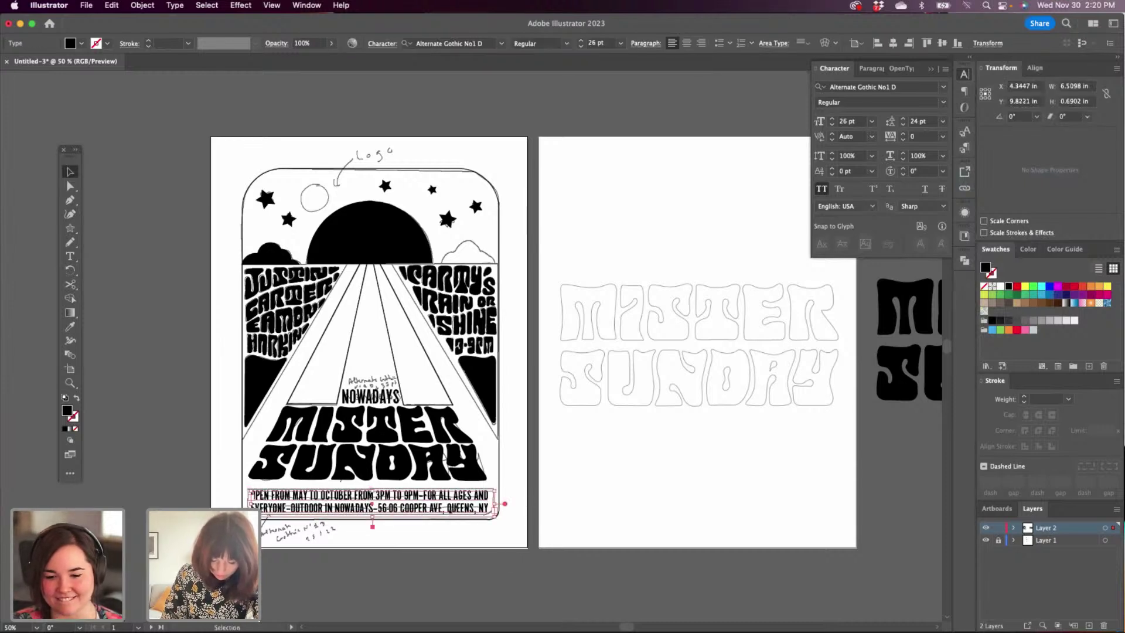
pyautogui.click(526, 486)
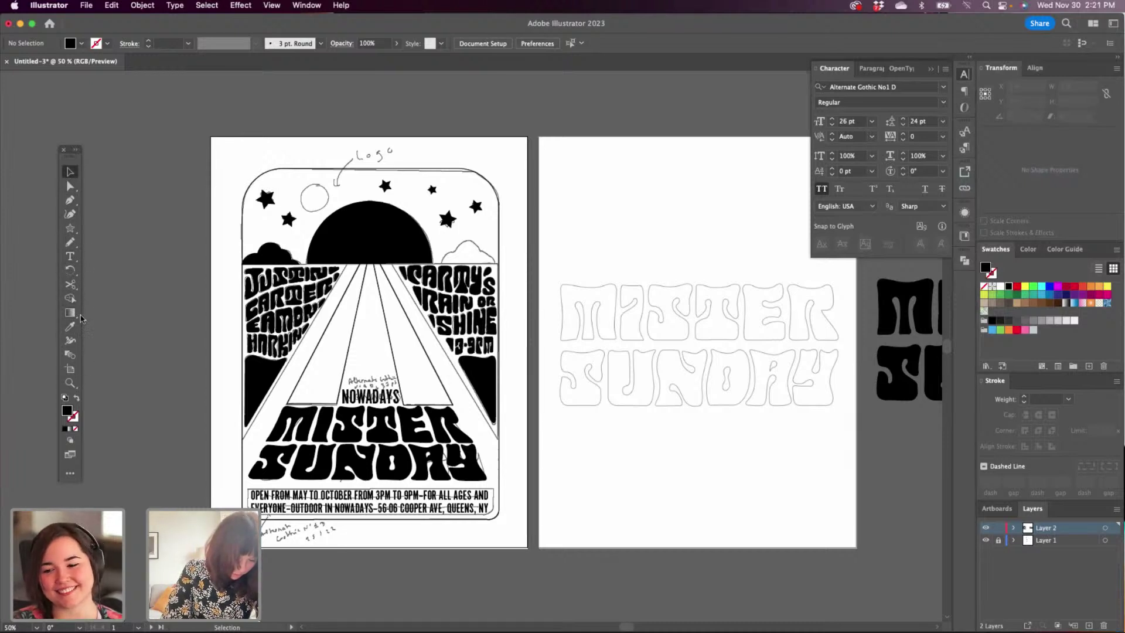
# Draw a rectangle about 8.45 × 11.04 in covering the whole poster artboard and send it to the back.
pyautogui.moveTo(70, 228); pyautogui.dragTo(112, 228)
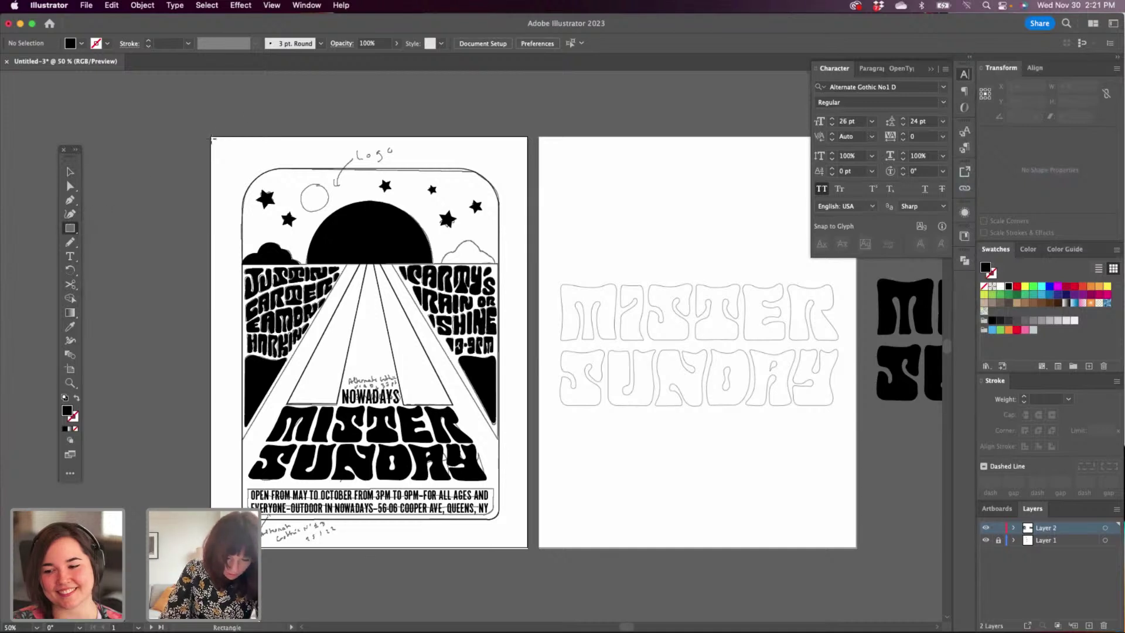
pyautogui.moveTo(213, 138)
pyautogui.mouseDown()
pyautogui.moveTo(414, 483)
pyautogui.moveTo(526, 547)
pyautogui.mouseUp()
pyautogui.click(71, 171)
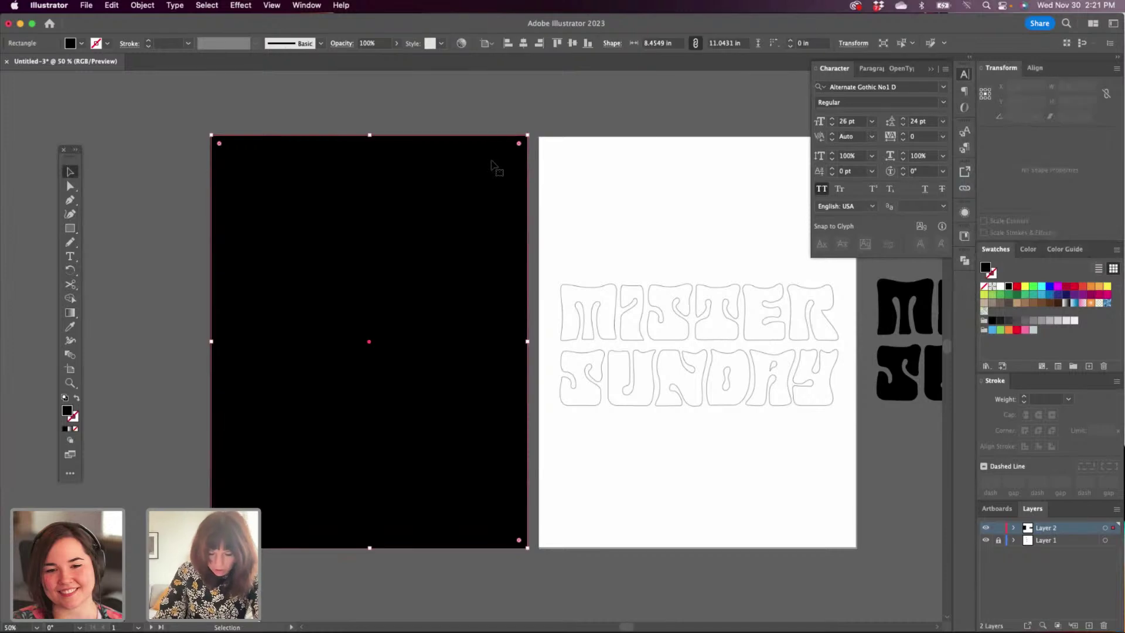
pyautogui.rightClick(493, 167)
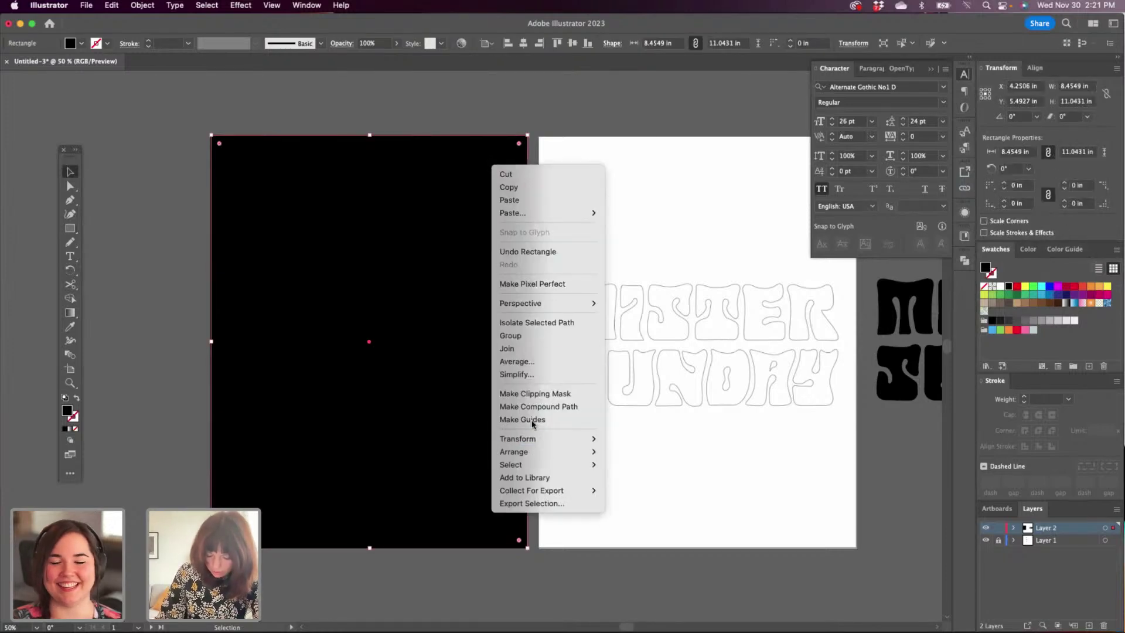
pyautogui.moveTo(562, 451)
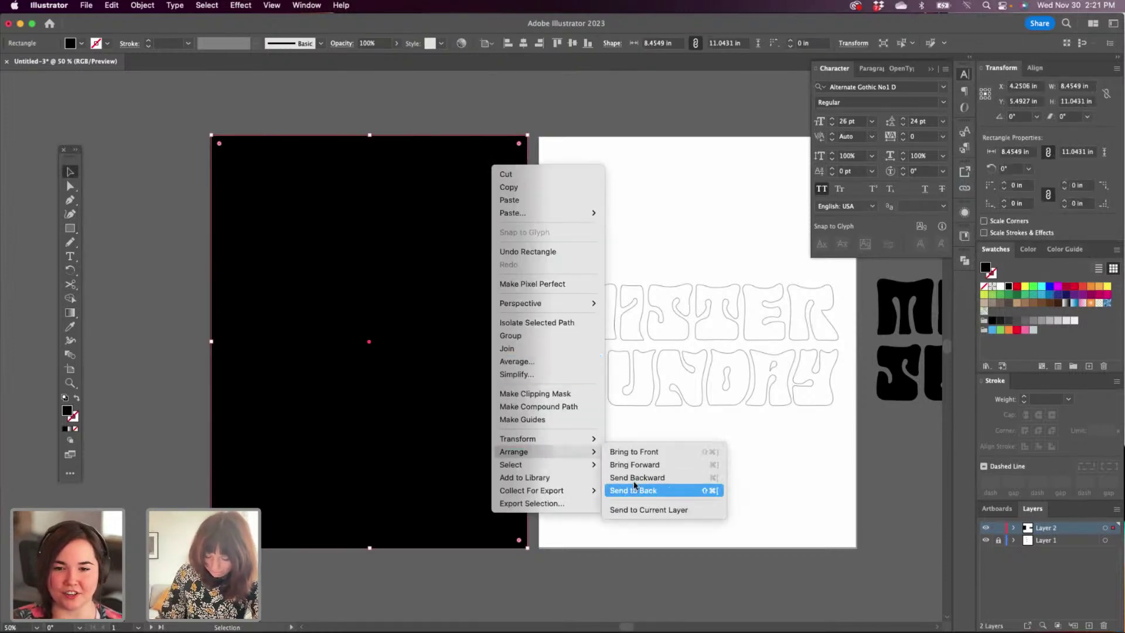
pyautogui.click(635, 490)
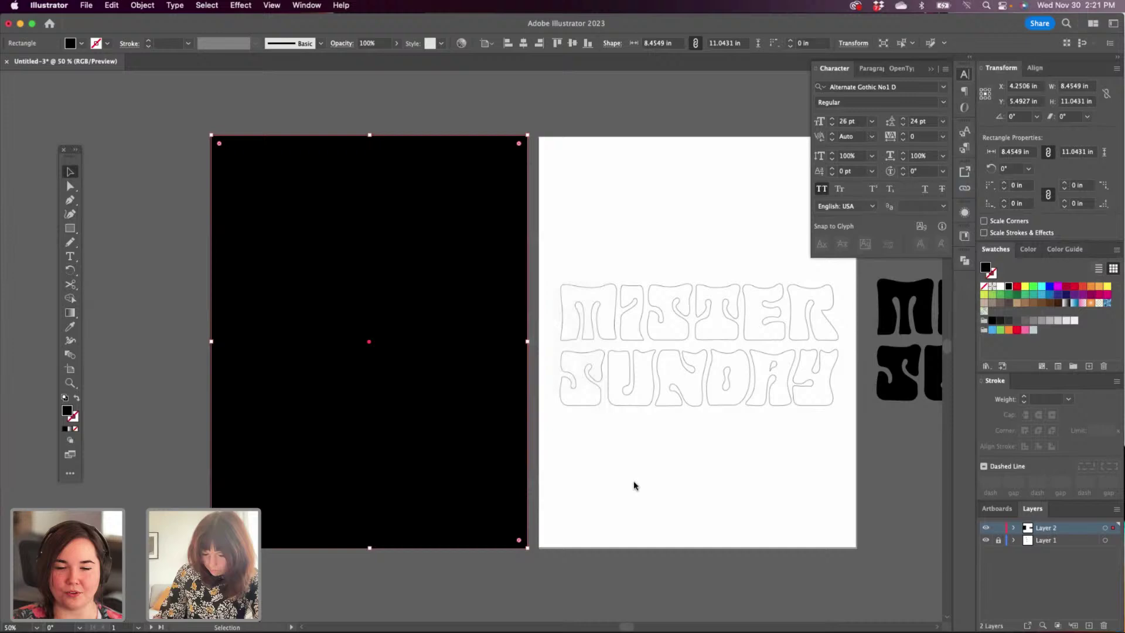
# Fill the background rectangle with the orange from the Adobe Live library's Color 10 group and deselect it.
pyautogui.click(964, 213)
pyautogui.click(967, 210)
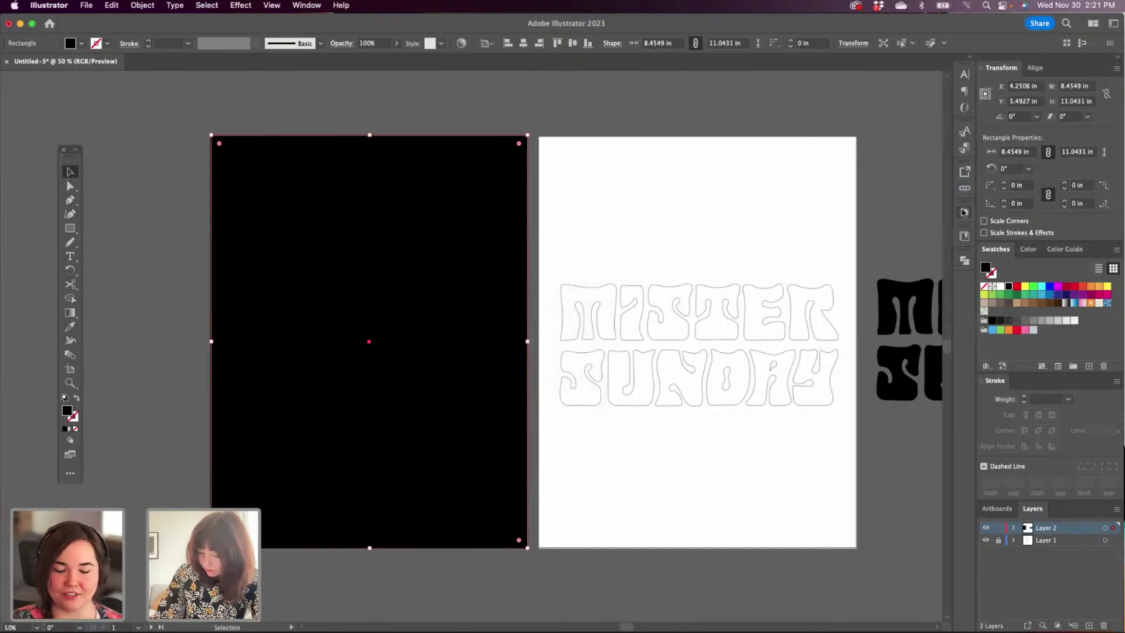
pyautogui.click(964, 237)
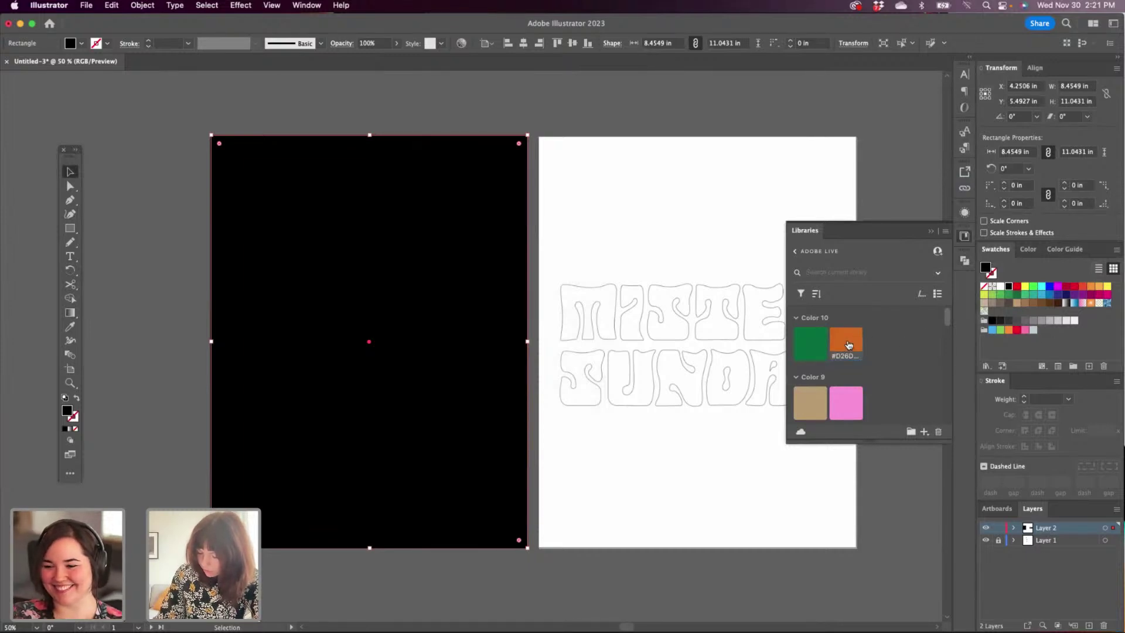
pyautogui.click(850, 344)
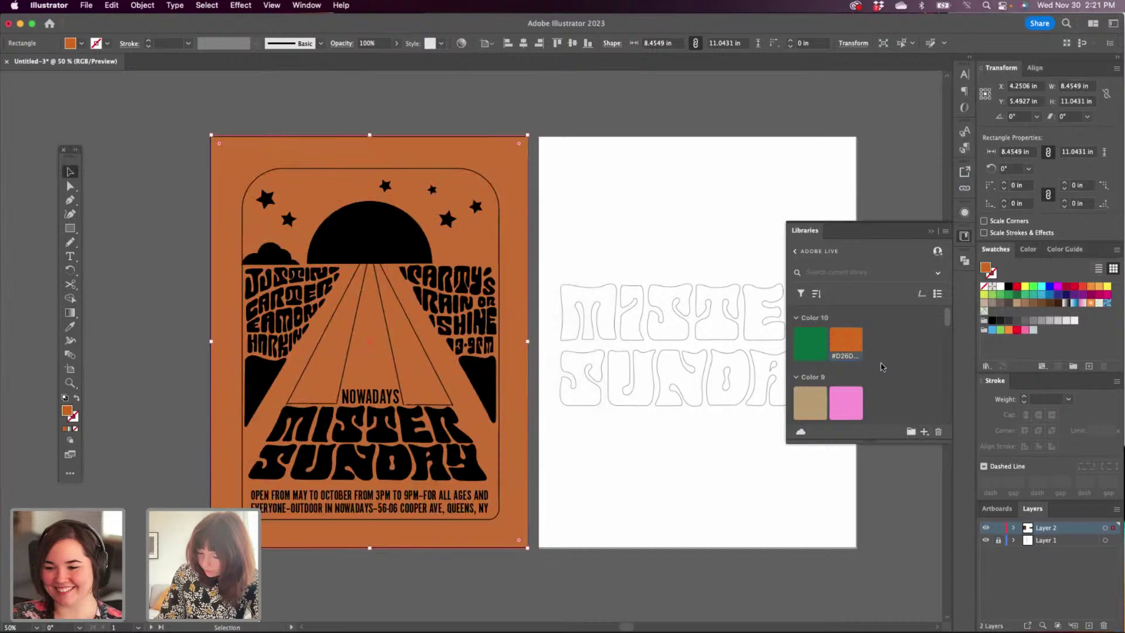
pyautogui.click(150, 268)
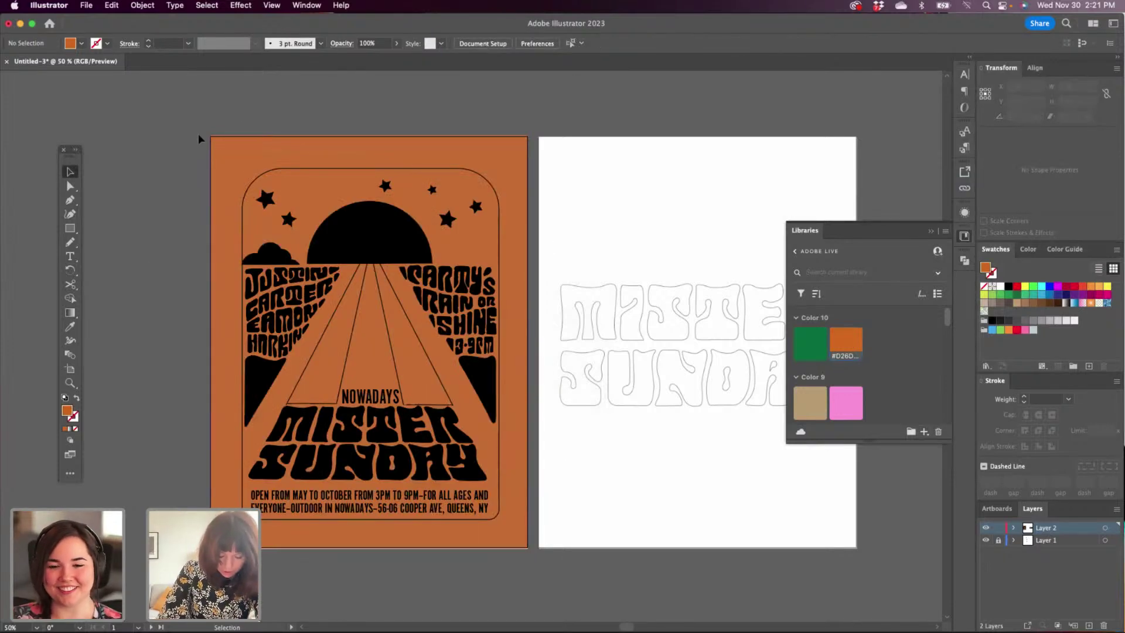
# Fill the semicircle sun and all the stars with the library green #106E3A.
pyautogui.click(391, 251)
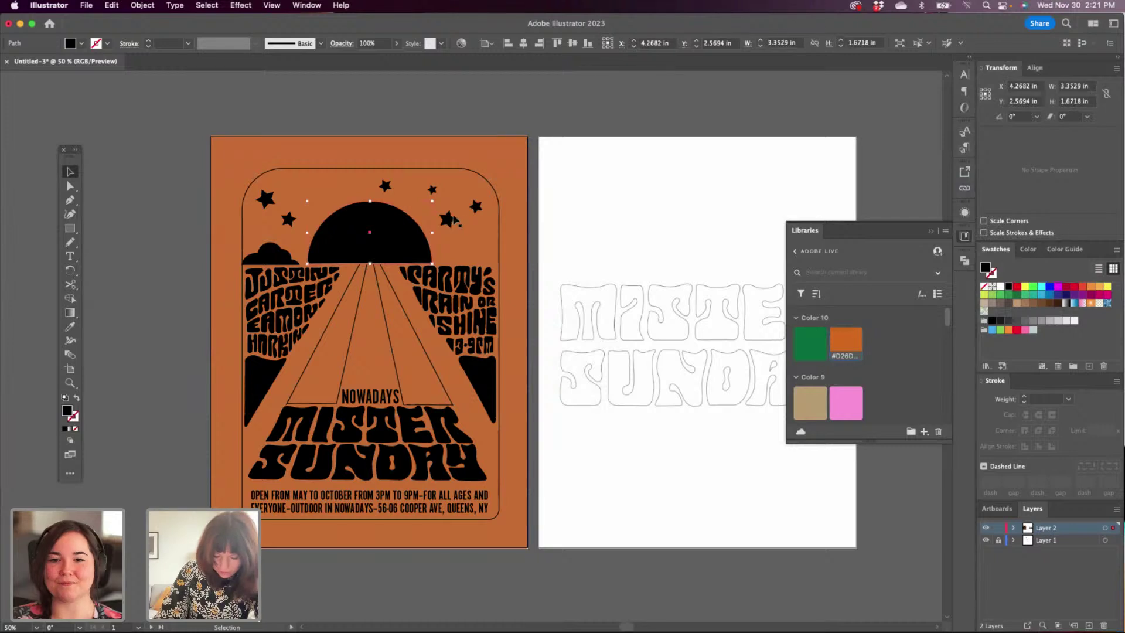
pyautogui.keyDown('shift'); pyautogui.click(476, 206); pyautogui.keyUp('shift')
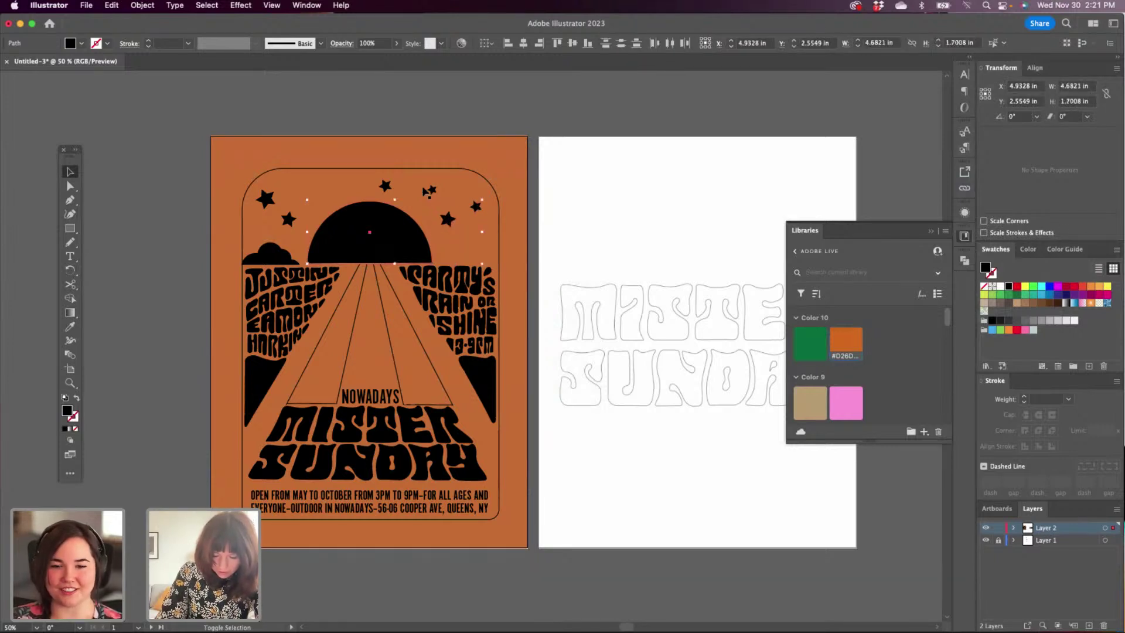
pyautogui.keyDown('shift'); pyautogui.click(385, 186); pyautogui.keyUp('shift')
pyautogui.keyDown('shift'); pyautogui.click(266, 199); pyautogui.keyUp('shift')
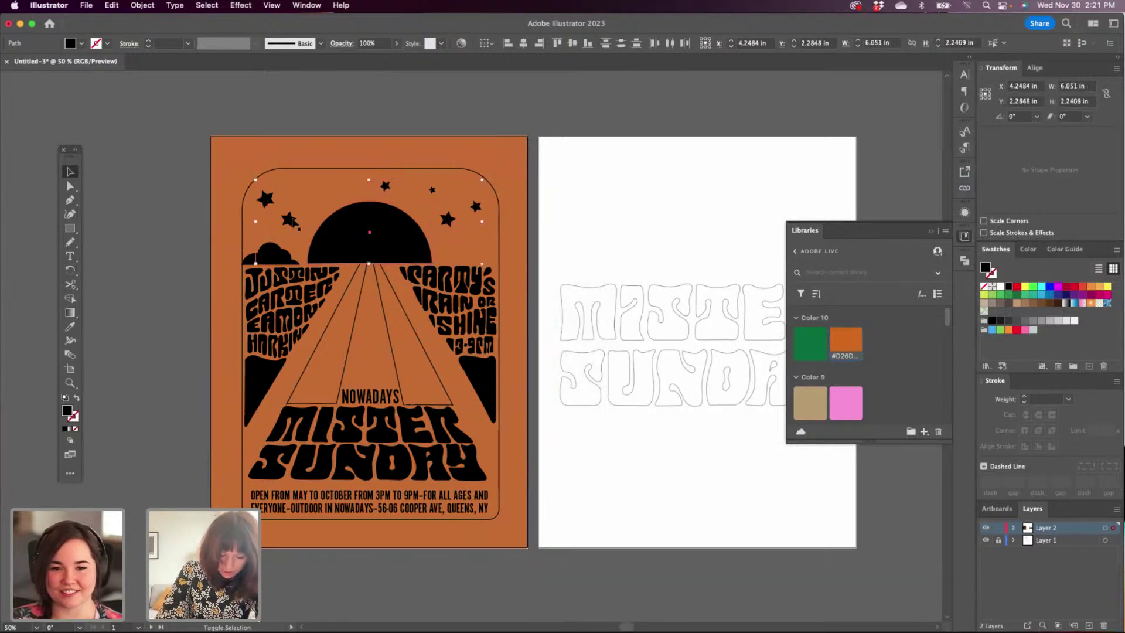
pyautogui.click(808, 346)
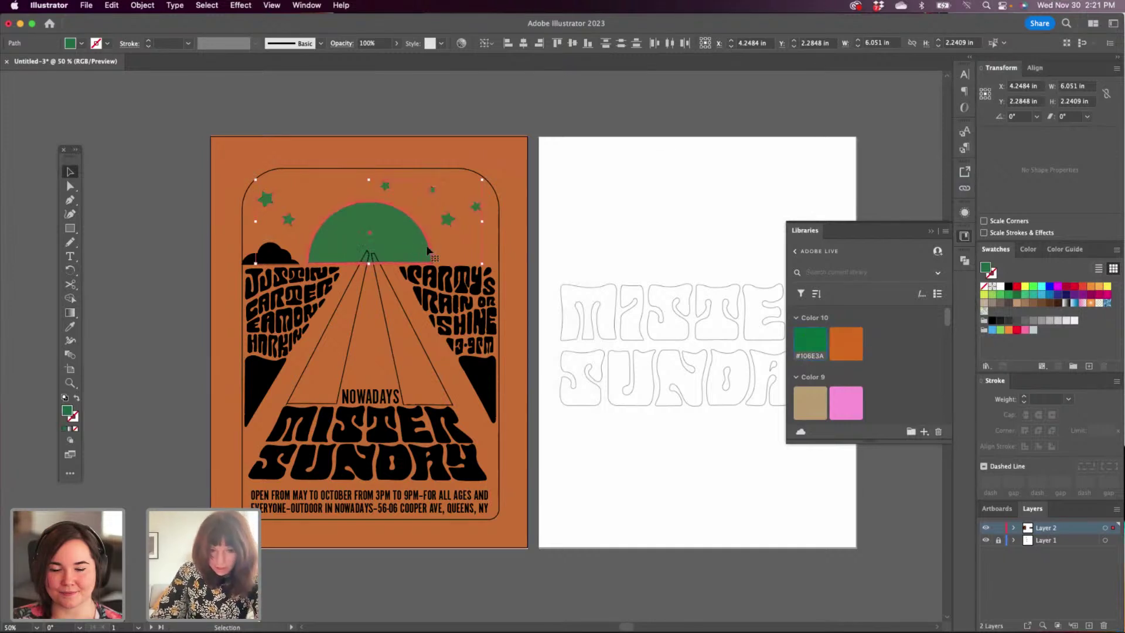
pyautogui.click(551, 141)
# Place the green semicircle sun in front of the ray outlines so it covers their converging tips.
pyautogui.click(401, 242)
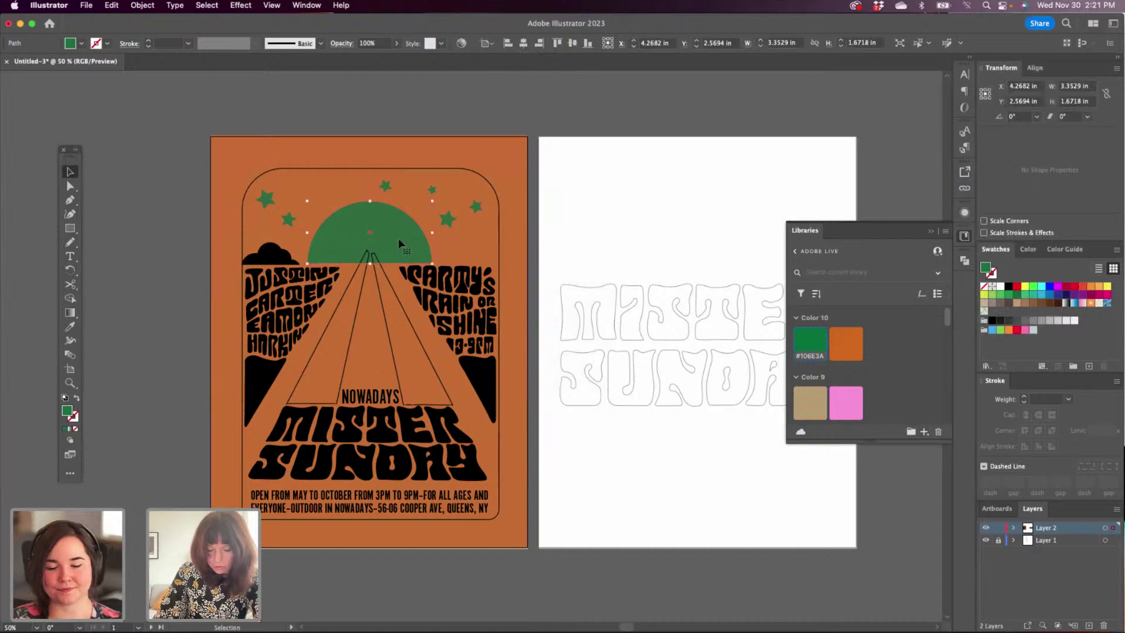
pyautogui.press('Delete')
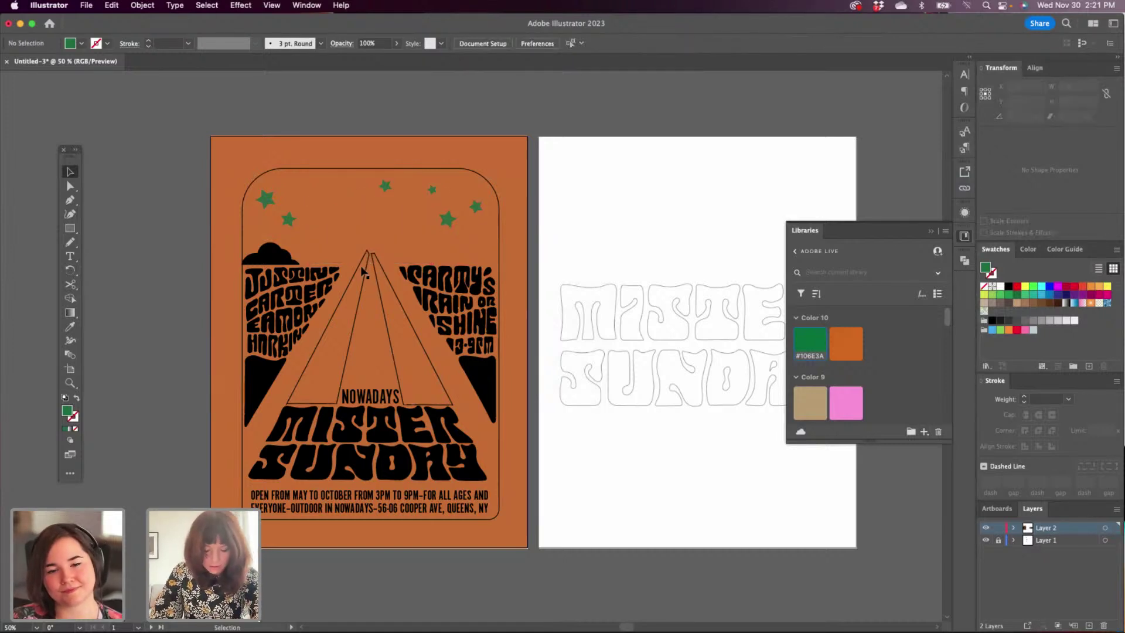
pyautogui.press('a')
pyautogui.click(373, 256)
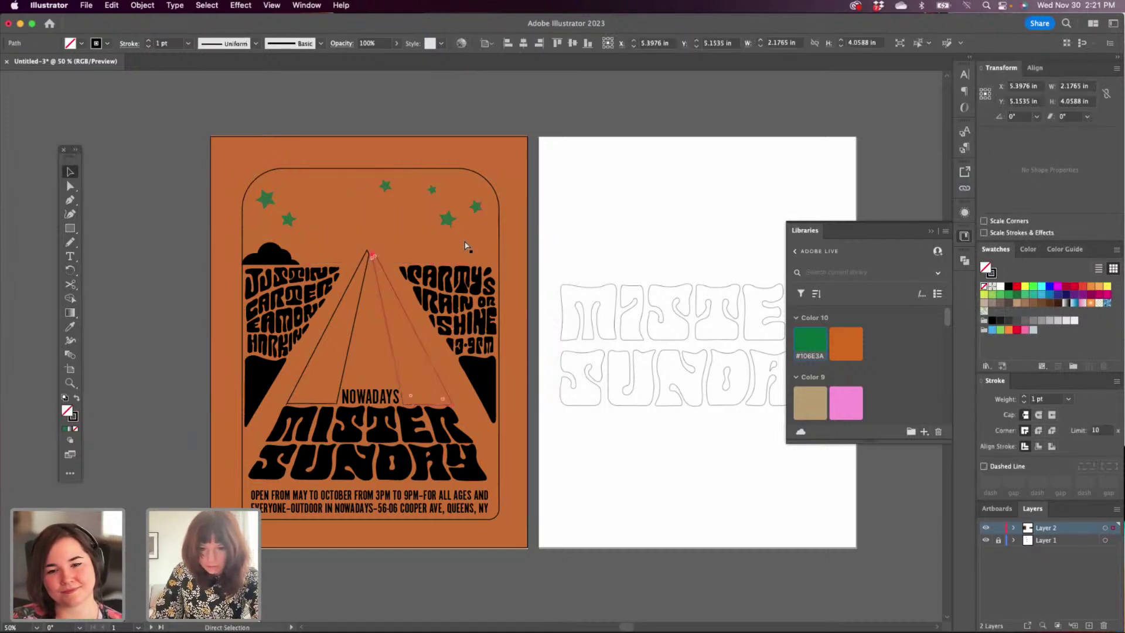
pyautogui.press('super+z')
pyautogui.press('v')
pyautogui.click(164, 263)
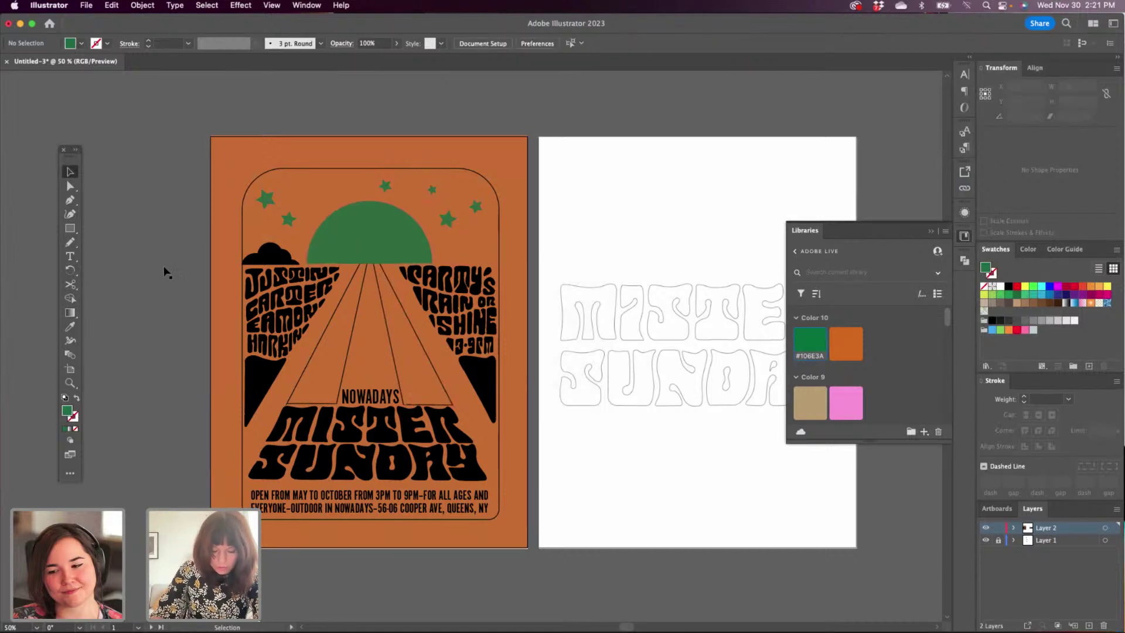
# Fill both ray shapes running down from the sun with green #106E3A.
pyautogui.click(369, 326)
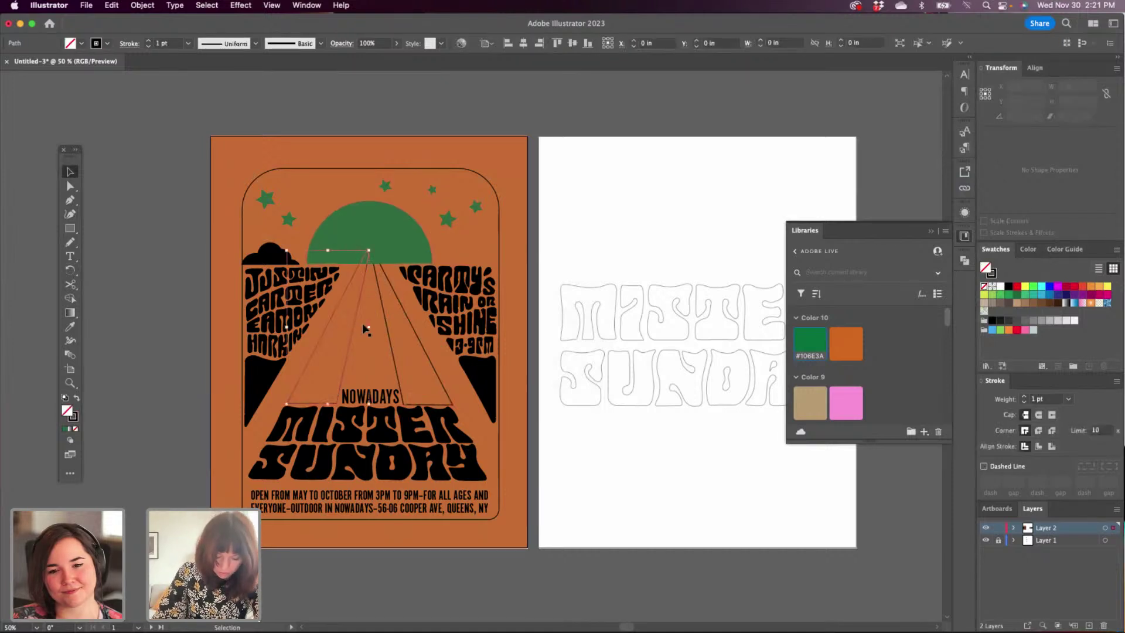
pyautogui.click(419, 342)
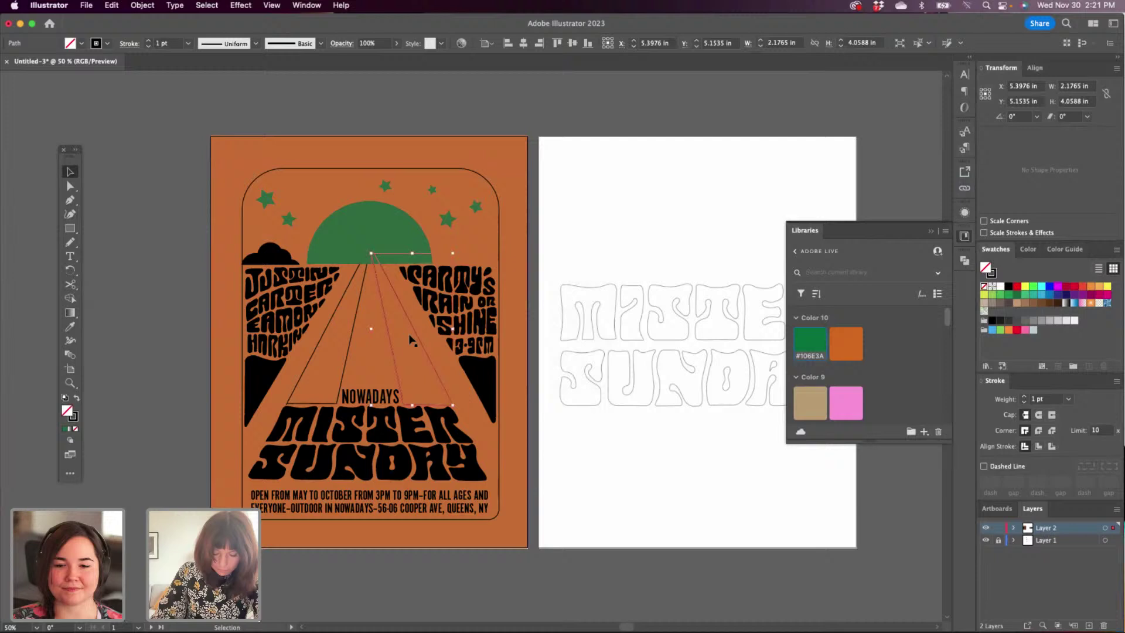
pyautogui.keyDown('shift'); pyautogui.click(350, 355); pyautogui.keyUp('shift')
pyautogui.click(809, 343)
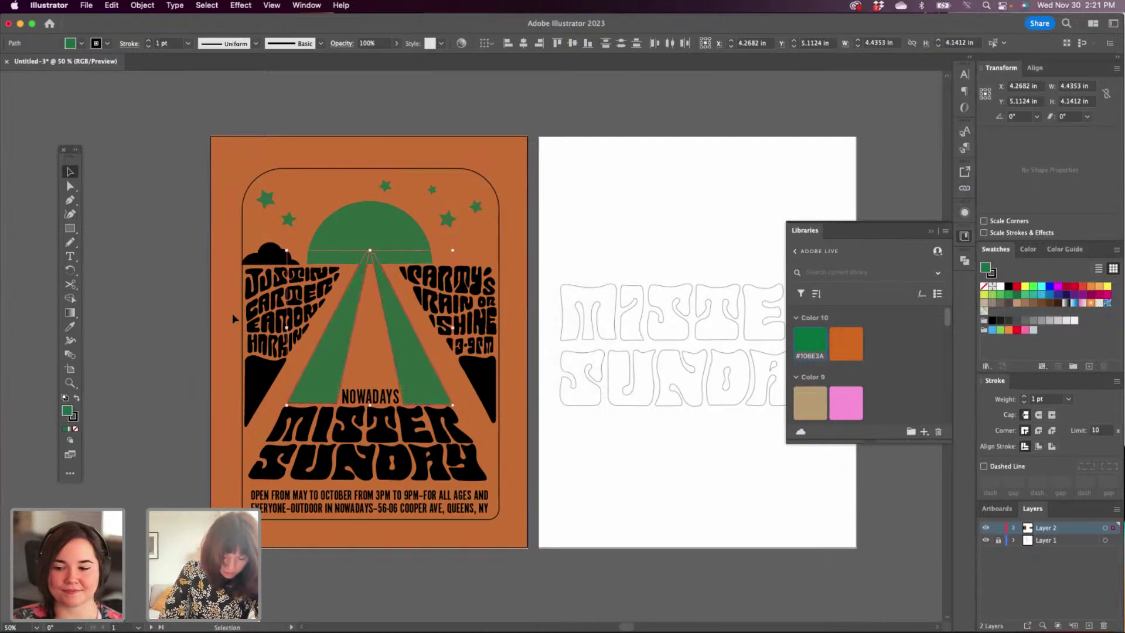
# Try to recolour the left lettering block and the black shape below it with green #106E3A.
pyautogui.keyDown('shift'); pyautogui.click(286, 374); pyautogui.keyUp('shift')
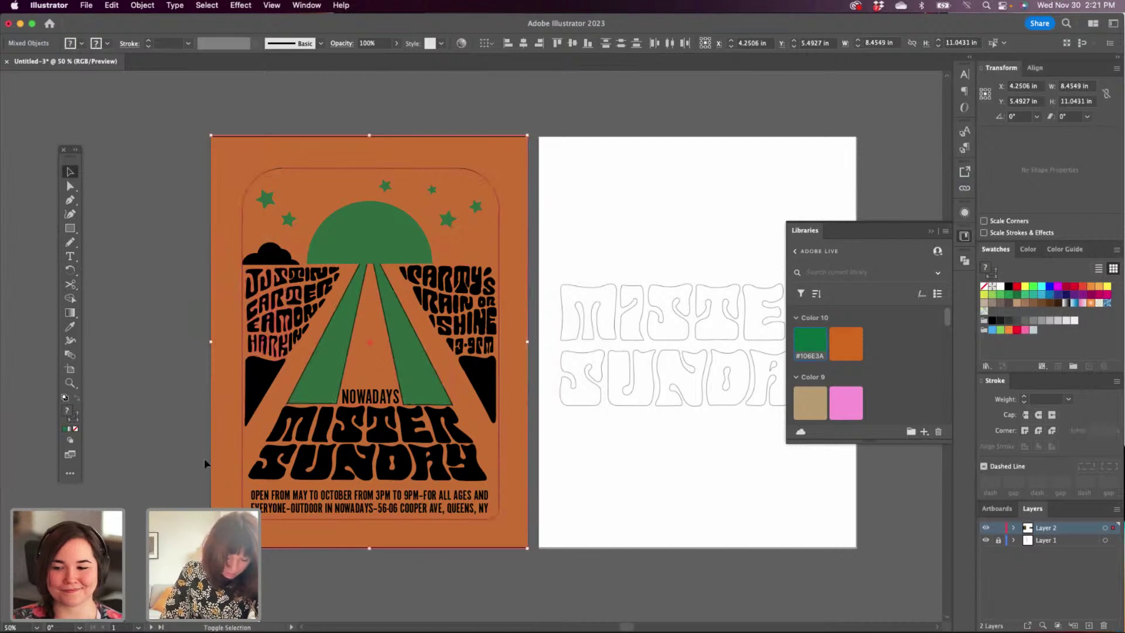
pyautogui.click(252, 387)
pyautogui.click(809, 343)
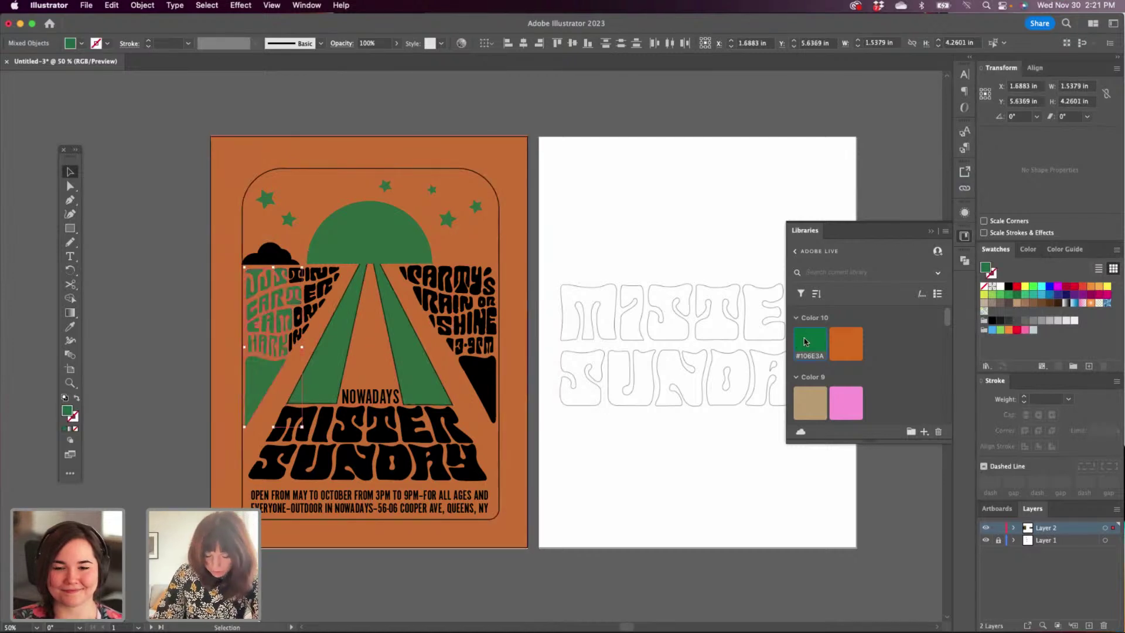
pyautogui.press('cmd+z')
pyautogui.press('cmd+z')
pyautogui.click(199, 279)
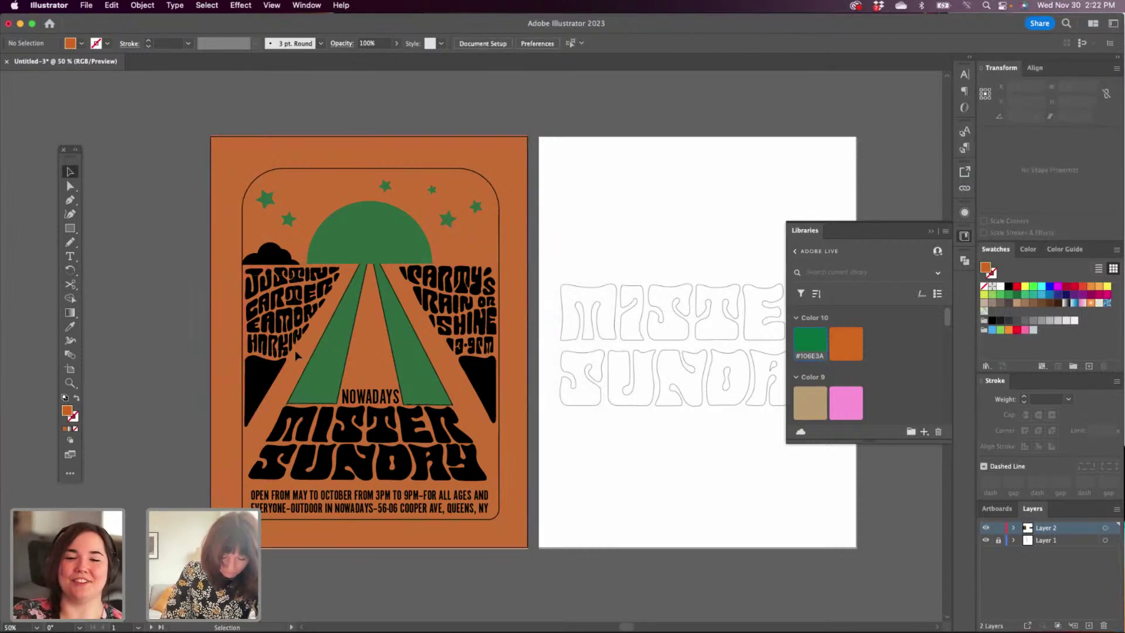
# Fill all letters of the left lettering block and the black shape beneath it with green #106E3A.
pyautogui.press('super+z')
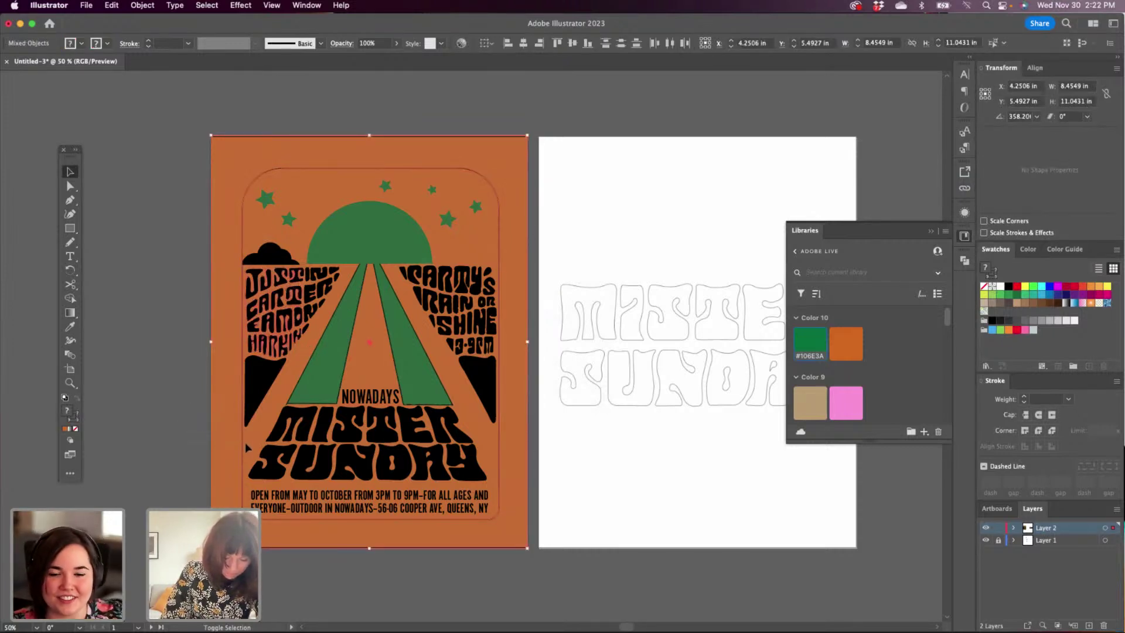
pyautogui.moveTo(244, 444); pyautogui.dragTo(246, 443)
pyautogui.keyDown('shift'); pyautogui.click(319, 275); pyautogui.keyUp('shift')
pyautogui.keyDown('shift'); pyautogui.click(324, 288); pyautogui.keyUp('shift')
pyautogui.keyDown('shift'); pyautogui.click(309, 298); pyautogui.keyUp('shift')
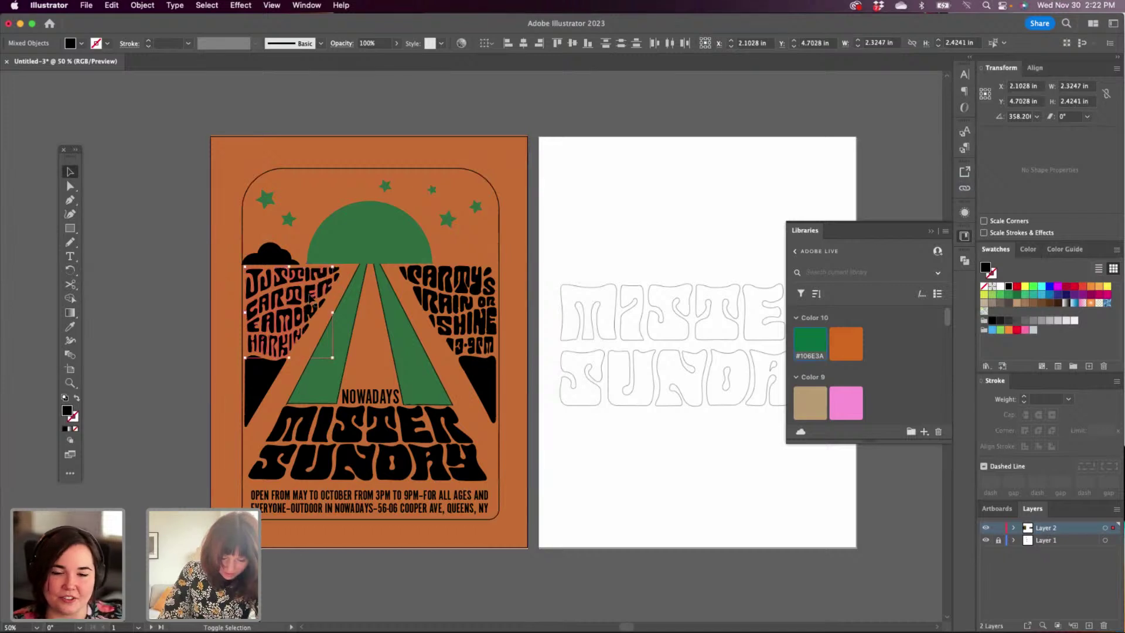
pyautogui.keyDown('shift'); pyautogui.click(336, 275); pyautogui.keyUp('shift')
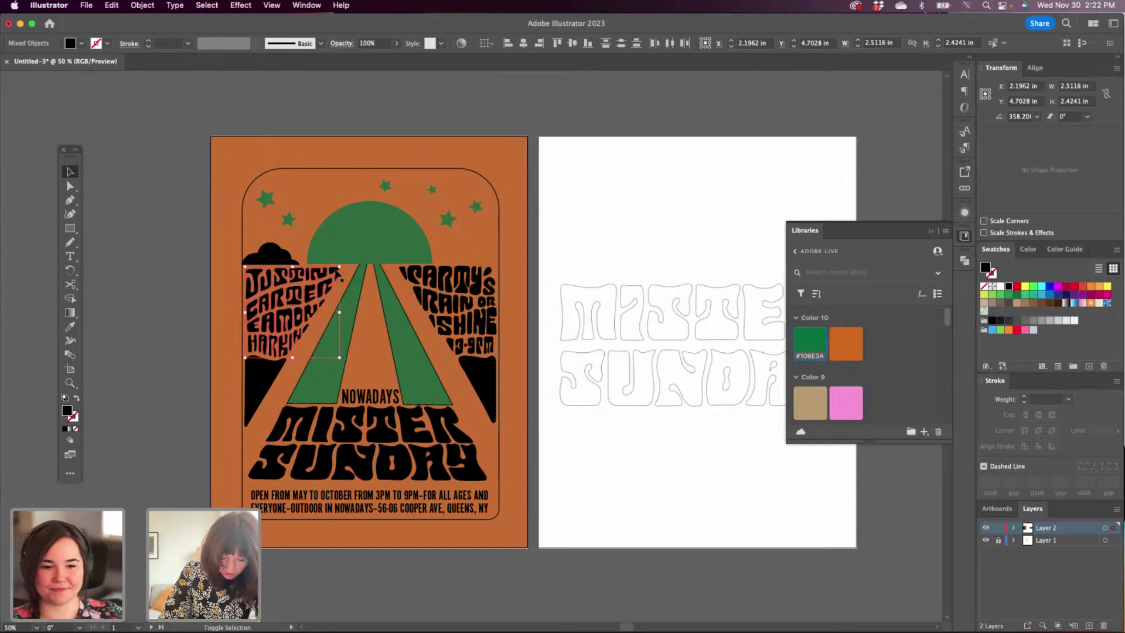
pyautogui.moveTo(245, 357); pyautogui.dragTo(244, 426)
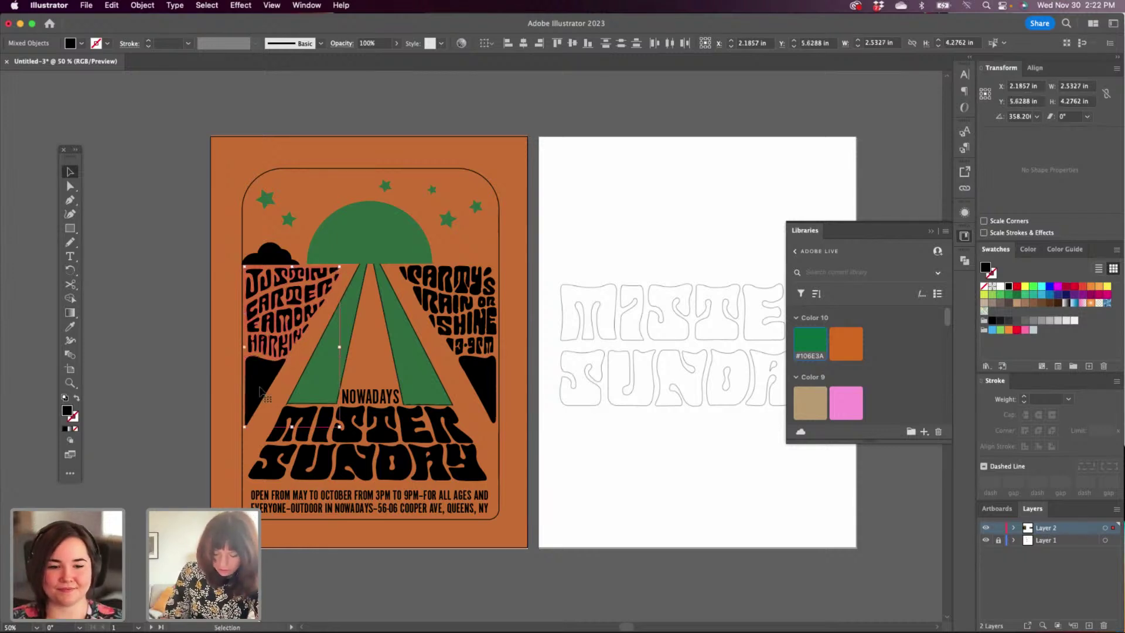
pyautogui.click(807, 344)
# Remove the black stroke from both green ray shapes and deselect them.
pyautogui.click(349, 328)
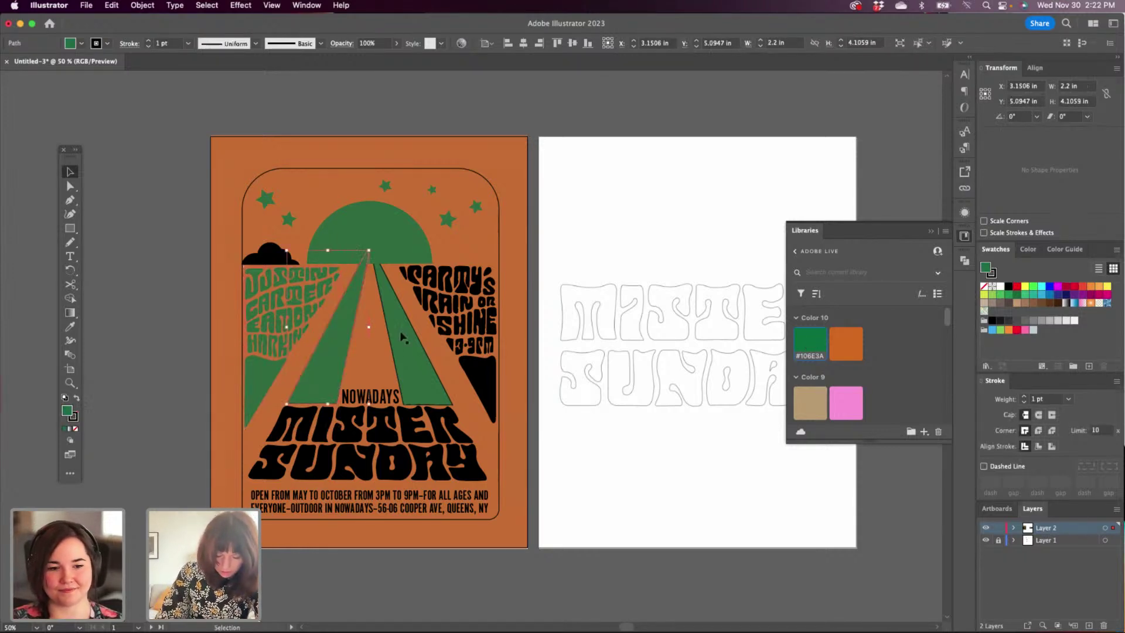
pyautogui.keyDown('shift'); pyautogui.click(402, 334); pyautogui.keyUp('shift')
pyautogui.click(72, 416)
pyautogui.click(75, 428)
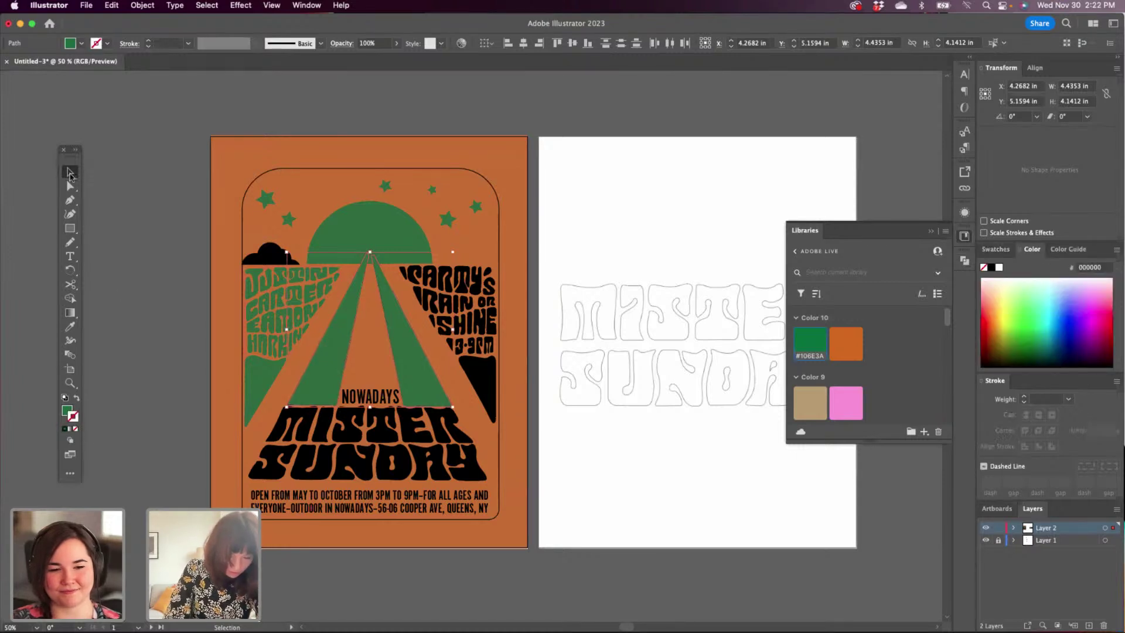
pyautogui.click(129, 284)
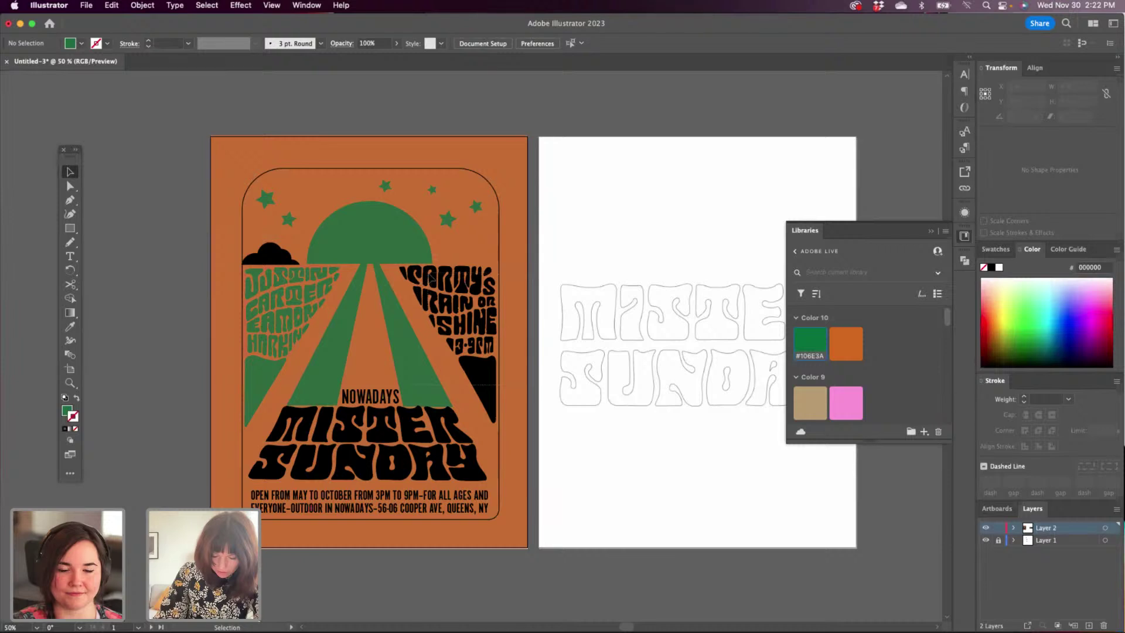
# Group the complete right lettering block with the black shape beneath it and set the group's stroke to green #106E3A.
pyautogui.press('super+a')
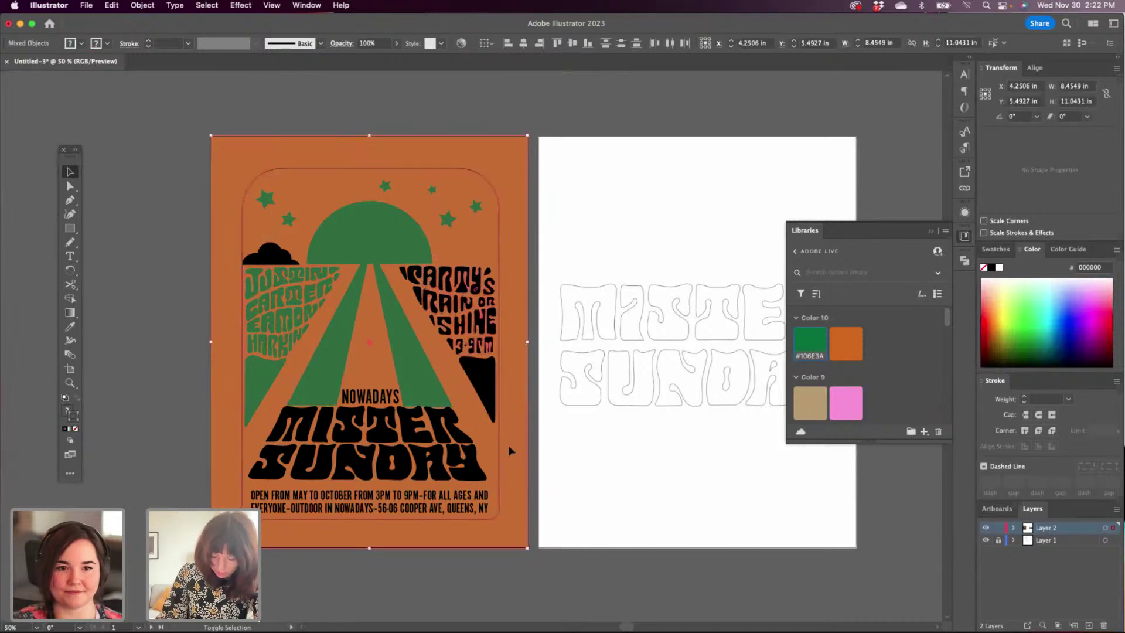
pyautogui.click(509, 451)
pyautogui.click(414, 280)
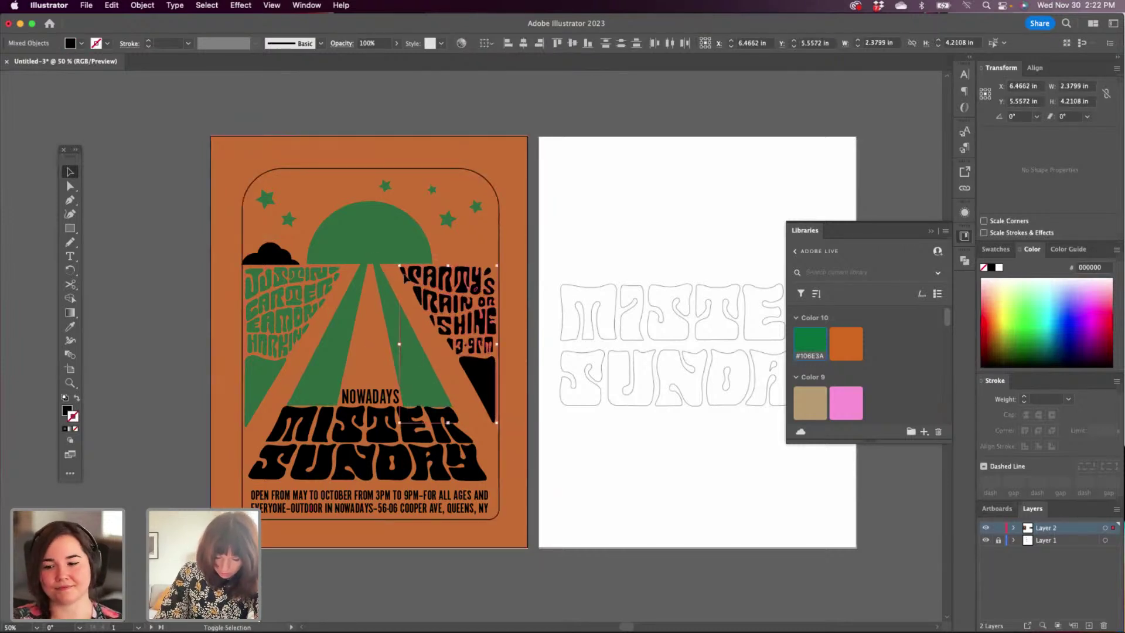
pyautogui.keyDown('shift'); pyautogui.click(406, 276); pyautogui.keyUp('shift')
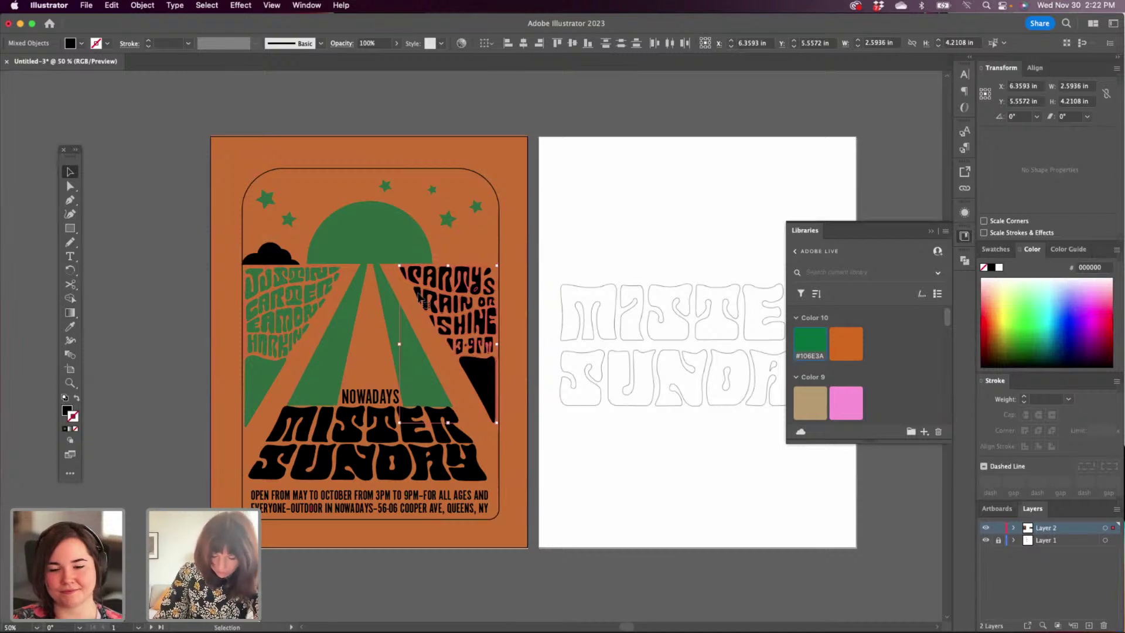
pyautogui.press('super+g')
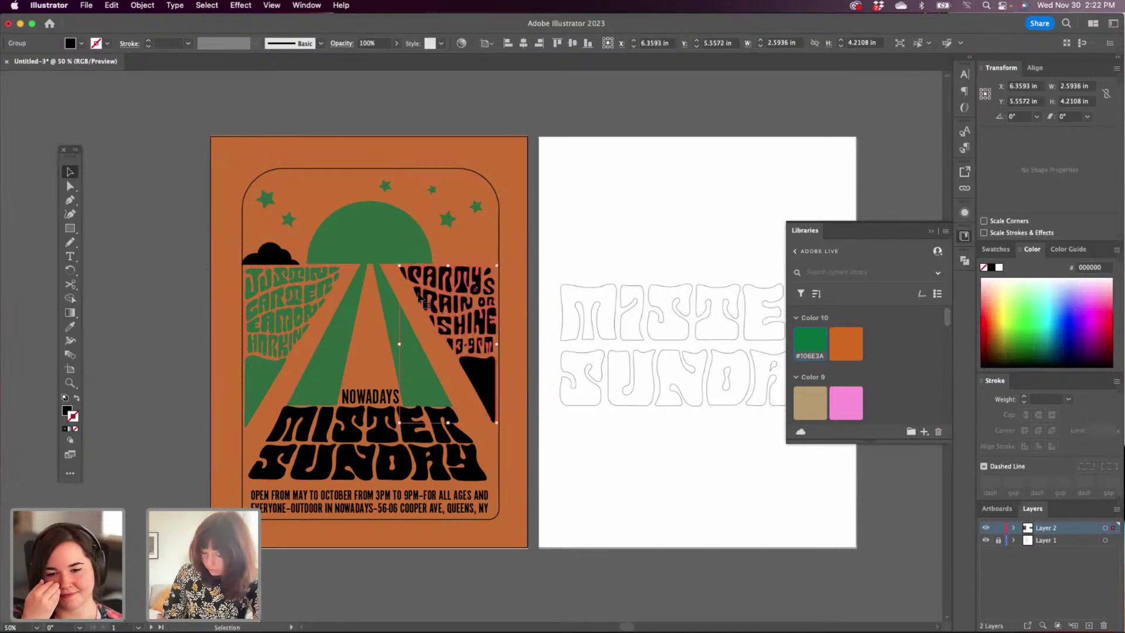
pyautogui.click(808, 343)
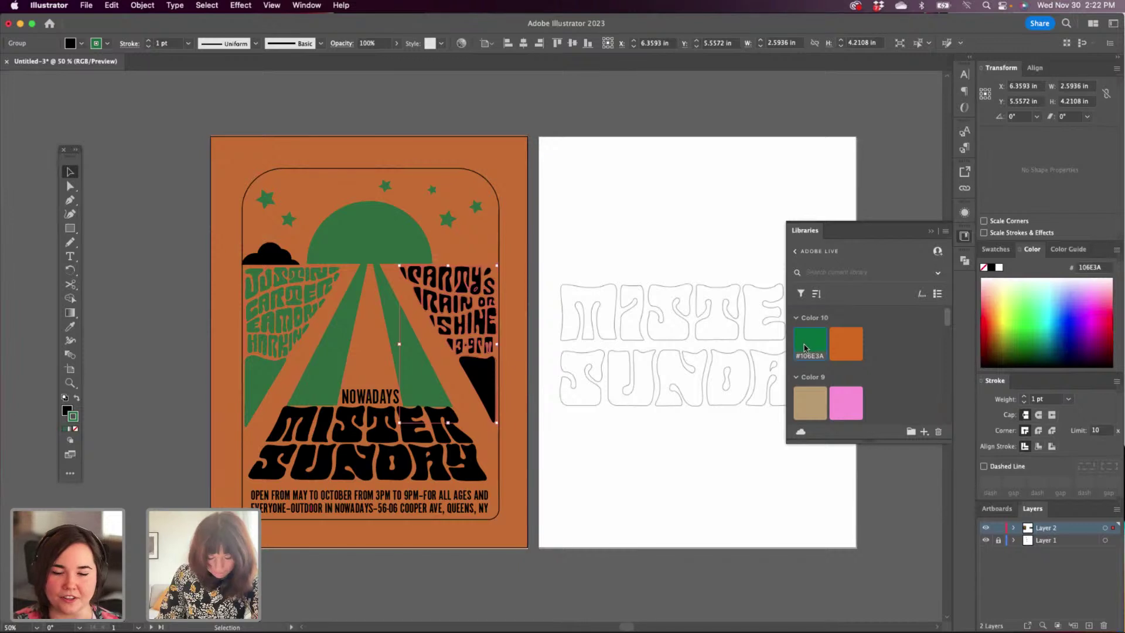
# Remove the stroke from the right lettering group, fill it with green #106E3A and deselect it.
pyautogui.click(75, 428)
pyautogui.click(66, 409)
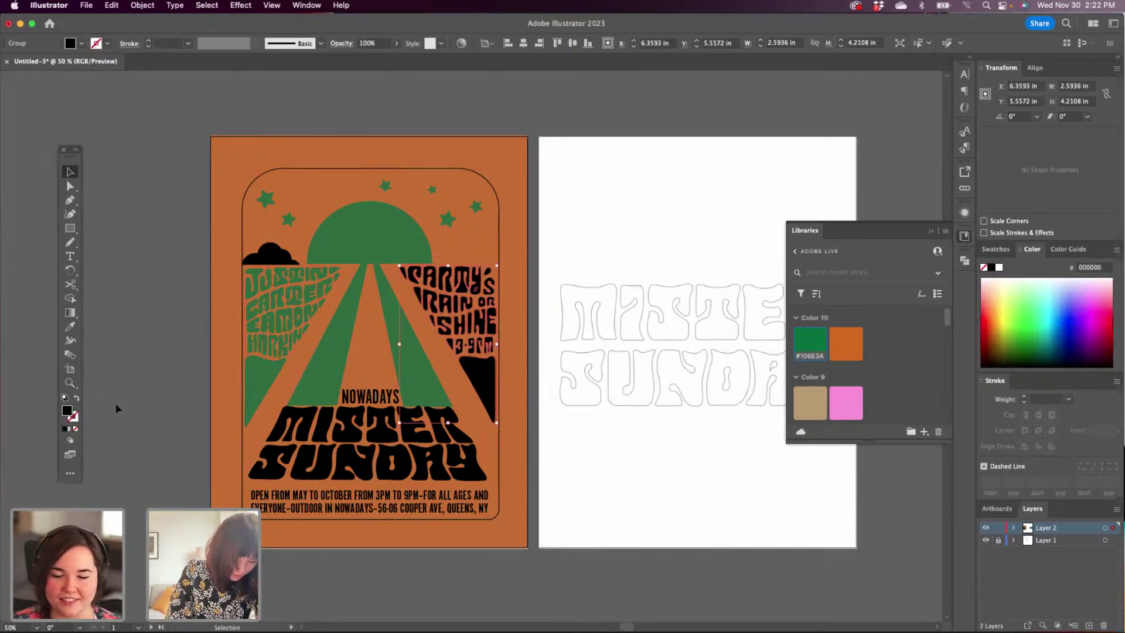
pyautogui.click(808, 351)
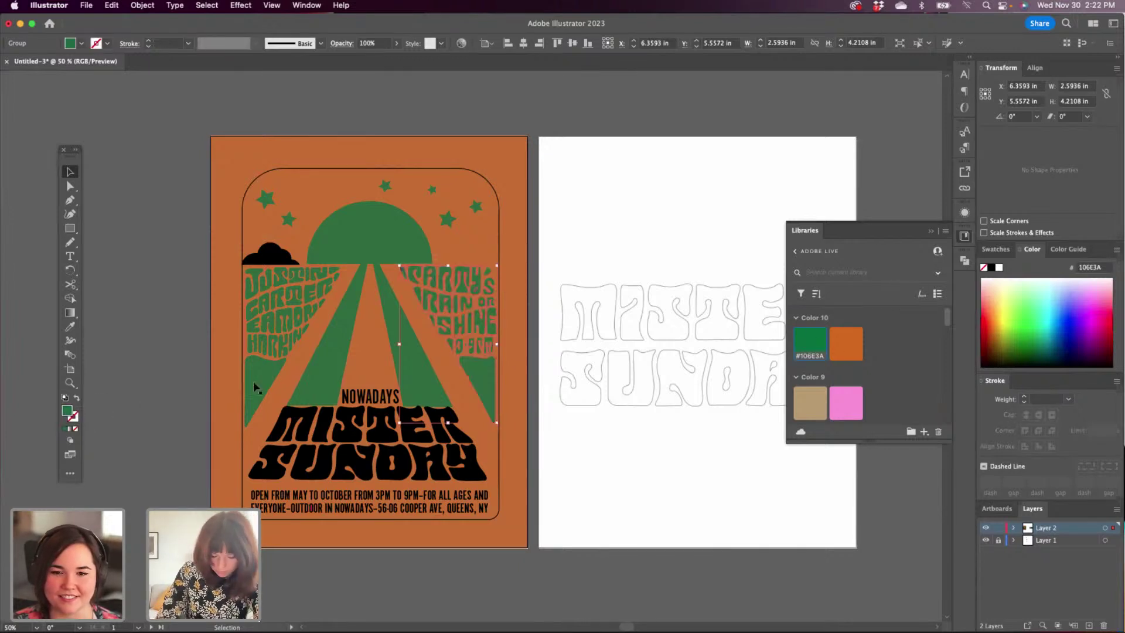
pyautogui.click(178, 385)
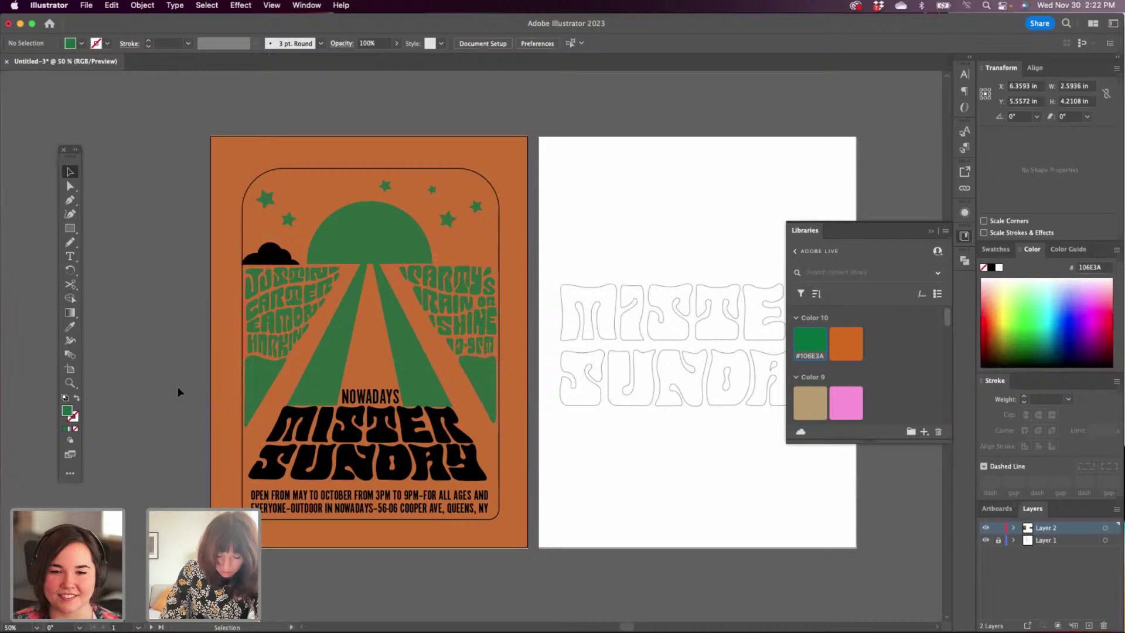
# Group the left lettering block with the green shape beneath it and nudge the group slightly to the right.
pyautogui.click(69, 200)
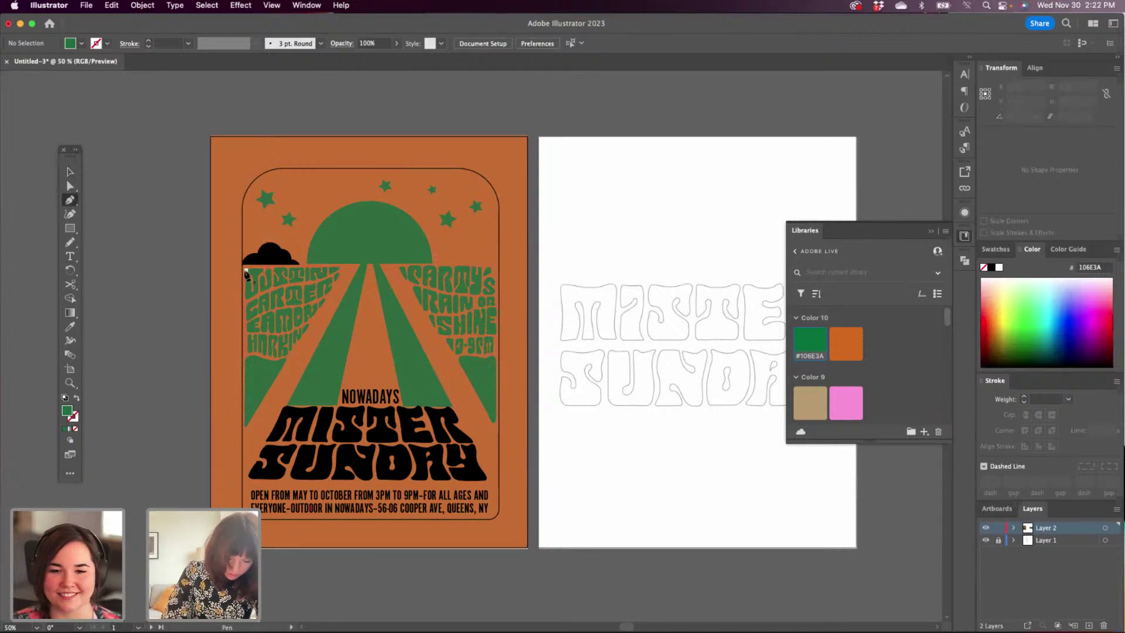
pyautogui.click(69, 172)
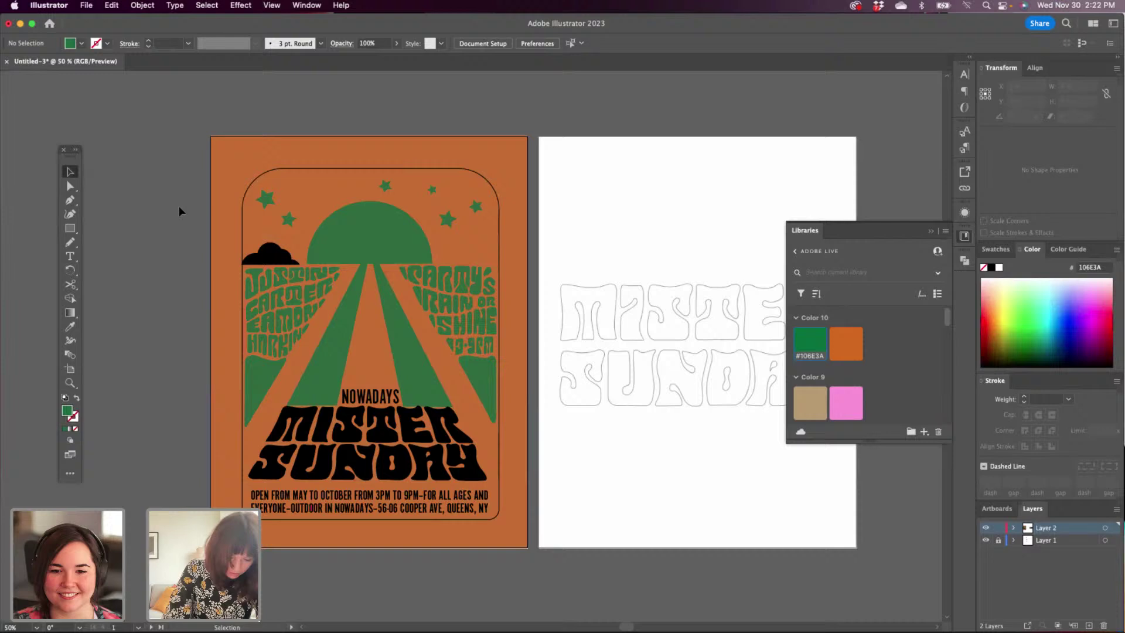
pyautogui.click(269, 390)
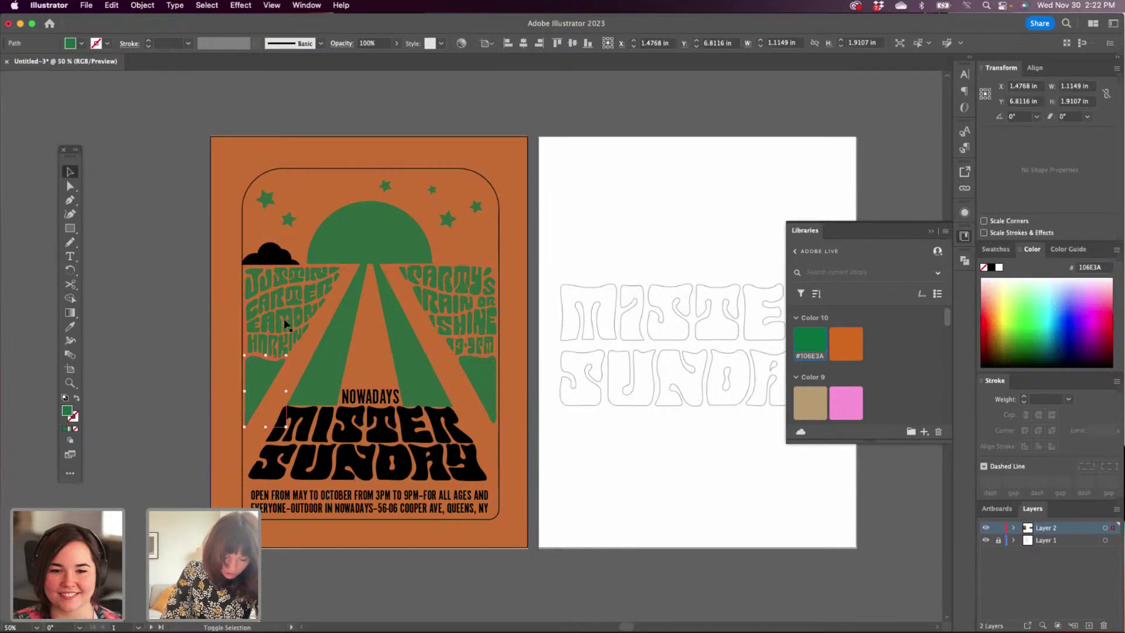
pyautogui.keyDown('shift'); pyautogui.click(300, 351); pyautogui.keyUp('shift')
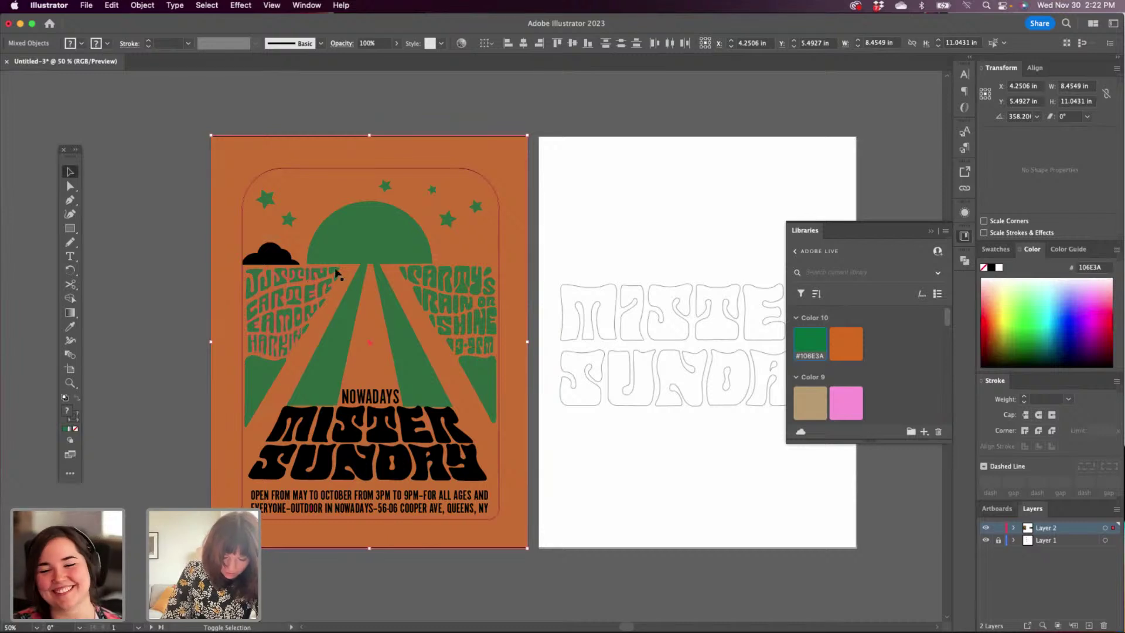
pyautogui.keyDown('shift'); pyautogui.click(306, 327); pyautogui.keyUp('shift')
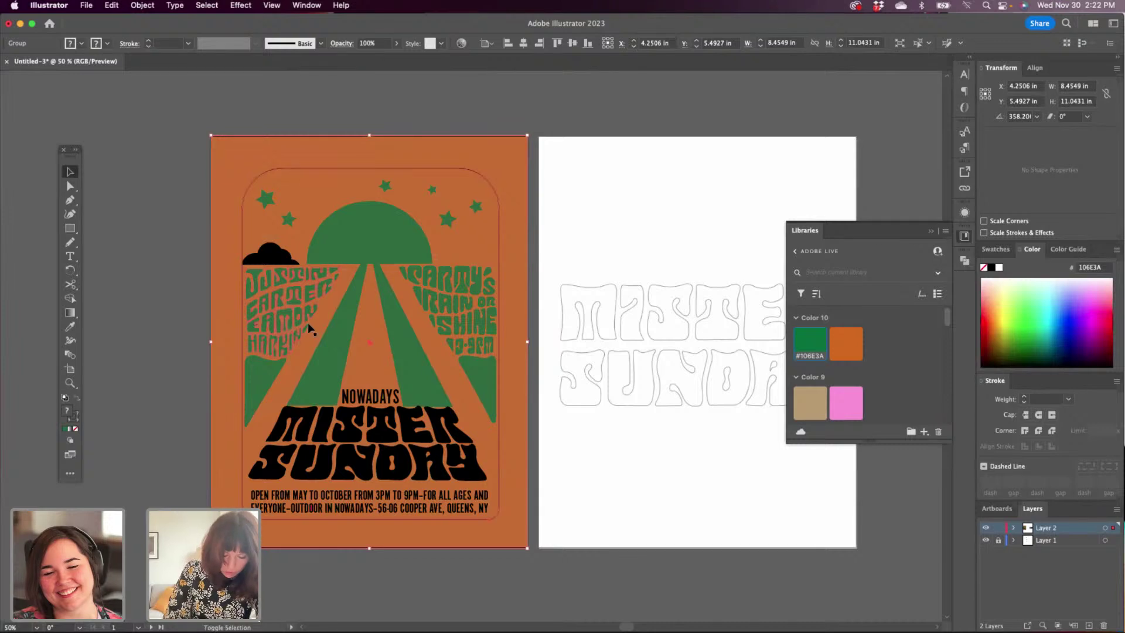
pyautogui.keyDown('shift'); pyautogui.click(268, 377); pyautogui.keyUp('shift')
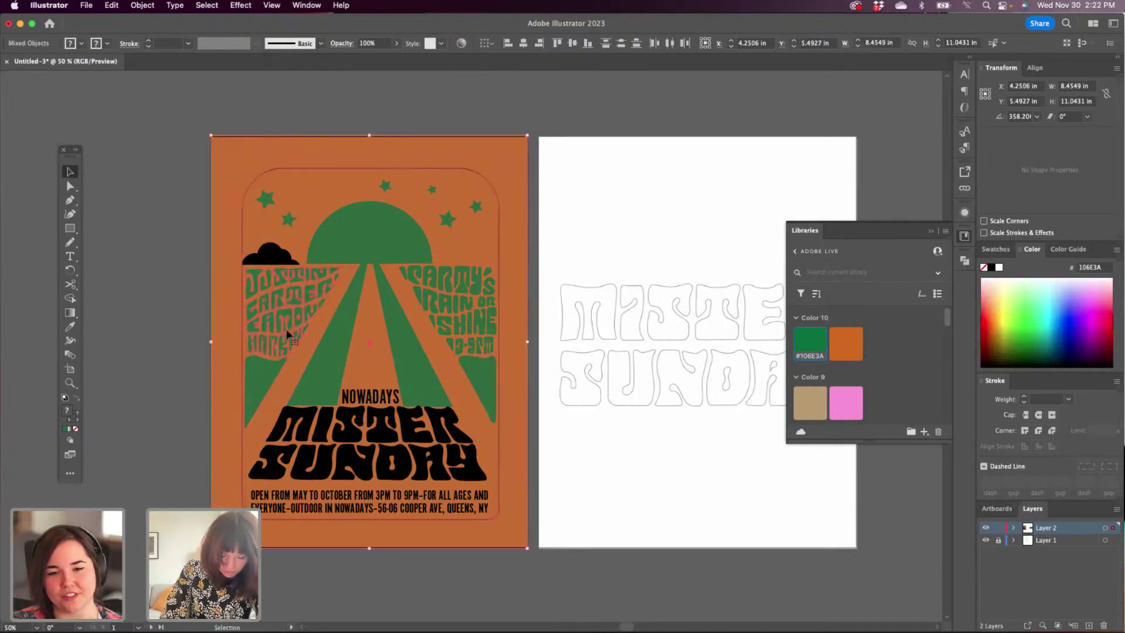
pyautogui.keyDown('shift'); pyautogui.click(238, 369); pyautogui.keyUp('shift')
pyautogui.keyDown('shift'); pyautogui.click(244, 474); pyautogui.keyUp('shift')
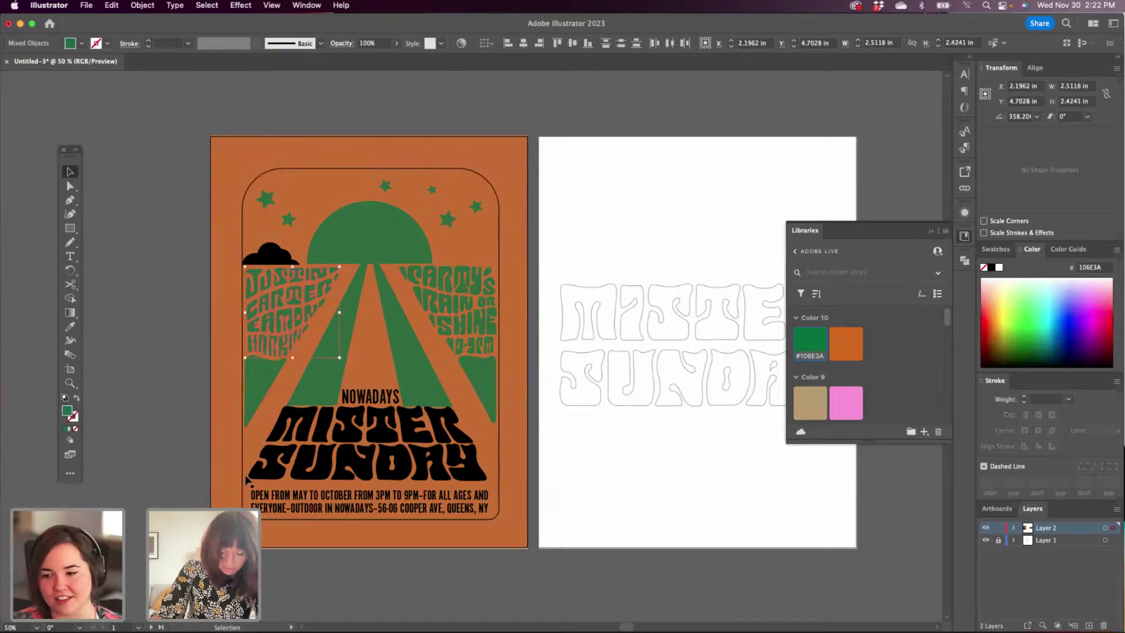
pyautogui.keyDown('shift'); pyautogui.click(246, 477); pyautogui.keyUp('shift')
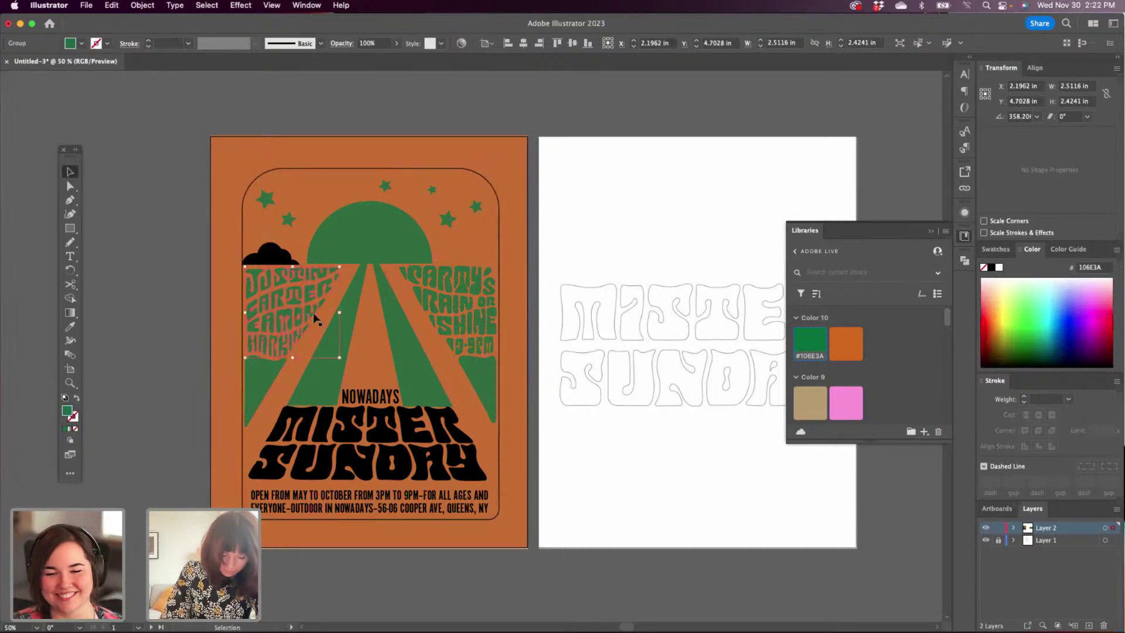
pyautogui.keyDown('shift'); pyautogui.click(257, 388); pyautogui.keyUp('shift')
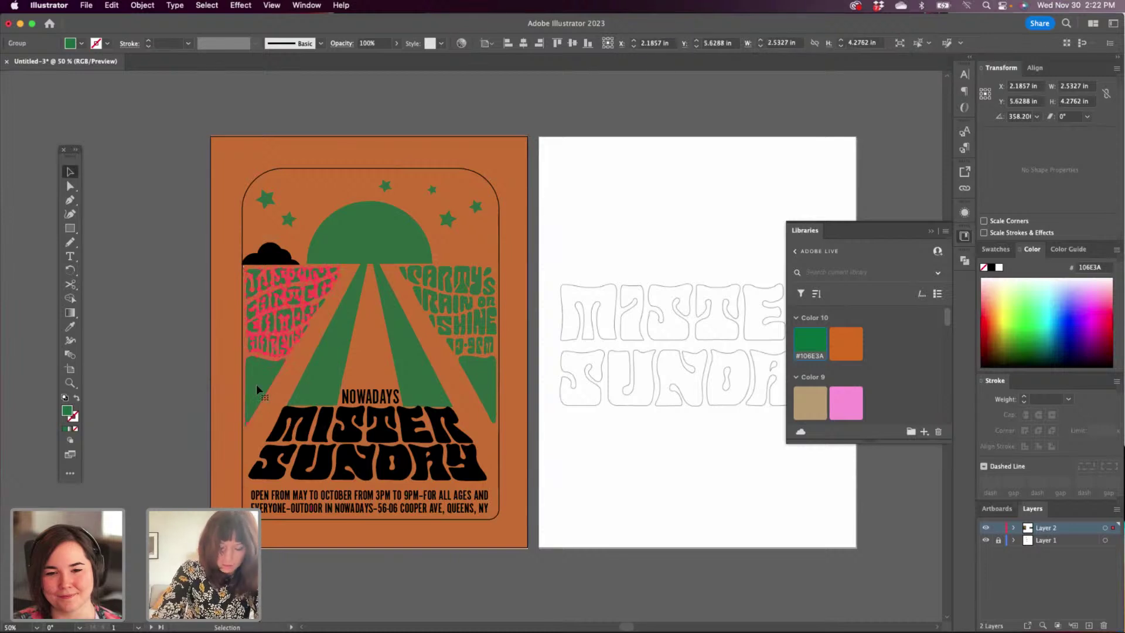
pyautogui.press('Right')
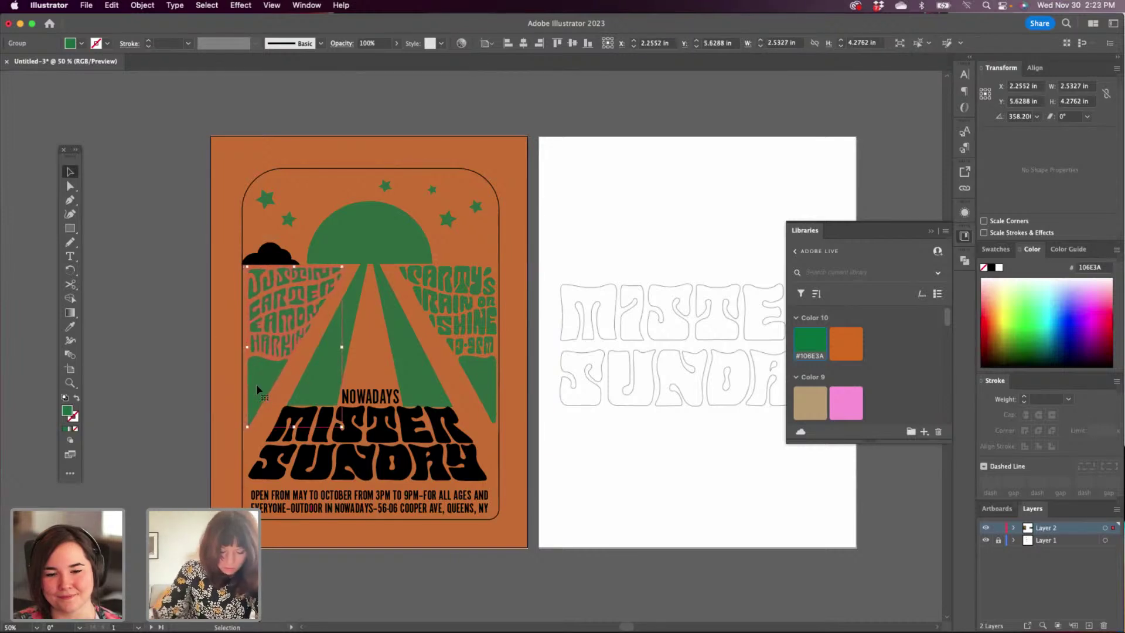
# Draw a closed green triangular panel with the Pen tool over the left lettering block, from the horizon down along the ray's edge.
pyautogui.click(69, 201)
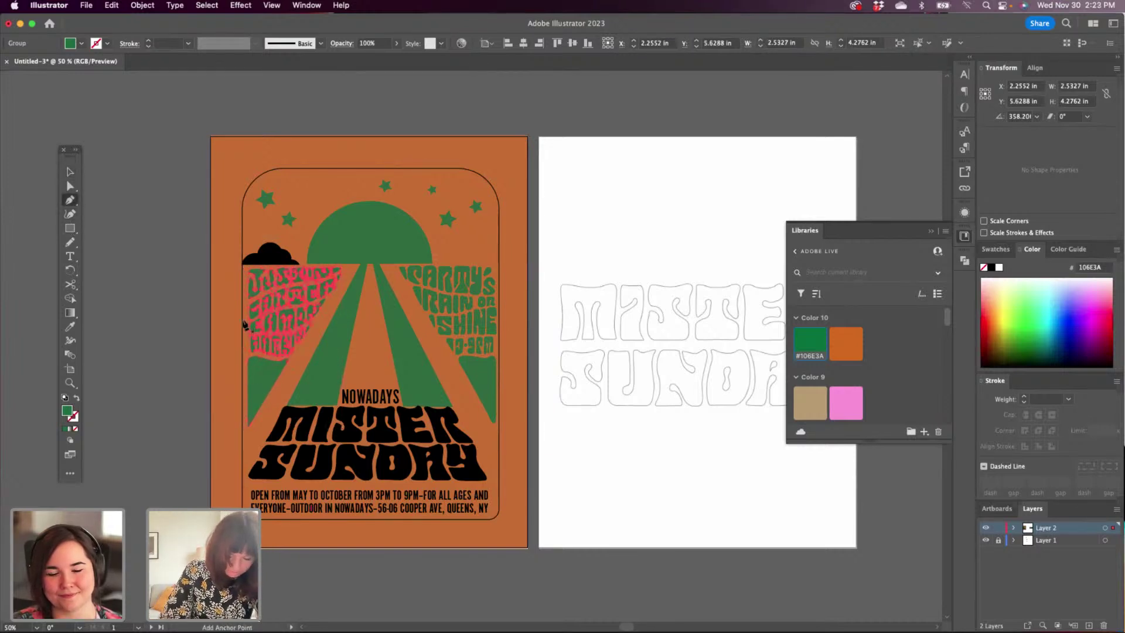
pyautogui.keyDown('super'); pyautogui.click(183, 365); pyautogui.keyUp('super')
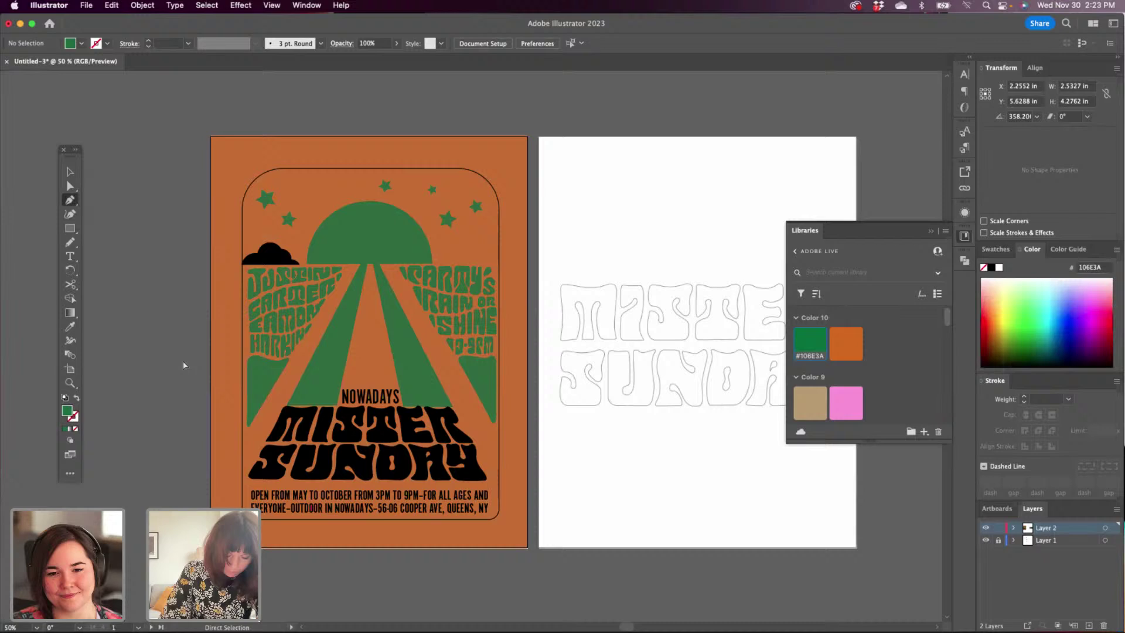
pyautogui.click(246, 453)
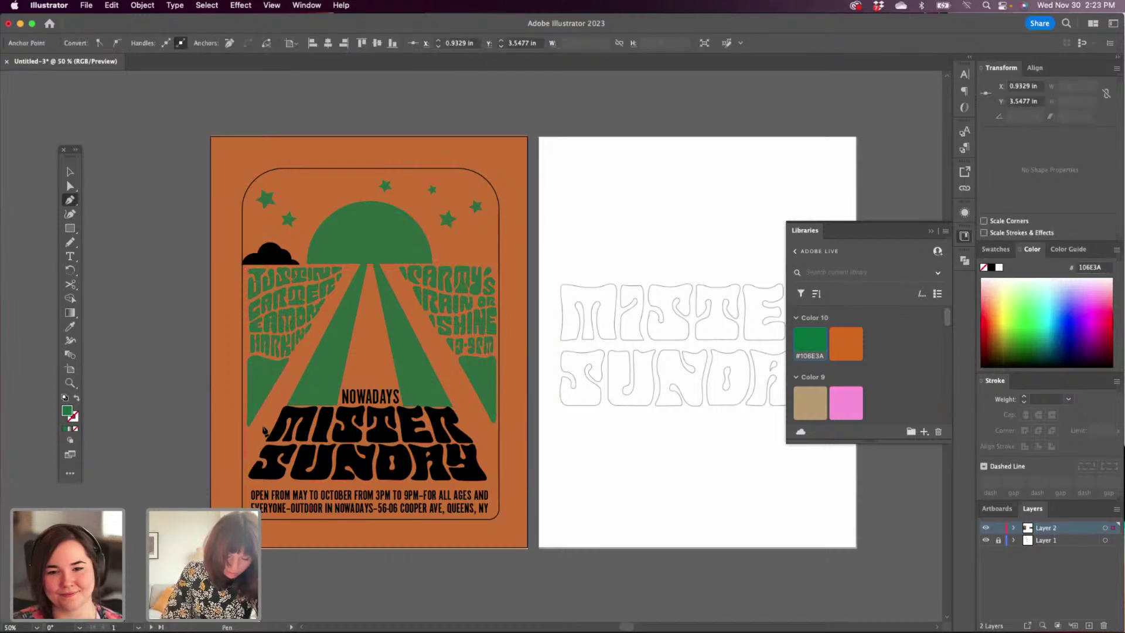
pyautogui.click(355, 269)
pyautogui.click(246, 269)
# Adjust the left green panel's corner points to line up with the frame and horizon, and deselect it.
pyautogui.press('super')
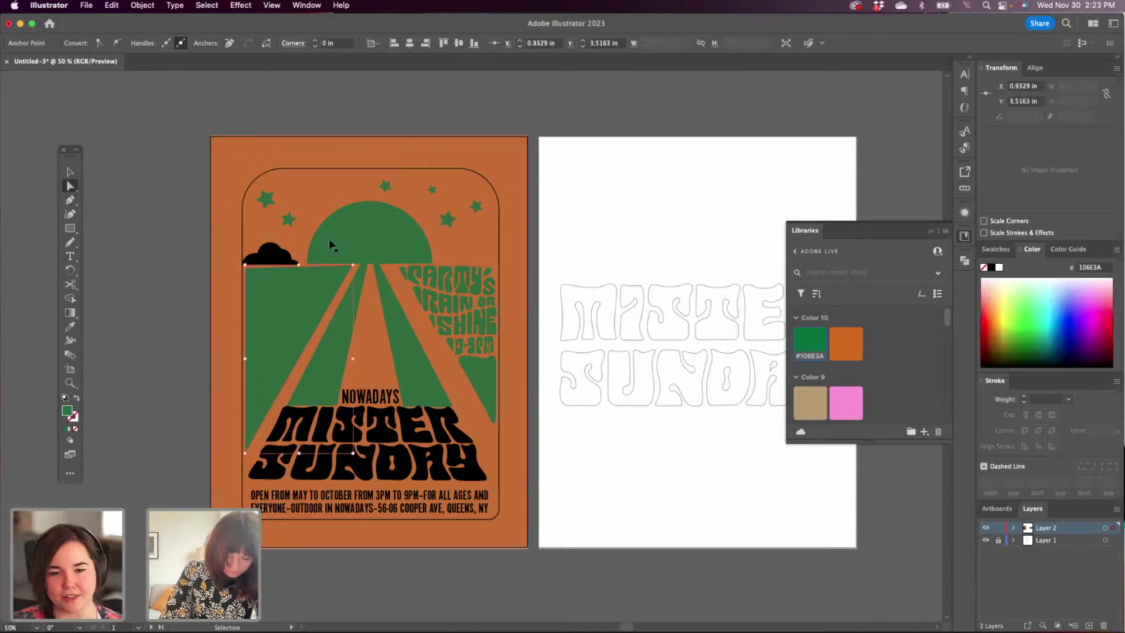
pyautogui.moveTo(246, 273); pyautogui.dragTo(246, 268)
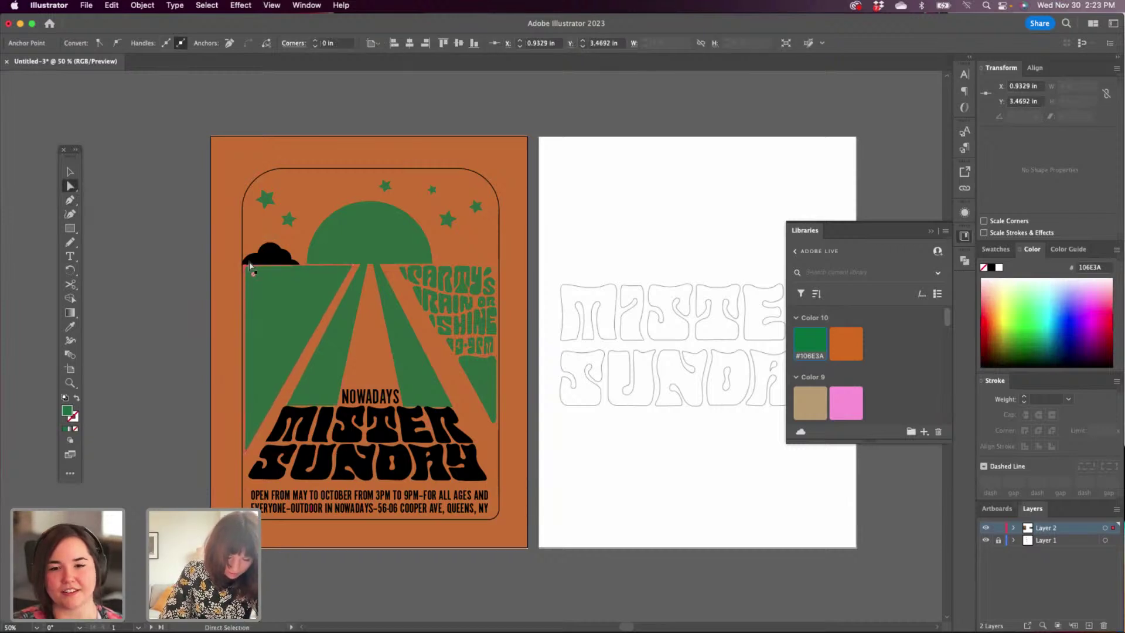
pyautogui.click(353, 265)
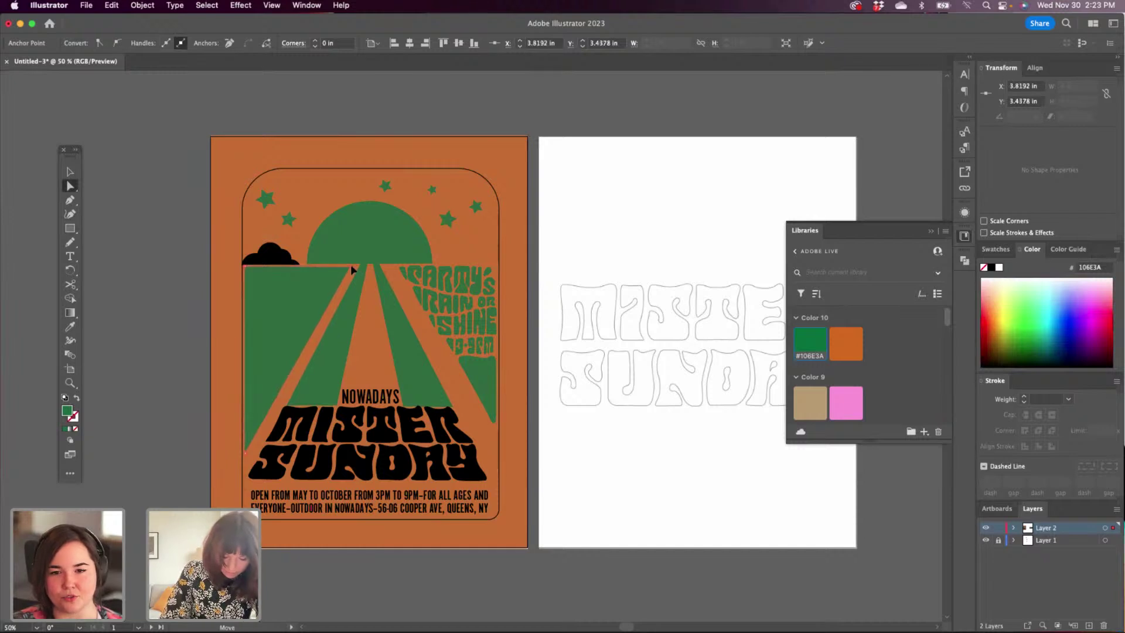
pyautogui.moveTo(353, 266); pyautogui.dragTo(351, 264)
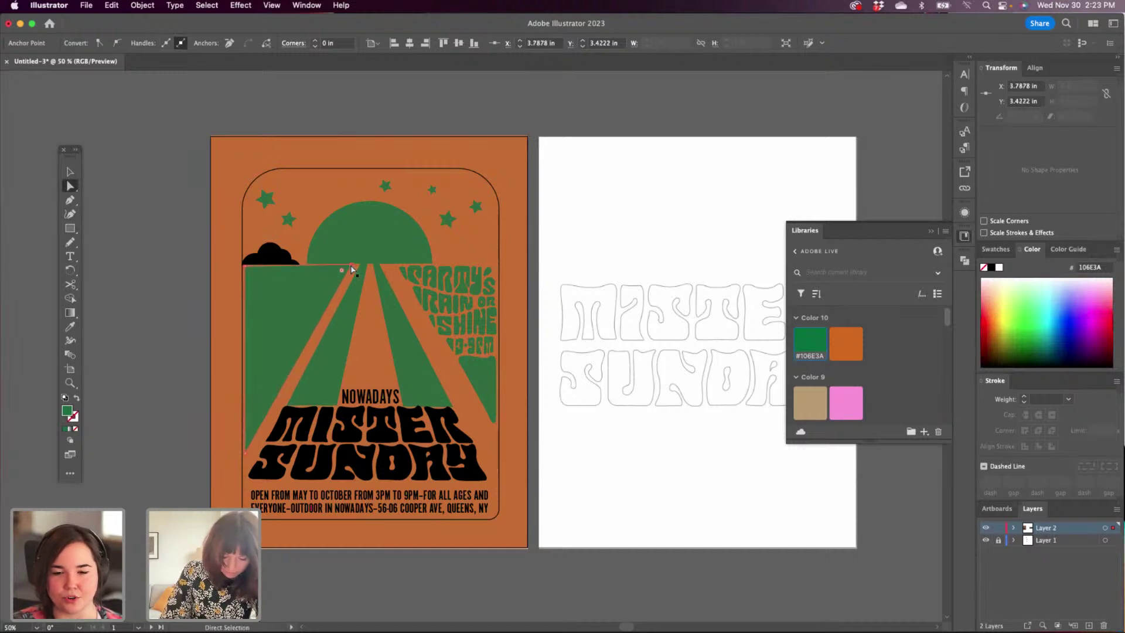
pyautogui.click(244, 447)
pyautogui.click(70, 171)
pyautogui.click(136, 276)
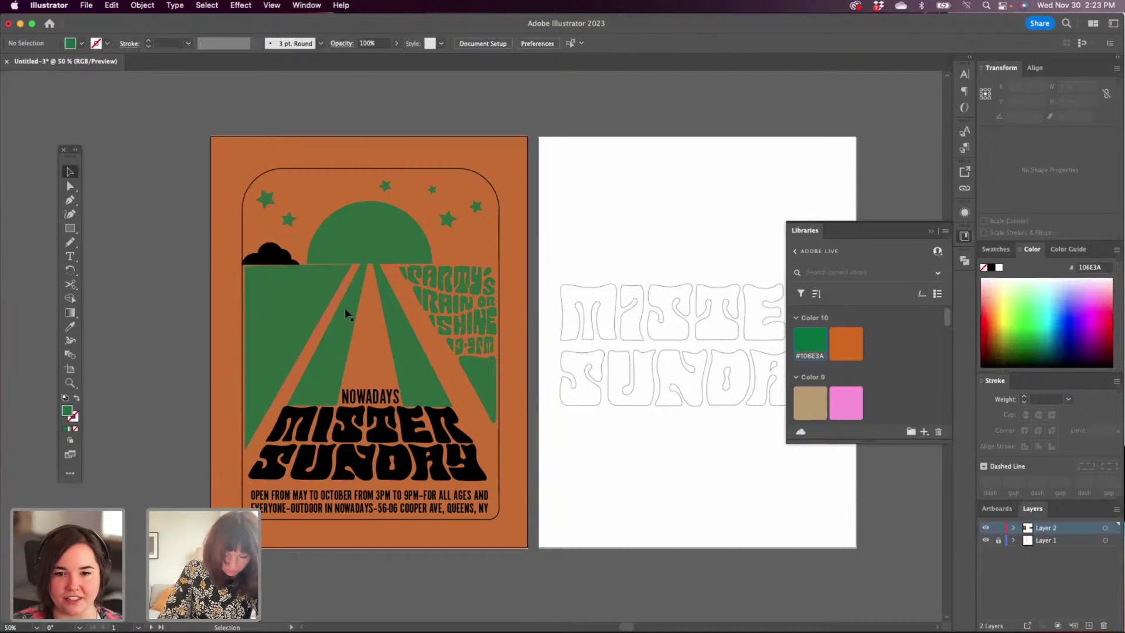
# Cut the left green panel and paste it directly behind the left lettering group.
pyautogui.click(293, 339)
pyautogui.press('a')
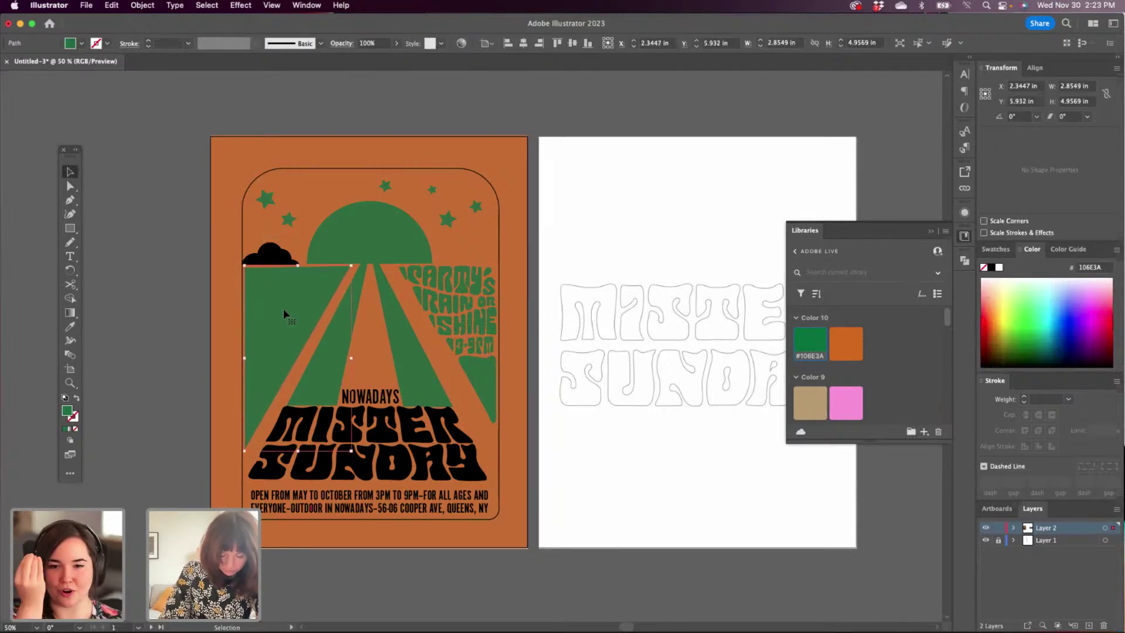
pyautogui.press('super+x')
pyautogui.click(308, 314)
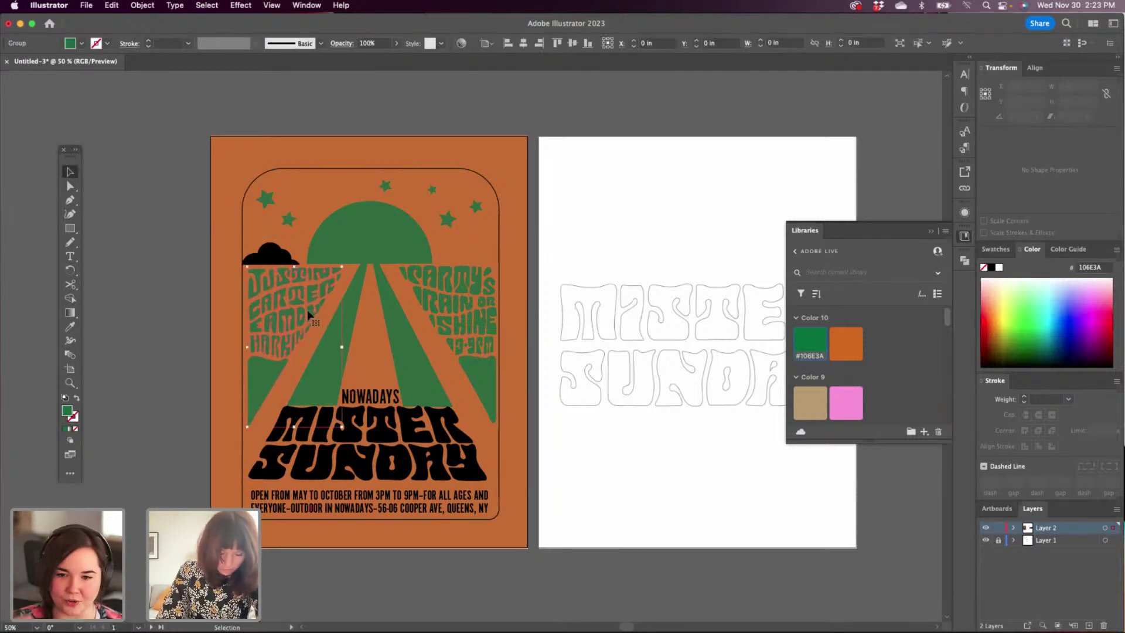
pyautogui.press('v')
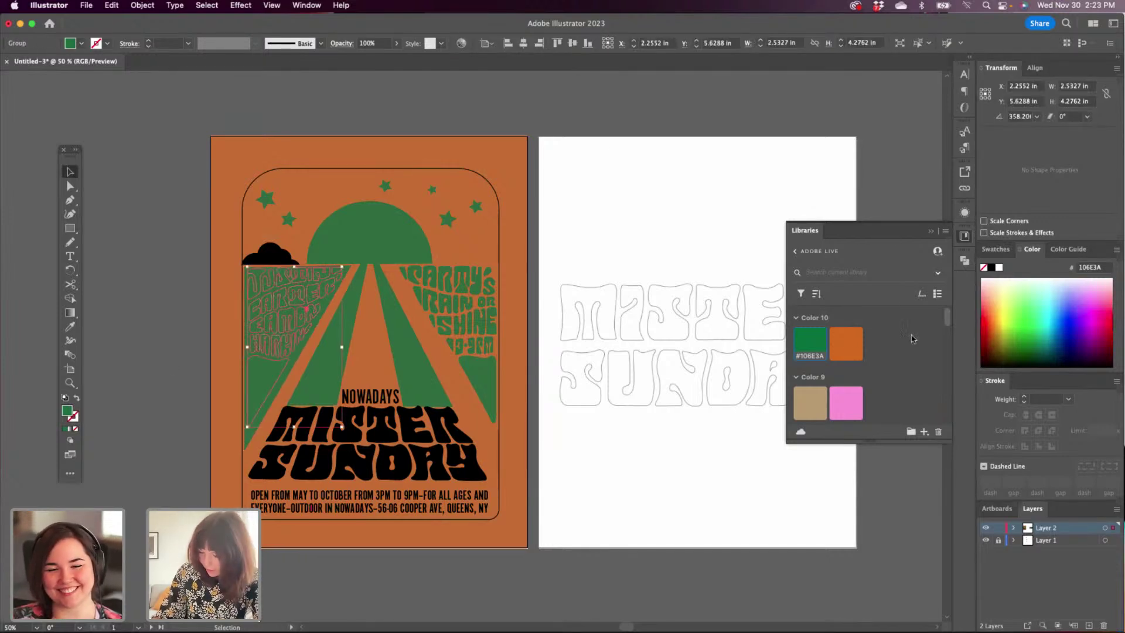
# Fill the left lettering group with orange #D26D07 and deselect it.
pyautogui.click(846, 340)
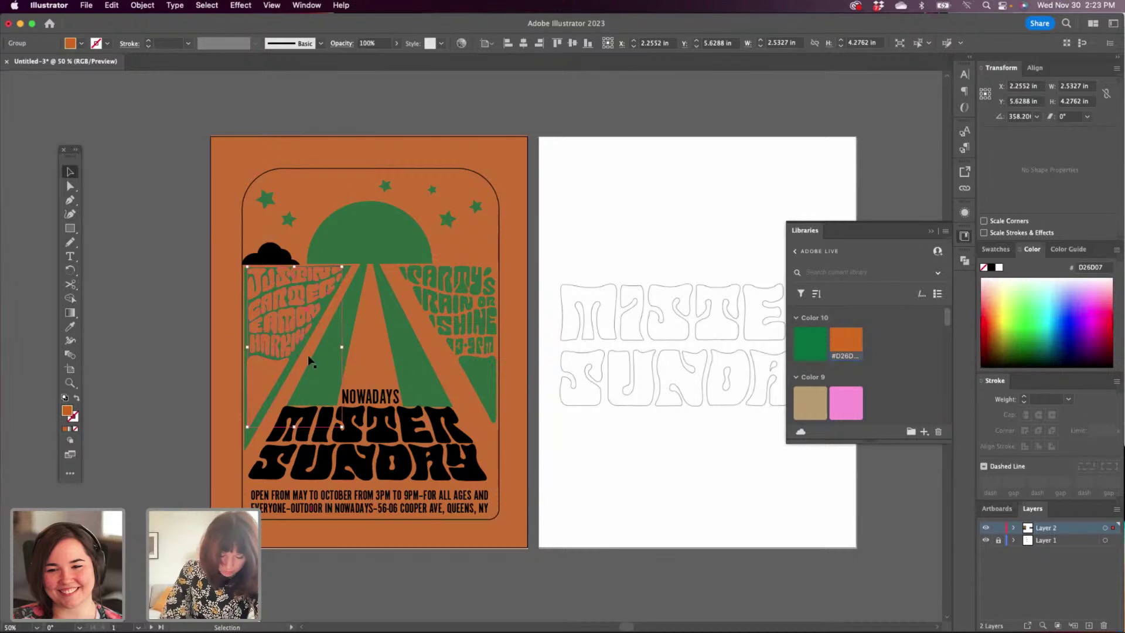
pyautogui.press('super+h')
pyautogui.click(145, 365)
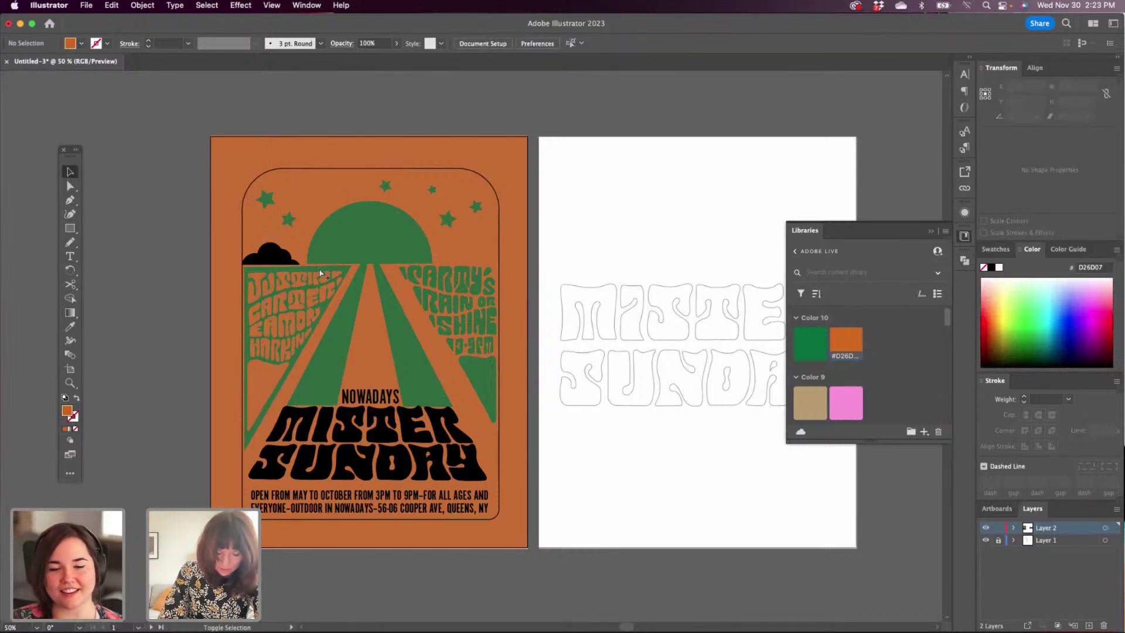
# Duplicate the left green panel, reflect the copy across the vertical axis and position it over the right lettering block.
pyautogui.moveTo(320, 267); pyautogui.dragTo(461, 287)
pyautogui.click(142, 5)
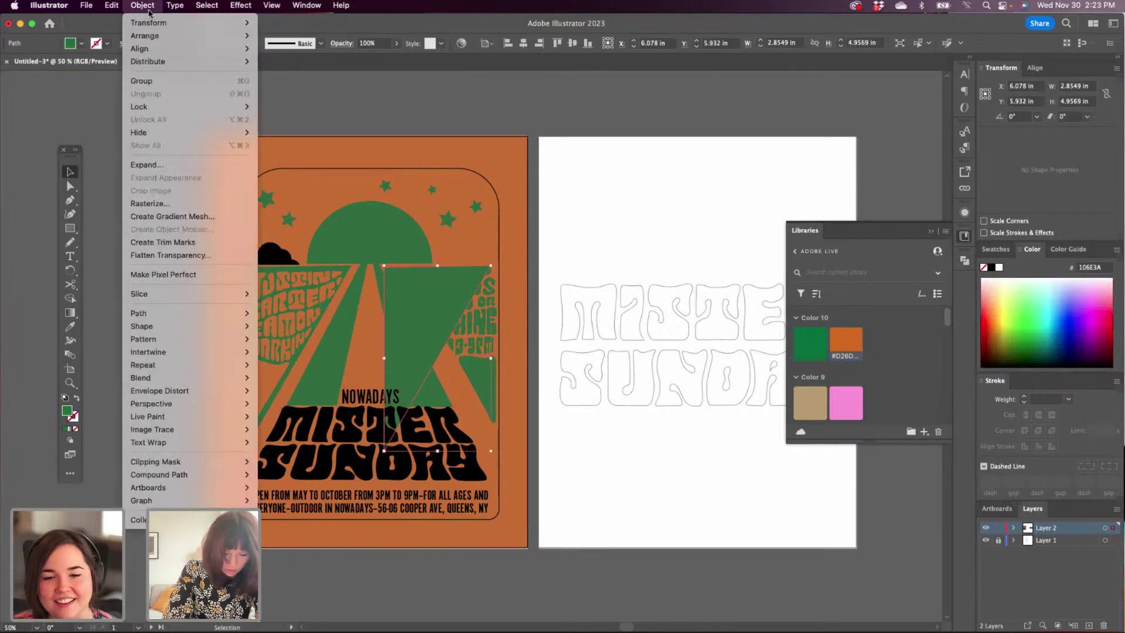
pyautogui.moveTo(155, 22)
pyautogui.click(287, 68)
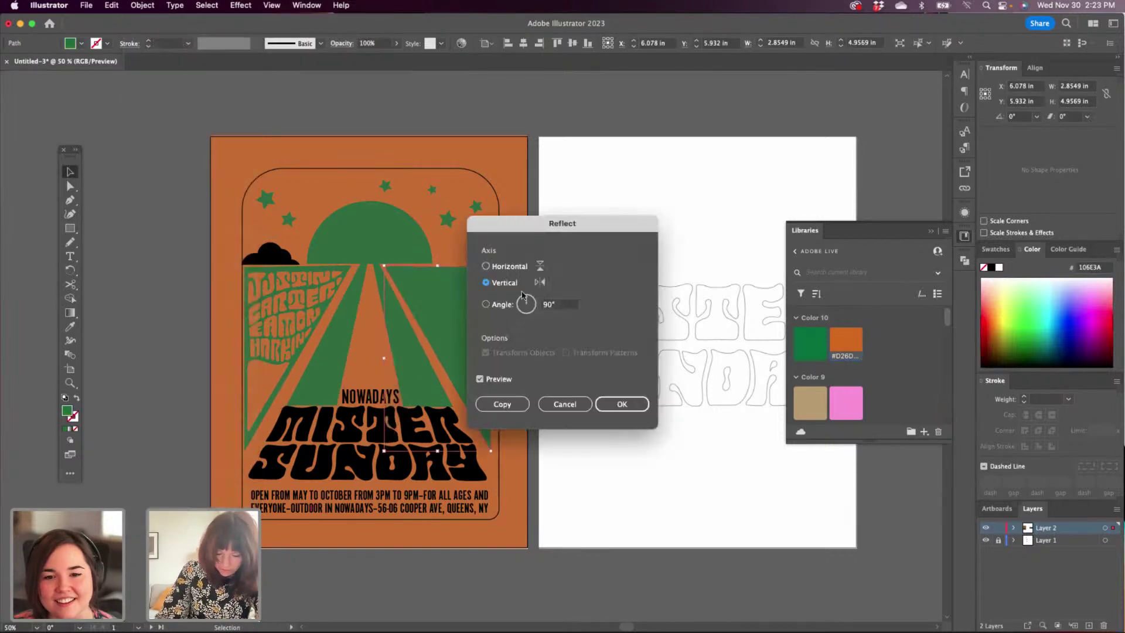
pyautogui.click(622, 403)
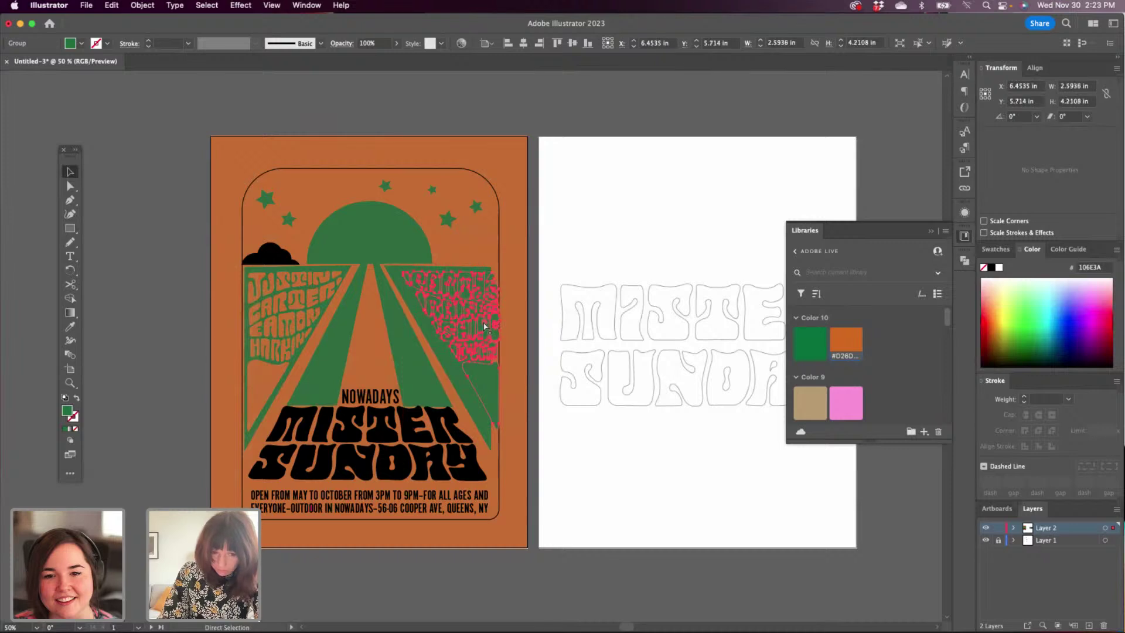
pyautogui.moveTo(482, 322); pyautogui.dragTo(478, 316)
pyautogui.moveTo(474, 414); pyautogui.dragTo(478, 410)
pyautogui.click(477, 411)
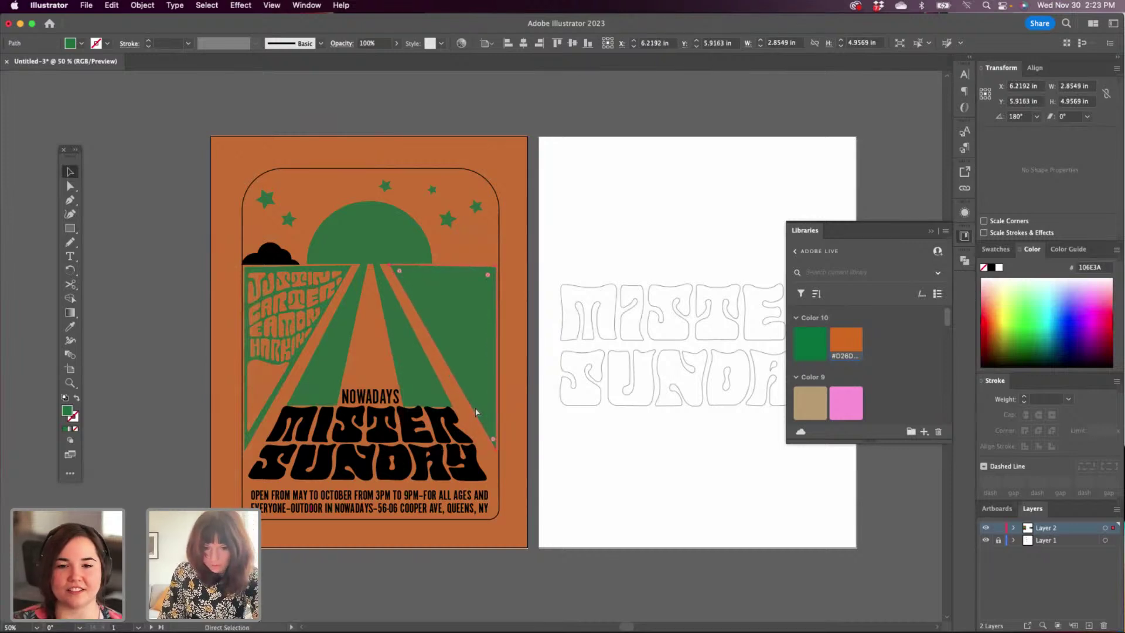
# Cut the mirrored green panel and paste it behind the right lettering group.
pyautogui.press('super+x')
pyautogui.click(478, 376)
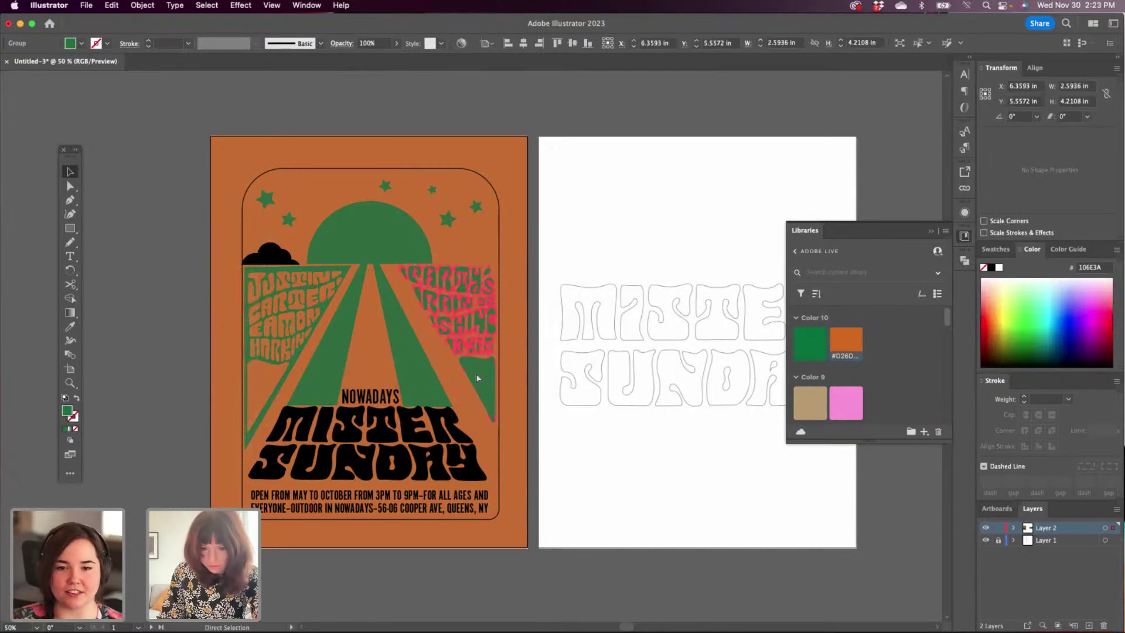
pyautogui.press('shift+super+z')
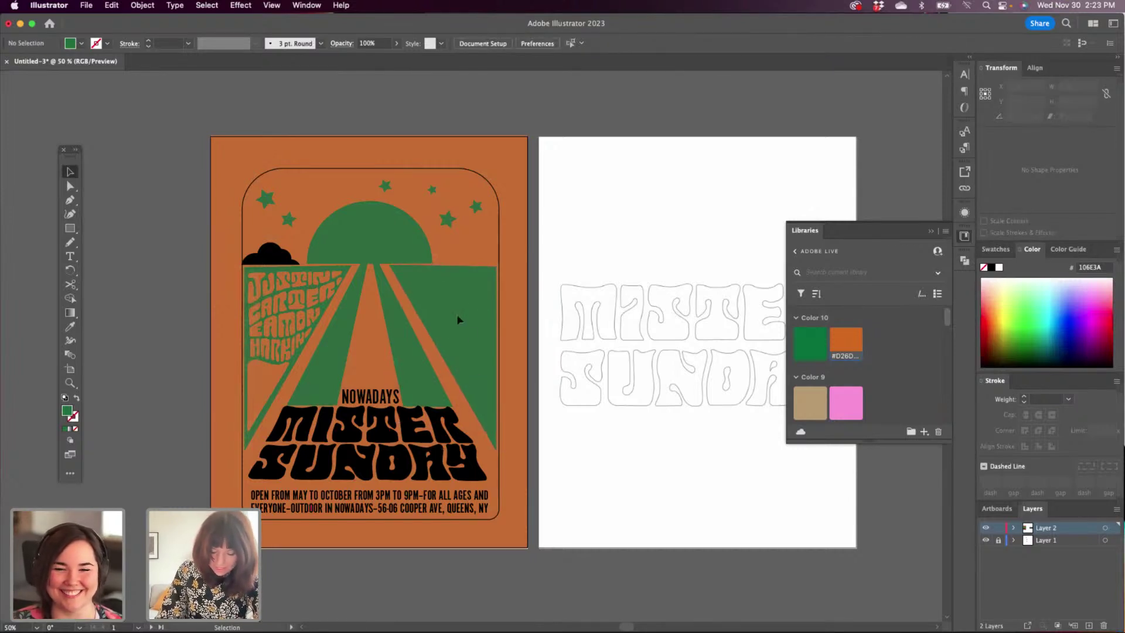
# Select the right lettering group on its own and fill it with orange #D26D07.
pyautogui.press('super+a')
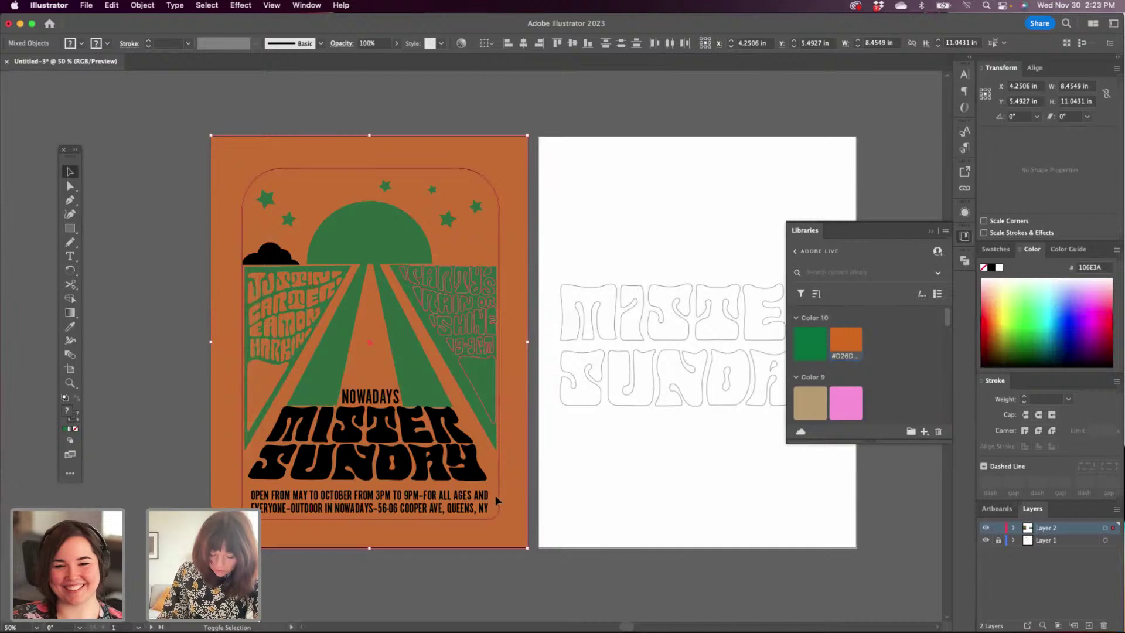
pyautogui.keyDown('shift'); pyautogui.click(506, 496); pyautogui.keyUp('shift')
pyautogui.keyDown('shift'); pyautogui.click(509, 491); pyautogui.keyUp('shift')
pyautogui.keyDown('shift'); pyautogui.click(499, 219); pyautogui.keyUp('shift')
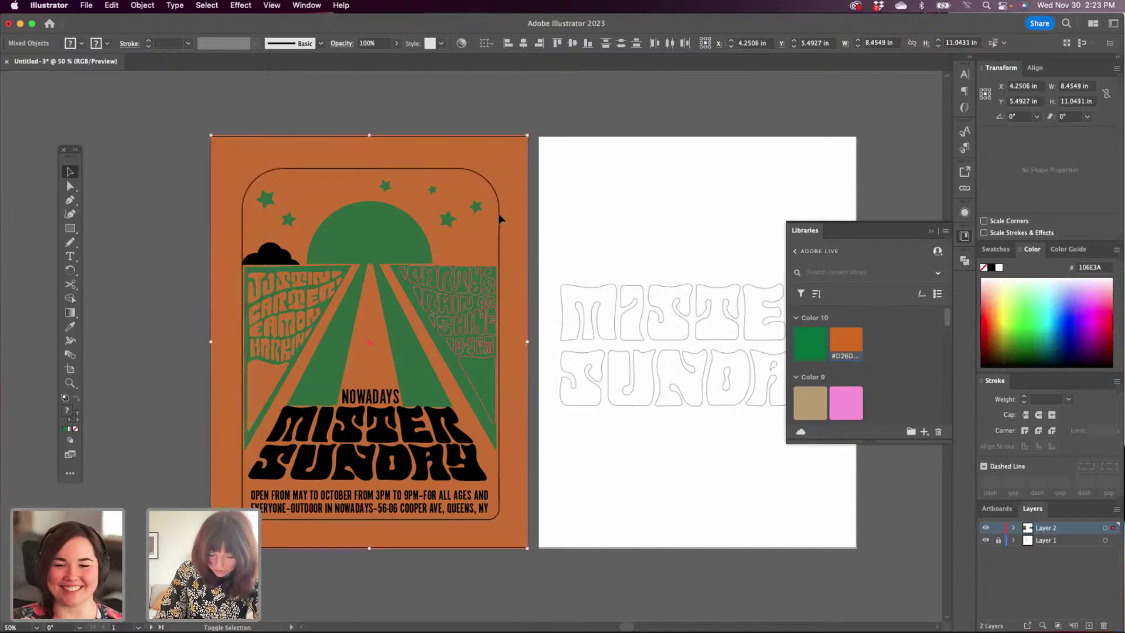
pyautogui.keyDown('shift'); pyautogui.click(517, 194); pyautogui.keyUp('shift')
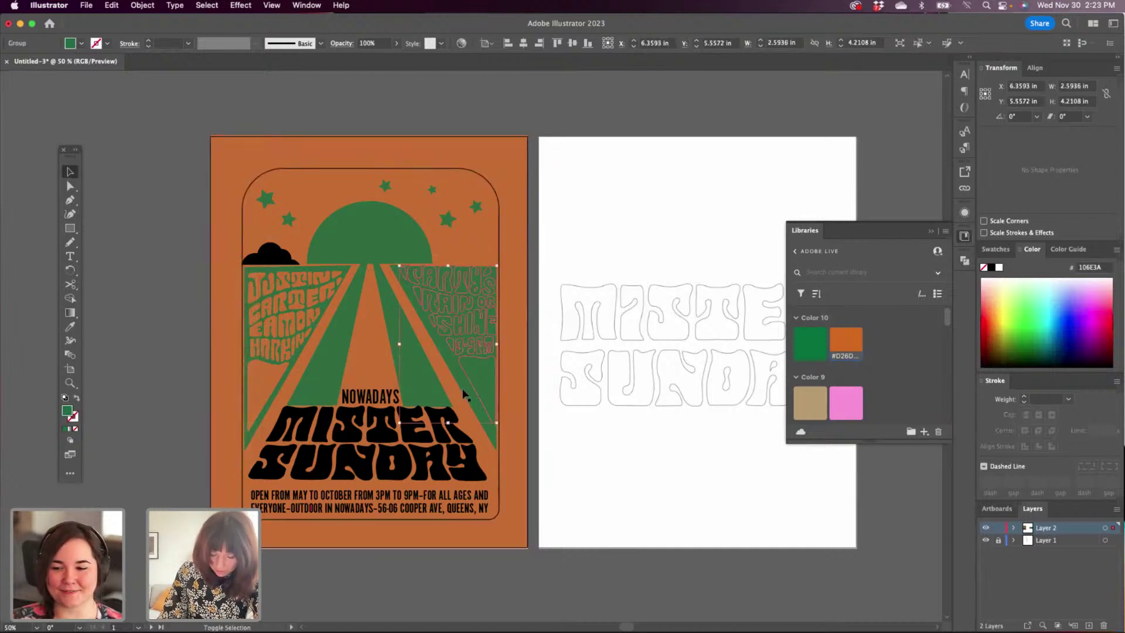
pyautogui.click(843, 344)
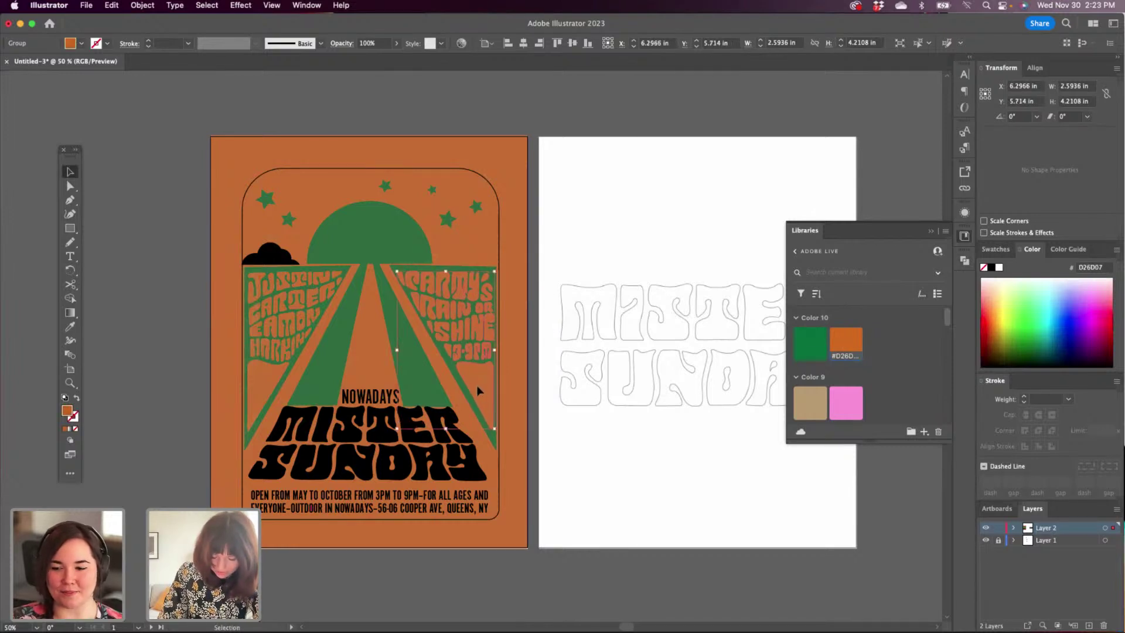
# Nudge the orange right lettering group within its green panel to about X 6.31 in, Y 5.73 in, and deselect it.
pyautogui.moveTo(479, 388); pyautogui.dragTo(474, 388)
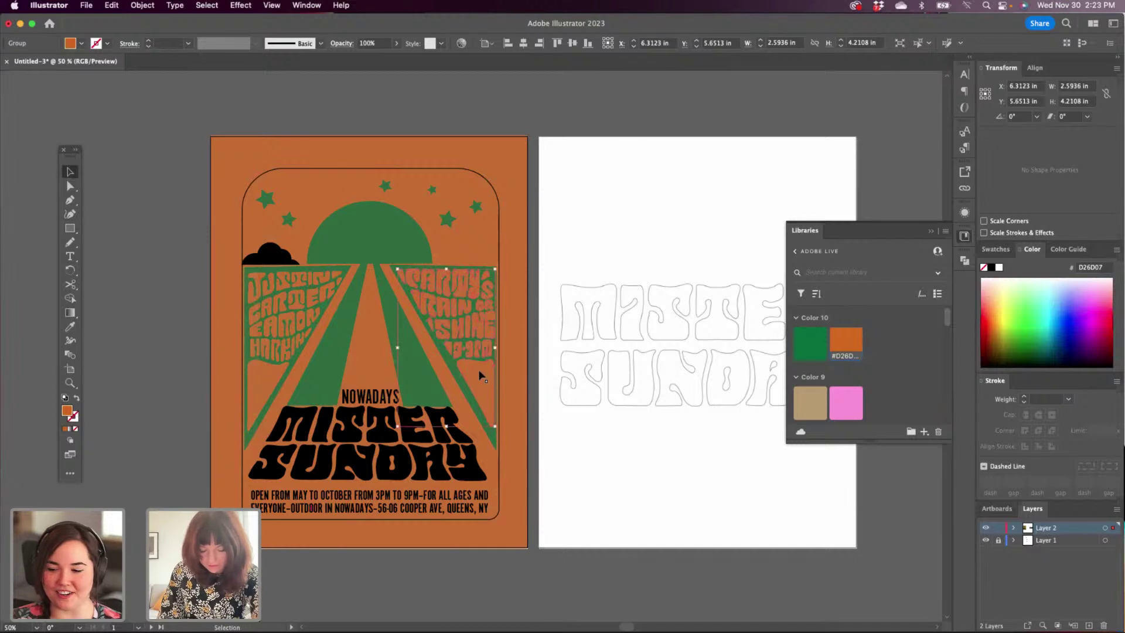
pyautogui.moveTo(478, 387); pyautogui.dragTo(479, 387)
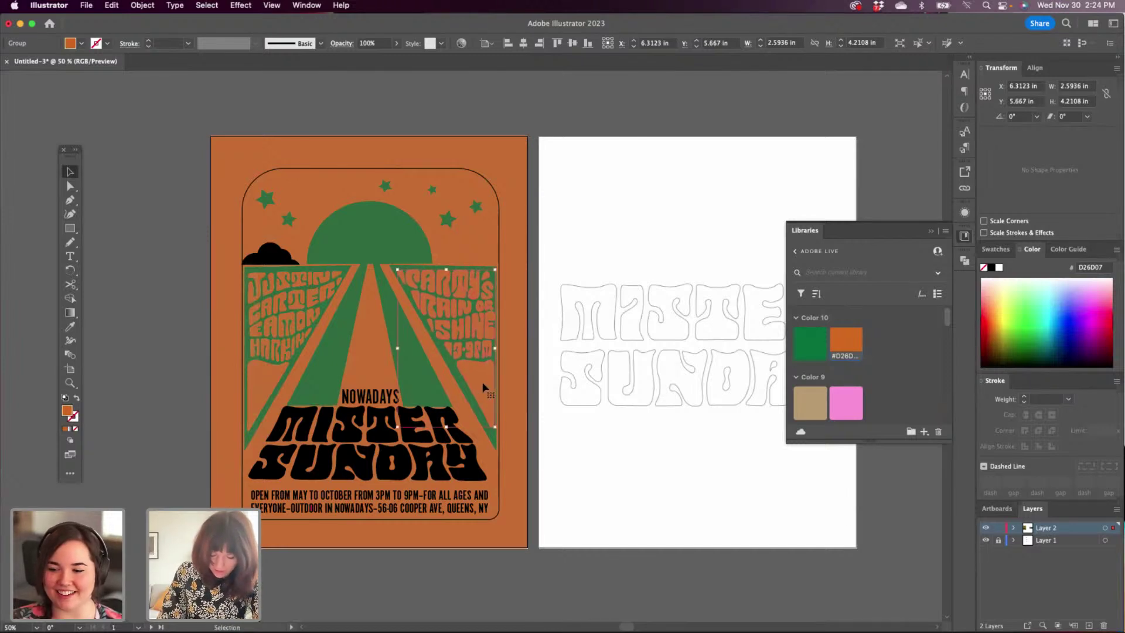
pyautogui.click(526, 227)
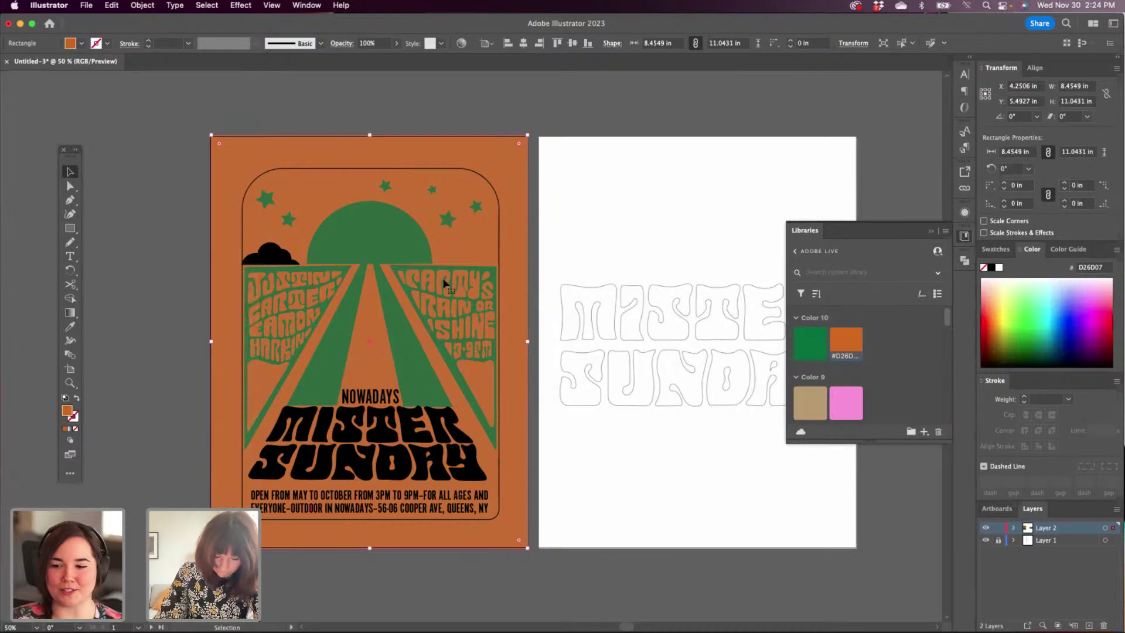
pyautogui.click(70, 186)
pyautogui.click(496, 274)
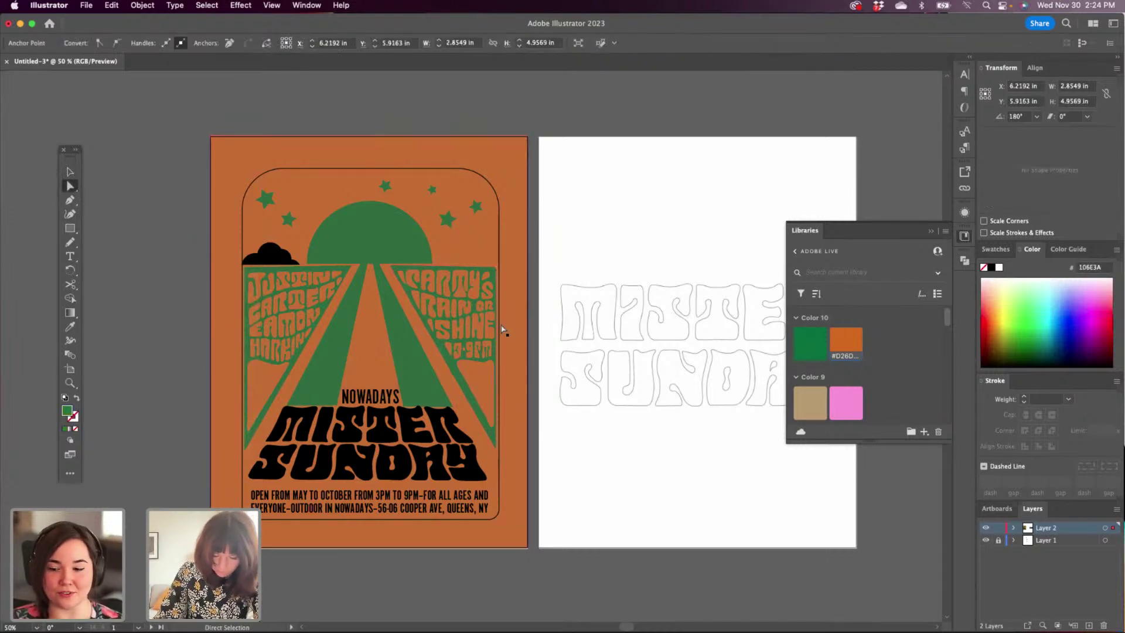
pyautogui.click(71, 171)
pyautogui.click(525, 406)
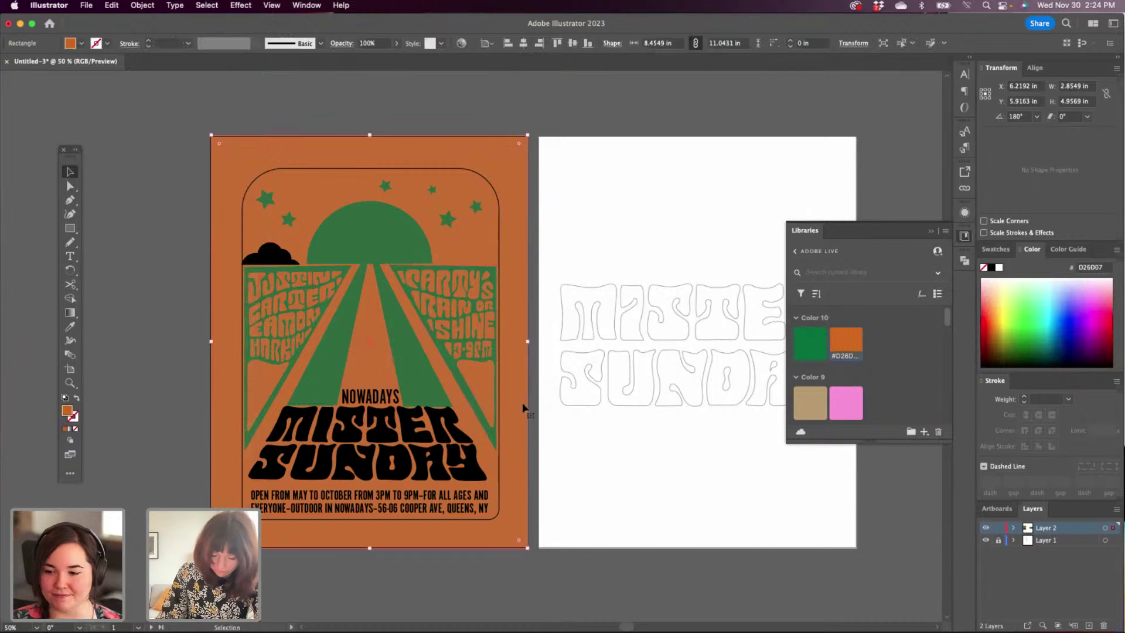
pyautogui.click(534, 378)
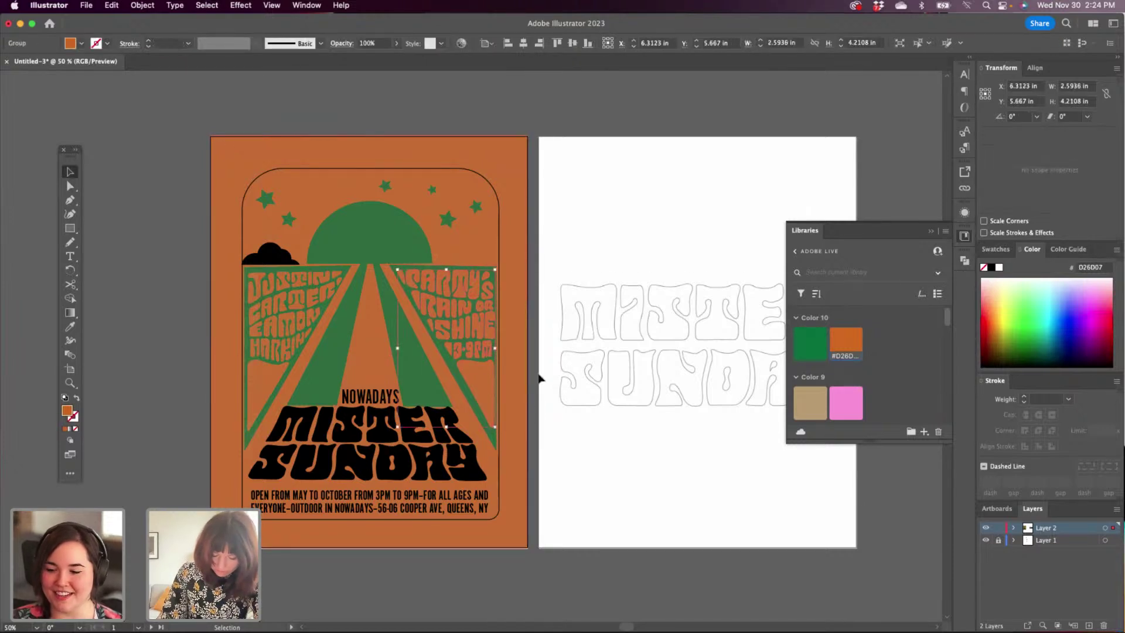
pyautogui.click(480, 383)
pyautogui.click(531, 339)
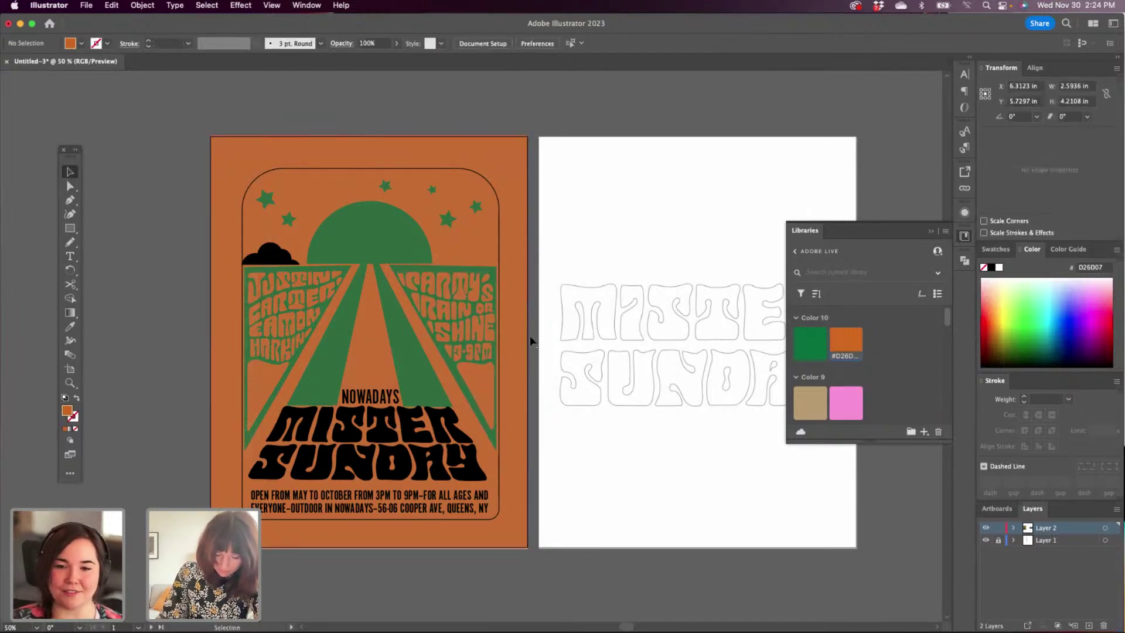
# Adjust the upper inner corner point of the right green panel to about X 4.71 in, Y 3.45 in, and deselect it.
pyautogui.click(70, 186)
pyautogui.click(393, 269)
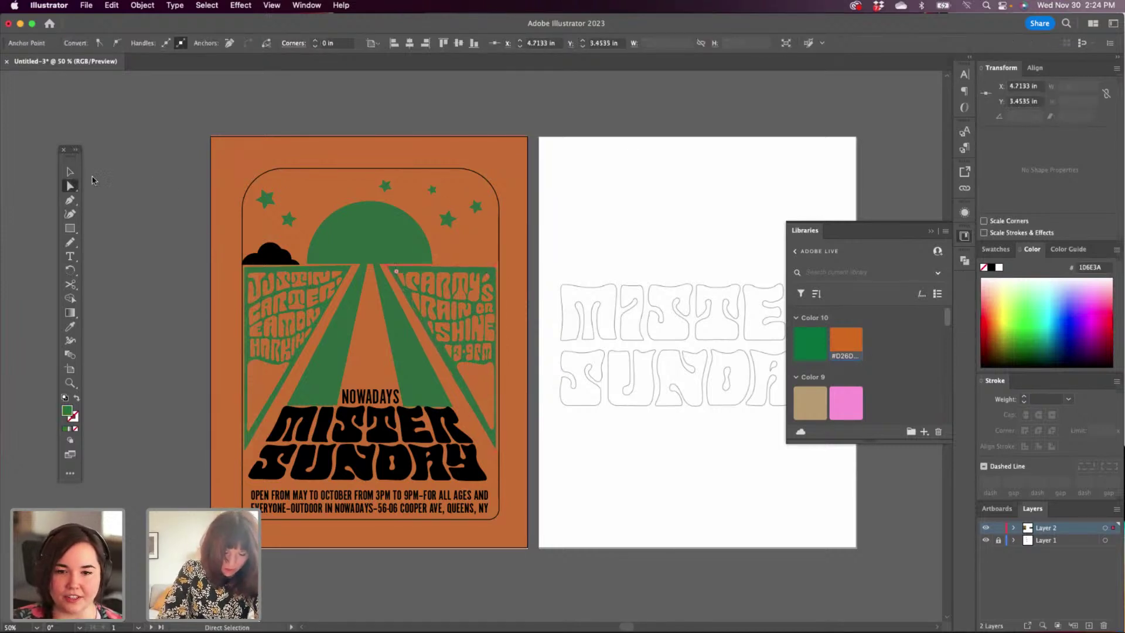
pyautogui.press('v')
pyautogui.click(139, 235)
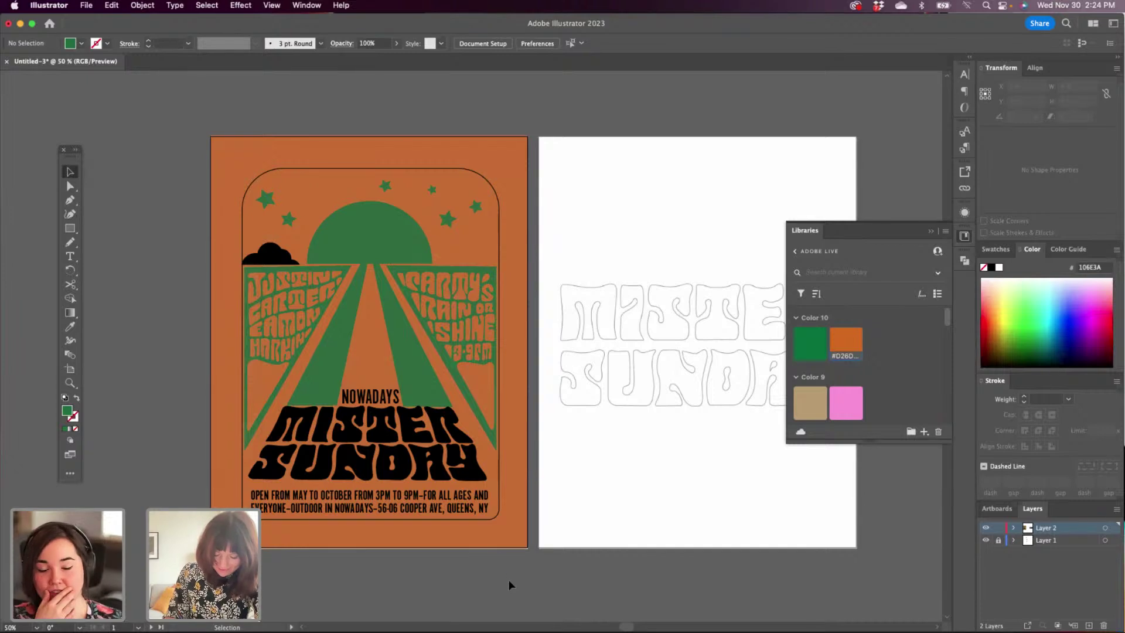
# Try to fill the warped MISTER and SUNDAY lettering with green #106E3A.
pyautogui.click(436, 478)
pyautogui.keyDown('shift'); pyautogui.click(449, 440); pyautogui.keyUp('shift')
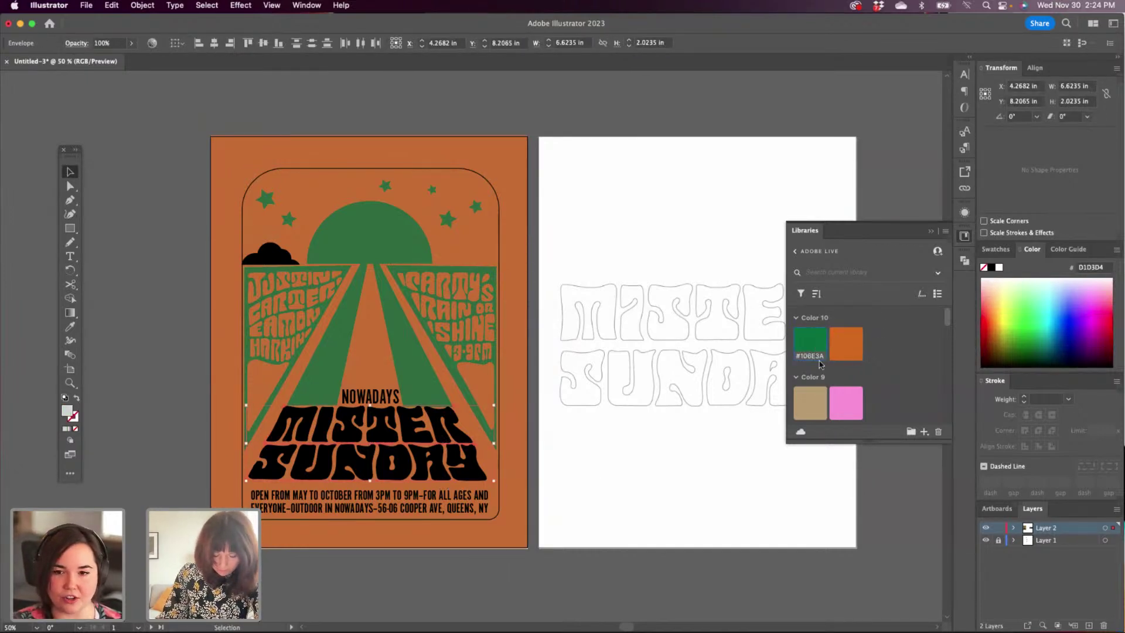
pyautogui.press('super+shift+a')
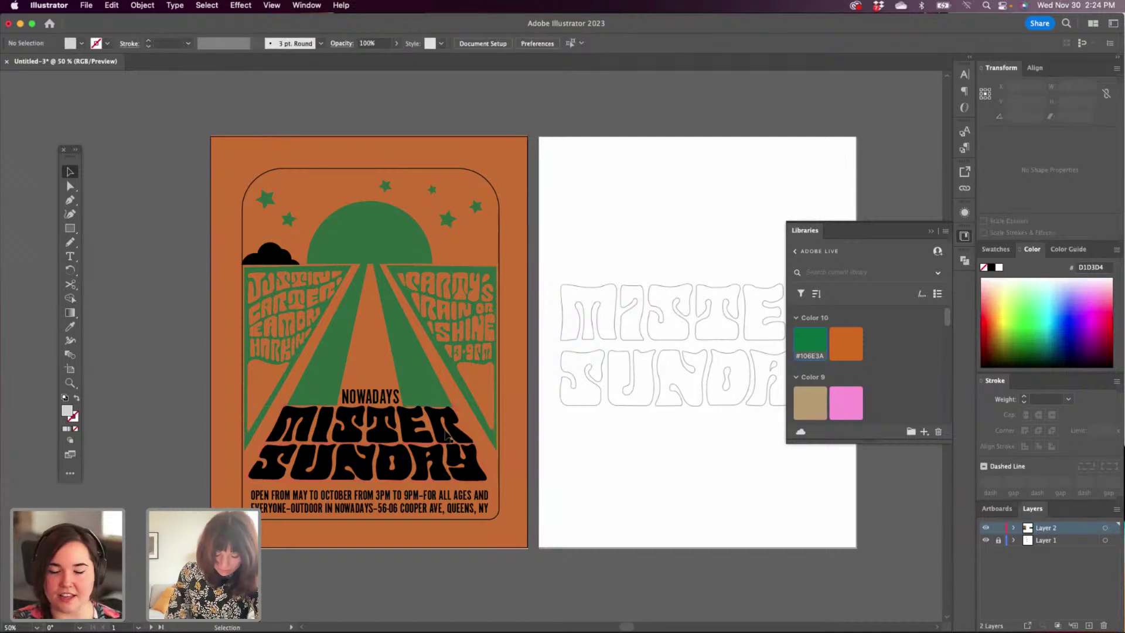
pyautogui.click(426, 462)
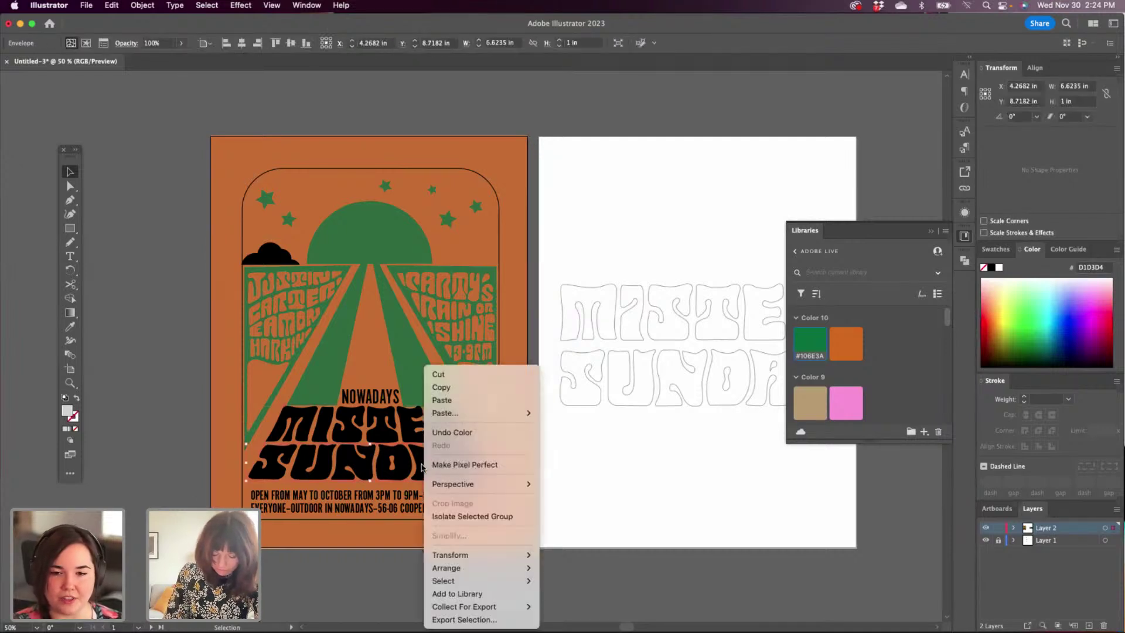
pyautogui.rightClick(424, 467)
pyautogui.click(350, 596)
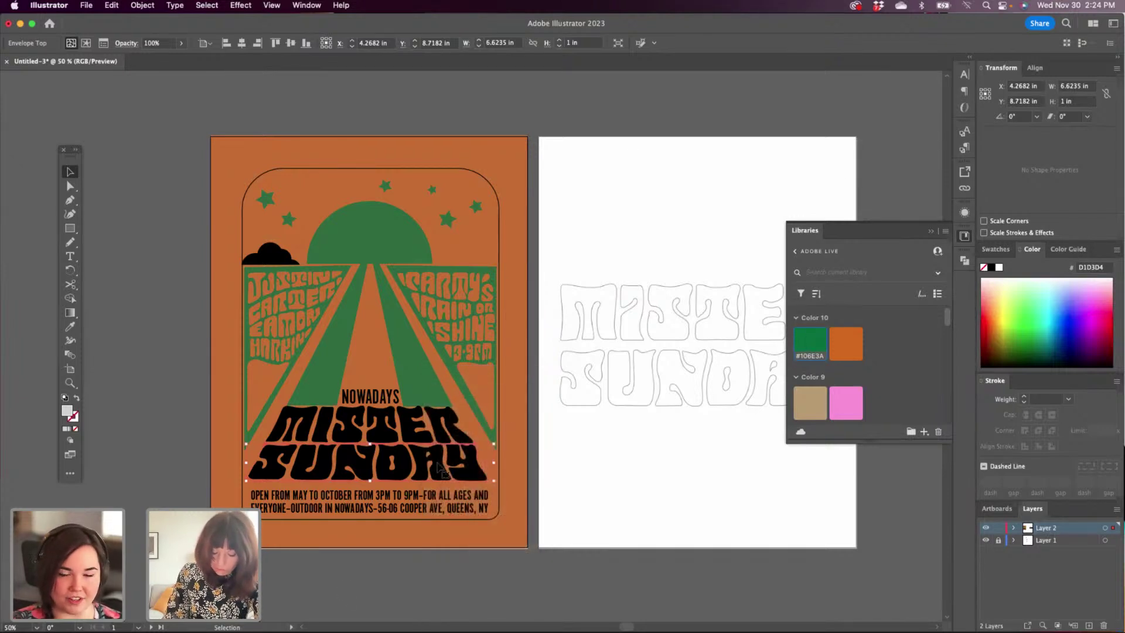
# Shift the MISTER SUNDAY title and the NOWADAYS text slightly down, closer to the event details.
pyautogui.moveTo(410, 433); pyautogui.dragTo(410, 436)
pyautogui.moveTo(388, 396); pyautogui.dragTo(388, 402)
pyautogui.click(434, 511)
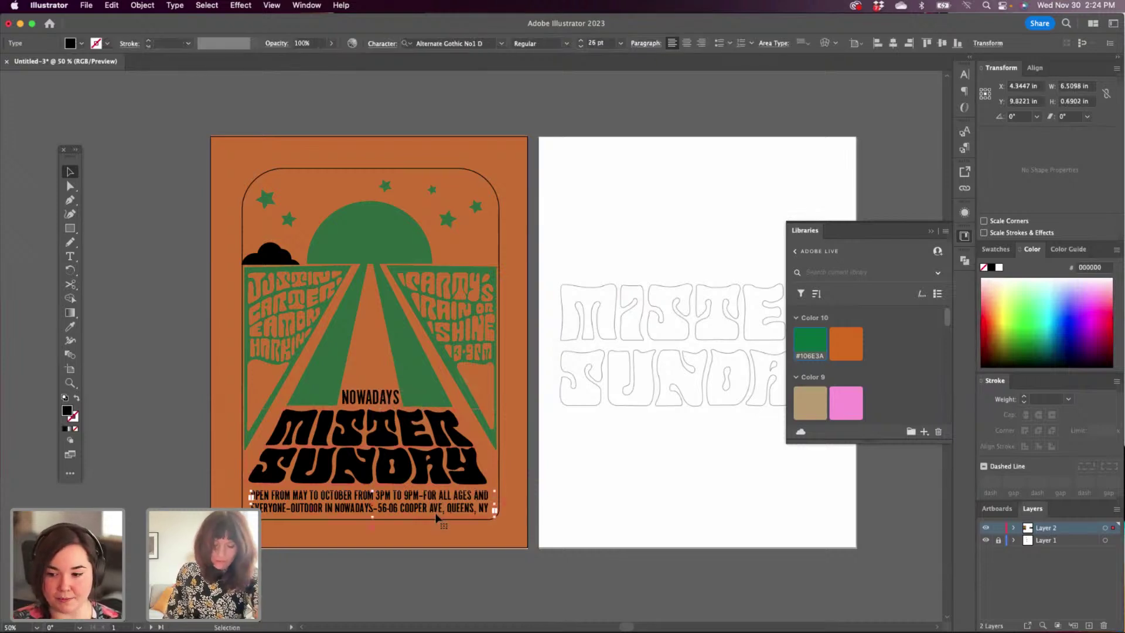
# Recolor the black cloud with the green sampled from the sun.
pyautogui.click(272, 257)
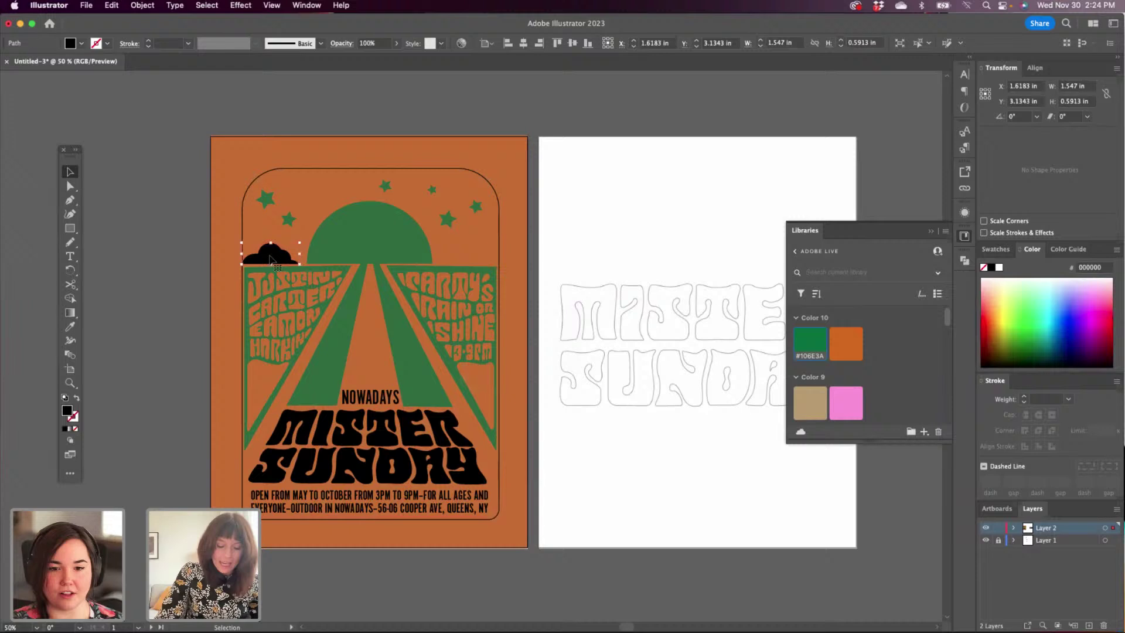
pyautogui.click(69, 329)
pyautogui.click(377, 234)
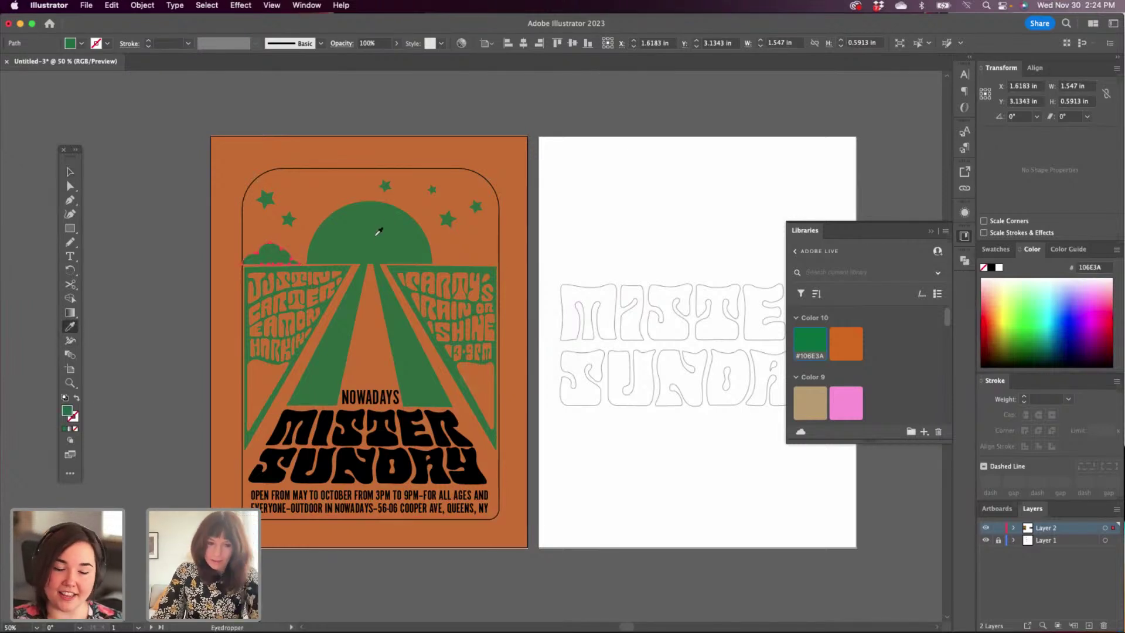
pyautogui.press('v')
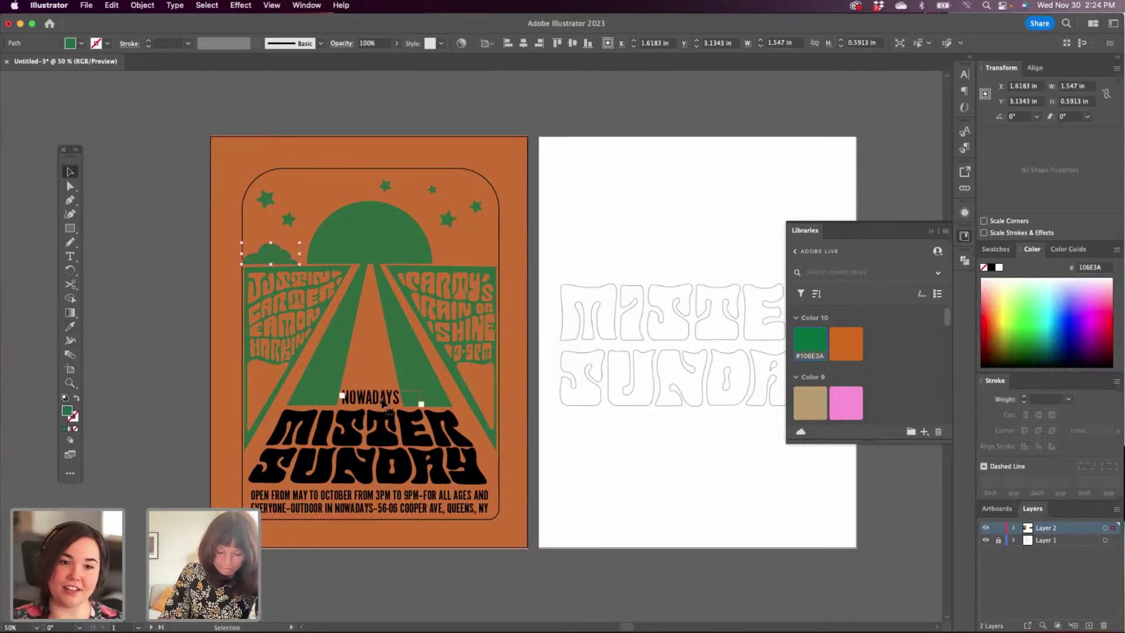
# Recolor the NOWADAYS text and the event details text with the sun's green and deselect them.
pyautogui.click(382, 401)
pyautogui.keyDown('shift'); pyautogui.click(403, 513); pyautogui.keyUp('shift')
pyautogui.click(69, 326)
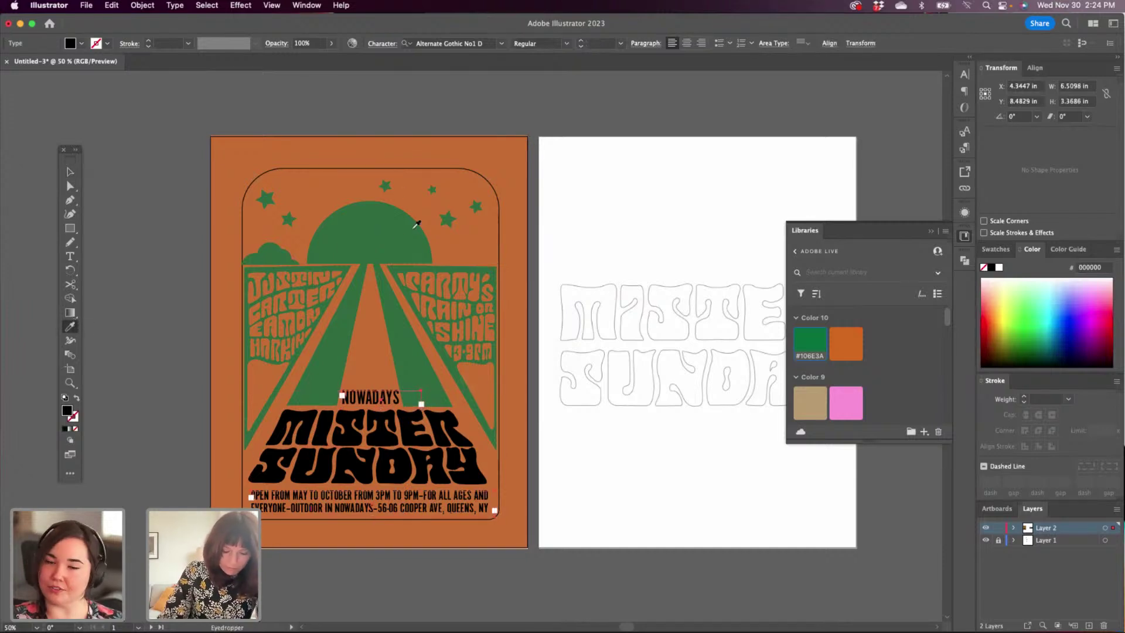
pyautogui.click(402, 234)
pyautogui.click(71, 173)
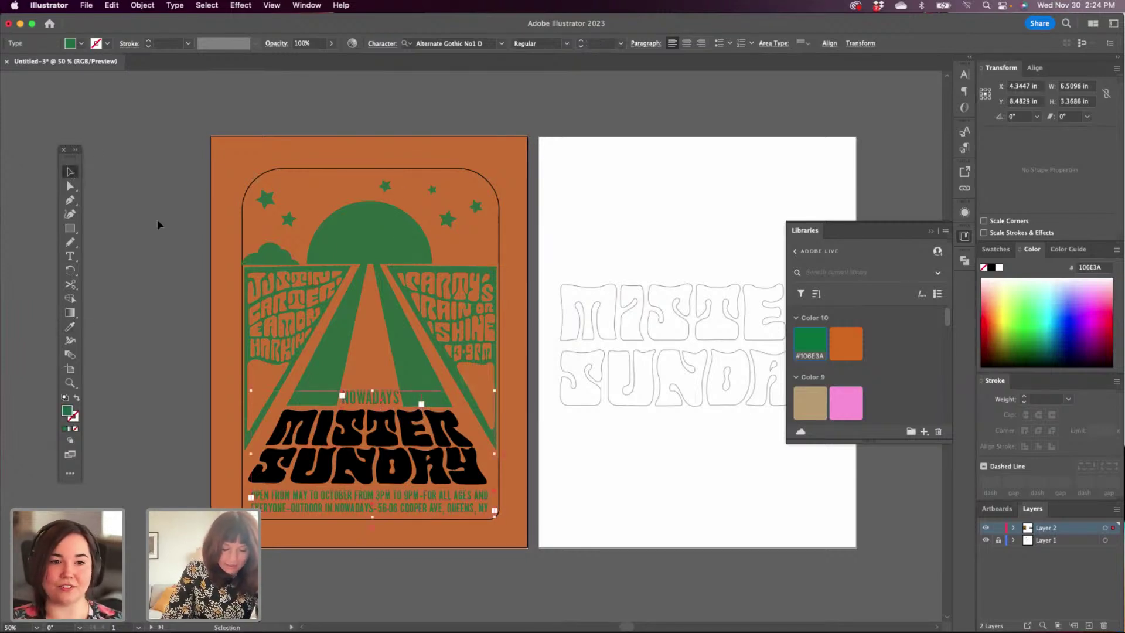
pyautogui.click(157, 219)
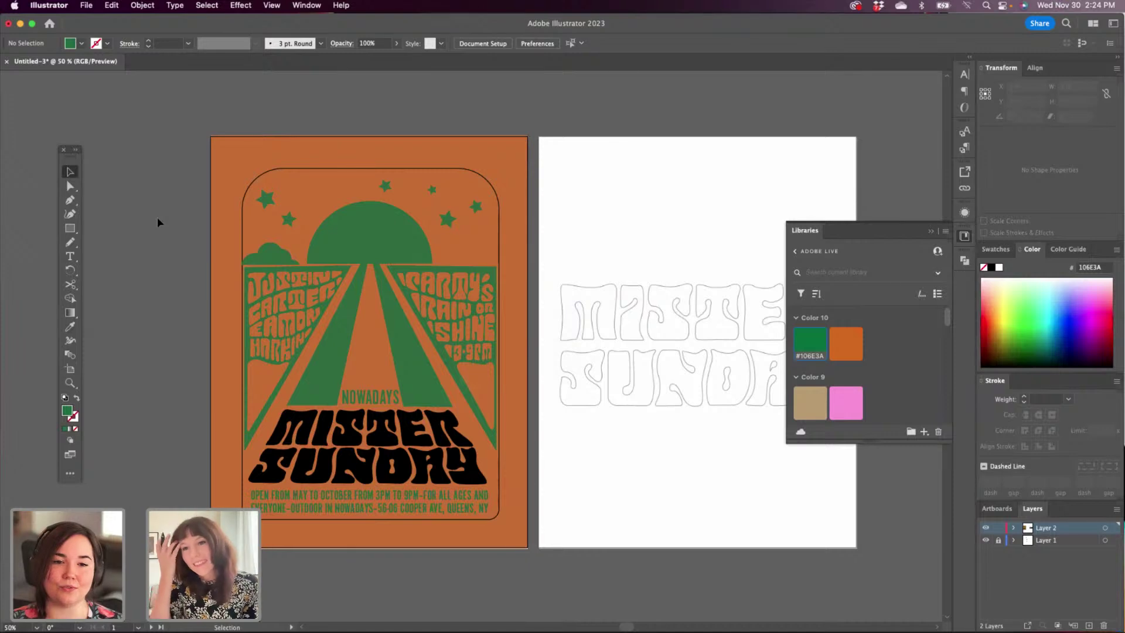